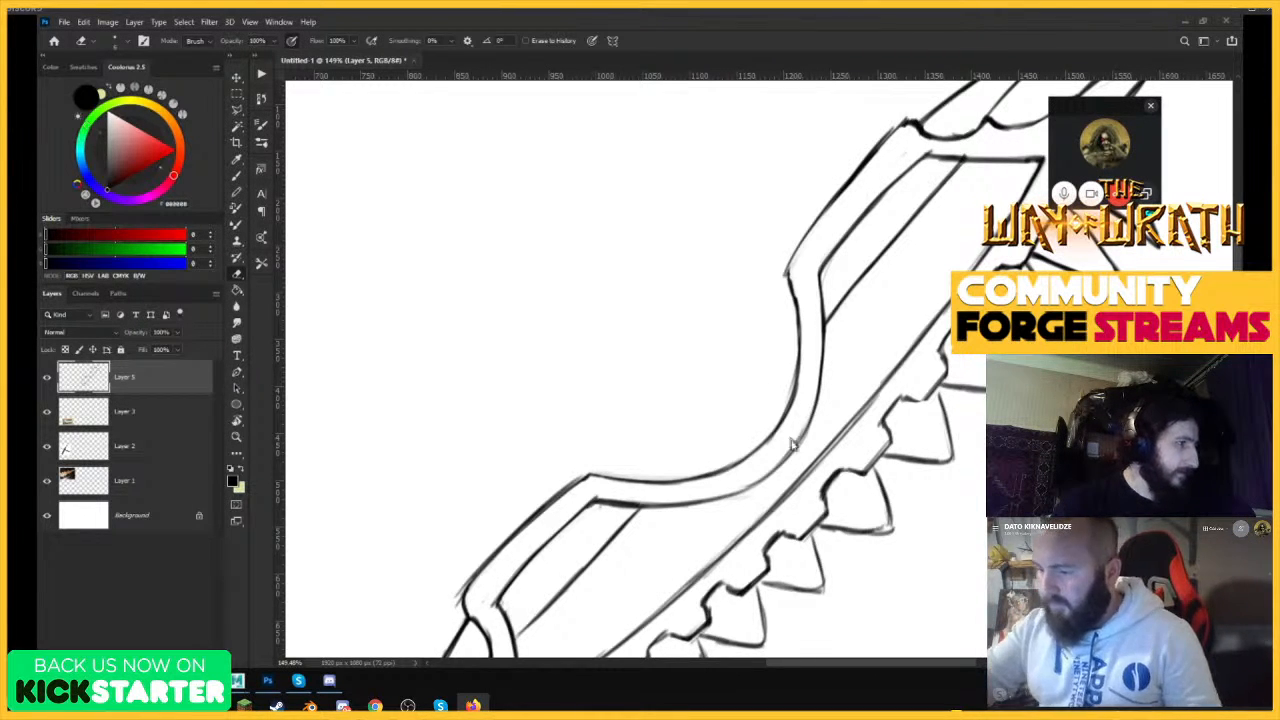
# Try redrawing the inner border lines so both panels curve toward the serrated edge, and undo these strokes.
pyautogui.hotkey('ctrl', 'space')
pyautogui.moveTo(851, 394); pyautogui.dragTo(783, 464)
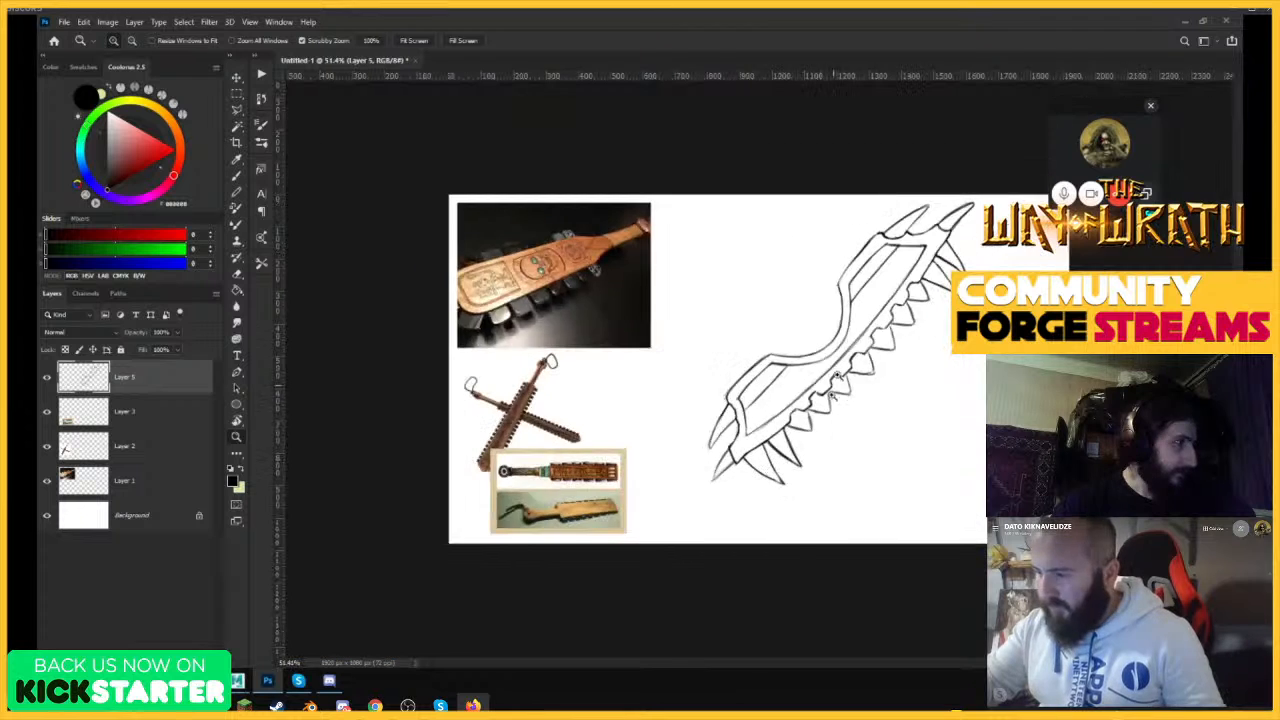
pyautogui.moveTo(865, 326); pyautogui.dragTo(937, 303)
pyautogui.press('b')
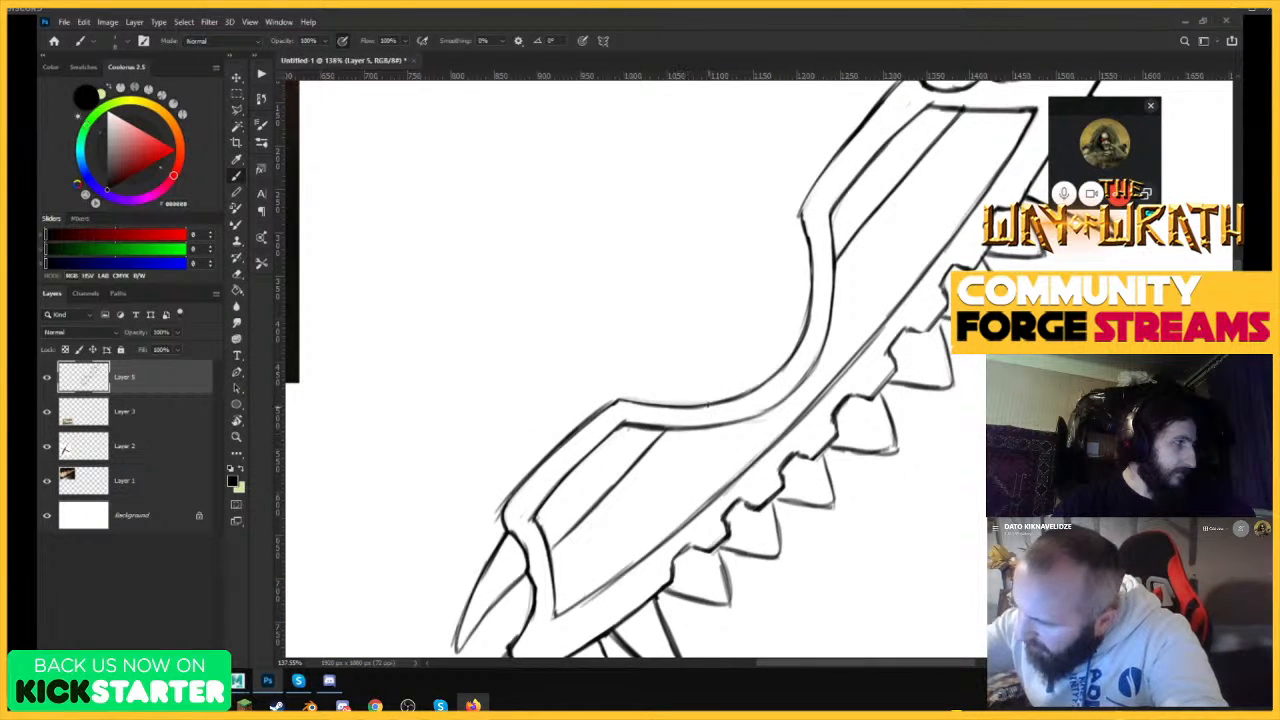
pyautogui.moveTo(664, 432); pyautogui.dragTo(808, 414)
pyautogui.moveTo(830, 202); pyautogui.dragTo(844, 332)
pyautogui.moveTo(832, 236); pyautogui.dragTo(846, 380)
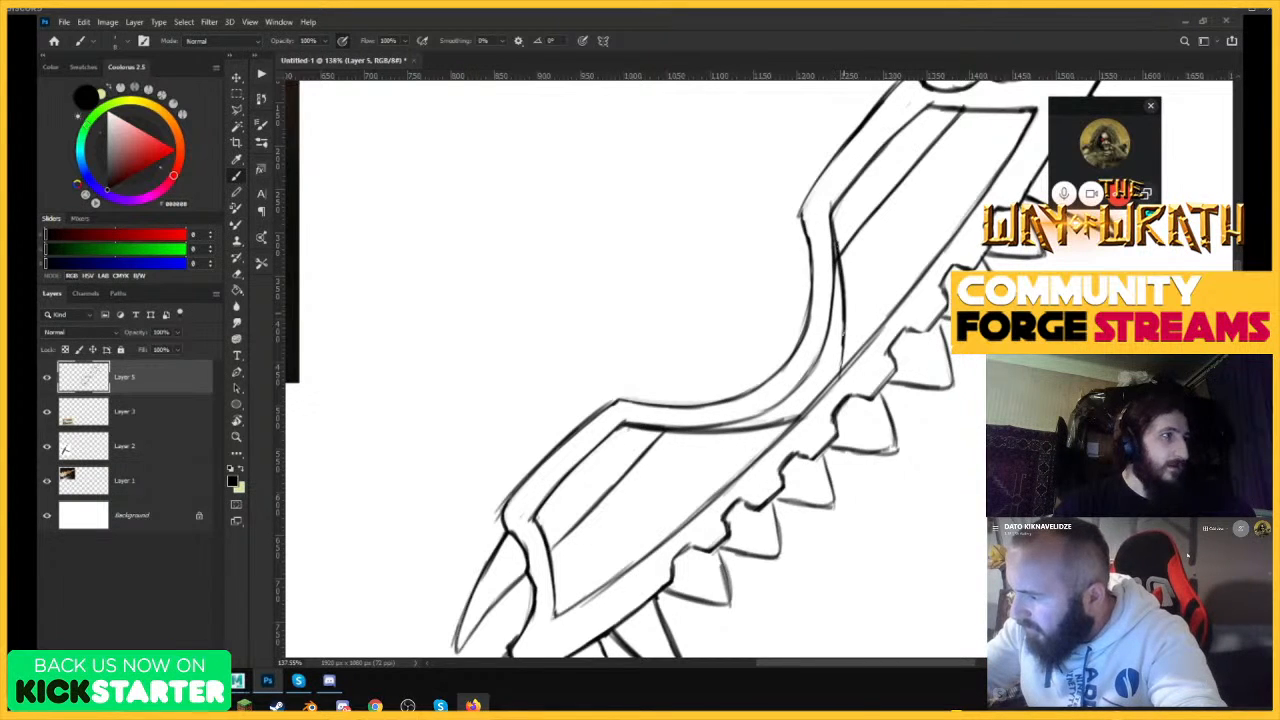
pyautogui.moveTo(842, 322); pyautogui.dragTo(838, 380)
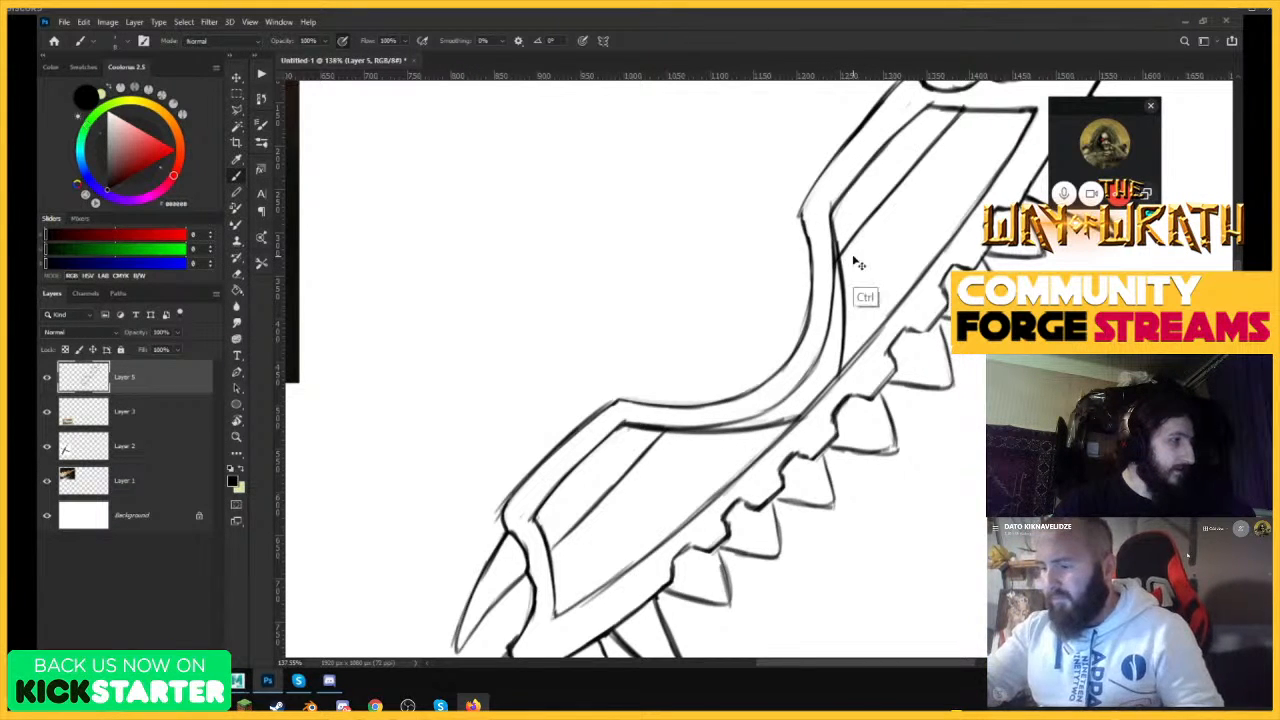
pyautogui.hotkey('ctrl', 'z')
pyautogui.hotkey('ctrl', 'z')
pyautogui.hotkey('ctrl', 'z')
pyautogui.hotkey('ctrl', 'z')
pyautogui.hotkey('ctrl', 'z')
pyautogui.hotkey('ctrl', 'z')
pyautogui.hotkey('ctrl', 'z')
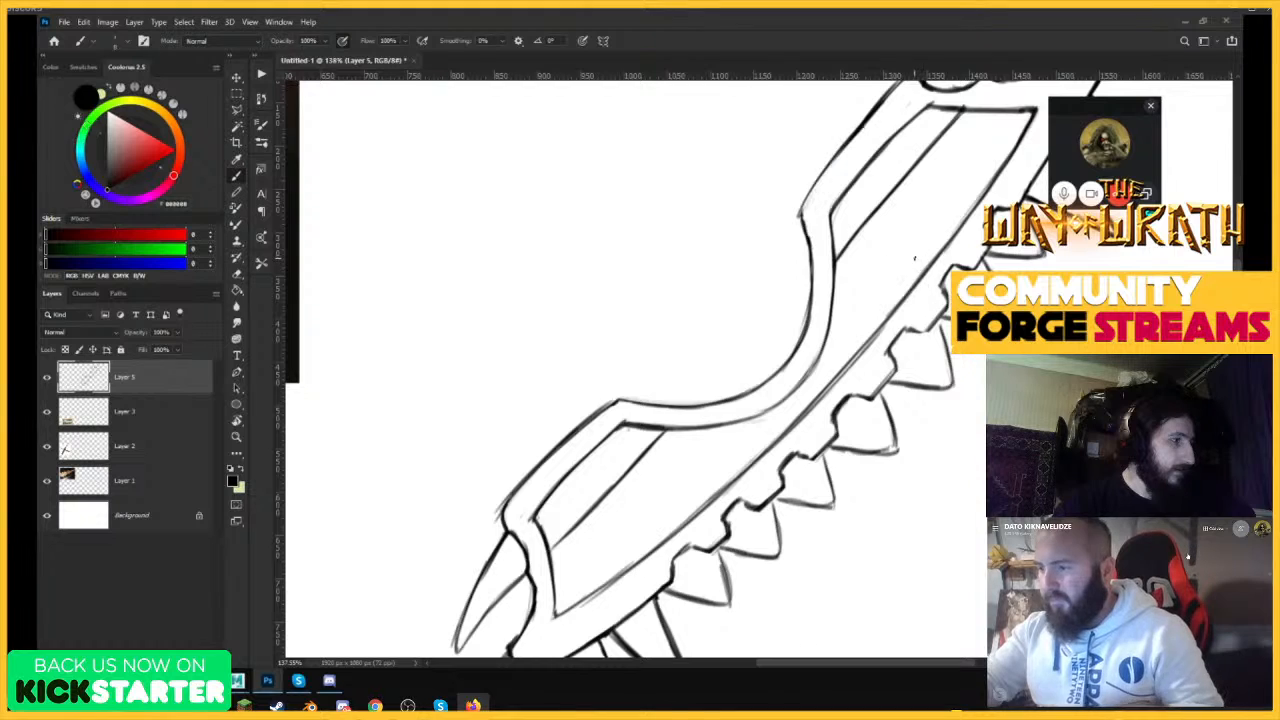
pyautogui.hotkey('ctrl', '0')
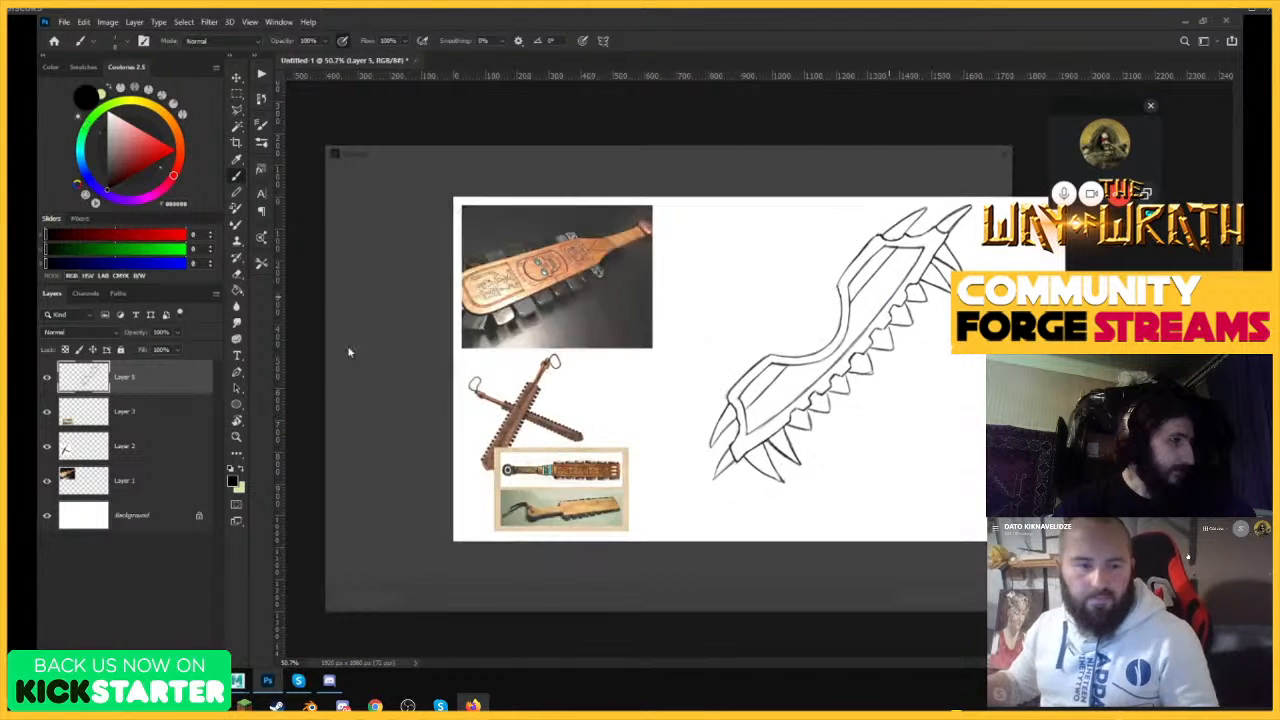
pyautogui.hotkey('ctrl', 's')
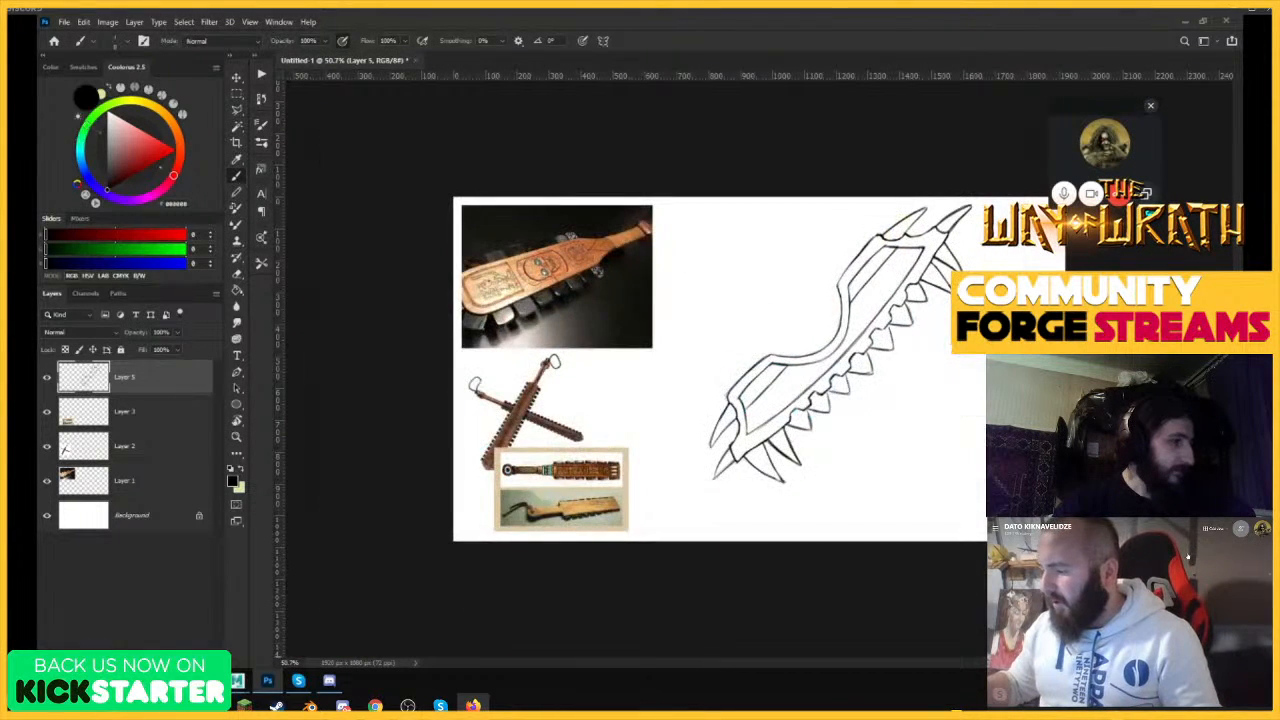
pyautogui.hotkey('alt', 'Tab')
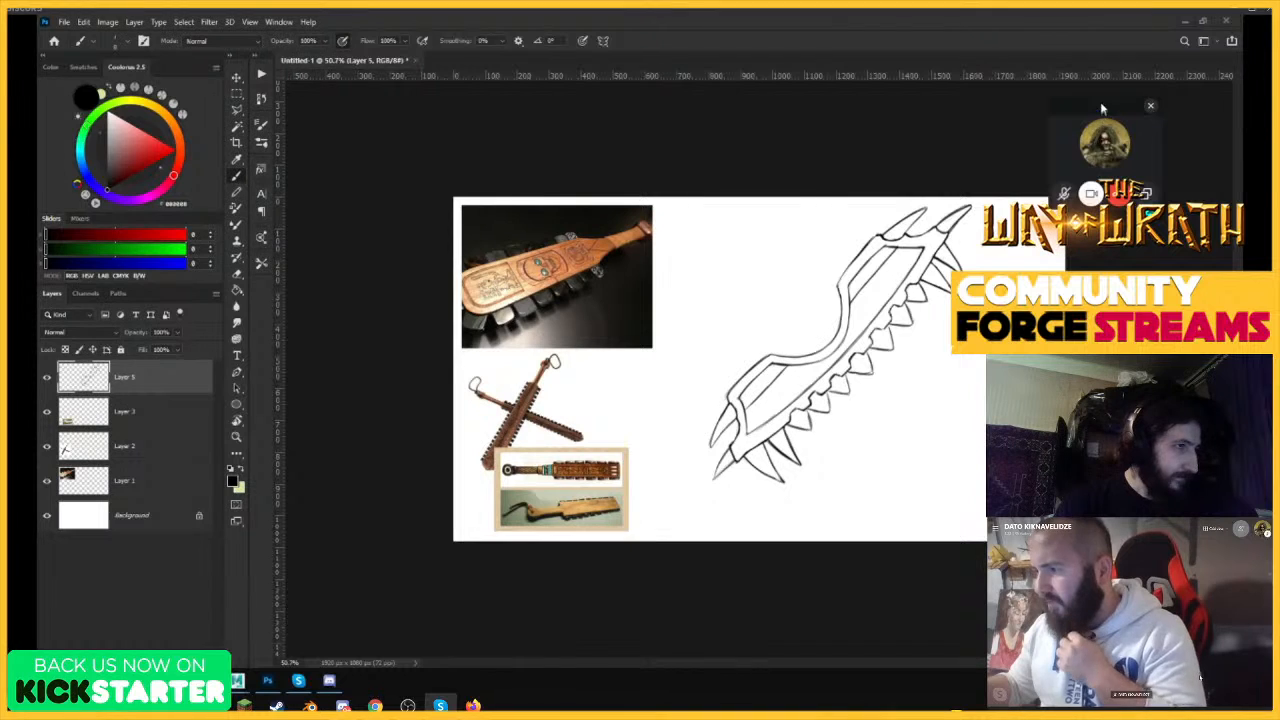
pyautogui.hotkey('alt', 'Tab')
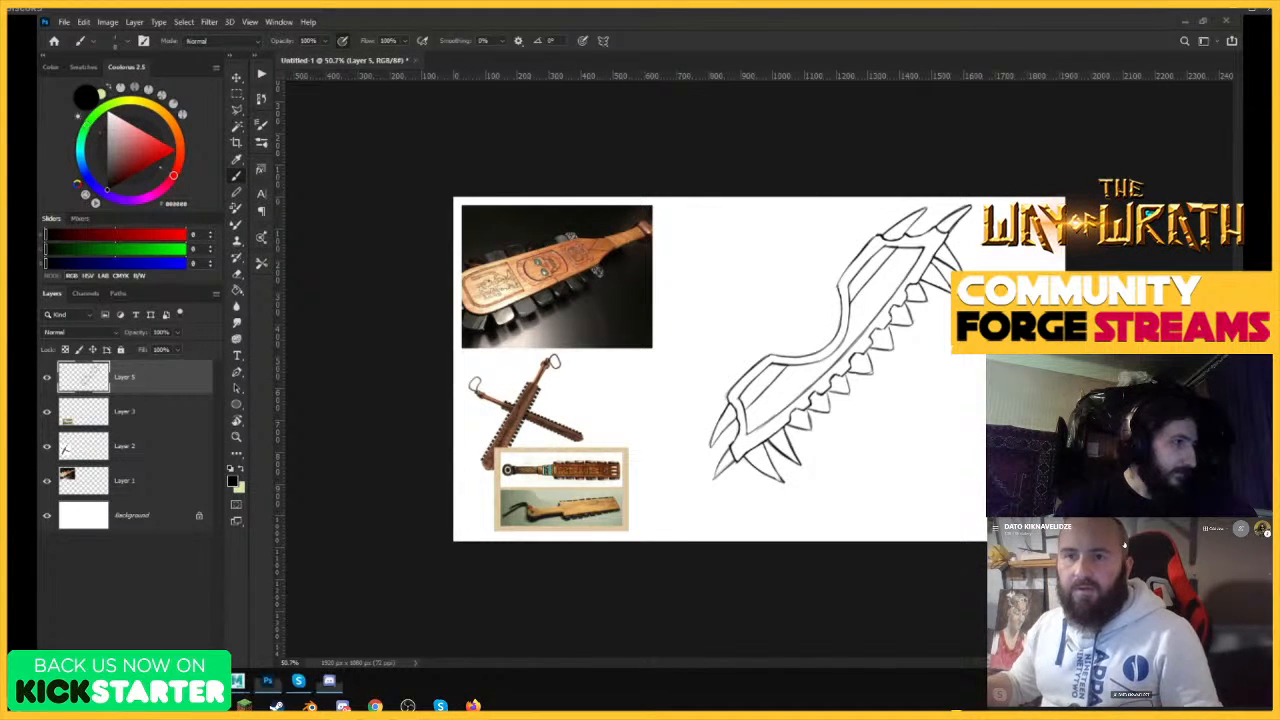
pyautogui.press('z')
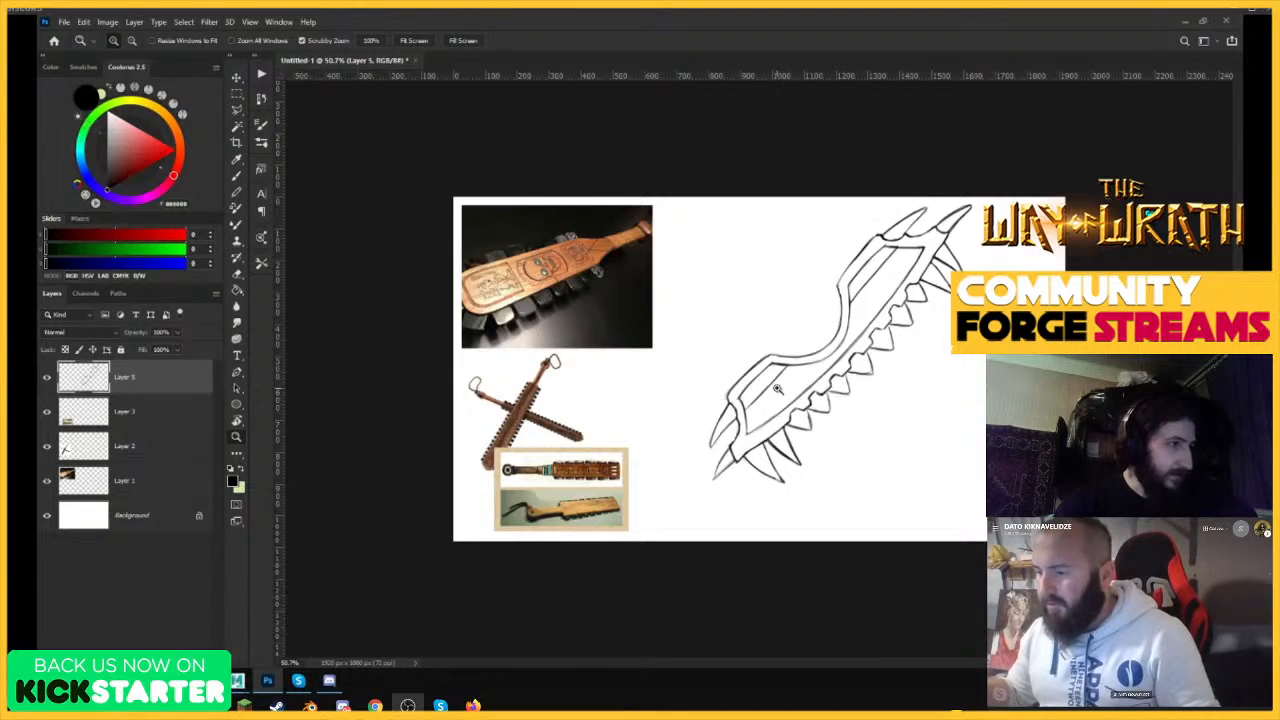
pyautogui.moveTo(778, 389)
pyautogui.mouseDown()
pyautogui.moveTo(806, 394)
pyautogui.moveTo(738, 406)
pyautogui.moveTo(768, 383)
pyautogui.moveTo(846, 374)
pyautogui.moveTo(723, 354)
pyautogui.moveTo(771, 343)
pyautogui.mouseUp()
pyautogui.press('b')
pyautogui.press('z')
pyautogui.press('b')
# Save the document as Weapon Design in Photoshop format in the KICKSTARTER folder.
pyautogui.hotkey('ctrl', 's')
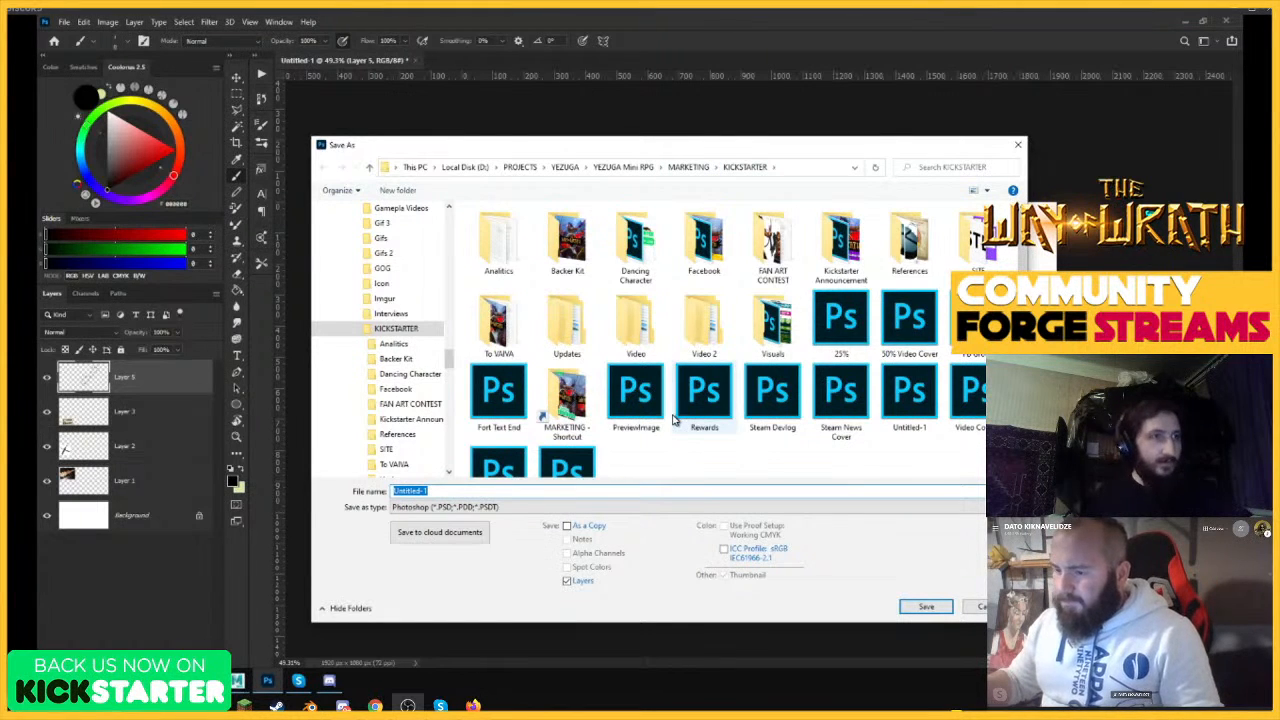
pyautogui.write('Wa')
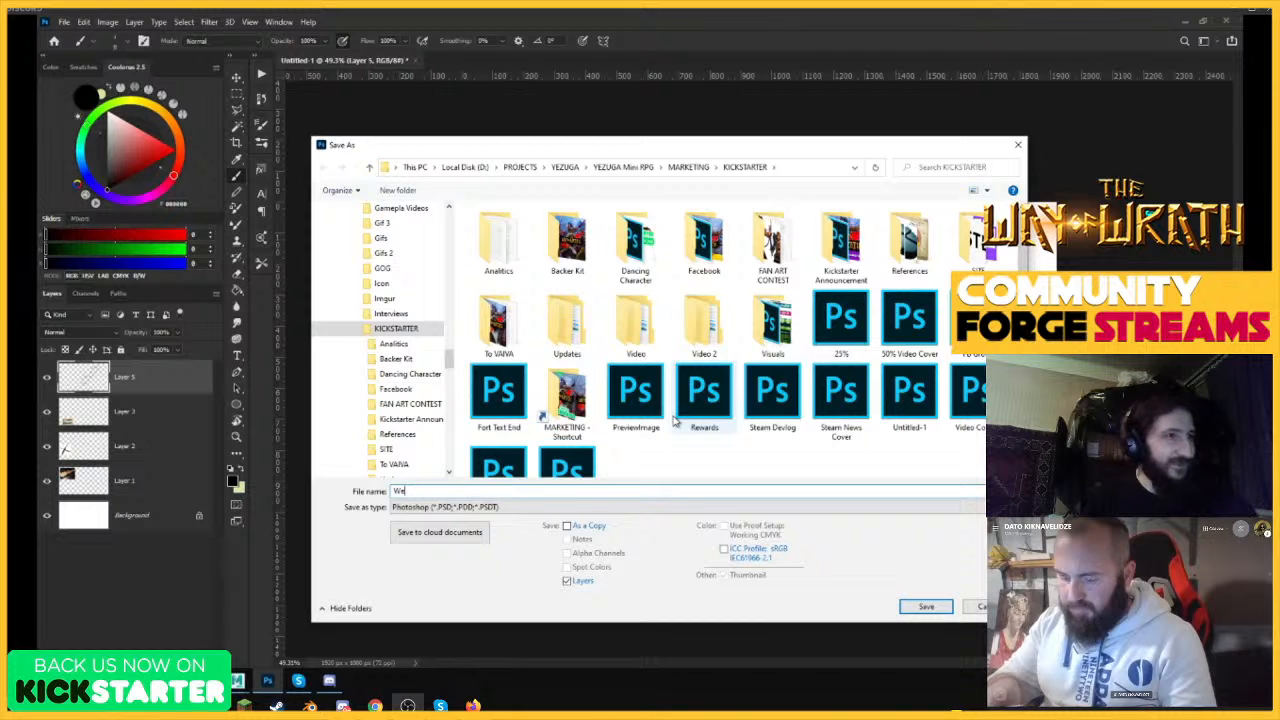
pyautogui.write('apon Design')
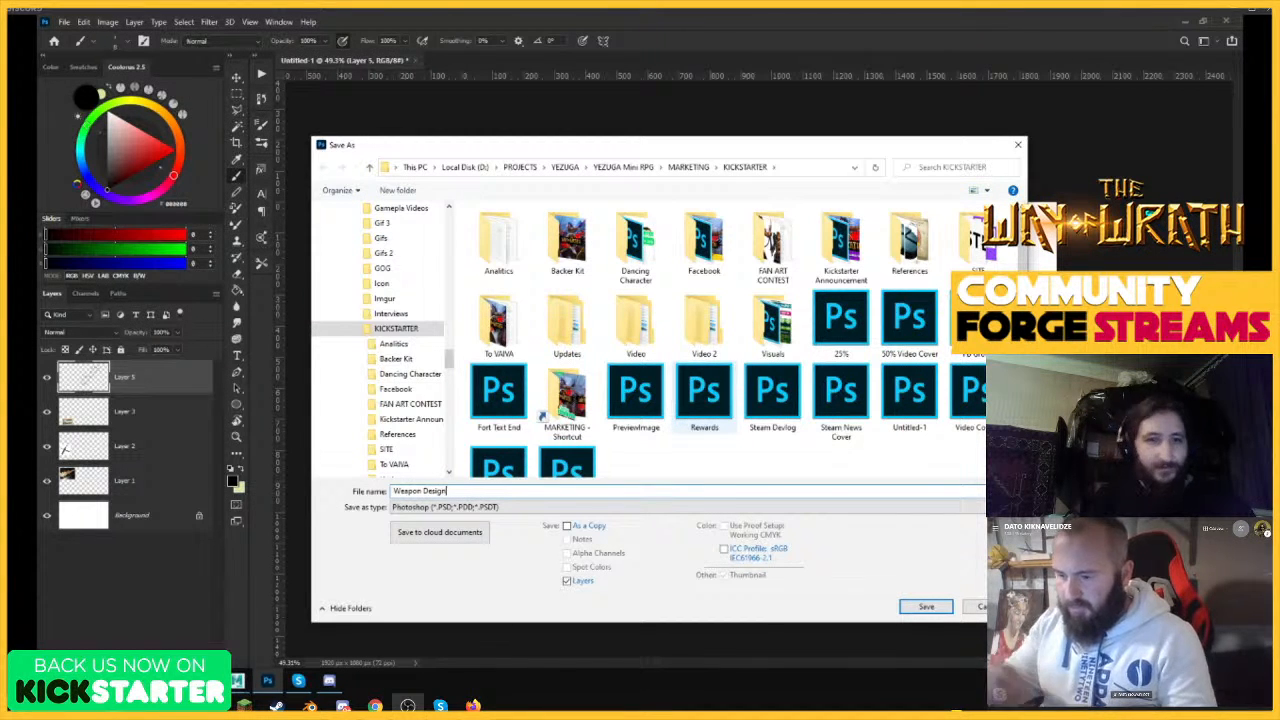
pyautogui.click(926, 607)
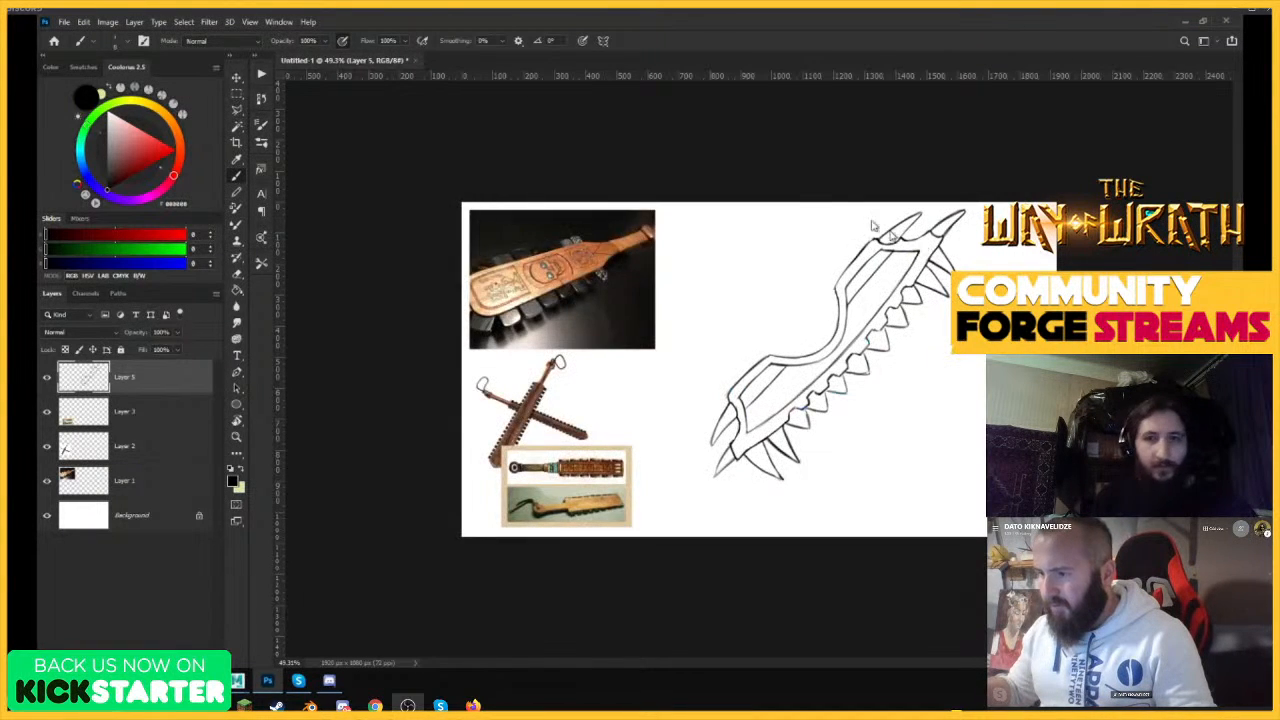
pyautogui.click(778, 208)
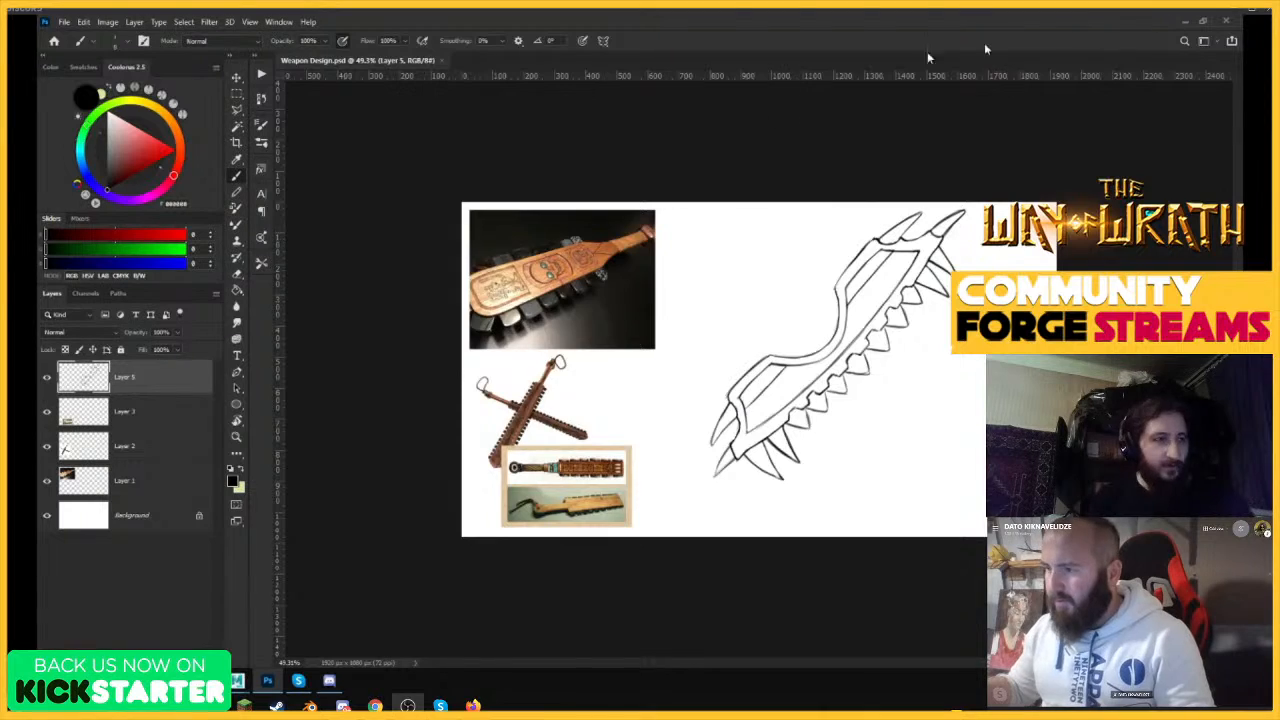
# Close Photoshop and relaunch it from the desktop.
pyautogui.moveTo(1056, 160)
pyautogui.mouseDown()
pyautogui.moveTo(1140, 162)
pyautogui.moveTo(1071, 163)
pyautogui.mouseUp()
pyautogui.click(1227, 20)
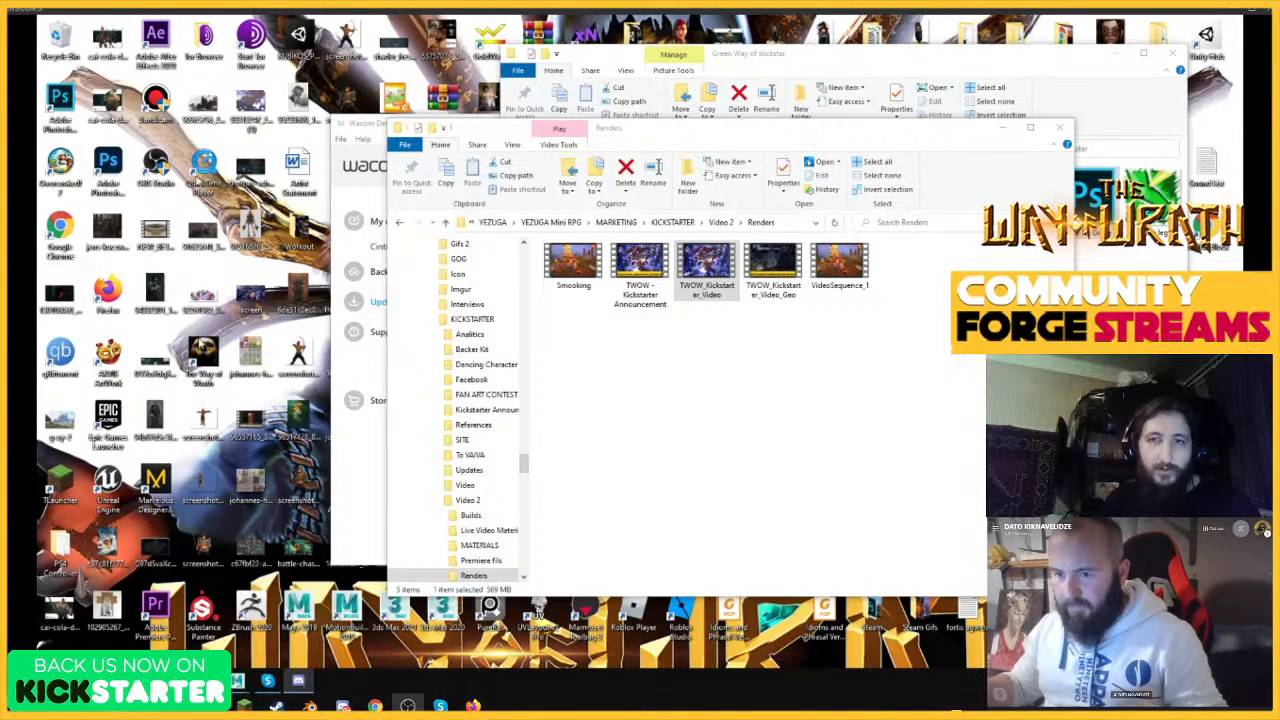
pyautogui.doubleClick(113, 164)
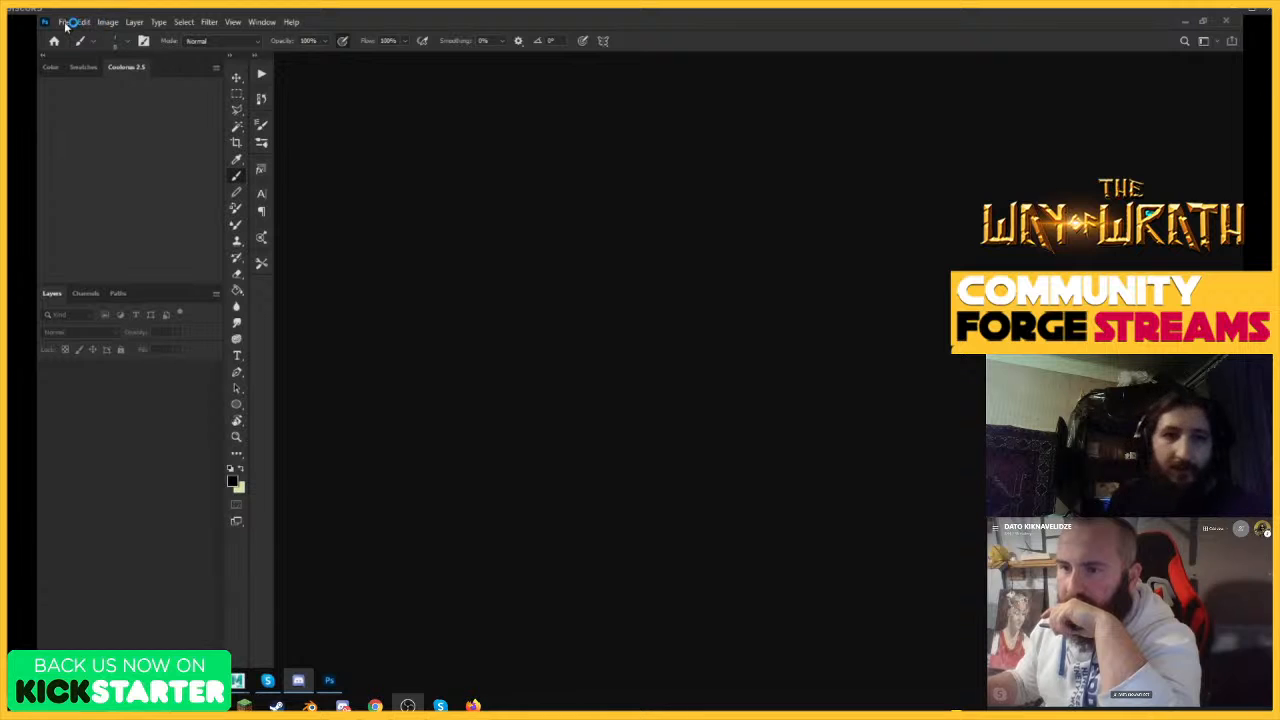
# Dismiss the startup tip and reopen the recent file Weapon Design.psd.
pyautogui.click(64, 22)
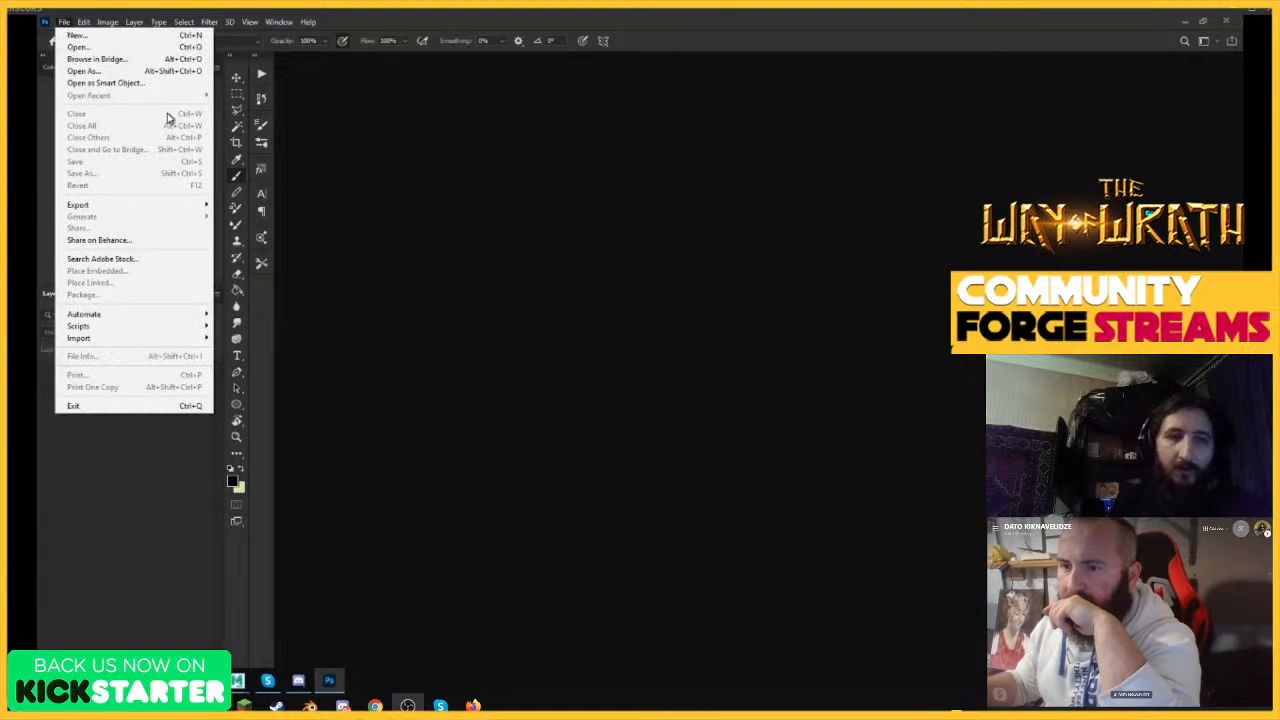
pyautogui.click(289, 69)
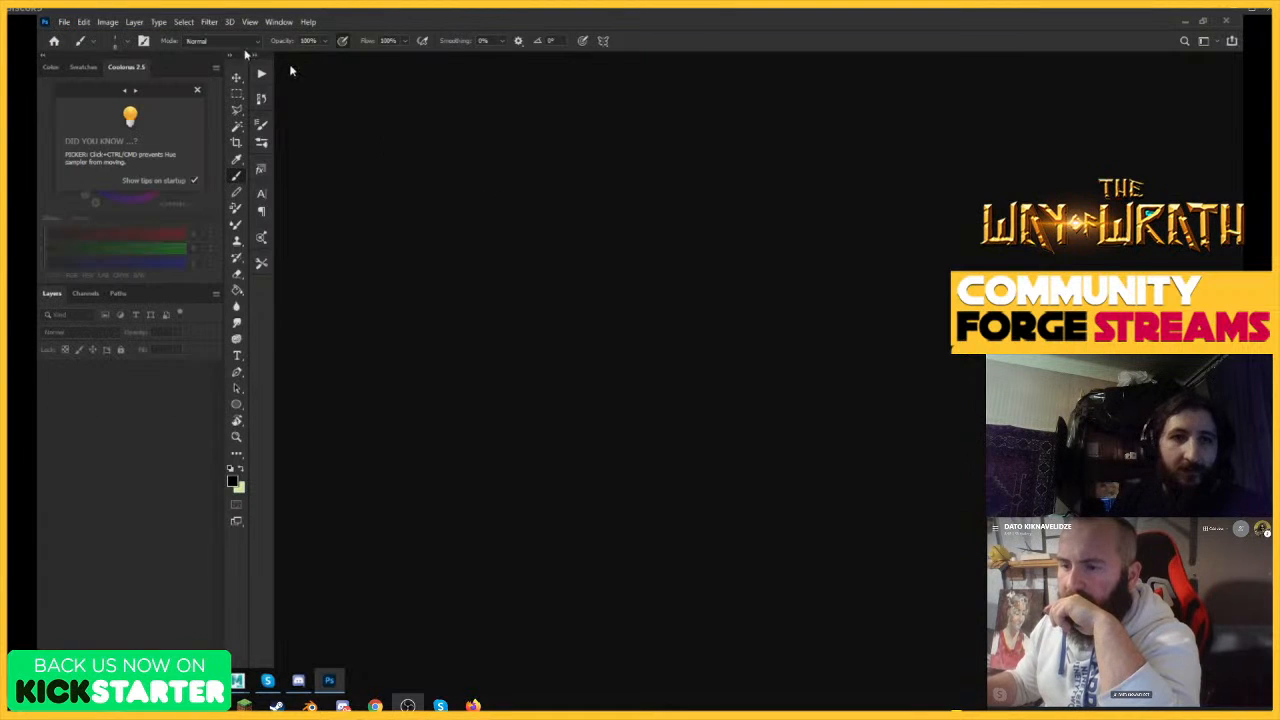
pyautogui.click(196, 88)
pyautogui.click(64, 22)
pyautogui.moveTo(100, 91)
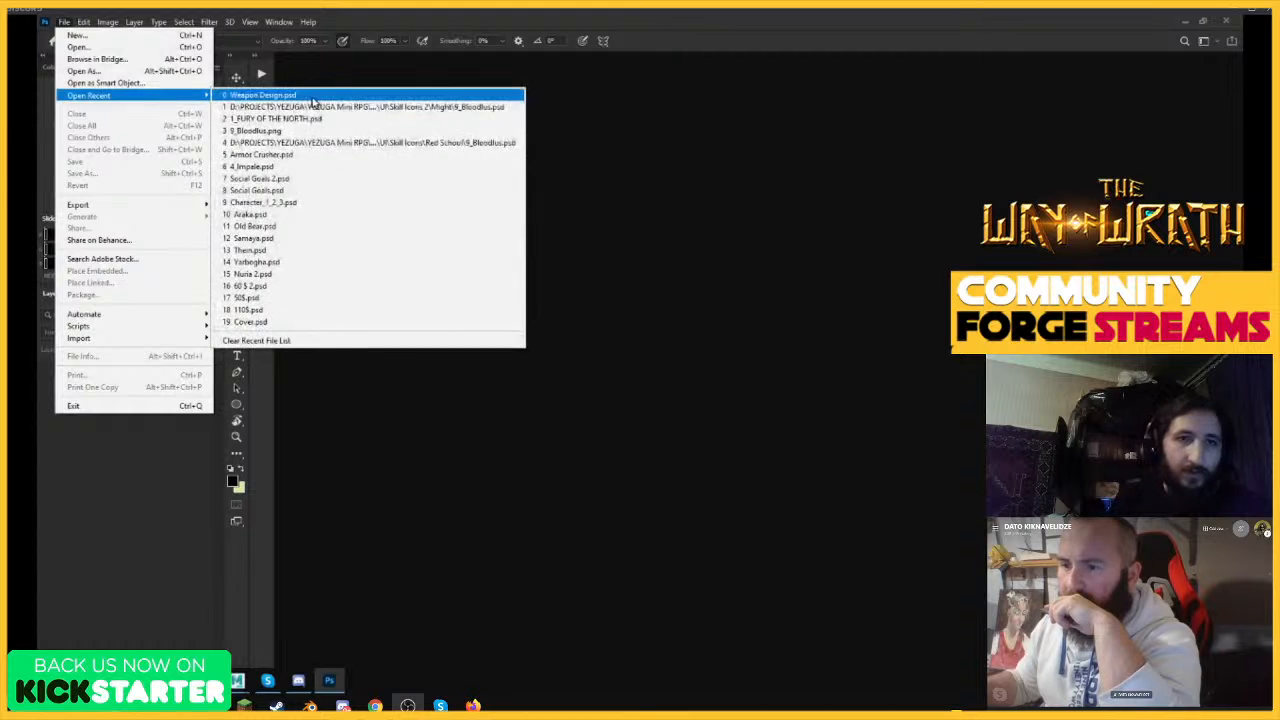
pyautogui.click(300, 95)
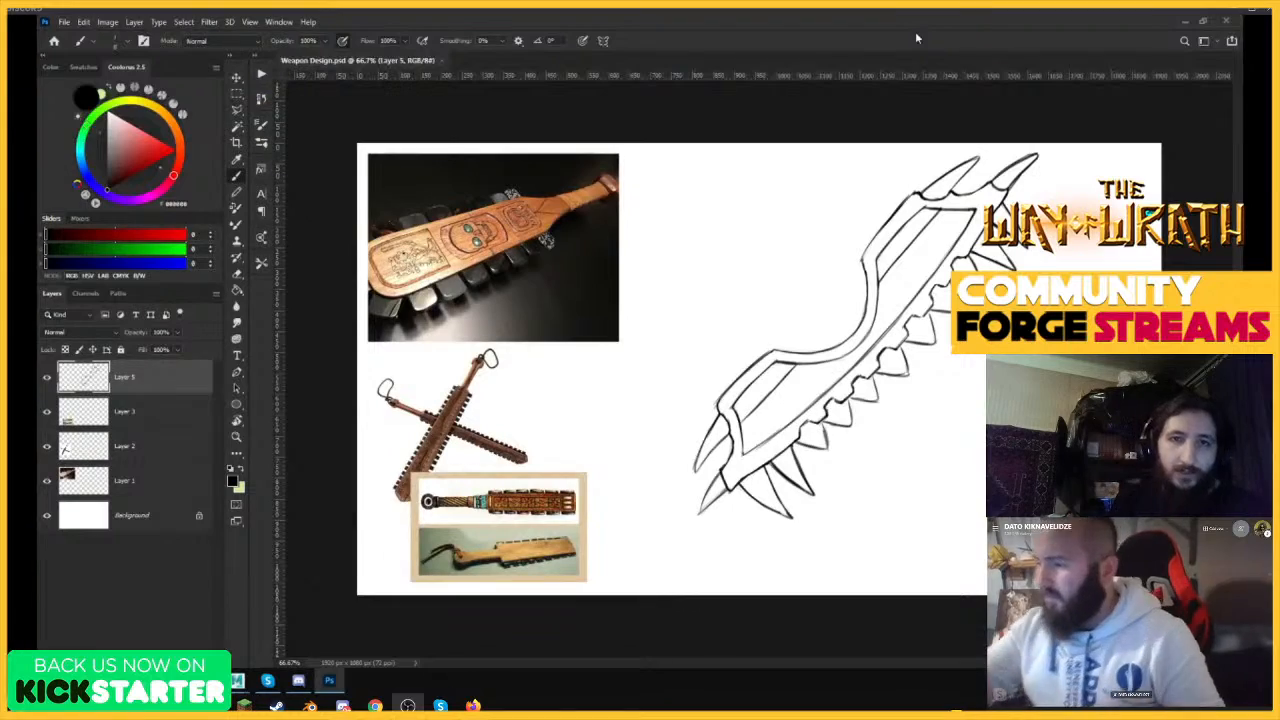
# Try sketching a light curved ornament inside the upper panel of the blade with the Brush.
pyautogui.press('z')
pyautogui.moveTo(918, 311); pyautogui.dragTo(918, 311)
pyautogui.press('z')
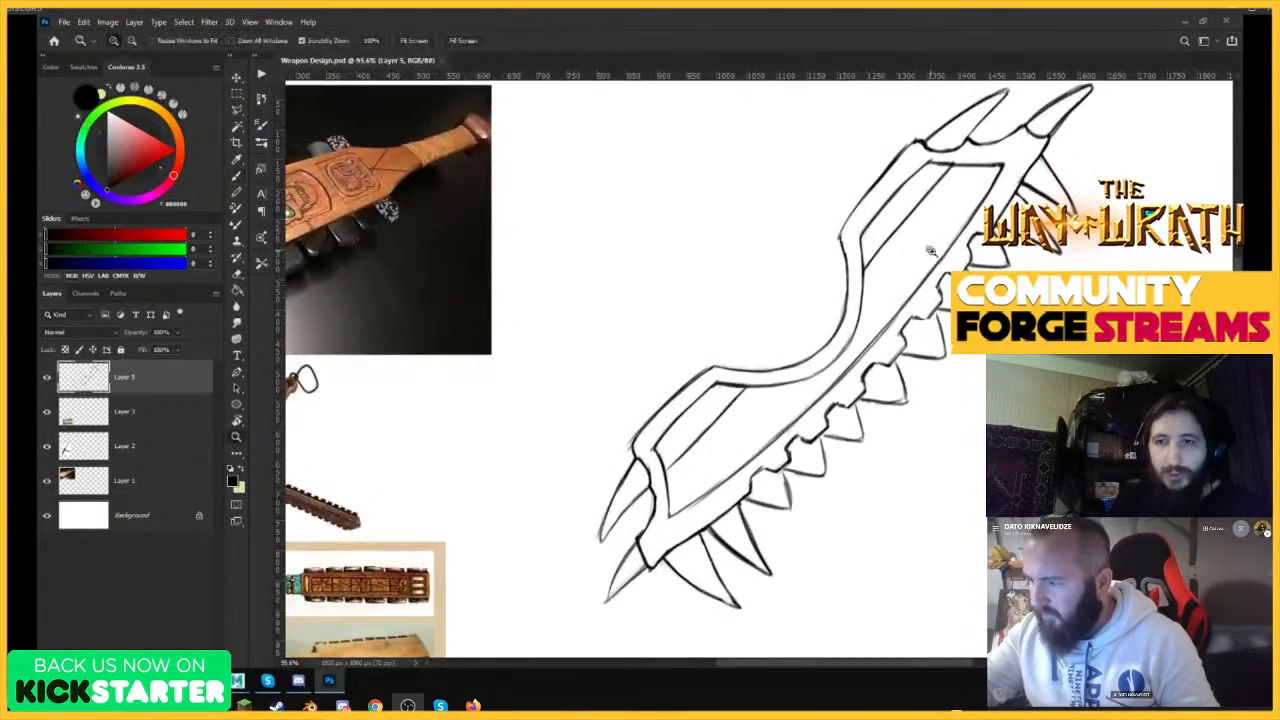
pyautogui.moveTo(932, 251); pyautogui.dragTo(1008, 251)
pyautogui.press('b')
pyautogui.moveTo(836, 267); pyautogui.dragTo(813, 358)
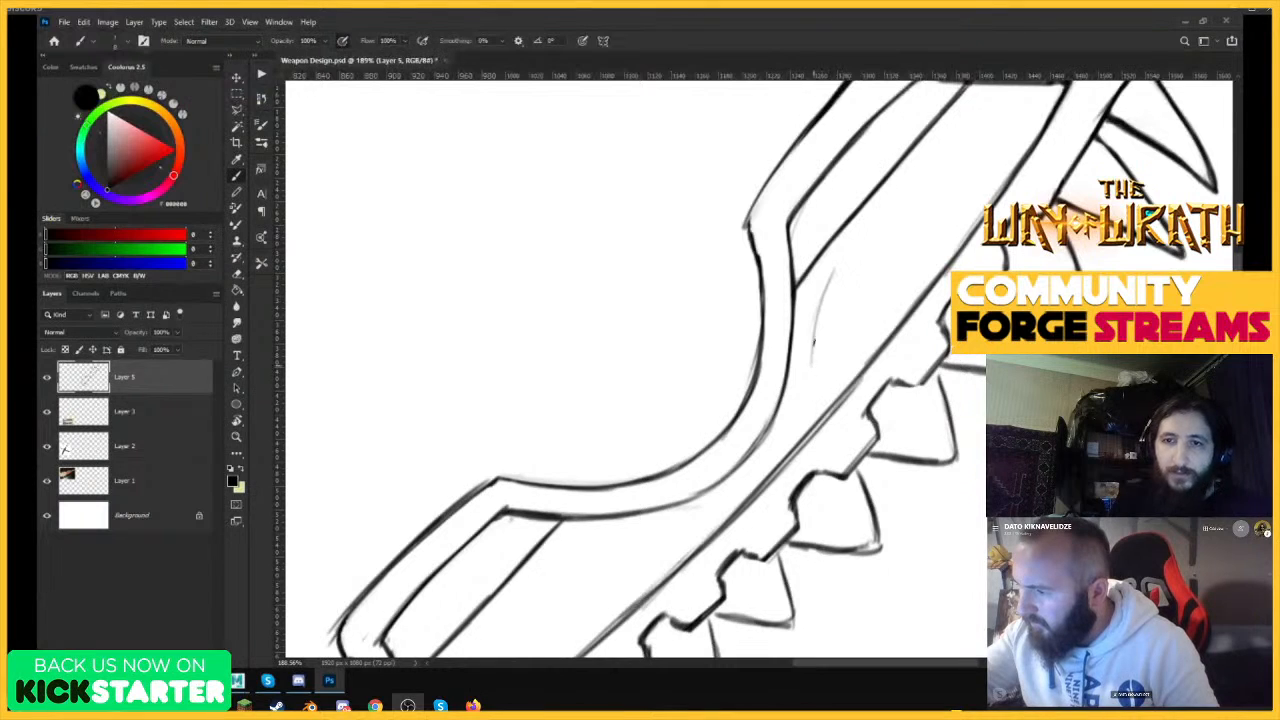
pyautogui.moveTo(815, 300); pyautogui.dragTo(828, 382)
pyautogui.moveTo(878, 318)
pyautogui.mouseDown()
pyautogui.moveTo(905, 228)
pyautogui.moveTo(828, 306)
pyautogui.mouseUp()
pyautogui.moveTo(826, 354); pyautogui.dragTo(910, 212)
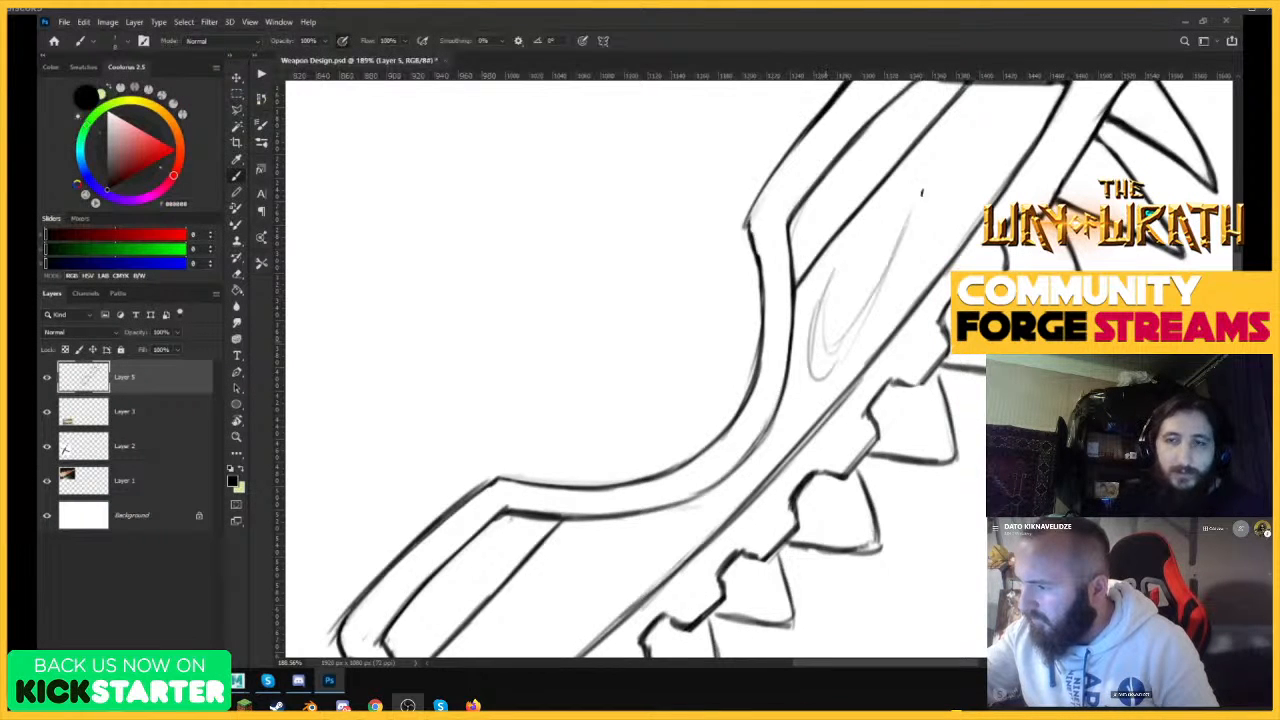
pyautogui.moveTo(866, 292)
pyautogui.mouseDown()
pyautogui.moveTo(954, 163)
pyautogui.moveTo(990, 136)
pyautogui.mouseUp()
pyautogui.press('z')
pyautogui.moveTo(945, 272)
pyautogui.mouseDown()
pyautogui.moveTo(868, 272)
pyautogui.moveTo(1016, 198)
pyautogui.mouseUp()
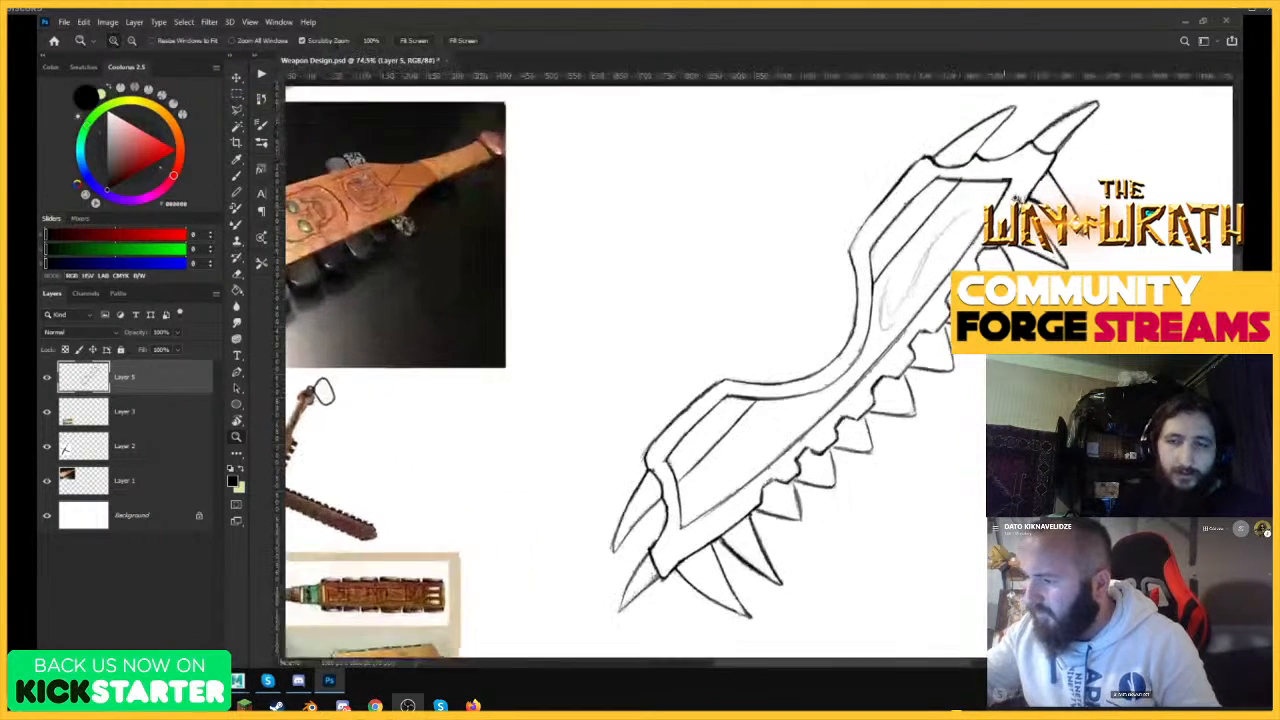
pyautogui.press('b')
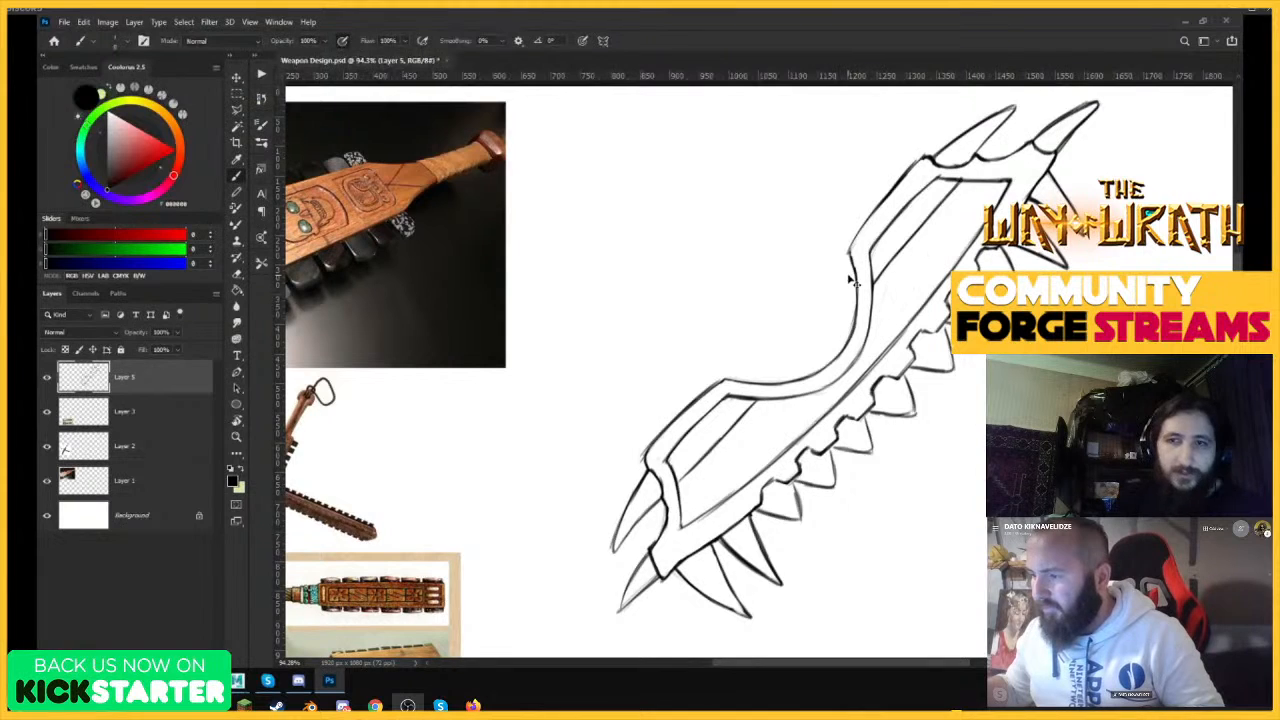
# Add a new layer and sketch small triangular teeth along the upper part of the blade's inner notch curve.
pyautogui.hotkey('ctrl', 'shift', 'alt', 'n')
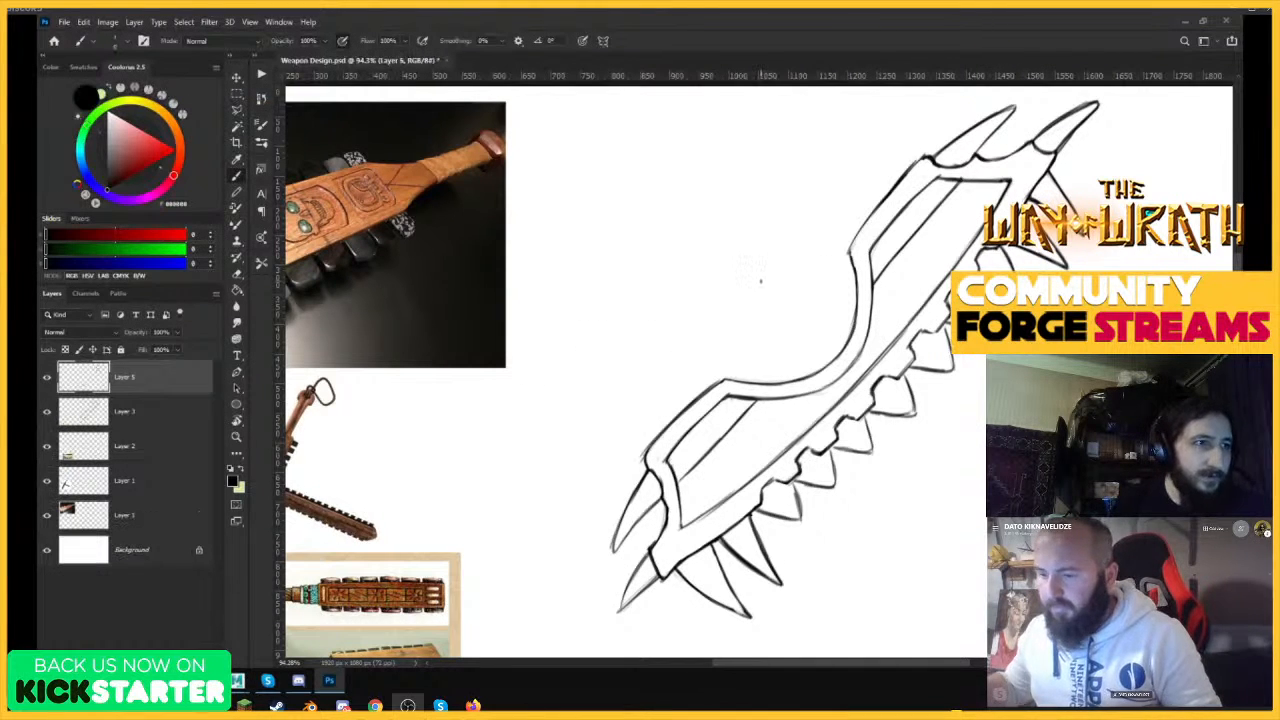
pyautogui.press('z')
pyautogui.moveTo(916, 263); pyautogui.dragTo(958, 264)
pyautogui.press('b')
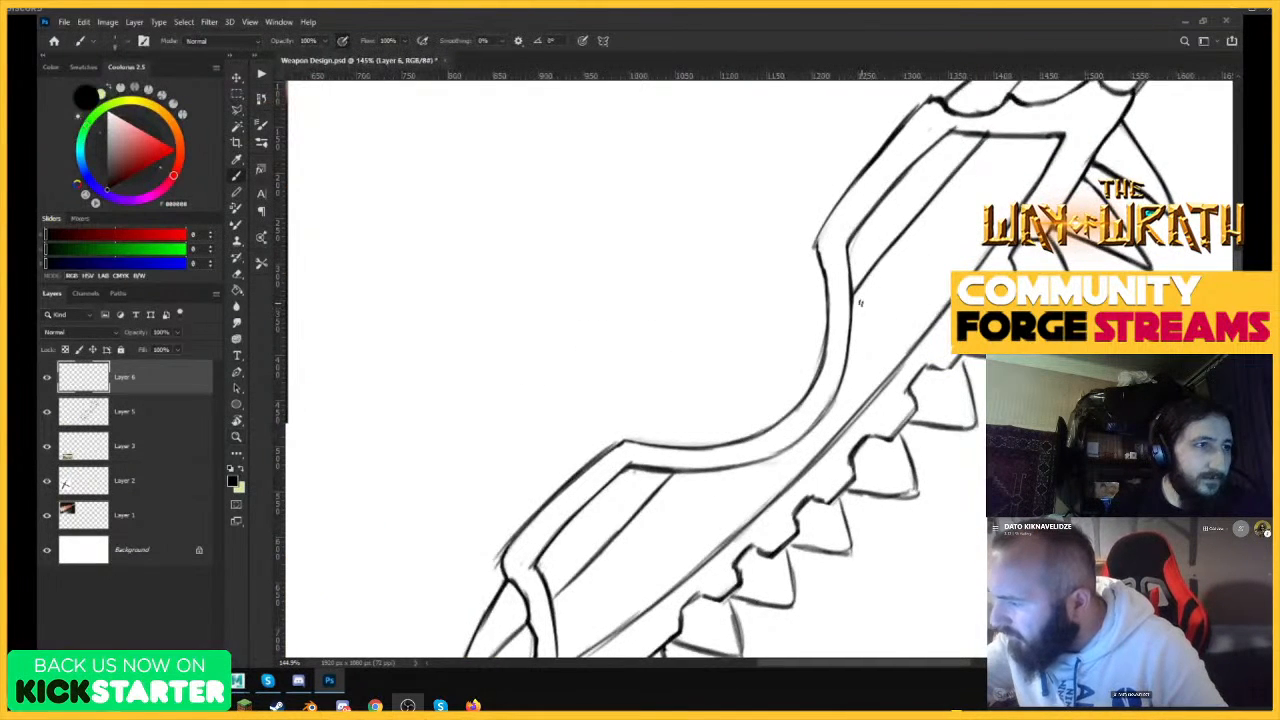
pyautogui.moveTo(859, 302)
pyautogui.mouseDown()
pyautogui.moveTo(868, 364)
pyautogui.moveTo(846, 408)
pyautogui.mouseUp()
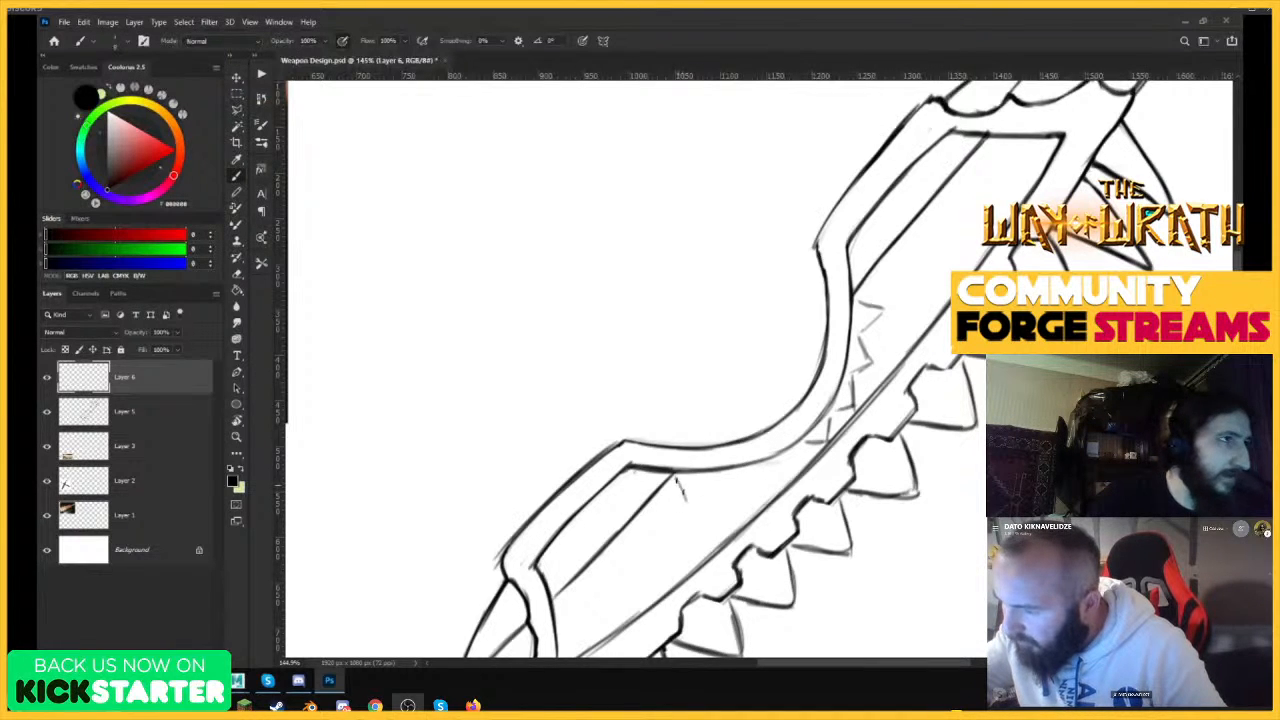
# Continue the row of small triangles along the lower part of the notch curve until it meets the upper ones.
pyautogui.moveTo(678, 482); pyautogui.dragTo(740, 492)
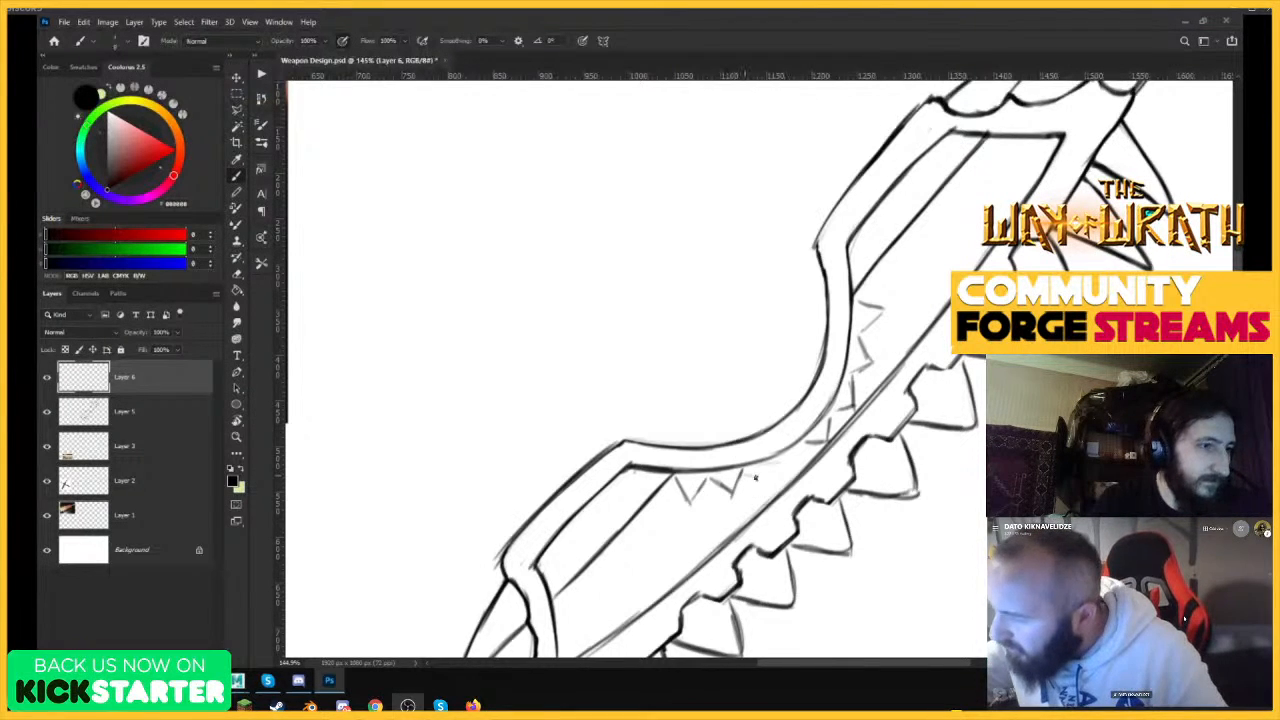
pyautogui.moveTo(755, 477); pyautogui.dragTo(770, 460)
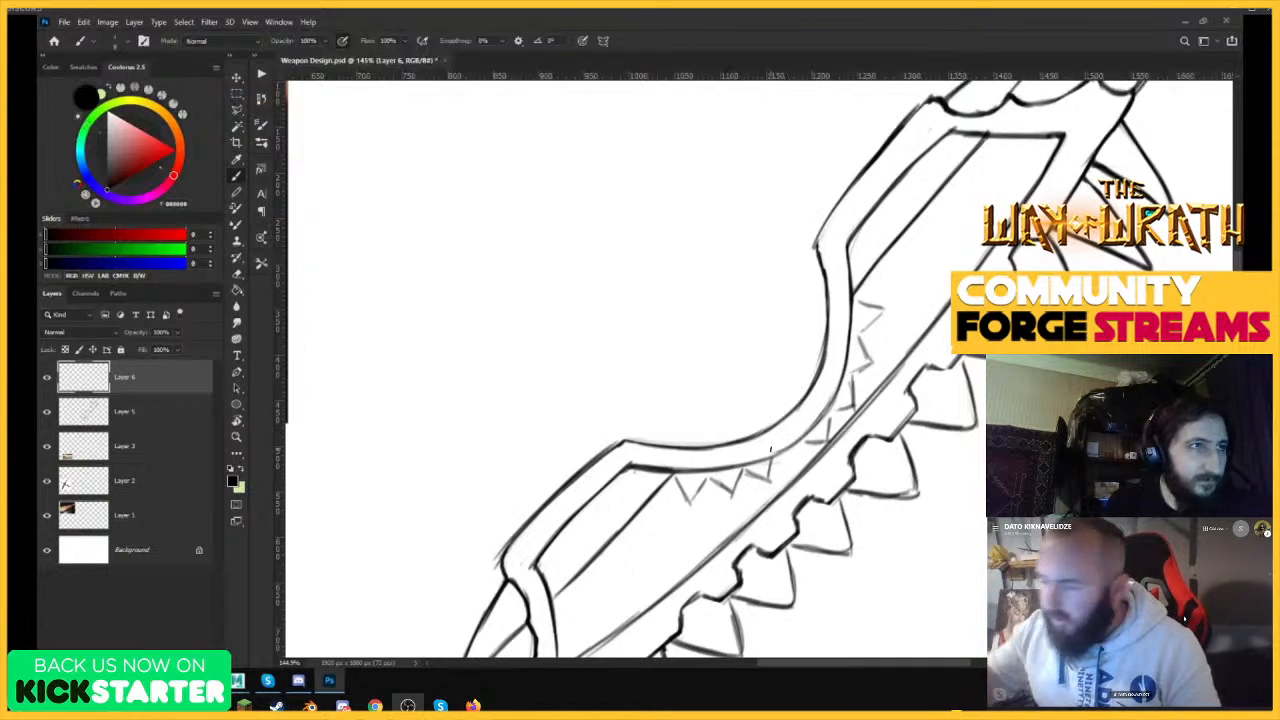
pyautogui.moveTo(784, 462); pyautogui.dragTo(799, 452)
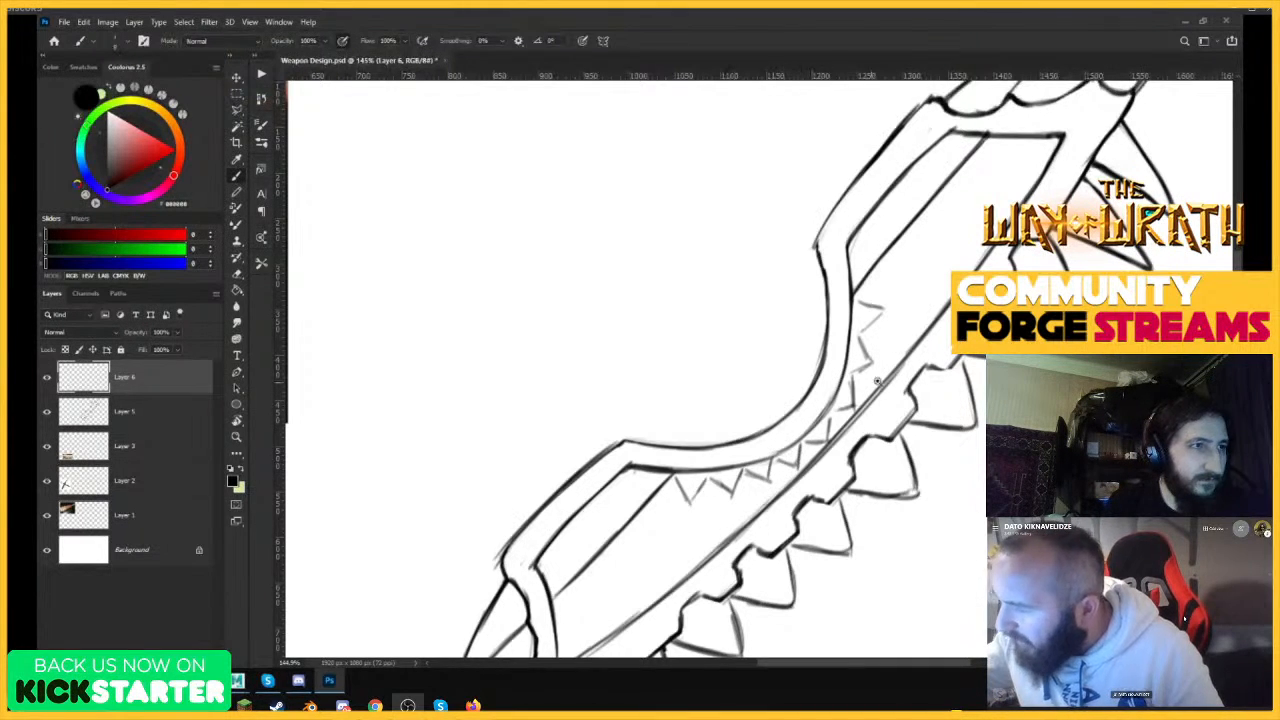
# Draw a second parallel outline around the triangles on the upper part of the notch curve.
pyautogui.moveTo(877, 381); pyautogui.dragTo(798, 440)
pyautogui.moveTo(902, 240)
pyautogui.mouseDown()
pyautogui.moveTo(920, 295)
pyautogui.moveTo(945, 315)
pyautogui.mouseUp()
pyautogui.moveTo(768, 447); pyautogui.dragTo(798, 412)
pyautogui.moveTo(762, 502)
pyautogui.mouseDown()
pyautogui.moveTo(790, 489)
pyautogui.moveTo(777, 454)
pyautogui.moveTo(768, 486)
pyautogui.moveTo(838, 486)
pyautogui.moveTo(768, 486)
pyautogui.moveTo(792, 480)
pyautogui.mouseUp()
pyautogui.press('z')
pyautogui.moveTo(794, 462); pyautogui.dragTo(782, 417)
pyautogui.moveTo(799, 420); pyautogui.dragTo(796, 477)
pyautogui.moveTo(683, 577)
pyautogui.mouseDown()
pyautogui.moveTo(722, 576)
pyautogui.moveTo(725, 528)
pyautogui.moveTo(723, 568)
pyautogui.mouseUp()
# Double the outlines of the remaining triangles along the lower part of the notch curve.
pyautogui.press('z')
pyautogui.moveTo(862, 387)
pyautogui.mouseDown()
pyautogui.moveTo(817, 483)
pyautogui.moveTo(832, 328)
pyautogui.mouseUp()
pyautogui.press('b')
pyautogui.moveTo(706, 459); pyautogui.dragTo(752, 474)
pyautogui.moveTo(752, 474)
pyautogui.mouseDown()
pyautogui.moveTo(755, 432)
pyautogui.moveTo(754, 474)
pyautogui.mouseUp()
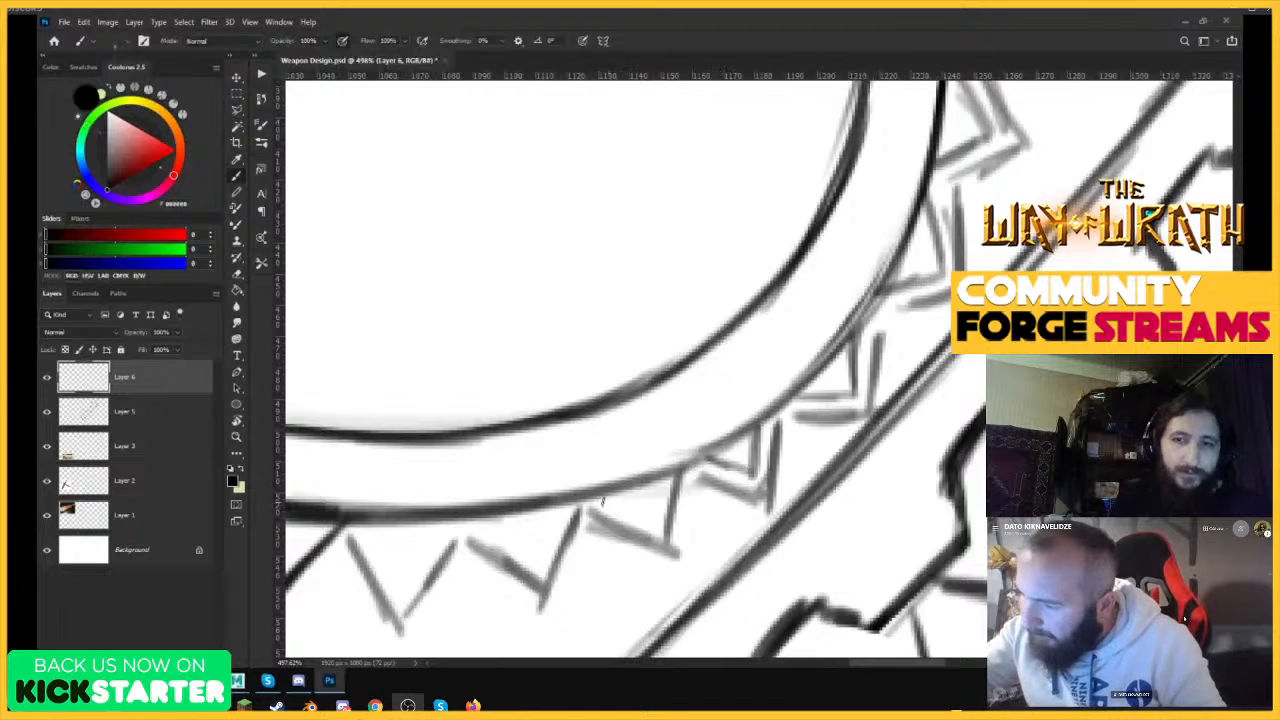
pyautogui.moveTo(602, 502)
pyautogui.mouseDown()
pyautogui.moveTo(655, 529)
pyautogui.moveTo(657, 480)
pyautogui.mouseUp()
pyautogui.moveTo(478, 521)
pyautogui.mouseDown()
pyautogui.moveTo(536, 562)
pyautogui.moveTo(553, 508)
pyautogui.moveTo(539, 553)
pyautogui.mouseUp()
pyautogui.press('z')
pyautogui.moveTo(683, 420)
pyautogui.mouseDown()
pyautogui.moveTo(612, 500)
pyautogui.moveTo(685, 335)
pyautogui.moveTo(739, 343)
pyautogui.moveTo(744, 356)
pyautogui.mouseUp()
pyautogui.press('b')
pyautogui.moveTo(776, 312)
pyautogui.mouseDown()
pyautogui.moveTo(744, 352)
pyautogui.moveTo(758, 488)
pyautogui.mouseUp()
# Sketch a double-outlined triangle on the inner line of the toothed edge, opposite the notch curve, and start the next one above it.
pyautogui.press('z')
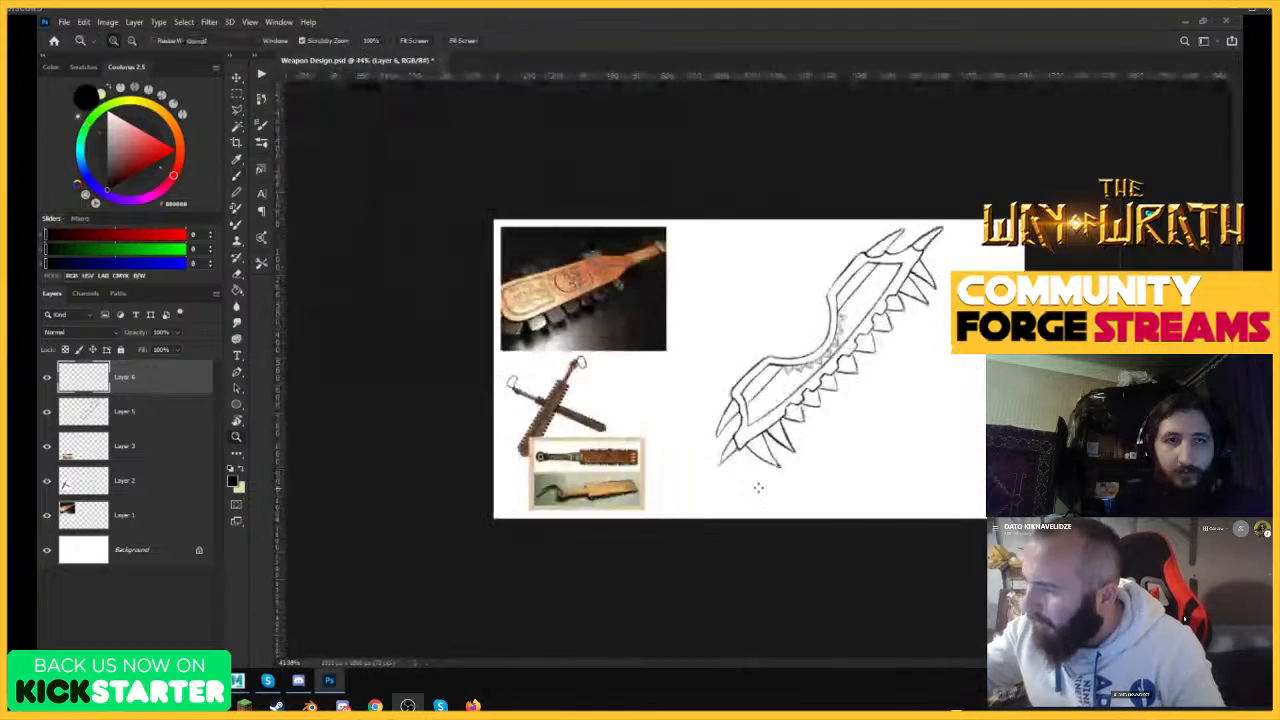
pyautogui.moveTo(893, 300); pyautogui.dragTo(946, 232)
pyautogui.moveTo(814, 289); pyautogui.dragTo(862, 255)
pyautogui.moveTo(866, 364)
pyautogui.mouseDown()
pyautogui.moveTo(847, 380)
pyautogui.moveTo(880, 375)
pyautogui.mouseUp()
pyautogui.press('b')
pyautogui.moveTo(735, 455); pyautogui.dragTo(733, 495)
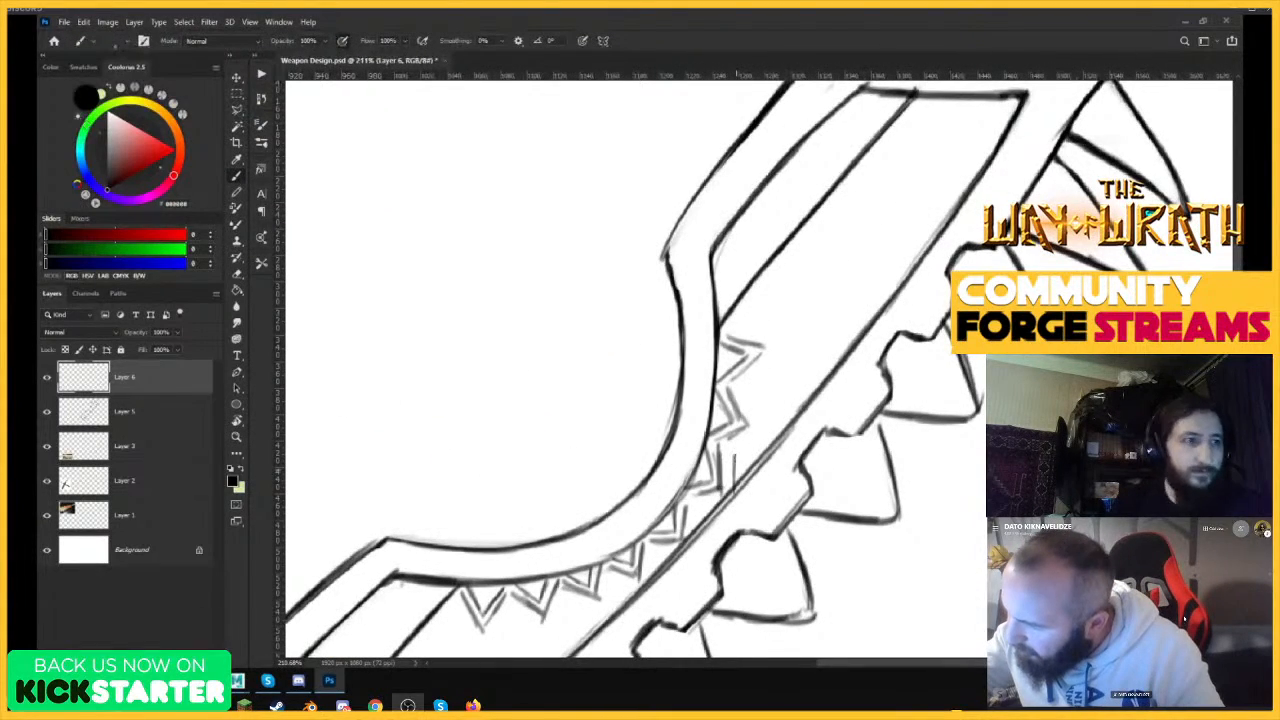
pyautogui.moveTo(735, 451)
pyautogui.mouseDown()
pyautogui.moveTo(762, 453)
pyautogui.moveTo(770, 395)
pyautogui.moveTo(820, 392)
pyautogui.mouseUp()
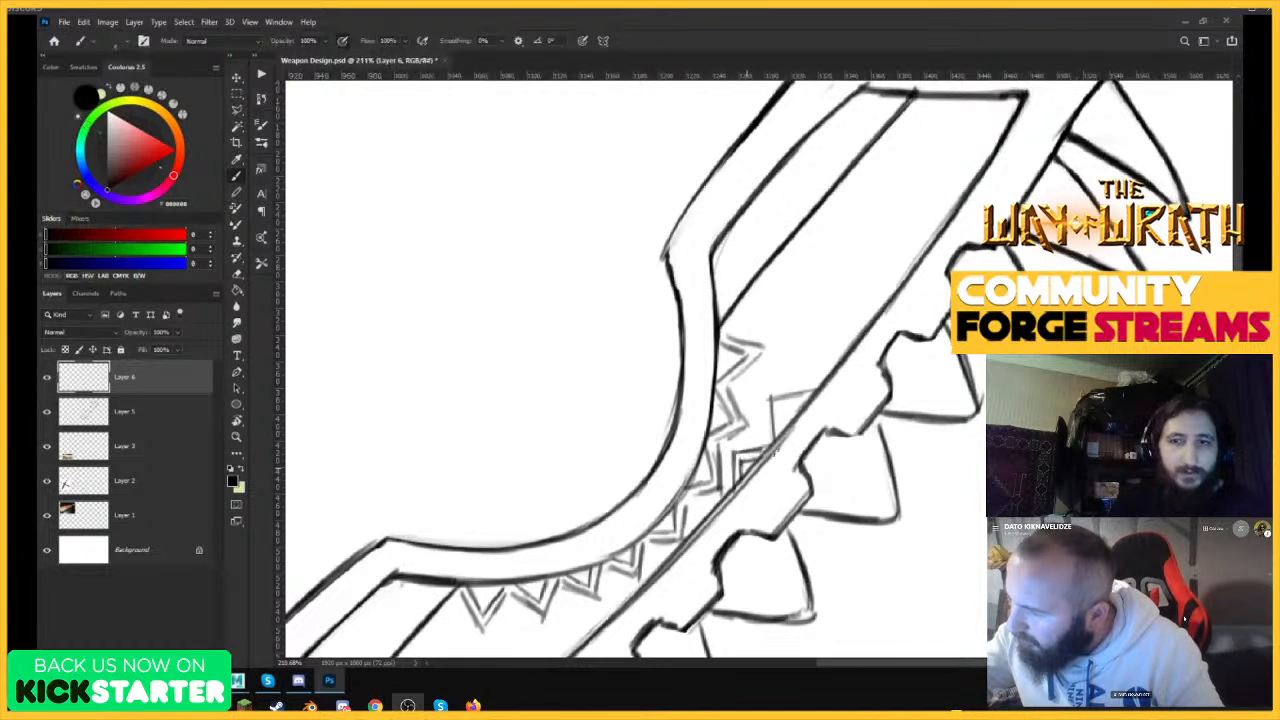
# Continue the row of double-outlined triangles up the toothed edge's inner line to the blade's upper end.
pyautogui.moveTo(781, 435)
pyautogui.mouseDown()
pyautogui.moveTo(776, 398)
pyautogui.moveTo(806, 393)
pyautogui.moveTo(821, 345)
pyautogui.moveTo(863, 332)
pyautogui.mouseUp()
pyautogui.moveTo(831, 373)
pyautogui.mouseDown()
pyautogui.moveTo(830, 350)
pyautogui.moveTo(857, 342)
pyautogui.moveTo(865, 283)
pyautogui.moveTo(910, 269)
pyautogui.moveTo(845, 262)
pyautogui.mouseUp()
pyautogui.moveTo(965, 224)
pyautogui.mouseDown()
pyautogui.moveTo(1010, 212)
pyautogui.moveTo(956, 233)
pyautogui.mouseUp()
pyautogui.moveTo(873, 299); pyautogui.dragTo(903, 285)
pyautogui.moveTo(870, 341); pyautogui.dragTo(860, 284)
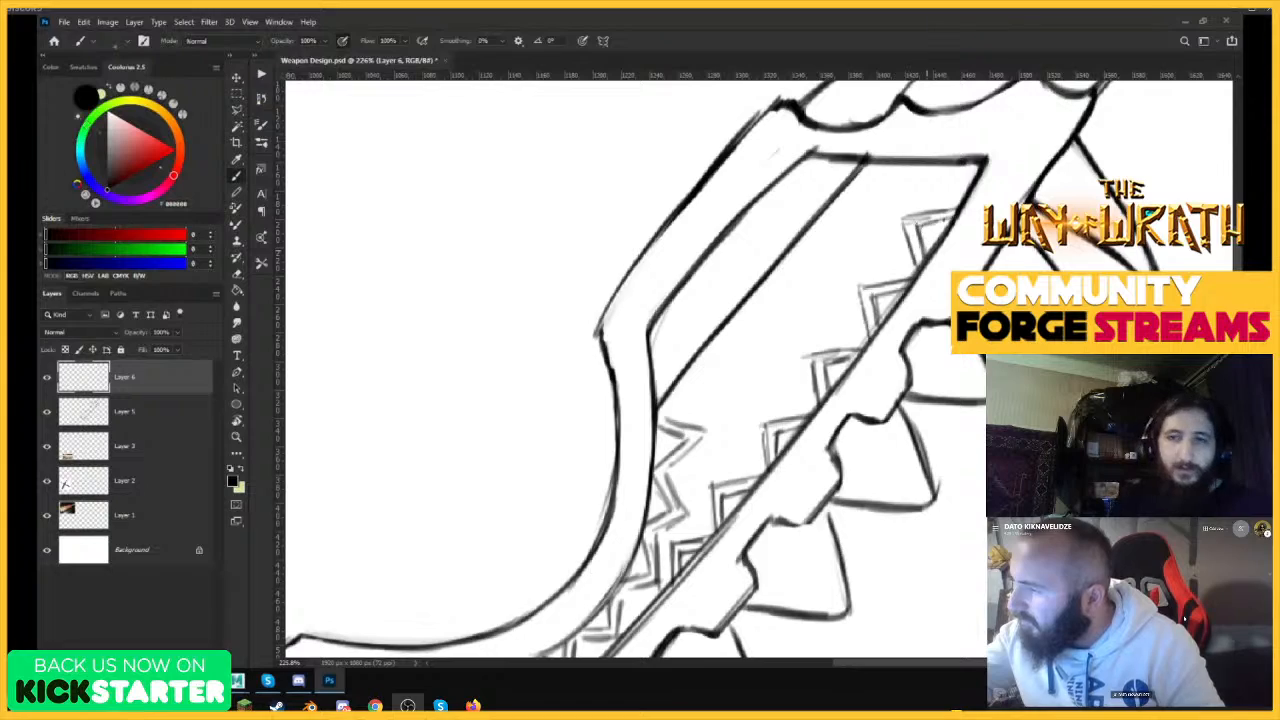
# Extend the double-outlined triangles down the toothed edge's inner line, from below the notch into the lower half of the blade.
pyautogui.press('z')
pyautogui.moveTo(927, 222)
pyautogui.mouseDown()
pyautogui.moveTo(957, 215)
pyautogui.moveTo(870, 208)
pyautogui.mouseUp()
pyautogui.moveTo(950, 192)
pyautogui.mouseDown()
pyautogui.moveTo(1018, 194)
pyautogui.moveTo(870, 220)
pyautogui.mouseUp()
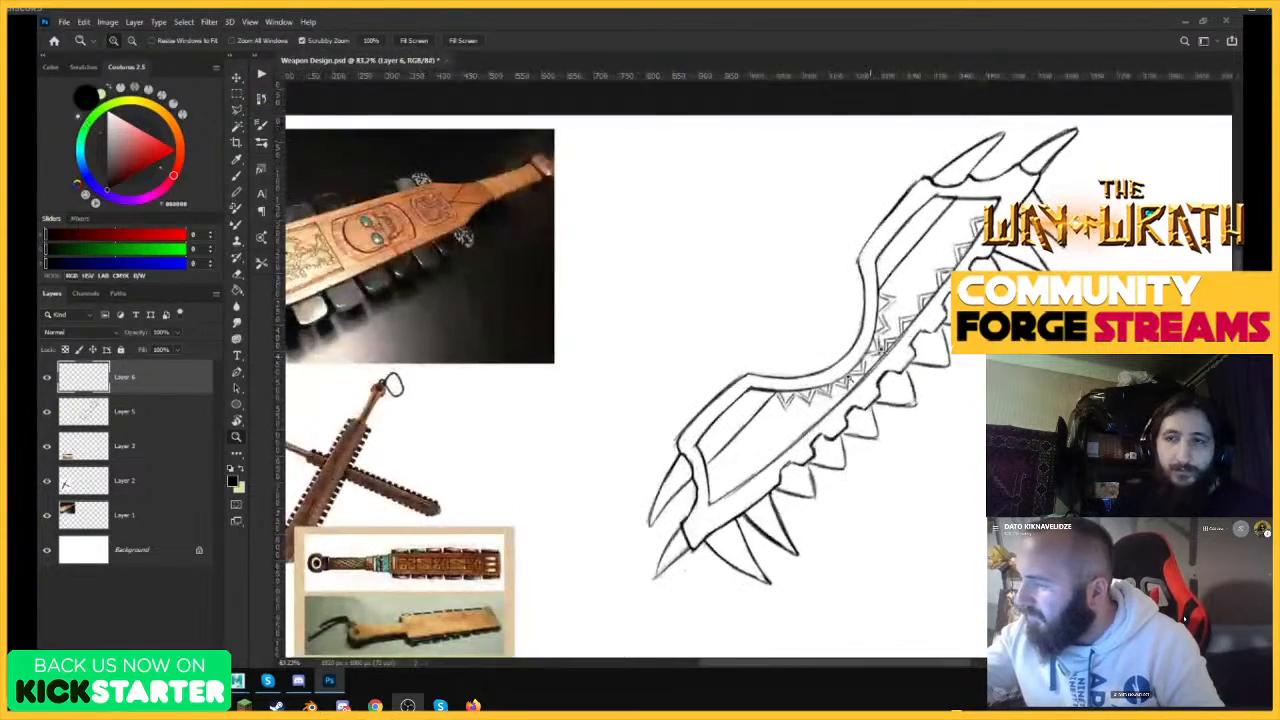
pyautogui.moveTo(788, 448); pyautogui.dragTo(850, 408)
pyautogui.press('b')
pyautogui.press('z')
pyautogui.moveTo(870, 350); pyautogui.dragTo(936, 296)
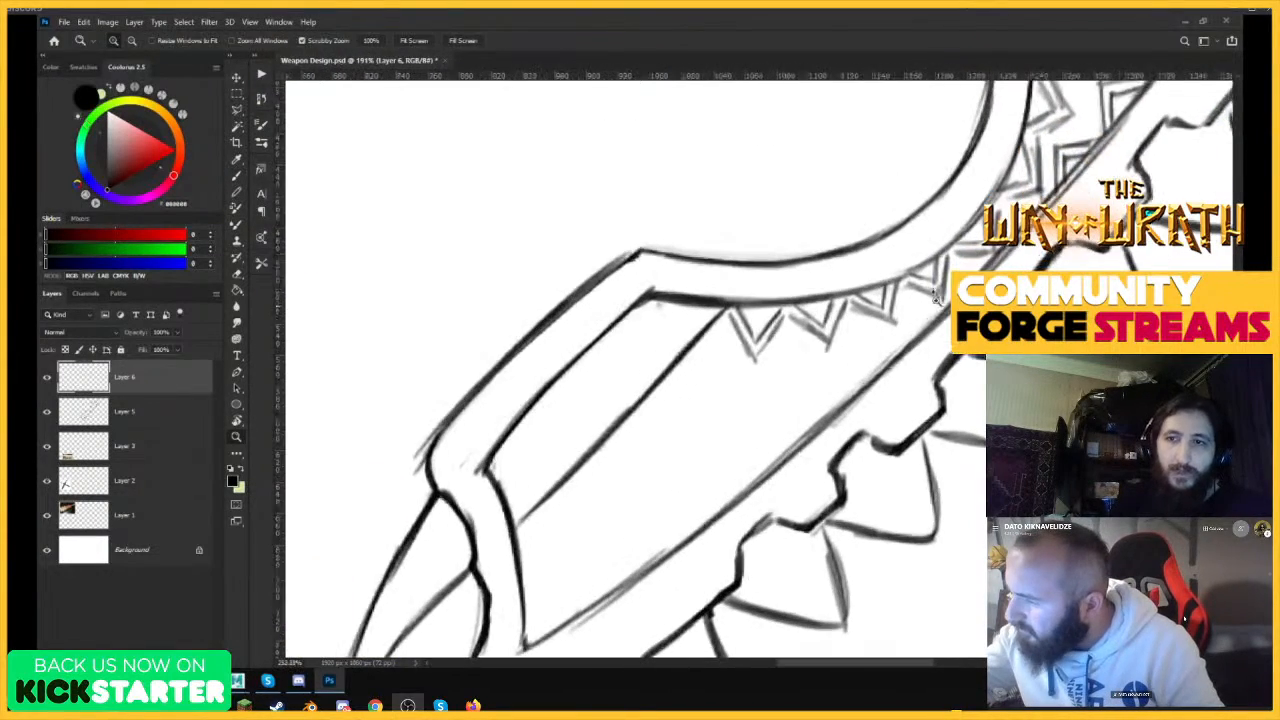
pyautogui.press('b')
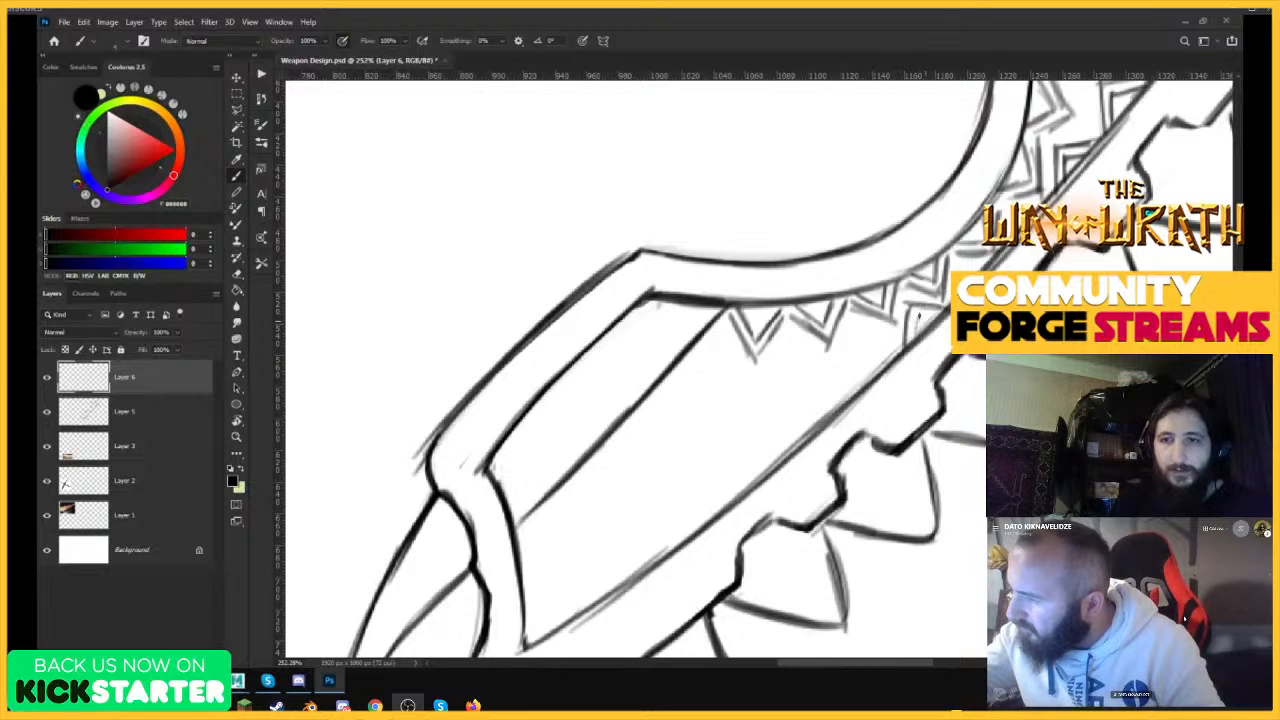
pyautogui.moveTo(858, 395)
pyautogui.mouseDown()
pyautogui.moveTo(858, 345)
pyautogui.moveTo(910, 348)
pyautogui.mouseUp()
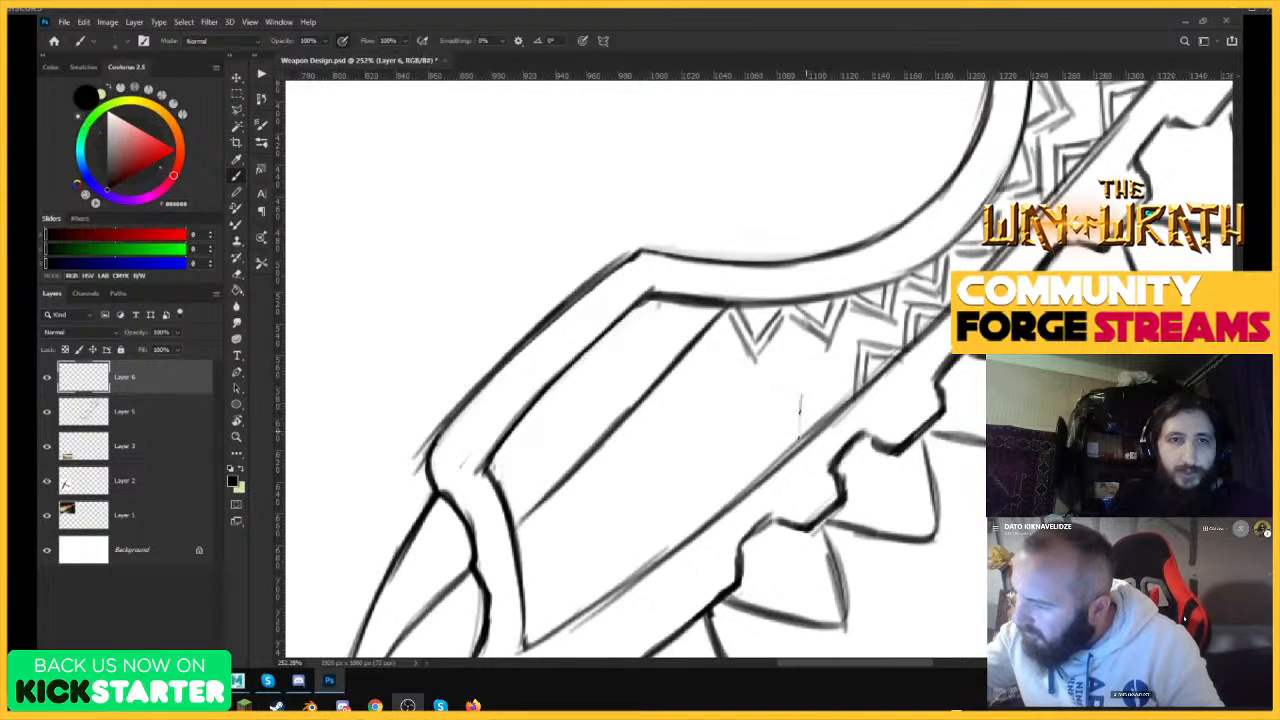
pyautogui.moveTo(800, 382); pyautogui.dragTo(854, 392)
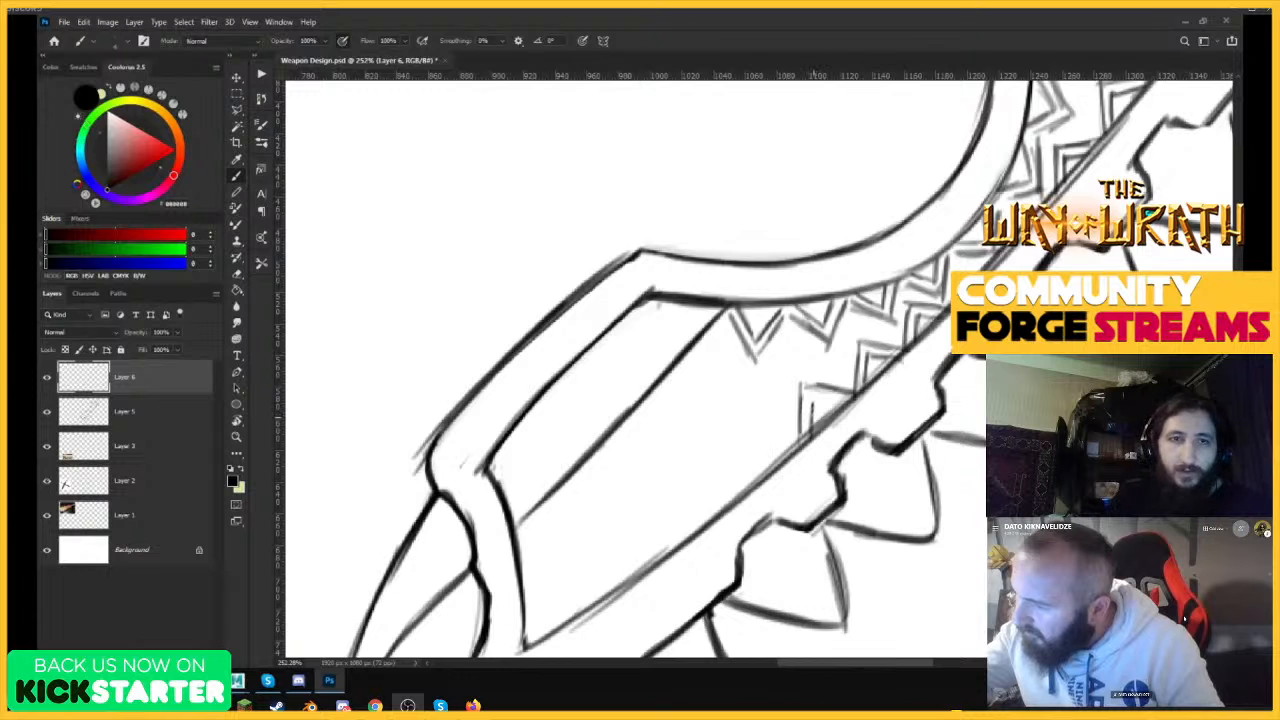
# Finish the row of double-outlined triangles along the toothed edge's inner line down to the blade's lower corner.
pyautogui.moveTo(744, 446); pyautogui.dragTo(742, 488)
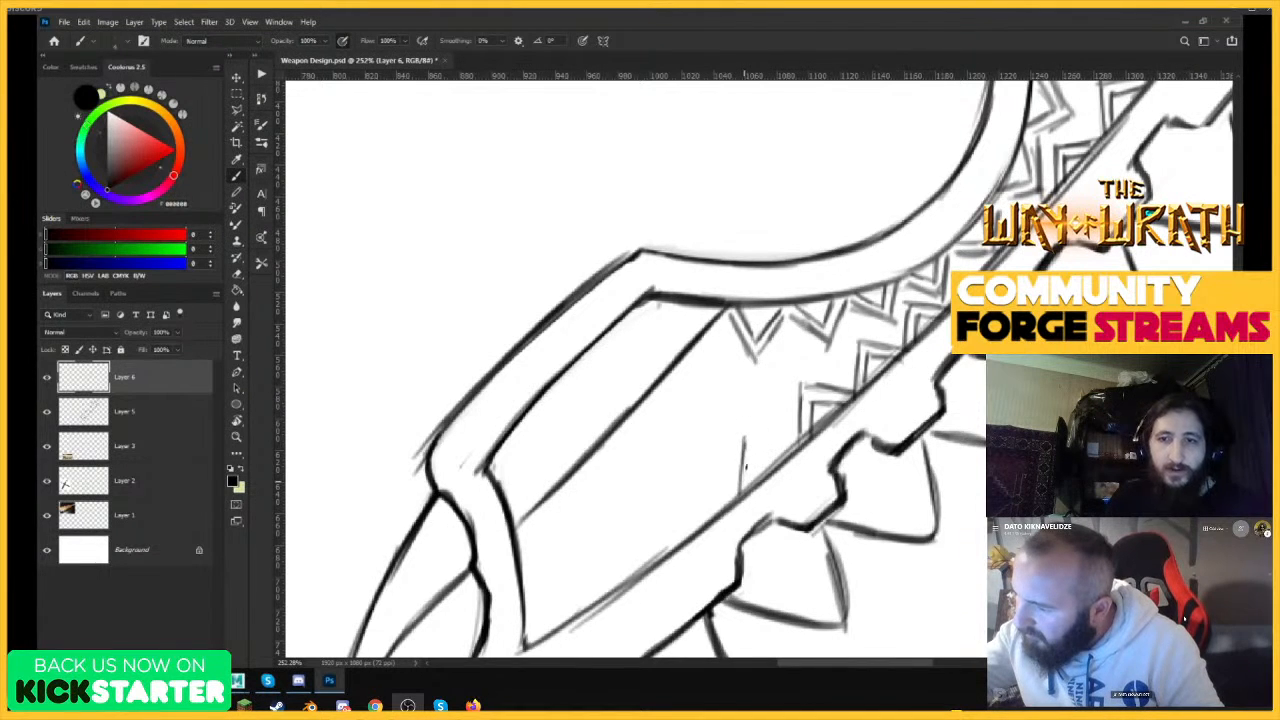
pyautogui.moveTo(746, 437); pyautogui.dragTo(794, 449)
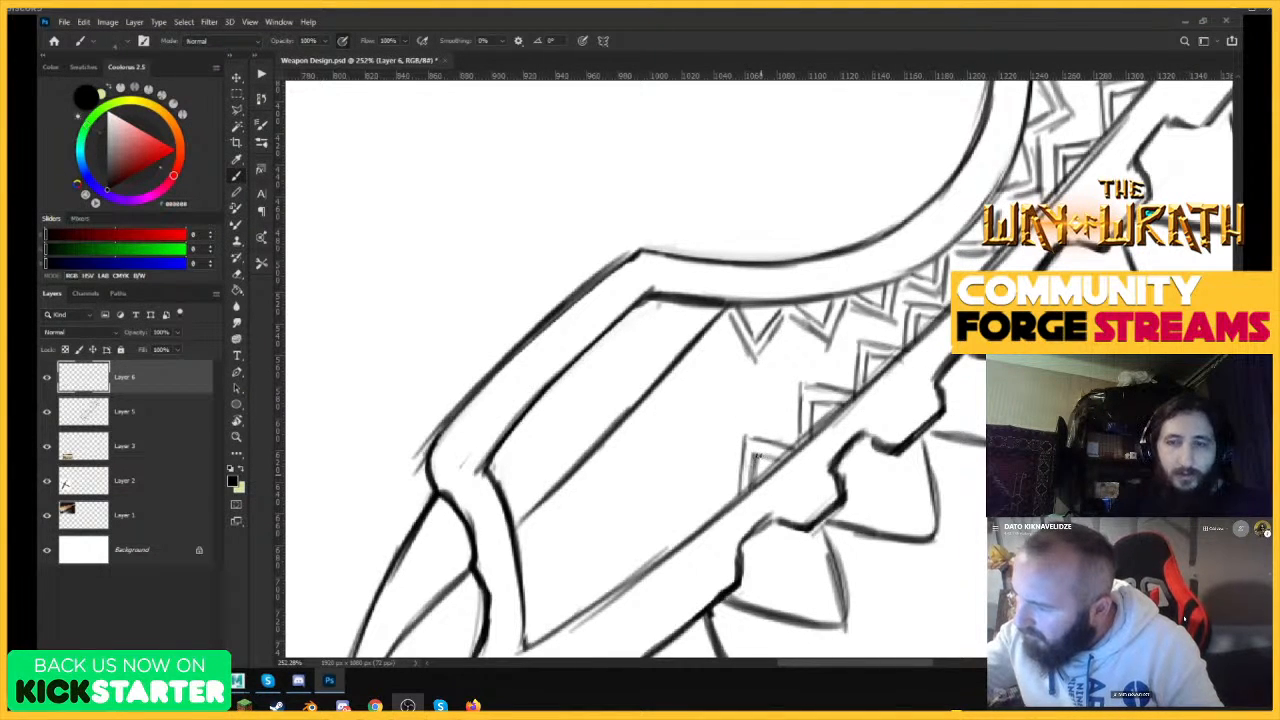
pyautogui.moveTo(715, 496); pyautogui.dragTo(736, 505)
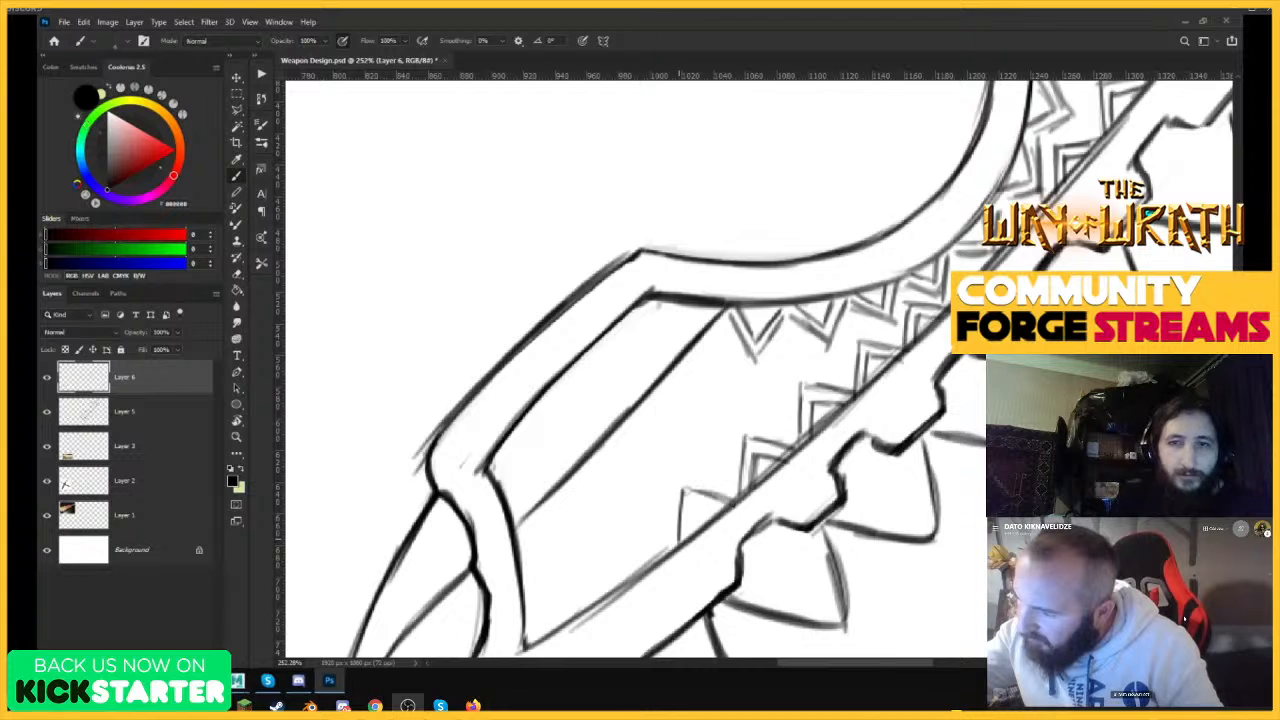
pyautogui.moveTo(787, 441); pyautogui.dragTo(712, 460)
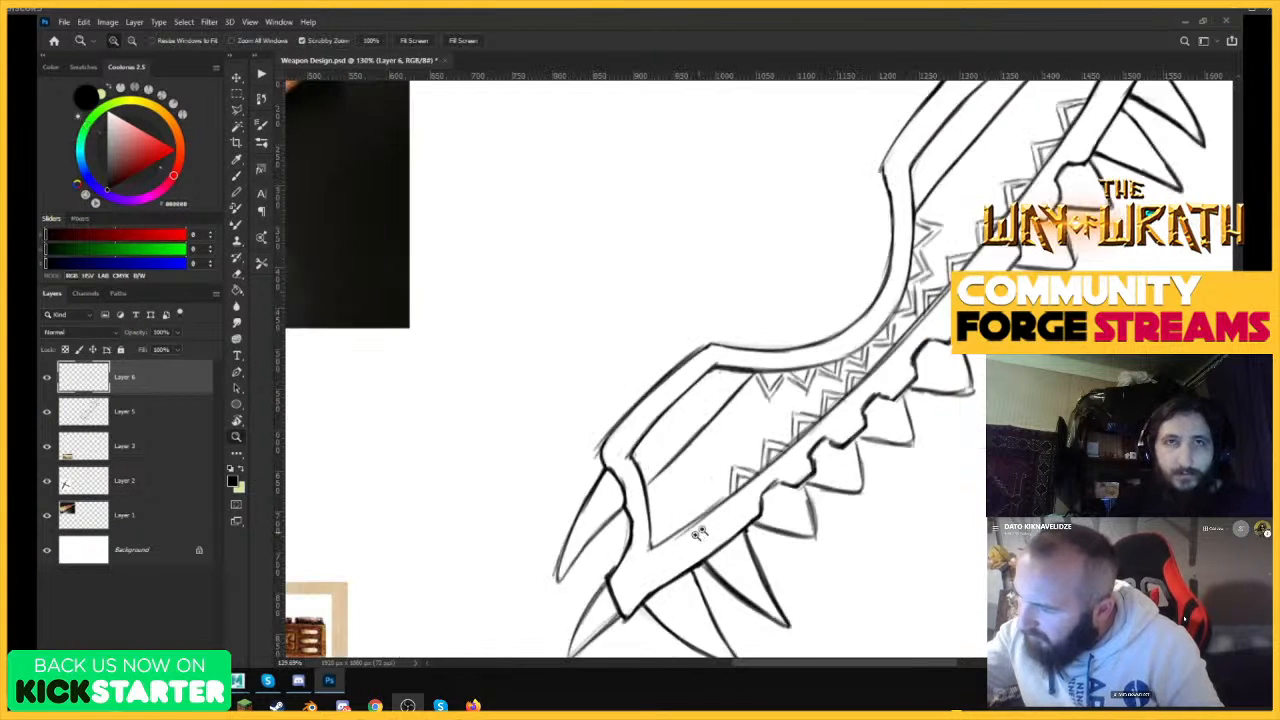
pyautogui.moveTo(698, 536); pyautogui.dragTo(785, 525)
pyautogui.moveTo(709, 446); pyautogui.dragTo(702, 486)
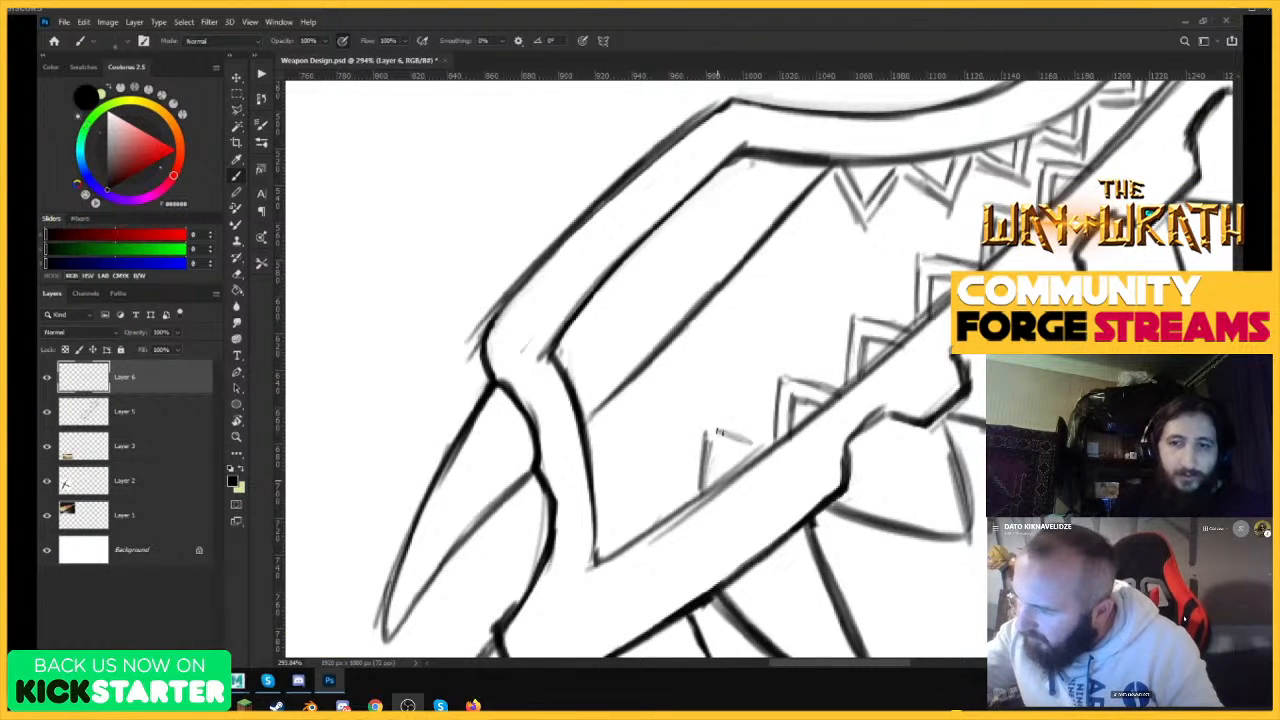
pyautogui.moveTo(716, 432)
pyautogui.mouseDown()
pyautogui.moveTo(766, 444)
pyautogui.moveTo(757, 461)
pyautogui.mouseUp()
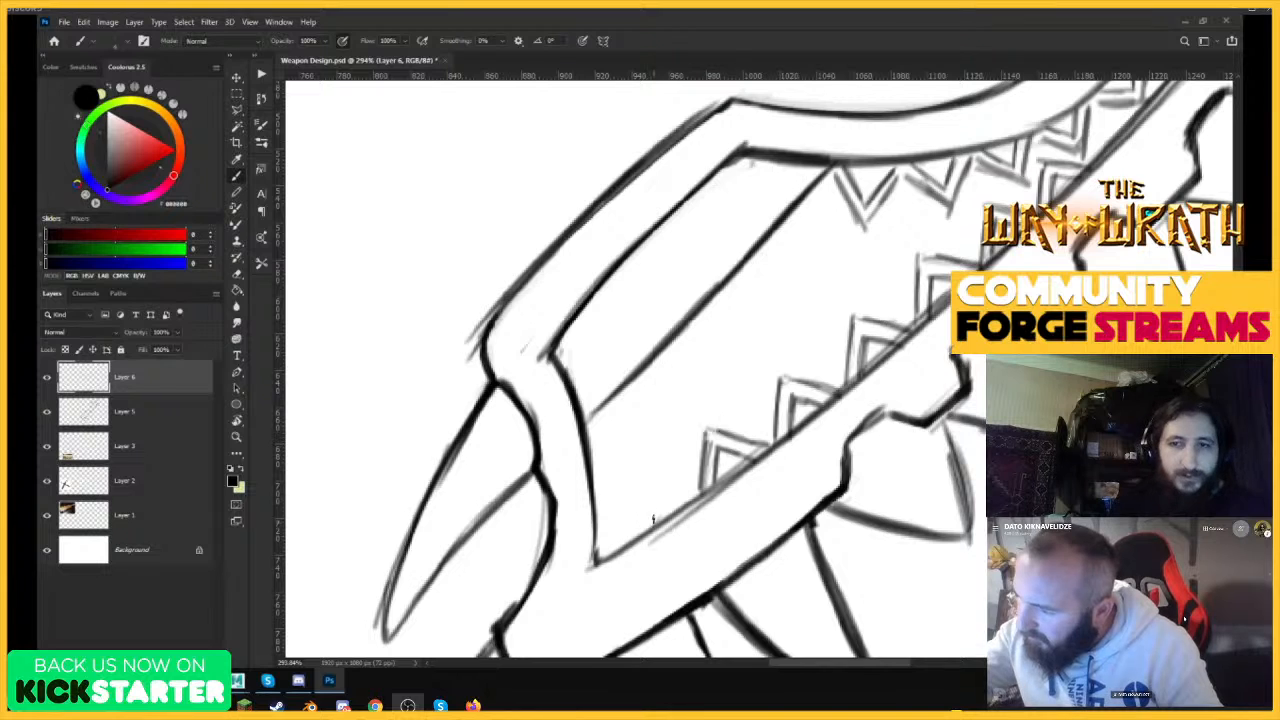
pyautogui.moveTo(627, 537)
pyautogui.mouseDown()
pyautogui.moveTo(634, 482)
pyautogui.moveTo(700, 494)
pyautogui.moveTo(681, 504)
pyautogui.mouseUp()
pyautogui.hotkey('ctrl', 'space')
pyautogui.hotkey('ctrl', 'space')
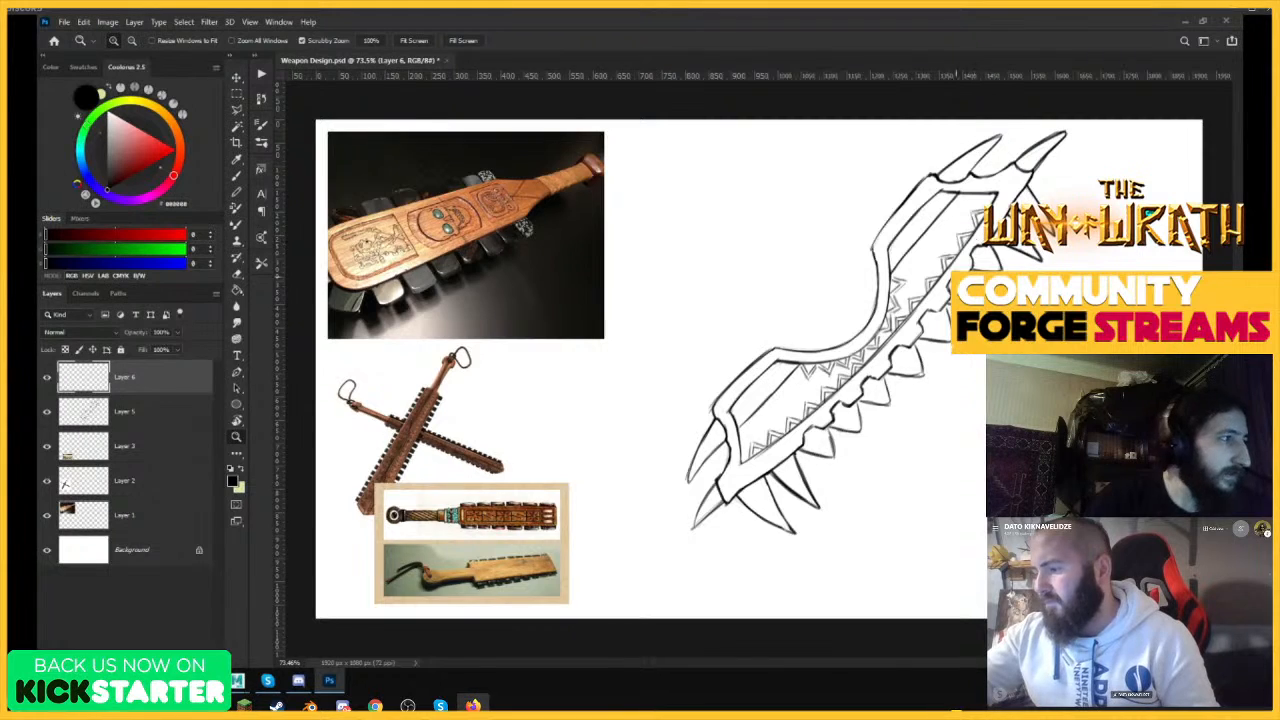
# Sketch two double-outlined triangles on the inner border line of the blade's upper half, just above the notch curve.
pyautogui.moveTo(969, 250)
pyautogui.mouseDown()
pyautogui.moveTo(980, 231)
pyautogui.moveTo(915, 296)
pyautogui.mouseUp()
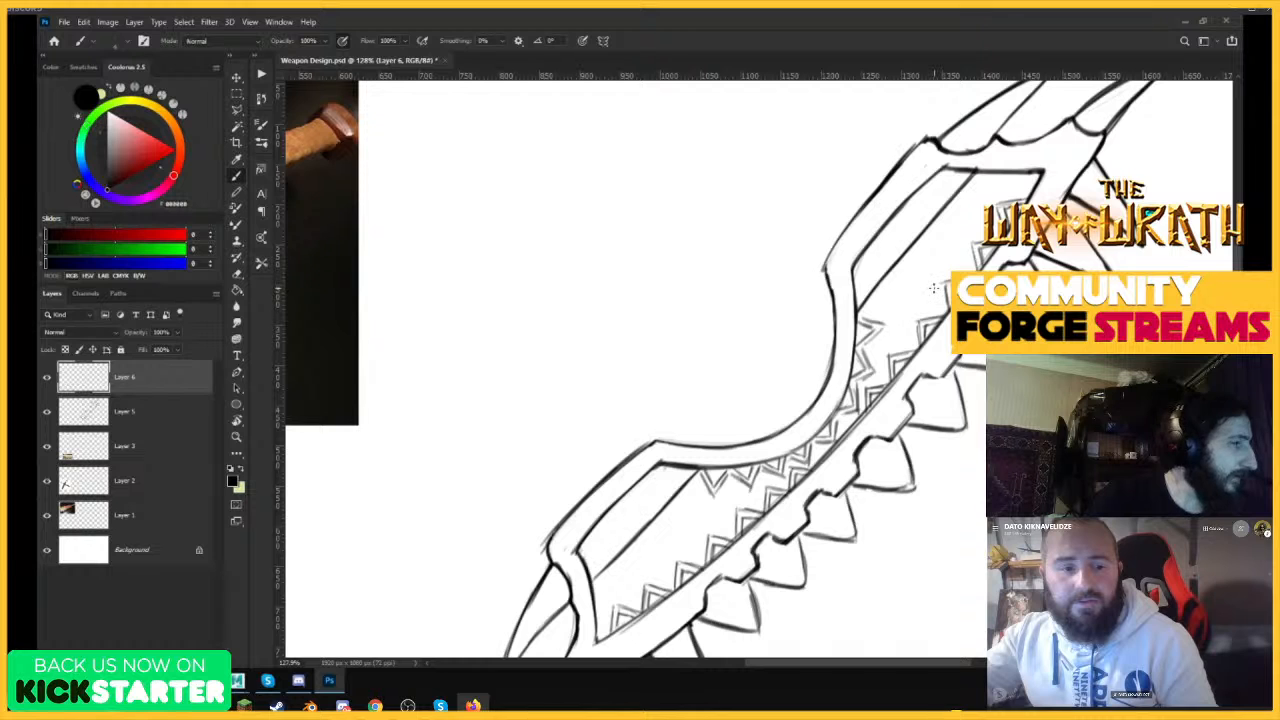
pyautogui.hotkey('ctrl', 'space')
pyautogui.moveTo(946, 271)
pyautogui.mouseDown()
pyautogui.moveTo(992, 240)
pyautogui.moveTo(878, 304)
pyautogui.mouseUp()
pyautogui.moveTo(1026, 187); pyautogui.dragTo(1080, 172)
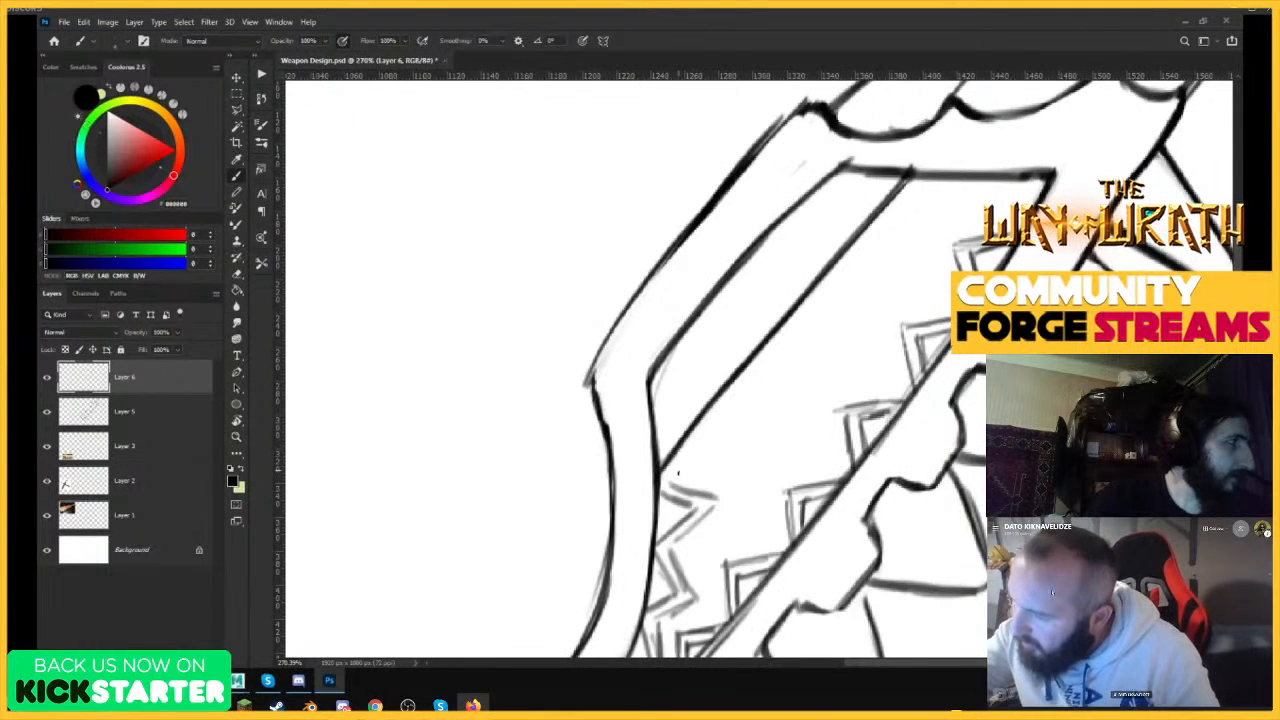
pyautogui.moveTo(662, 471)
pyautogui.mouseDown()
pyautogui.moveTo(734, 457)
pyautogui.moveTo(717, 419)
pyautogui.moveTo(668, 464)
pyautogui.moveTo(694, 453)
pyautogui.moveTo(704, 424)
pyautogui.moveTo(720, 457)
pyautogui.mouseUp()
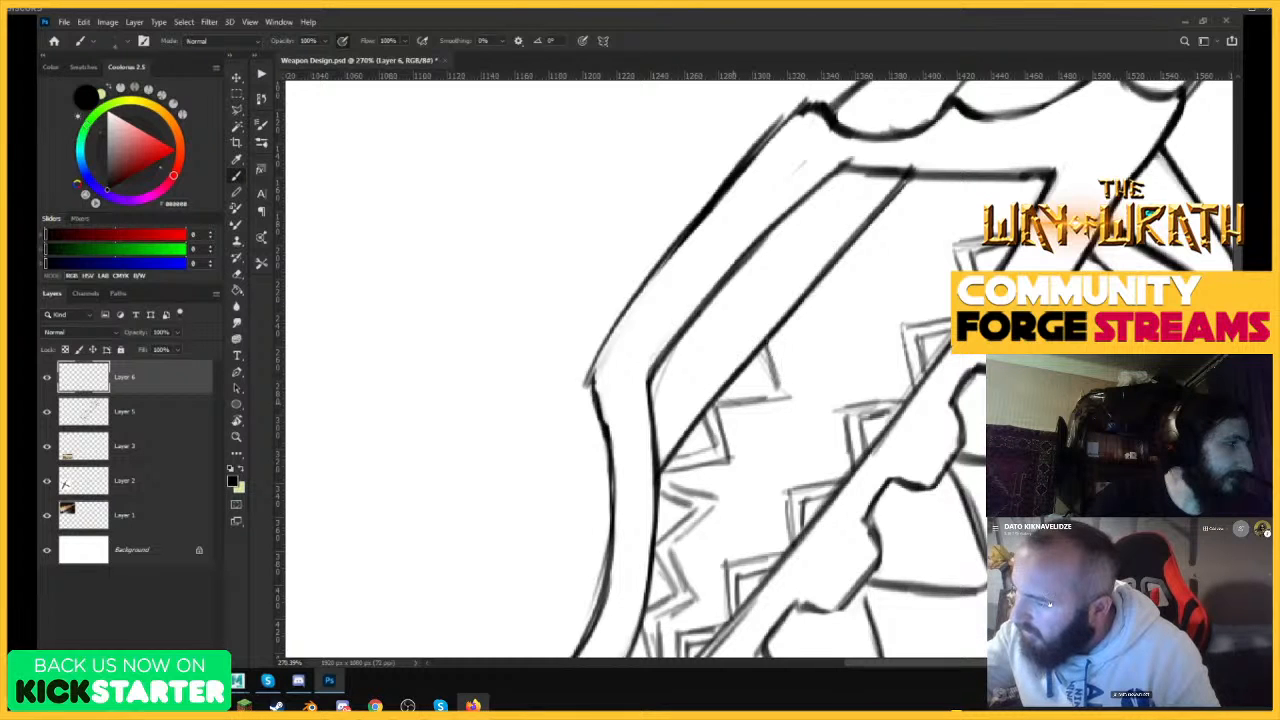
pyautogui.moveTo(717, 406); pyautogui.dragTo(794, 399)
pyautogui.moveTo(784, 386)
pyautogui.mouseDown()
pyautogui.moveTo(771, 332)
pyautogui.moveTo(785, 394)
pyautogui.moveTo(766, 387)
pyautogui.mouseUp()
pyautogui.moveTo(781, 336); pyautogui.dragTo(856, 317)
pyautogui.hotkey('ctrl', 'z')
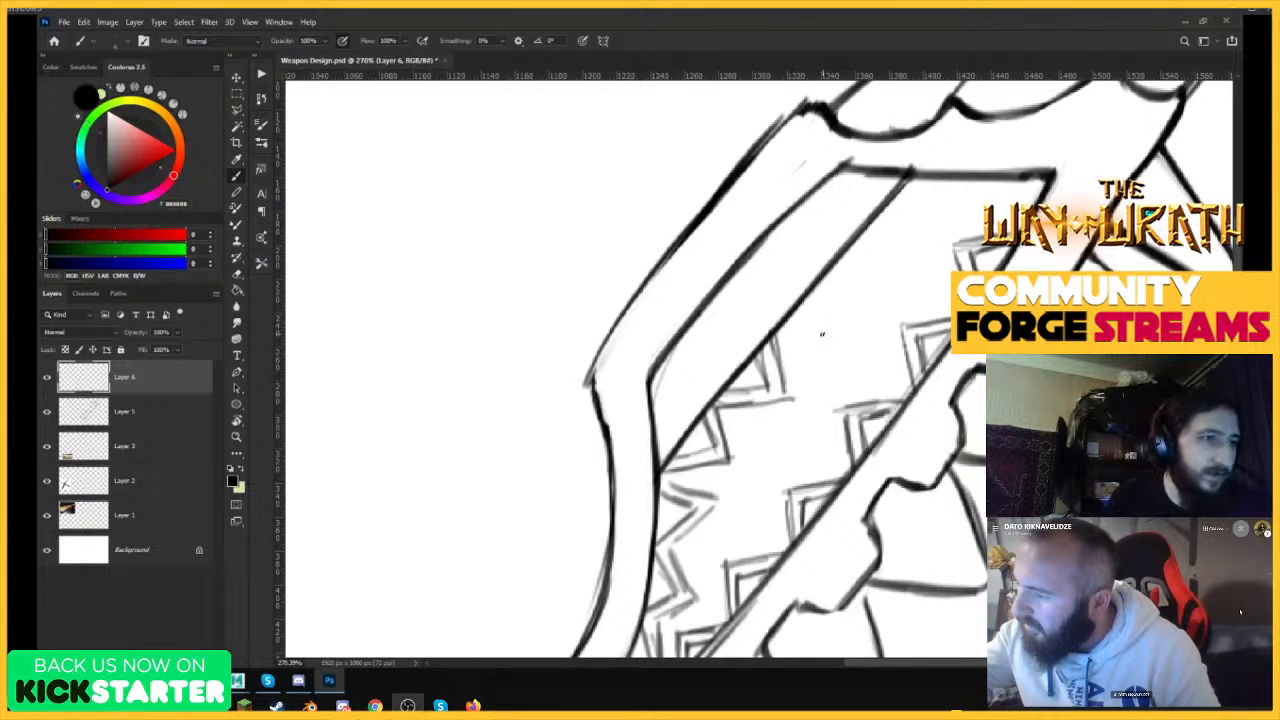
# Continue the triangles up the inner border line of the upper half until they reach the panel's top corner.
pyautogui.moveTo(772, 340)
pyautogui.mouseDown()
pyautogui.moveTo(849, 333)
pyautogui.moveTo(834, 272)
pyautogui.mouseUp()
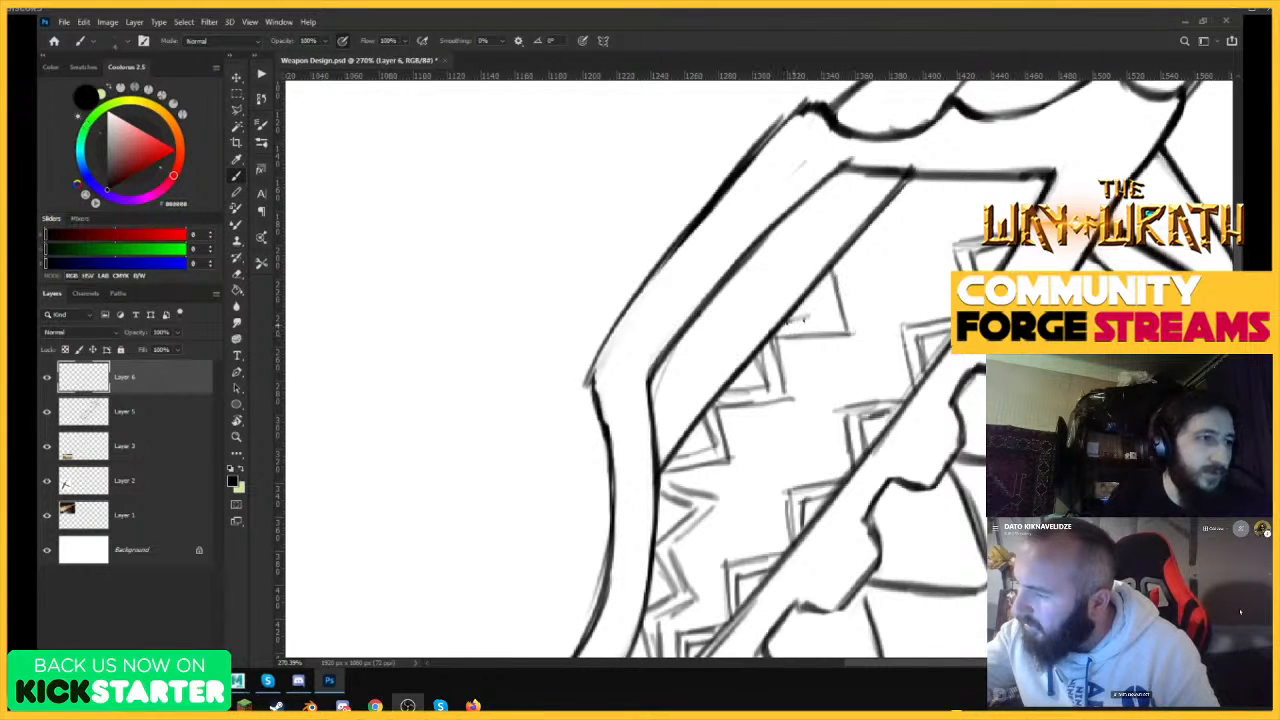
pyautogui.moveTo(788, 324); pyautogui.dragTo(832, 280)
pyautogui.moveTo(832, 276); pyautogui.dragTo(820, 326)
pyautogui.moveTo(834, 268); pyautogui.dragTo(900, 264)
pyautogui.moveTo(880, 218); pyautogui.dragTo(895, 268)
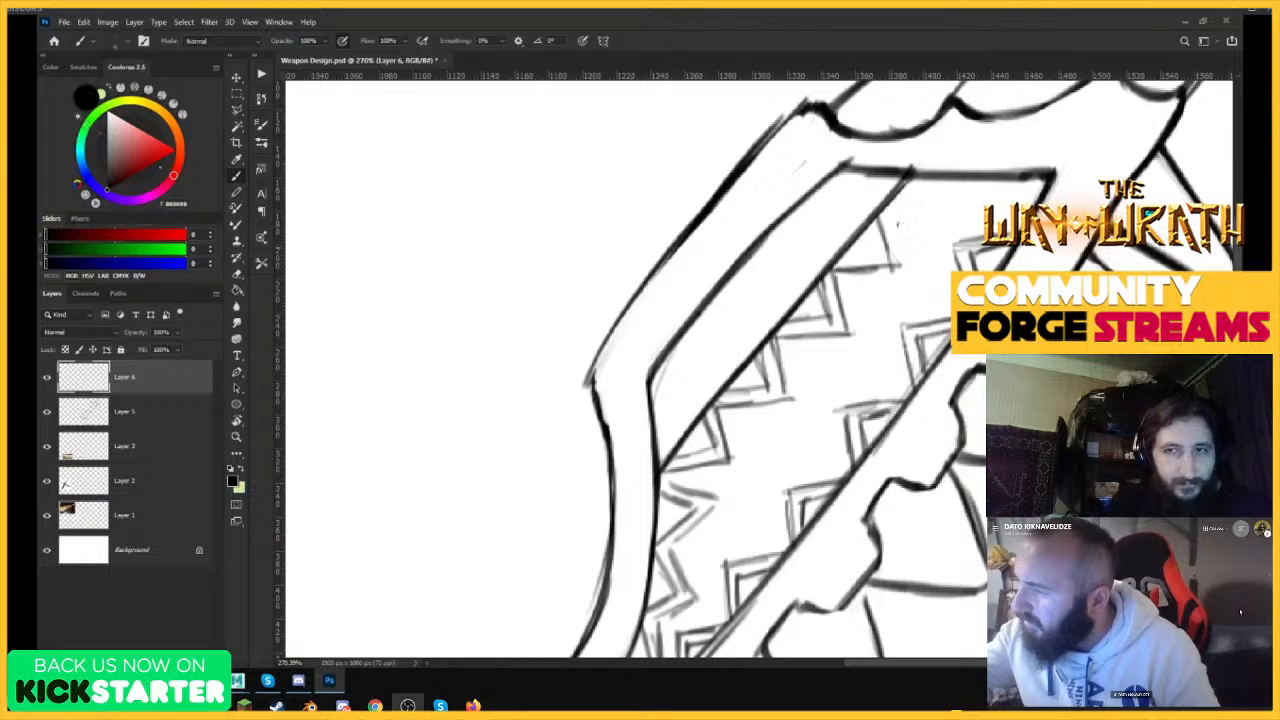
pyautogui.moveTo(884, 220); pyautogui.dragTo(930, 219)
pyautogui.moveTo(931, 220)
pyautogui.mouseDown()
pyautogui.moveTo(924, 178)
pyautogui.moveTo(933, 221)
pyautogui.mouseUp()
pyautogui.moveTo(918, 204)
pyautogui.mouseDown()
pyautogui.moveTo(888, 209)
pyautogui.moveTo(918, 205)
pyautogui.mouseUp()
pyautogui.moveTo(911, 178); pyautogui.dragTo(918, 210)
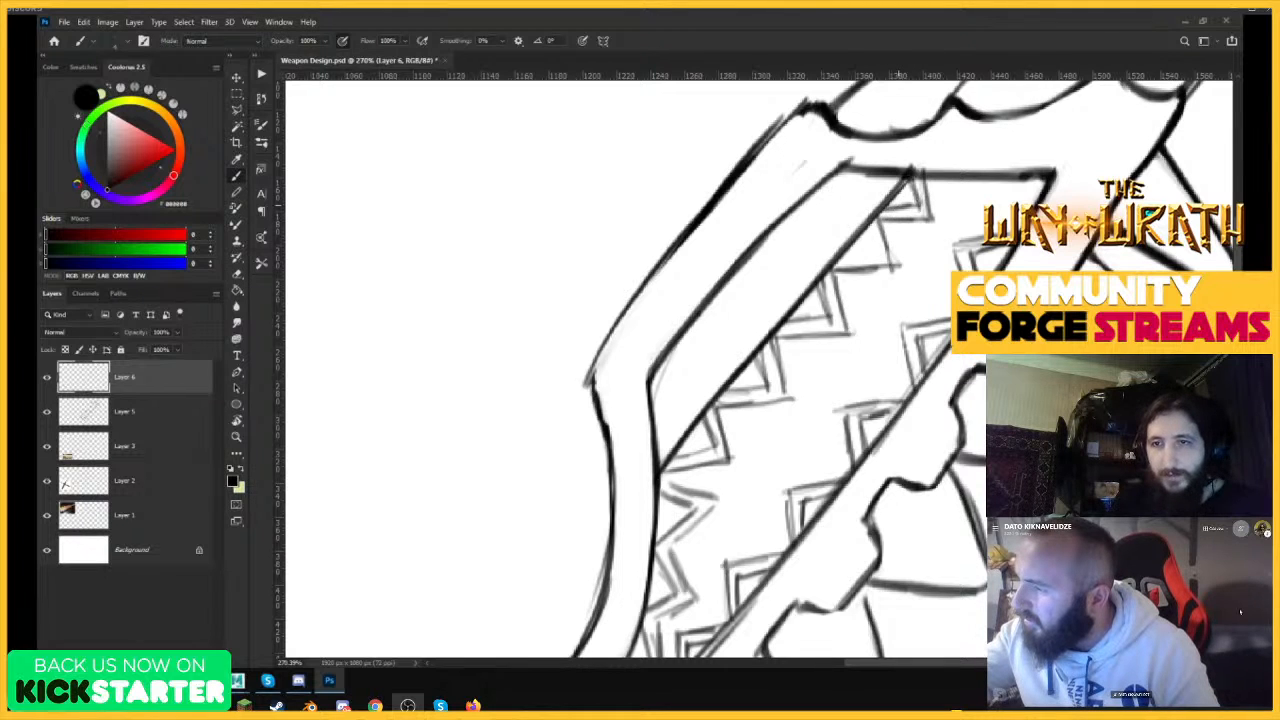
# Sketch single-outline triangles along the inner border line of the blade's lower half, working up from its lower end.
pyautogui.moveTo(872, 254); pyautogui.dragTo(842, 250)
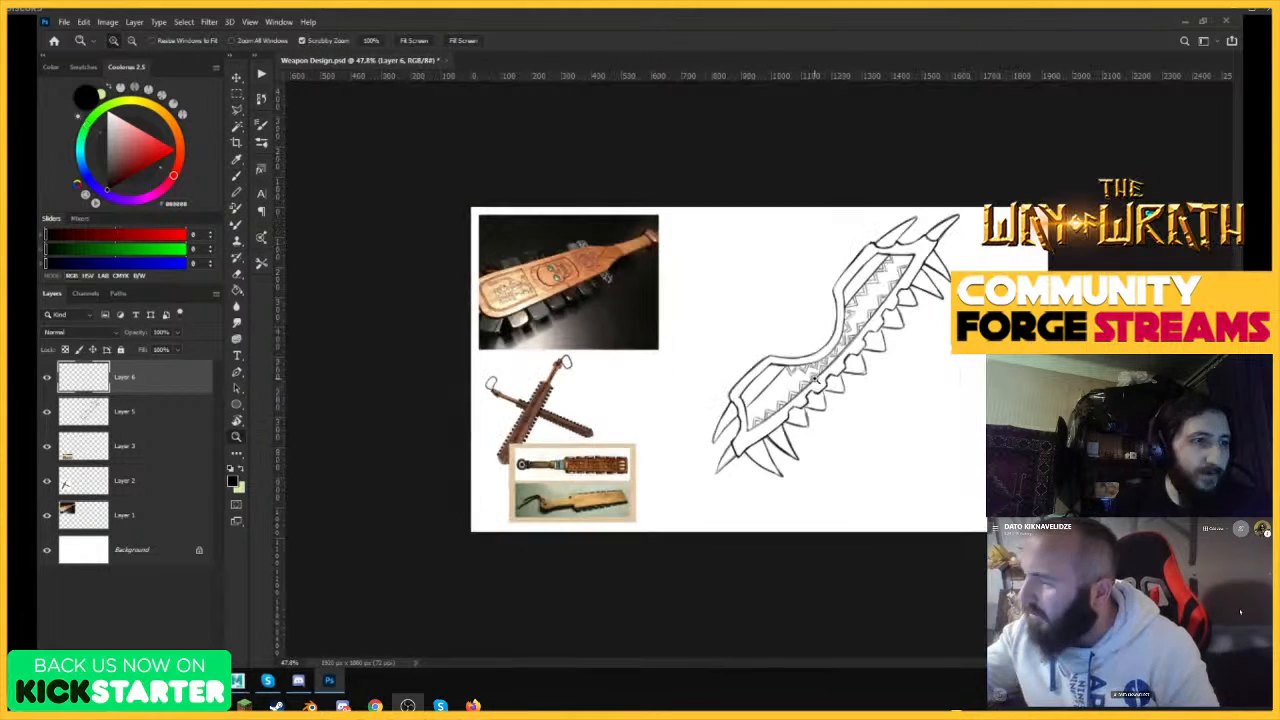
pyautogui.moveTo(796, 418); pyautogui.dragTo(826, 354)
pyautogui.moveTo(656, 346); pyautogui.dragTo(714, 334)
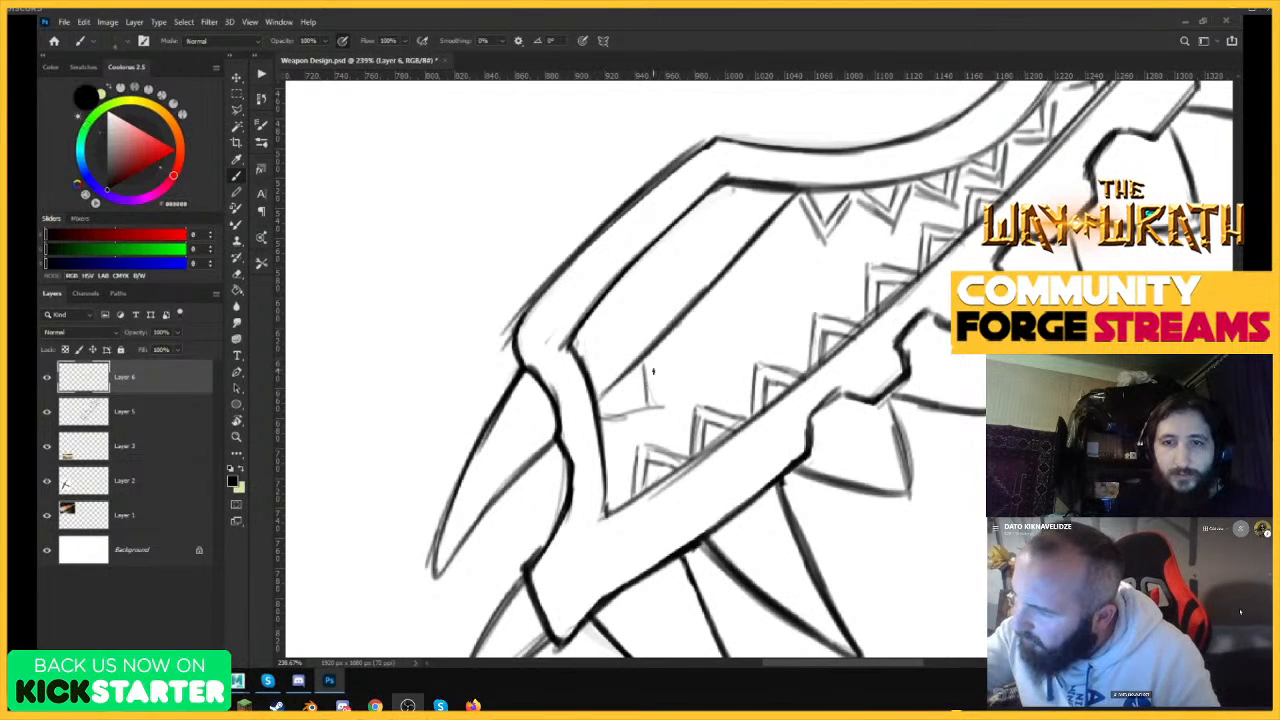
pyautogui.moveTo(596, 408)
pyautogui.mouseDown()
pyautogui.moveTo(653, 386)
pyautogui.moveTo(647, 363)
pyautogui.moveTo(695, 362)
pyautogui.mouseUp()
pyautogui.moveTo(688, 320); pyautogui.dragTo(695, 366)
pyautogui.moveTo(690, 316); pyautogui.dragTo(746, 313)
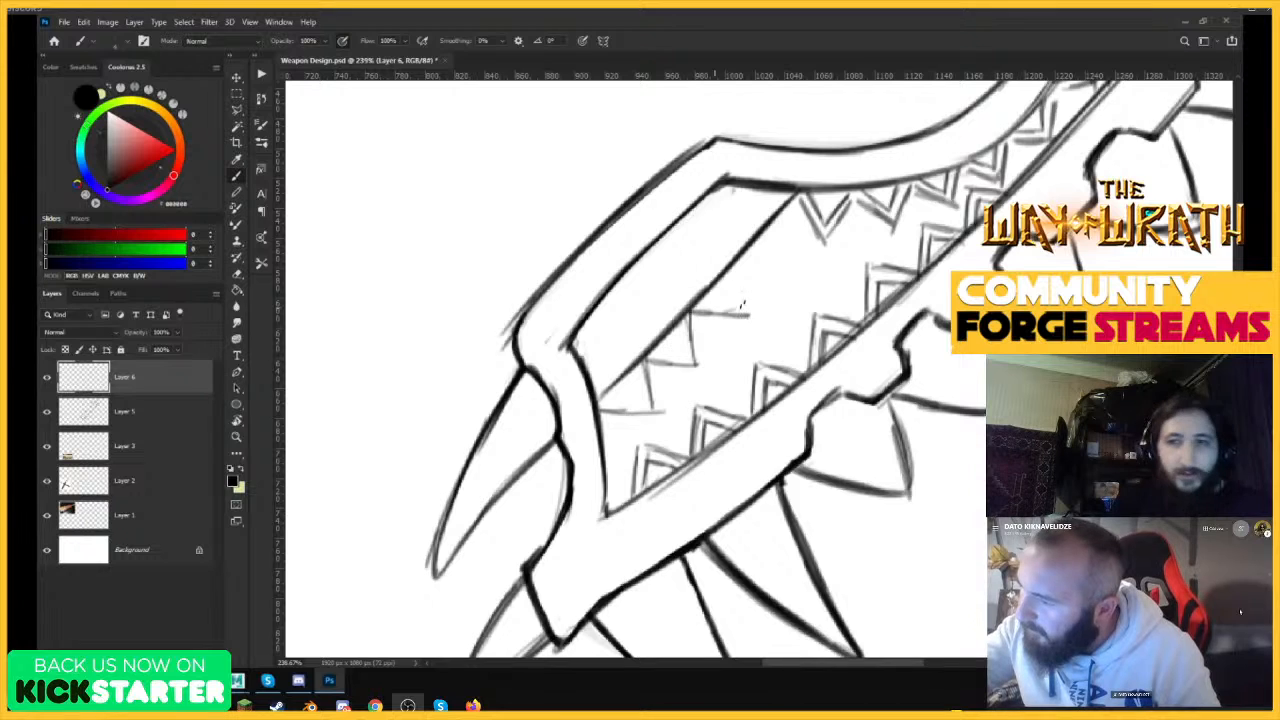
# Add the last triangle below the notch corner and double the outlines of the lower half's border triangles.
pyautogui.moveTo(742, 258); pyautogui.dragTo(798, 260)
pyautogui.moveTo(792, 200)
pyautogui.mouseDown()
pyautogui.moveTo(795, 262)
pyautogui.moveTo(746, 249)
pyautogui.mouseUp()
pyautogui.moveTo(706, 305); pyautogui.dragTo(740, 275)
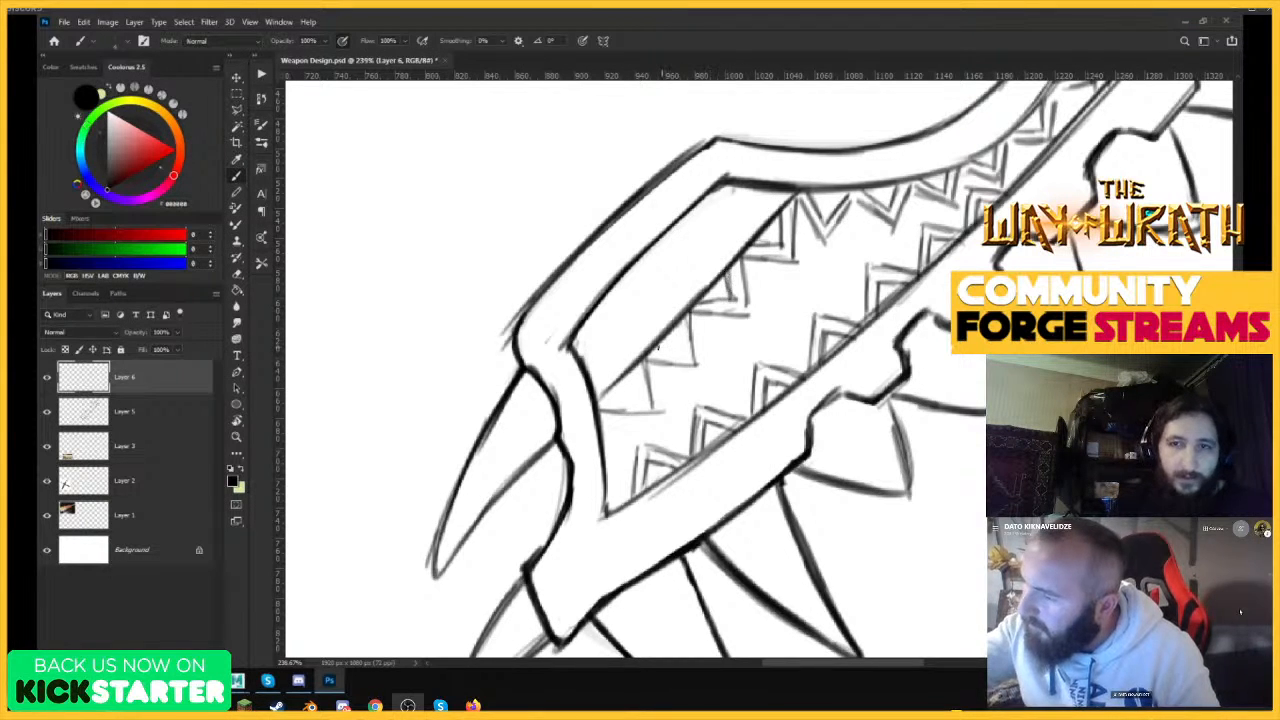
pyautogui.moveTo(600, 398); pyautogui.dragTo(641, 398)
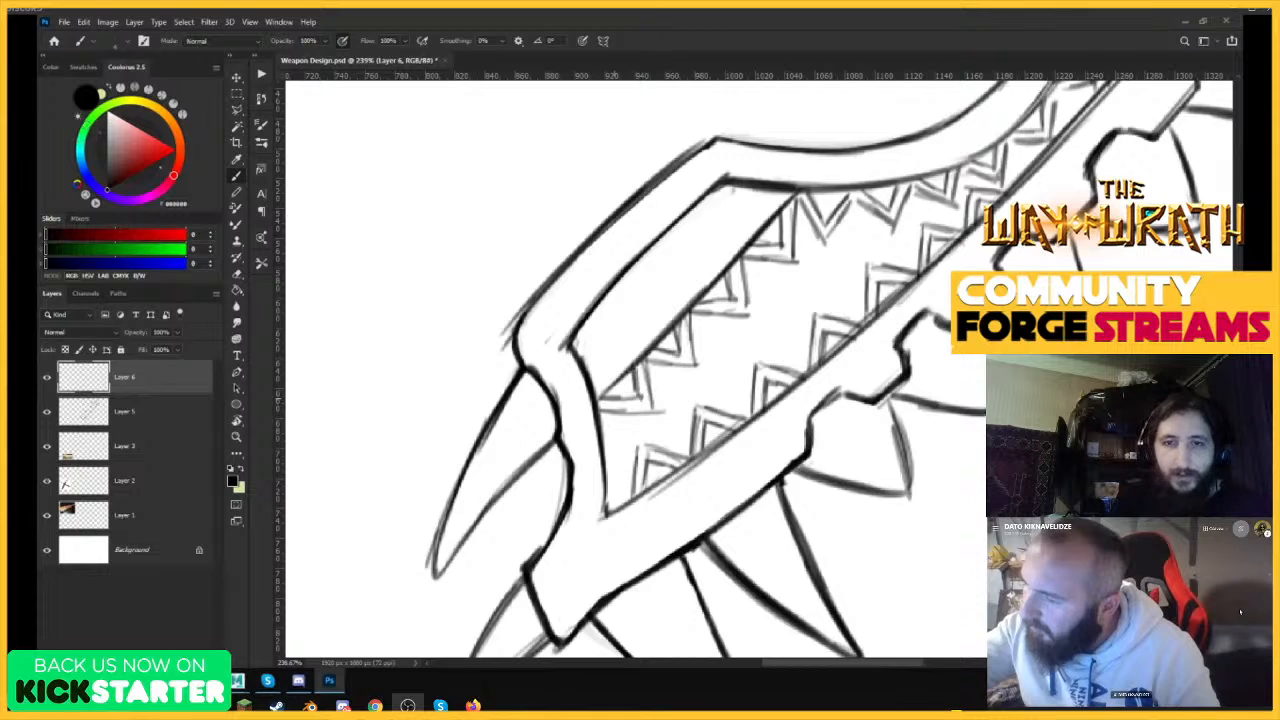
# Sketch a small square with a circle inside it between the two triangle rows, just above the notch, undoing stray strokes.
pyautogui.hotkey('ctrl', '0')
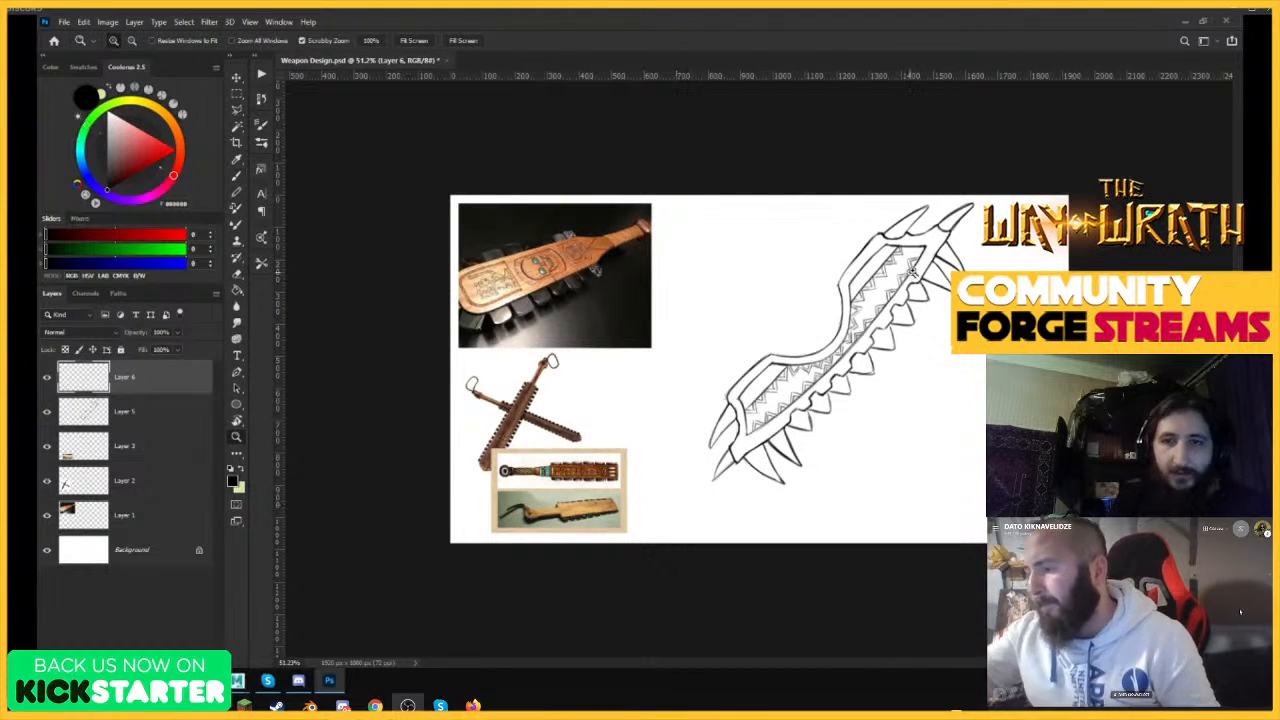
pyautogui.keyDown('ctrl'); pyautogui.click(934, 266); pyautogui.keyUp('ctrl')
pyautogui.keyDown('ctrl'); pyautogui.click(860, 326); pyautogui.keyUp('ctrl')
pyautogui.keyDown('ctrl'); pyautogui.click(815, 300); pyautogui.keyUp('ctrl')
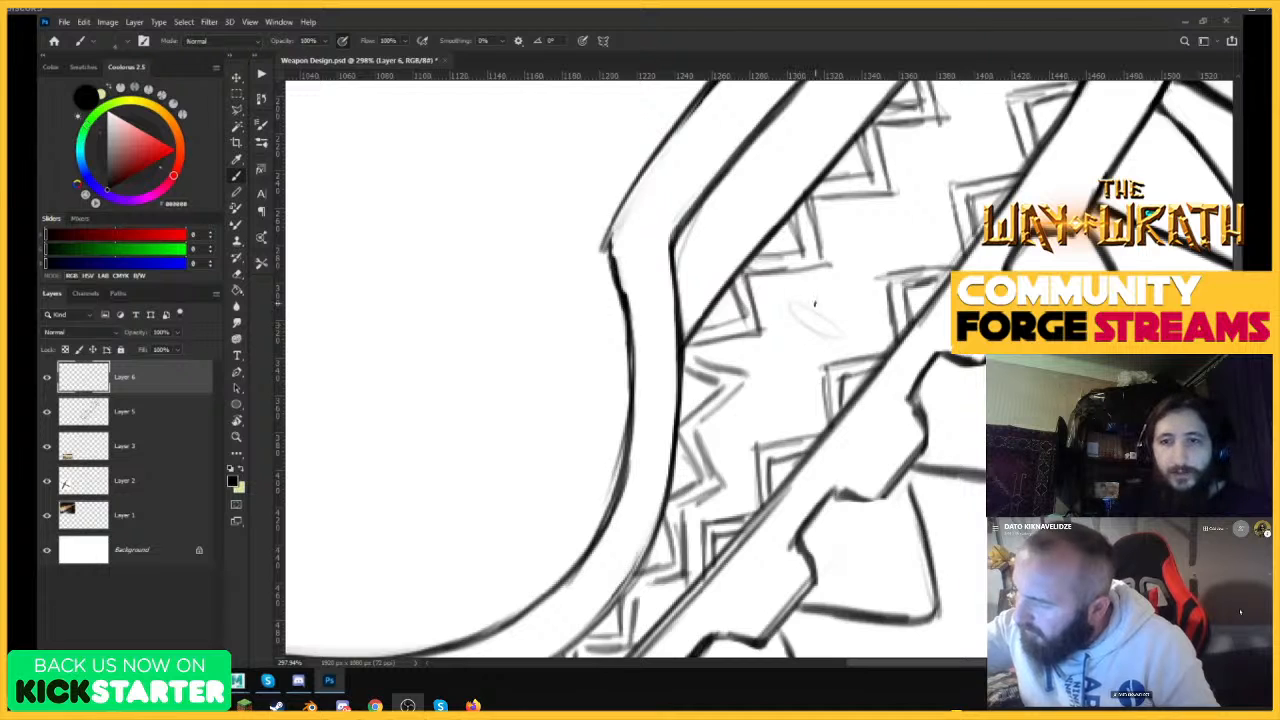
pyautogui.hotkey('ctrl', 'z')
pyautogui.moveTo(793, 300)
pyautogui.mouseDown()
pyautogui.moveTo(795, 355)
pyautogui.moveTo(854, 294)
pyautogui.moveTo(800, 348)
pyautogui.mouseUp()
pyautogui.moveTo(843, 287)
pyautogui.mouseDown()
pyautogui.moveTo(838, 340)
pyautogui.moveTo(797, 333)
pyautogui.mouseUp()
pyautogui.hotkey('ctrl', 'z')
pyautogui.hotkey('ctrl', 'z')
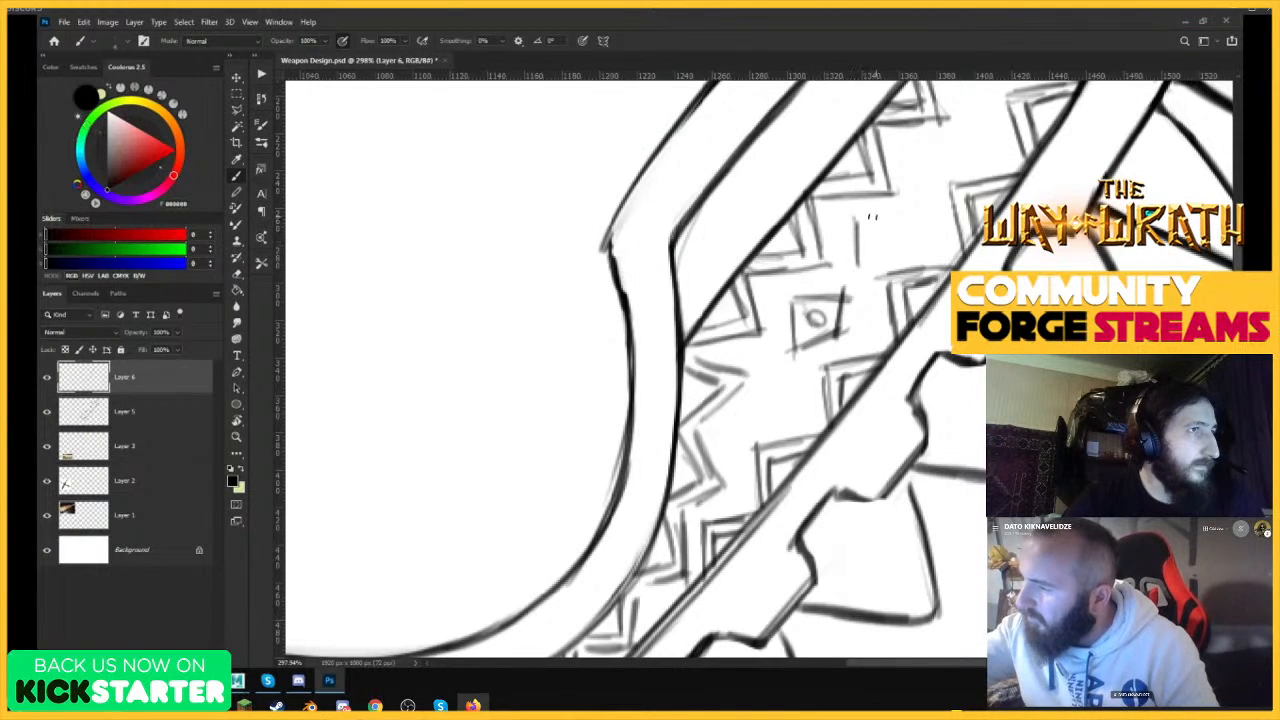
# Draw a second small square above the first one in the channel between the triangle rows.
pyautogui.moveTo(857, 218); pyautogui.dragTo(902, 214)
pyautogui.moveTo(858, 263); pyautogui.dragTo(899, 260)
pyautogui.moveTo(898, 211); pyautogui.dragTo(899, 255)
# Sketch two more small squares up the middle of the channel toward the blade's upper end, continuing the circle-in-square motif.
pyautogui.moveTo(878, 228); pyautogui.dragTo(816, 372)
pyautogui.keyDown('ctrl'); pyautogui.moveTo(945, 185); pyautogui.dragTo(1045, 160); pyautogui.keyUp('ctrl')
pyautogui.moveTo(867, 250); pyautogui.dragTo(871, 293)
pyautogui.moveTo(867, 243)
pyautogui.mouseDown()
pyautogui.moveTo(868, 268)
pyautogui.moveTo(917, 234)
pyautogui.mouseUp()
pyautogui.moveTo(867, 289)
pyautogui.mouseDown()
pyautogui.moveTo(906, 282)
pyautogui.moveTo(890, 251)
pyautogui.mouseUp()
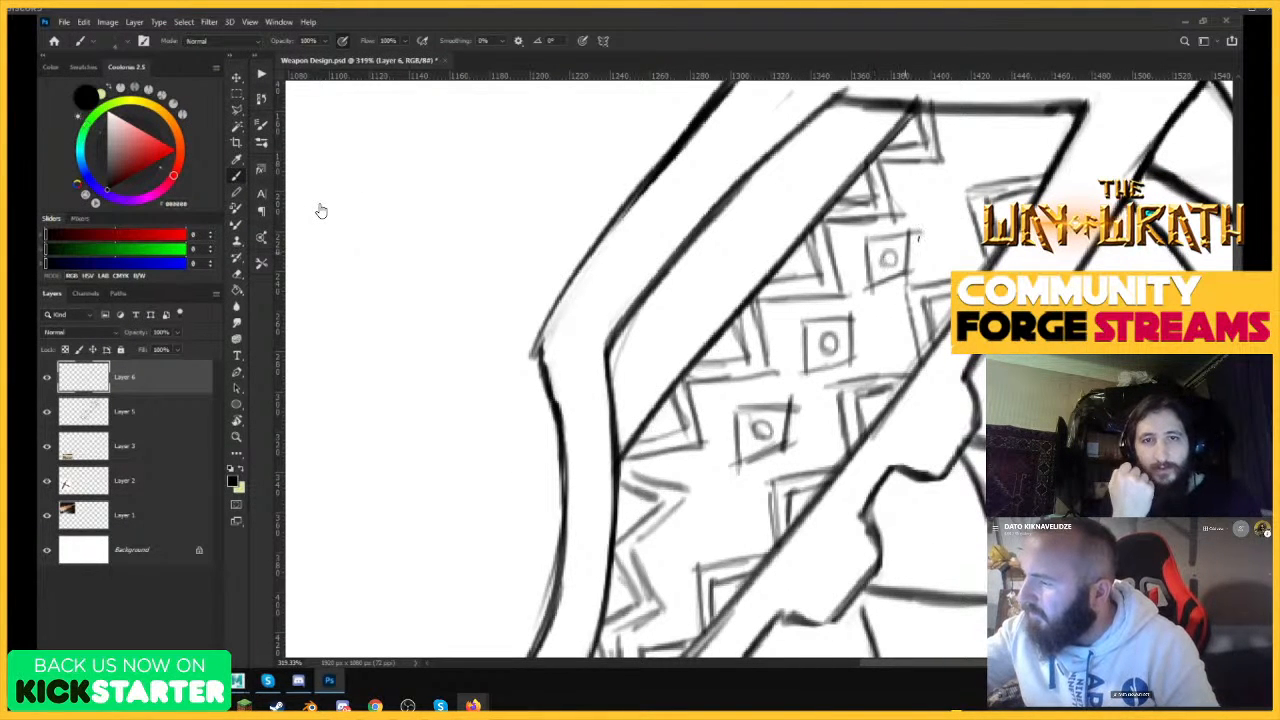
pyautogui.moveTo(926, 178); pyautogui.dragTo(931, 210)
pyautogui.moveTo(923, 170); pyautogui.dragTo(962, 157)
pyautogui.moveTo(931, 207)
pyautogui.mouseDown()
pyautogui.moveTo(960, 192)
pyautogui.moveTo(947, 187)
pyautogui.mouseUp()
# Continue the circle-in-square motifs between the triangle rows down into the blade's lower half.
pyautogui.keyDown('ctrl'); pyautogui.moveTo(944, 237); pyautogui.dragTo(845, 300); pyautogui.keyUp('ctrl')
pyautogui.keyDown('ctrl'); pyautogui.moveTo(734, 434); pyautogui.dragTo(834, 415); pyautogui.keyUp('ctrl')
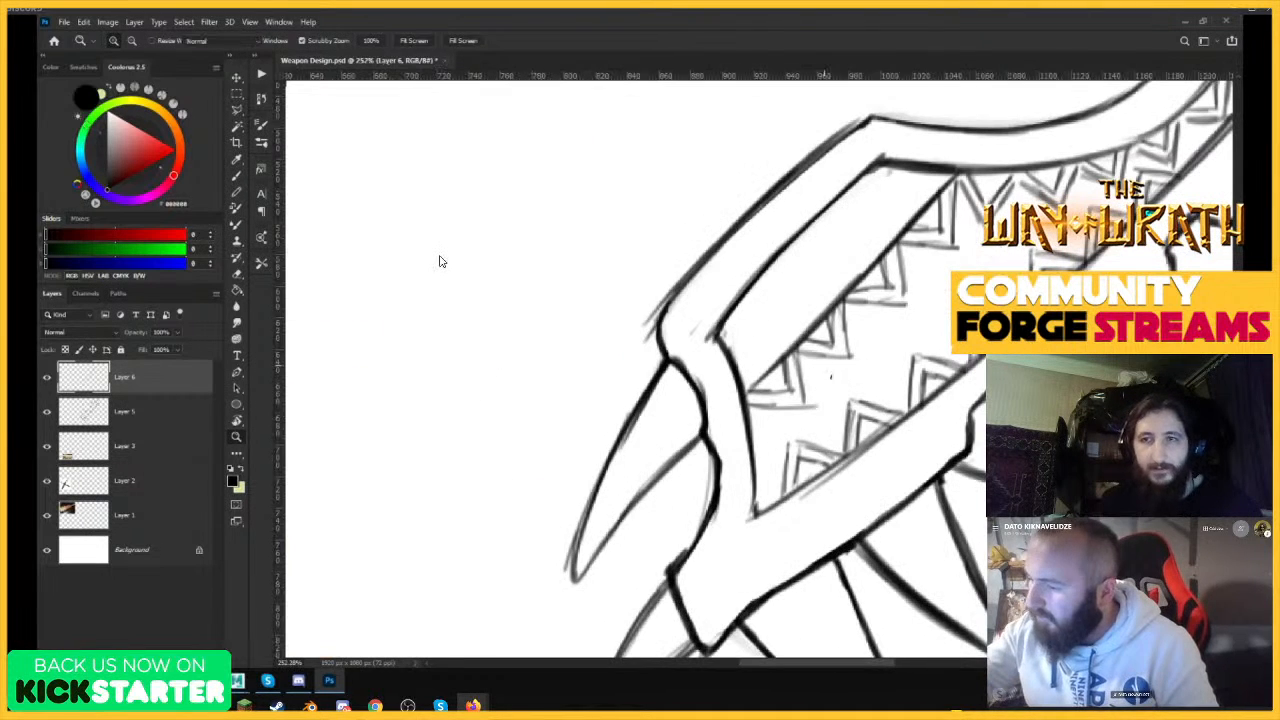
pyautogui.moveTo(891, 354); pyautogui.dragTo(890, 358)
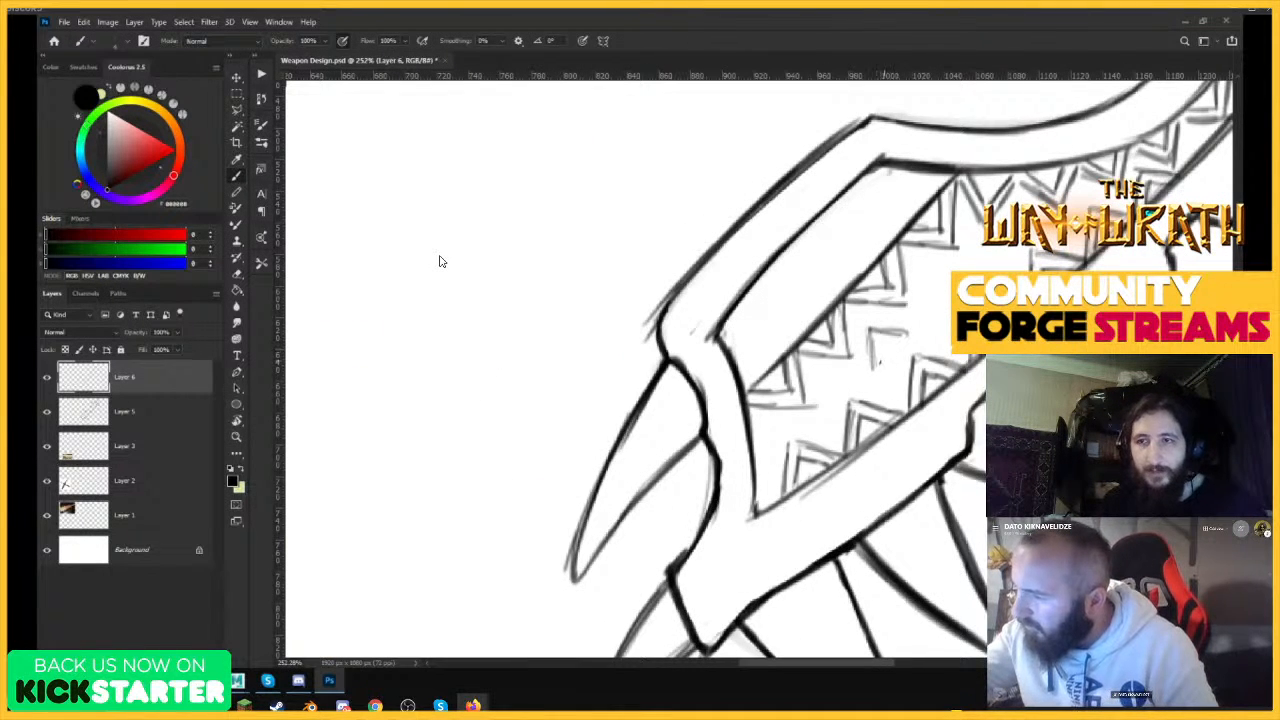
pyautogui.moveTo(886, 337); pyautogui.dragTo(882, 341)
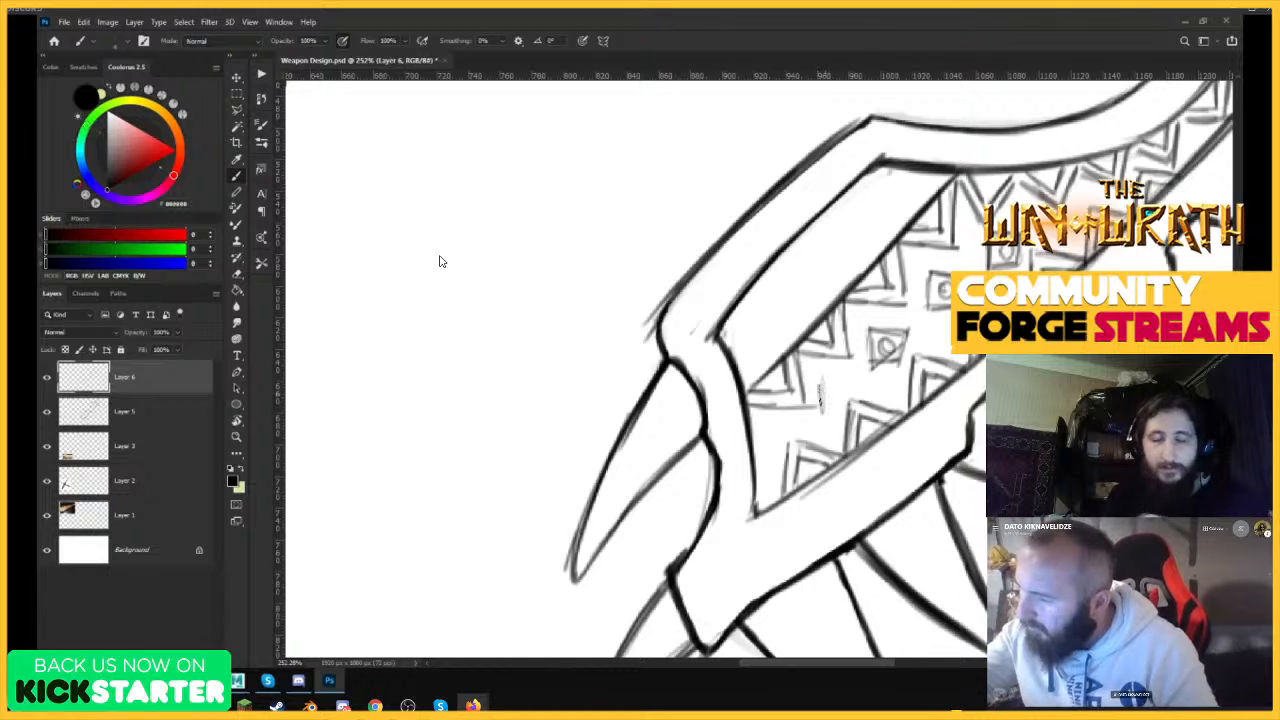
# Set the pattern layer's blend mode to Multiply and add a new layer above it, also set to Multiply.
pyautogui.hotkey('ctrl', '0')
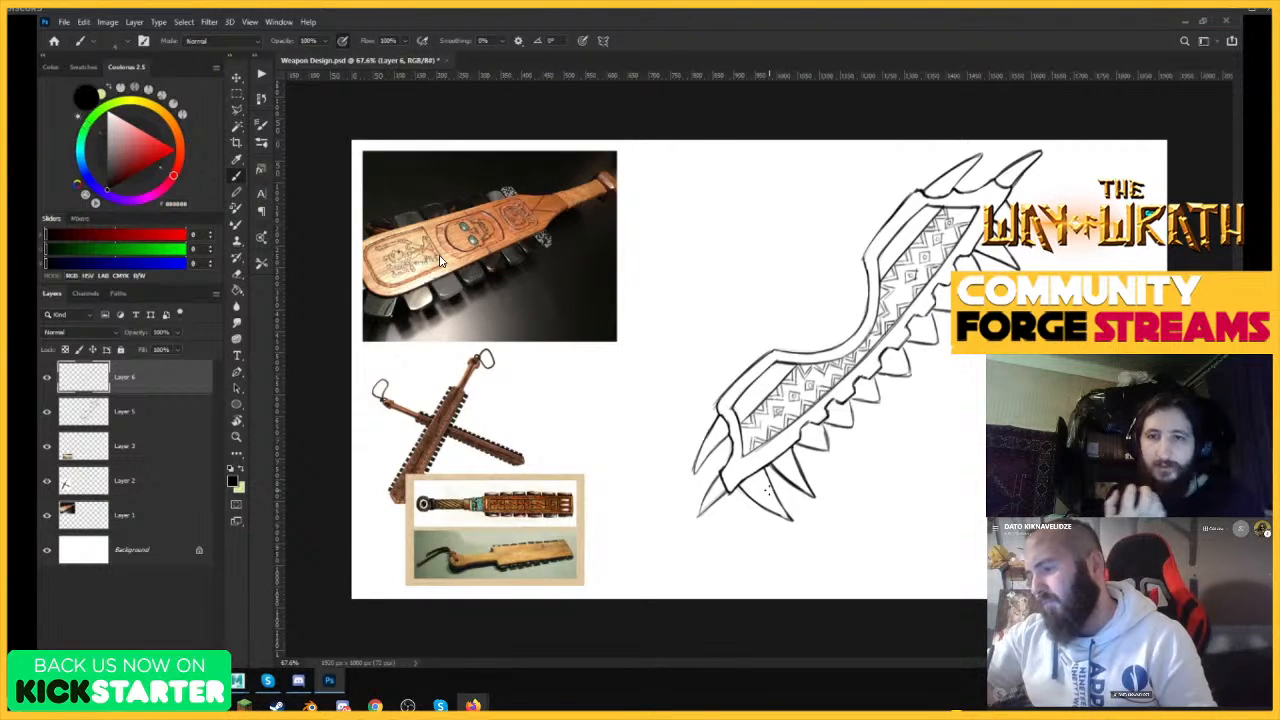
pyautogui.scroll(1, 945, 363)
pyautogui.moveTo(896, 360)
pyautogui.mouseDown()
pyautogui.moveTo(780, 354)
pyautogui.moveTo(901, 369)
pyautogui.mouseUp()
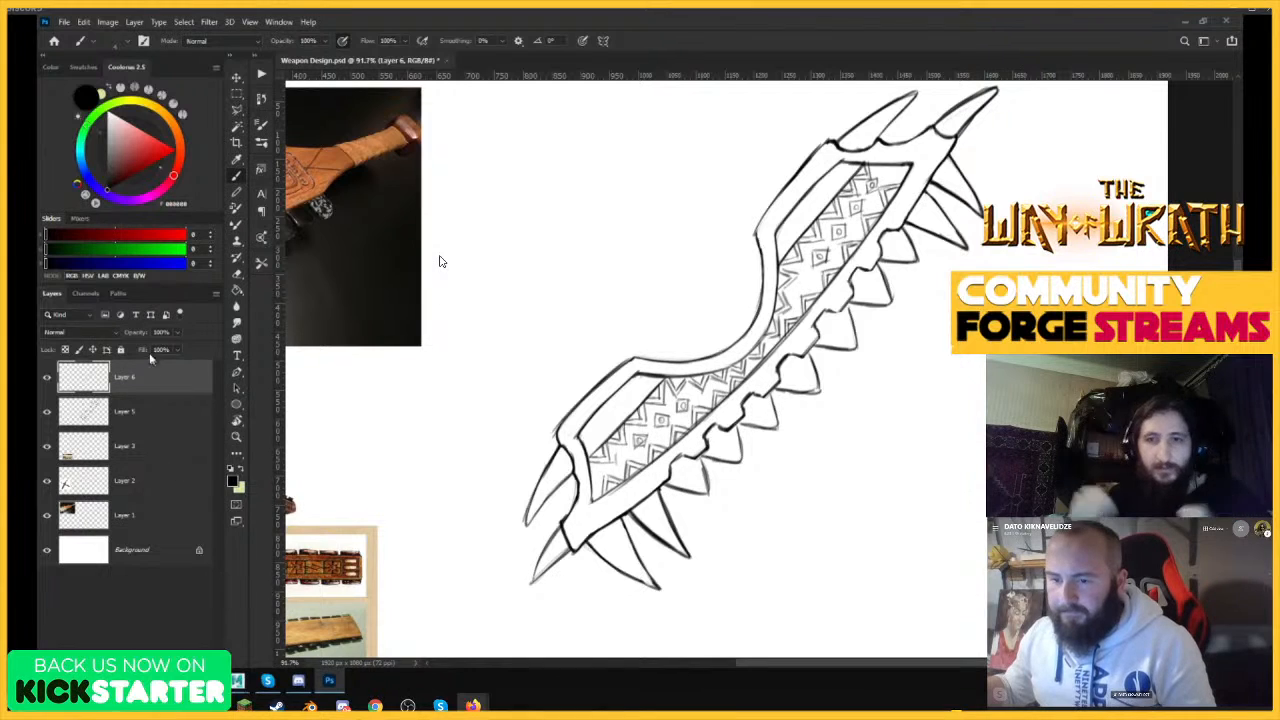
pyautogui.click(78, 333)
pyautogui.click(80, 380)
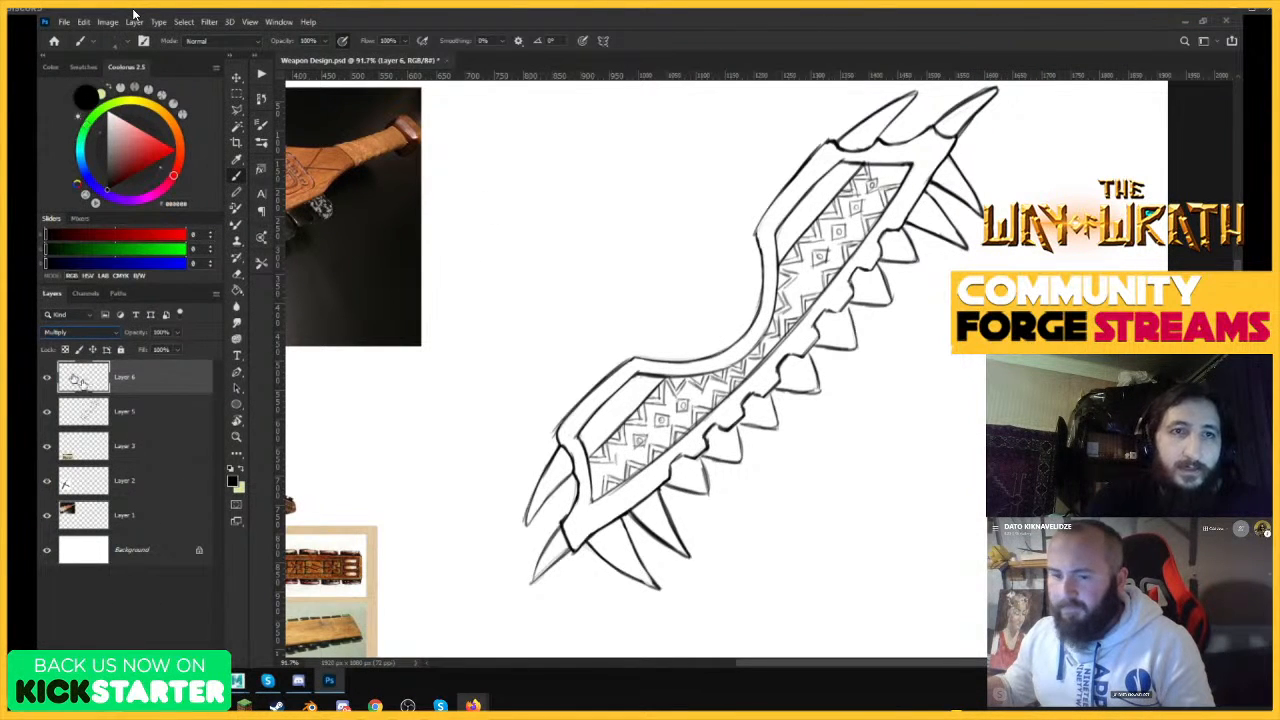
pyautogui.click(46, 378)
pyautogui.click(46, 378)
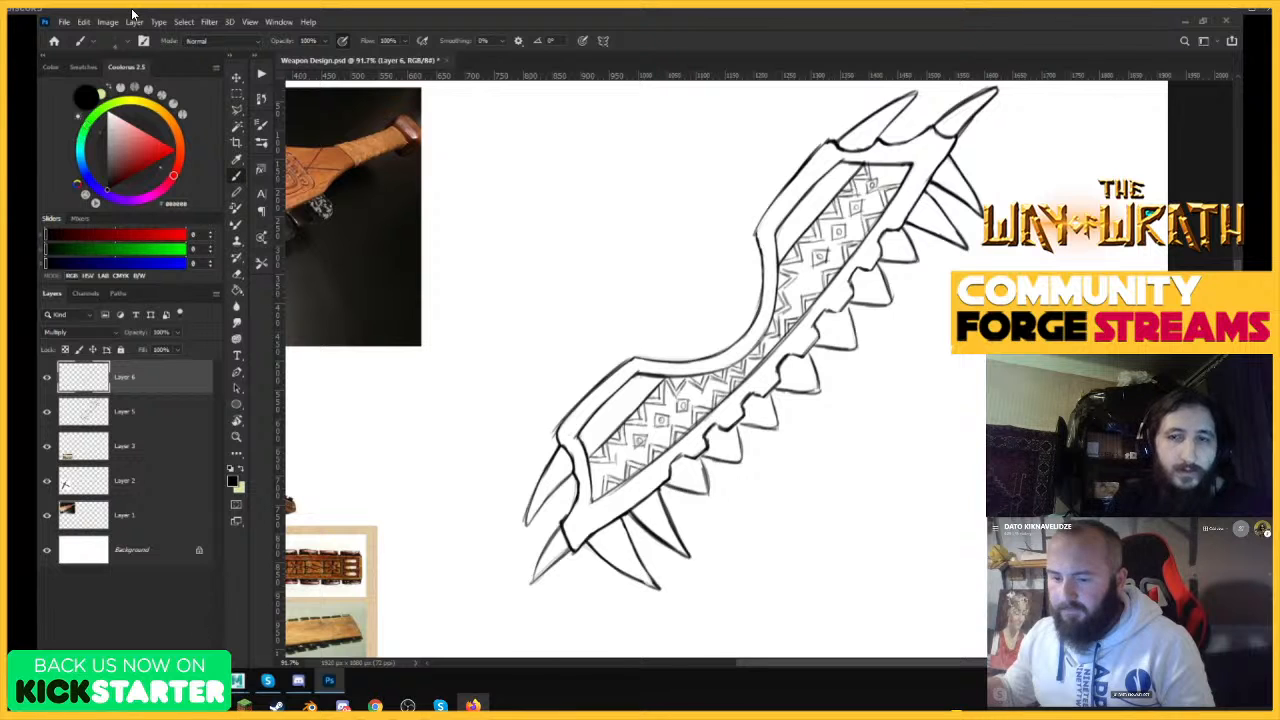
pyautogui.hotkey('ctrl', 'shift', 'alt', 'n')
pyautogui.click(80, 335)
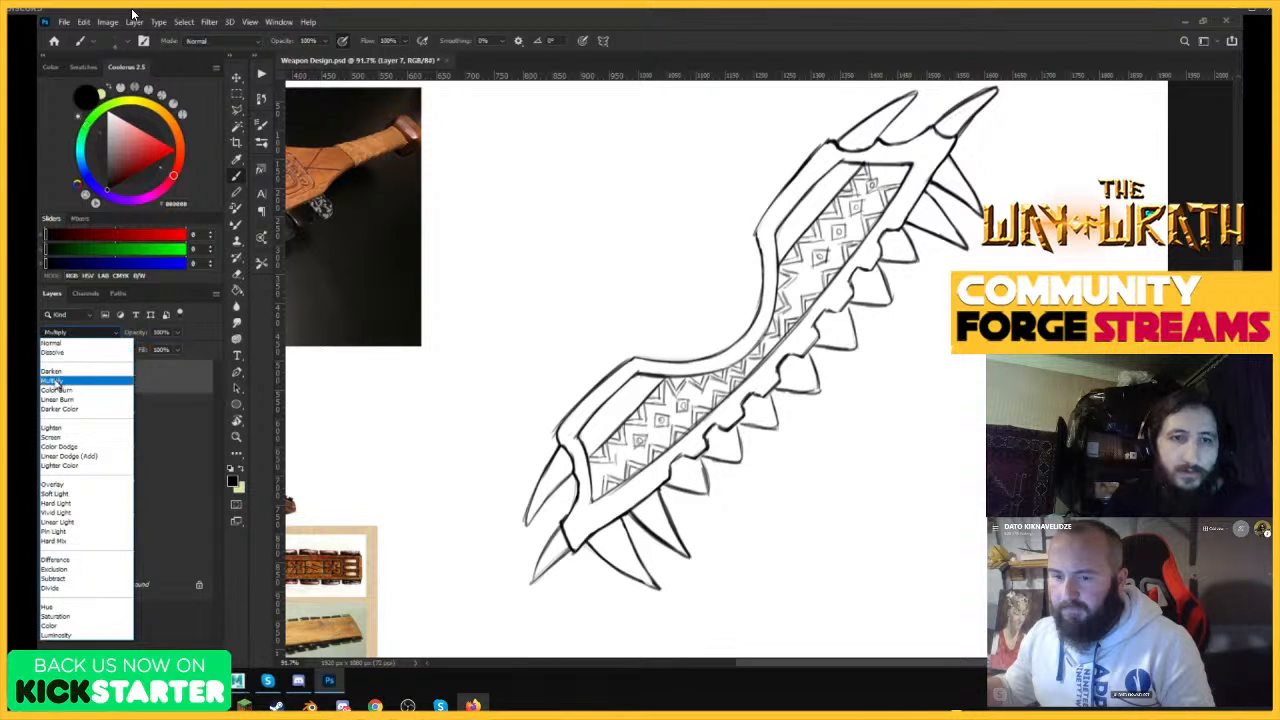
pyautogui.click(80, 380)
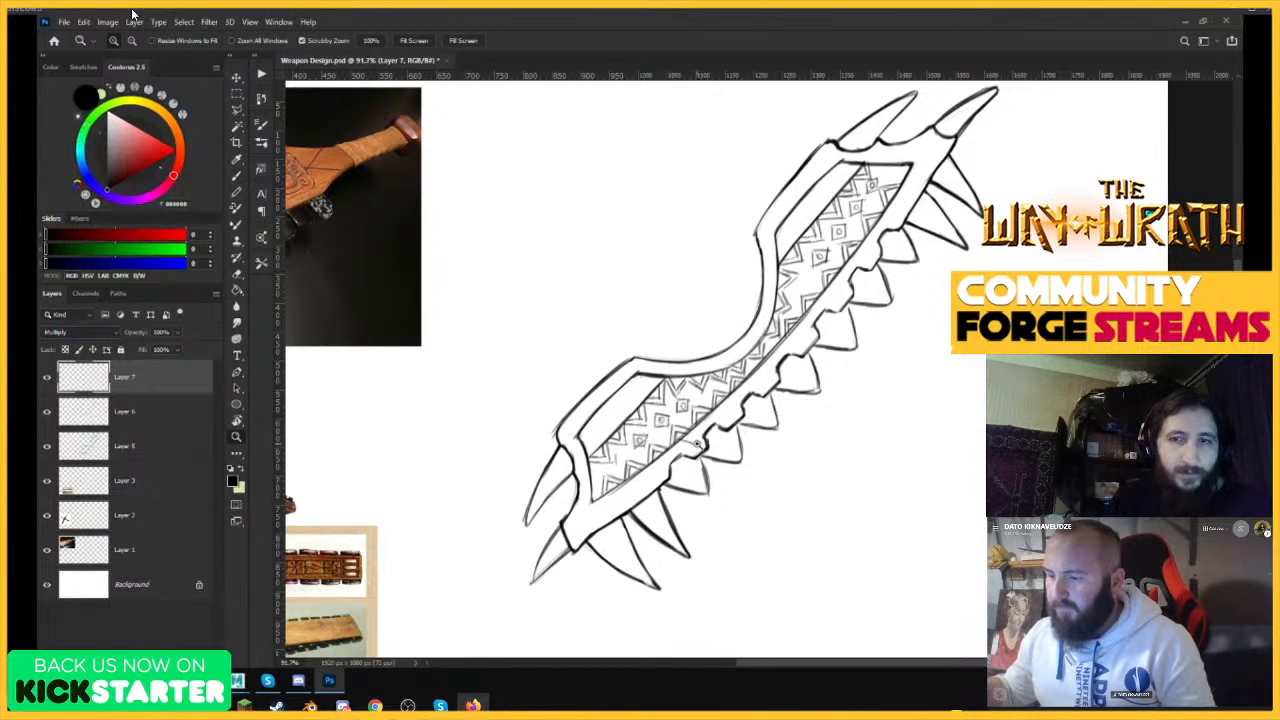
# Choose a dark reddish brown (RGB 89, 35, 20) and paint the short frame strip beside the lower end of the handle slot.
pyautogui.moveTo(658, 477); pyautogui.dragTo(682, 482)
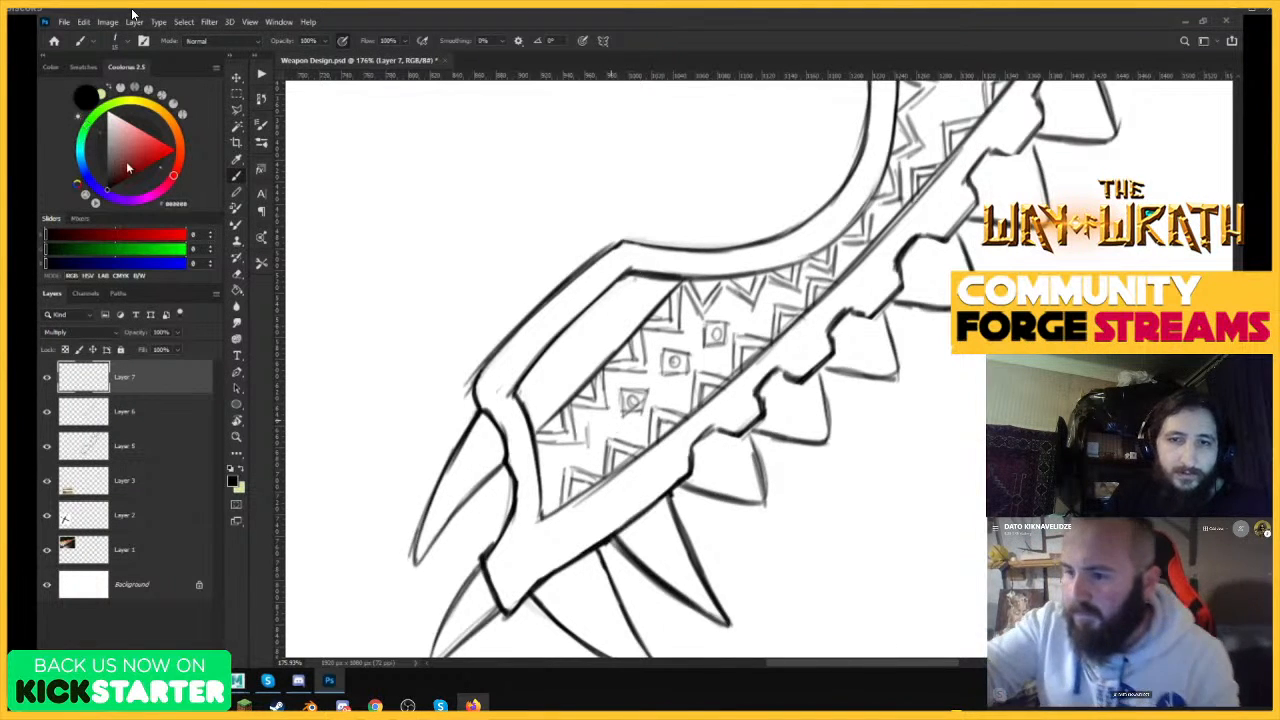
pyautogui.moveTo(133, 168); pyautogui.dragTo(125, 177)
pyautogui.click(180, 154)
pyautogui.moveTo(515, 452)
pyautogui.mouseDown()
pyautogui.moveTo(507, 404)
pyautogui.moveTo(530, 525)
pyautogui.moveTo(512, 398)
pyautogui.mouseUp()
pyautogui.moveTo(512, 398); pyautogui.dragTo(536, 536)
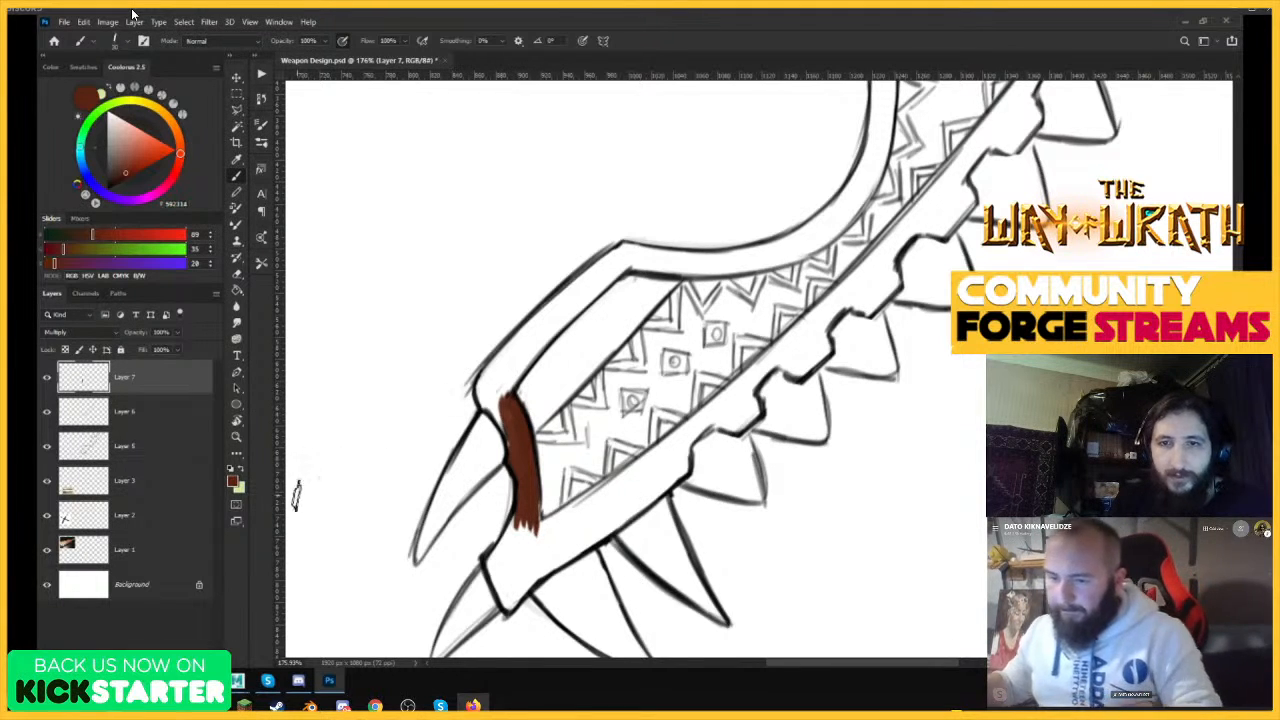
# Lighten the brown to RGB 115, 54, 37 and paint over the lower half's frame and patterned panel, leaving the handle slot white.
pyautogui.click(233, 482)
pyautogui.click(376, 333)
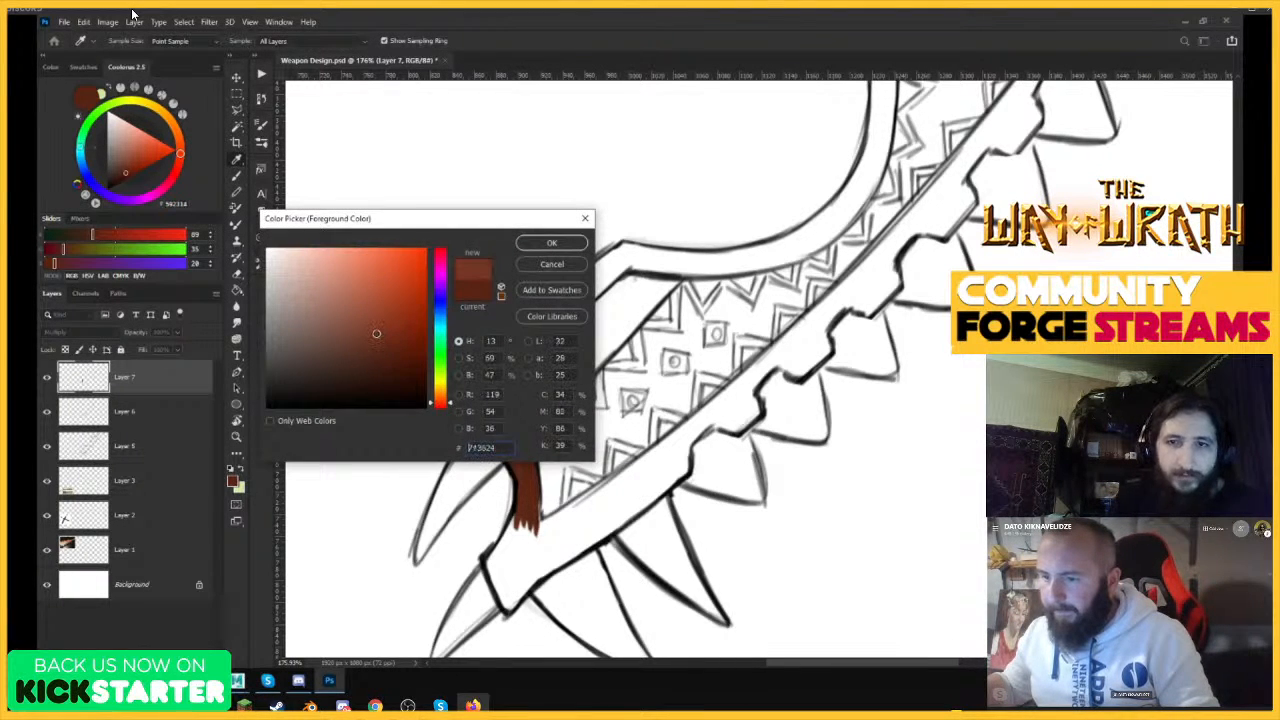
pyautogui.click(553, 244)
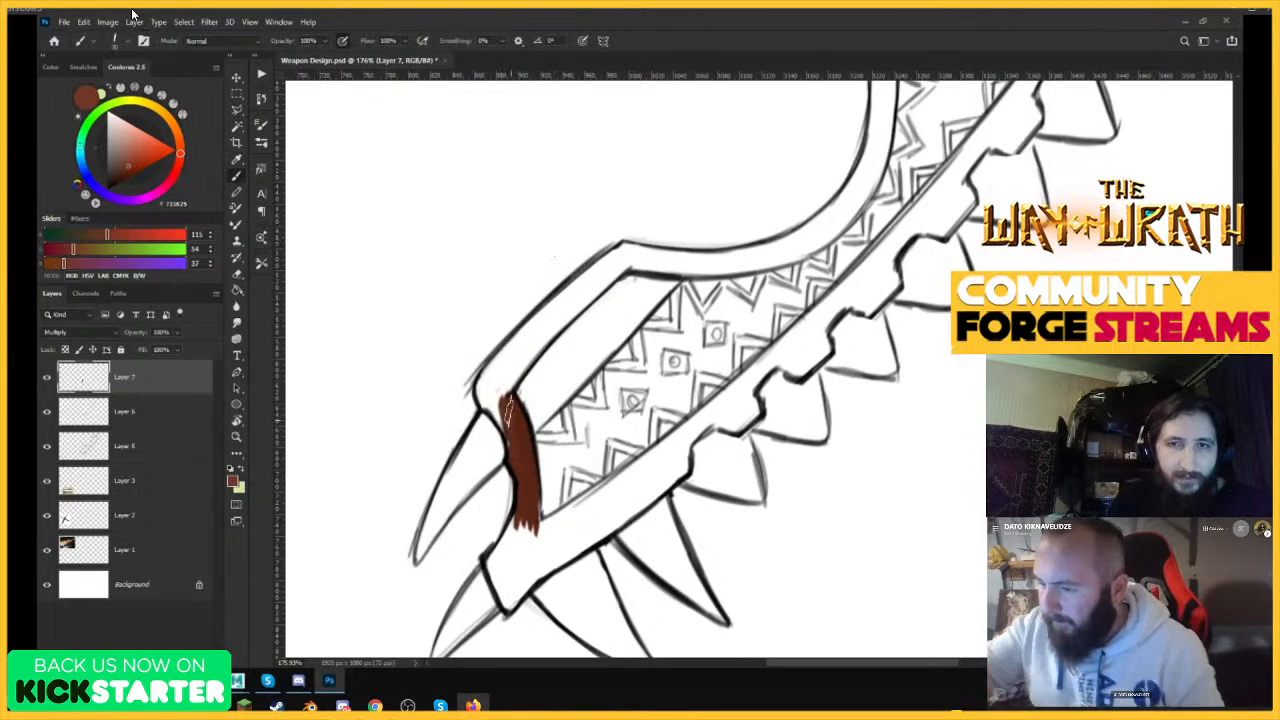
pyautogui.moveTo(510, 435)
pyautogui.mouseDown()
pyautogui.moveTo(488, 375)
pyautogui.moveTo(516, 440)
pyautogui.moveTo(514, 472)
pyautogui.moveTo(506, 400)
pyautogui.moveTo(524, 530)
pyautogui.moveTo(524, 512)
pyautogui.moveTo(490, 592)
pyautogui.moveTo(500, 600)
pyautogui.moveTo(670, 340)
pyautogui.moveTo(600, 420)
pyautogui.moveTo(533, 458)
pyautogui.moveTo(690, 290)
pyautogui.moveTo(650, 330)
pyautogui.moveTo(805, 275)
pyautogui.moveTo(700, 380)
pyautogui.moveTo(770, 280)
pyautogui.moveTo(709, 322)
pyautogui.moveTo(695, 440)
pyautogui.moveTo(725, 400)
pyautogui.moveTo(718, 420)
pyautogui.moveTo(745, 410)
pyautogui.moveTo(750, 390)
pyautogui.moveTo(755, 405)
pyautogui.moveTo(810, 320)
pyautogui.moveTo(790, 360)
pyautogui.mouseUp()
# Select the PainterLike Brush - Direct preset from the custom brush folder.
pyautogui.click(114, 41)
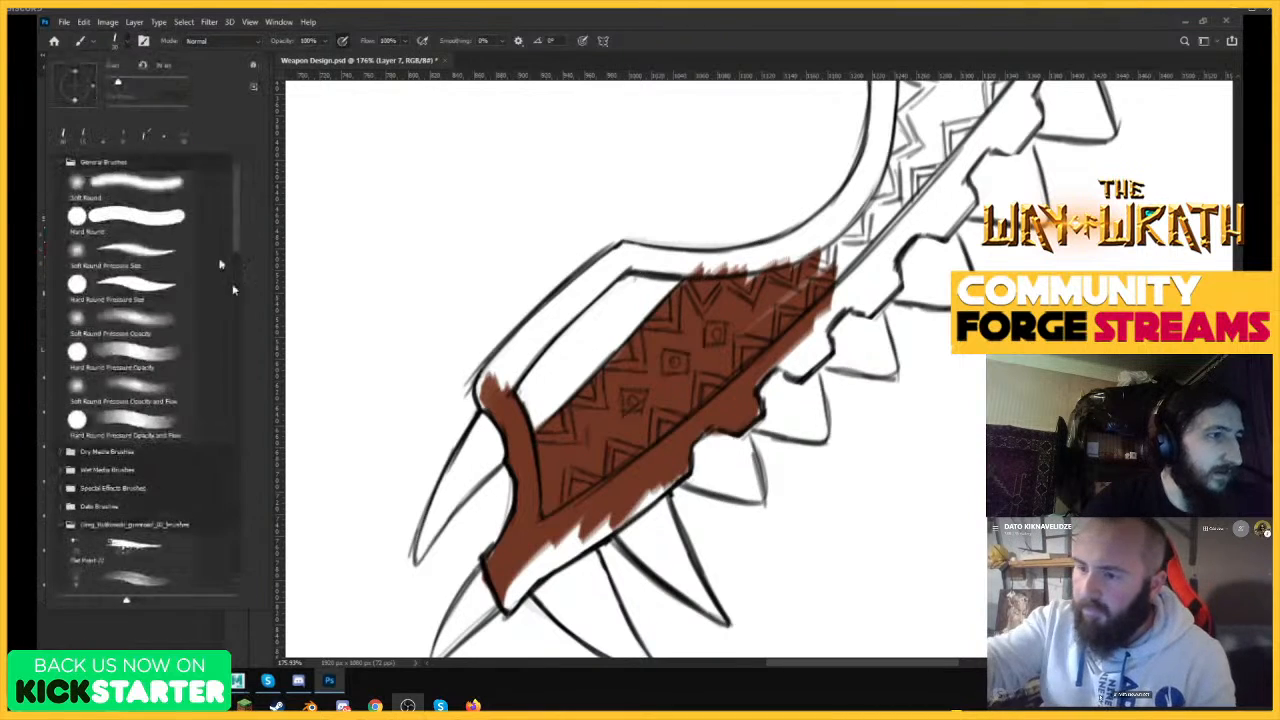
pyautogui.moveTo(237, 218); pyautogui.dragTo(238, 267)
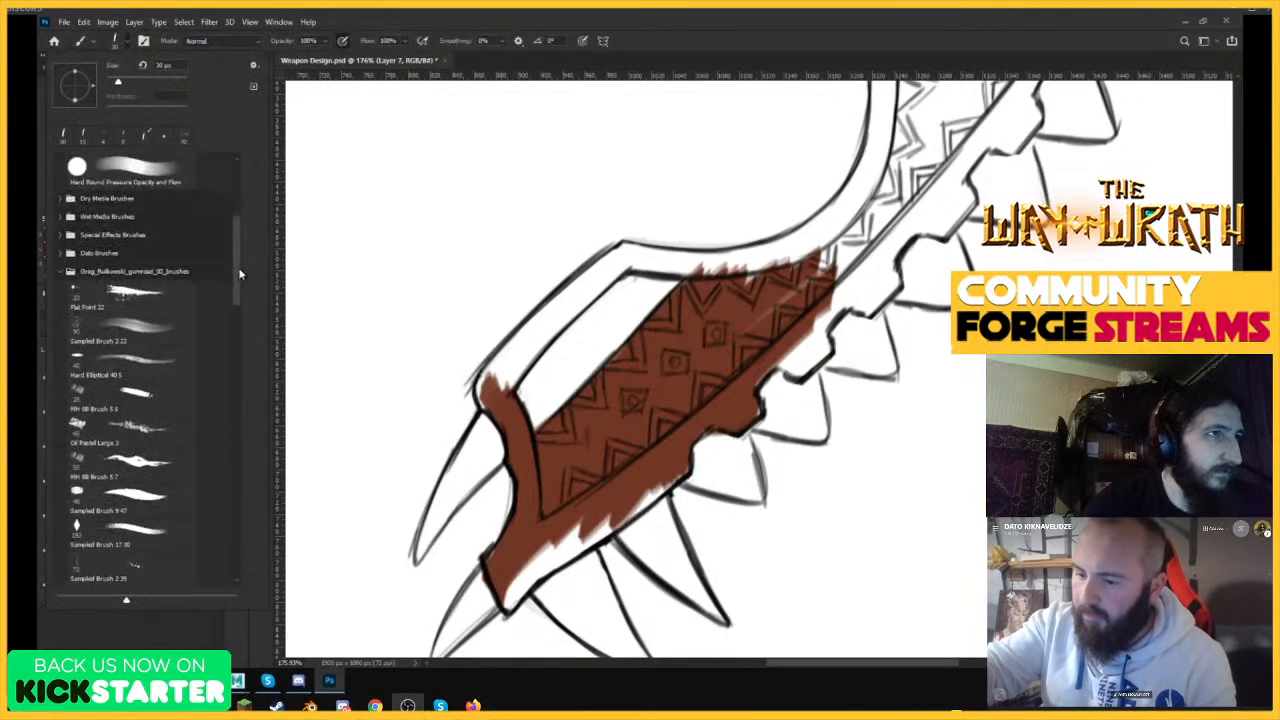
pyautogui.click(61, 272)
pyautogui.click(60, 253)
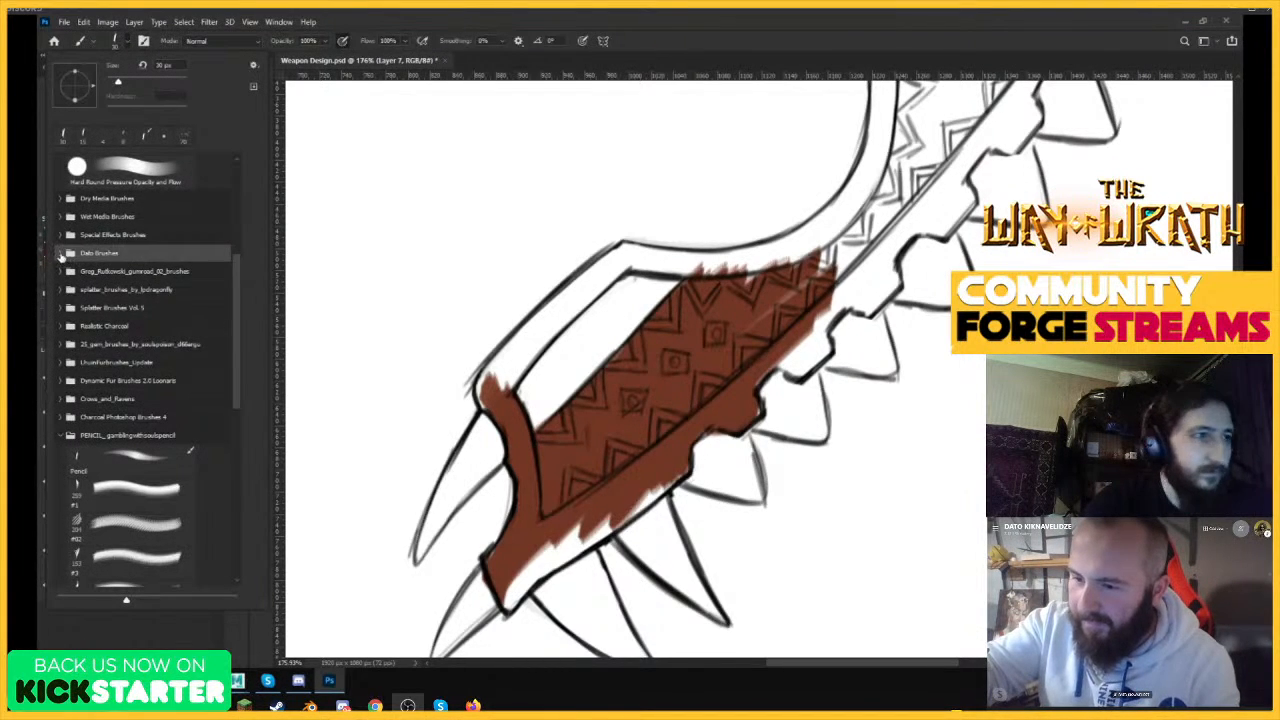
pyautogui.moveTo(236, 196)
pyautogui.mouseDown()
pyautogui.moveTo(236, 241)
pyautogui.moveTo(238, 220)
pyautogui.mouseUp()
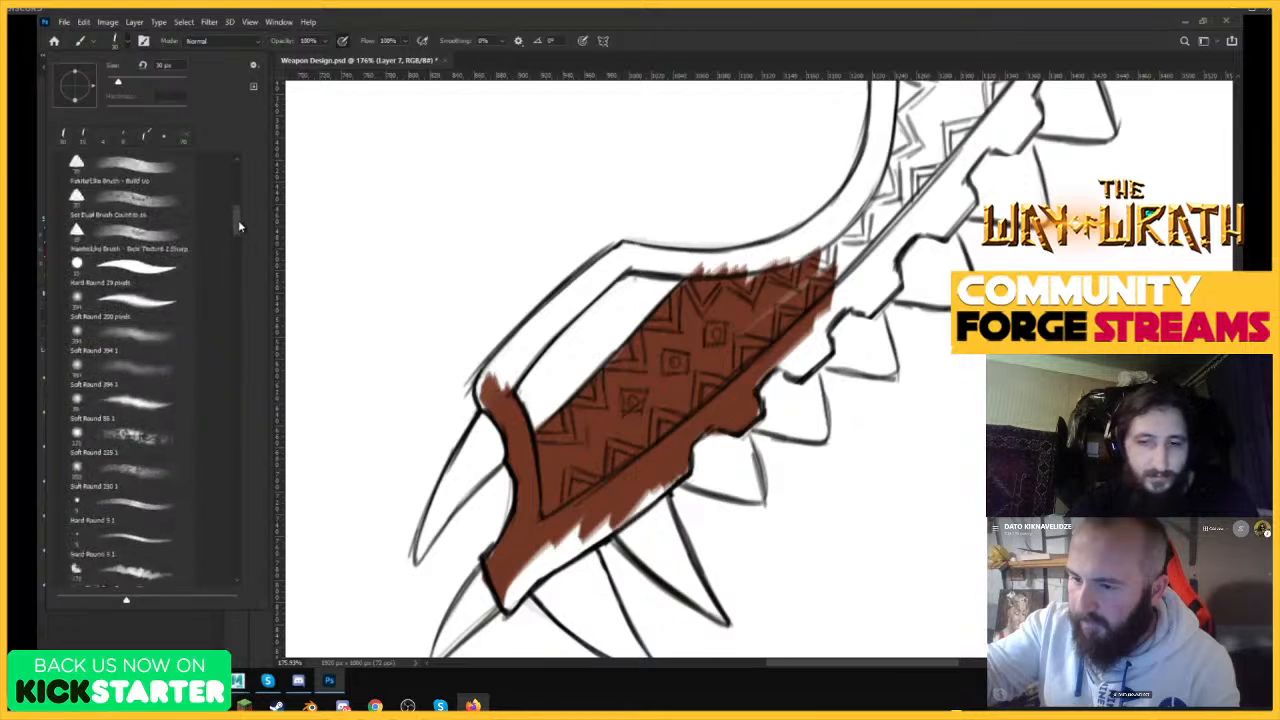
pyautogui.click(140, 216)
pyautogui.click(255, 66)
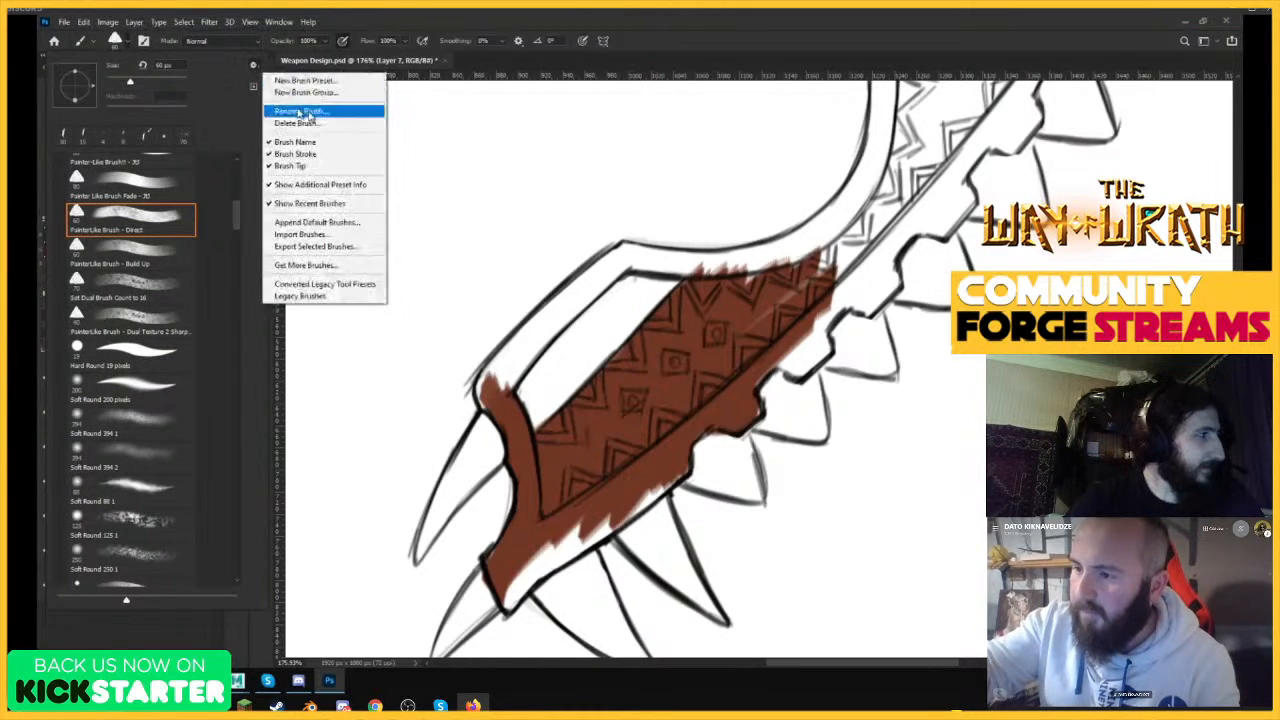
pyautogui.click(613, 35)
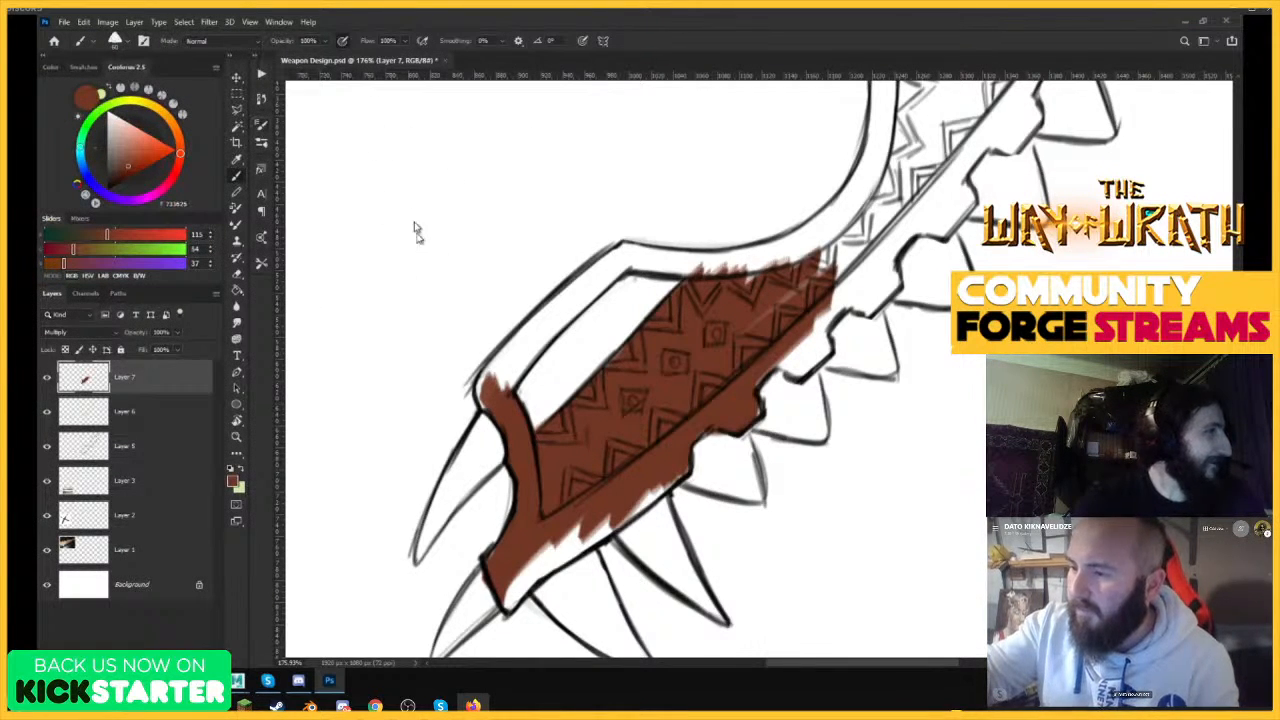
# Enable Shape Dynamics for the brush and change its Size Jitter control from Off.
pyautogui.press('F5')
pyautogui.click(316, 174)
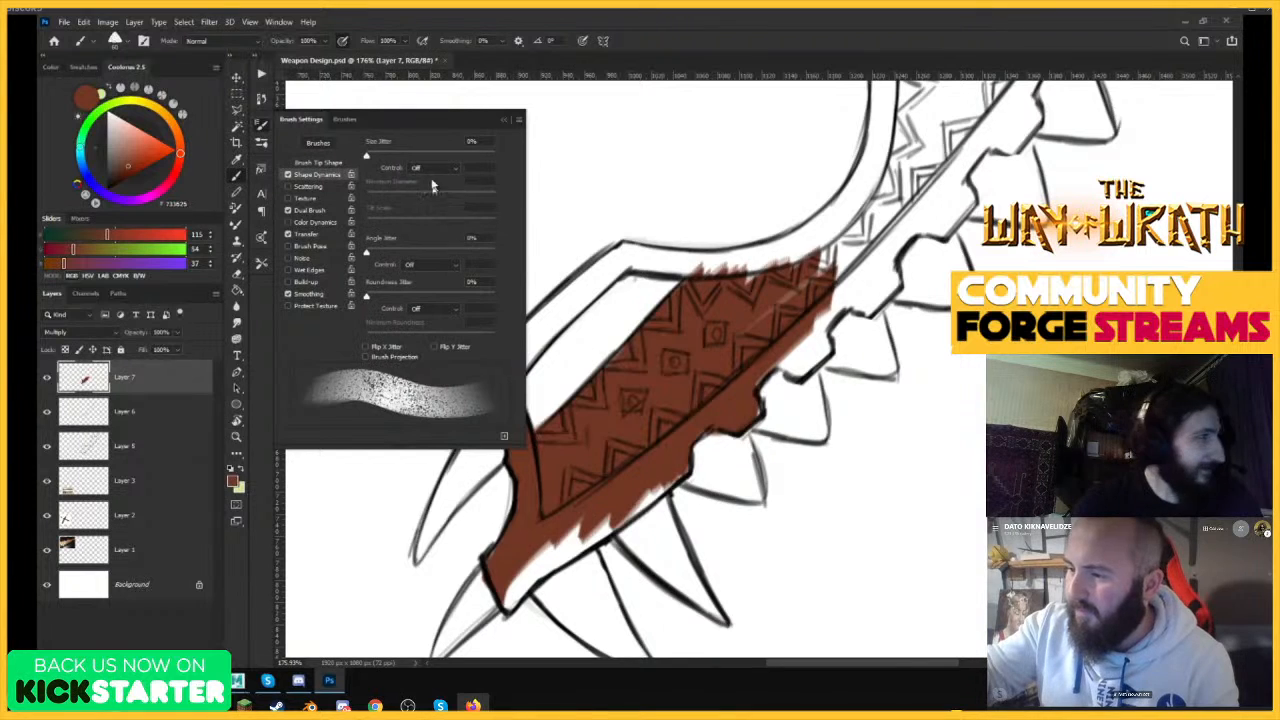
pyautogui.click(432, 168)
pyautogui.click(432, 186)
pyautogui.click(503, 120)
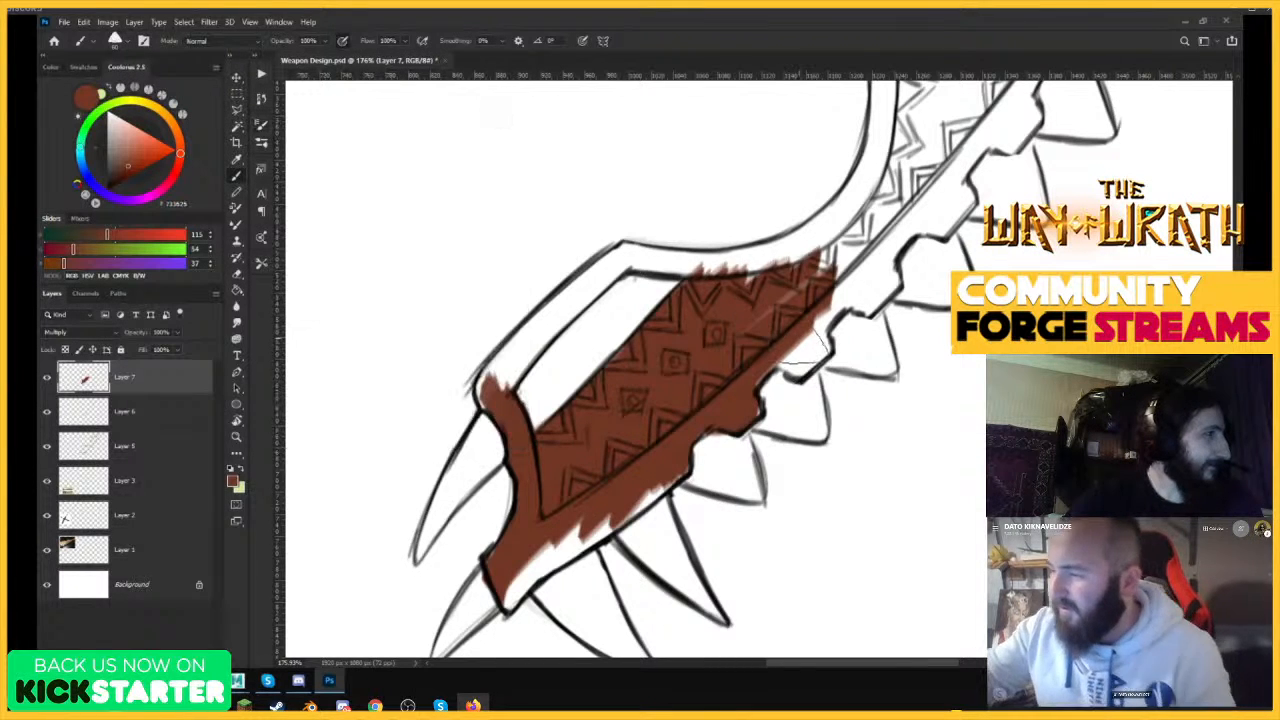
# Fill the remaining white gaps along the lower half's toothed edge and bottom corner with the brown.
pyautogui.moveTo(800, 278); pyautogui.dragTo(764, 314)
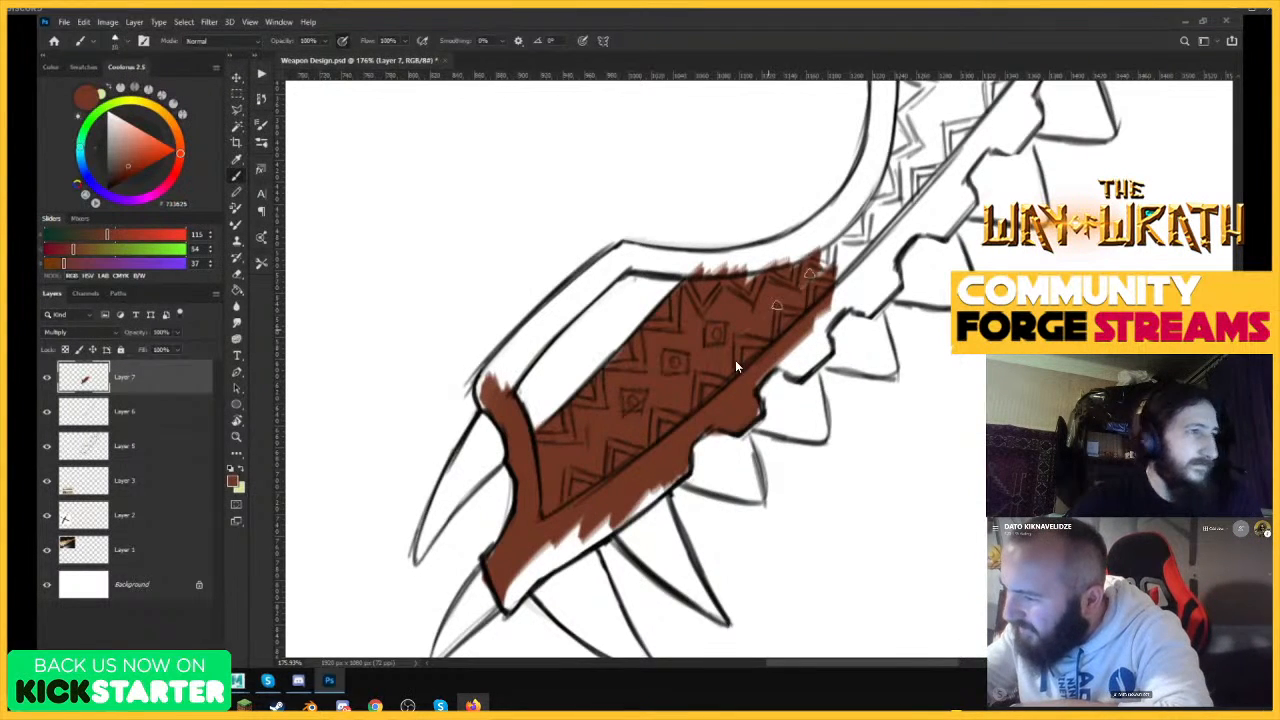
pyautogui.moveTo(852, 264); pyautogui.dragTo(816, 304)
pyautogui.moveTo(768, 372)
pyautogui.mouseDown()
pyautogui.moveTo(796, 362)
pyautogui.moveTo(833, 300)
pyautogui.moveTo(885, 288)
pyautogui.moveTo(880, 299)
pyautogui.moveTo(893, 248)
pyautogui.moveTo(892, 274)
pyautogui.mouseUp()
pyautogui.press('z')
pyautogui.moveTo(842, 408)
pyautogui.mouseDown()
pyautogui.moveTo(762, 433)
pyautogui.moveTo(808, 357)
pyautogui.mouseUp()
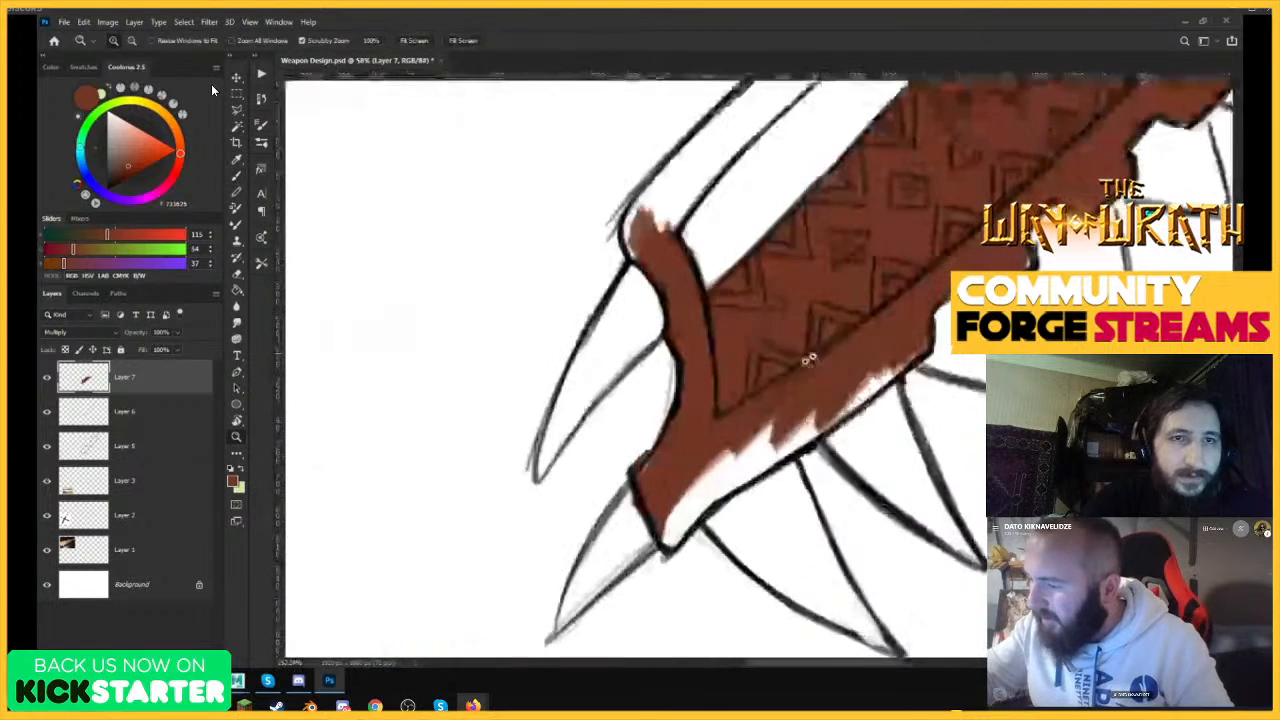
pyautogui.press('b')
pyautogui.moveTo(684, 478)
pyautogui.mouseDown()
pyautogui.moveTo(695, 492)
pyautogui.moveTo(768, 430)
pyautogui.moveTo(711, 498)
pyautogui.mouseUp()
pyautogui.moveTo(780, 452); pyautogui.dragTo(914, 357)
pyautogui.moveTo(690, 172)
pyautogui.mouseDown()
pyautogui.moveTo(667, 203)
pyautogui.moveTo(679, 136)
pyautogui.moveTo(629, 232)
pyautogui.moveTo(699, 175)
pyautogui.mouseUp()
# Paint the upper half's frame and patterned panel brown up to the top spikes, leaving the upper handle slot white.
pyautogui.moveTo(748, 124)
pyautogui.mouseDown()
pyautogui.moveTo(697, 182)
pyautogui.moveTo(626, 414)
pyautogui.mouseUp()
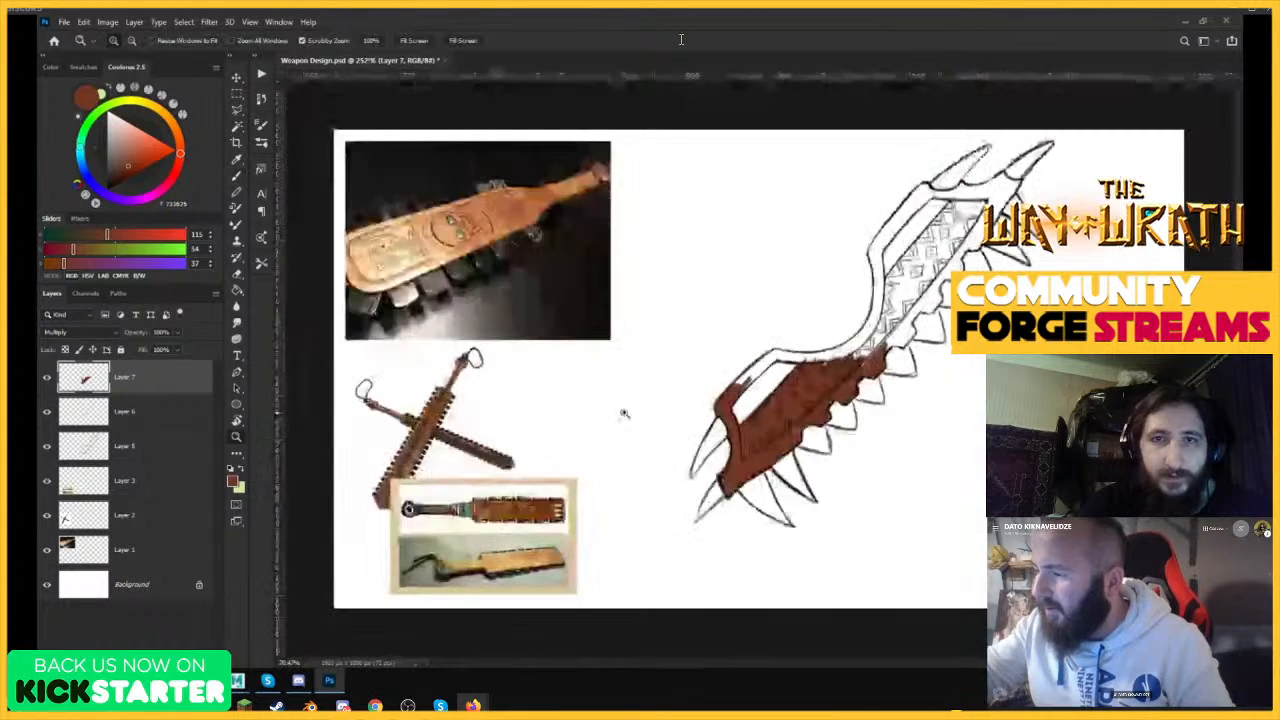
pyautogui.moveTo(704, 91); pyautogui.dragTo(921, 90)
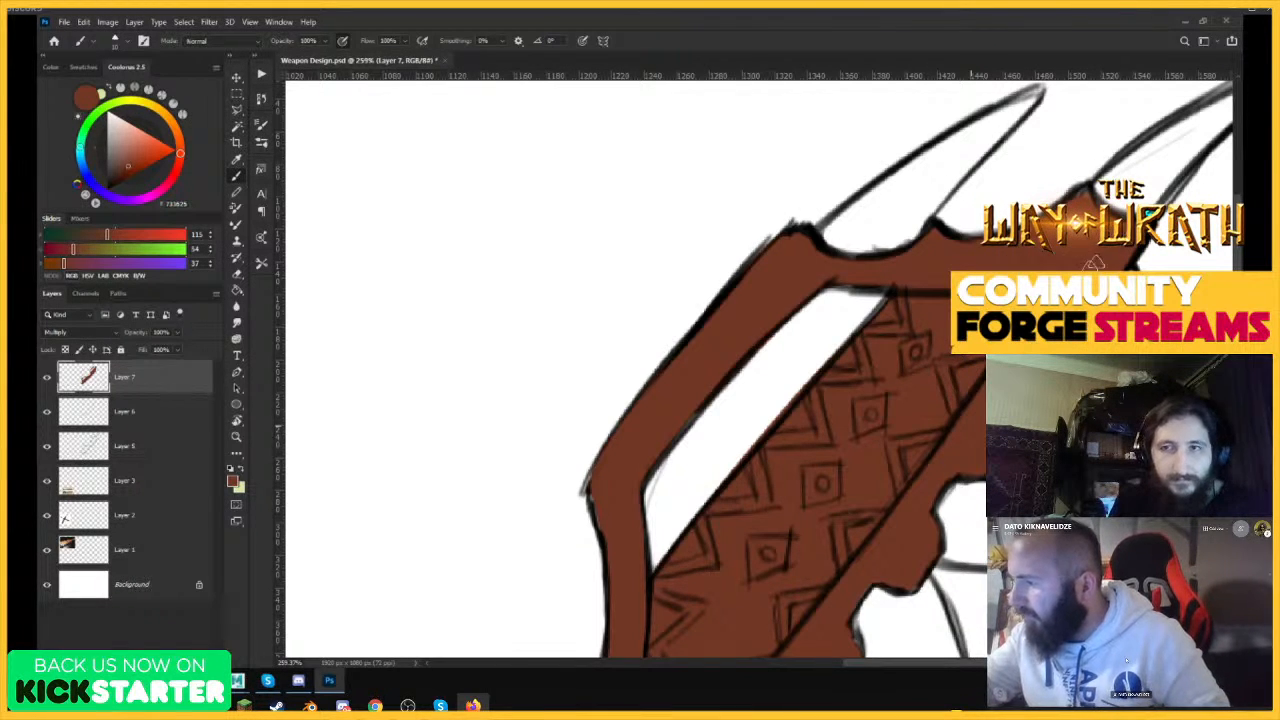
pyautogui.moveTo(1093, 264); pyautogui.dragTo(910, 406)
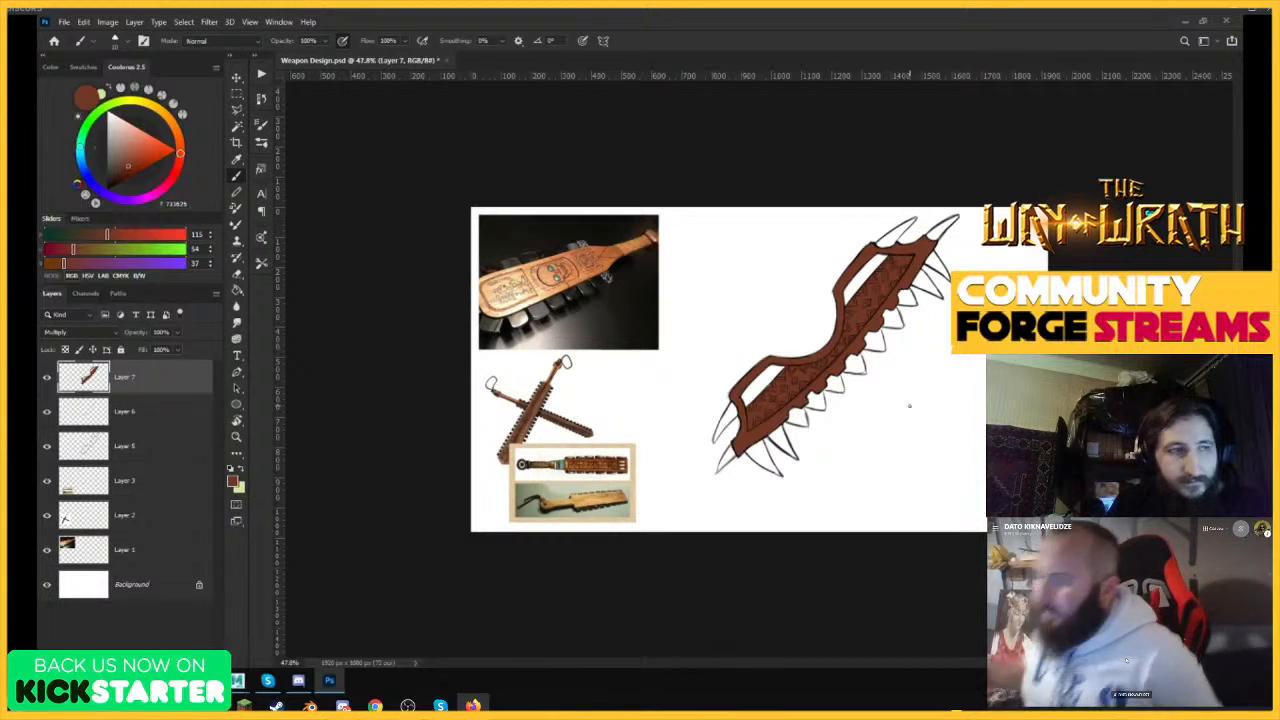
# Brighten the brown layer with Curves, placing points at input 73, output 82 and input 181, output 208.
pyautogui.moveTo(883, 363); pyautogui.dragTo(935, 333)
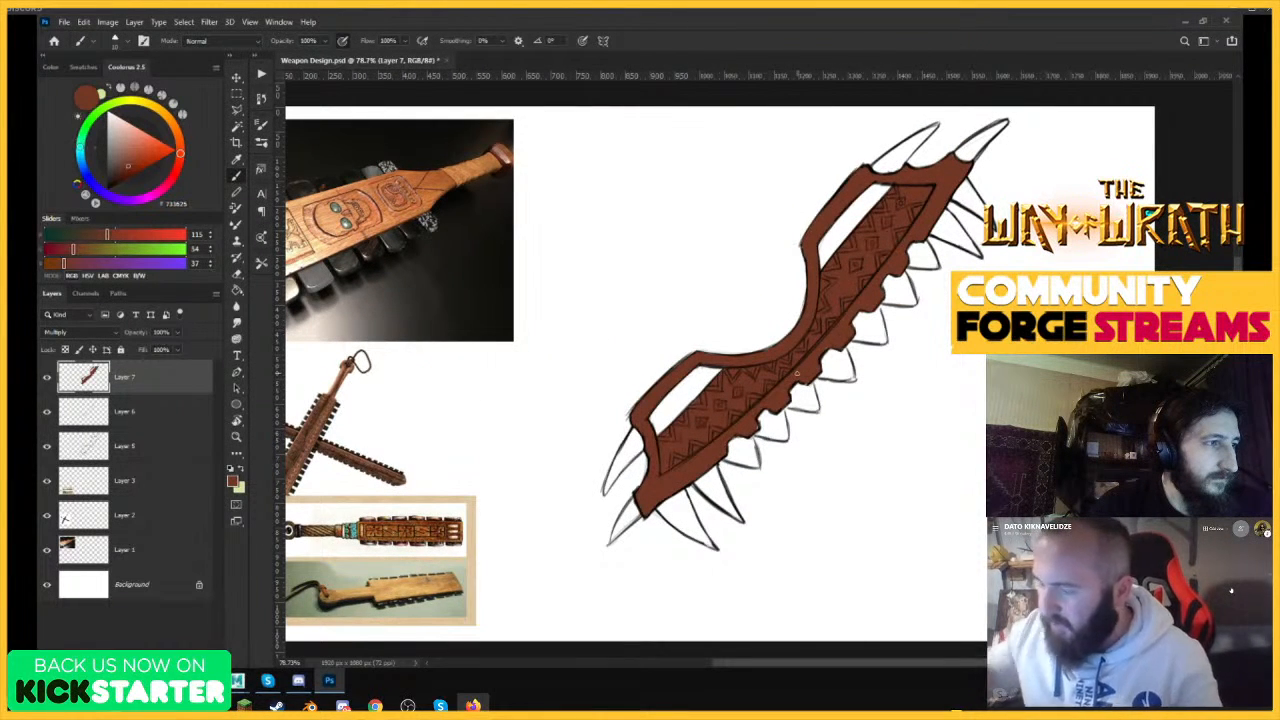
pyautogui.click(238, 79)
pyautogui.moveTo(705, 297); pyautogui.dragTo(698, 288)
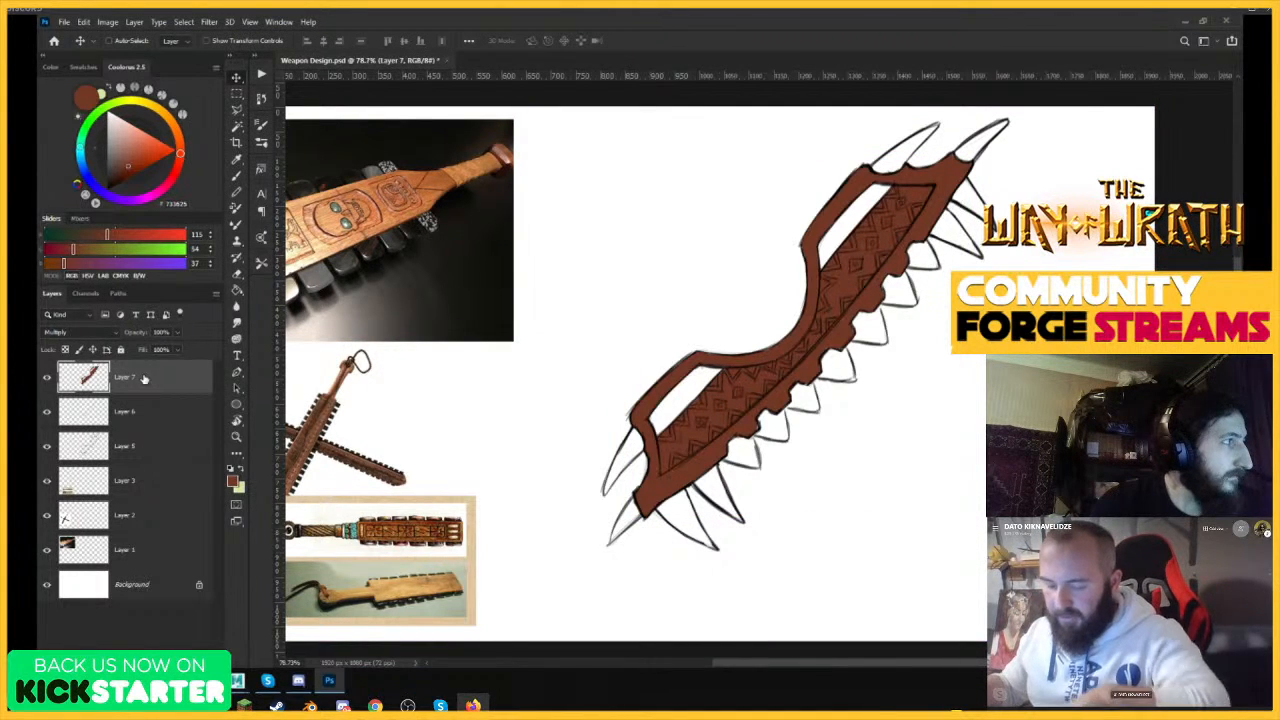
pyautogui.click(107, 21)
pyautogui.moveTo(145, 55)
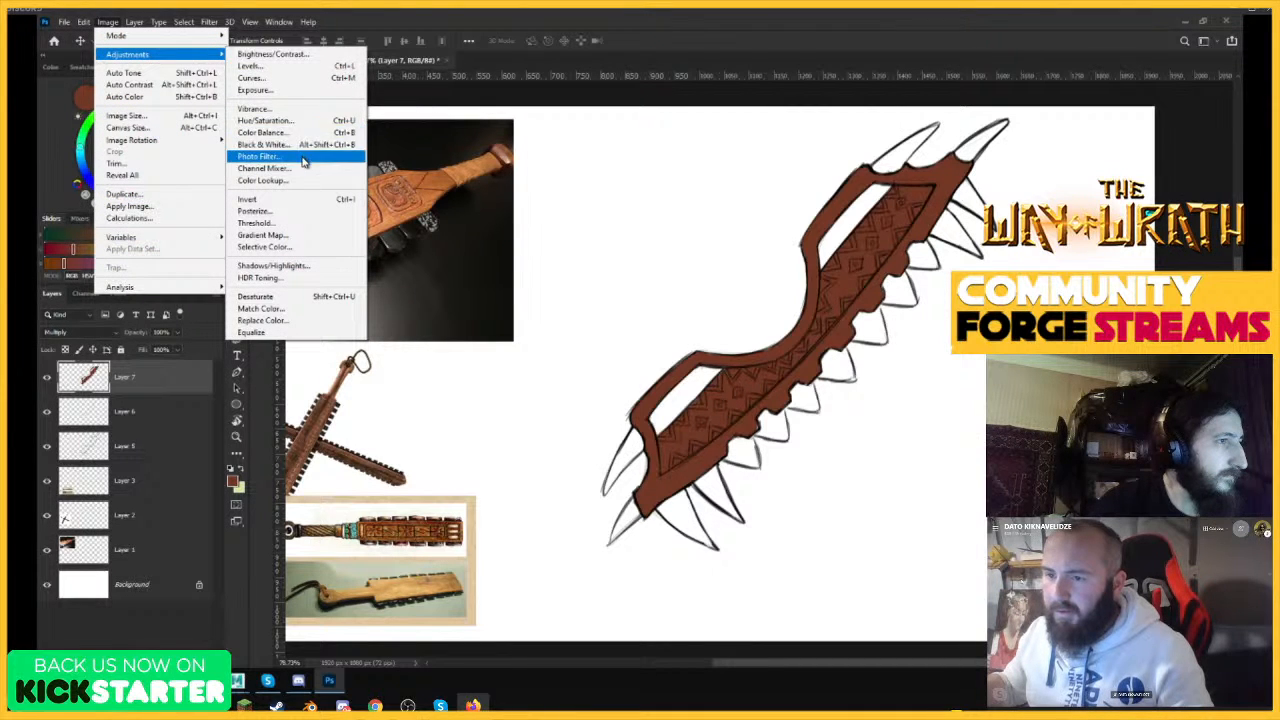
pyautogui.click(290, 77)
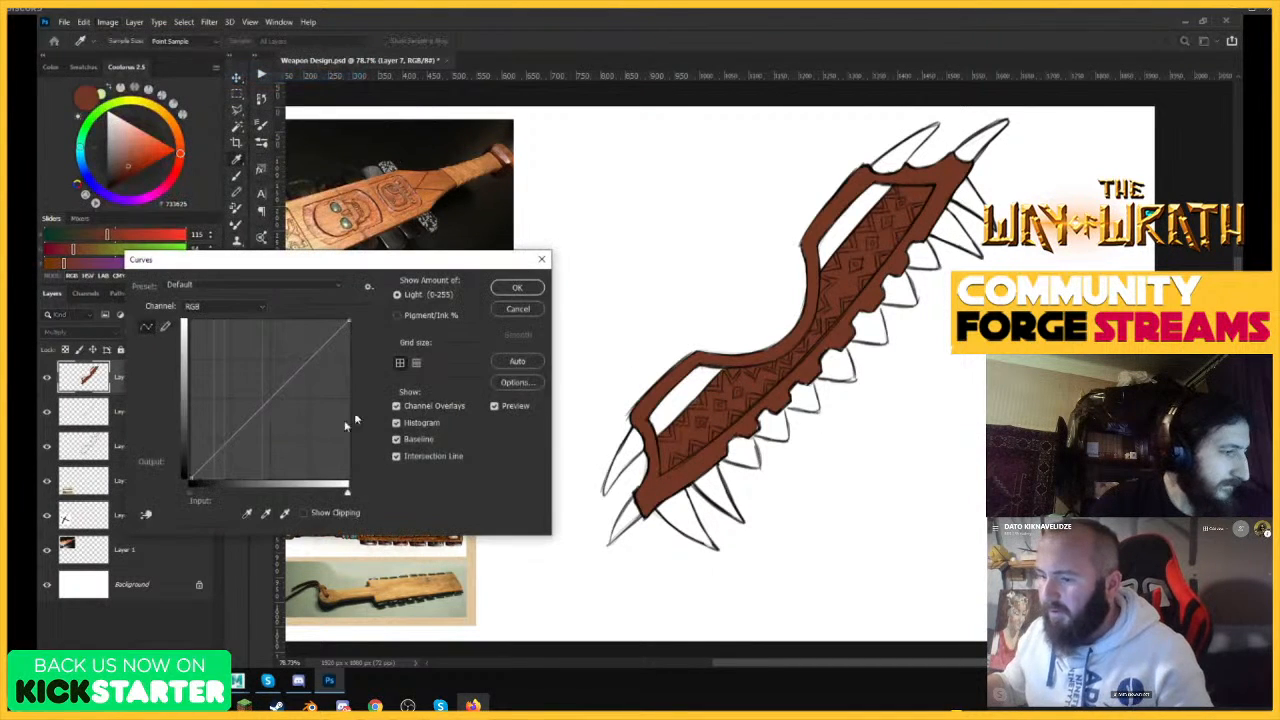
pyautogui.click(236, 428)
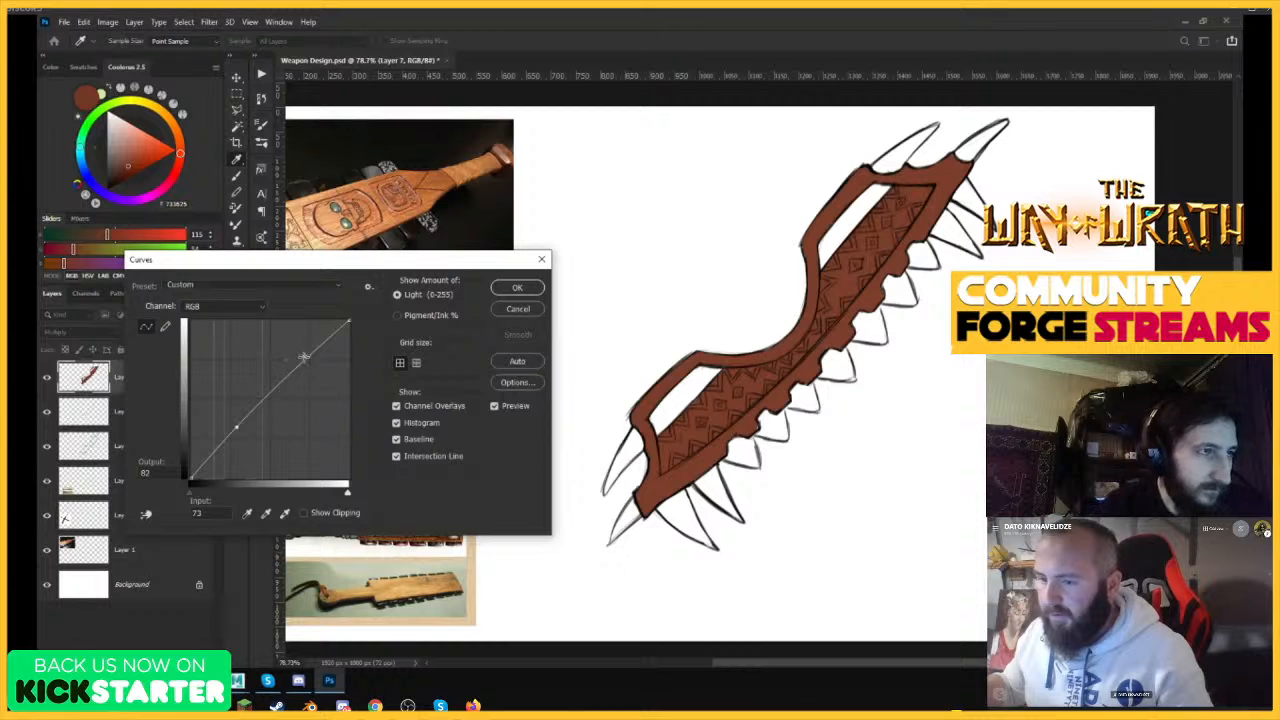
pyautogui.moveTo(304, 357); pyautogui.dragTo(303, 348)
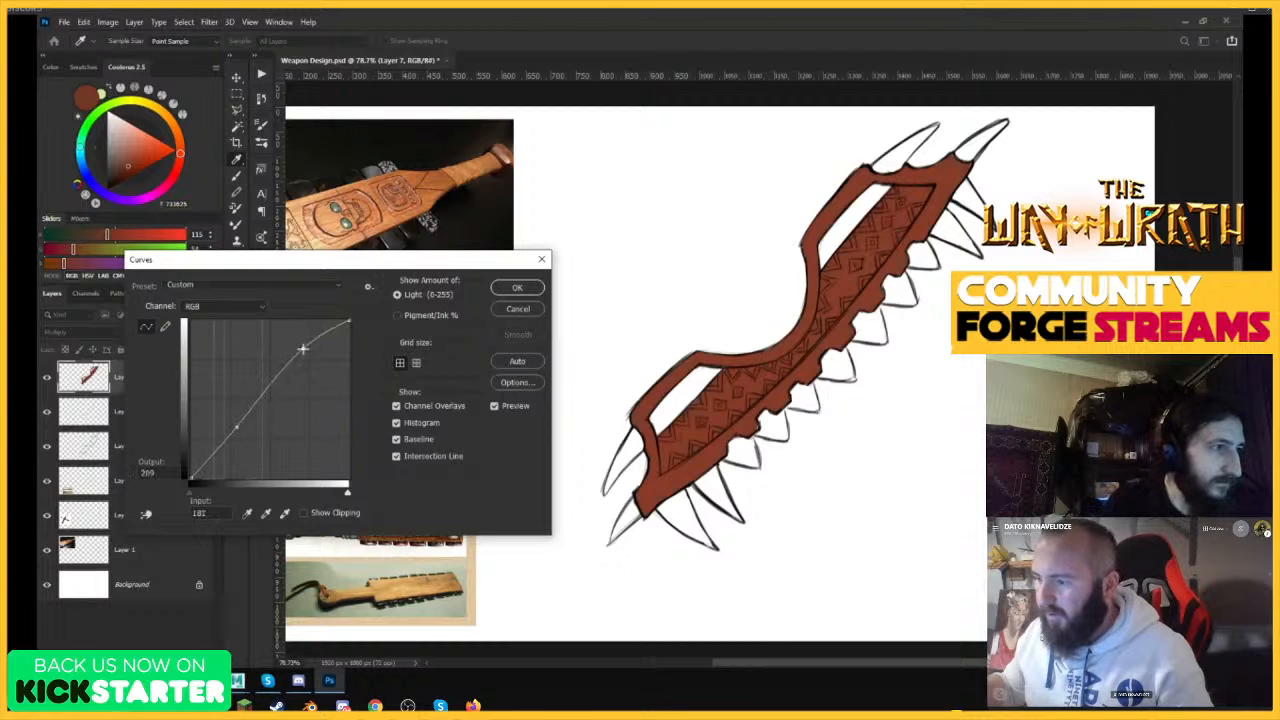
pyautogui.click(517, 287)
# Add a new layer above the brown one and choose a pale cream yellow (FFEDAA) for brushing the lower spikes.
pyautogui.hotkey('ctrl', 'shift', 'alt', 'n')
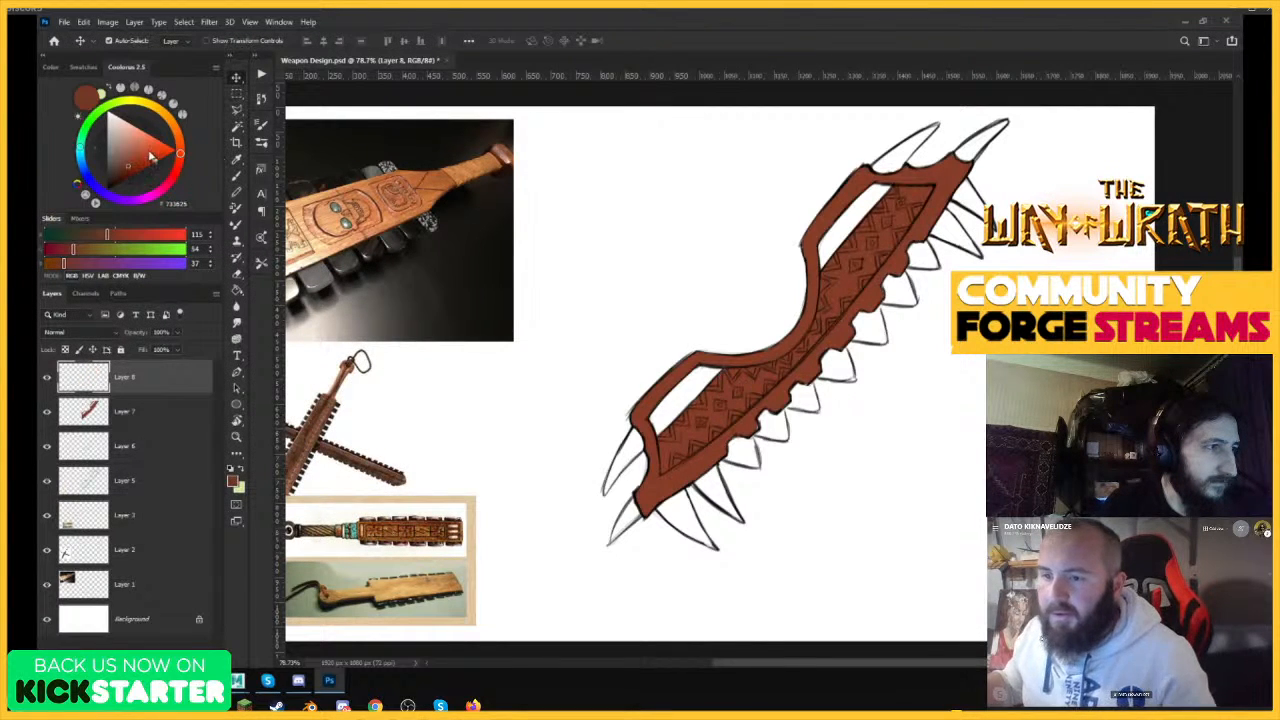
pyautogui.moveTo(127, 143)
pyautogui.mouseDown()
pyautogui.moveTo(151, 105)
pyautogui.moveTo(130, 124)
pyautogui.mouseUp()
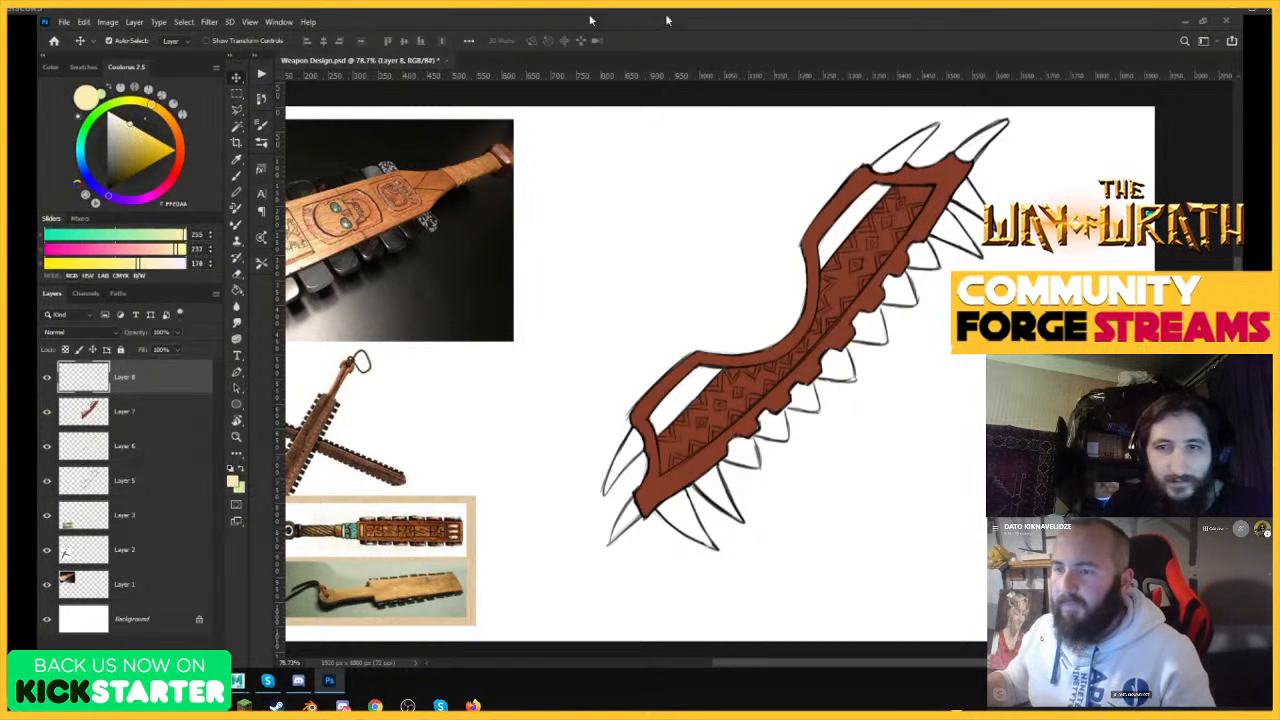
pyautogui.hotkey('ctrl', 'space')
pyautogui.moveTo(716, 547); pyautogui.dragTo(780, 541)
pyautogui.press('b')
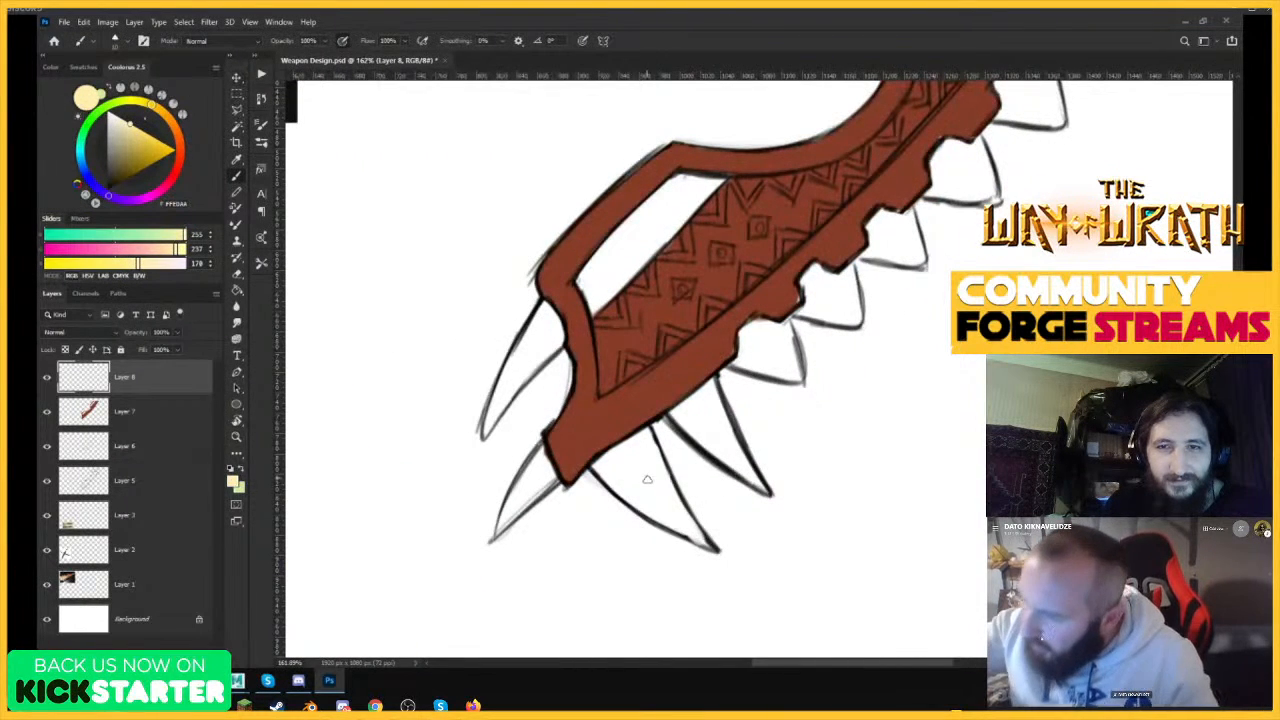
# Try filling the large lower spike with pale cream yellow and set its layer's blend mode to Multiply.
pyautogui.moveTo(648, 480); pyautogui.dragTo(670, 512)
pyautogui.moveTo(601, 469); pyautogui.dragTo(633, 497)
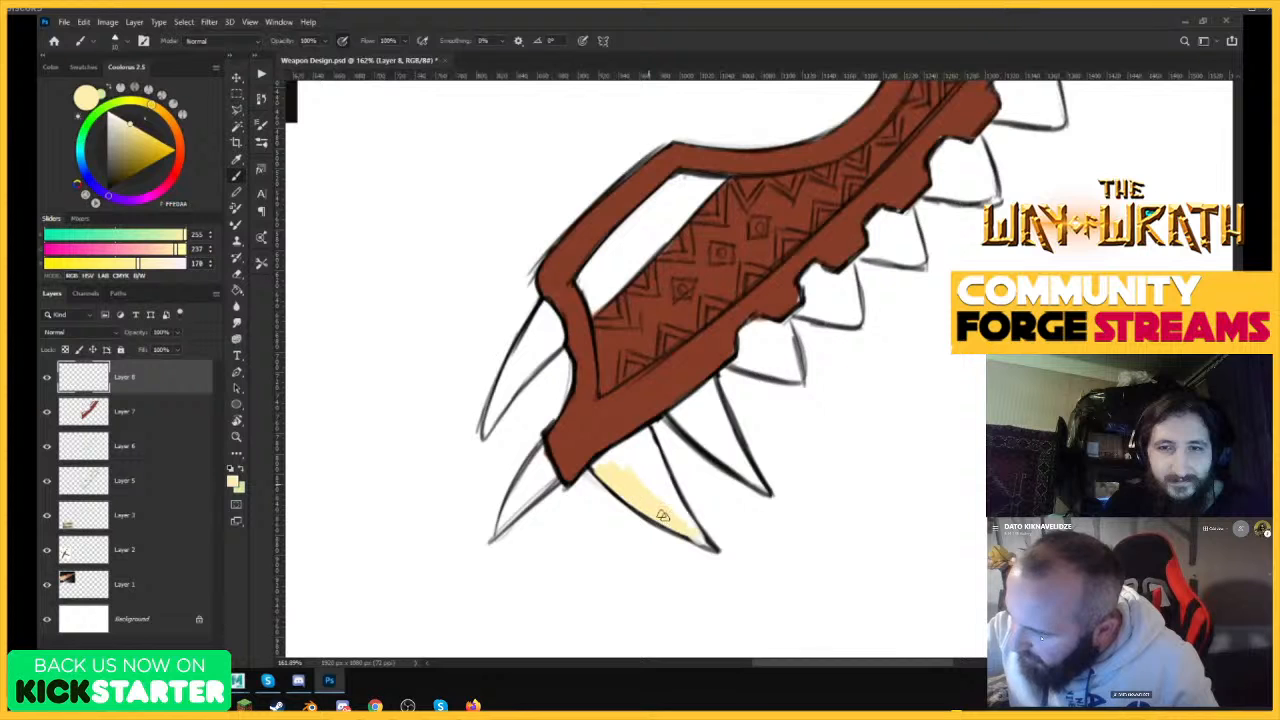
pyautogui.moveTo(708, 545); pyautogui.dragTo(684, 510)
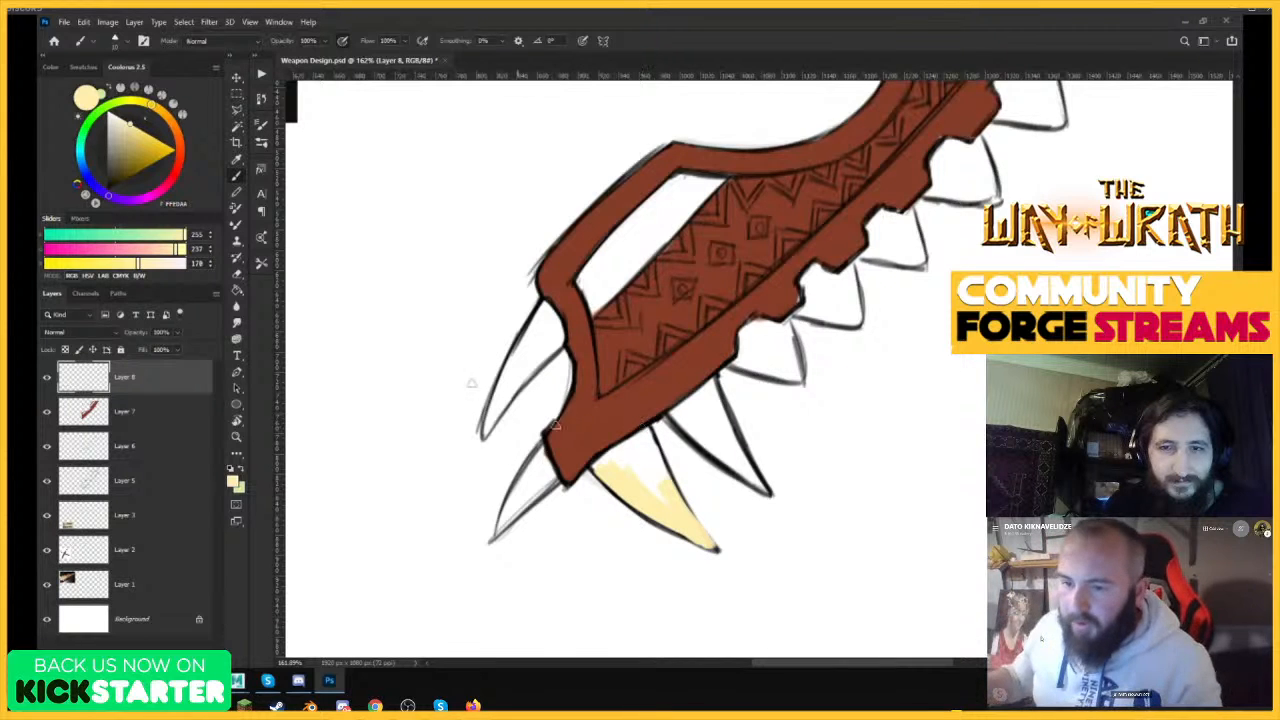
pyautogui.click(78, 333)
pyautogui.click(50, 370)
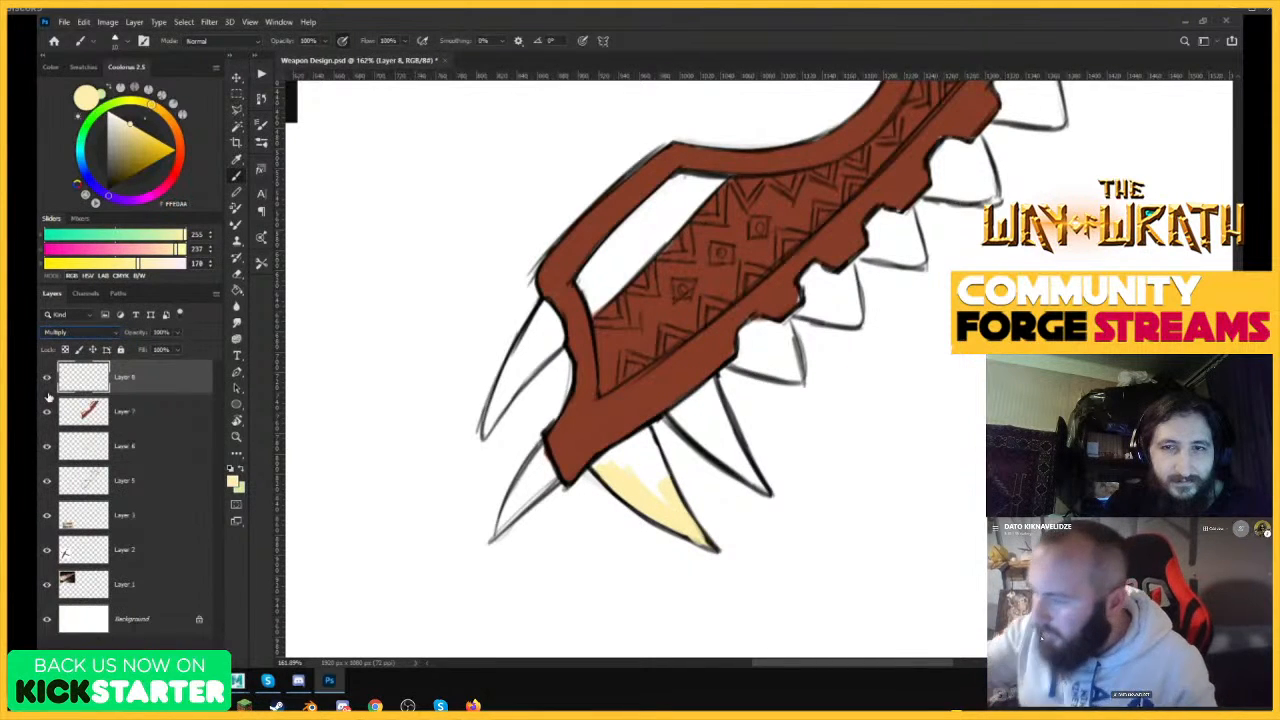
pyautogui.moveTo(655, 497)
pyautogui.mouseDown()
pyautogui.moveTo(646, 436)
pyautogui.moveTo(622, 464)
pyautogui.moveTo(602, 457)
pyautogui.moveTo(636, 475)
pyautogui.moveTo(645, 432)
pyautogui.mouseUp()
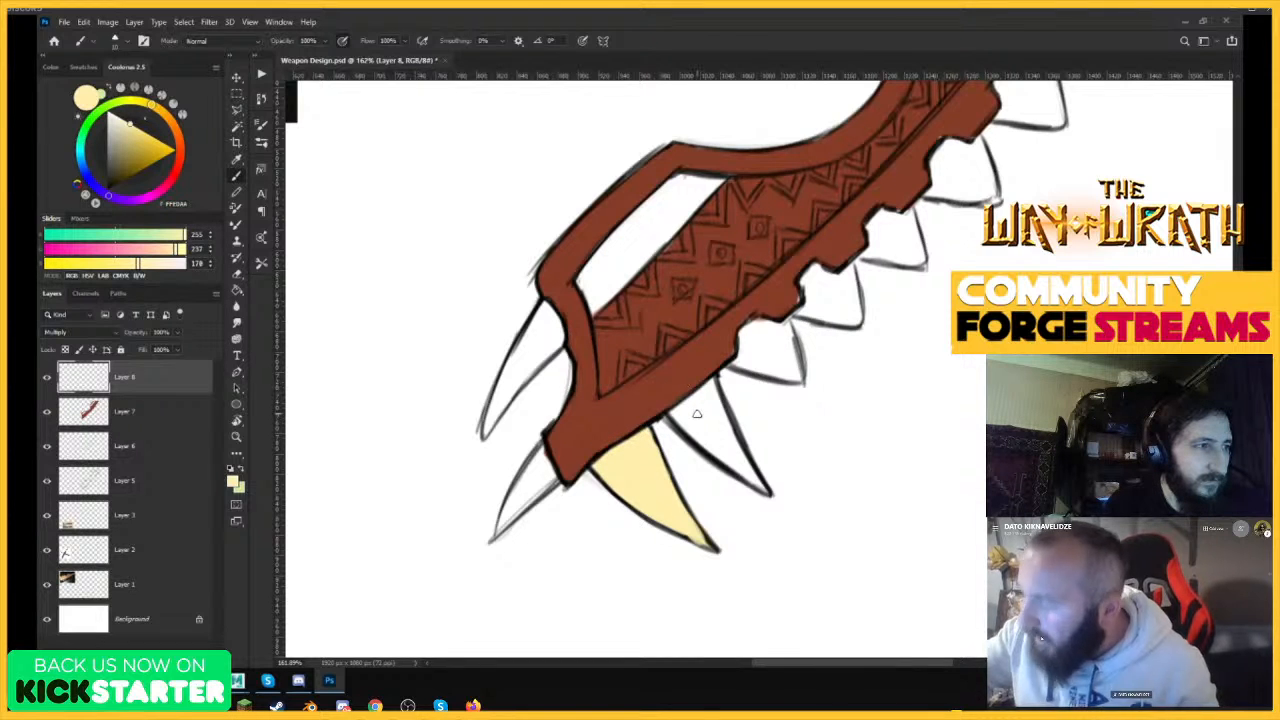
# Undo the cream strokes on the lower spike and the layer's blend mode change.
pyautogui.hotkey('ctrl', 'z')
pyautogui.hotkey('ctrl', 'z')
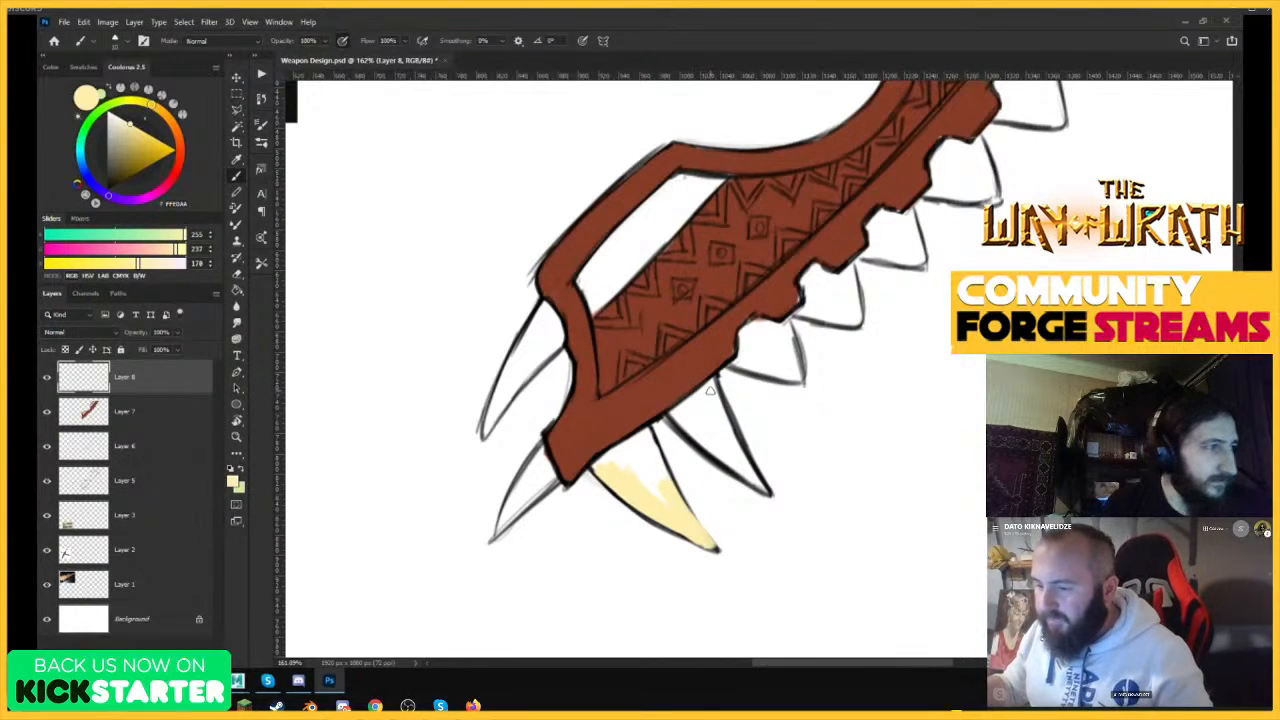
pyautogui.hotkey('ctrl', 'z')
# Choose a dark olive yellow (7C681D), brush it onto the large lower spike, and set the layer's blend mode to Multiply.
pyautogui.moveTo(146, 164); pyautogui.dragTo(132, 165)
pyautogui.moveTo(634, 476)
pyautogui.mouseDown()
pyautogui.moveTo(676, 522)
pyautogui.moveTo(622, 462)
pyautogui.moveTo(602, 474)
pyautogui.mouseUp()
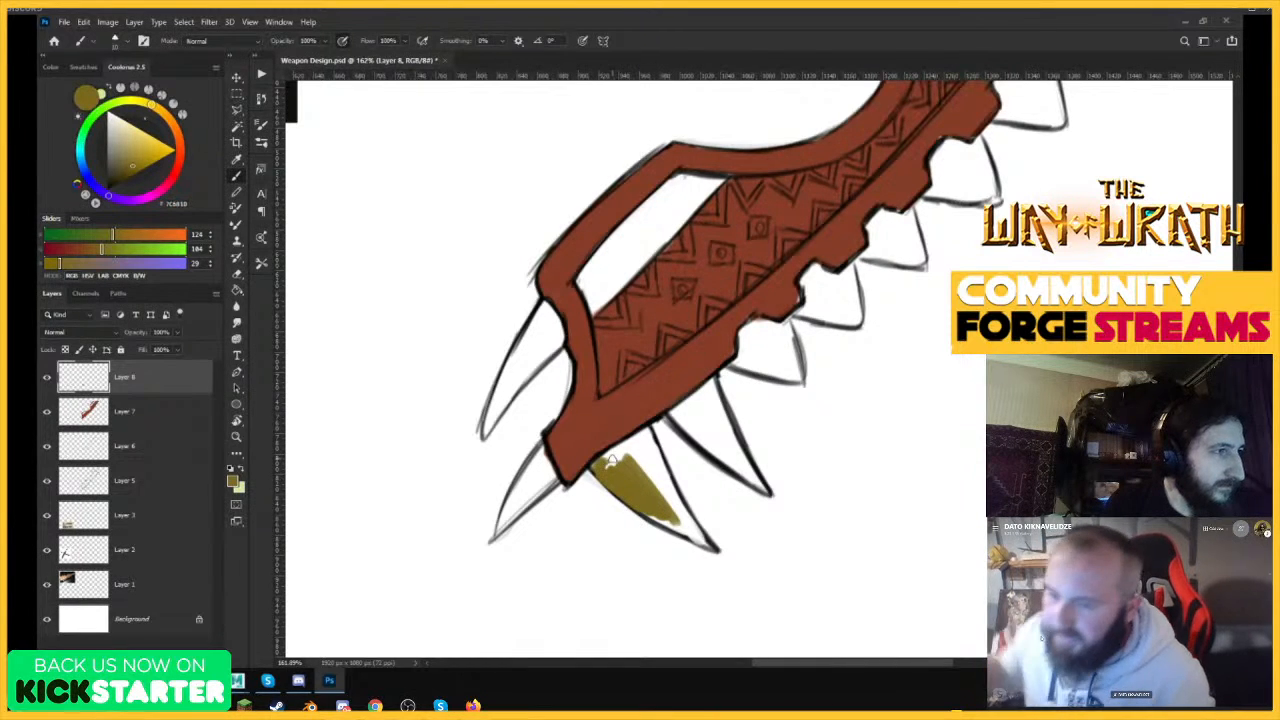
pyautogui.click(80, 332)
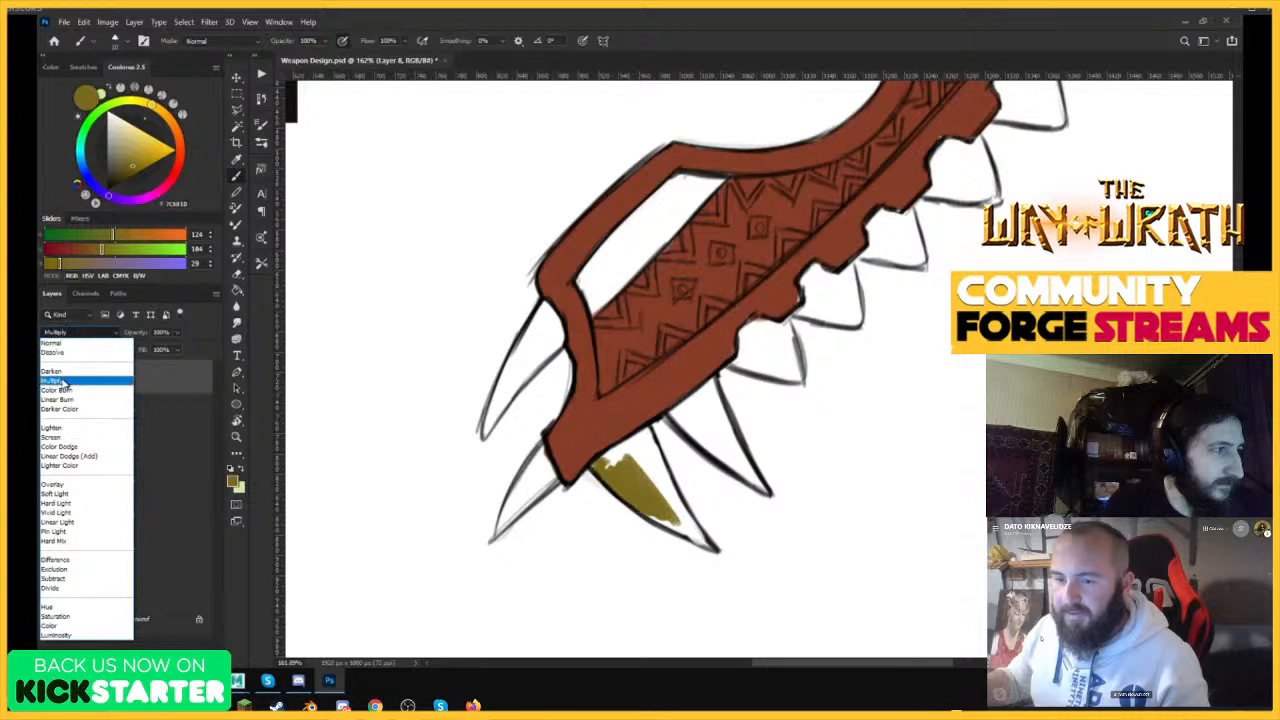
pyautogui.click(70, 374)
# Fill the rest of the large lower spike and the spike beside it with the olive yellow.
pyautogui.moveTo(606, 468)
pyautogui.mouseDown()
pyautogui.moveTo(632, 452)
pyautogui.moveTo(648, 470)
pyautogui.moveTo(646, 432)
pyautogui.moveTo(688, 520)
pyautogui.mouseUp()
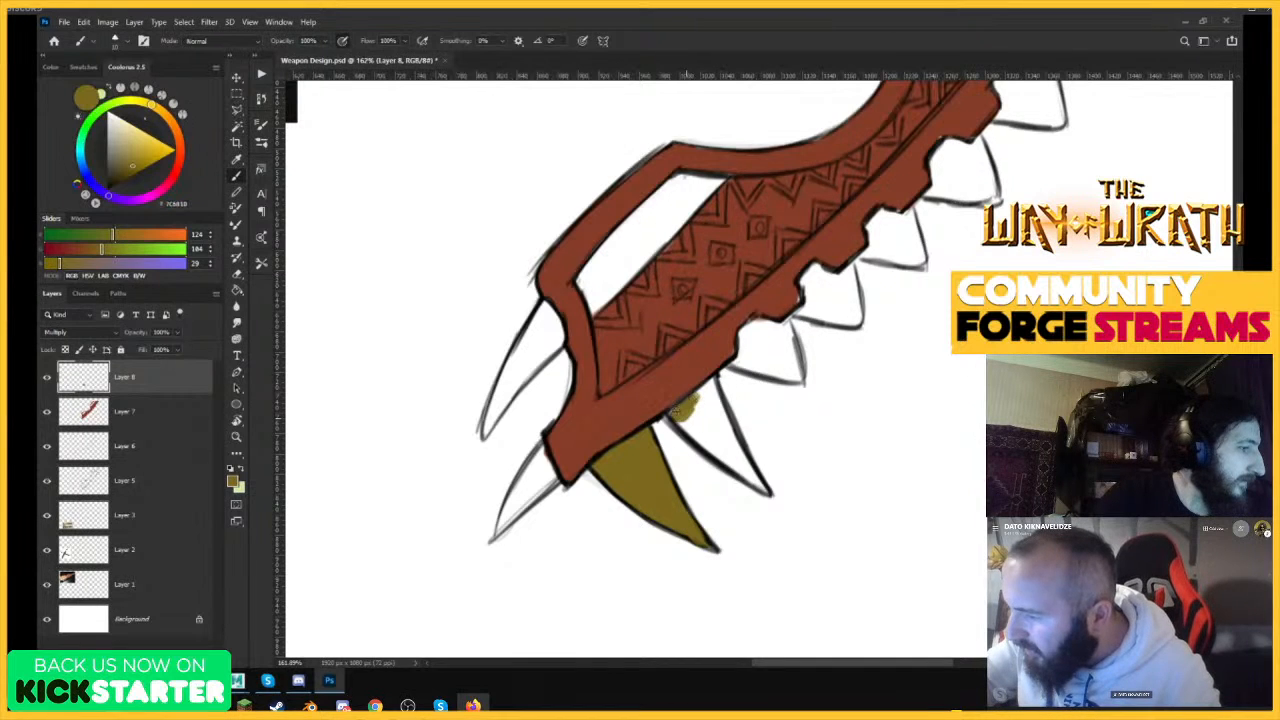
pyautogui.moveTo(682, 410)
pyautogui.mouseDown()
pyautogui.moveTo(710, 448)
pyautogui.moveTo(696, 413)
pyautogui.moveTo(708, 387)
pyautogui.moveTo(698, 423)
pyautogui.moveTo(700, 400)
pyautogui.moveTo(733, 443)
pyautogui.moveTo(712, 385)
pyautogui.mouseUp()
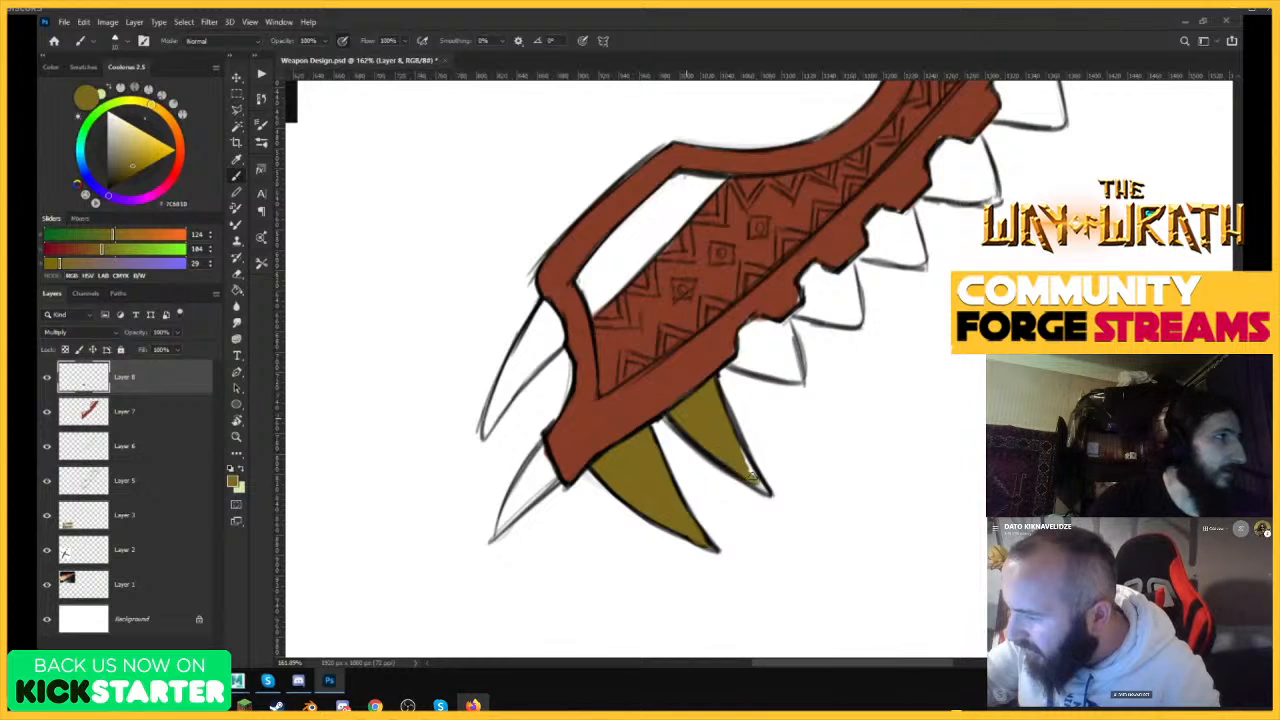
pyautogui.moveTo(801, 446); pyautogui.dragTo(717, 499)
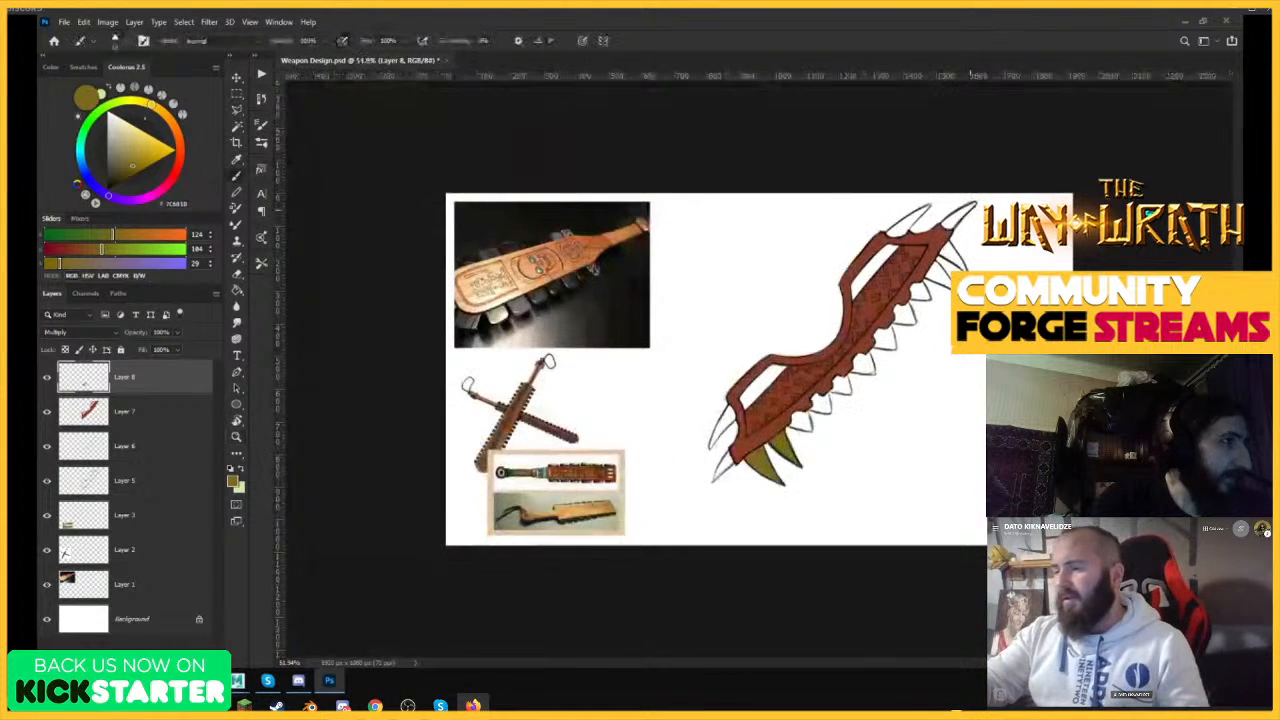
# Paint the two spikes on the weapon's upper end olive yellow, filling them out to their tips.
pyautogui.moveTo(721, 443); pyautogui.dragTo(834, 322)
pyautogui.moveTo(712, 262)
pyautogui.mouseDown()
pyautogui.moveTo(621, 436)
pyautogui.moveTo(721, 308)
pyautogui.moveTo(675, 335)
pyautogui.moveTo(713, 258)
pyautogui.moveTo(731, 276)
pyautogui.moveTo(730, 318)
pyautogui.mouseUp()
pyautogui.moveTo(700, 478)
pyautogui.mouseDown()
pyautogui.moveTo(660, 545)
pyautogui.moveTo(663, 535)
pyautogui.mouseUp()
pyautogui.moveTo(703, 470)
pyautogui.mouseDown()
pyautogui.moveTo(640, 590)
pyautogui.moveTo(715, 516)
pyautogui.moveTo(719, 483)
pyautogui.moveTo(727, 509)
pyautogui.moveTo(697, 532)
pyautogui.mouseUp()
pyautogui.moveTo(798, 393); pyautogui.dragTo(700, 393)
pyautogui.moveTo(988, 139)
pyautogui.mouseDown()
pyautogui.moveTo(1077, 111)
pyautogui.moveTo(887, 216)
pyautogui.moveTo(910, 225)
pyautogui.moveTo(955, 195)
pyautogui.moveTo(948, 205)
pyautogui.moveTo(1022, 122)
pyautogui.mouseUp()
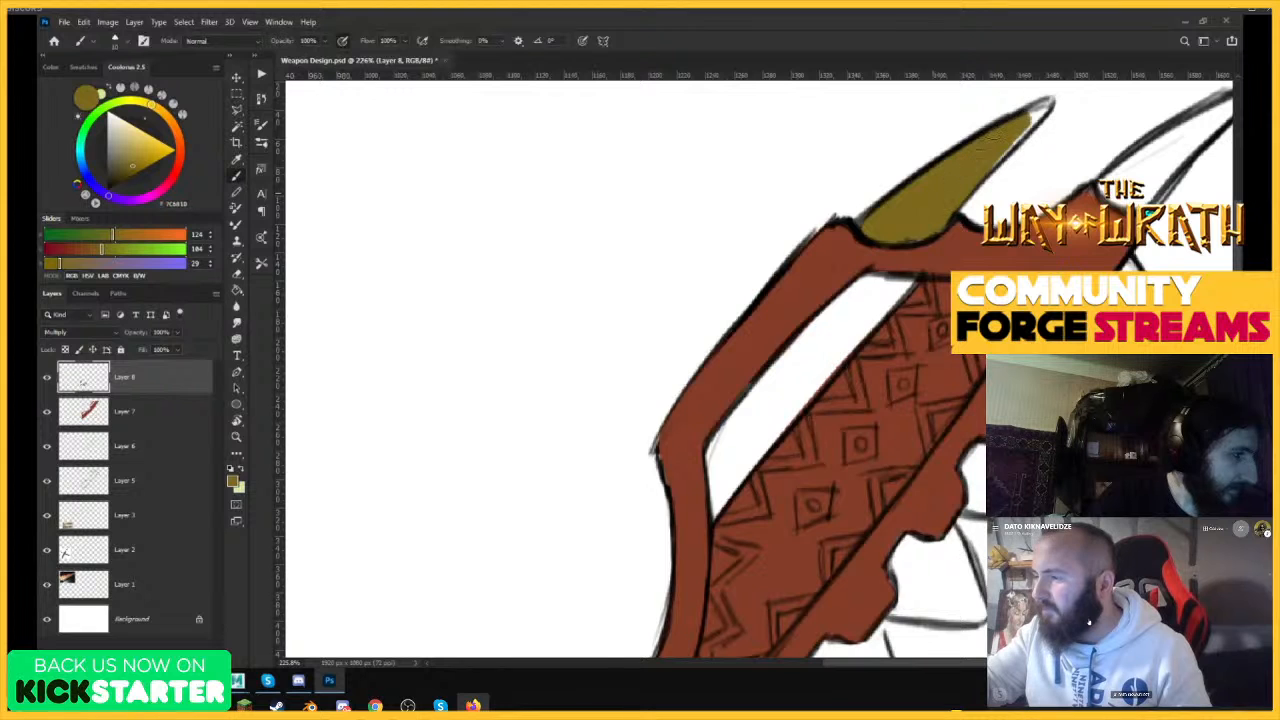
pyautogui.moveTo(986, 183); pyautogui.dragTo(900, 190)
pyautogui.moveTo(1046, 140); pyautogui.dragTo(1148, 102)
pyautogui.moveTo(966, 237)
pyautogui.mouseDown()
pyautogui.moveTo(881, 291)
pyautogui.moveTo(945, 262)
pyautogui.moveTo(1032, 193)
pyautogui.mouseUp()
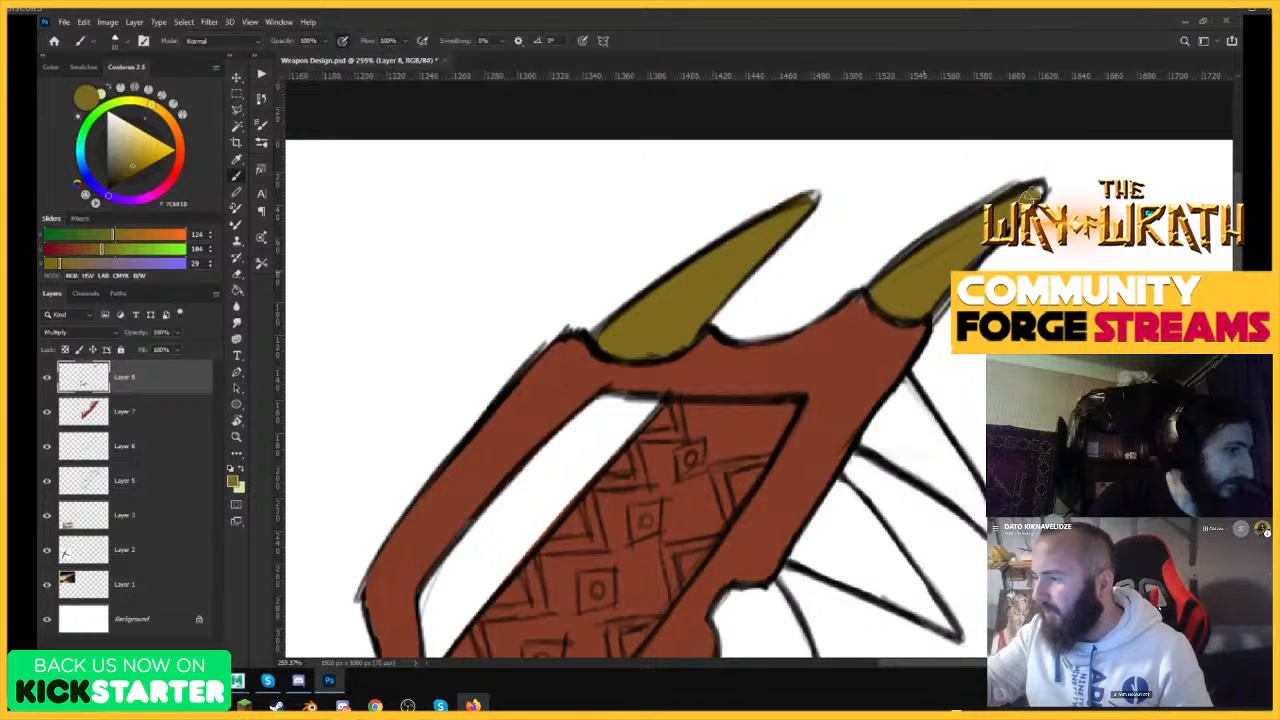
pyautogui.press('z')
pyautogui.press('b')
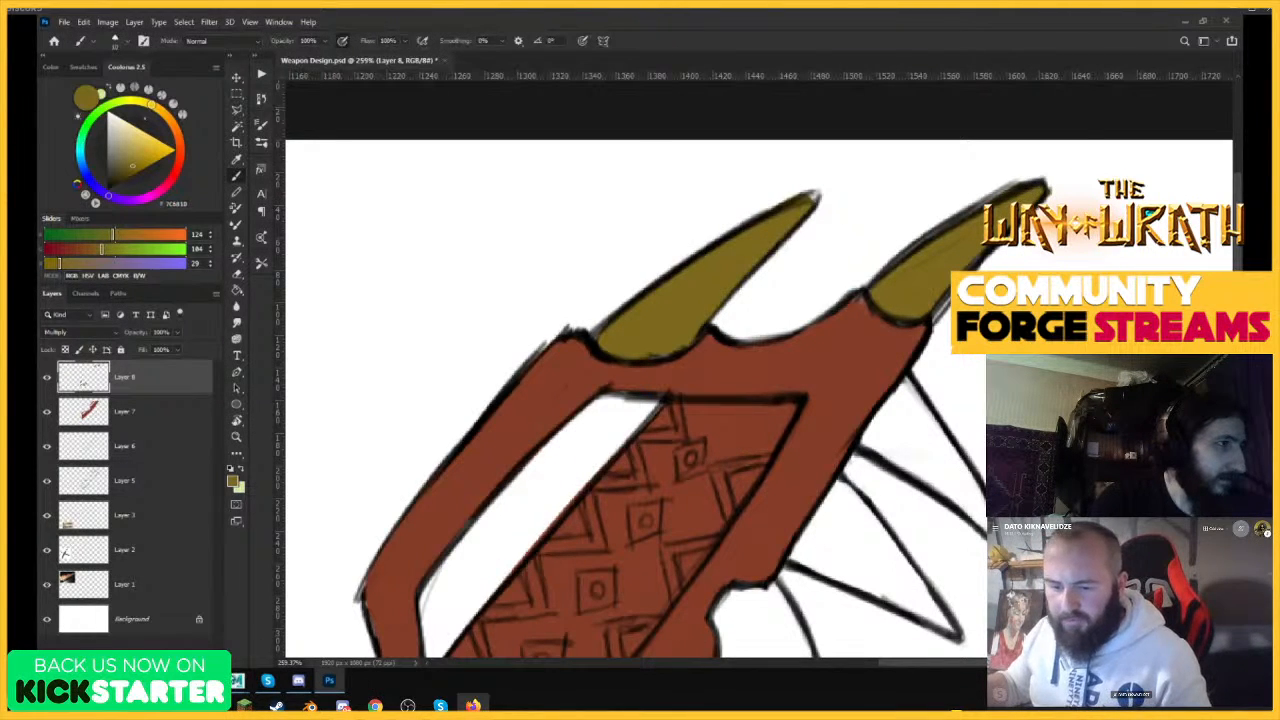
# Switch to File Explorer and look through the MARKETING folder's COMMUNITY and Characters subfolders for the reference image.
pyautogui.click(89, 616)
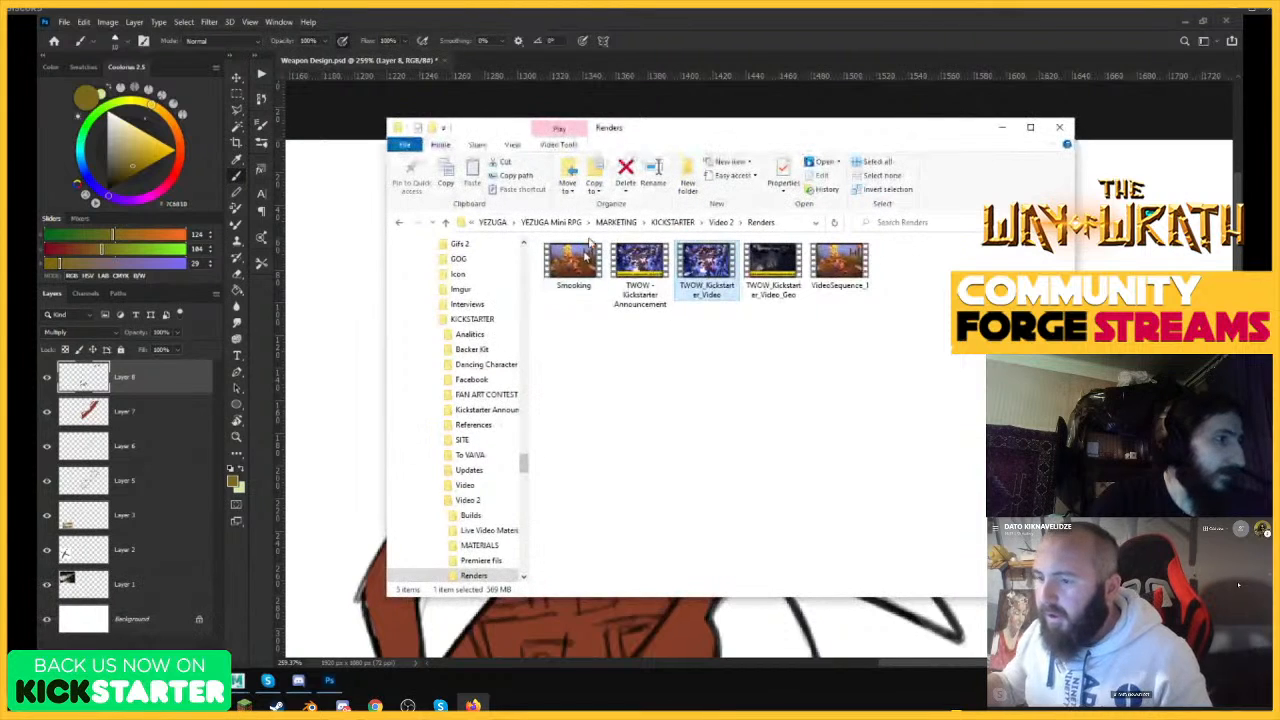
pyautogui.moveTo(517, 472); pyautogui.dragTo(523, 257)
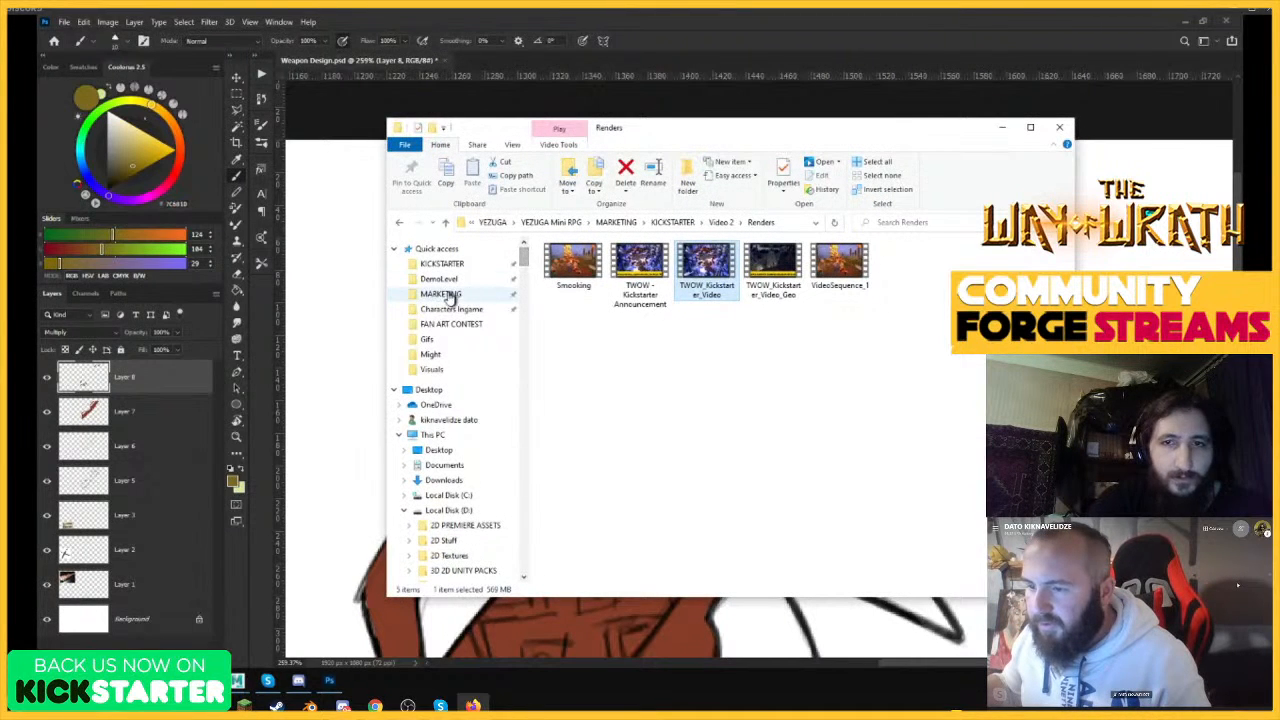
pyautogui.doubleClick(934, 300)
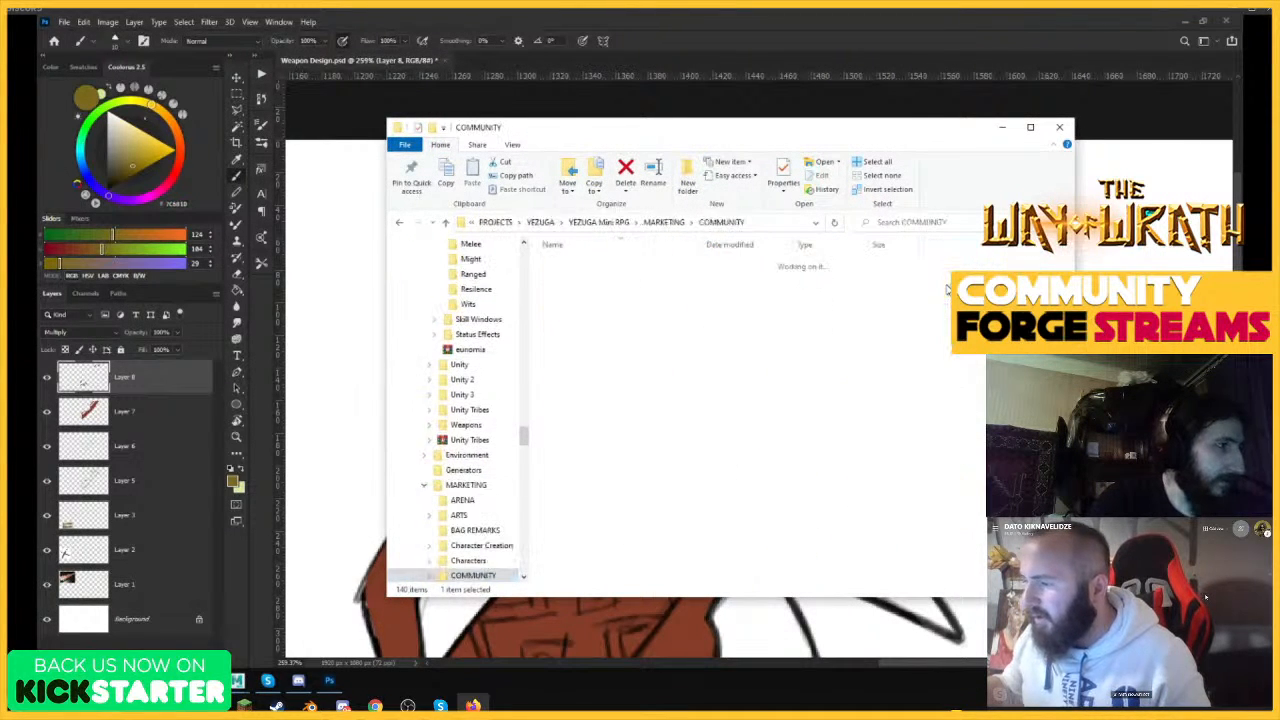
pyautogui.click(665, 223)
pyautogui.doubleClick(862, 277)
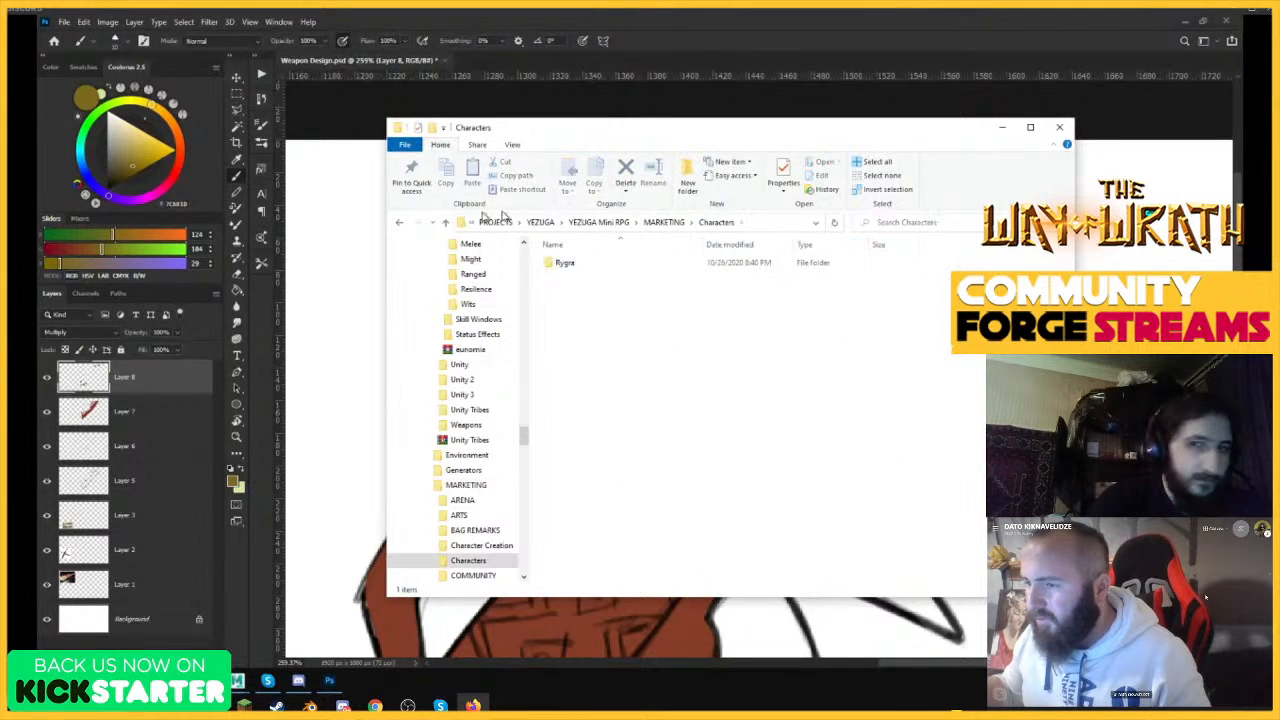
pyautogui.click(401, 224)
pyautogui.doubleClick(934, 290)
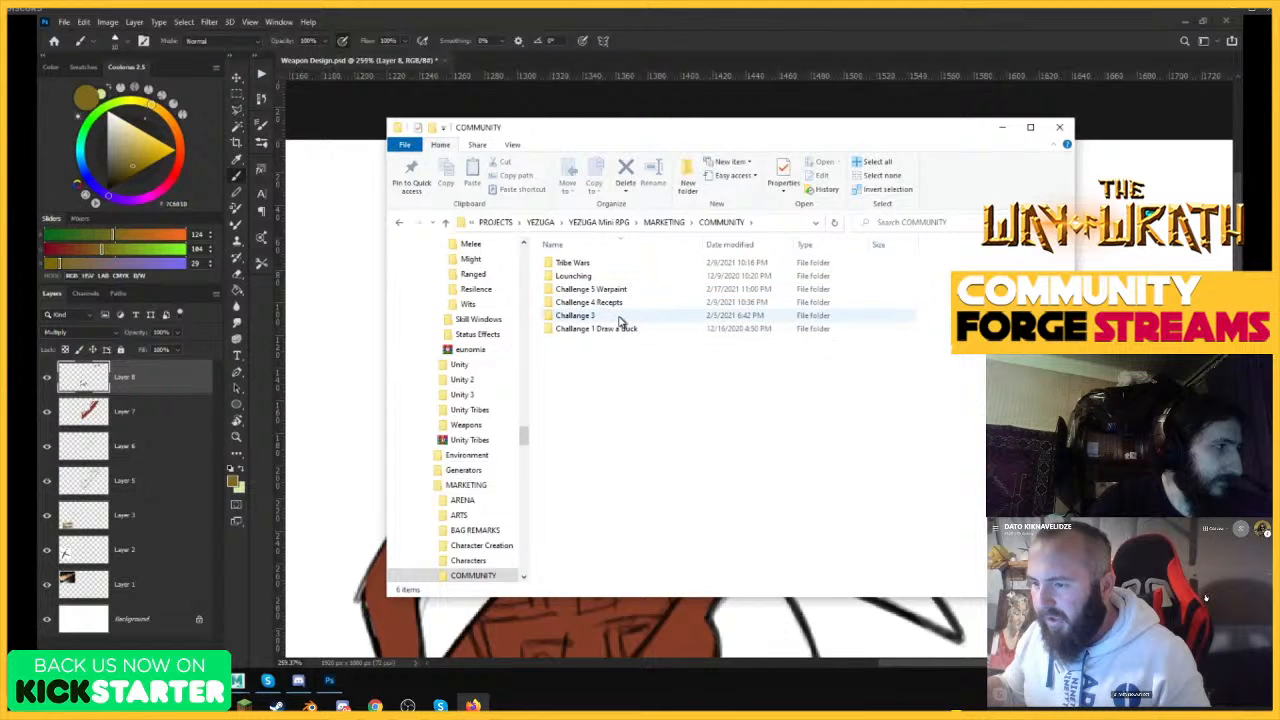
# Open the Sowrd_Obsidian_1_2 image from the Community Forge Stream folder inside MARKETING.
pyautogui.click(668, 224)
pyautogui.doubleClick(1030, 263)
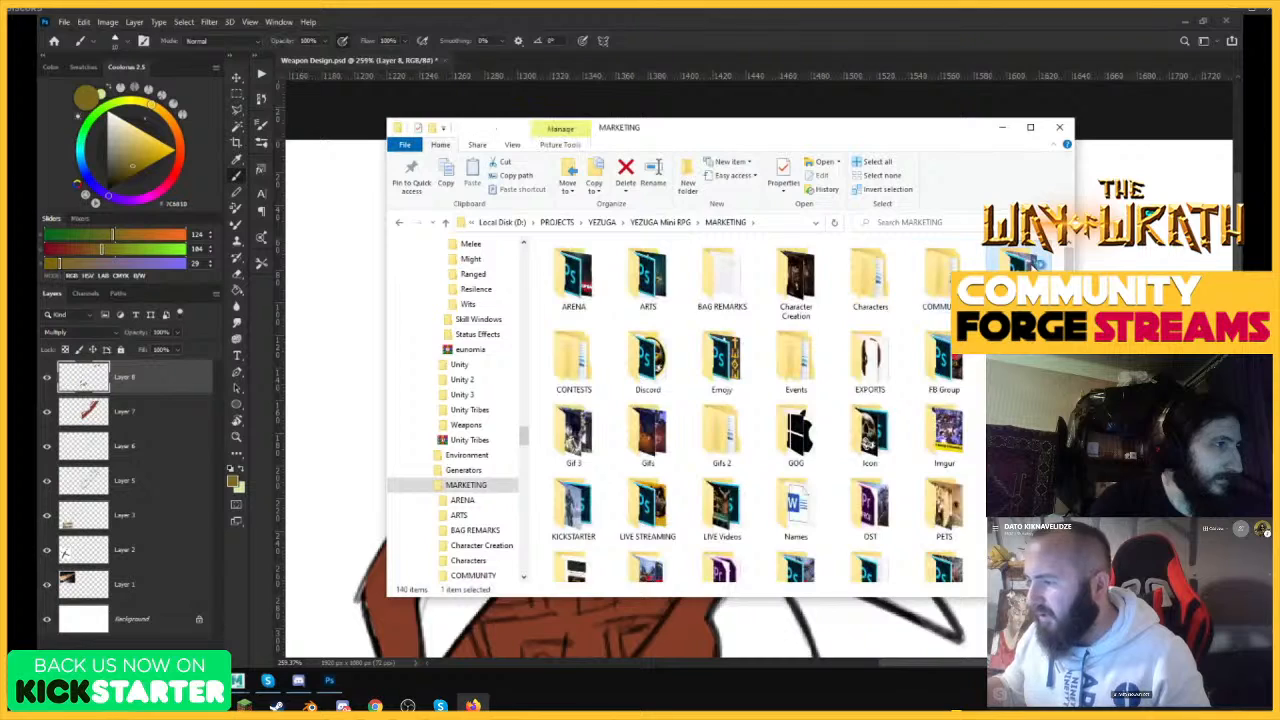
pyautogui.doubleClick(640, 445)
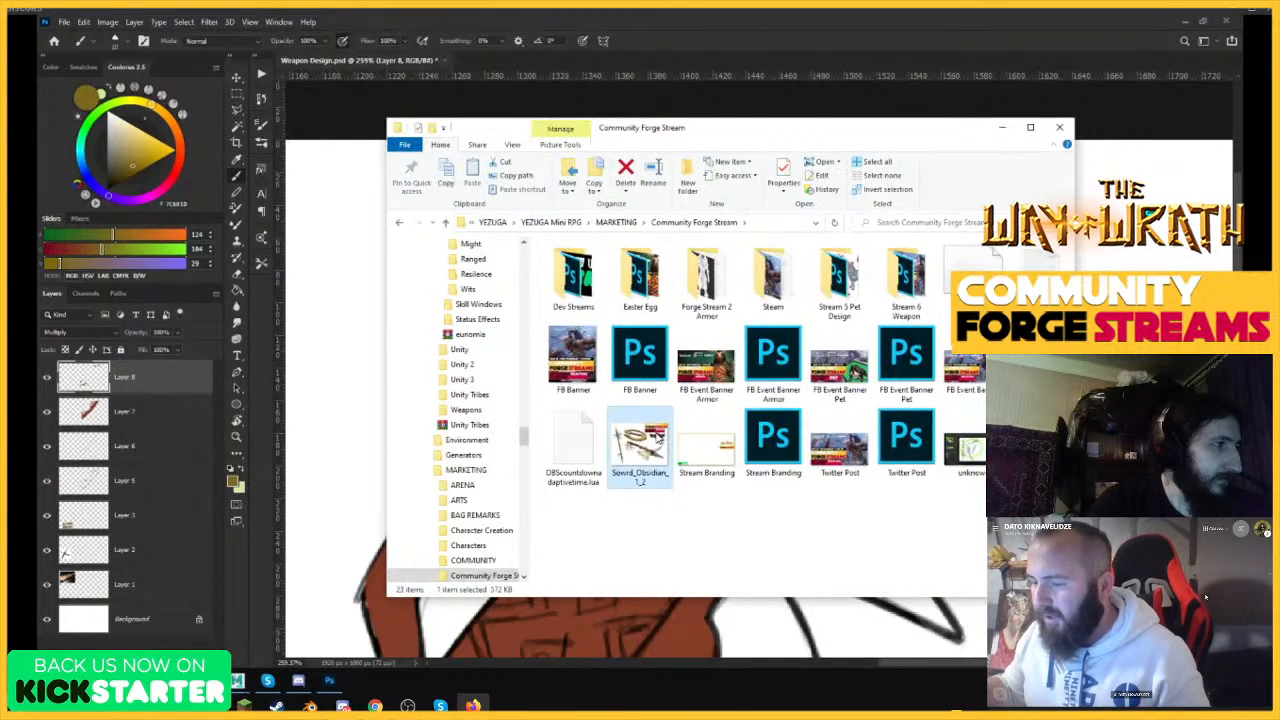
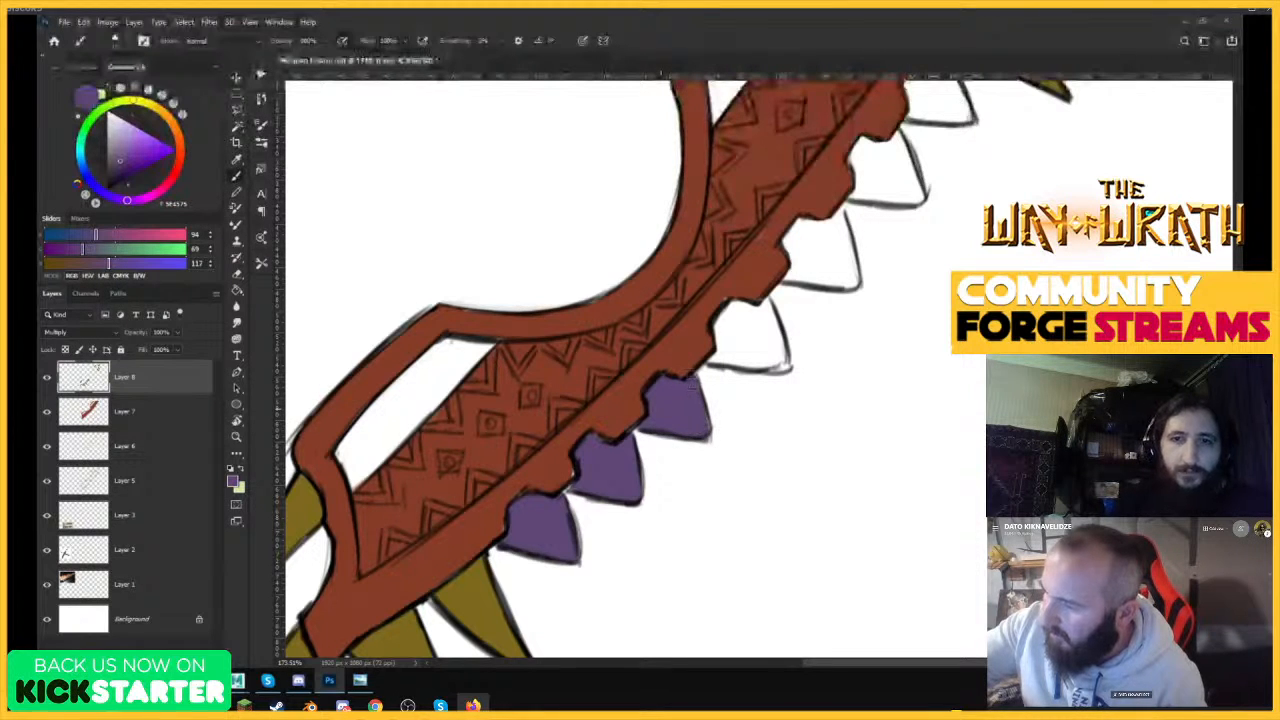
# Fill the remaining unpainted teeth along the weapon's serrated edge with purple and save the document.
pyautogui.moveTo(726, 345)
pyautogui.mouseDown()
pyautogui.moveTo(714, 348)
pyautogui.moveTo(728, 318)
pyautogui.moveTo(780, 350)
pyautogui.moveTo(750, 345)
pyautogui.mouseUp()
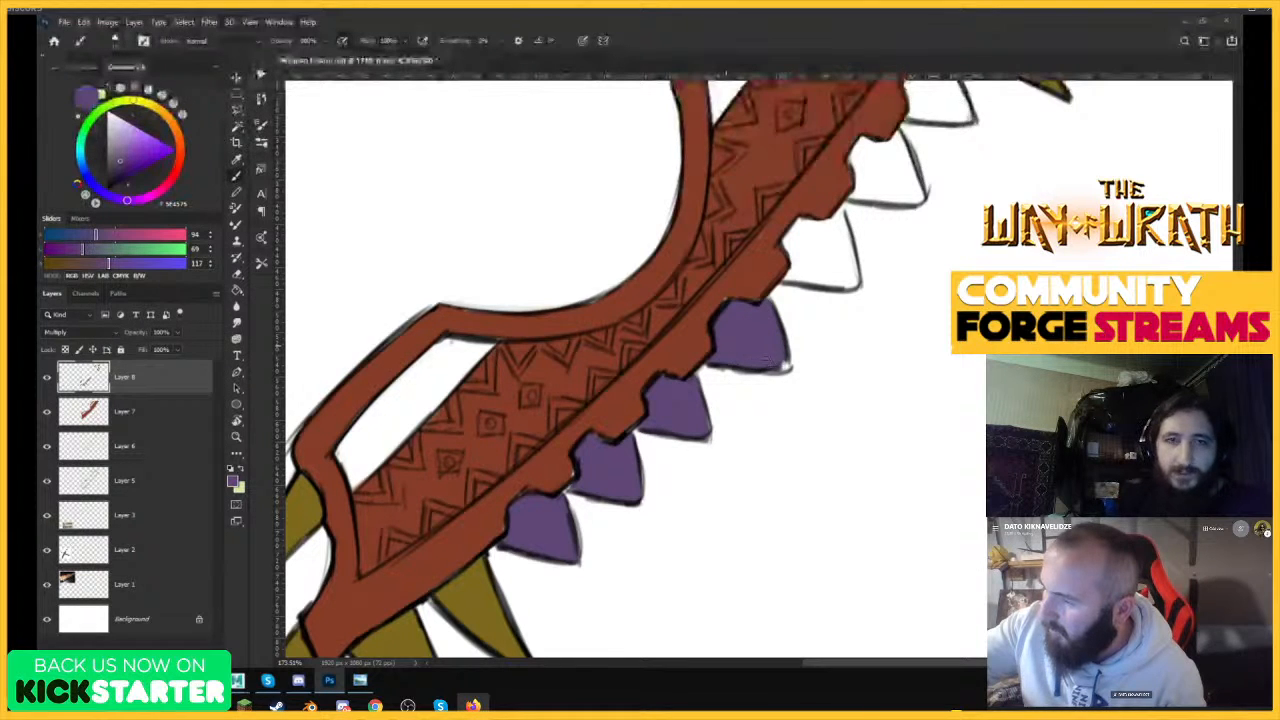
pyautogui.moveTo(802, 232)
pyautogui.mouseDown()
pyautogui.moveTo(796, 262)
pyautogui.moveTo(790, 252)
pyautogui.moveTo(828, 235)
pyautogui.moveTo(845, 262)
pyautogui.moveTo(825, 250)
pyautogui.moveTo(745, 262)
pyautogui.moveTo(925, 268)
pyautogui.mouseUp()
pyautogui.moveTo(783, 413)
pyautogui.mouseDown()
pyautogui.moveTo(765, 445)
pyautogui.moveTo(768, 385)
pyautogui.moveTo(785, 440)
pyautogui.moveTo(773, 367)
pyautogui.moveTo(800, 445)
pyautogui.moveTo(830, 390)
pyautogui.moveTo(780, 360)
pyautogui.moveTo(813, 385)
pyautogui.moveTo(835, 445)
pyautogui.moveTo(860, 400)
pyautogui.moveTo(845, 365)
pyautogui.moveTo(810, 367)
pyautogui.mouseUp()
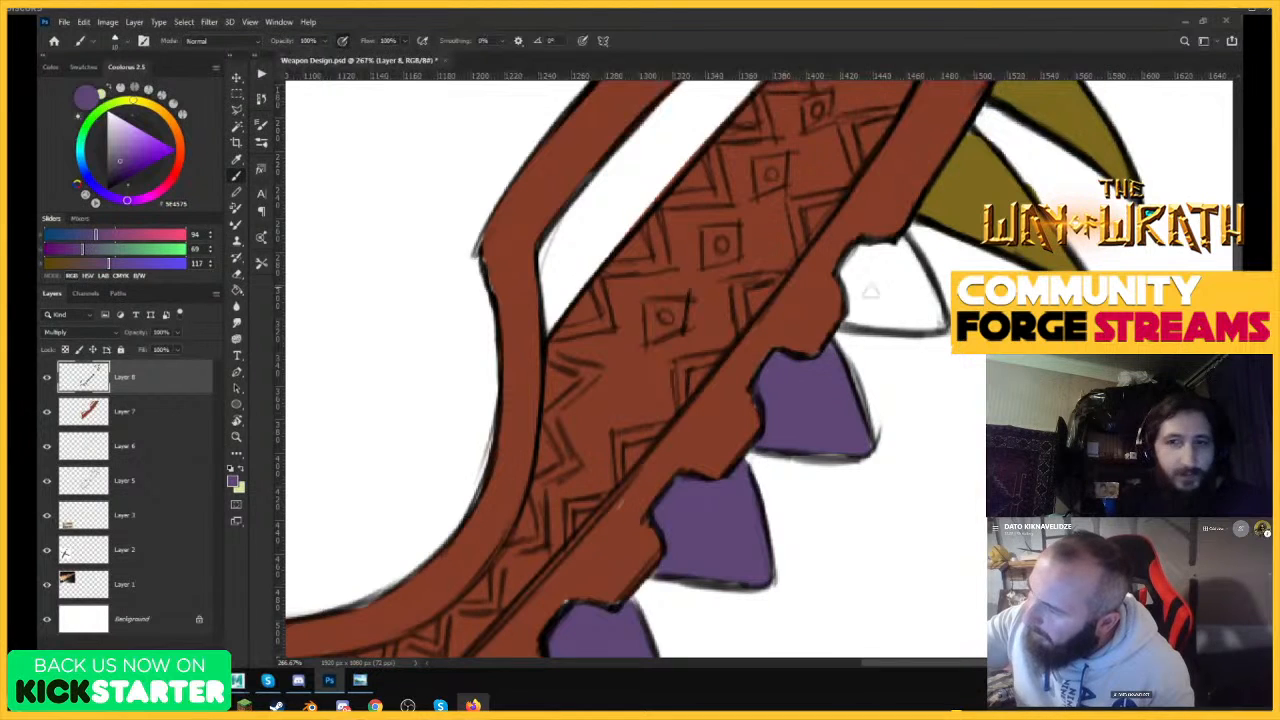
pyautogui.moveTo(868, 291)
pyautogui.mouseDown()
pyautogui.moveTo(843, 268)
pyautogui.moveTo(861, 272)
pyautogui.moveTo(874, 322)
pyautogui.moveTo(896, 316)
pyautogui.moveTo(868, 257)
pyautogui.moveTo(874, 270)
pyautogui.moveTo(883, 262)
pyautogui.moveTo(901, 322)
pyautogui.moveTo(929, 324)
pyautogui.moveTo(939, 312)
pyautogui.moveTo(900, 240)
pyautogui.mouseUp()
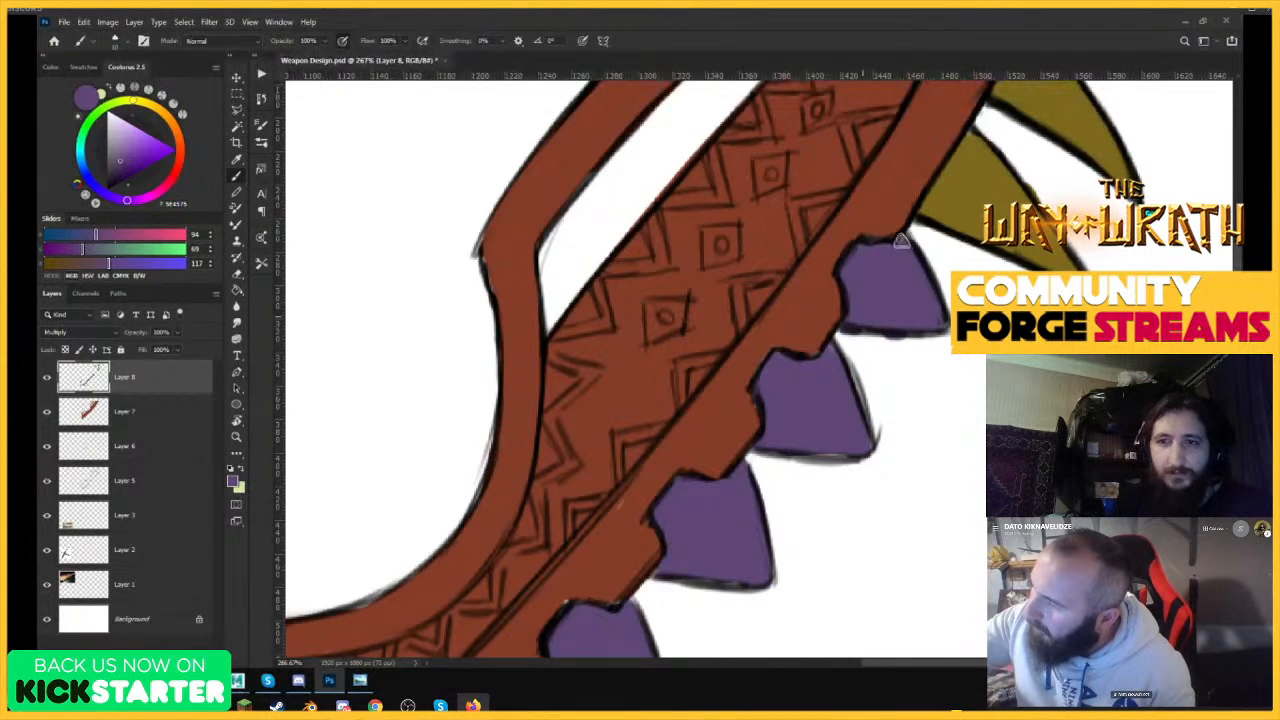
pyautogui.hotkey('ctrl', '0')
pyautogui.hotkey('ctrl', 's')
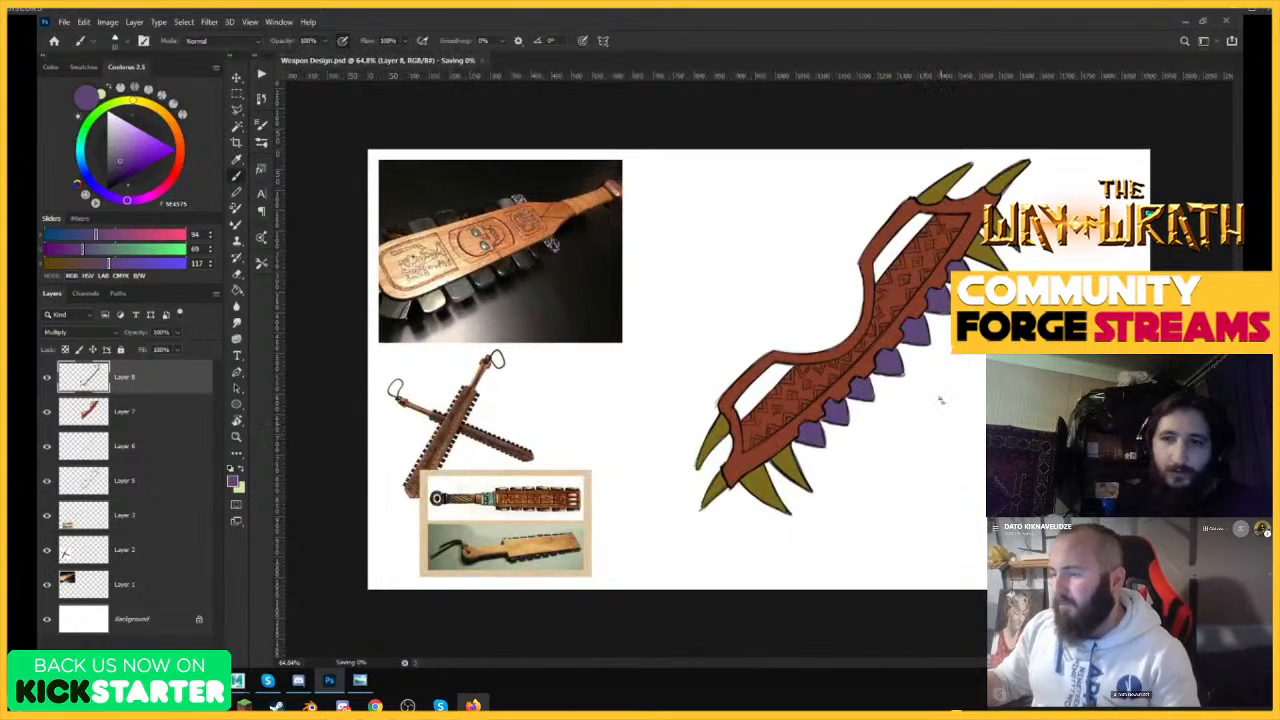
# Add a new layer above the paint layers, set its blend mode to Overlay and pick a pale yellow brush color.
pyautogui.scroll(3, 940, 400)
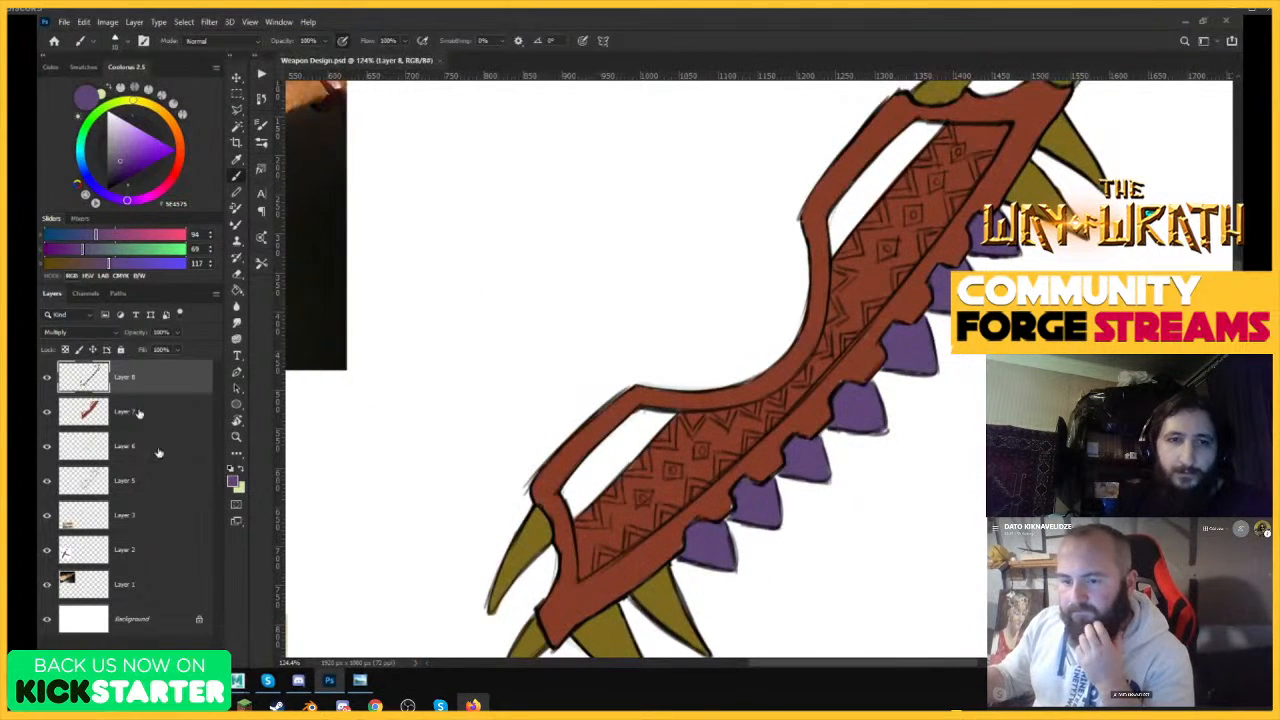
pyautogui.click(178, 653)
pyautogui.click(88, 333)
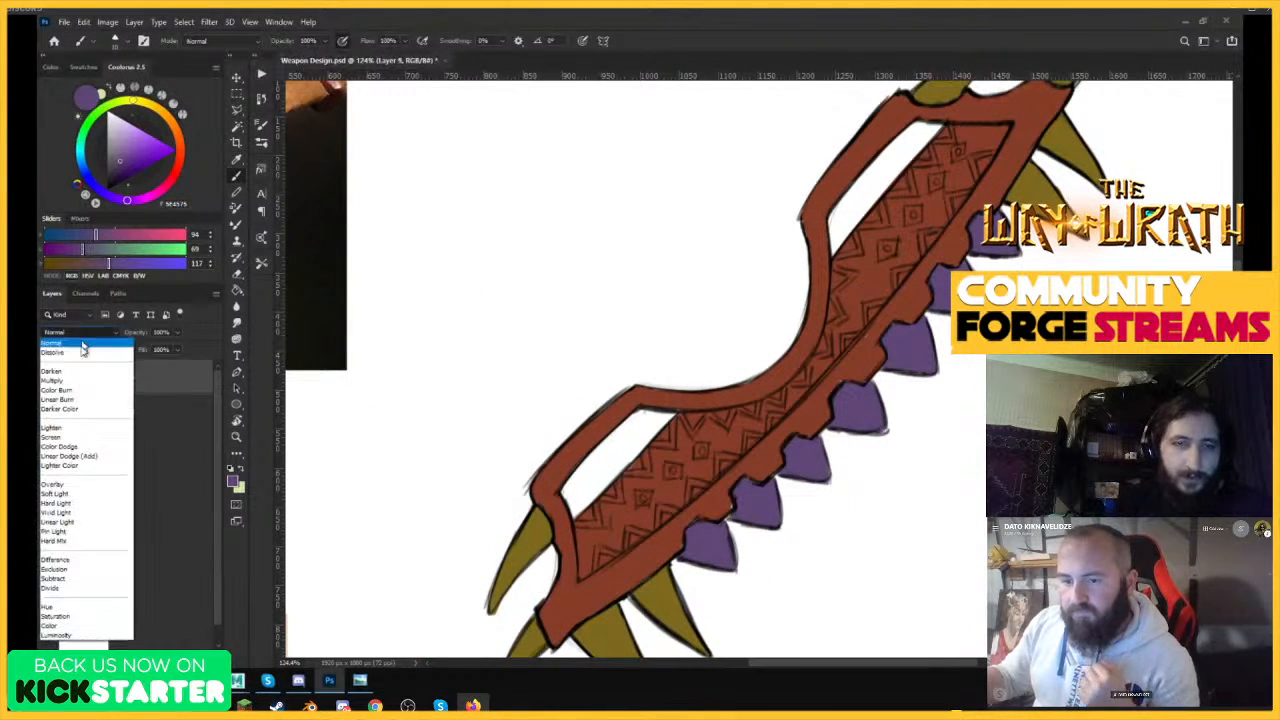
pyautogui.click(61, 484)
pyautogui.click(137, 101)
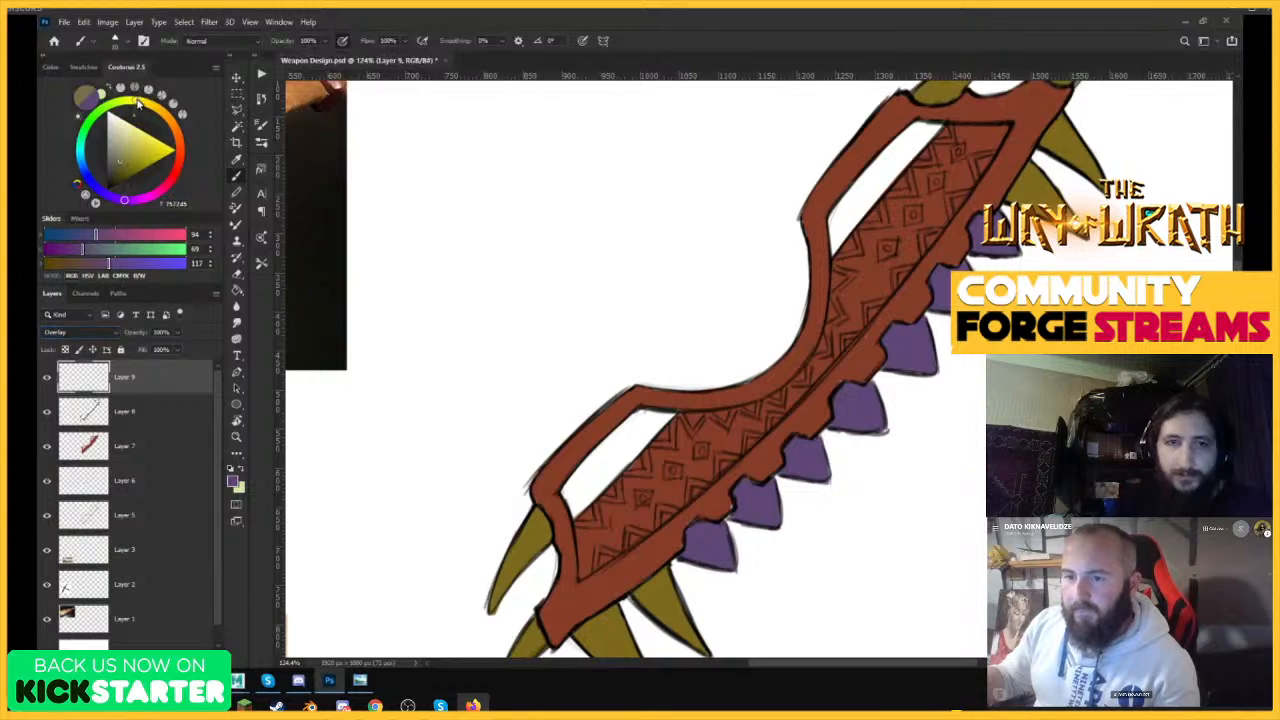
pyautogui.click(123, 119)
# Trace pale yellow highlights over the zigzag ornaments on the blade's lower section.
pyautogui.press('z')
pyautogui.moveTo(656, 320); pyautogui.dragTo(651, 334)
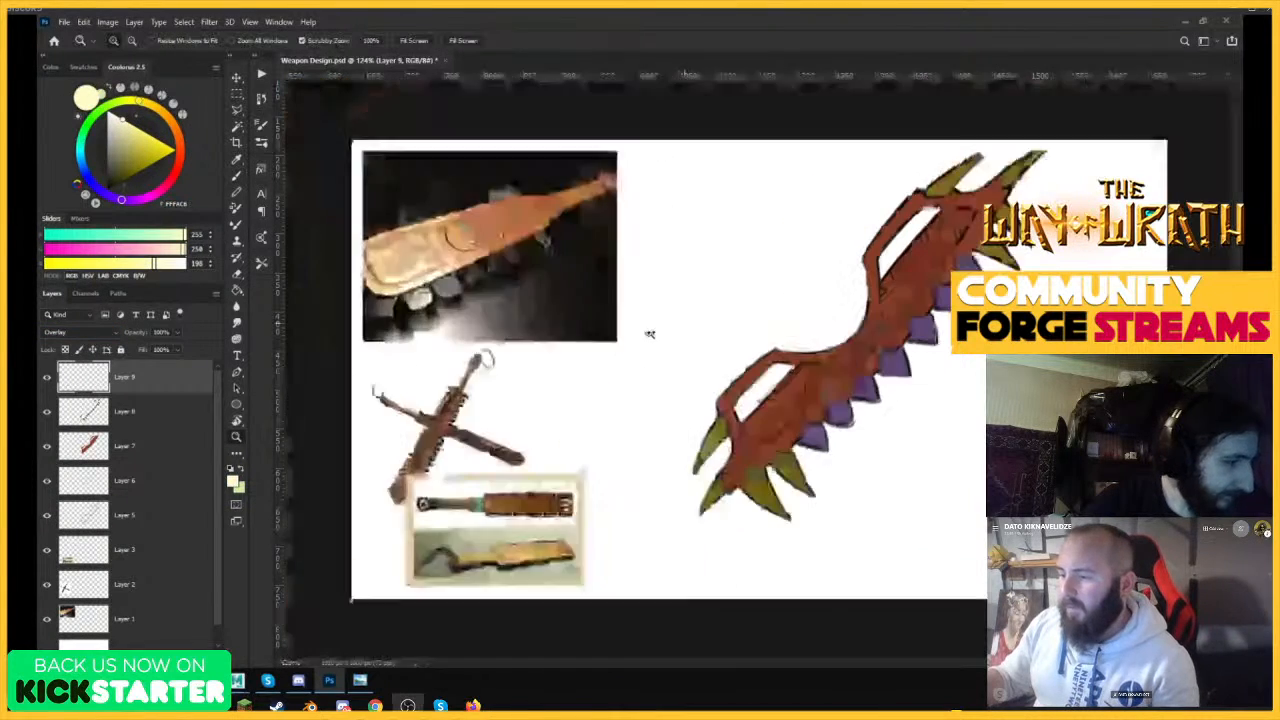
pyautogui.moveTo(705, 400)
pyautogui.mouseDown()
pyautogui.moveTo(874, 446)
pyautogui.moveTo(720, 400)
pyautogui.mouseUp()
pyautogui.press('b')
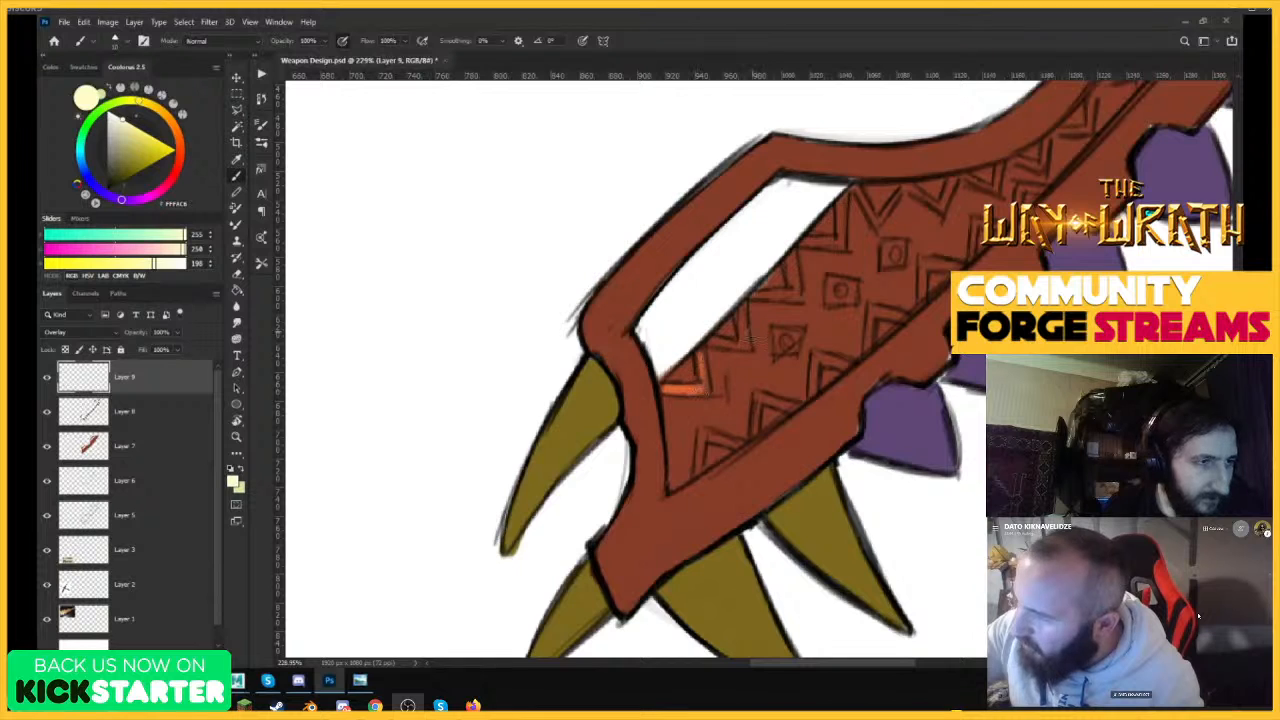
pyautogui.moveTo(779, 297)
pyautogui.mouseDown()
pyautogui.moveTo(791, 266)
pyautogui.moveTo(839, 240)
pyautogui.moveTo(841, 224)
pyautogui.moveTo(868, 241)
pyautogui.moveTo(858, 192)
pyautogui.moveTo(882, 213)
pyautogui.moveTo(912, 177)
pyautogui.mouseUp()
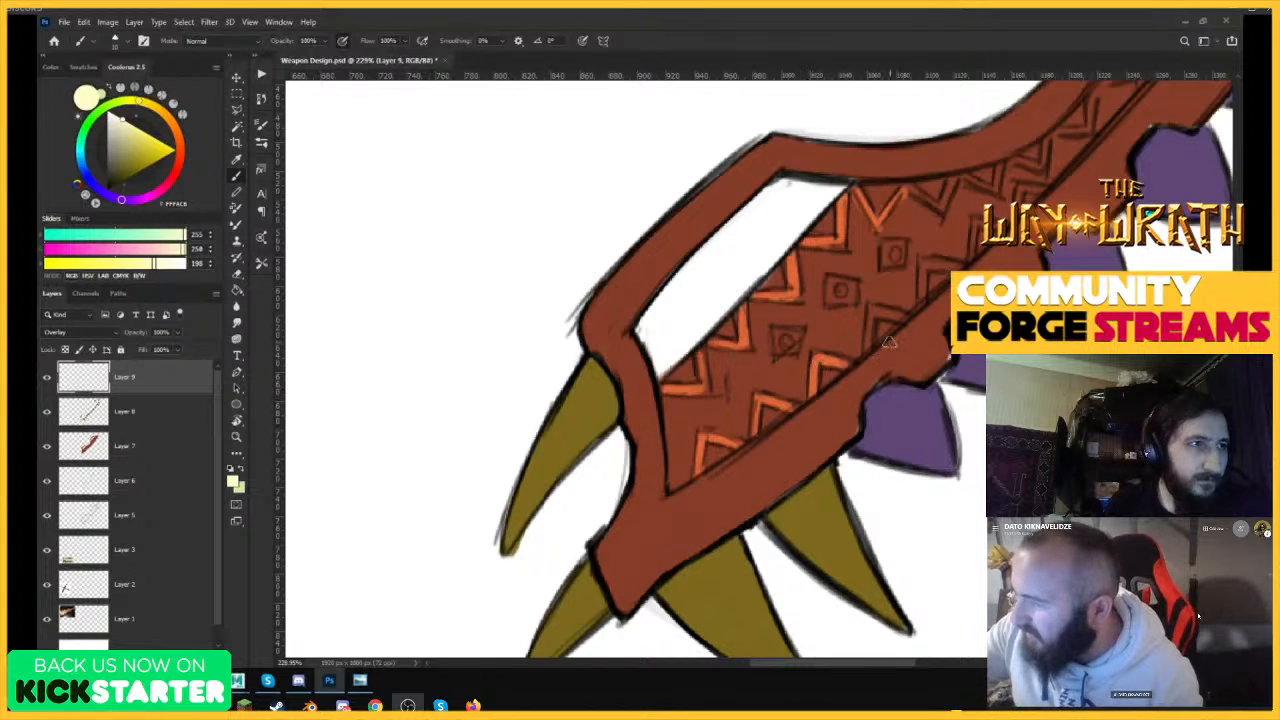
pyautogui.moveTo(872, 336); pyautogui.dragTo(874, 315)
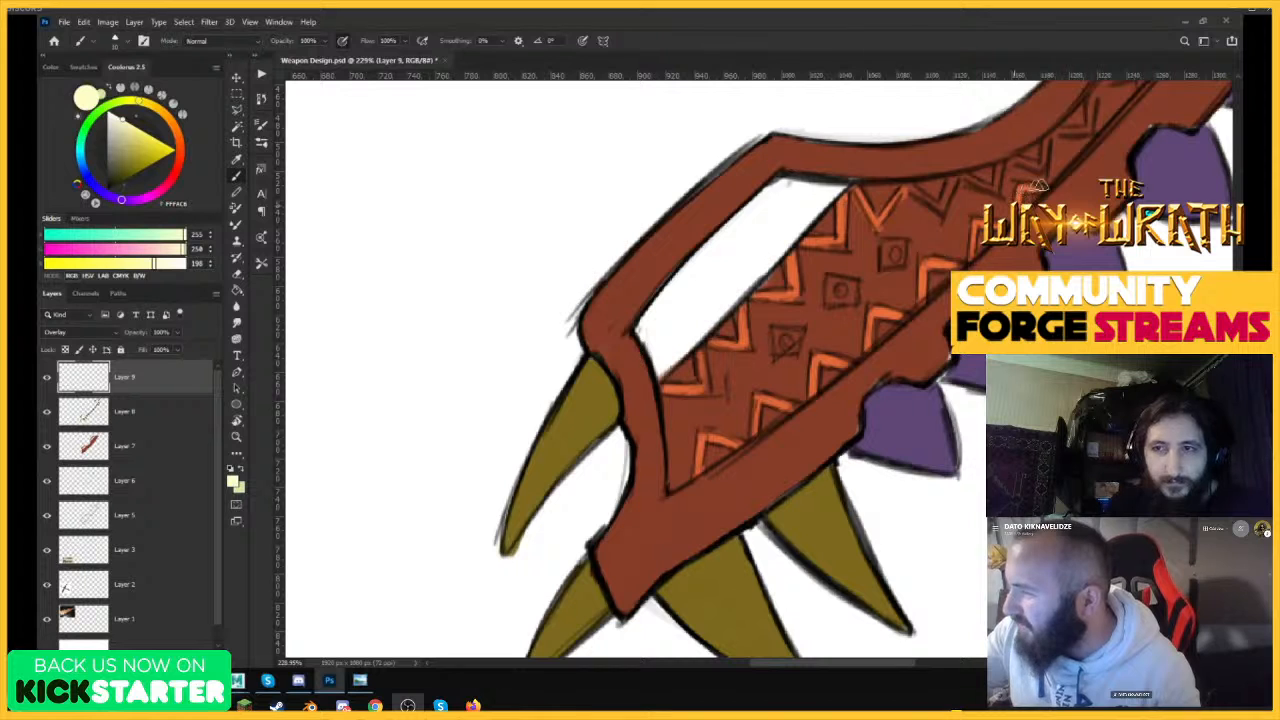
pyautogui.moveTo(942, 209)
pyautogui.mouseDown()
pyautogui.moveTo(956, 181)
pyautogui.moveTo(989, 188)
pyautogui.moveTo(1087, 103)
pyautogui.mouseUp()
# Highlight the zigzags through the blade's narrow middle and the lowest square ornament of the upper section.
pyautogui.moveTo(868, 338); pyautogui.dragTo(786, 374)
pyautogui.moveTo(876, 281); pyautogui.dragTo(950, 272)
pyautogui.moveTo(781, 413); pyautogui.dragTo(815, 402)
pyautogui.moveTo(821, 352)
pyautogui.mouseDown()
pyautogui.moveTo(820, 390)
pyautogui.moveTo(818, 353)
pyautogui.moveTo(845, 334)
pyautogui.moveTo(825, 294)
pyautogui.moveTo(828, 243)
pyautogui.mouseUp()
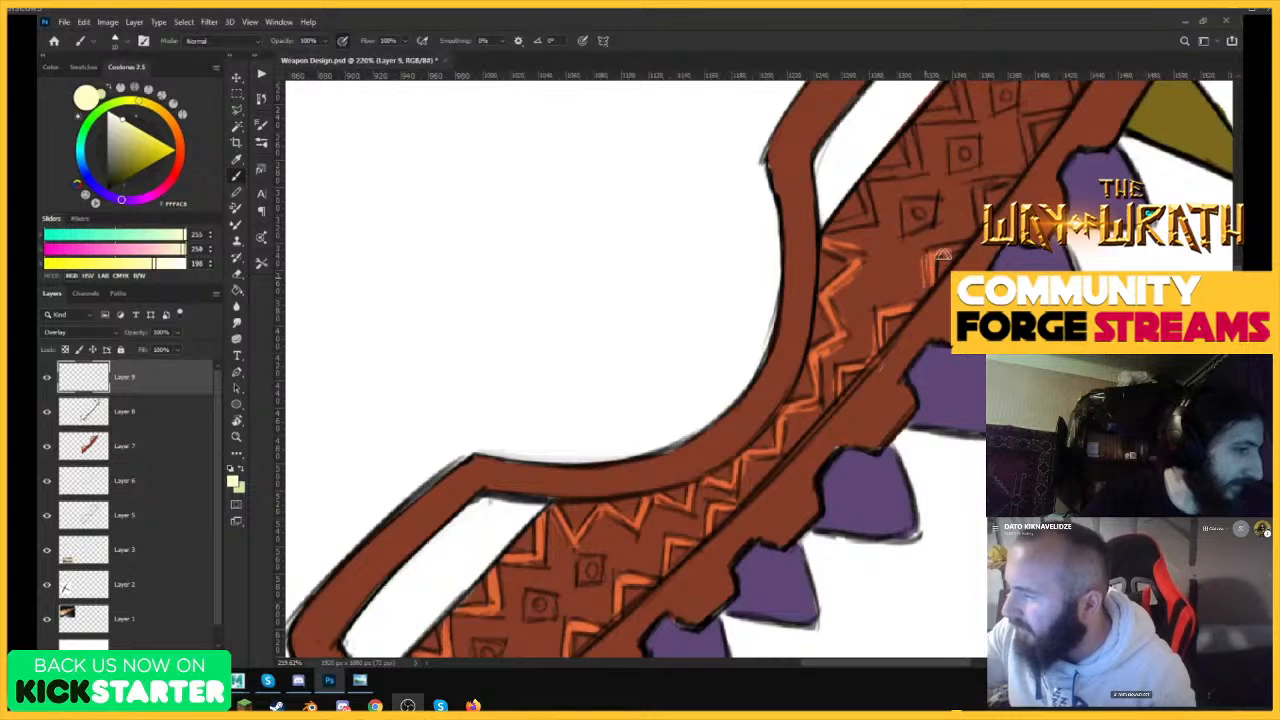
pyautogui.moveTo(843, 230)
pyautogui.mouseDown()
pyautogui.moveTo(868, 206)
pyautogui.moveTo(913, 222)
pyautogui.moveTo(908, 208)
pyautogui.moveTo(934, 204)
pyautogui.moveTo(888, 178)
pyautogui.moveTo(910, 143)
pyautogui.mouseUp()
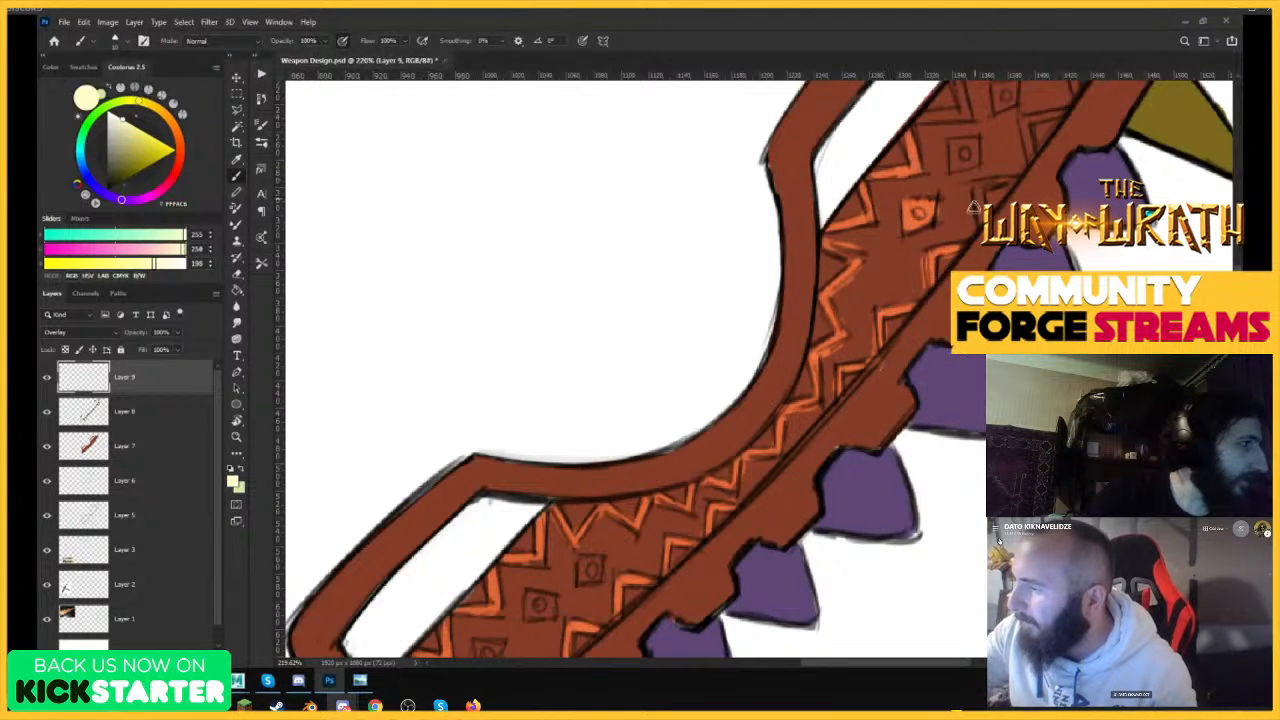
pyautogui.moveTo(973, 207)
pyautogui.mouseDown()
pyautogui.moveTo(1040, 150)
pyautogui.moveTo(1085, 150)
pyautogui.mouseUp()
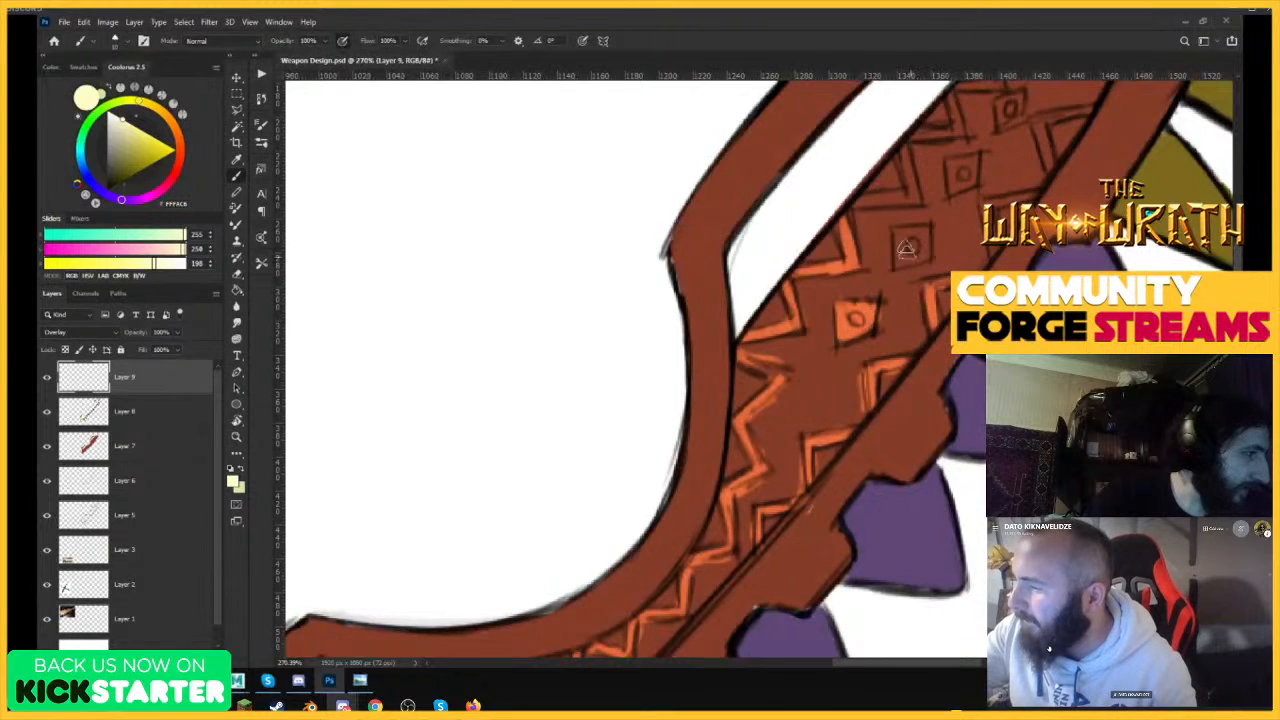
# Highlight the remaining zigzags and square ornaments up to the blade's upper end in pale yellow.
pyautogui.moveTo(905, 248)
pyautogui.mouseDown()
pyautogui.moveTo(915, 240)
pyautogui.moveTo(885, 203)
pyautogui.moveTo(922, 185)
pyautogui.moveTo(975, 165)
pyautogui.moveTo(1050, 190)
pyautogui.moveTo(1045, 125)
pyautogui.moveTo(1058, 116)
pyautogui.mouseUp()
pyautogui.moveTo(918, 136); pyautogui.dragTo(962, 131)
pyautogui.moveTo(981, 180); pyautogui.dragTo(890, 175)
pyautogui.moveTo(960, 143); pyautogui.dragTo(1028, 138)
pyautogui.moveTo(970, 200)
pyautogui.mouseDown()
pyautogui.moveTo(988, 186)
pyautogui.moveTo(970, 174)
pyautogui.mouseUp()
pyautogui.moveTo(966, 146); pyautogui.dragTo(977, 176)
# Highlight the three square ornaments on the blade's lower section in pale yellow.
pyautogui.moveTo(950, 243); pyautogui.dragTo(880, 272)
pyautogui.moveTo(801, 399); pyautogui.dragTo(880, 384)
pyautogui.moveTo(797, 336)
pyautogui.mouseDown()
pyautogui.moveTo(797, 358)
pyautogui.moveTo(814, 338)
pyautogui.mouseUp()
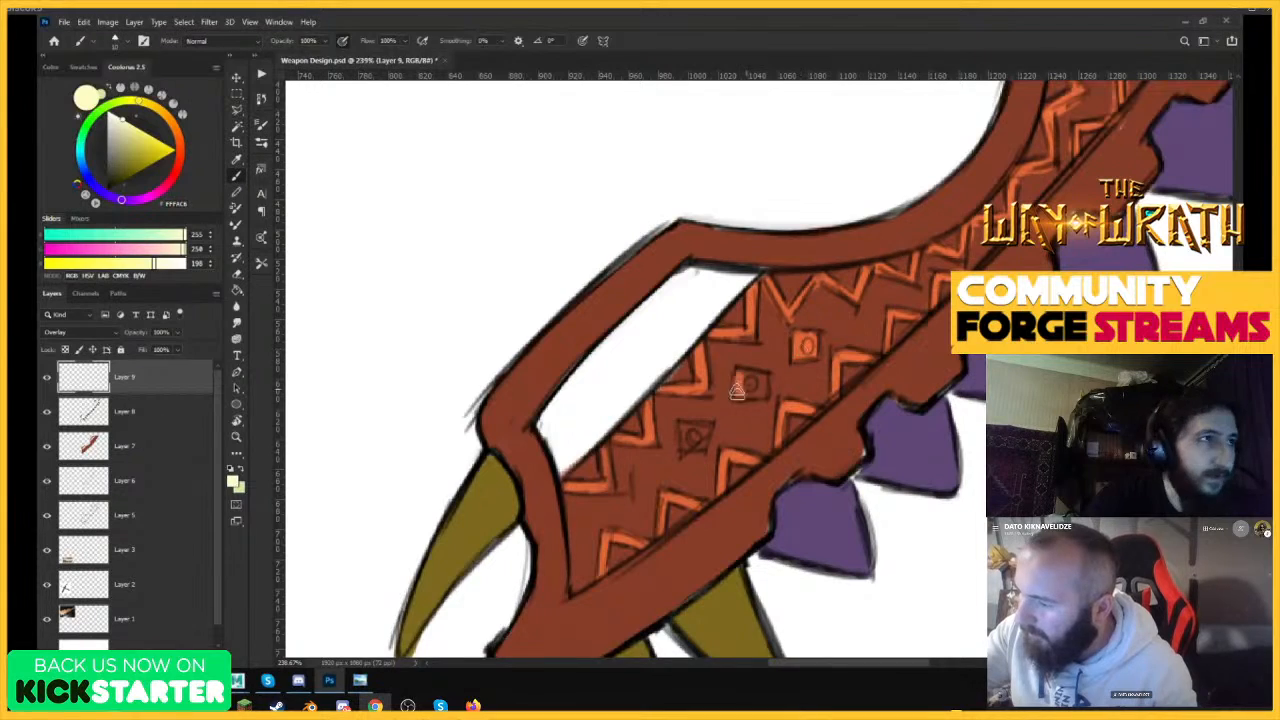
pyautogui.moveTo(740, 374); pyautogui.dragTo(758, 383)
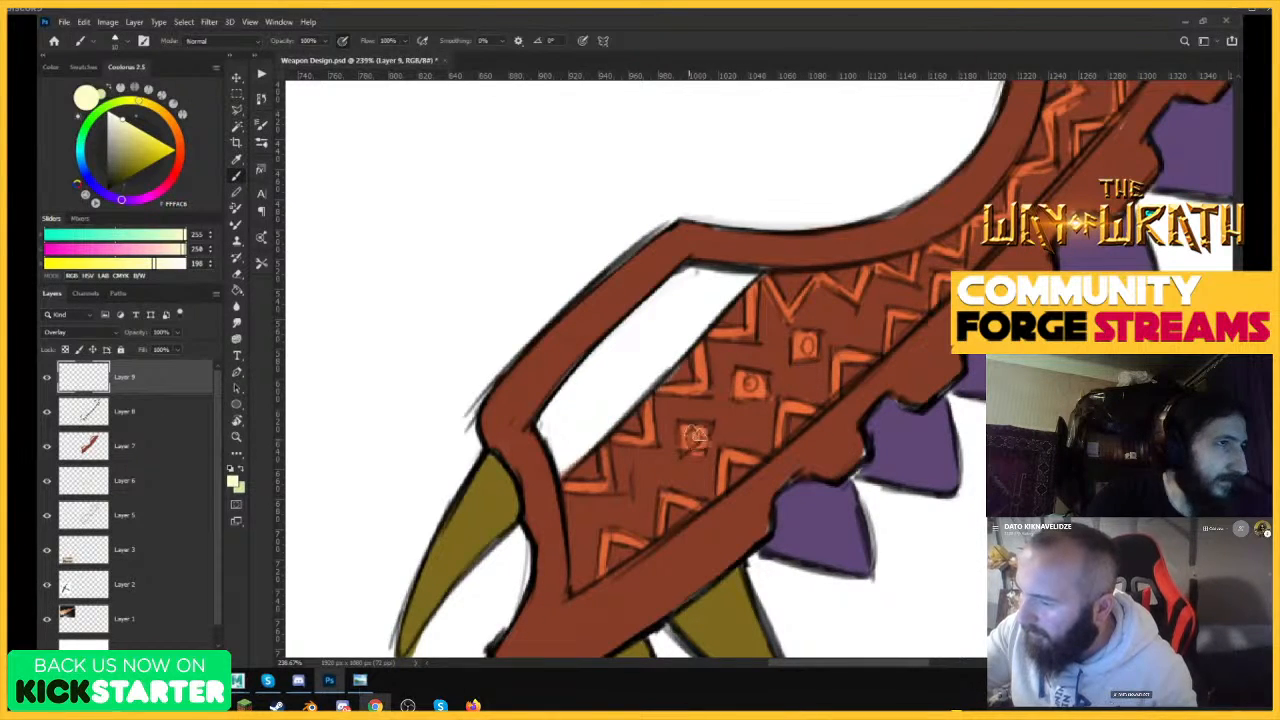
# Paint broad pale yellow highlights along the lower handle frame and the bar above the purple teeth.
pyautogui.scroll(-3, 852, 360)
pyautogui.scroll(-3, 672, 373)
pyautogui.scroll(2, 694, 266)
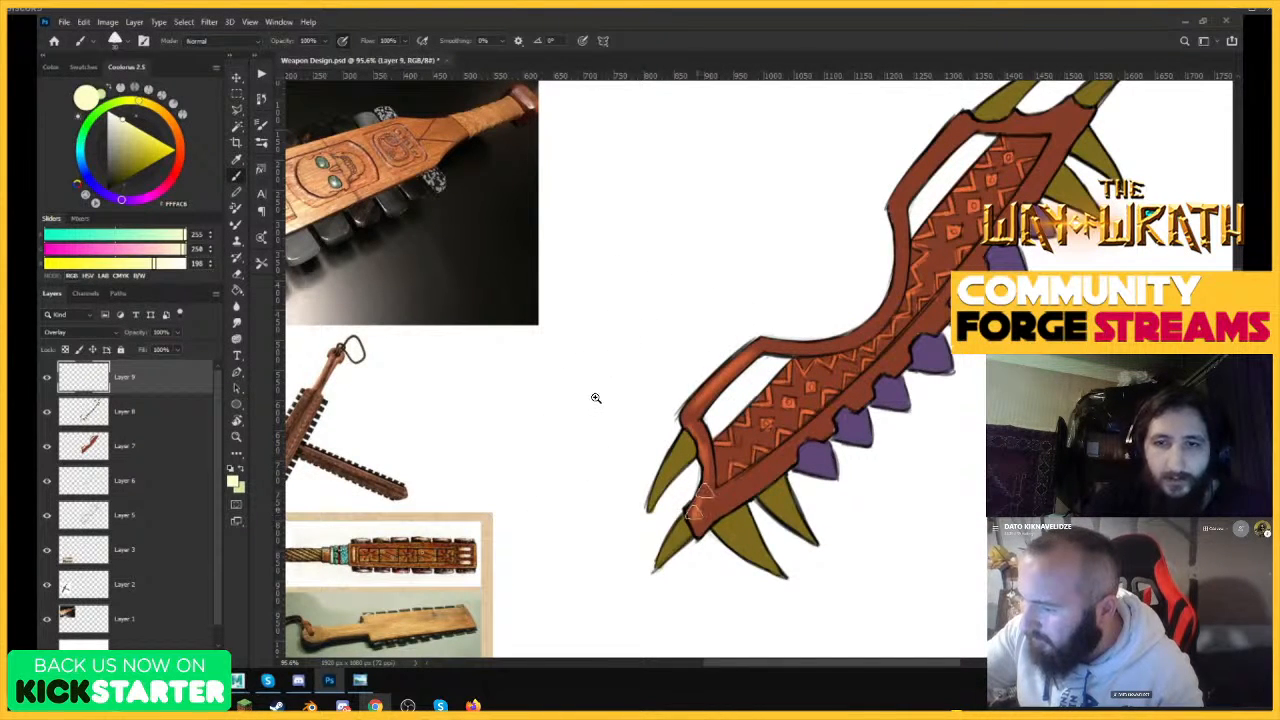
pyautogui.moveTo(733, 489); pyautogui.dragTo(879, 392)
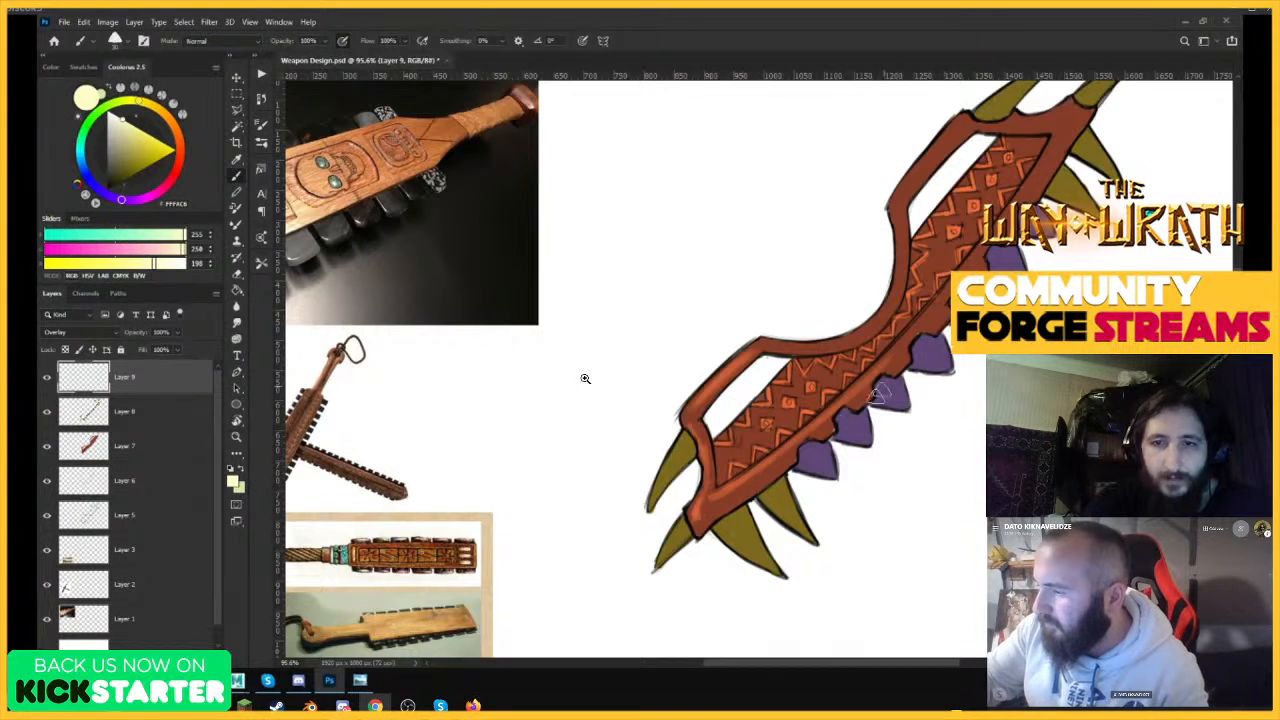
pyautogui.moveTo(978, 236)
pyautogui.mouseDown()
pyautogui.moveTo(936, 233)
pyautogui.moveTo(995, 234)
pyautogui.mouseUp()
# Extend the pale yellow highlights over the upper handle frame, the top crossbar and the curved middle of the frame.
pyautogui.moveTo(773, 314); pyautogui.dragTo(781, 385)
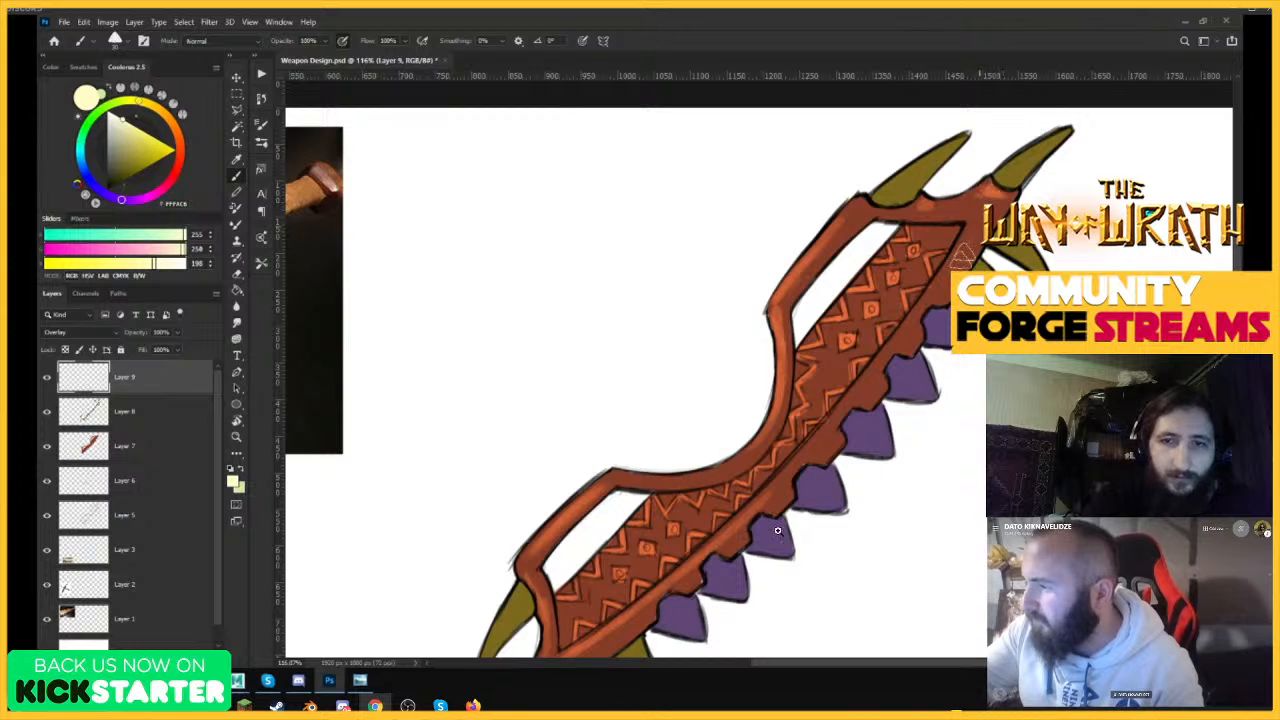
pyautogui.press('z')
pyautogui.moveTo(886, 273)
pyautogui.mouseDown()
pyautogui.moveTo(864, 278)
pyautogui.moveTo(743, 412)
pyautogui.moveTo(880, 396)
pyautogui.mouseUp()
pyautogui.press('b')
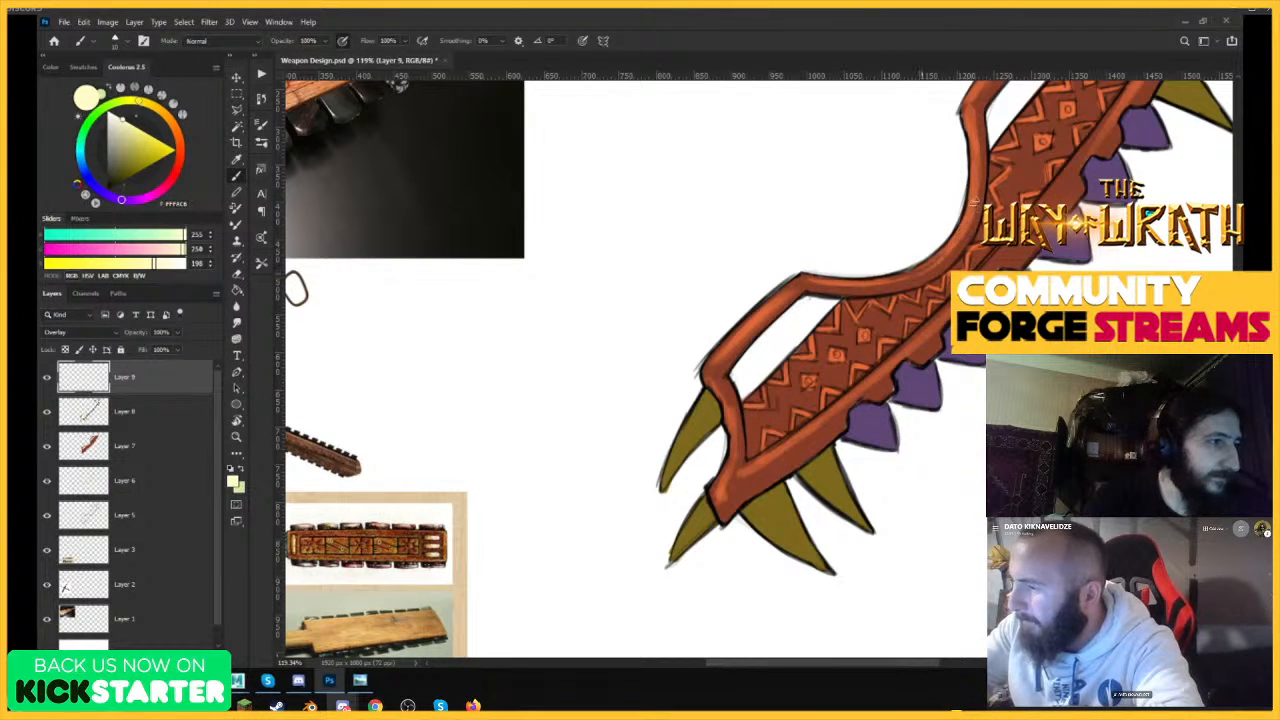
pyautogui.hotkey('ctrl', 'space')
pyautogui.moveTo(1018, 288); pyautogui.dragTo(900, 293)
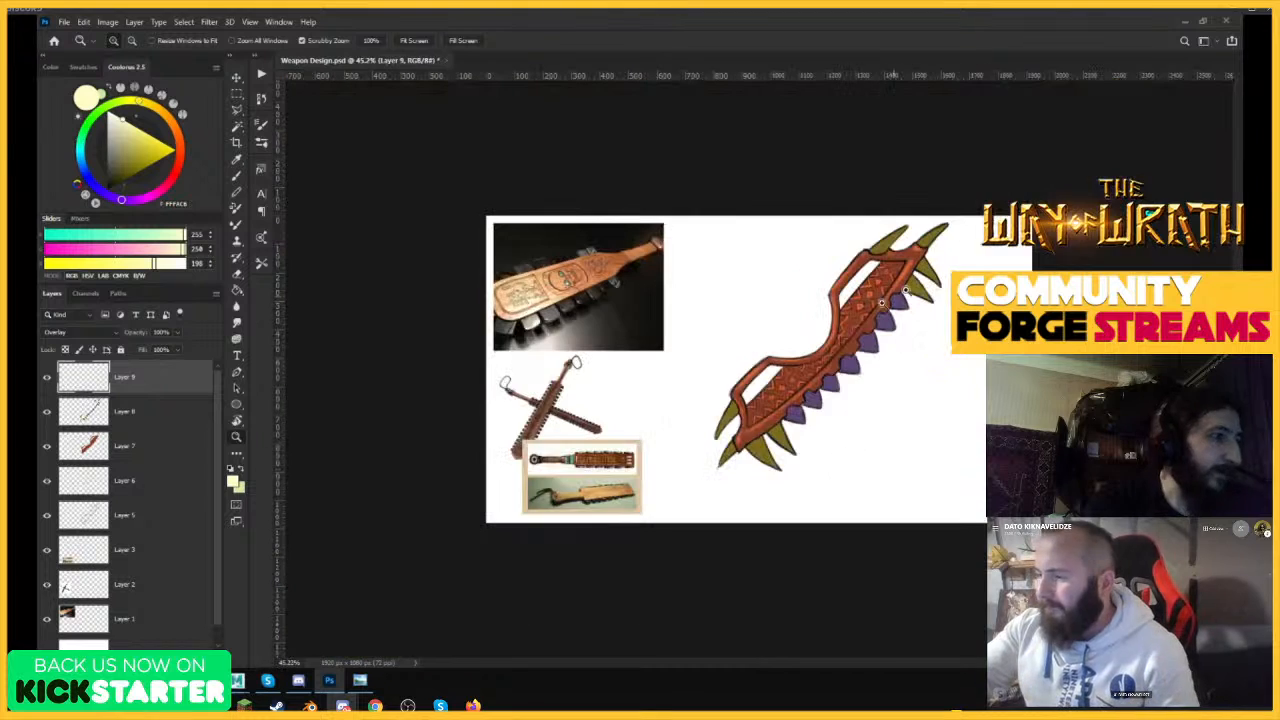
pyautogui.moveTo(870, 337); pyautogui.dragTo(940, 338)
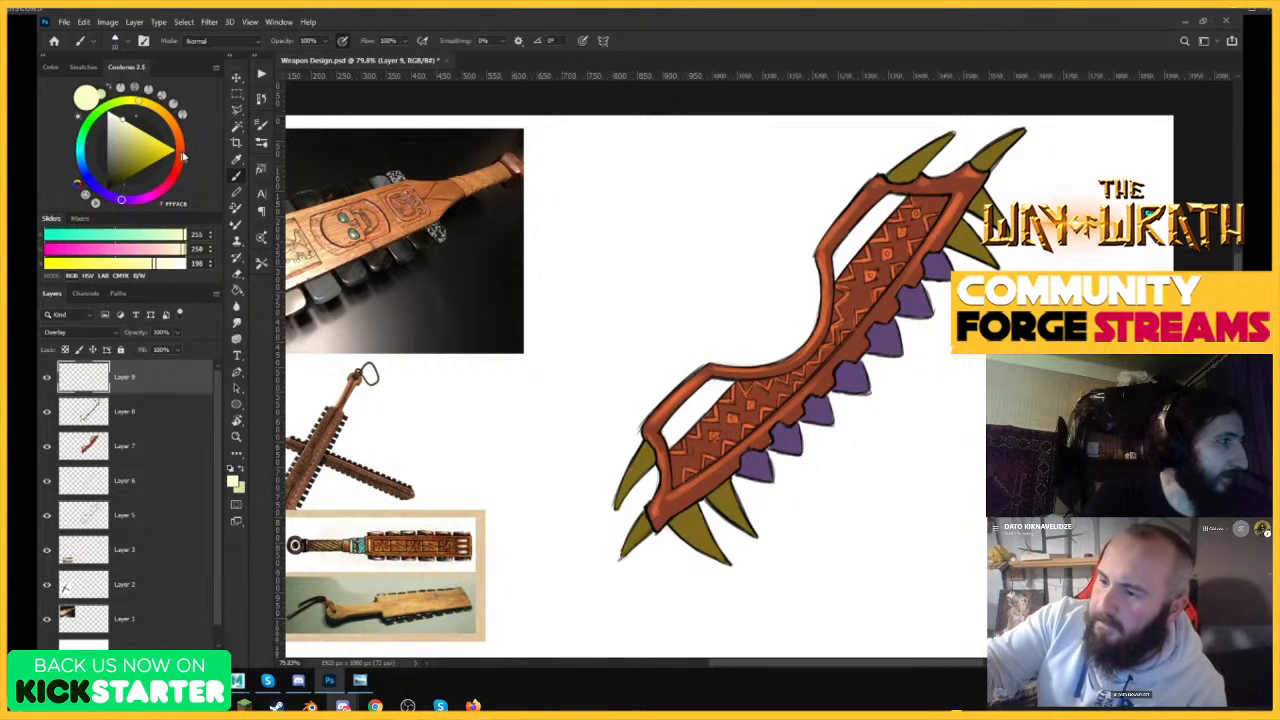
# Pick a dark brown brush color and shade the inner edge of the upper handle frame.
pyautogui.moveTo(183, 155); pyautogui.dragTo(178, 136)
pyautogui.click(123, 180)
pyautogui.click(119, 185)
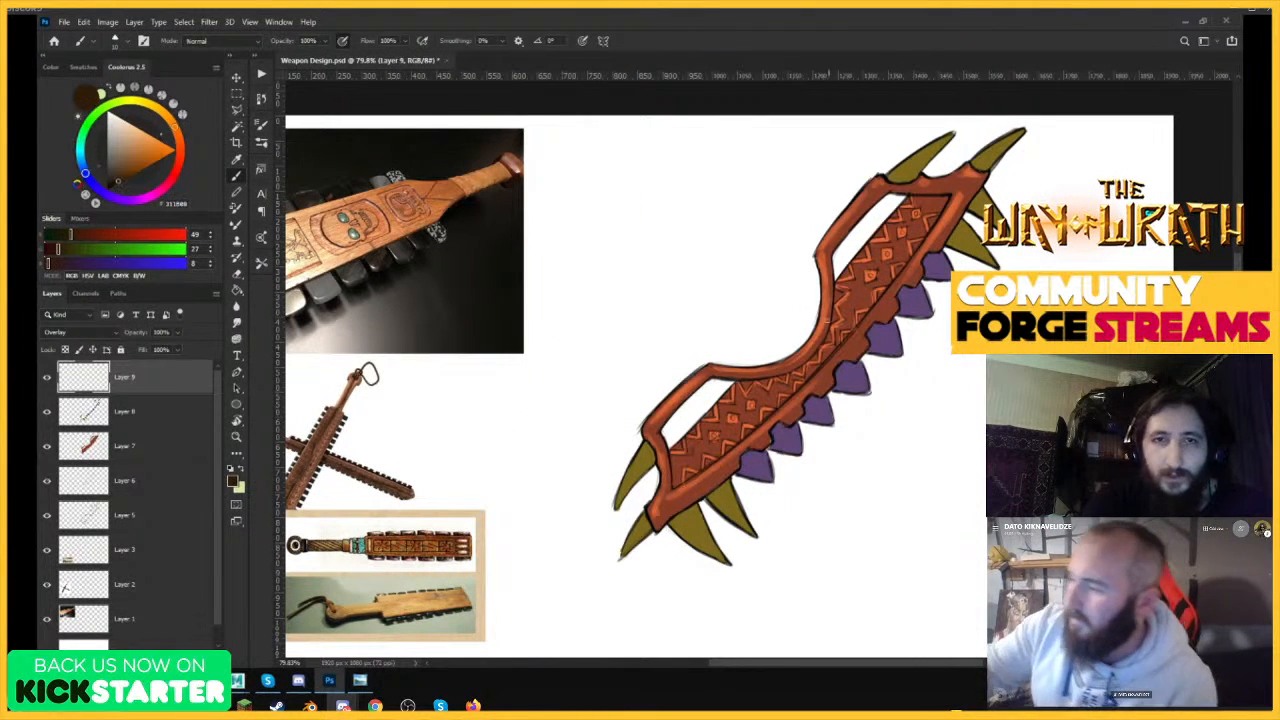
pyautogui.moveTo(836, 268); pyautogui.dragTo(885, 270)
pyautogui.moveTo(805, 215)
pyautogui.mouseDown()
pyautogui.moveTo(909, 105)
pyautogui.moveTo(821, 298)
pyautogui.moveTo(808, 362)
pyautogui.mouseUp()
pyautogui.moveTo(815, 250)
pyautogui.mouseDown()
pyautogui.moveTo(801, 373)
pyautogui.moveTo(762, 404)
pyautogui.mouseUp()
pyautogui.moveTo(889, 232); pyautogui.dragTo(930, 233)
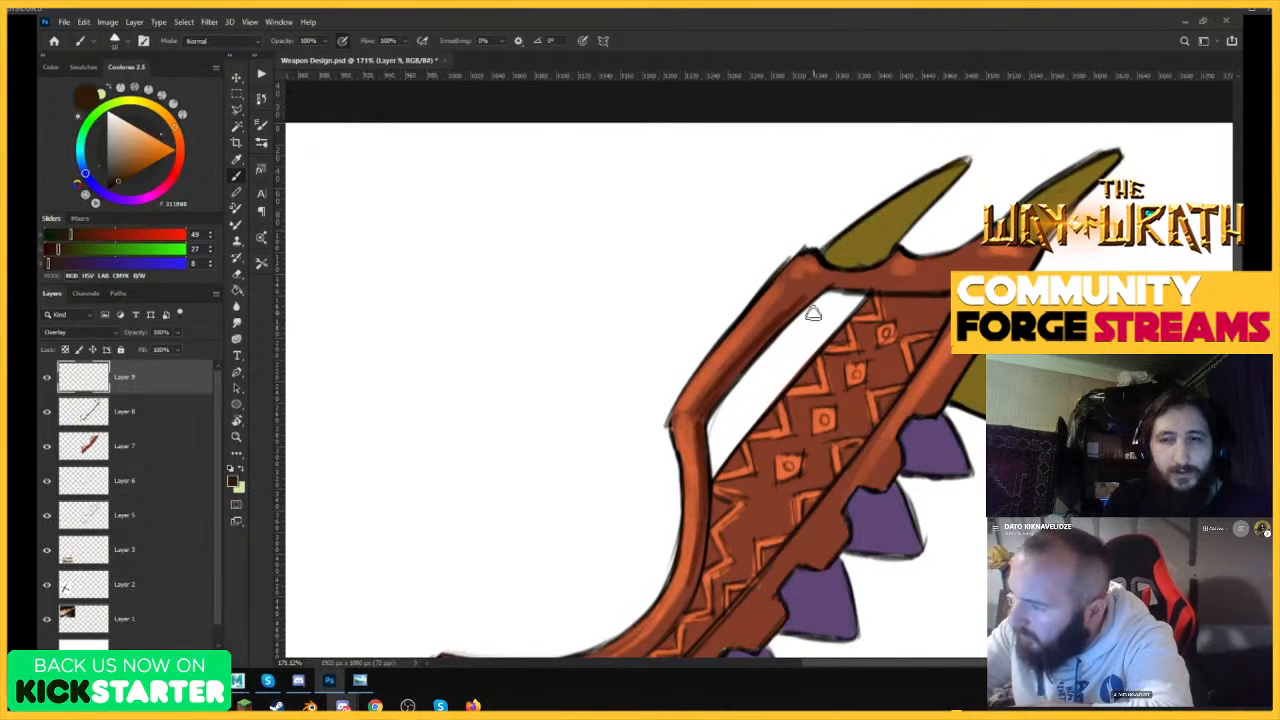
pyautogui.moveTo(818, 288)
pyautogui.mouseDown()
pyautogui.moveTo(784, 315)
pyautogui.moveTo(824, 285)
pyautogui.moveTo(948, 293)
pyautogui.mouseUp()
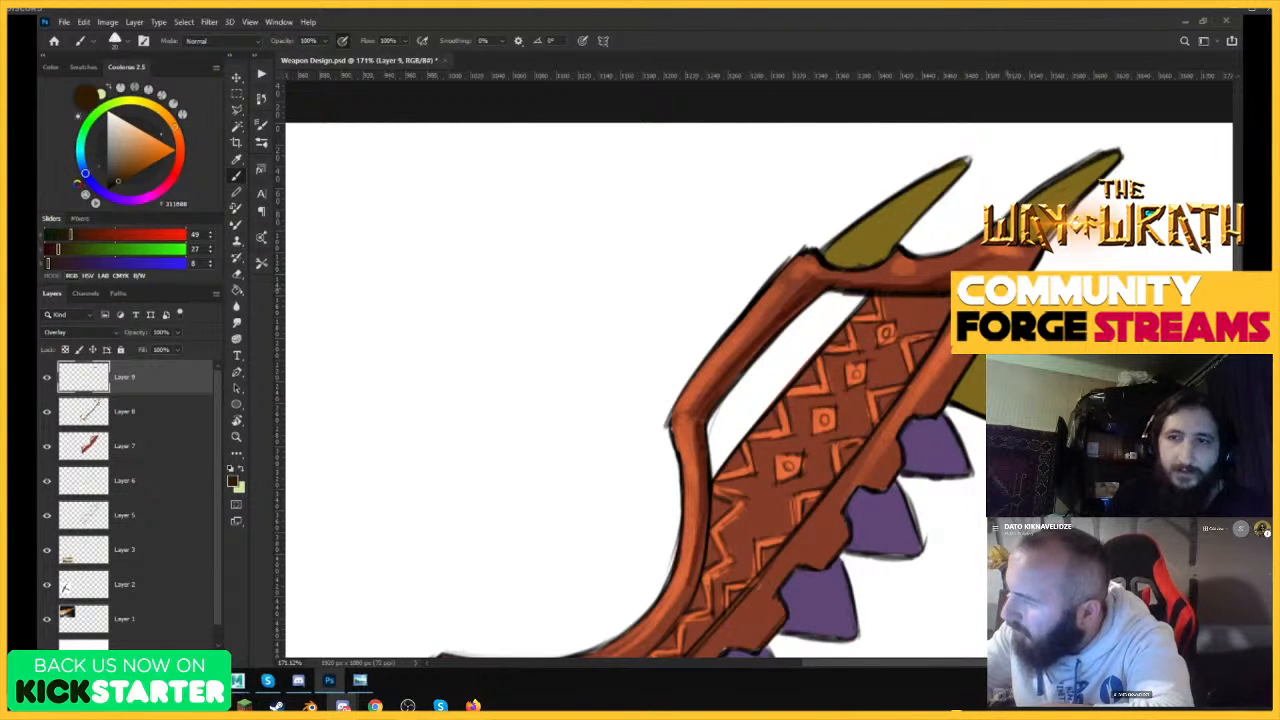
# Shade the top crossbar and the upper tooth sockets along the serrated edge with dark brown.
pyautogui.moveTo(826, 377); pyautogui.dragTo(825, 403)
pyautogui.moveTo(740, 455)
pyautogui.mouseDown()
pyautogui.moveTo(714, 530)
pyautogui.moveTo(703, 440)
pyautogui.moveTo(806, 366)
pyautogui.moveTo(820, 429)
pyautogui.moveTo(939, 287)
pyautogui.moveTo(812, 455)
pyautogui.mouseUp()
pyautogui.hotkey('ctrl', 'z')
pyautogui.moveTo(965, 226)
pyautogui.mouseDown()
pyautogui.moveTo(1040, 198)
pyautogui.moveTo(1022, 190)
pyautogui.mouseUp()
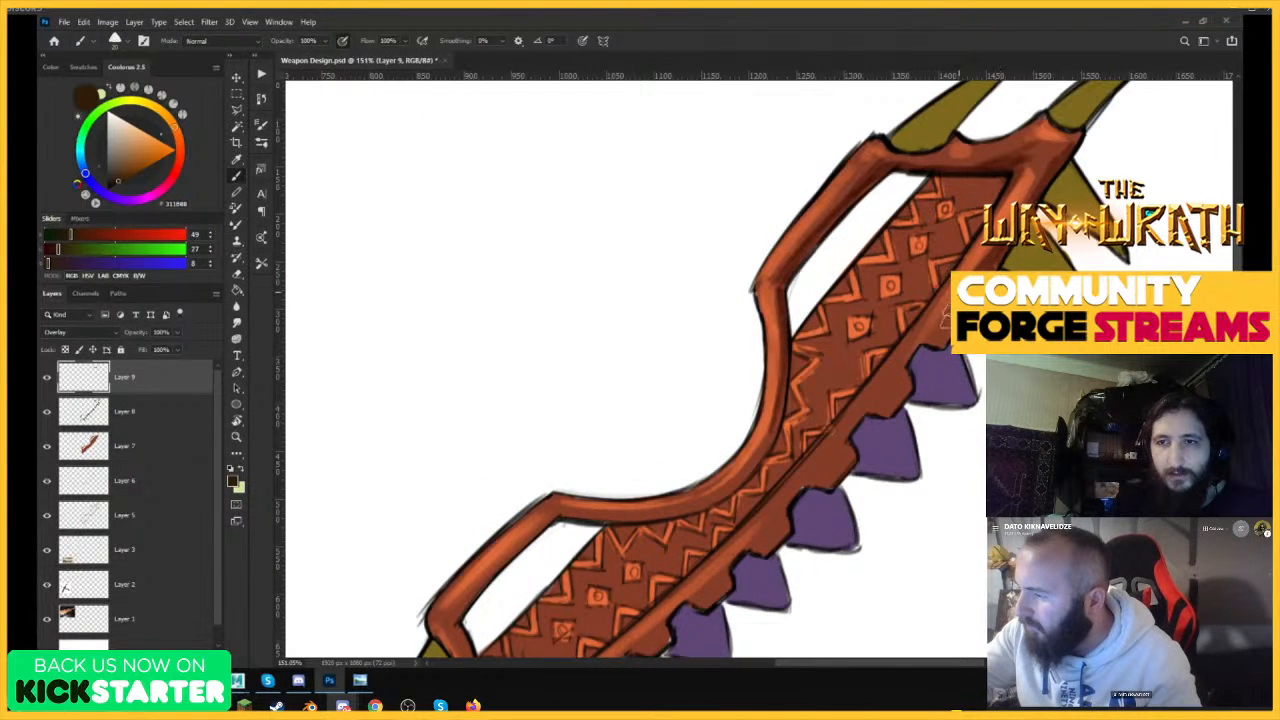
pyautogui.moveTo(903, 383)
pyautogui.mouseDown()
pyautogui.moveTo(880, 408)
pyautogui.moveTo(899, 360)
pyautogui.mouseUp()
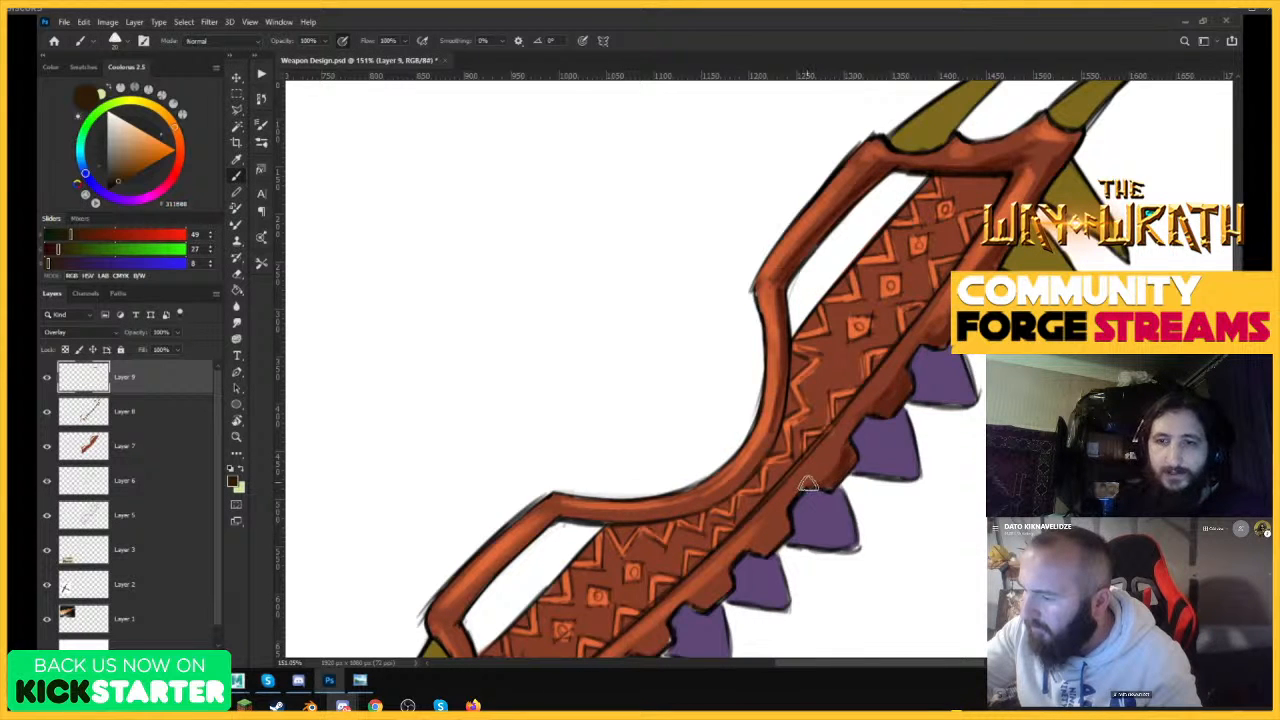
# Shade the underside of the bar at the weapon's lower end and its first tooth sockets with dark brown.
pyautogui.press('z')
pyautogui.moveTo(985, 400); pyautogui.dragTo(895, 410)
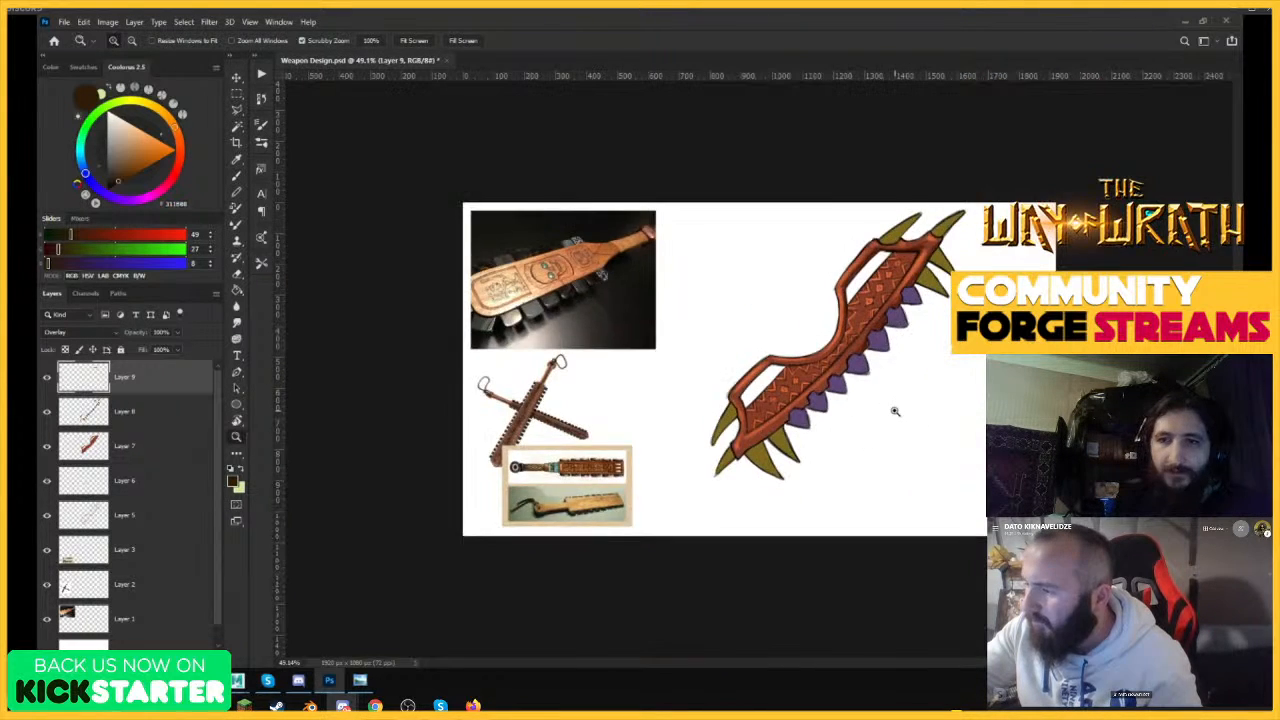
pyautogui.moveTo(804, 409); pyautogui.dragTo(866, 368)
pyautogui.moveTo(689, 445); pyautogui.dragTo(763, 418)
pyautogui.press('b')
pyautogui.moveTo(638, 535); pyautogui.dragTo(832, 384)
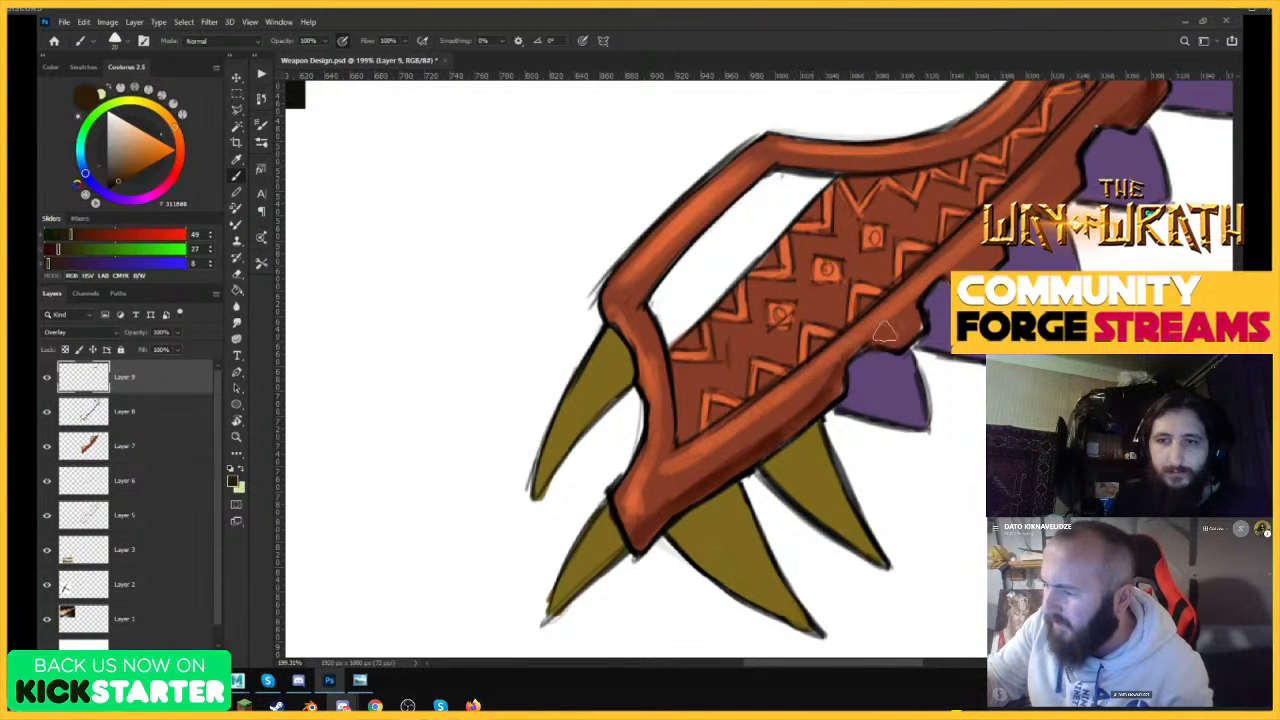
pyautogui.moveTo(907, 336); pyautogui.dragTo(892, 341)
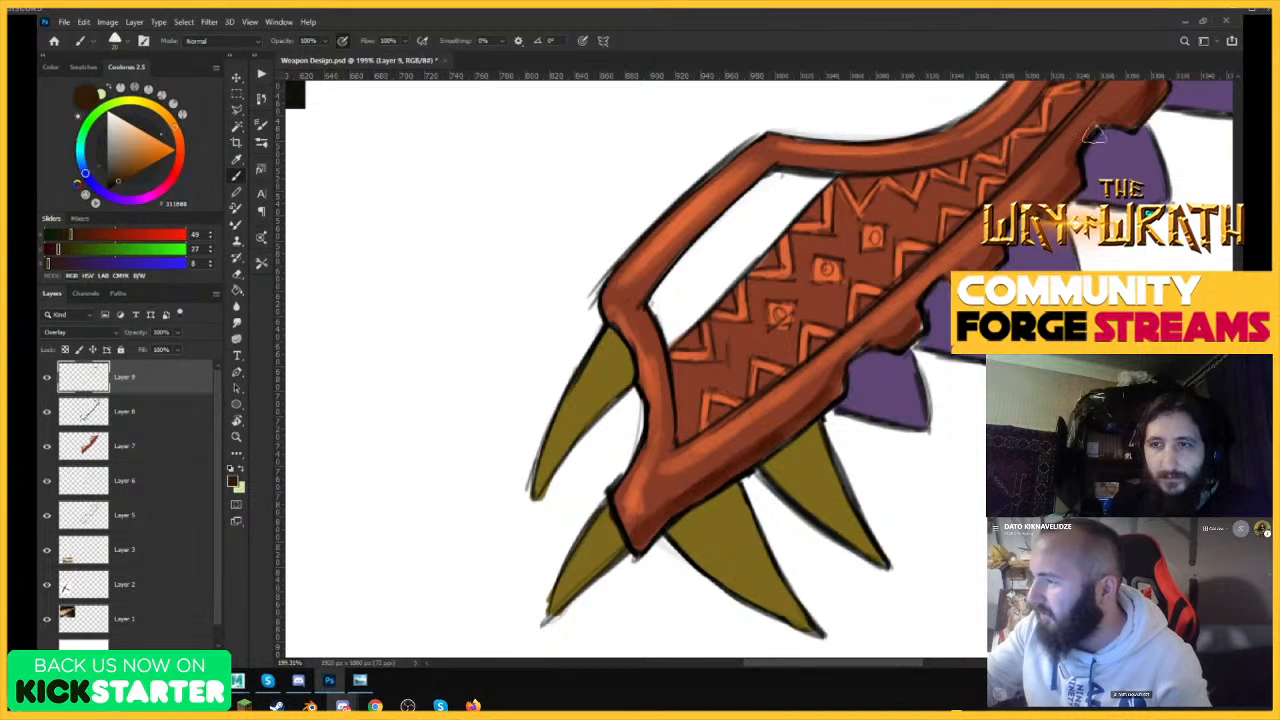
# Continue the dark brown shading along the lower handle frame and the rest of the serrated edge.
pyautogui.press('z')
pyautogui.moveTo(975, 310)
pyautogui.mouseDown()
pyautogui.moveTo(906, 309)
pyautogui.moveTo(975, 309)
pyautogui.mouseUp()
pyautogui.press('b')
pyautogui.moveTo(735, 325)
pyautogui.mouseDown()
pyautogui.moveTo(757, 433)
pyautogui.moveTo(728, 300)
pyautogui.moveTo(868, 165)
pyautogui.moveTo(982, 166)
pyautogui.moveTo(1090, 145)
pyautogui.moveTo(1138, 110)
pyautogui.mouseUp()
pyautogui.press('z')
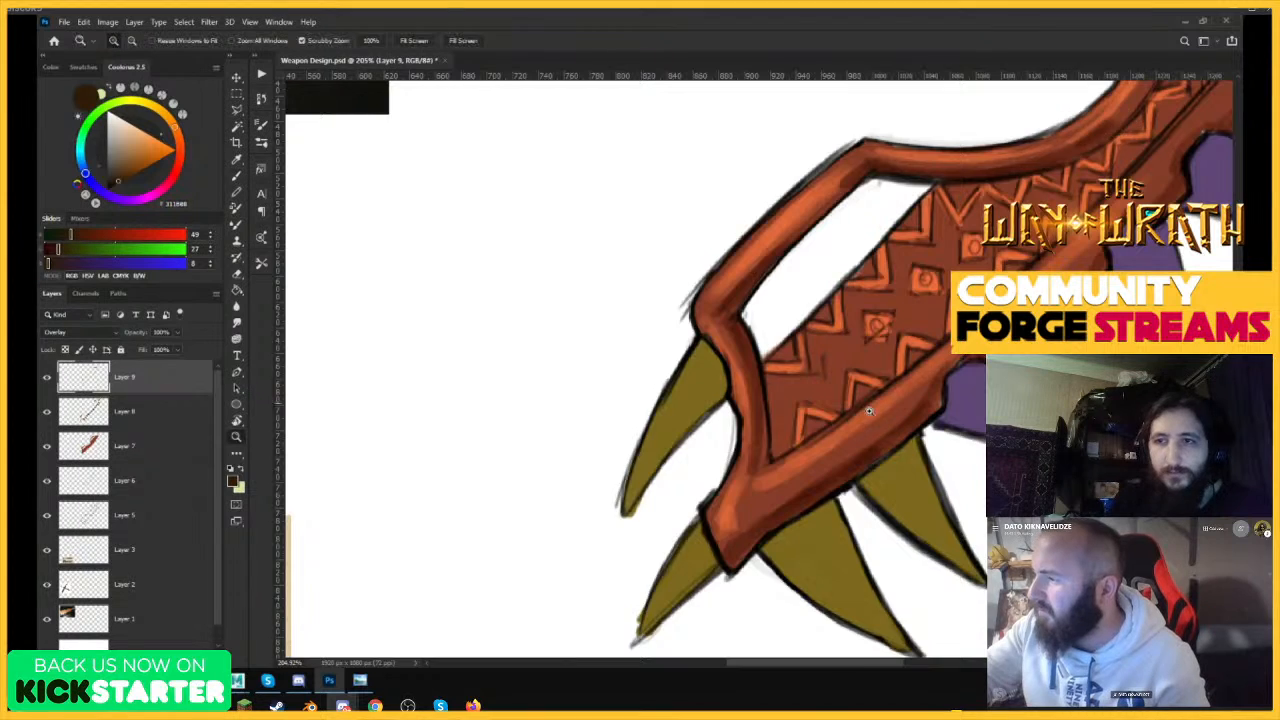
pyautogui.moveTo(869, 411)
pyautogui.mouseDown()
pyautogui.moveTo(800, 411)
pyautogui.moveTo(850, 411)
pyautogui.mouseUp()
pyautogui.press('b')
pyautogui.press('z')
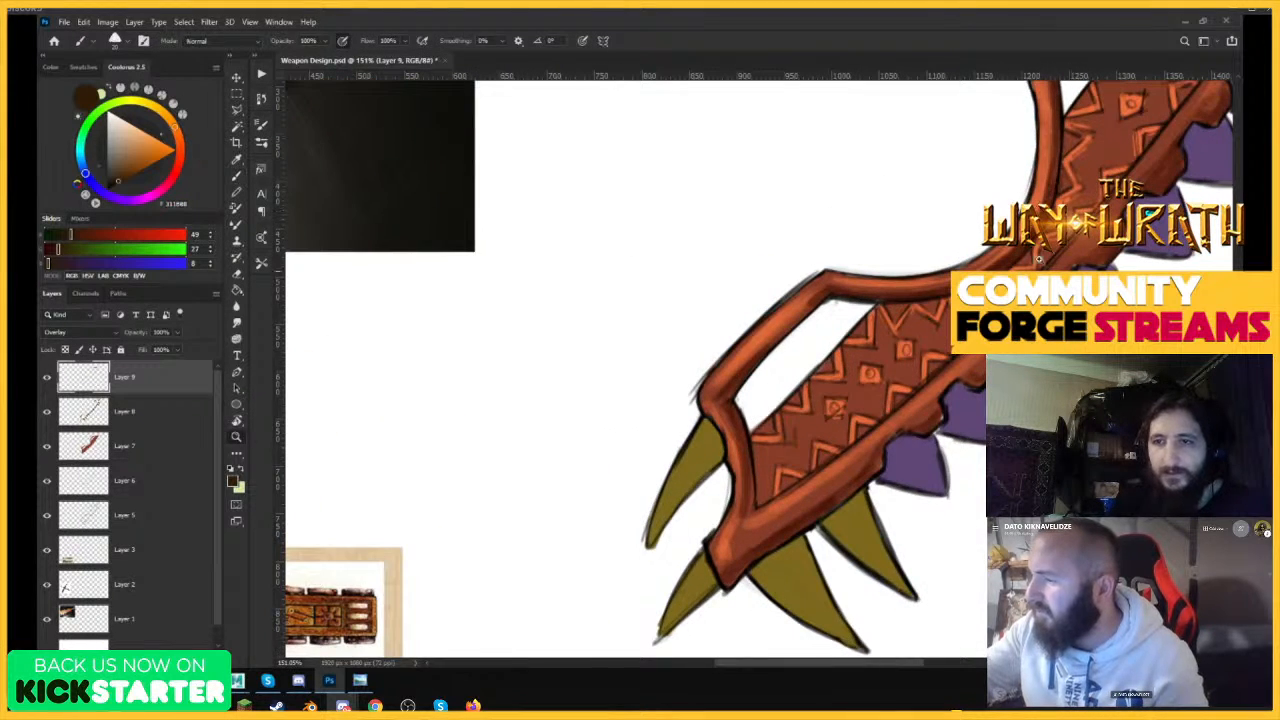
pyautogui.moveTo(1030, 220); pyautogui.dragTo(900, 290)
pyautogui.press('b')
# Shade the gaps in the carved pattern on the upper half of the weapon's body with dark brown.
pyautogui.press('z')
pyautogui.moveTo(846, 334); pyautogui.dragTo(963, 241)
pyautogui.press('b')
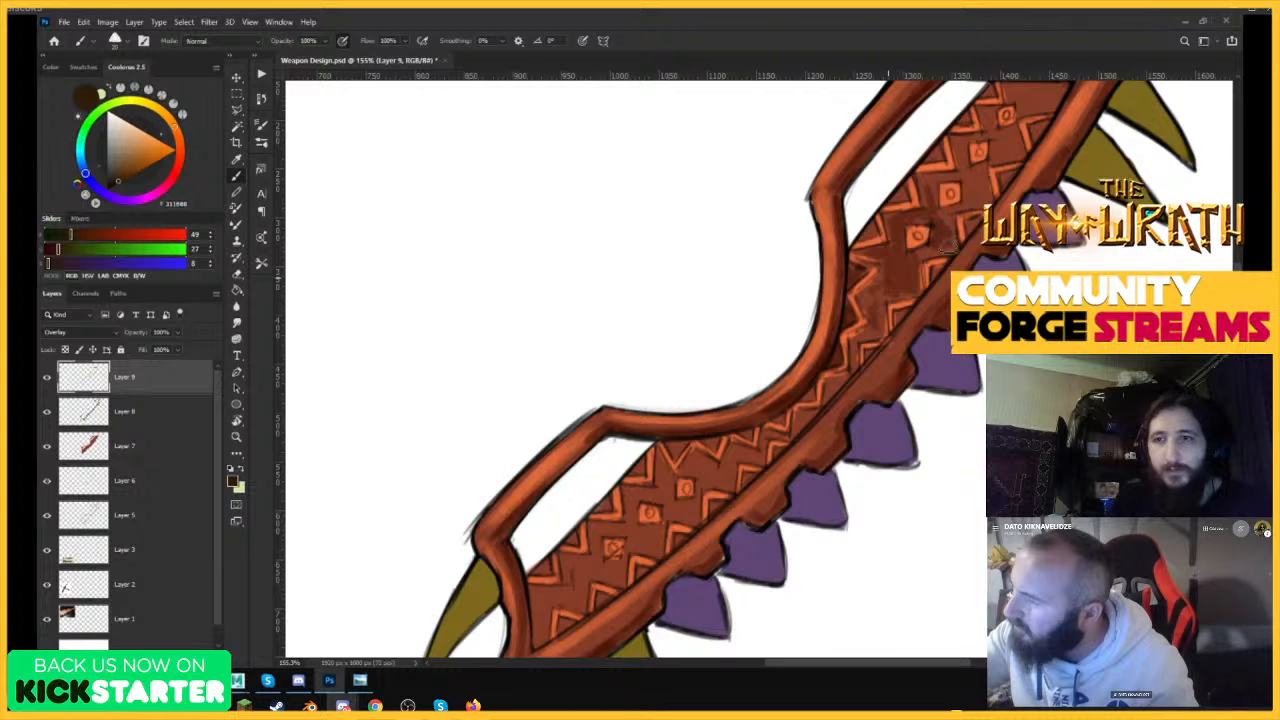
pyautogui.moveTo(962, 186); pyautogui.dragTo(988, 196)
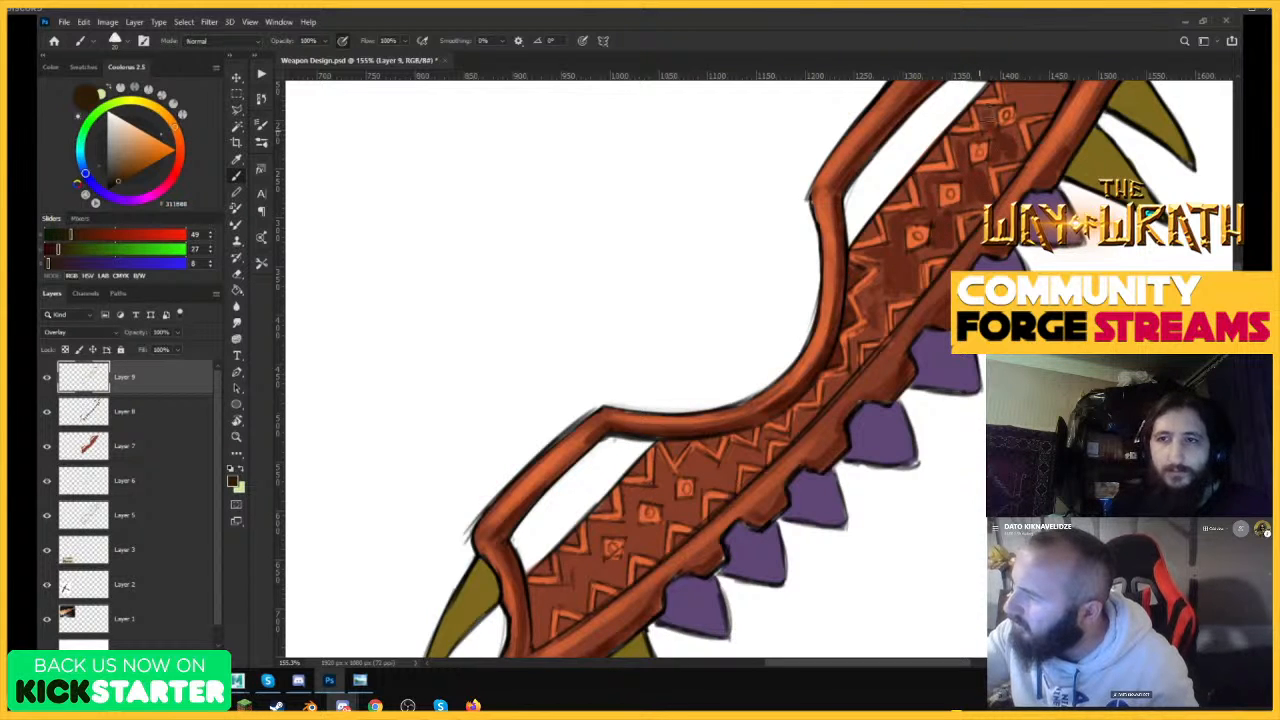
pyautogui.hotkey('ctrl', 'space')
pyautogui.moveTo(1018, 136)
pyautogui.mouseDown()
pyautogui.moveTo(920, 142)
pyautogui.moveTo(1110, 152)
pyautogui.mouseUp()
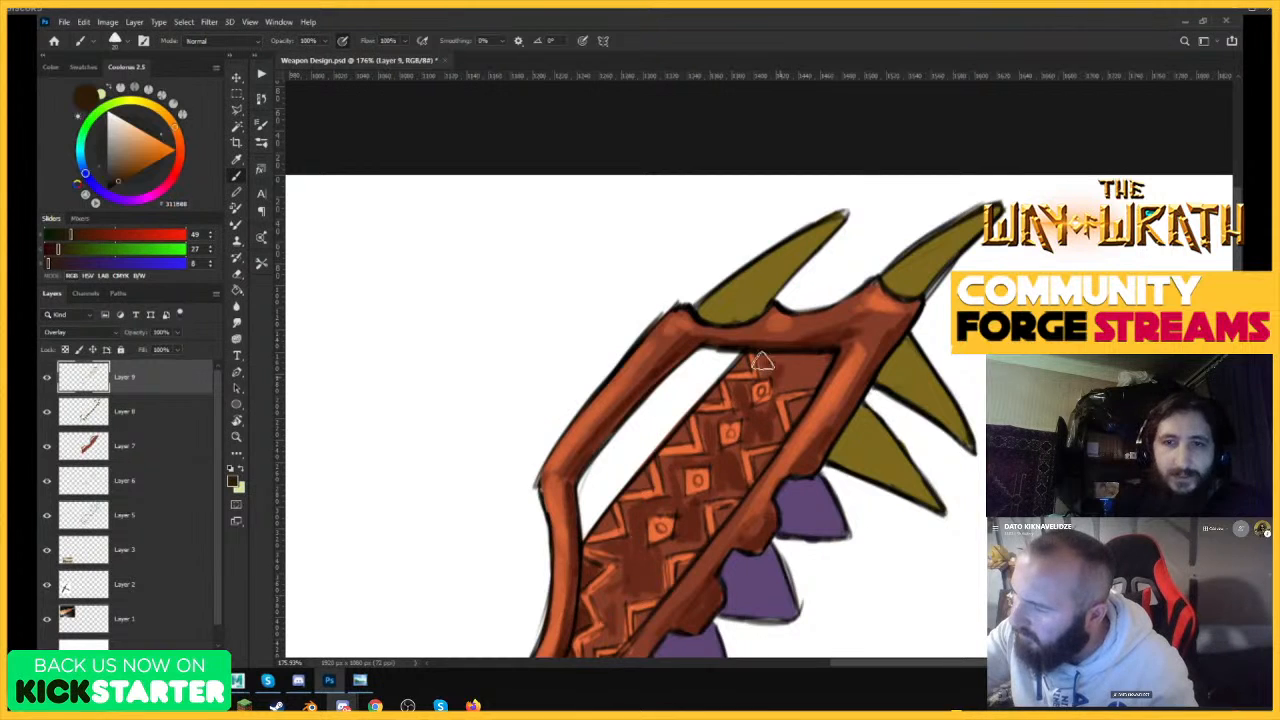
pyautogui.moveTo(762, 361); pyautogui.dragTo(818, 368)
# Shade the gaps in the zigzag pattern on the lower half of the weapon's body with dark brown.
pyautogui.hotkey('ctrl', 'space')
pyautogui.moveTo(891, 331)
pyautogui.mouseDown()
pyautogui.moveTo(797, 345)
pyautogui.moveTo(823, 349)
pyautogui.mouseUp()
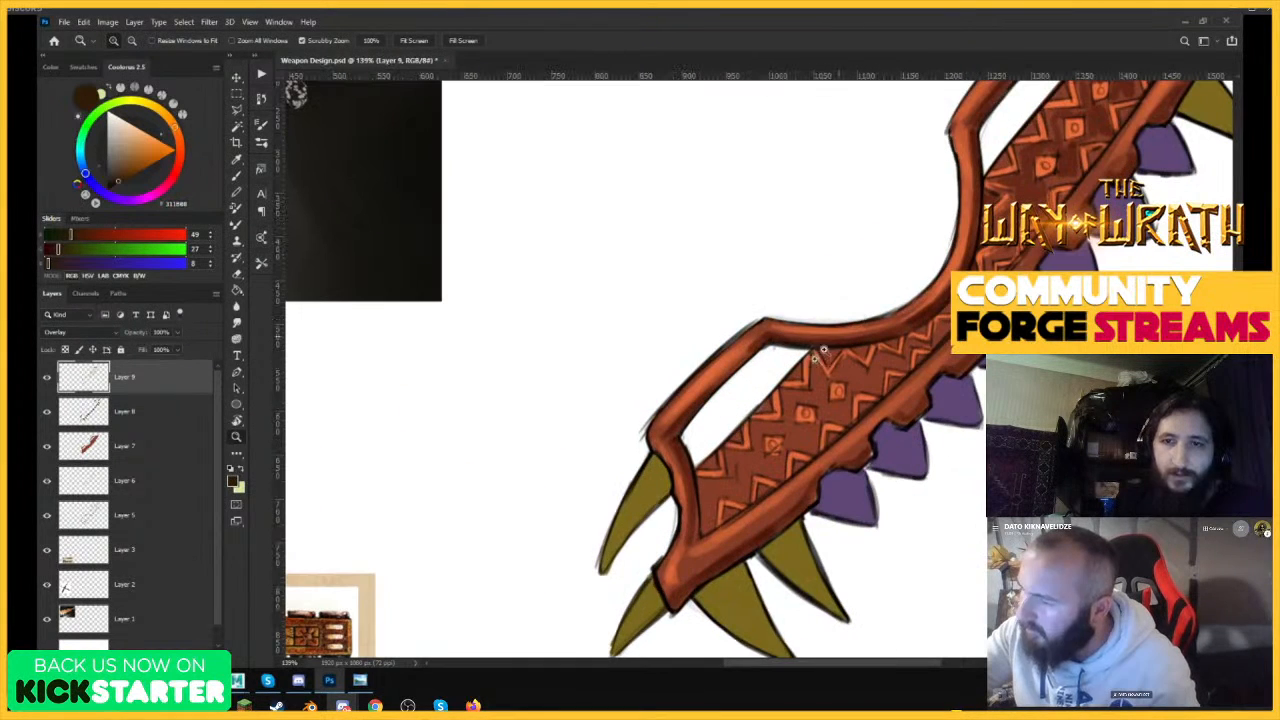
pyautogui.moveTo(707, 523)
pyautogui.mouseDown()
pyautogui.moveTo(710, 485)
pyautogui.moveTo(786, 432)
pyautogui.moveTo(788, 402)
pyautogui.moveTo(822, 405)
pyautogui.moveTo(814, 366)
pyautogui.moveTo(876, 378)
pyautogui.moveTo(936, 318)
pyautogui.mouseUp()
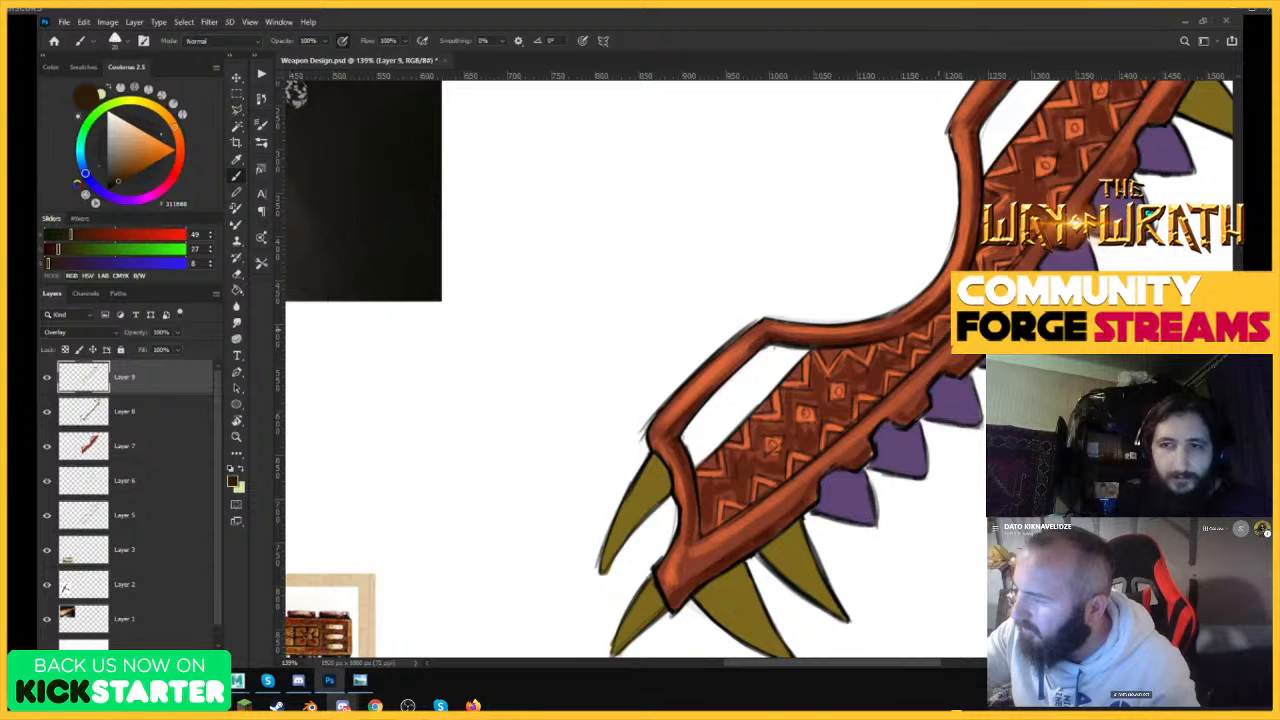
pyautogui.moveTo(990, 360); pyautogui.dragTo(918, 396)
pyautogui.moveTo(838, 350); pyautogui.dragTo(900, 352)
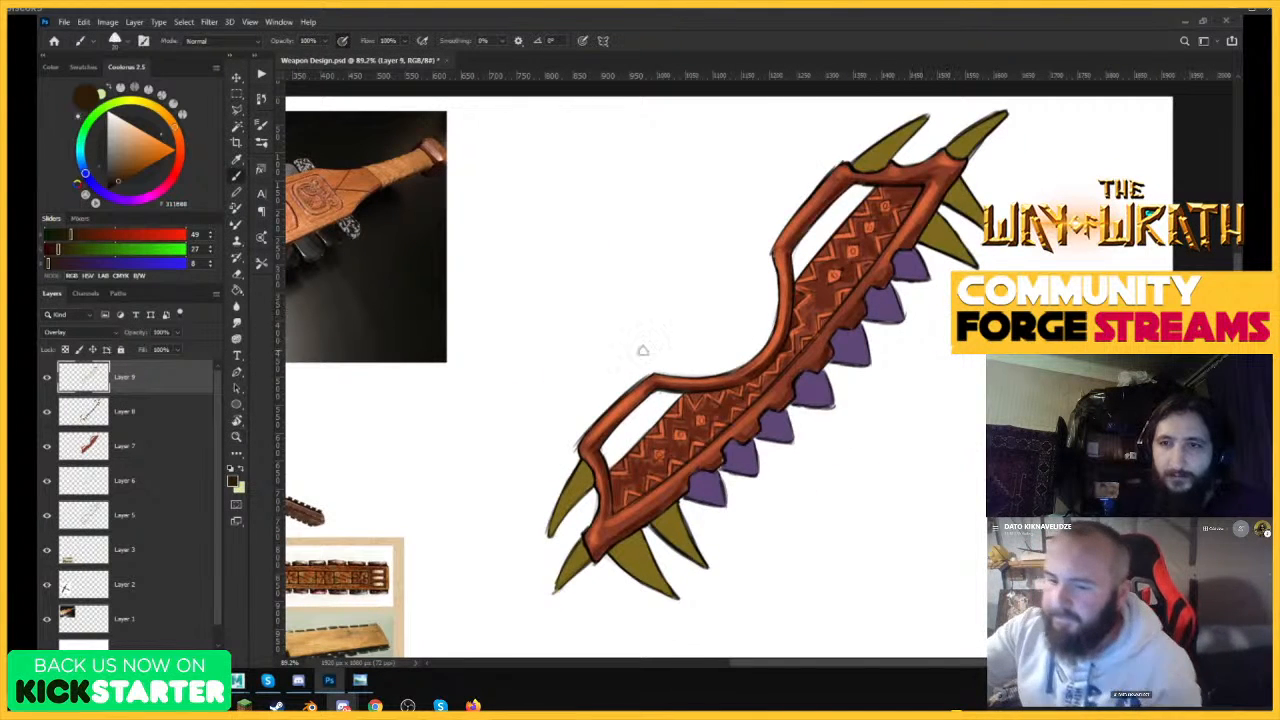
# Toggle the visibility of the shading layers Layer 8 and Layer 9 to compare their effect on the weapon.
pyautogui.click(136, 411)
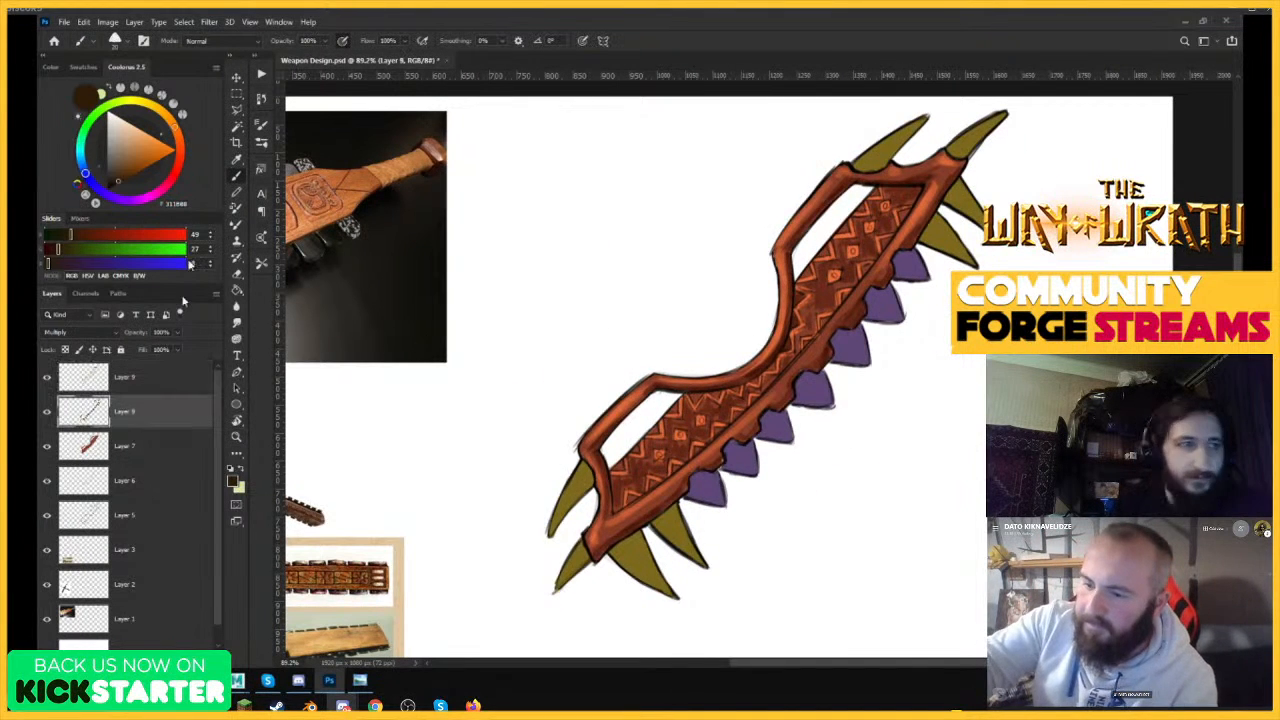
pyautogui.click(47, 412)
pyautogui.click(47, 412)
pyautogui.click(47, 377)
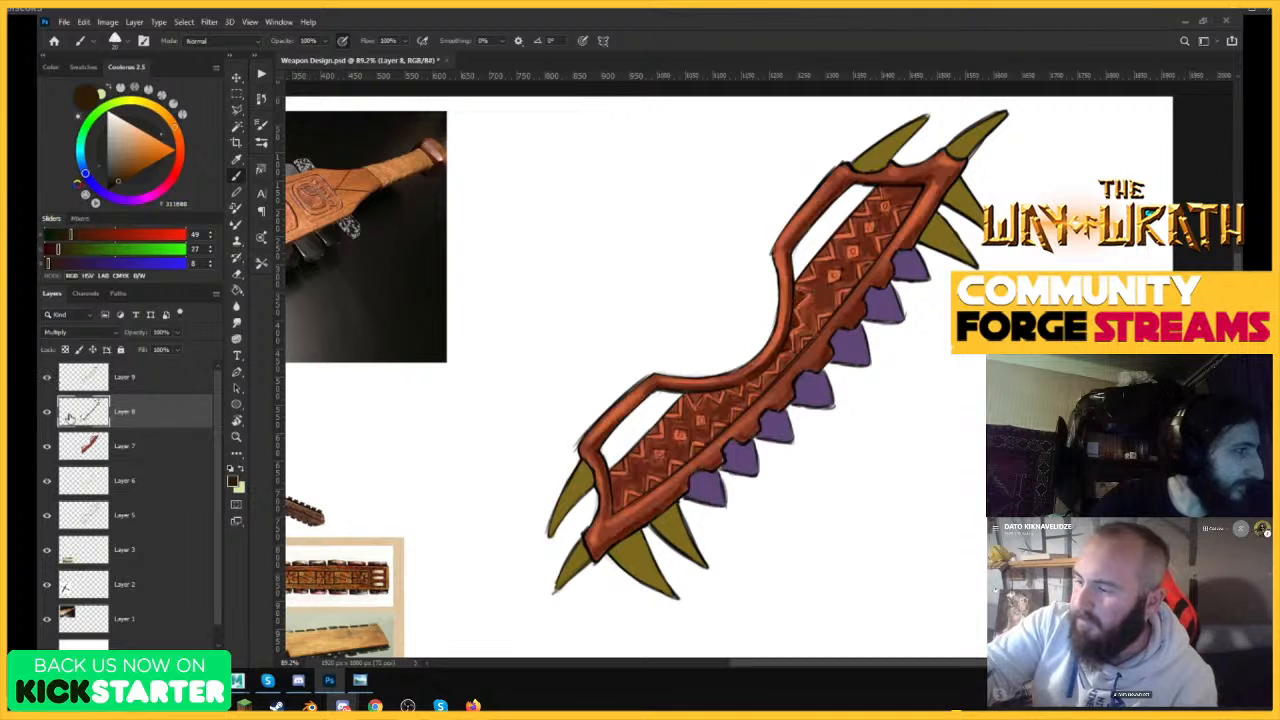
# On Layer 9, pick a pale peach brush color (RGB 255, 232, 212) and highlight the lower-end yellow tooth nearest the purple teeth.
pyautogui.click(80, 377)
pyautogui.click(118, 110)
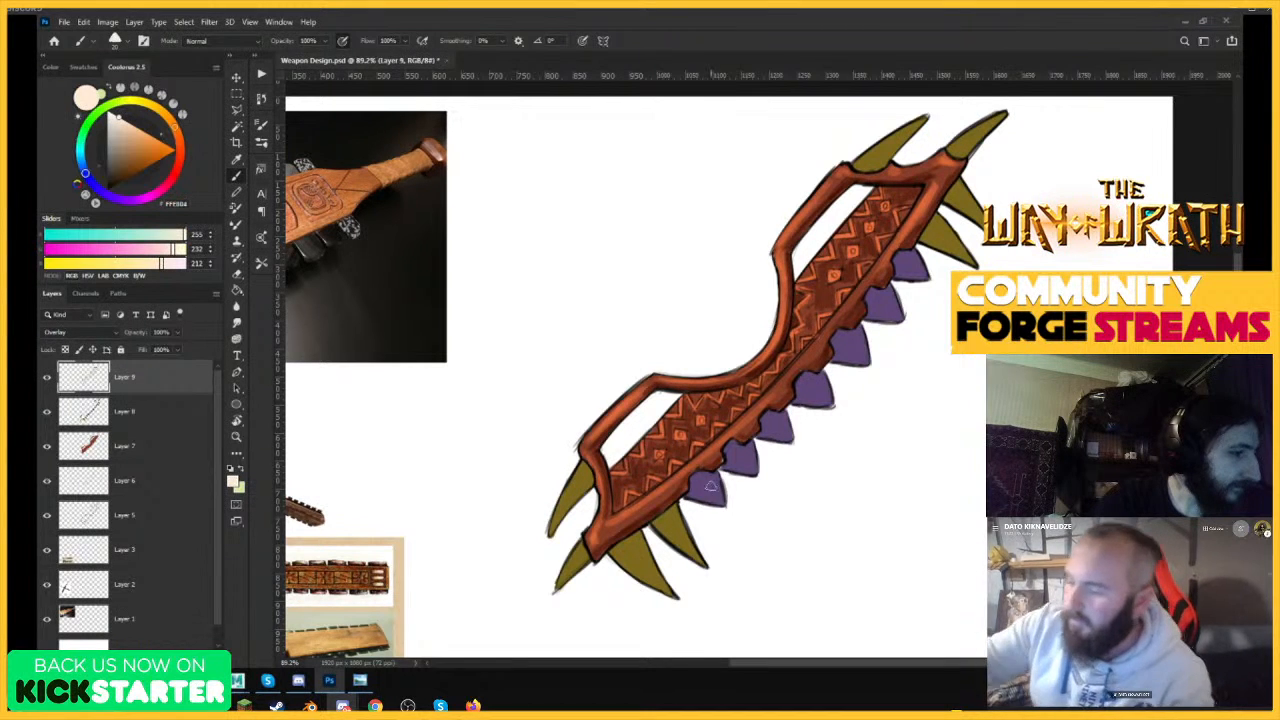
pyautogui.press('z')
pyautogui.click(682, 552)
pyautogui.press('b')
pyautogui.press('z')
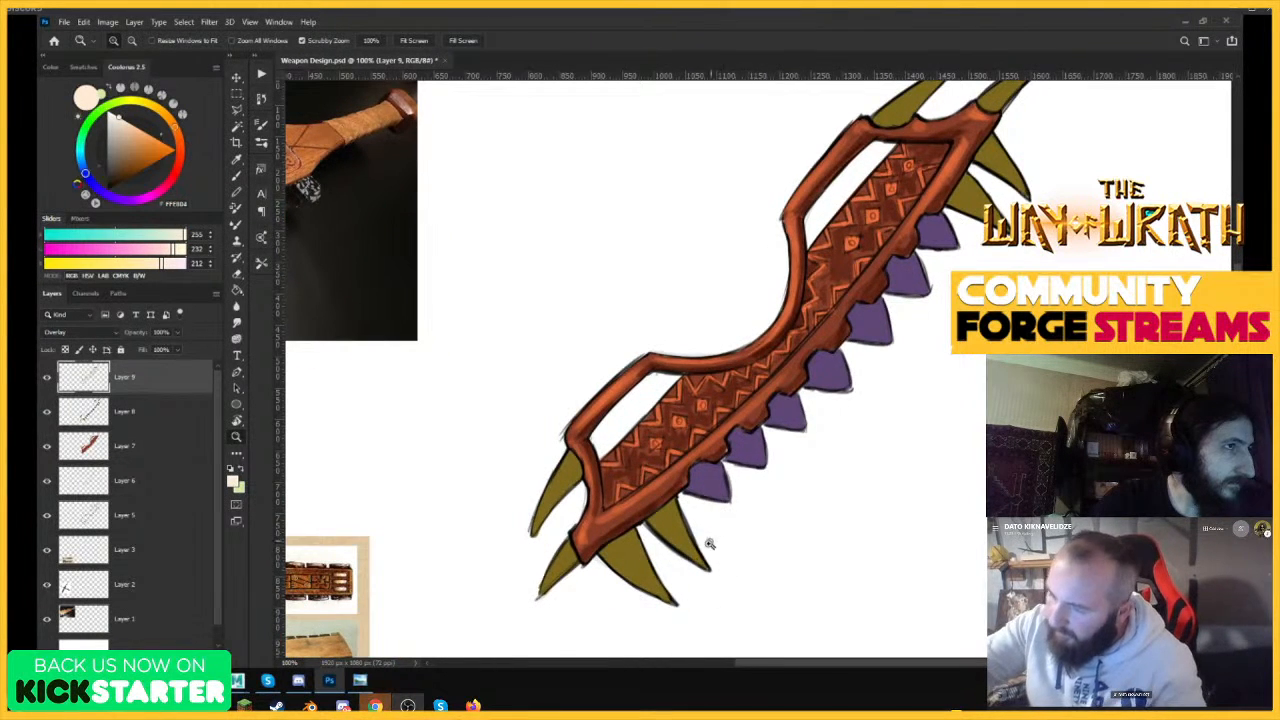
pyautogui.moveTo(691, 581)
pyautogui.mouseDown()
pyautogui.moveTo(720, 534)
pyautogui.moveTo(709, 510)
pyautogui.mouseUp()
pyautogui.press('b')
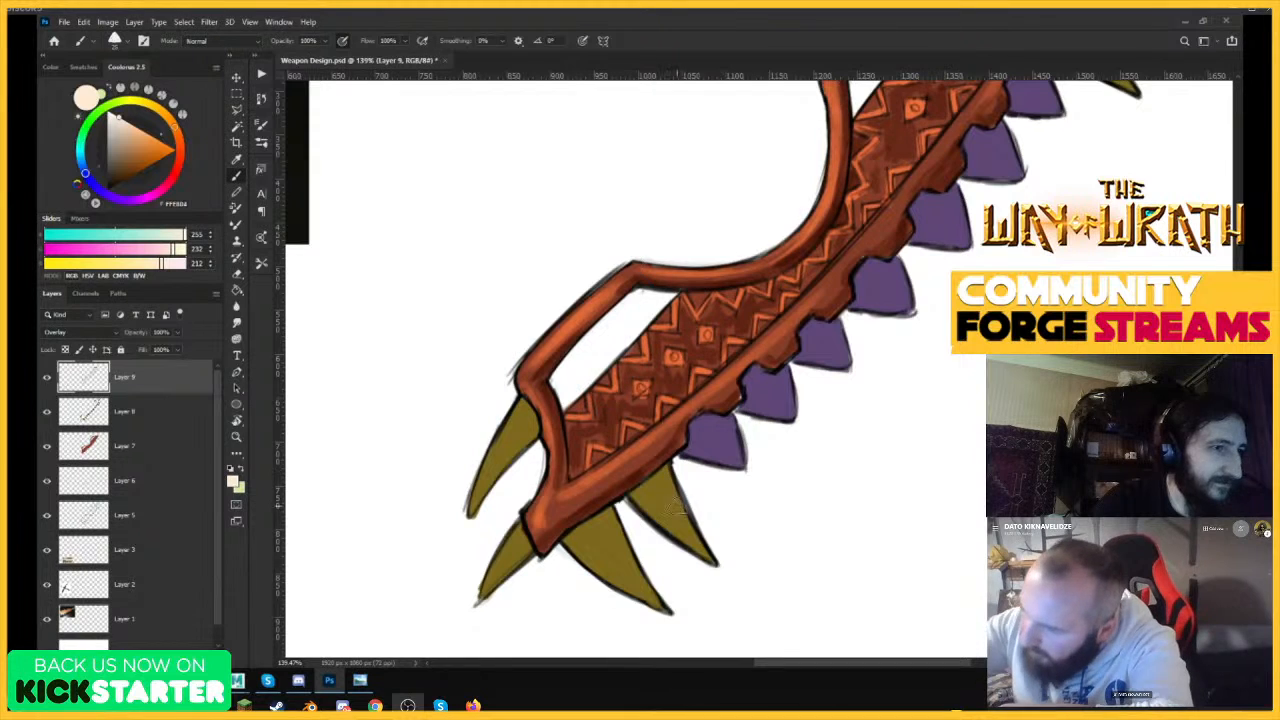
pyautogui.moveTo(666, 474); pyautogui.dragTo(716, 562)
pyautogui.moveTo(642, 505); pyautogui.dragTo(702, 552)
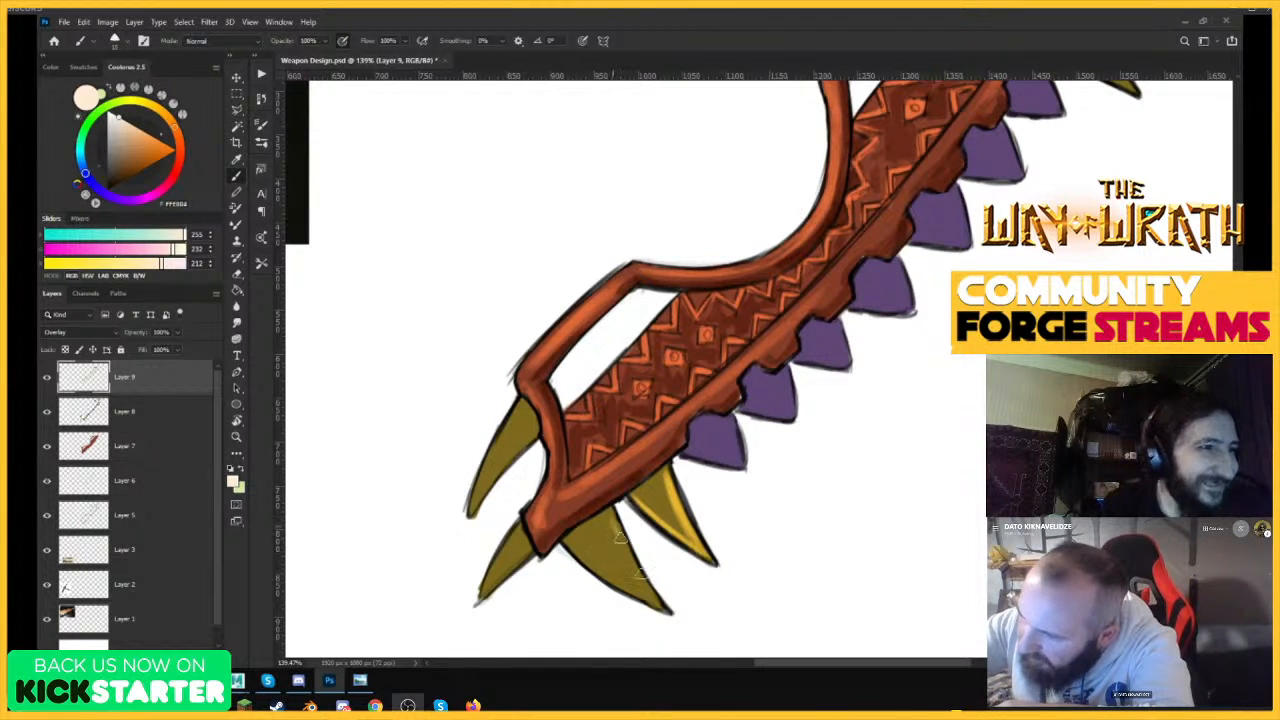
# Highlight the edges of the other three yellow teeth at the weapon's lower end with pale peach.
pyautogui.moveTo(612, 512); pyautogui.dragTo(660, 604)
pyautogui.moveTo(620, 538); pyautogui.dragTo(658, 604)
pyautogui.moveTo(570, 552); pyautogui.dragTo(660, 608)
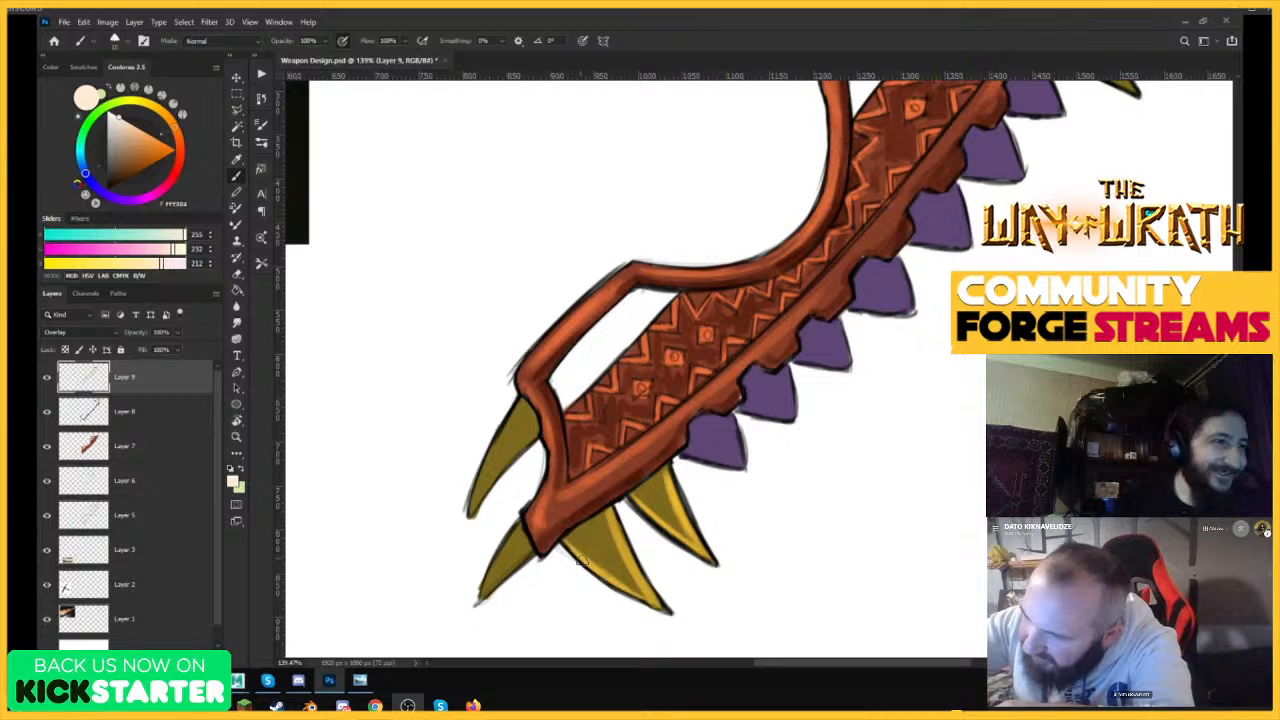
pyautogui.moveTo(492, 463); pyautogui.dragTo(476, 504)
pyautogui.moveTo(522, 400)
pyautogui.mouseDown()
pyautogui.moveTo(480, 478)
pyautogui.moveTo(527, 450)
pyautogui.moveTo(481, 594)
pyautogui.mouseUp()
pyautogui.moveTo(516, 528); pyautogui.dragTo(478, 600)
# Add pale peach highlights to the yellow teeth at the weapon's upper end.
pyautogui.moveTo(903, 393); pyautogui.dragTo(824, 390)
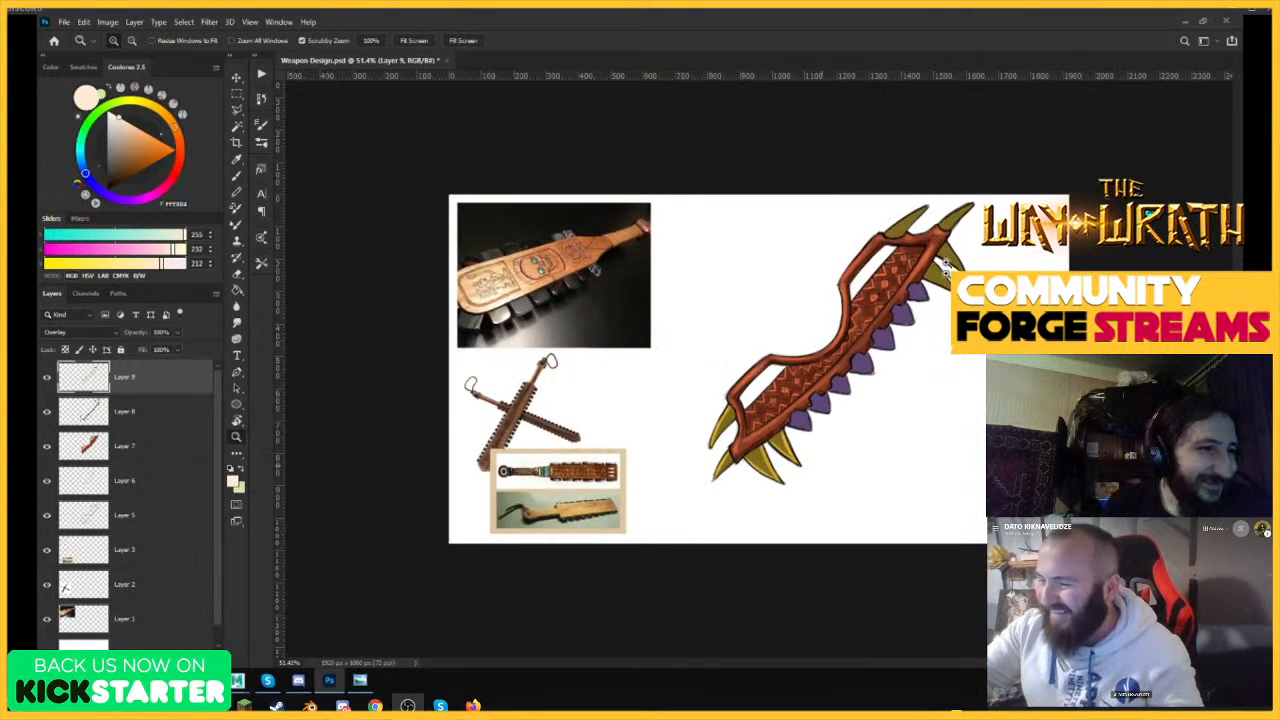
pyautogui.moveTo(928, 199); pyautogui.dragTo(1003, 166)
pyautogui.moveTo(822, 292); pyautogui.dragTo(908, 235)
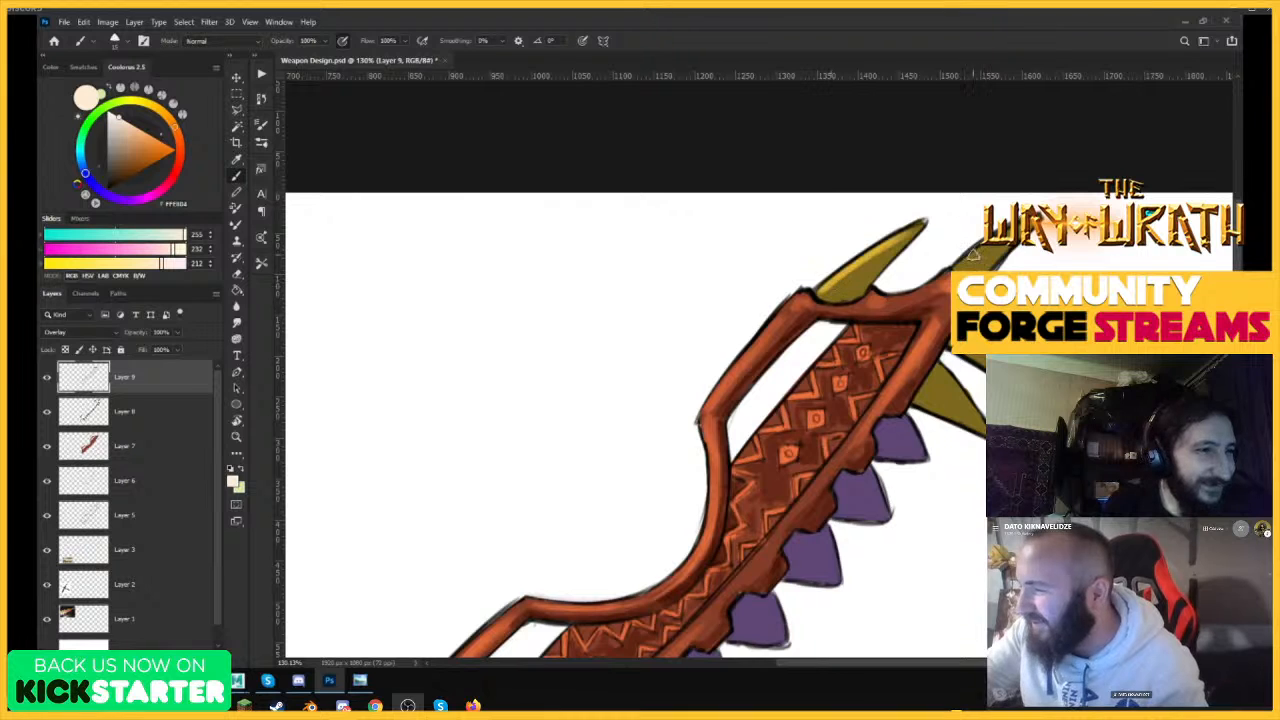
pyautogui.moveTo(956, 270); pyautogui.dragTo(1008, 232)
pyautogui.moveTo(944, 372); pyautogui.dragTo(980, 432)
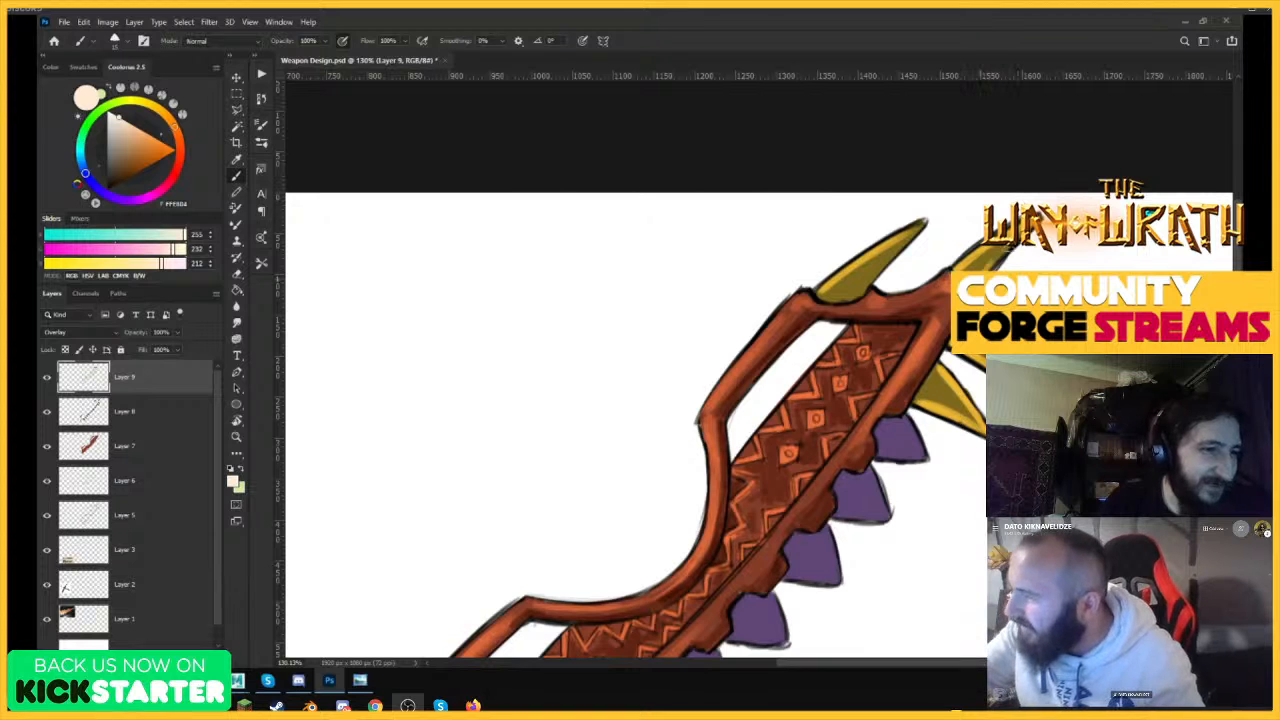
pyautogui.moveTo(864, 288)
pyautogui.mouseDown()
pyautogui.moveTo(928, 224)
pyautogui.moveTo(826, 300)
pyautogui.mouseUp()
# Refine the highlight on the small yellow tooth at the weapon's lower tip, undoing and repainting its lower edge.
pyautogui.hotkey('ctrl', 'space')
pyautogui.hotkey('ctrl', 'space')
pyautogui.moveTo(725, 436)
pyautogui.mouseDown()
pyautogui.moveTo(815, 362)
pyautogui.moveTo(826, 339)
pyautogui.moveTo(752, 348)
pyautogui.moveTo(806, 300)
pyautogui.mouseUp()
pyautogui.moveTo(712, 585); pyautogui.dragTo(794, 502)
pyautogui.moveTo(727, 568); pyautogui.dragTo(804, 496)
pyautogui.hotkey('ctrl', 'z')
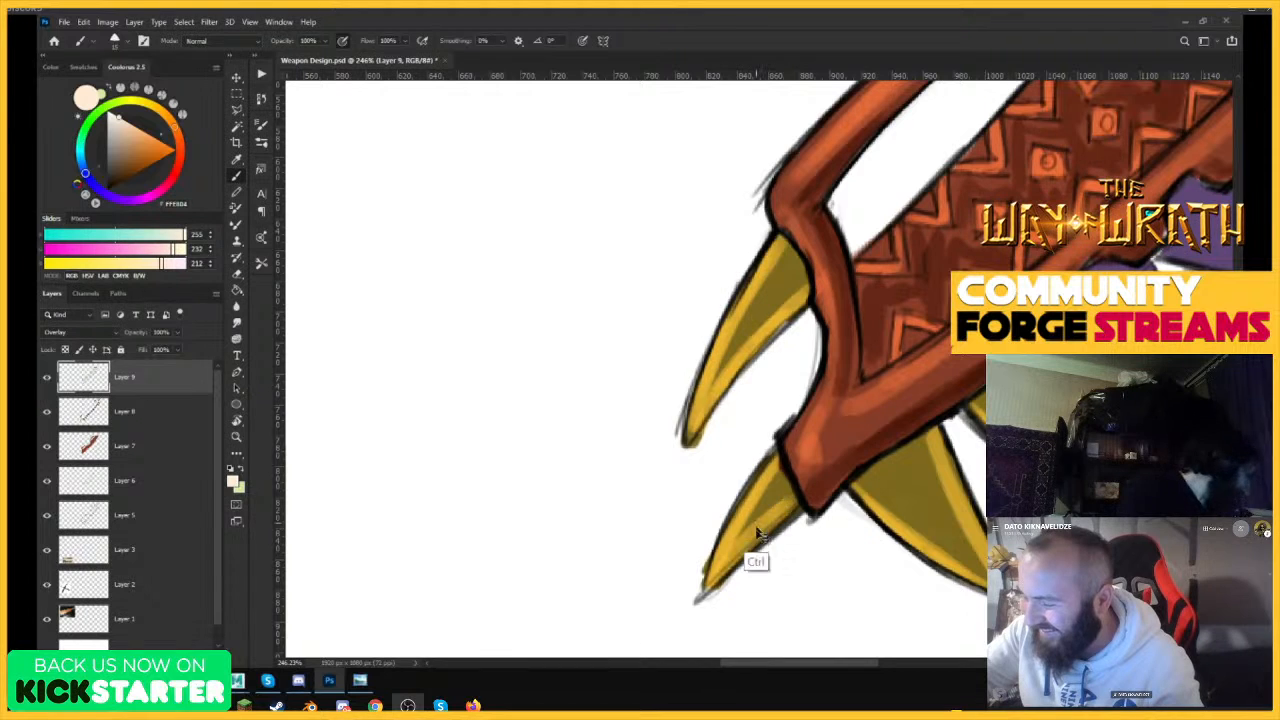
pyautogui.hotkey('ctrl', 'z')
pyautogui.moveTo(716, 580); pyautogui.dragTo(796, 506)
# Strengthen the edge highlights on the two large yellow teeth under the weapon's lower end.
pyautogui.hotkey('ctrl', 'space')
pyautogui.moveTo(860, 450); pyautogui.dragTo(738, 560)
pyautogui.moveTo(808, 463); pyautogui.dragTo(880, 346)
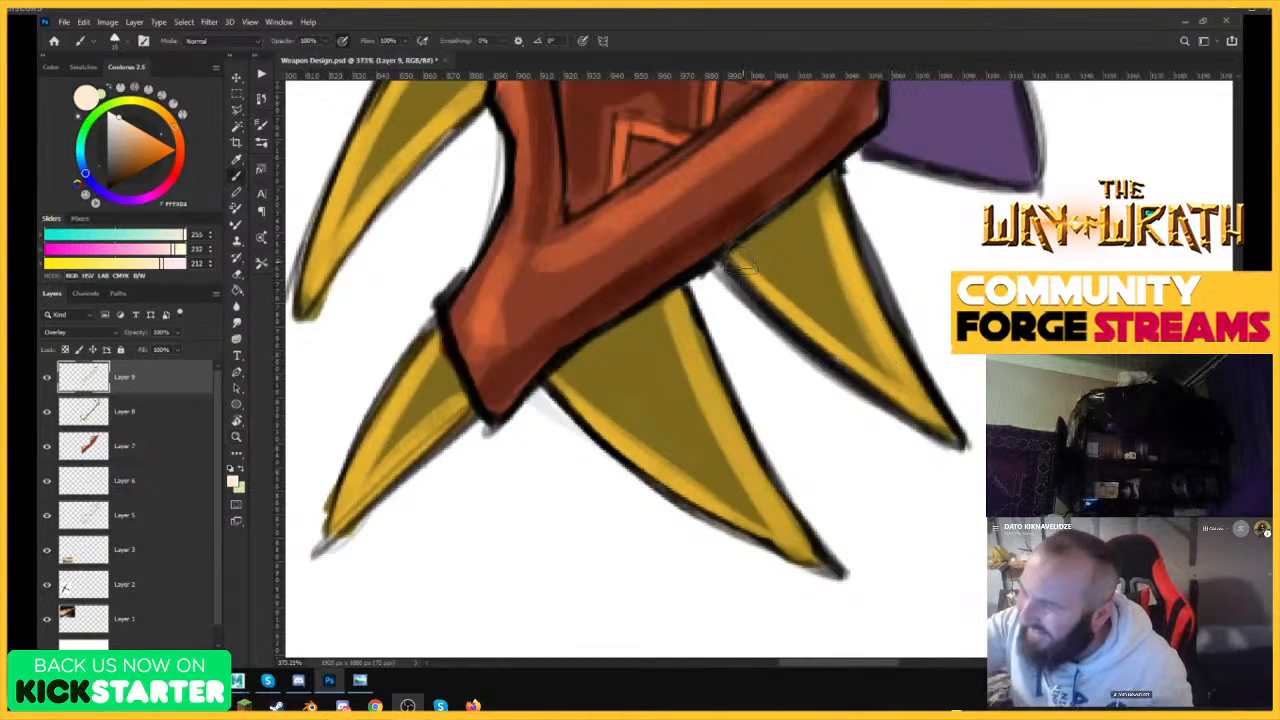
pyautogui.moveTo(734, 254); pyautogui.dragTo(860, 382)
pyautogui.moveTo(822, 192)
pyautogui.mouseDown()
pyautogui.moveTo(860, 288)
pyautogui.moveTo(868, 360)
pyautogui.mouseUp()
pyautogui.moveTo(680, 300); pyautogui.dragTo(768, 496)
pyautogui.moveTo(688, 322)
pyautogui.mouseDown()
pyautogui.moveTo(748, 460)
pyautogui.moveTo(808, 536)
pyautogui.mouseUp()
pyautogui.hotkey('ctrl', 'space')
pyautogui.moveTo(556, 376)
pyautogui.mouseDown()
pyautogui.moveTo(706, 502)
pyautogui.moveTo(814, 568)
pyautogui.mouseUp()
pyautogui.hotkey('ctrl', 'space')
pyautogui.moveTo(900, 391); pyautogui.dragTo(790, 494)
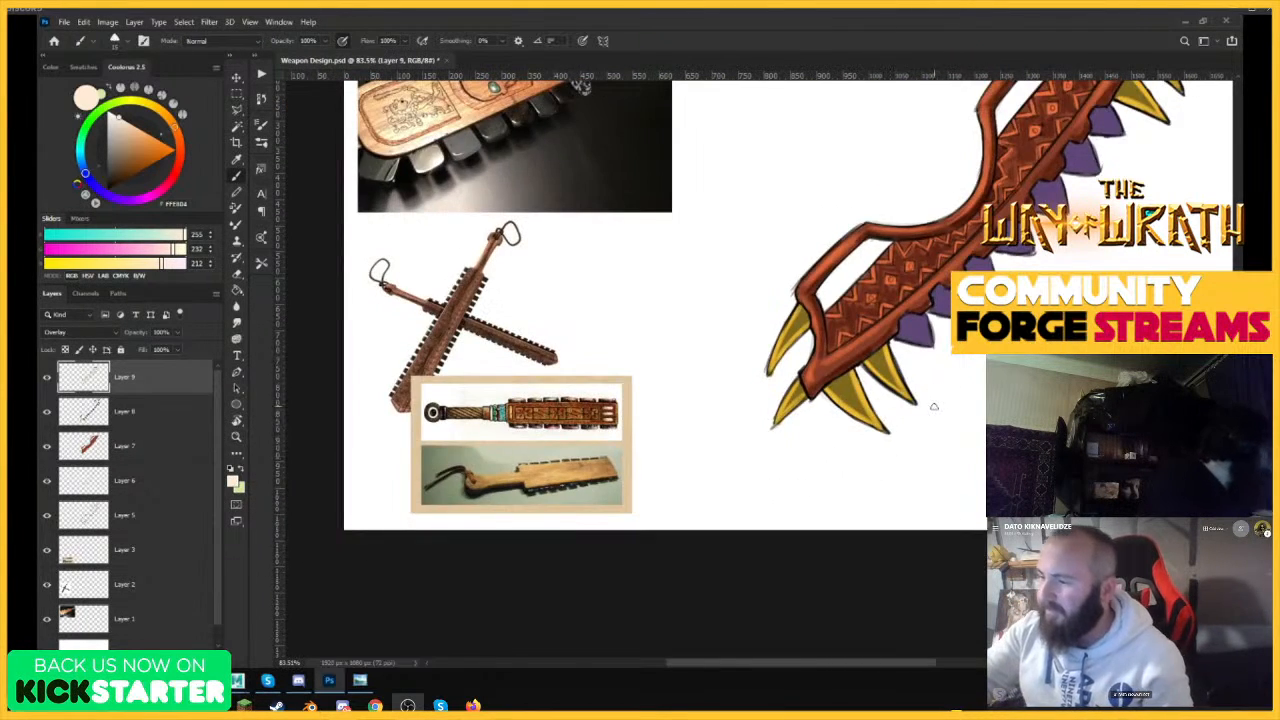
# Strengthen the edge highlights on the yellow teeth around the weapon's upper end, including the base of the outer tooth.
pyautogui.hotkey('ctrl', 'space')
pyautogui.moveTo(982, 375); pyautogui.dragTo(909, 443)
pyautogui.hotkey('ctrl', 'space')
pyautogui.moveTo(903, 363); pyautogui.dragTo(975, 258)
pyautogui.moveTo(1046, 175); pyautogui.dragTo(1106, 148)
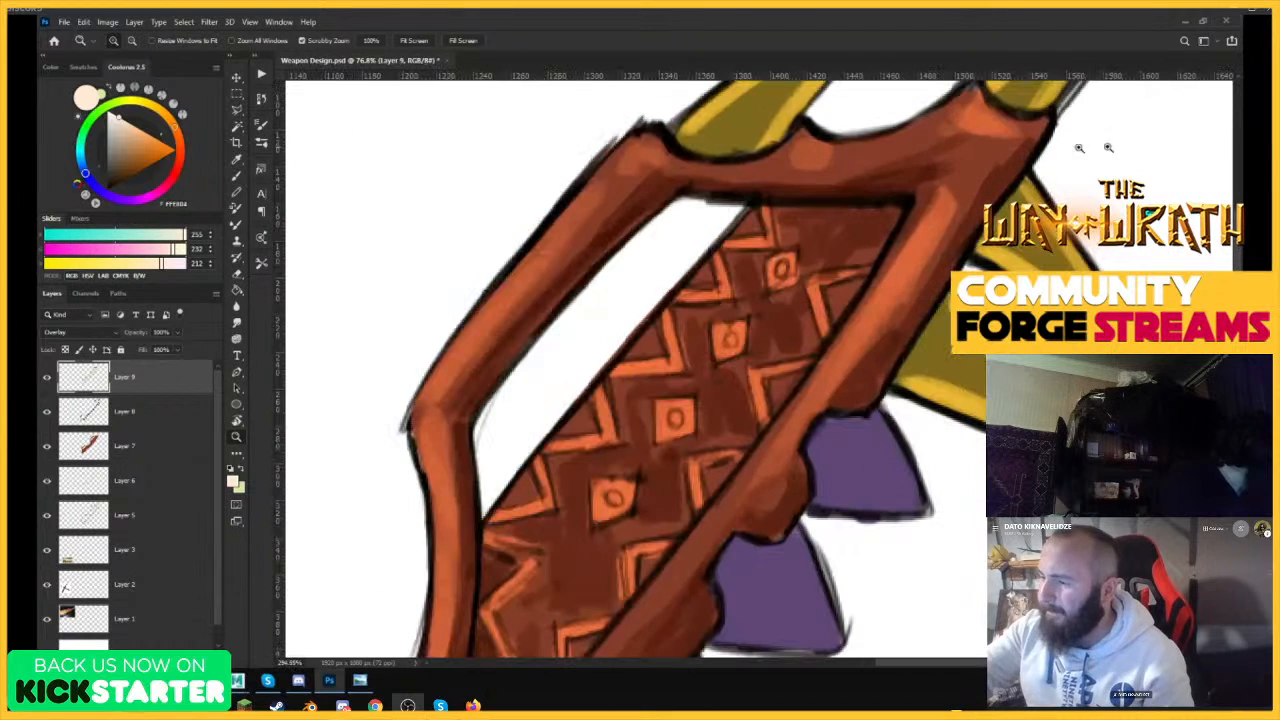
pyautogui.moveTo(900, 380); pyautogui.dragTo(940, 402)
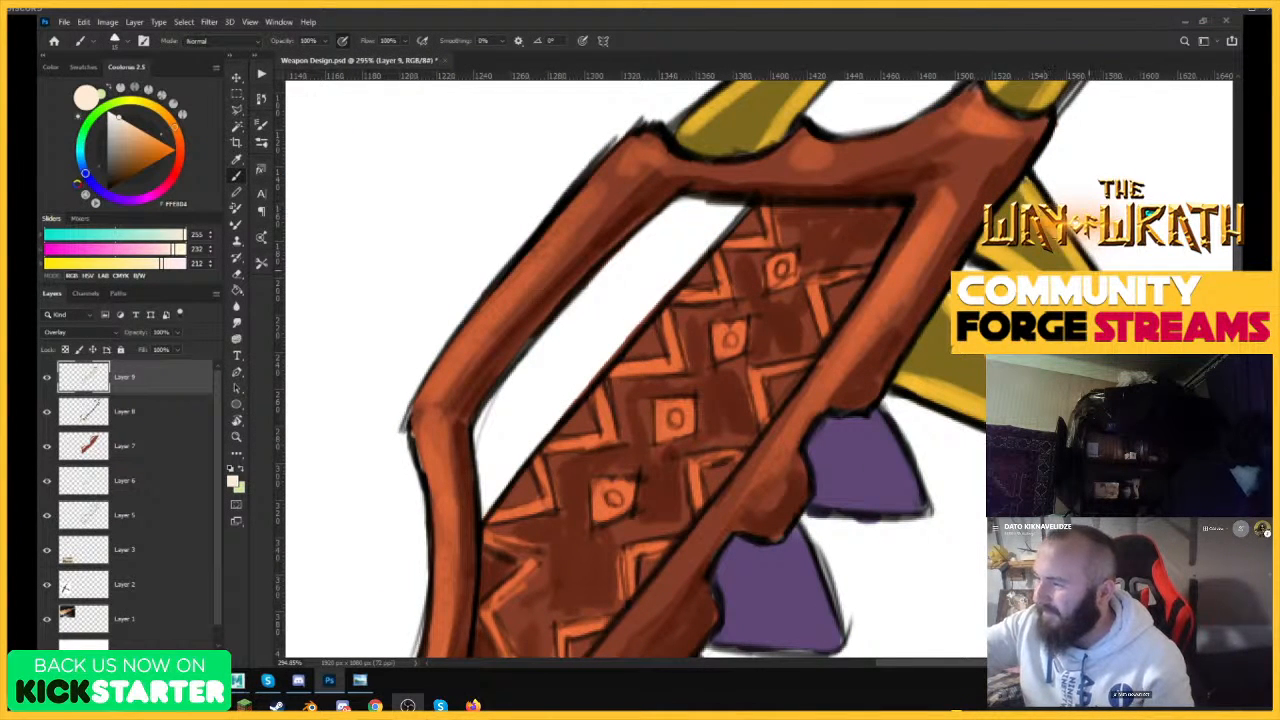
pyautogui.moveTo(940, 299); pyautogui.dragTo(882, 325)
pyautogui.moveTo(855, 234); pyautogui.dragTo(917, 218)
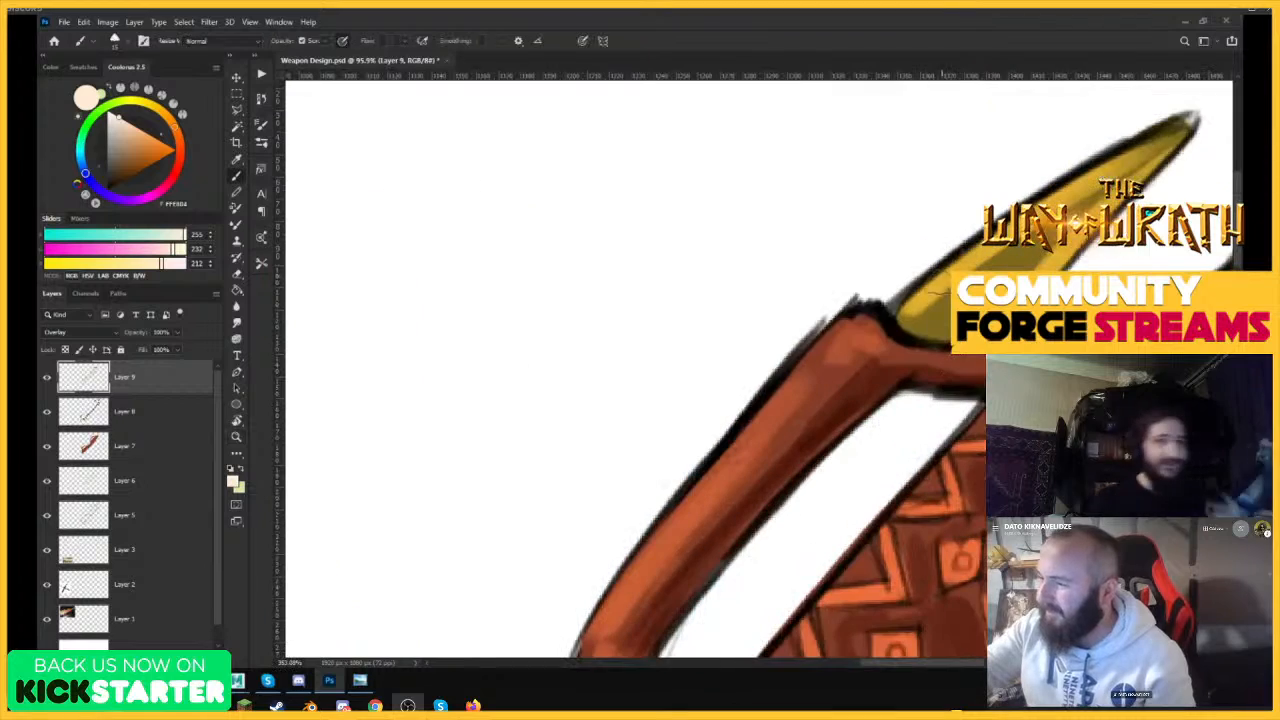
pyautogui.moveTo(895, 324)
pyautogui.mouseDown()
pyautogui.moveTo(1182, 132)
pyautogui.moveTo(1070, 262)
pyautogui.mouseUp()
pyautogui.moveTo(1056, 254); pyautogui.dragTo(895, 312)
# Highlight the rims and centers of the two lowest purple teeth on the serrated edge with pale peach.
pyautogui.moveTo(886, 378)
pyautogui.mouseDown()
pyautogui.moveTo(914, 371)
pyautogui.moveTo(881, 373)
pyautogui.moveTo(900, 380)
pyautogui.moveTo(908, 428)
pyautogui.mouseUp()
pyautogui.moveTo(924, 452); pyautogui.dragTo(920, 474)
pyautogui.moveTo(818, 460); pyautogui.dragTo(896, 476)
pyautogui.moveTo(948, 412); pyautogui.dragTo(902, 430)
pyautogui.moveTo(864, 484); pyautogui.dragTo(898, 480)
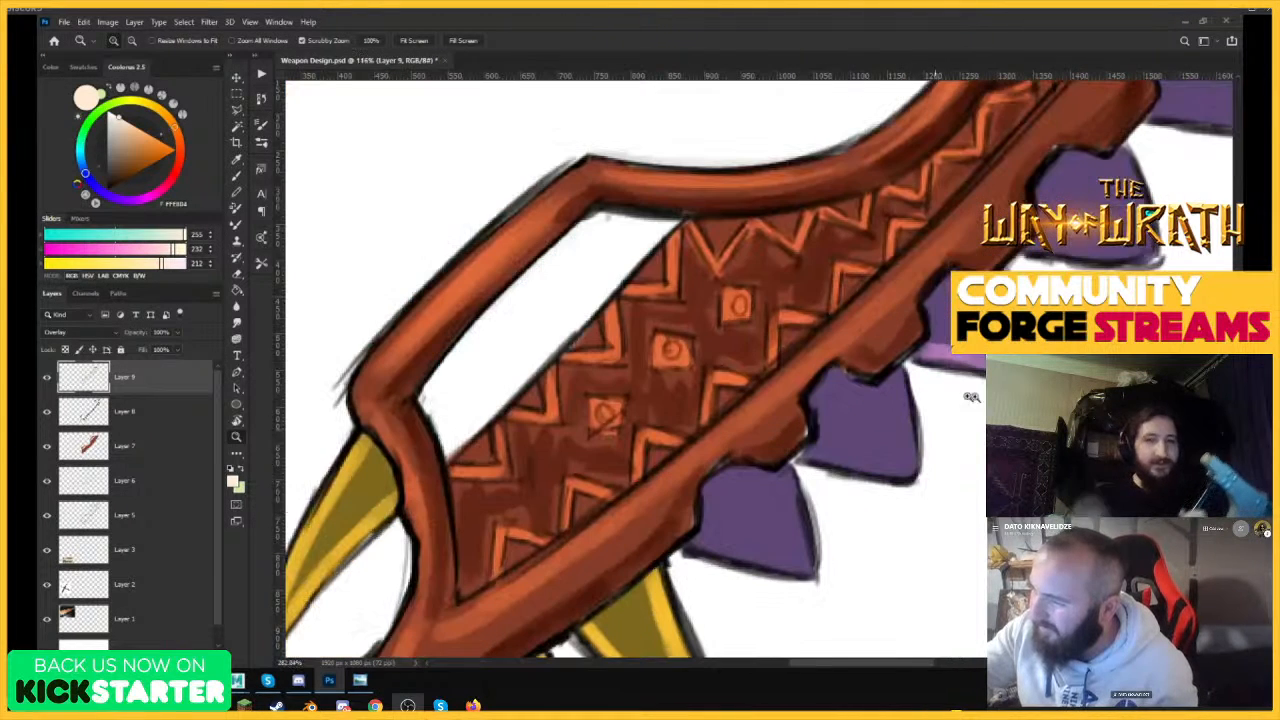
pyautogui.moveTo(812, 455)
pyautogui.mouseDown()
pyautogui.moveTo(882, 470)
pyautogui.moveTo(908, 460)
pyautogui.moveTo(898, 392)
pyautogui.moveTo(898, 428)
pyautogui.moveTo(846, 398)
pyautogui.mouseUp()
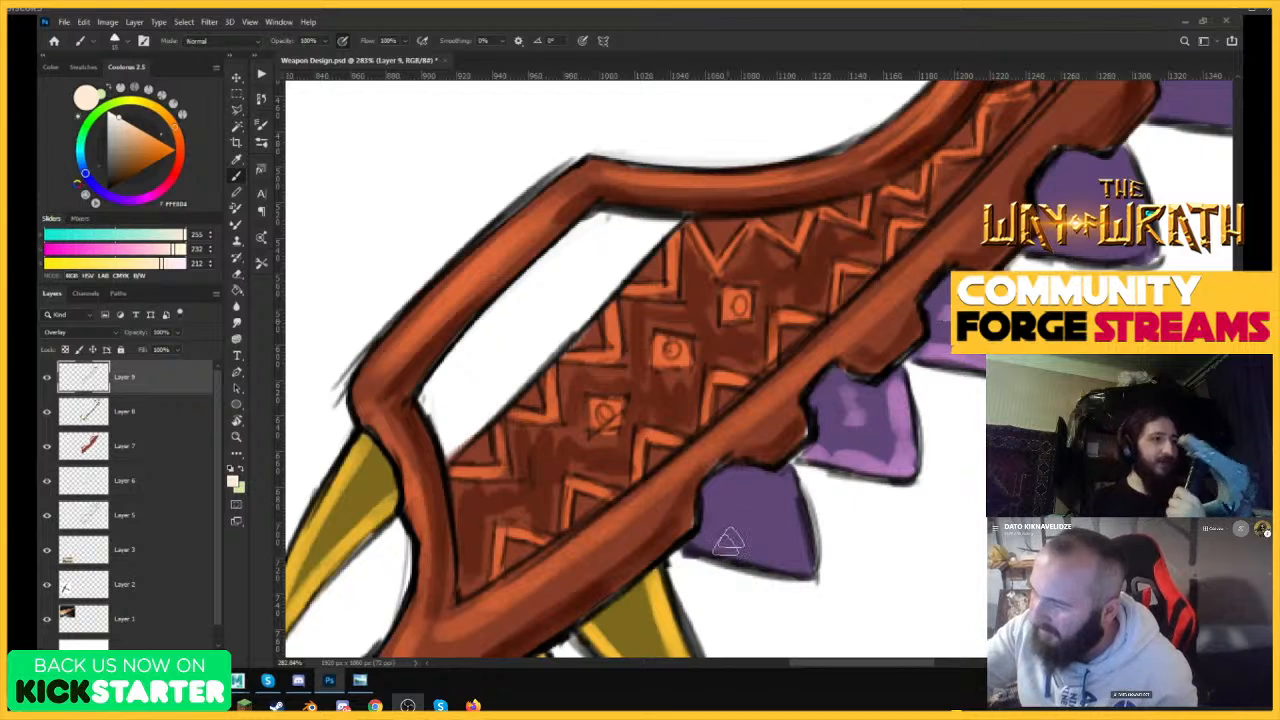
pyautogui.moveTo(697, 549)
pyautogui.mouseDown()
pyautogui.moveTo(797, 562)
pyautogui.moveTo(787, 492)
pyautogui.moveTo(798, 538)
pyautogui.mouseUp()
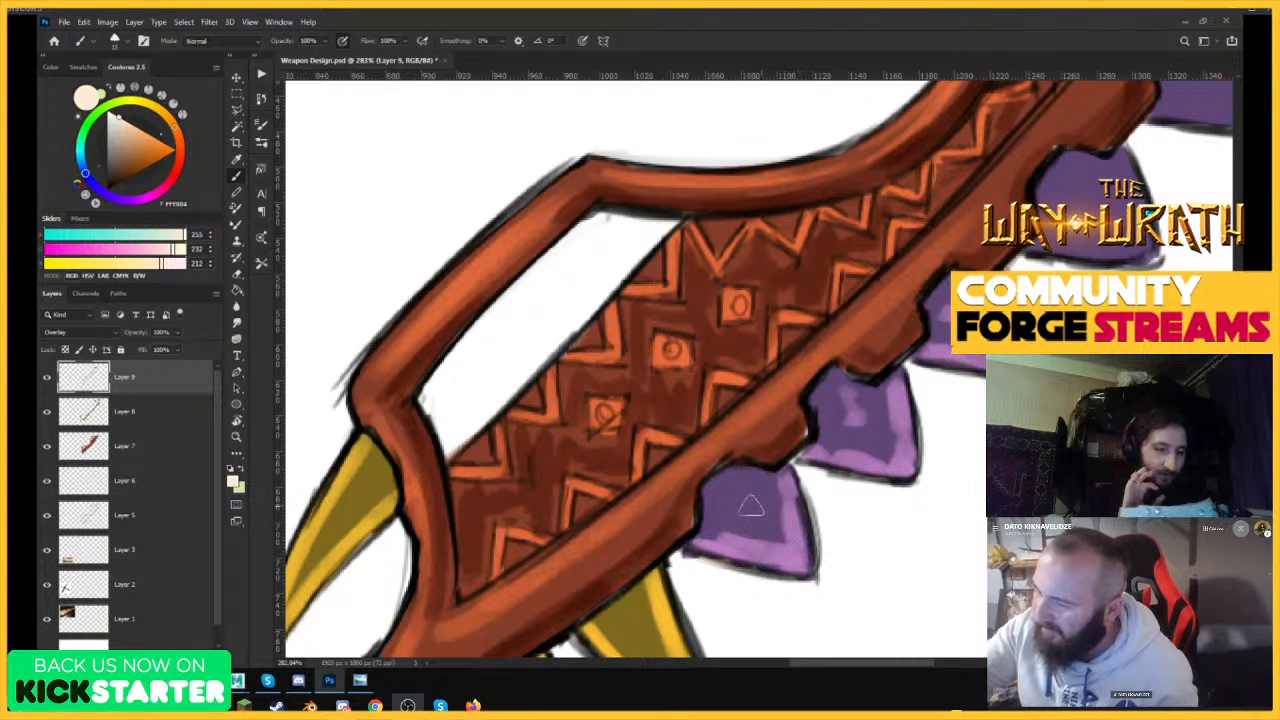
pyautogui.moveTo(750, 504); pyautogui.dragTo(742, 474)
# Continue the pale peach highlights on the remaining purple teeth up the serrated edge.
pyautogui.moveTo(836, 454); pyautogui.dragTo(690, 540)
pyautogui.moveTo(861, 386); pyautogui.dragTo(935, 376)
pyautogui.moveTo(656, 608); pyautogui.dragTo(628, 616)
pyautogui.moveTo(855, 420)
pyautogui.mouseDown()
pyautogui.moveTo(940, 432)
pyautogui.moveTo(948, 365)
pyautogui.moveTo(880, 396)
pyautogui.moveTo(898, 396)
pyautogui.moveTo(873, 384)
pyautogui.mouseUp()
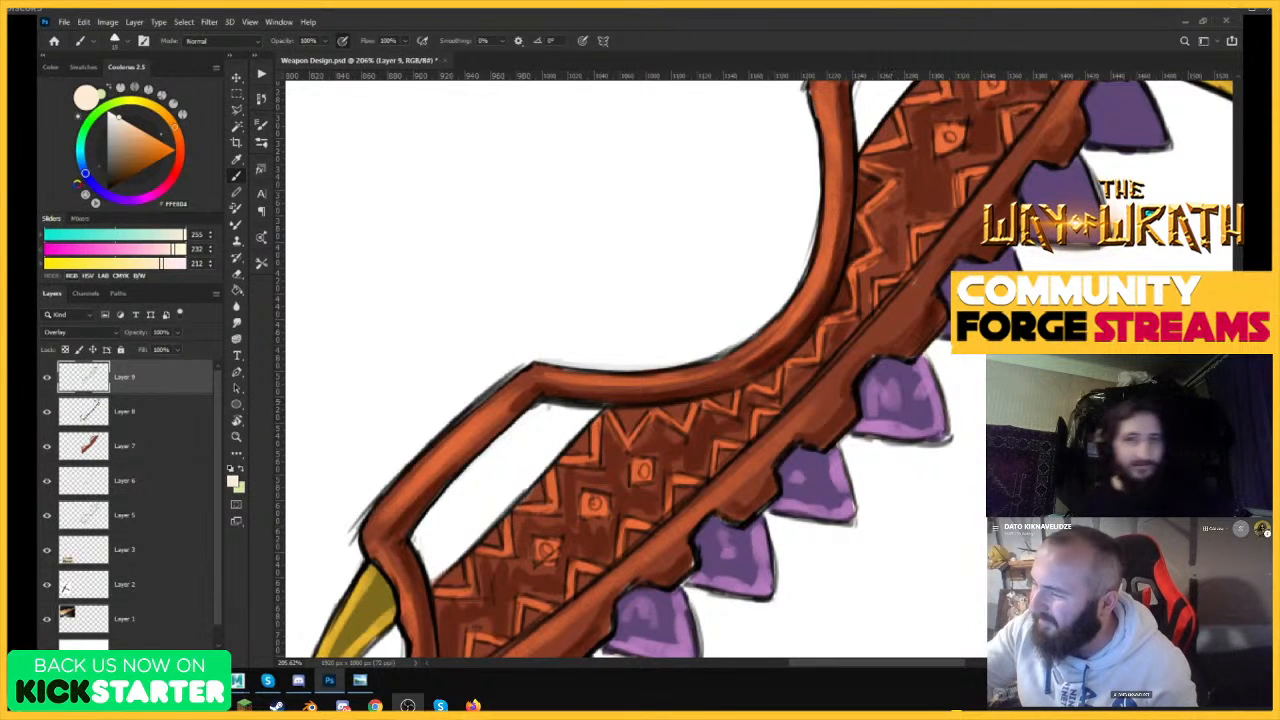
pyautogui.moveTo(942, 334); pyautogui.dragTo(950, 328)
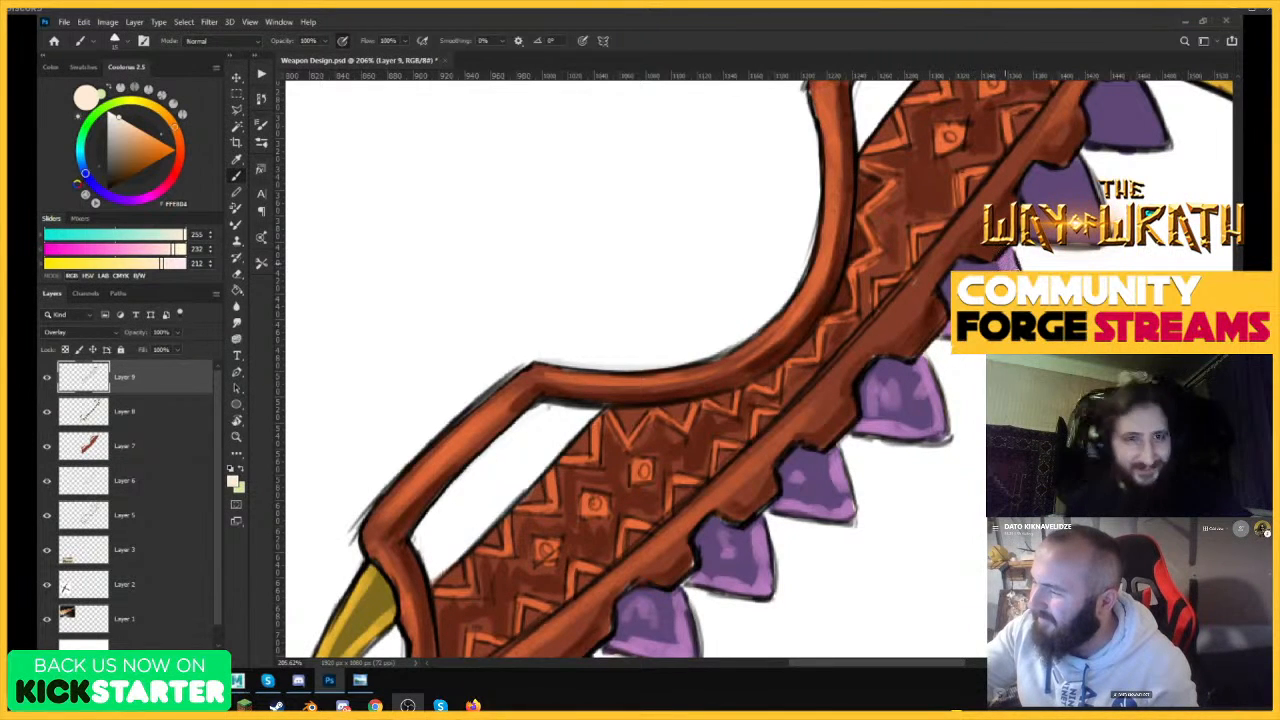
pyautogui.hotkey('ctrl', '0')
pyautogui.scroll(5, 640, 370)
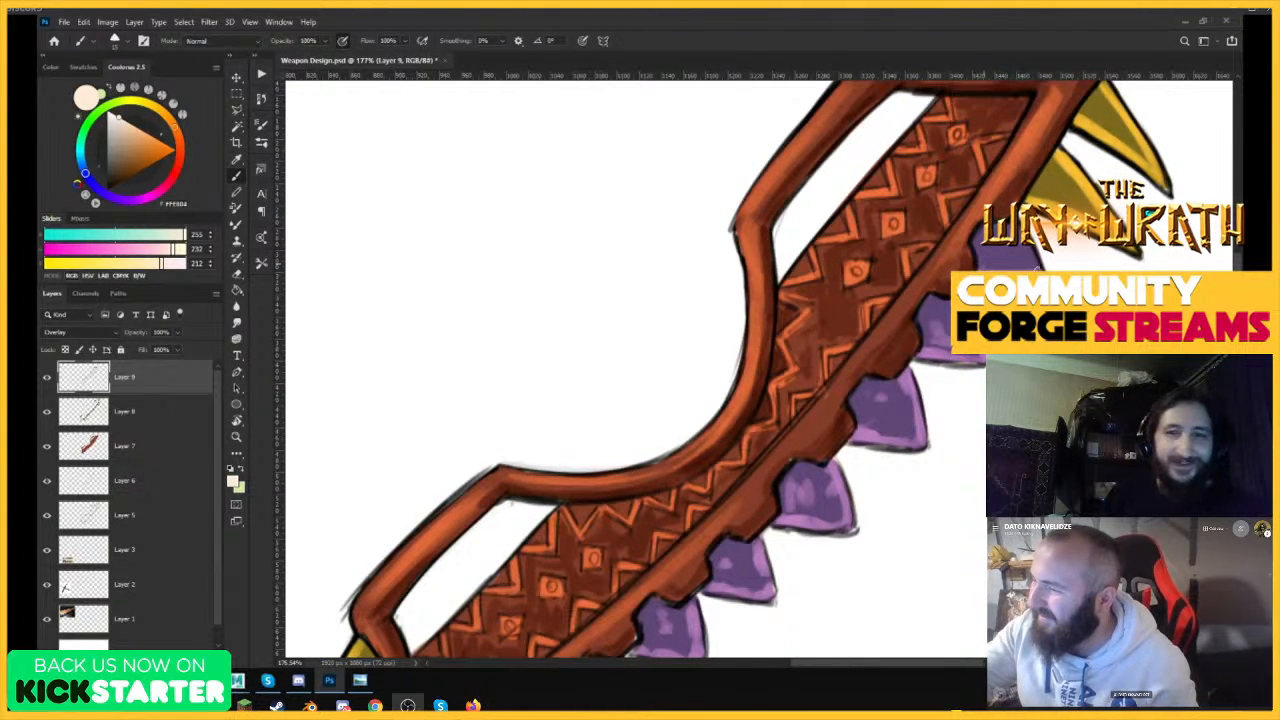
pyautogui.press('z')
pyautogui.moveTo(900, 297)
pyautogui.mouseDown()
pyautogui.moveTo(838, 345)
pyautogui.moveTo(802, 396)
pyautogui.moveTo(845, 398)
pyautogui.mouseUp()
pyautogui.press('b')
# Sample a near-black color from the dark reference photo and try shading the inside of a lower yellow tooth.
pyautogui.keyDown('alt'); pyautogui.click(508, 172); pyautogui.keyUp('alt')
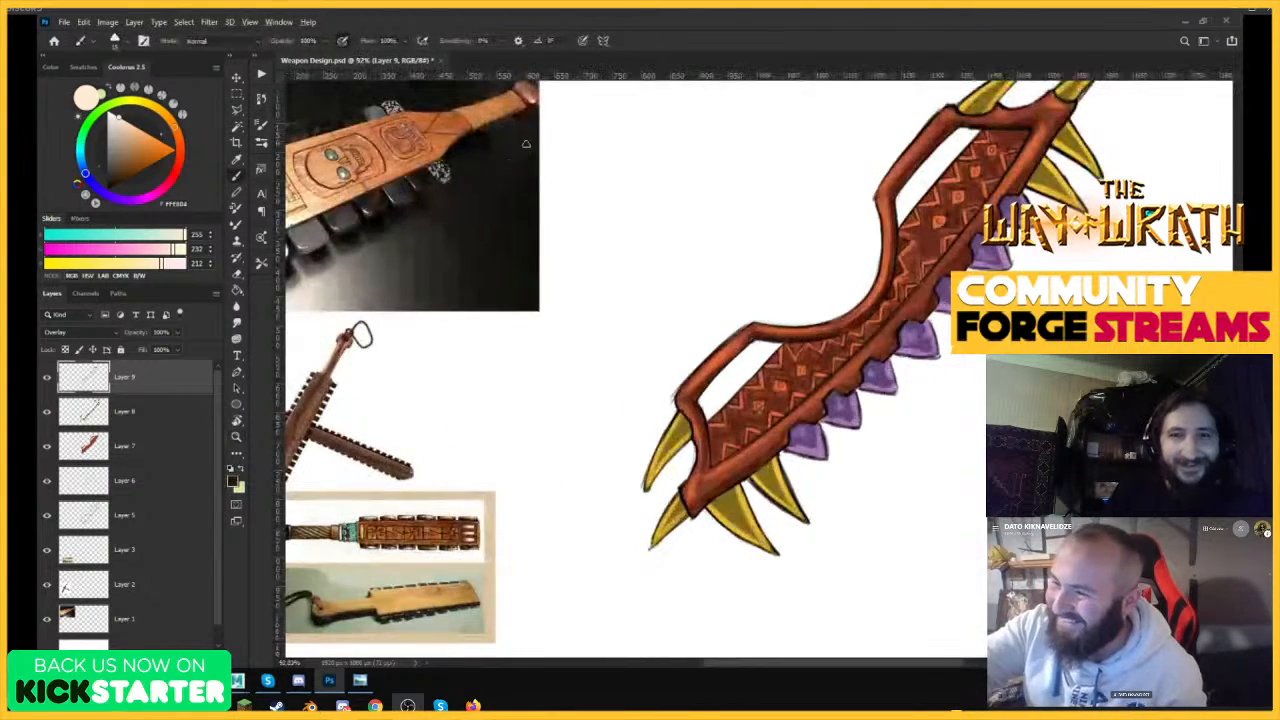
pyautogui.keyDown('alt'); pyautogui.click(488, 143); pyautogui.keyUp('alt')
pyautogui.press('z')
pyautogui.moveTo(769, 508); pyautogui.dragTo(840, 455)
pyautogui.press('b')
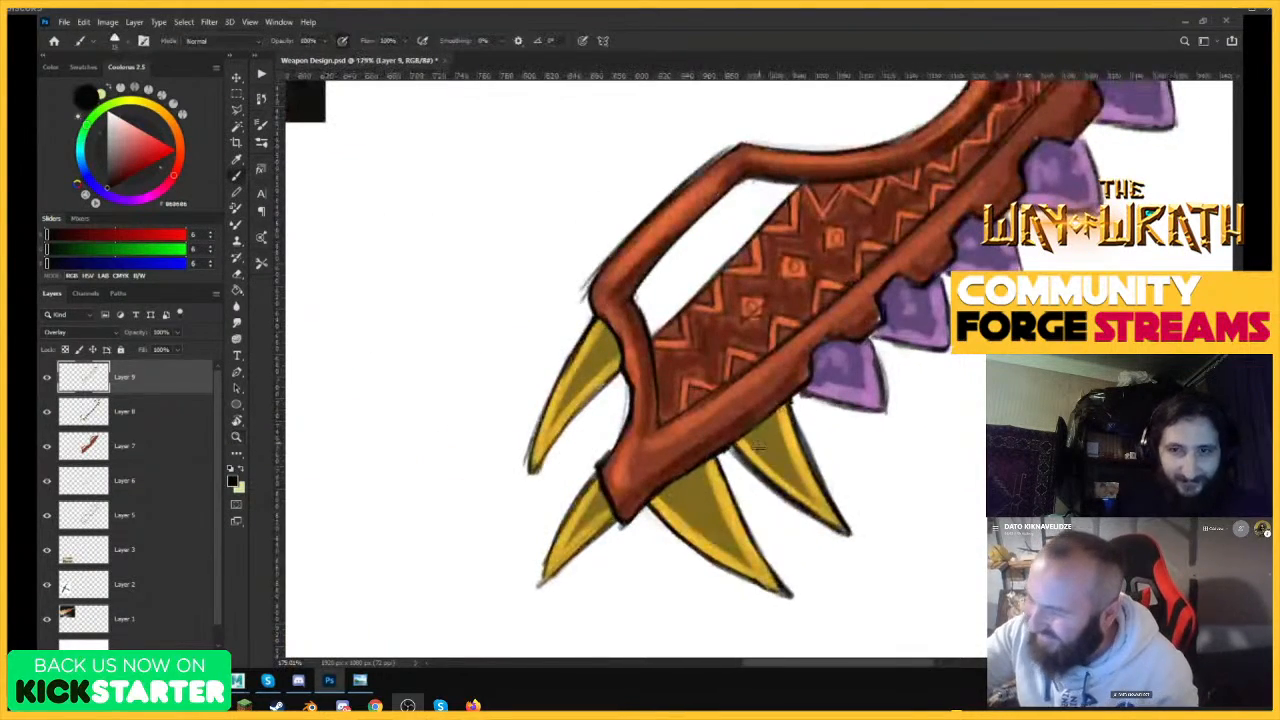
pyautogui.moveTo(754, 440); pyautogui.dragTo(782, 472)
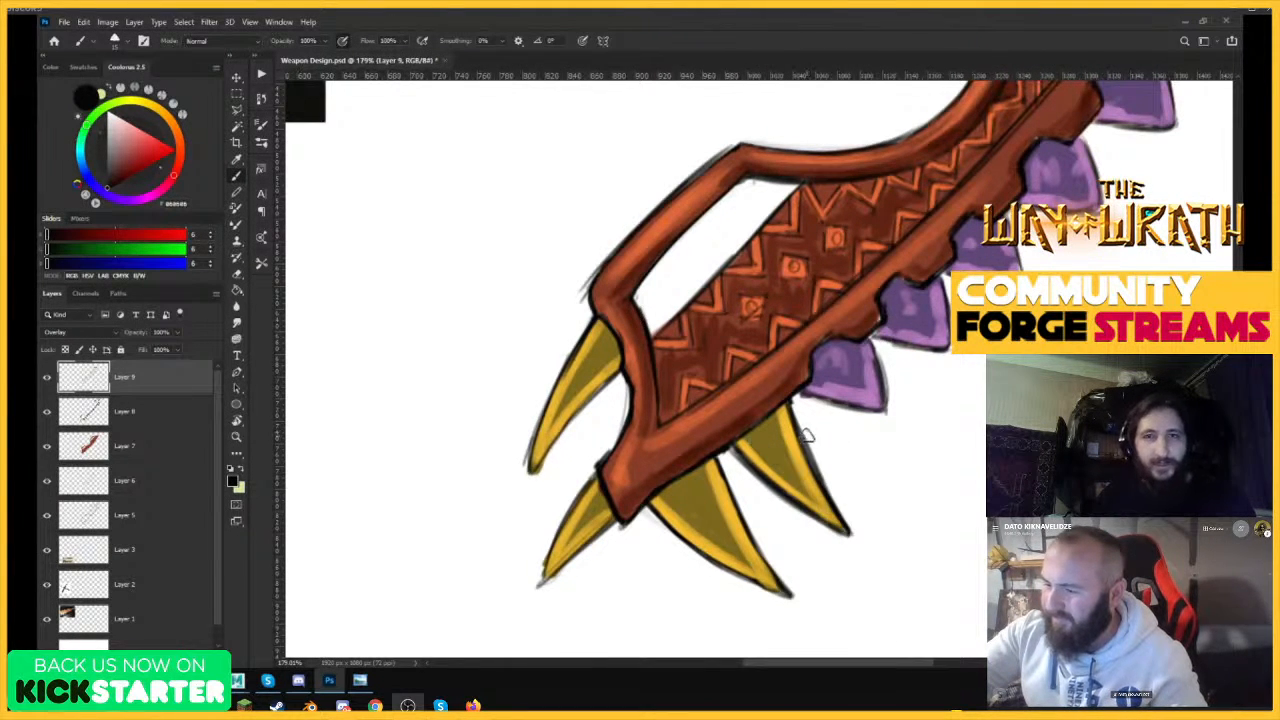
pyautogui.keyDown('alt'); pyautogui.click(765, 457); pyautogui.keyUp('alt')
# Try several brown brush colors for the tooth shading, settling on an orange-brown (RGB 181, 100, 68).
pyautogui.moveTo(175, 178); pyautogui.dragTo(175, 138)
pyautogui.click(143, 167)
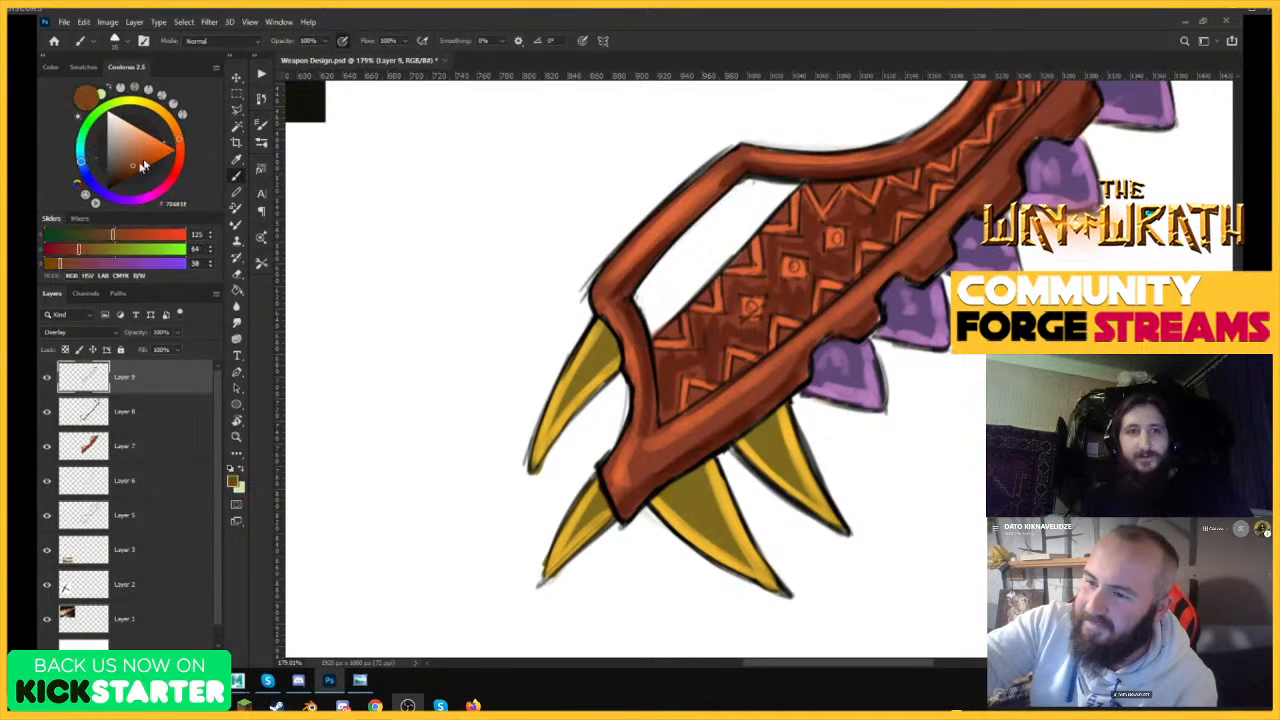
pyautogui.click(125, 170)
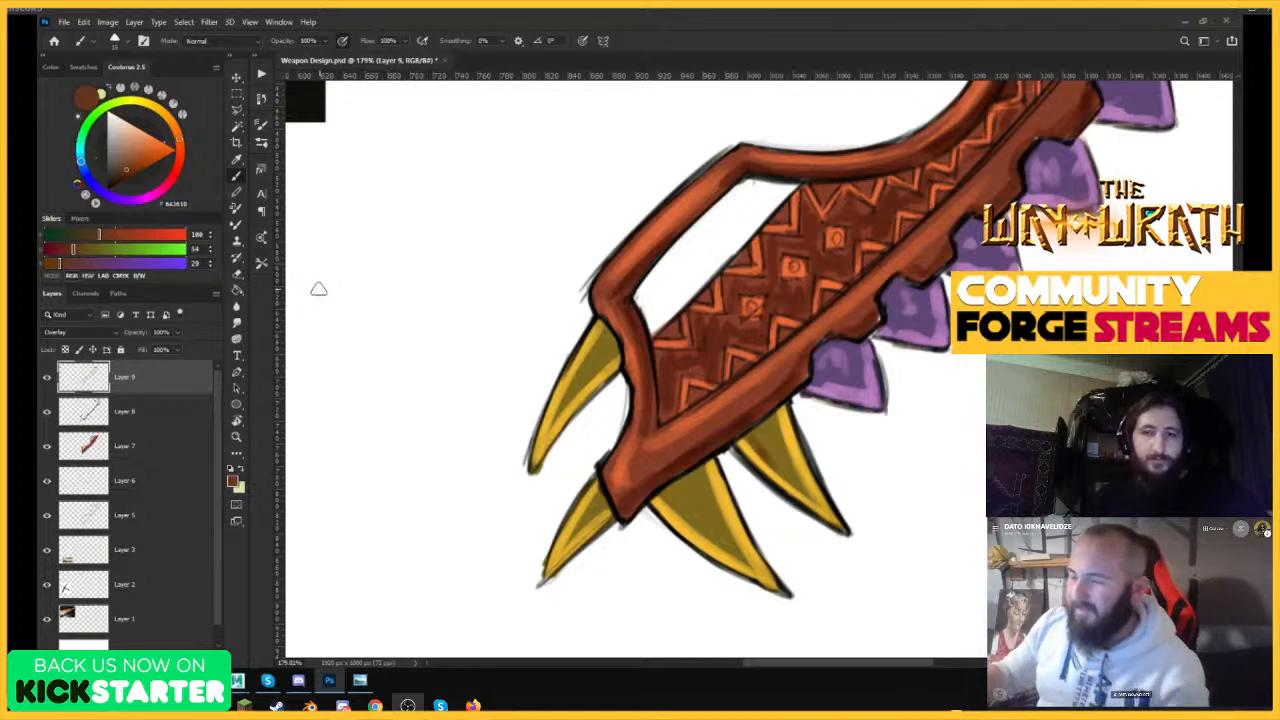
pyautogui.click(132, 160)
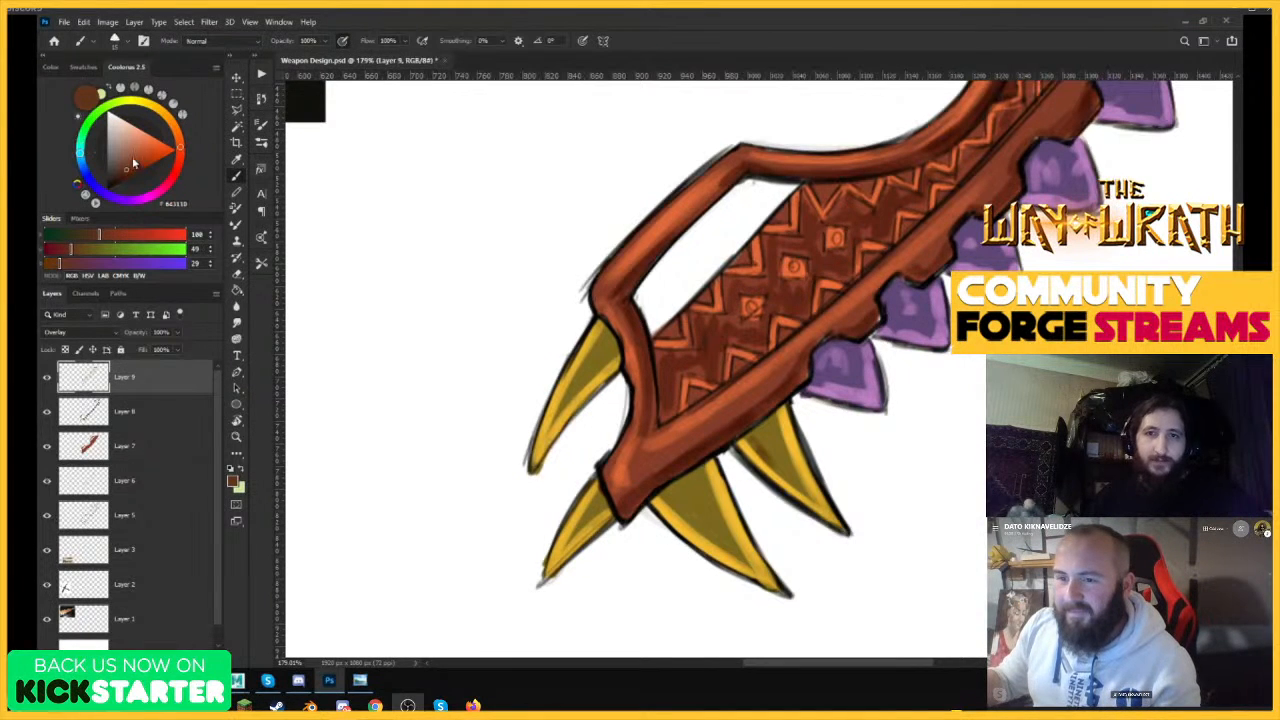
pyautogui.click(137, 150)
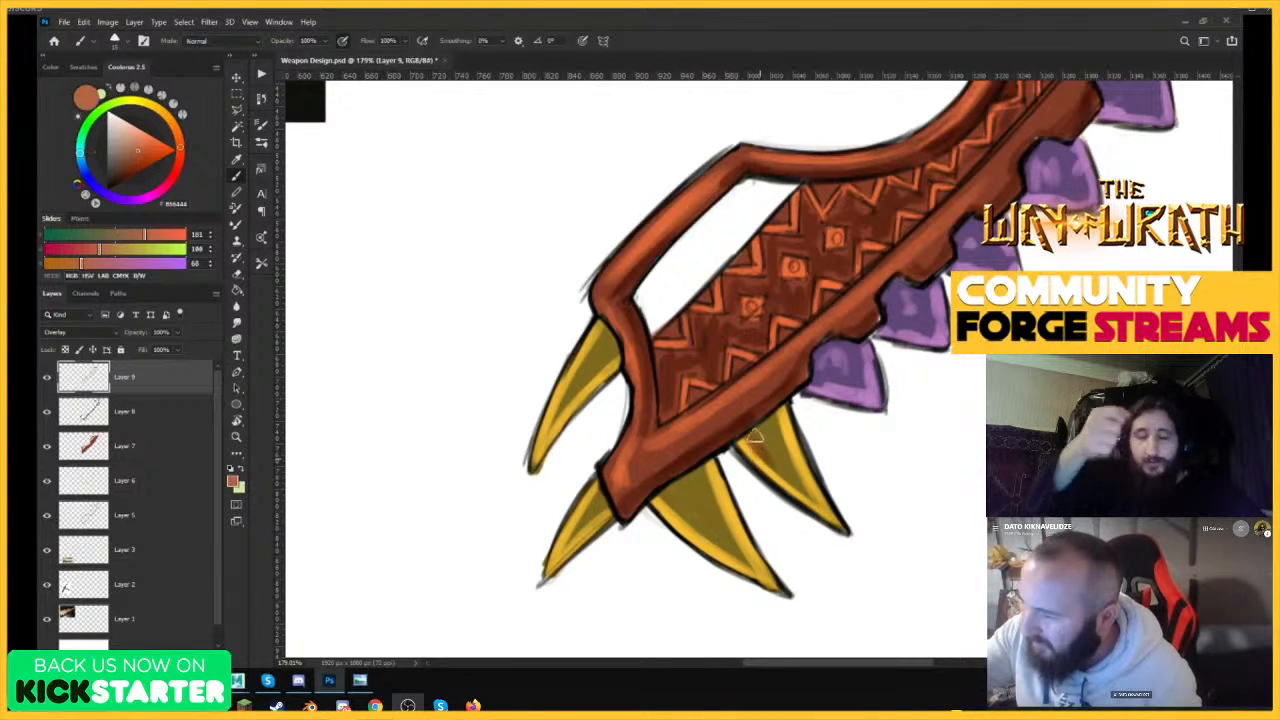
# Shade the insides of the four yellow teeth at the weapon's lower end with the orange-brown brush.
pyautogui.moveTo(768, 465)
pyautogui.mouseDown()
pyautogui.moveTo(812, 508)
pyautogui.moveTo(783, 408)
pyautogui.mouseUp()
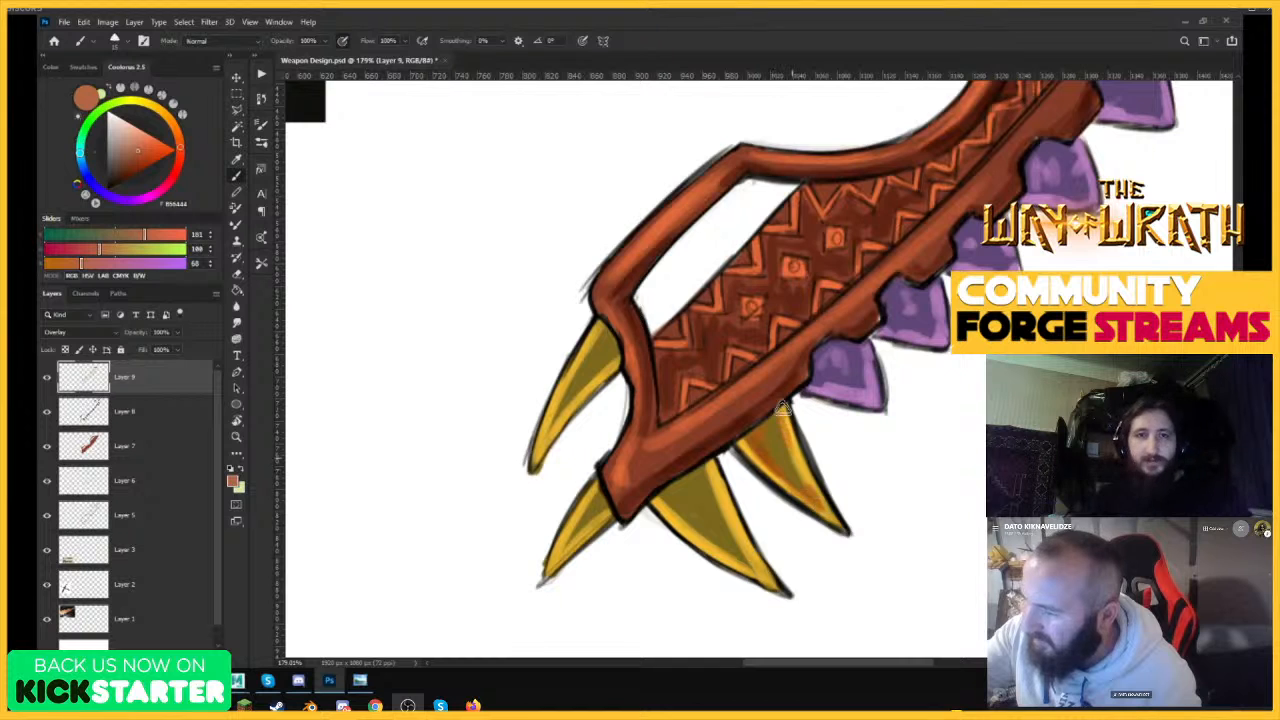
pyautogui.moveTo(692, 527)
pyautogui.mouseDown()
pyautogui.moveTo(740, 558)
pyautogui.moveTo(728, 517)
pyautogui.mouseUp()
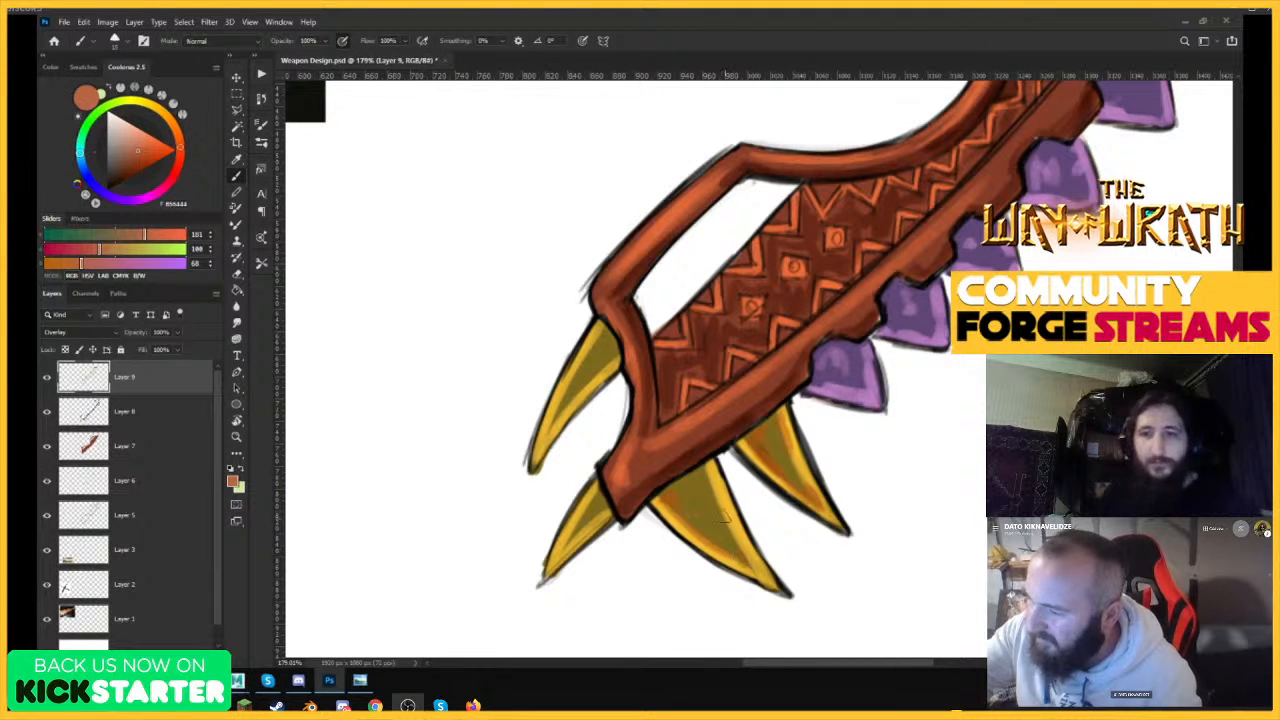
pyautogui.moveTo(583, 521); pyautogui.dragTo(564, 551)
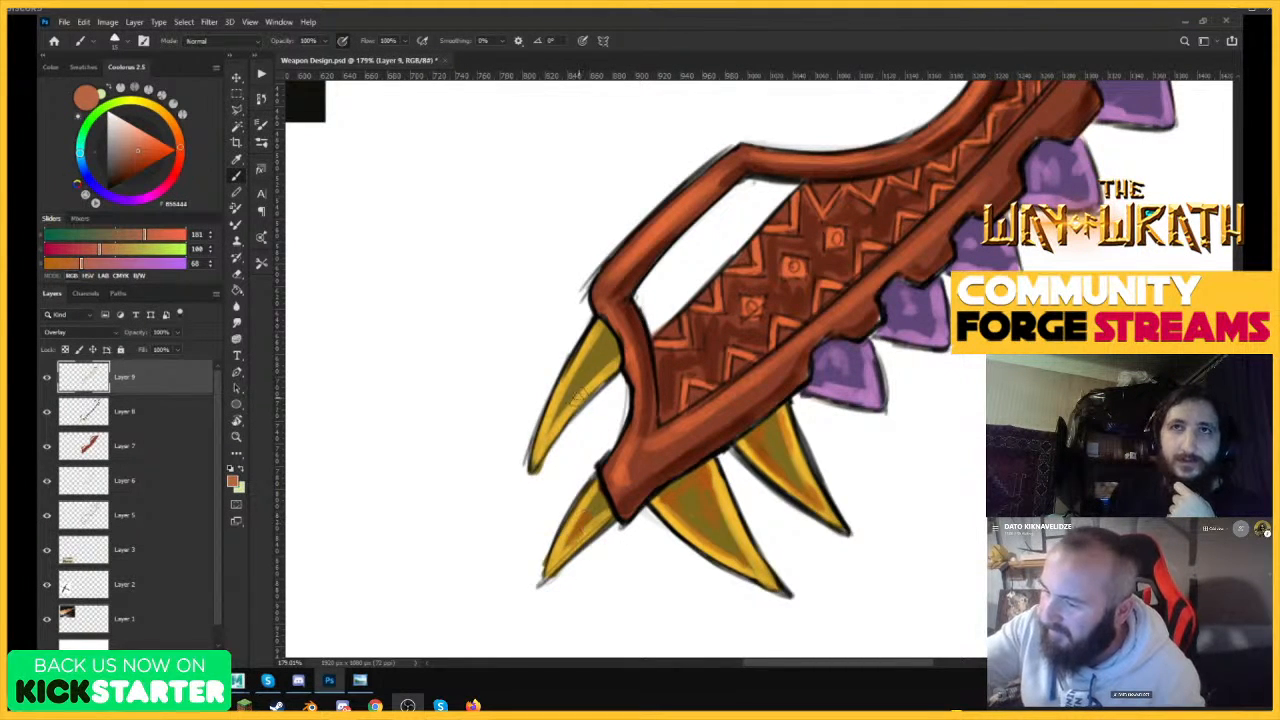
pyautogui.moveTo(640, 540); pyautogui.dragTo(566, 557)
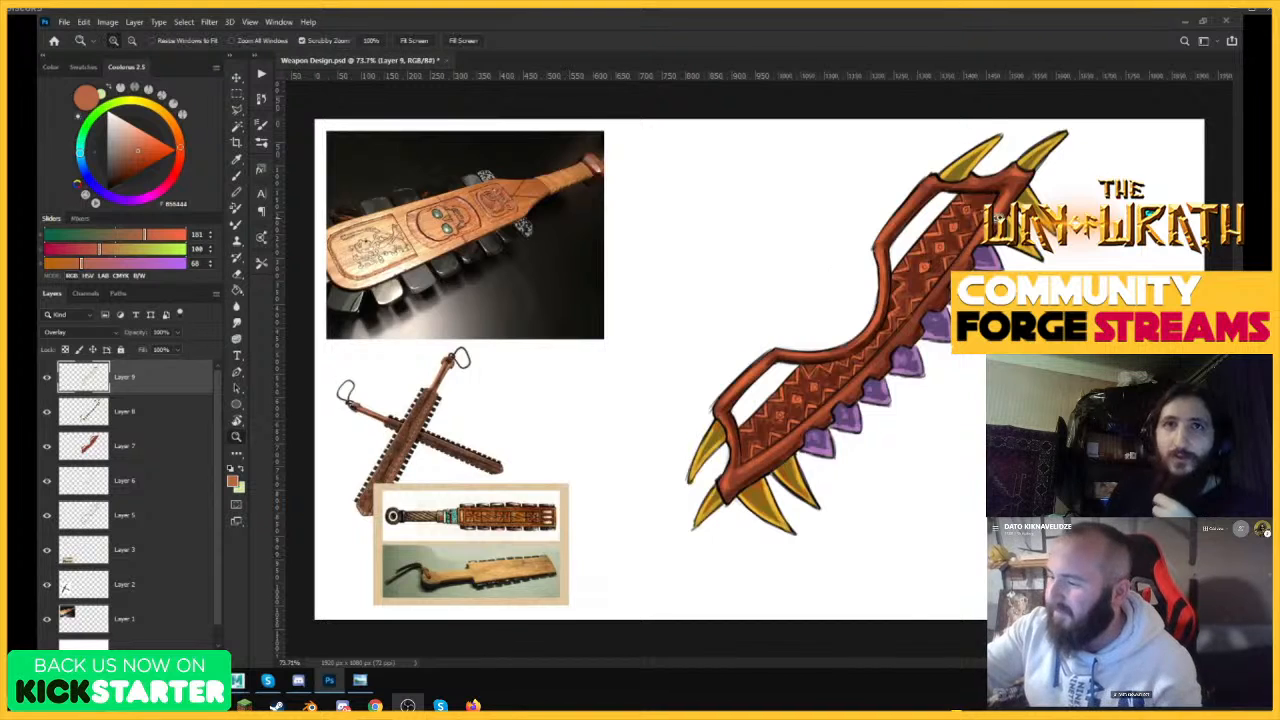
# Sample near-black (RGB 15, 14, 12) from the dark reference photo and darken the bases of the yellow and purple teeth.
pyautogui.moveTo(962, 212); pyautogui.dragTo(1005, 240)
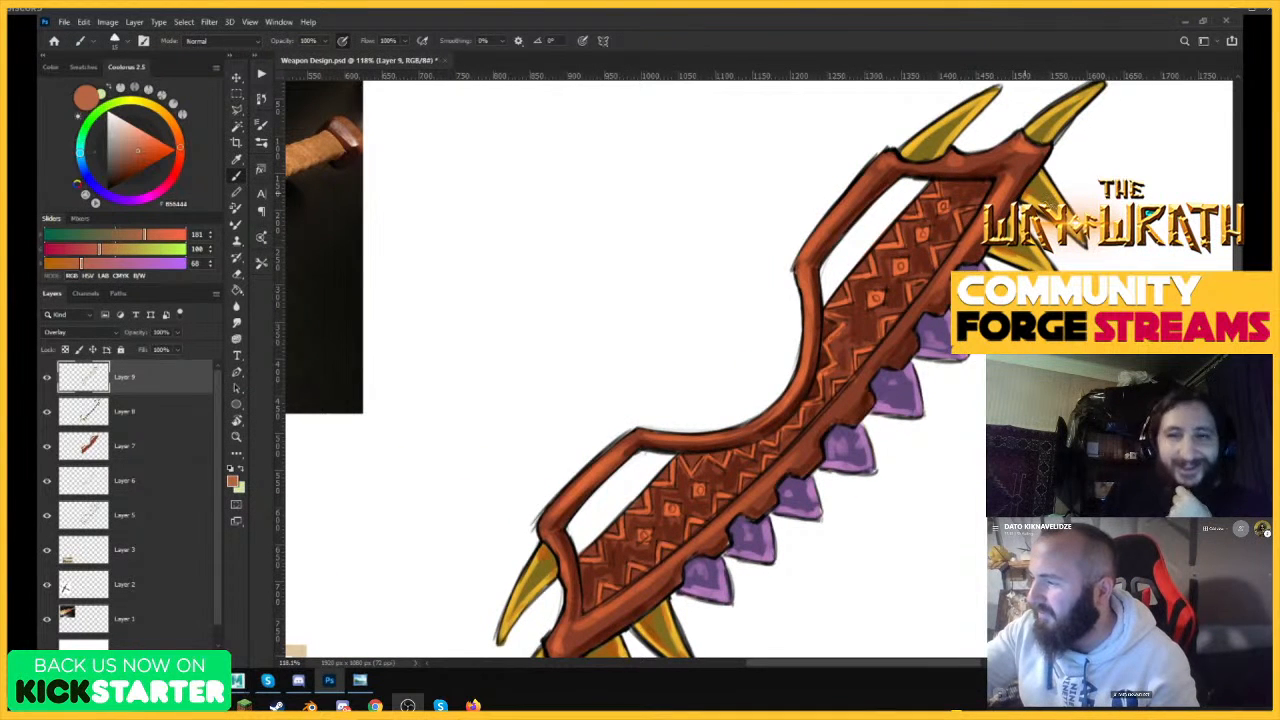
pyautogui.keyDown('alt'); pyautogui.click(337, 308); pyautogui.keyUp('alt')
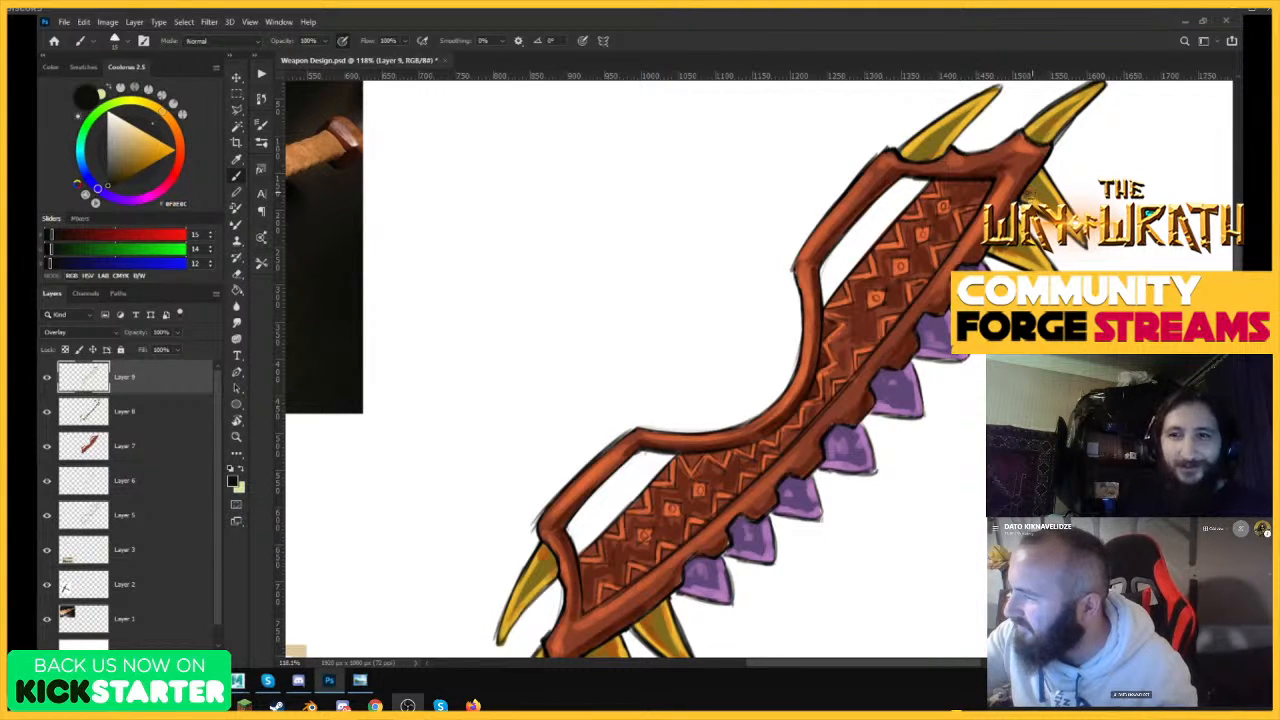
pyautogui.press('z')
pyautogui.moveTo(1036, 200)
pyautogui.mouseDown()
pyautogui.moveTo(800, 330)
pyautogui.moveTo(906, 326)
pyautogui.mouseUp()
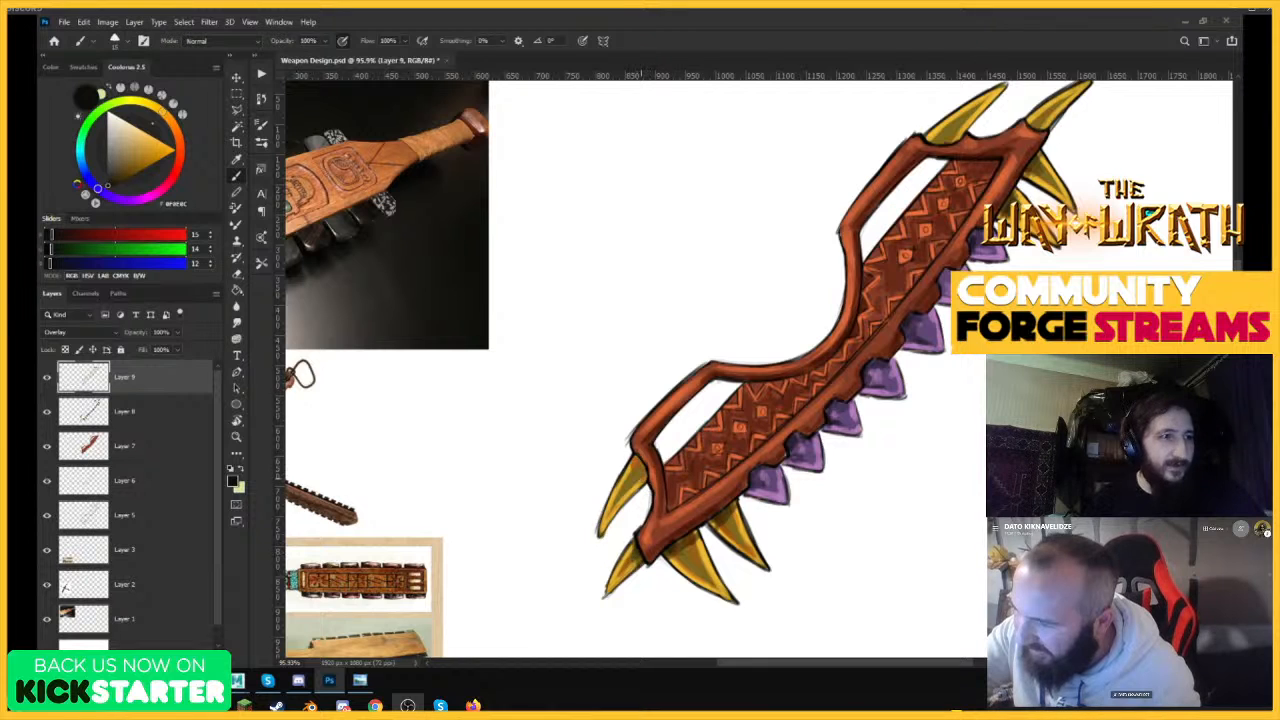
pyautogui.moveTo(800, 490); pyautogui.dragTo(711, 517)
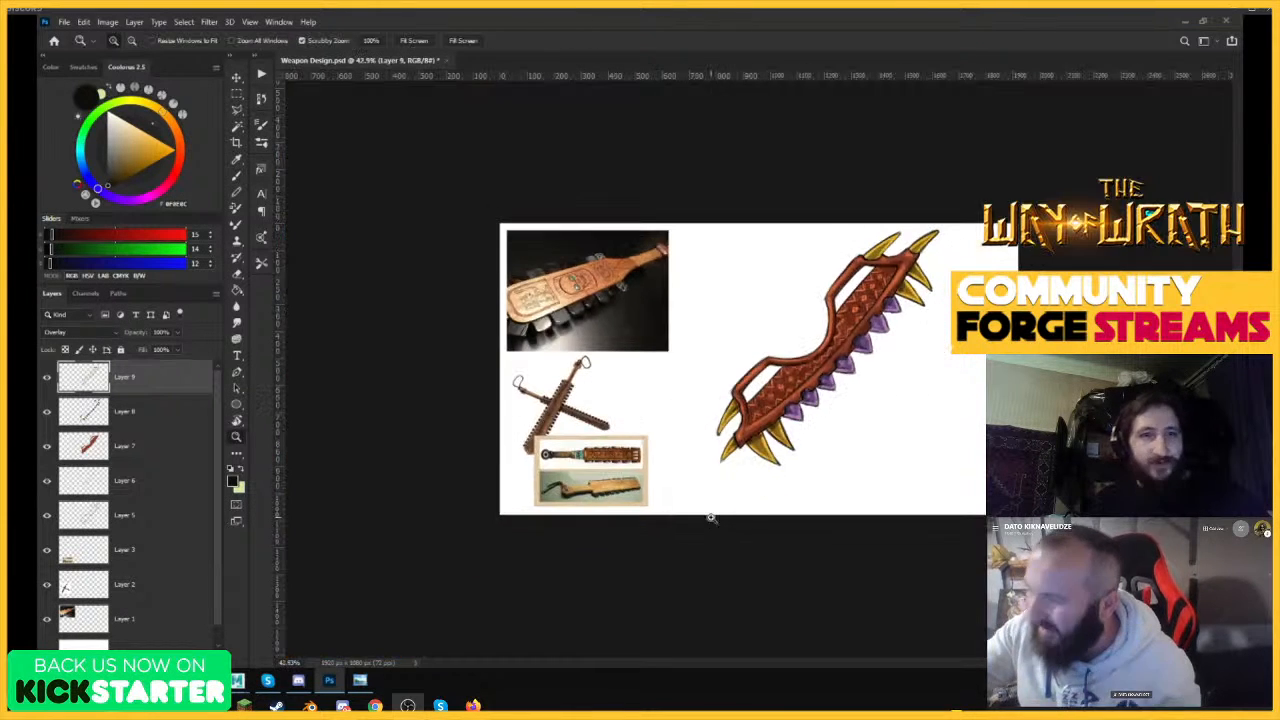
pyautogui.moveTo(900, 262); pyautogui.dragTo(972, 248)
pyautogui.moveTo(983, 184); pyautogui.dragTo(1055, 180)
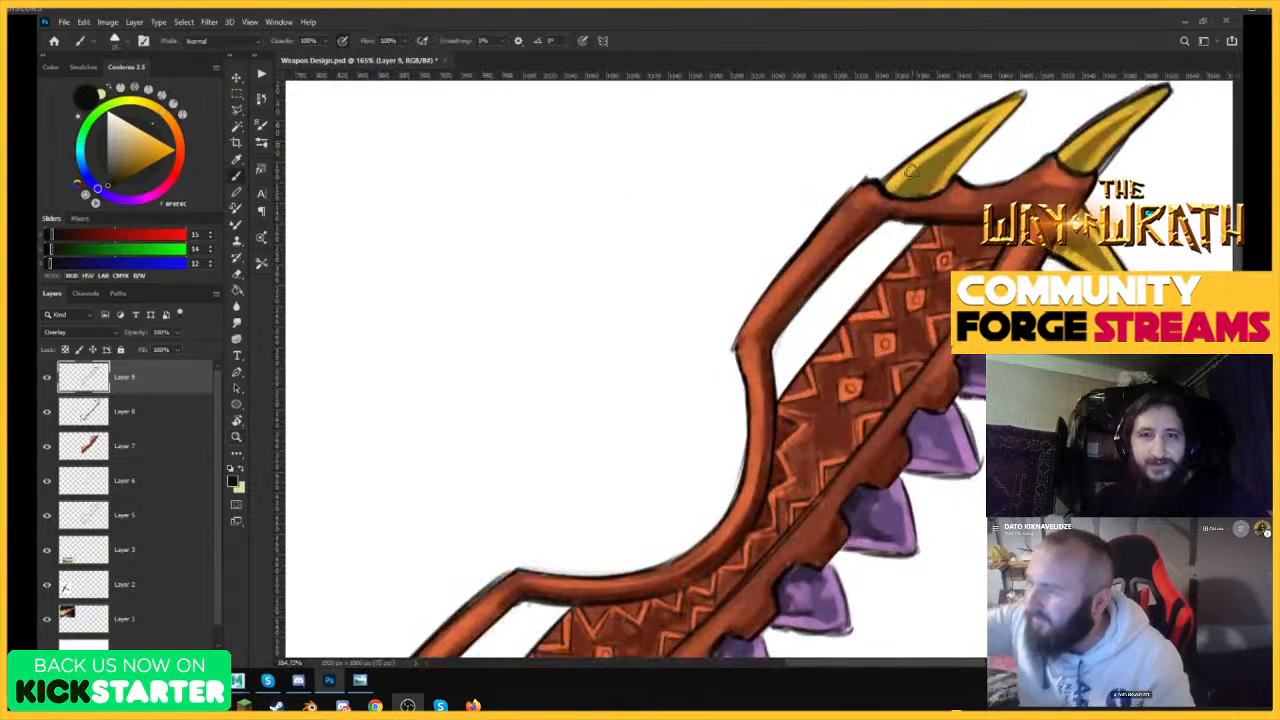
pyautogui.moveTo(908, 194)
pyautogui.mouseDown()
pyautogui.moveTo(884, 188)
pyautogui.moveTo(930, 190)
pyautogui.moveTo(941, 169)
pyautogui.mouseUp()
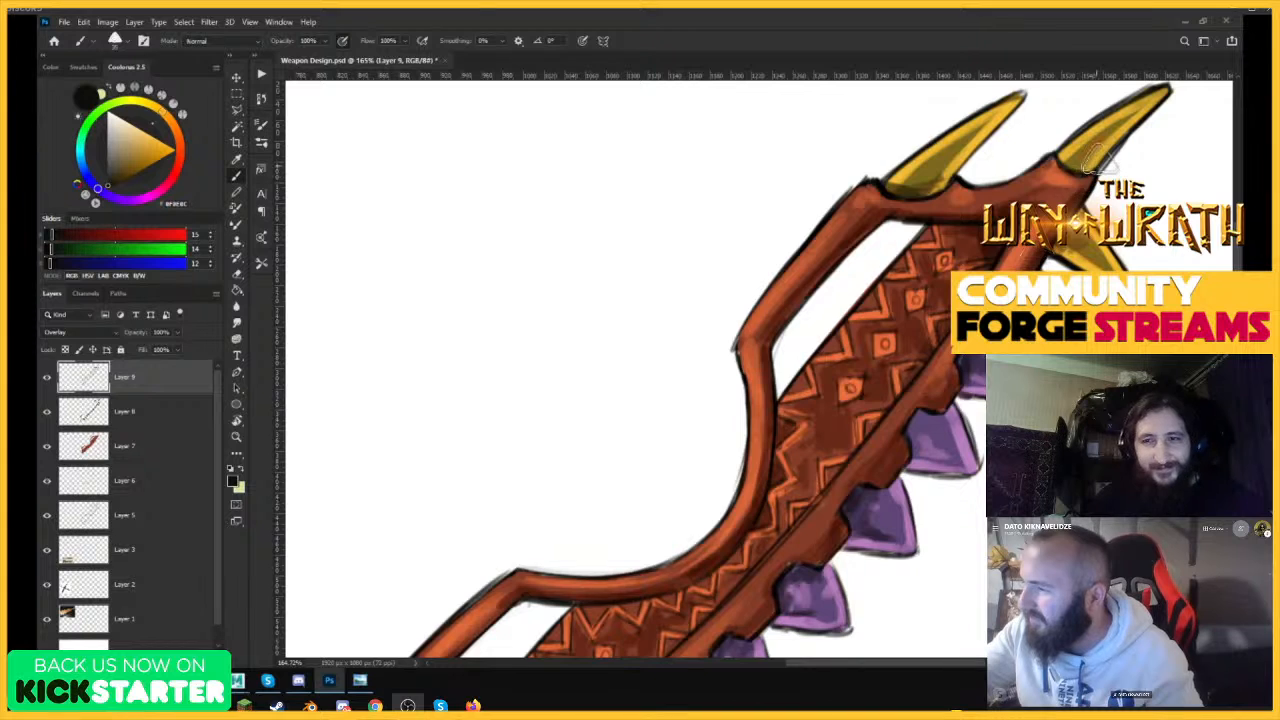
pyautogui.moveTo(1097, 160); pyautogui.dragTo(962, 165)
pyautogui.moveTo(786, 357)
pyautogui.mouseDown()
pyautogui.moveTo(909, 358)
pyautogui.moveTo(935, 395)
pyautogui.moveTo(957, 397)
pyautogui.mouseUp()
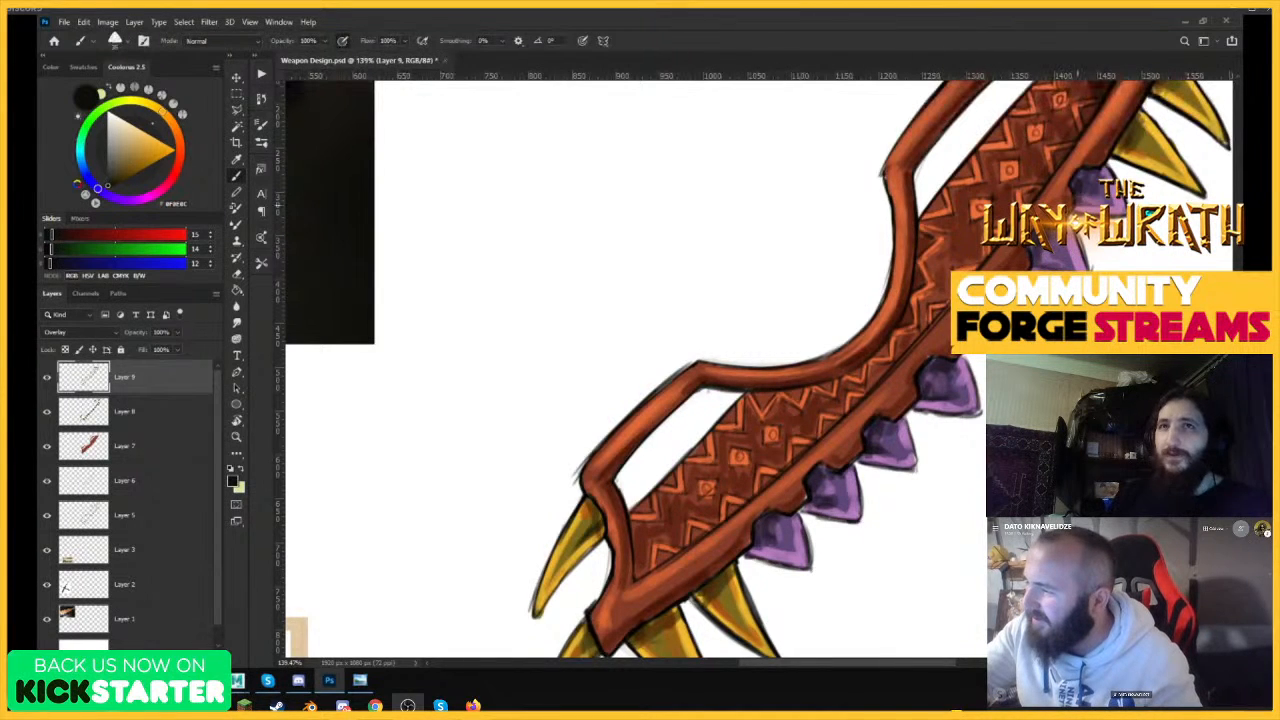
pyautogui.moveTo(1080, 181); pyautogui.dragTo(1000, 184)
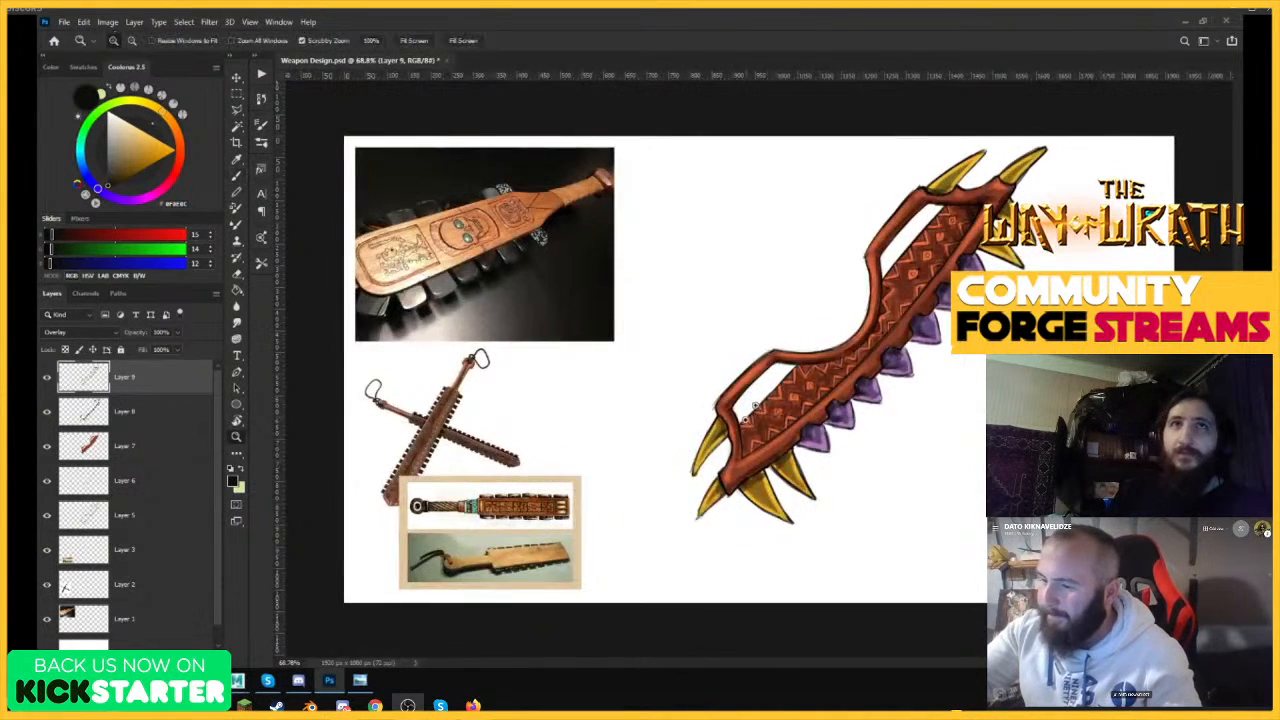
# Create a new layer in Overlay mode and try a pale cream (RGB 255, 246, 228) highlight on the lower frame bar.
pyautogui.moveTo(745, 418); pyautogui.dragTo(790, 416)
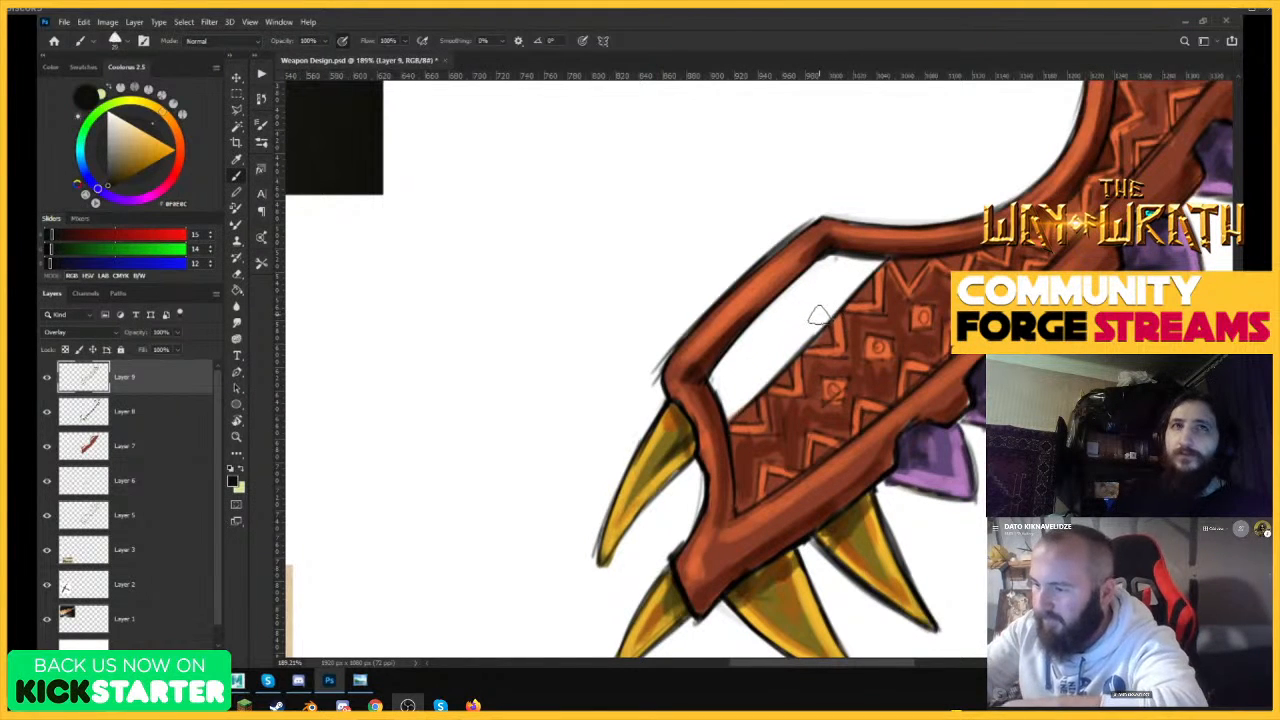
pyautogui.click(190, 660)
pyautogui.click(114, 115)
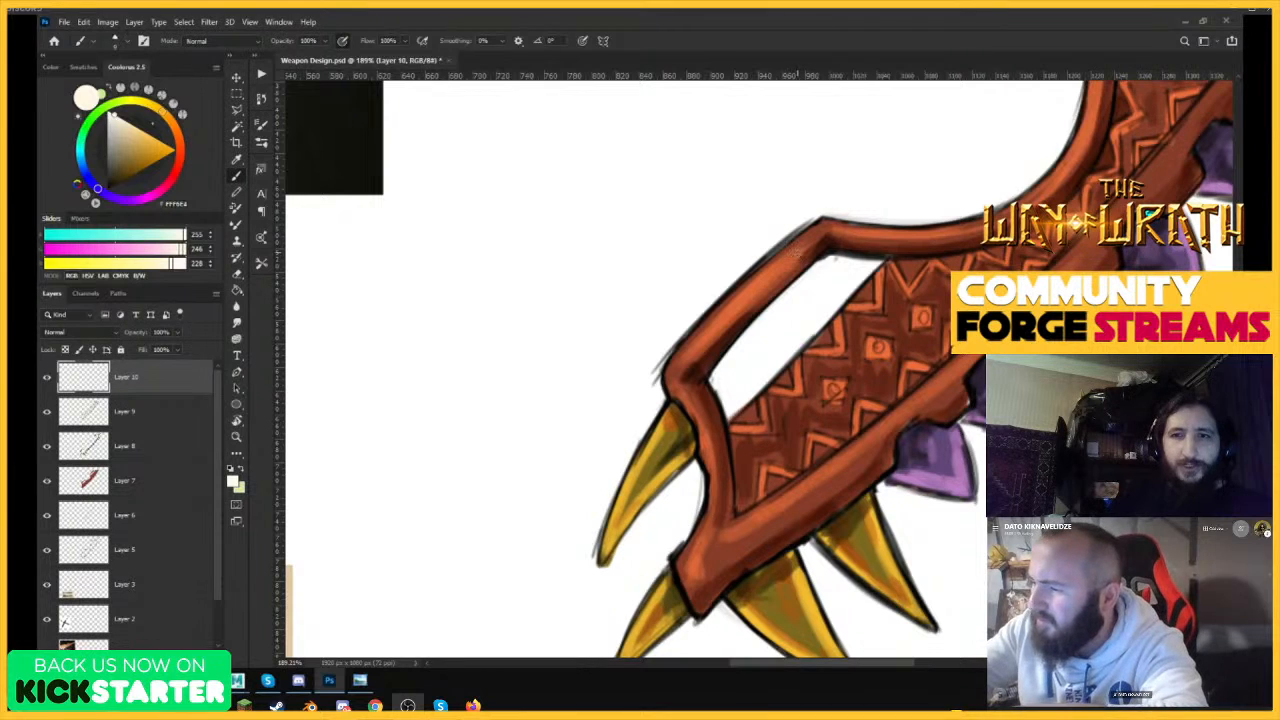
pyautogui.moveTo(702, 330); pyautogui.dragTo(789, 254)
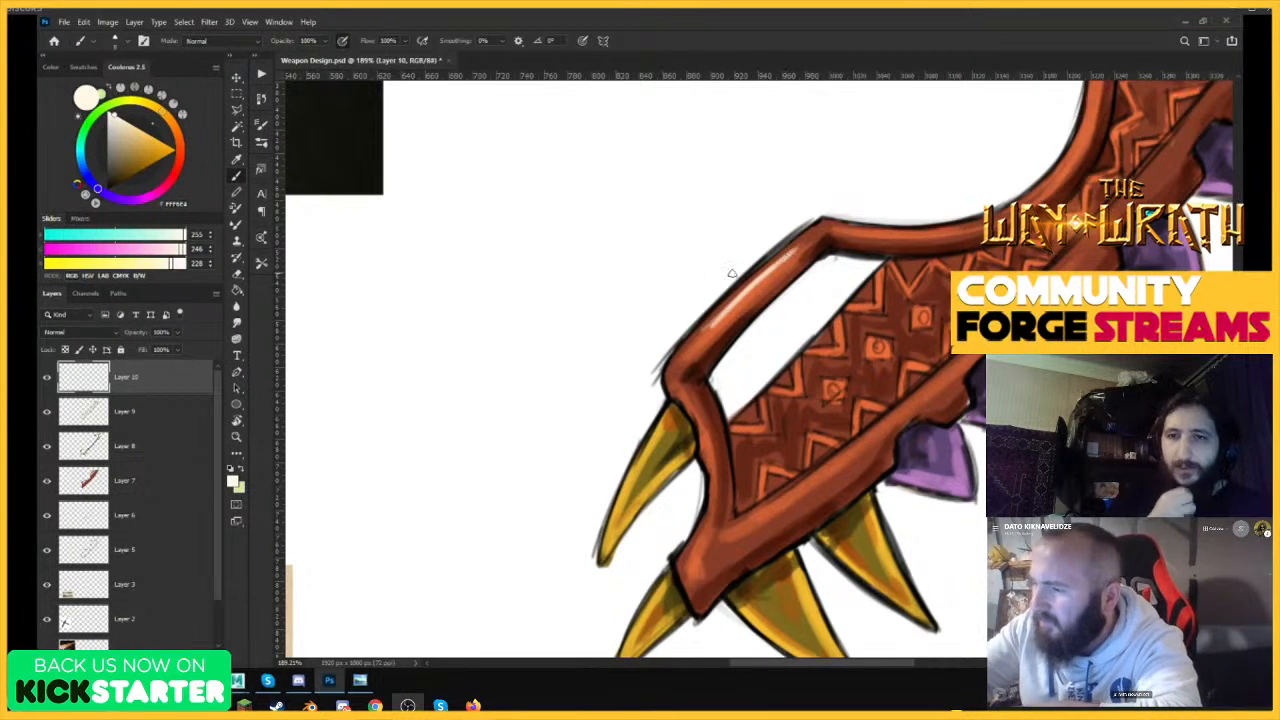
pyautogui.click(85, 333)
pyautogui.click(84, 484)
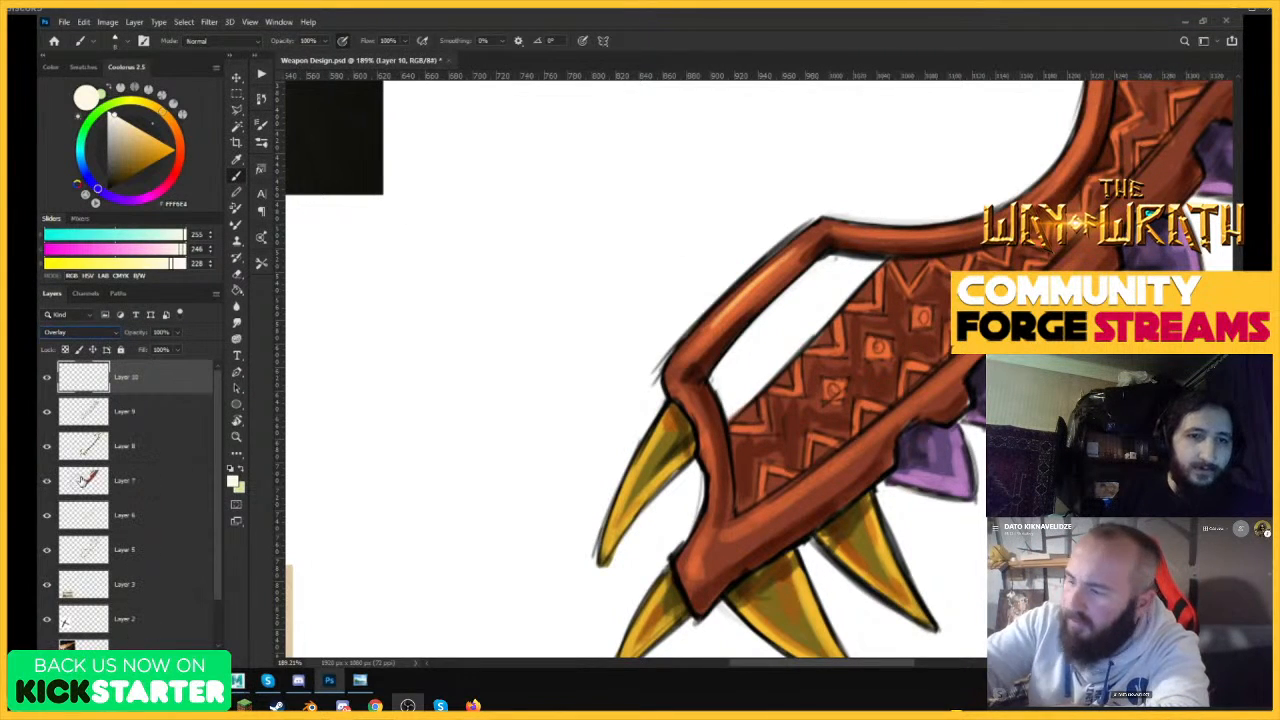
# Paint cream highlights on the lower frame bar, the yellow tooth beside it, and the body's bottom corner and lower edge.
pyautogui.moveTo(706, 326); pyautogui.dragTo(775, 262)
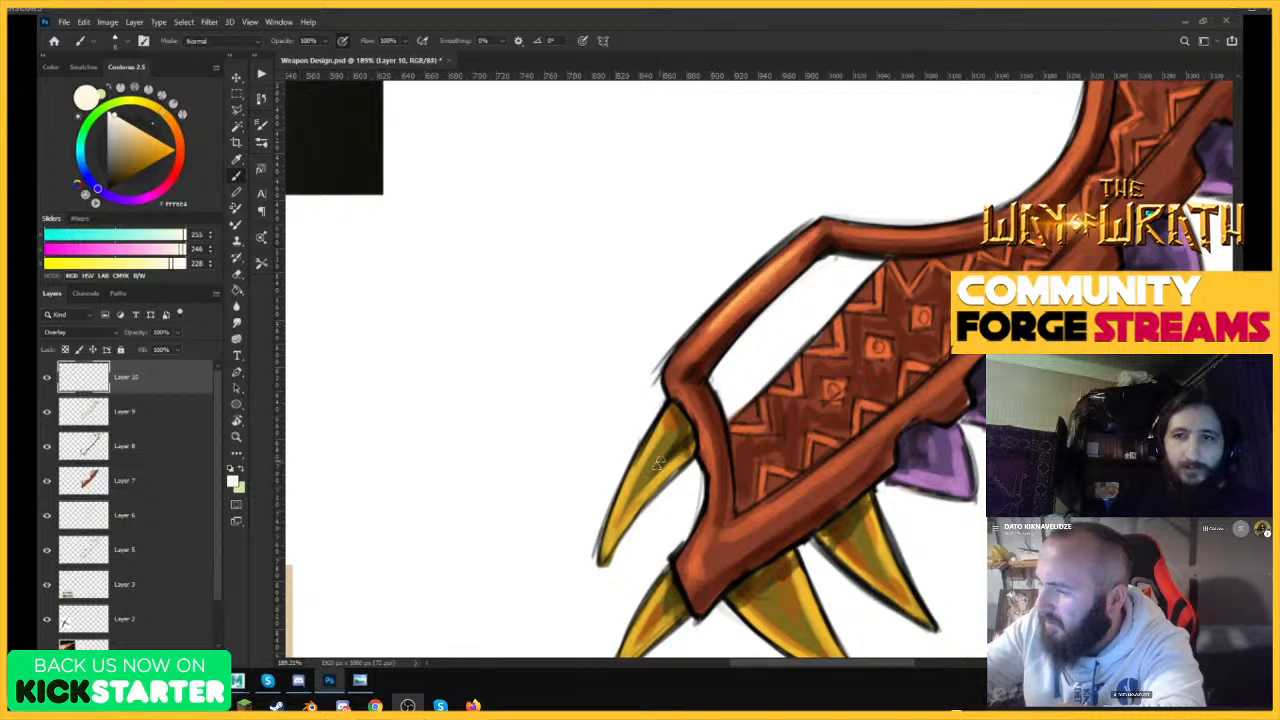
pyautogui.moveTo(640, 472)
pyautogui.mouseDown()
pyautogui.moveTo(618, 524)
pyautogui.moveTo(658, 438)
pyautogui.moveTo(610, 540)
pyautogui.moveTo(616, 516)
pyautogui.mouseUp()
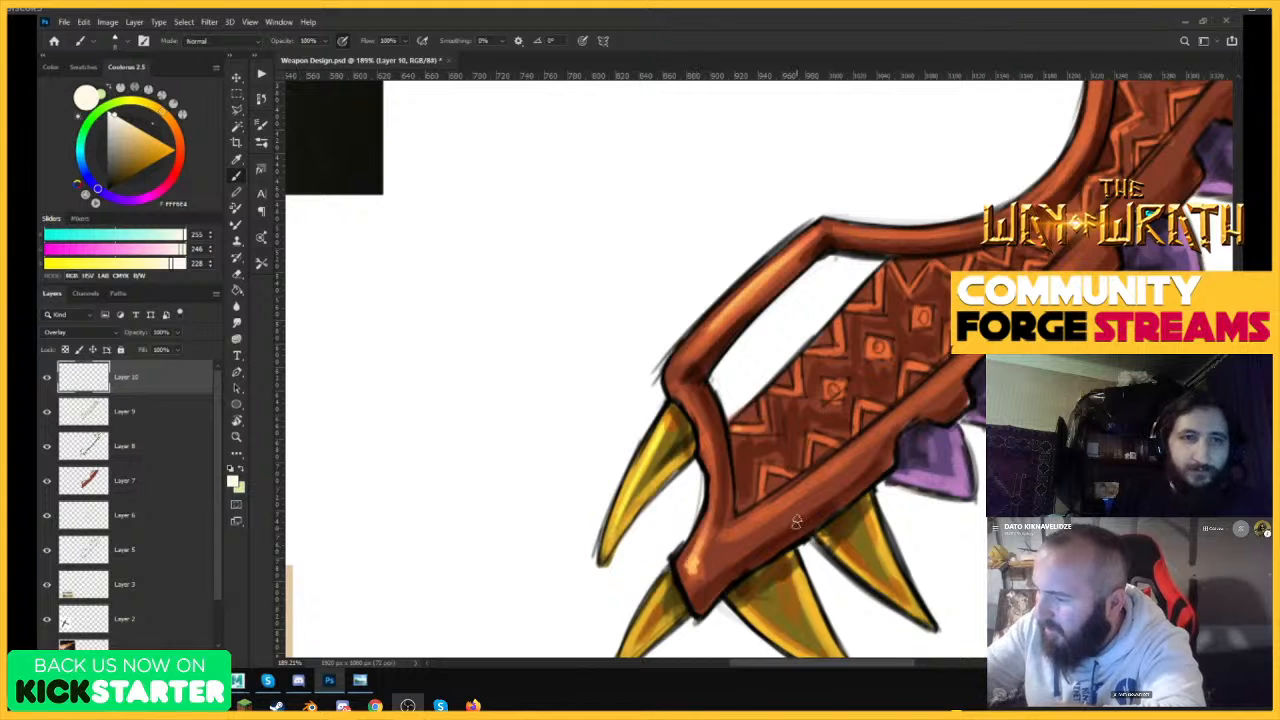
pyautogui.moveTo(736, 538)
pyautogui.mouseDown()
pyautogui.moveTo(958, 358)
pyautogui.moveTo(845, 484)
pyautogui.moveTo(820, 450)
pyautogui.mouseUp()
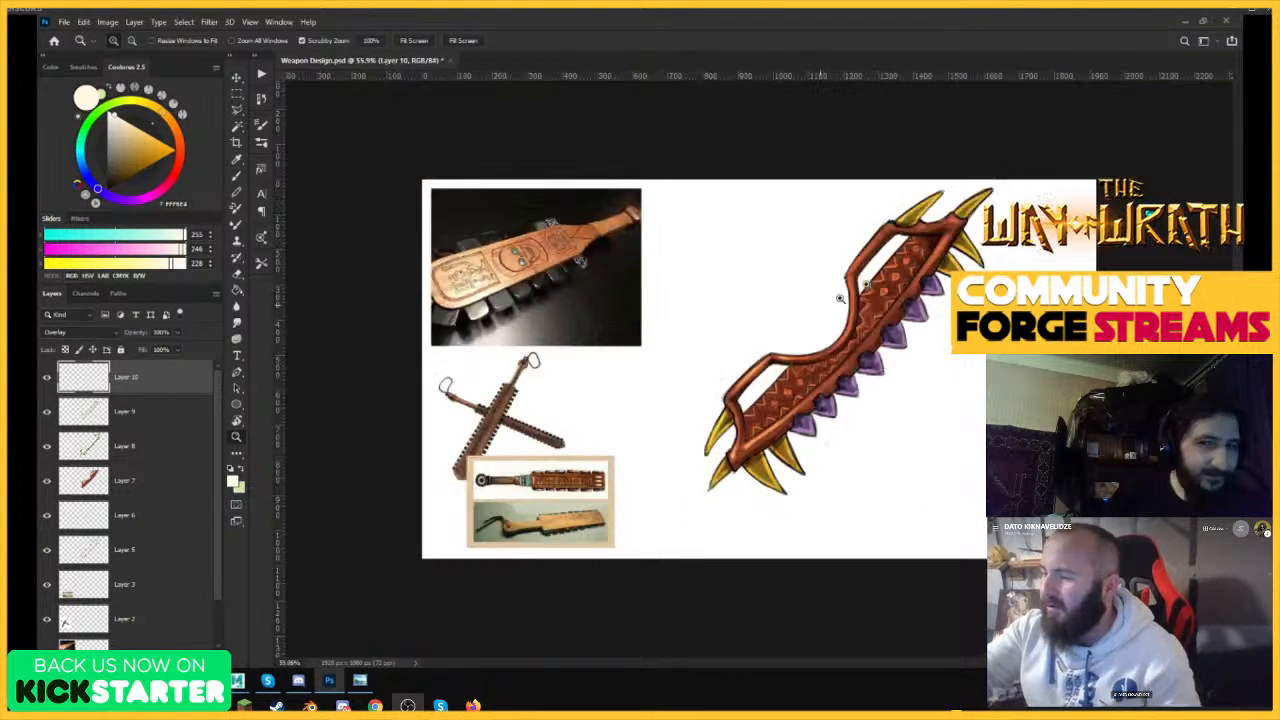
# Add cream highlights along the upper frame bar and the yellow tooth above it.
pyautogui.moveTo(840, 297)
pyautogui.mouseDown()
pyautogui.moveTo(892, 235)
pyautogui.moveTo(903, 336)
pyautogui.moveTo(775, 310)
pyautogui.mouseUp()
pyautogui.moveTo(918, 211)
pyautogui.mouseDown()
pyautogui.moveTo(968, 200)
pyautogui.moveTo(854, 241)
pyautogui.mouseUp()
pyautogui.moveTo(908, 183); pyautogui.dragTo(822, 294)
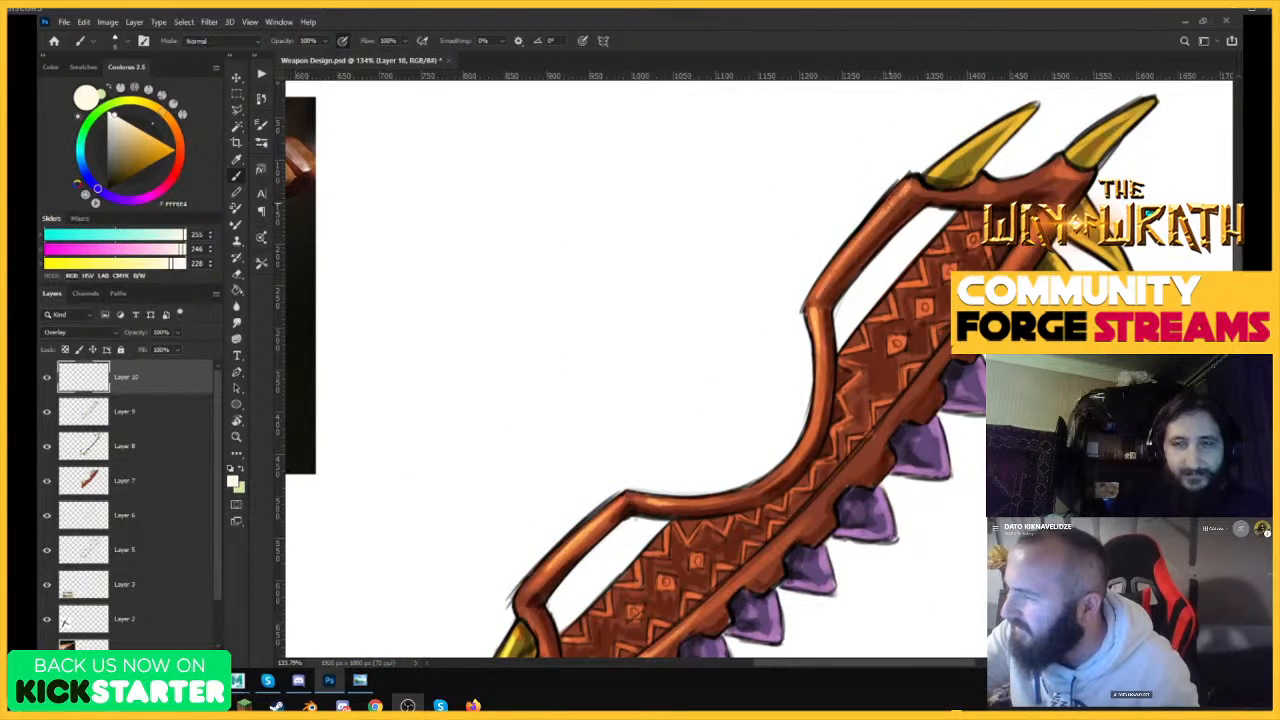
pyautogui.moveTo(877, 220); pyautogui.dragTo(826, 286)
pyautogui.moveTo(905, 232)
pyautogui.mouseDown()
pyautogui.moveTo(845, 238)
pyautogui.moveTo(927, 241)
pyautogui.moveTo(978, 210)
pyautogui.mouseUp()
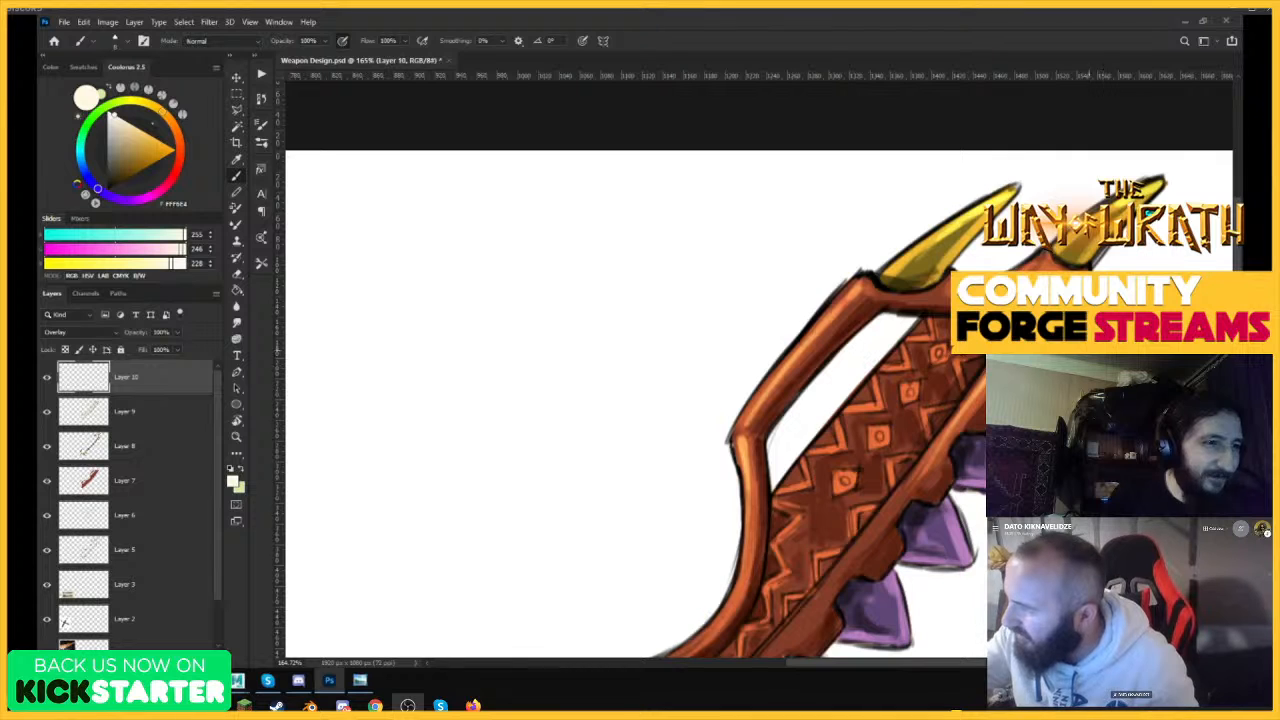
# Brighten the edges and tips of the remaining yellow teeth at the weapon's lower end with cream.
pyautogui.moveTo(977, 498); pyautogui.dragTo(1020, 485)
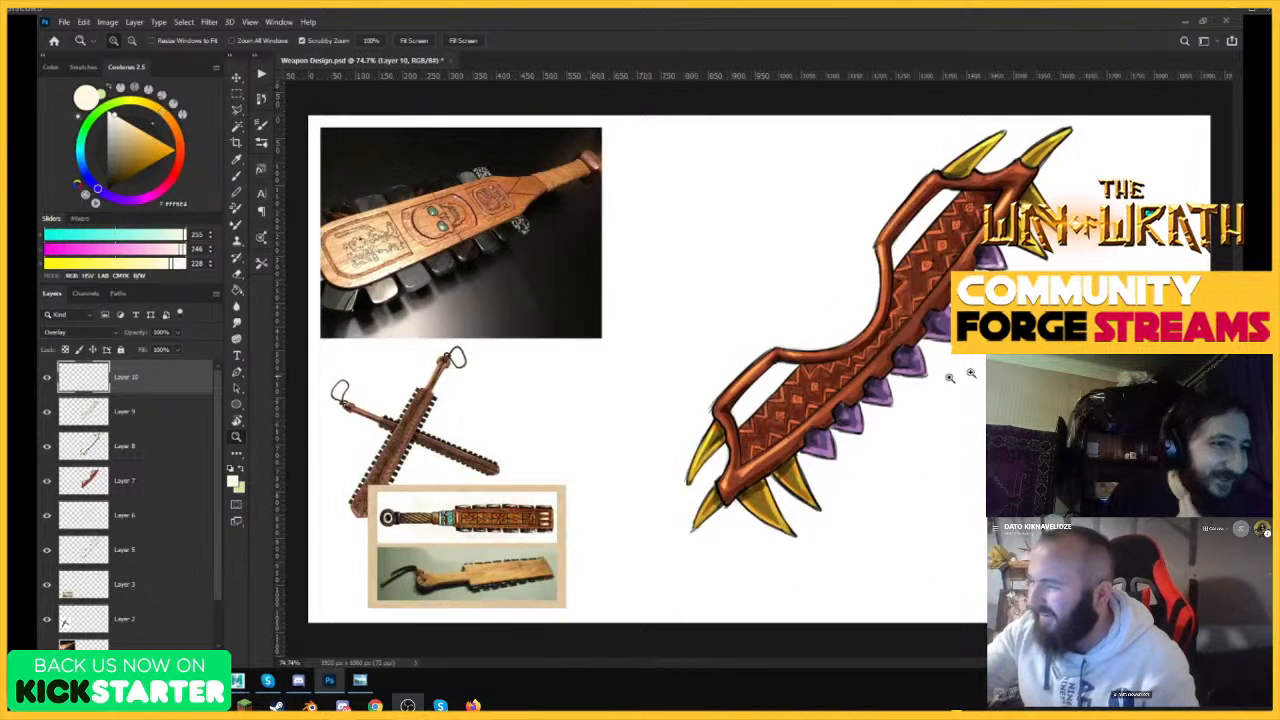
pyautogui.click(810, 500)
pyautogui.press('b')
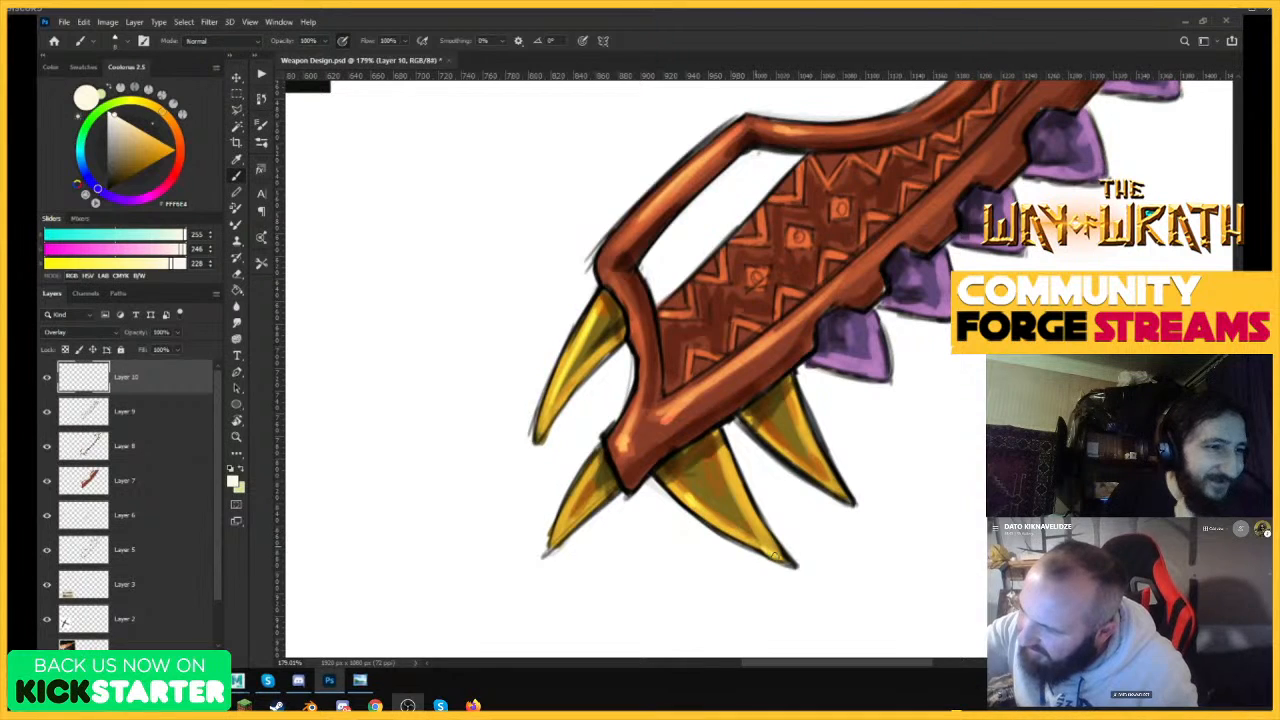
pyautogui.moveTo(775, 556); pyautogui.dragTo(742, 492)
pyautogui.moveTo(585, 480); pyautogui.dragTo(560, 530)
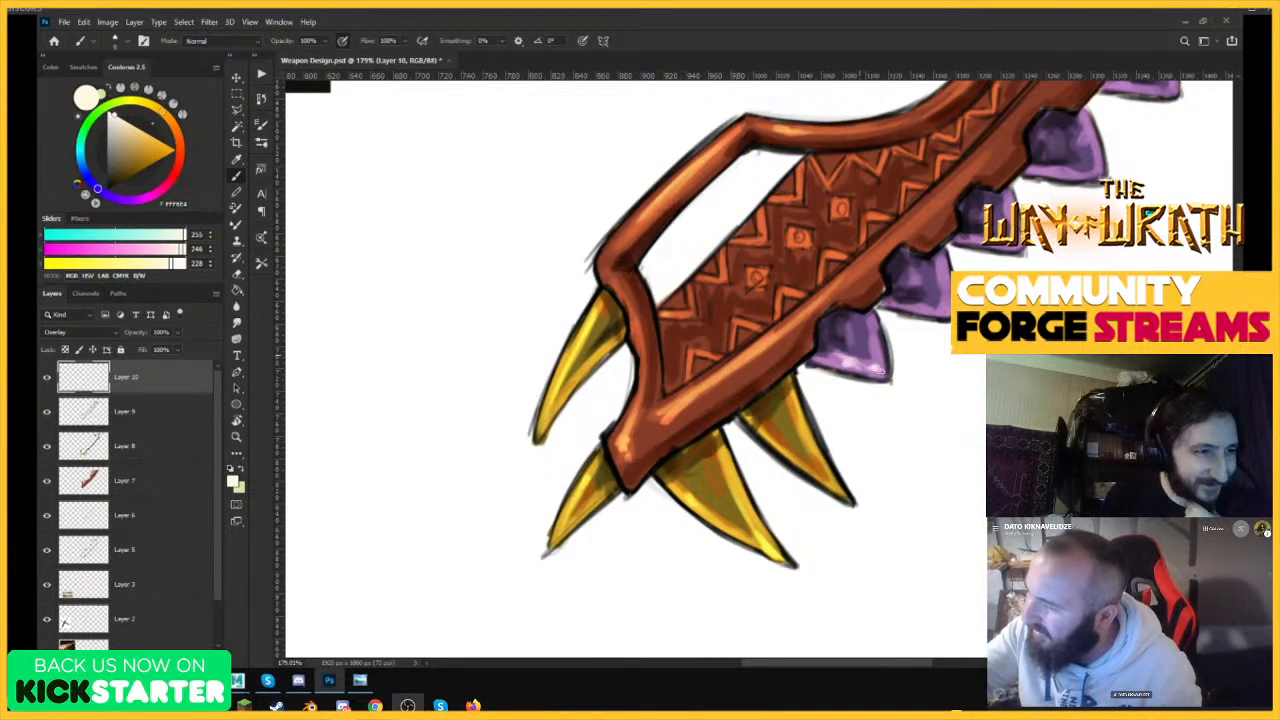
pyautogui.moveTo(775, 437); pyautogui.dragTo(832, 488)
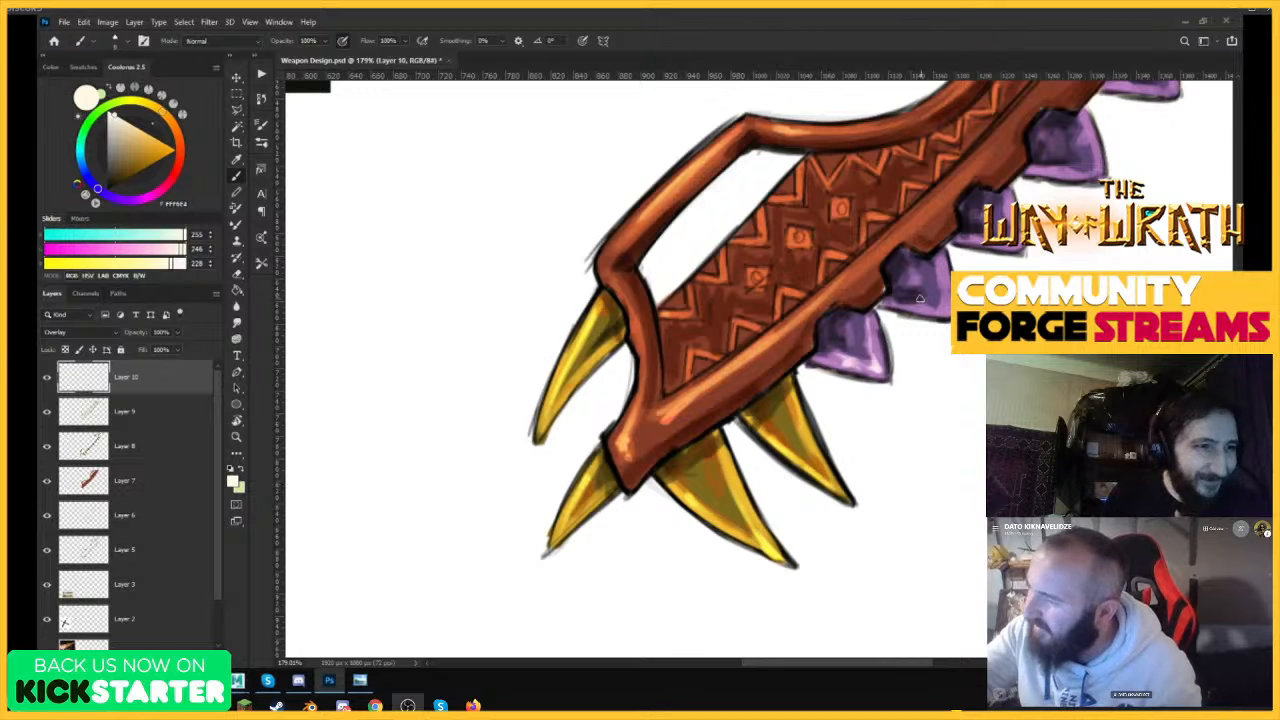
# Add cream highlights to the rims and faces of the purple teeth up the serrated edge.
pyautogui.moveTo(937, 265); pyautogui.dragTo(938, 330)
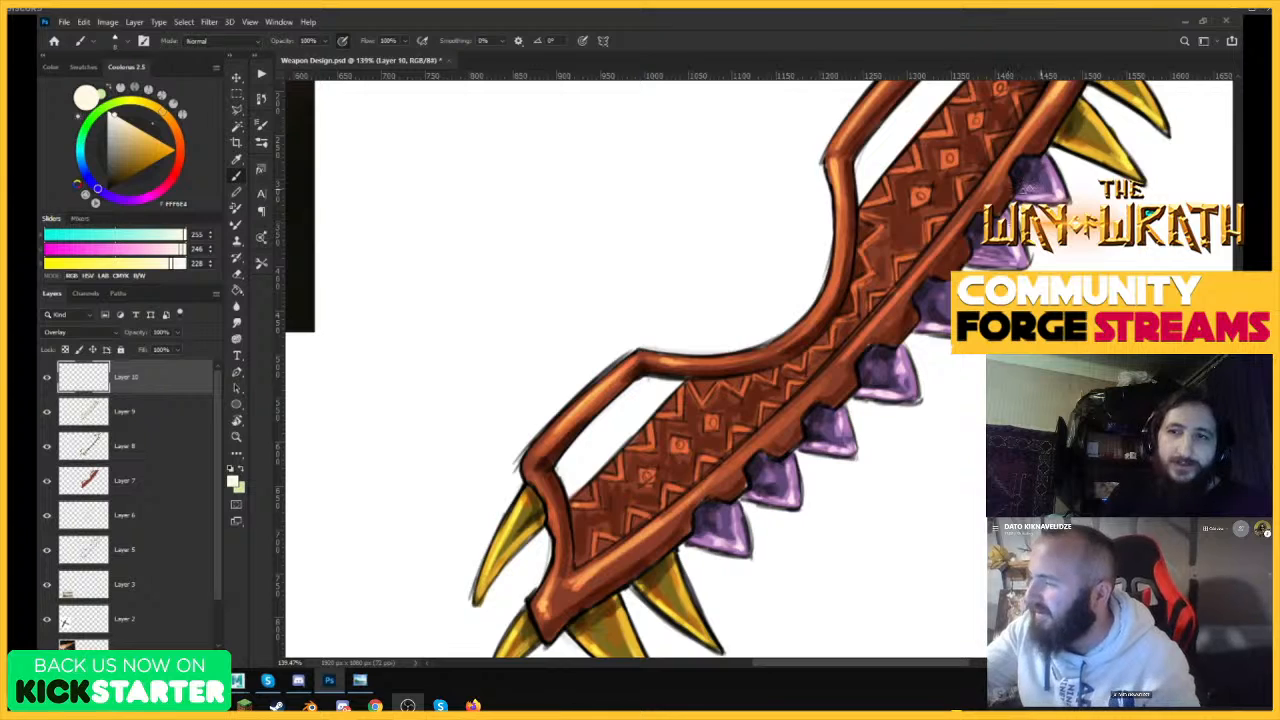
pyautogui.moveTo(1020, 195); pyautogui.dragTo(930, 380)
pyautogui.moveTo(868, 352); pyautogui.dragTo(1005, 290)
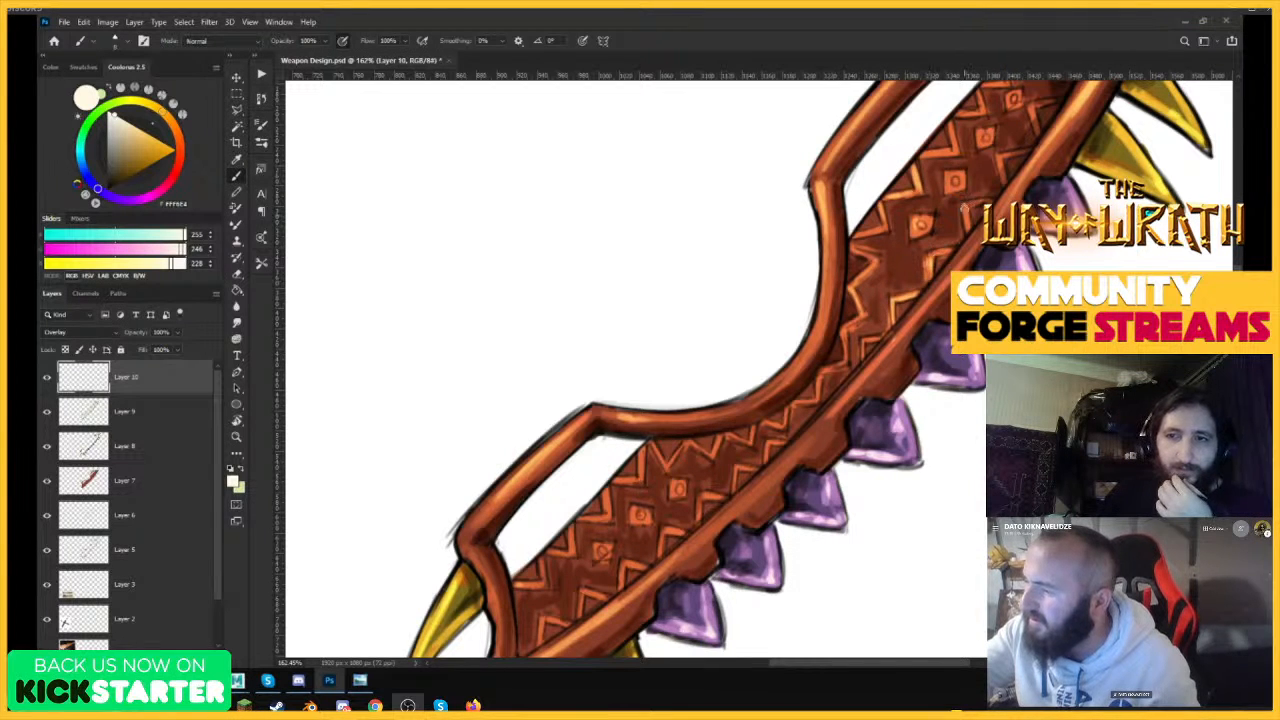
# Highlight the carved zigzags and squares on the upper and middle parts of the body.
pyautogui.moveTo(908, 168)
pyautogui.mouseDown()
pyautogui.moveTo(862, 170)
pyautogui.moveTo(922, 170)
pyautogui.mouseUp()
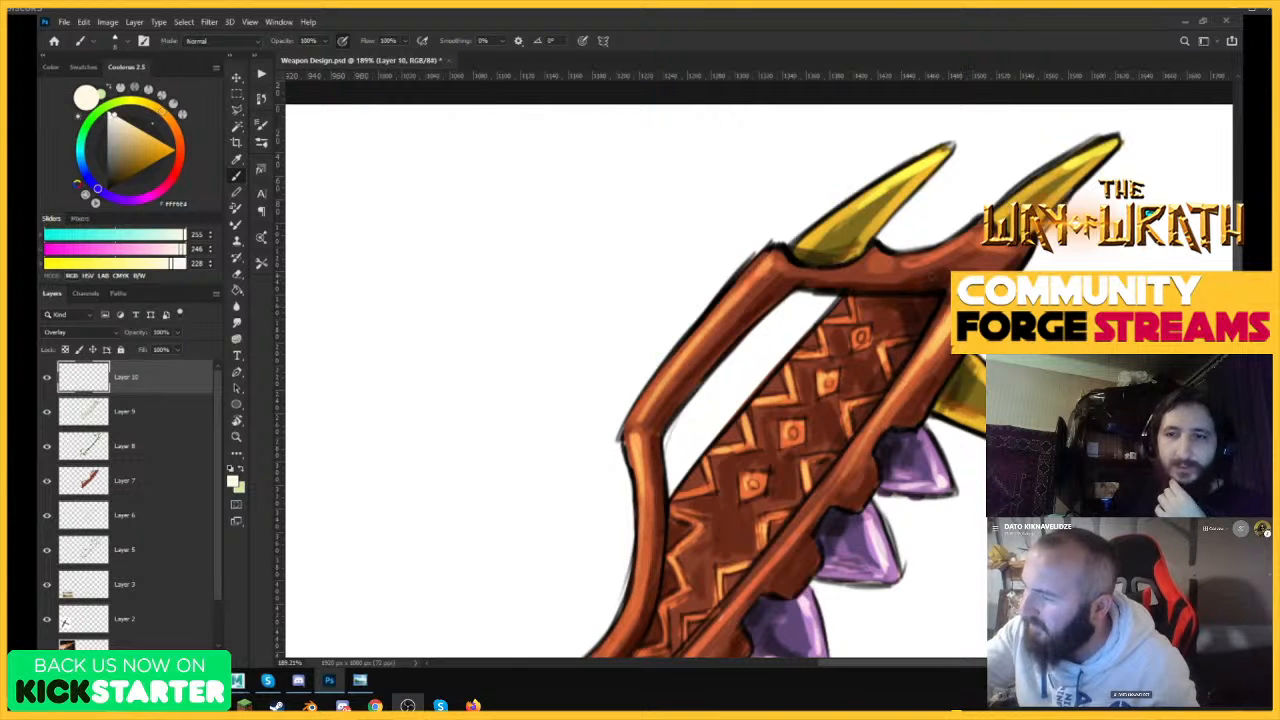
pyautogui.moveTo(986, 226); pyautogui.dragTo(911, 322)
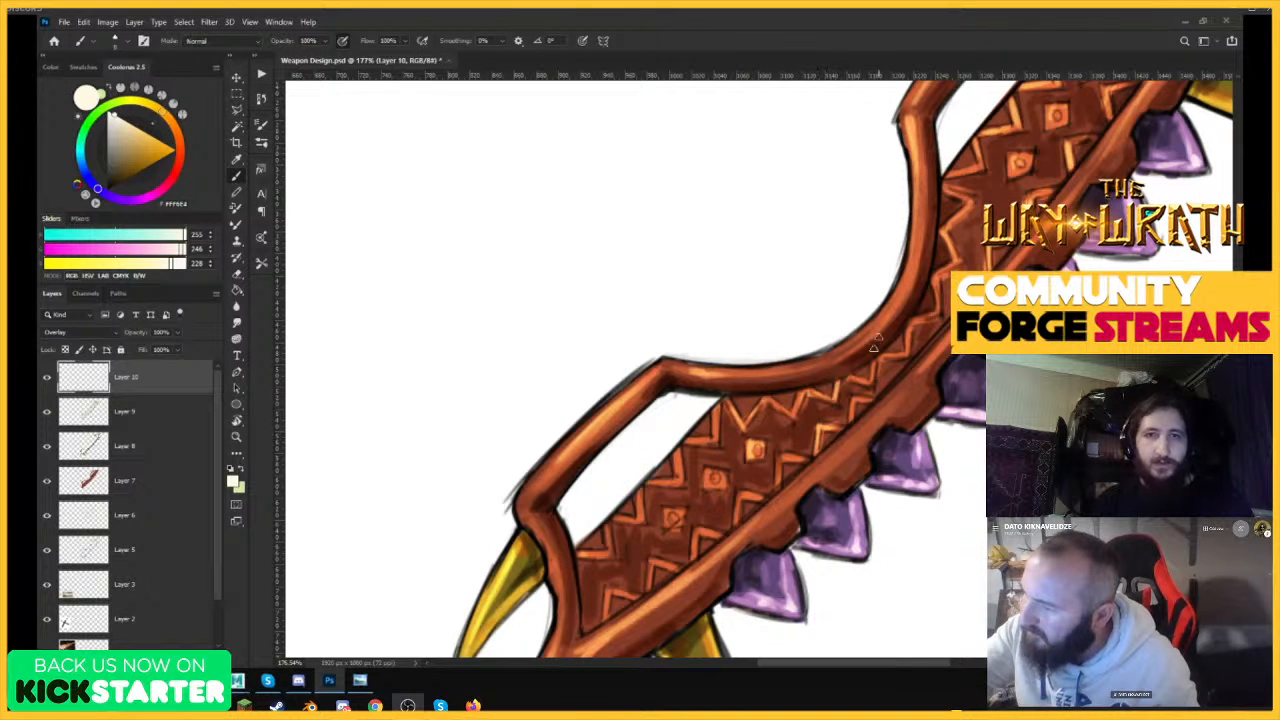
pyautogui.moveTo(890, 317)
pyautogui.mouseDown()
pyautogui.moveTo(918, 254)
pyautogui.moveTo(878, 325)
pyautogui.mouseUp()
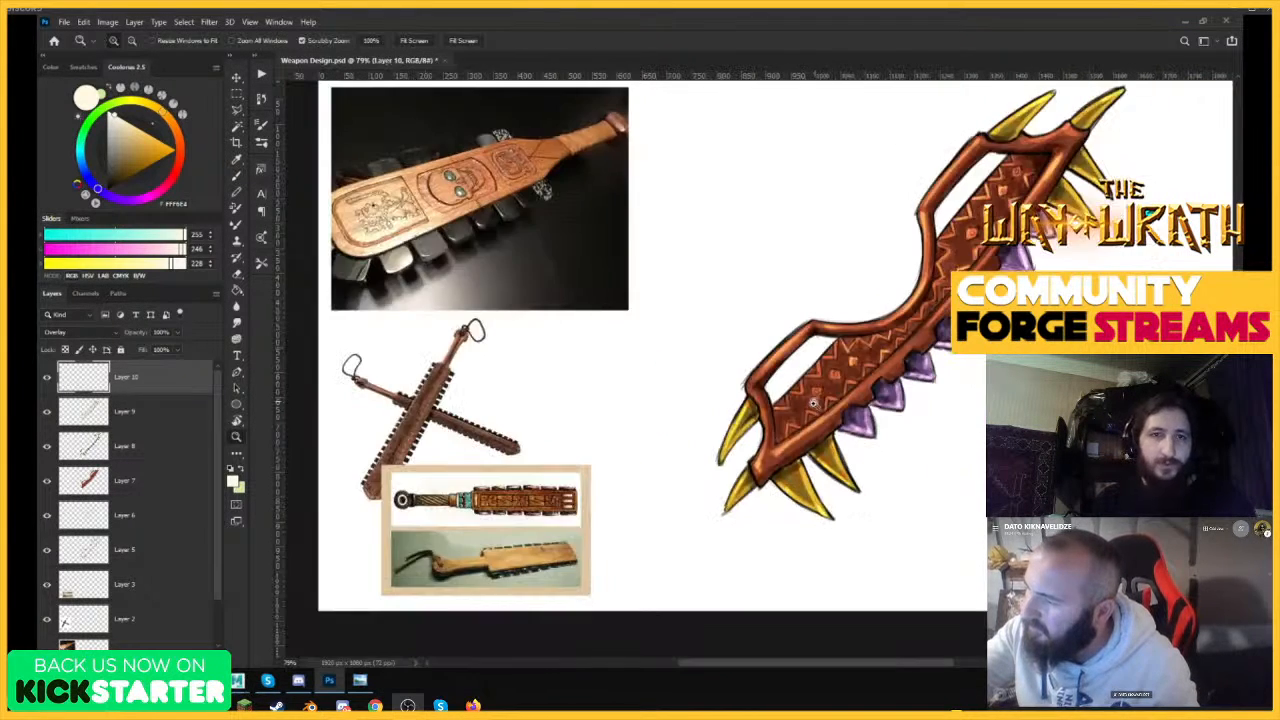
# Highlight the carved squares and zigzag lines at the lower end of the body with short cream strokes.
pyautogui.moveTo(821, 398); pyautogui.dragTo(872, 382)
pyautogui.moveTo(811, 331); pyautogui.dragTo(815, 299)
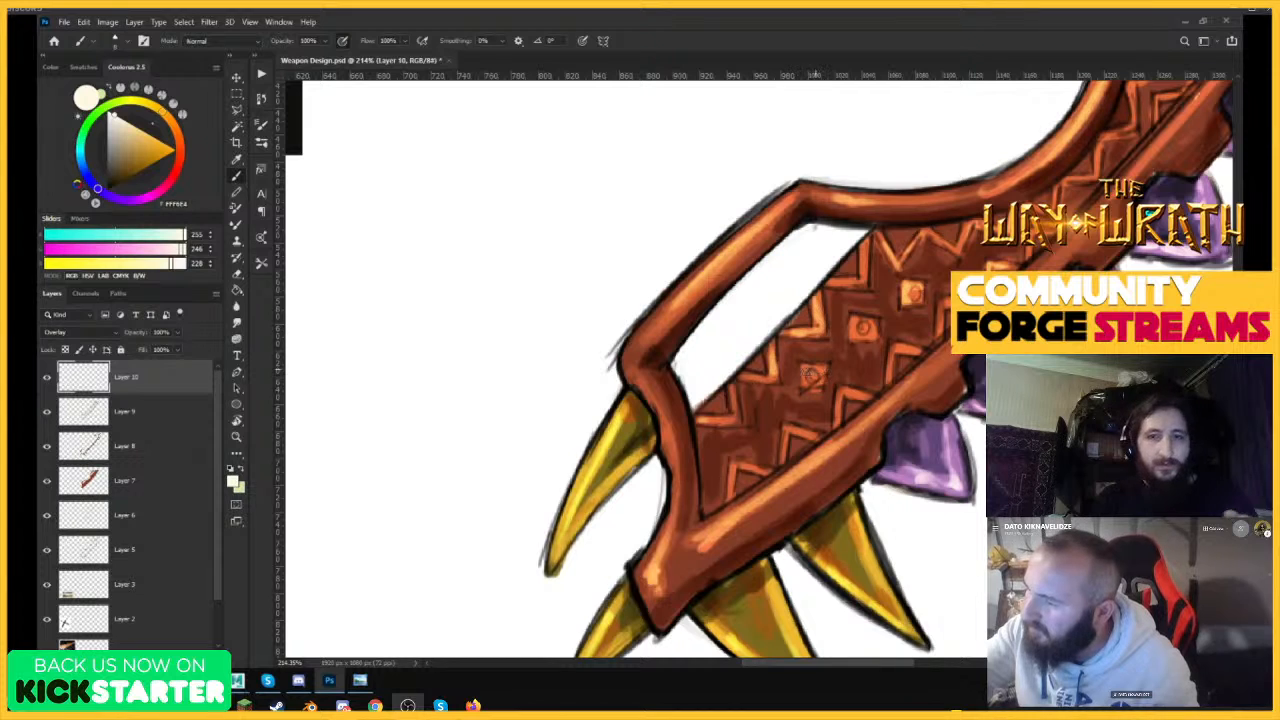
pyautogui.moveTo(803, 384); pyautogui.dragTo(824, 369)
pyautogui.moveTo(836, 427); pyautogui.dragTo(840, 392)
pyautogui.moveTo(888, 356); pyautogui.dragTo(893, 380)
pyautogui.moveTo(806, 431); pyautogui.dragTo(787, 431)
pyautogui.moveTo(782, 463); pyautogui.dragTo(788, 431)
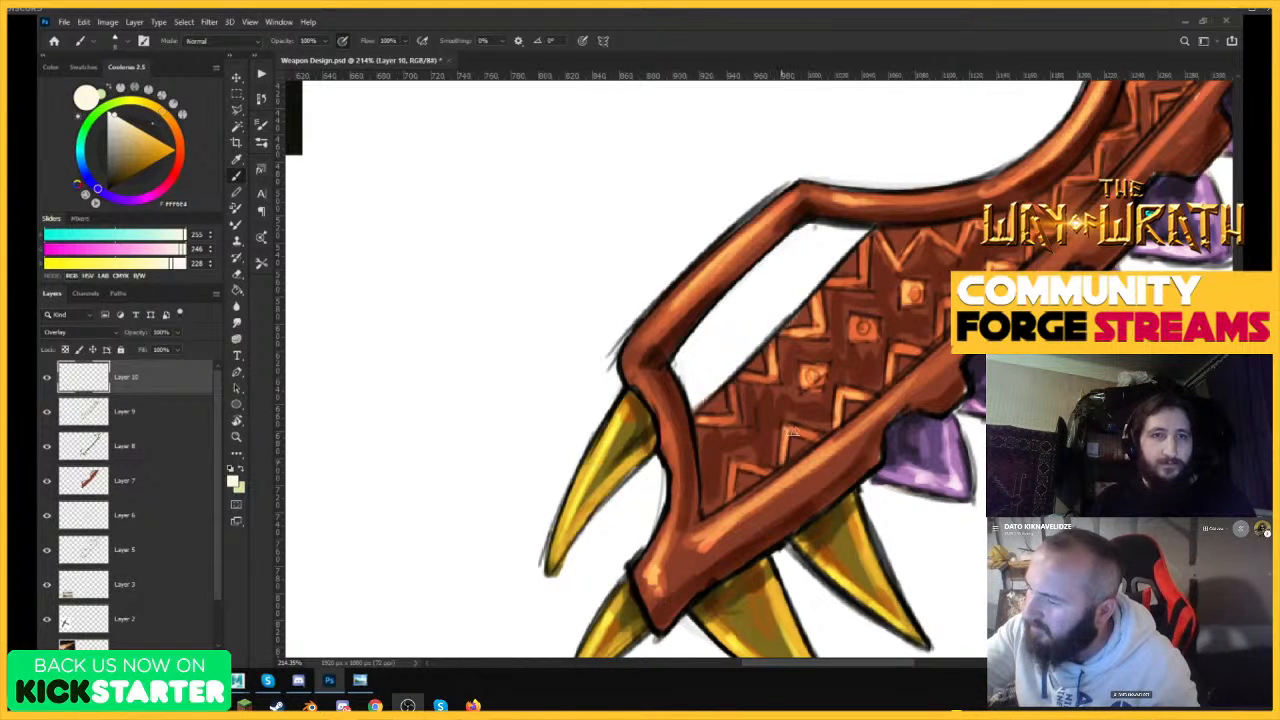
pyautogui.moveTo(700, 417); pyautogui.dragTo(733, 423)
pyautogui.moveTo(738, 421); pyautogui.dragTo(733, 387)
pyautogui.moveTo(731, 501)
pyautogui.mouseDown()
pyautogui.moveTo(733, 465)
pyautogui.moveTo(770, 469)
pyautogui.mouseUp()
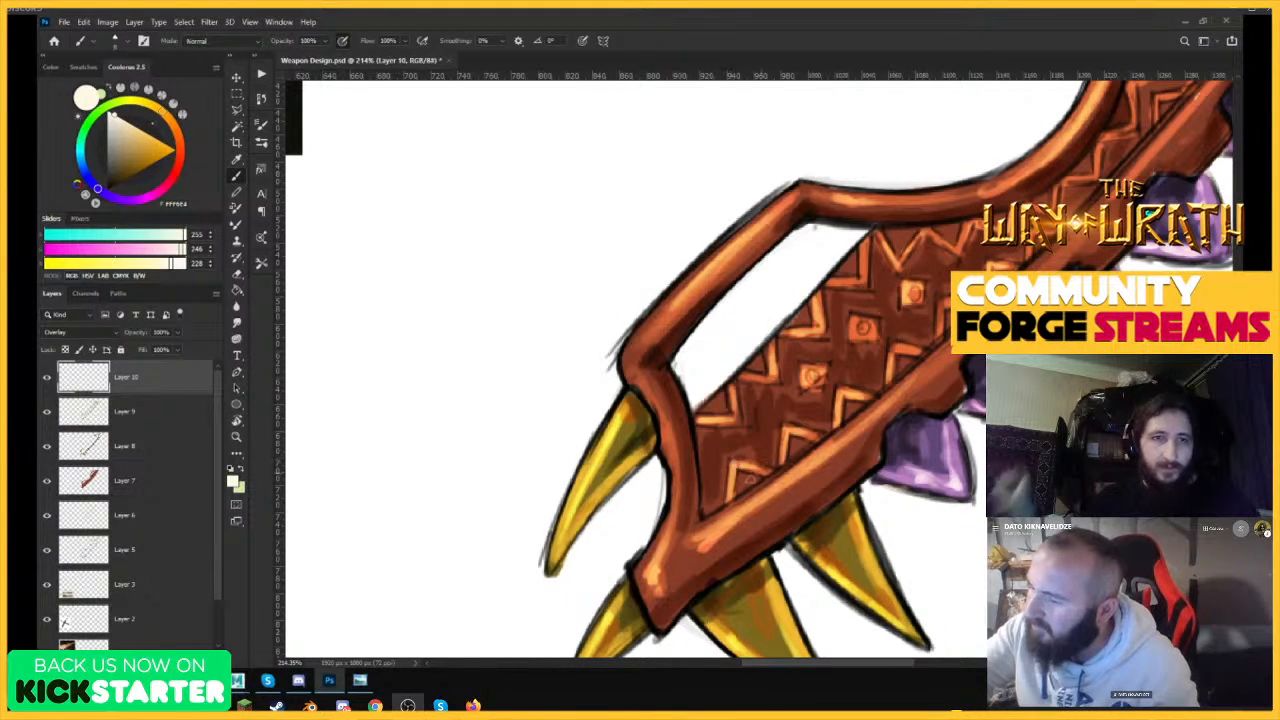
# Strengthen the cream highlights along the lower frame bar and the start of the curved grip.
pyautogui.moveTo(628, 358); pyautogui.dragTo(660, 320)
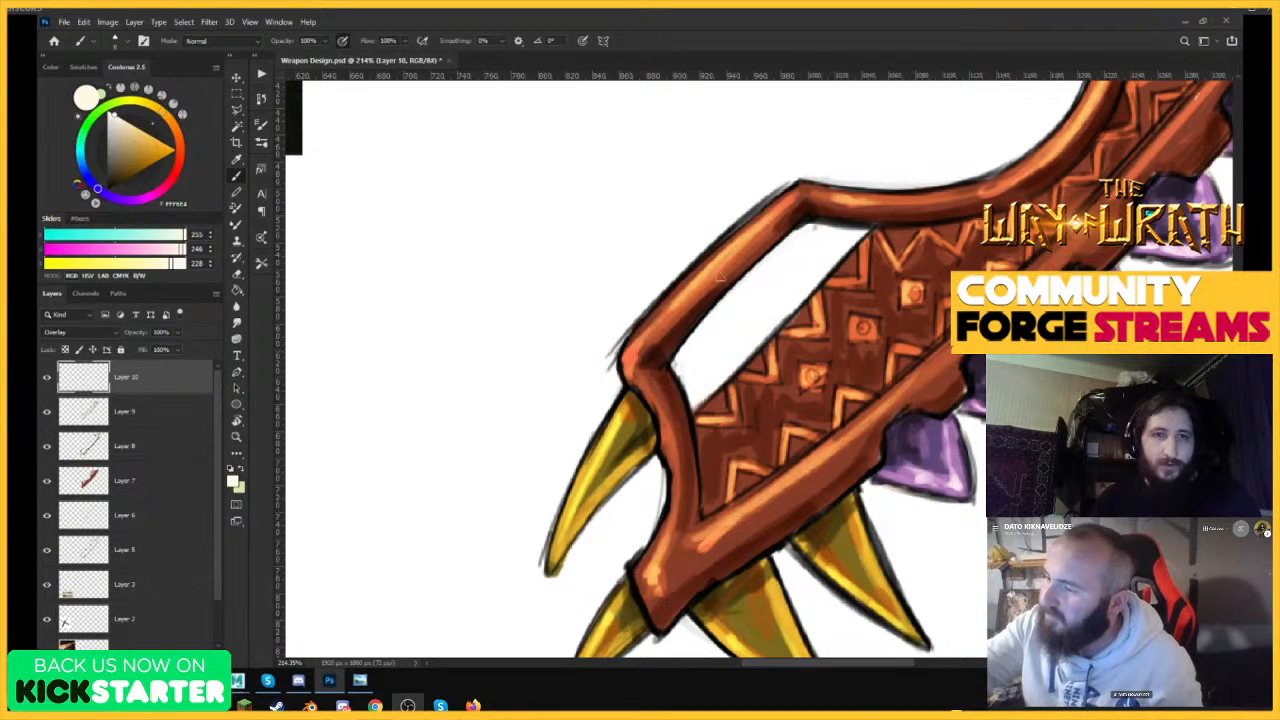
pyautogui.moveTo(722, 264); pyautogui.dragTo(666, 320)
pyautogui.moveTo(800, 200); pyautogui.dragTo(886, 203)
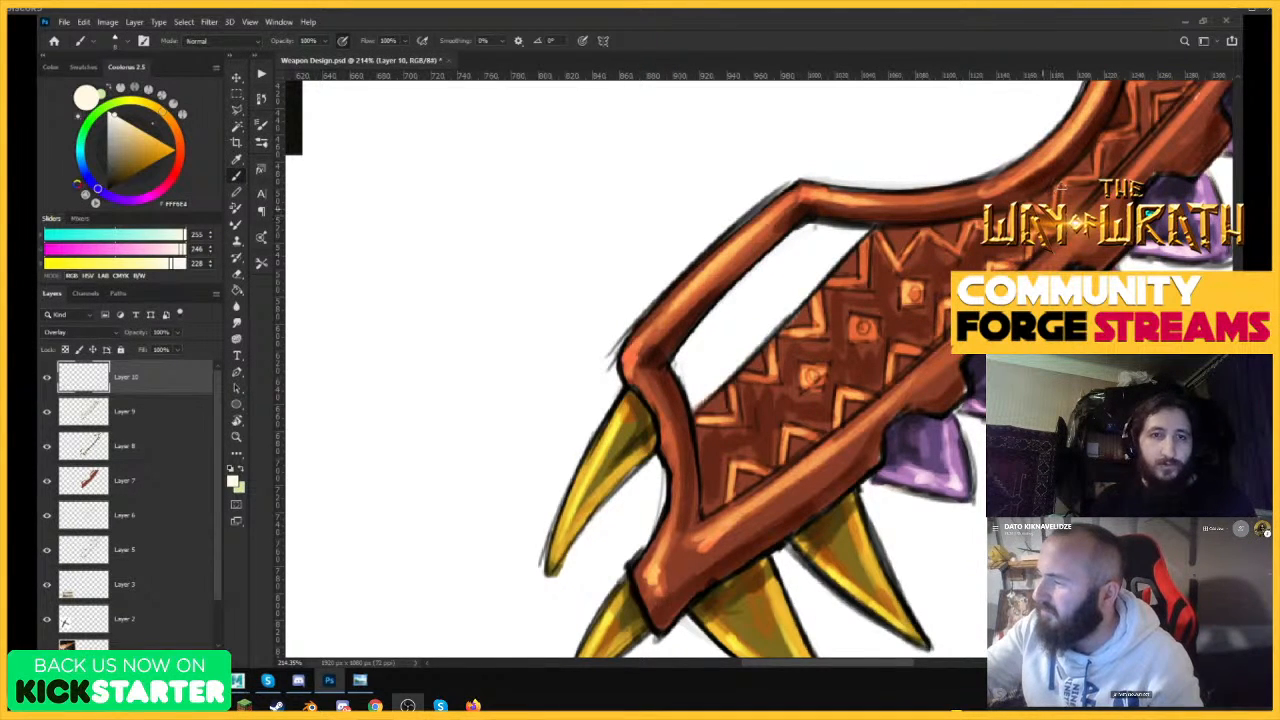
# Shade the yellow spikes at the weapon's lower end with dark grey (71, 71, 71) brush strokes on the Overlay layer.
pyautogui.moveTo(985, 285); pyautogui.dragTo(752, 345)
pyautogui.moveTo(850, 401); pyautogui.dragTo(1003, 350)
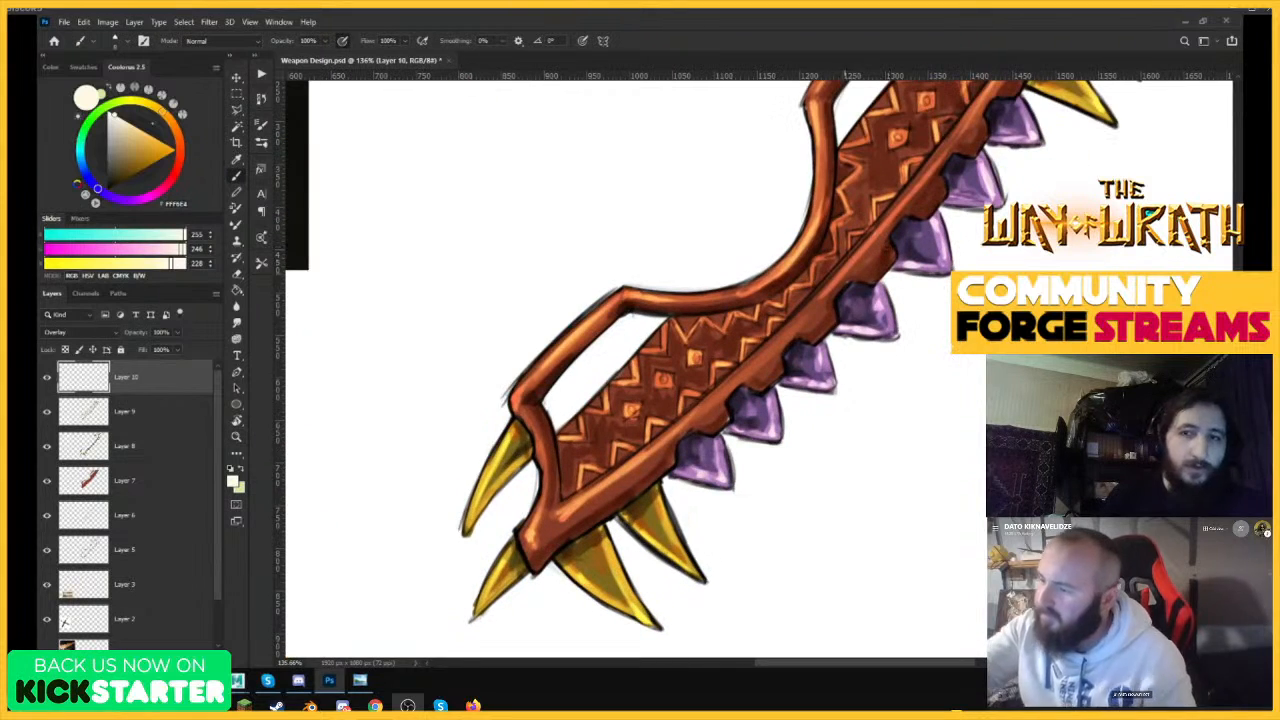
pyautogui.moveTo(889, 334); pyautogui.dragTo(838, 399)
pyautogui.moveTo(737, 487); pyautogui.dragTo(787, 404)
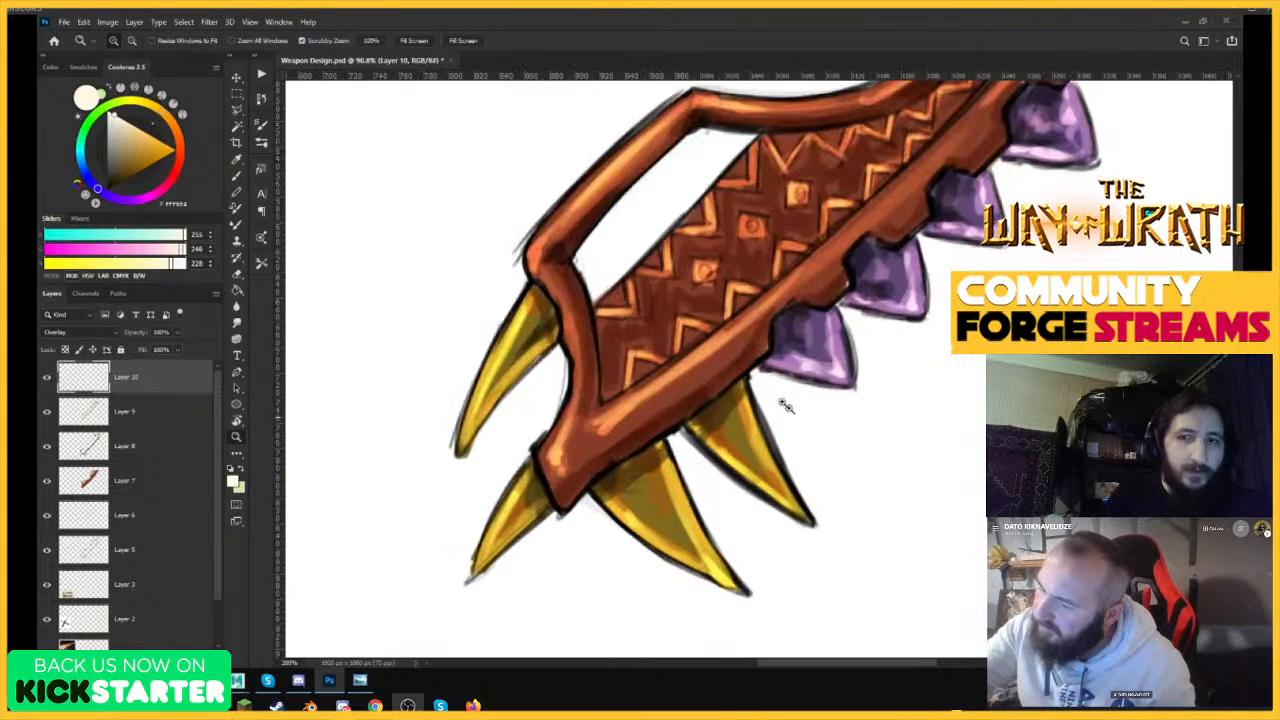
pyautogui.keyDown('alt'); pyautogui.click(762, 416); pyautogui.keyUp('alt')
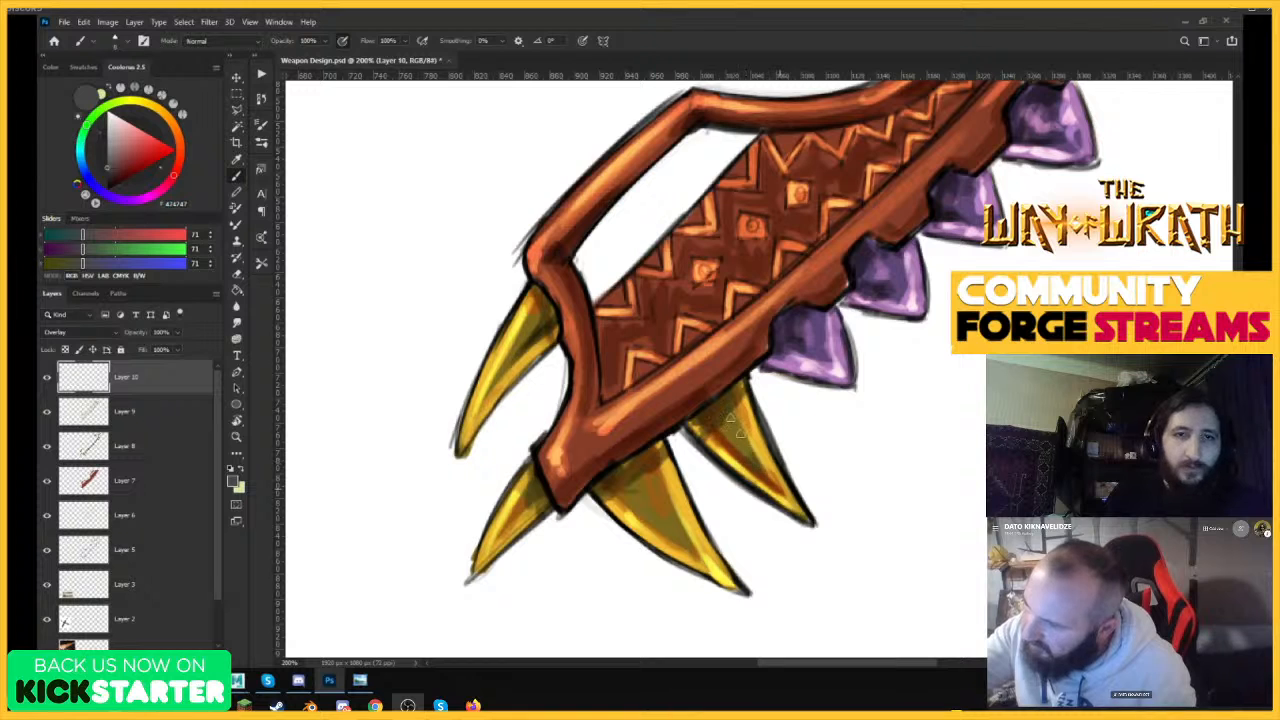
pyautogui.moveTo(652, 518); pyautogui.dragTo(698, 554)
pyautogui.moveTo(626, 500)
pyautogui.mouseDown()
pyautogui.moveTo(705, 561)
pyautogui.moveTo(665, 470)
pyautogui.mouseUp()
pyautogui.moveTo(537, 494); pyautogui.dragTo(494, 538)
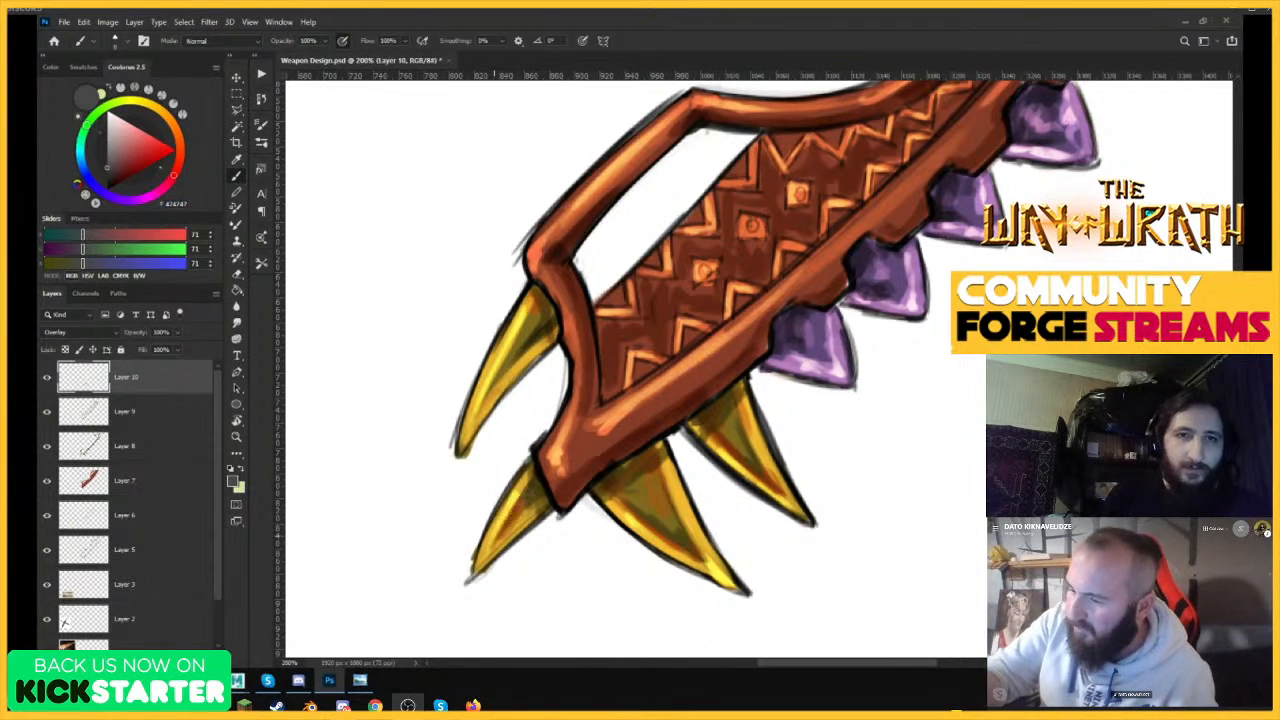
pyautogui.moveTo(490, 398)
pyautogui.mouseDown()
pyautogui.moveTo(522, 334)
pyautogui.moveTo(482, 404)
pyautogui.mouseUp()
# Deepen the shading on the yellow spikes at the weapon's upper end with dark grey brush strokes.
pyautogui.press('z')
pyautogui.moveTo(801, 456); pyautogui.dragTo(705, 430)
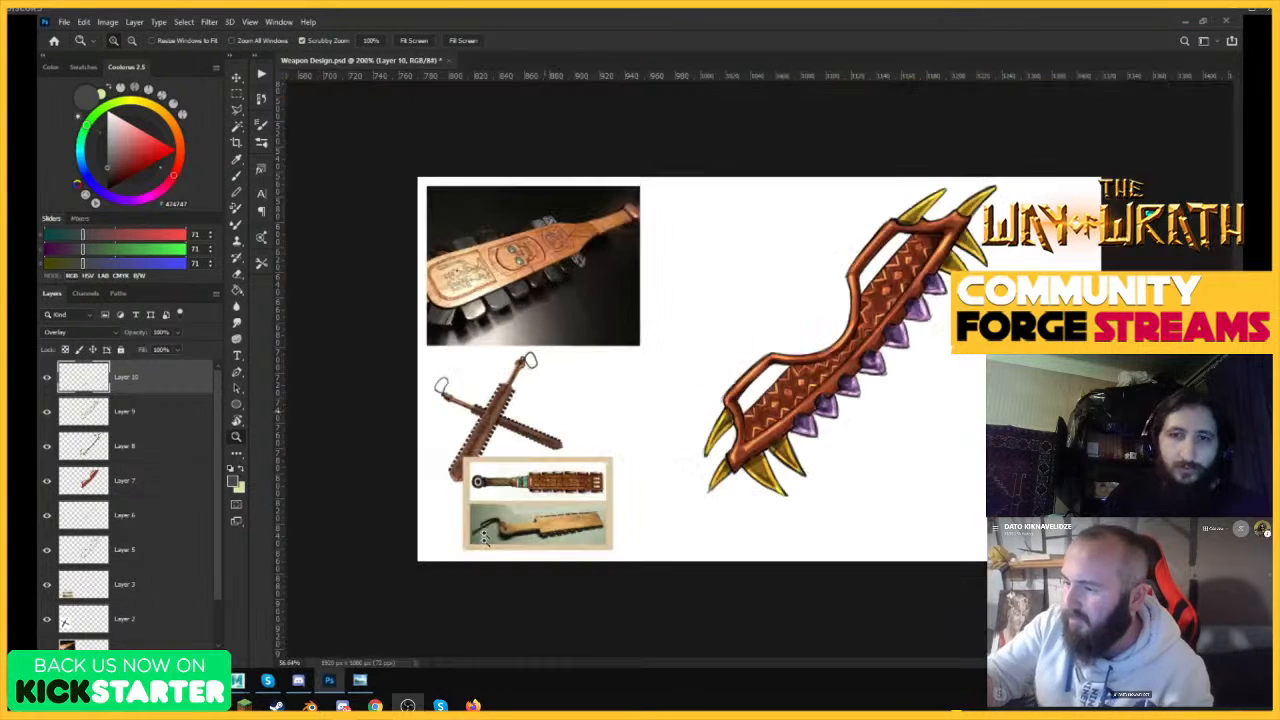
pyautogui.moveTo(994, 211); pyautogui.dragTo(1084, 203)
pyautogui.press('b')
pyautogui.moveTo(853, 357); pyautogui.dragTo(903, 414)
pyautogui.moveTo(858, 364); pyautogui.dragTo(908, 422)
pyautogui.moveTo(910, 293)
pyautogui.mouseDown()
pyautogui.moveTo(944, 350)
pyautogui.moveTo(889, 305)
pyautogui.mouseUp()
pyautogui.moveTo(825, 386); pyautogui.dragTo(900, 415)
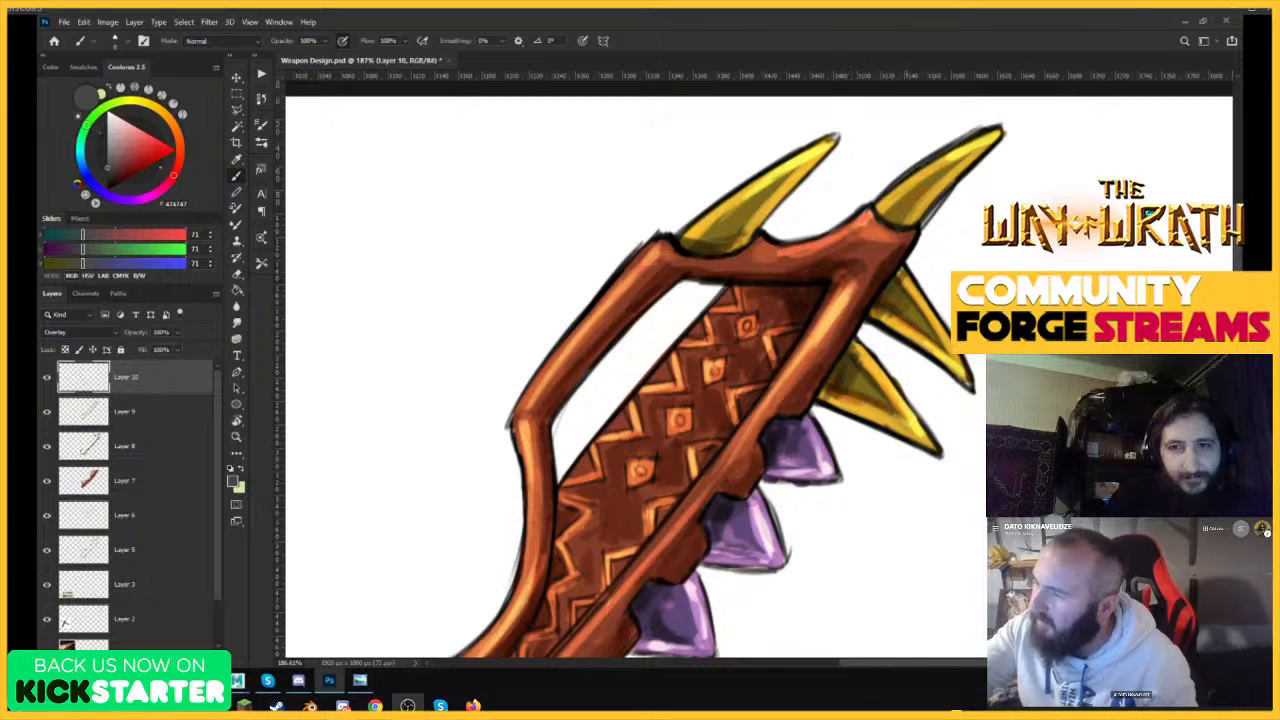
pyautogui.moveTo(903, 225)
pyautogui.mouseDown()
pyautogui.moveTo(978, 150)
pyautogui.moveTo(968, 155)
pyautogui.mouseUp()
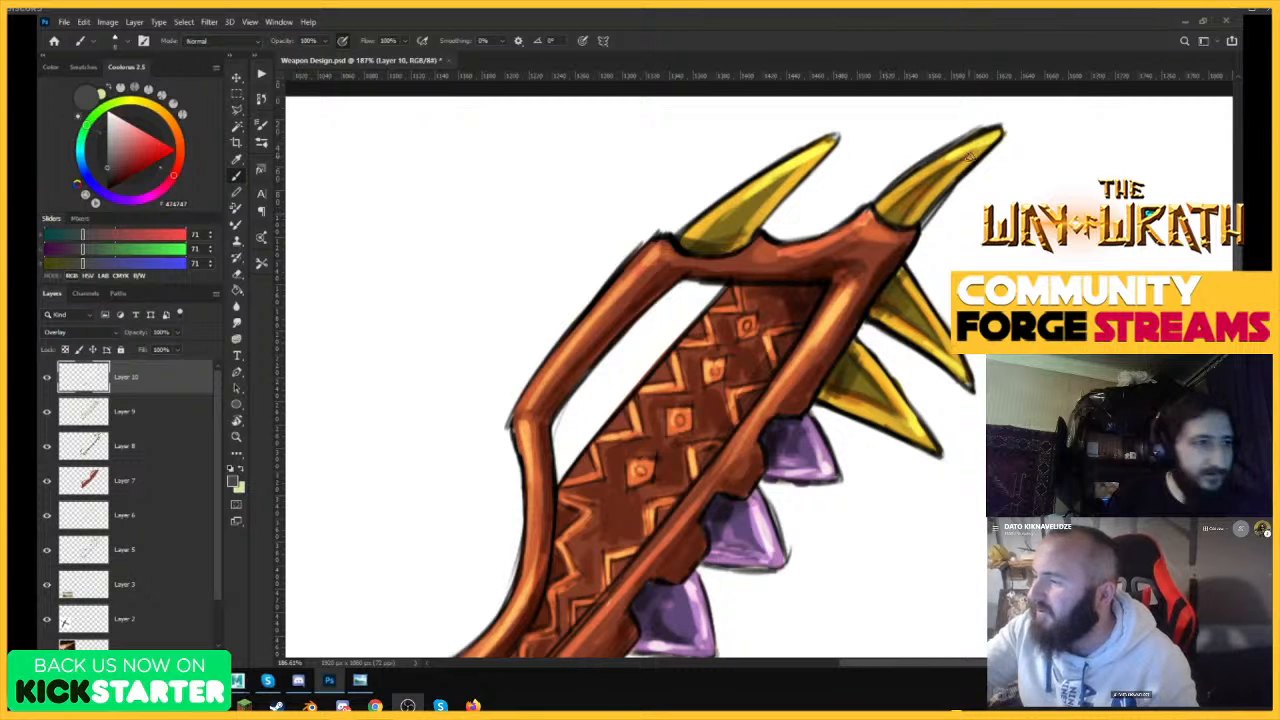
pyautogui.moveTo(732, 248); pyautogui.dragTo(791, 171)
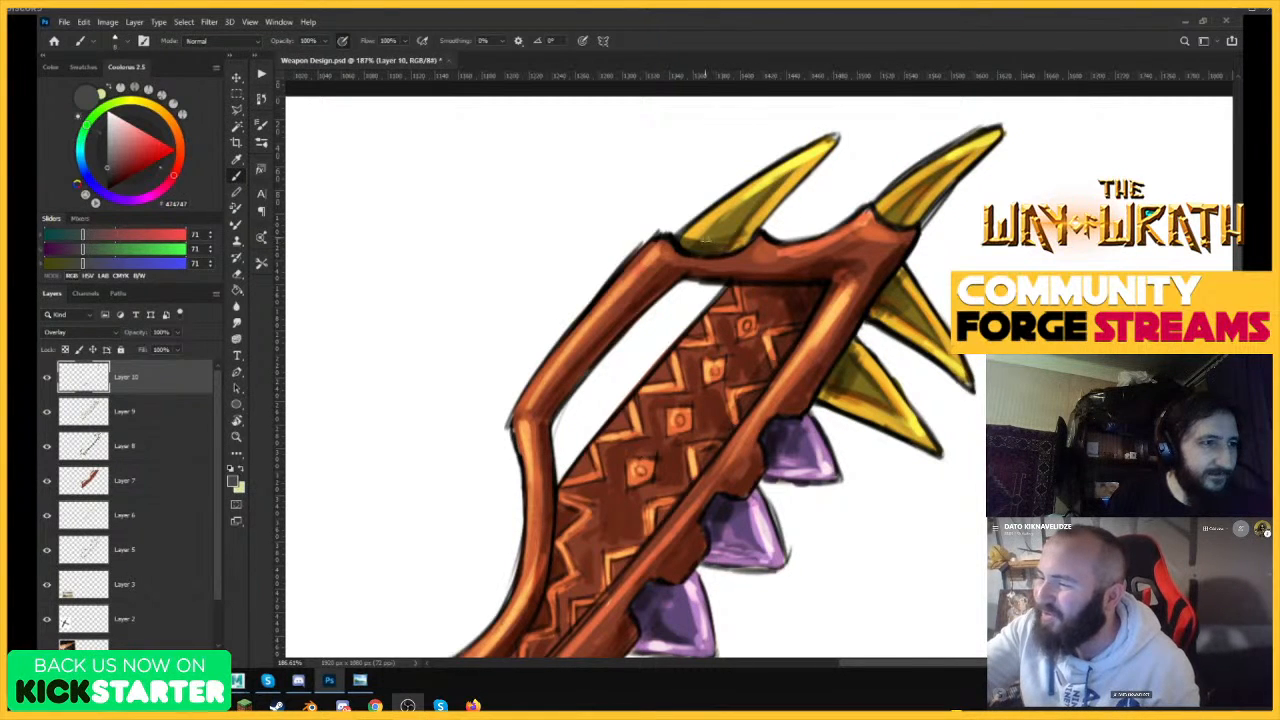
pyautogui.moveTo(692, 245); pyautogui.dragTo(800, 168)
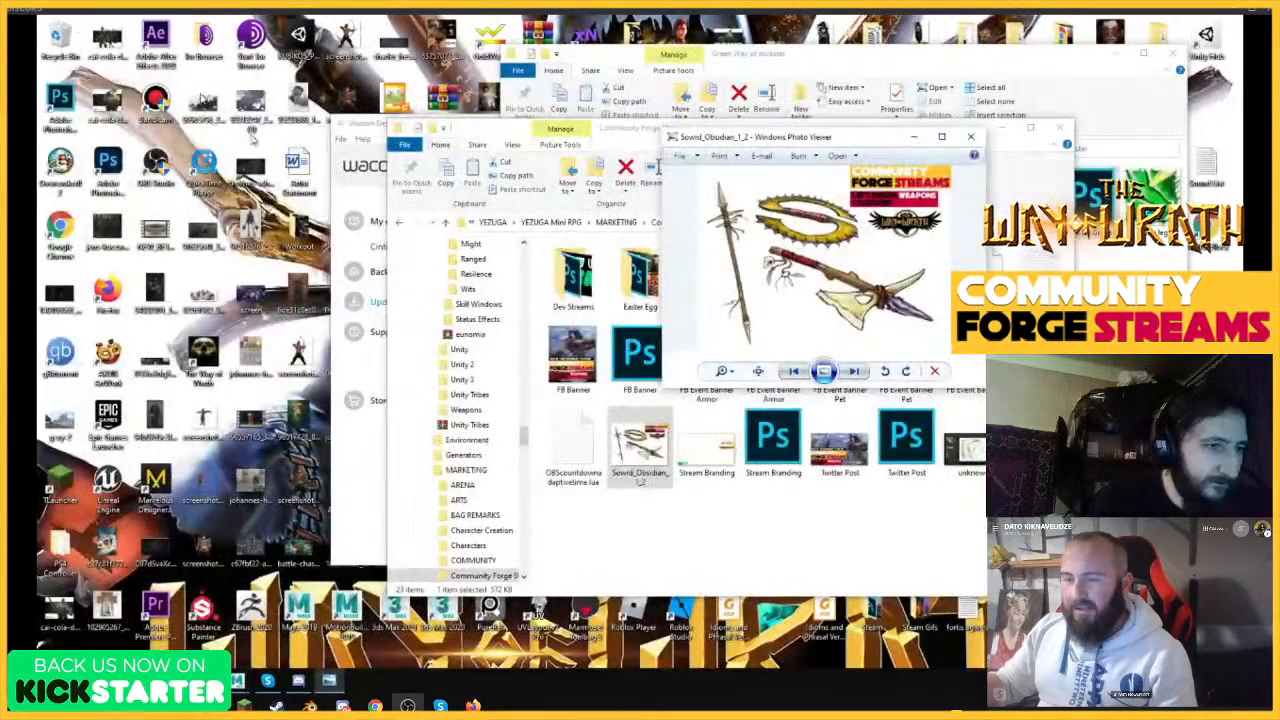
# Relaunch Photoshop, reopen Weapon Design.psd from the recent files and dismiss the color wheel's startup tip.
pyautogui.click(108, 168)
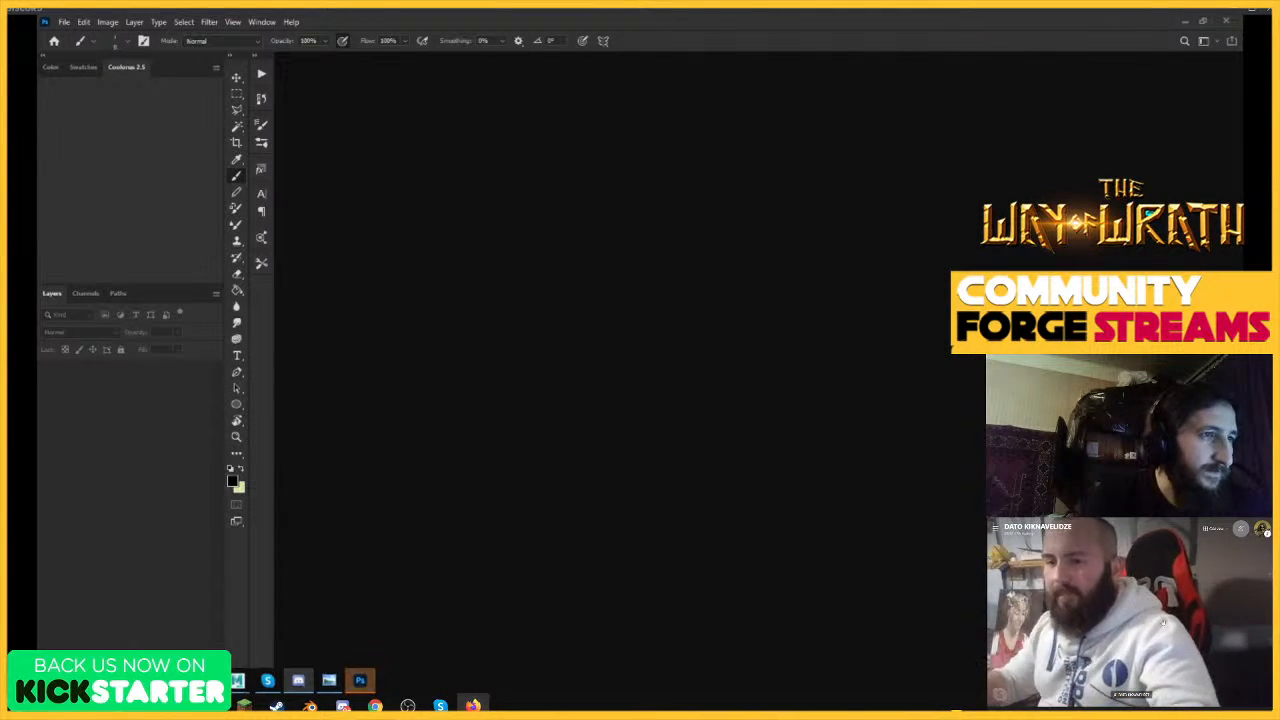
pyautogui.click(64, 24)
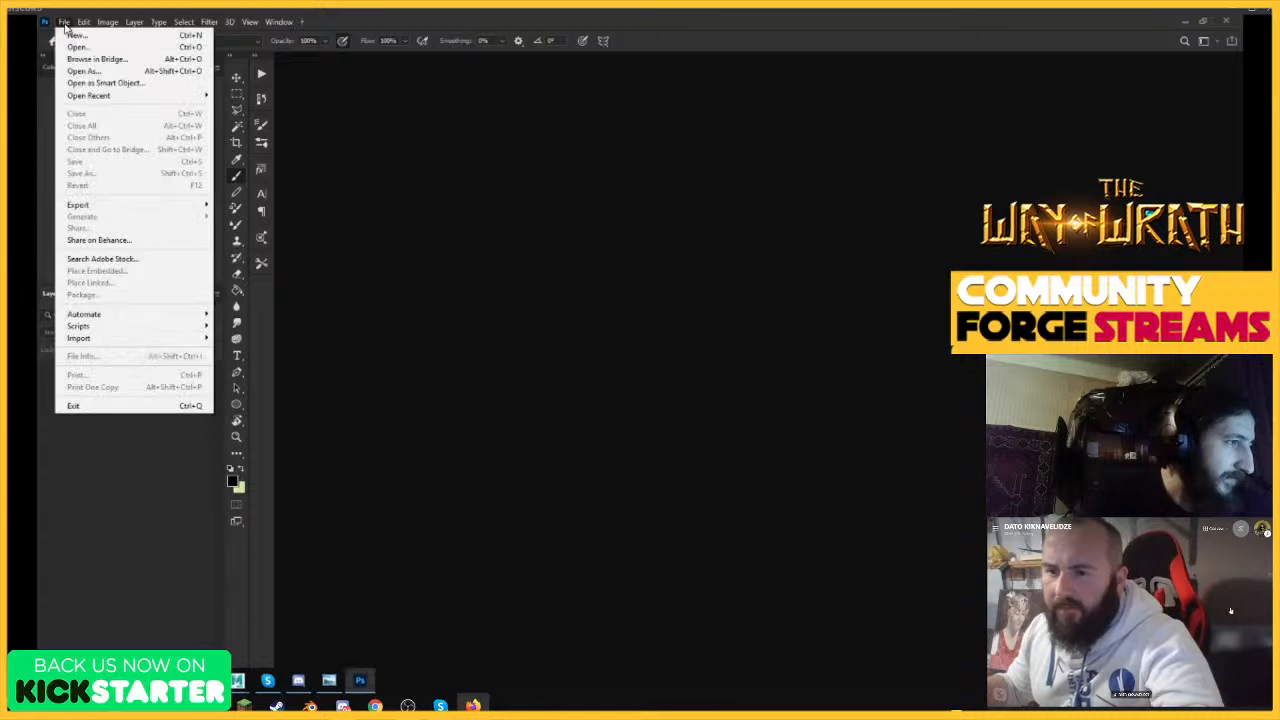
pyautogui.moveTo(140, 96)
pyautogui.click(252, 100)
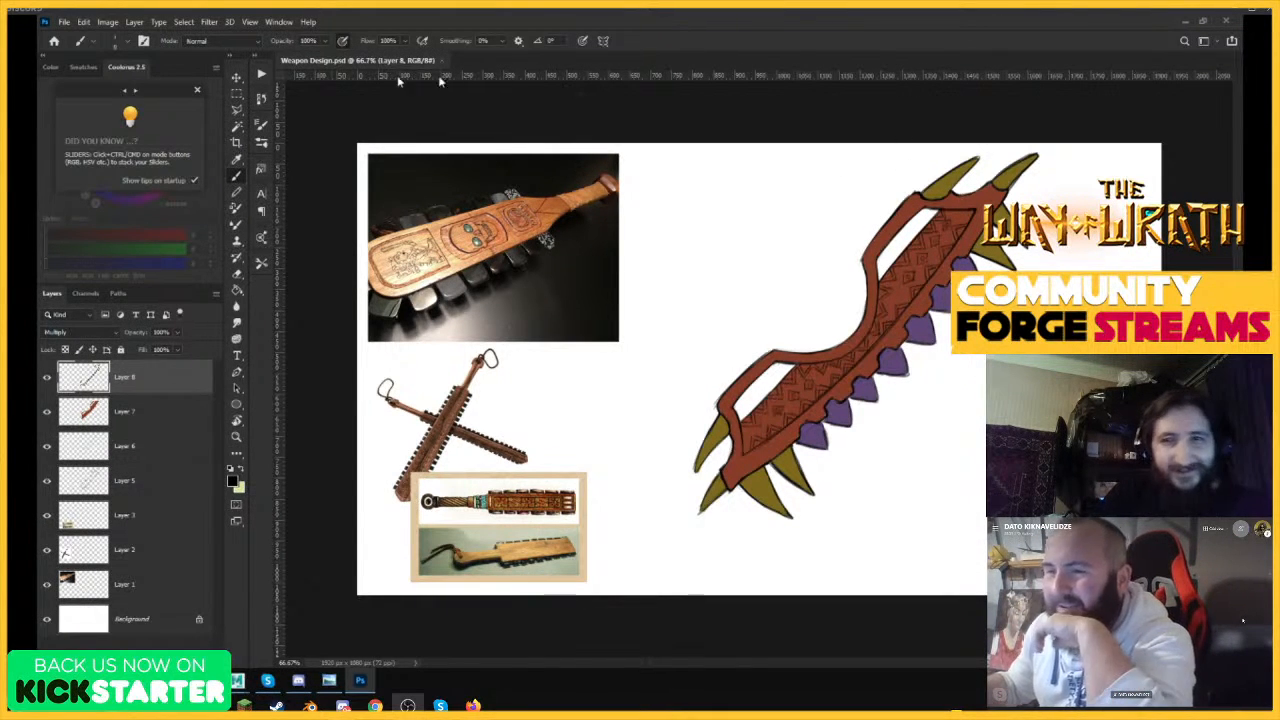
pyautogui.click(197, 90)
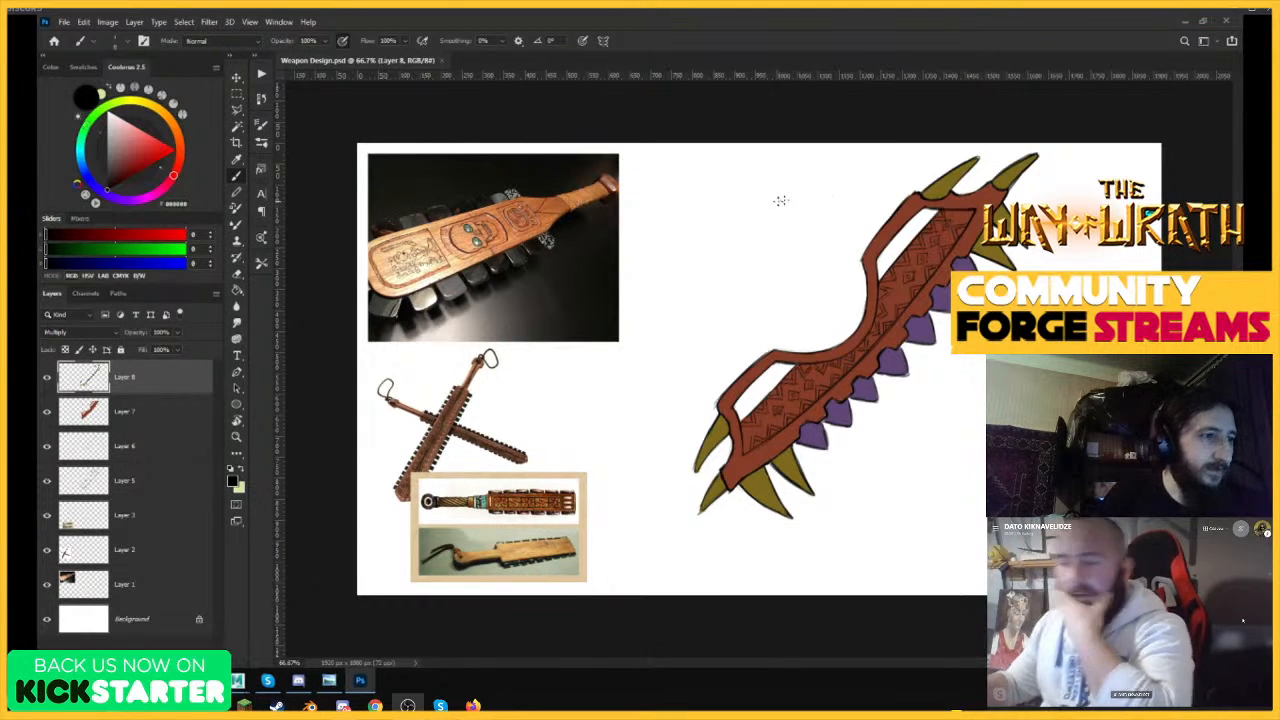
# Extend the canvas to the right of the weapon with the Crop tool, to a width of 2700 px.
pyautogui.click(237, 141)
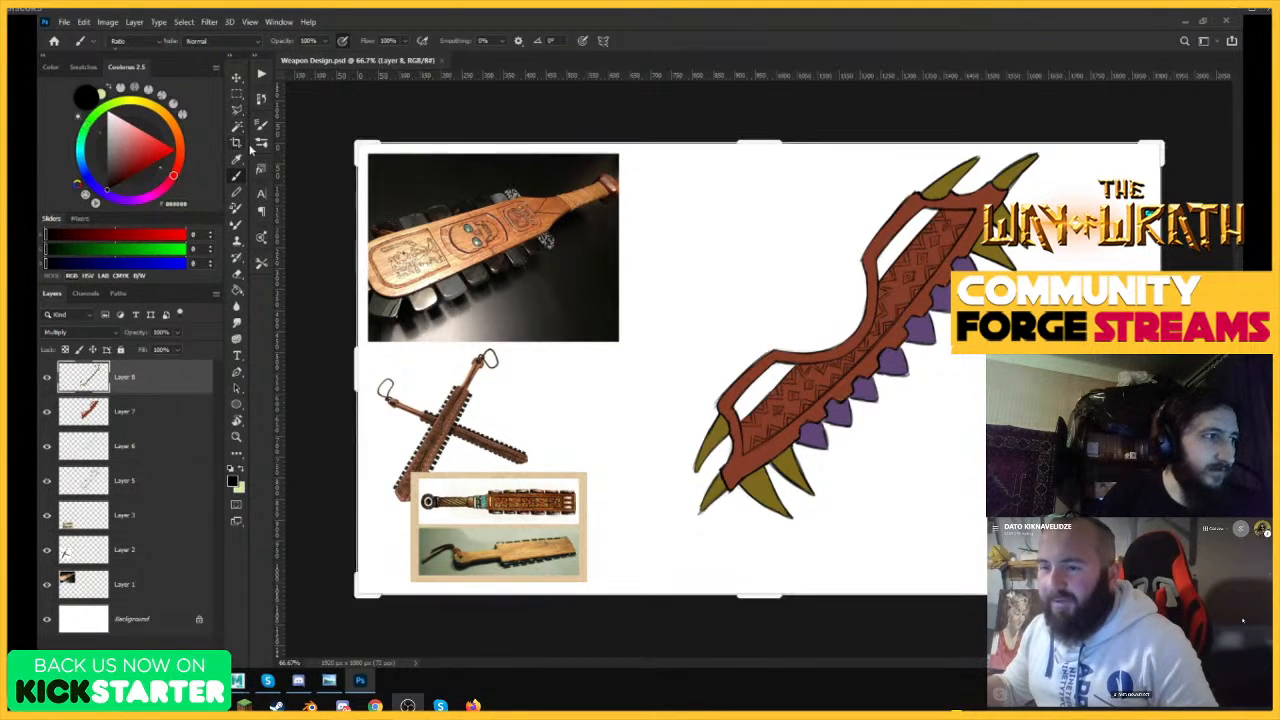
pyautogui.moveTo(1165, 358)
pyautogui.mouseDown()
pyautogui.moveTo(1238, 358)
pyautogui.moveTo(1108, 358)
pyautogui.moveTo(1190, 358)
pyautogui.mouseUp()
pyautogui.press('Return')
pyautogui.press('v')
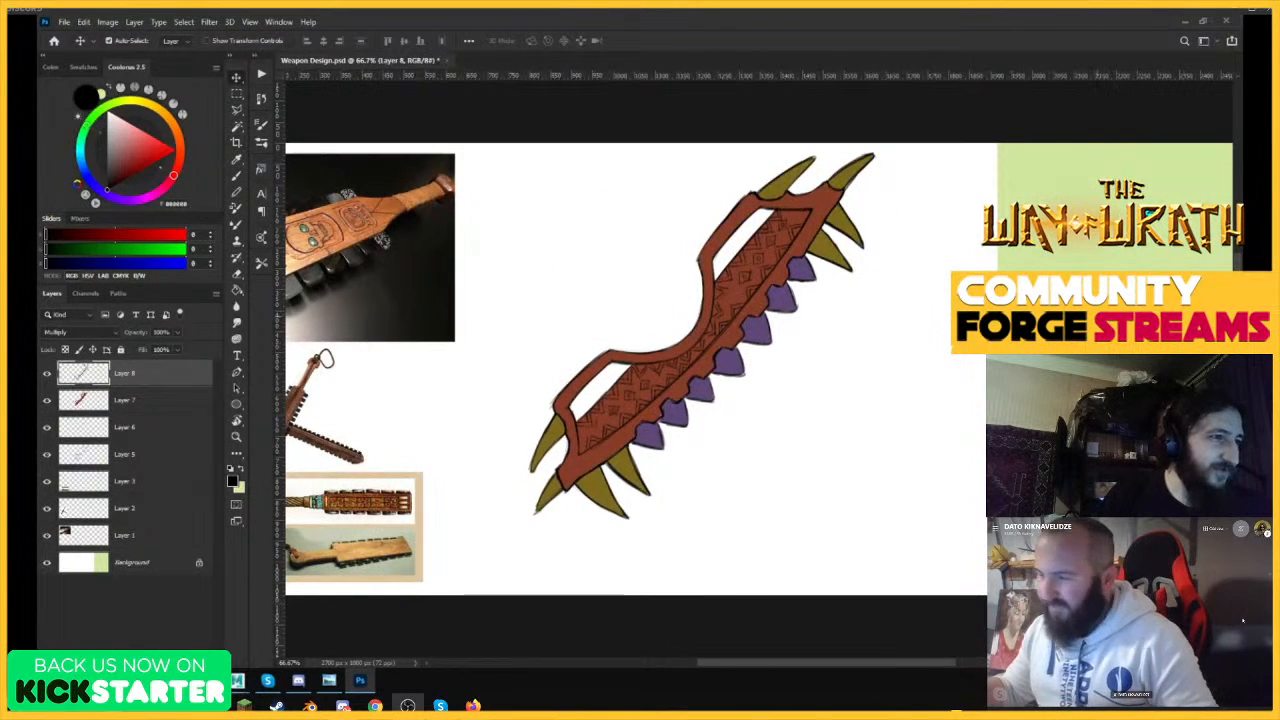
# Turn the green strip on the Background layer white by raising its Hue/Saturation Lightness to the maximum.
pyautogui.click(135, 567)
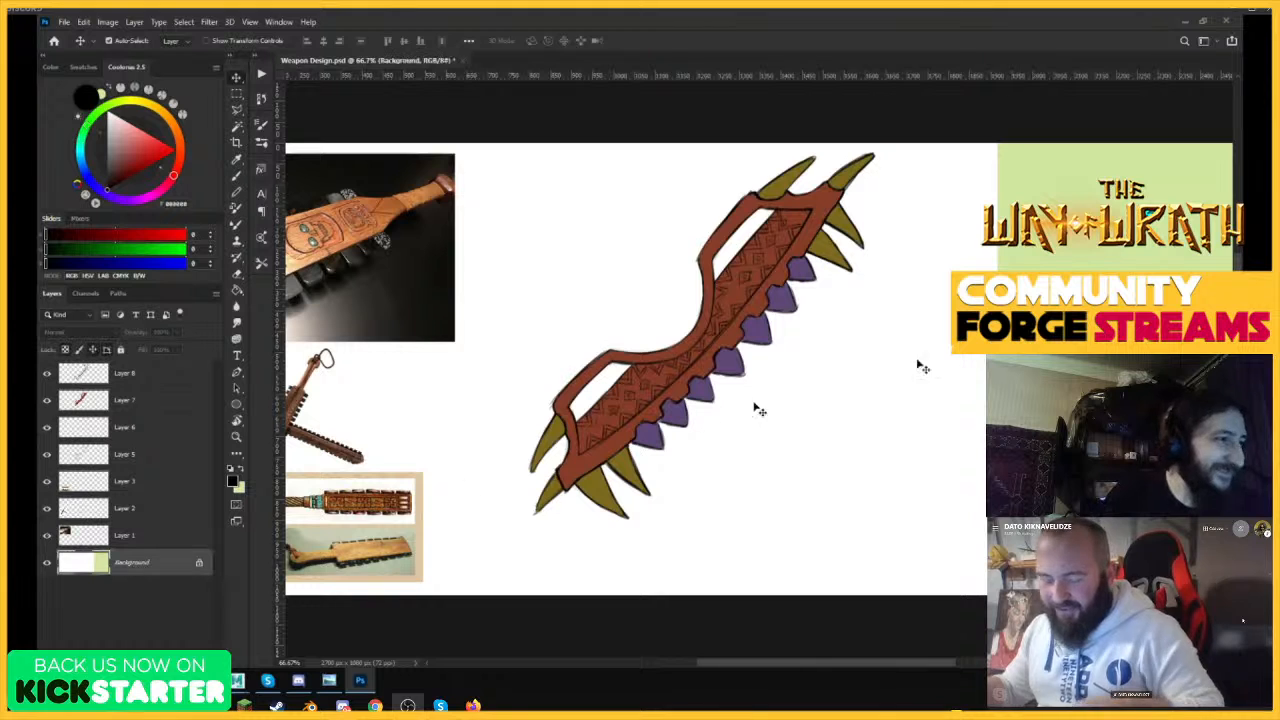
pyautogui.hotkey('ctrl', 'u')
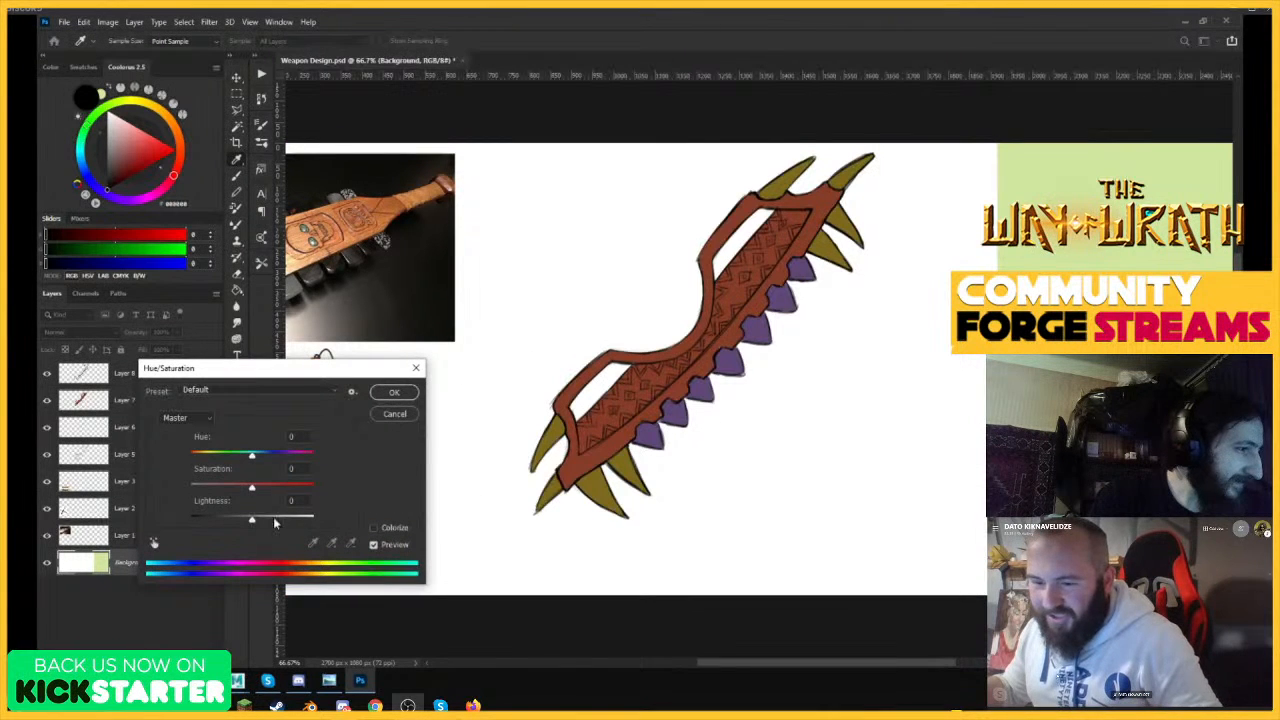
pyautogui.moveTo(275, 523); pyautogui.dragTo(334, 525)
pyautogui.click(403, 395)
pyautogui.press('z')
pyautogui.moveTo(510, 440); pyautogui.dragTo(449, 448)
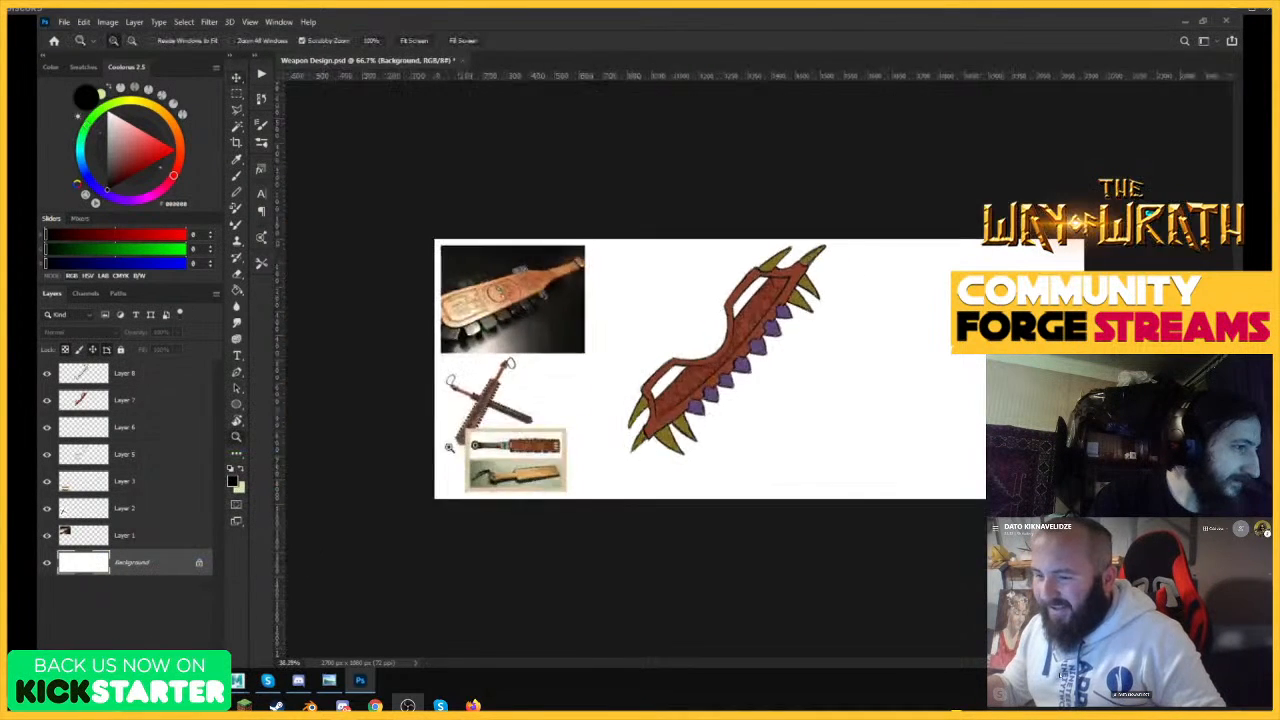
# Widen the canvas further to the right with the Crop tool, to 3194 px.
pyautogui.moveTo(790, 367); pyautogui.dragTo(491, 369)
pyautogui.moveTo(913, 344); pyautogui.dragTo(446, 344)
pyautogui.moveTo(724, 302); pyautogui.dragTo(749, 311)
pyautogui.moveTo(586, 225); pyautogui.dragTo(553, 225)
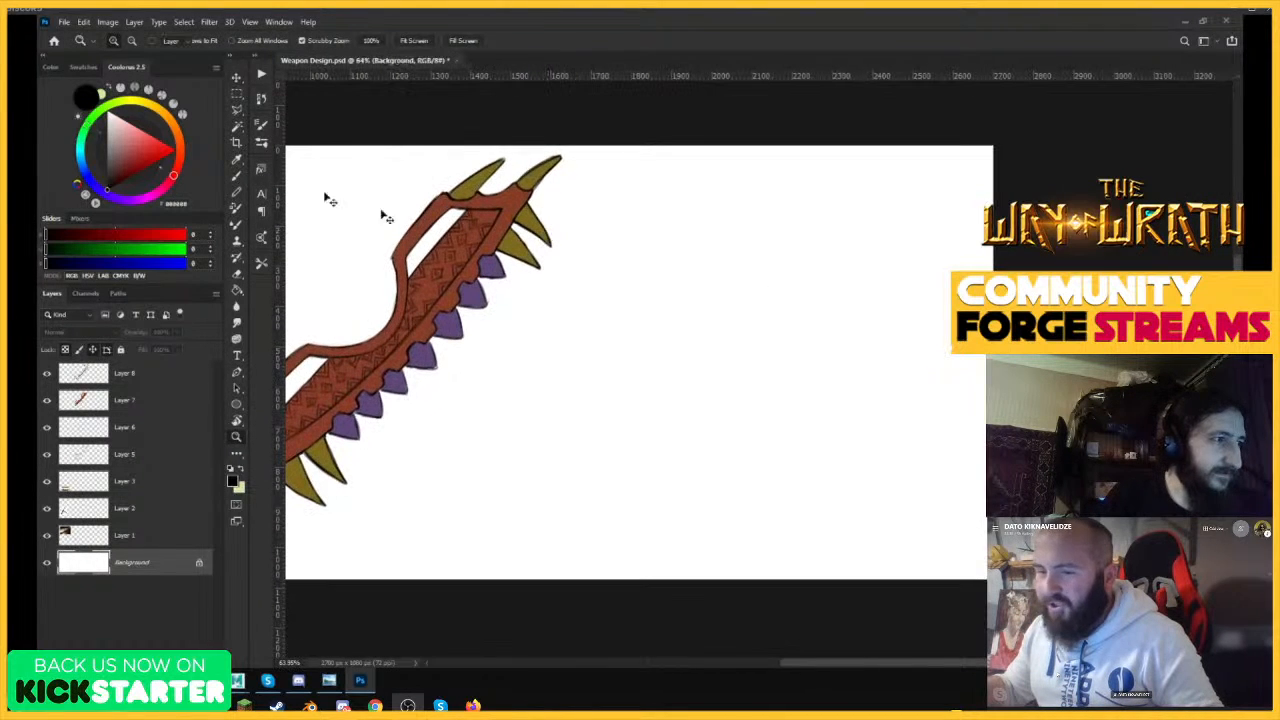
pyautogui.press('v')
pyautogui.click(236, 143)
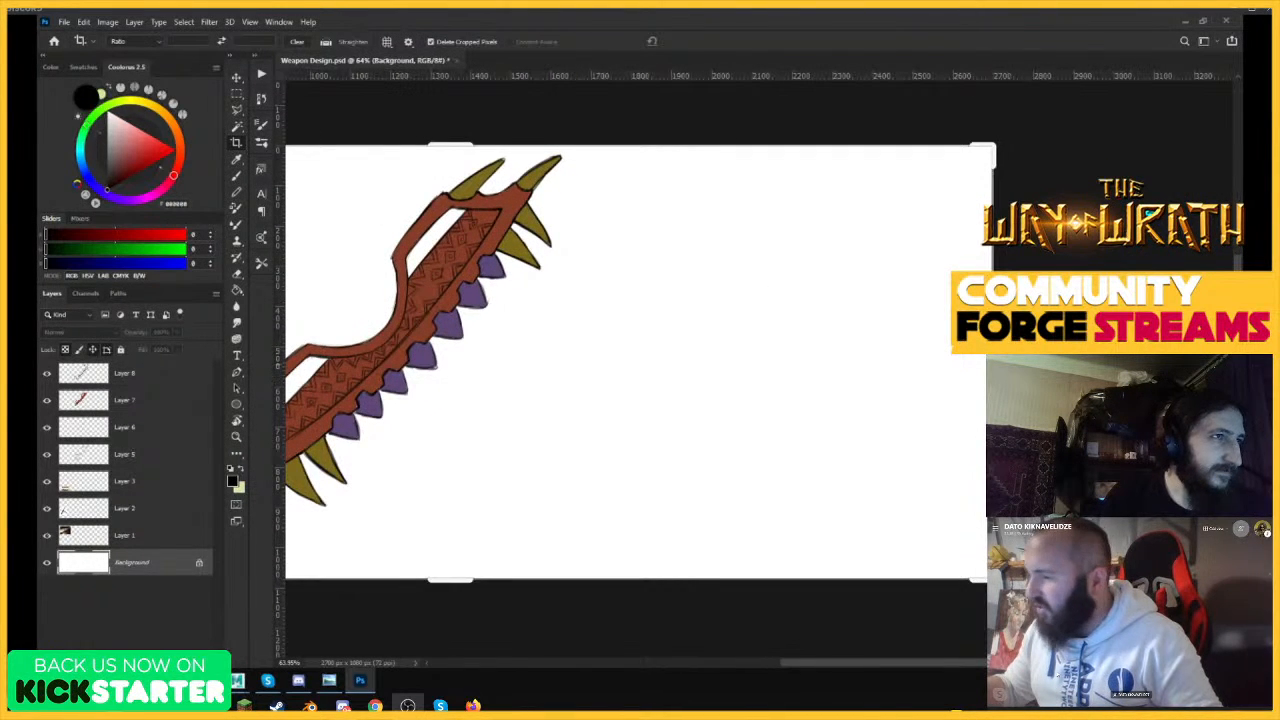
pyautogui.moveTo(992, 363); pyautogui.dragTo(1092, 359)
pyautogui.press('Return')
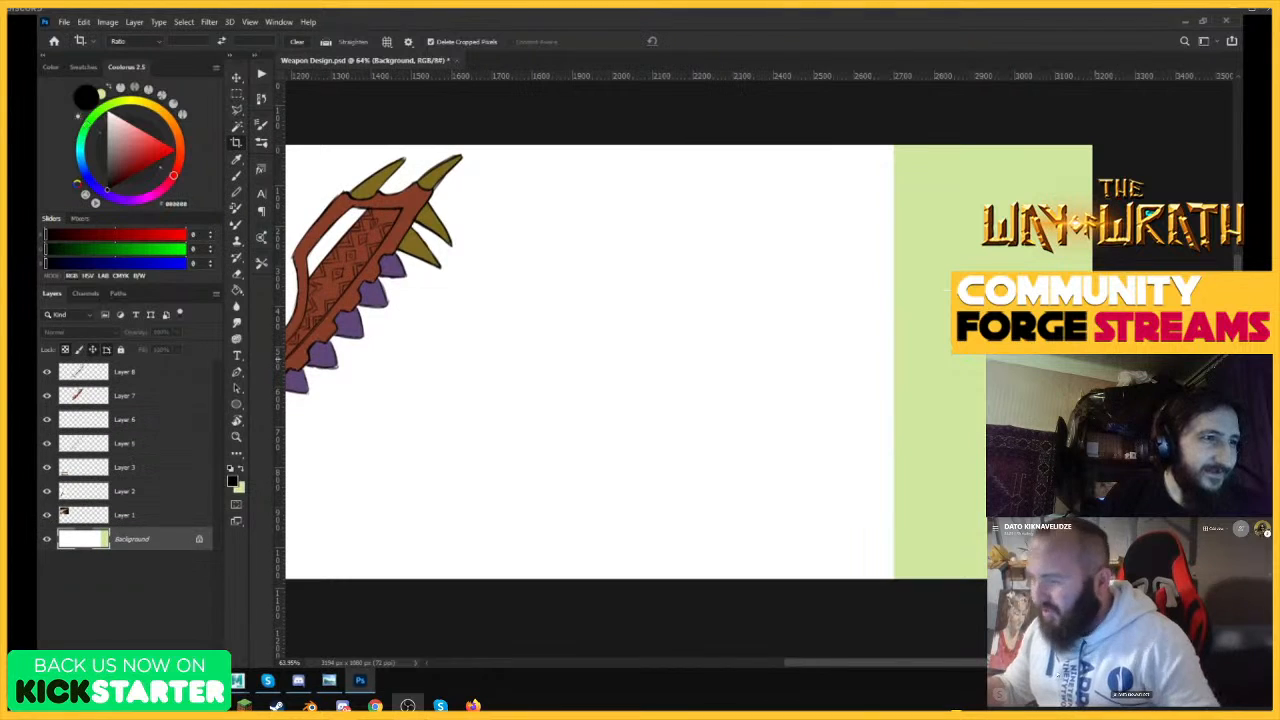
# Whiten the newly added canvas strip by setting the Background layer's Hue/Saturation Lightness to +100.
pyautogui.press('v')
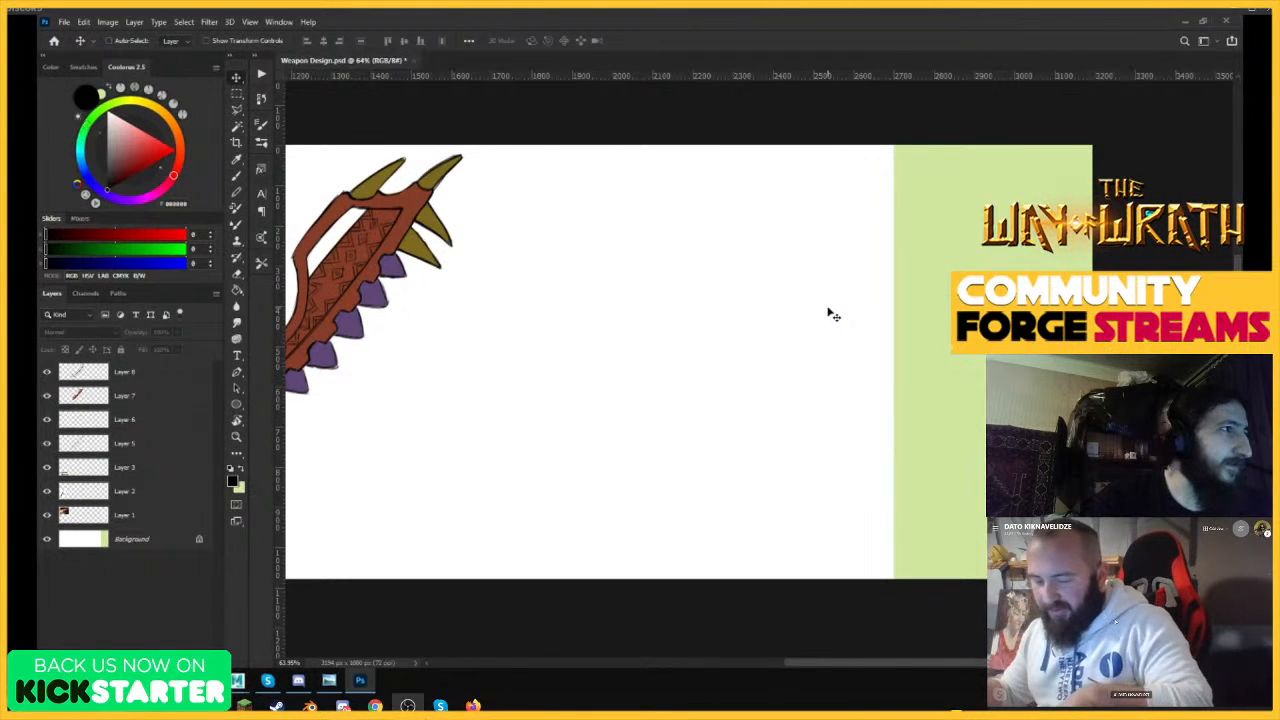
pyautogui.click(133, 543)
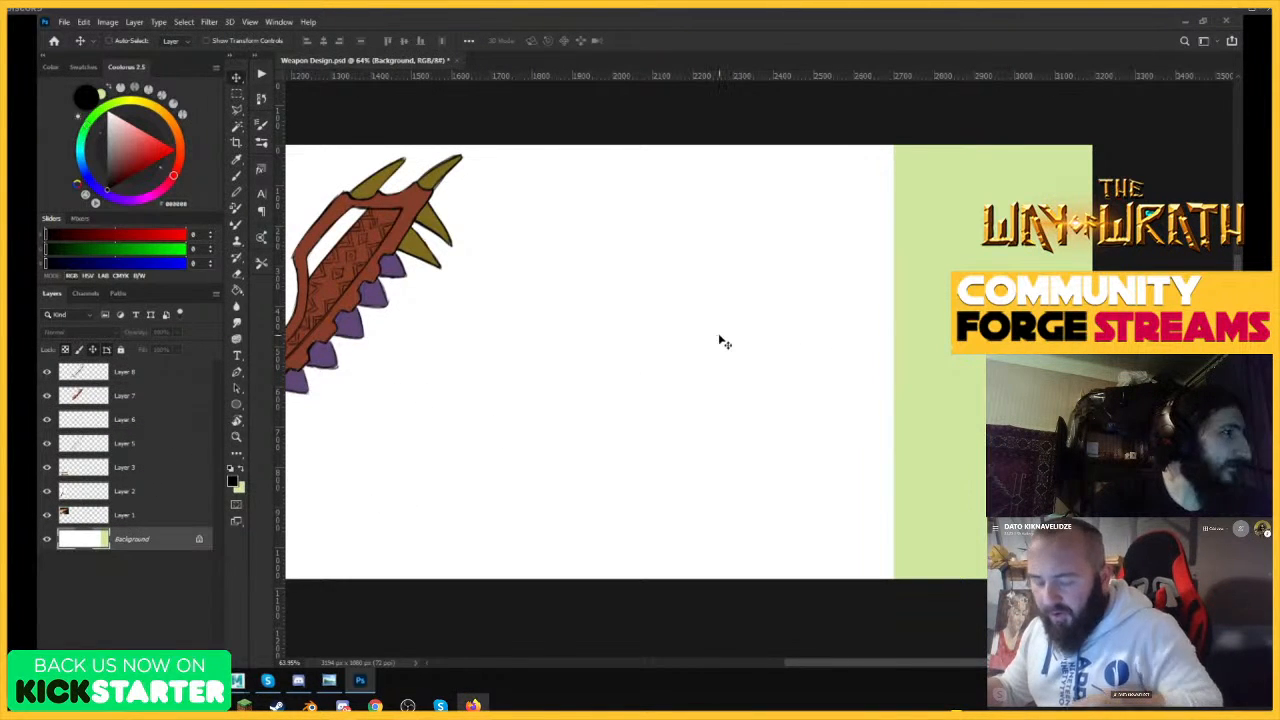
pyautogui.hotkey('ctrl', 'u')
pyautogui.moveTo(253, 519); pyautogui.dragTo(373, 459)
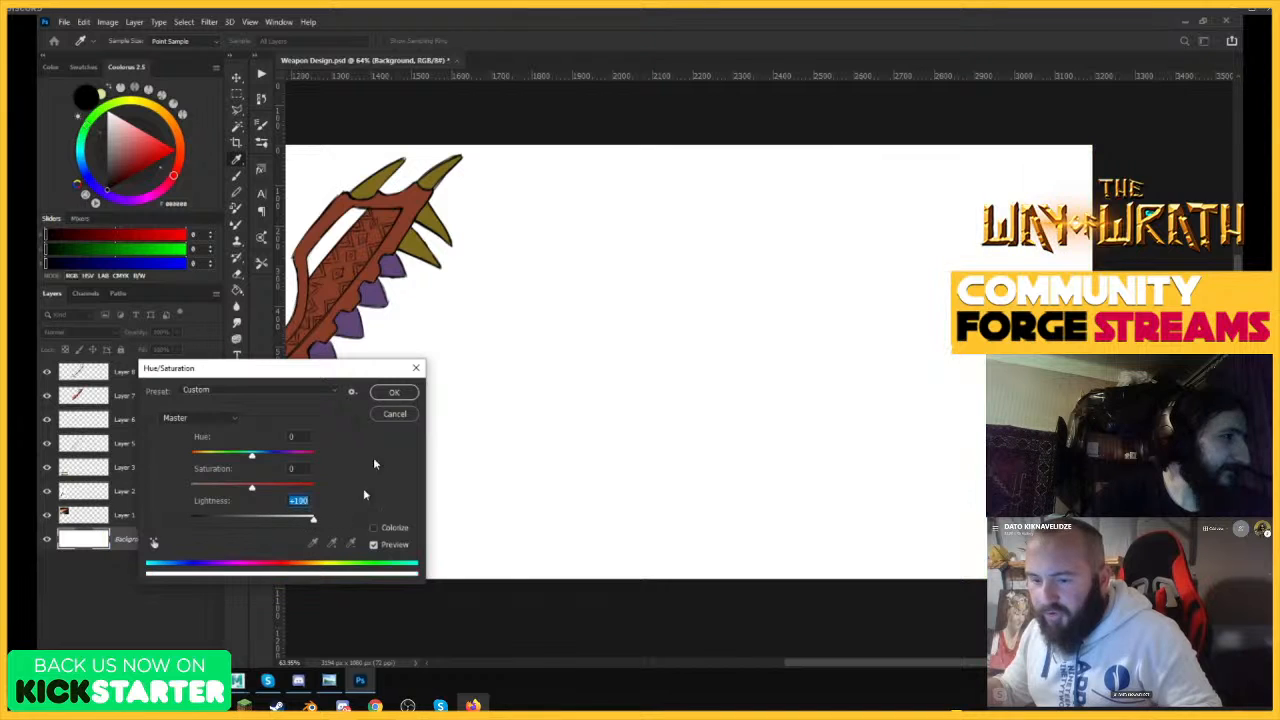
pyautogui.click(395, 394)
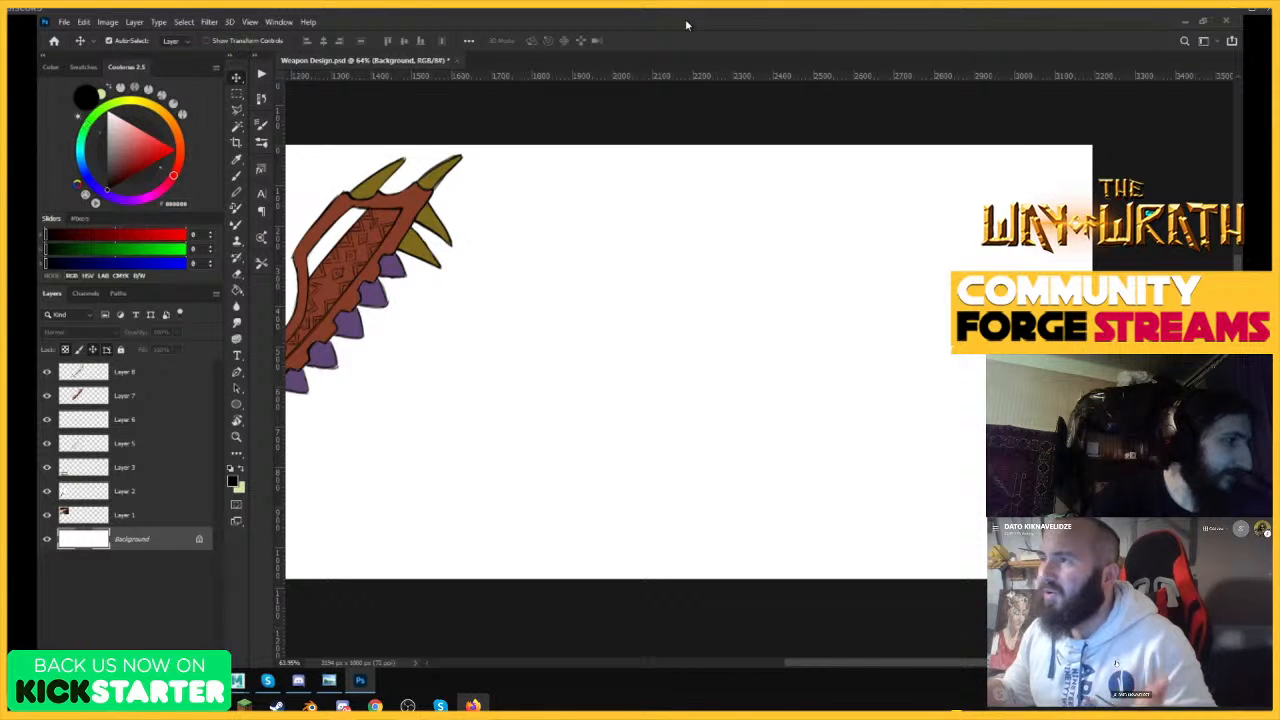
# Switch to Chrome, go back to the "Roman scissor" image results and examine the gladiator's arm-mounted weapon.
pyautogui.press('z')
pyautogui.moveTo(478, 294); pyautogui.dragTo(955, 310)
pyautogui.press('v')
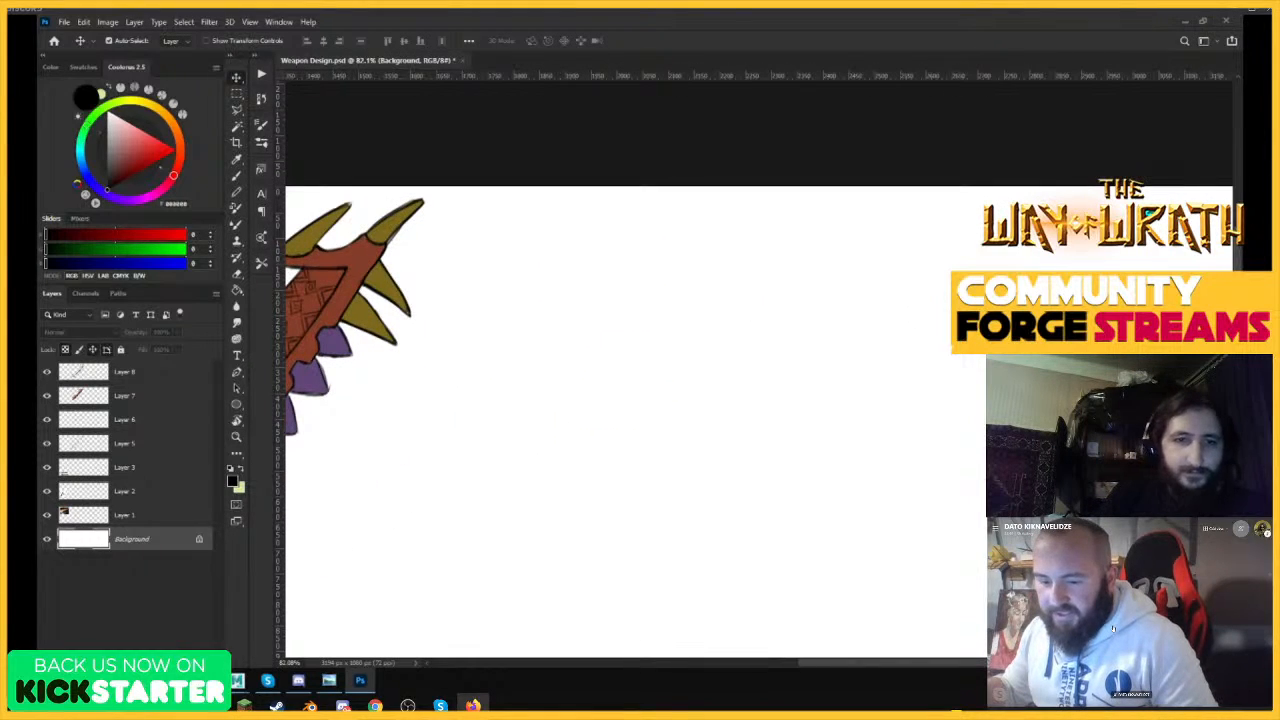
pyautogui.moveTo(177, 680)
pyautogui.click(244, 622)
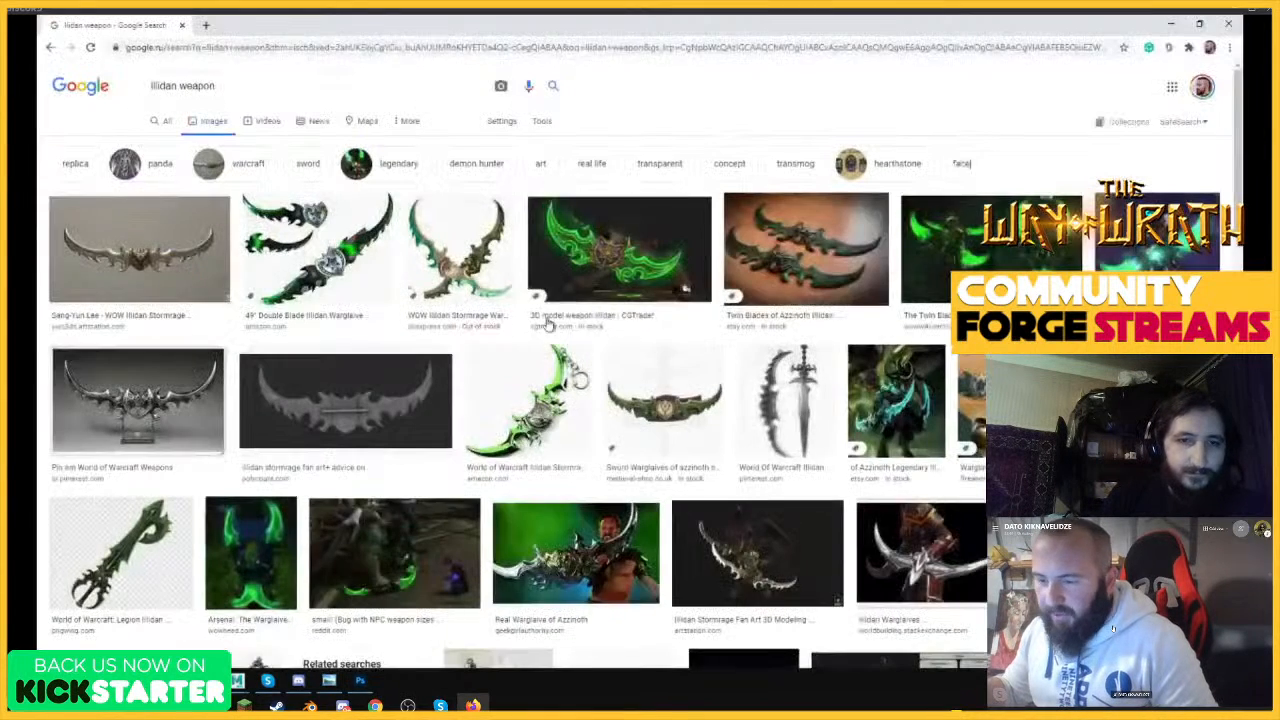
pyautogui.click(49, 48)
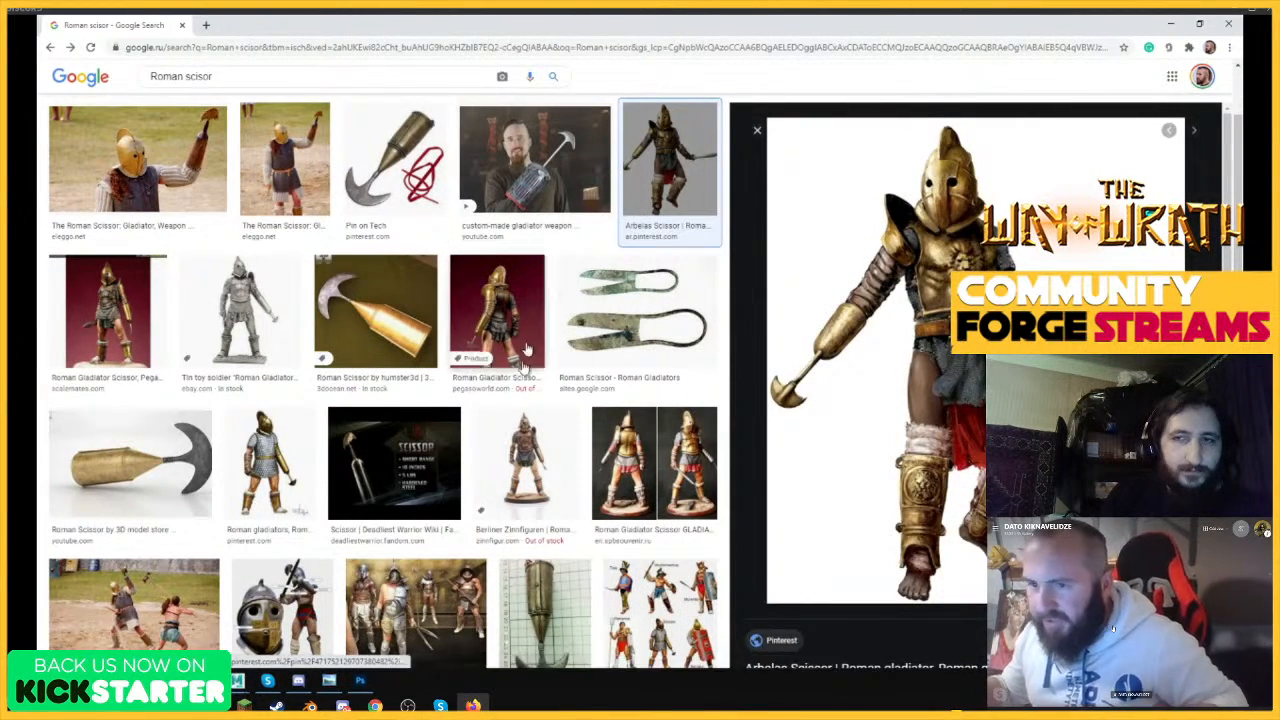
pyautogui.scroll(3, 526, 357)
pyautogui.click(193, 203)
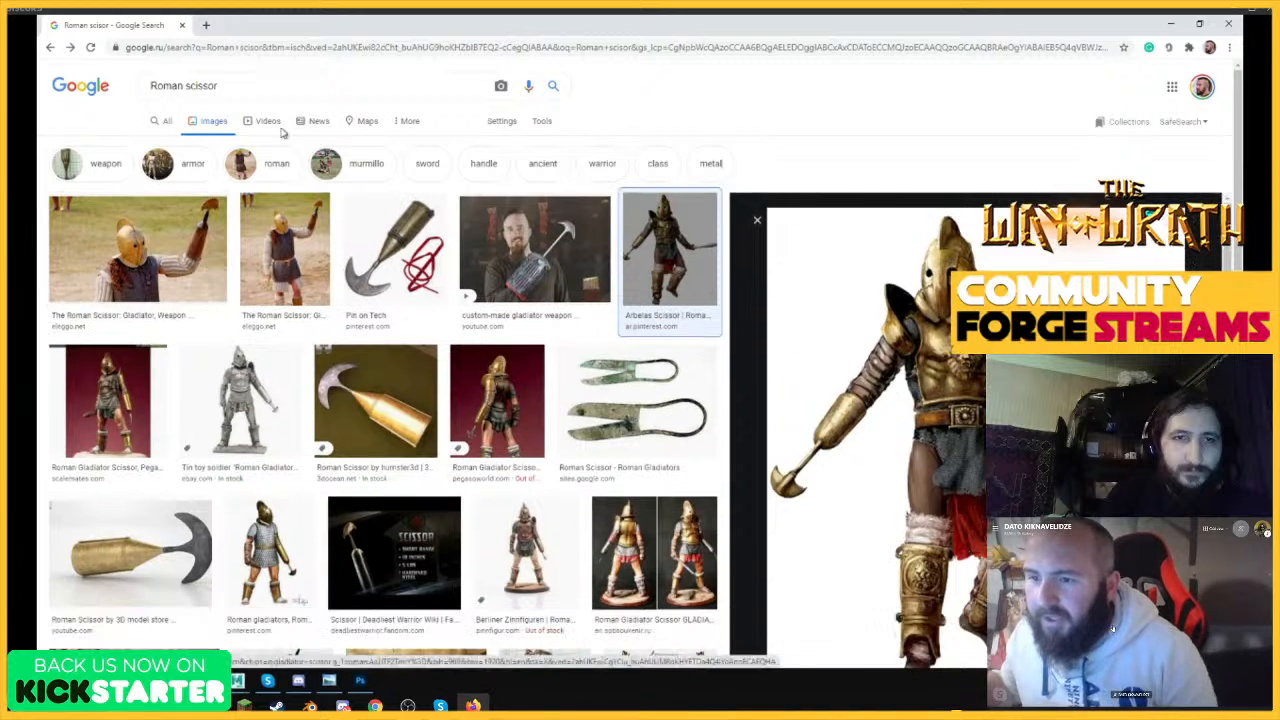
pyautogui.tripleClick(250, 87)
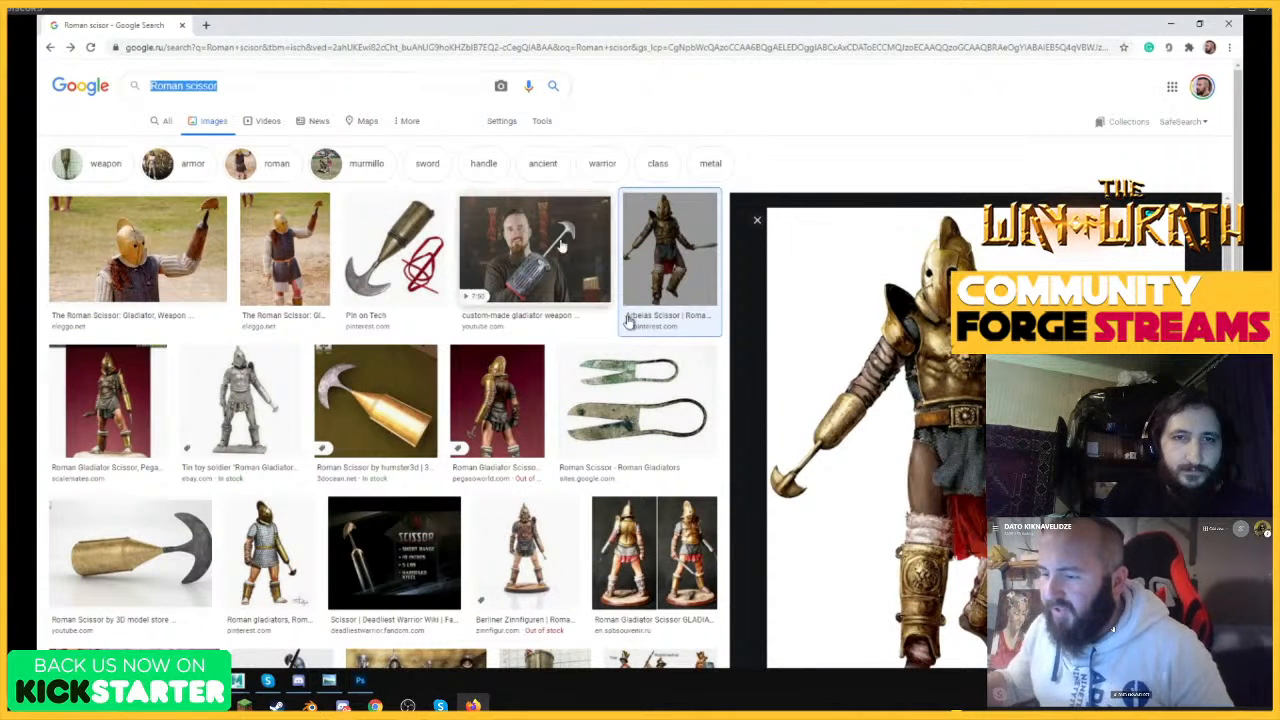
pyautogui.scroll(-1, 889, 418)
pyautogui.scroll(-2, 889, 418)
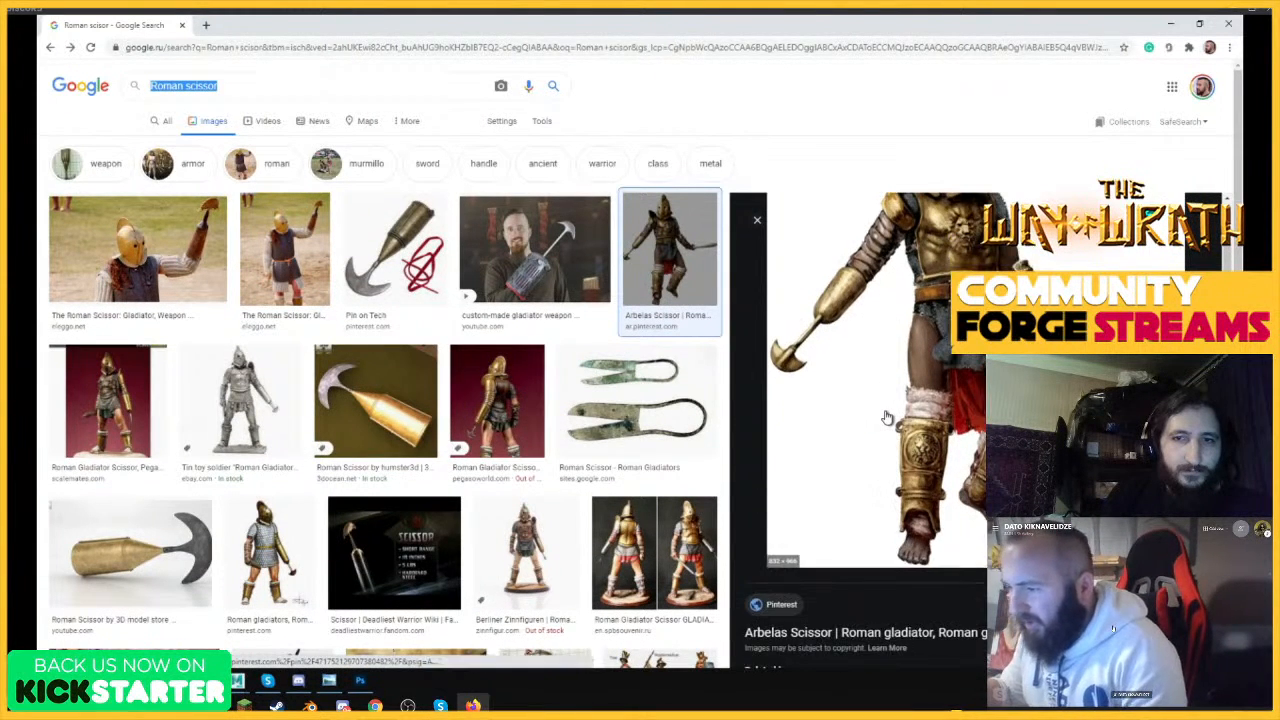
pyautogui.scroll(3, 890, 410)
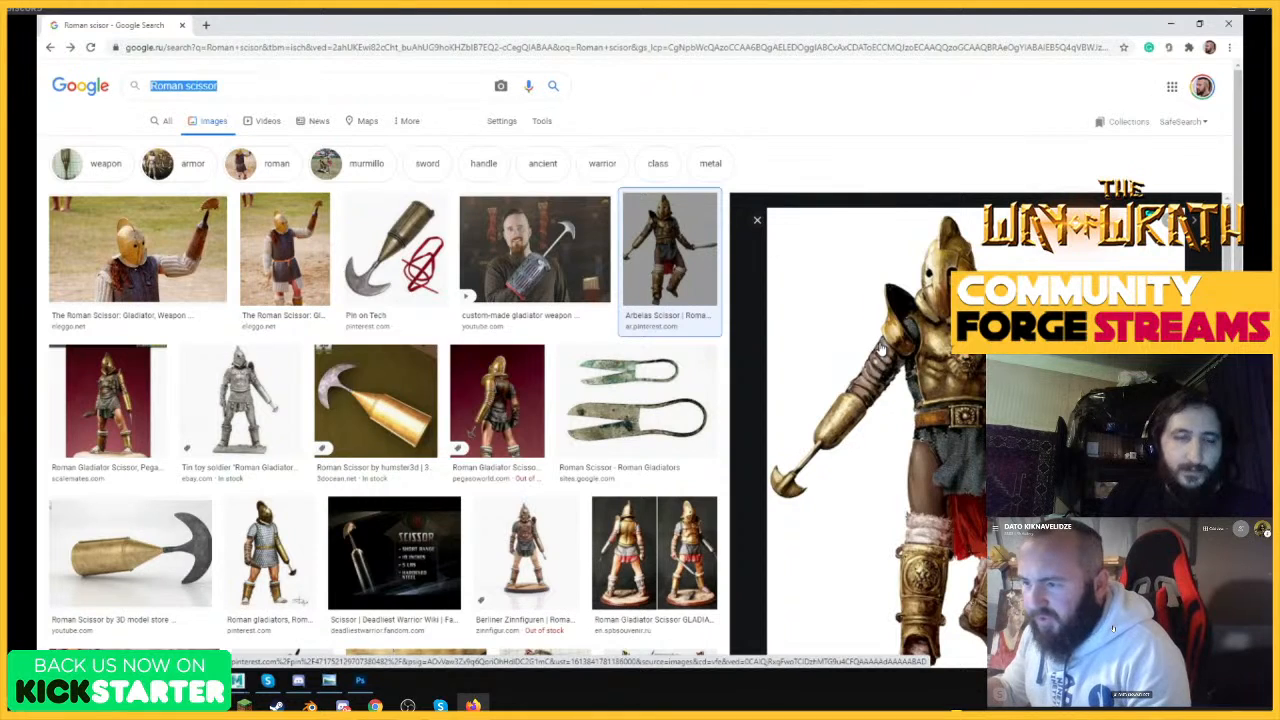
# Copy the Arbelas Scissor gladiator image from the search results and switch back to Photoshop.
pyautogui.click(515, 250)
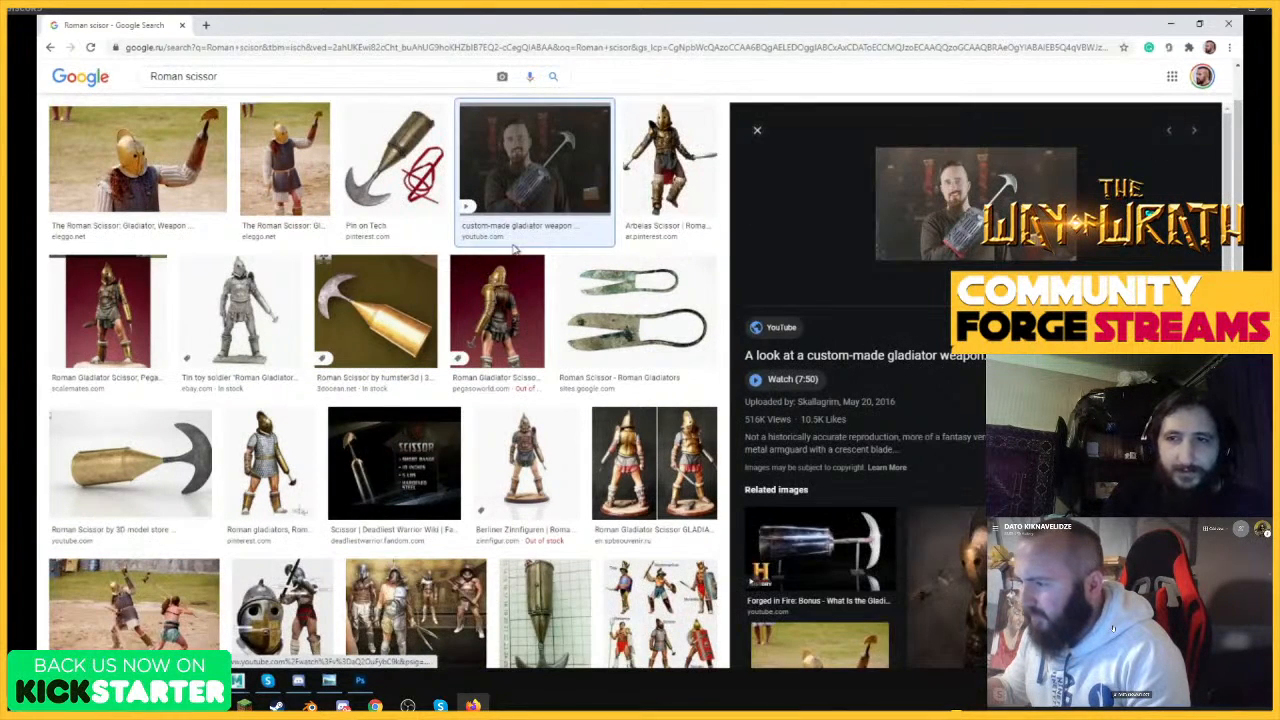
pyautogui.click(669, 165)
pyautogui.rightClick(881, 252)
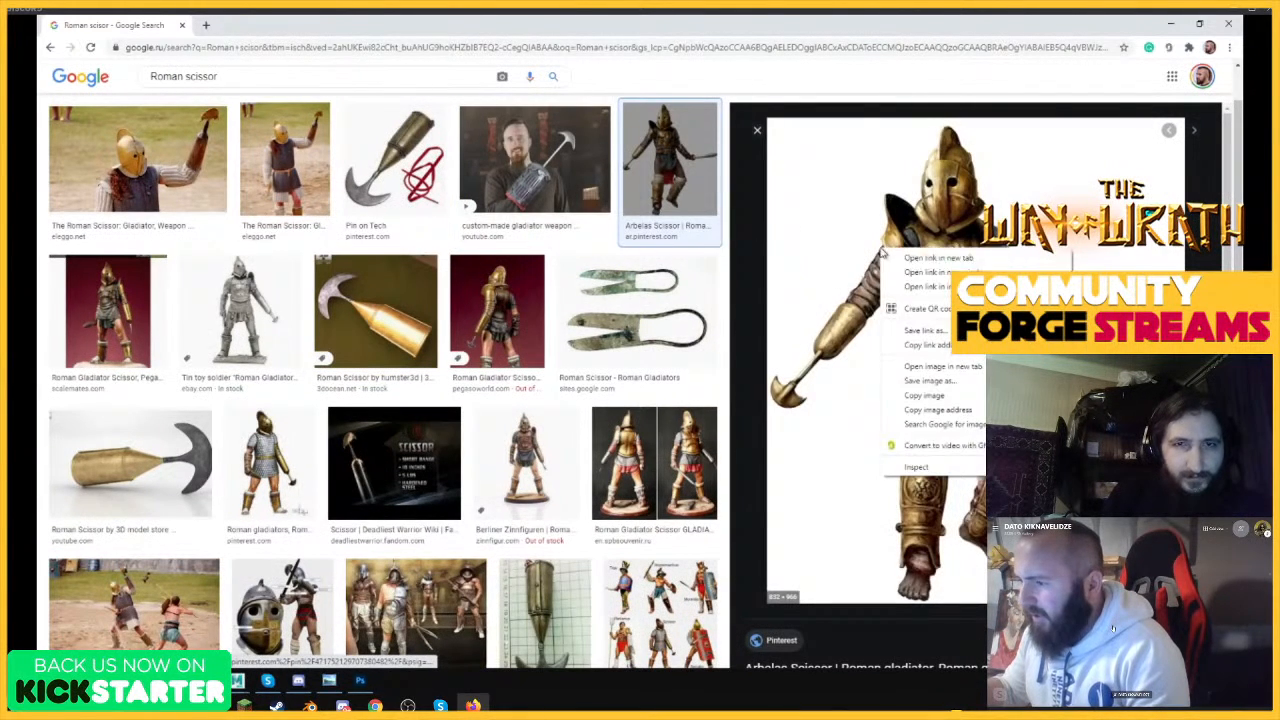
pyautogui.click(924, 395)
pyautogui.click(360, 680)
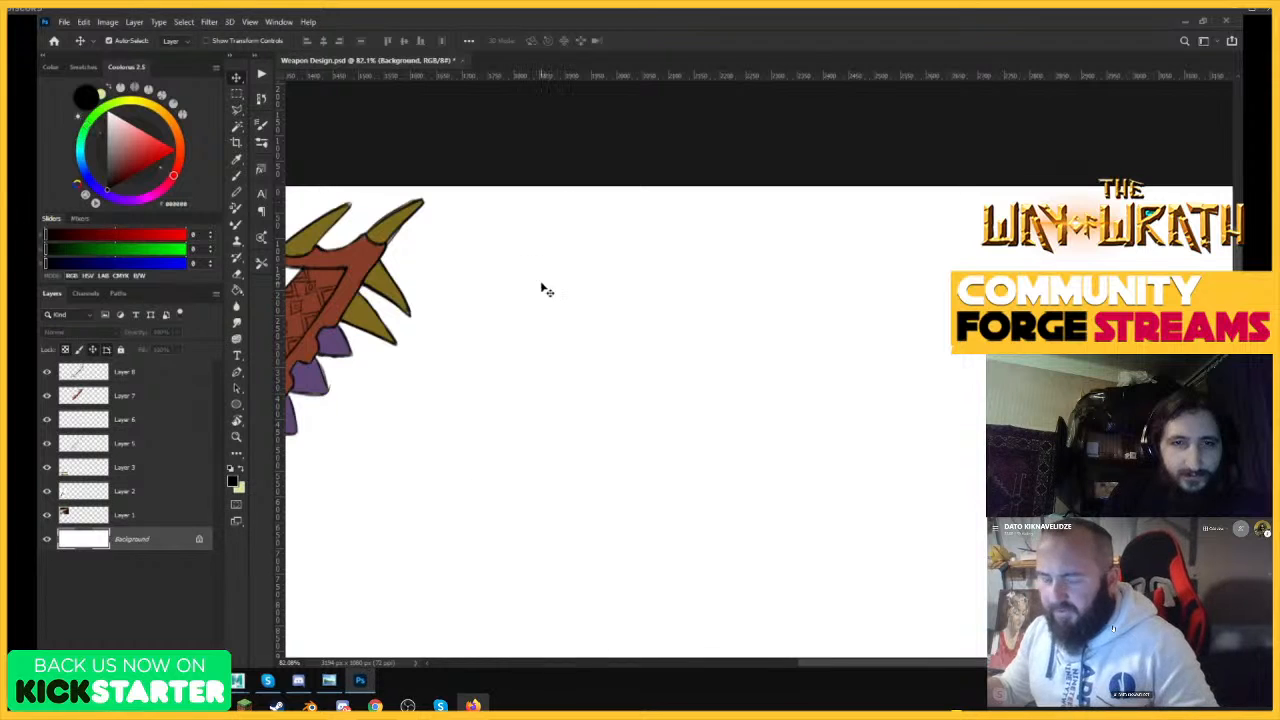
# Paste the gladiator image onto the white area and delete everything except the arm-mounted scissor weapon.
pyautogui.hotkey('ctrl', 'v')
pyautogui.press('z')
pyautogui.moveTo(631, 261)
pyautogui.mouseDown()
pyautogui.moveTo(609, 269)
pyautogui.moveTo(623, 267)
pyautogui.mouseUp()
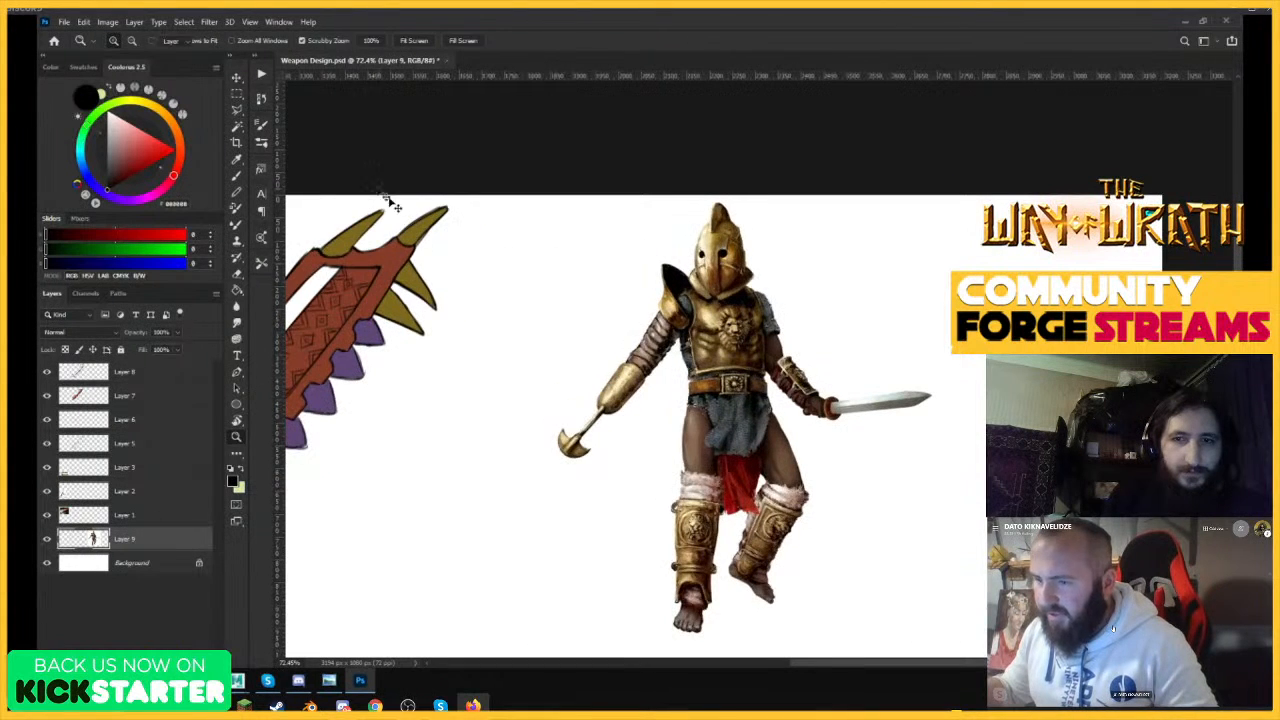
pyautogui.click(237, 93)
pyautogui.moveTo(533, 355); pyautogui.dragTo(655, 488)
pyautogui.hotkey('ctrl', 'shift', 'i')
pyautogui.press('Delete')
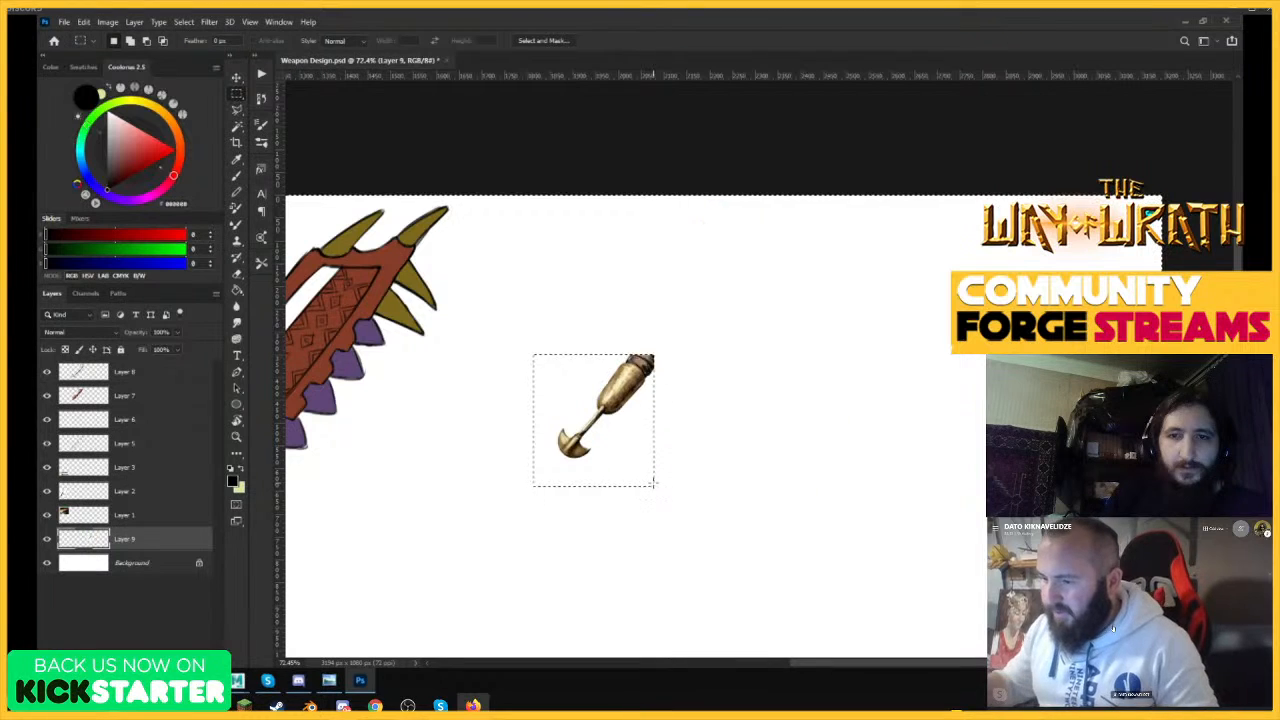
# Deselect, reposition the cut-out arm weapon beside the red club and enlarge it to about 168%.
pyautogui.hotkey('ctrl', 'd')
pyautogui.press('v')
pyautogui.moveTo(640, 380); pyautogui.dragTo(750, 292)
pyautogui.hotkey('ctrl', 't')
pyautogui.moveTo(679, 313); pyautogui.dragTo(657, 312)
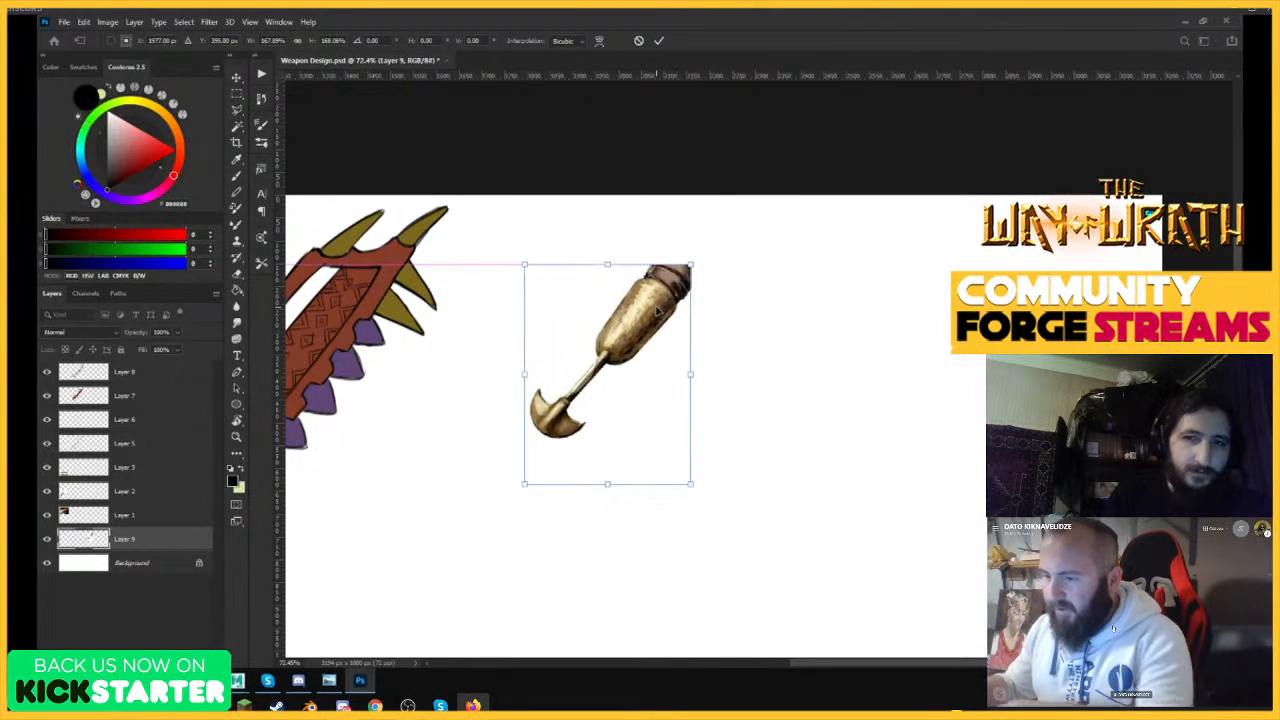
pyautogui.press('Return')
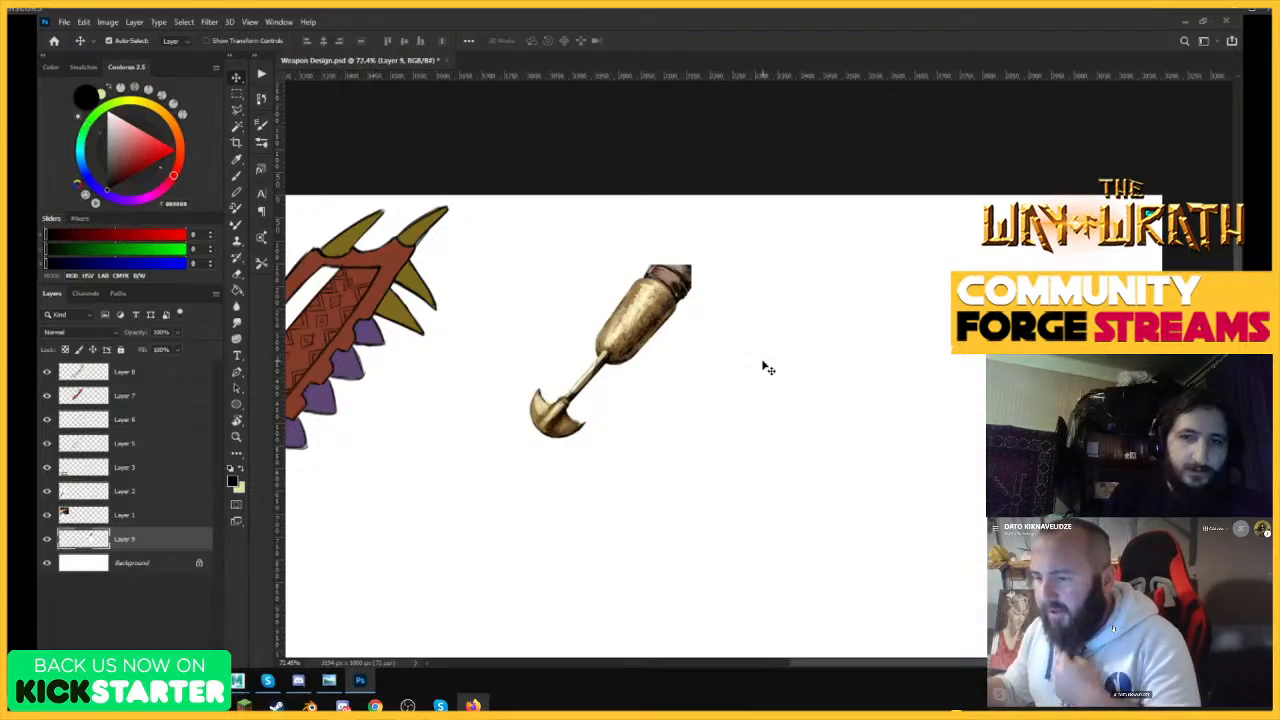
# Clear the open windows to reach the desktop and place the male figure screenshot into the Photoshop document.
pyautogui.click(1186, 21)
pyautogui.click(1172, 23)
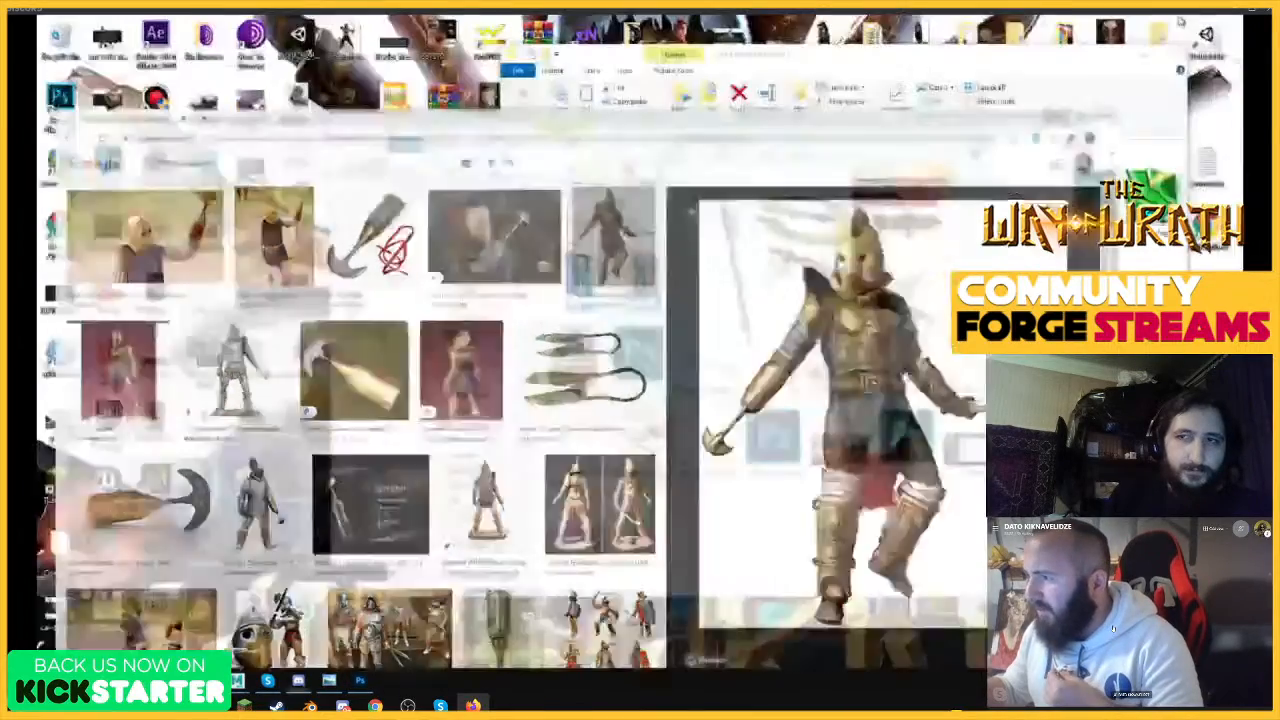
pyautogui.click(1000, 128)
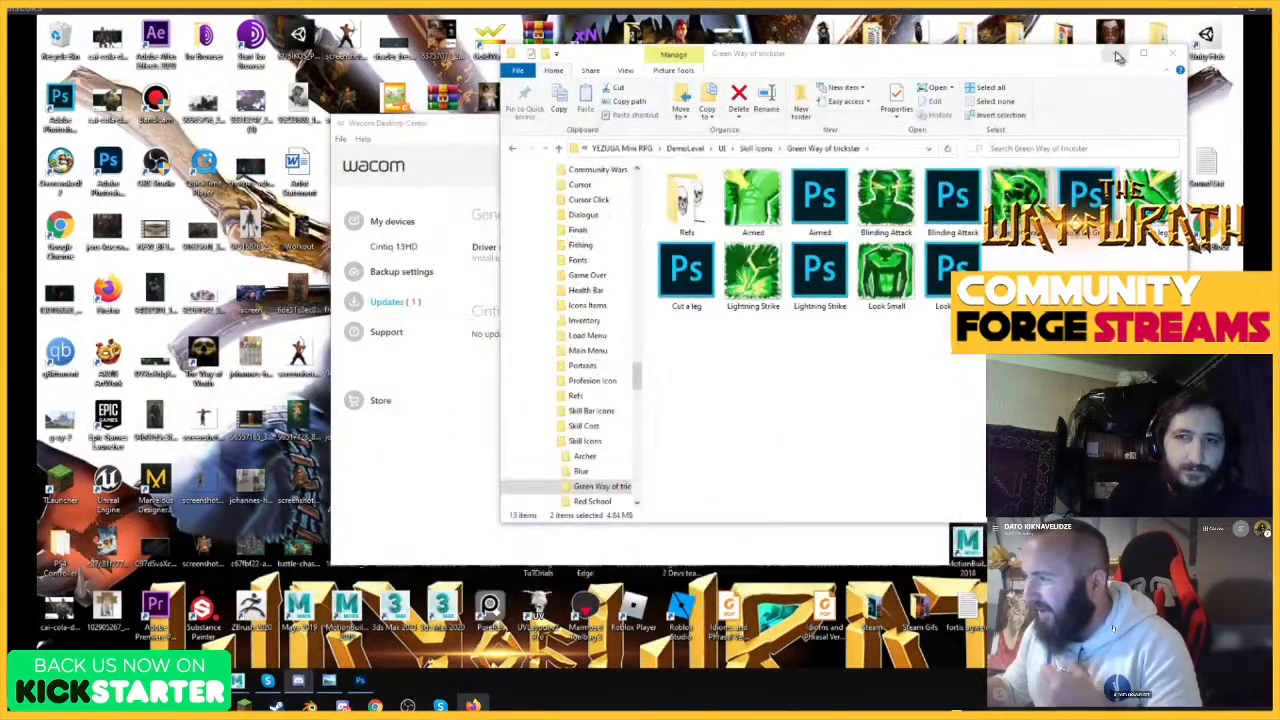
pyautogui.click(1115, 54)
pyautogui.click(889, 125)
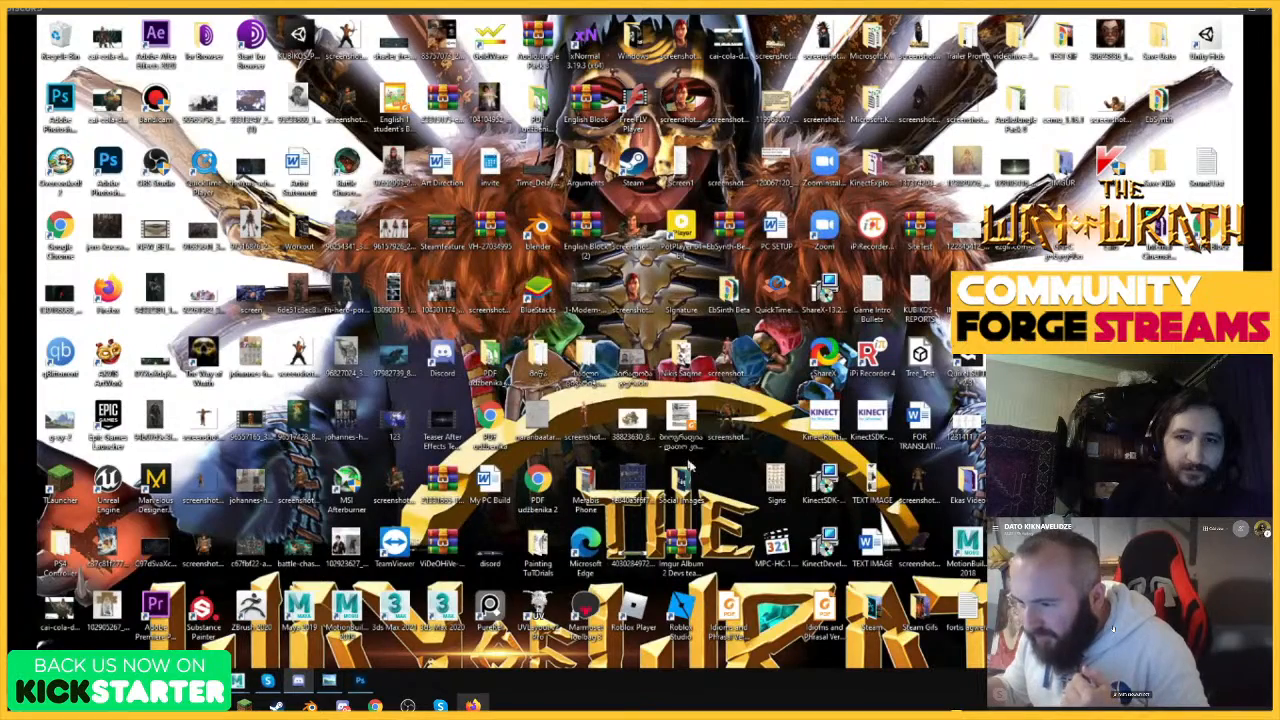
pyautogui.click(740, 357)
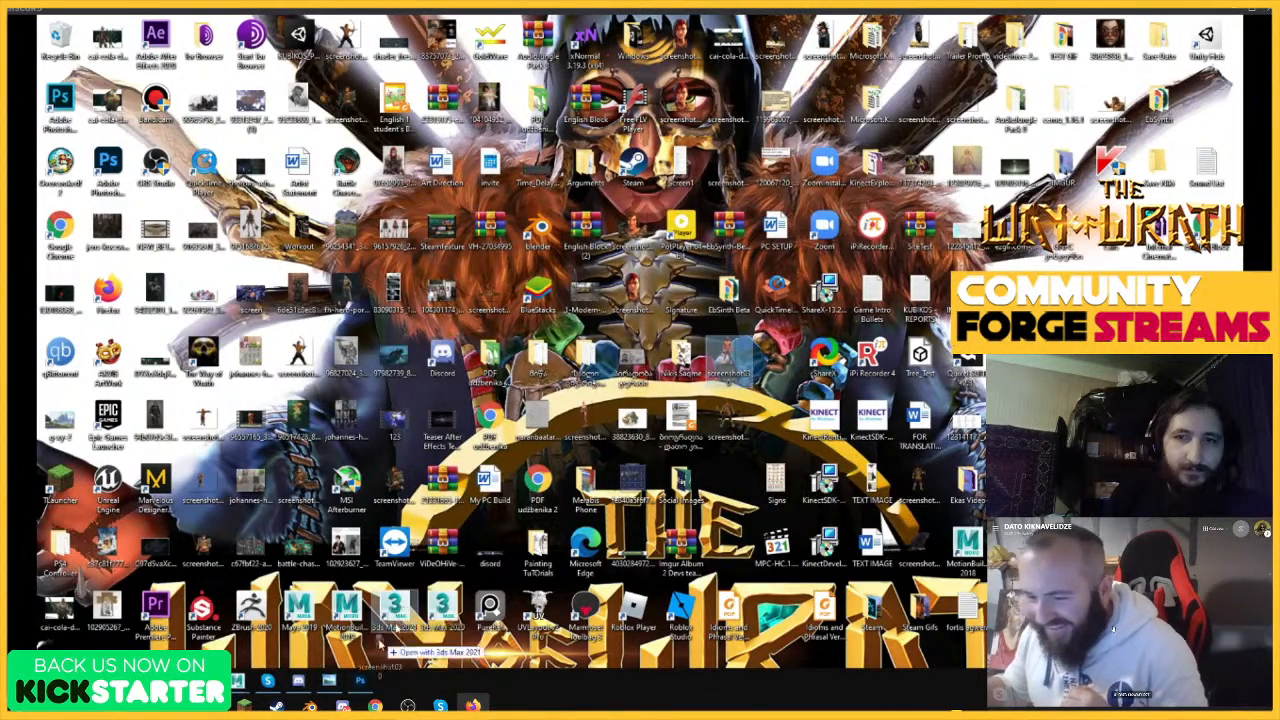
pyautogui.click(360, 681)
pyautogui.moveTo(820, 348); pyautogui.dragTo(822, 341)
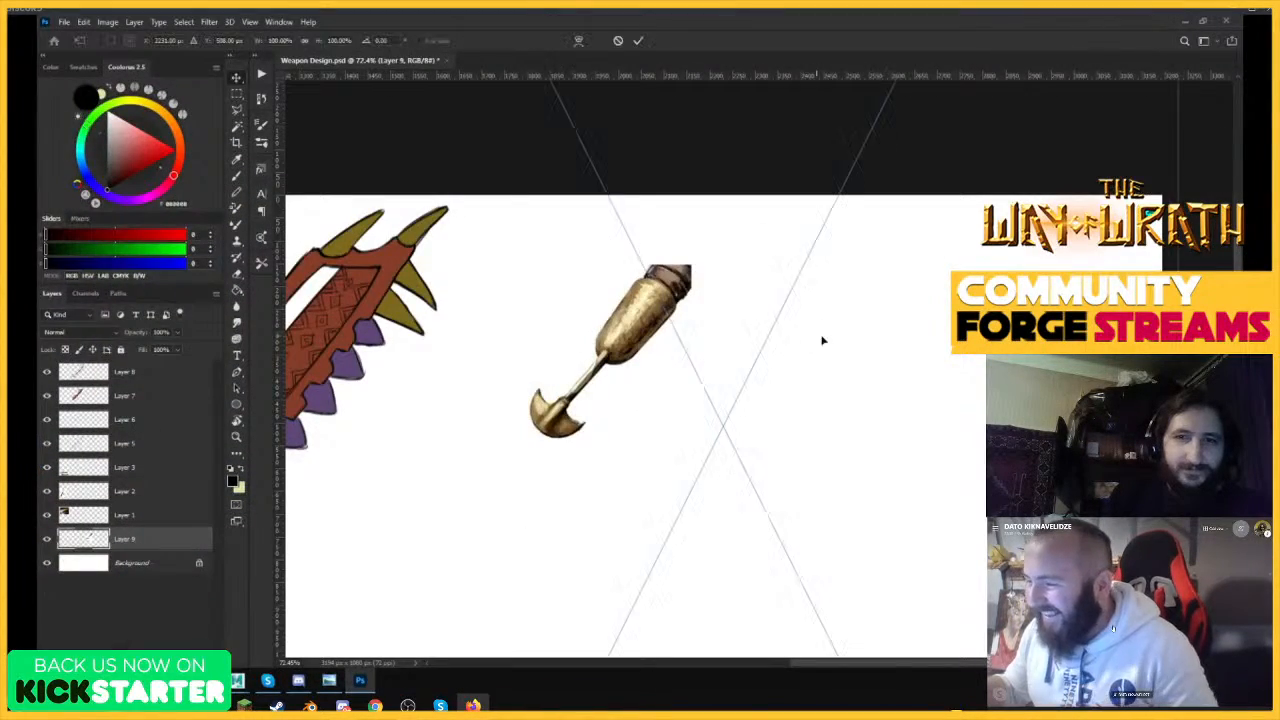
# Scale the placed male figure to about 25% so it fits on the canvas beside the arm weapon.
pyautogui.scroll(-8, 918, 387)
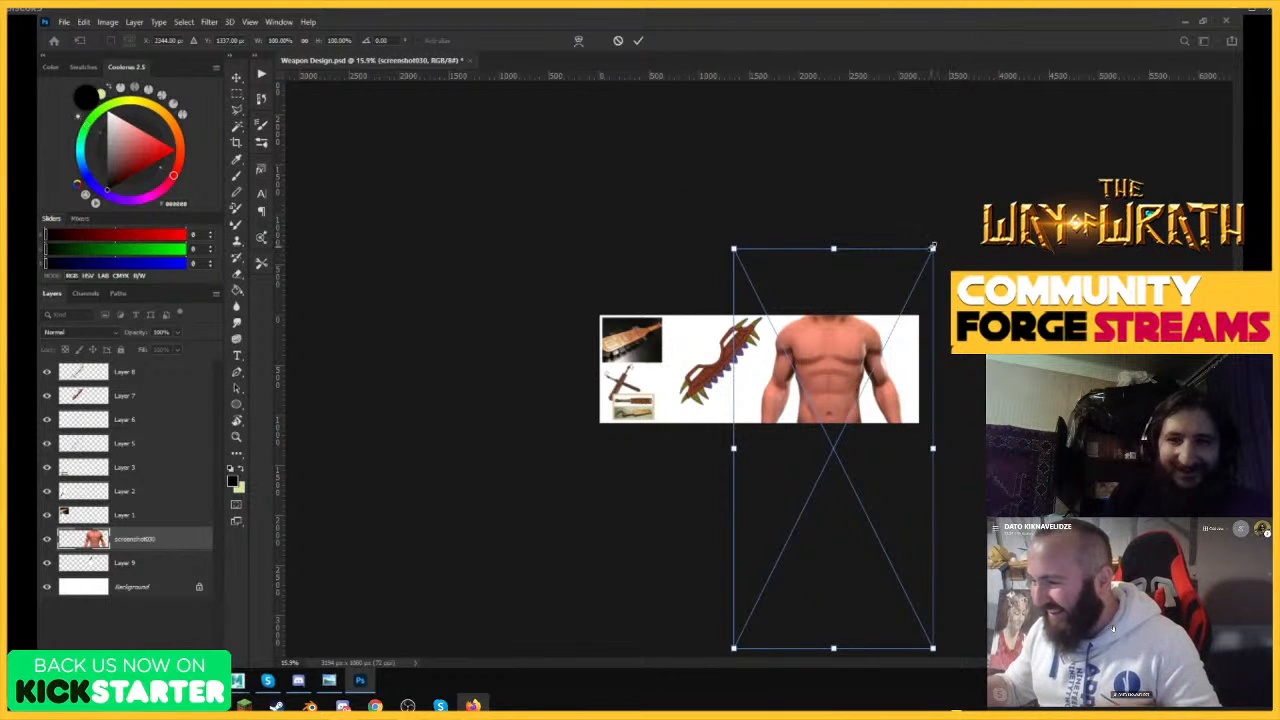
pyautogui.moveTo(932, 248); pyautogui.dragTo(848, 350)
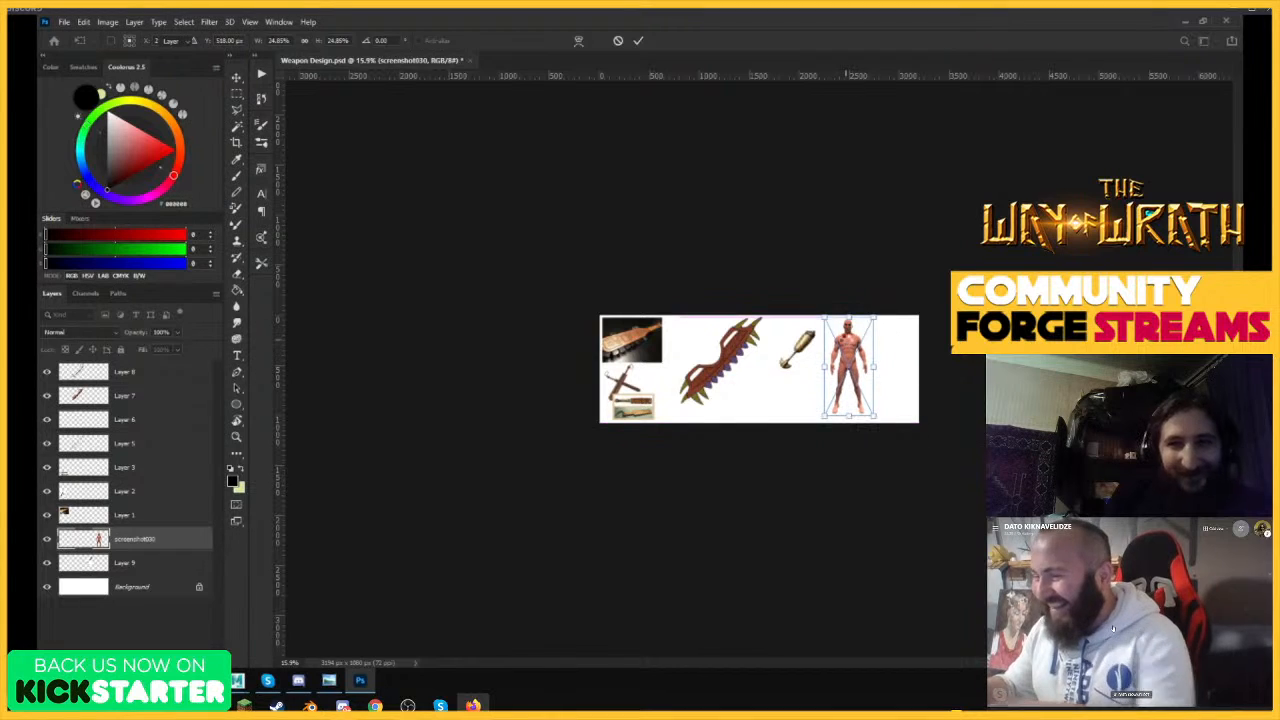
pyautogui.press('Return')
pyautogui.scroll(10, 900, 360)
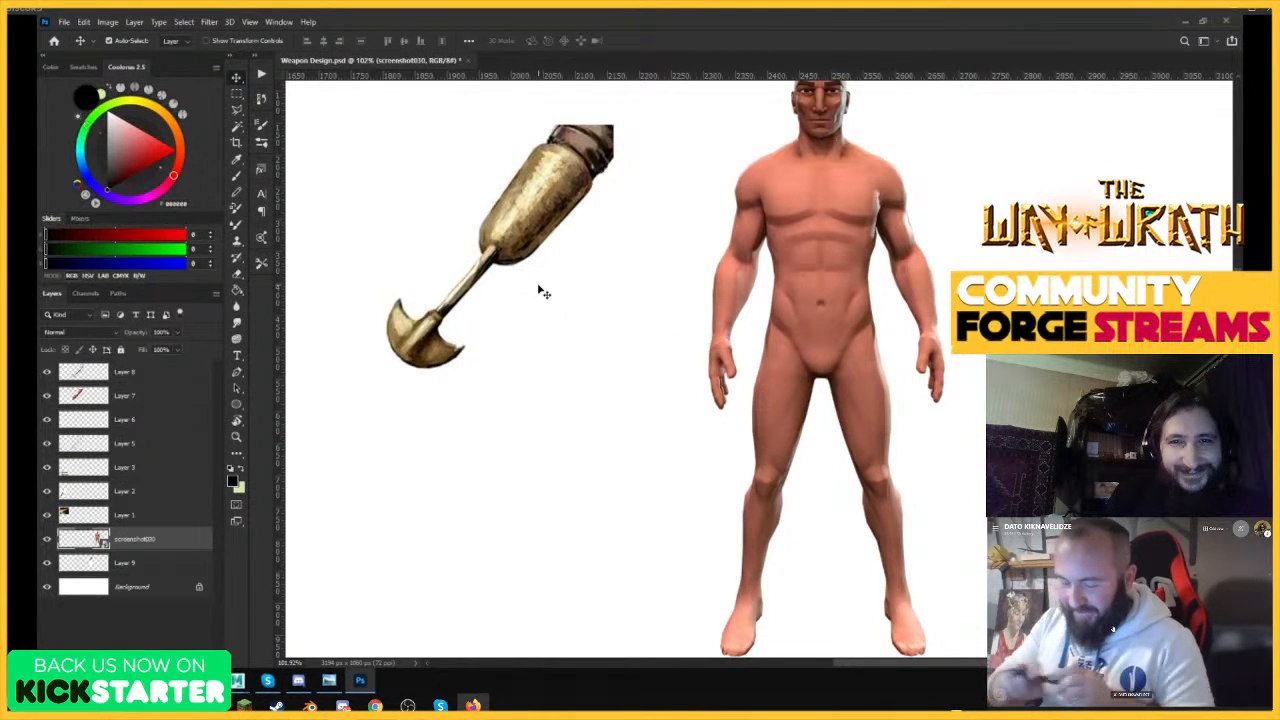
# Add a new layer above Layer 8 and paint black shorts on the male figure with an enlarged brush.
pyautogui.press('b')
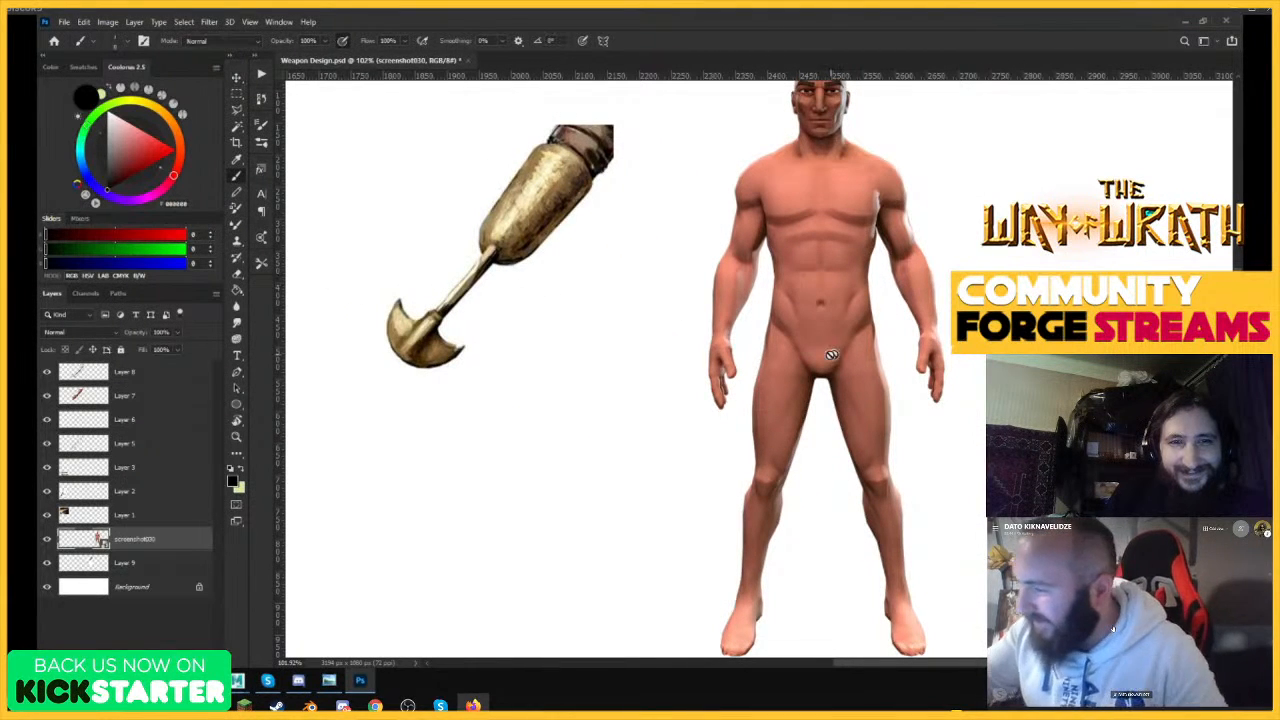
pyautogui.click(152, 377)
pyautogui.click(197, 659)
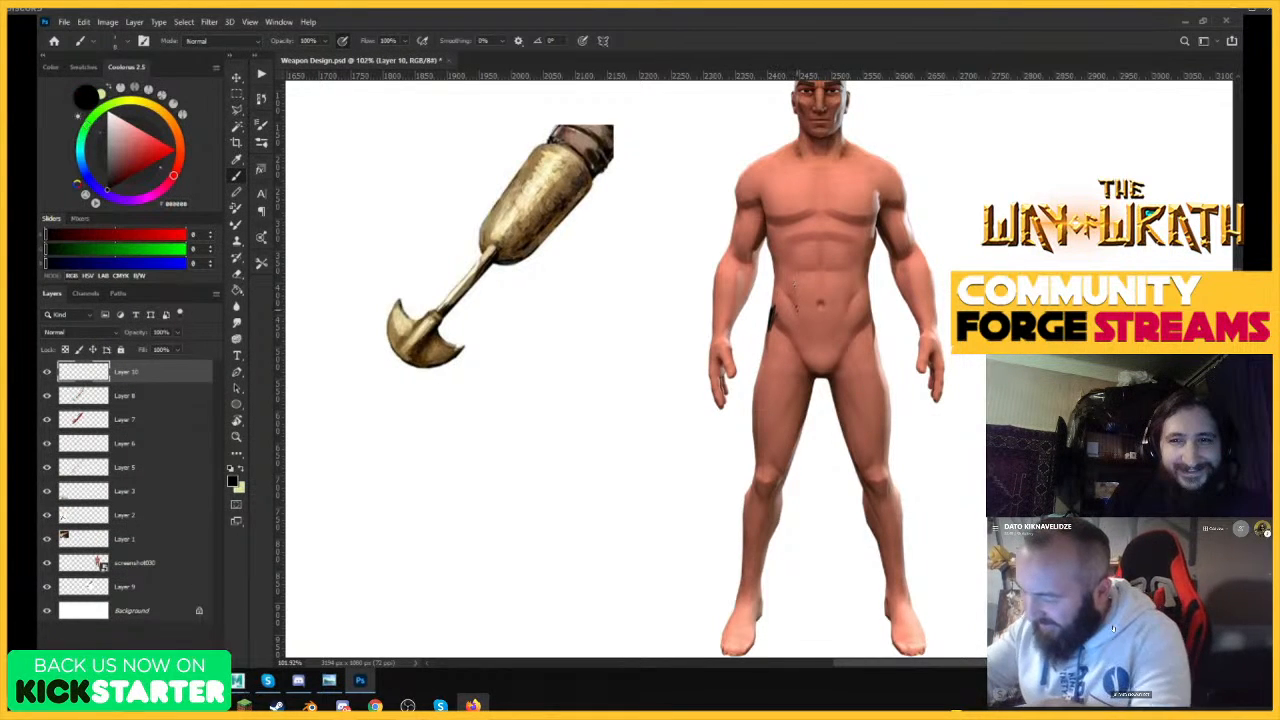
pyautogui.press(']')
pyautogui.press(']')
pyautogui.press(']')
pyautogui.press(']')
pyautogui.moveTo(775, 318)
pyautogui.mouseDown()
pyautogui.moveTo(820, 375)
pyautogui.moveTo(860, 325)
pyautogui.moveTo(849, 346)
pyautogui.moveTo(841, 321)
pyautogui.moveTo(785, 325)
pyautogui.moveTo(873, 325)
pyautogui.moveTo(828, 373)
pyautogui.moveTo(821, 343)
pyautogui.moveTo(766, 340)
pyautogui.moveTo(825, 378)
pyautogui.moveTo(872, 350)
pyautogui.mouseUp()
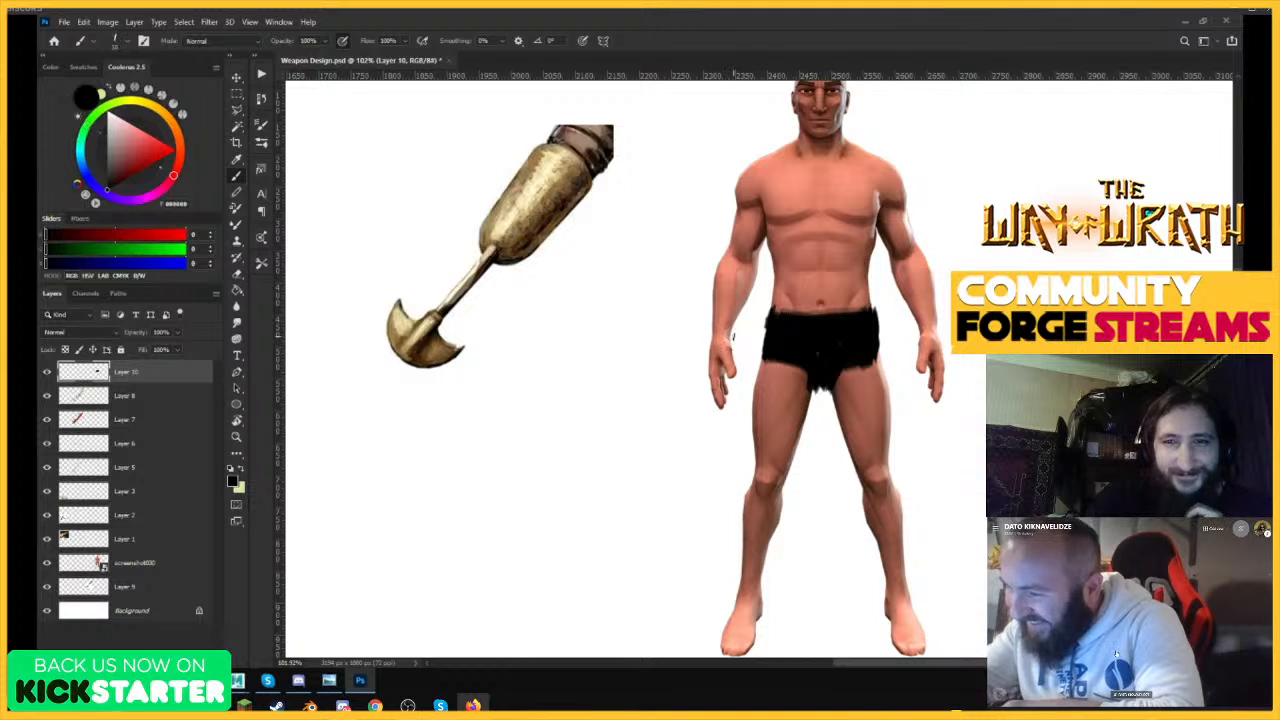
# Add another new layer on top and draw a black line along the outer edge of the figure's forearm beside the club reference.
pyautogui.hotkey('ctrl', 'alt', 'shift', 'n')
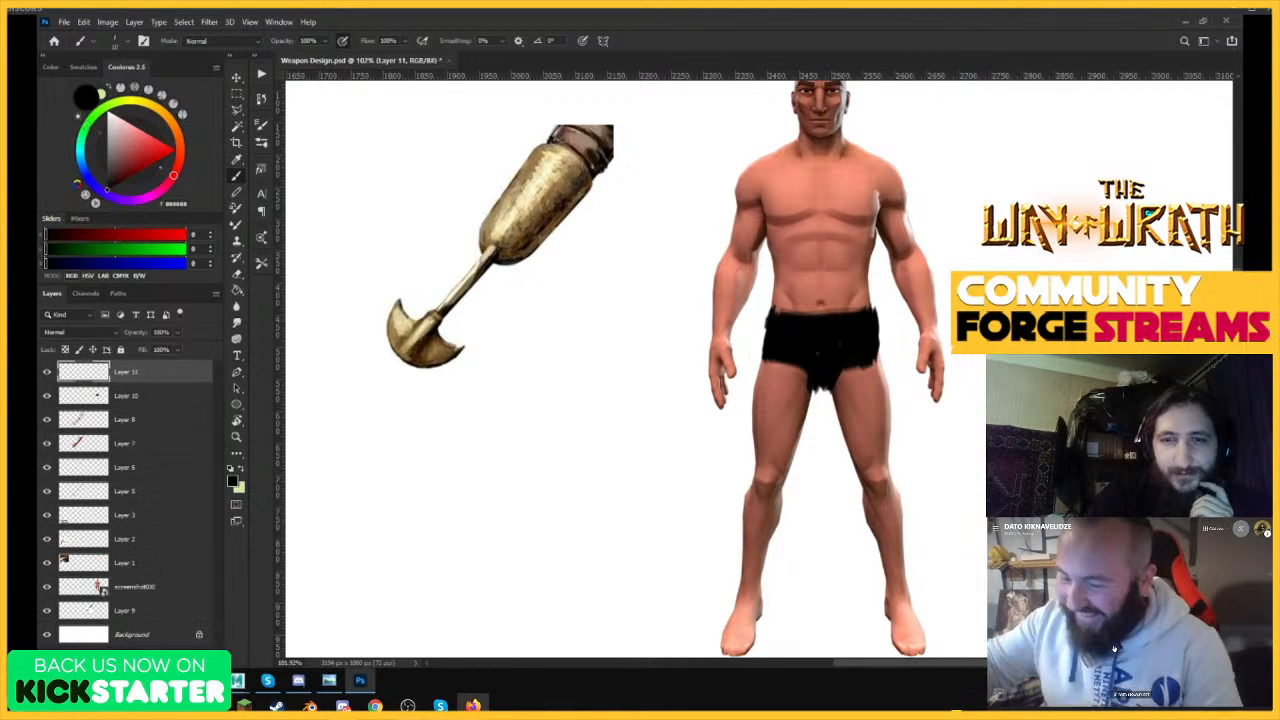
pyautogui.hotkey('ctrl', 'space')
pyautogui.moveTo(851, 357); pyautogui.dragTo(829, 443)
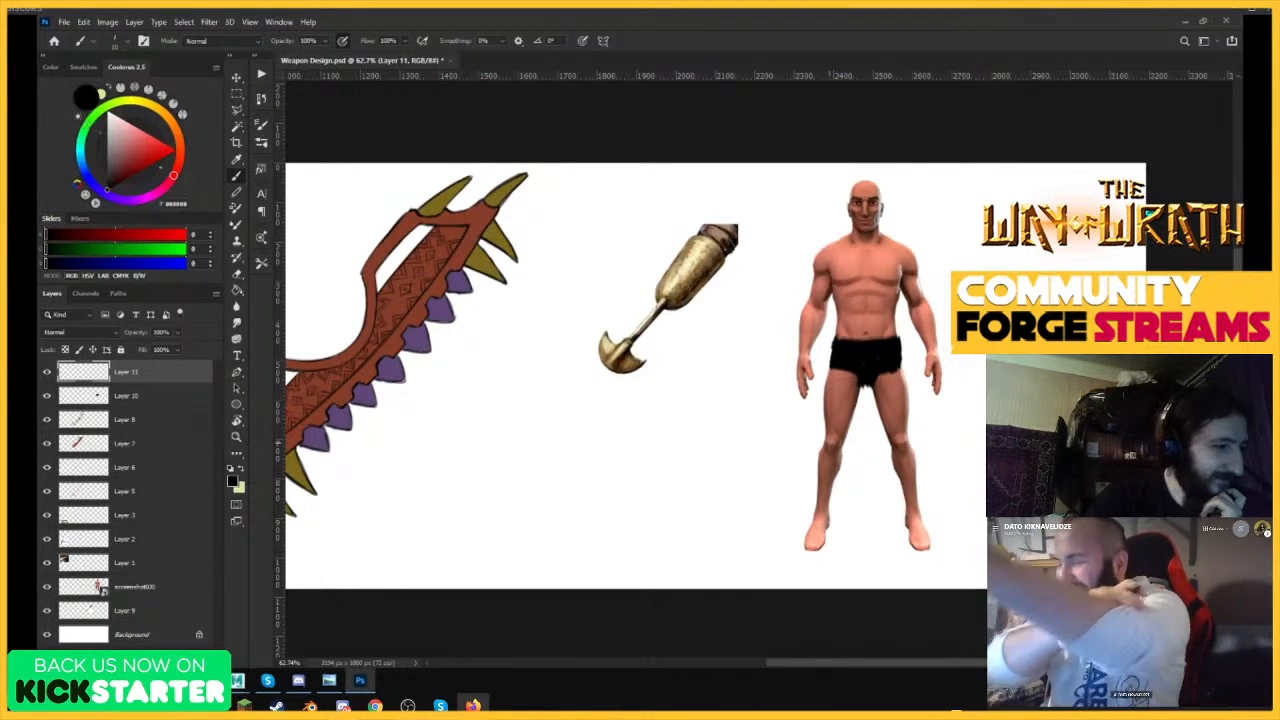
pyautogui.hotkey('ctrl', 'space')
pyautogui.moveTo(819, 359)
pyautogui.mouseDown()
pyautogui.moveTo(885, 350)
pyautogui.moveTo(825, 336)
pyautogui.moveTo(871, 304)
pyautogui.mouseUp()
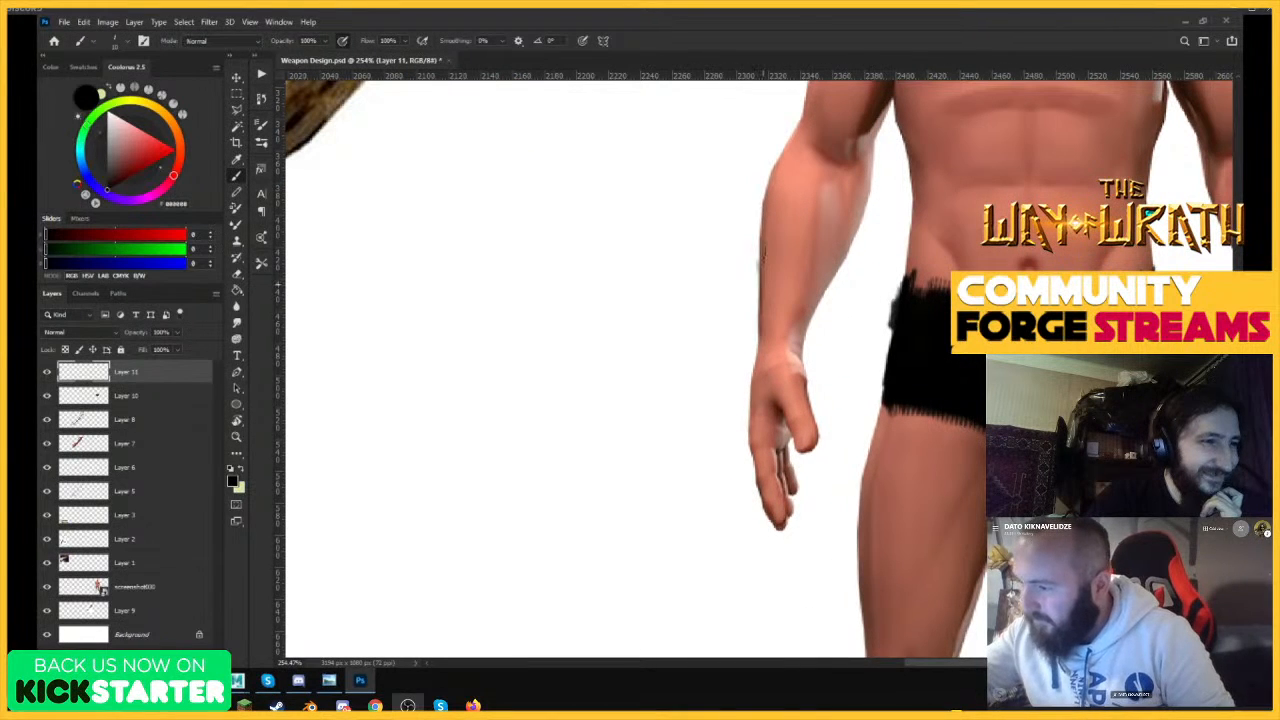
pyautogui.moveTo(761, 248); pyautogui.dragTo(759, 335)
pyautogui.hotkey('ctrl', 'space')
pyautogui.moveTo(835, 290); pyautogui.dragTo(932, 266)
pyautogui.moveTo(852, 315); pyautogui.dragTo(896, 318)
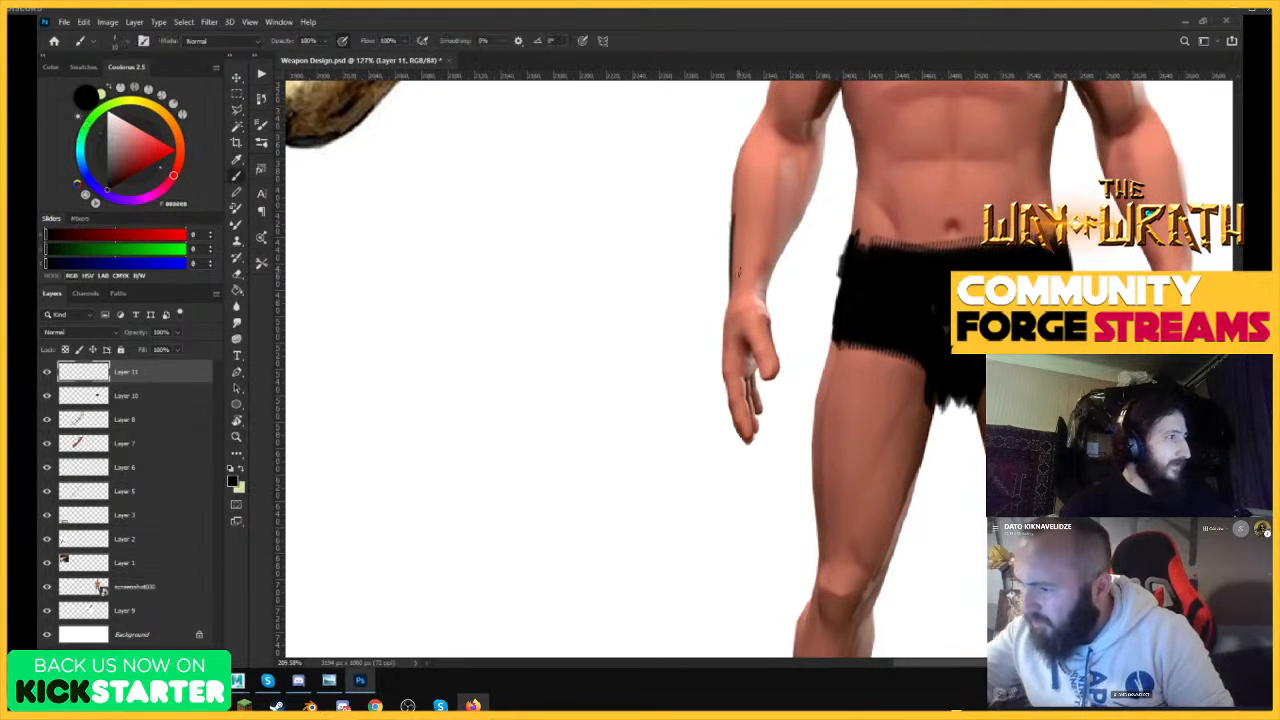
# Sketch the bracer's side edges, its curved upper rim and the first bands across the forearm.
pyautogui.moveTo(798, 212); pyautogui.dragTo(761, 310)
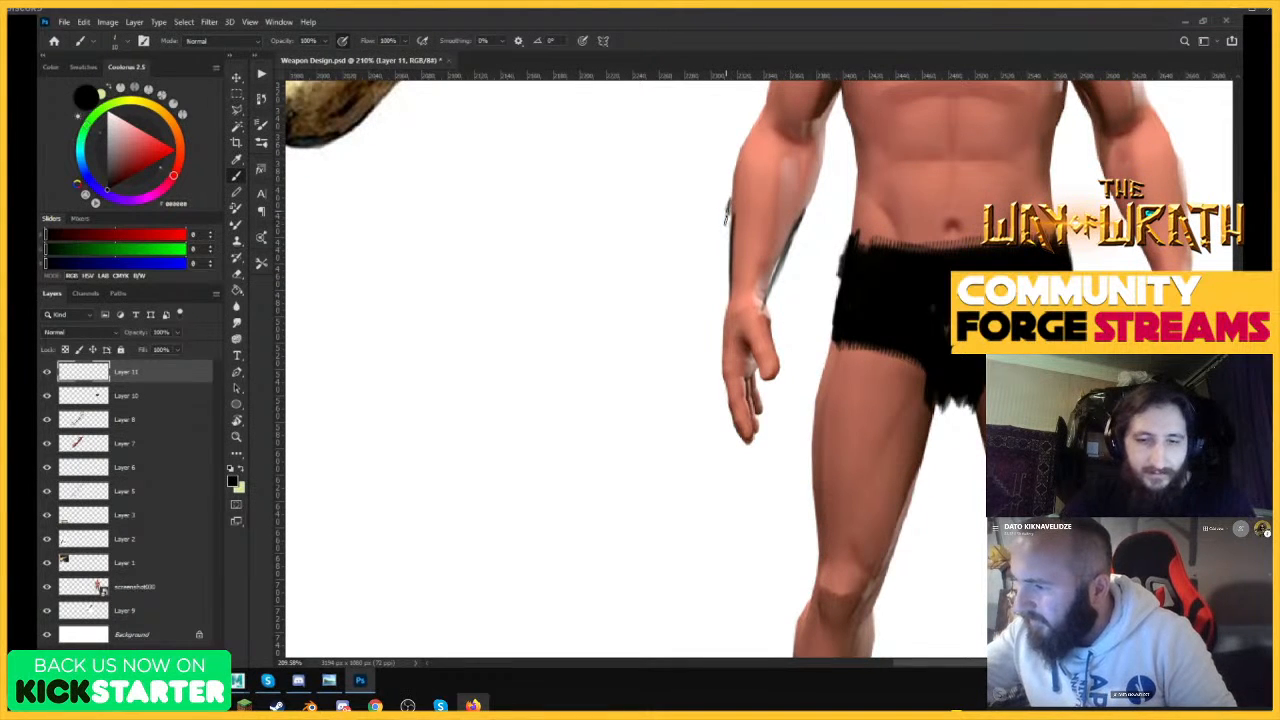
pyautogui.moveTo(729, 224)
pyautogui.mouseDown()
pyautogui.moveTo(724, 195)
pyautogui.moveTo(730, 284)
pyautogui.mouseUp()
pyautogui.moveTo(730, 196)
pyautogui.mouseDown()
pyautogui.moveTo(768, 216)
pyautogui.moveTo(778, 290)
pyautogui.mouseUp()
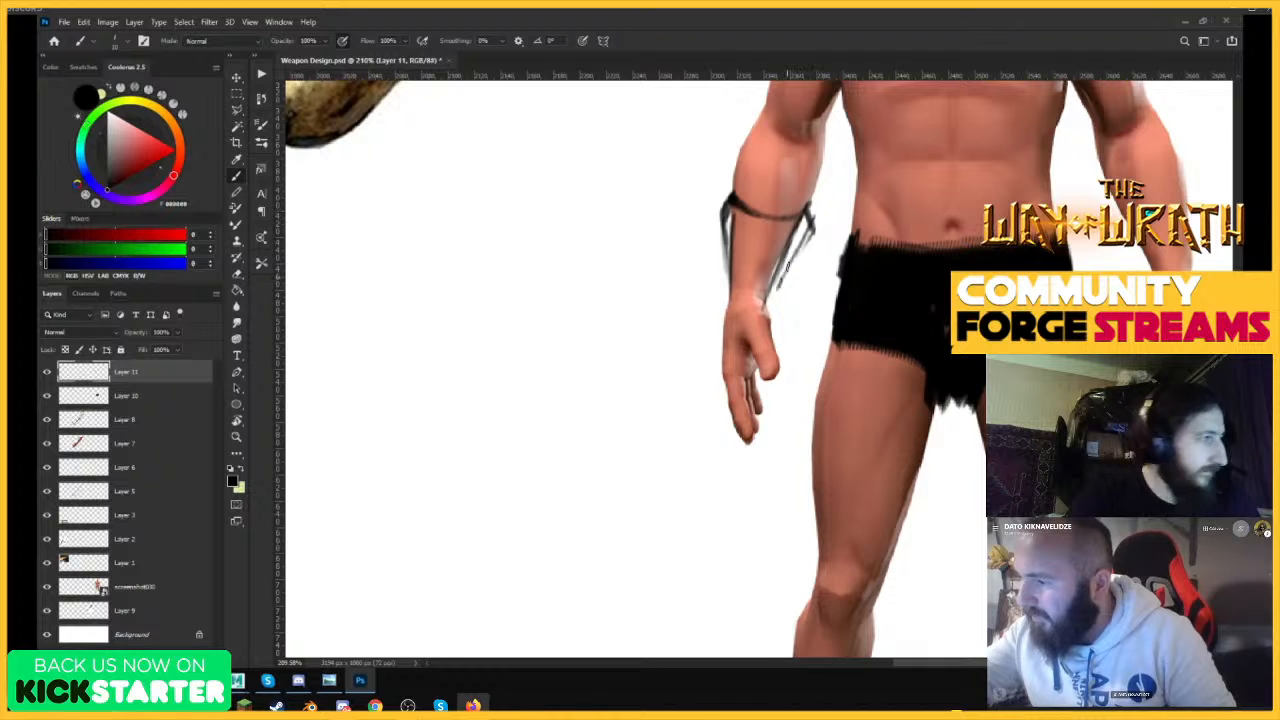
pyautogui.moveTo(800, 240); pyautogui.dragTo(774, 322)
pyautogui.moveTo(722, 256)
pyautogui.mouseDown()
pyautogui.moveTo(720, 320)
pyautogui.moveTo(798, 282)
pyautogui.mouseUp()
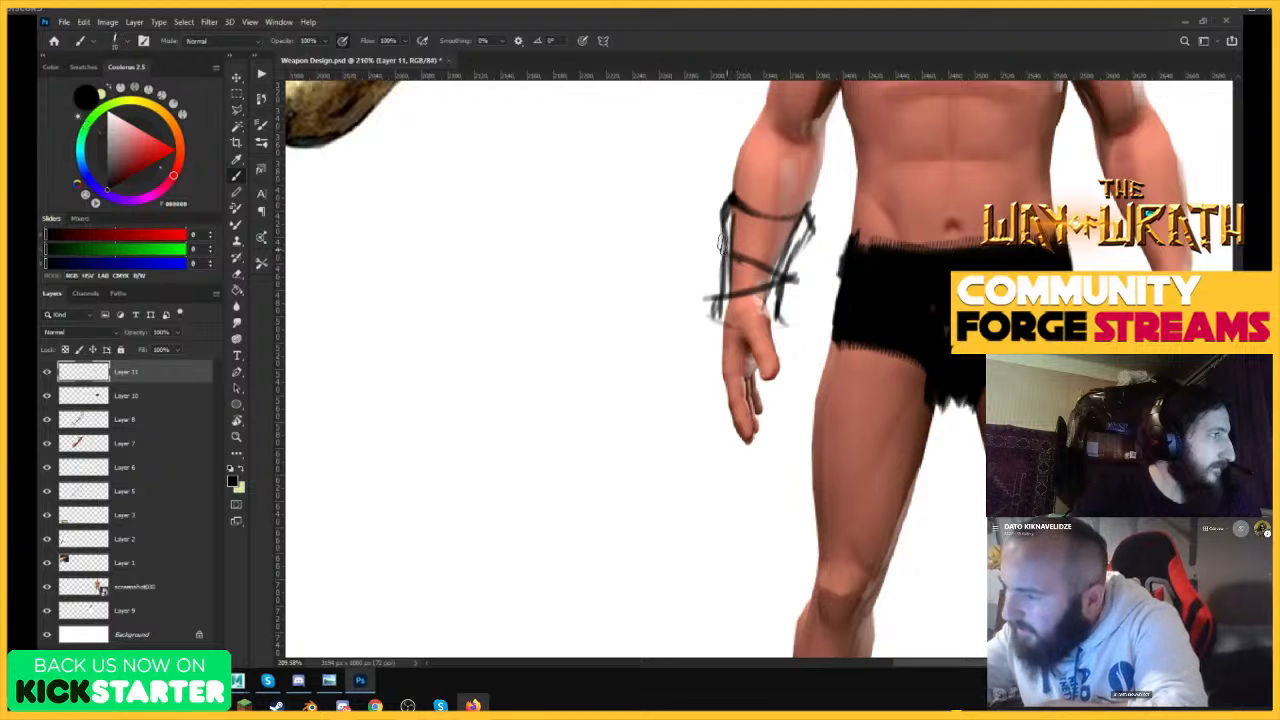
# Add crisscrossing straps around the forearm bracer with a smaller brush.
pyautogui.press('[')
pyautogui.press('[')
pyautogui.moveTo(711, 246); pyautogui.dragTo(790, 276)
pyautogui.moveTo(714, 247); pyautogui.dragTo(811, 234)
pyautogui.moveTo(716, 242)
pyautogui.mouseDown()
pyautogui.moveTo(806, 236)
pyautogui.moveTo(786, 242)
pyautogui.mouseUp()
pyautogui.moveTo(722, 258); pyautogui.dragTo(786, 288)
pyautogui.moveTo(710, 304)
pyautogui.mouseDown()
pyautogui.moveTo(788, 282)
pyautogui.moveTo(782, 294)
pyautogui.mouseUp()
pyautogui.moveTo(777, 294); pyautogui.dragTo(782, 326)
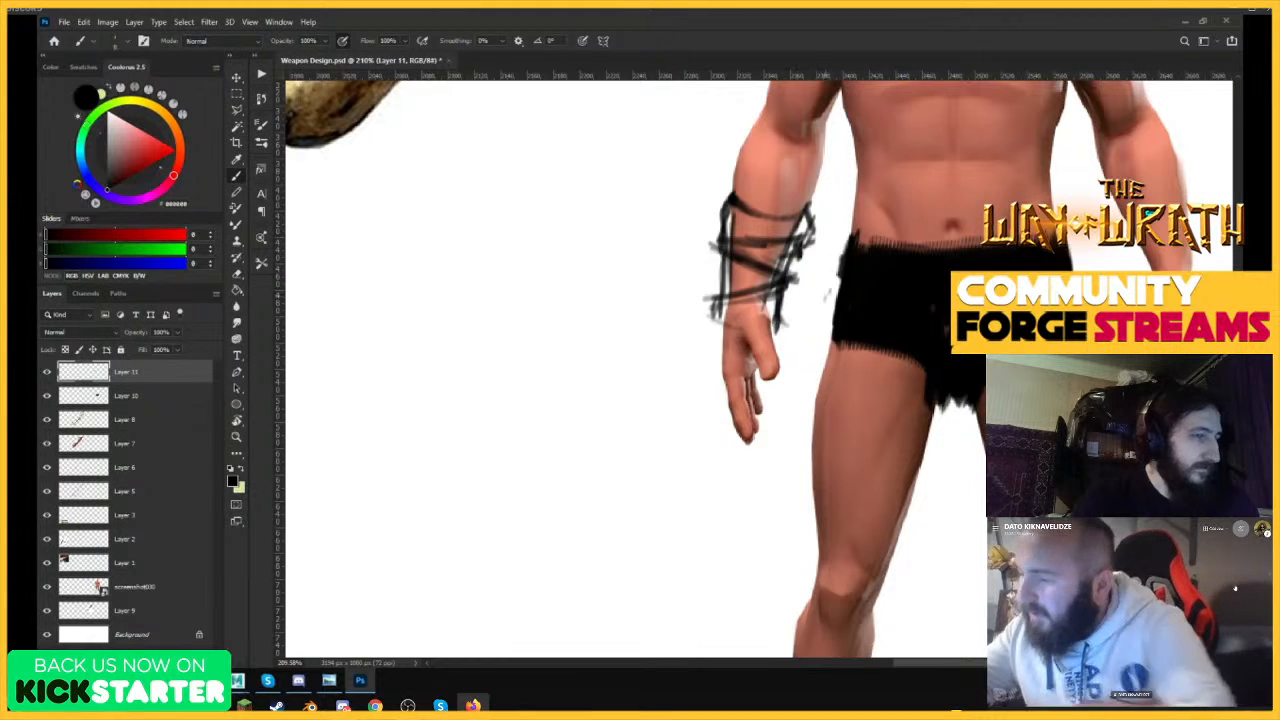
# Try loose construction loops over the golden arm-weapon reference and undo them.
pyautogui.scroll(-5, 743, 451)
pyautogui.scroll(3, 691, 192)
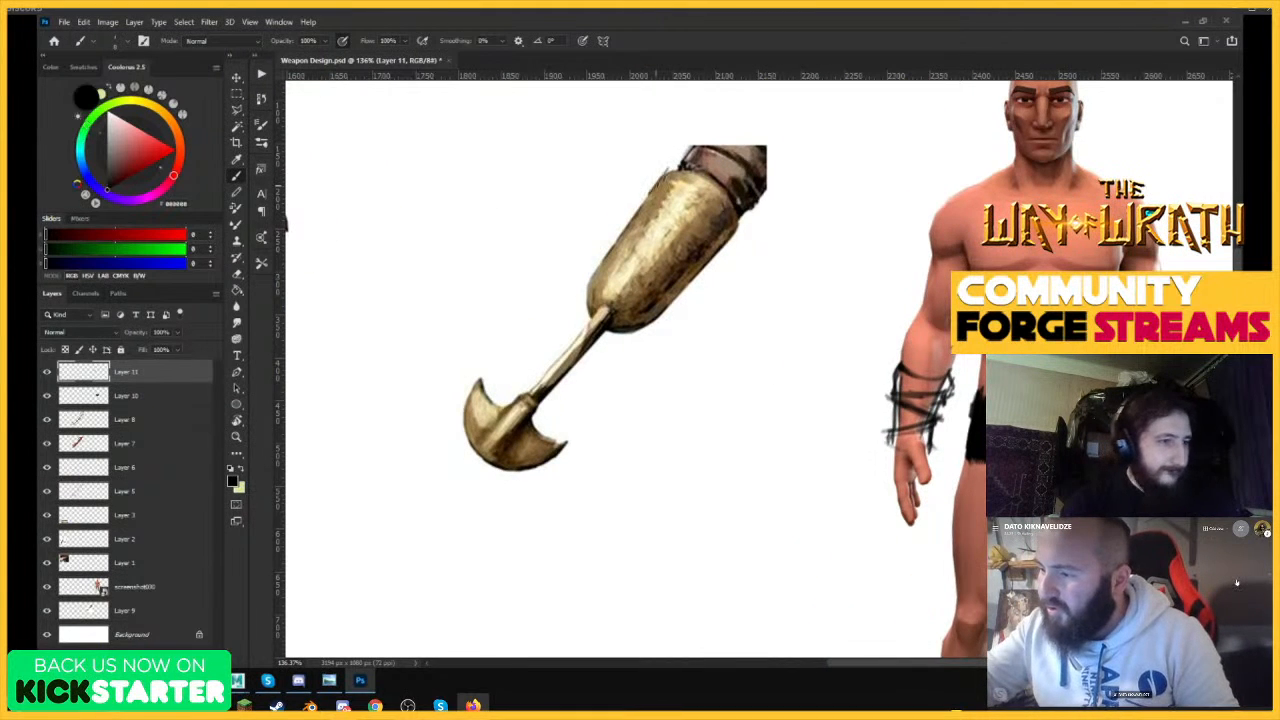
pyautogui.moveTo(668, 172)
pyautogui.mouseDown()
pyautogui.moveTo(578, 312)
pyautogui.moveTo(592, 342)
pyautogui.moveTo(472, 442)
pyautogui.moveTo(556, 464)
pyautogui.mouseUp()
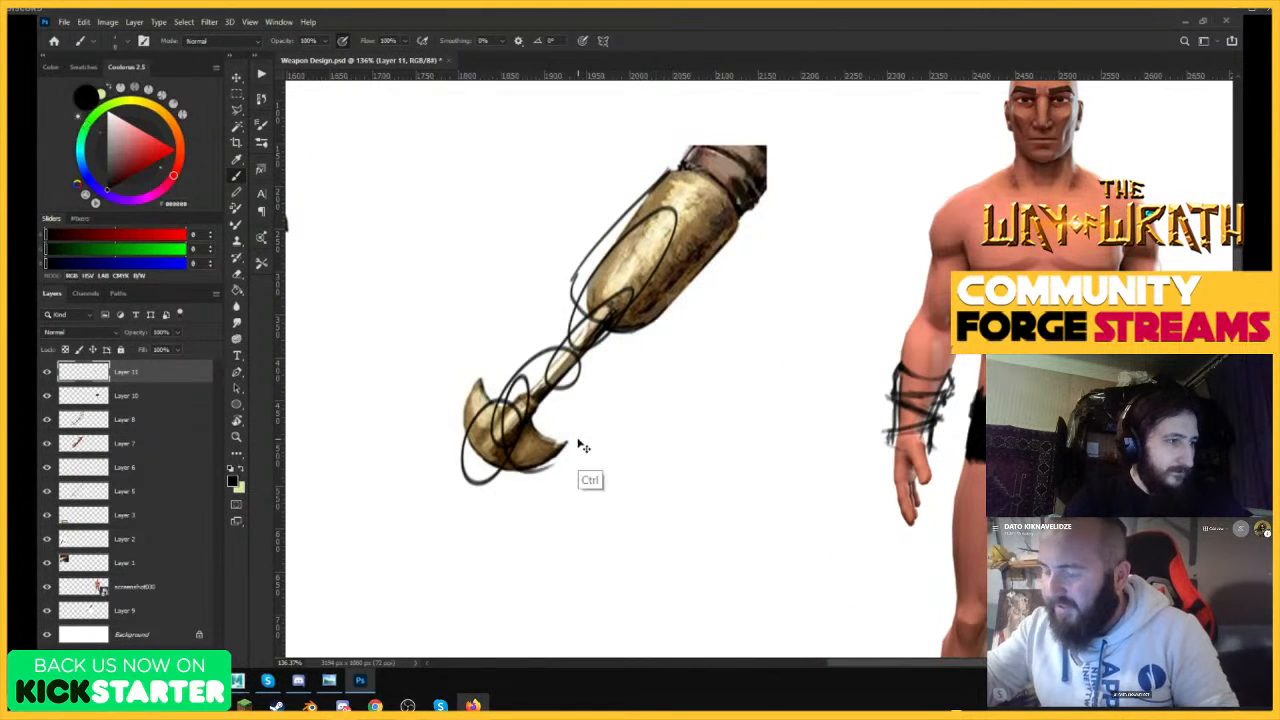
pyautogui.hotkey('ctrl', 'z')
# Close the lower end of the bracer with a stroke across the figure's wrist.
pyautogui.scroll(-3, 705, 398)
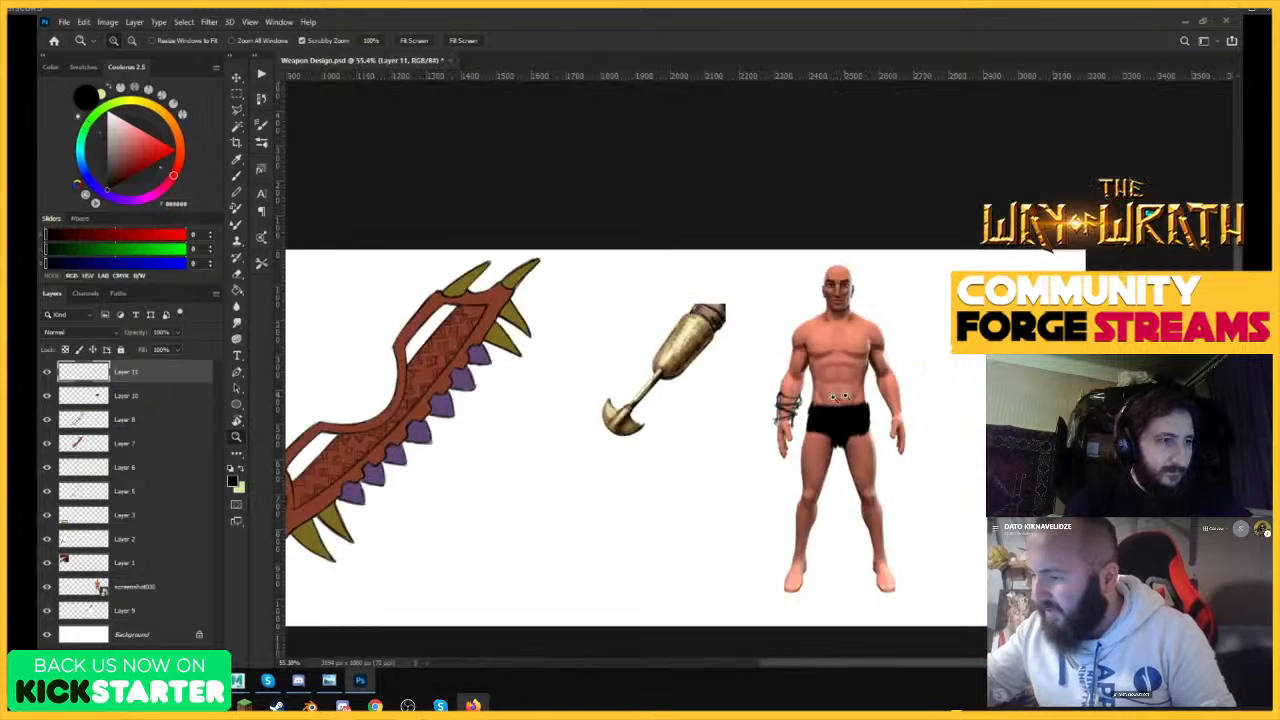
pyautogui.scroll(5, 845, 400)
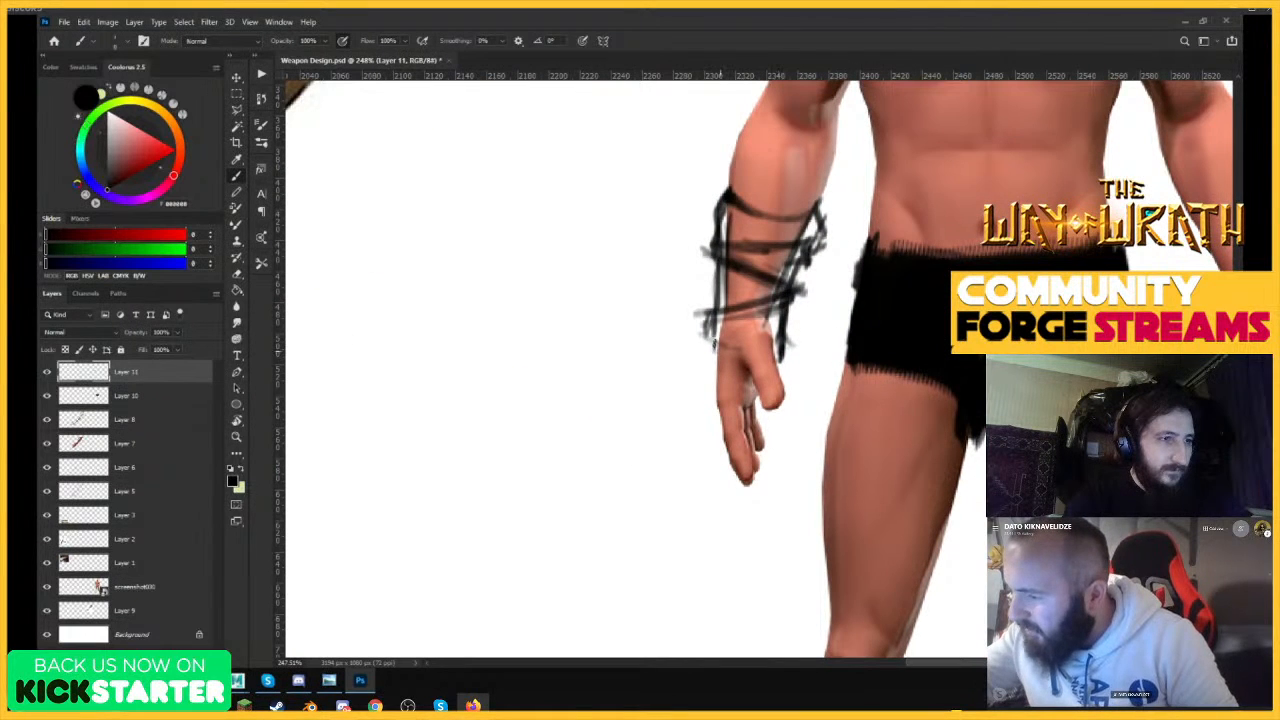
pyautogui.moveTo(707, 346)
pyautogui.mouseDown()
pyautogui.moveTo(758, 350)
pyautogui.moveTo(744, 332)
pyautogui.moveTo(790, 300)
pyautogui.moveTo(795, 366)
pyautogui.moveTo(785, 355)
pyautogui.mouseUp()
pyautogui.scroll(-3, 784, 350)
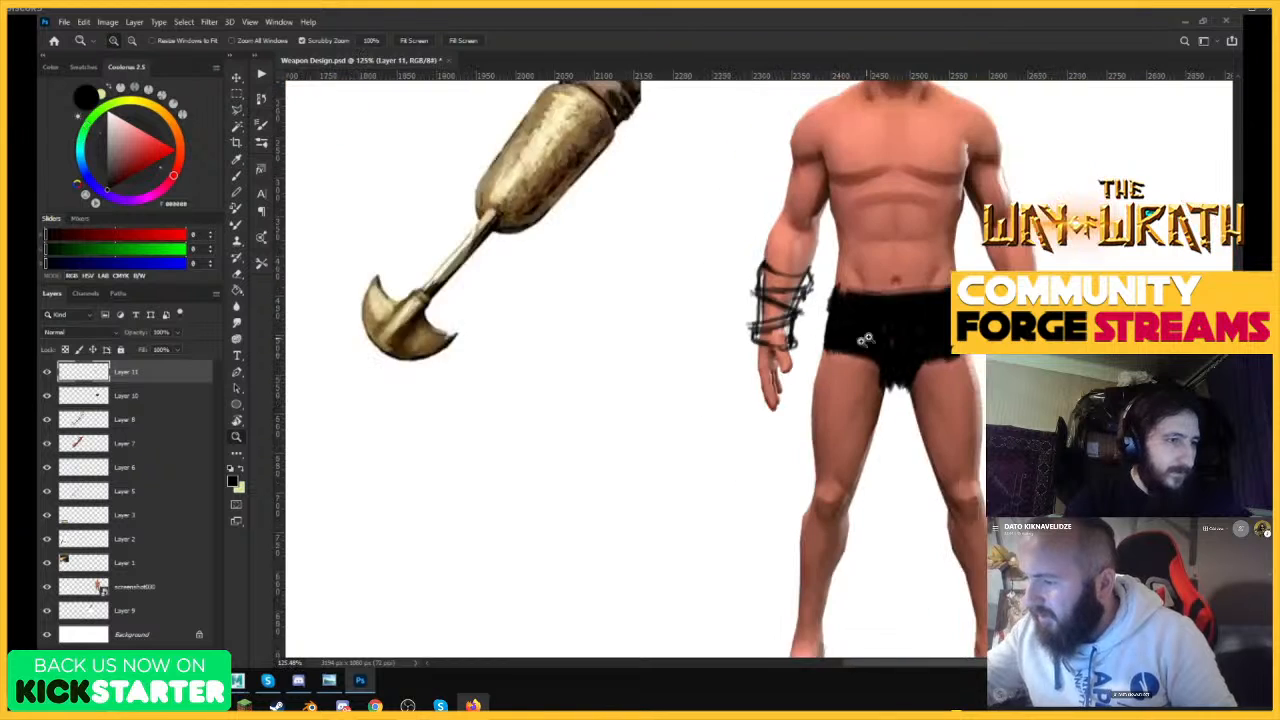
pyautogui.scroll(2, 898, 313)
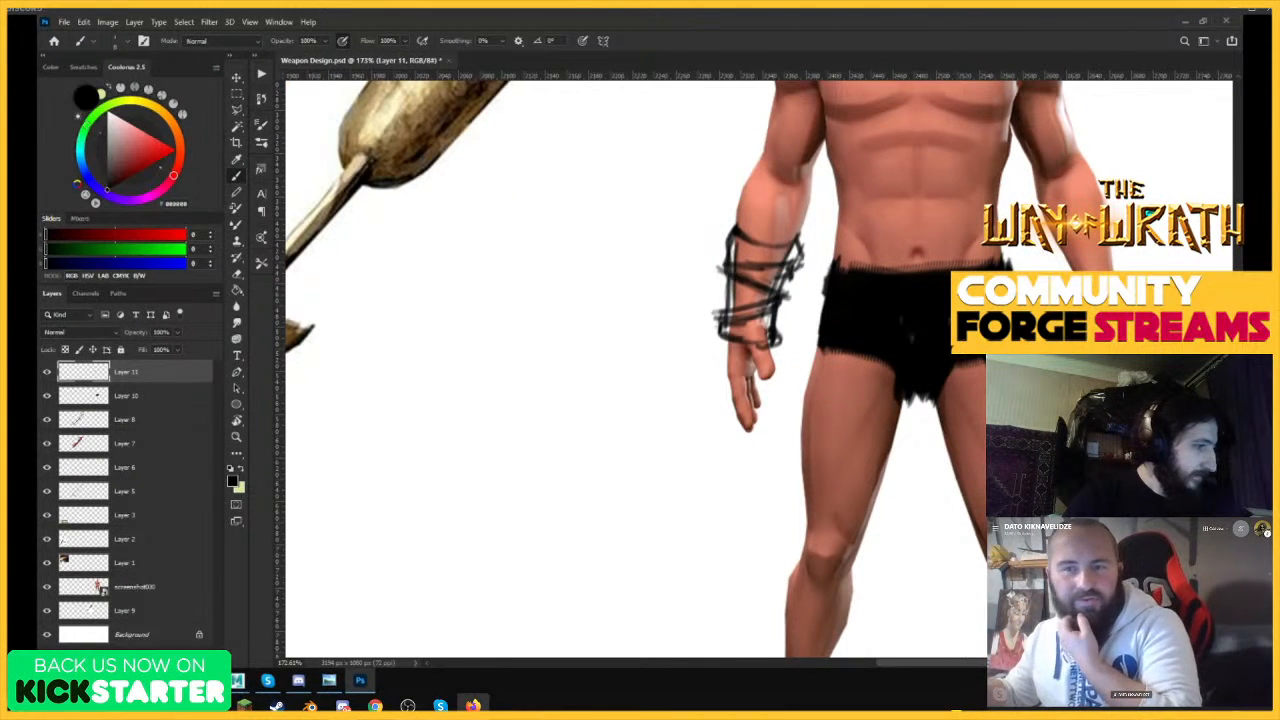
pyautogui.moveTo(790, 342)
pyautogui.mouseDown()
pyautogui.moveTo(726, 349)
pyautogui.moveTo(746, 357)
pyautogui.moveTo(803, 334)
pyautogui.mouseUp()
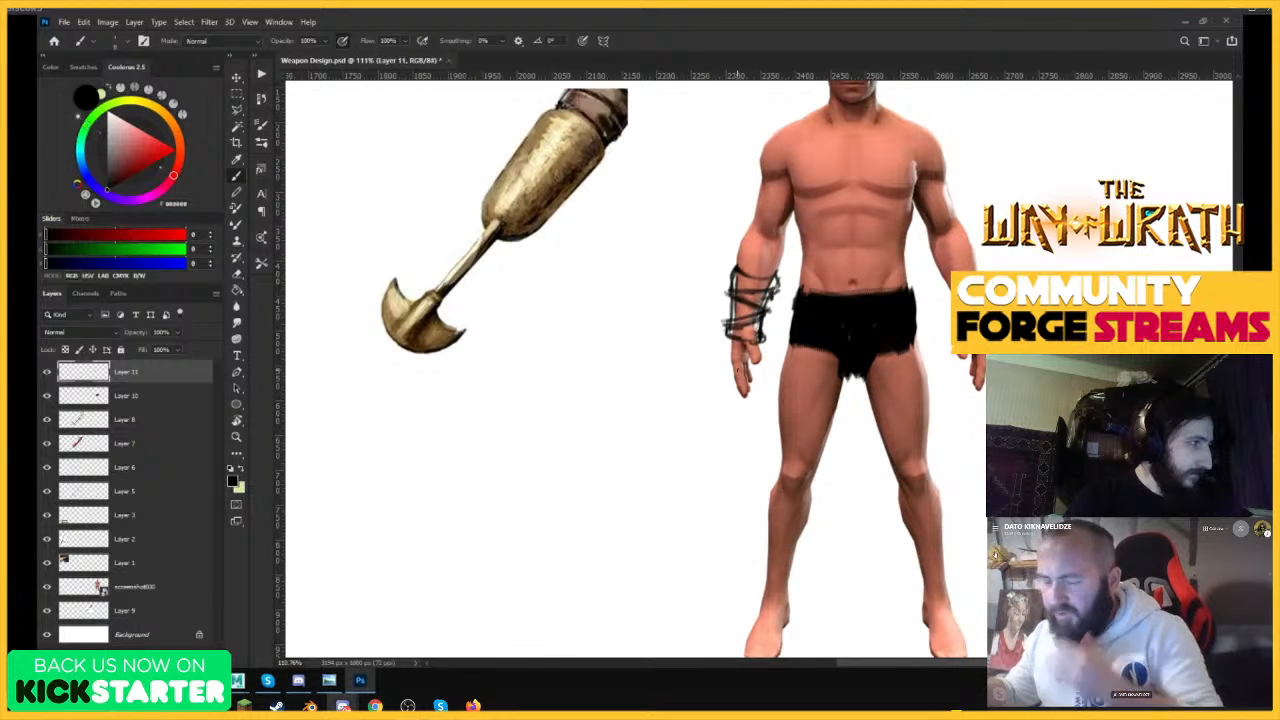
pyautogui.moveTo(778, 354)
pyautogui.mouseDown()
pyautogui.moveTo(716, 355)
pyautogui.moveTo(787, 364)
pyautogui.mouseUp()
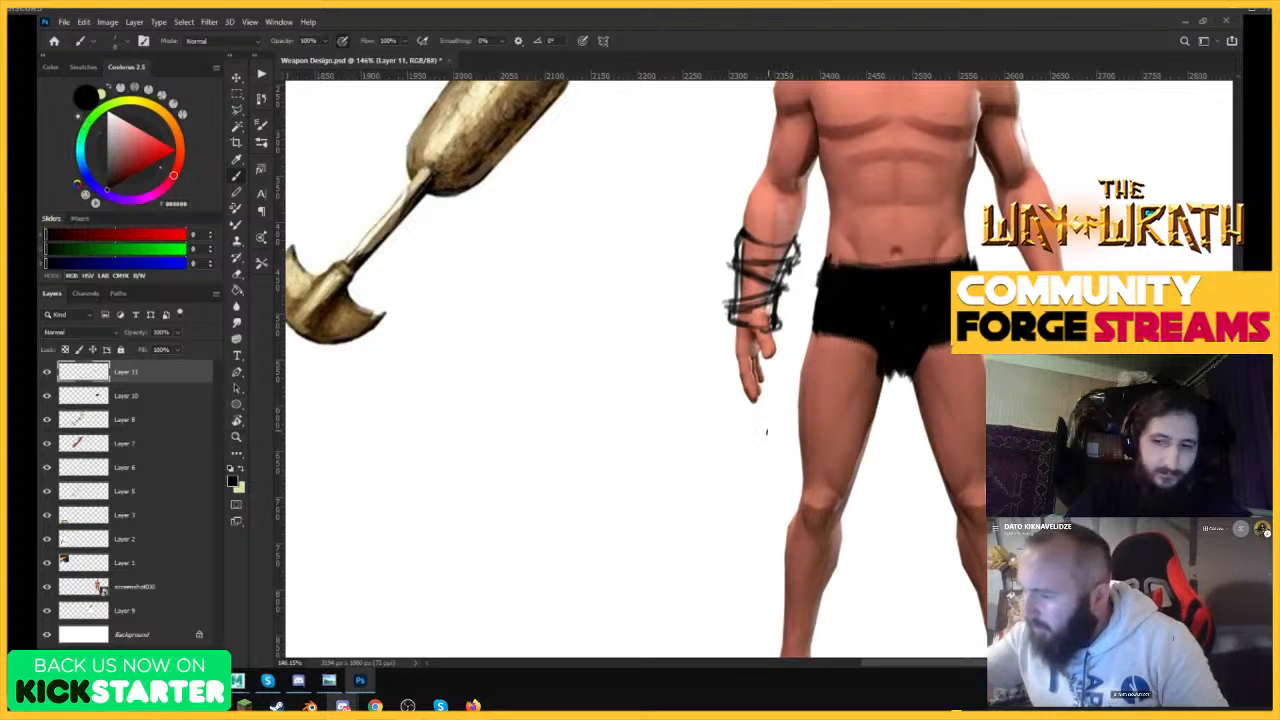
# Sketch a flared, box-like casing around the hand below the bracer, then undo the last two strokes.
pyautogui.moveTo(738, 464); pyautogui.dragTo(791, 425)
pyautogui.moveTo(741, 366); pyautogui.dragTo(745, 453)
pyautogui.moveTo(728, 363); pyautogui.dragTo(740, 453)
pyautogui.moveTo(773, 334); pyautogui.dragTo(790, 425)
pyautogui.moveTo(738, 450); pyautogui.dragTo(790, 428)
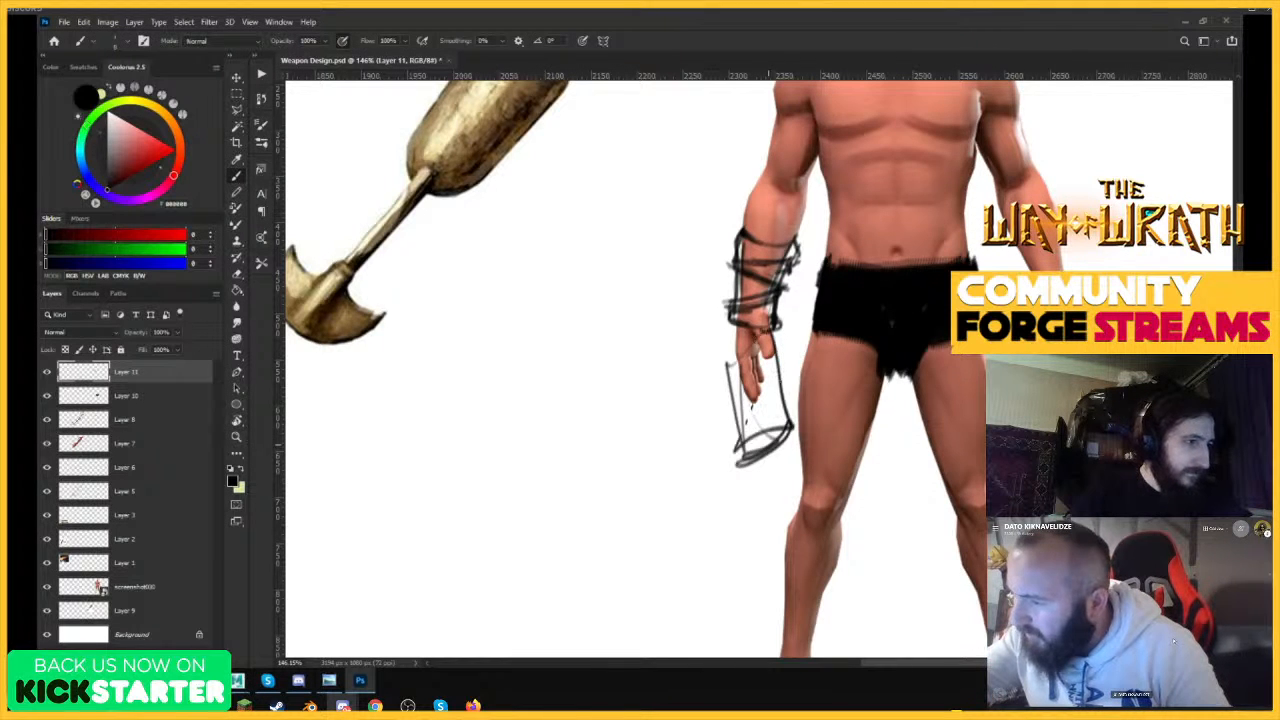
pyautogui.moveTo(731, 366); pyautogui.dragTo(777, 345)
pyautogui.moveTo(850, 367); pyautogui.dragTo(843, 497)
pyautogui.moveTo(977, 387); pyautogui.dragTo(1073, 315)
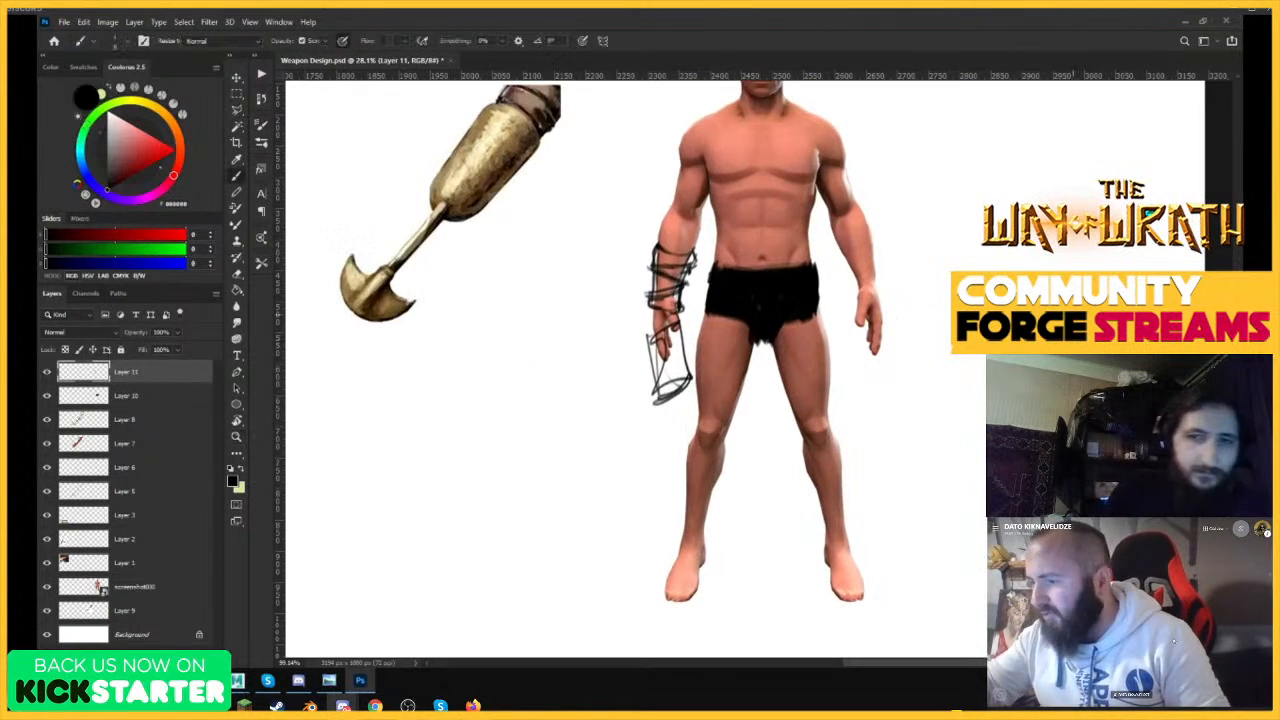
pyautogui.hotkey('ctrl', 'z')
pyautogui.hotkey('ctrl', 'z')
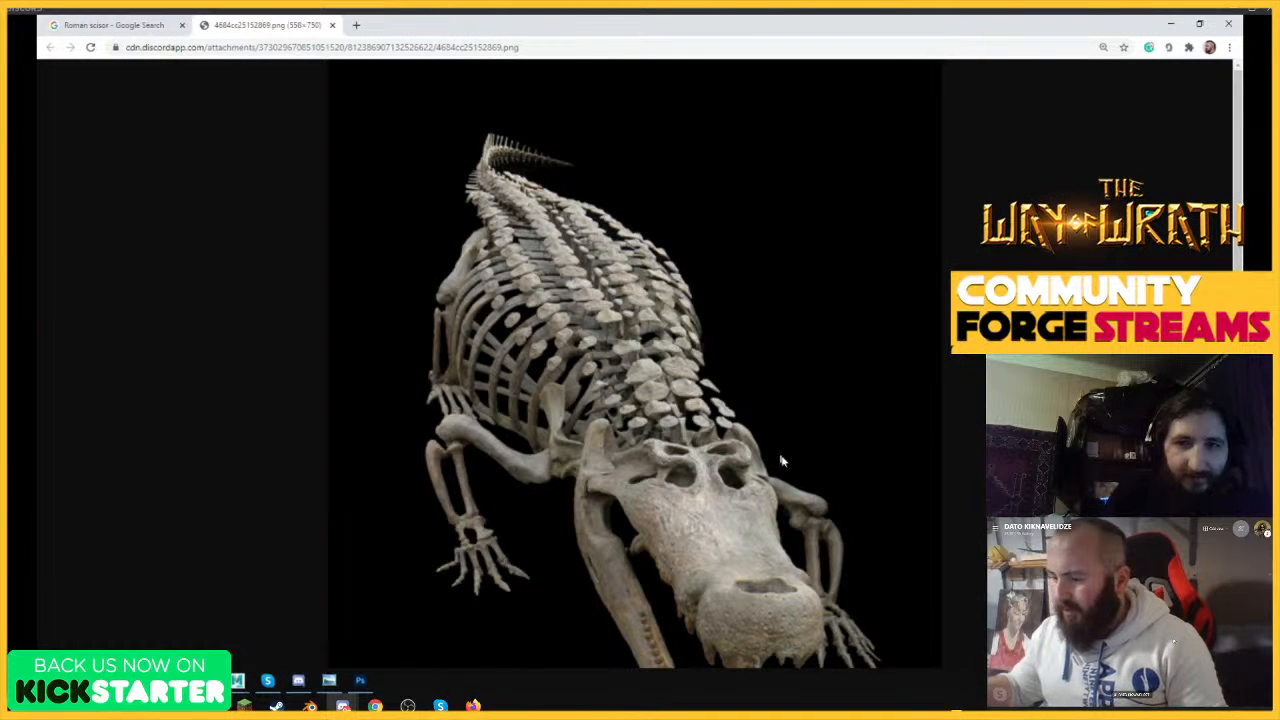
# Copy the front-view crocodile skeleton image from the browser and paste it into the weapon design document.
pyautogui.scroll(-3, 782, 461)
pyautogui.rightClick(644, 111)
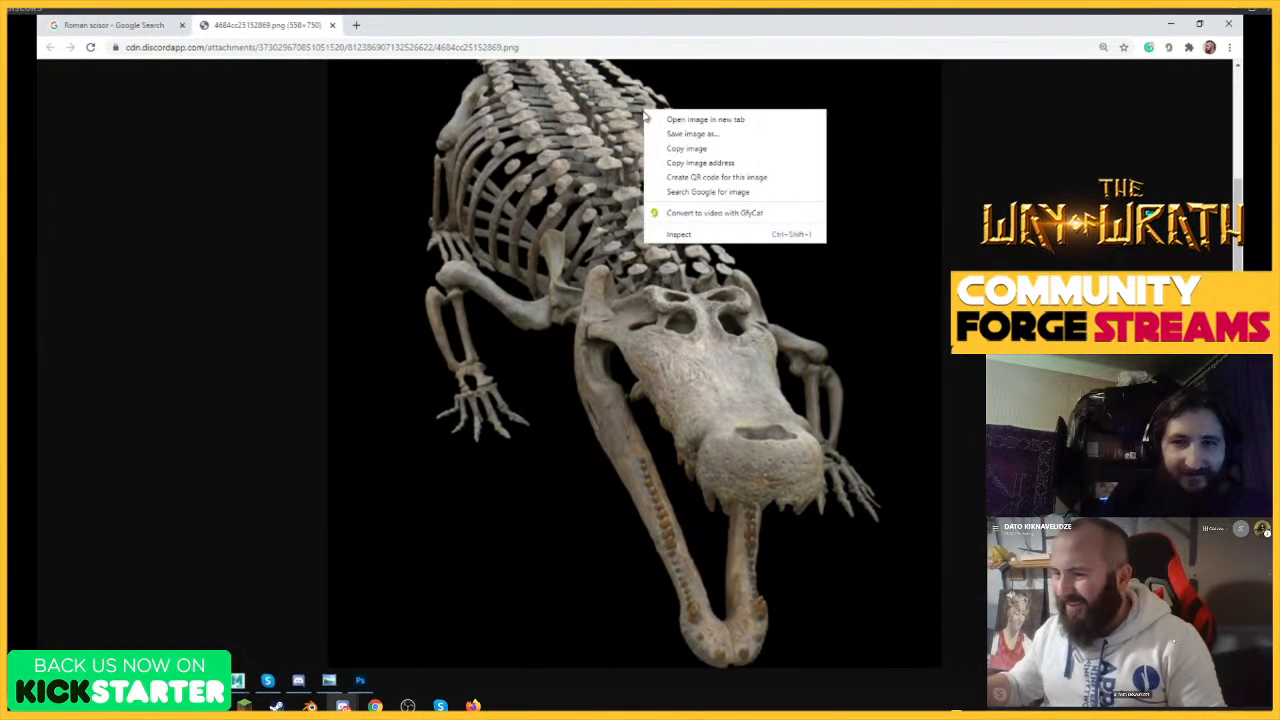
pyautogui.click(686, 149)
pyautogui.click(125, 25)
pyautogui.click(1171, 23)
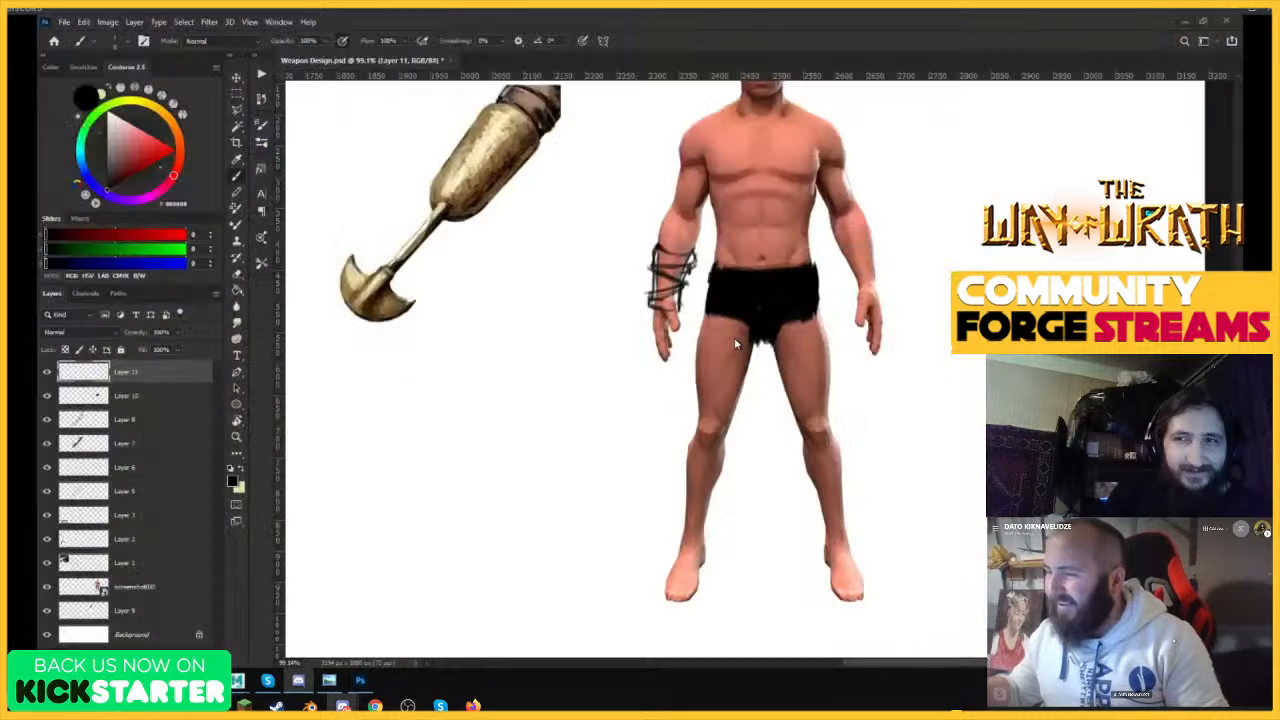
pyautogui.hotkey('ctrl', 'v')
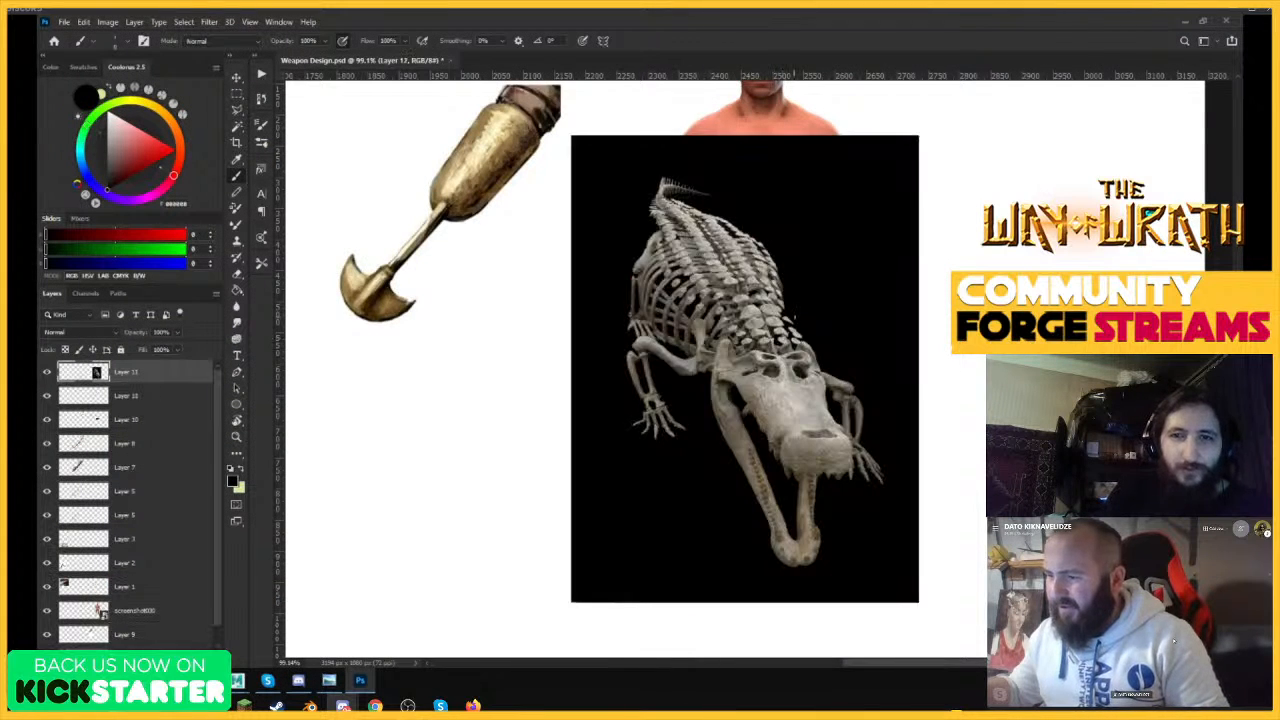
# Scale down the pasted crocodile skeleton and place it beside the male figure, clear of his body.
pyautogui.scroll(-2, 788, 342)
pyautogui.press('v')
pyautogui.moveTo(791, 300)
pyautogui.mouseDown()
pyautogui.moveTo(988, 272)
pyautogui.moveTo(500, 313)
pyautogui.moveTo(529, 286)
pyautogui.moveTo(966, 263)
pyautogui.moveTo(952, 262)
pyautogui.mouseUp()
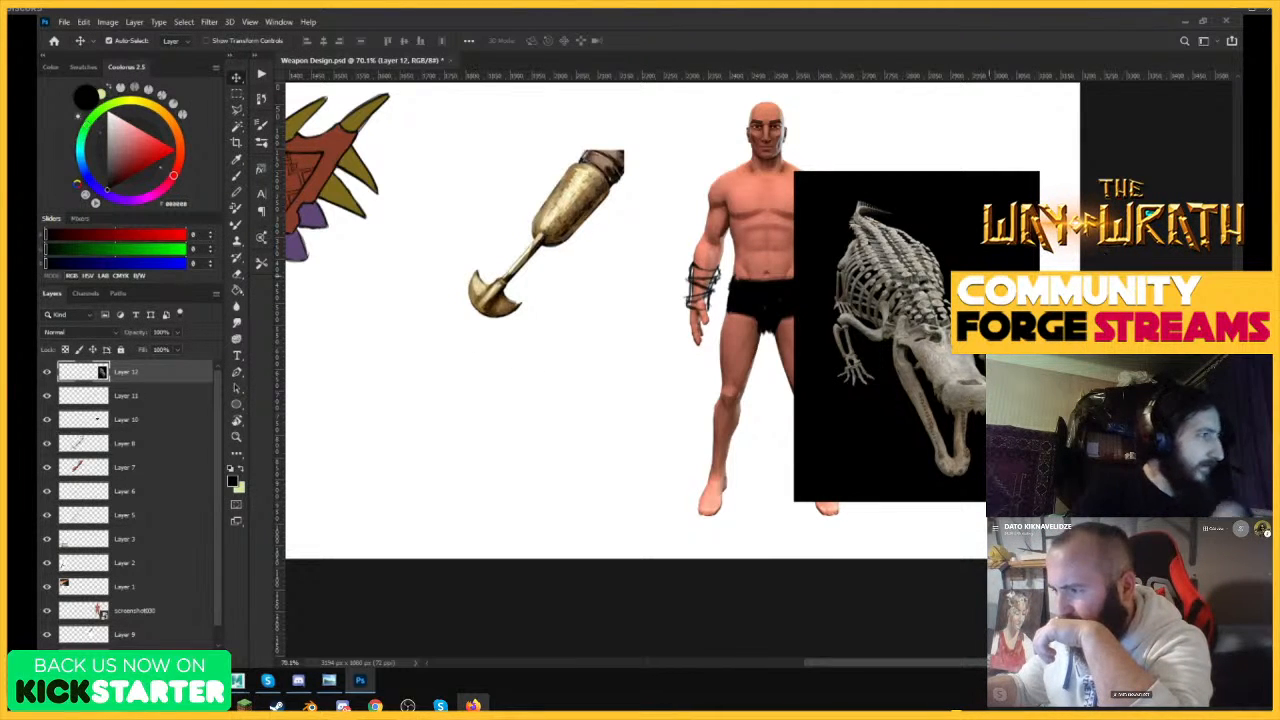
pyautogui.moveTo(981, 280); pyautogui.dragTo(985, 258)
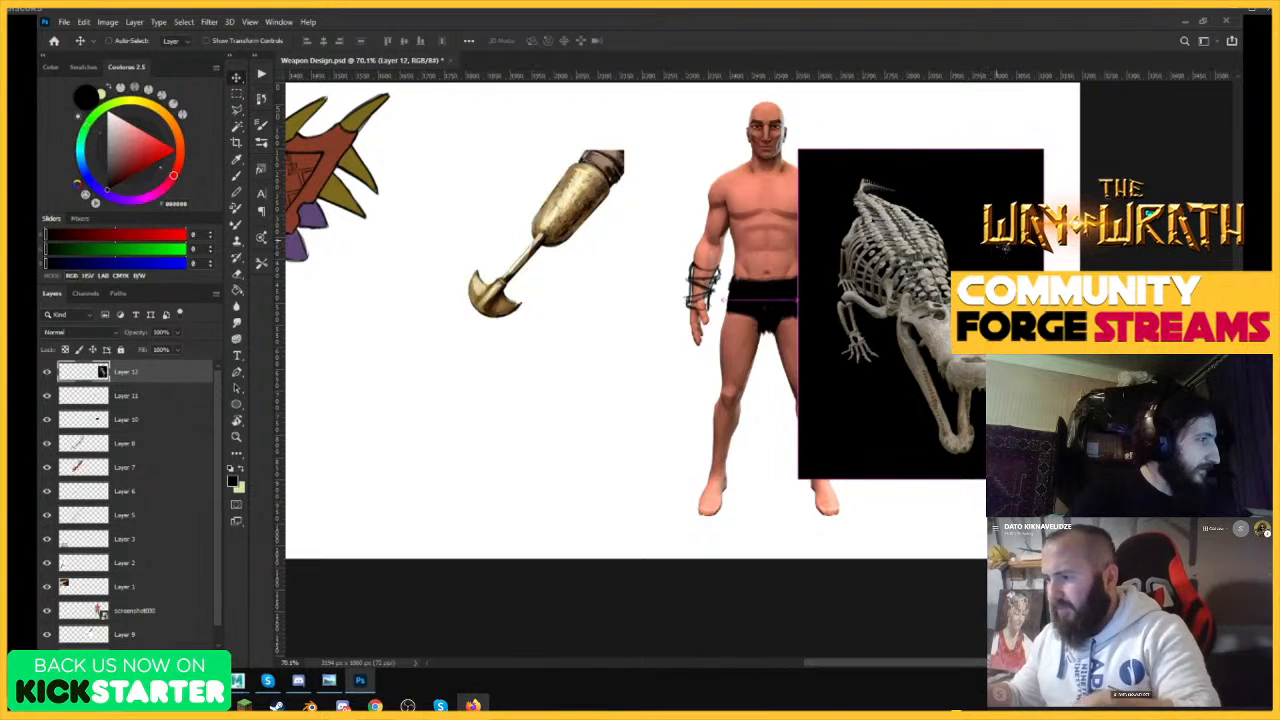
pyautogui.hotkey('ctrl', 't')
pyautogui.moveTo(1043, 149); pyautogui.dragTo(1008, 196)
pyautogui.moveTo(952, 281); pyautogui.dragTo(1010, 187)
pyautogui.press('Return')
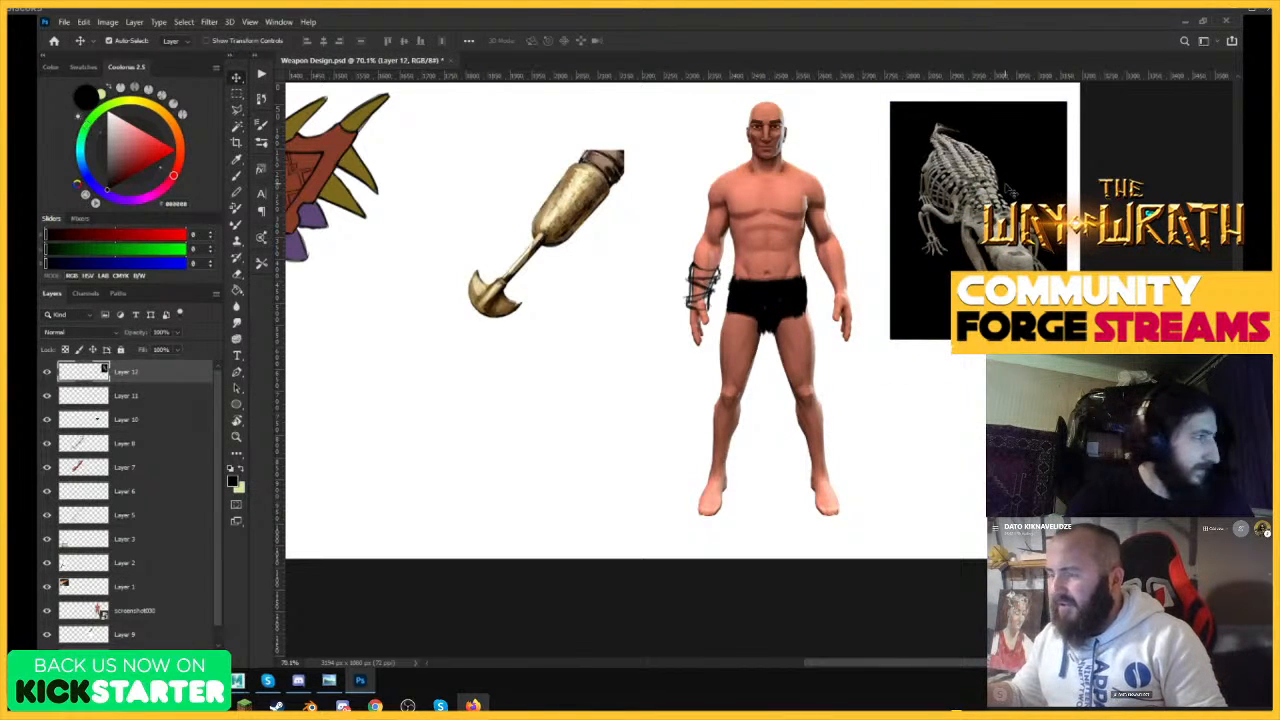
pyautogui.press('z')
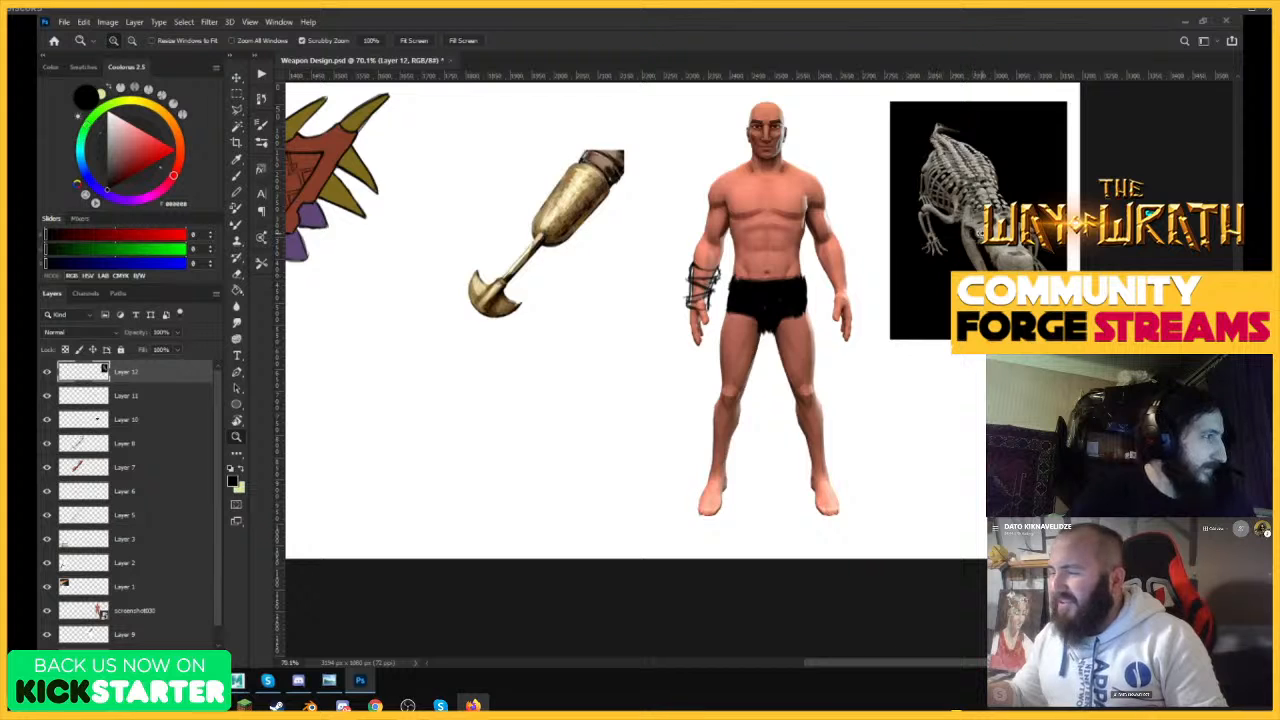
pyautogui.moveTo(982, 234)
pyautogui.mouseDown()
pyautogui.moveTo(1018, 242)
pyautogui.moveTo(973, 228)
pyautogui.mouseUp()
pyautogui.press('v')
pyautogui.press('z')
pyautogui.press('v')
pyautogui.press('b')
pyautogui.press('z')
pyautogui.moveTo(654, 305)
pyautogui.mouseDown()
pyautogui.moveTo(737, 318)
pyautogui.moveTo(741, 345)
pyautogui.moveTo(688, 362)
pyautogui.moveTo(750, 370)
pyautogui.mouseUp()
pyautogui.press('b')
pyautogui.press('z')
pyautogui.press('b')
pyautogui.press('z')
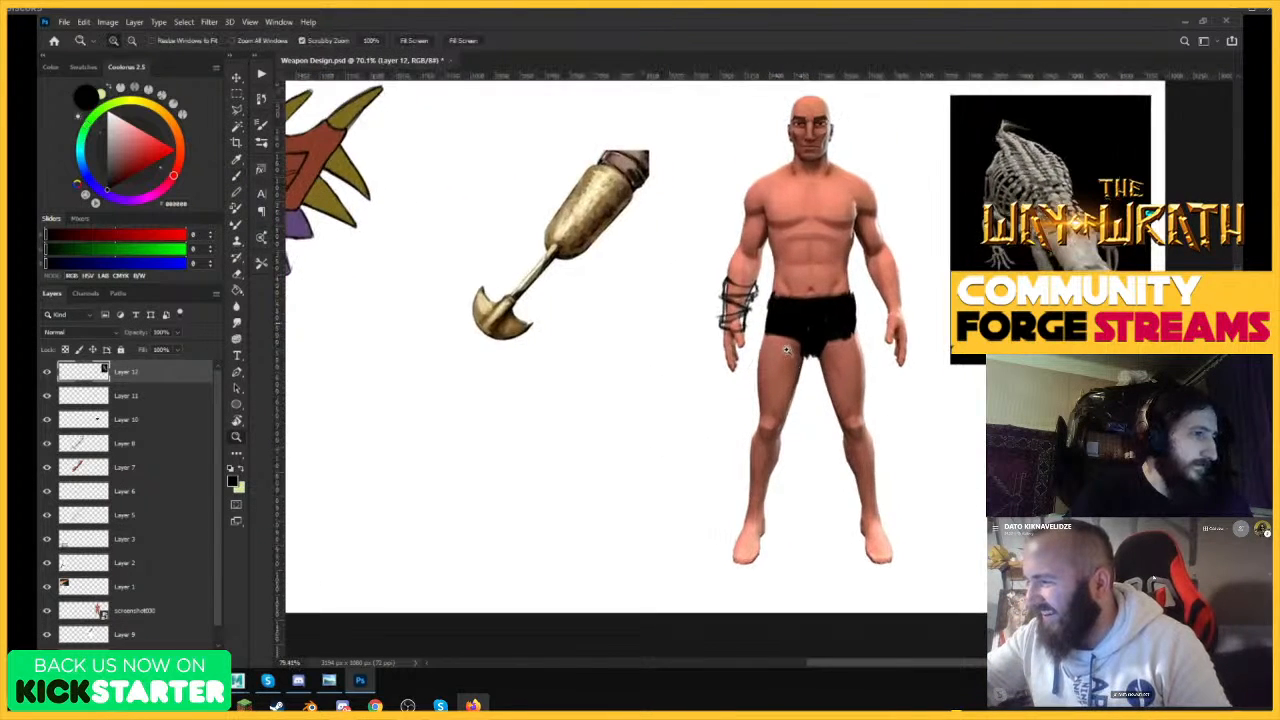
# Brush a rough V-shaped blade outline around the figure's hand below the strapped bracer.
pyautogui.press('b')
pyautogui.press('z')
pyautogui.moveTo(896, 378)
pyautogui.mouseDown()
pyautogui.moveTo(949, 352)
pyautogui.moveTo(896, 382)
pyautogui.moveTo(937, 363)
pyautogui.mouseUp()
pyautogui.press('b')
pyautogui.press('z')
pyautogui.press('b')
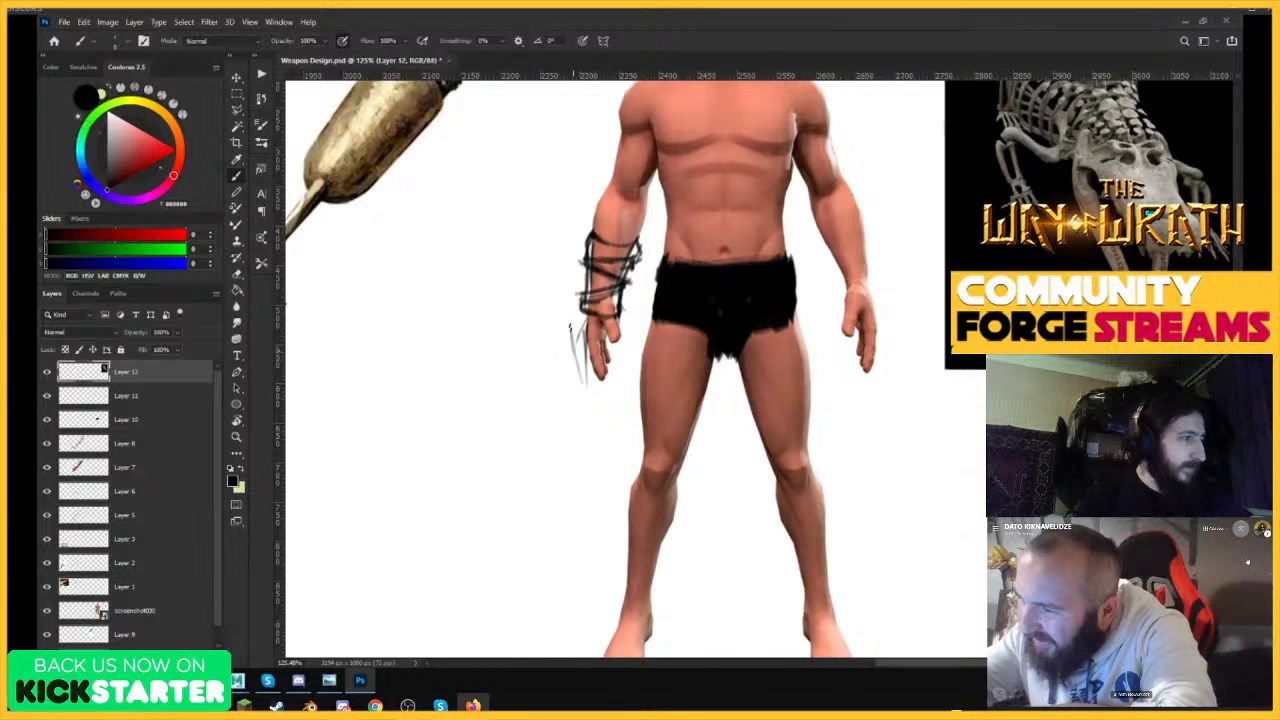
pyautogui.moveTo(570, 327); pyautogui.dragTo(590, 408)
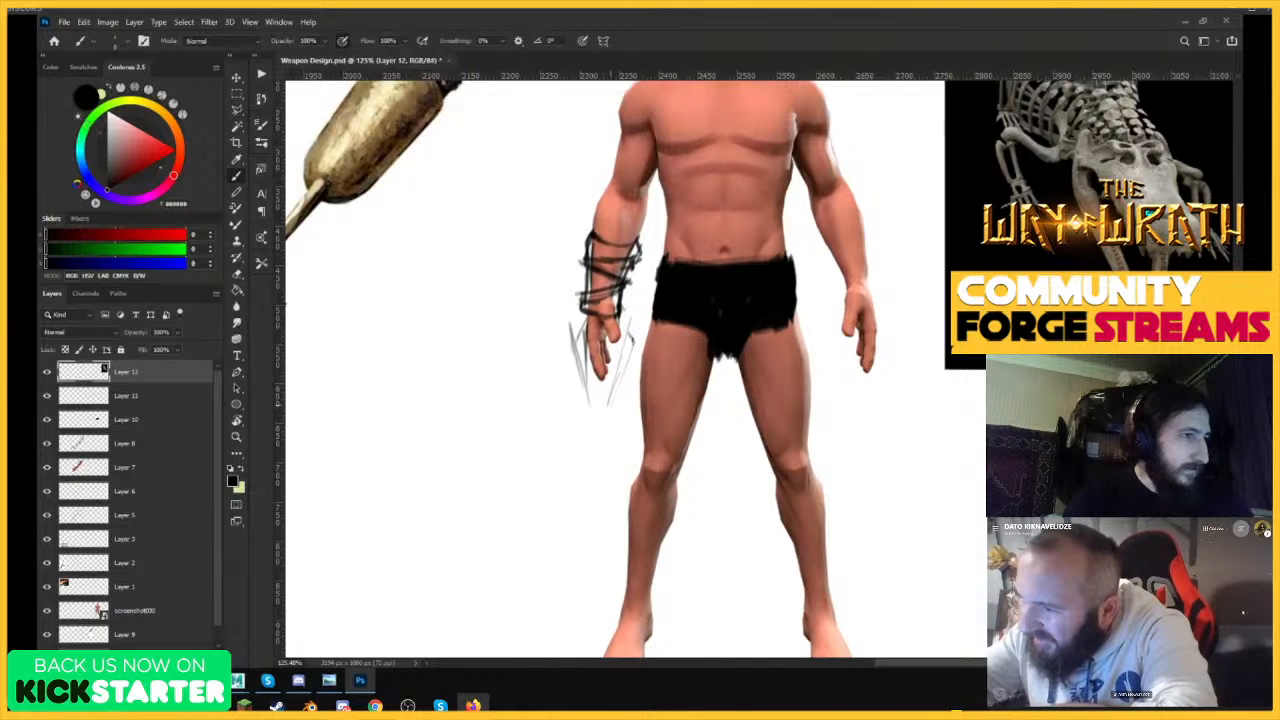
pyautogui.moveTo(630, 352); pyautogui.dragTo(601, 460)
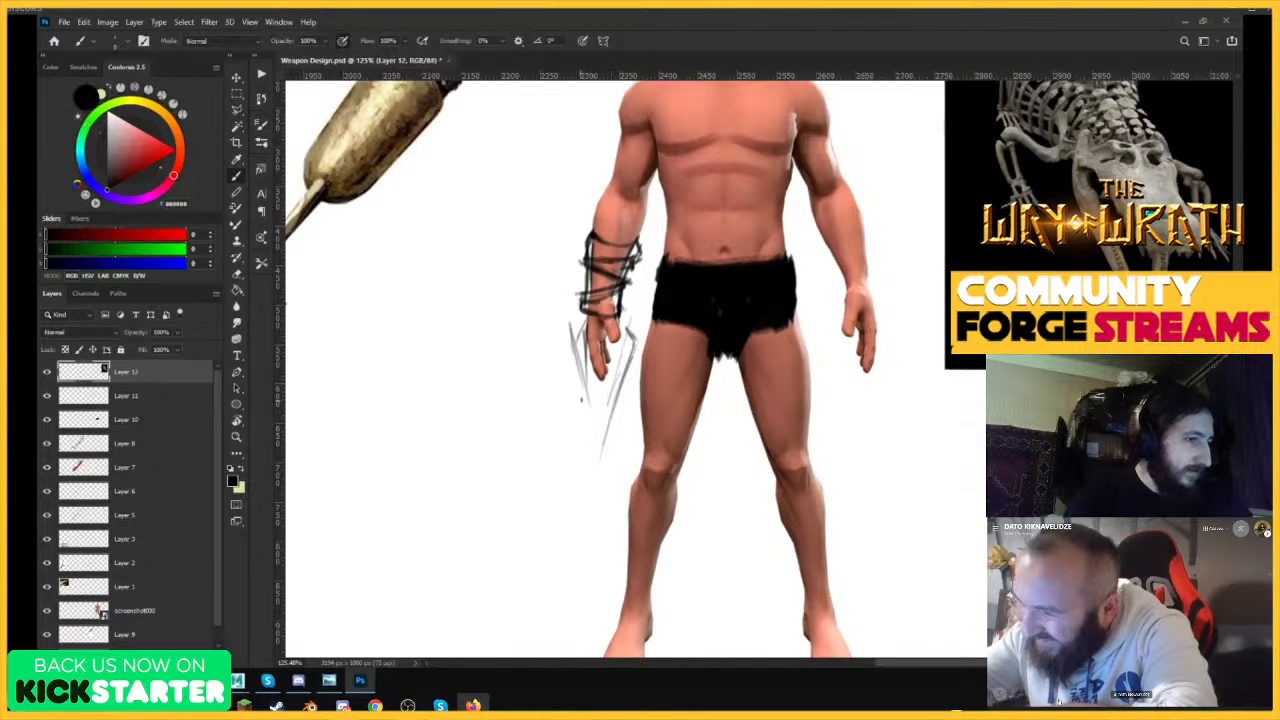
pyautogui.moveTo(570, 332); pyautogui.dragTo(600, 466)
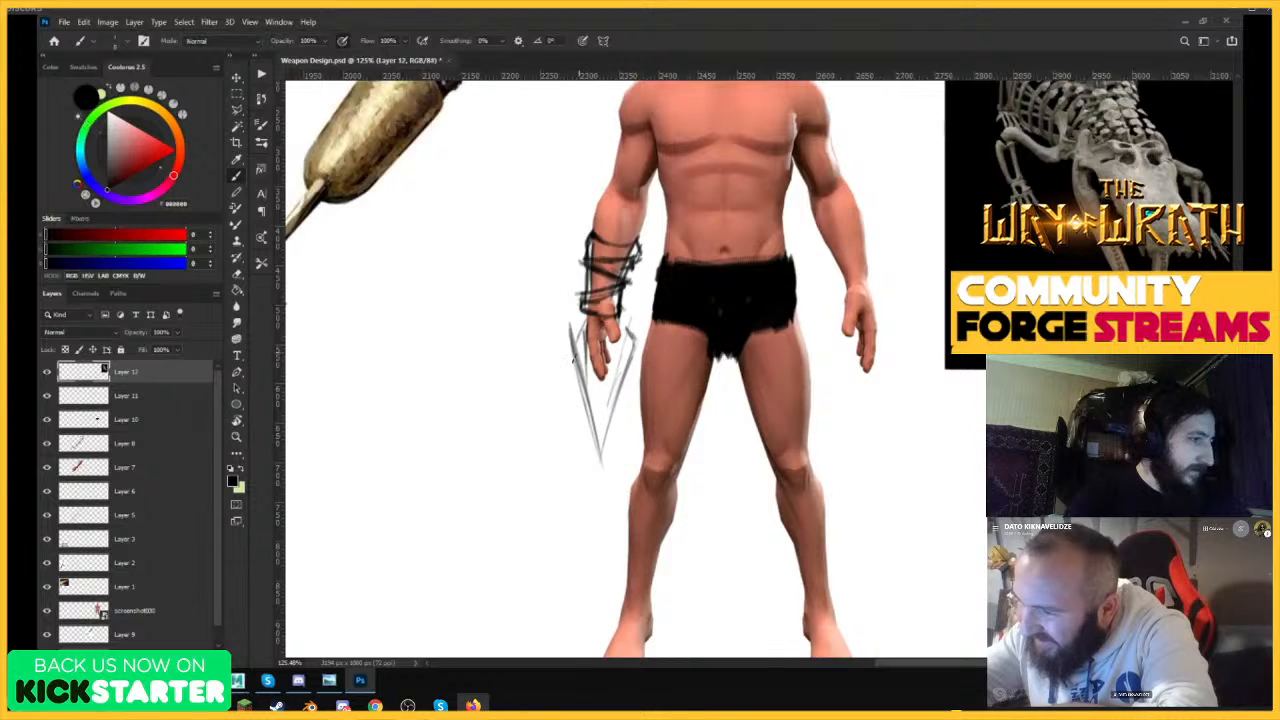
pyautogui.moveTo(574, 358); pyautogui.dragTo(587, 328)
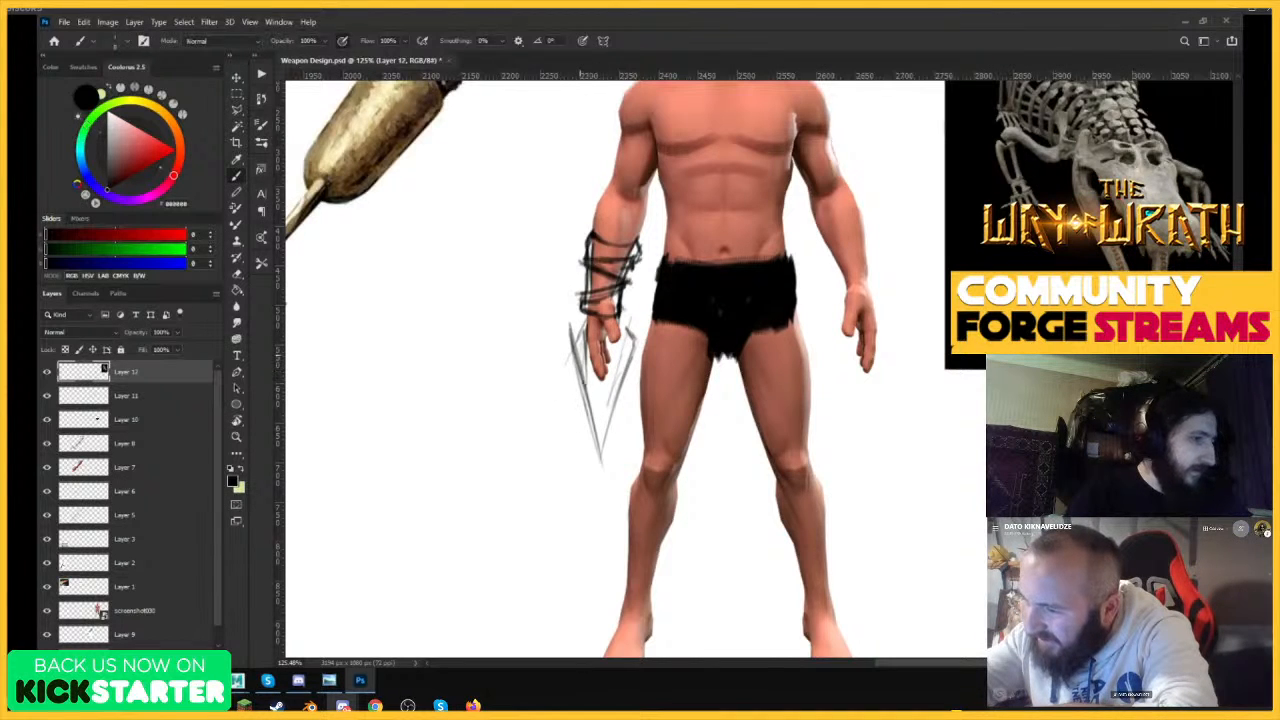
pyautogui.moveTo(566, 330); pyautogui.dragTo(598, 452)
pyautogui.moveTo(582, 388)
pyautogui.mouseDown()
pyautogui.moveTo(605, 471)
pyautogui.moveTo(642, 343)
pyautogui.mouseUp()
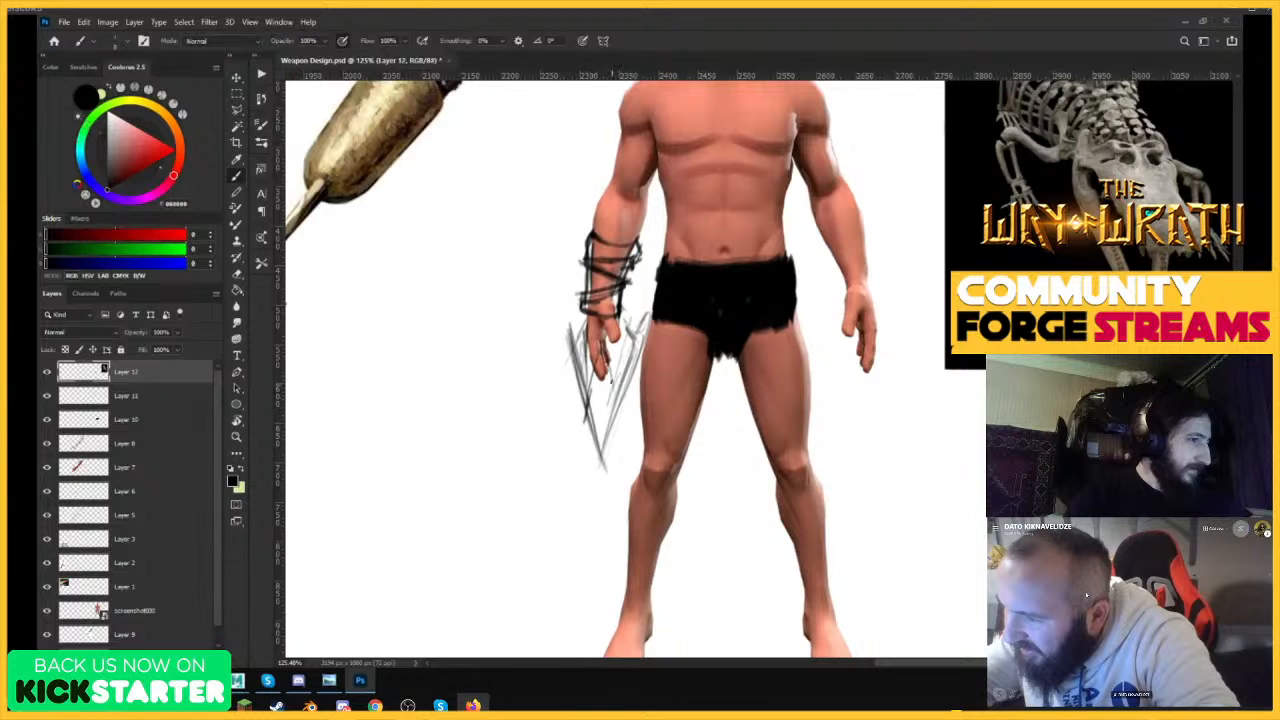
# Extend the blade's tip down to about knee level and darken its outer edge beside the hand.
pyautogui.moveTo(596, 378); pyautogui.dragTo(584, 456)
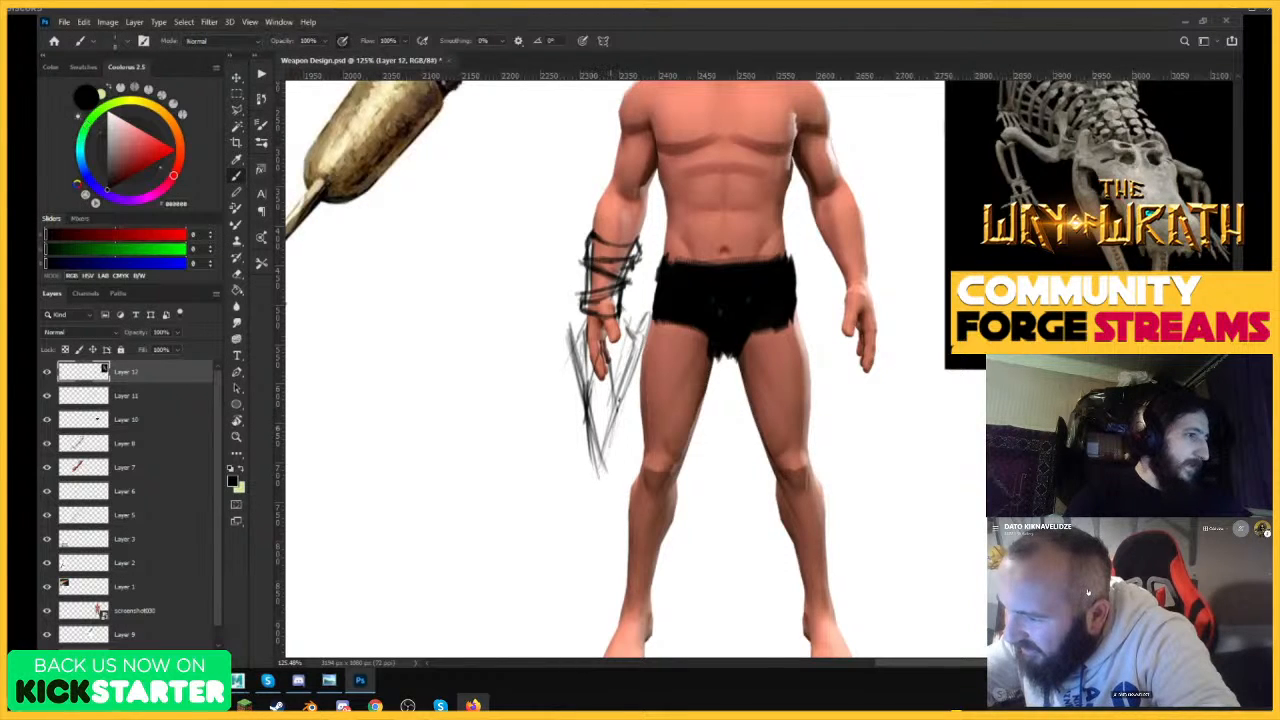
pyautogui.moveTo(619, 400); pyautogui.dragTo(606, 501)
pyautogui.moveTo(588, 422); pyautogui.dragTo(601, 499)
pyautogui.moveTo(592, 452); pyautogui.dragTo(603, 498)
pyautogui.moveTo(615, 422); pyautogui.dragTo(607, 498)
pyautogui.moveTo(598, 346); pyautogui.dragTo(586, 398)
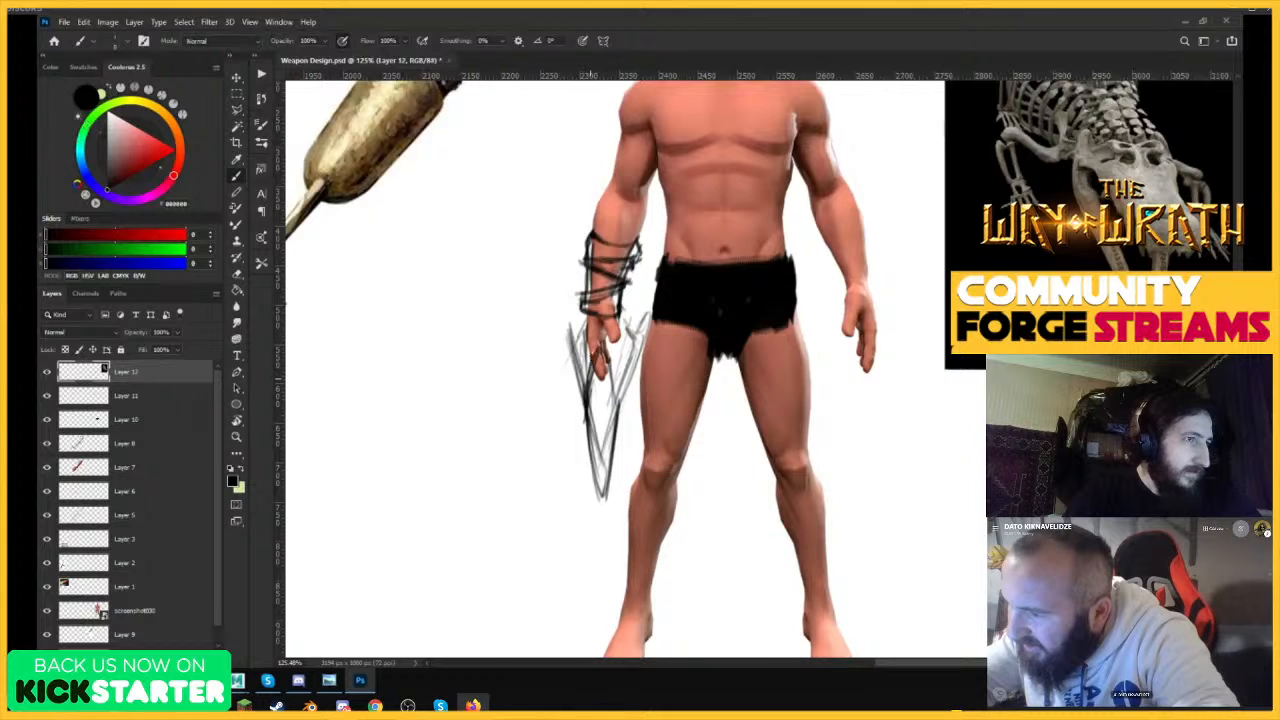
pyautogui.moveTo(591, 343); pyautogui.dragTo(585, 397)
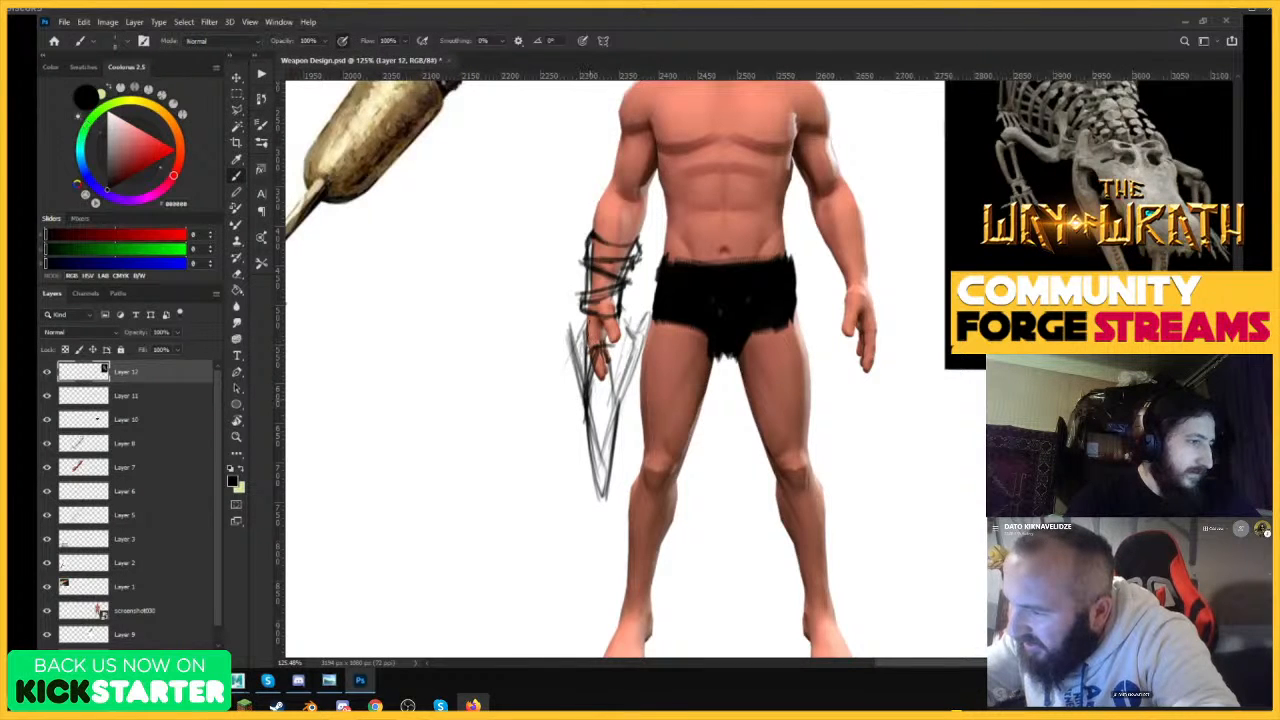
# Add dark straight strokes from the wrist down to the blade tip along its inner edge.
pyautogui.moveTo(591, 318)
pyautogui.mouseDown()
pyautogui.moveTo(585, 390)
pyautogui.moveTo(584, 373)
pyautogui.mouseUp()
pyautogui.moveTo(612, 308); pyautogui.dragTo(612, 474)
pyautogui.moveTo(608, 382); pyautogui.dragTo(606, 490)
pyautogui.moveTo(611, 346); pyautogui.dragTo(606, 478)
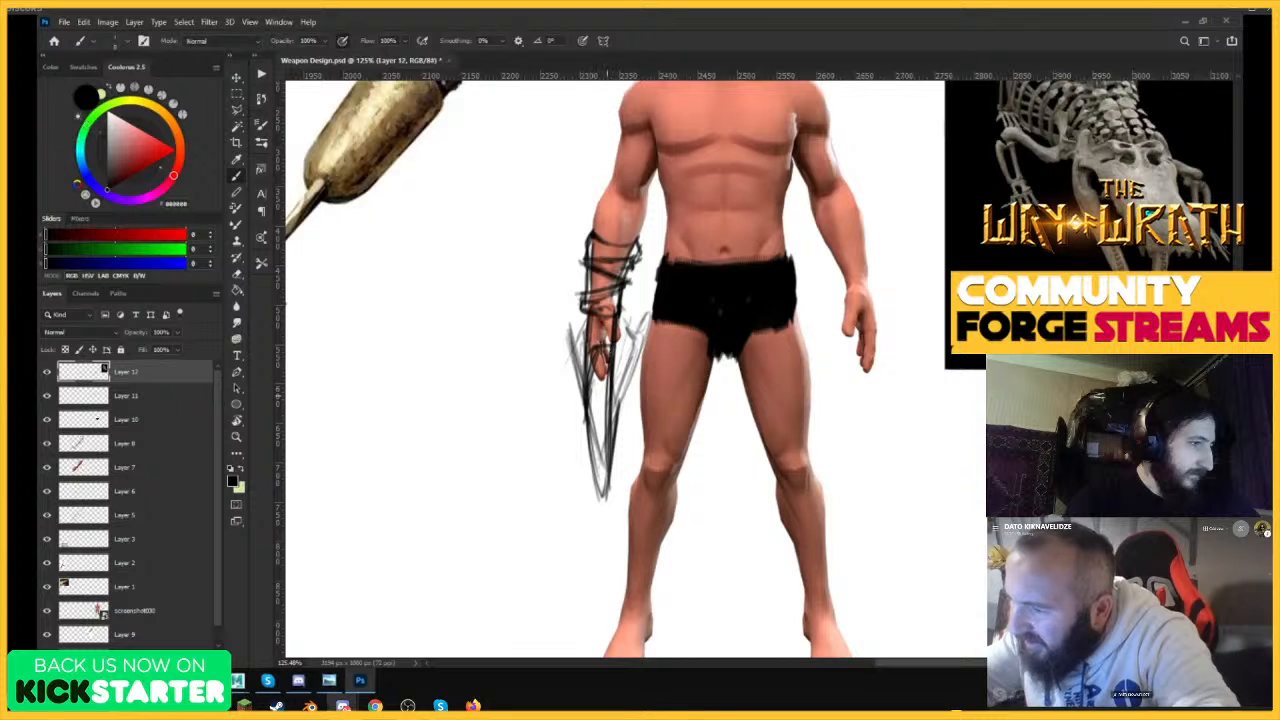
pyautogui.moveTo(612, 364); pyautogui.dragTo(610, 462)
# Erase the stray blade strokes over the fingers and along the blade's outer side.
pyautogui.hotkey('ctrl', '0')
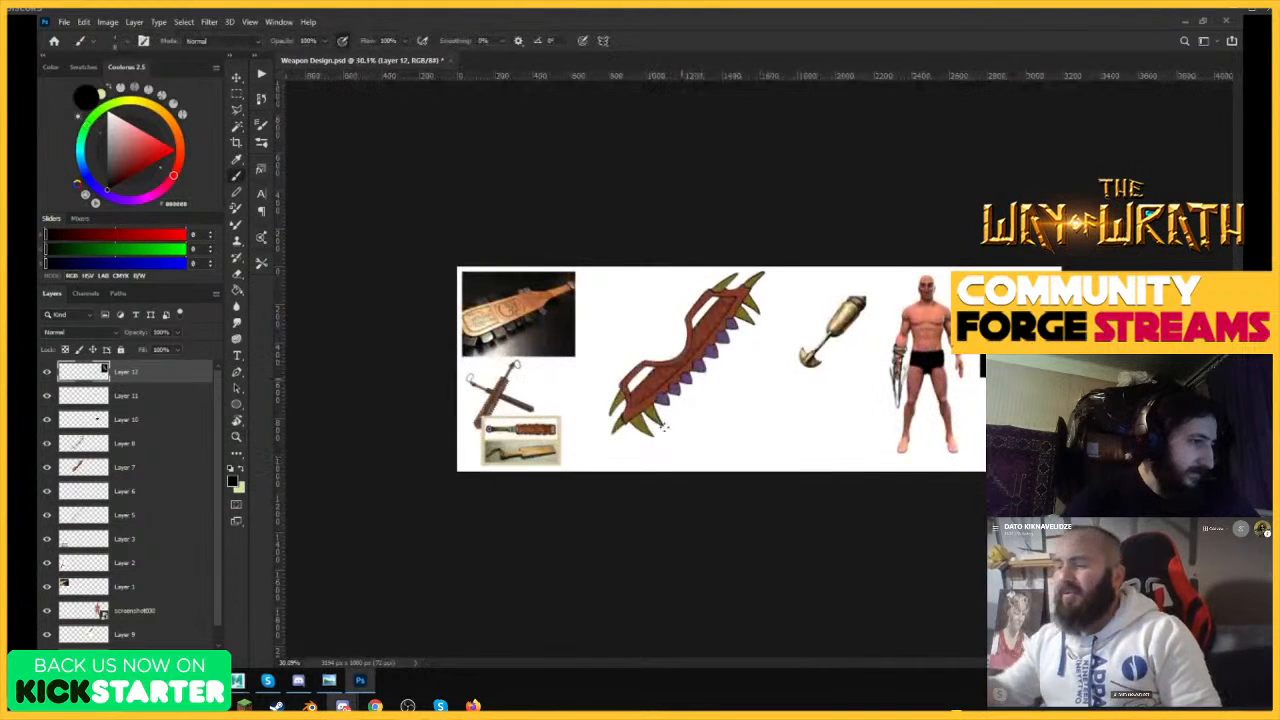
pyautogui.hotkey('ctrl', 'space')
pyautogui.moveTo(966, 399); pyautogui.dragTo(1066, 399)
pyautogui.moveTo(752, 282); pyautogui.dragTo(794, 325)
pyautogui.press('e')
pyautogui.moveTo(739, 290); pyautogui.dragTo(740, 388)
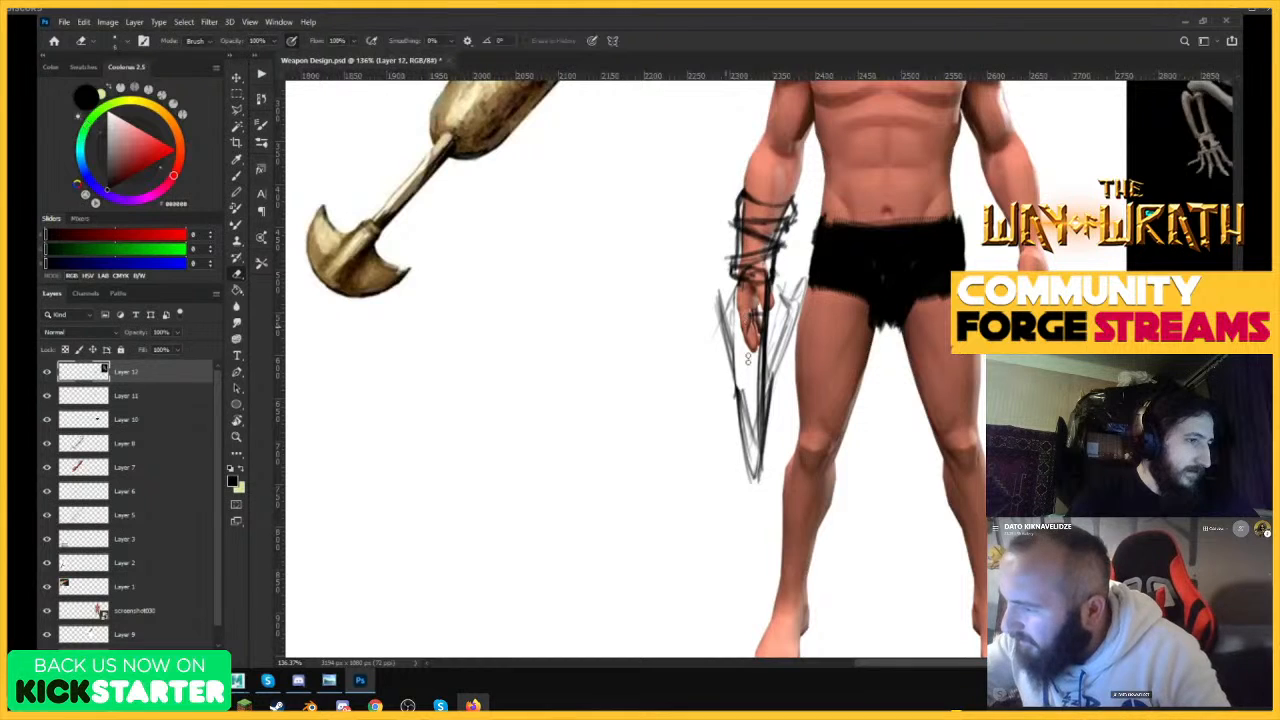
pyautogui.moveTo(751, 314); pyautogui.dragTo(750, 438)
pyautogui.moveTo(738, 388); pyautogui.dragTo(747, 446)
pyautogui.moveTo(726, 310)
pyautogui.mouseDown()
pyautogui.moveTo(742, 430)
pyautogui.moveTo(731, 370)
pyautogui.mouseUp()
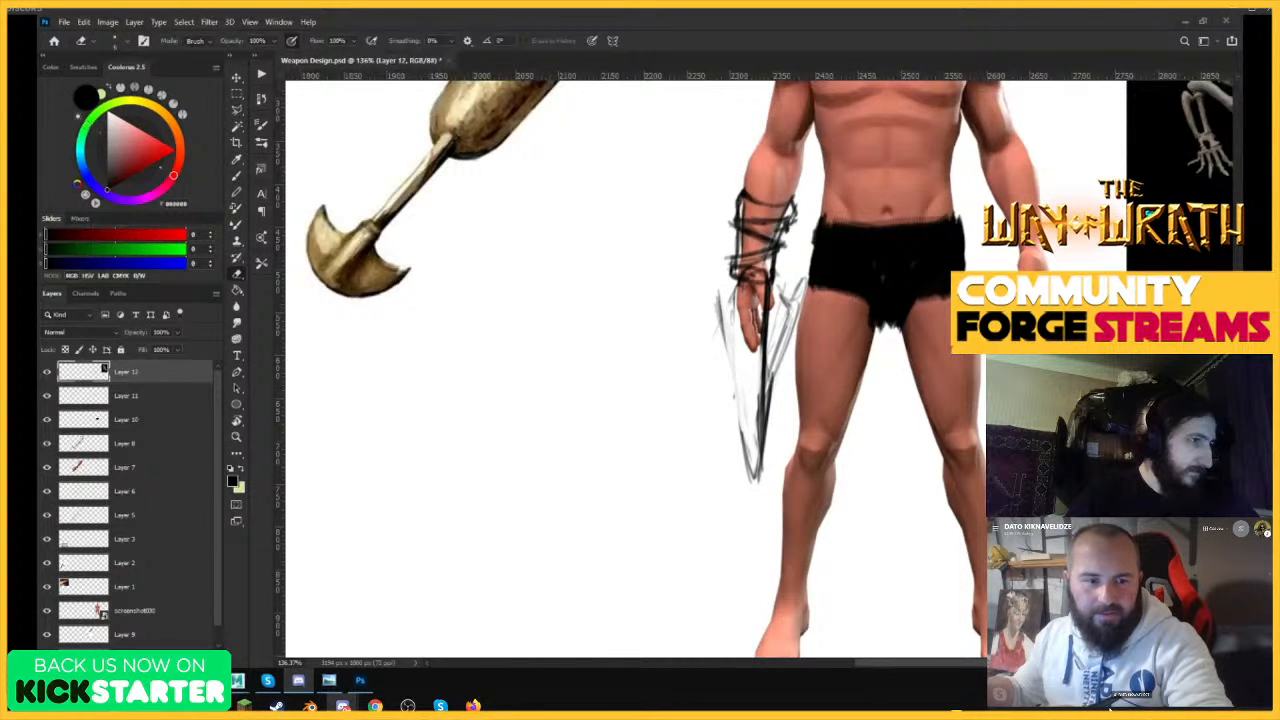
# Copy the side-view, open-jawed crocodile skeleton image from the browser and paste it into the Photoshop document.
pyautogui.click(343, 705)
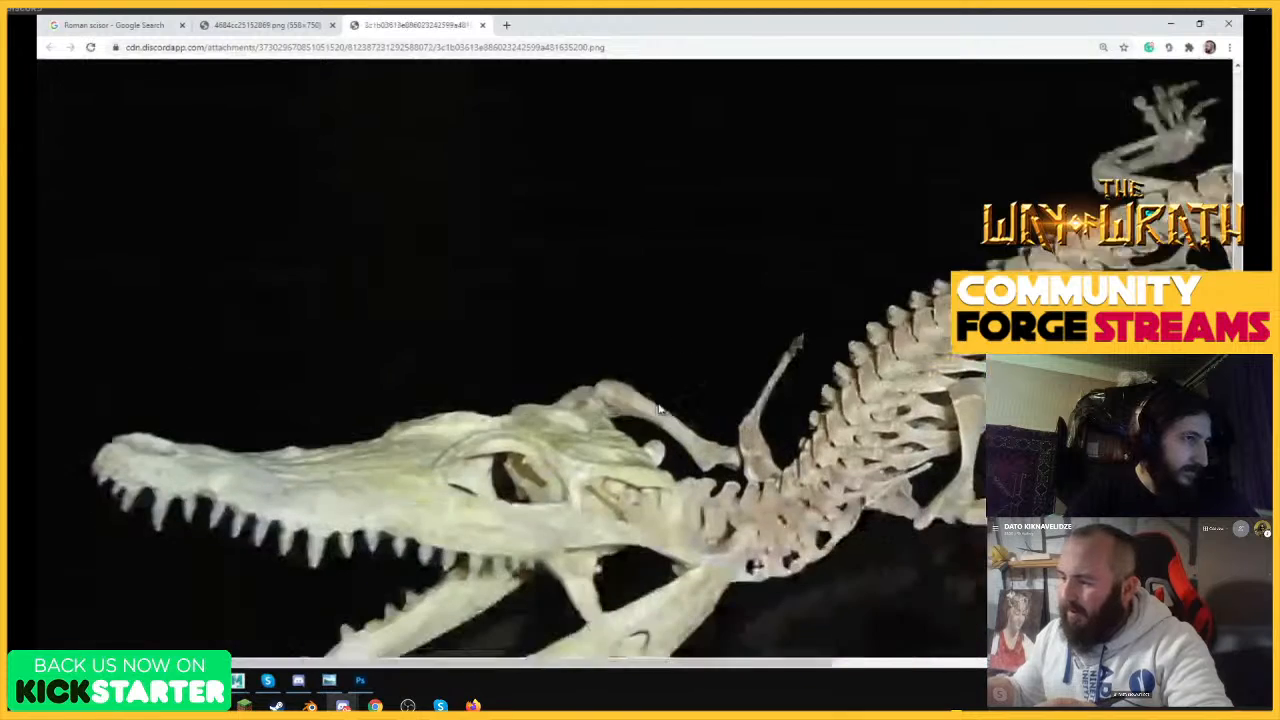
pyautogui.scroll(-3, 659, 408)
pyautogui.scroll(-3, 659, 408)
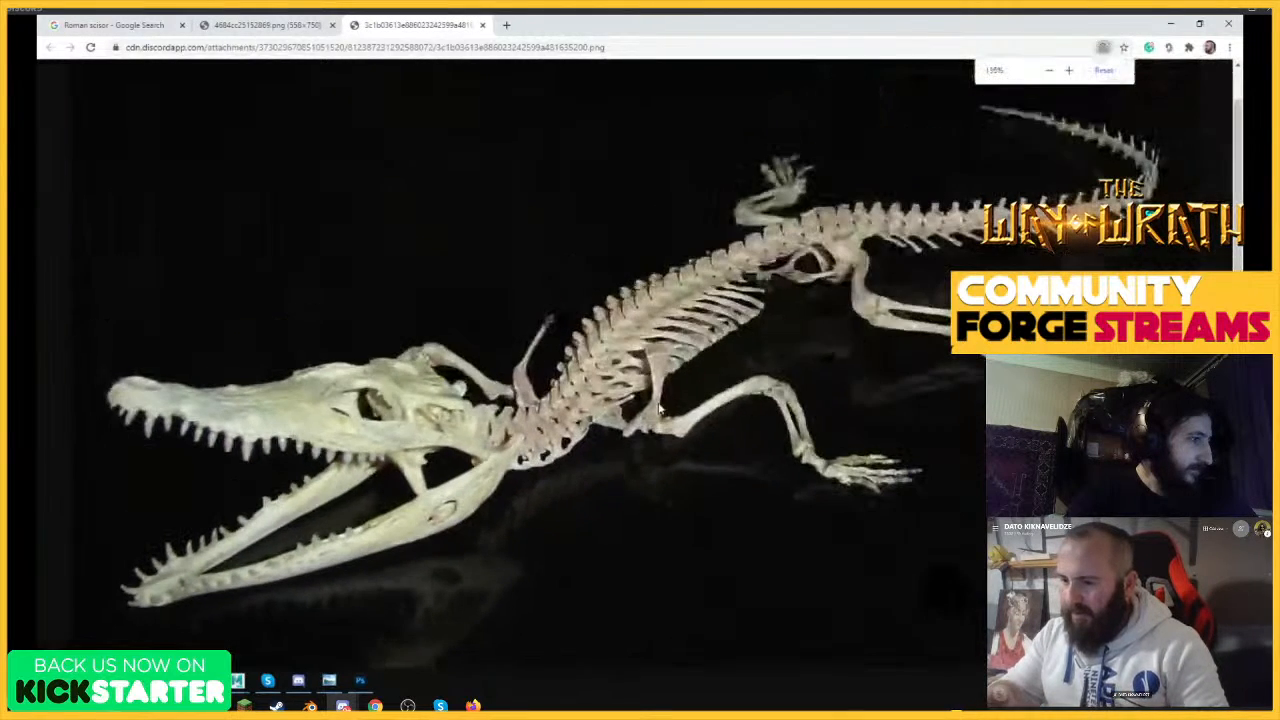
pyautogui.rightClick(688, 340)
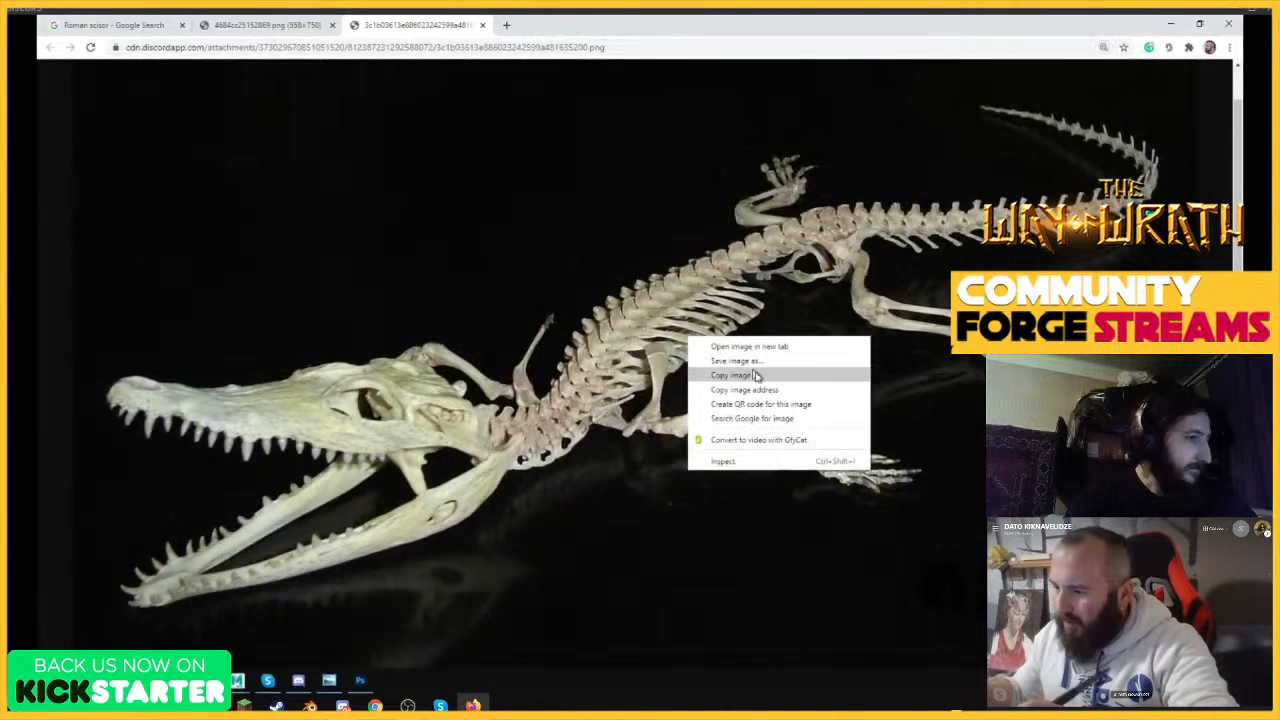
pyautogui.click(710, 373)
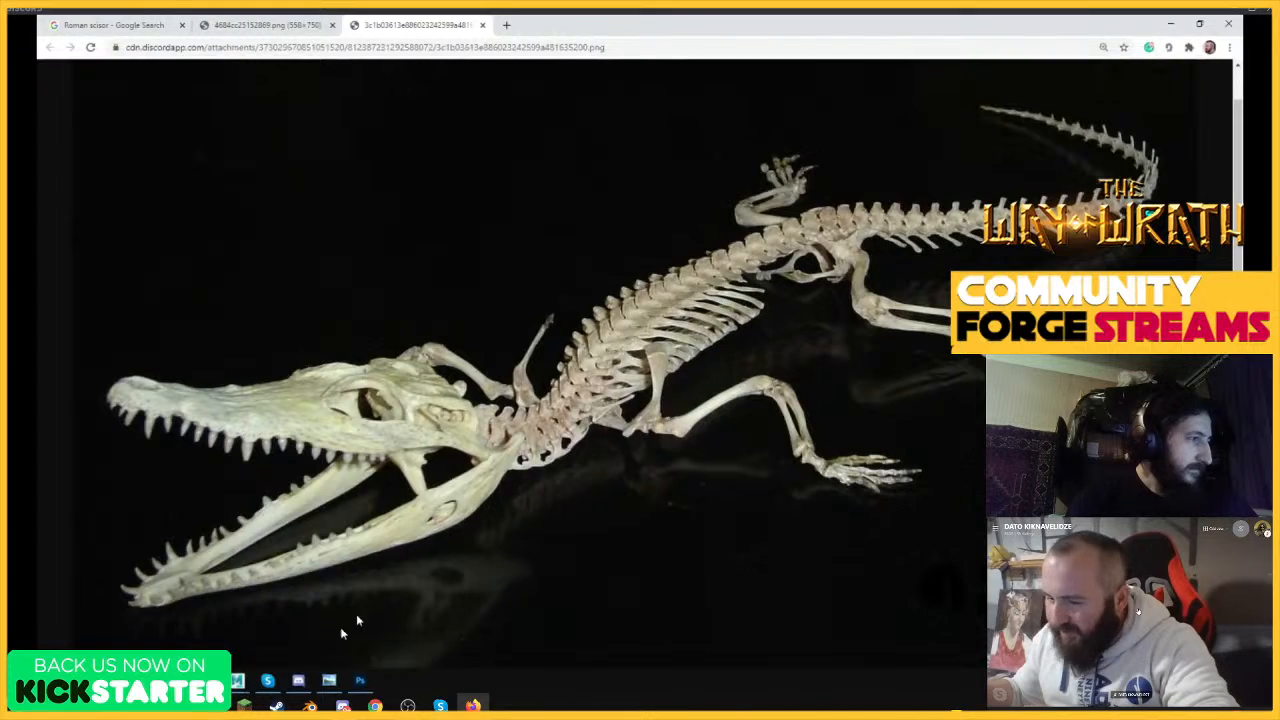
pyautogui.click(360, 681)
pyautogui.hotkey('ctrl', 'v')
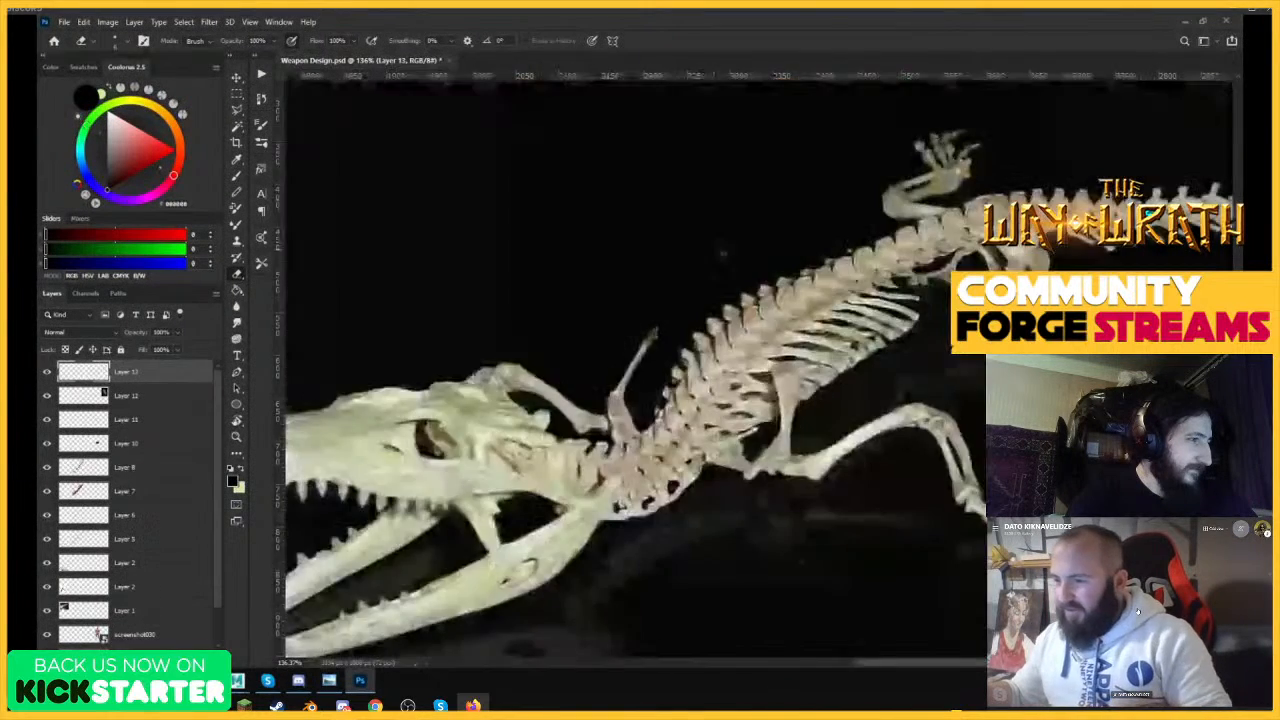
# Shrink the open-jawed crocodile skeleton and position it below the golden arm-weapon reference.
pyautogui.moveTo(1050, 285); pyautogui.dragTo(962, 283)
pyautogui.hotkey('ctrl', 't')
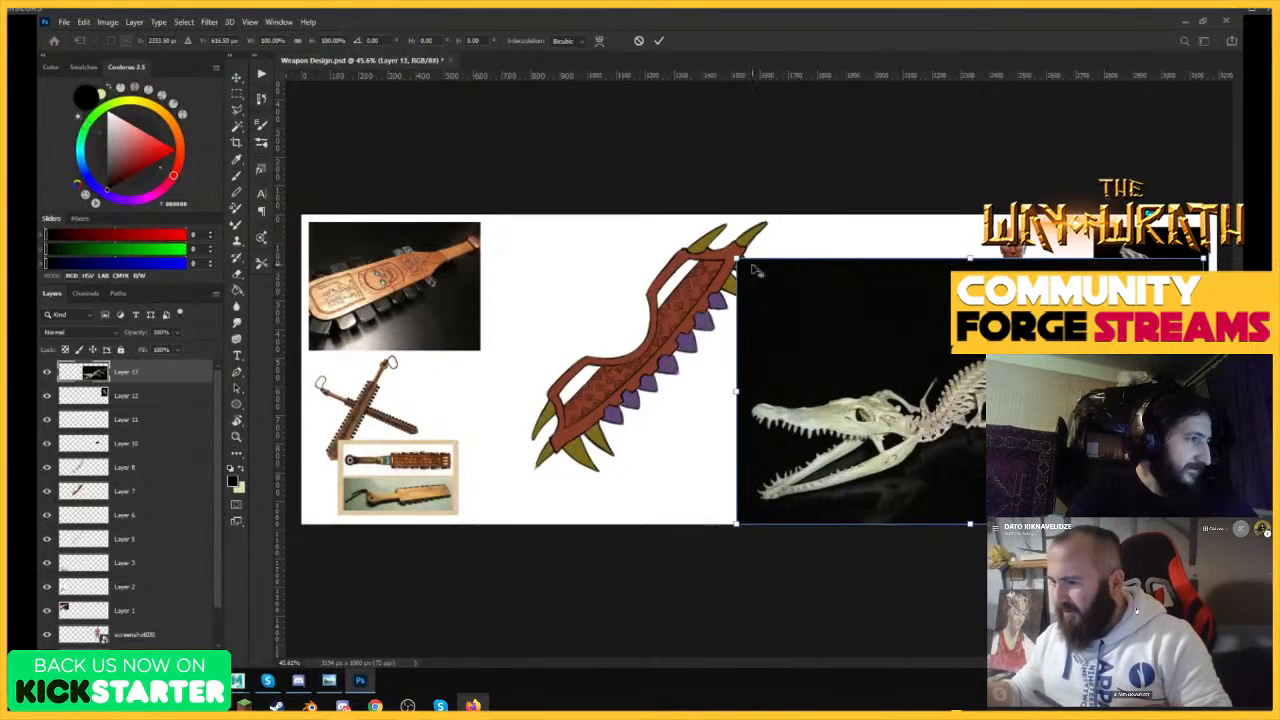
pyautogui.moveTo(738, 260); pyautogui.dragTo(894, 313)
pyautogui.moveTo(973, 386); pyautogui.dragTo(842, 428)
pyautogui.press('Return')
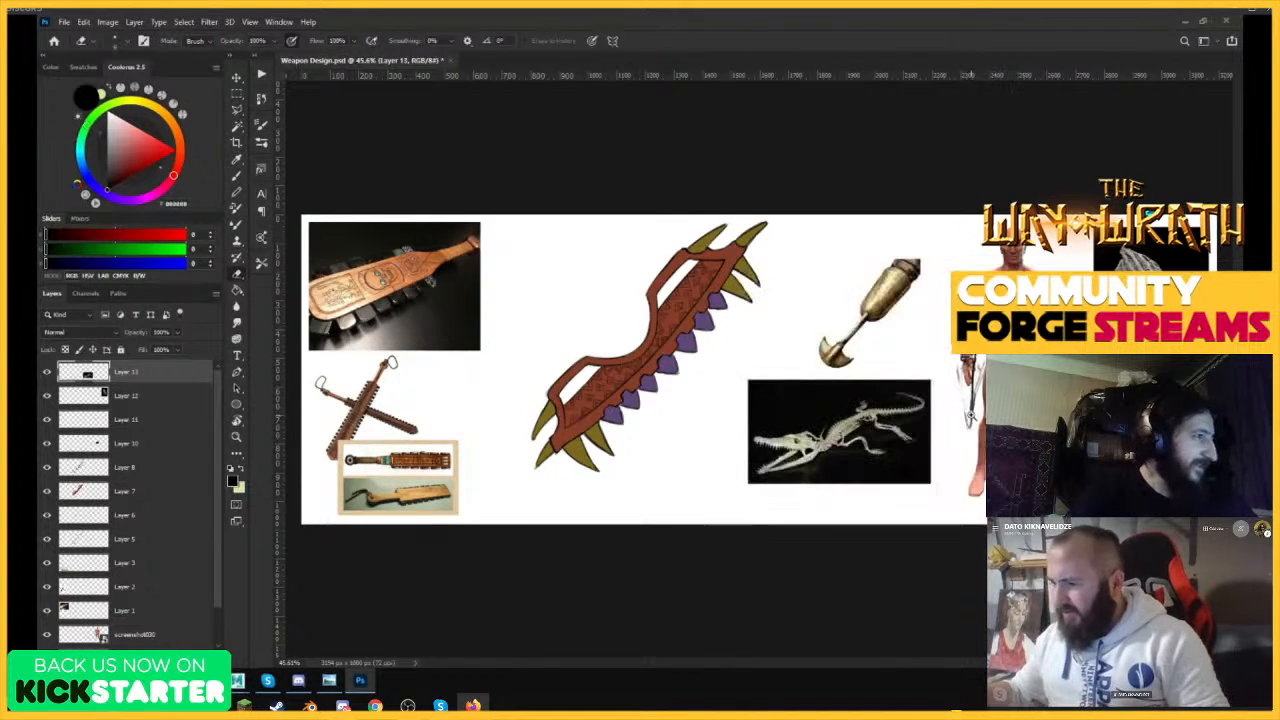
# Select the layer holding the blade sketch, enlarge the eraser, and return to the Brush tool near the figure's hand.
pyautogui.moveTo(984, 421); pyautogui.dragTo(1024, 424)
pyautogui.moveTo(771, 430)
pyautogui.mouseDown()
pyautogui.moveTo(801, 436)
pyautogui.moveTo(785, 436)
pyautogui.mouseUp()
pyautogui.moveTo(1040, 406); pyautogui.dragTo(1052, 406)
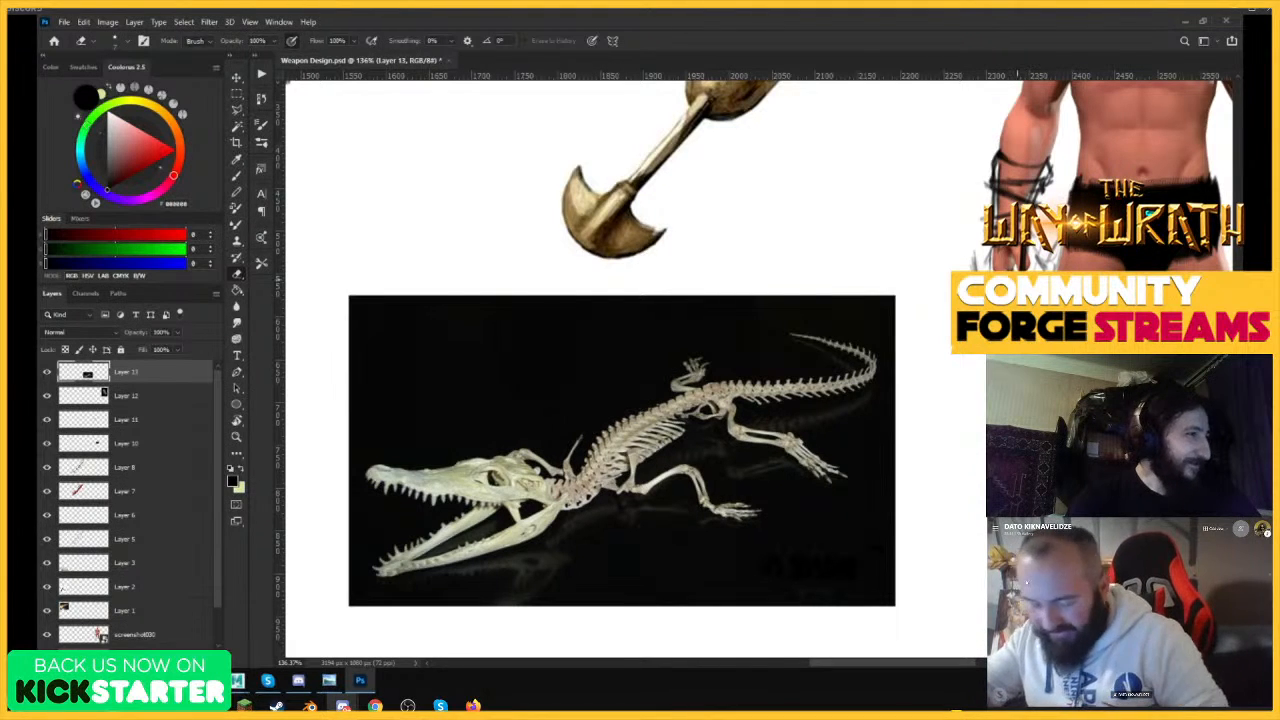
pyautogui.keyDown('ctrl'); pyautogui.click(1024, 270); pyautogui.keyUp('ctrl')
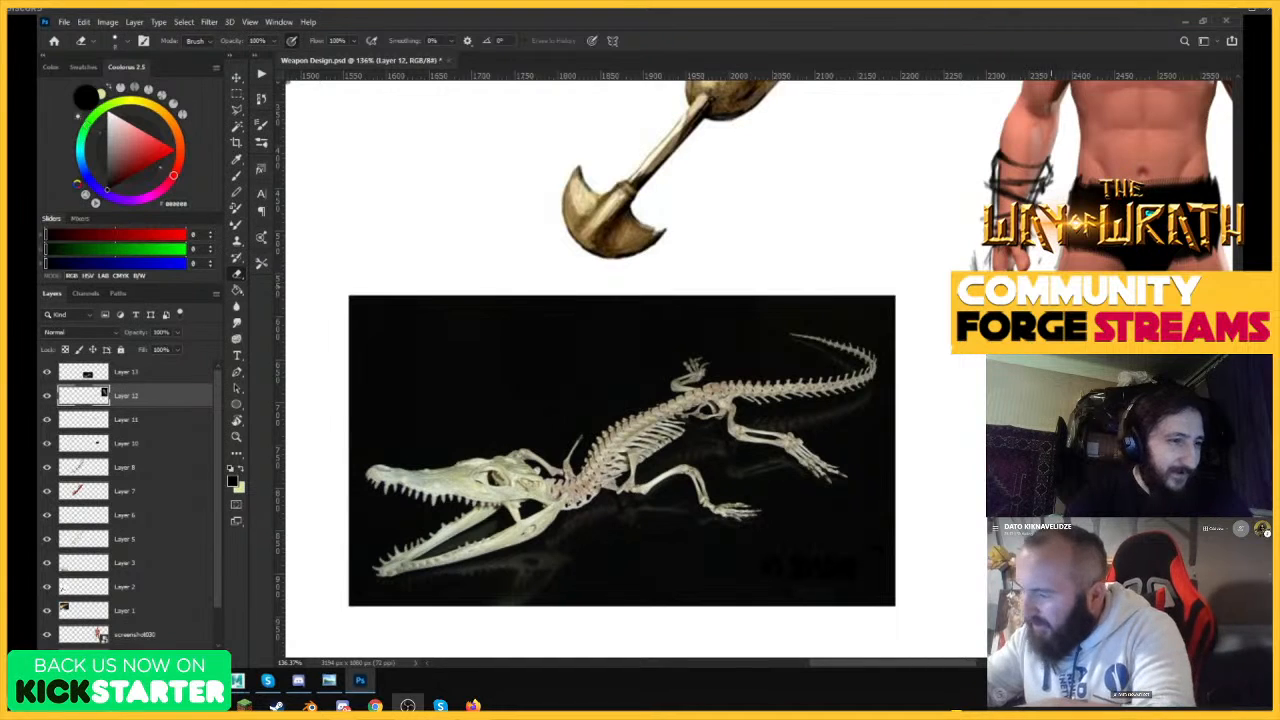
pyautogui.press(']')
pyautogui.press(']')
pyautogui.press(']')
pyautogui.press(']')
pyautogui.press(']')
pyautogui.press(']')
pyautogui.press(']')
pyautogui.press(']')
pyautogui.press(']')
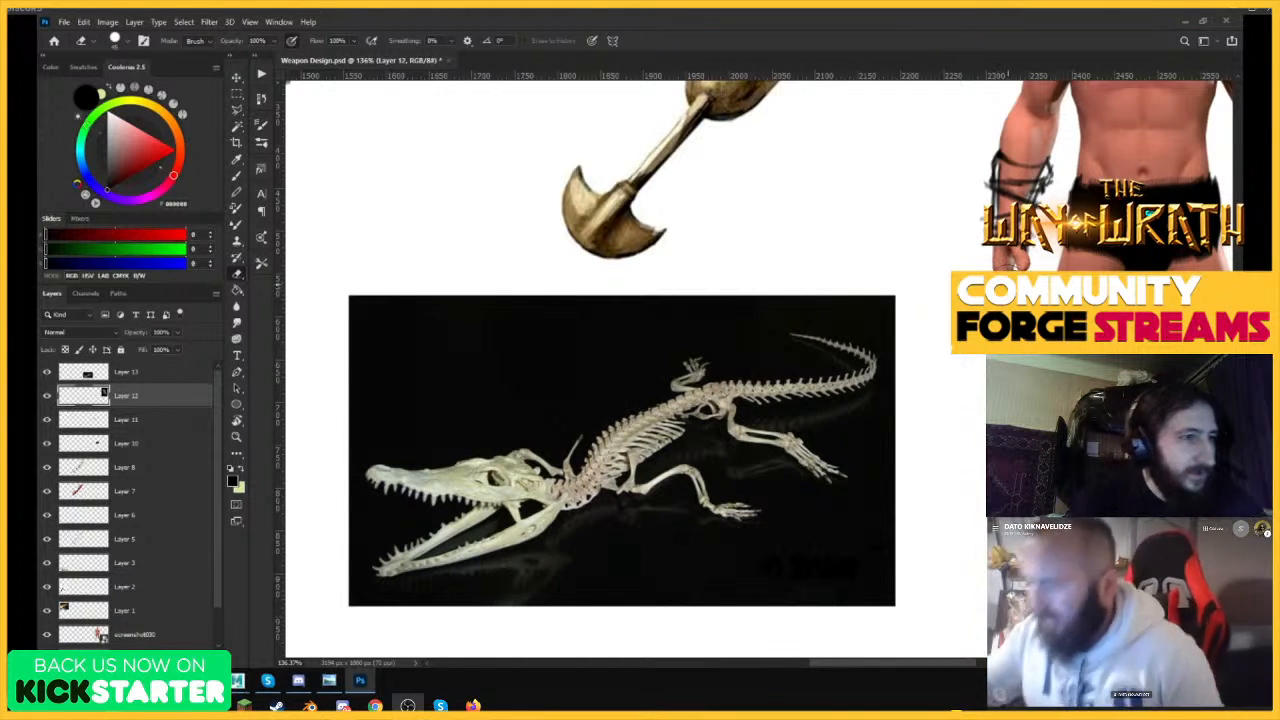
pyautogui.press('b')
pyautogui.hotkey('ctrl', 'space')
pyautogui.moveTo(1048, 310); pyautogui.dragTo(1085, 308)
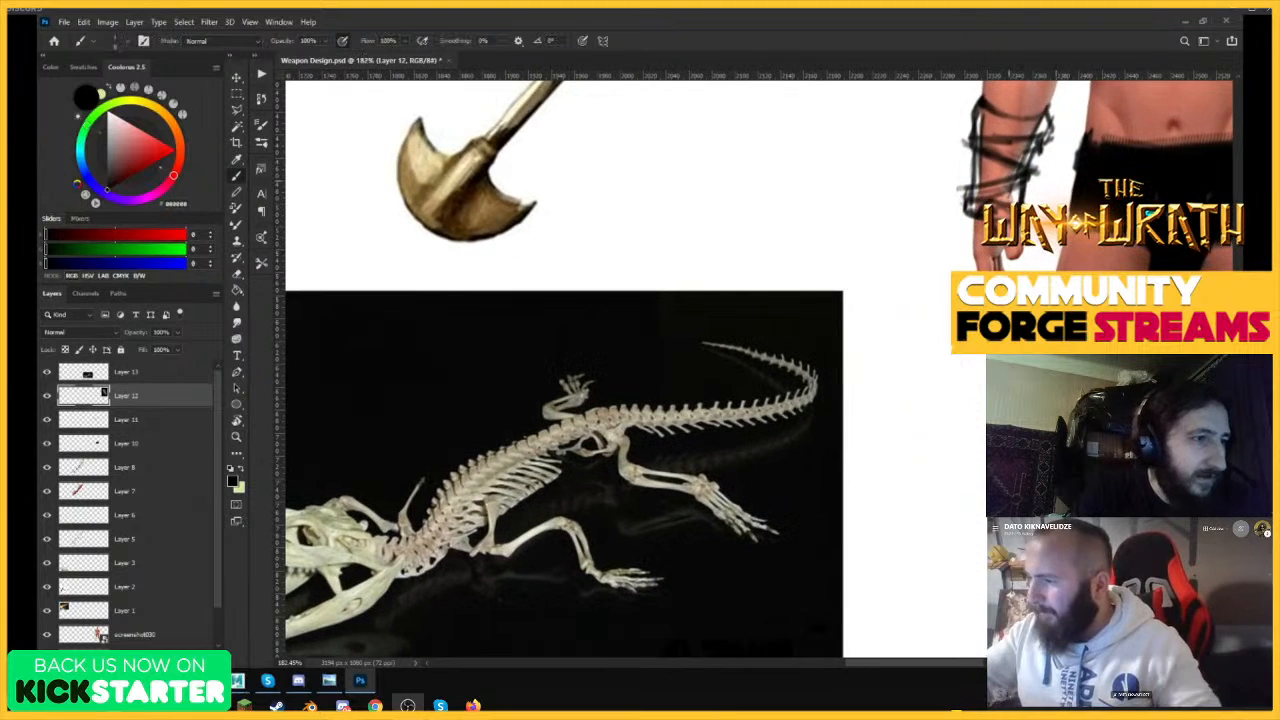
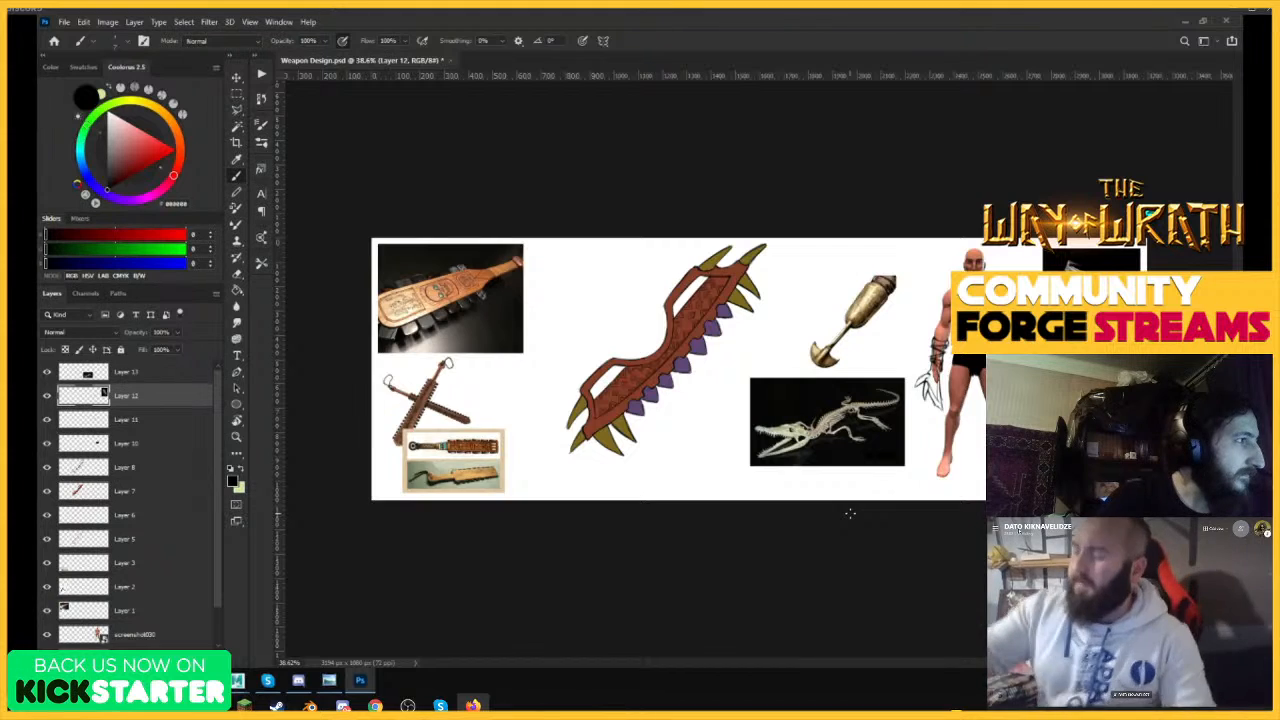
# Thicken the lower edge of the blade below the figure's hand and shade along its inner edge.
pyautogui.moveTo(932, 332)
pyautogui.mouseDown()
pyautogui.moveTo(1010, 335)
pyautogui.moveTo(925, 350)
pyautogui.moveTo(983, 358)
pyautogui.mouseUp()
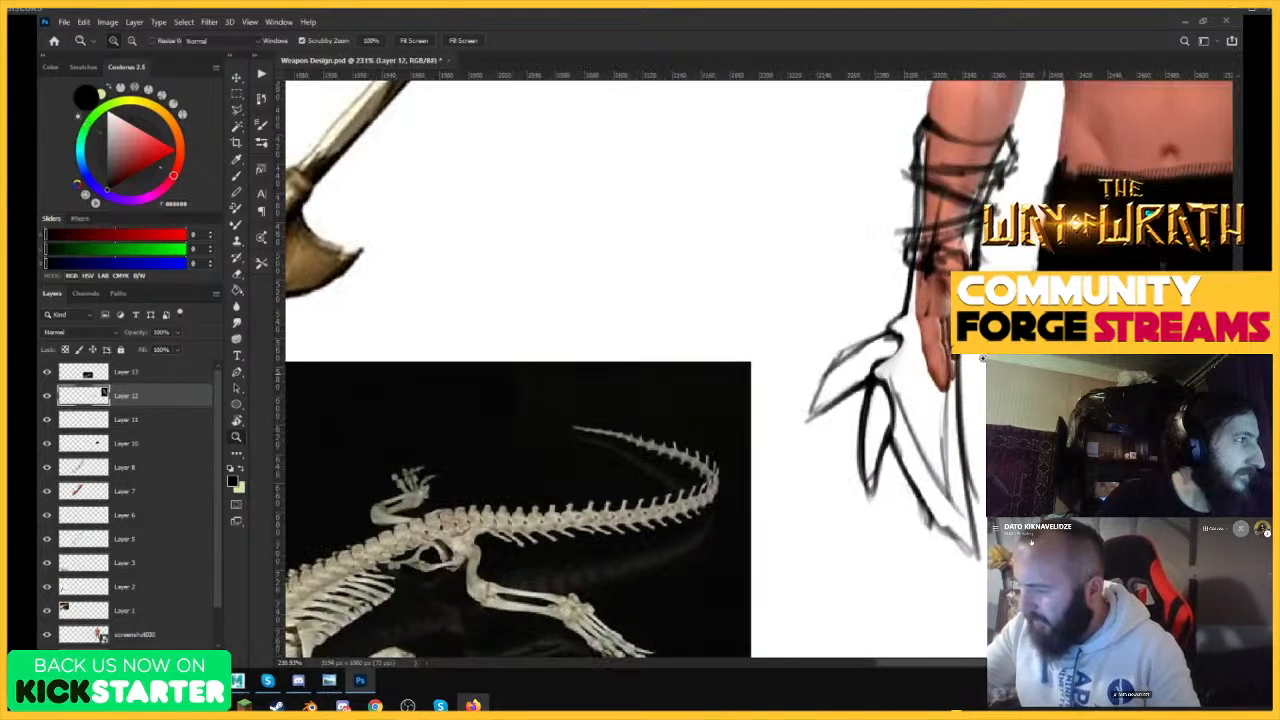
pyautogui.moveTo(892, 437); pyautogui.dragTo(959, 543)
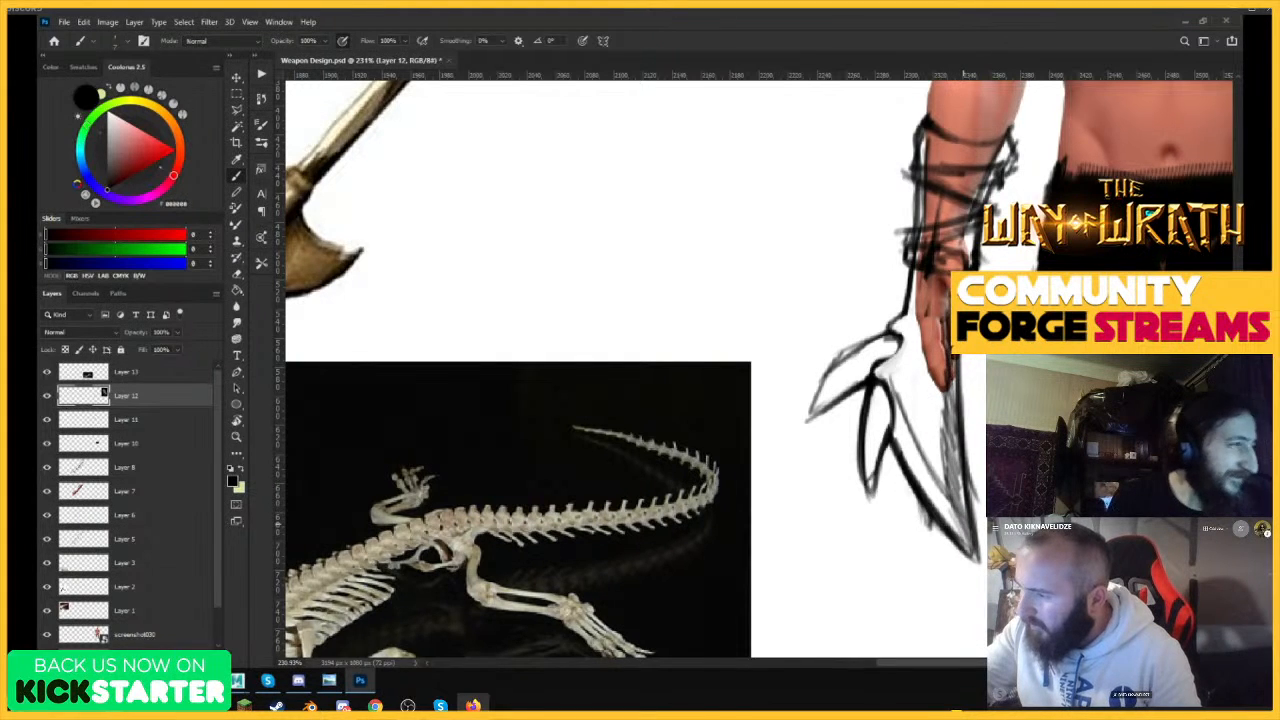
pyautogui.moveTo(962, 368); pyautogui.dragTo(916, 396)
pyautogui.moveTo(958, 292); pyautogui.dragTo(1014, 296)
pyautogui.moveTo(908, 362); pyautogui.dragTo(902, 405)
pyautogui.moveTo(908, 336); pyautogui.dragTo(895, 418)
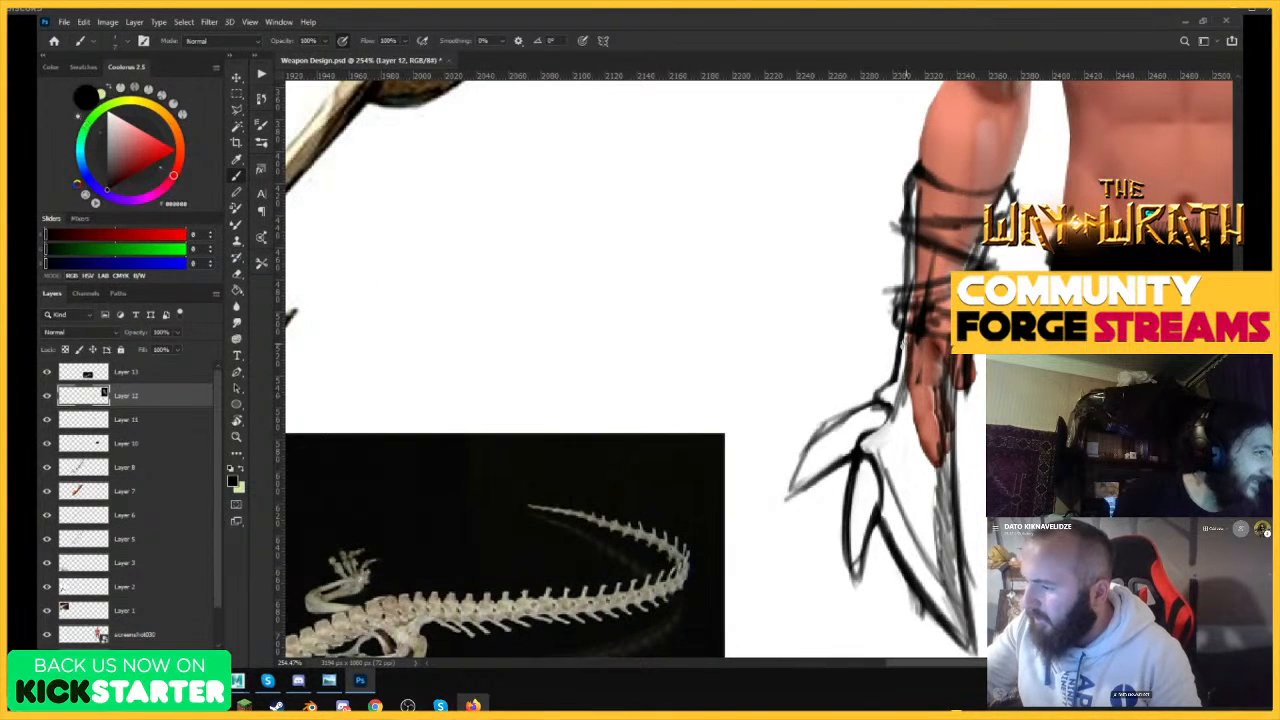
# Erase the outline of the lower spike branching off the blade below the hand.
pyautogui.moveTo(912, 357)
pyautogui.mouseDown()
pyautogui.moveTo(963, 382)
pyautogui.moveTo(921, 453)
pyautogui.moveTo(1000, 453)
pyautogui.mouseUp()
pyautogui.press('e')
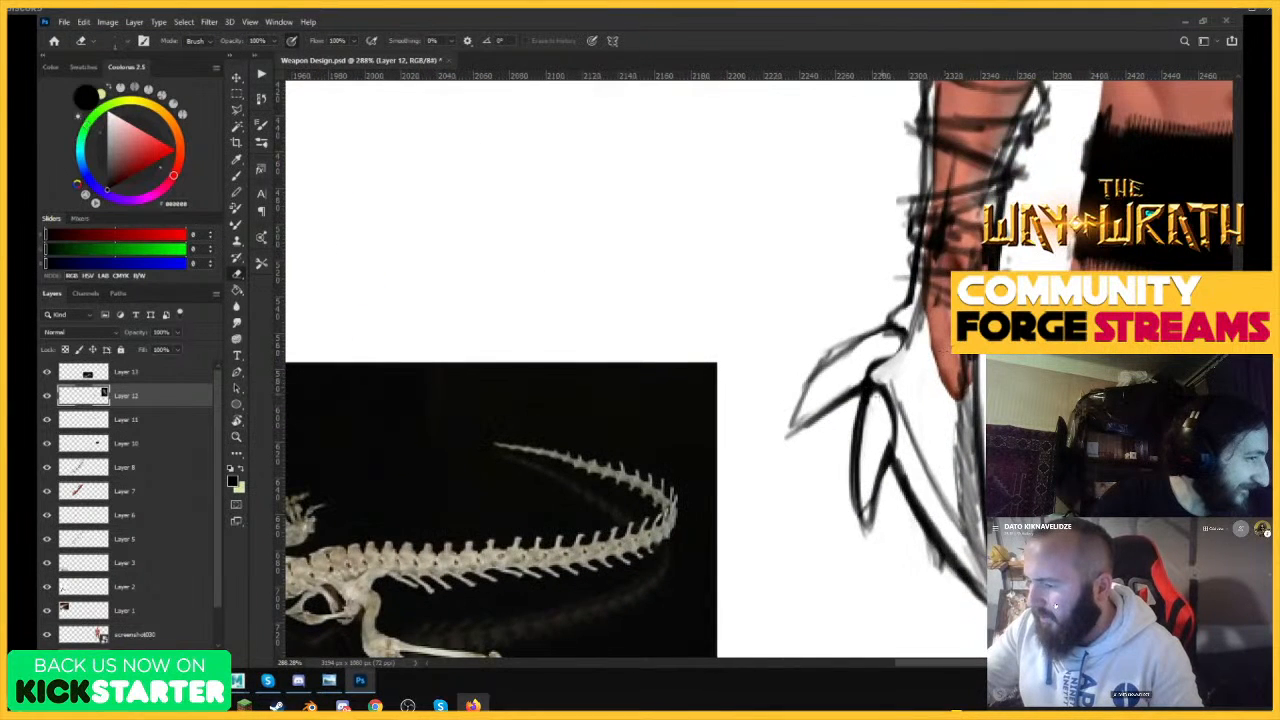
pyautogui.moveTo(862, 426); pyautogui.dragTo(856, 500)
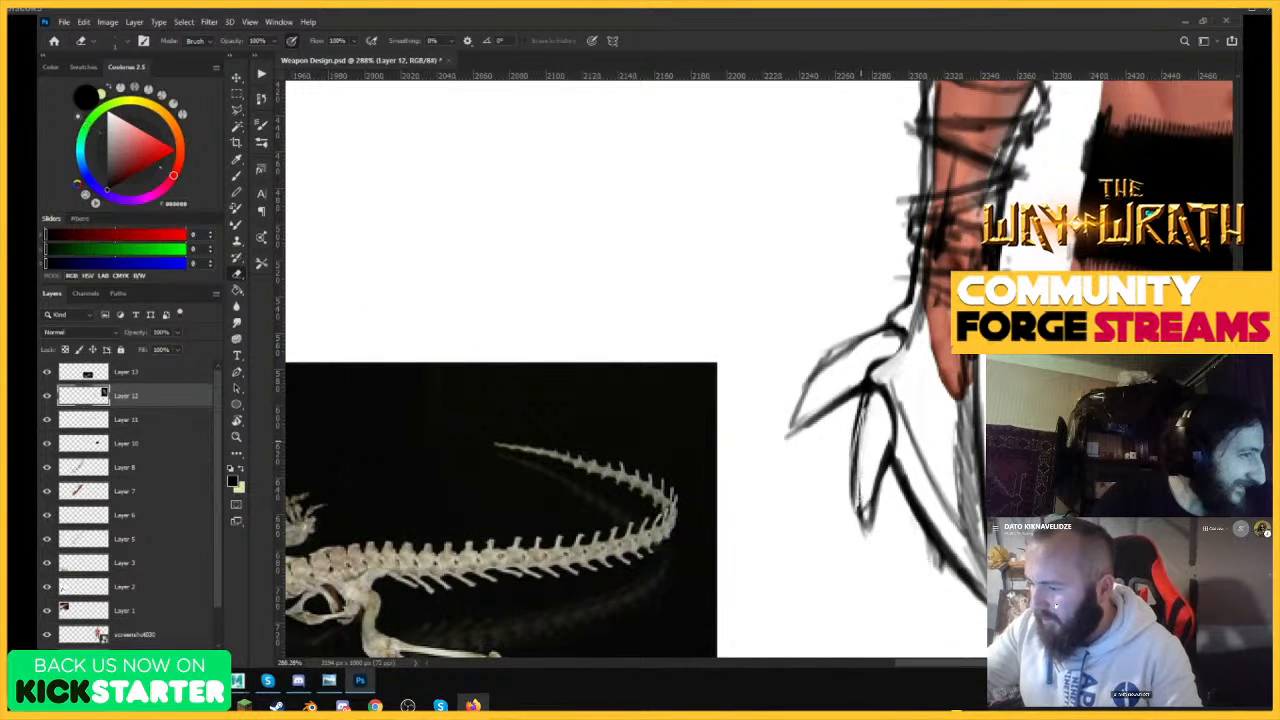
pyautogui.moveTo(872, 457)
pyautogui.mouseDown()
pyautogui.moveTo(858, 525)
pyautogui.moveTo(864, 480)
pyautogui.moveTo(877, 512)
pyautogui.mouseUp()
# Redraw the lower spike beside the blade as a slim pointed leaf shape with a darker inner edge.
pyautogui.press('b')
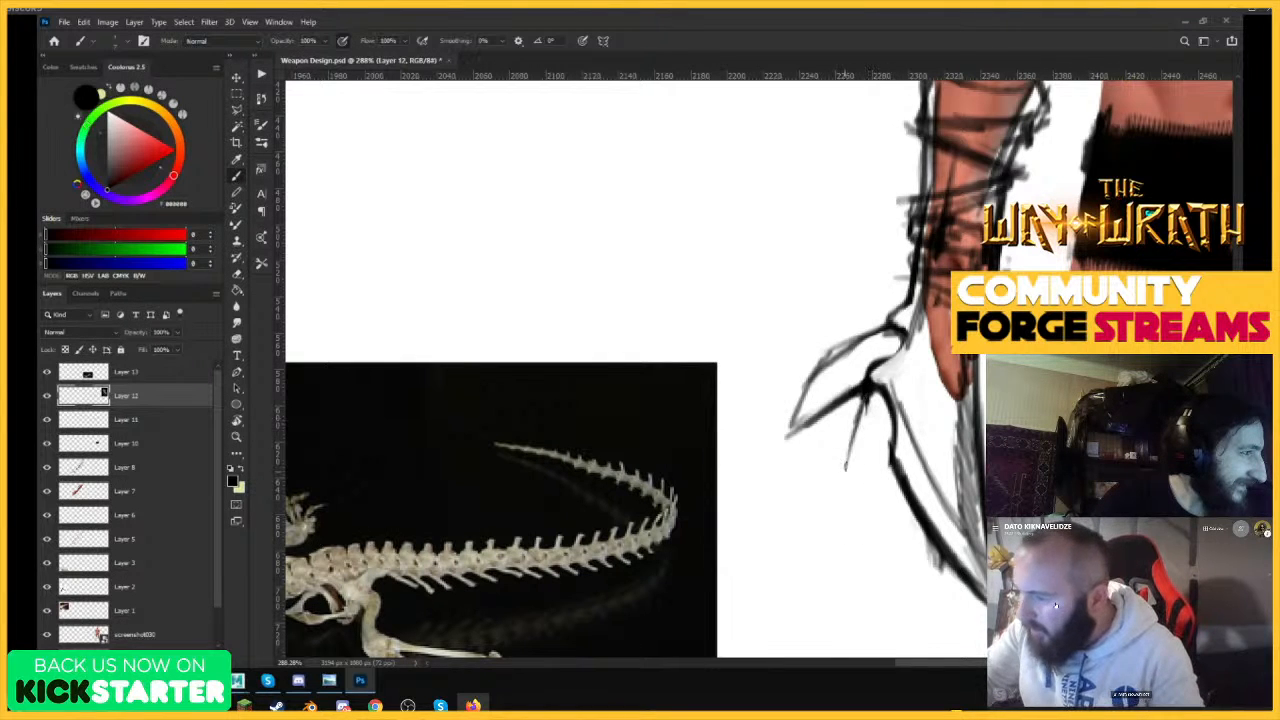
pyautogui.moveTo(865, 388)
pyautogui.mouseDown()
pyautogui.moveTo(846, 470)
pyautogui.moveTo(852, 512)
pyautogui.mouseUp()
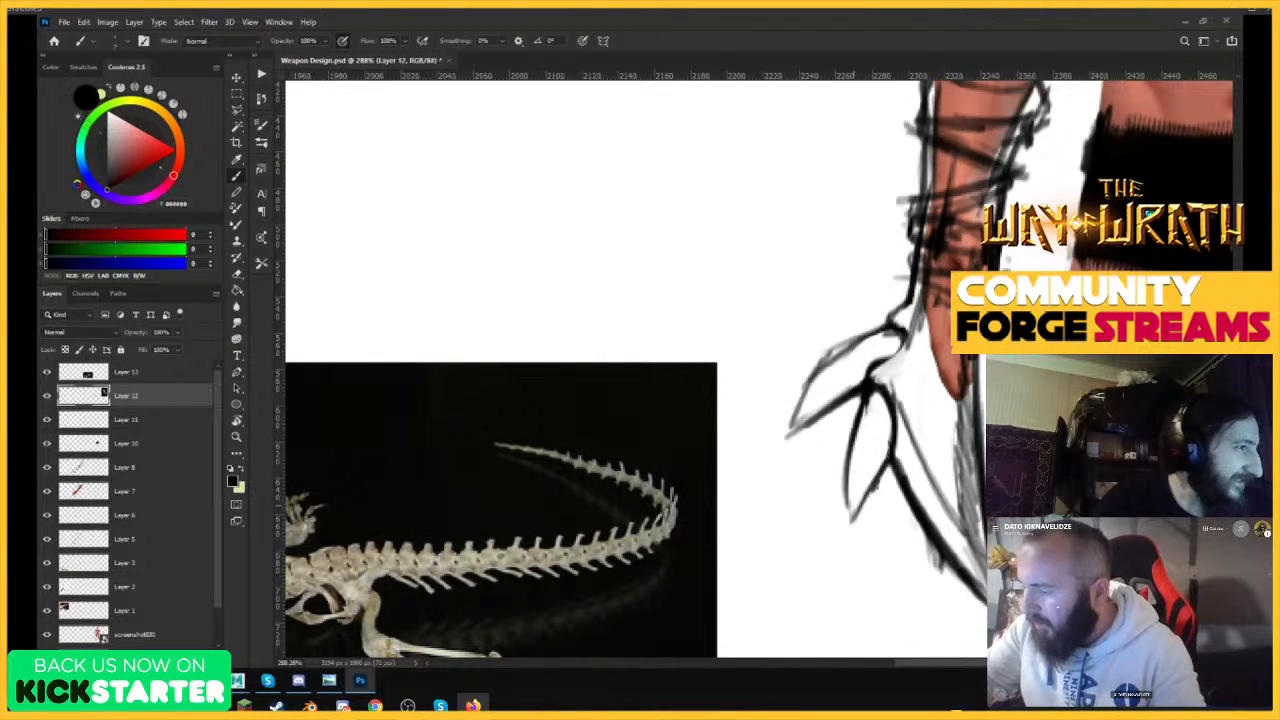
pyautogui.moveTo(915, 445); pyautogui.dragTo(830, 447)
pyautogui.moveTo(915, 438); pyautogui.dragTo(1005, 436)
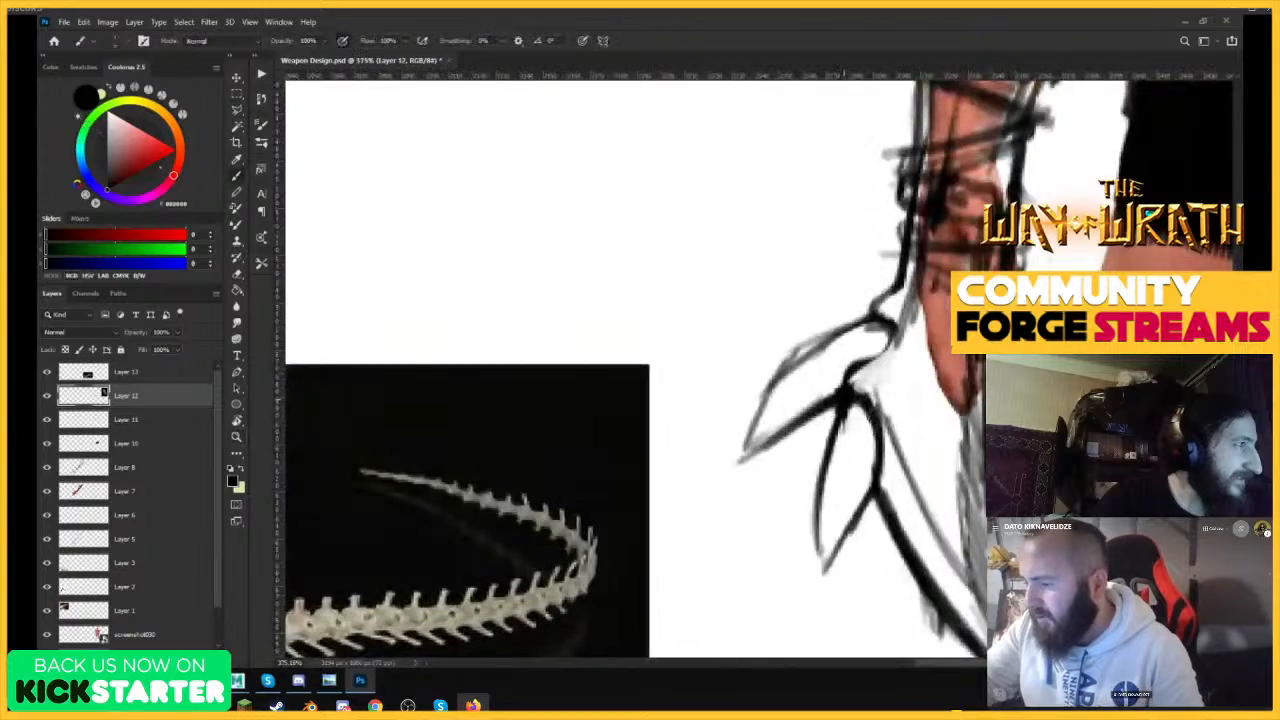
pyautogui.moveTo(847, 398); pyautogui.dragTo(878, 476)
pyautogui.moveTo(930, 400)
pyautogui.mouseDown()
pyautogui.moveTo(845, 400)
pyautogui.moveTo(1017, 398)
pyautogui.mouseUp()
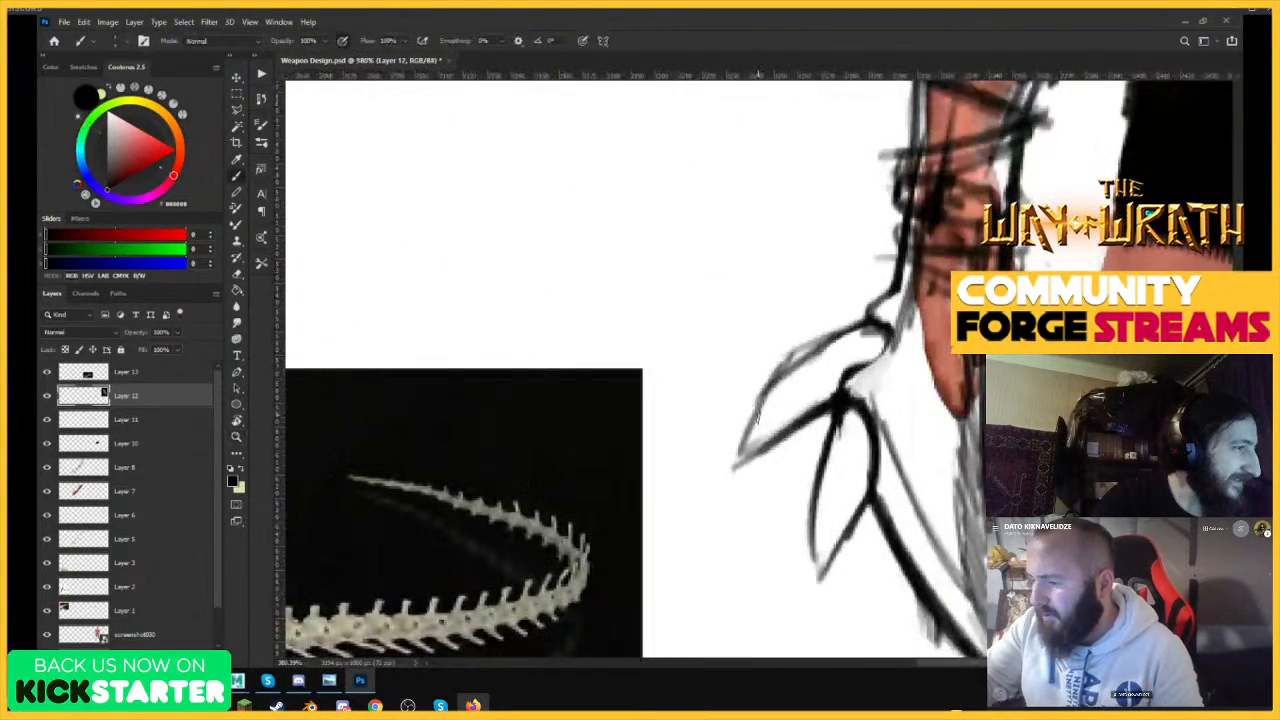
# Erase the upper spike that slants down and away from the wrist.
pyautogui.moveTo(757, 418)
pyautogui.mouseDown()
pyautogui.moveTo(740, 461)
pyautogui.moveTo(888, 318)
pyautogui.moveTo(843, 353)
pyautogui.moveTo(962, 345)
pyautogui.mouseUp()
pyautogui.press('e')
pyautogui.moveTo(842, 360)
pyautogui.mouseDown()
pyautogui.moveTo(806, 438)
pyautogui.moveTo(850, 351)
pyautogui.moveTo(860, 362)
pyautogui.mouseUp()
pyautogui.moveTo(842, 408); pyautogui.dragTo(864, 388)
pyautogui.moveTo(860, 364); pyautogui.dragTo(886, 347)
pyautogui.press('z')
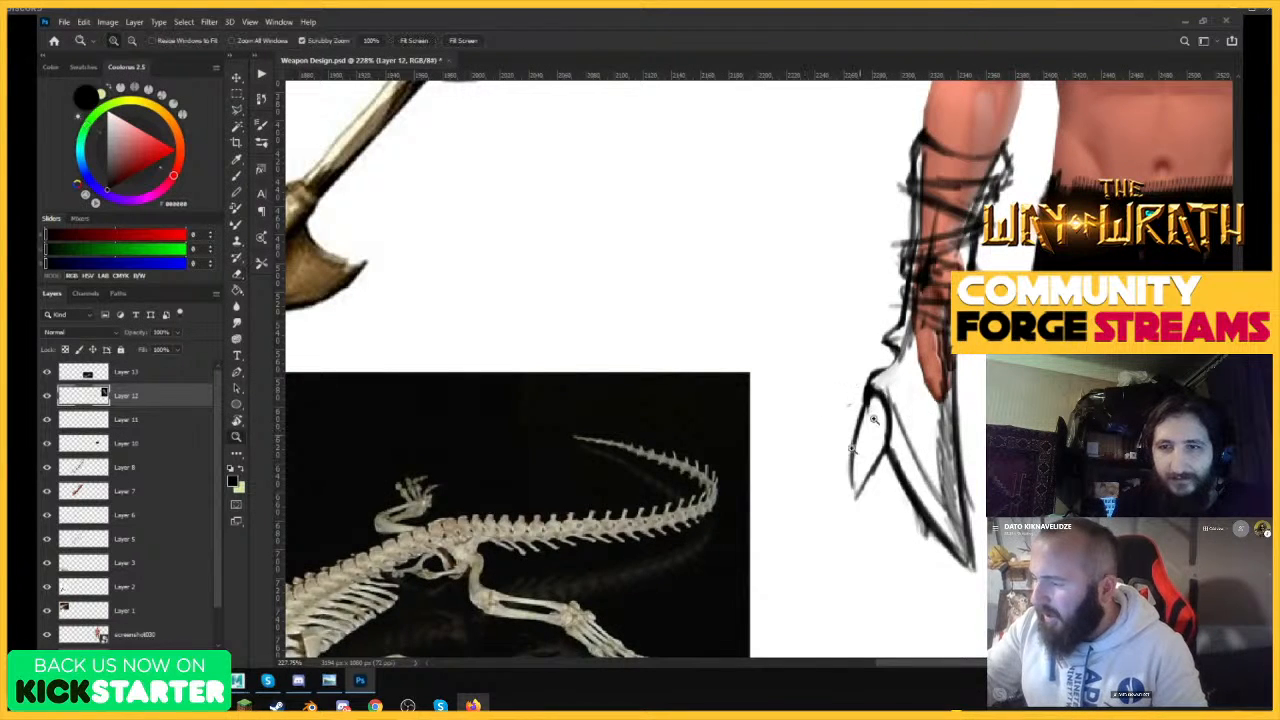
pyautogui.moveTo(874, 420); pyautogui.dragTo(830, 420)
pyautogui.press('e')
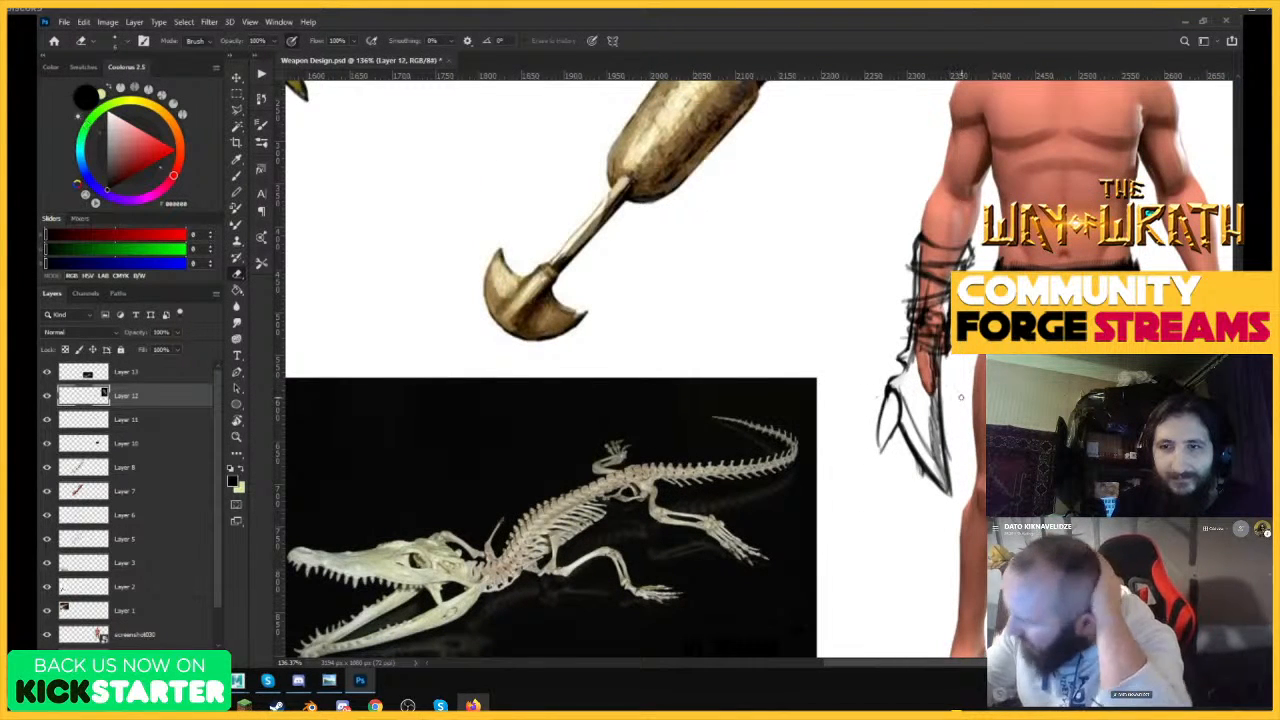
# Sketch the lower edge of a new, nearly horizontal spike at the wrist end of the blade.
pyautogui.press('z')
pyautogui.moveTo(940, 404); pyautogui.dragTo(978, 404)
pyautogui.press('b')
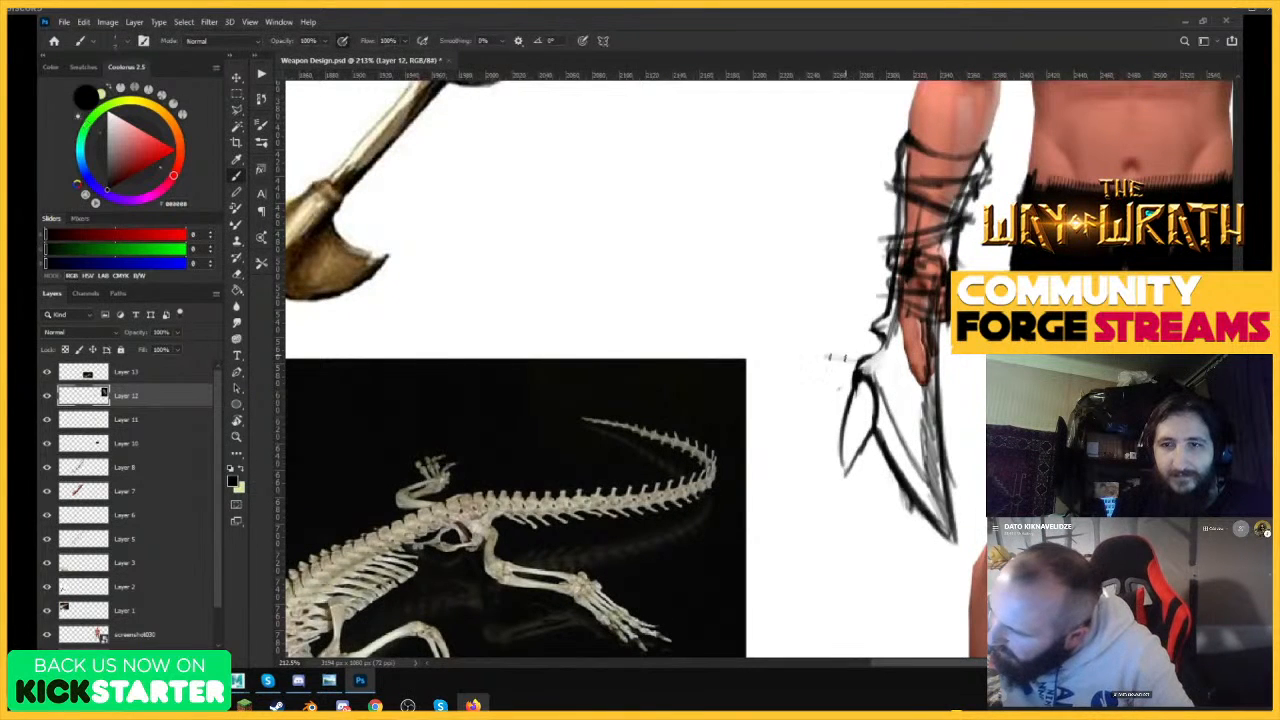
pyautogui.moveTo(780, 386)
pyautogui.mouseDown()
pyautogui.moveTo(801, 338)
pyautogui.moveTo(785, 408)
pyautogui.moveTo(910, 302)
pyautogui.mouseUp()
pyautogui.hotkey('ctrl', 'z')
pyautogui.press('z')
pyautogui.moveTo(950, 385)
pyautogui.mouseDown()
pyautogui.moveTo(810, 385)
pyautogui.moveTo(978, 392)
pyautogui.mouseUp()
pyautogui.press('b')
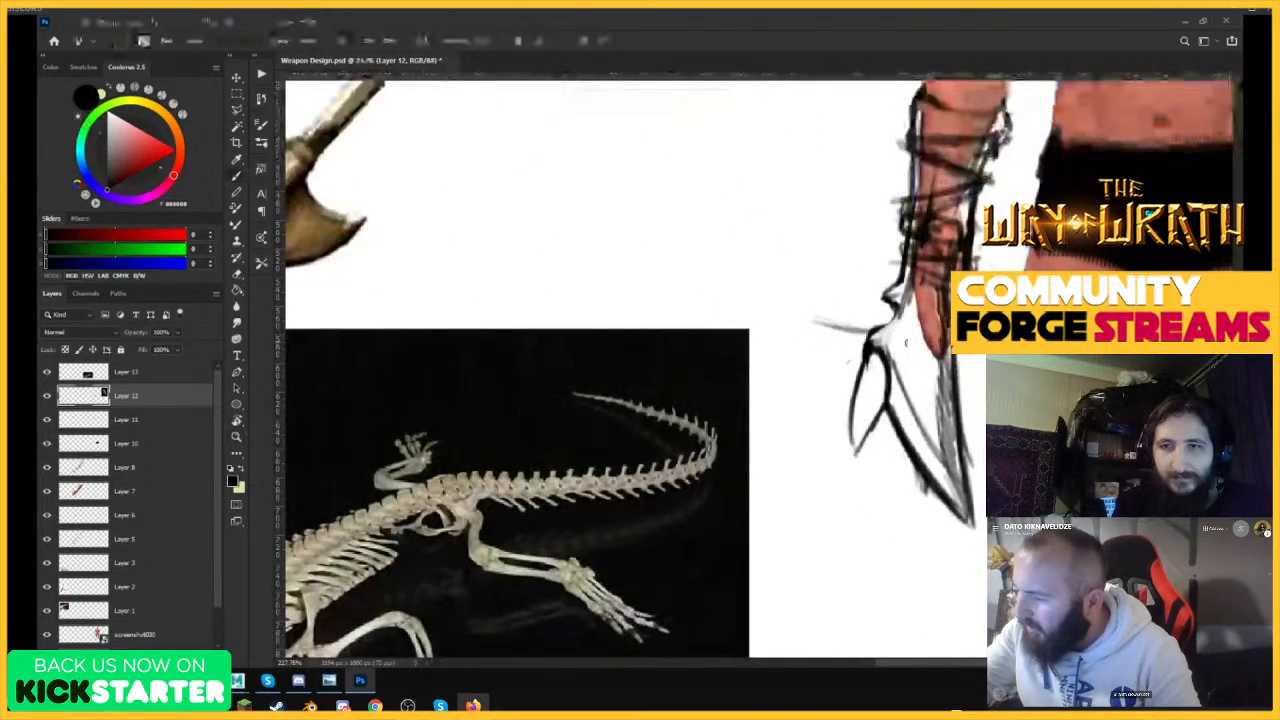
# Complete the nearly horizontal wrist spike to a dark point and reinforce the outer edge of the lower spike.
pyautogui.moveTo(890, 400); pyautogui.dragTo(948, 502)
pyautogui.press('z')
pyautogui.moveTo(982, 375)
pyautogui.mouseDown()
pyautogui.moveTo(840, 415)
pyautogui.moveTo(1050, 394)
pyautogui.mouseUp()
pyautogui.press('b')
pyautogui.press('z')
pyautogui.moveTo(926, 416); pyautogui.dragTo(1000, 416)
pyautogui.press('b')
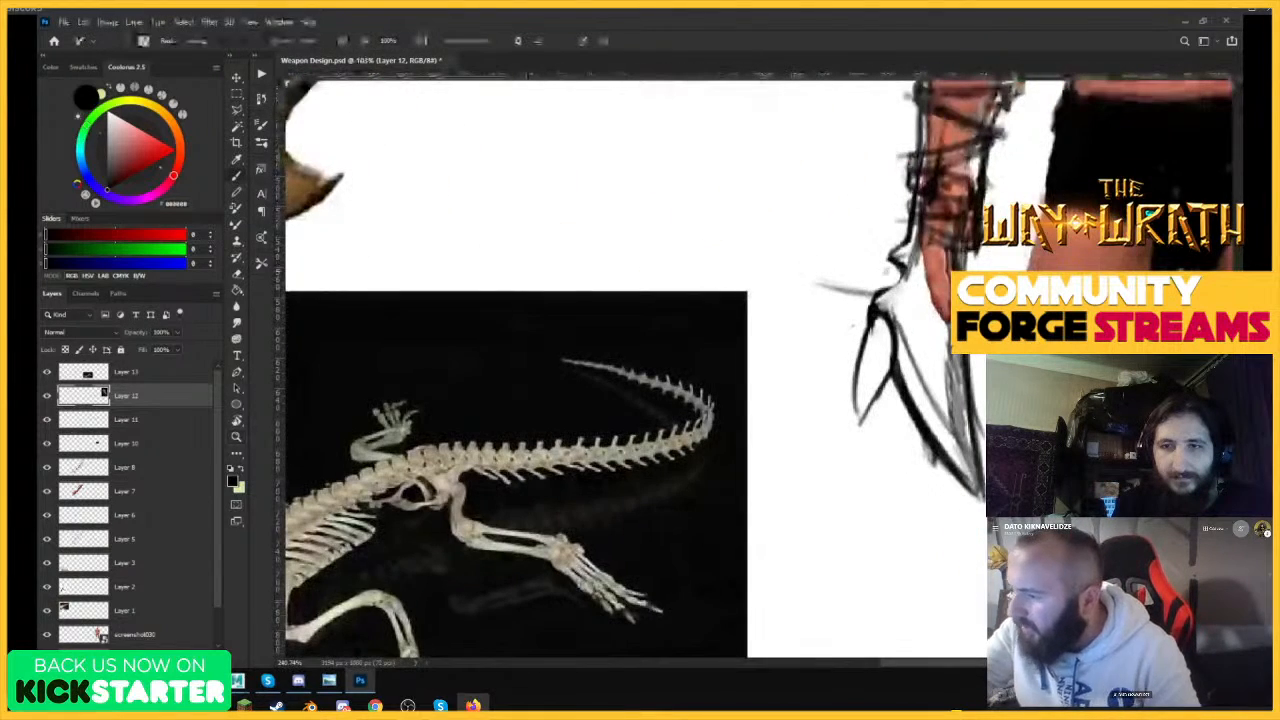
pyautogui.moveTo(884, 294)
pyautogui.mouseDown()
pyautogui.moveTo(822, 276)
pyautogui.moveTo(788, 248)
pyautogui.moveTo(906, 270)
pyautogui.mouseUp()
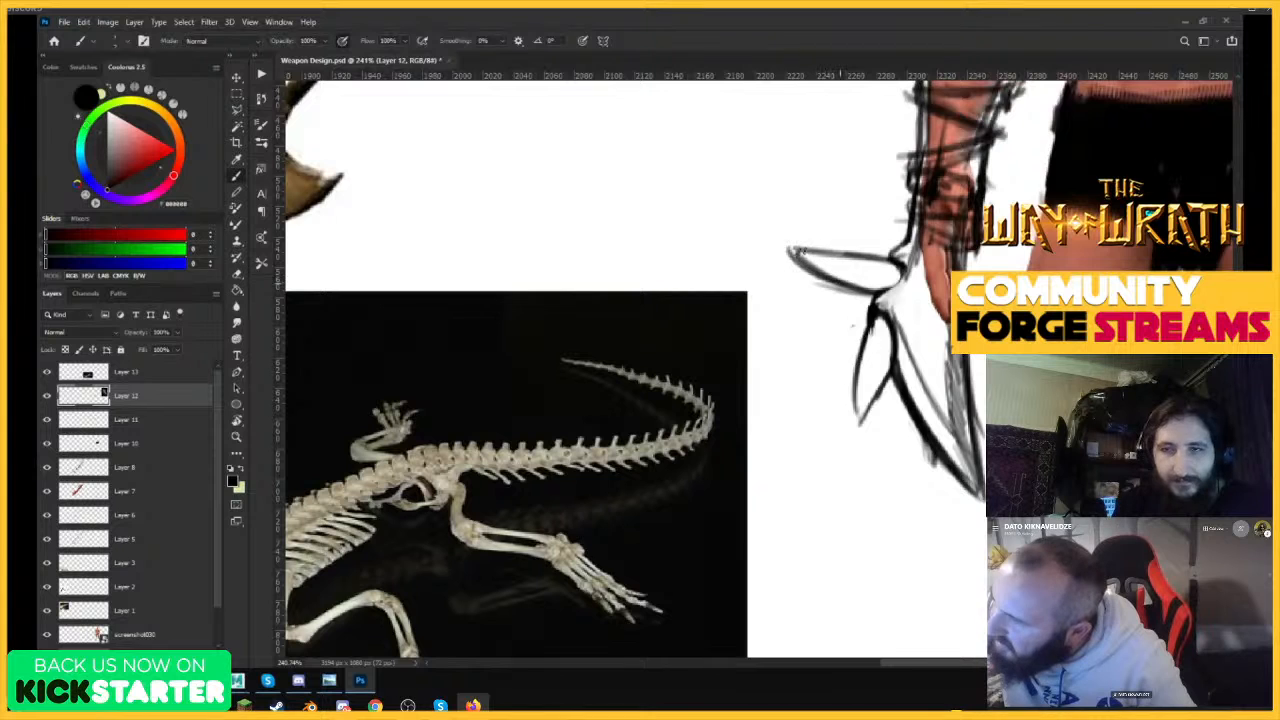
pyautogui.moveTo(792, 250); pyautogui.dragTo(872, 258)
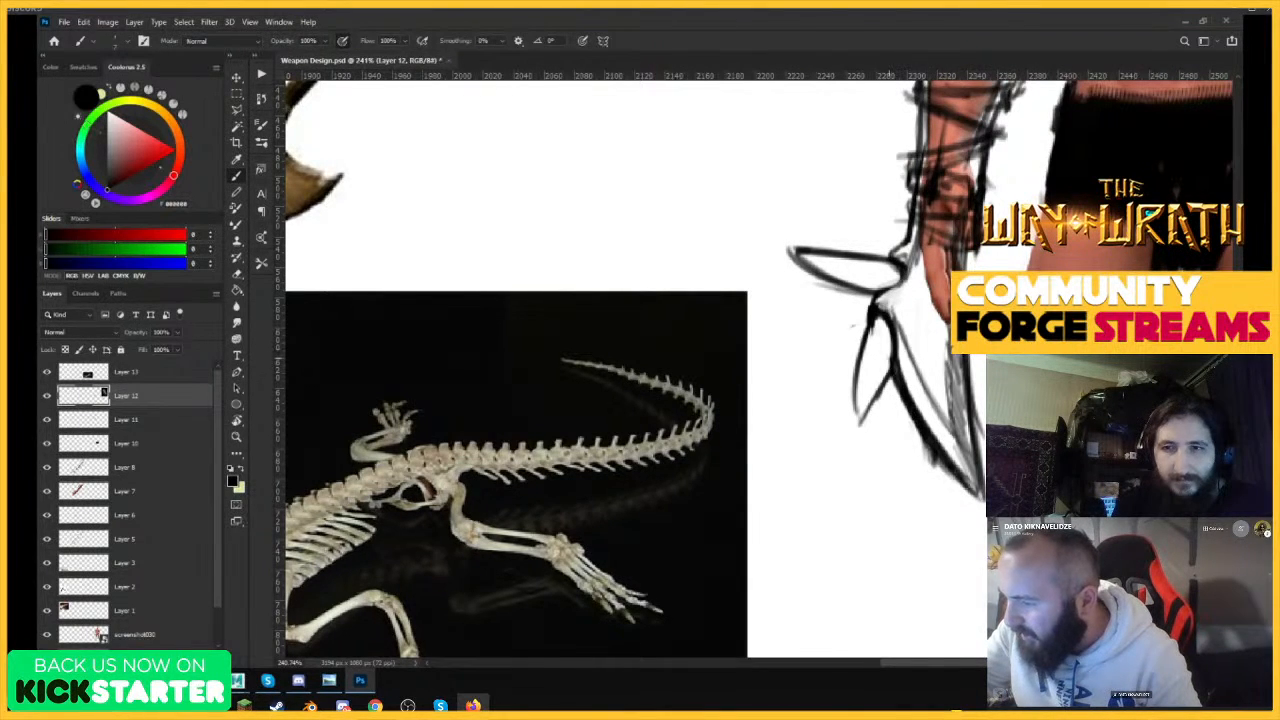
pyautogui.moveTo(866, 326); pyautogui.dragTo(852, 428)
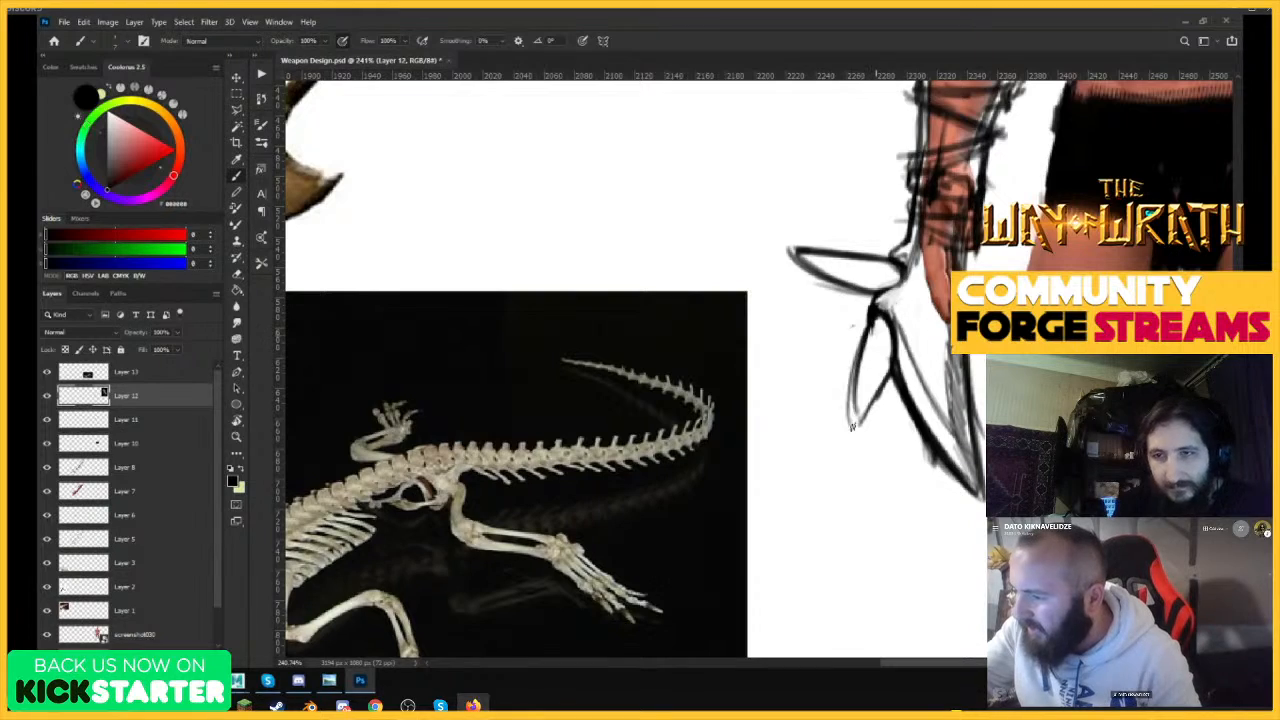
# Draw two more pointed spikes along the outer side of the forearm above the wrist spike.
pyautogui.moveTo(903, 358); pyautogui.dragTo(786, 508)
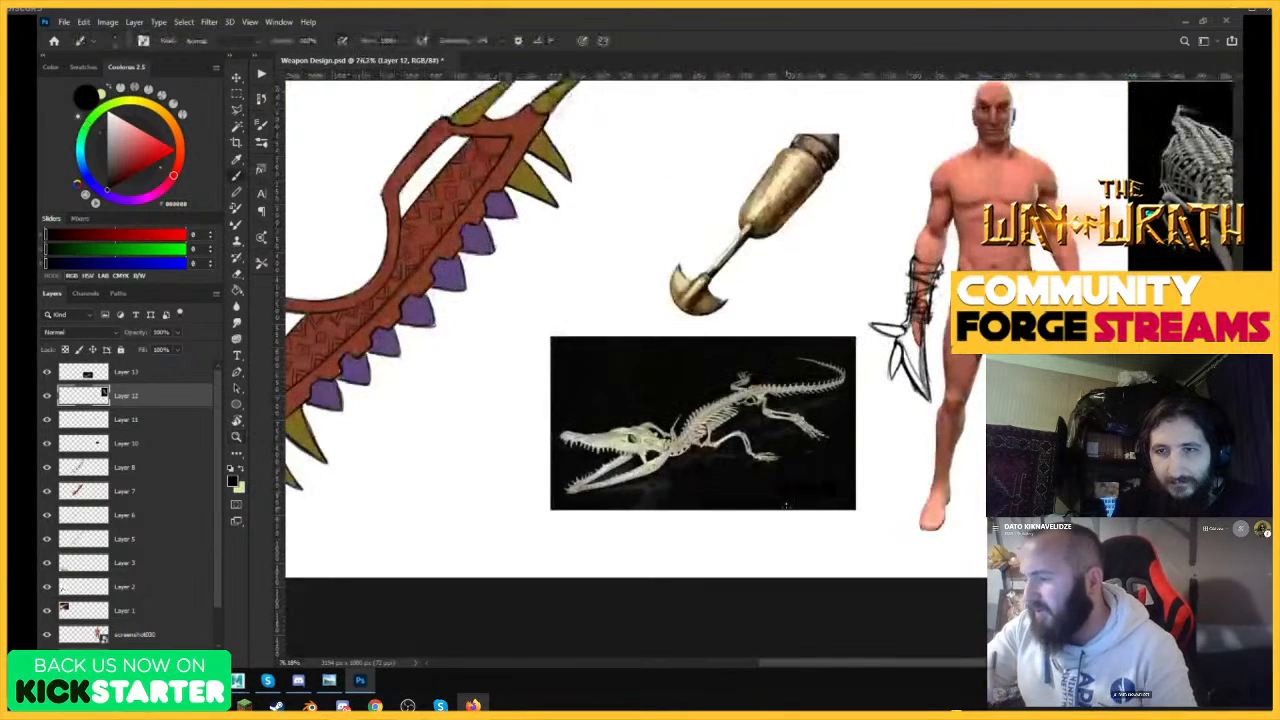
pyautogui.moveTo(910, 328)
pyautogui.mouseDown()
pyautogui.moveTo(969, 248)
pyautogui.moveTo(1010, 228)
pyautogui.mouseUp()
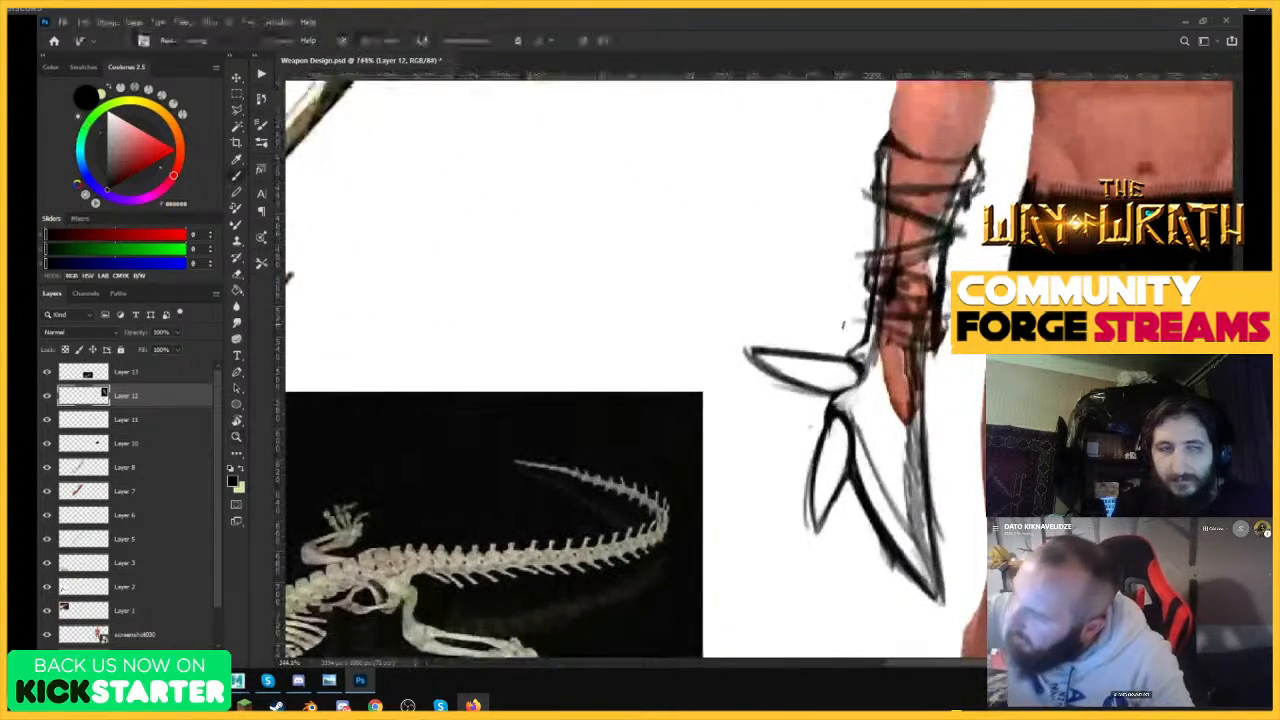
pyautogui.moveTo(862, 328)
pyautogui.mouseDown()
pyautogui.moveTo(784, 297)
pyautogui.moveTo(870, 308)
pyautogui.mouseUp()
pyautogui.moveTo(862, 258)
pyautogui.mouseDown()
pyautogui.moveTo(790, 212)
pyautogui.moveTo(876, 219)
pyautogui.moveTo(838, 210)
pyautogui.mouseUp()
pyautogui.press('z')
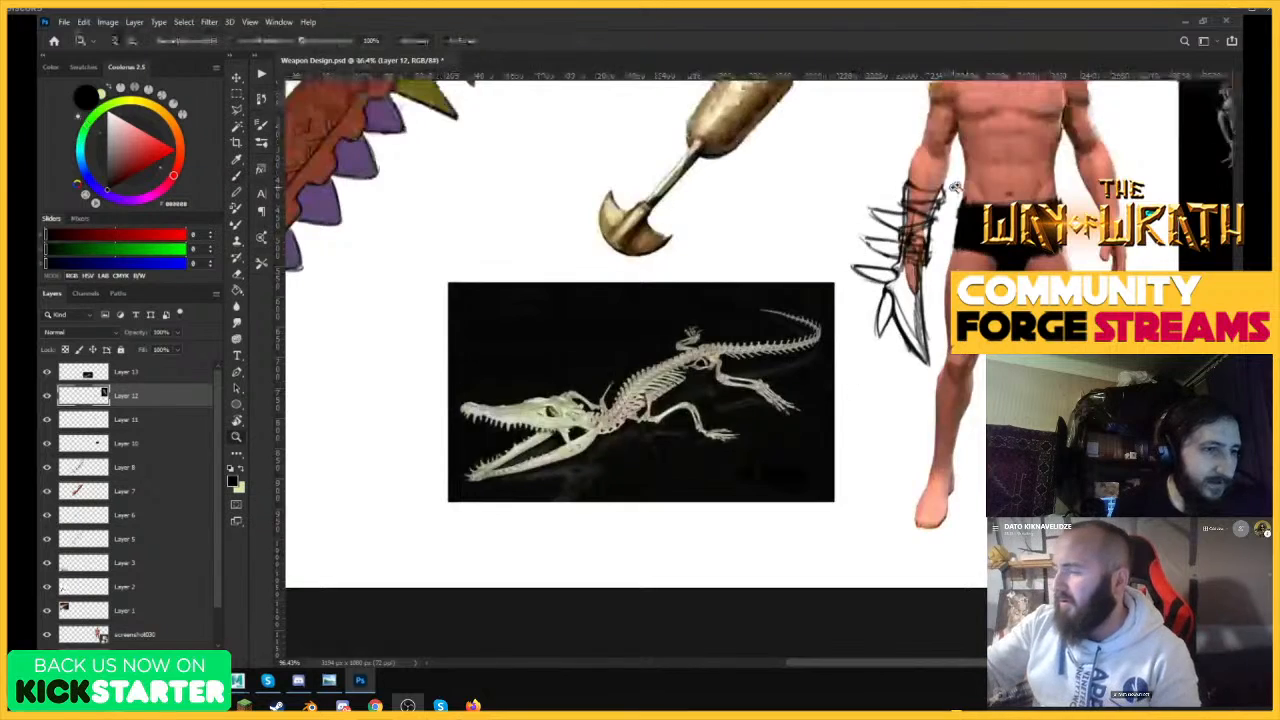
pyautogui.moveTo(955, 188); pyautogui.dragTo(1010, 190)
pyautogui.press('b')
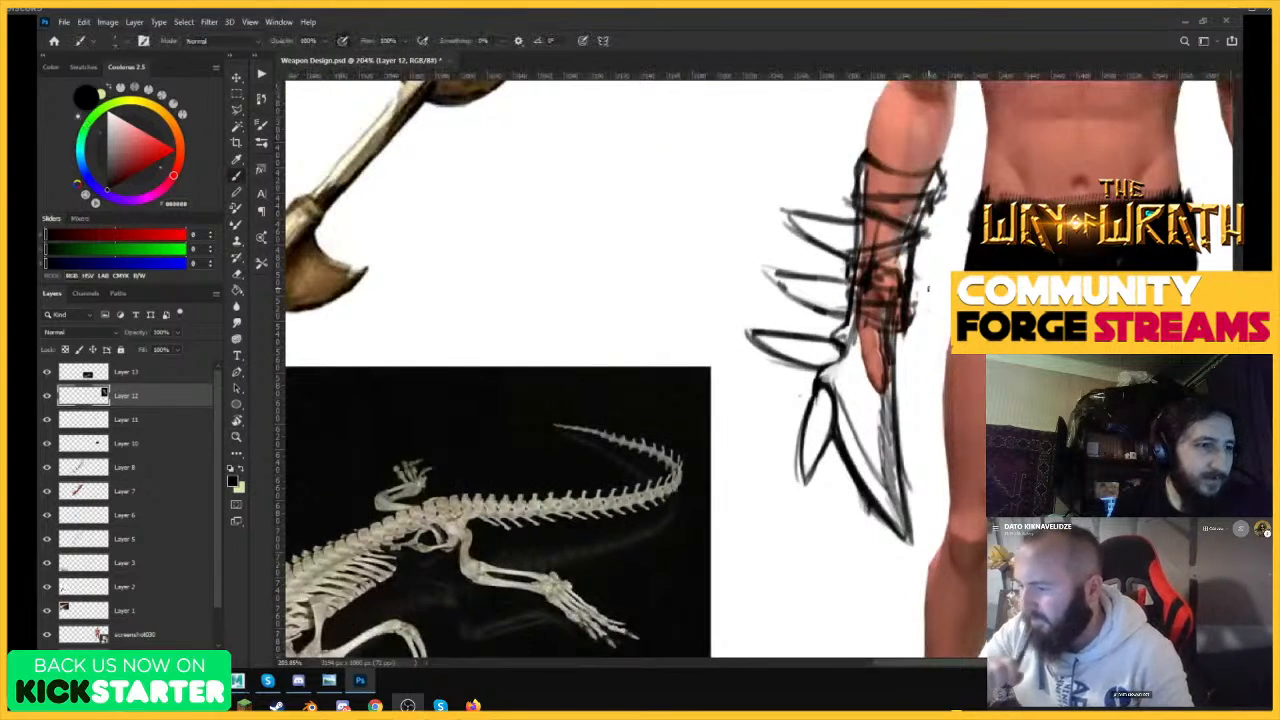
pyautogui.hotkey('ctrl', 't')
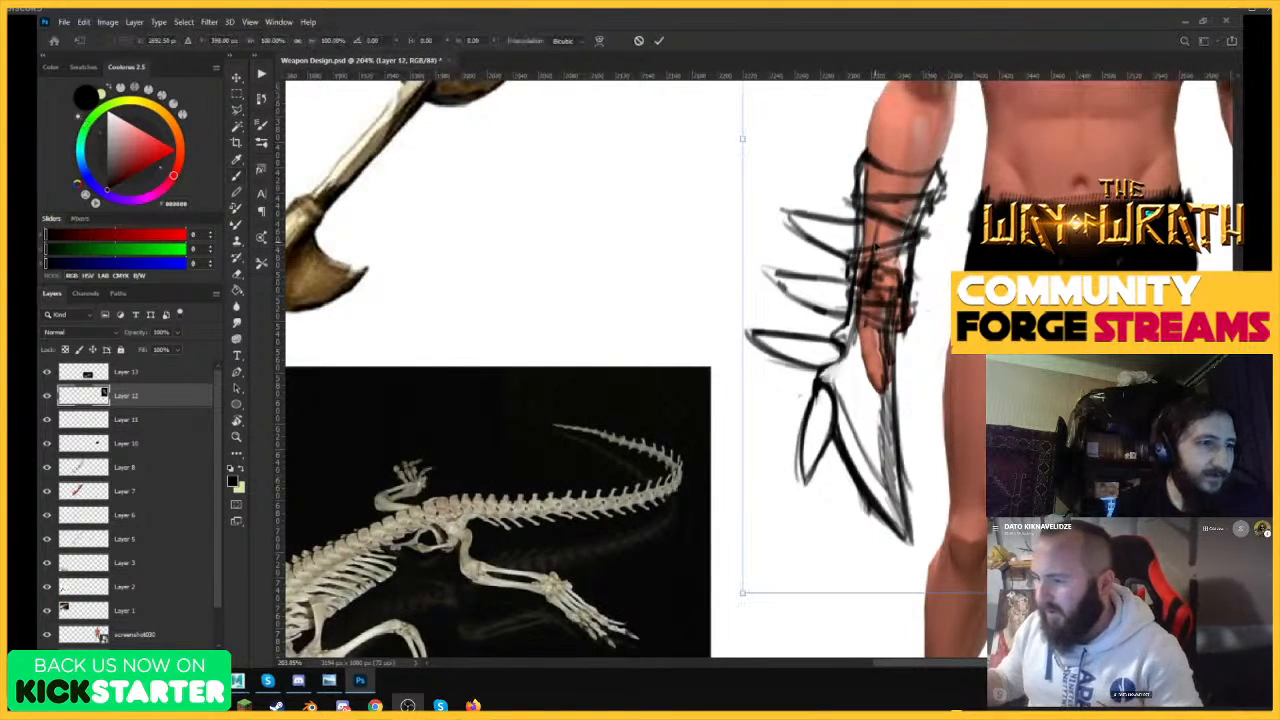
pyautogui.rightClick(876, 244)
pyautogui.click(920, 457)
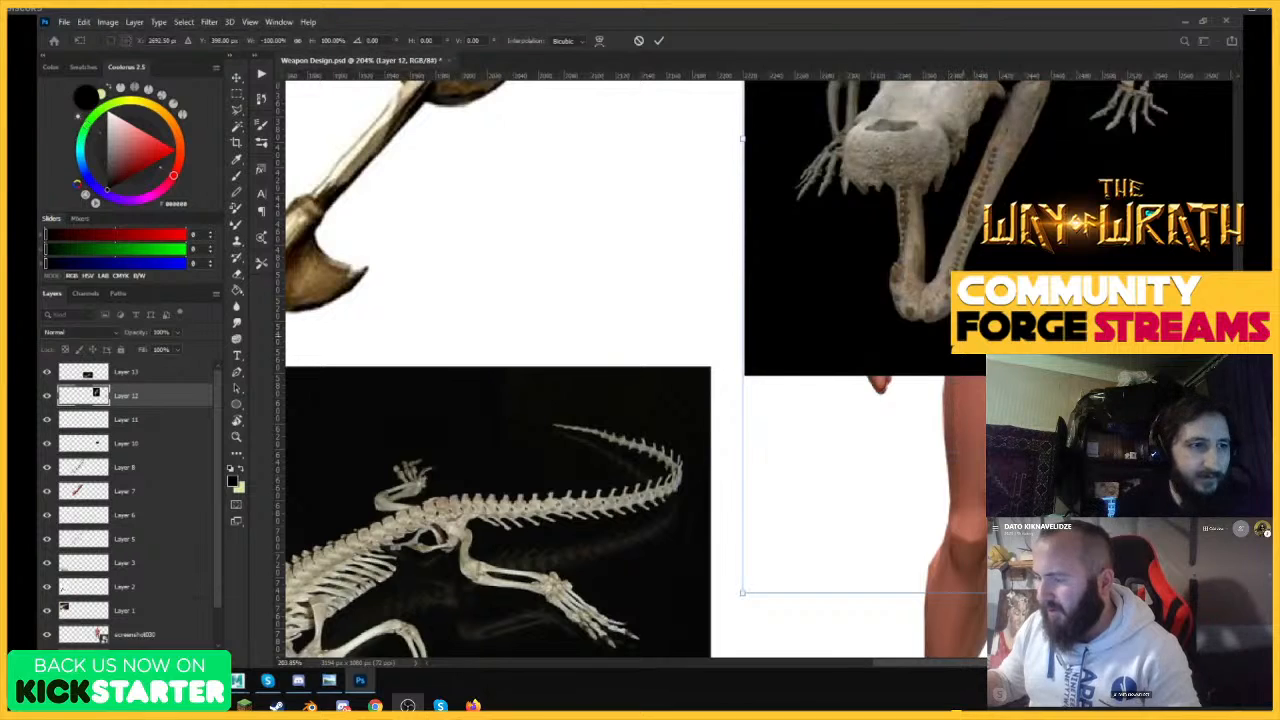
pyautogui.press('Escape')
# Cut the spike and blade sketch from Layer 12 with a rectangular selection onto its own layer and place that below Layer 12.
pyautogui.press('z')
pyautogui.moveTo(717, 297); pyautogui.dragTo(608, 300)
pyautogui.moveTo(826, 250); pyautogui.dragTo(848, 250)
pyautogui.press('b')
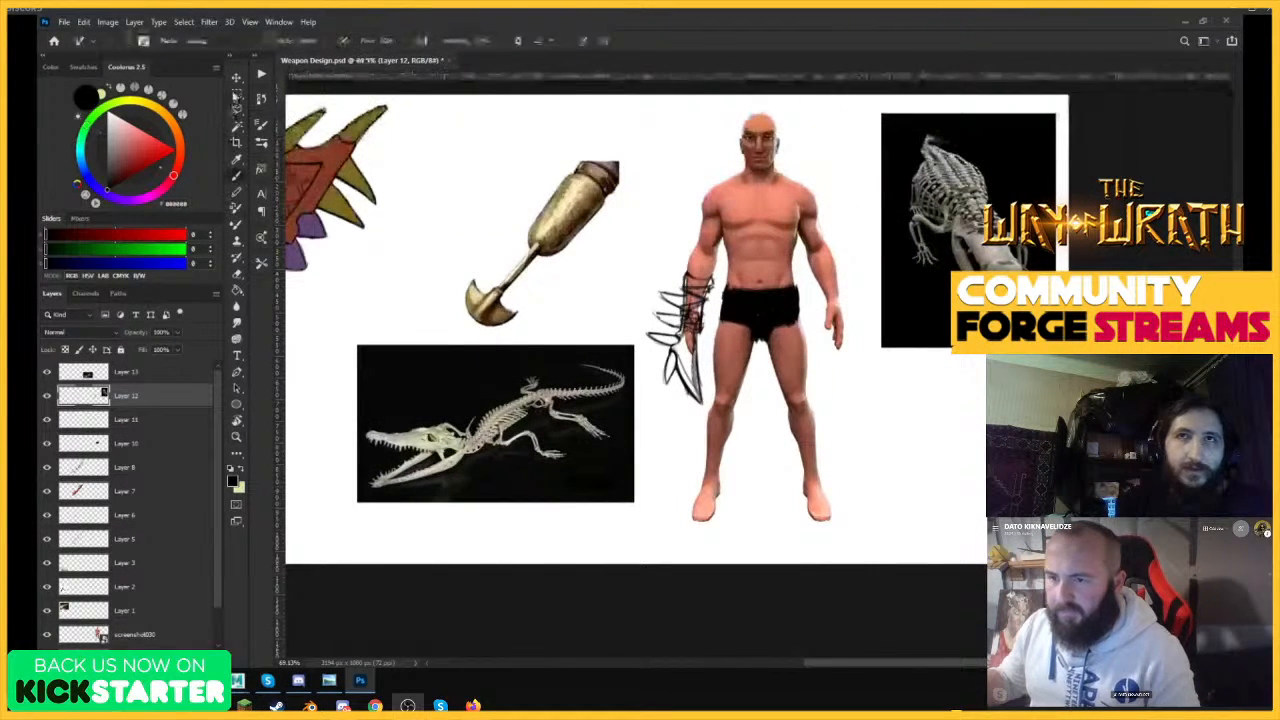
pyautogui.press('m')
pyautogui.moveTo(634, 254); pyautogui.dragTo(739, 414)
pyautogui.hotkey('ctrl', 'd')
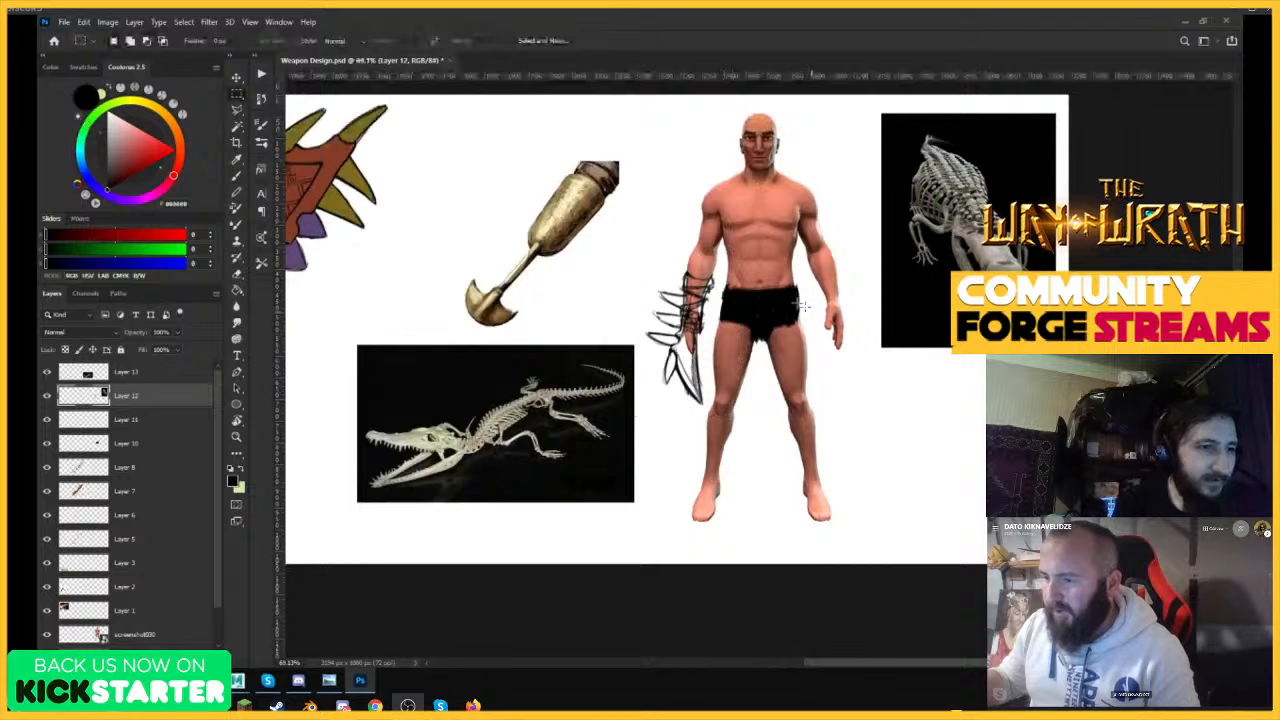
pyautogui.moveTo(773, 218); pyautogui.dragTo(639, 431)
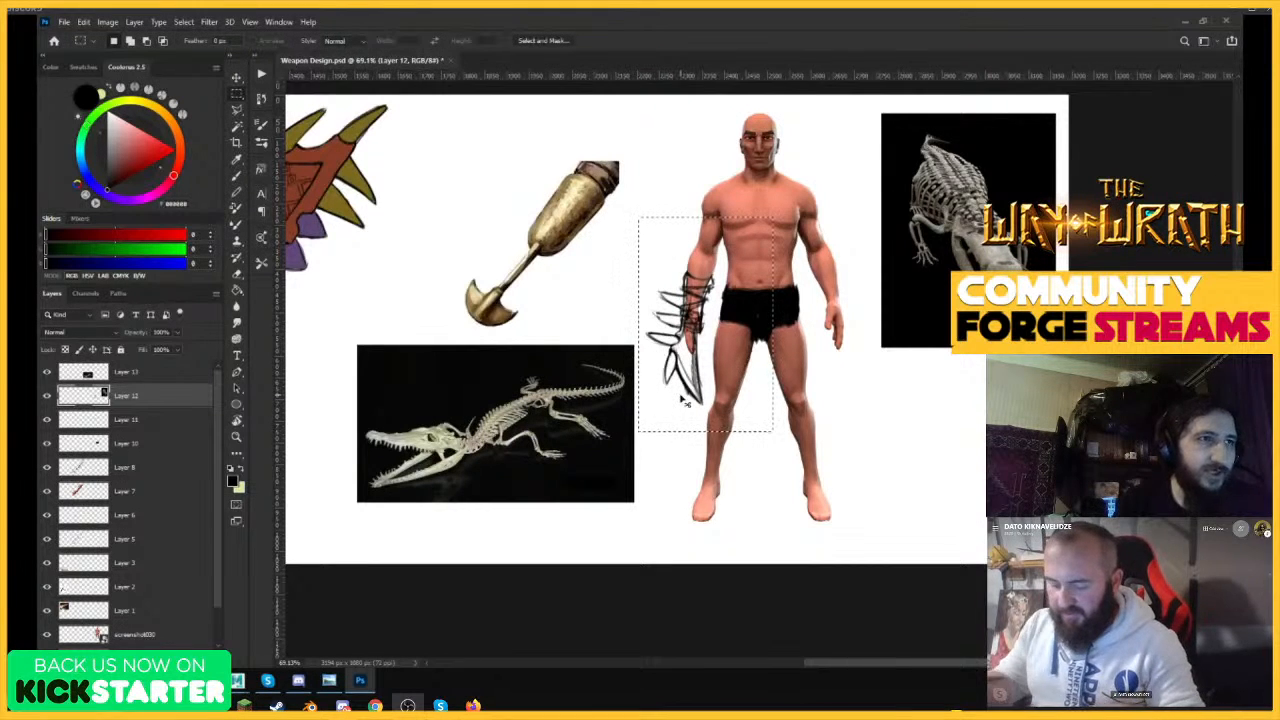
pyautogui.hotkey('ctrl', 'j')
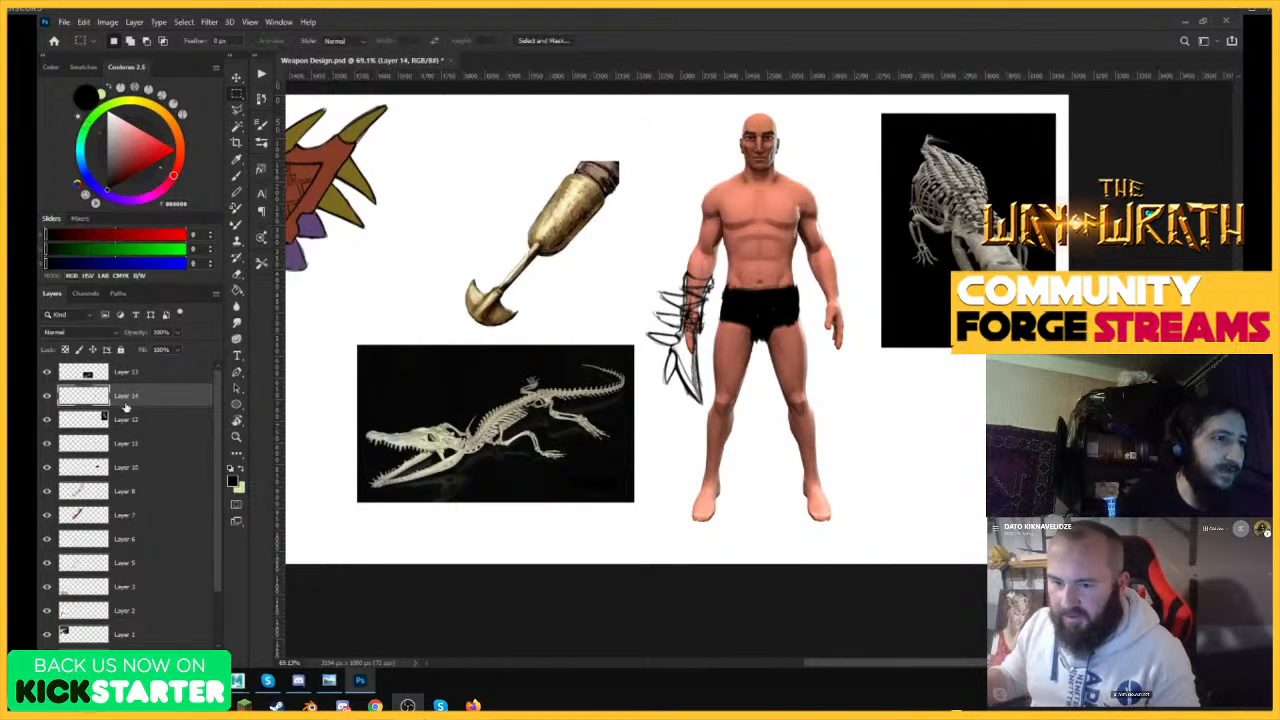
pyautogui.moveTo(125, 407); pyautogui.dragTo(84, 420)
# Check the contents of Layer 14 and Layer 11 by toggling their visibility, and merge the two into one arm-weapon layer.
pyautogui.click(47, 421)
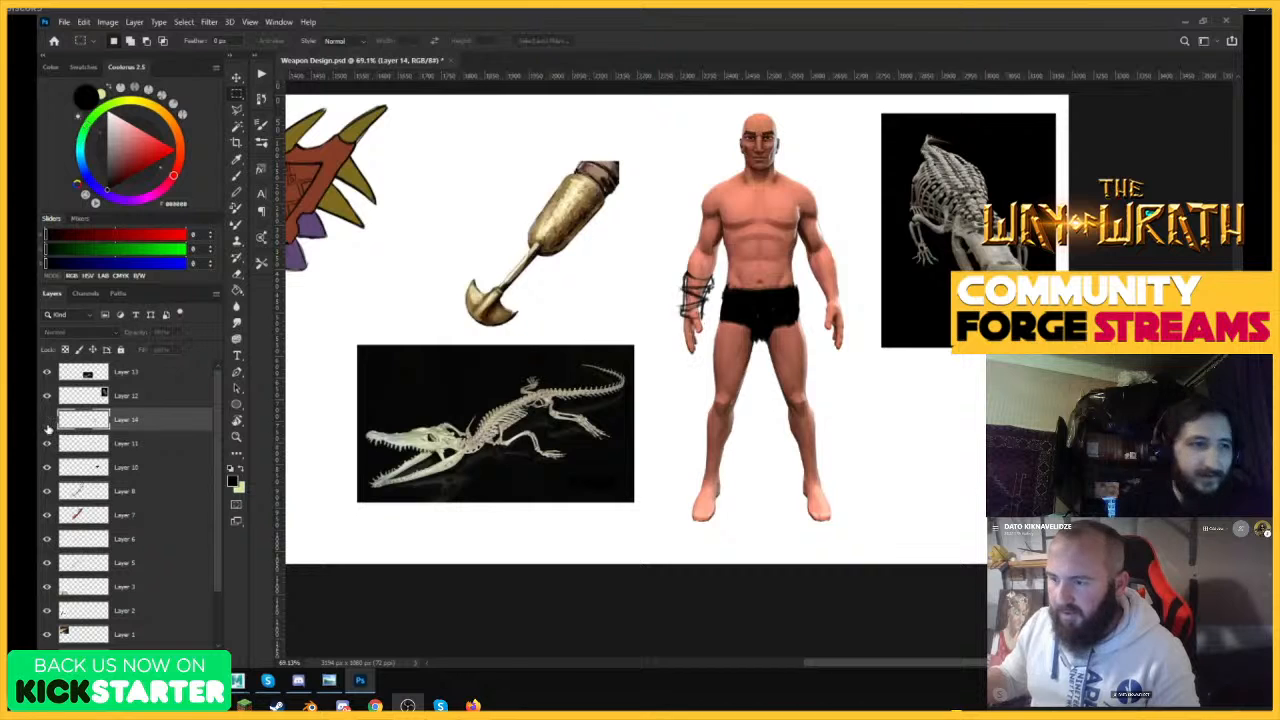
pyautogui.click(47, 421)
pyautogui.click(47, 444)
pyautogui.click(47, 444)
pyautogui.keyDown('ctrl'); pyautogui.click(128, 447); pyautogui.keyUp('ctrl')
pyautogui.hotkey('ctrl', 'e')
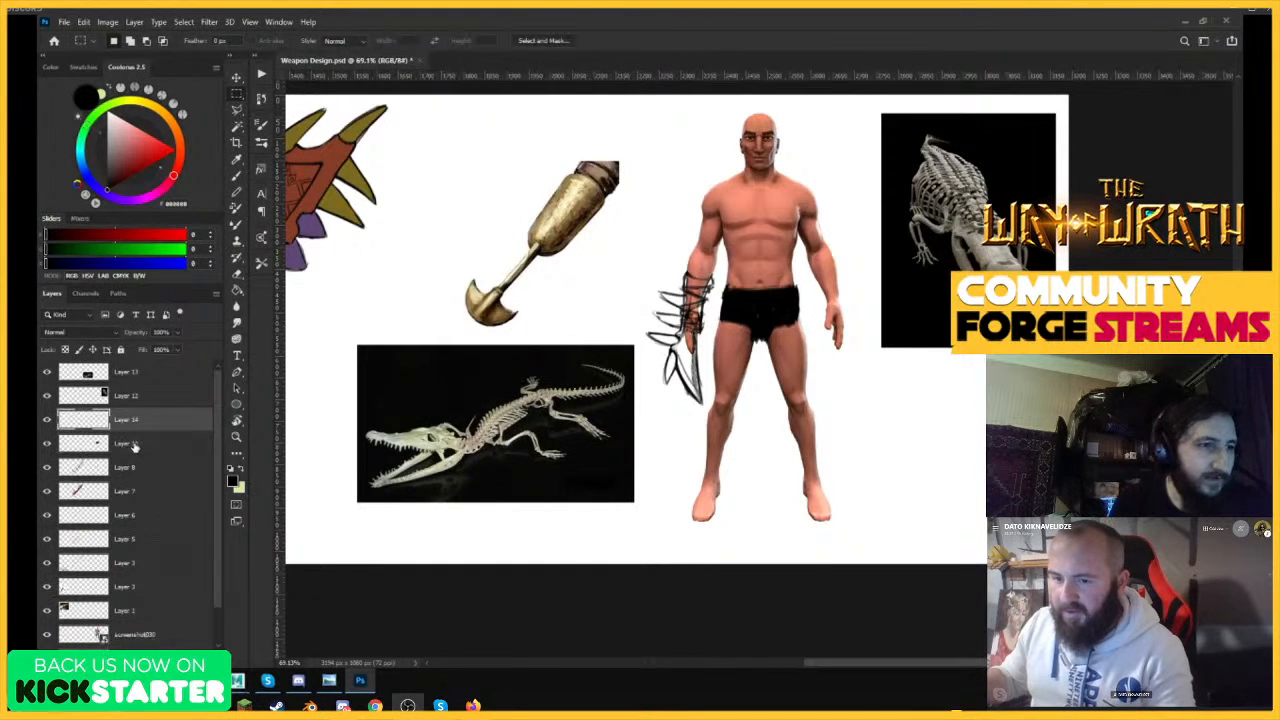
pyautogui.click(47, 421)
pyautogui.click(47, 421)
# Try flipping and rotating the arm-weapon sketch so its spikes face the figure's body.
pyautogui.press('z')
pyautogui.moveTo(495, 350); pyautogui.dragTo(530, 354)
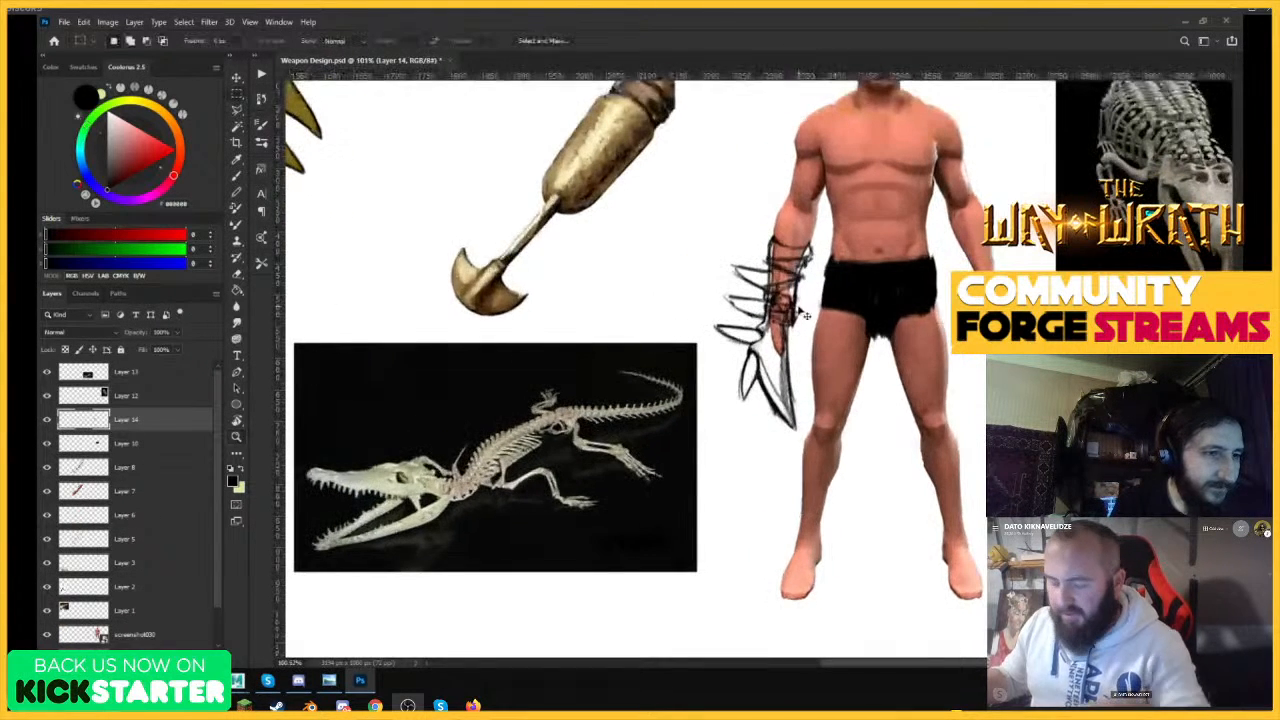
pyautogui.hotkey('ctrl', 't')
pyautogui.rightClick(803, 278)
pyautogui.click(847, 485)
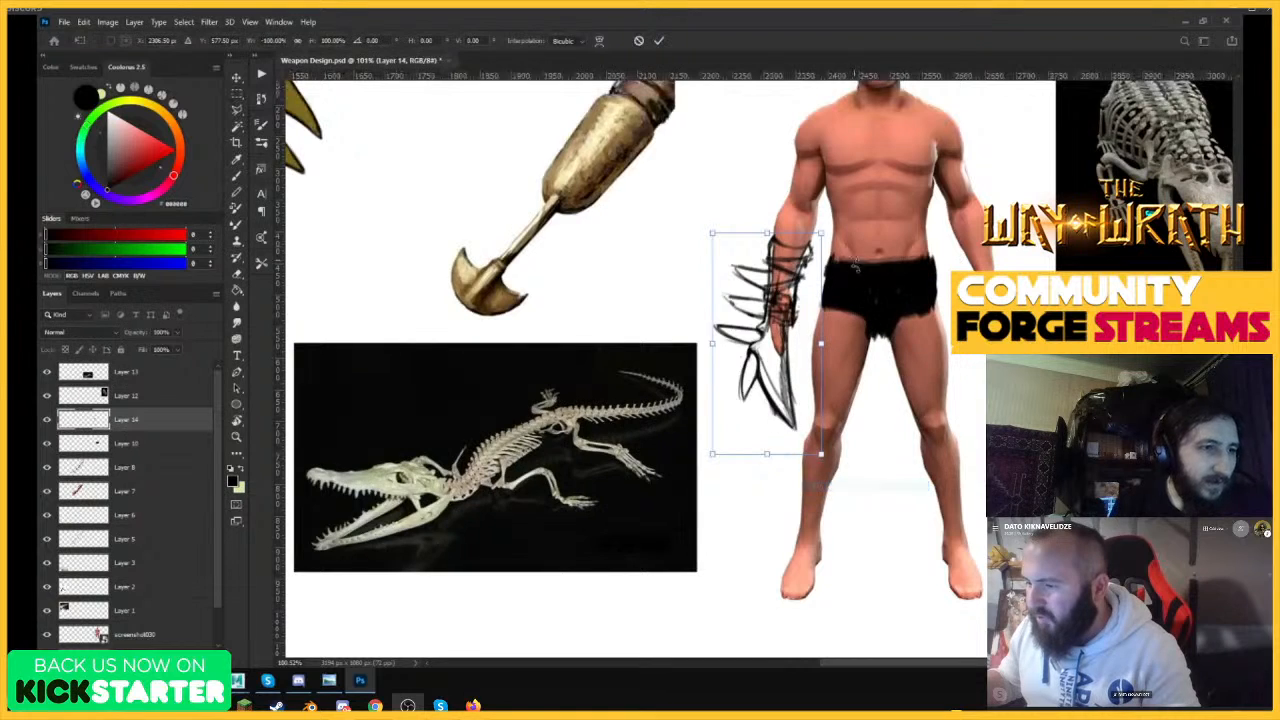
pyautogui.moveTo(829, 238); pyautogui.dragTo(873, 283)
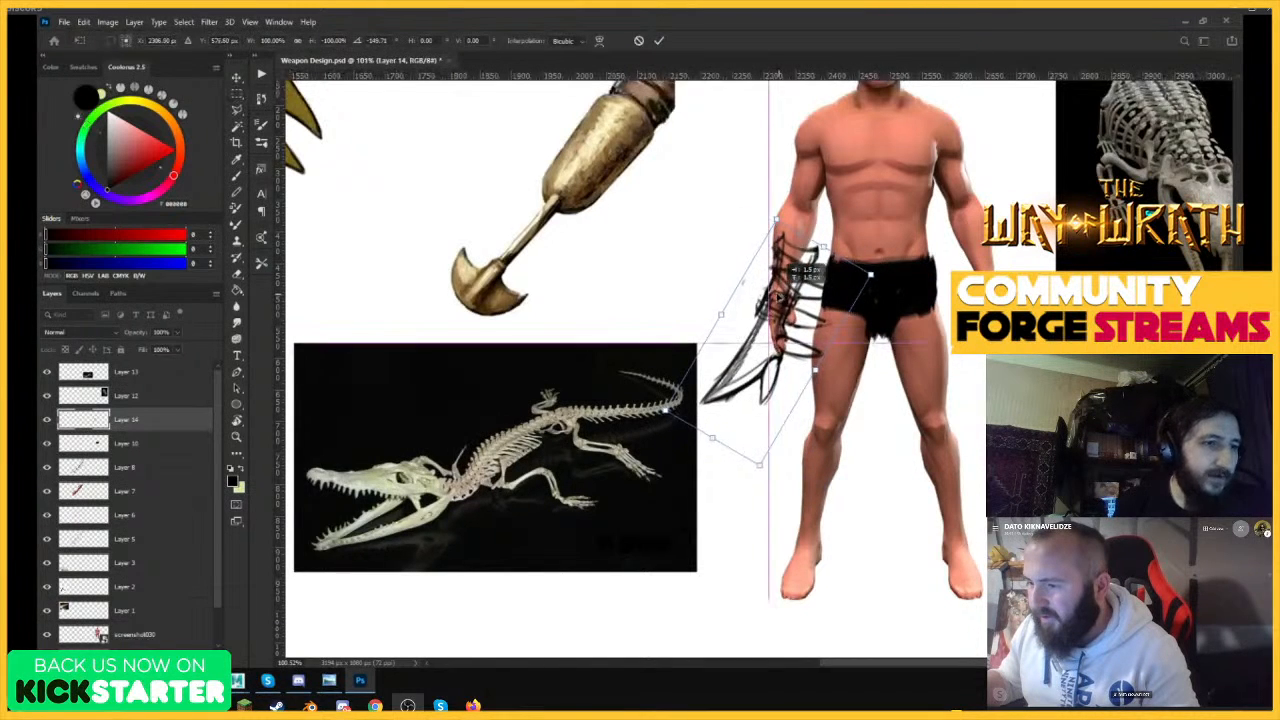
pyautogui.moveTo(786, 298); pyautogui.dragTo(771, 335)
pyautogui.press('Return')
pyautogui.press('z')
pyautogui.moveTo(875, 299)
pyautogui.mouseDown()
pyautogui.moveTo(846, 314)
pyautogui.moveTo(877, 305)
pyautogui.mouseUp()
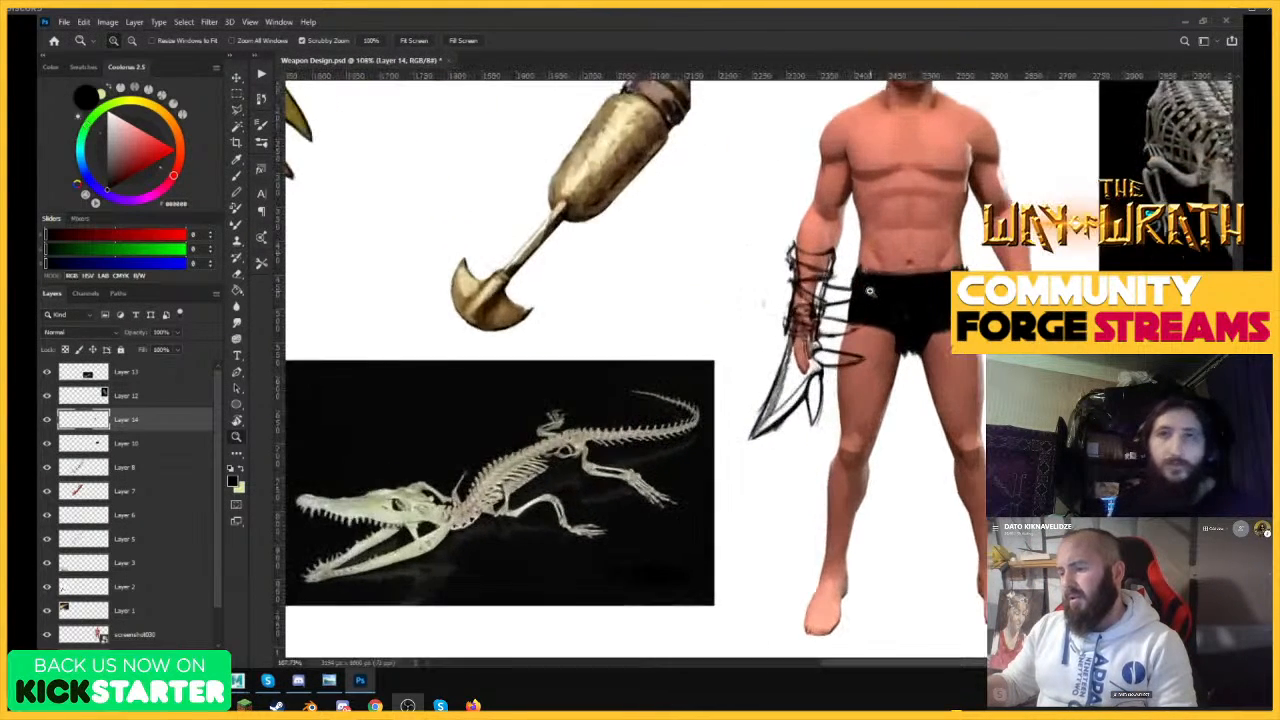
pyautogui.press('m')
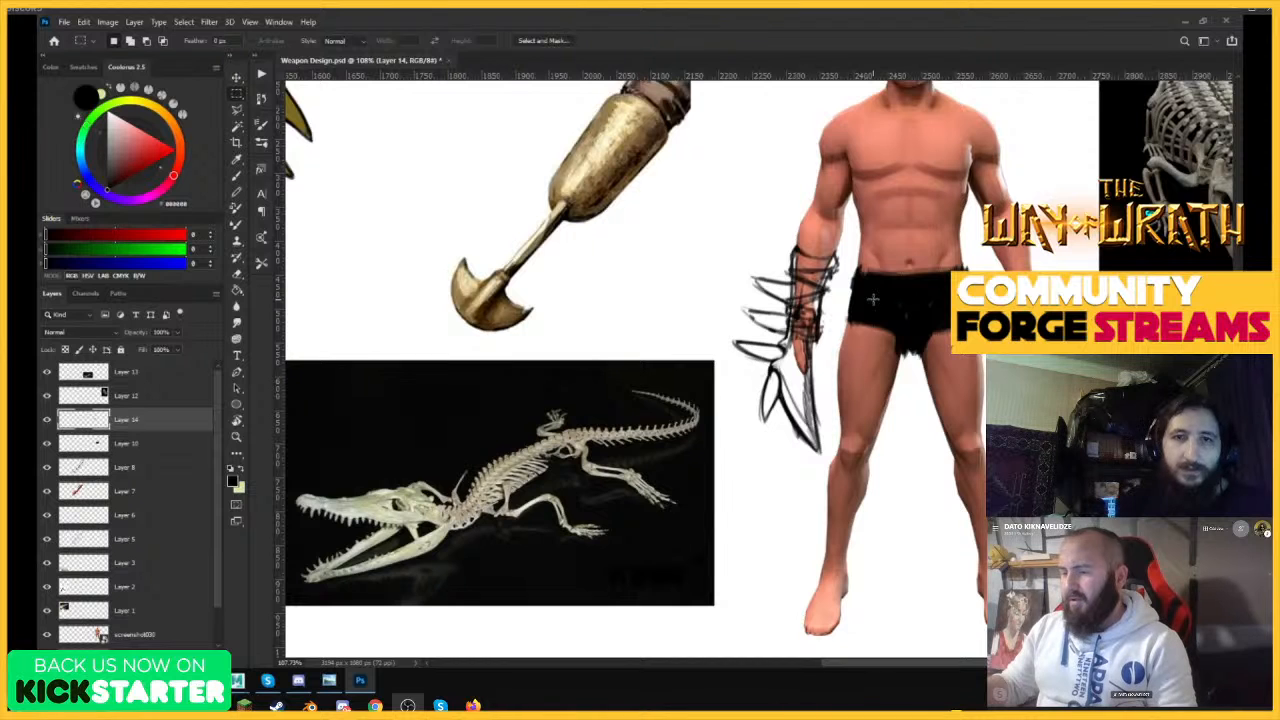
# Reinforce the outline of the middle forearm spike with darker brush strokes.
pyautogui.press('z')
pyautogui.moveTo(806, 323); pyautogui.dragTo(826, 327)
pyautogui.press('m')
pyautogui.press('b')
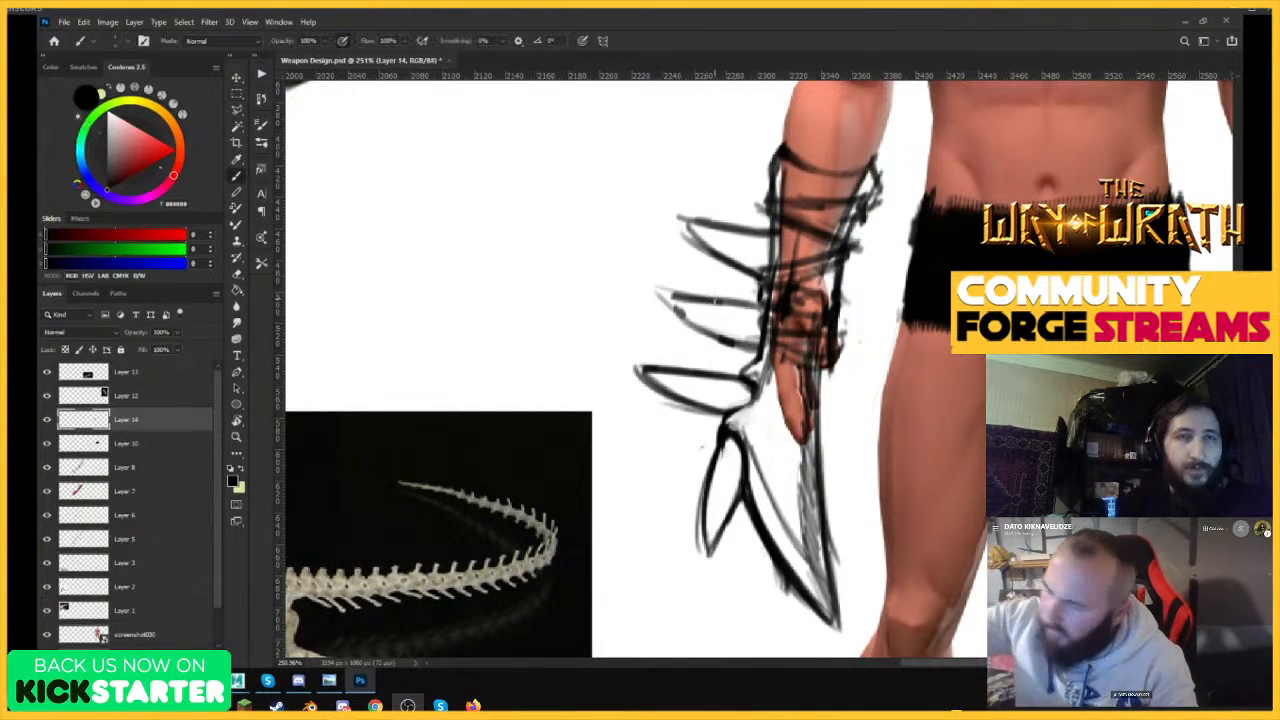
pyautogui.moveTo(652, 288); pyautogui.dragTo(688, 326)
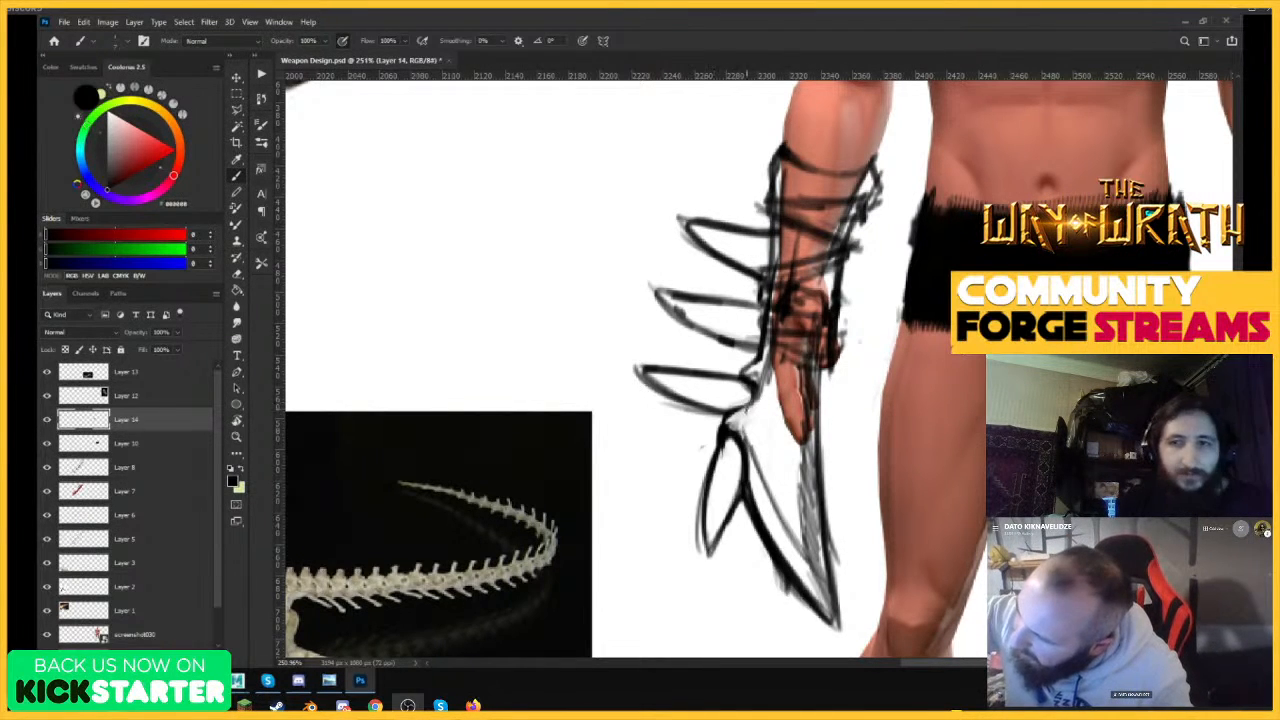
# Extend the lowest spike across the hand with curved, wrapping brush strokes.
pyautogui.moveTo(719, 408); pyautogui.dragTo(838, 416)
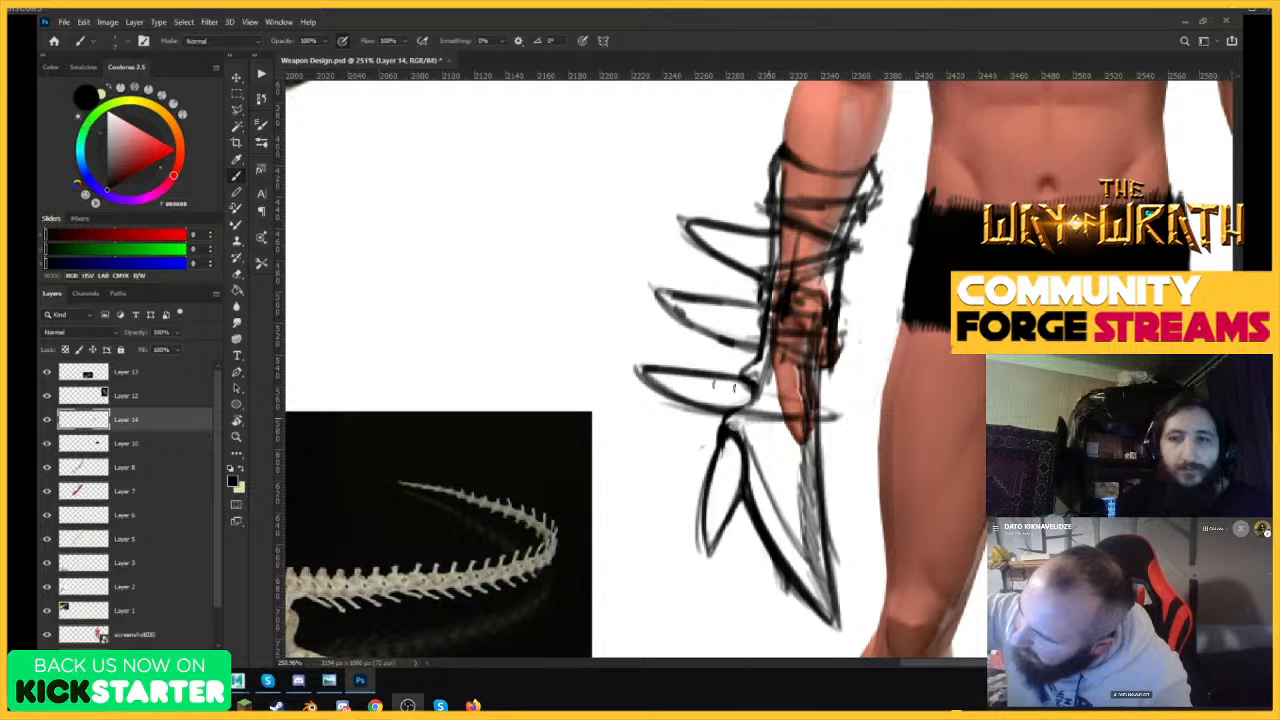
pyautogui.moveTo(748, 380); pyautogui.dragTo(836, 410)
pyautogui.moveTo(710, 374); pyautogui.dragTo(840, 412)
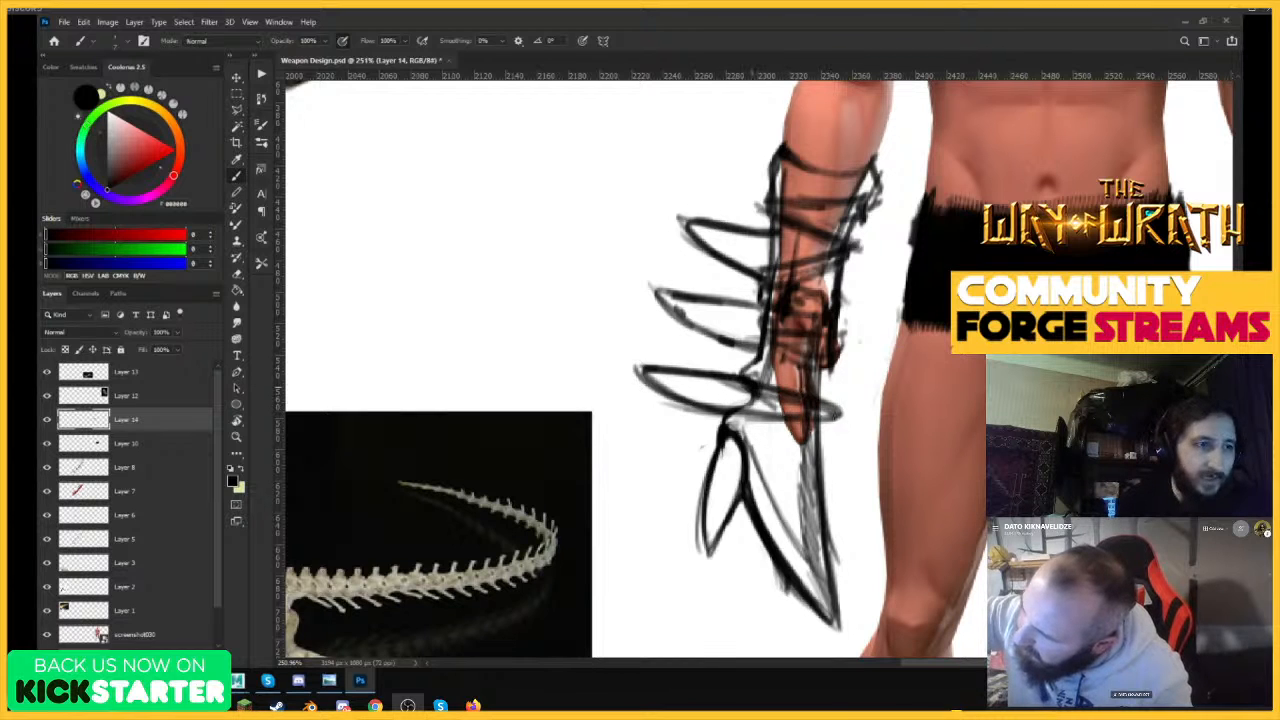
pyautogui.moveTo(730, 364); pyautogui.dragTo(836, 440)
pyautogui.moveTo(726, 418); pyautogui.dragTo(804, 379)
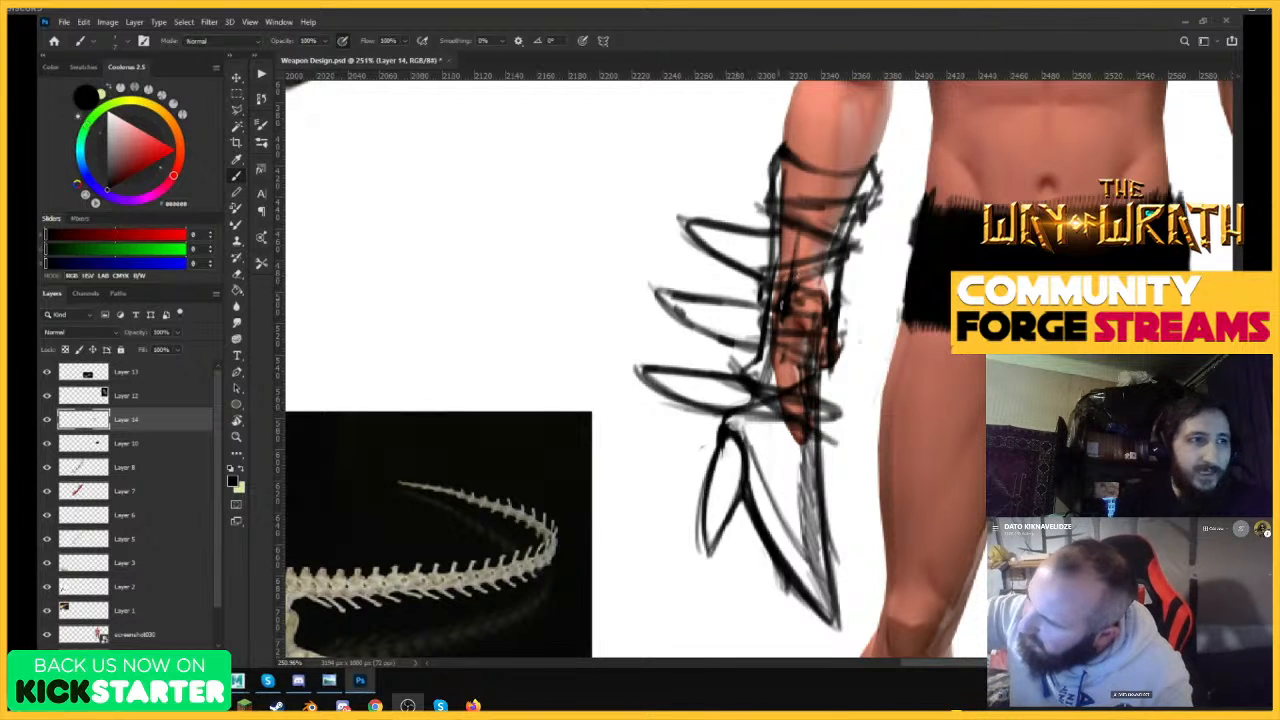
# Continue the middle spike across the wrist and add wrapping strokes over the forearm above it.
pyautogui.moveTo(688, 330); pyautogui.dragTo(858, 346)
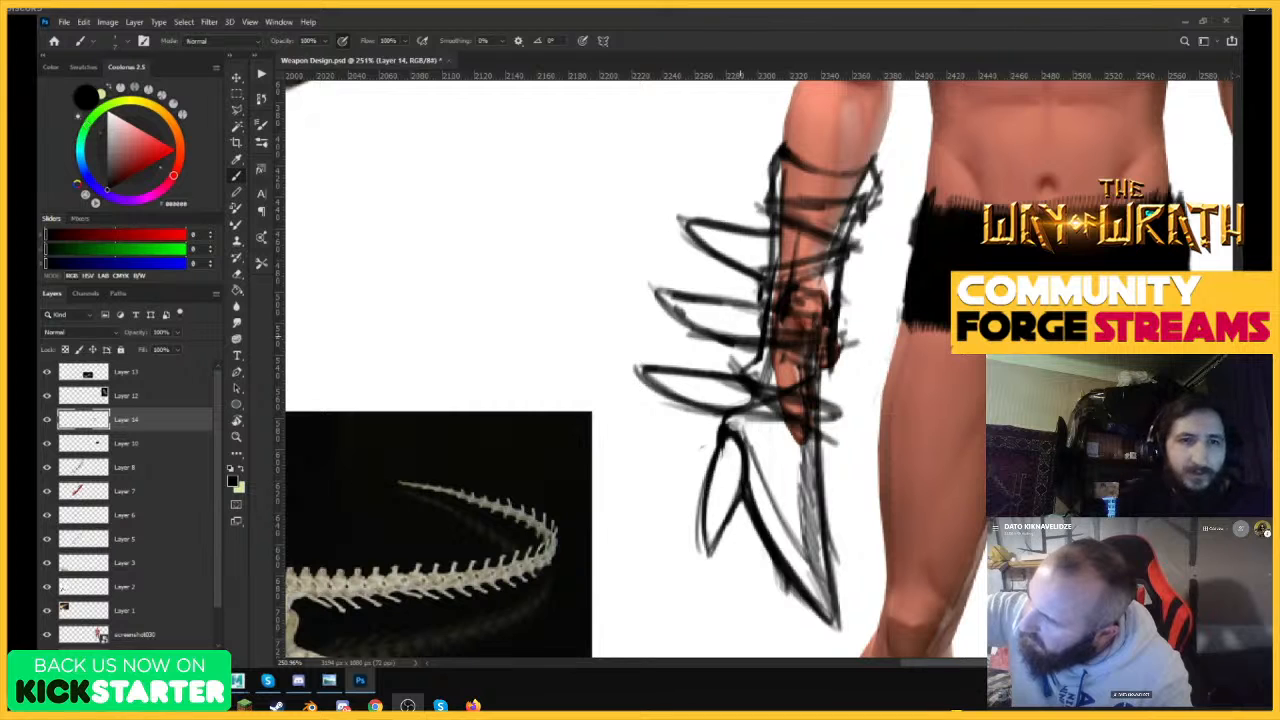
pyautogui.moveTo(732, 302)
pyautogui.mouseDown()
pyautogui.moveTo(830, 334)
pyautogui.moveTo(783, 337)
pyautogui.mouseUp()
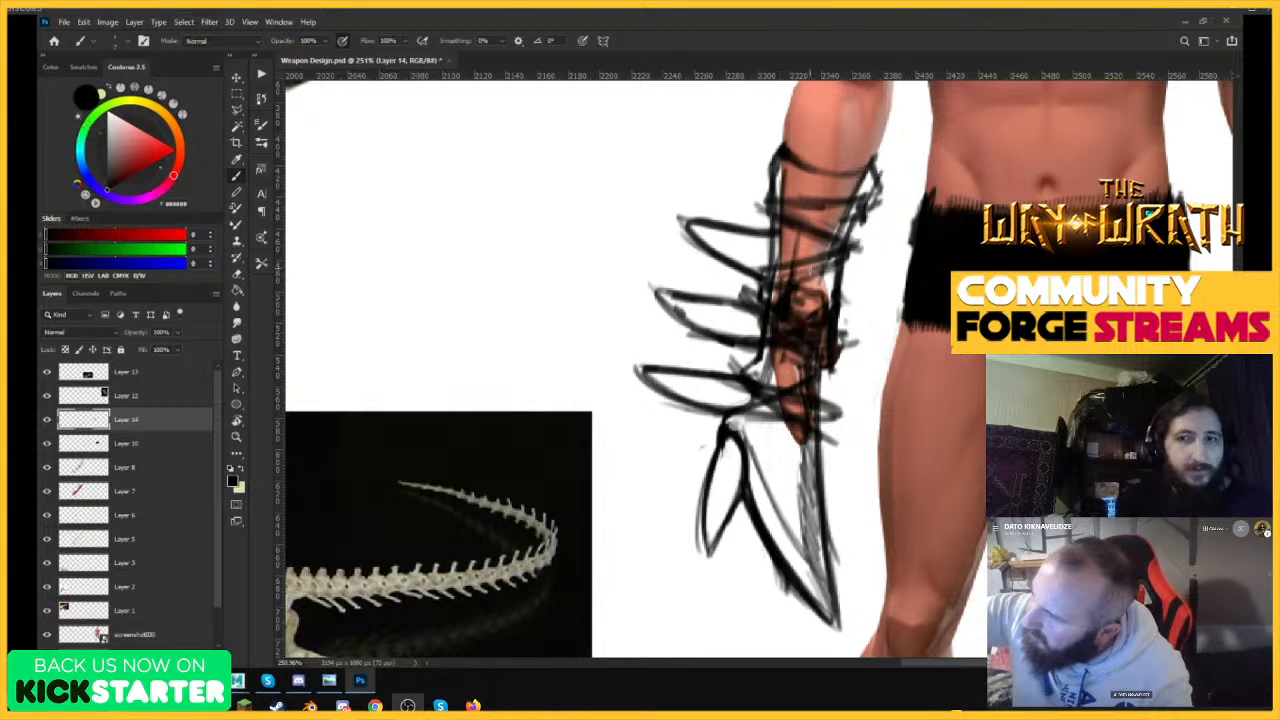
pyautogui.moveTo(752, 278)
pyautogui.mouseDown()
pyautogui.moveTo(858, 284)
pyautogui.moveTo(858, 232)
pyautogui.moveTo(852, 280)
pyautogui.moveTo(820, 264)
pyautogui.mouseUp()
# Select the male figure's layer and try to delete its lower body inside a rectangular selection.
pyautogui.scroll(-3, 852, 280)
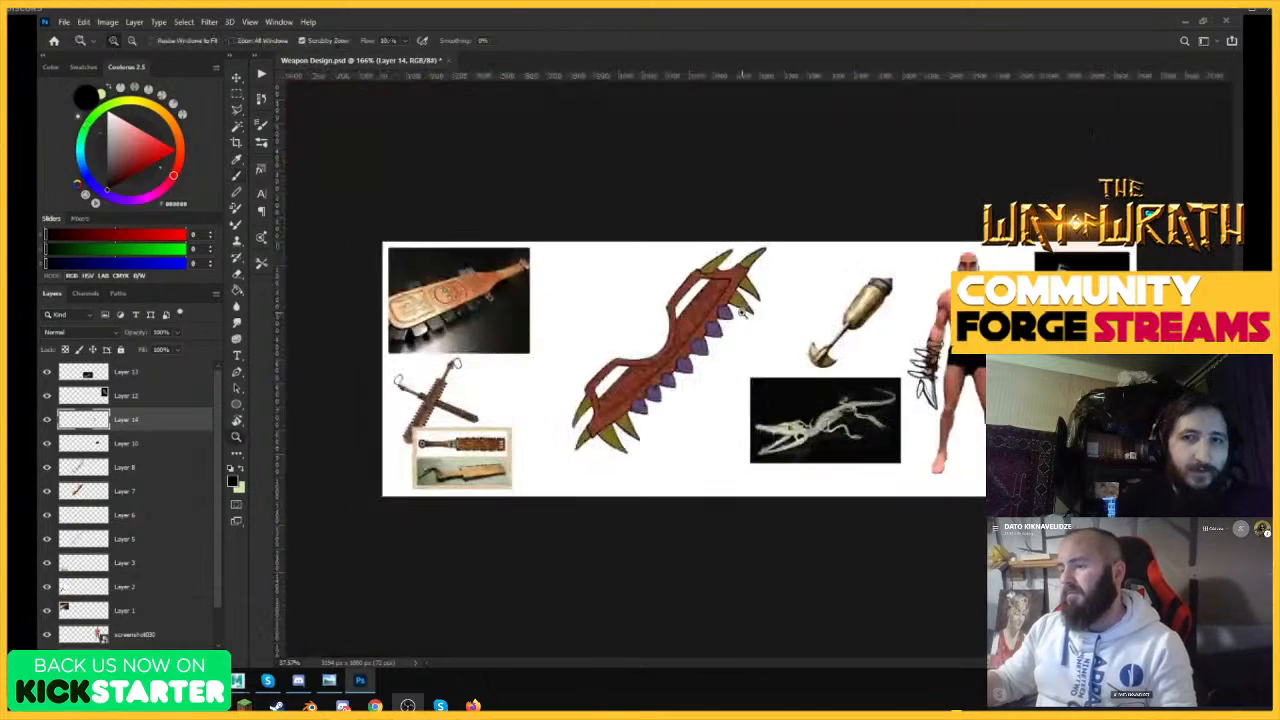
pyautogui.moveTo(982, 408); pyautogui.dragTo(1040, 400)
pyautogui.moveTo(910, 326); pyautogui.dragTo(960, 326)
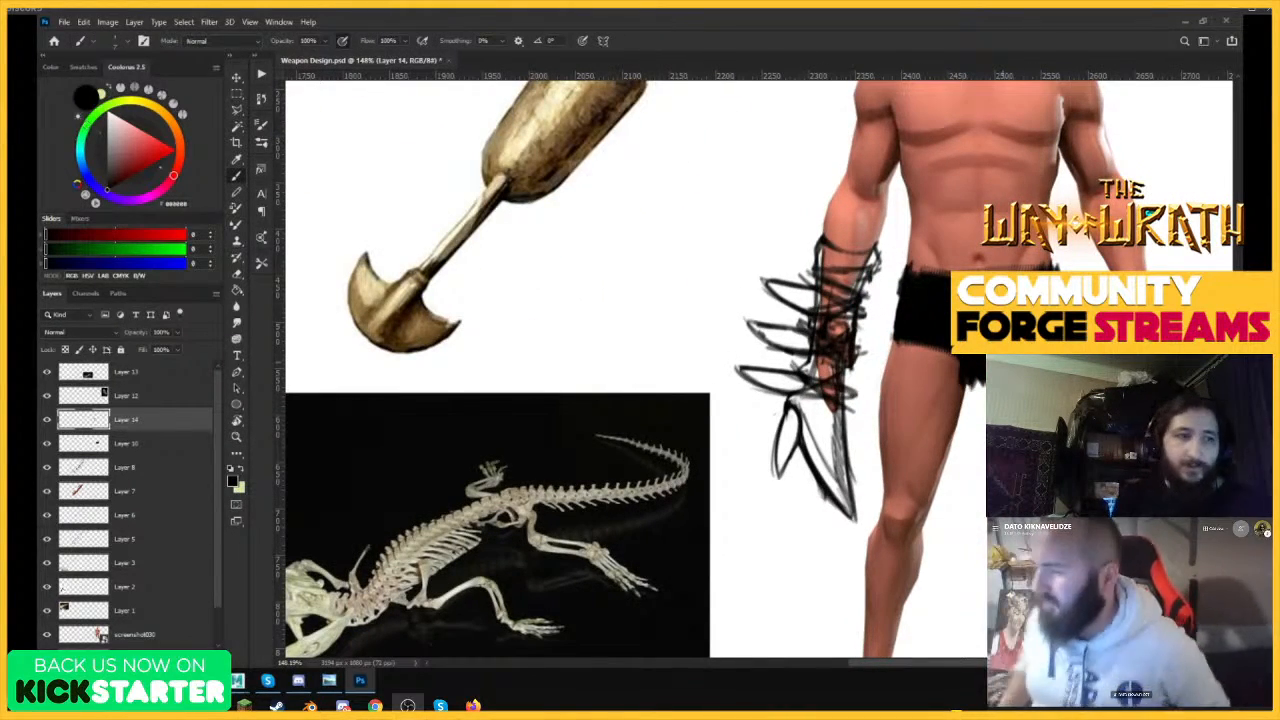
pyautogui.moveTo(950, 340); pyautogui.dragTo(872, 344)
pyautogui.moveTo(974, 402); pyautogui.dragTo(1032, 400)
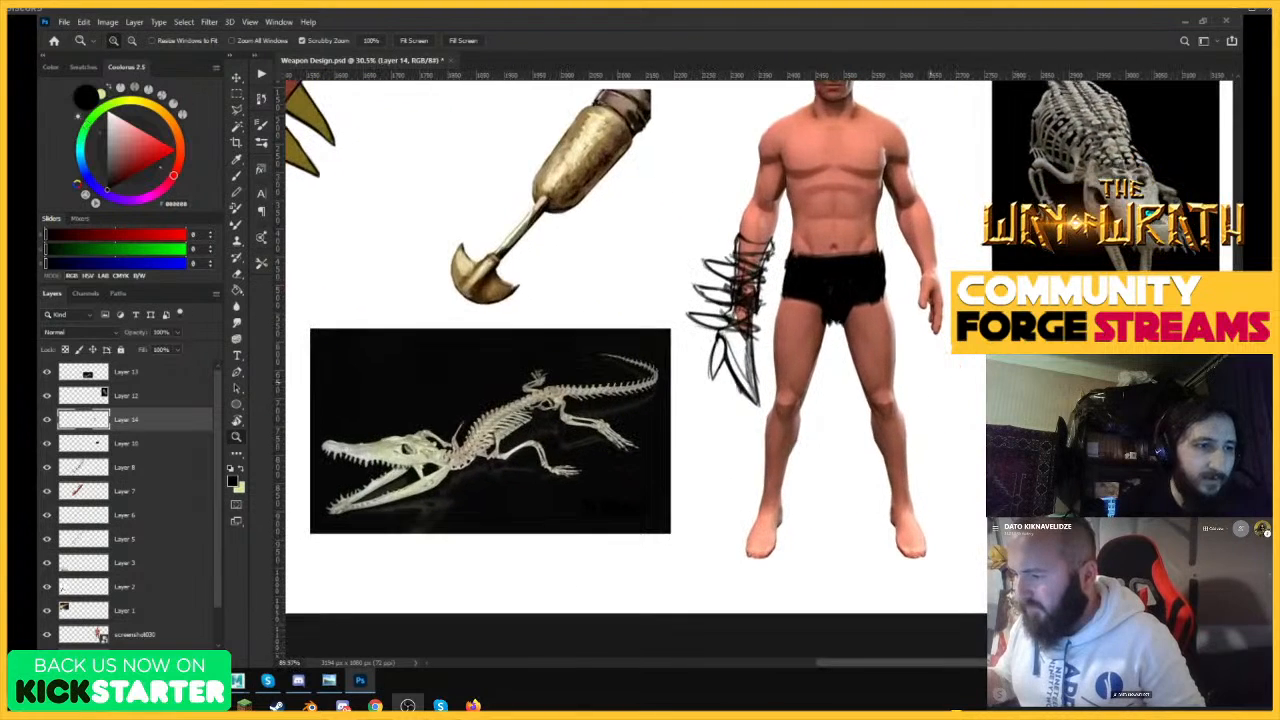
pyautogui.press('v')
pyautogui.click(886, 331)
pyautogui.click(237, 93)
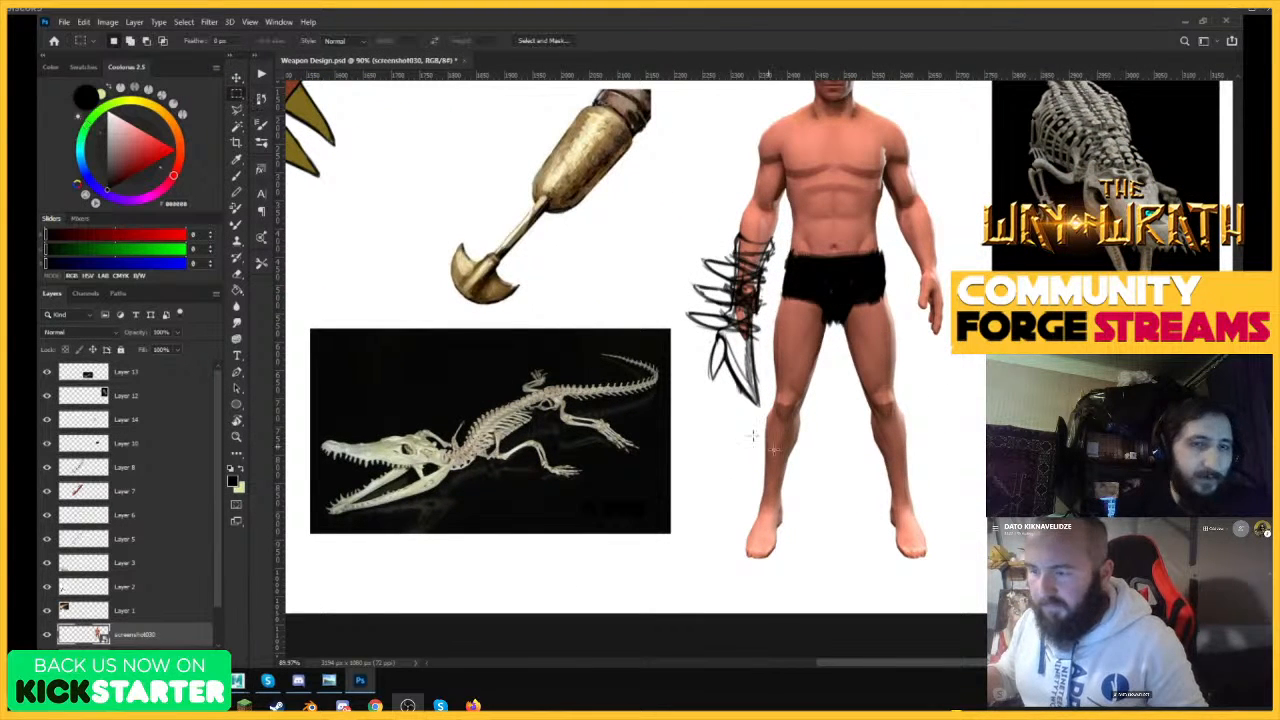
pyautogui.moveTo(984, 598); pyautogui.dragTo(779, 253)
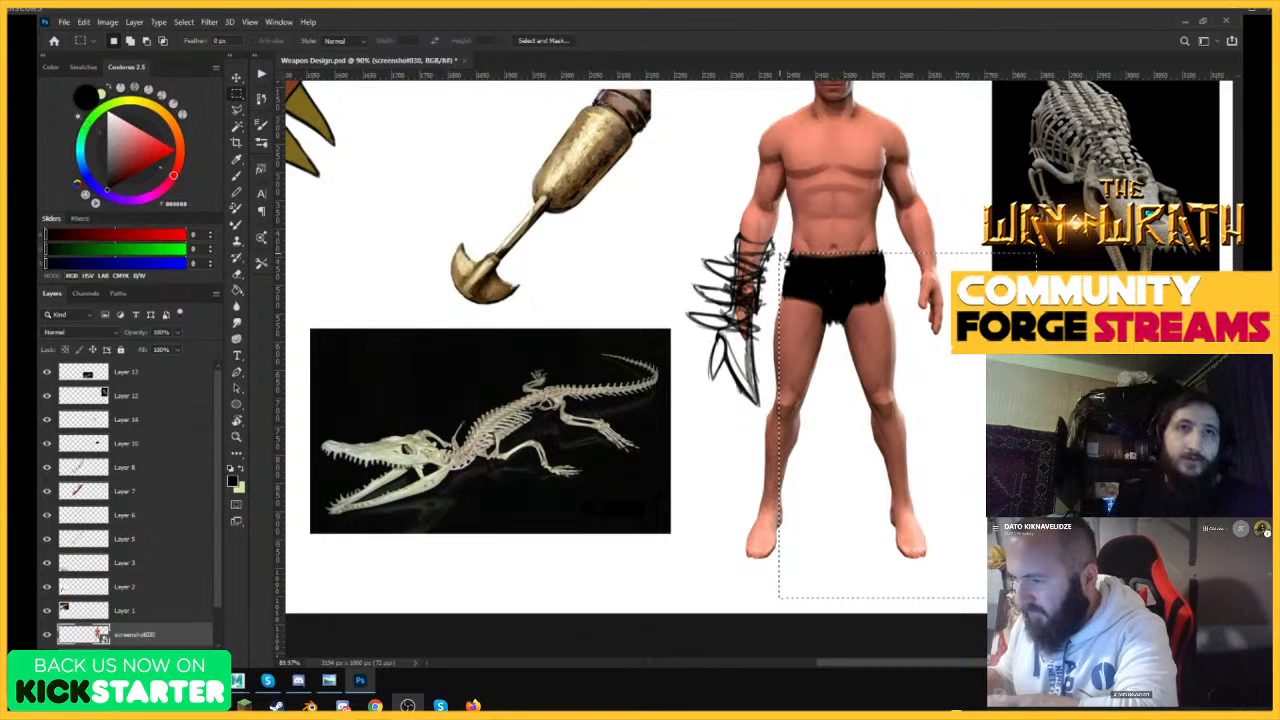
pyautogui.press('Delete')
pyautogui.click(623, 262)
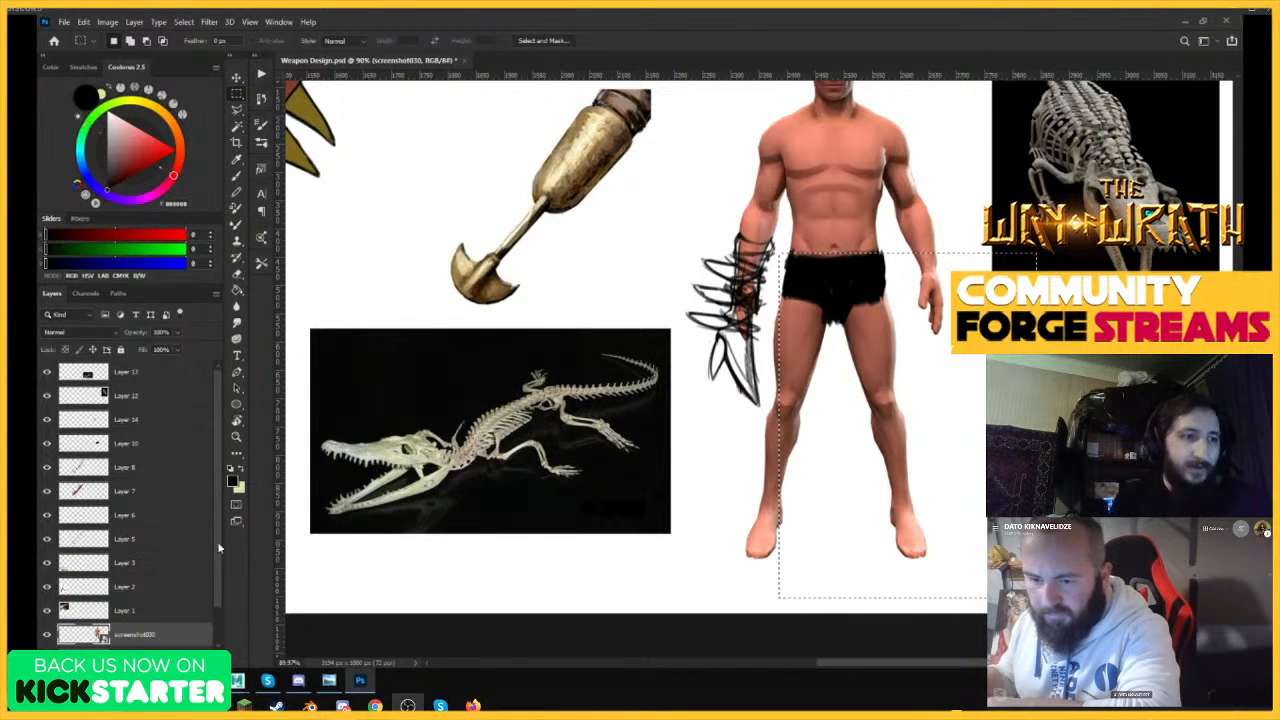
# Add a new layer above screenshot030 and merge the two into one editable pixel layer.
pyautogui.click(178, 648)
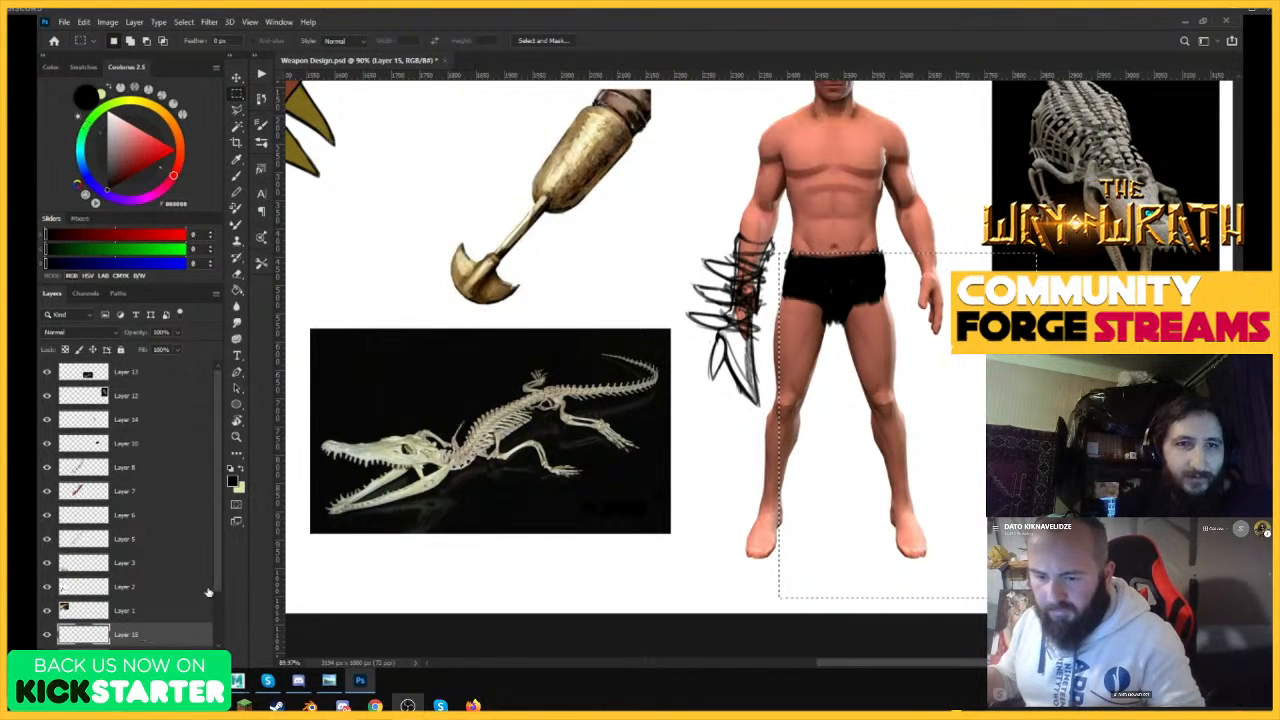
pyautogui.moveTo(219, 578); pyautogui.dragTo(219, 611)
pyautogui.keyDown('ctrl'); pyautogui.click(138, 619); pyautogui.keyUp('ctrl')
pyautogui.hotkey('ctrl', 'e')
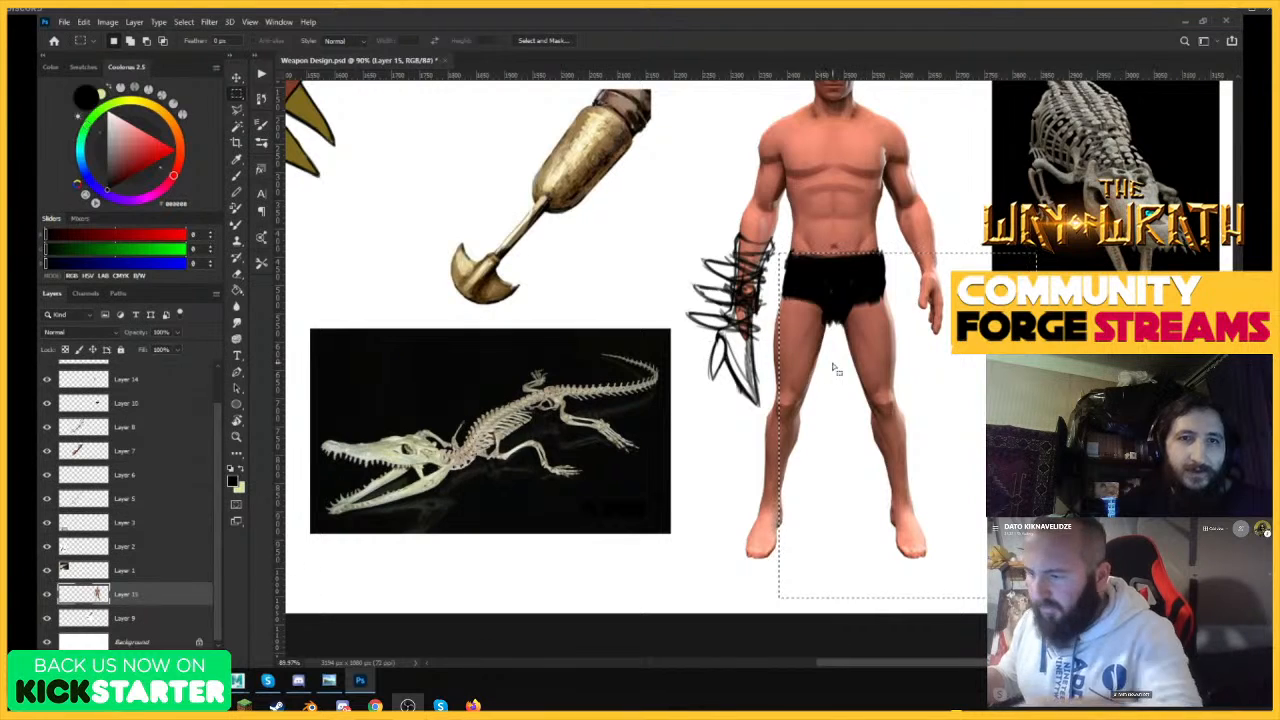
# Delete the figure's legs, feet and free hand from the merged layer using rectangular selections.
pyautogui.press('Delete')
pyautogui.hotkey('ctrl', 'd')
pyautogui.moveTo(796, 303)
pyautogui.mouseDown()
pyautogui.moveTo(767, 404)
pyautogui.moveTo(843, 496)
pyautogui.mouseUp()
pyautogui.press('Delete')
pyautogui.press('Delete')
pyautogui.moveTo(859, 425)
pyautogui.mouseDown()
pyautogui.moveTo(685, 546)
pyautogui.moveTo(659, 586)
pyautogui.mouseUp()
pyautogui.press('Delete')
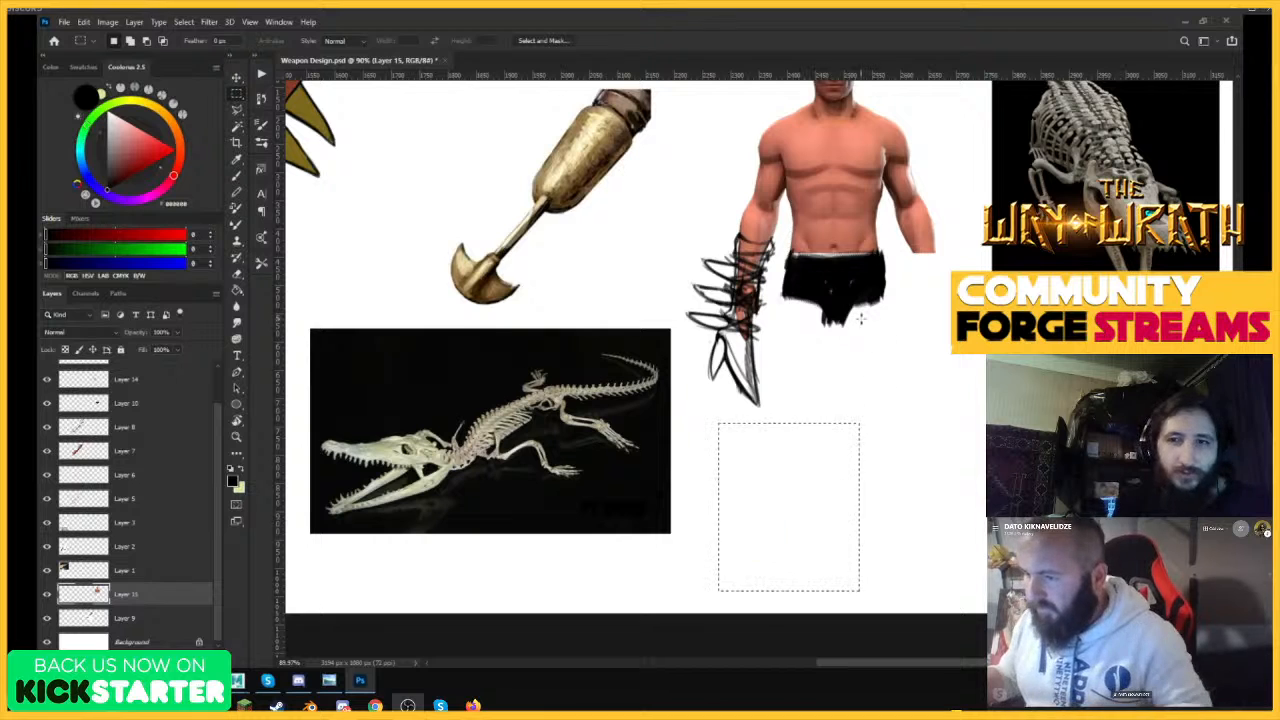
# Clear the selection and delete the layer holding the figure's black loincloth.
pyautogui.hotkey('ctrl', 'd')
pyautogui.press('v')
pyautogui.click(835, 305)
pyautogui.moveTo(162, 401); pyautogui.dragTo(204, 657)
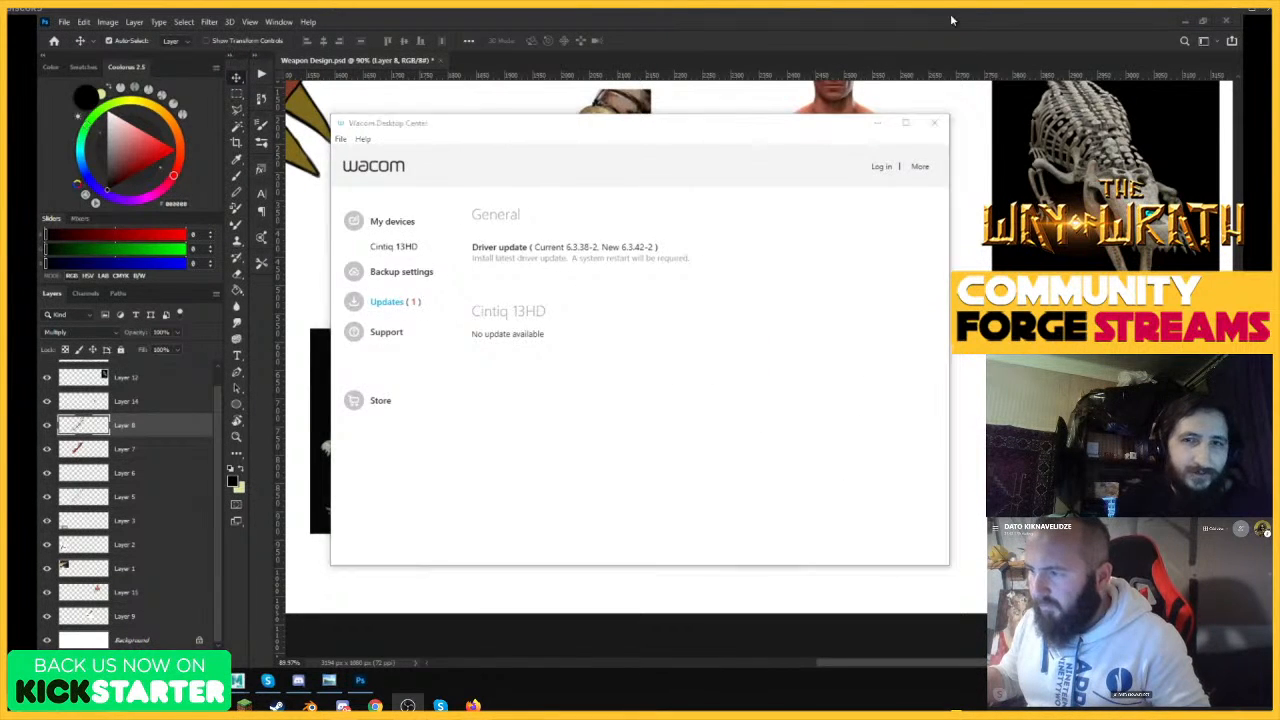
pyautogui.click(265, 583)
pyautogui.moveTo(169, 431); pyautogui.dragTo(204, 657)
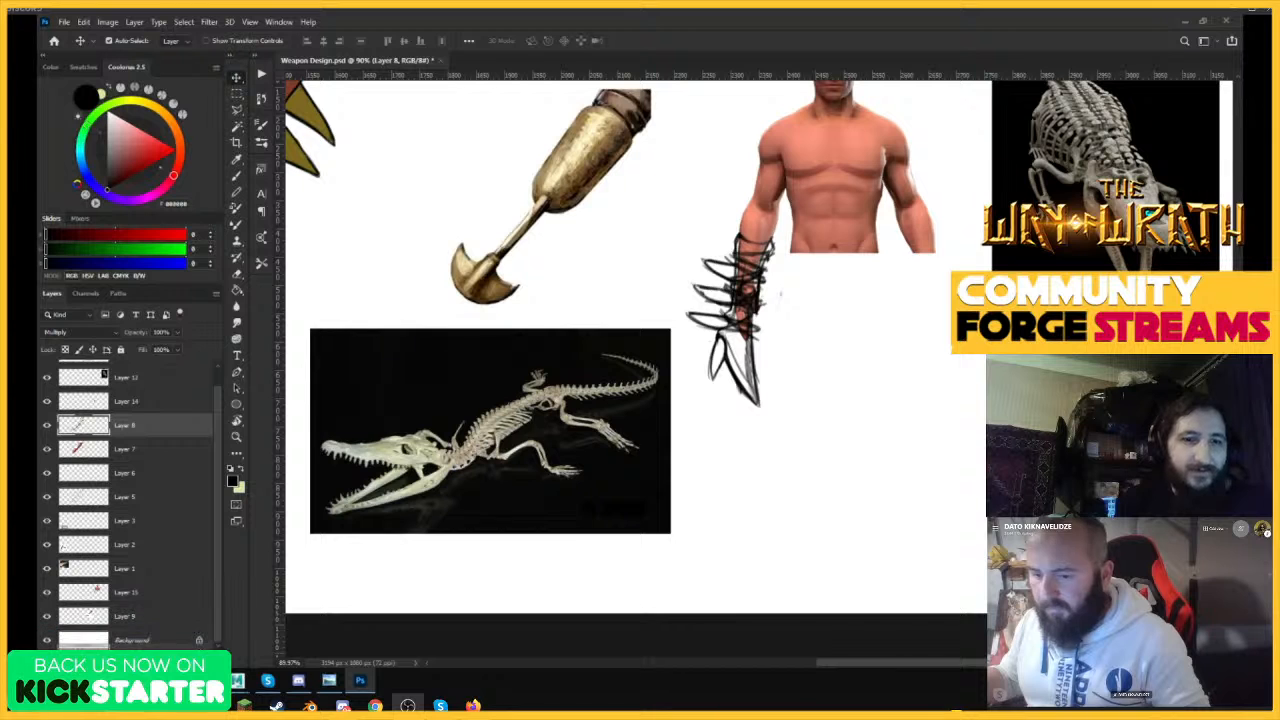
pyautogui.moveTo(780, 410); pyautogui.dragTo(686, 395)
pyautogui.hotkey('ctrl', 'z')
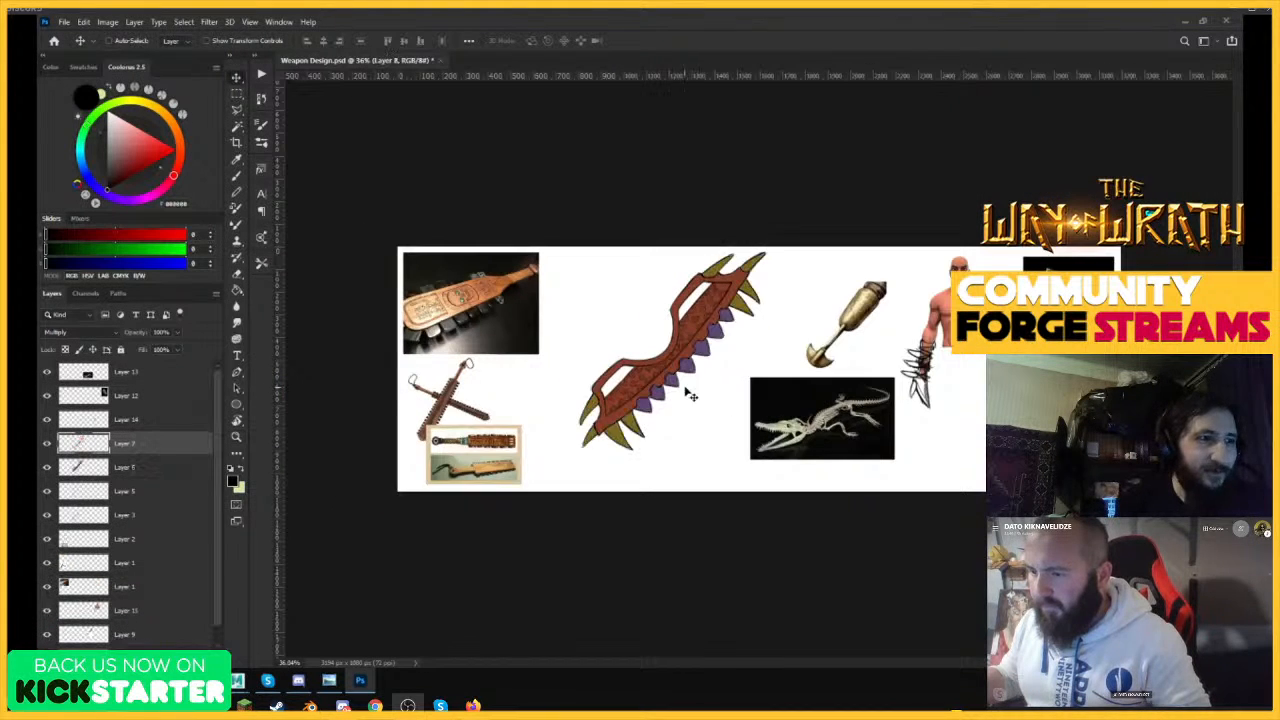
# Select the figure's layer and delete the lower strip of the torso with a rectangular selection.
pyautogui.moveTo(1010, 358); pyautogui.dragTo(1085, 352)
pyautogui.keyDown('ctrl'); pyautogui.click(866, 254); pyautogui.keyUp('ctrl')
pyautogui.moveTo(804, 481); pyautogui.dragTo(777, 489)
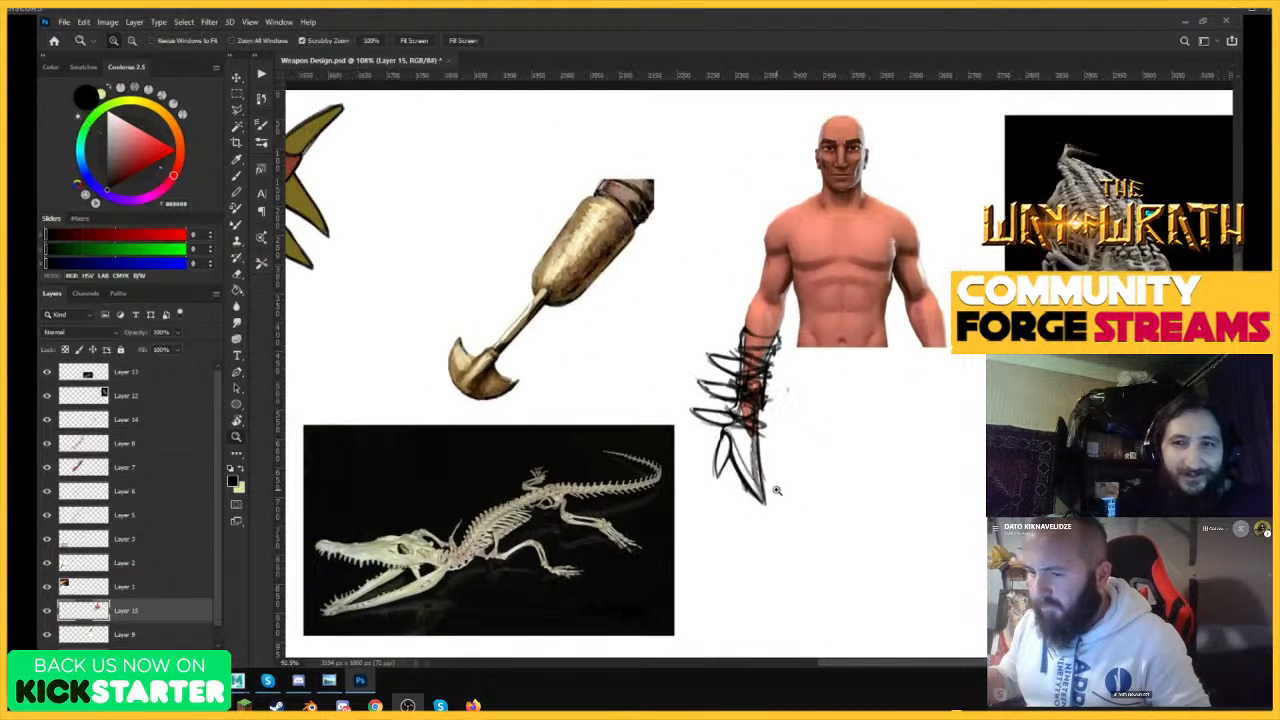
pyautogui.moveTo(918, 242); pyautogui.dragTo(940, 246)
pyautogui.click(237, 95)
pyautogui.moveTo(617, 453); pyautogui.dragTo(592, 455)
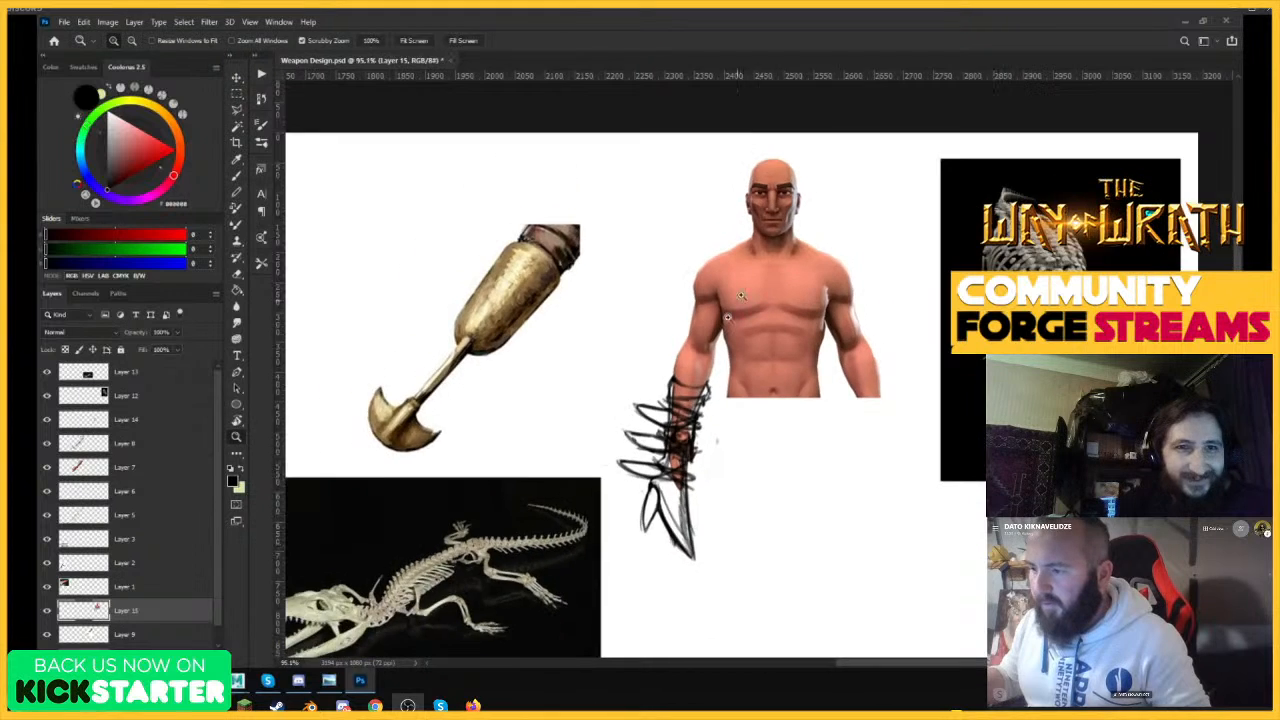
pyautogui.moveTo(764, 257); pyautogui.dragTo(787, 256)
pyautogui.moveTo(938, 495); pyautogui.dragTo(713, 357)
pyautogui.press('Delete')
pyautogui.hotkey('ctrl', 'd')
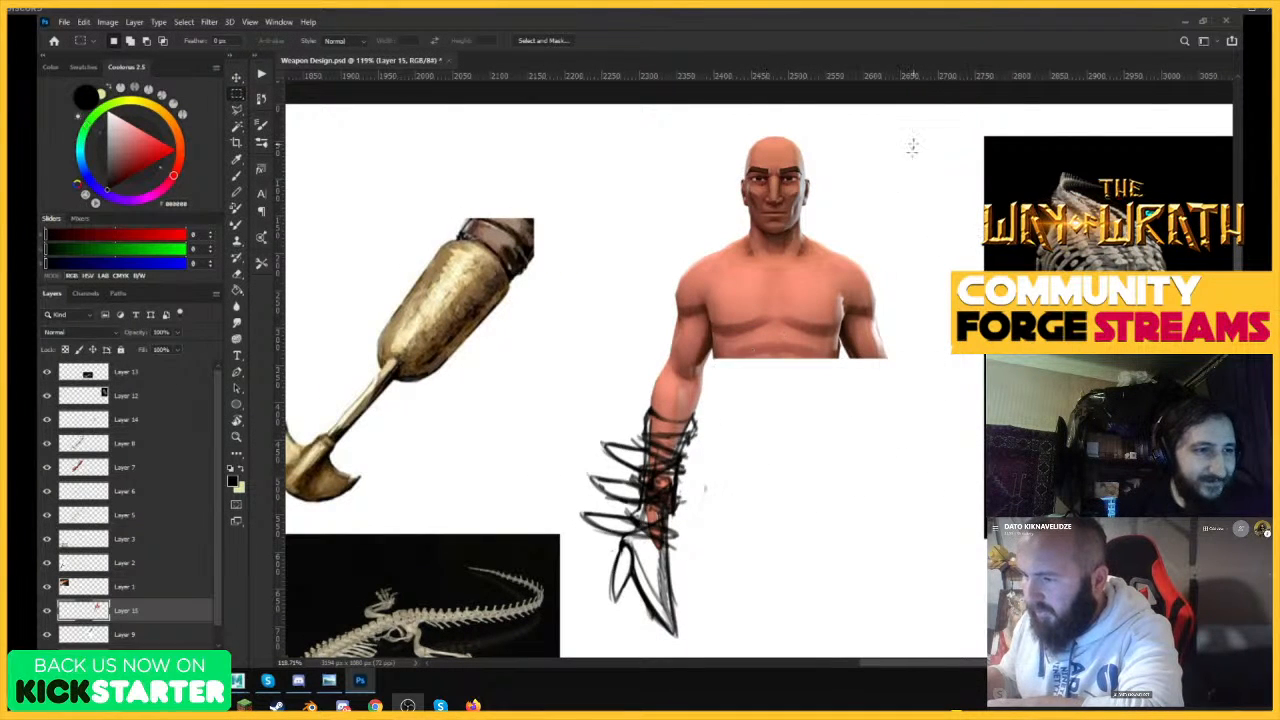
# Delete the figure's head, chest and other arm, including the stray ear fragment, keeping only the weapon arm and shoulder.
pyautogui.moveTo(922, 117); pyautogui.dragTo(742, 405)
pyautogui.press('Delete')
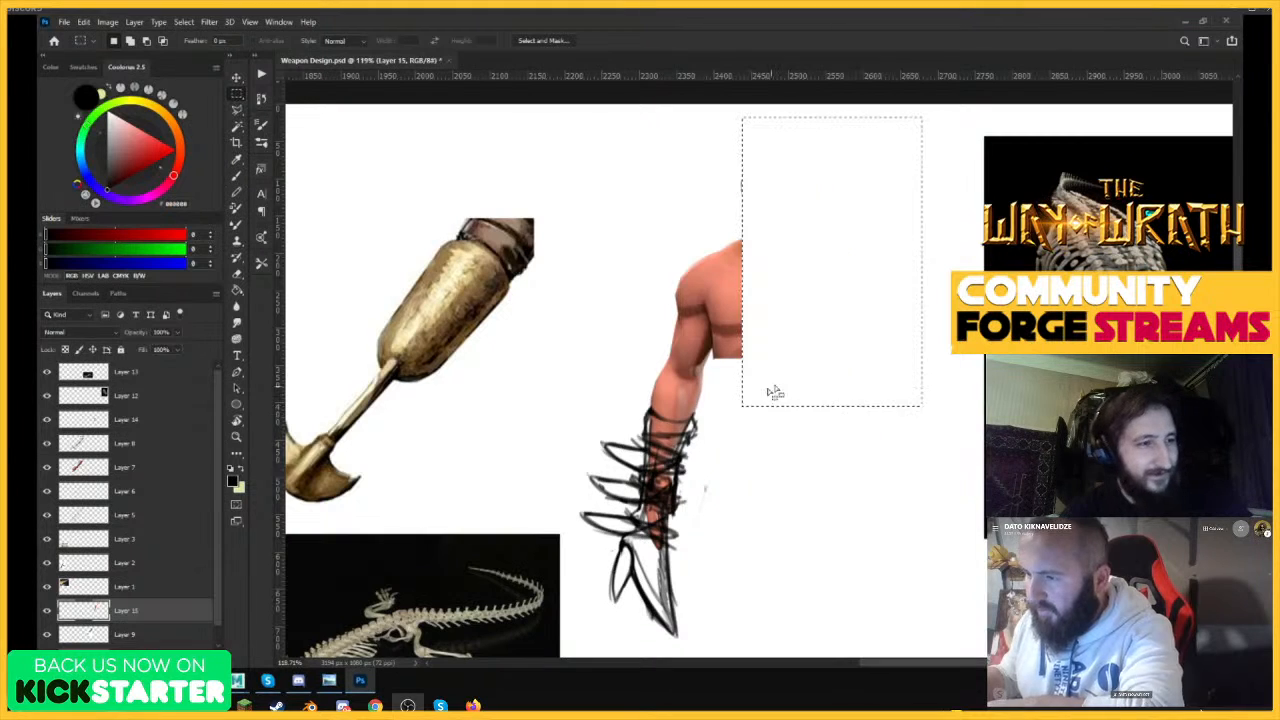
pyautogui.hotkey('ctrl', 'd')
pyautogui.moveTo(813, 246); pyautogui.dragTo(800, 252)
pyautogui.moveTo(750, 188); pyautogui.dragTo(786, 190)
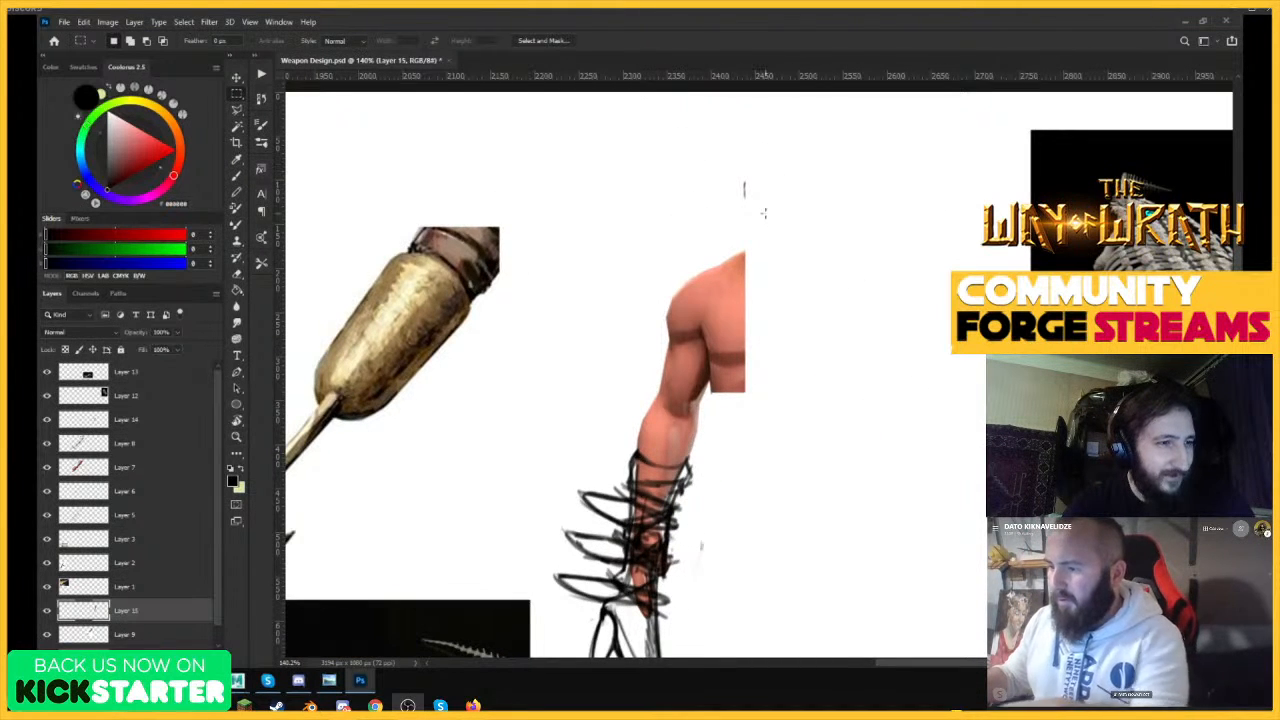
pyautogui.moveTo(862, 227); pyautogui.dragTo(823, 349)
pyautogui.hotkey('ctrl', 'd')
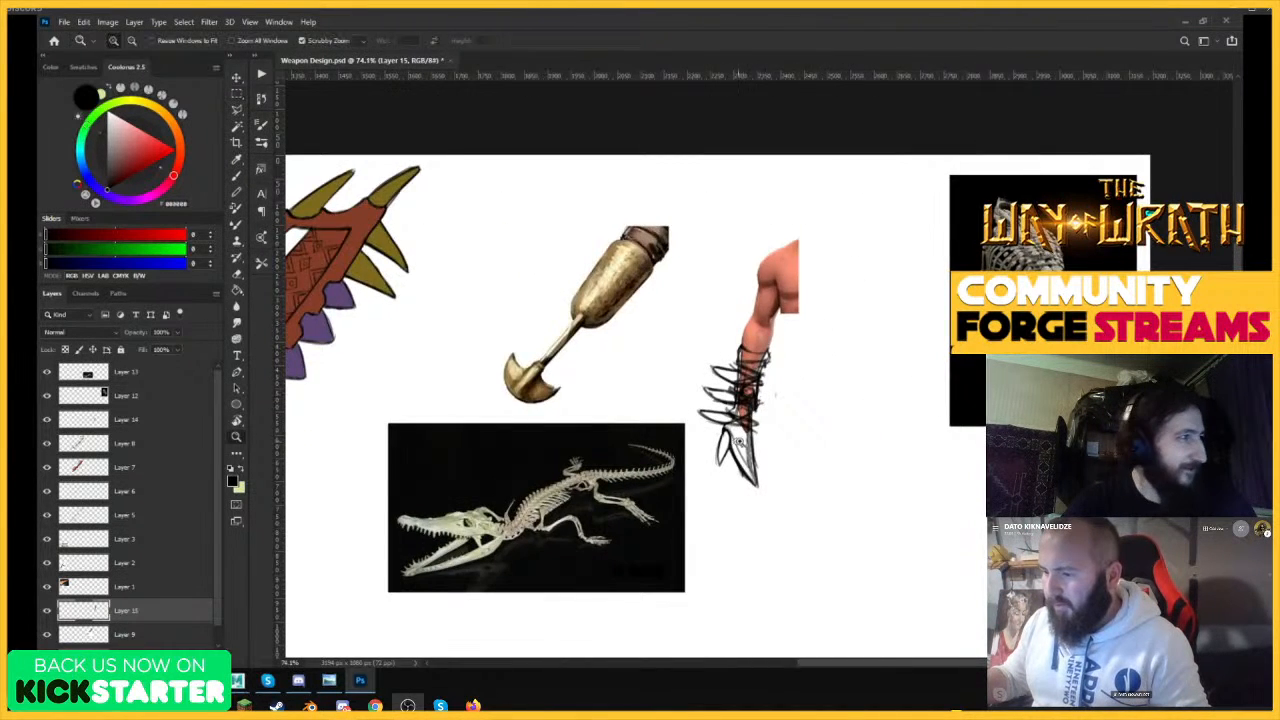
# Select the arm-weapon sketch on Layer 14 and lower its opacity to 24%.
pyautogui.moveTo(738, 431); pyautogui.dragTo(796, 419)
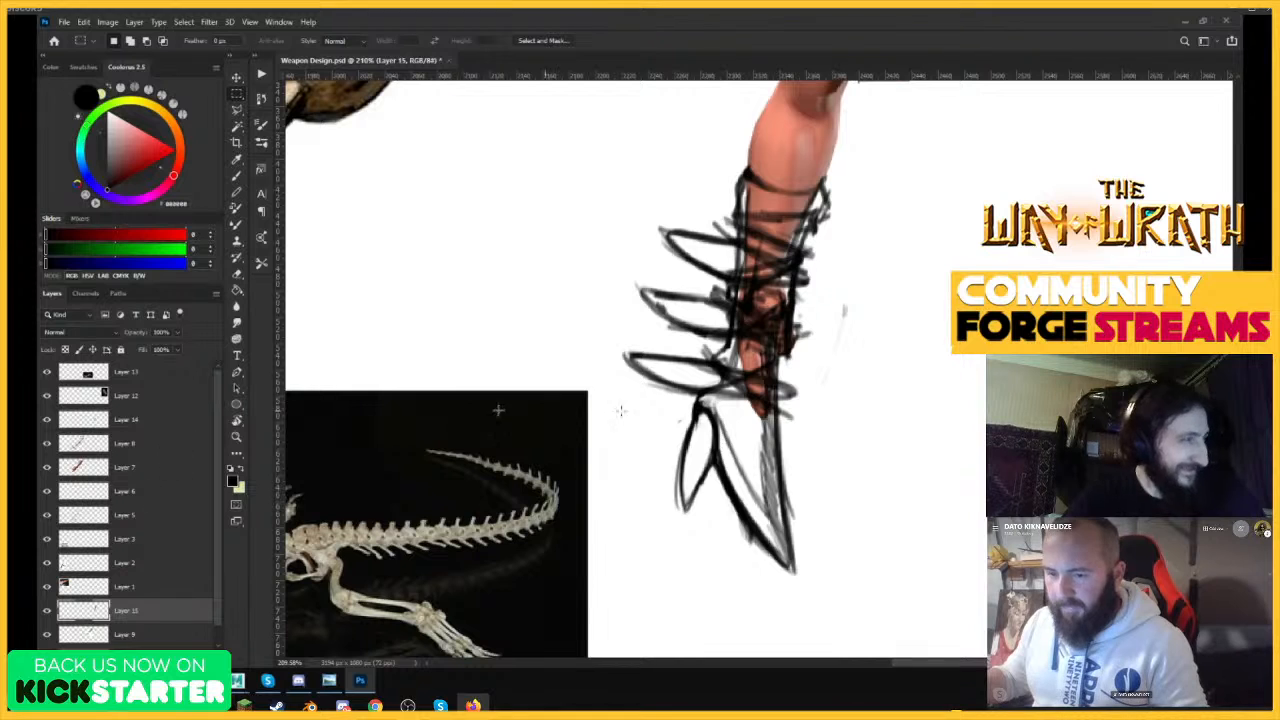
pyautogui.press('v')
pyautogui.click(740, 307)
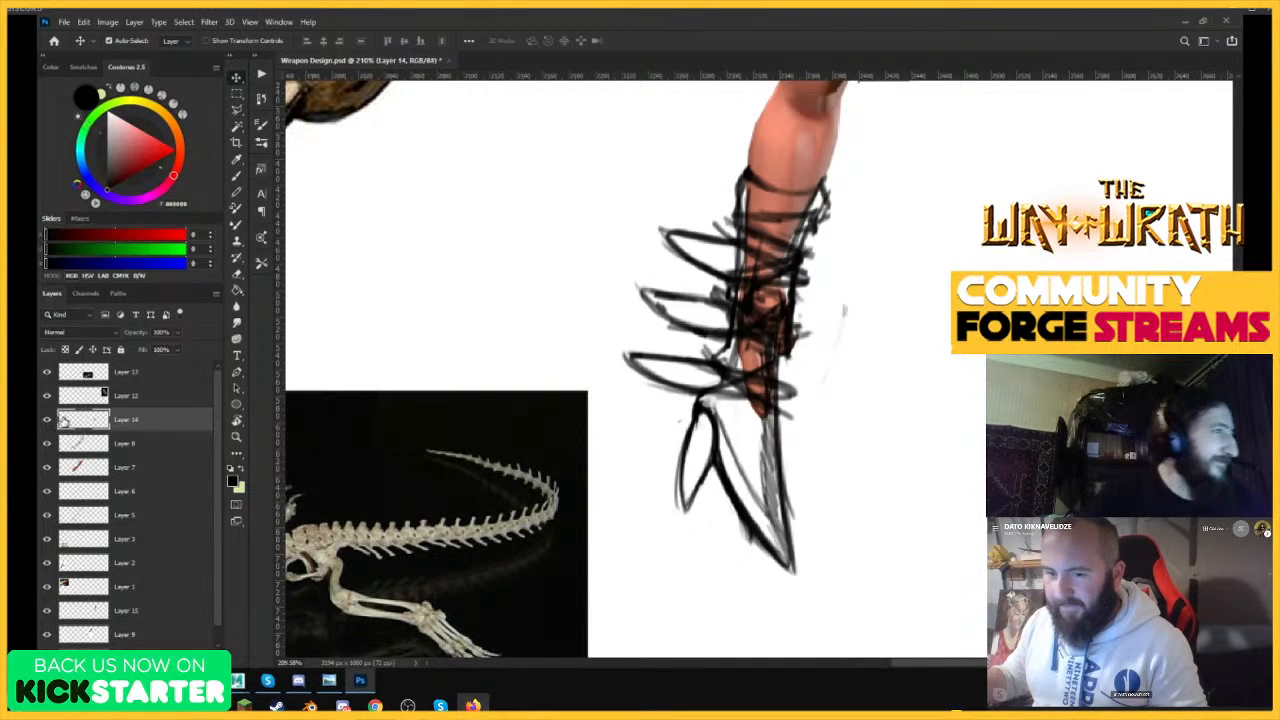
pyautogui.click(47, 420)
pyautogui.click(47, 420)
pyautogui.moveTo(765, 361); pyautogui.dragTo(738, 362)
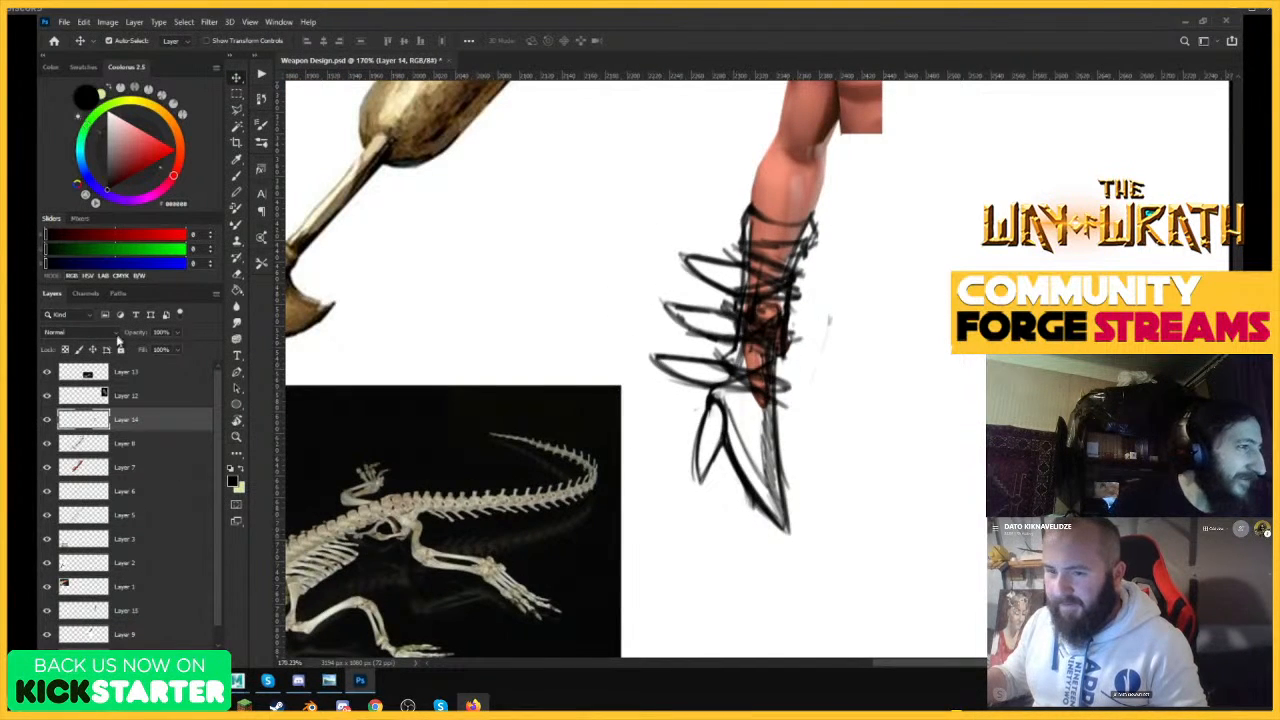
pyautogui.click(115, 333)
pyautogui.press('Escape')
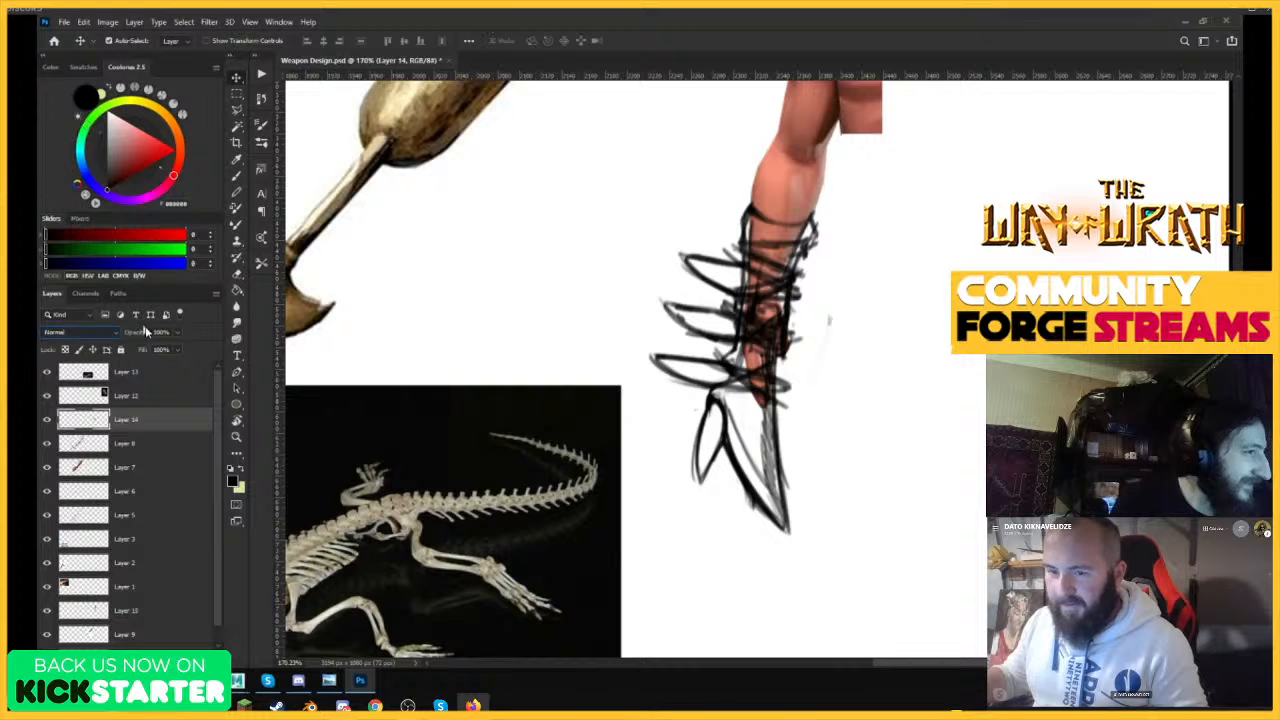
pyautogui.moveTo(136, 348); pyautogui.dragTo(135, 349)
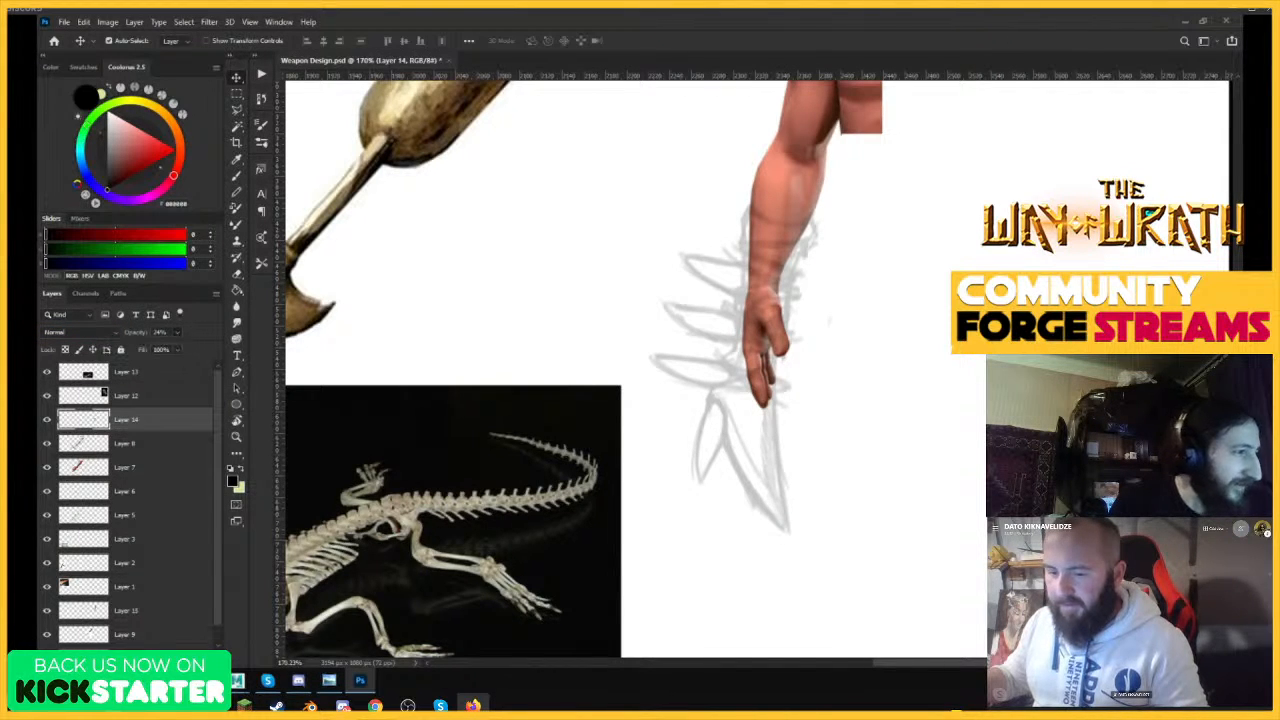
# Add a new layer above the faded sketch and trace both sides of the small barb beside the blade.
pyautogui.click(180, 659)
pyautogui.moveTo(753, 415)
pyautogui.mouseDown()
pyautogui.moveTo(785, 420)
pyautogui.moveTo(735, 434)
pyautogui.moveTo(768, 371)
pyautogui.mouseUp()
pyautogui.press('b')
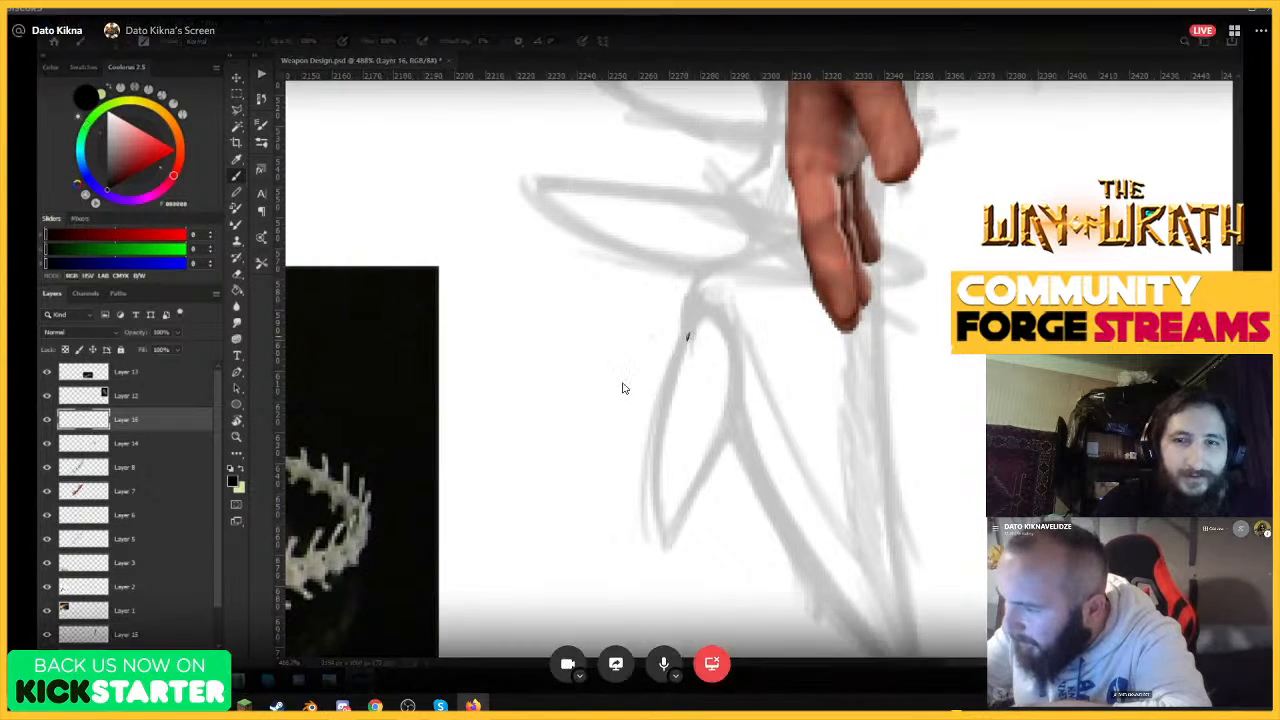
pyautogui.moveTo(697, 316)
pyautogui.mouseDown()
pyautogui.moveTo(662, 410)
pyautogui.moveTo(655, 493)
pyautogui.mouseUp()
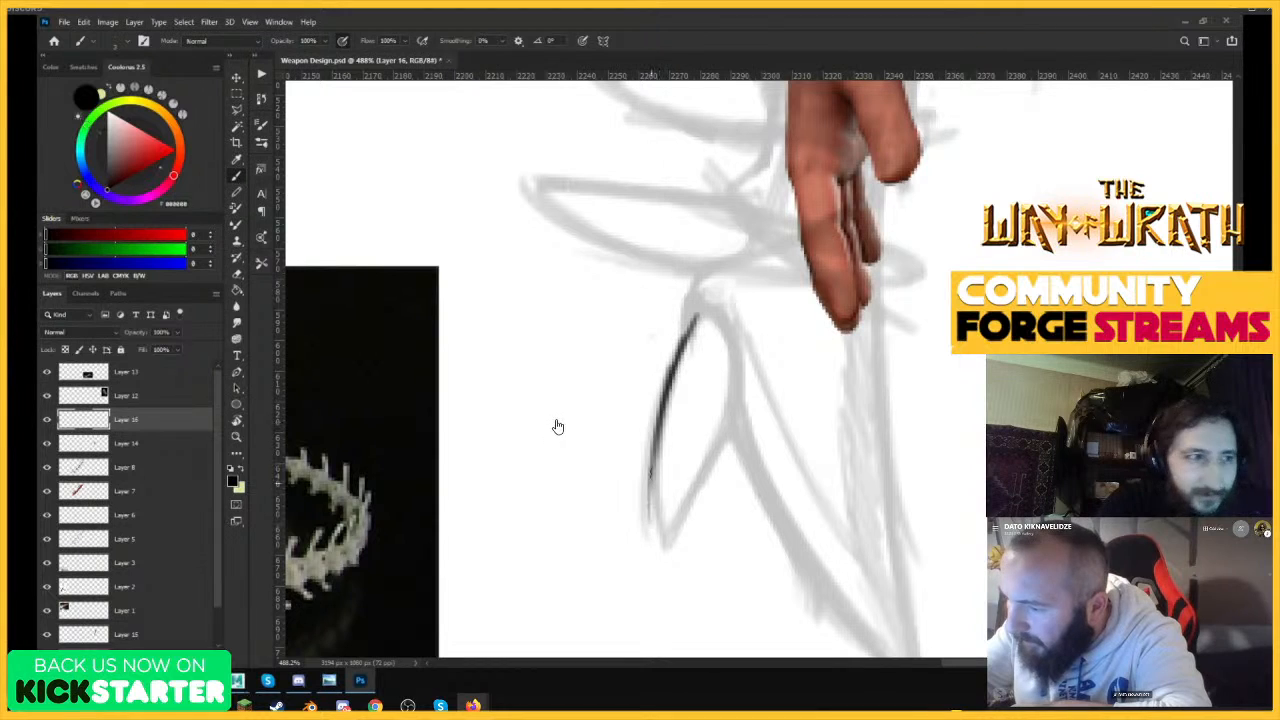
pyautogui.moveTo(661, 551); pyautogui.dragTo(727, 402)
pyautogui.moveTo(680, 356); pyautogui.dragTo(701, 310)
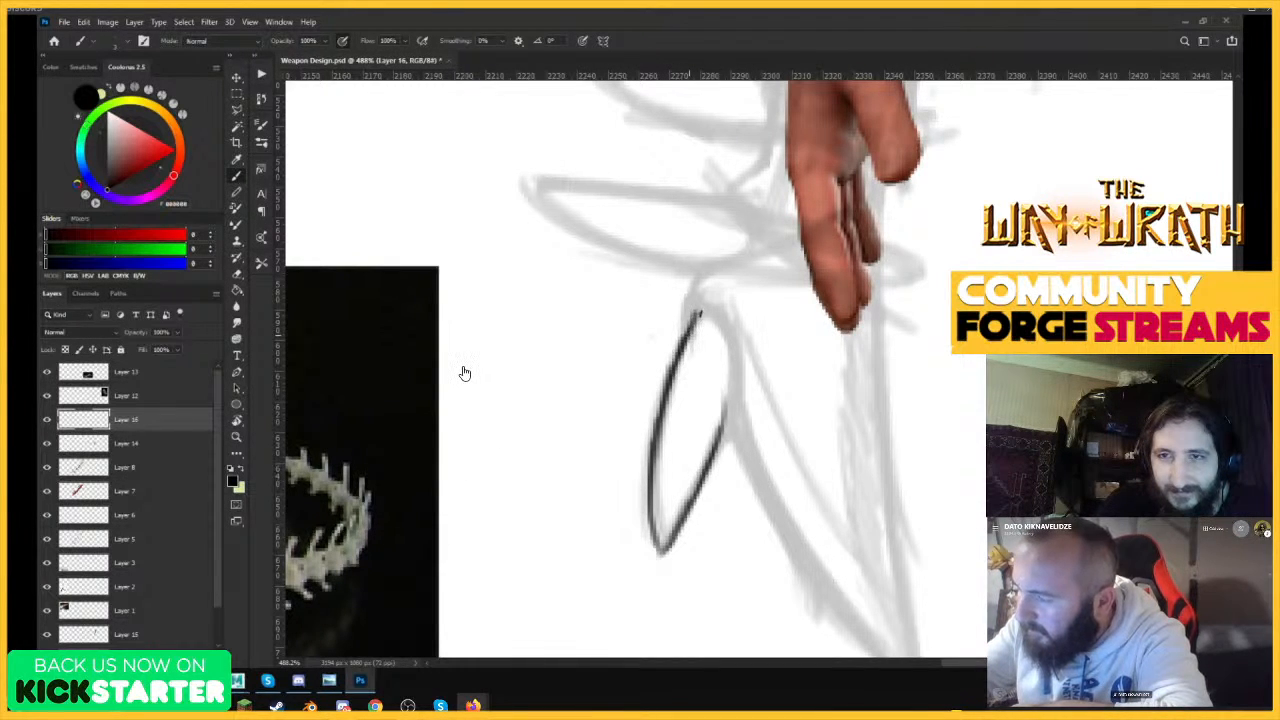
# Lengthen the small barb's tip into a sharper point and clean up its inner edge with the Eraser.
pyautogui.moveTo(650, 520)
pyautogui.mouseDown()
pyautogui.moveTo(665, 572)
pyautogui.moveTo(700, 473)
pyautogui.mouseUp()
pyautogui.moveTo(665, 557); pyautogui.dragTo(714, 447)
pyautogui.press('e')
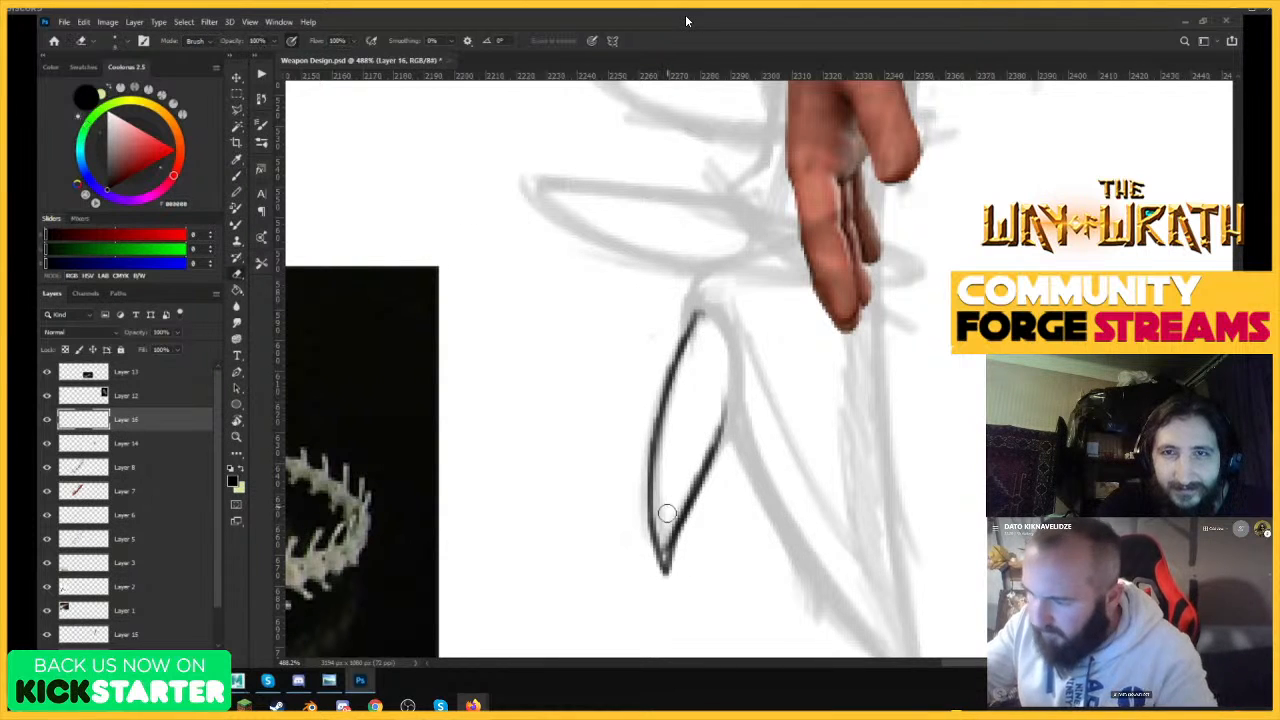
pyautogui.moveTo(666, 514)
pyautogui.mouseDown()
pyautogui.moveTo(666, 558)
pyautogui.moveTo(721, 384)
pyautogui.moveTo(710, 360)
pyautogui.moveTo(737, 400)
pyautogui.mouseUp()
pyautogui.press('b')
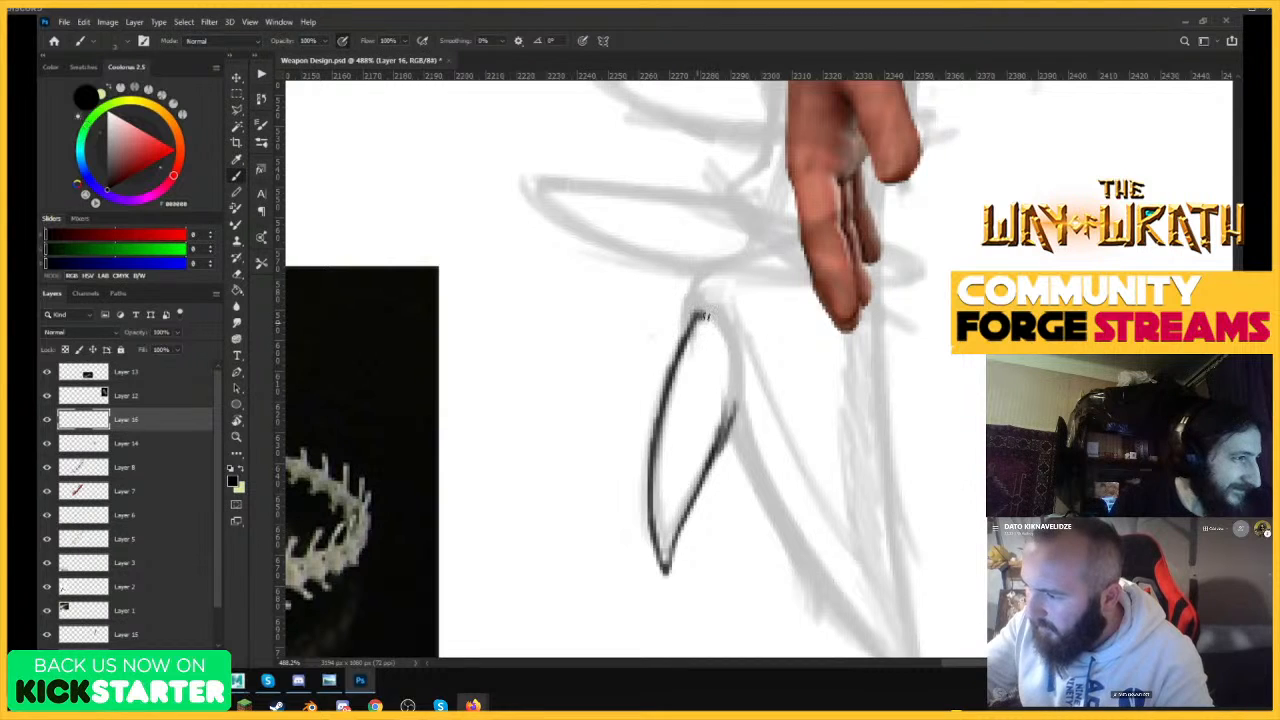
# Close the small barb's outline at its rounded base and trace the blade's outer edge from the barb down to the tip.
pyautogui.moveTo(704, 314); pyautogui.dragTo(735, 420)
pyautogui.moveTo(727, 340); pyautogui.dragTo(729, 440)
pyautogui.moveTo(731, 366)
pyautogui.mouseDown()
pyautogui.moveTo(697, 313)
pyautogui.moveTo(700, 276)
pyautogui.mouseUp()
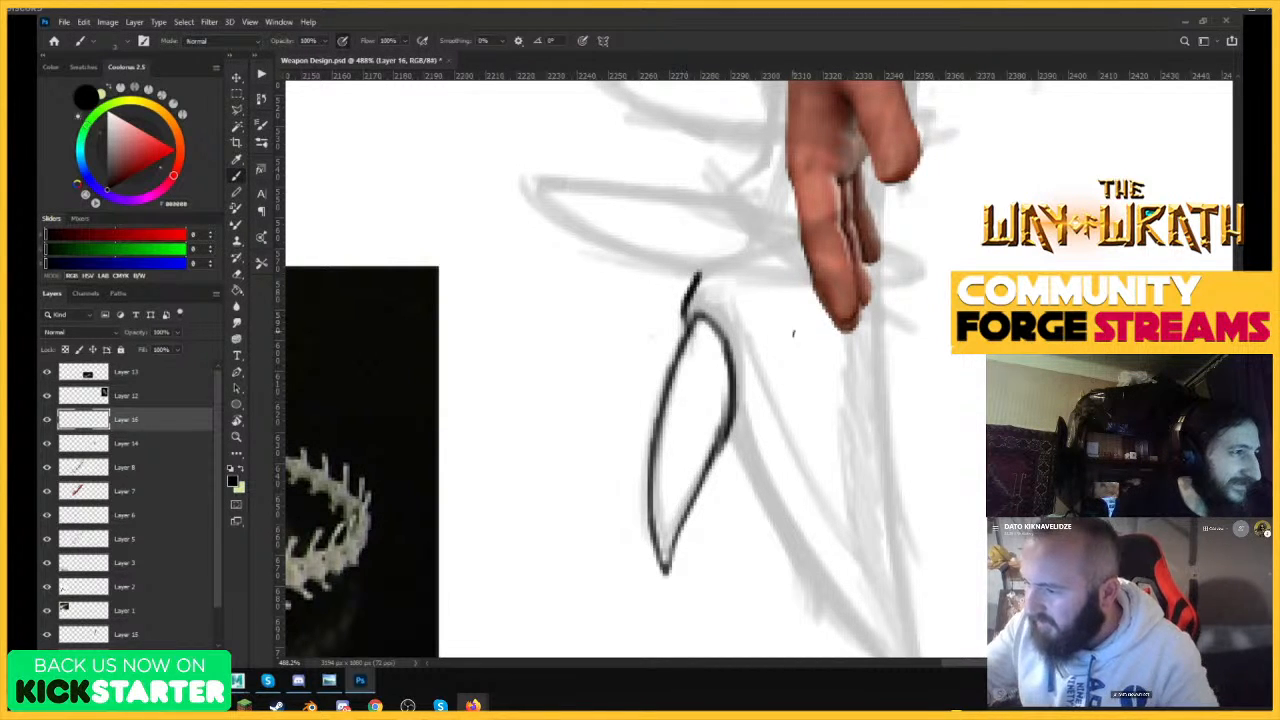
pyautogui.hotkey('ctrl', 'space')
pyautogui.moveTo(794, 345); pyautogui.dragTo(738, 395)
pyautogui.moveTo(853, 449); pyautogui.dragTo(910, 388)
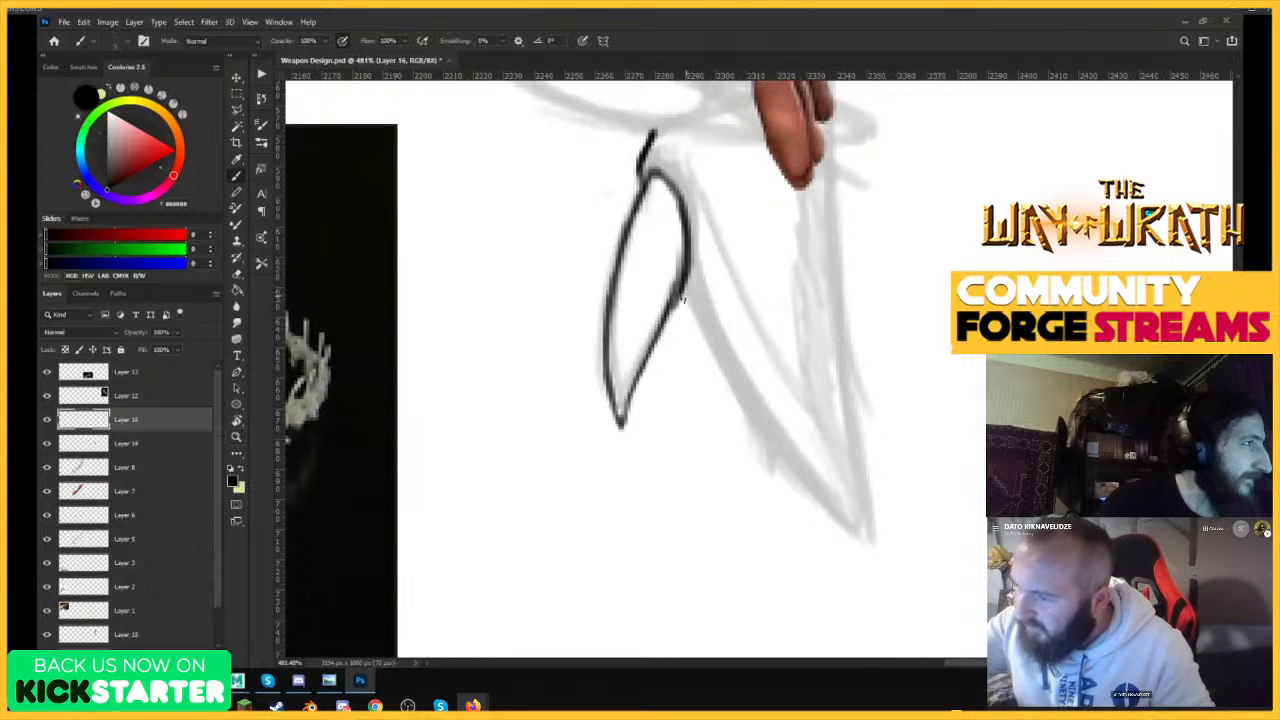
pyautogui.moveTo(688, 302)
pyautogui.mouseDown()
pyautogui.moveTo(768, 440)
pyautogui.moveTo(878, 548)
pyautogui.mouseUp()
# Trace the contour from the top of the barb up around the base of the lowest spike.
pyautogui.hotkey('ctrl', 'space')
pyautogui.moveTo(845, 340); pyautogui.dragTo(800, 338)
pyautogui.moveTo(757, 181); pyautogui.dragTo(835, 184)
pyautogui.moveTo(715, 372)
pyautogui.mouseDown()
pyautogui.moveTo(724, 353)
pyautogui.moveTo(782, 346)
pyautogui.moveTo(806, 318)
pyautogui.moveTo(812, 238)
pyautogui.moveTo(803, 305)
pyautogui.mouseUp()
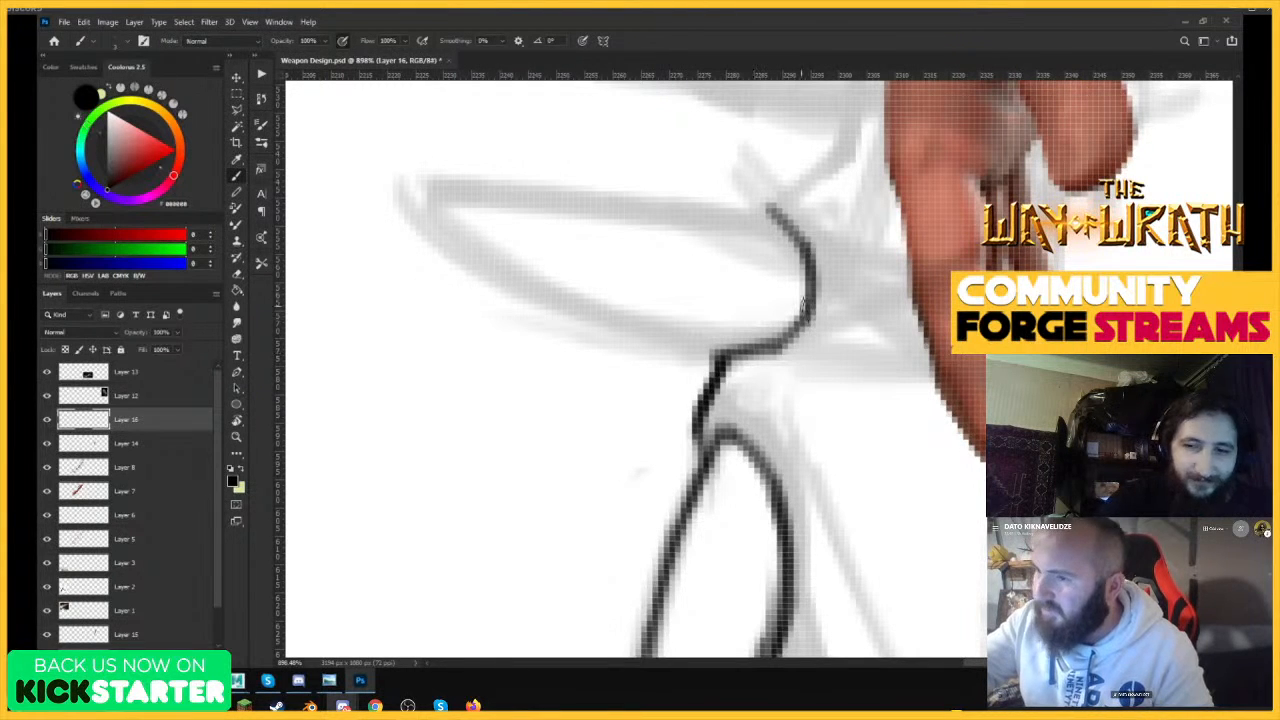
pyautogui.moveTo(768, 212); pyautogui.dragTo(778, 181)
pyautogui.hotkey('ctrl', 'space')
pyautogui.moveTo(790, 298); pyautogui.dragTo(718, 376)
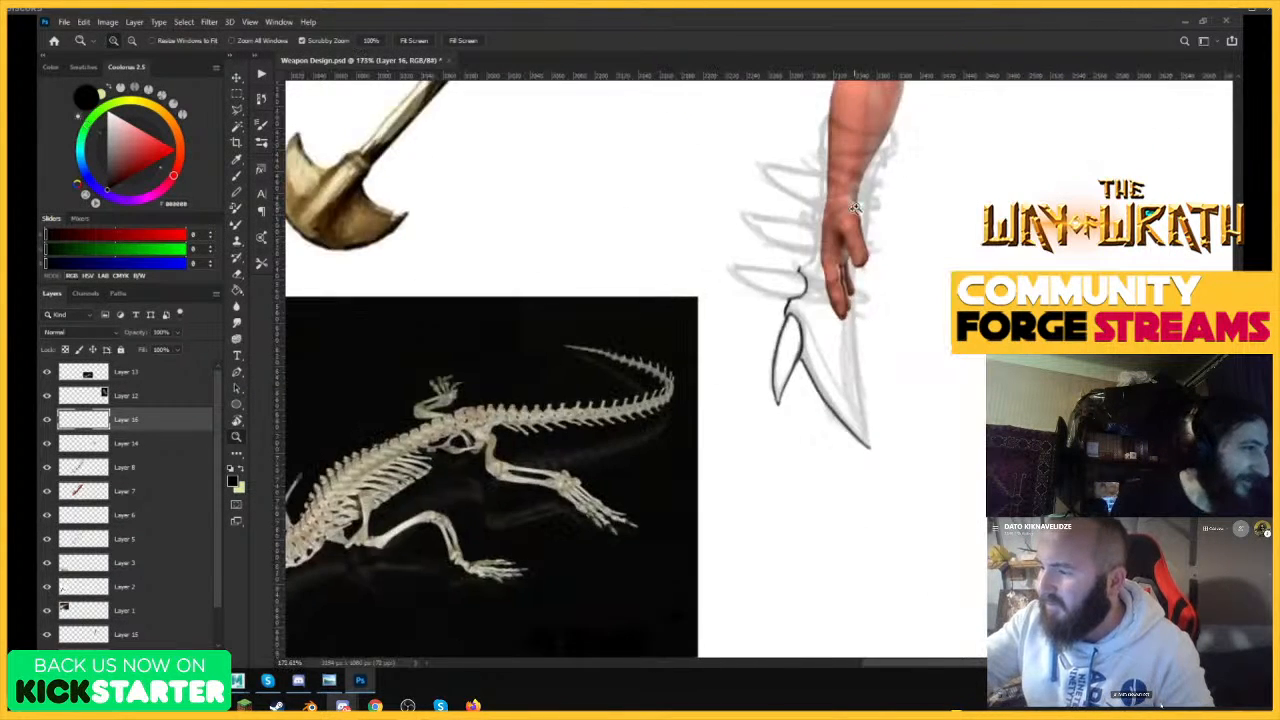
pyautogui.moveTo(848, 212); pyautogui.dragTo(898, 216)
pyautogui.moveTo(750, 345); pyautogui.dragTo(787, 312)
pyautogui.hotkey('ctrl', 'space')
pyautogui.moveTo(824, 370); pyautogui.dragTo(796, 378)
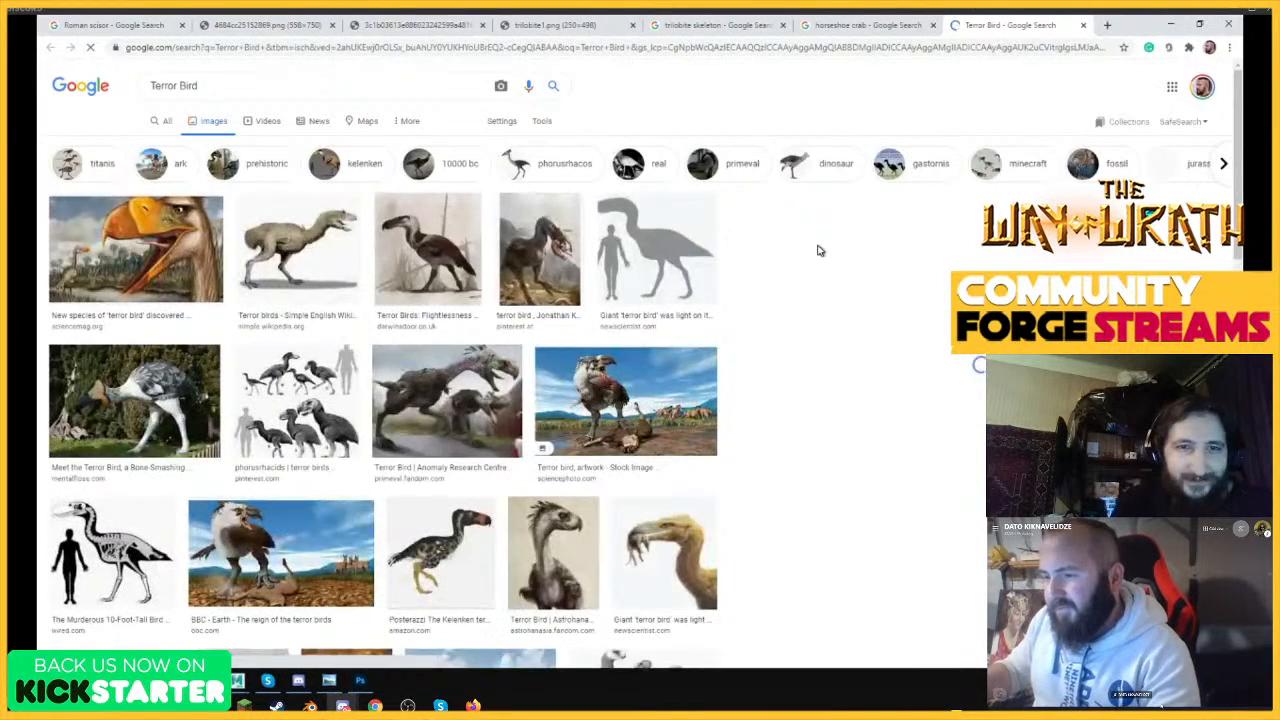
# Preview several terror bird pictures in the Google image results for beak reference and return to Photoshop.
pyautogui.click(486, 305)
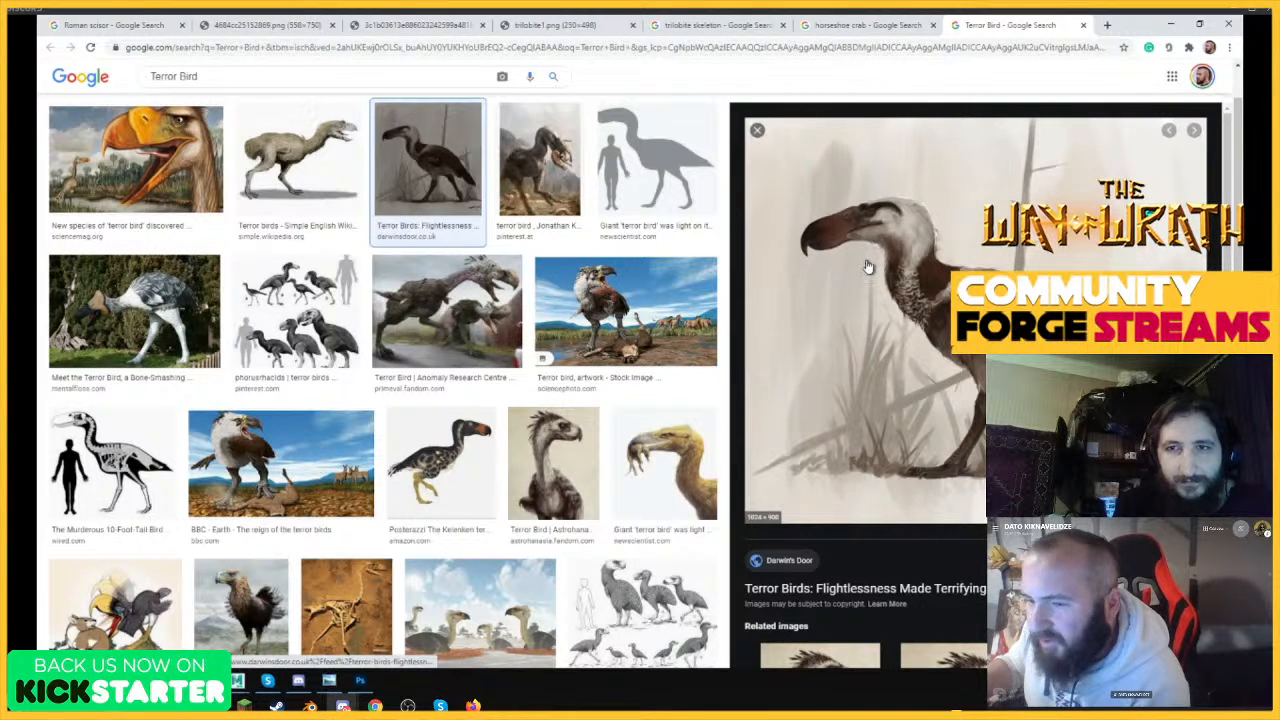
pyautogui.click(134, 310)
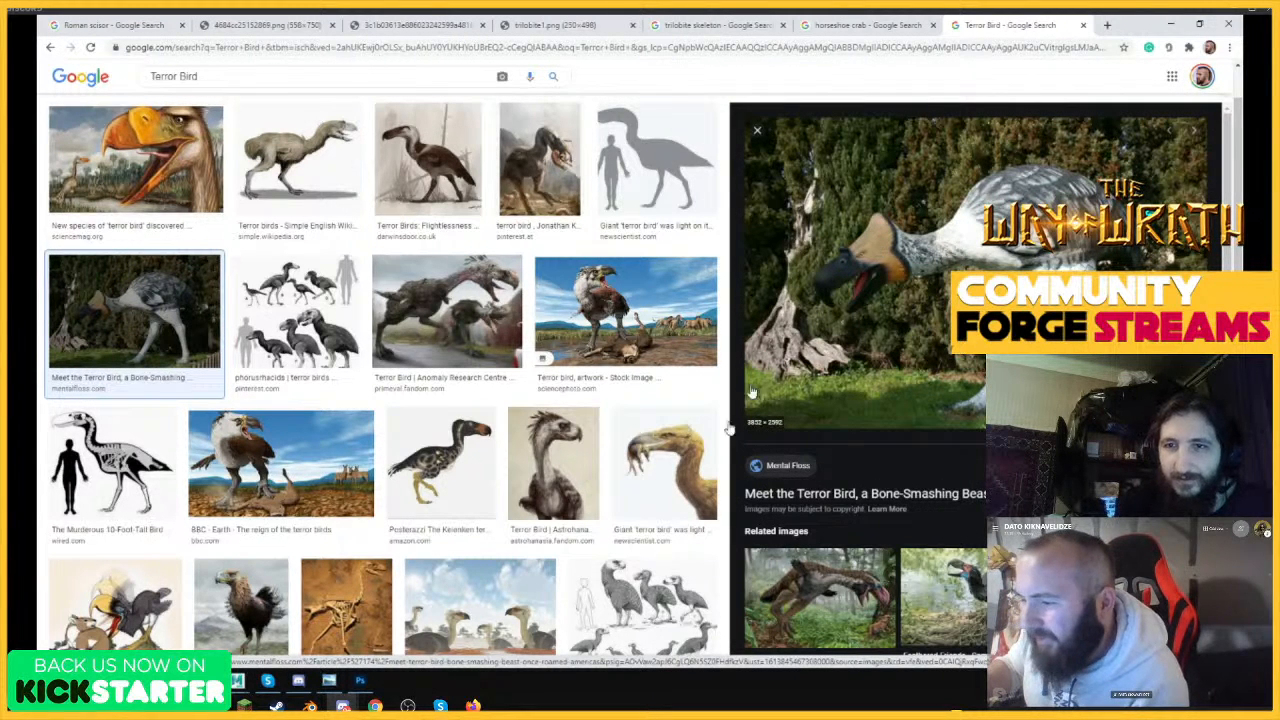
pyautogui.click(671, 447)
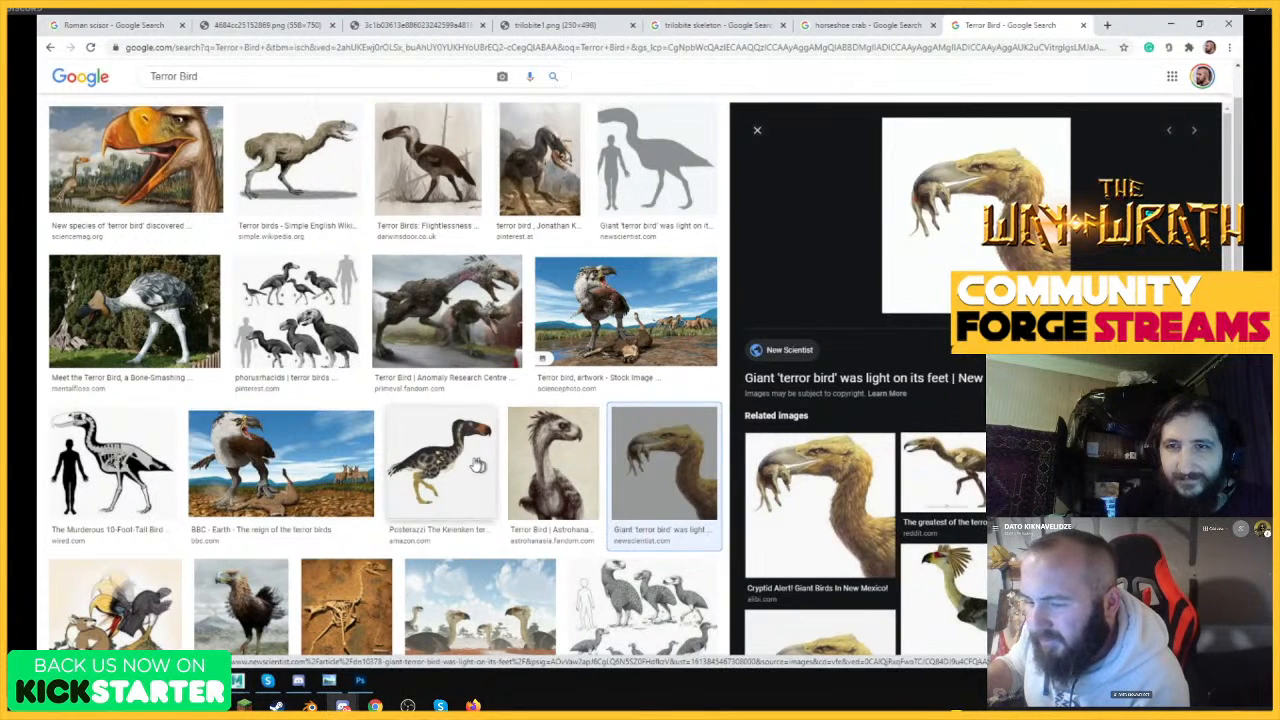
pyautogui.click(237, 458)
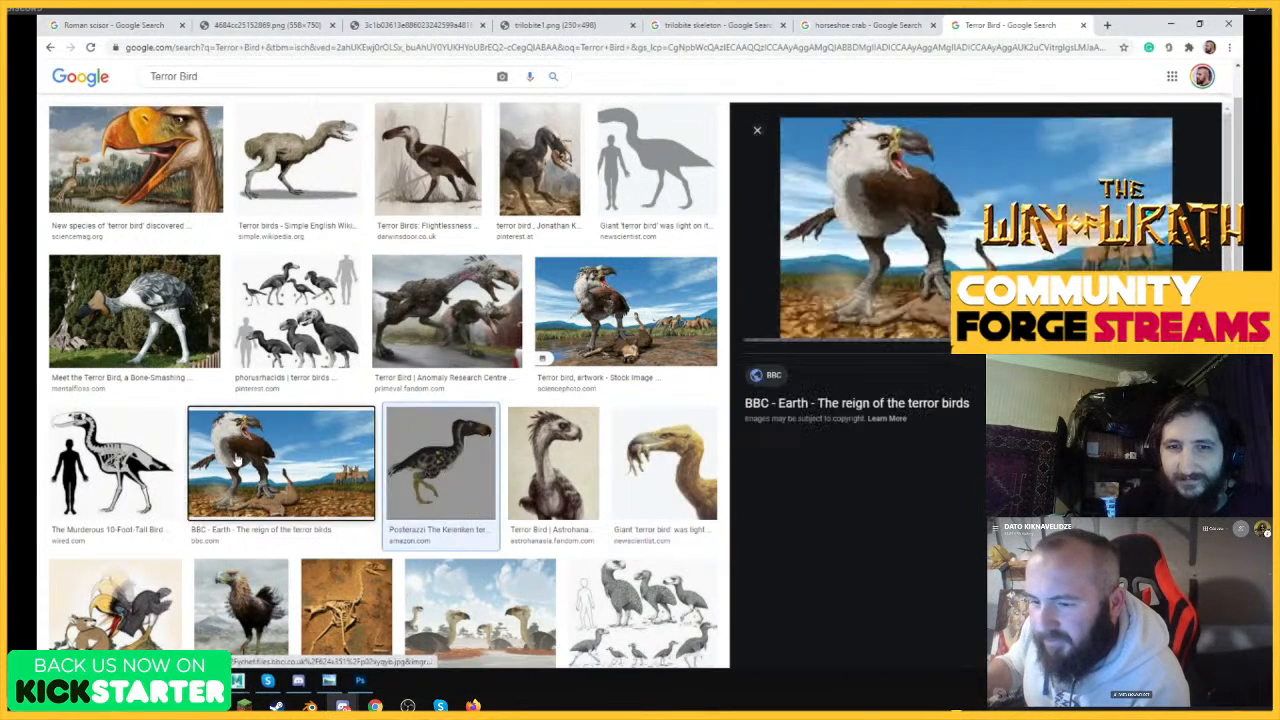
pyautogui.click(1171, 24)
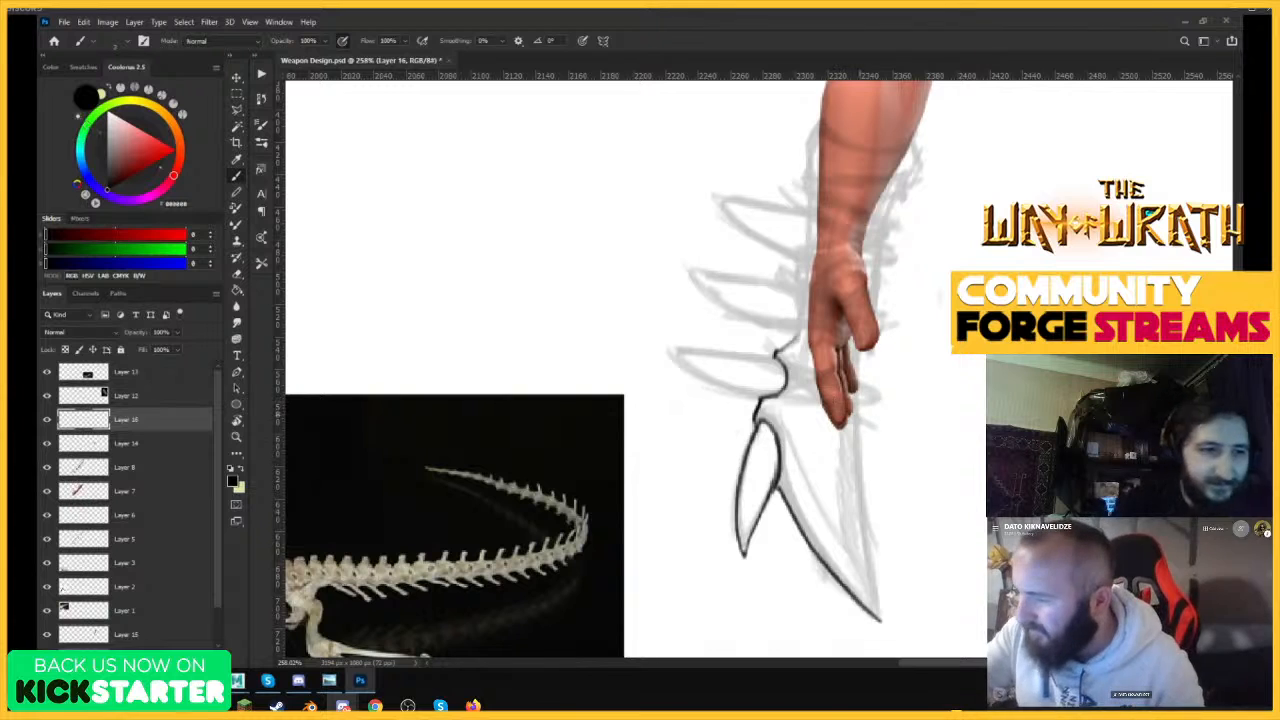
# Draw the middle spike as a long curved shape crossing the hand, with both edges ending in points.
pyautogui.moveTo(686, 272)
pyautogui.mouseDown()
pyautogui.moveTo(789, 328)
pyautogui.moveTo(897, 333)
pyautogui.mouseUp()
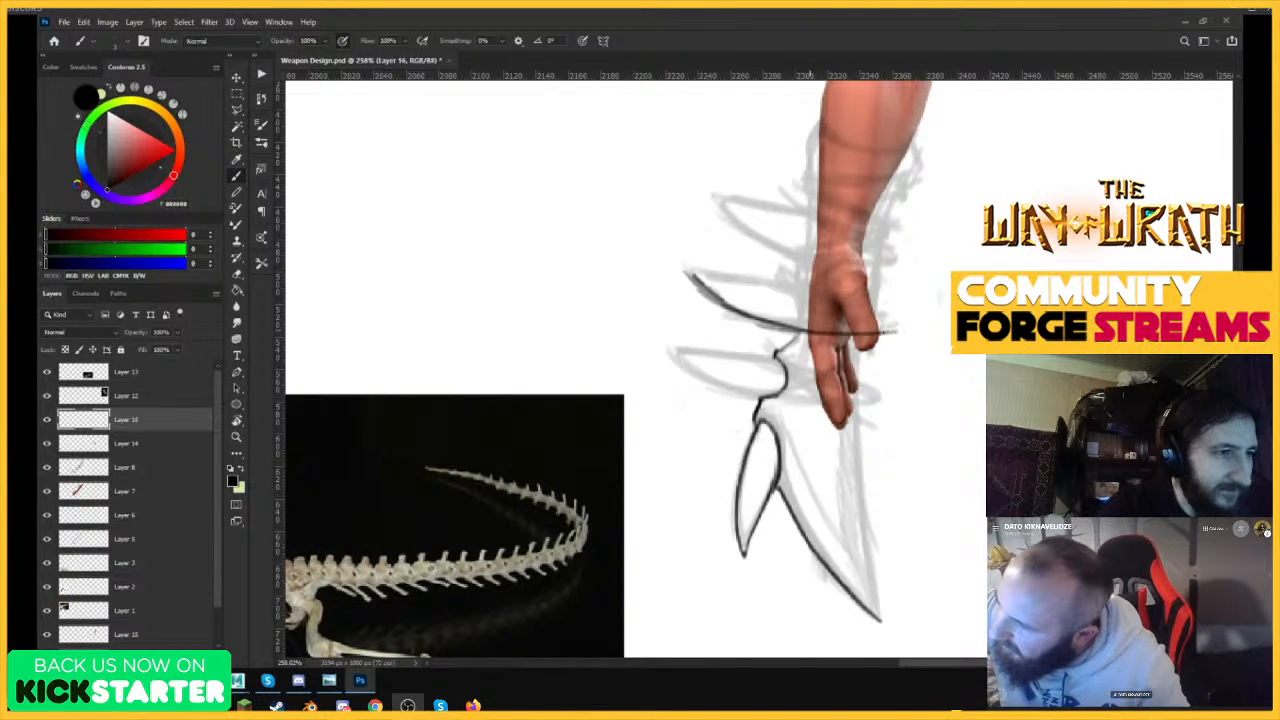
pyautogui.moveTo(688, 268); pyautogui.dragTo(907, 318)
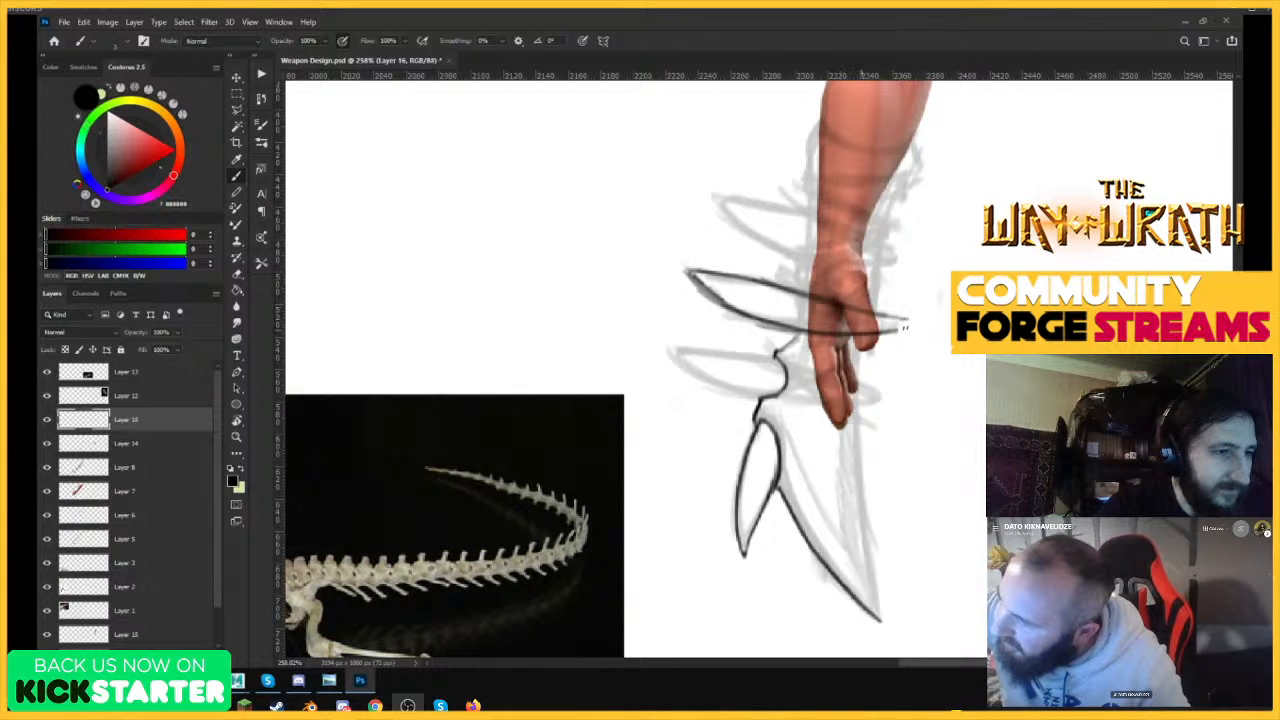
pyautogui.moveTo(806, 295); pyautogui.dragTo(908, 321)
pyautogui.moveTo(754, 316); pyautogui.dragTo(683, 268)
# Rough in the lowest spike's lower edge, reaching beyond the sketch, and erase the contour curve crossing its base.
pyautogui.moveTo(628, 338)
pyautogui.mouseDown()
pyautogui.moveTo(726, 388)
pyautogui.moveTo(822, 402)
pyautogui.mouseUp()
pyautogui.moveTo(702, 386); pyautogui.dragTo(862, 402)
pyautogui.press('e')
pyautogui.moveTo(792, 380)
pyautogui.mouseDown()
pyautogui.moveTo(742, 396)
pyautogui.moveTo(782, 382)
pyautogui.moveTo(628, 338)
pyautogui.moveTo(726, 386)
pyautogui.mouseUp()
pyautogui.press('b')
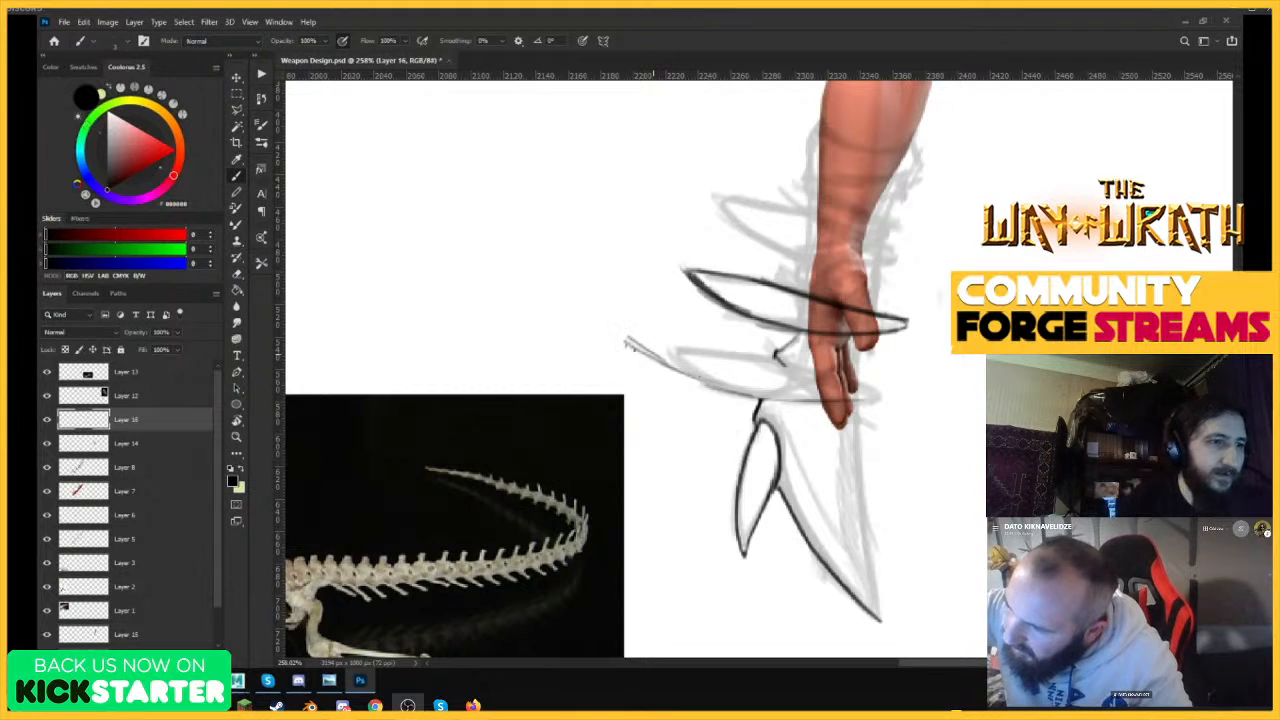
# Draw the lowest spike's lower and upper edges from its long outer tip across the fingers to a point behind the hand.
pyautogui.moveTo(626, 342)
pyautogui.mouseDown()
pyautogui.moveTo(774, 394)
pyautogui.moveTo(880, 402)
pyautogui.mouseUp()
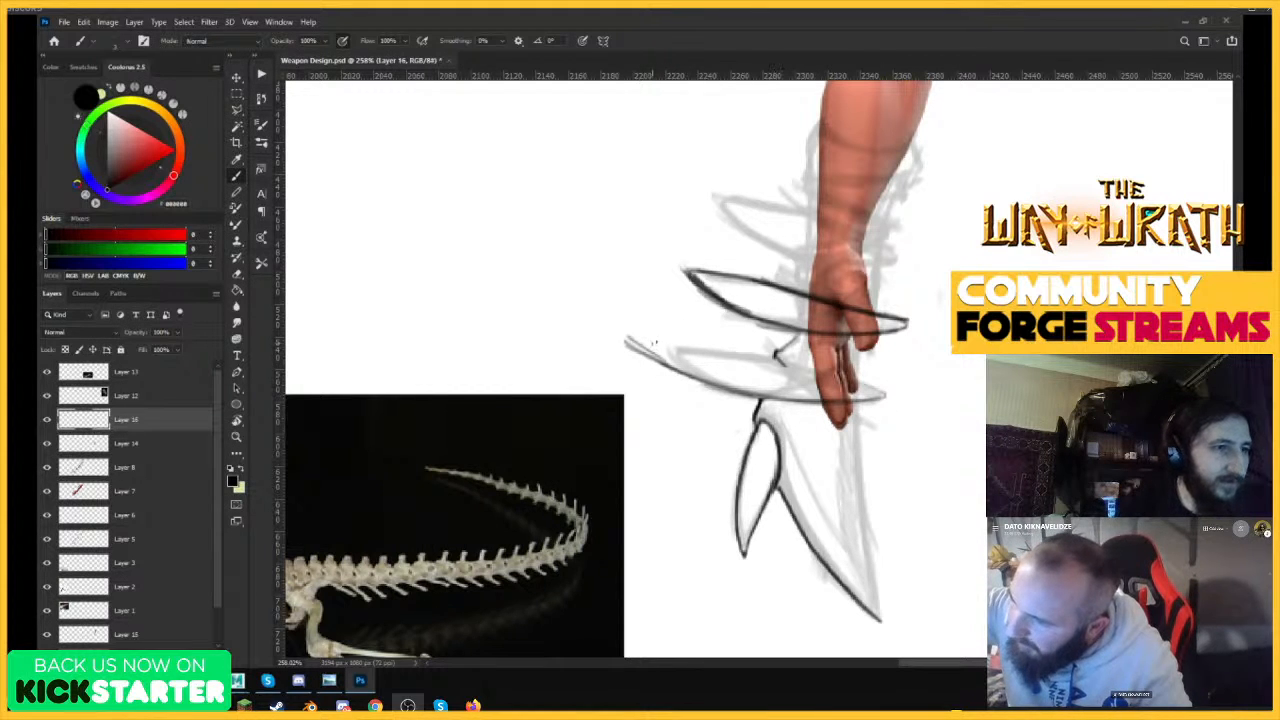
pyautogui.moveTo(628, 336); pyautogui.dragTo(784, 364)
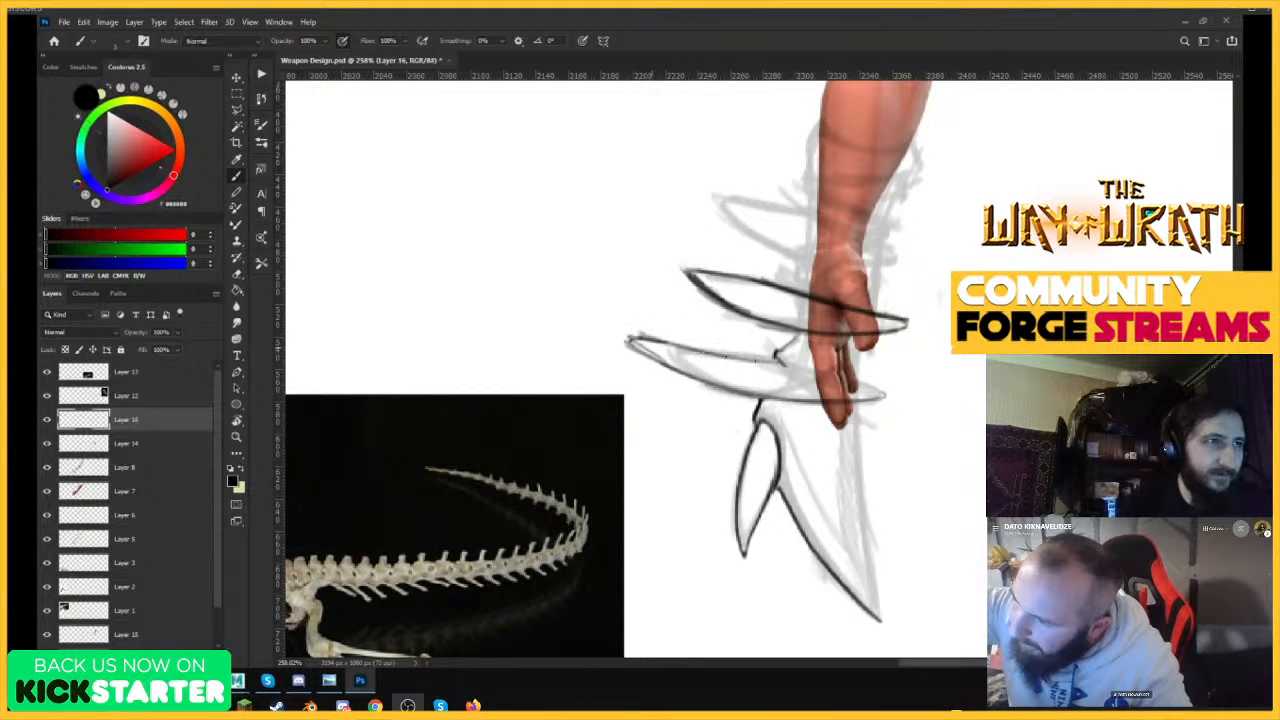
pyautogui.moveTo(666, 342); pyautogui.dragTo(840, 368)
pyautogui.moveTo(724, 354); pyautogui.dragTo(888, 378)
pyautogui.moveTo(812, 370); pyautogui.dragTo(880, 384)
pyautogui.moveTo(854, 398); pyautogui.dragTo(888, 394)
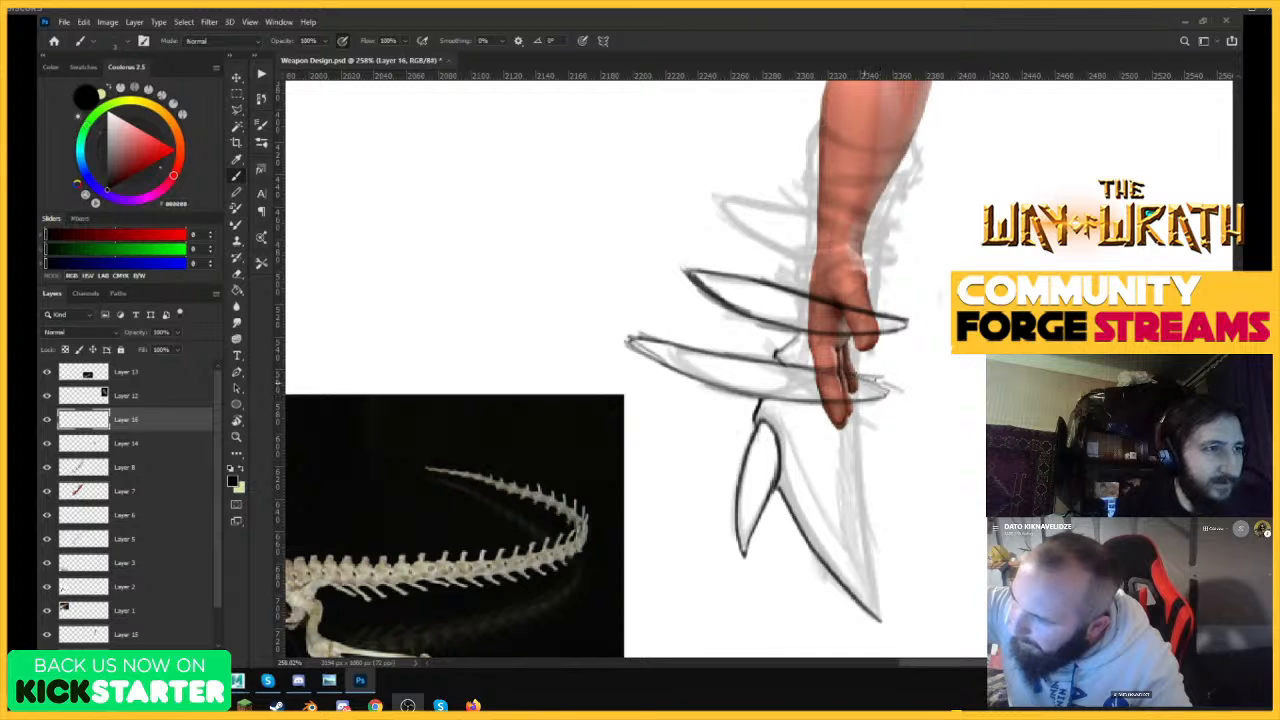
pyautogui.moveTo(810, 364); pyautogui.dragTo(892, 386)
pyautogui.moveTo(730, 356)
pyautogui.mouseDown()
pyautogui.moveTo(880, 384)
pyautogui.moveTo(862, 358)
pyautogui.moveTo(838, 372)
pyautogui.moveTo(913, 390)
pyautogui.moveTo(899, 395)
pyautogui.mouseUp()
pyautogui.press('r')
pyautogui.press('e')
pyautogui.press('b')
pyautogui.moveTo(778, 358); pyautogui.dragTo(897, 394)
# Reset the brush color to black and draw the uppermost spike's lower edge and the start of its upper edge.
pyautogui.press('x')
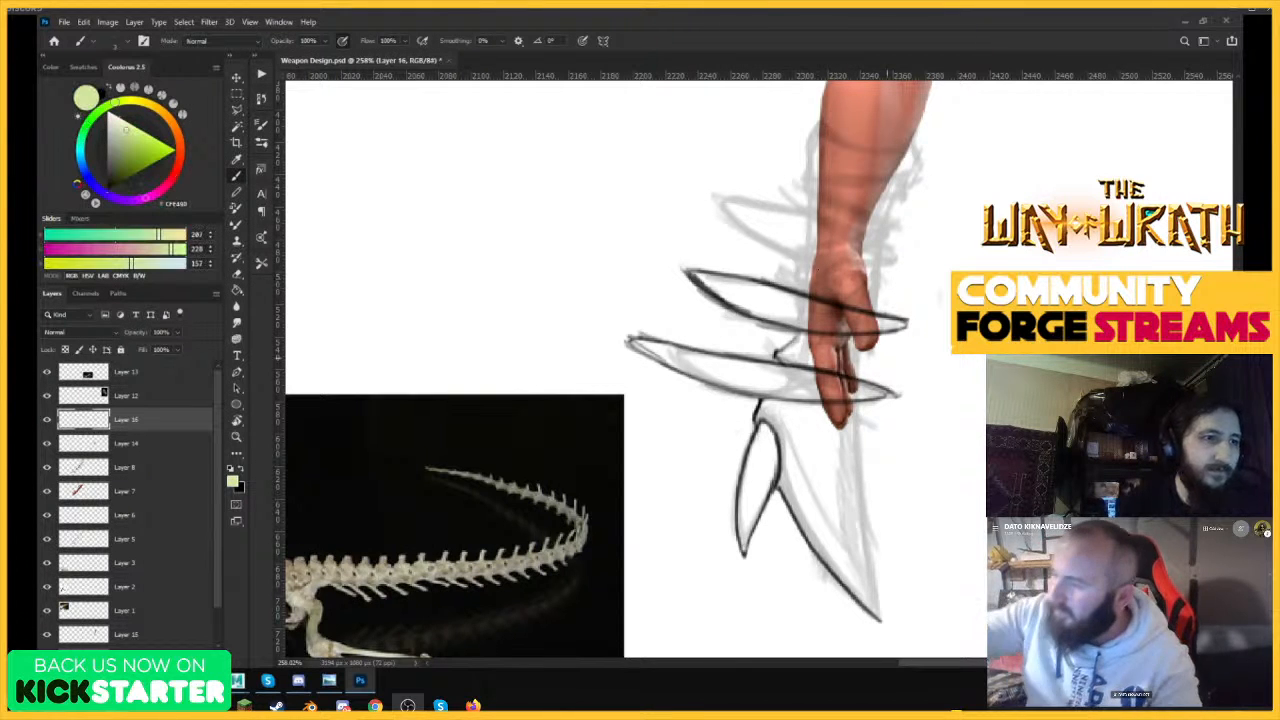
pyautogui.press('z')
pyautogui.moveTo(964, 354)
pyautogui.mouseDown()
pyautogui.moveTo(905, 356)
pyautogui.moveTo(958, 350)
pyautogui.mouseUp()
pyautogui.press('b')
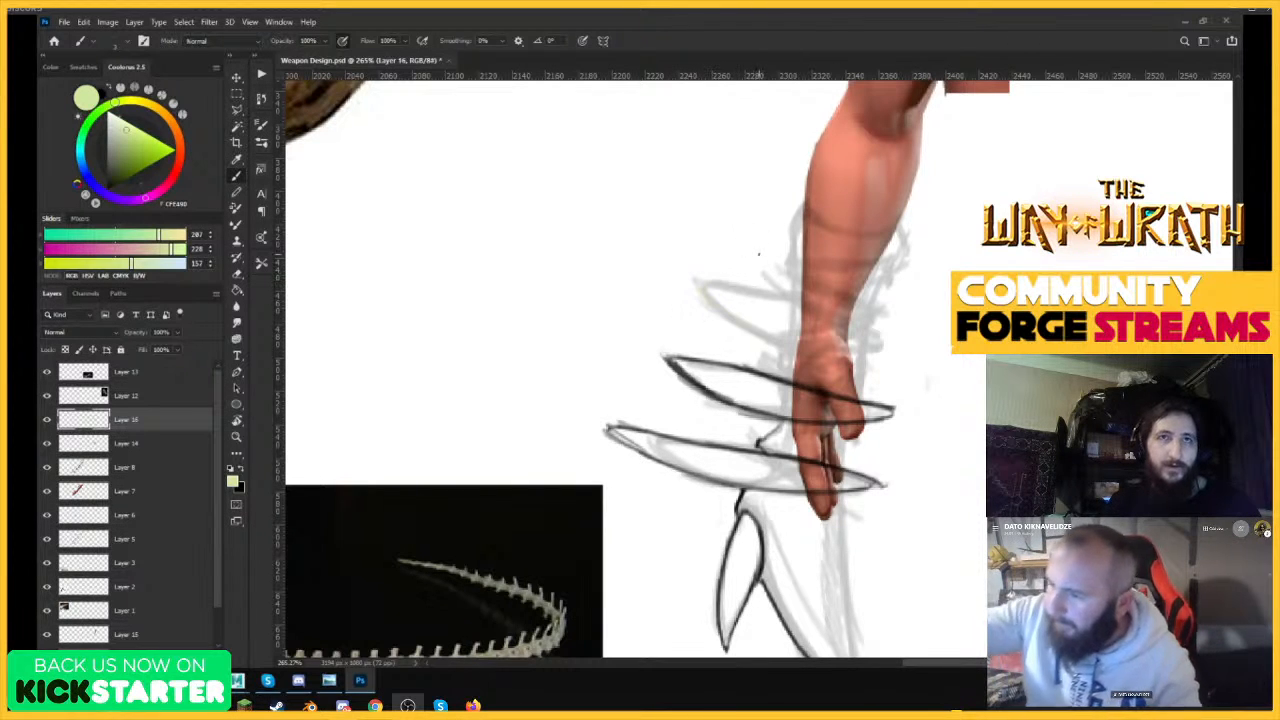
pyautogui.press('d')
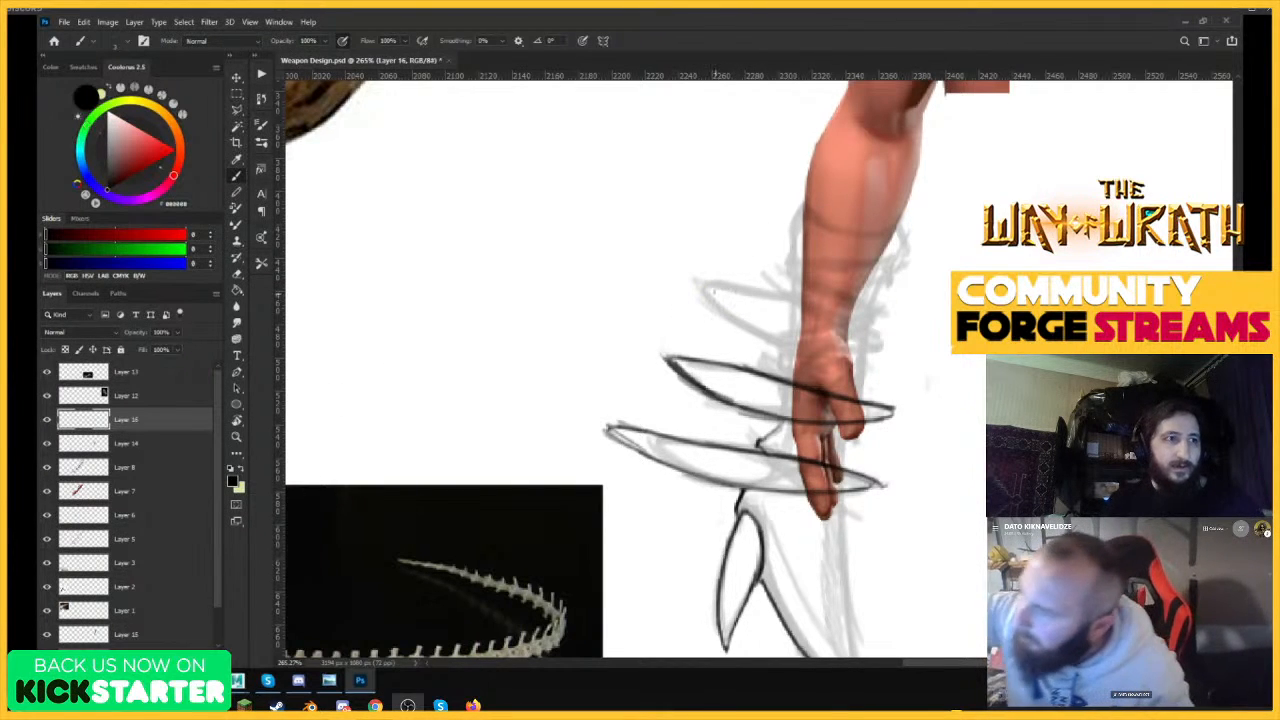
pyautogui.moveTo(700, 288)
pyautogui.mouseDown()
pyautogui.moveTo(757, 328)
pyautogui.moveTo(895, 350)
pyautogui.mouseUp()
pyautogui.moveTo(689, 278)
pyautogui.mouseDown()
pyautogui.moveTo(902, 330)
pyautogui.moveTo(909, 350)
pyautogui.moveTo(852, 318)
pyautogui.mouseUp()
pyautogui.moveTo(776, 302)
pyautogui.mouseDown()
pyautogui.moveTo(912, 347)
pyautogui.moveTo(883, 324)
pyautogui.moveTo(763, 297)
pyautogui.mouseUp()
# Extend the uppermost spike's upper edge across the wrist to meet its lower edge.
pyautogui.press('e')
pyautogui.moveTo(912, 300)
pyautogui.mouseDown()
pyautogui.moveTo(800, 302)
pyautogui.moveTo(904, 304)
pyautogui.mouseUp()
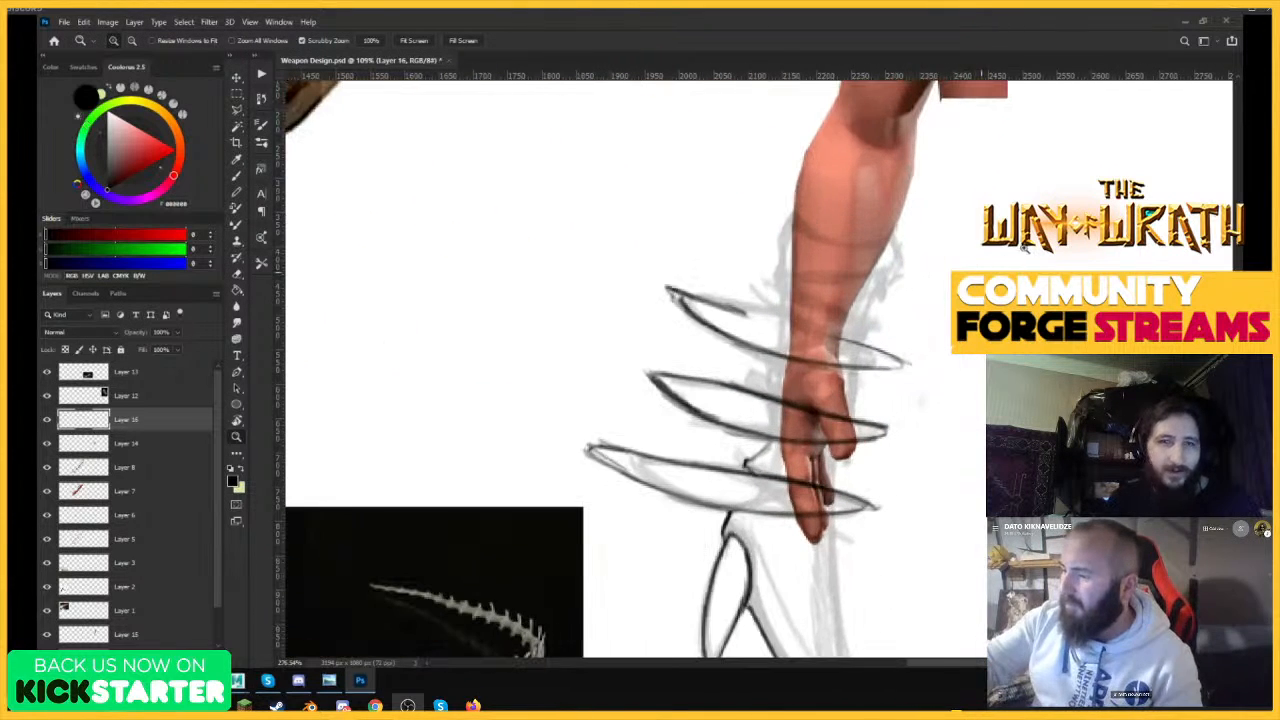
pyautogui.press('b')
pyautogui.moveTo(724, 308); pyautogui.dragTo(854, 341)
pyautogui.moveTo(710, 301); pyautogui.dragTo(874, 342)
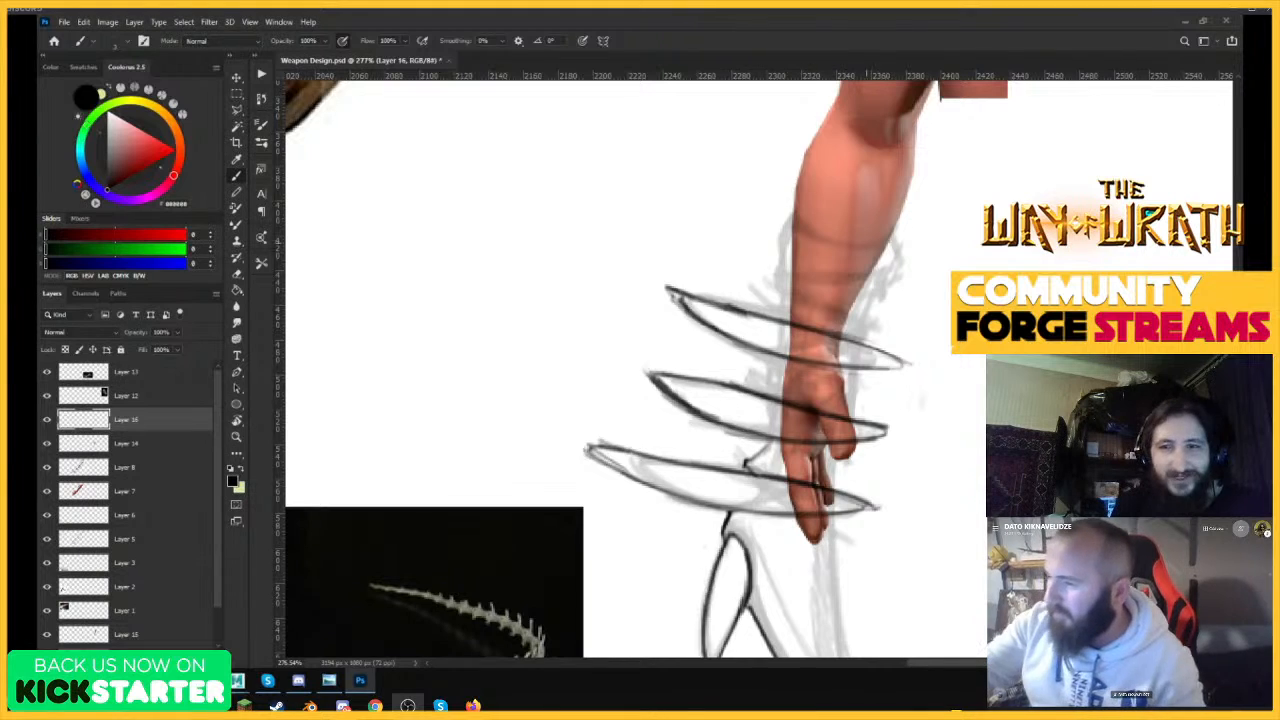
# Draw the forearm cuff with a notched upper edge, plus short curved contours hanging below it on both sides.
pyautogui.moveTo(867, 241)
pyautogui.mouseDown()
pyautogui.moveTo(831, 235)
pyautogui.moveTo(900, 206)
pyautogui.mouseUp()
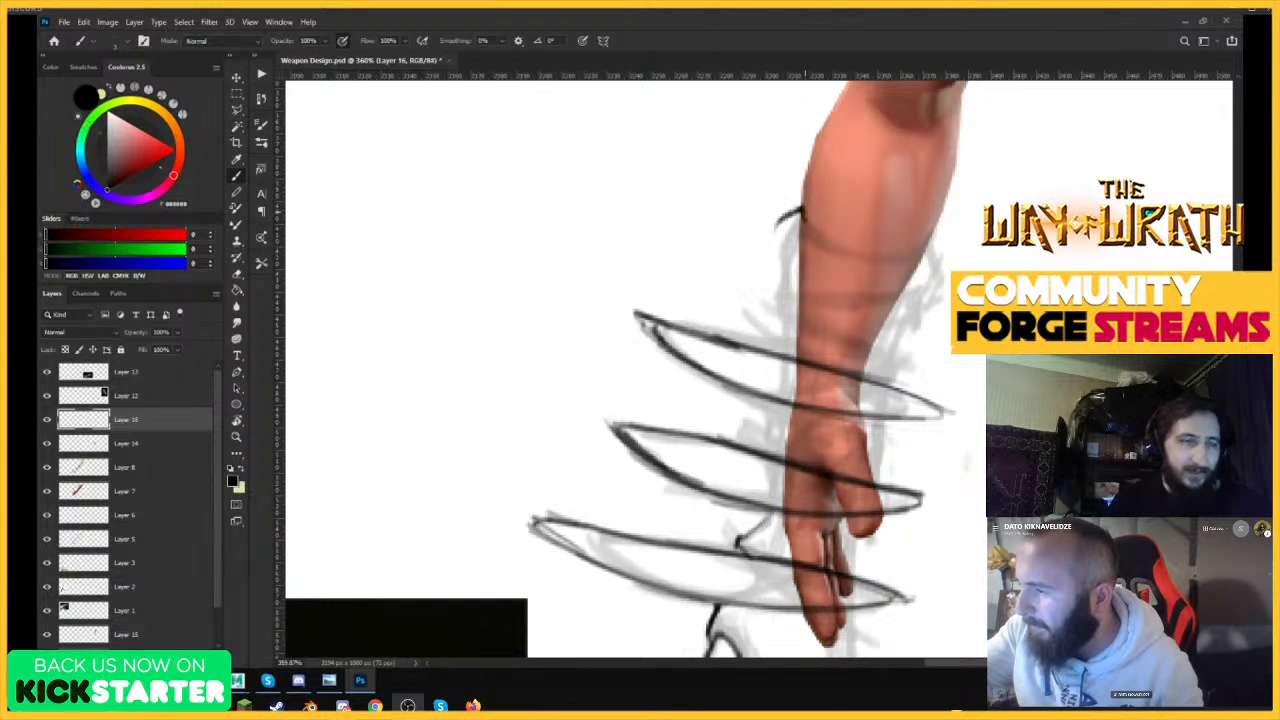
pyautogui.moveTo(796, 212); pyautogui.dragTo(800, 174)
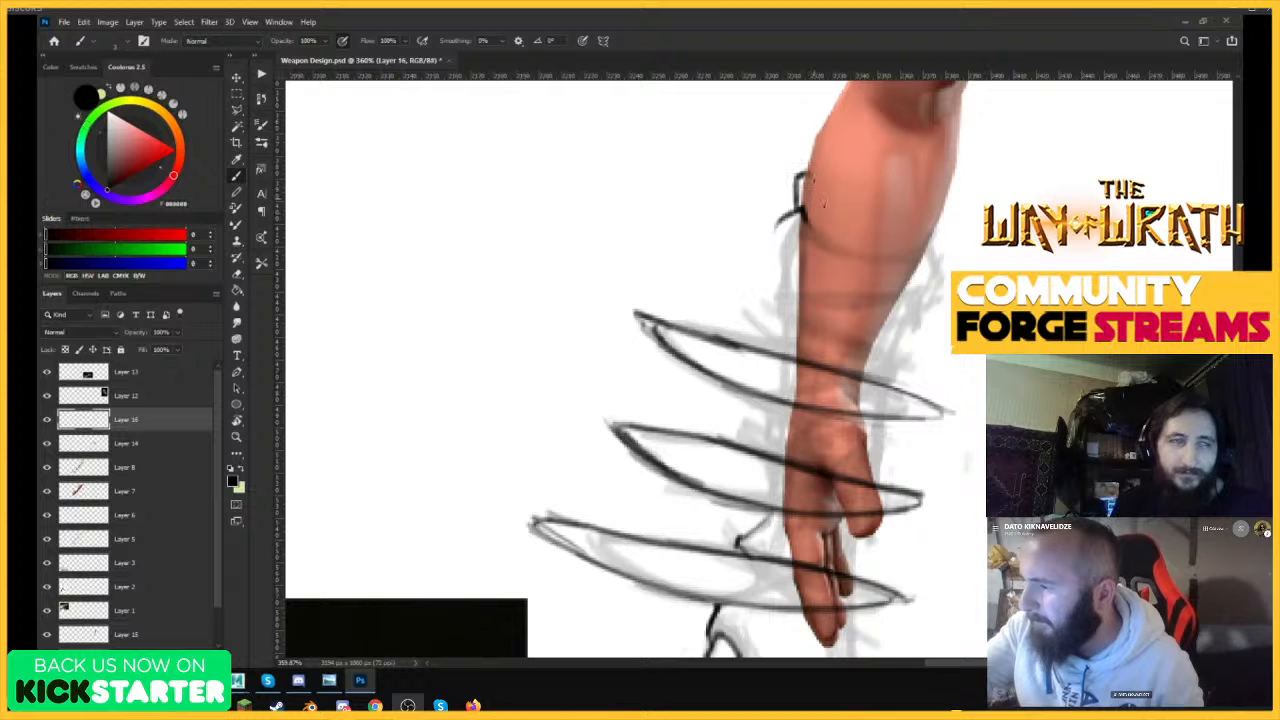
pyautogui.moveTo(806, 222)
pyautogui.mouseDown()
pyautogui.moveTo(880, 262)
pyautogui.moveTo(936, 248)
pyautogui.moveTo(934, 234)
pyautogui.mouseUp()
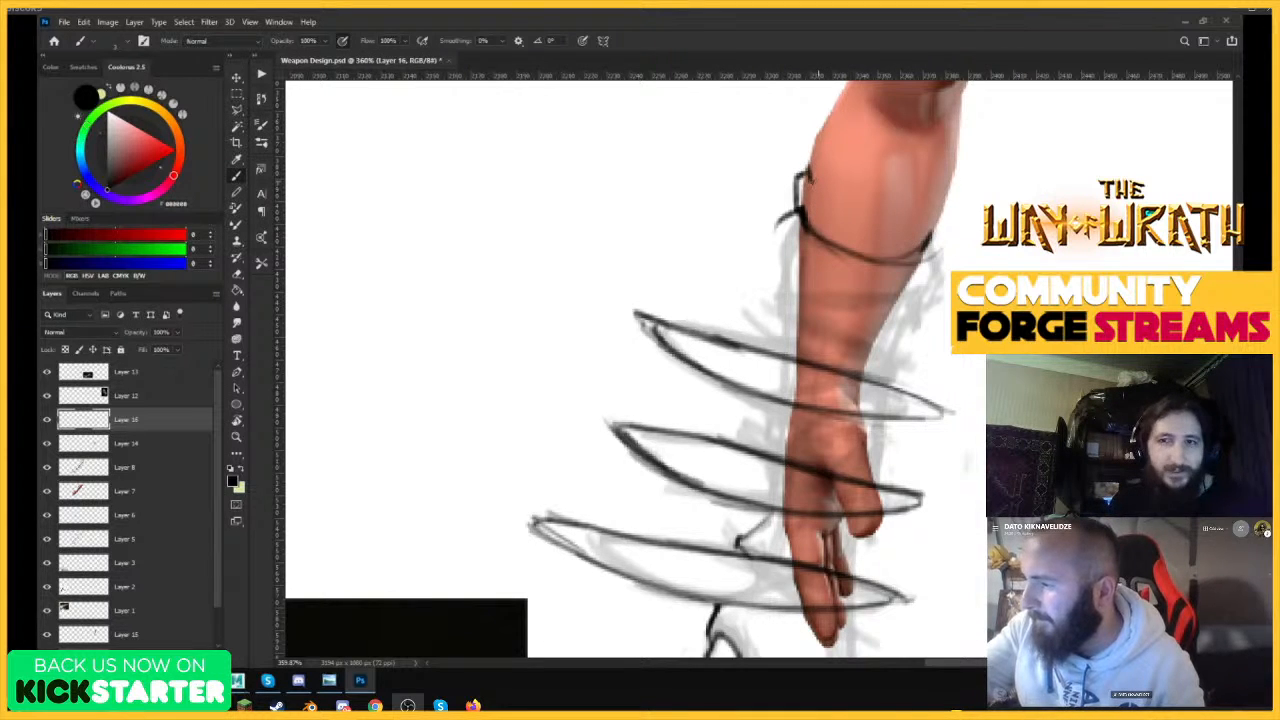
pyautogui.moveTo(812, 186)
pyautogui.mouseDown()
pyautogui.moveTo(857, 252)
pyautogui.moveTo(924, 216)
pyautogui.moveTo(946, 236)
pyautogui.moveTo(930, 258)
pyautogui.mouseUp()
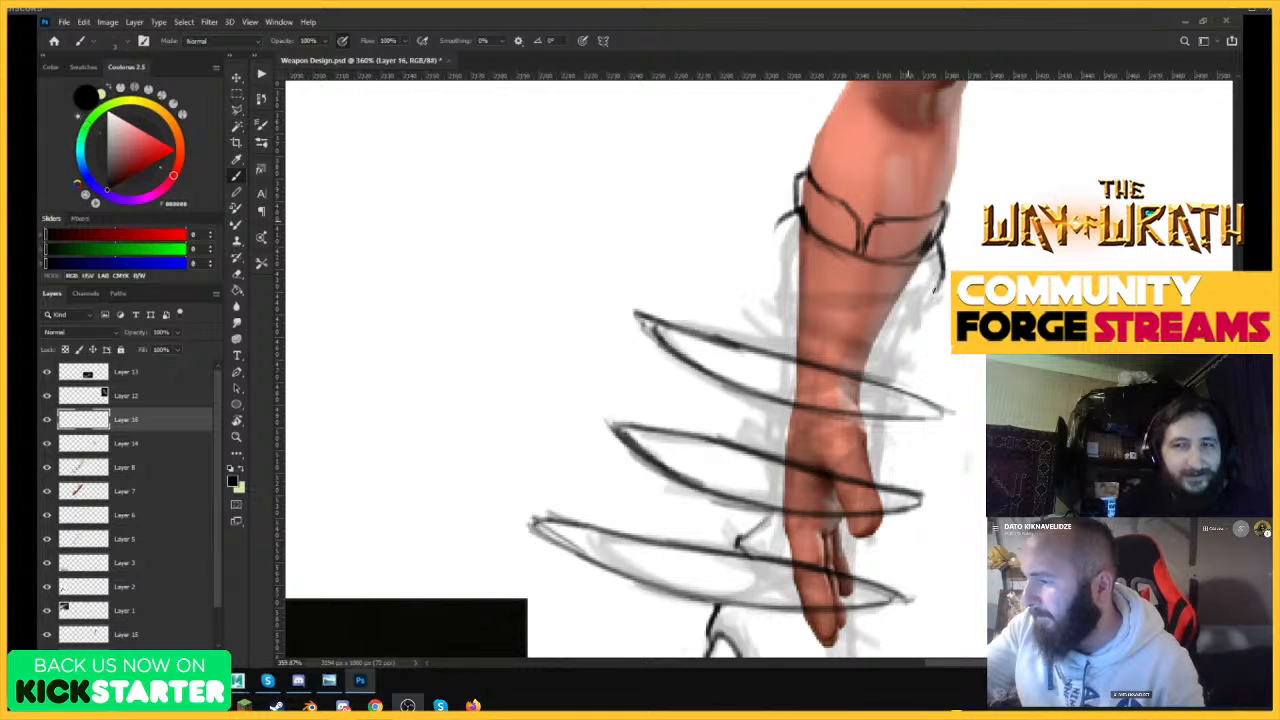
pyautogui.moveTo(938, 244); pyautogui.dragTo(934, 302)
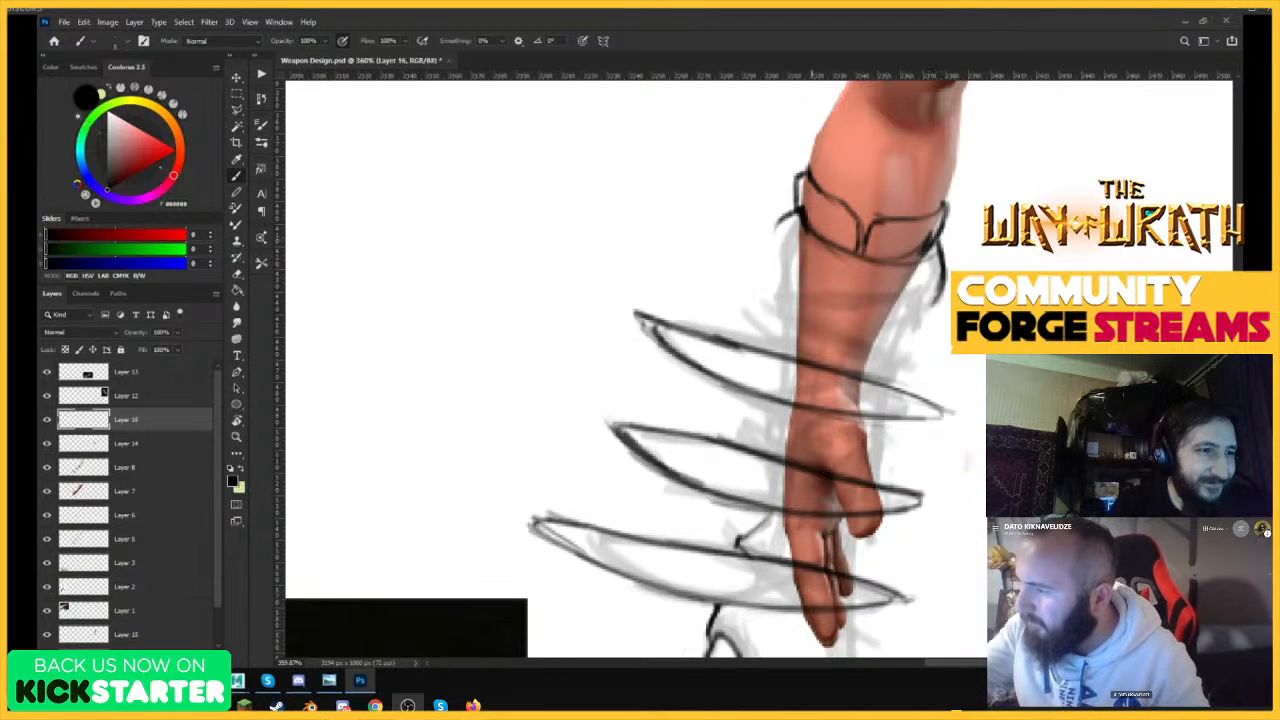
pyautogui.moveTo(781, 216); pyautogui.dragTo(766, 270)
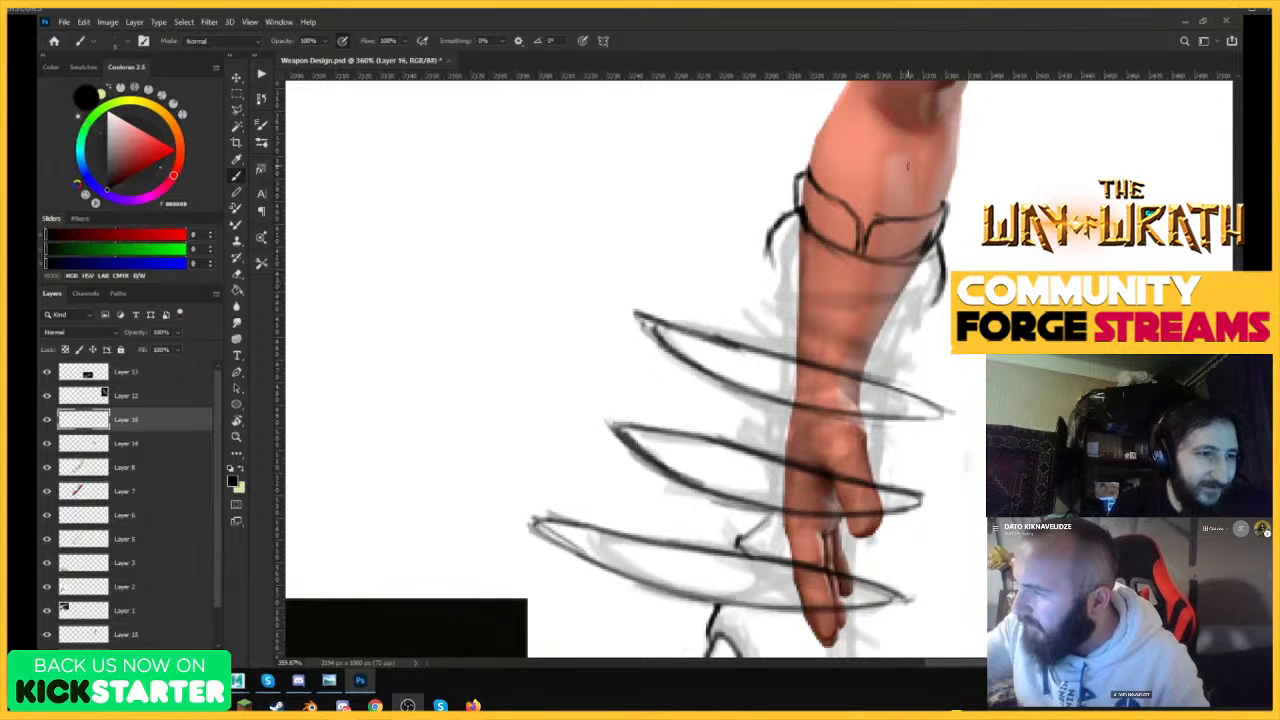
pyautogui.moveTo(813, 176); pyautogui.dragTo(866, 256)
# Trace the wavy outer contour from the cuff down through the gaps between the three spikes.
pyautogui.moveTo(997, 277); pyautogui.dragTo(931, 370)
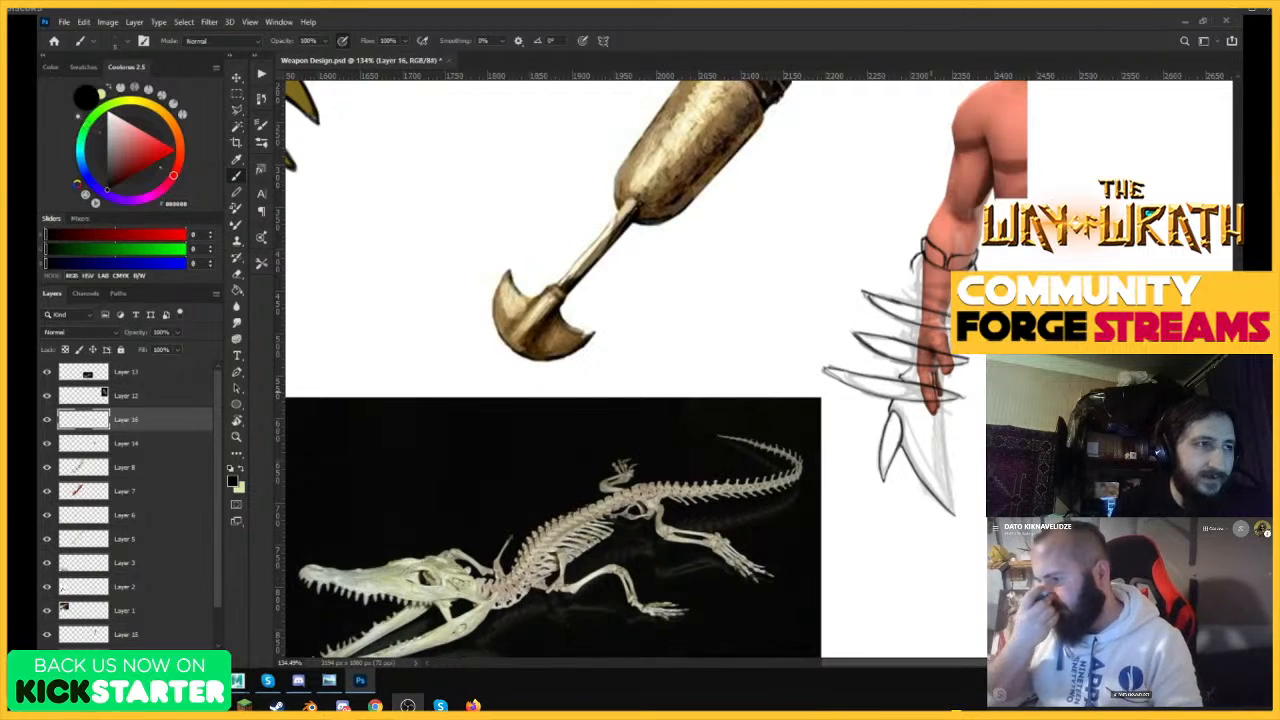
pyautogui.moveTo(983, 276); pyautogui.dragTo(1037, 278)
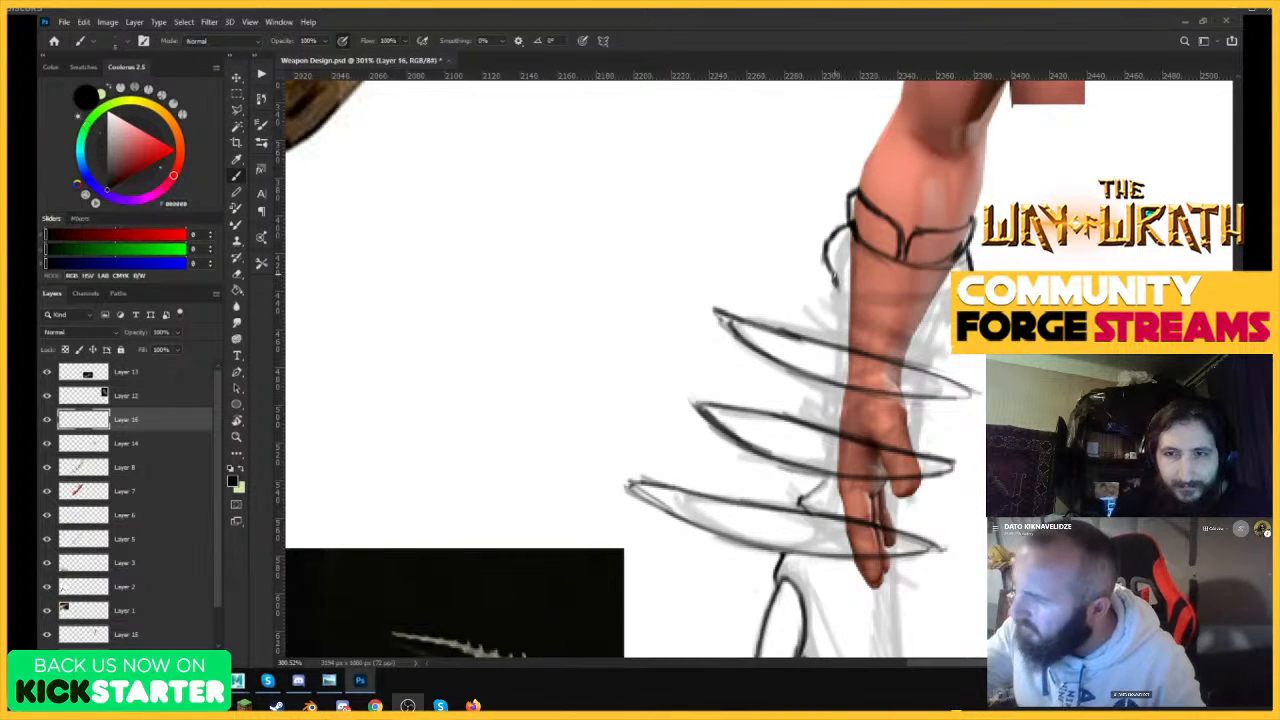
pyautogui.moveTo(907, 230); pyautogui.dragTo(848, 300)
pyautogui.moveTo(928, 372); pyautogui.dragTo(956, 353)
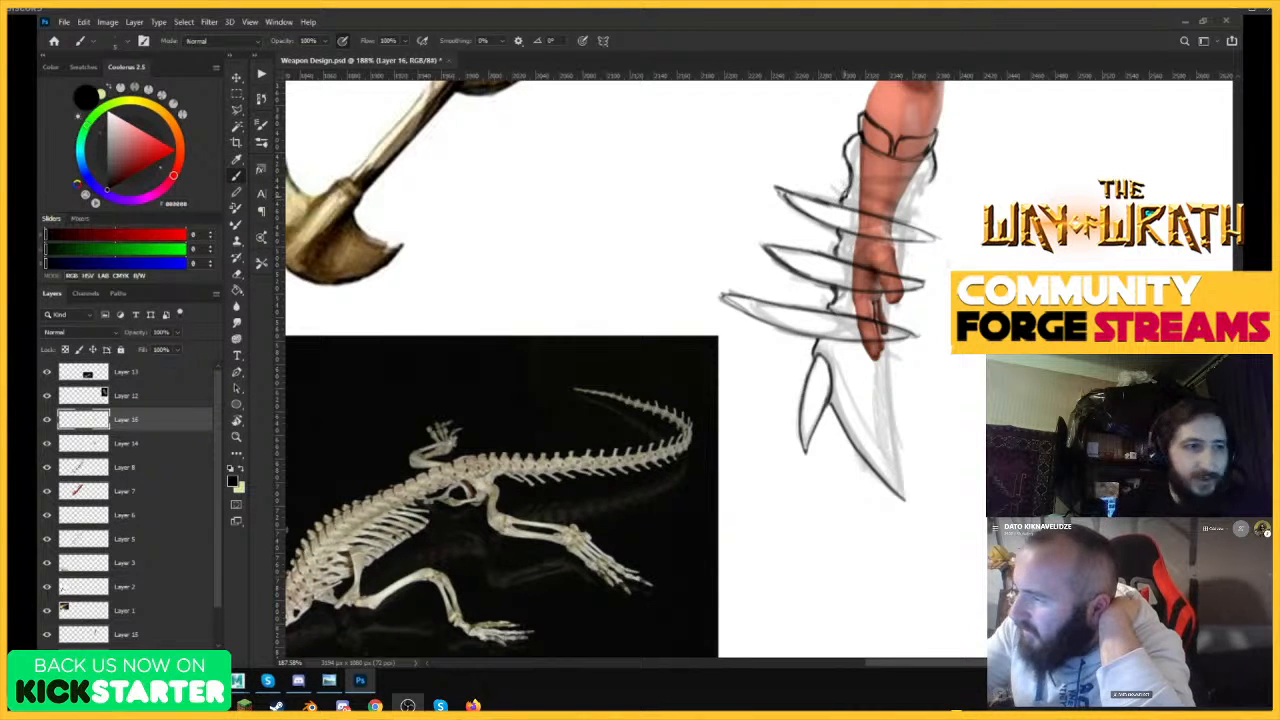
pyautogui.moveTo(922, 294); pyautogui.dragTo(964, 268)
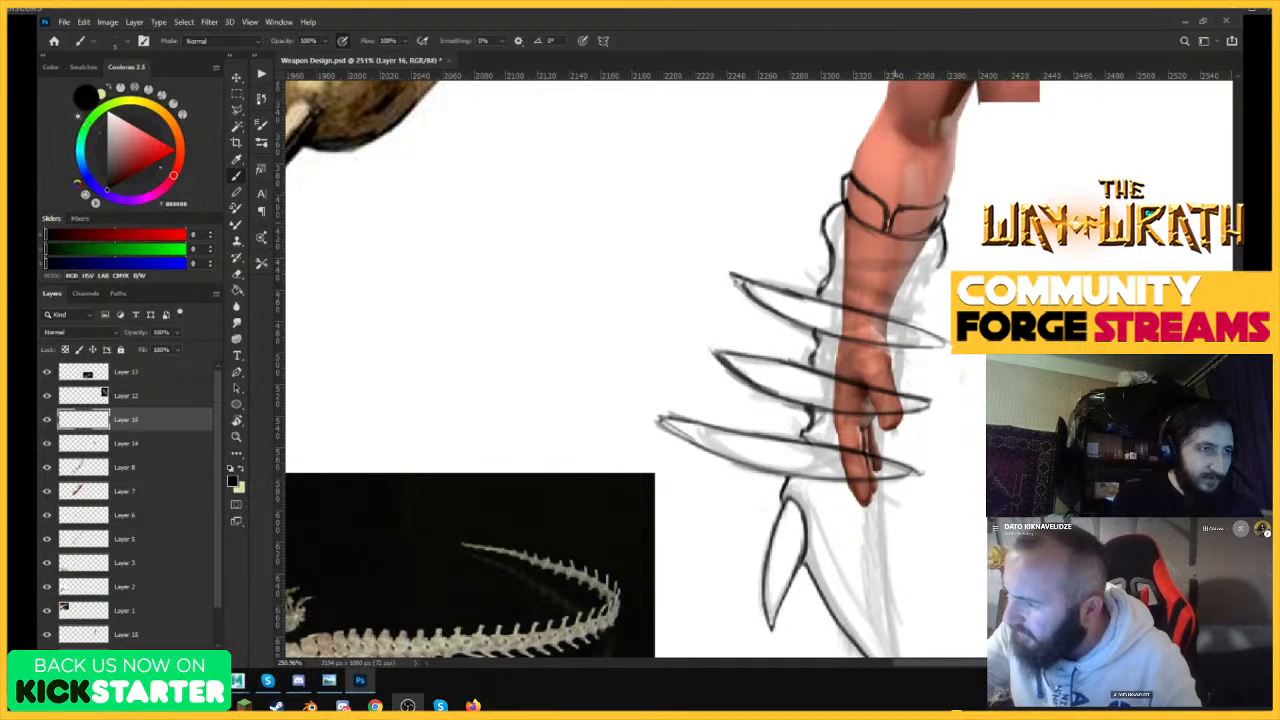
# Draw two thick crossed straps over the wrist beside the uppermost spike.
pyautogui.moveTo(823, 293); pyautogui.dragTo(900, 360)
pyautogui.moveTo(823, 293); pyautogui.dragTo(907, 358)
pyautogui.moveTo(815, 334)
pyautogui.mouseDown()
pyautogui.moveTo(910, 318)
pyautogui.moveTo(810, 340)
pyautogui.moveTo(905, 328)
pyautogui.mouseUp()
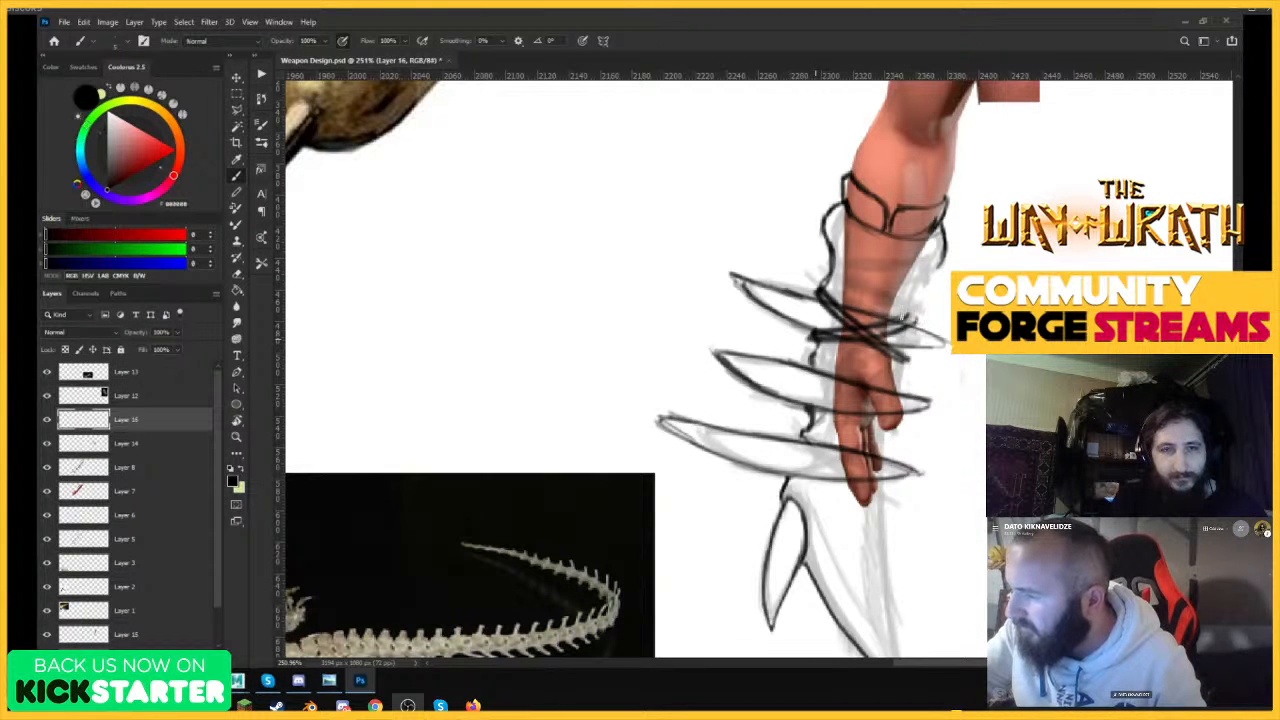
# Erase the middle of both crossed wrist straps with a small Eraser, leaving only their outlines.
pyautogui.press('e')
pyautogui.scroll(3, 889, 328)
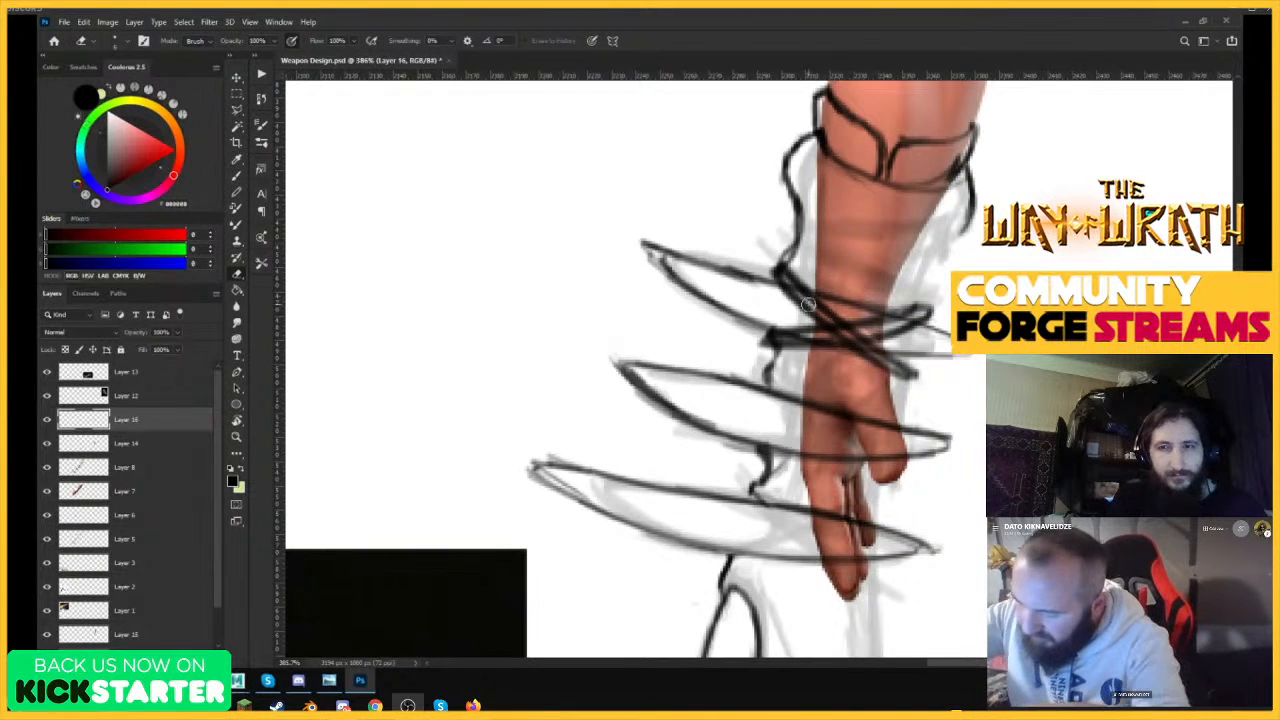
pyautogui.moveTo(817, 307)
pyautogui.mouseDown()
pyautogui.moveTo(795, 285)
pyautogui.moveTo(885, 355)
pyautogui.moveTo(763, 300)
pyautogui.mouseUp()
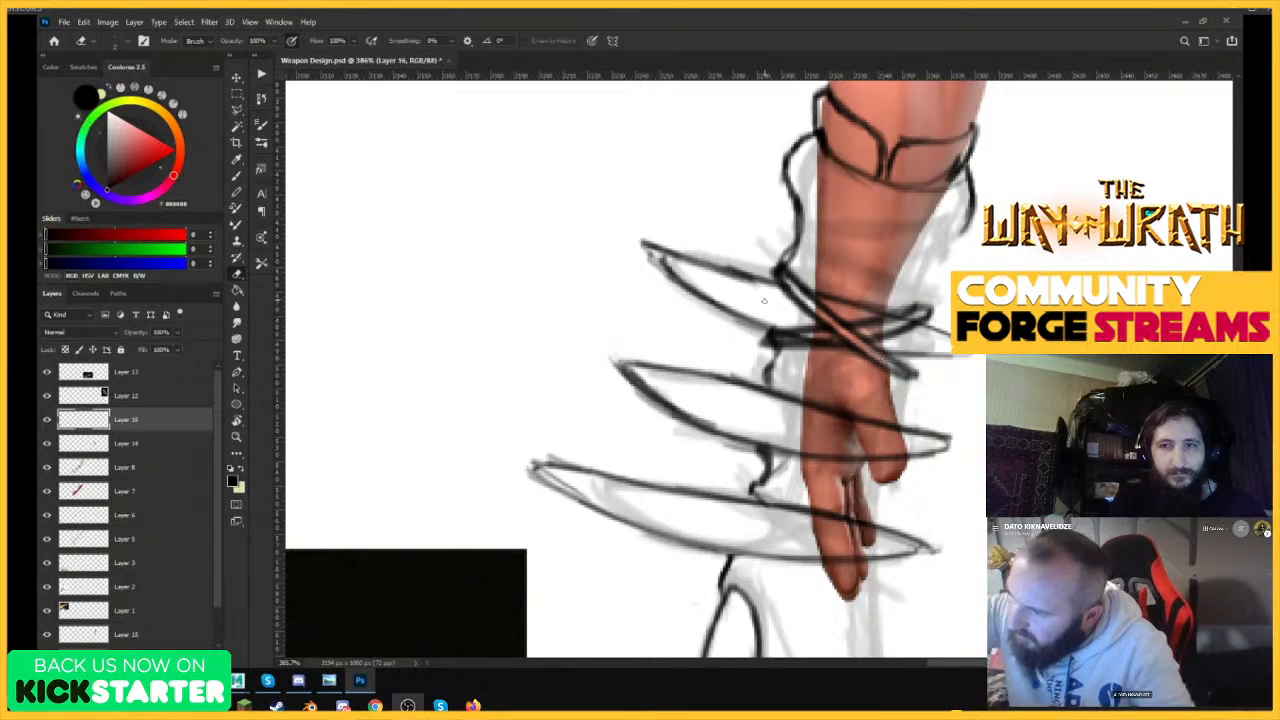
pyautogui.moveTo(828, 336)
pyautogui.mouseDown()
pyautogui.moveTo(785, 338)
pyautogui.moveTo(855, 337)
pyautogui.moveTo(918, 313)
pyautogui.mouseUp()
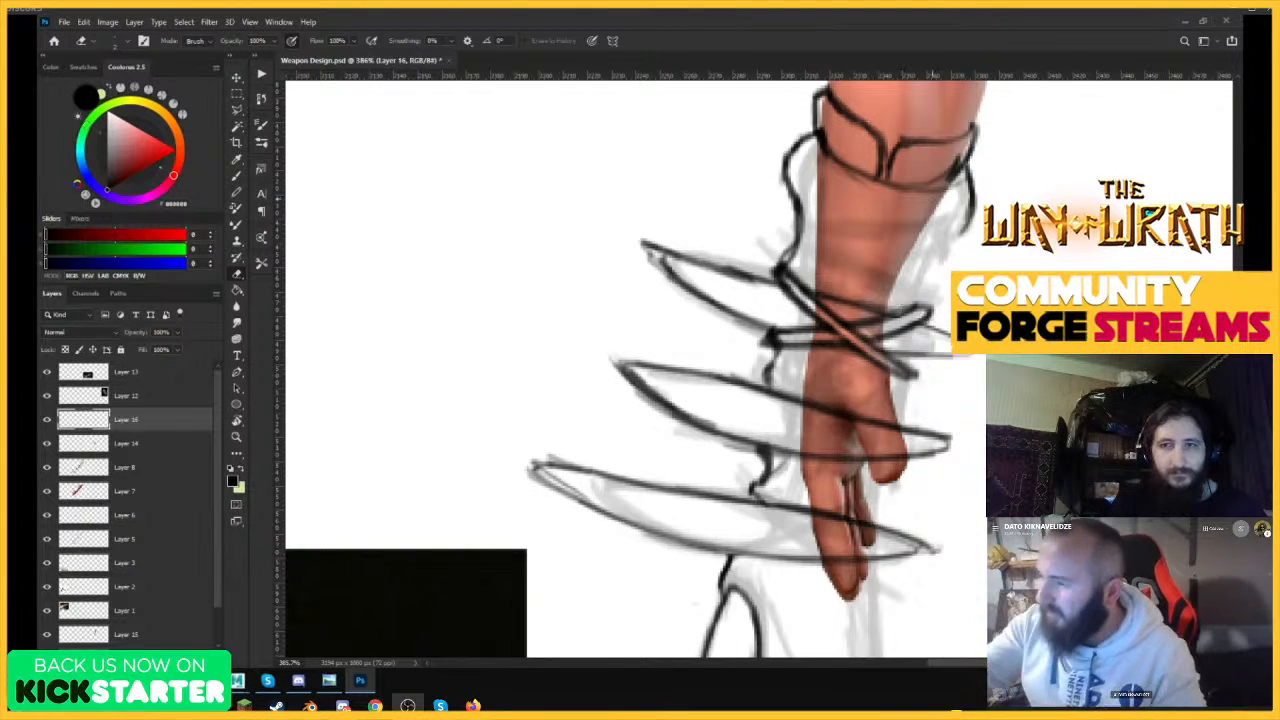
# Erase the painted forearm and hand below the cuff on Layer 15.
pyautogui.press('b')
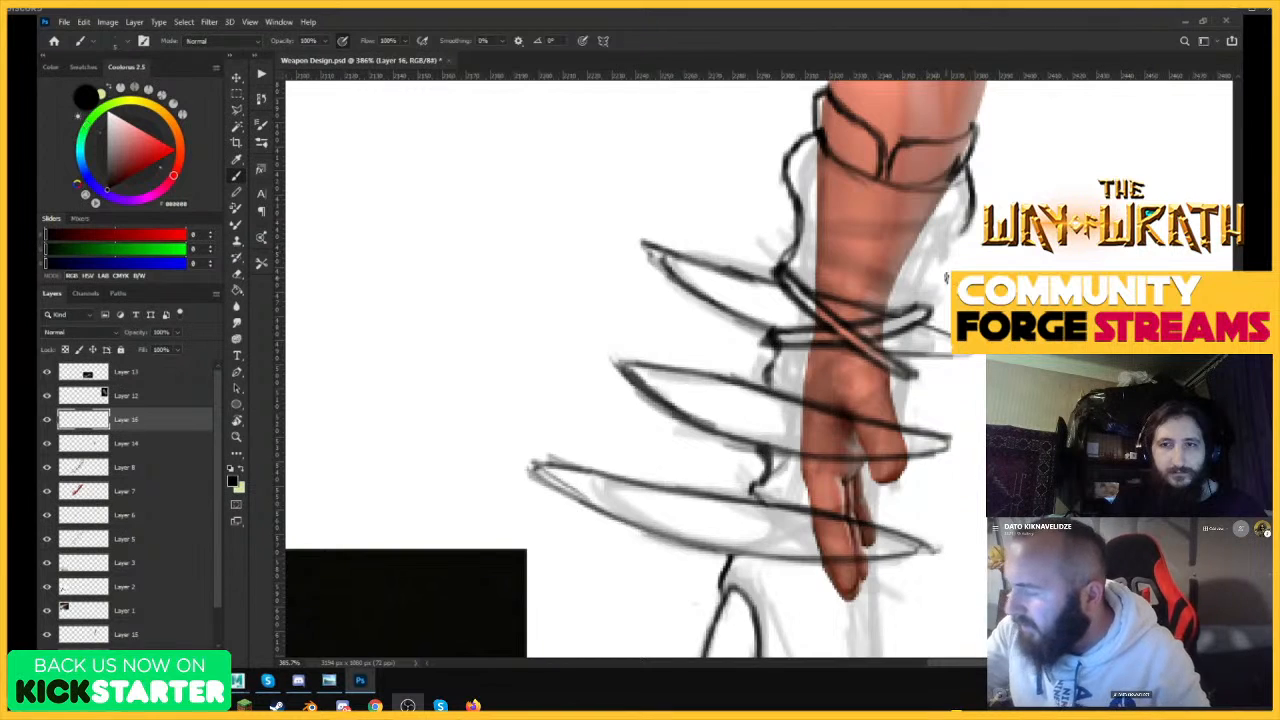
pyautogui.moveTo(955, 300); pyautogui.dragTo(870, 302)
pyautogui.keyDown('ctrl'); pyautogui.click(905, 368); pyautogui.keyUp('ctrl')
pyautogui.moveTo(955, 270); pyautogui.dragTo(990, 270)
pyautogui.press('e')
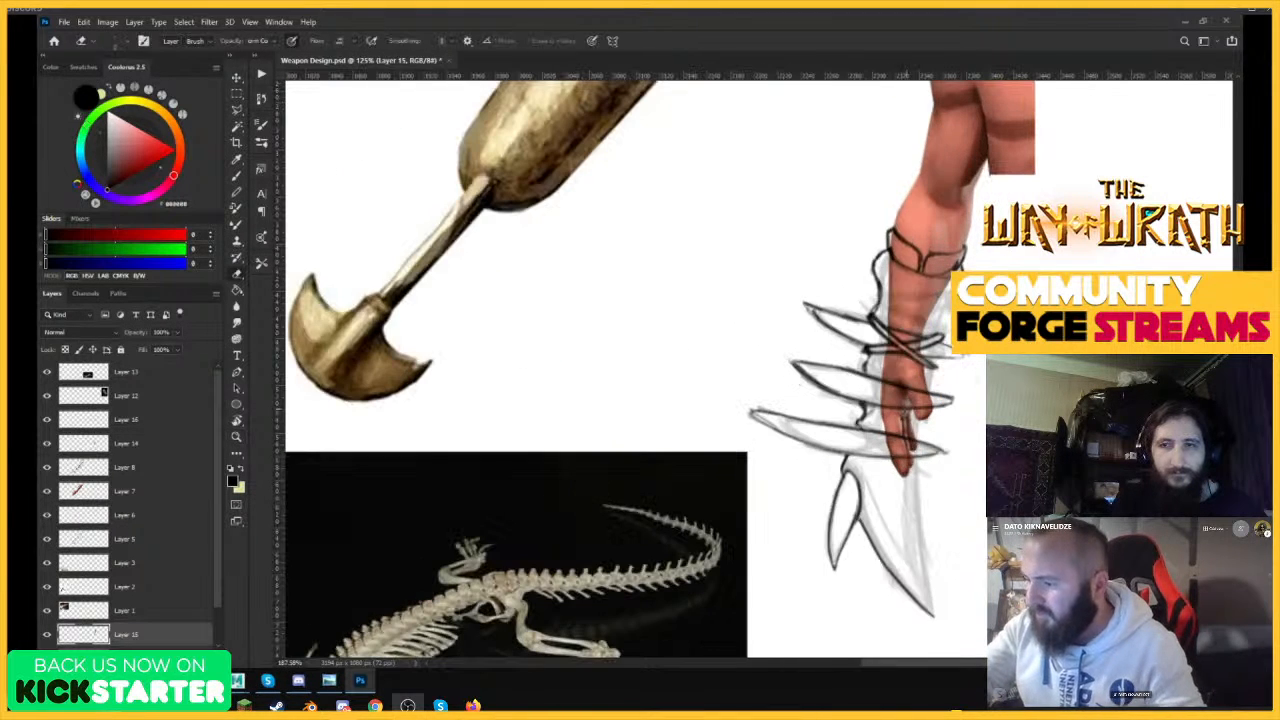
pyautogui.moveTo(902, 340)
pyautogui.mouseDown()
pyautogui.moveTo(901, 472)
pyautogui.moveTo(893, 244)
pyautogui.moveTo(932, 275)
pyautogui.moveTo(968, 258)
pyautogui.mouseUp()
pyautogui.press('[')
pyautogui.press('[')
pyautogui.press('[')
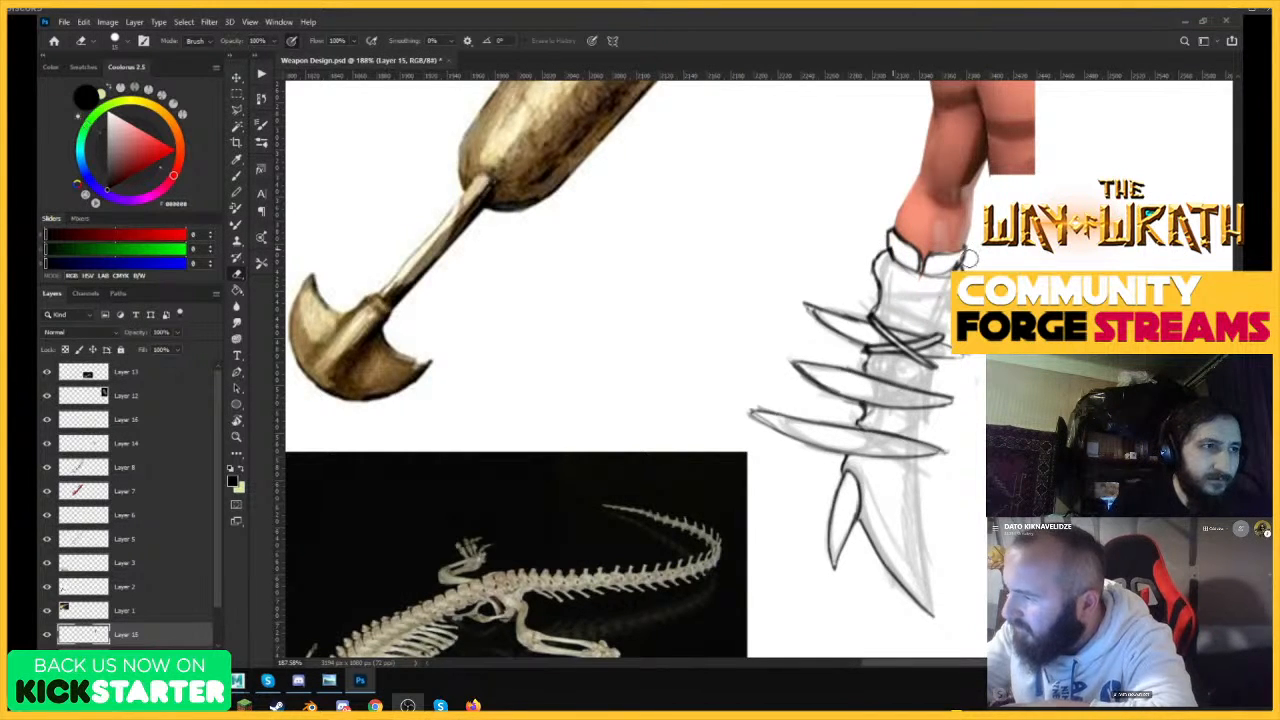
# Draw both edges of a diagonal strap running from the cuff's outer contour down across the existing crossed straps.
pyautogui.hotkey('ctrl', '0')
pyautogui.press('z')
pyautogui.moveTo(876, 388); pyautogui.dragTo(980, 394)
pyautogui.press('b')
pyautogui.press('z')
pyautogui.moveTo(943, 331); pyautogui.dragTo(966, 321)
pyautogui.press('b')
pyautogui.moveTo(815, 260); pyautogui.dragTo(932, 351)
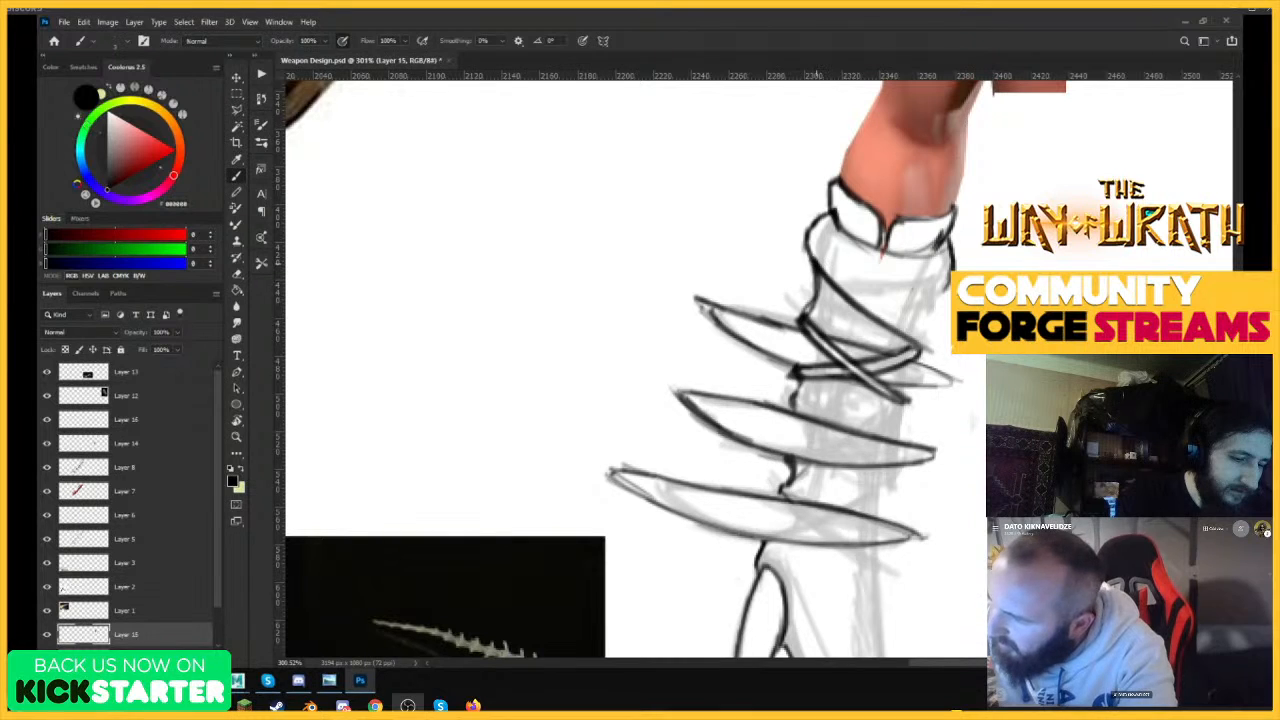
pyautogui.moveTo(817, 272); pyautogui.dragTo(914, 352)
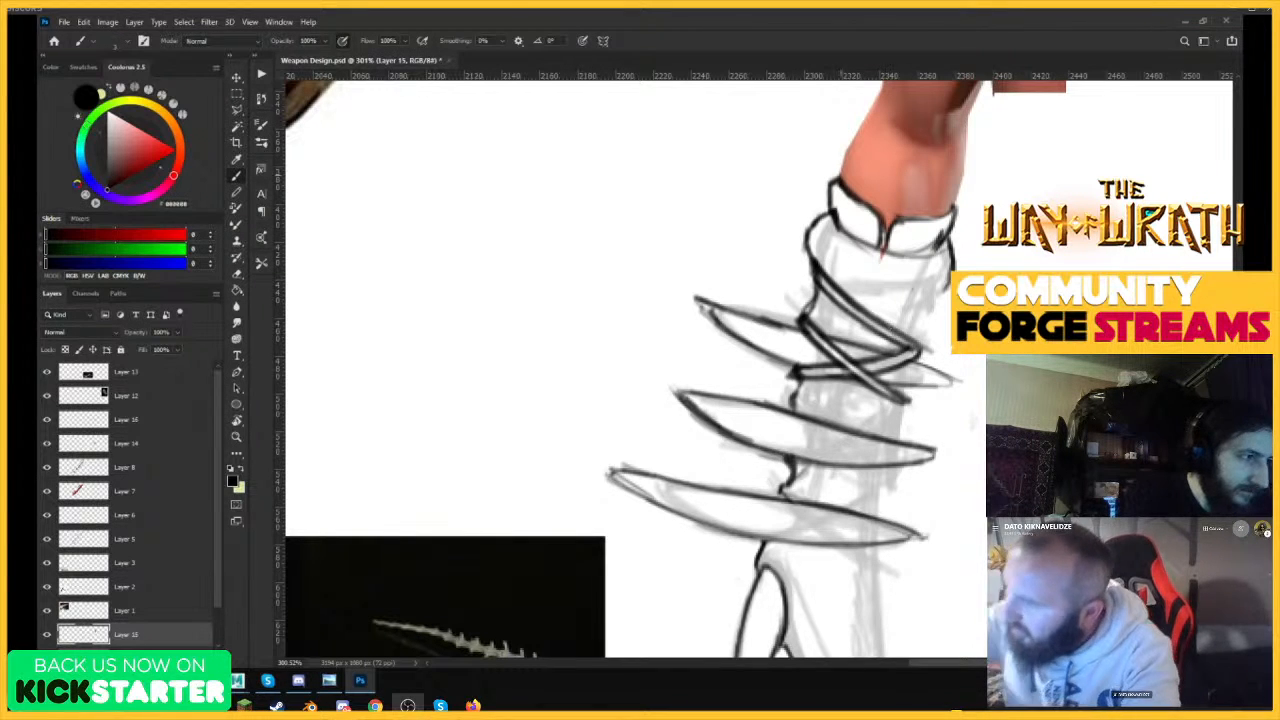
# Draw a second strap rising from the outer contour beside the uppermost spike to the opposite side of the cuff.
pyautogui.moveTo(815, 317); pyautogui.dragTo(846, 321)
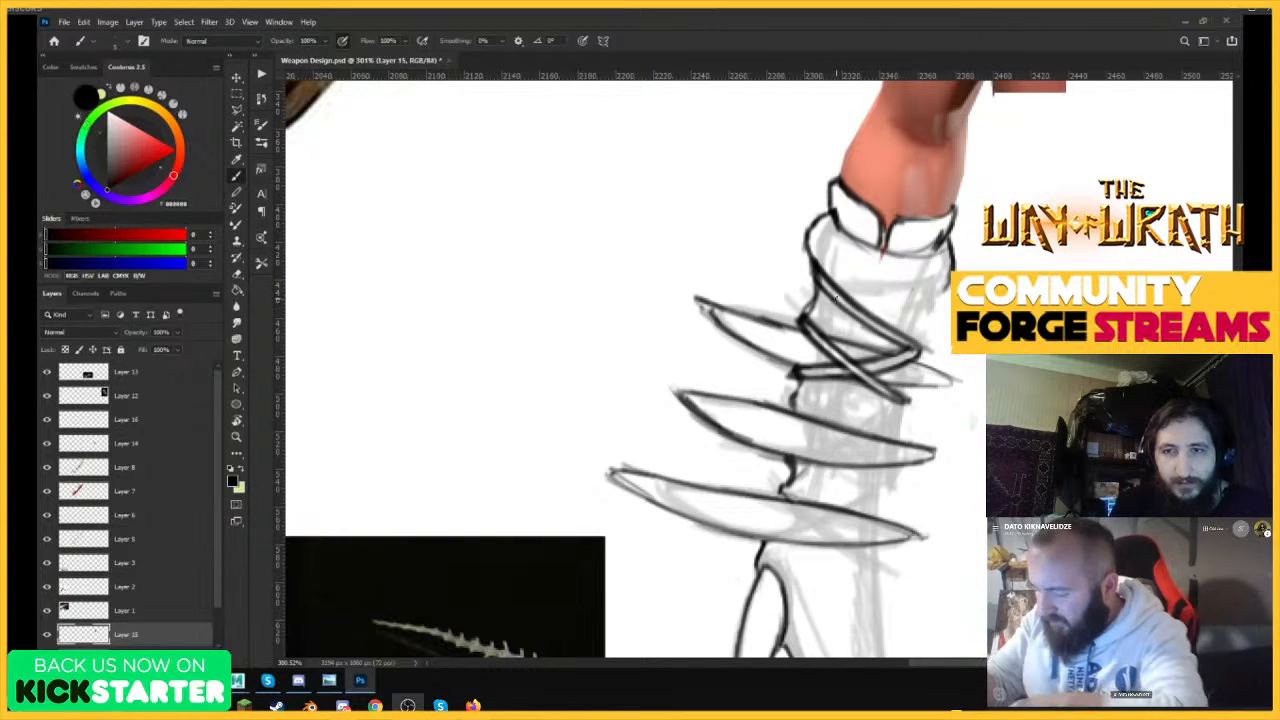
pyautogui.moveTo(808, 317)
pyautogui.mouseDown()
pyautogui.moveTo(858, 323)
pyautogui.moveTo(815, 313)
pyautogui.moveTo(880, 296)
pyautogui.moveTo(895, 312)
pyautogui.moveTo(879, 311)
pyautogui.moveTo(946, 289)
pyautogui.mouseUp()
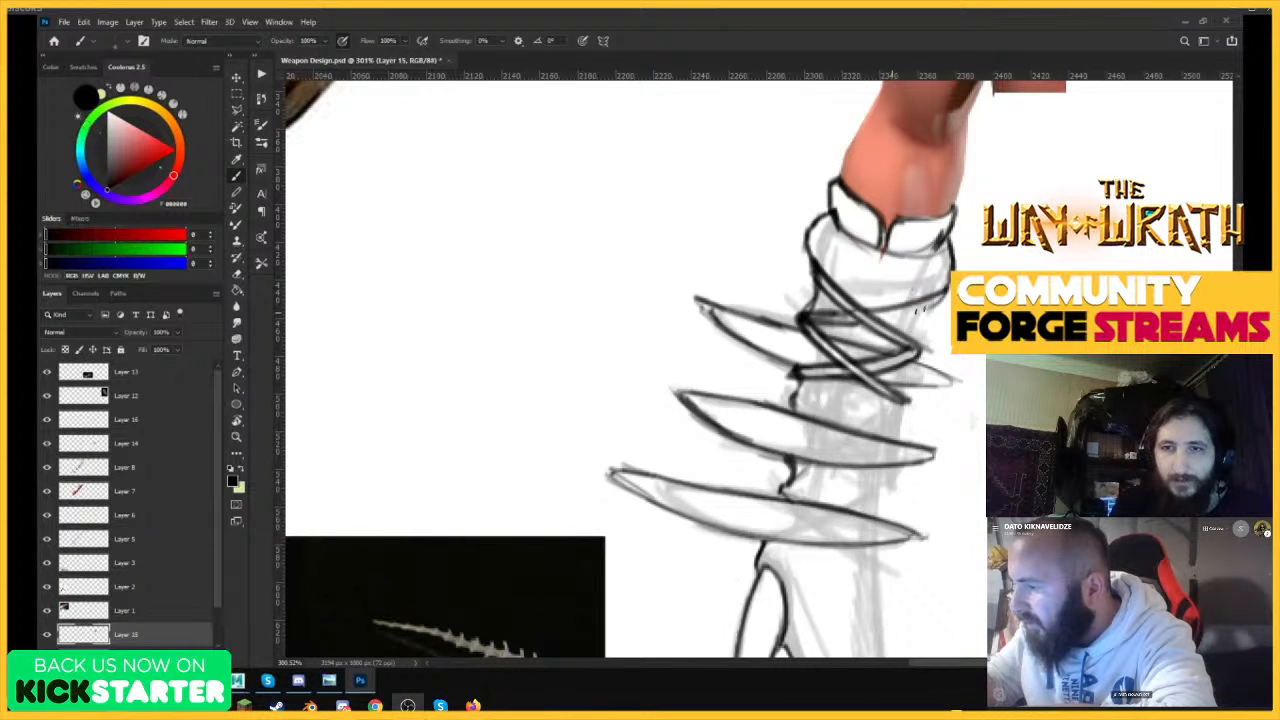
pyautogui.moveTo(886, 322); pyautogui.dragTo(948, 296)
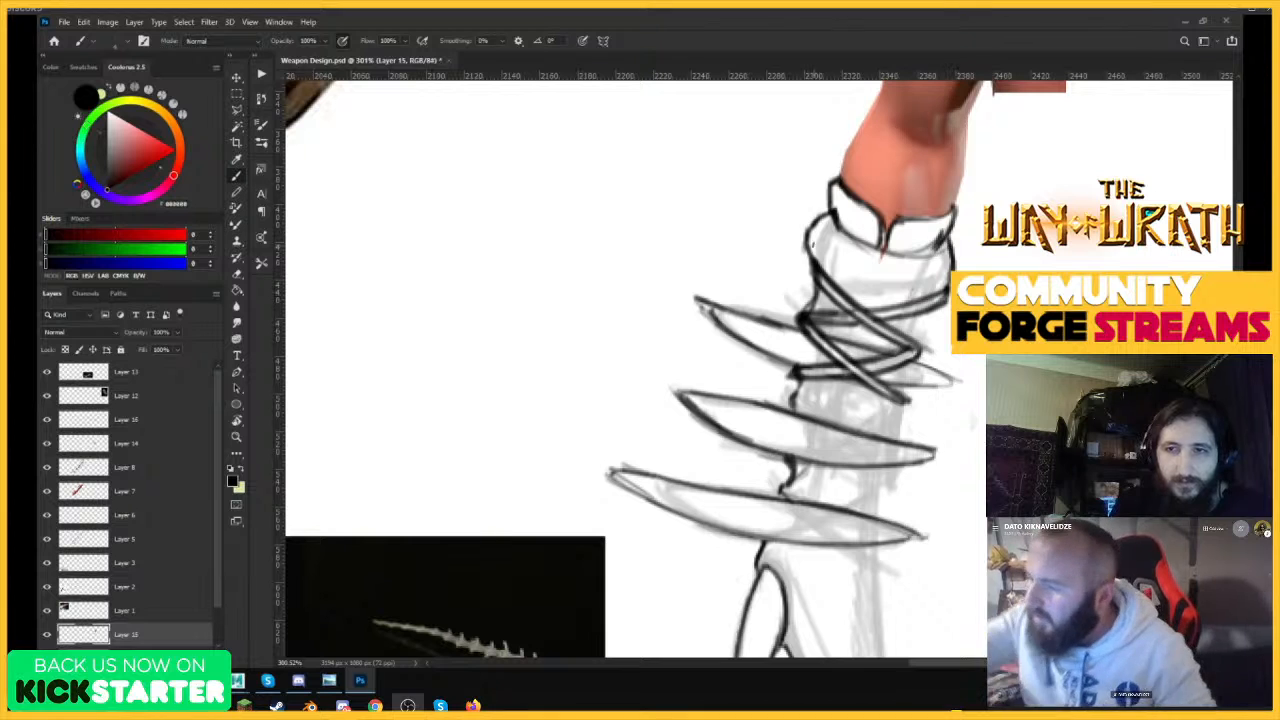
# Inspect the cuff and straps up close and within the whole composition.
pyautogui.moveTo(813, 248); pyautogui.dragTo(855, 299)
pyautogui.moveTo(832, 215)
pyautogui.mouseDown()
pyautogui.moveTo(912, 253)
pyautogui.moveTo(946, 232)
pyautogui.moveTo(920, 244)
pyautogui.moveTo(1020, 226)
pyautogui.mouseUp()
pyautogui.moveTo(808, 256)
pyautogui.mouseDown()
pyautogui.moveTo(838, 227)
pyautogui.moveTo(873, 246)
pyautogui.mouseUp()
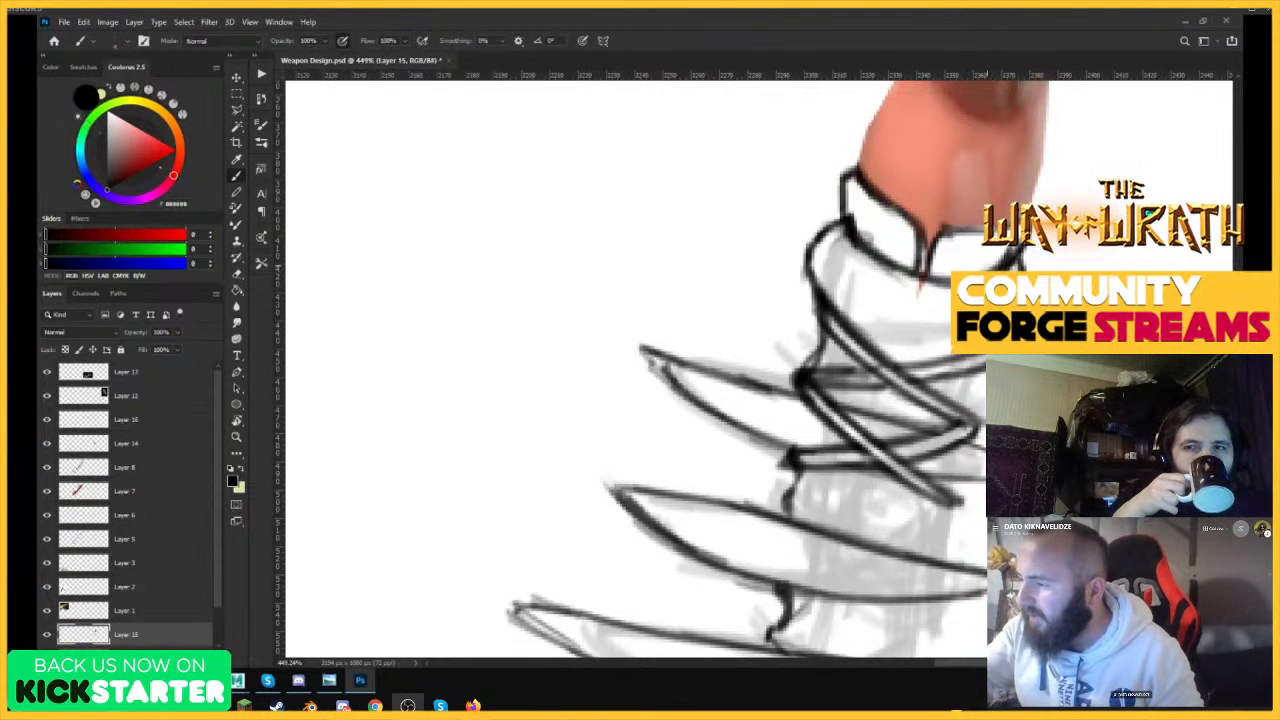
pyautogui.moveTo(1068, 224)
pyautogui.mouseDown()
pyautogui.moveTo(948, 228)
pyautogui.moveTo(1112, 220)
pyautogui.mouseUp()
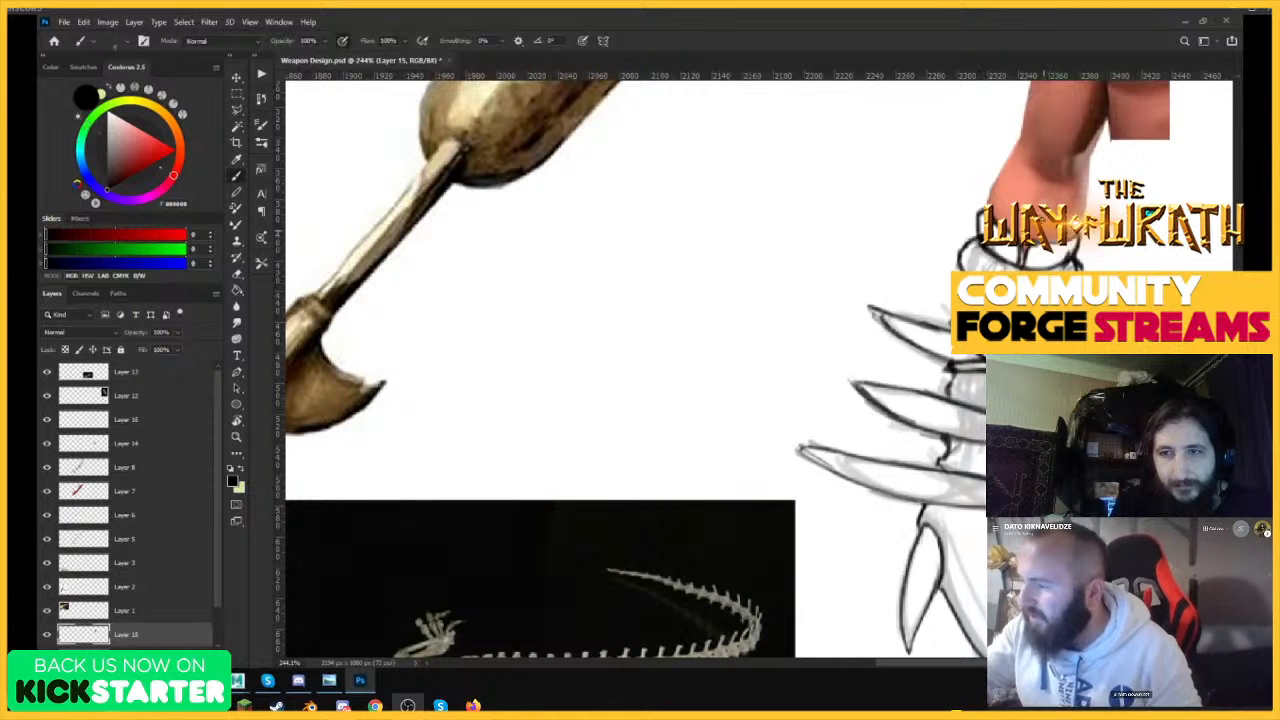
pyautogui.moveTo(1062, 400); pyautogui.dragTo(1076, 400)
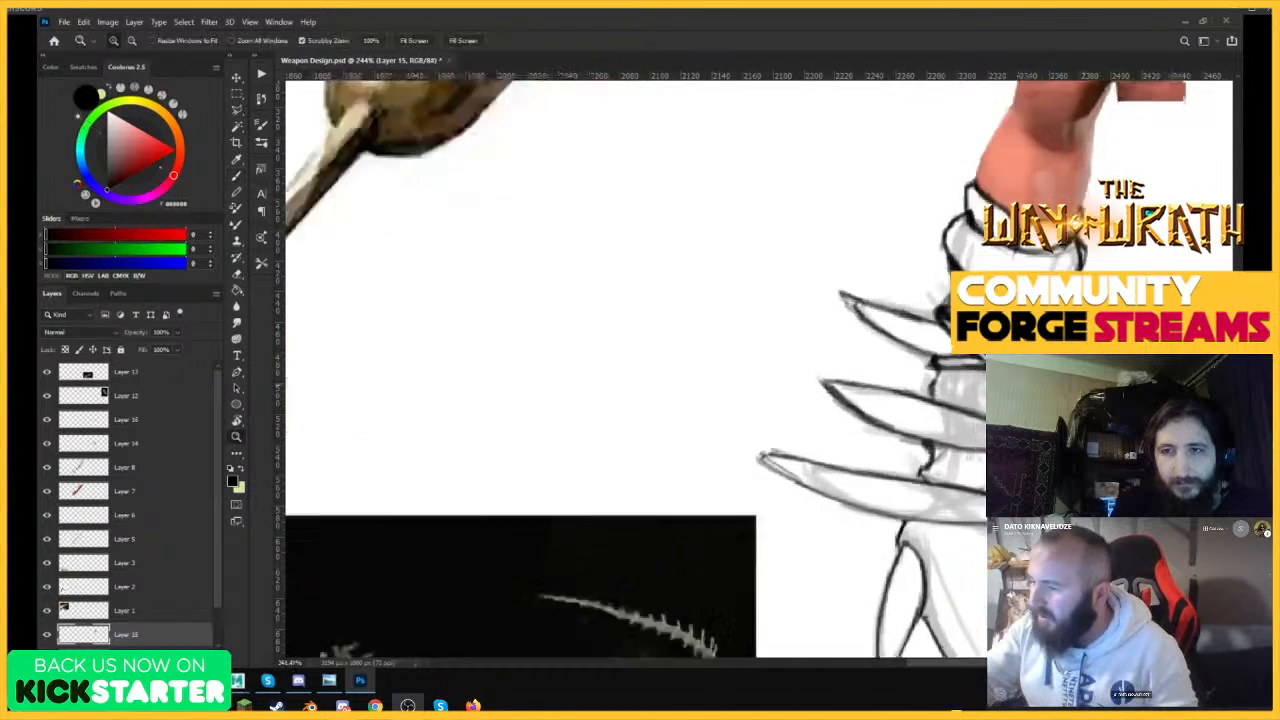
pyautogui.moveTo(1063, 320)
pyautogui.mouseDown()
pyautogui.moveTo(1021, 320)
pyautogui.moveTo(1056, 319)
pyautogui.mouseUp()
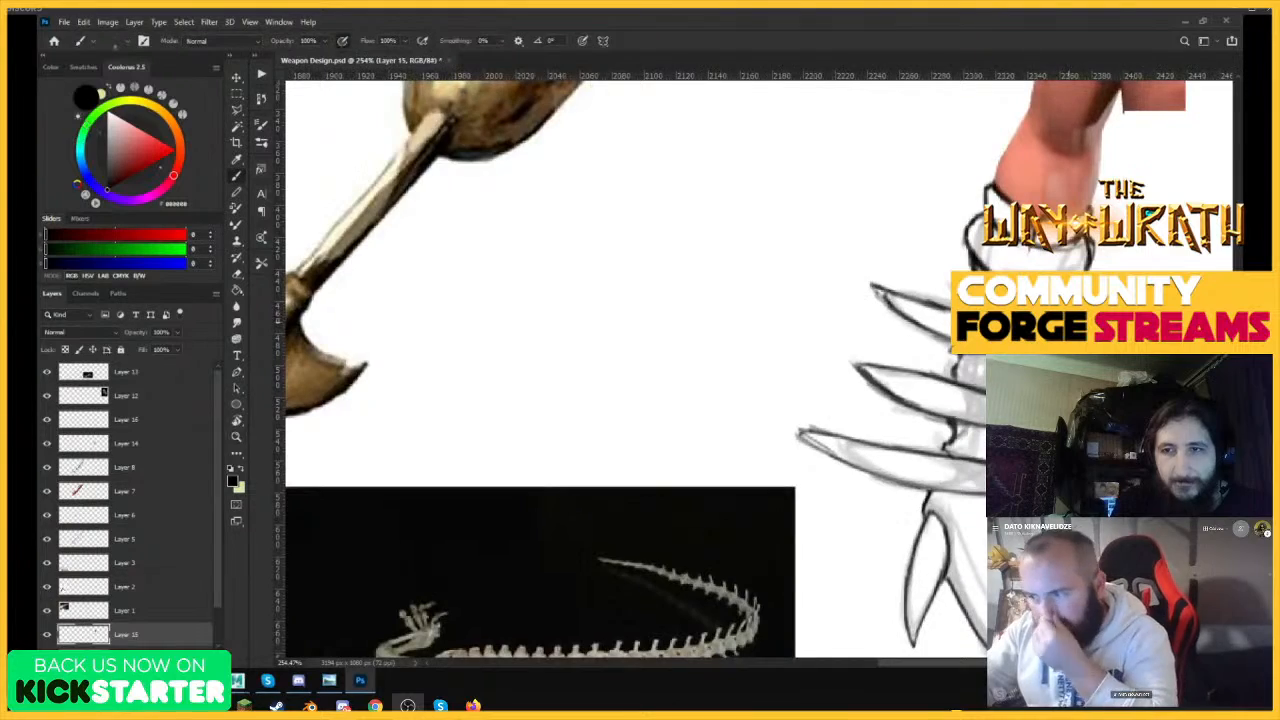
pyautogui.moveTo(992, 248); pyautogui.dragTo(880, 250)
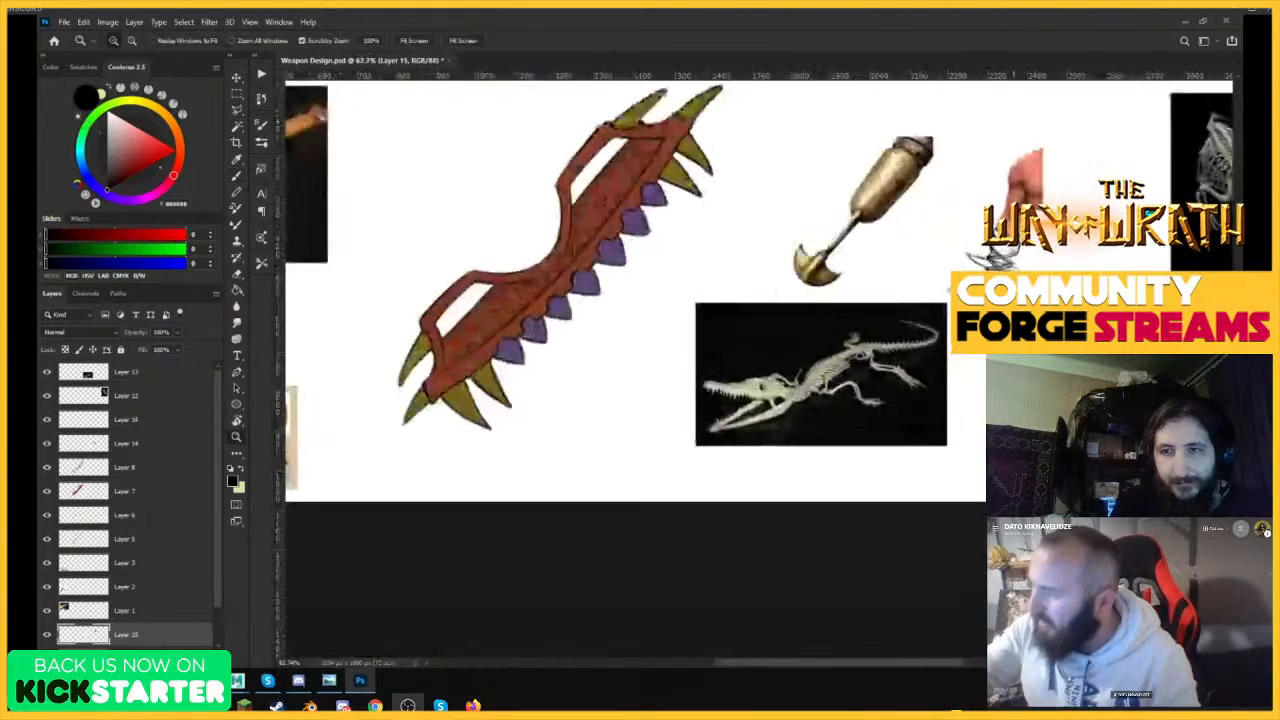
pyautogui.moveTo(1004, 283); pyautogui.dragTo(1095, 285)
pyautogui.moveTo(1012, 425)
pyautogui.mouseDown()
pyautogui.moveTo(1038, 425)
pyautogui.moveTo(972, 384)
pyautogui.mouseUp()
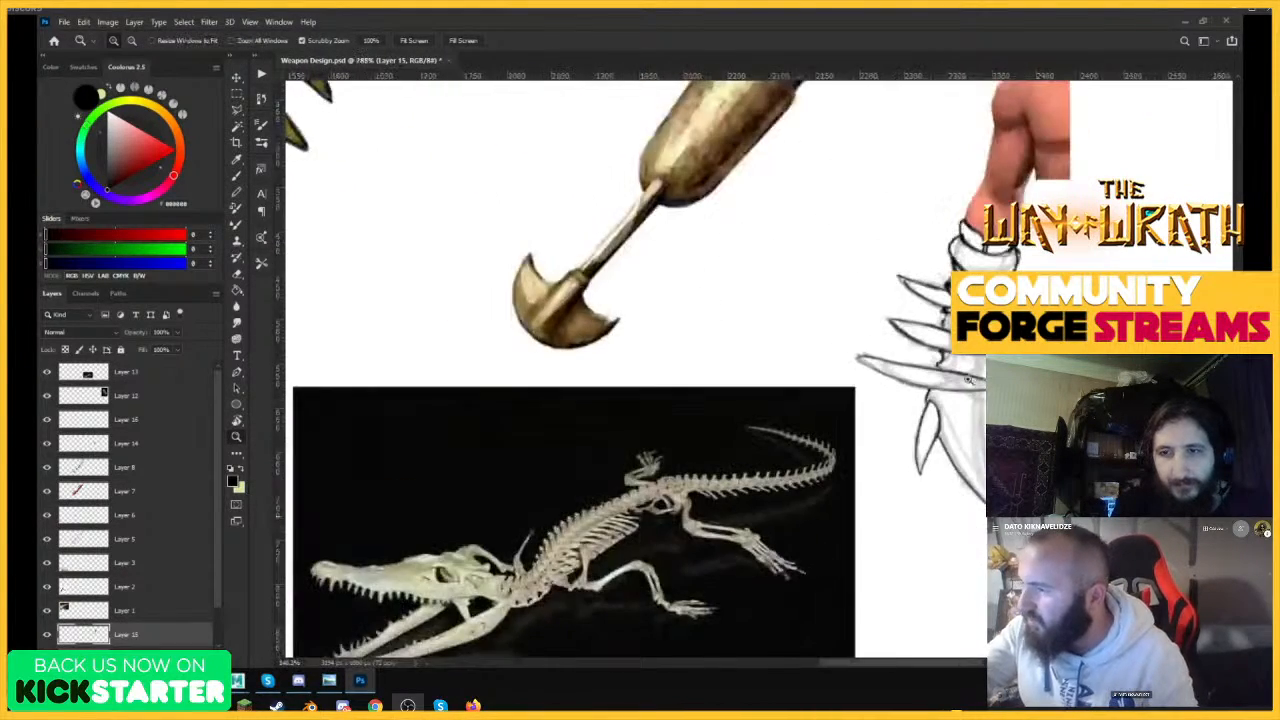
# Draw a thick diagonal strap from the outer contour across the middle spike.
pyautogui.moveTo(1003, 250); pyautogui.dragTo(1022, 249)
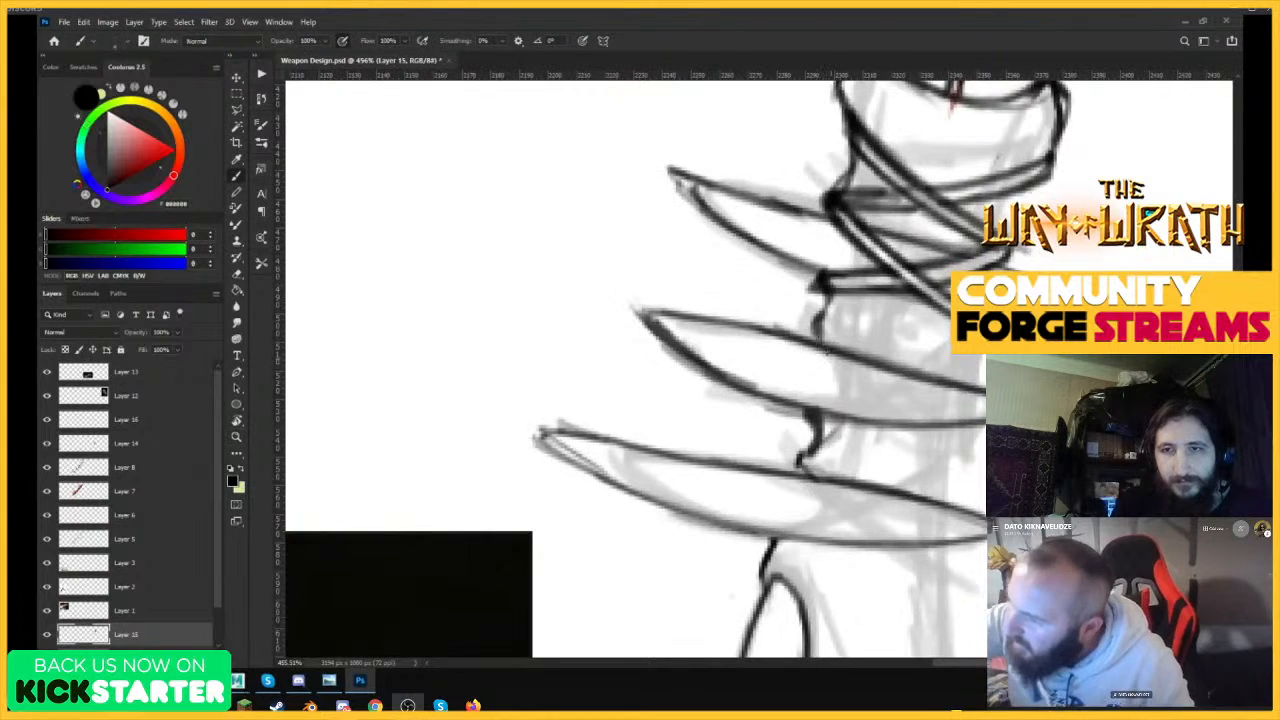
pyautogui.moveTo(818, 338); pyautogui.dragTo(960, 451)
pyautogui.moveTo(822, 338)
pyautogui.mouseDown()
pyautogui.moveTo(966, 440)
pyautogui.moveTo(953, 454)
pyautogui.mouseUp()
pyautogui.moveTo(931, 415); pyautogui.dragTo(953, 437)
# Undo the oversized erasing and clear the middle of the diagonal strap over the middle spike with a smaller Eraser.
pyautogui.press('e')
pyautogui.moveTo(884, 390); pyautogui.dragTo(830, 348)
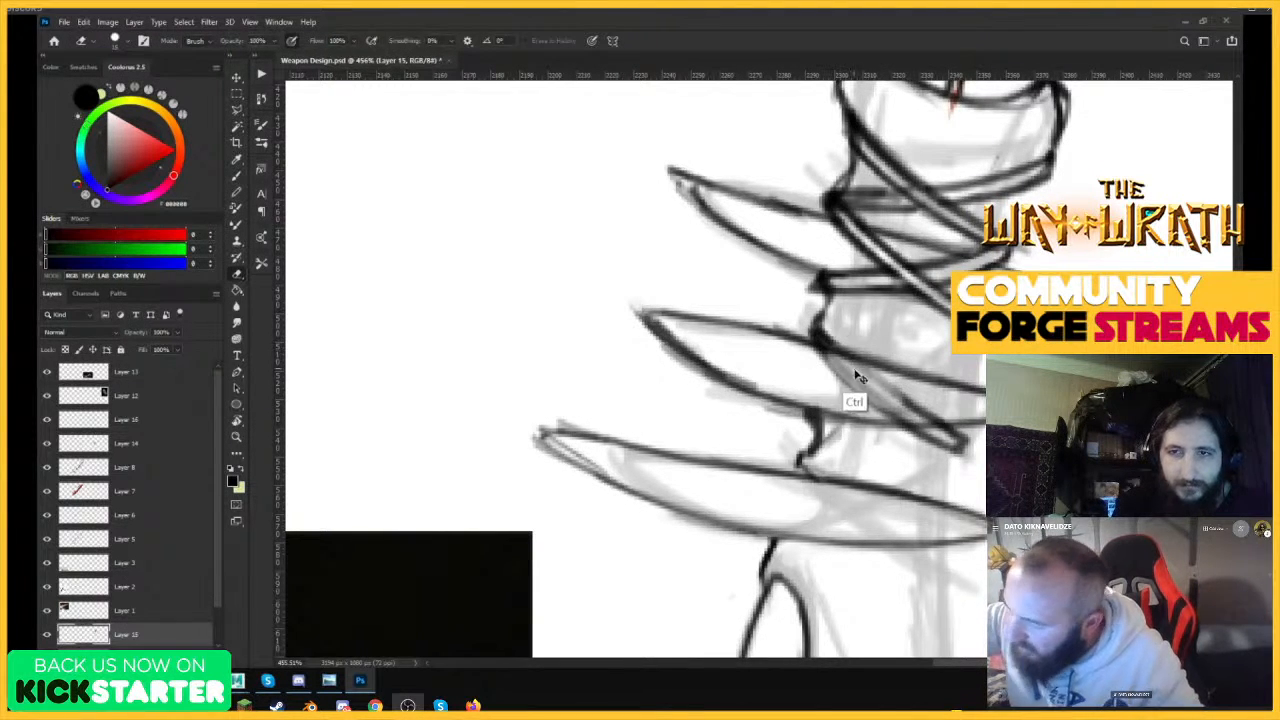
pyautogui.hotkey('ctrl', 'z')
pyautogui.press('[')
pyautogui.press('[')
pyautogui.press('[')
pyautogui.press('[')
pyautogui.press('[')
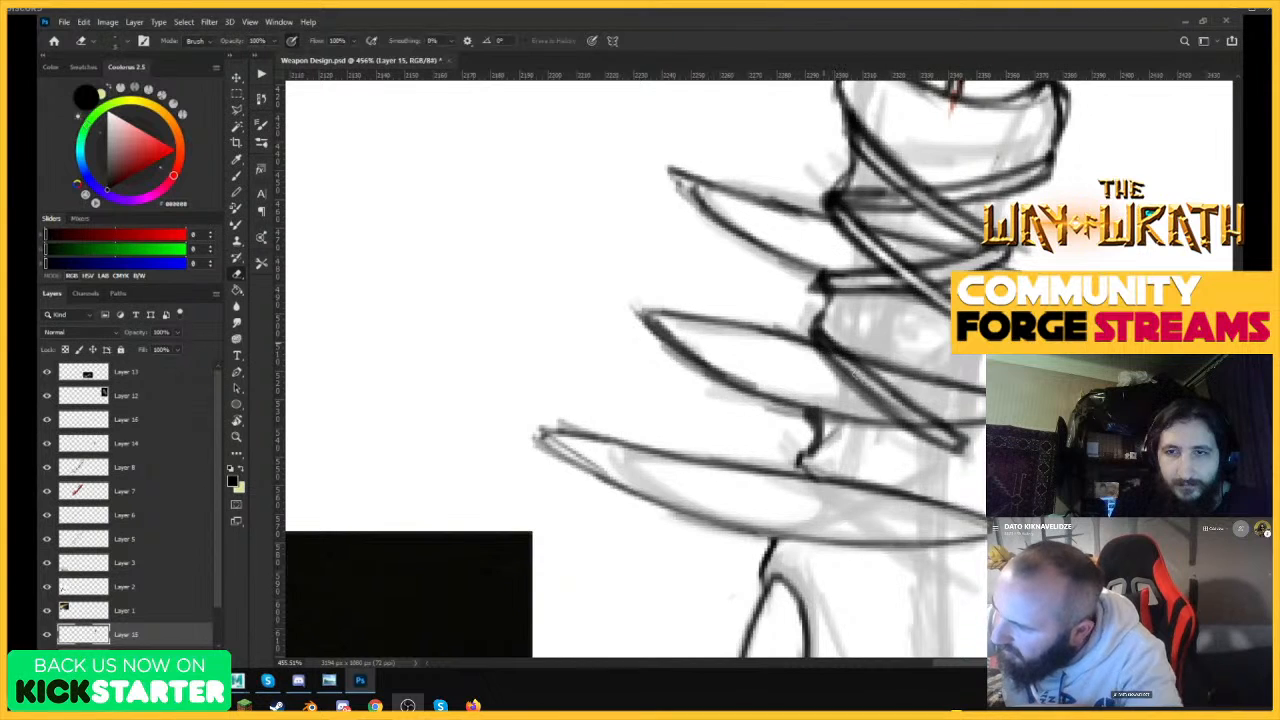
pyautogui.moveTo(830, 345)
pyautogui.mouseDown()
pyautogui.moveTo(940, 438)
pyautogui.moveTo(832, 323)
pyautogui.mouseUp()
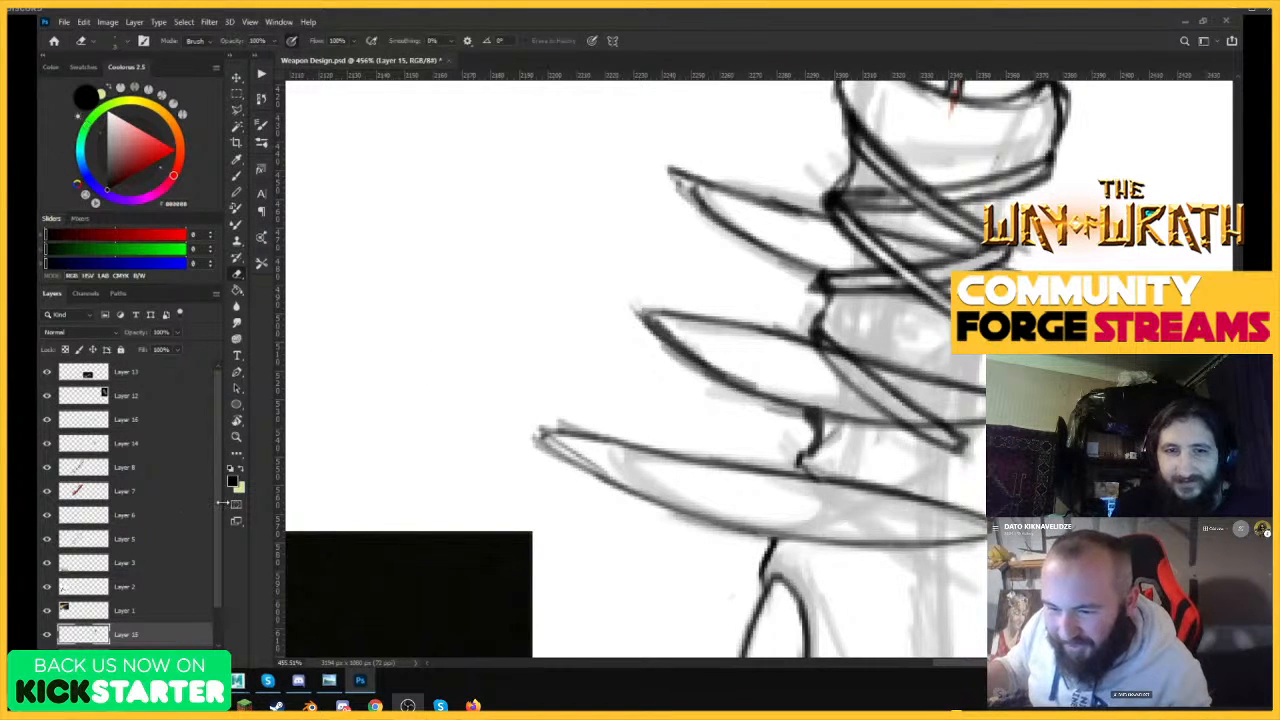
# Compare the drawing with Layer 15 hidden and shown, both up close and with the full canvas in view.
pyautogui.scroll(-1, 217, 537)
pyautogui.scroll(-1, 217, 537)
pyautogui.click(45, 596)
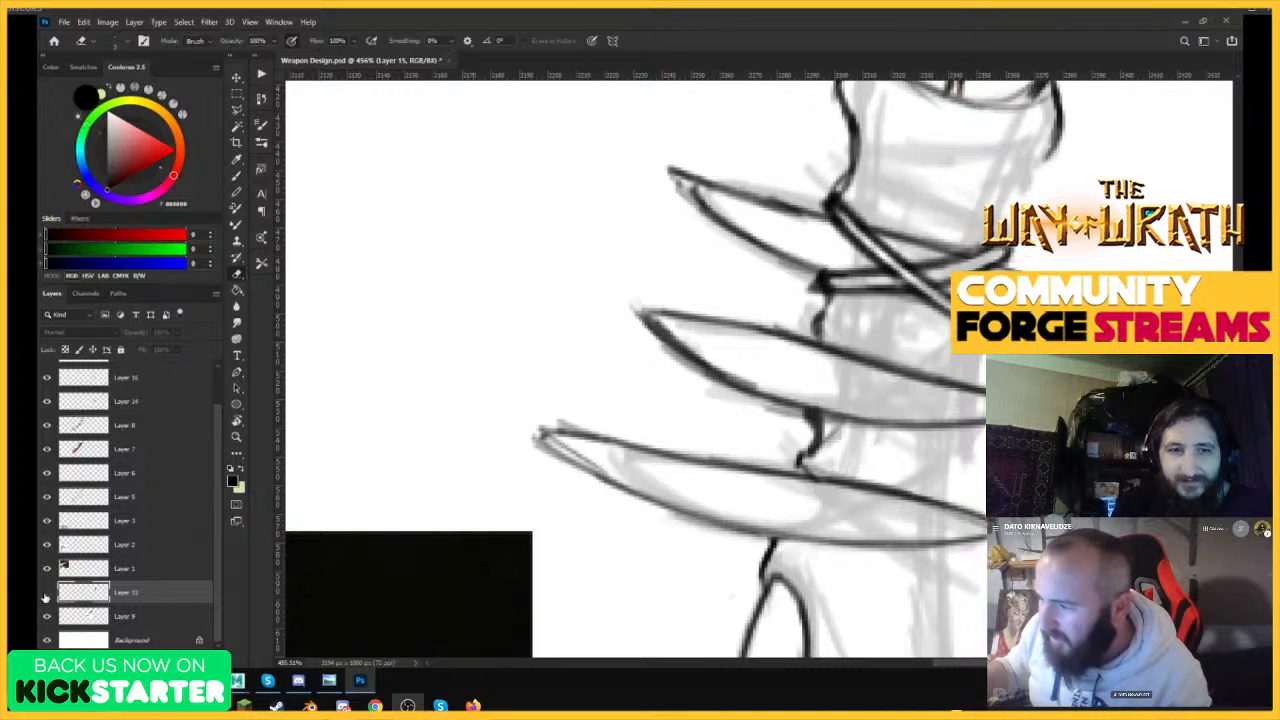
pyautogui.click(45, 596)
pyautogui.moveTo(810, 333); pyautogui.dragTo(700, 345)
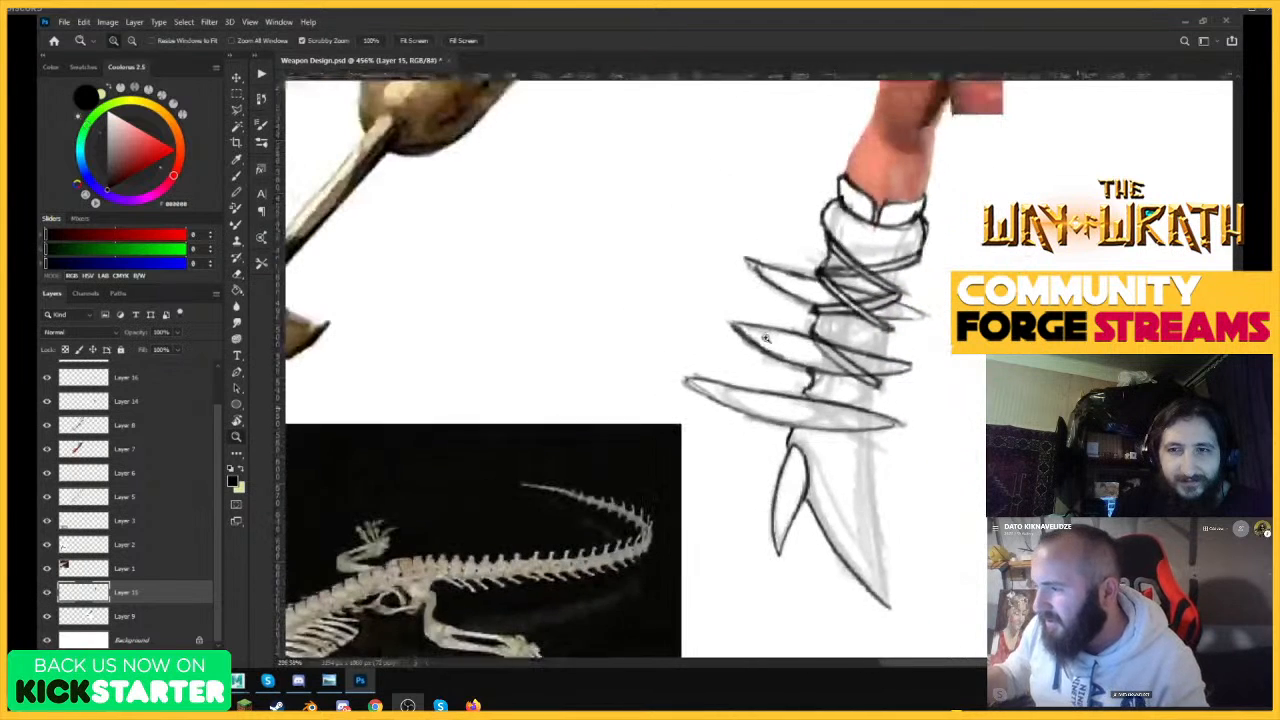
pyautogui.click(45, 596)
pyautogui.click(45, 596)
pyautogui.moveTo(830, 308); pyautogui.dragTo(714, 345)
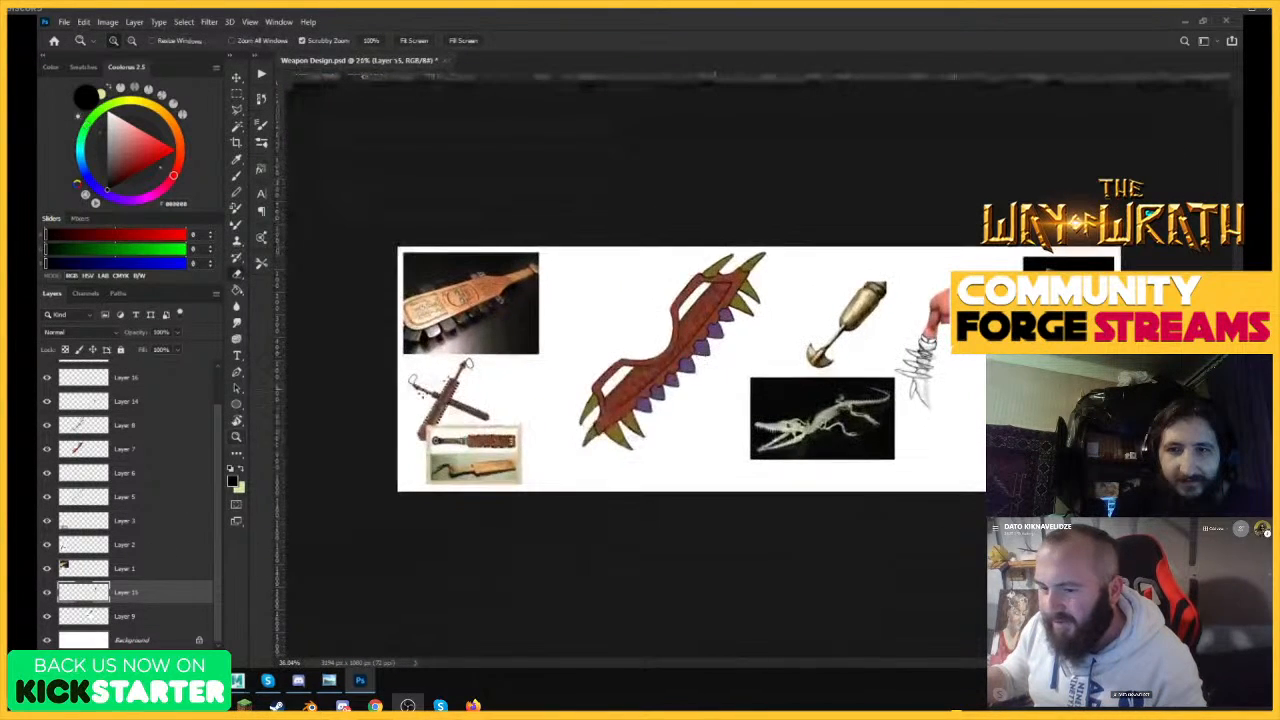
pyautogui.click(46, 594)
pyautogui.click(46, 594)
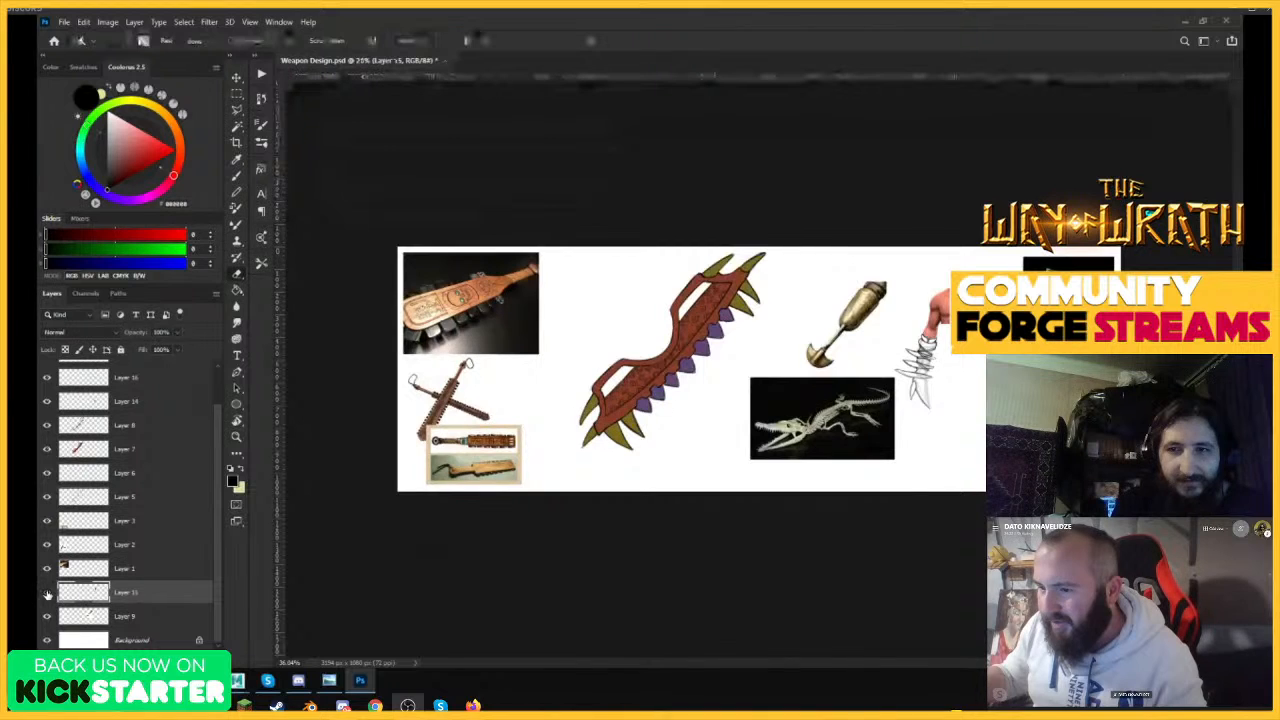
pyautogui.click(46, 594)
pyautogui.click(46, 594)
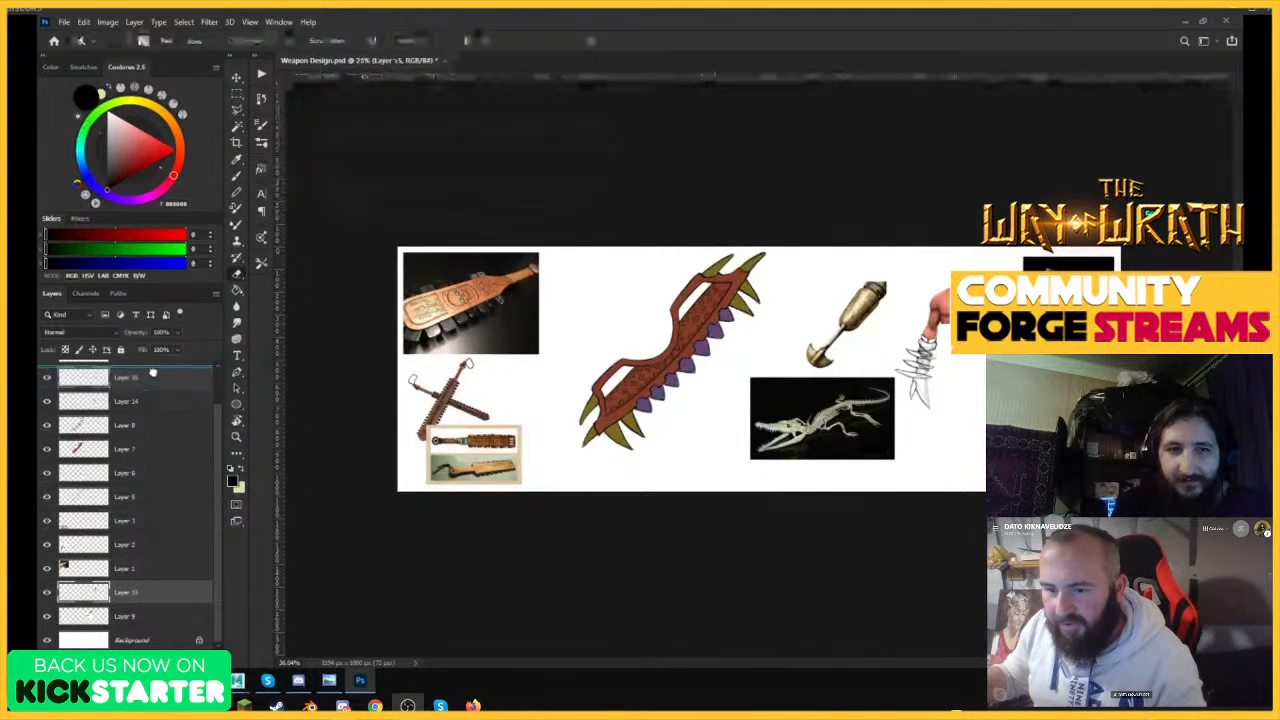
# Move Layer 15 directly beneath Layer 16 and toggle its visibility to check its contents.
pyautogui.scroll(2, 148, 400)
pyautogui.moveTo(148, 375); pyautogui.dragTo(58, 447)
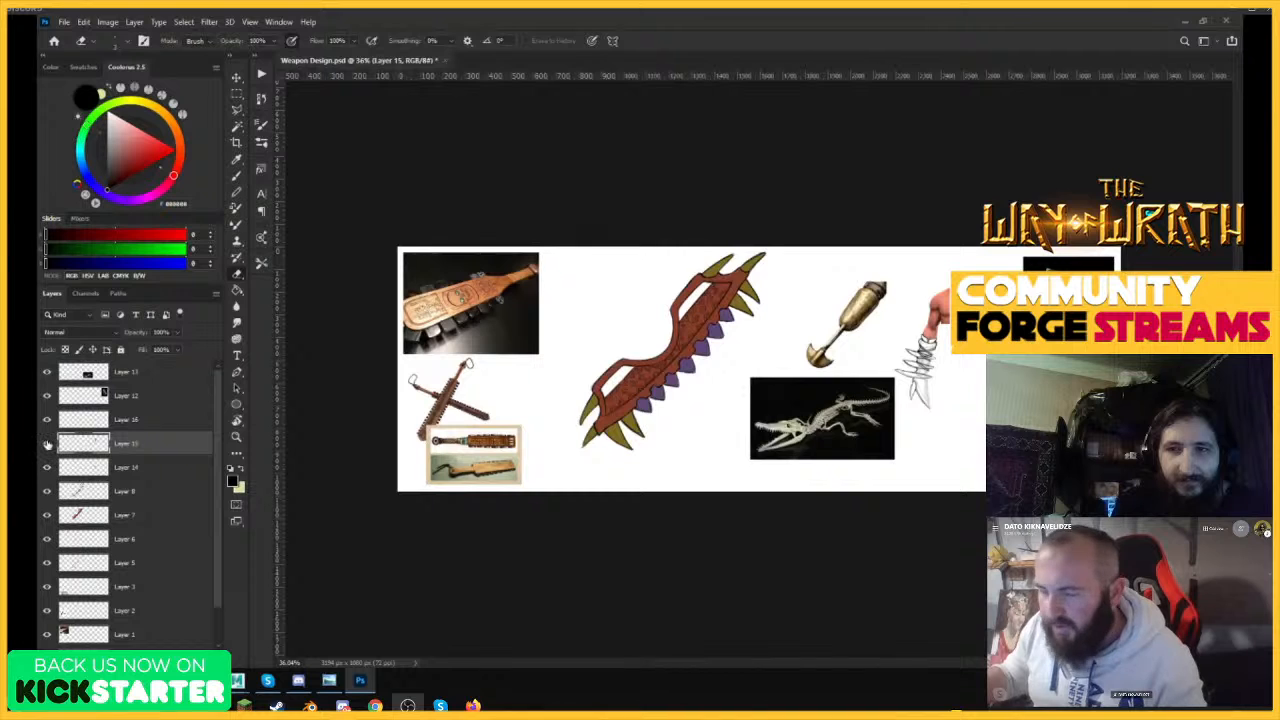
pyautogui.click(47, 444)
pyautogui.click(47, 444)
pyautogui.press('z')
pyautogui.moveTo(961, 327); pyautogui.dragTo(1050, 327)
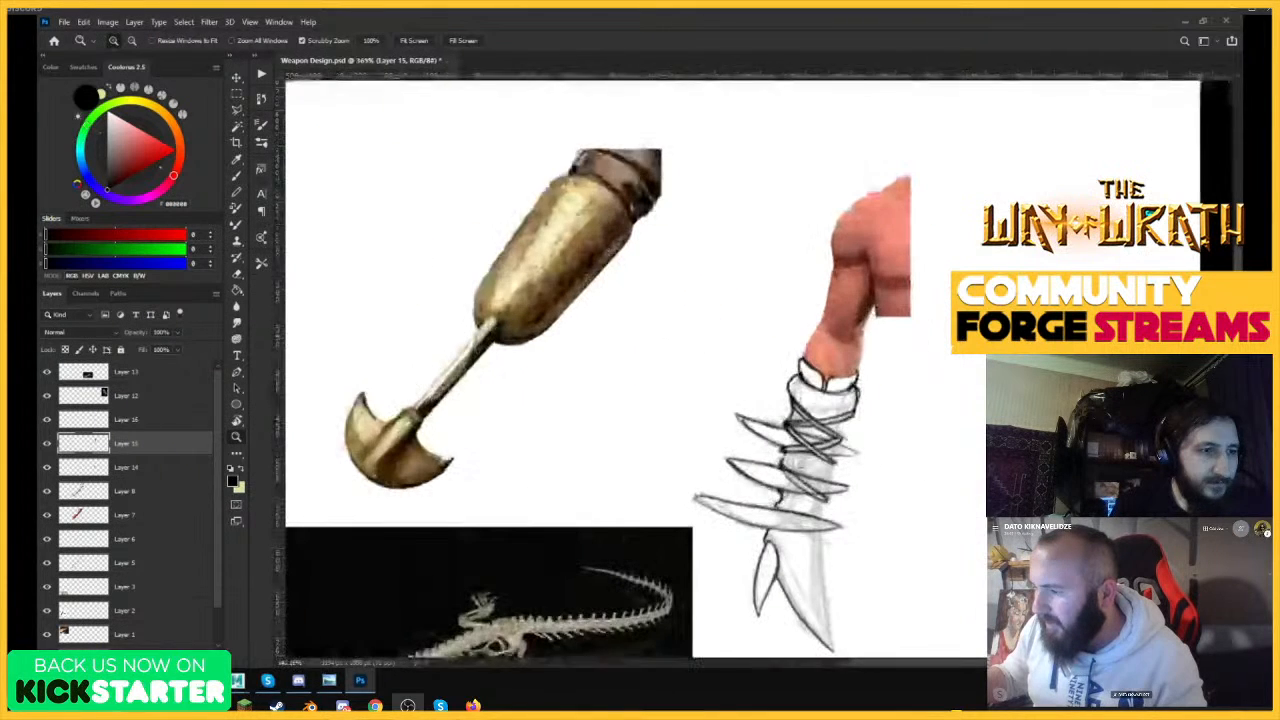
pyautogui.click(47, 444)
pyautogui.click(47, 444)
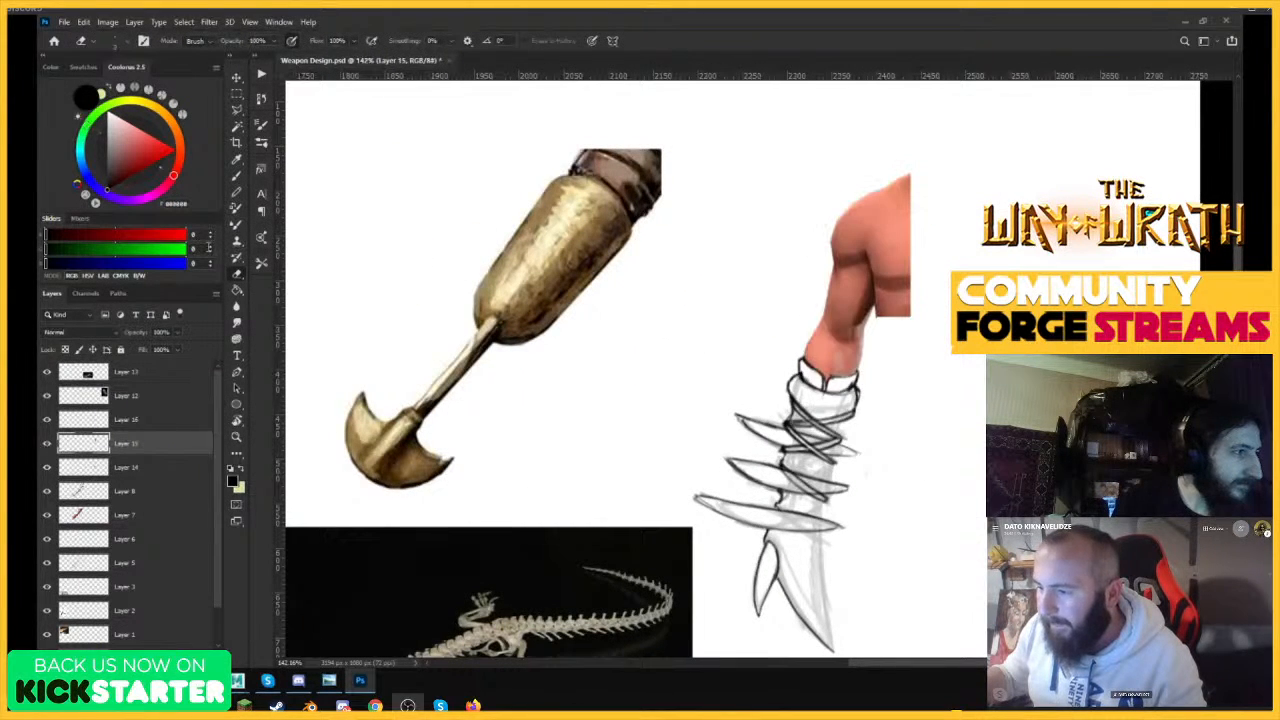
# Select the strap area of Layer 15, cut the new straps onto a separate layer and check that layer's visibility.
pyautogui.press('m')
pyautogui.moveTo(726, 386)
pyautogui.mouseDown()
pyautogui.moveTo(832, 456)
pyautogui.moveTo(899, 608)
pyautogui.moveTo(906, 600)
pyautogui.mouseUp()
pyautogui.hotkey('ctrl', 'd')
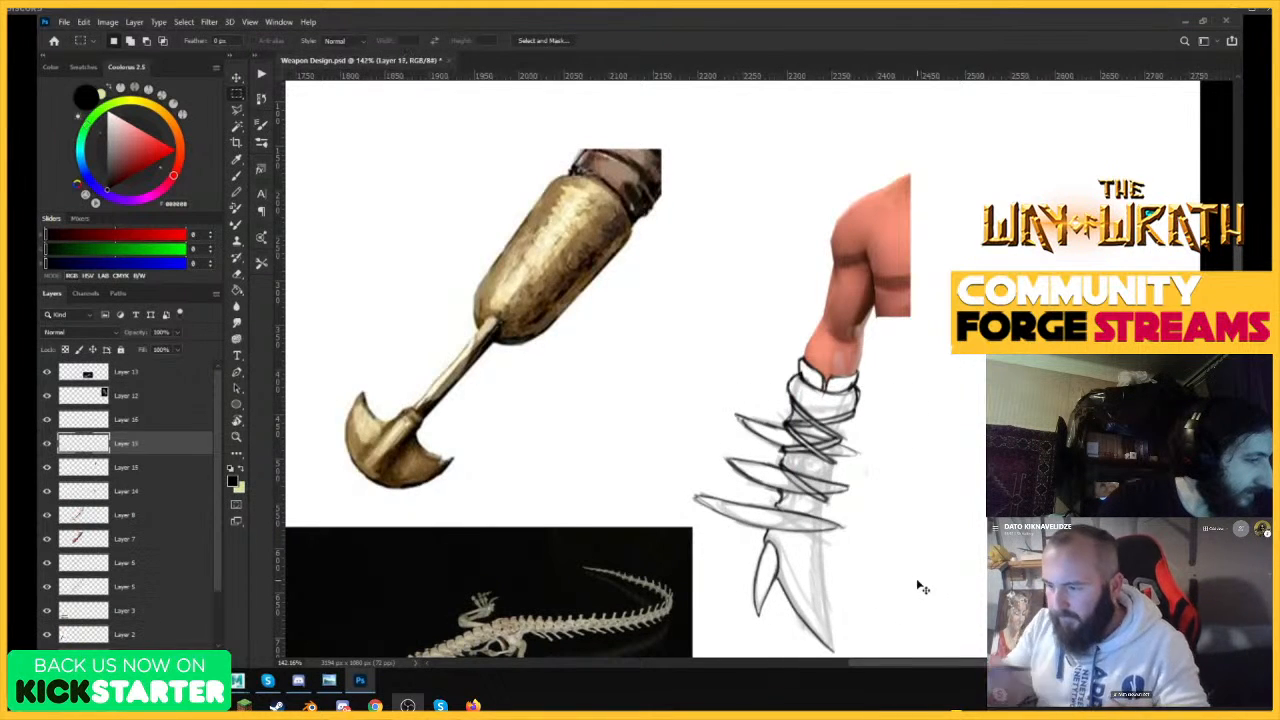
pyautogui.click(46, 446)
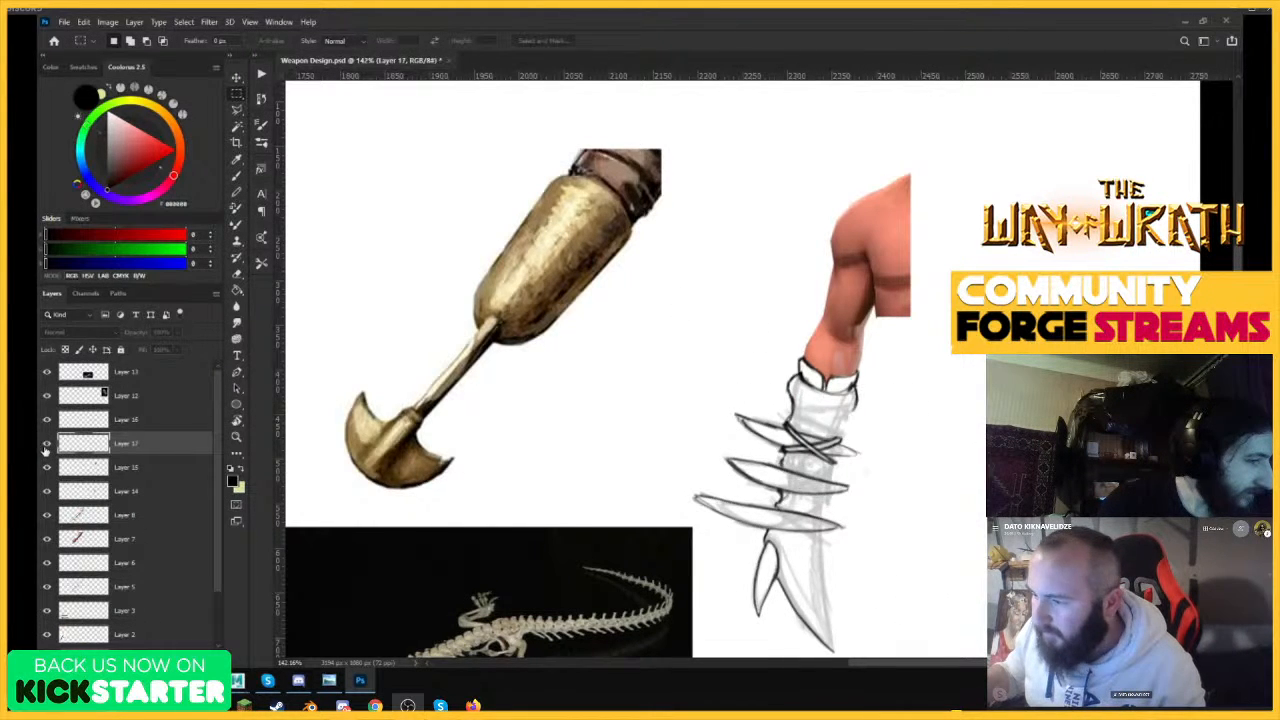
pyautogui.click(46, 446)
# Merge the separated strap layer with Layer 16.
pyautogui.click(47, 421)
pyautogui.click(47, 421)
pyautogui.press('Delete')
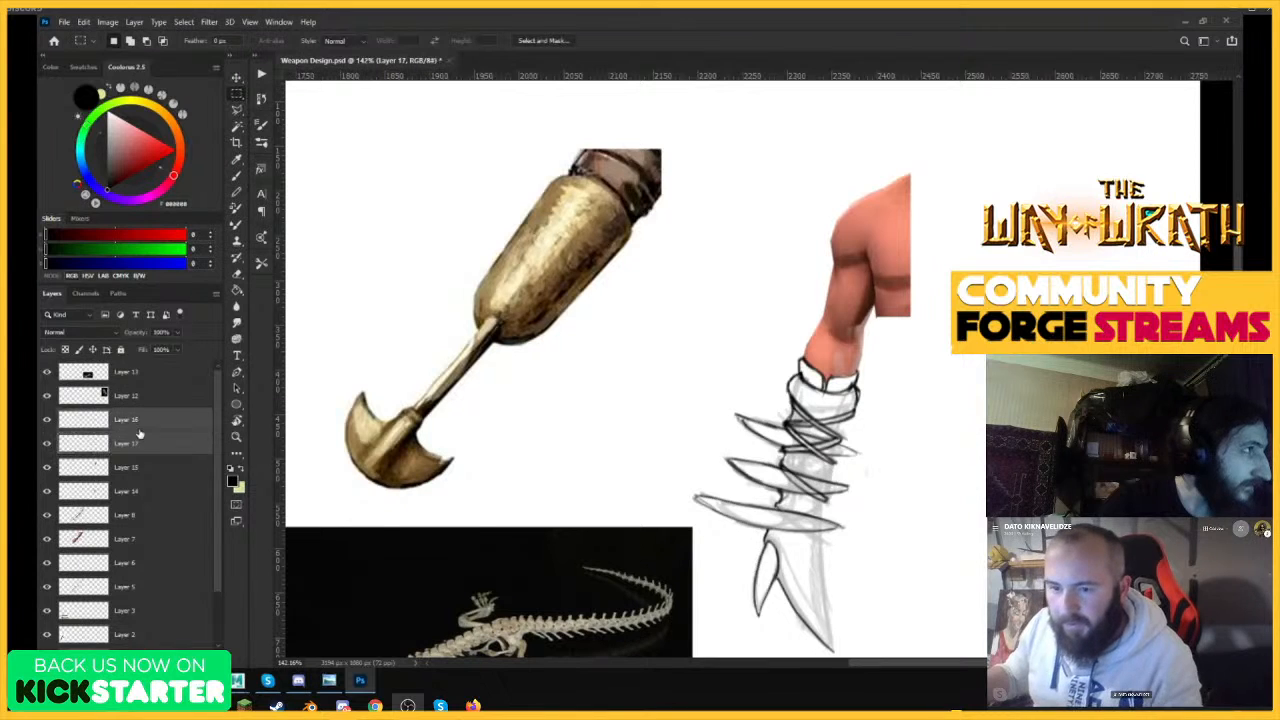
pyautogui.click(47, 421)
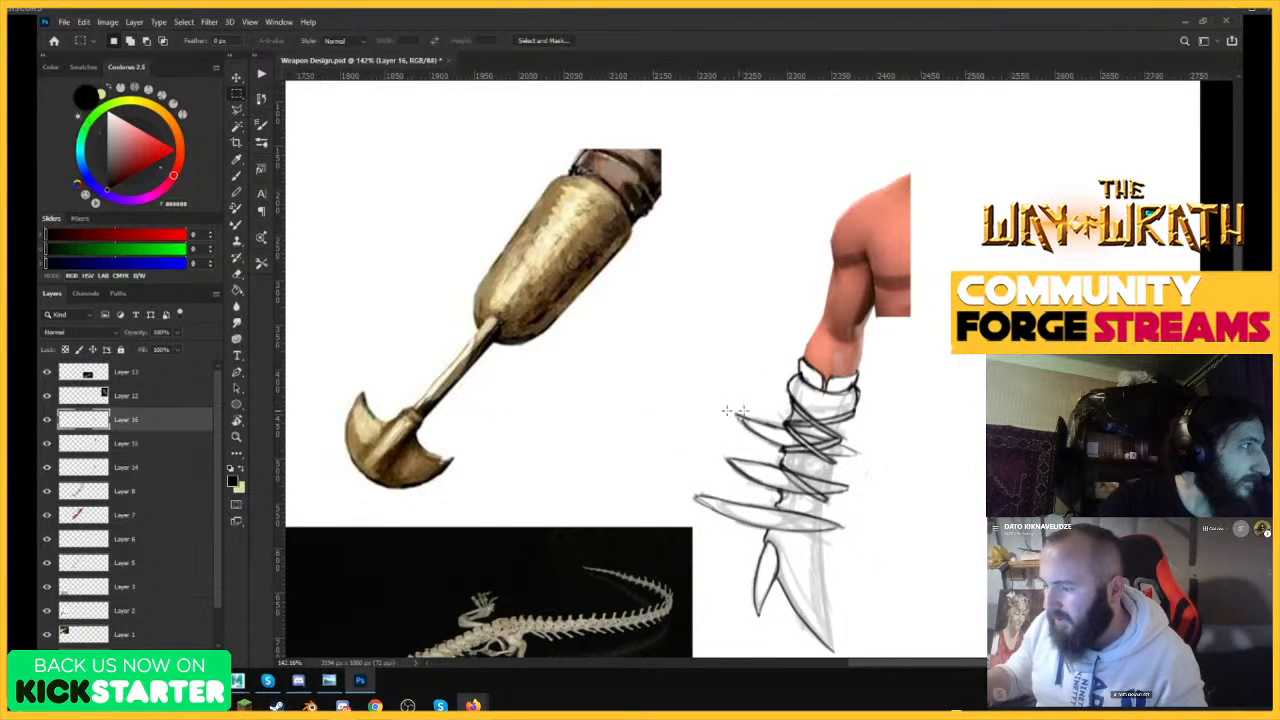
# Erase the stray linework inside the diagonal strap over the middle spike.
pyautogui.moveTo(804, 406); pyautogui.dragTo(846, 392)
pyautogui.press('e')
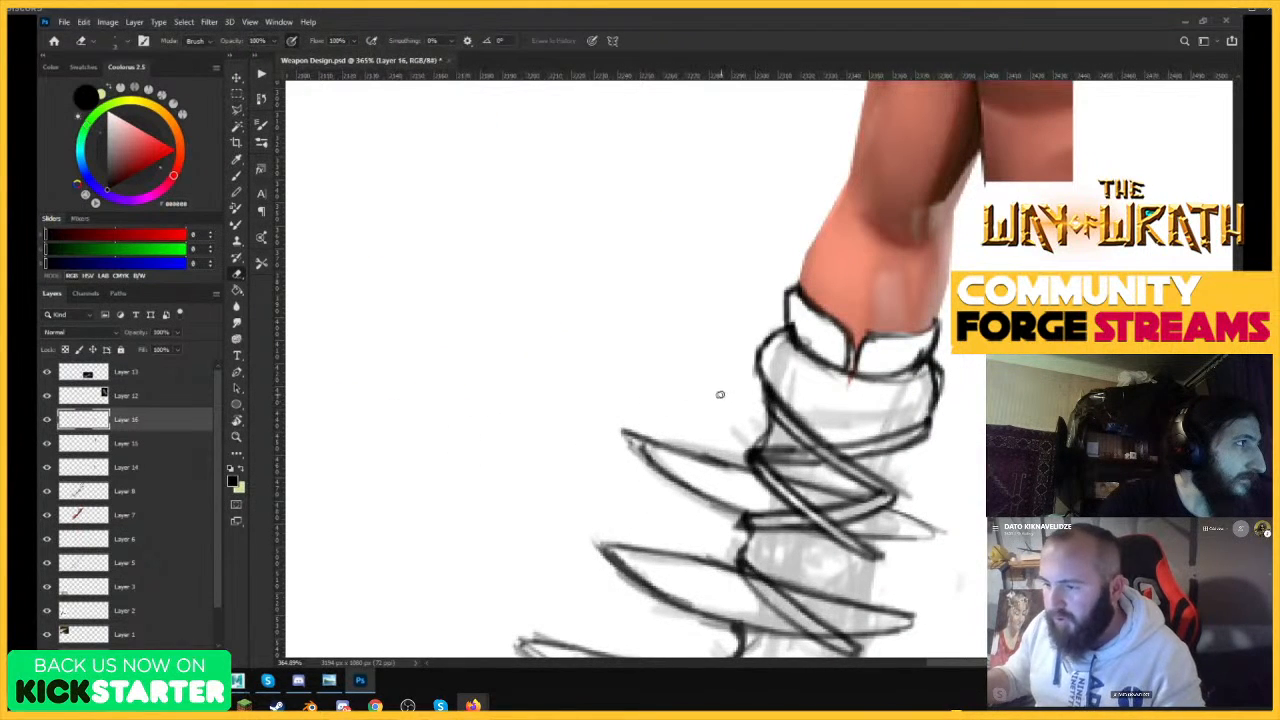
pyautogui.press('b')
pyautogui.moveTo(888, 416); pyautogui.dragTo(864, 432)
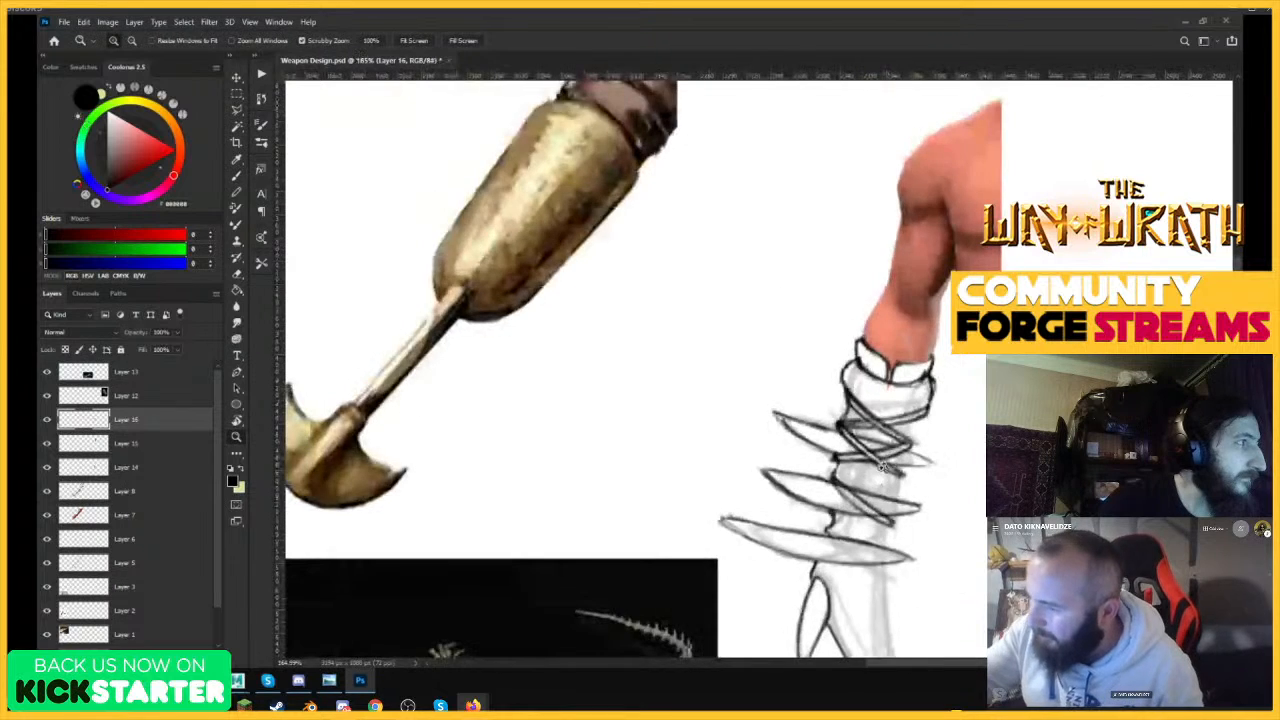
pyautogui.moveTo(894, 504); pyautogui.dragTo(942, 464)
pyautogui.press('e')
pyautogui.moveTo(788, 463); pyautogui.dragTo(884, 528)
# Draw both edges of an opposing strap rising from the middle spike's lower edge across the diagonal strap.
pyautogui.press('b')
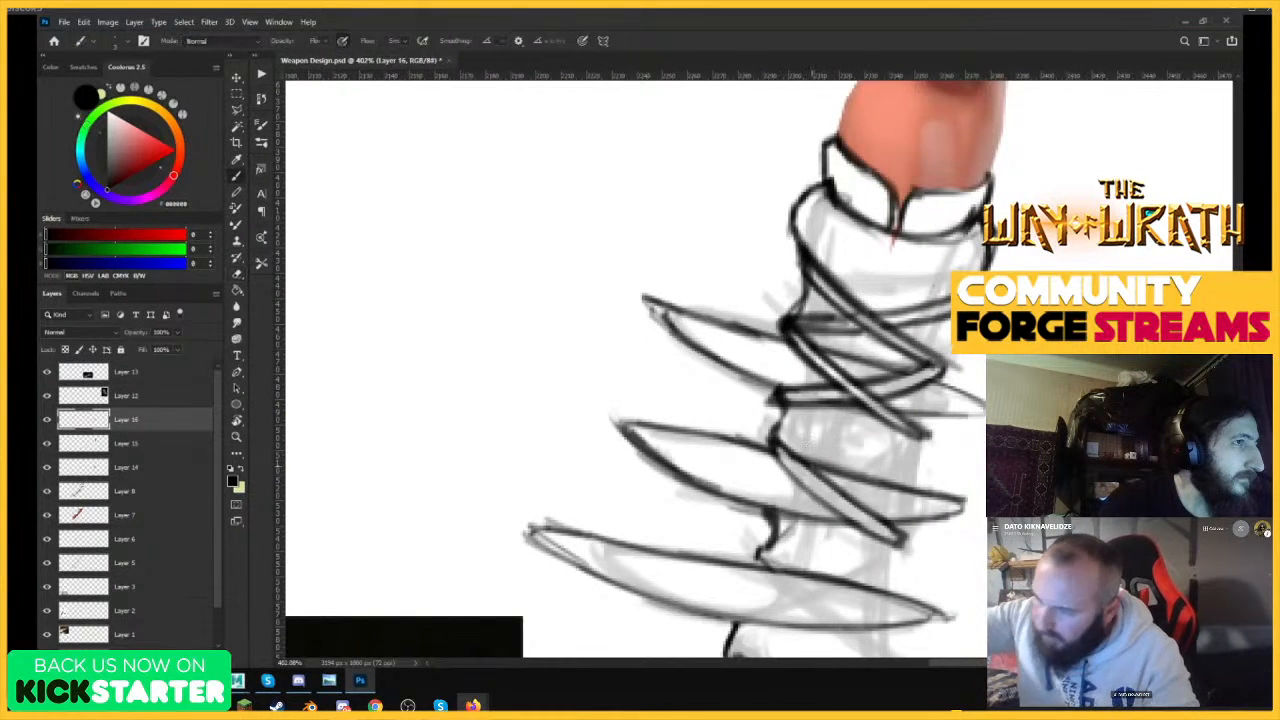
pyautogui.moveTo(774, 508); pyautogui.dragTo(920, 470)
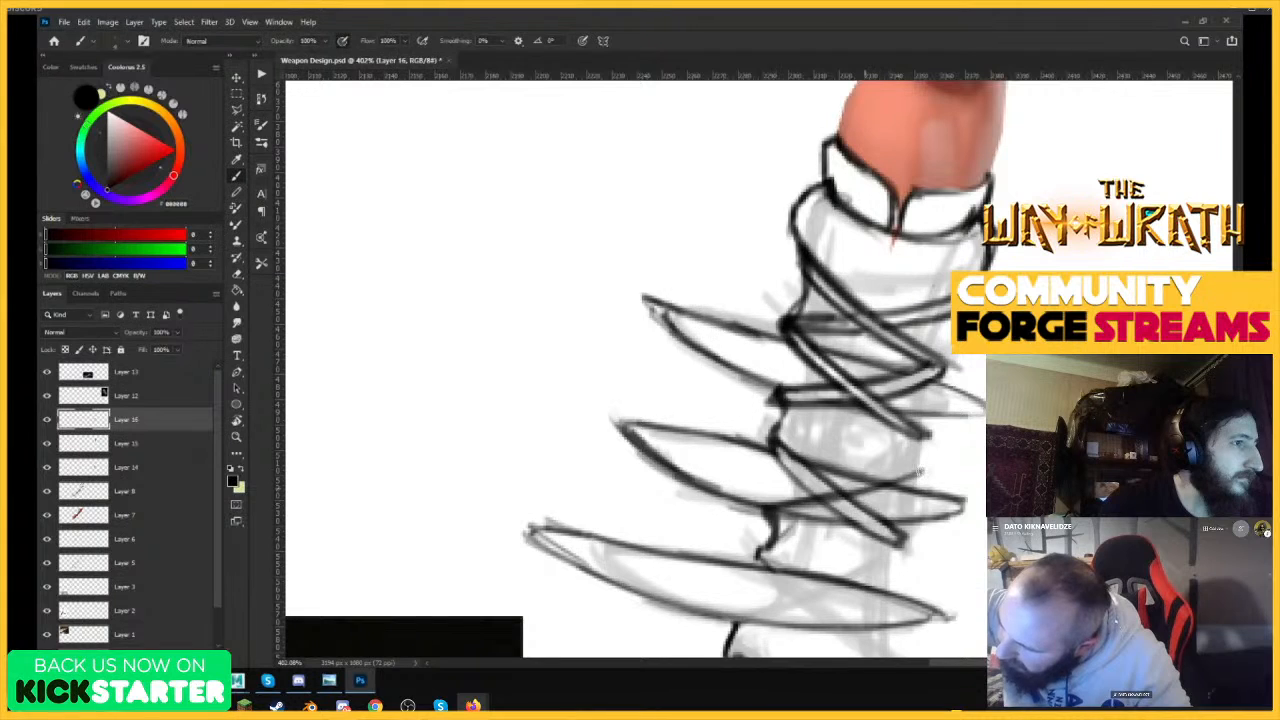
pyautogui.moveTo(758, 510)
pyautogui.mouseDown()
pyautogui.moveTo(860, 498)
pyautogui.moveTo(922, 468)
pyautogui.mouseUp()
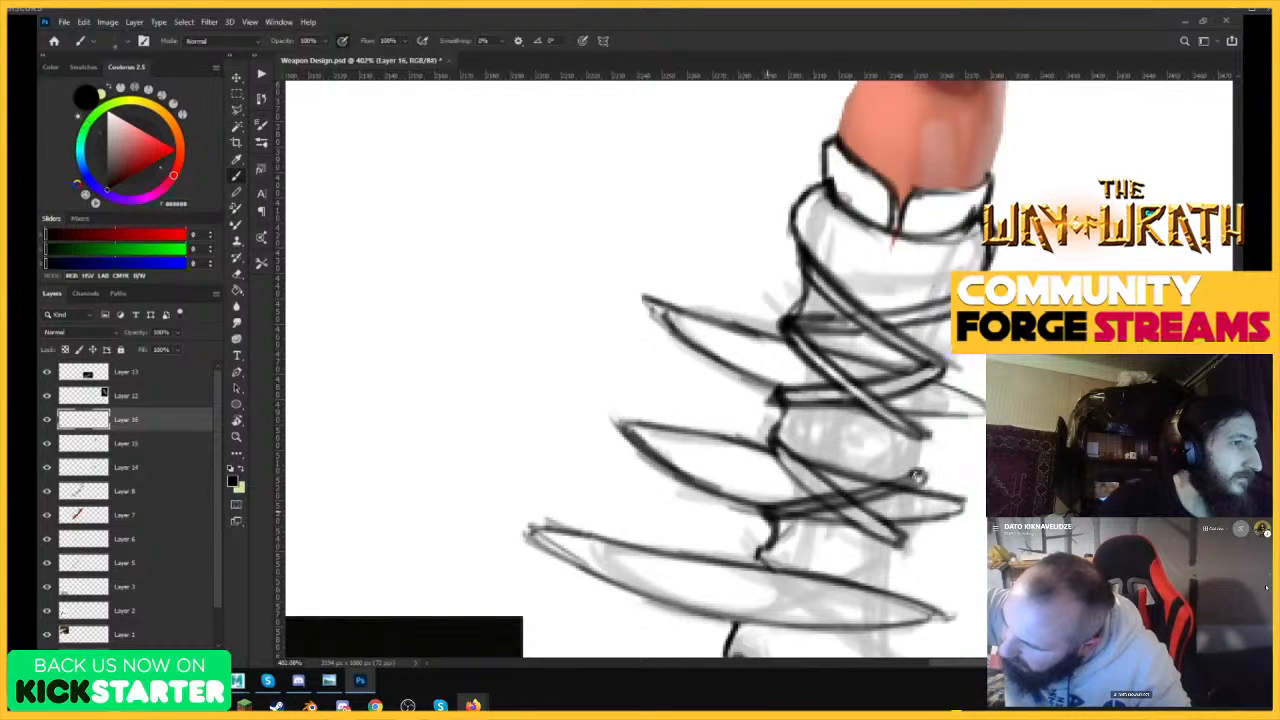
# Clear the stray lines inside the opposing strap at the middle spike, redraw its lower edge and outline the arm above it.
pyautogui.press('e')
pyautogui.moveTo(811, 505); pyautogui.dragTo(912, 484)
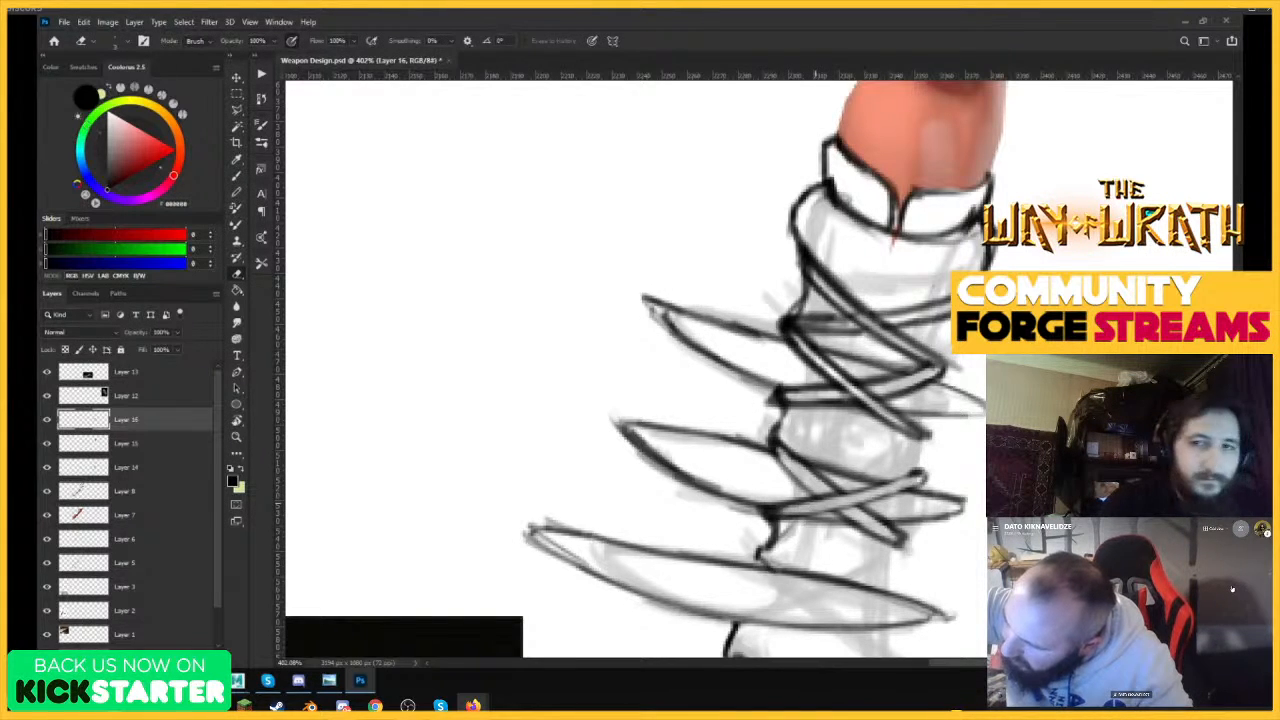
pyautogui.press('b')
pyautogui.moveTo(778, 516); pyautogui.dragTo(906, 488)
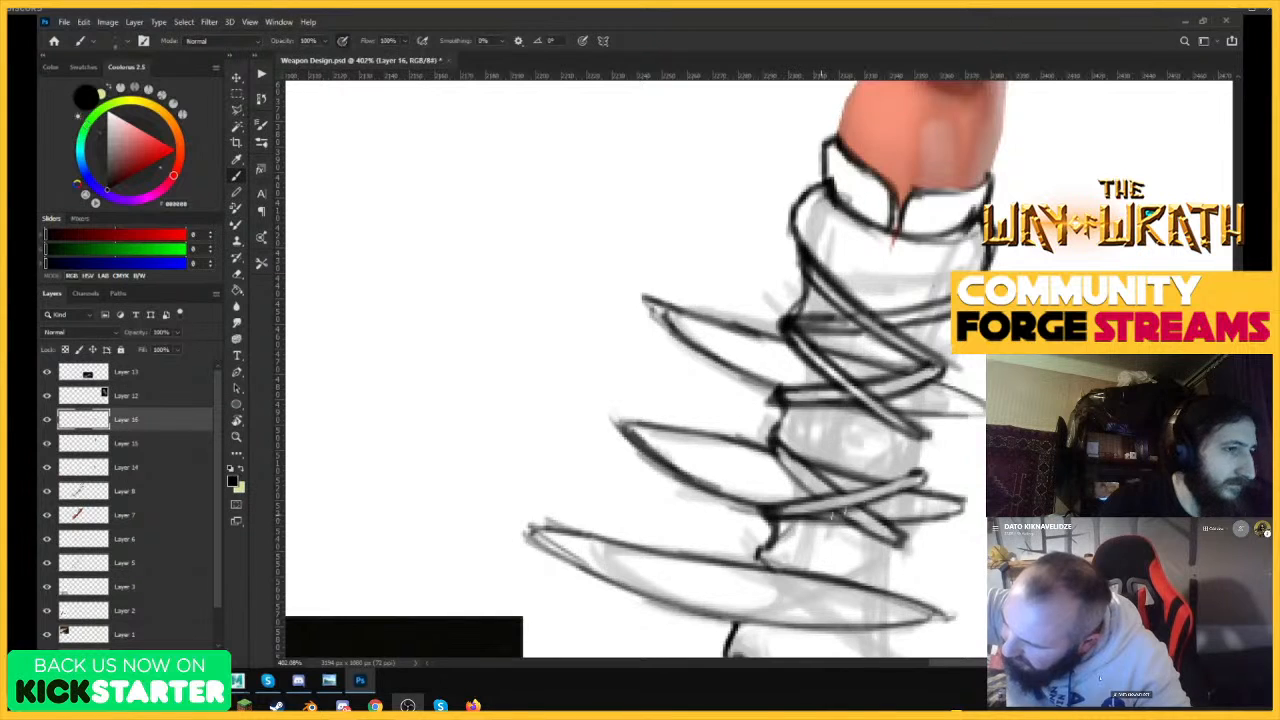
pyautogui.moveTo(822, 514); pyautogui.dragTo(924, 470)
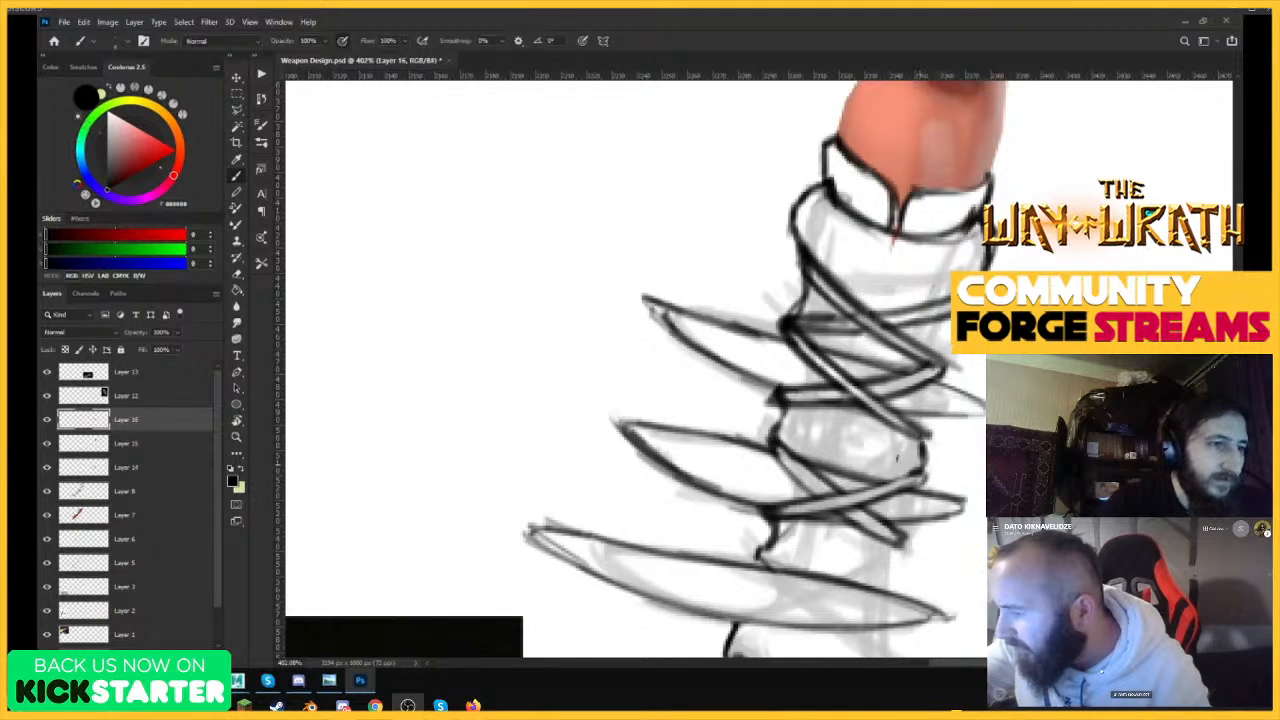
# Draw both edges of a diagonal strap descending across the lowest spike from its upper edge.
pyautogui.moveTo(783, 412); pyautogui.dragTo(665, 408)
pyautogui.moveTo(820, 400)
pyautogui.mouseDown()
pyautogui.moveTo(921, 399)
pyautogui.moveTo(927, 362)
pyautogui.mouseUp()
pyautogui.moveTo(899, 424)
pyautogui.mouseDown()
pyautogui.moveTo(946, 456)
pyautogui.moveTo(887, 474)
pyautogui.mouseUp()
pyautogui.moveTo(888, 464)
pyautogui.mouseDown()
pyautogui.moveTo(860, 487)
pyautogui.moveTo(760, 480)
pyautogui.mouseUp()
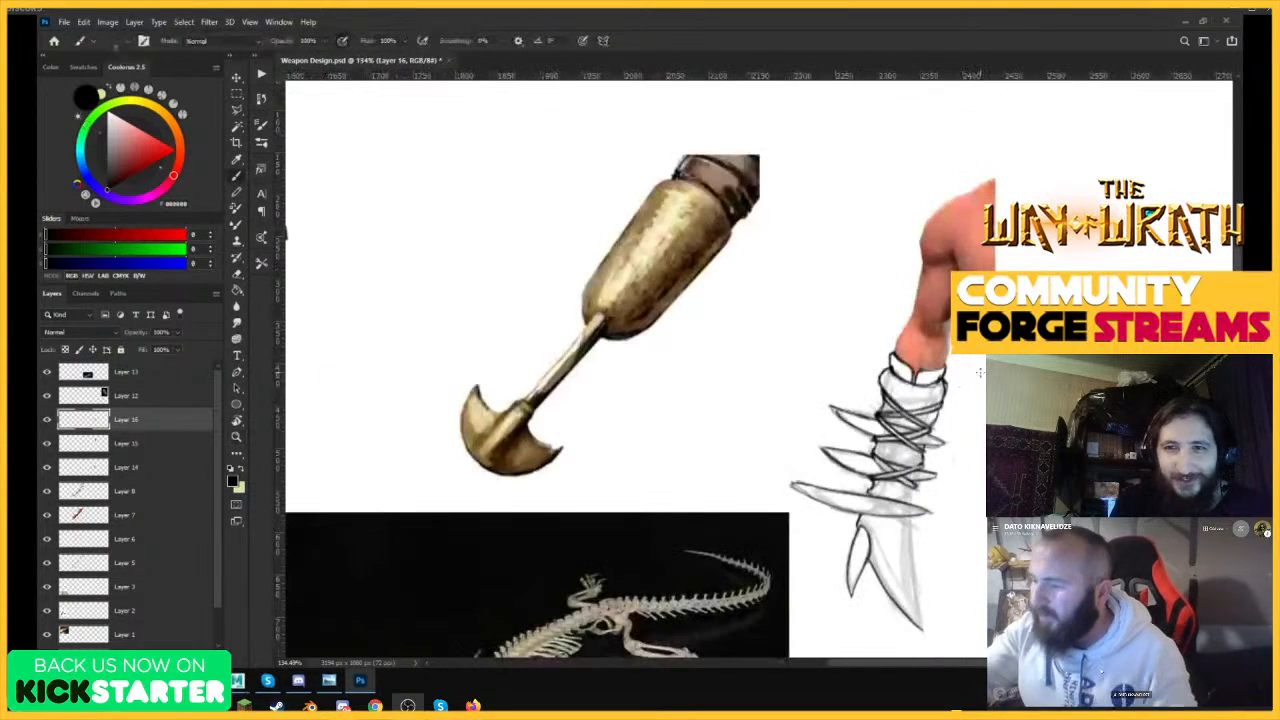
pyautogui.moveTo(935, 471)
pyautogui.mouseDown()
pyautogui.moveTo(952, 455)
pyautogui.moveTo(1025, 450)
pyautogui.mouseUp()
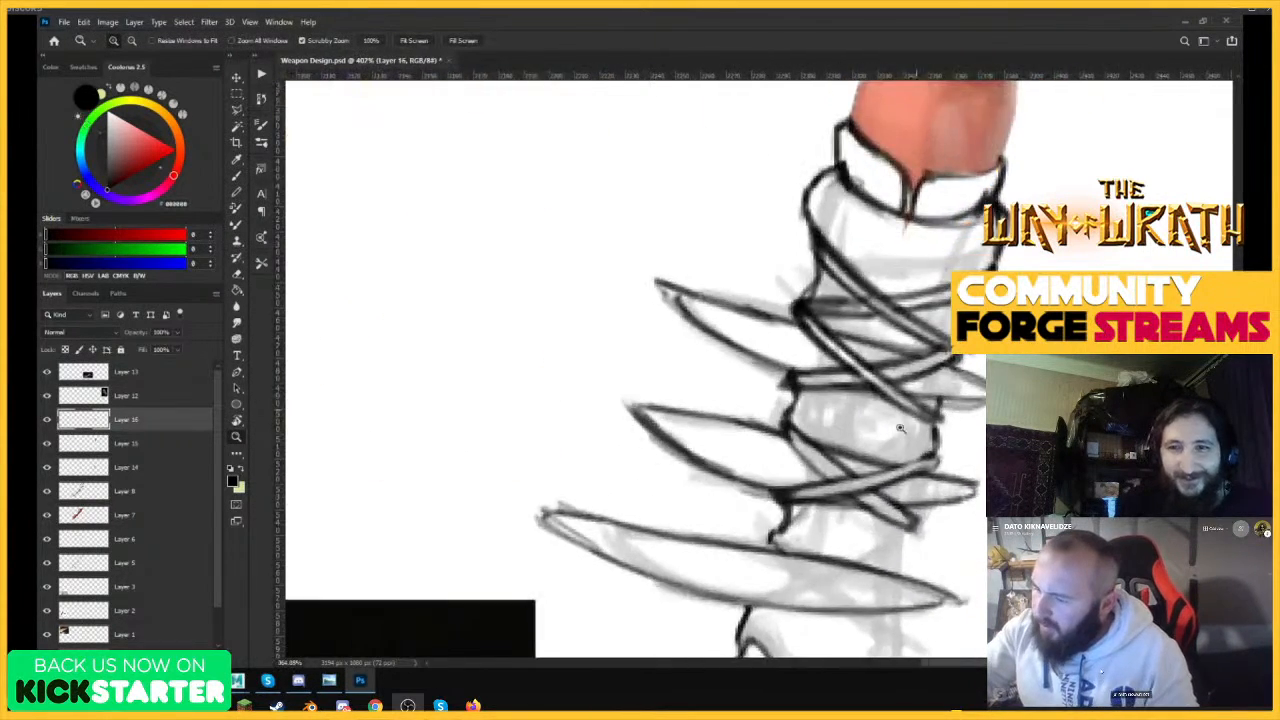
pyautogui.moveTo(908, 345); pyautogui.dragTo(820, 360)
pyautogui.moveTo(890, 470); pyautogui.dragTo(980, 440)
pyautogui.moveTo(794, 396)
pyautogui.mouseDown()
pyautogui.moveTo(930, 499)
pyautogui.moveTo(888, 453)
pyautogui.mouseUp()
pyautogui.moveTo(938, 493)
pyautogui.mouseDown()
pyautogui.moveTo(791, 388)
pyautogui.moveTo(922, 475)
pyautogui.moveTo(938, 501)
pyautogui.moveTo(899, 473)
pyautogui.mouseUp()
pyautogui.hotkey('ctrl', 'z')
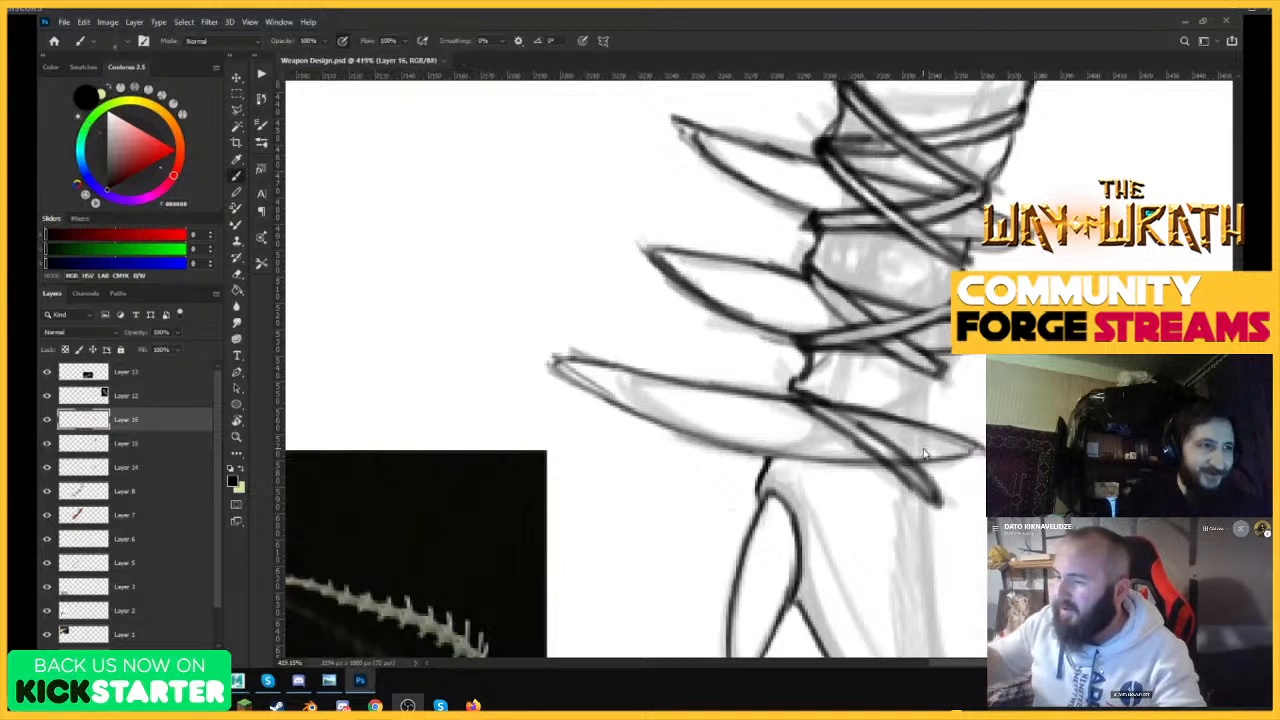
# Erase the spike linework showing inside the diagonal strap over the lowest spike.
pyautogui.press('e')
pyautogui.moveTo(808, 402); pyautogui.dragTo(916, 478)
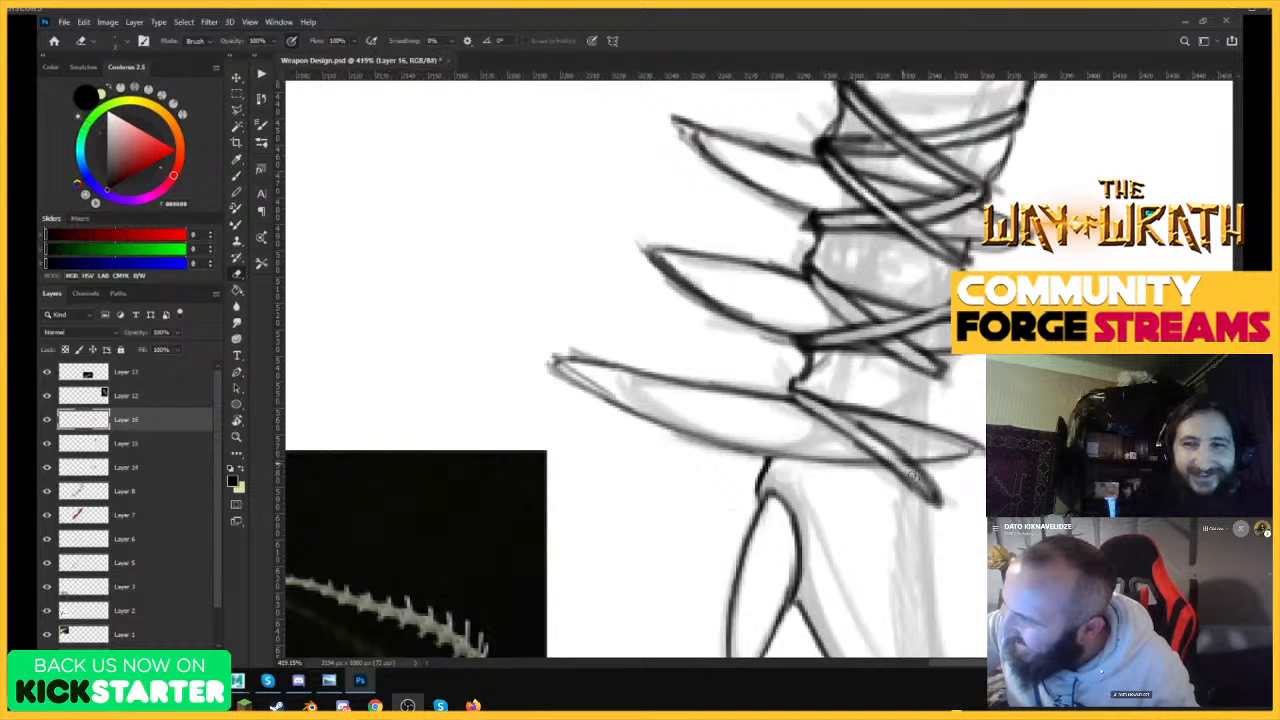
pyautogui.moveTo(862, 437)
pyautogui.mouseDown()
pyautogui.moveTo(922, 484)
pyautogui.moveTo(854, 435)
pyautogui.mouseUp()
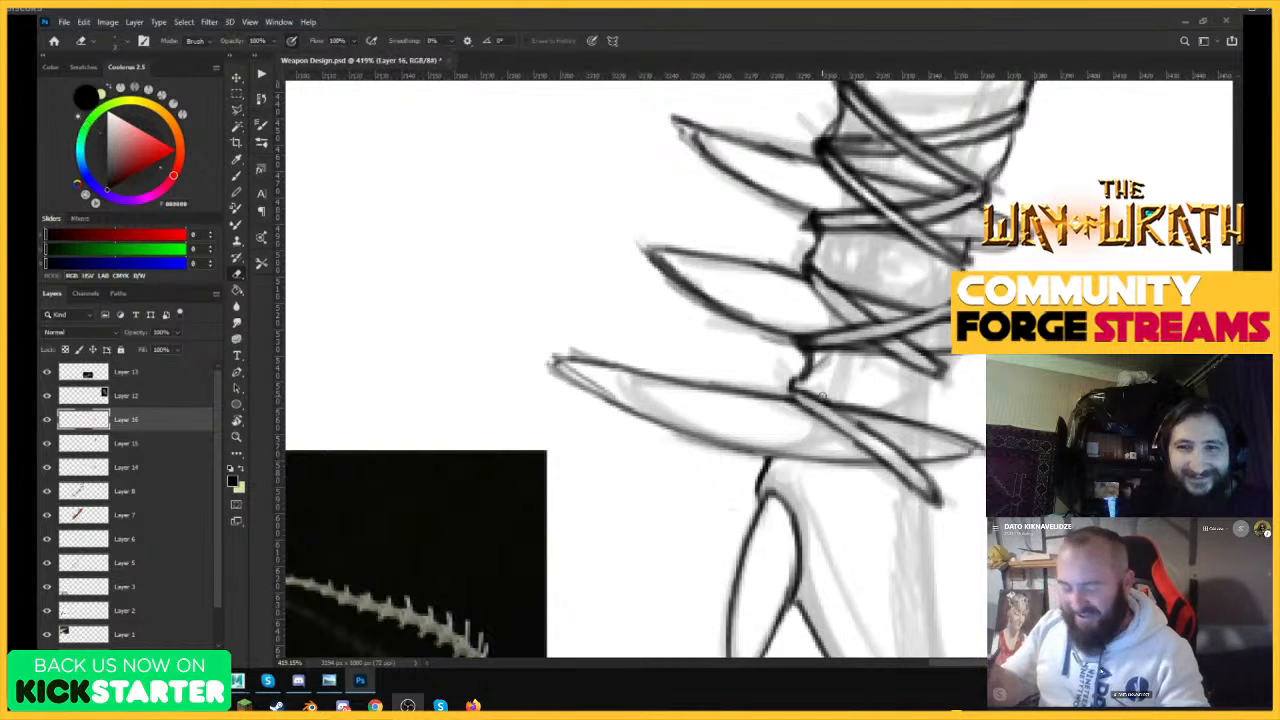
# Draw an opposing strap rising across the lowest spike's diagonal strap and outline the arm edge just above it.
pyautogui.press('b')
pyautogui.moveTo(768, 460); pyautogui.dragTo(933, 408)
pyautogui.moveTo(760, 466); pyautogui.dragTo(930, 415)
pyautogui.press('e')
pyautogui.press('b')
pyautogui.moveTo(815, 453)
pyautogui.mouseDown()
pyautogui.moveTo(934, 420)
pyautogui.moveTo(920, 411)
pyautogui.mouseUp()
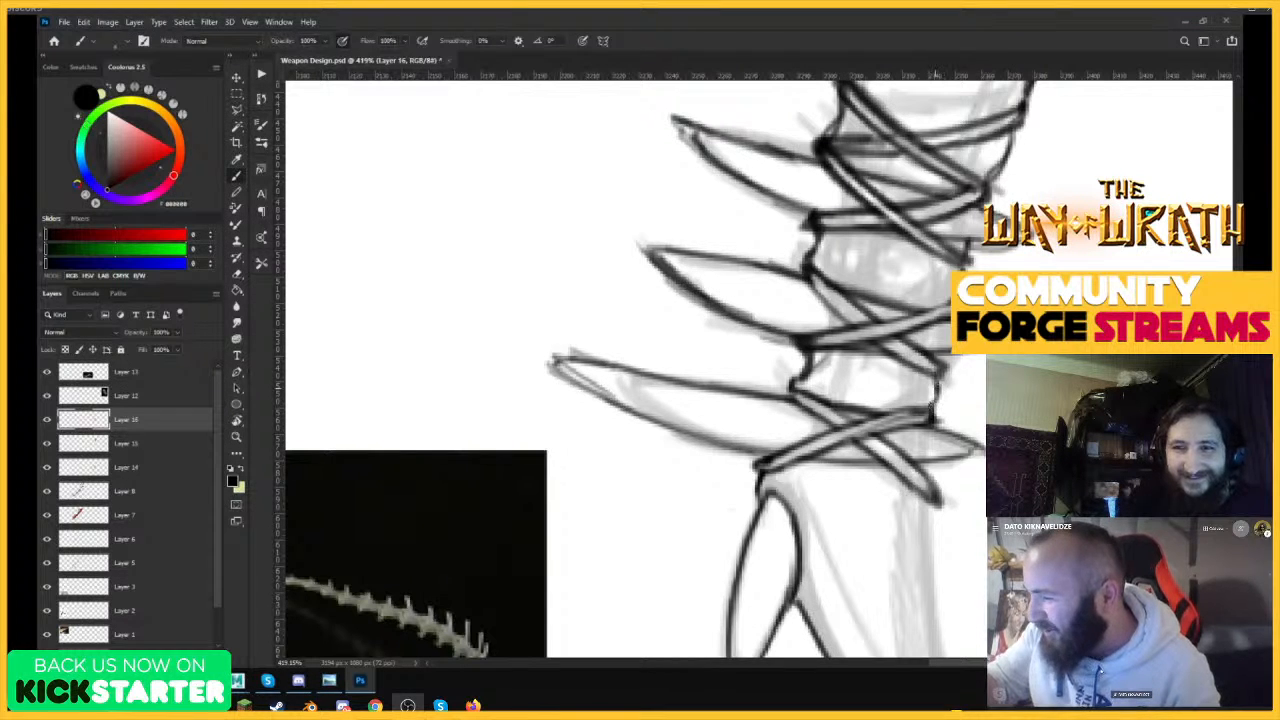
# Clean up and redraw the short arm outline between the middle and lowest spikes, and touch up the lowest spike's rear tip.
pyautogui.press('e')
pyautogui.moveTo(796, 380)
pyautogui.mouseDown()
pyautogui.moveTo(812, 362)
pyautogui.moveTo(801, 360)
pyautogui.mouseUp()
pyautogui.press('b')
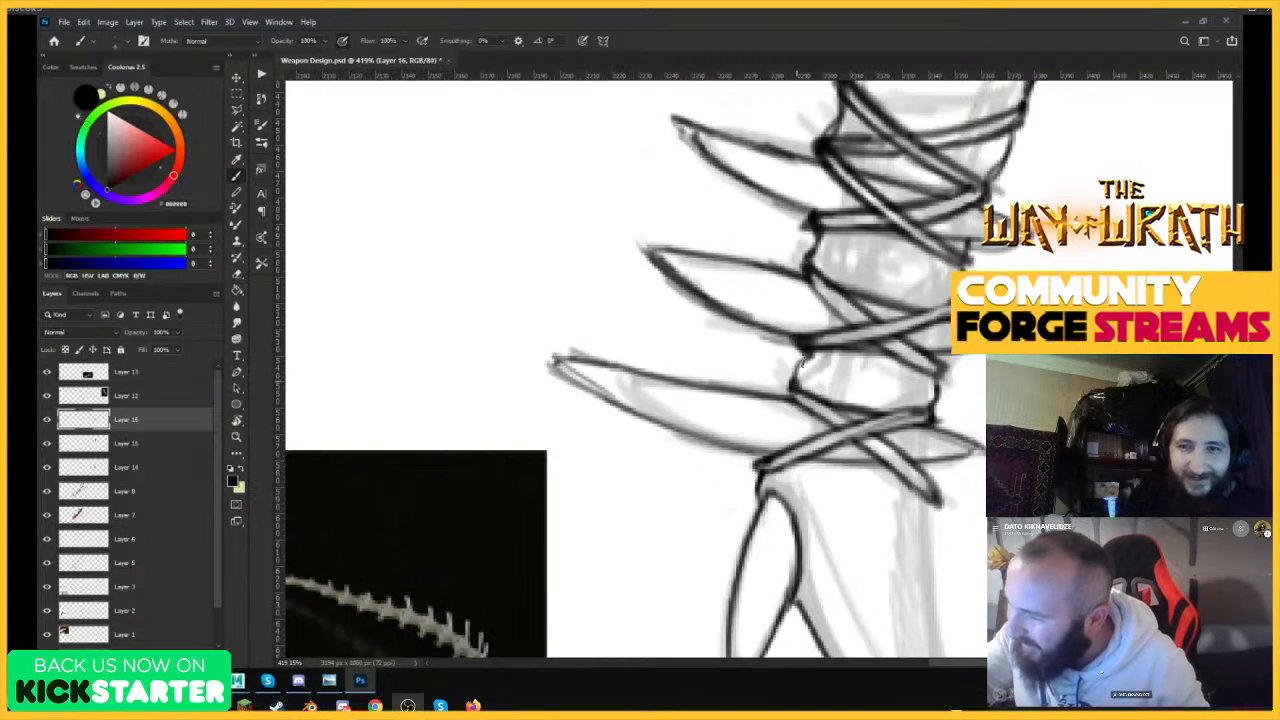
pyautogui.moveTo(922, 345); pyautogui.dragTo(866, 428)
pyautogui.moveTo(926, 340); pyautogui.dragTo(996, 345)
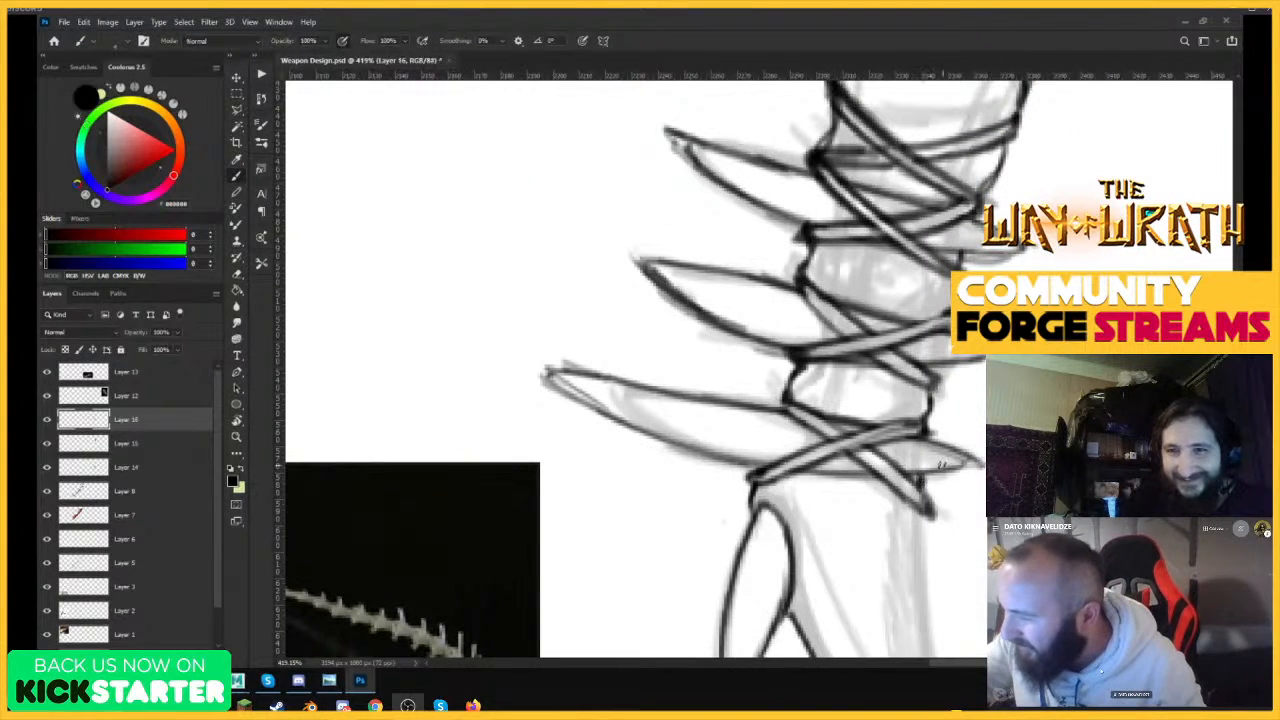
pyautogui.moveTo(942, 466); pyautogui.dragTo(976, 463)
pyautogui.moveTo(986, 396); pyautogui.dragTo(926, 400)
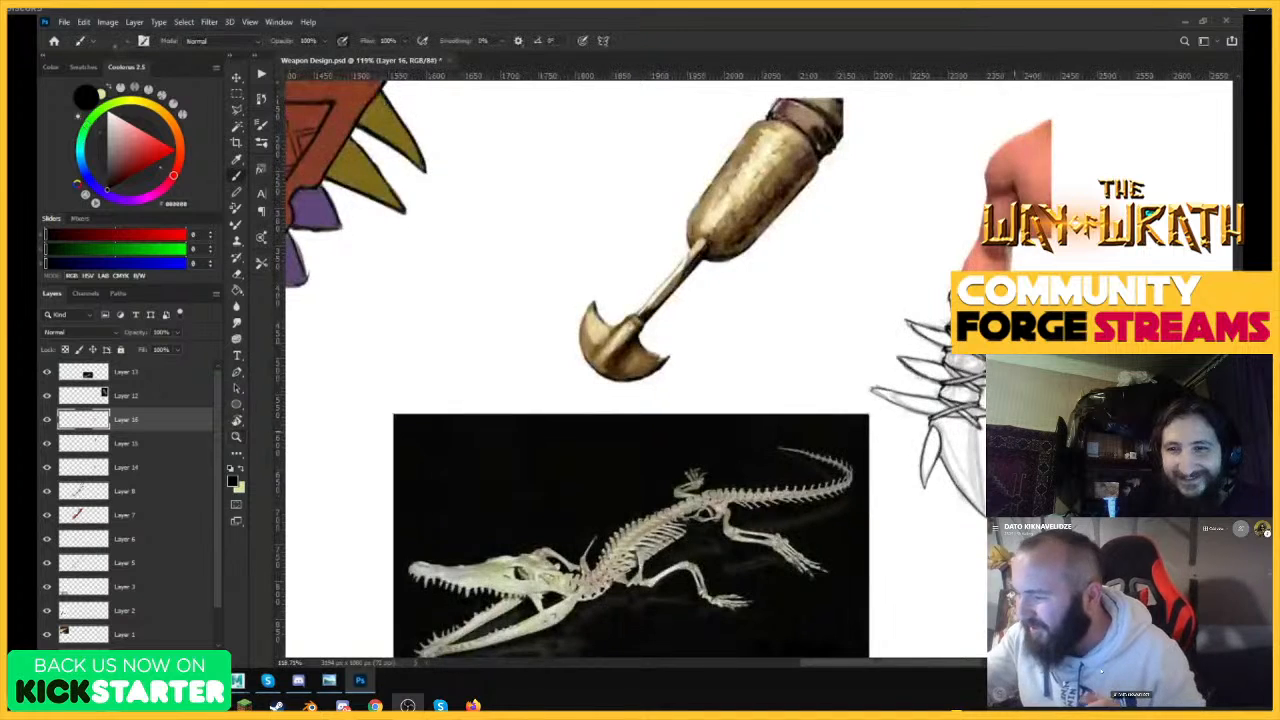
# Draw the long outer edge of the large bottom blade from the lowest straps down to its tip.
pyautogui.moveTo(975, 472); pyautogui.dragTo(1015, 468)
pyautogui.moveTo(965, 360); pyautogui.dragTo(983, 513)
pyautogui.moveTo(974, 441); pyautogui.dragTo(984, 512)
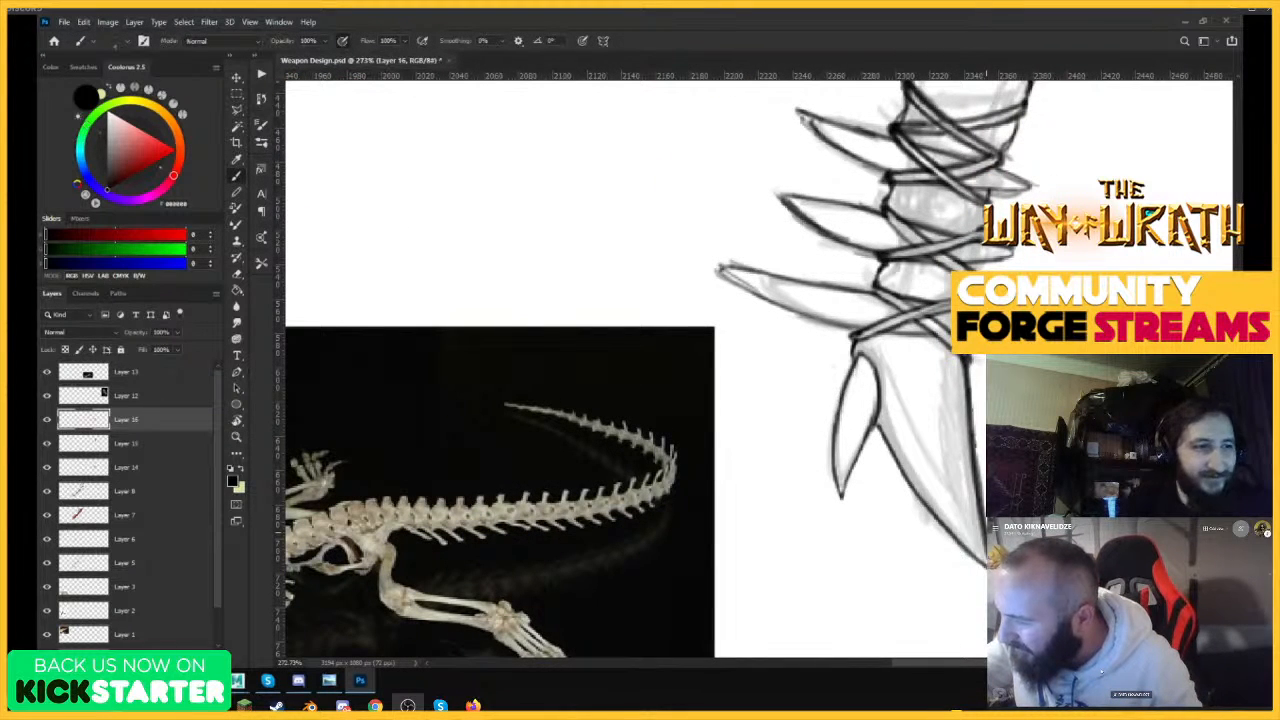
# Draw two inner contour lines along the sides of the large bottom blade, converging near its tip.
pyautogui.moveTo(883, 377)
pyautogui.mouseDown()
pyautogui.moveTo(954, 504)
pyautogui.moveTo(918, 454)
pyautogui.mouseUp()
pyautogui.moveTo(954, 500)
pyautogui.mouseDown()
pyautogui.moveTo(908, 436)
pyautogui.moveTo(964, 512)
pyautogui.mouseUp()
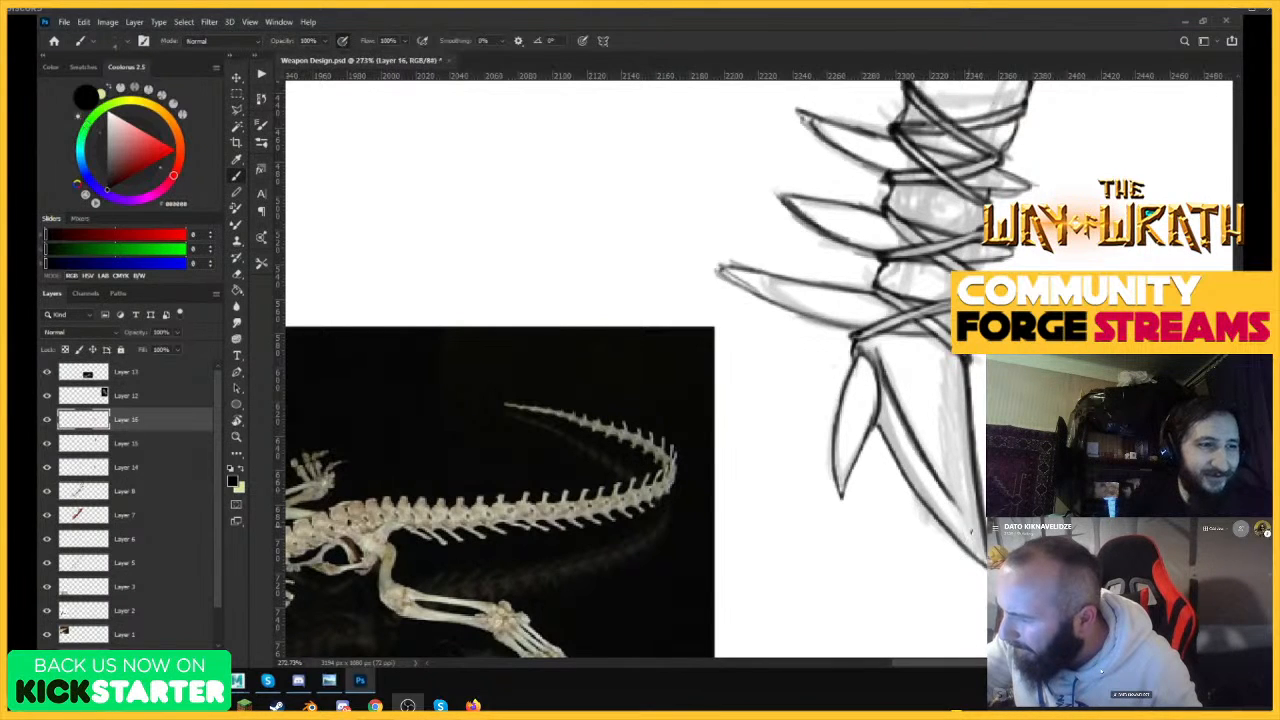
pyautogui.moveTo(948, 348)
pyautogui.mouseDown()
pyautogui.moveTo(948, 470)
pyautogui.moveTo(962, 510)
pyautogui.moveTo(948, 460)
pyautogui.mouseUp()
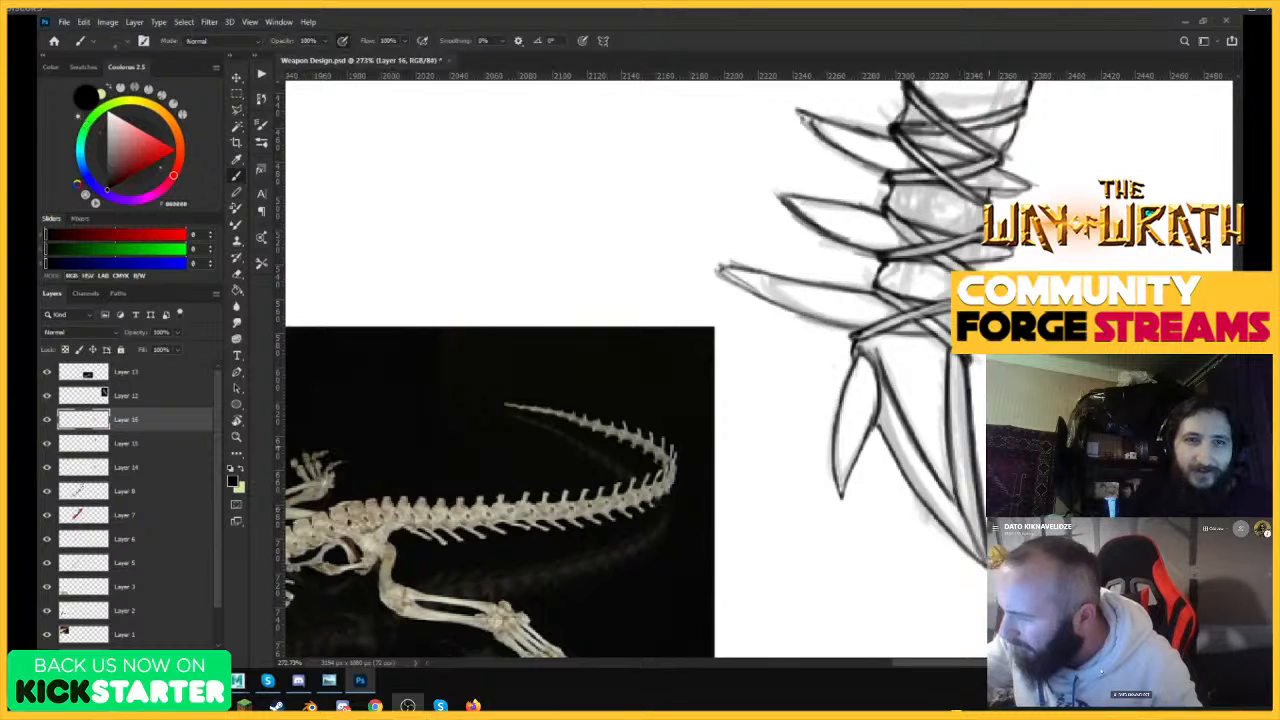
pyautogui.moveTo(990, 405)
pyautogui.mouseDown()
pyautogui.moveTo(952, 403)
pyautogui.moveTo(945, 372)
pyautogui.moveTo(1015, 369)
pyautogui.mouseUp()
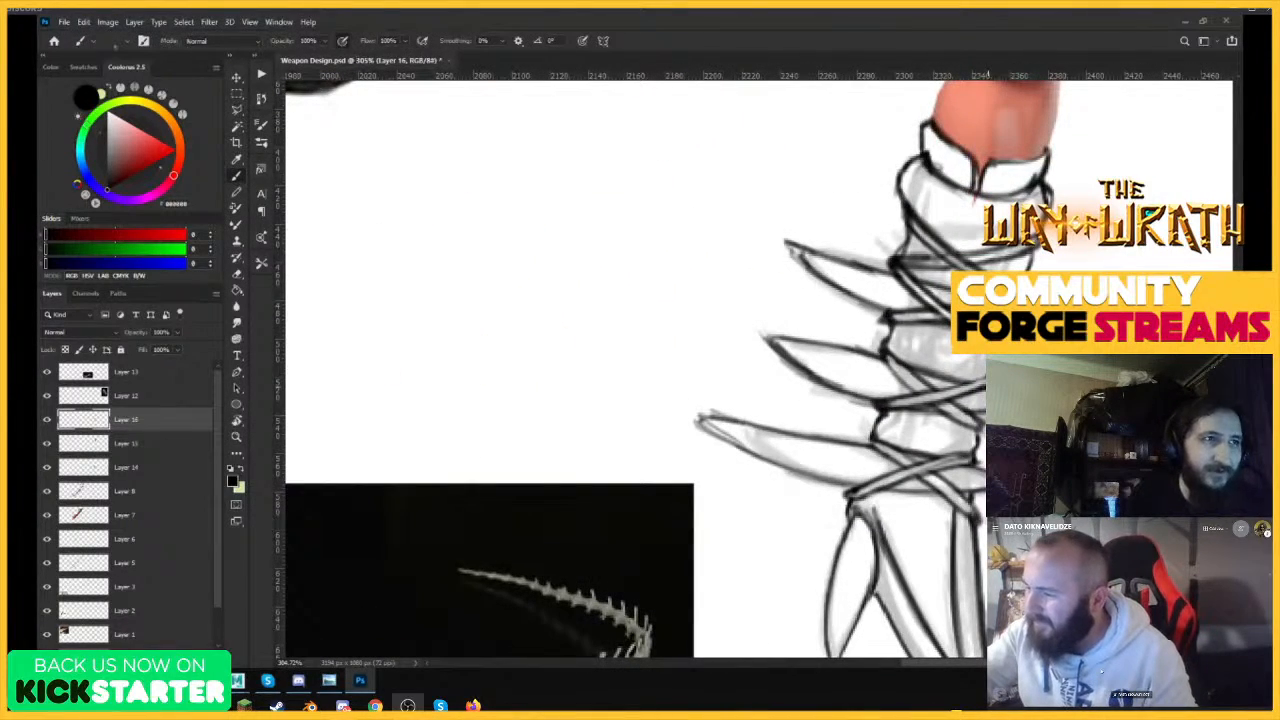
# Erase the stray lines inside the uppermost diagonal strap below the cuff and redraw both of its edges.
pyautogui.moveTo(1044, 316); pyautogui.dragTo(1088, 318)
pyautogui.press('e')
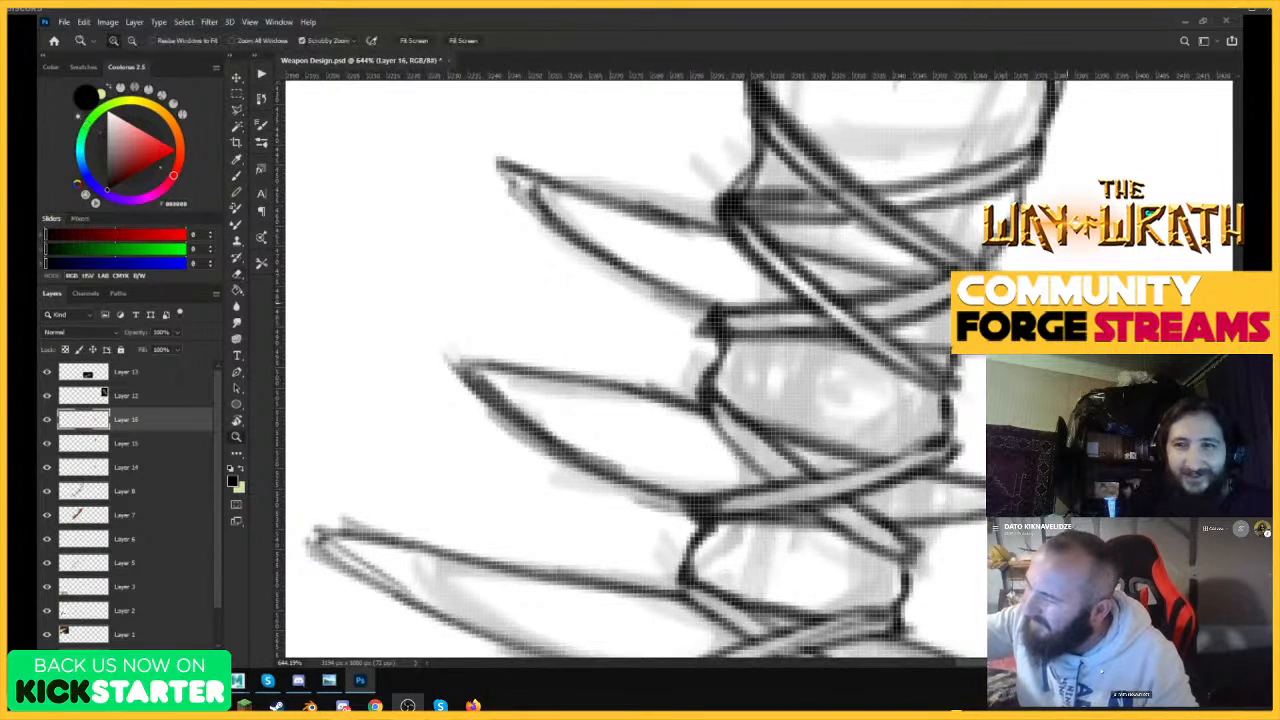
pyautogui.moveTo(1063, 318)
pyautogui.mouseDown()
pyautogui.moveTo(1005, 320)
pyautogui.moveTo(1082, 340)
pyautogui.mouseUp()
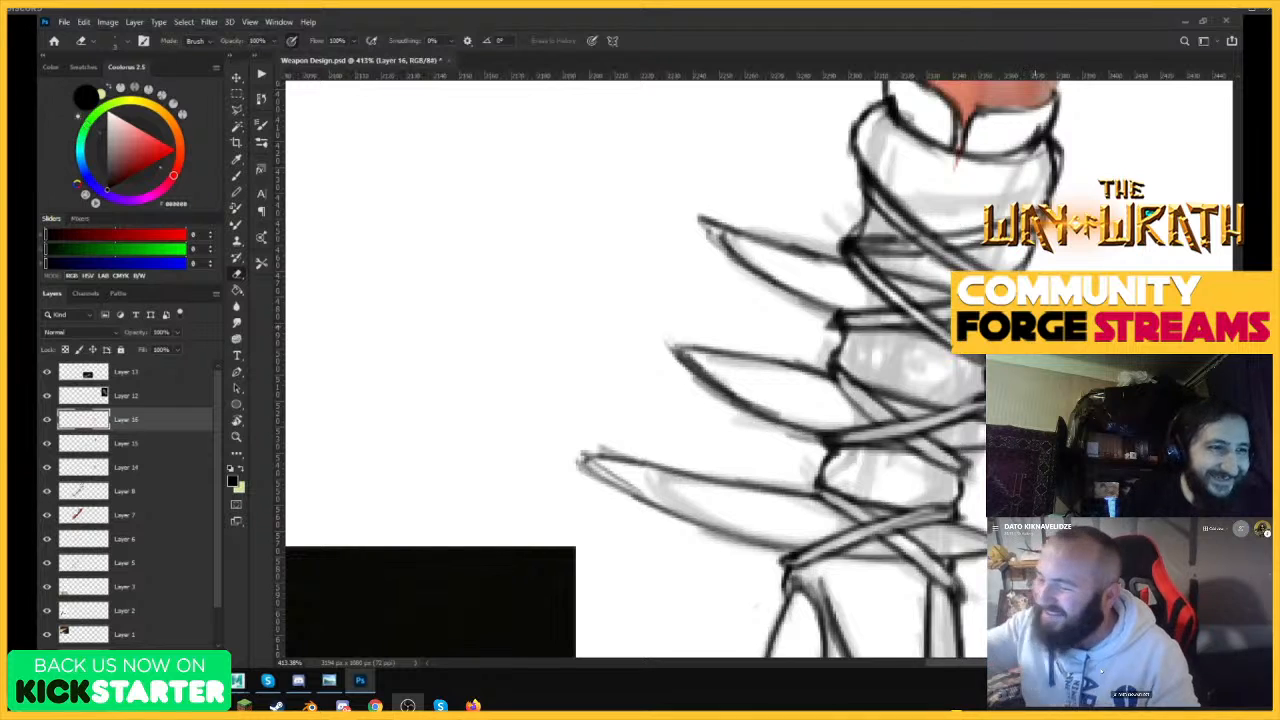
pyautogui.press('b')
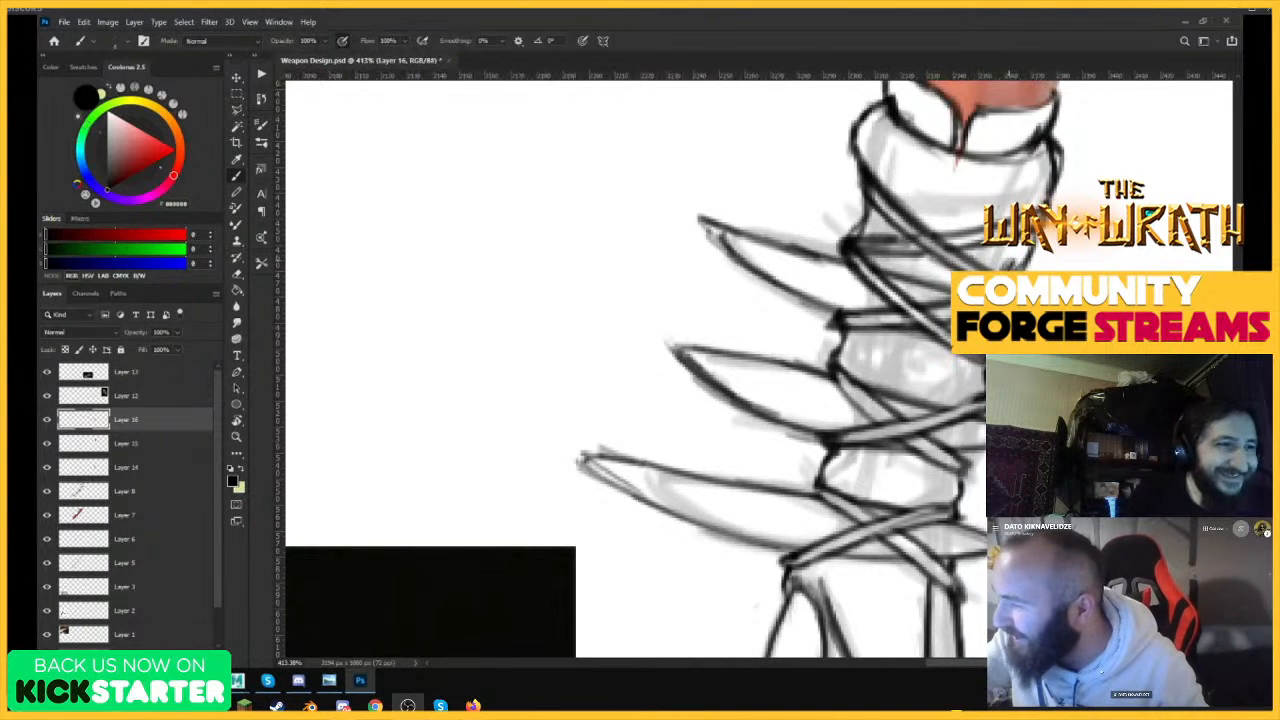
pyautogui.press('e')
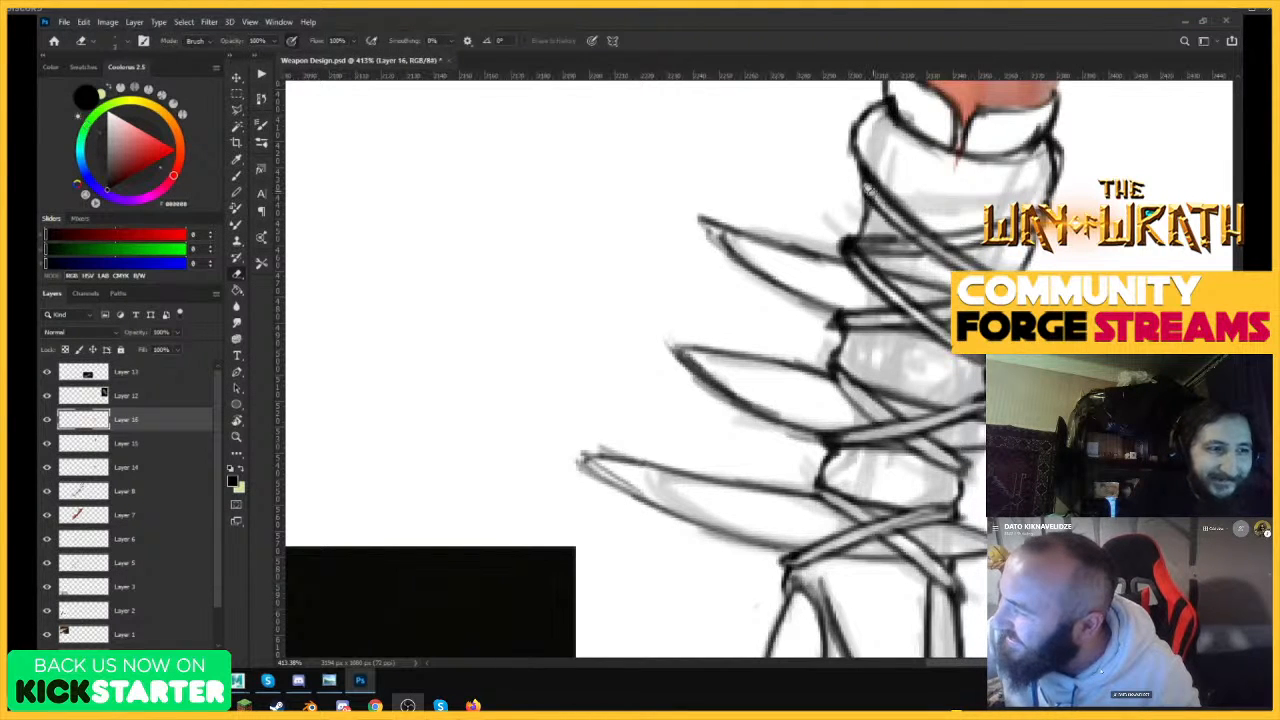
pyautogui.moveTo(868, 188)
pyautogui.mouseDown()
pyautogui.moveTo(926, 236)
pyautogui.moveTo(893, 248)
pyautogui.mouseUp()
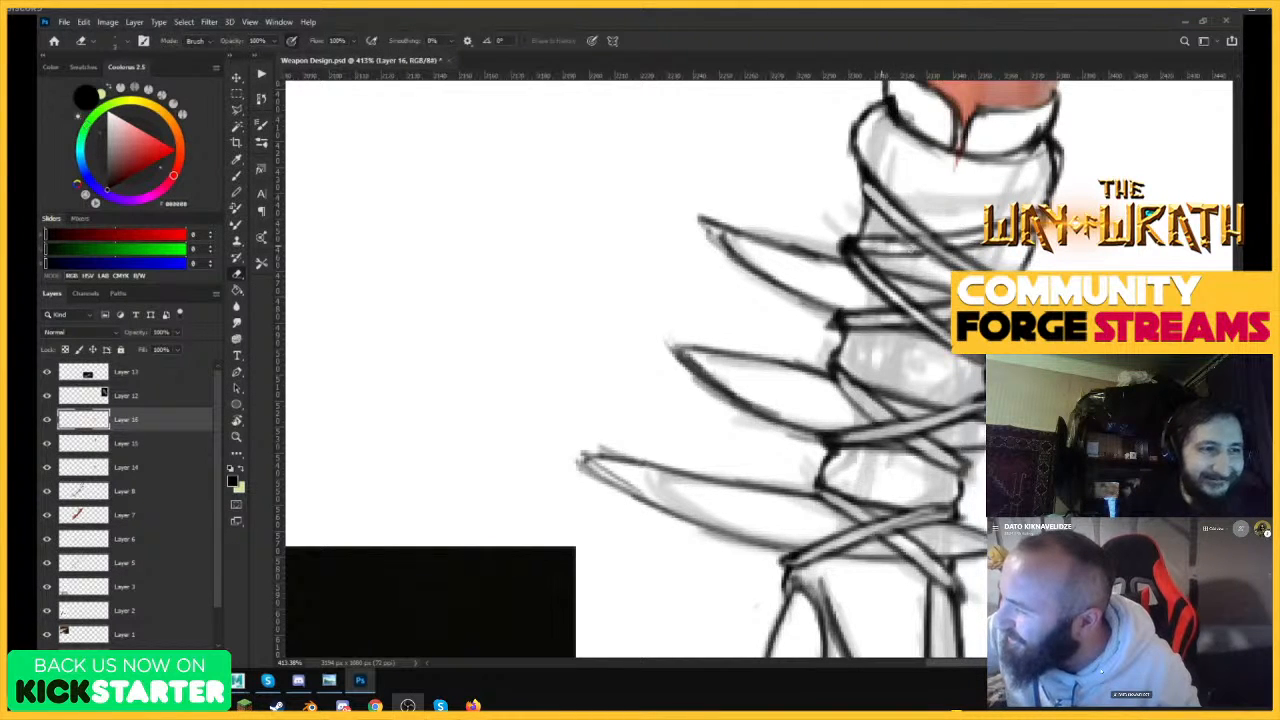
pyautogui.press('b')
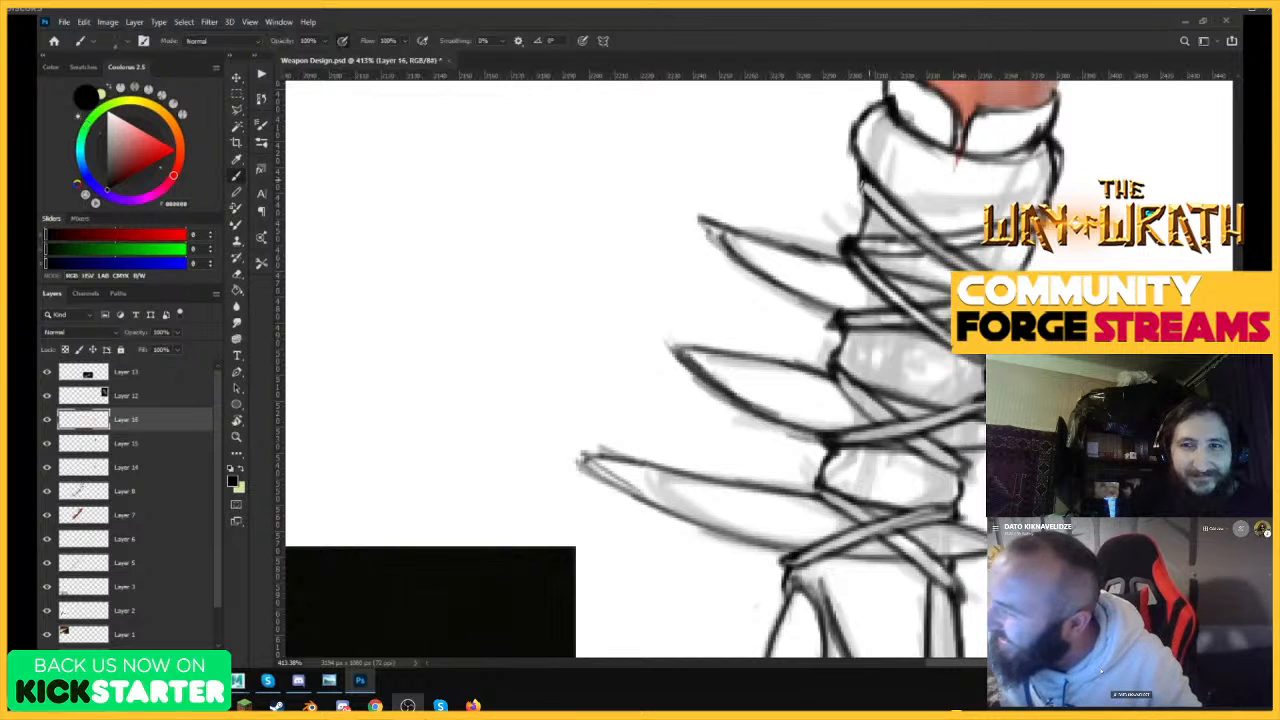
pyautogui.moveTo(866, 178); pyautogui.dragTo(937, 256)
pyautogui.moveTo(897, 207); pyautogui.dragTo(1001, 273)
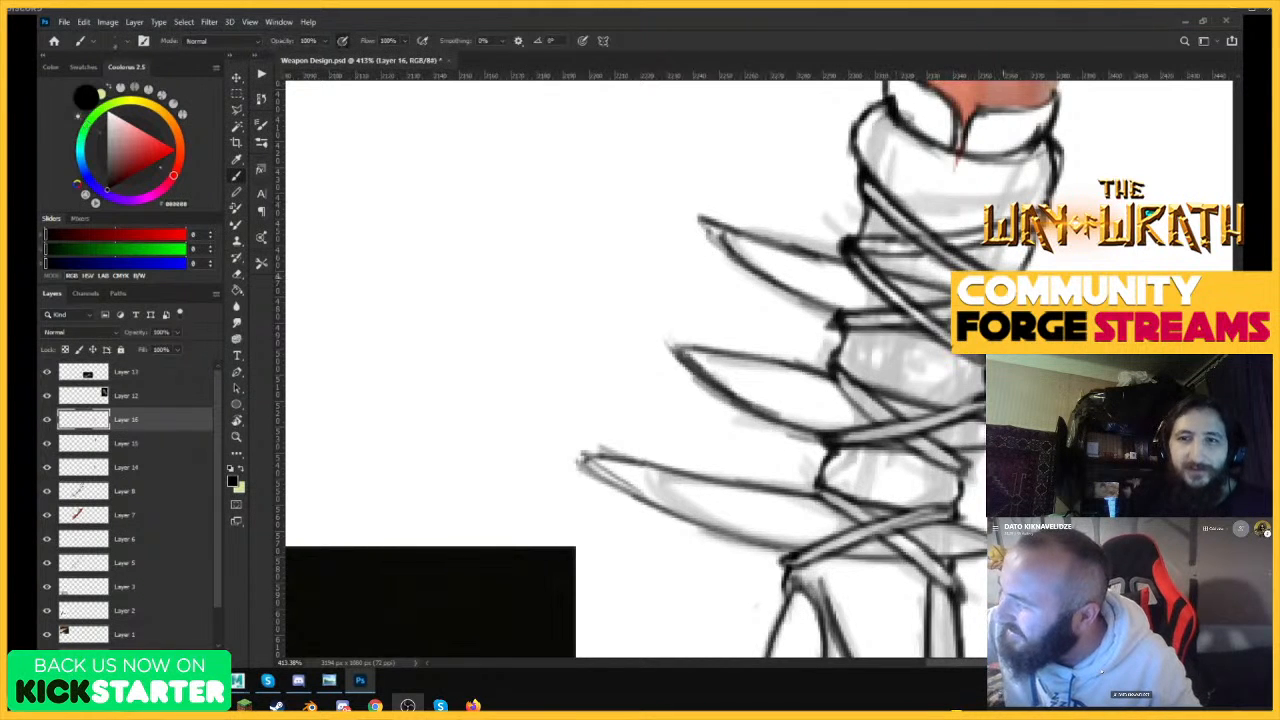
# Erase the split line in the middle of the cuff and the red drip showing through it.
pyautogui.moveTo(1025, 230); pyautogui.dragTo(928, 262)
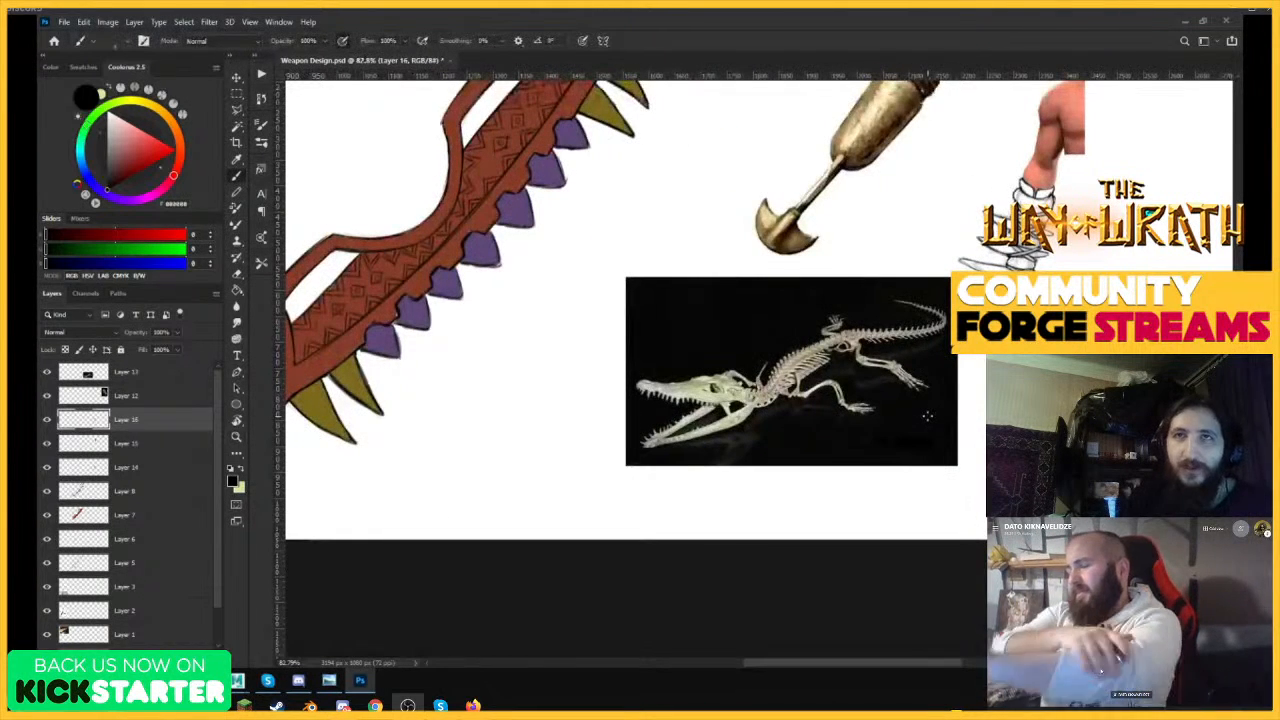
pyautogui.moveTo(1079, 253); pyautogui.dragTo(1140, 248)
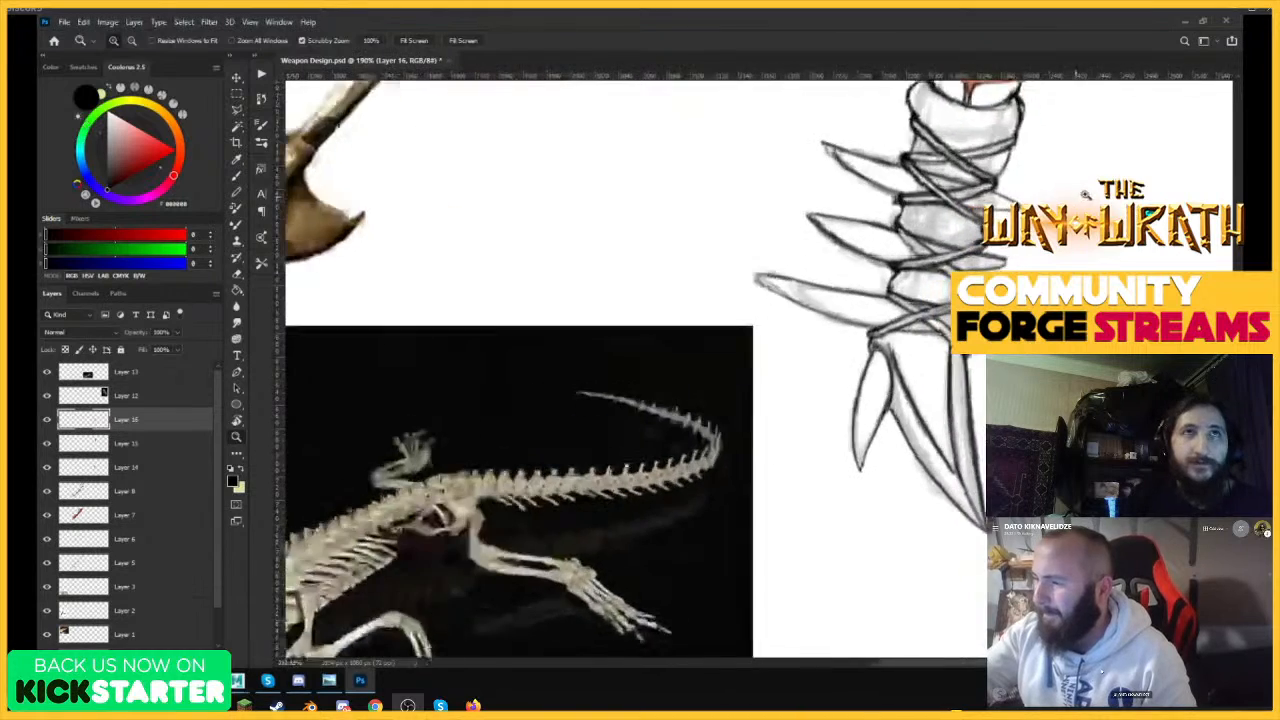
pyautogui.moveTo(1036, 320); pyautogui.dragTo(1004, 318)
pyautogui.moveTo(1019, 182); pyautogui.dragTo(1117, 153)
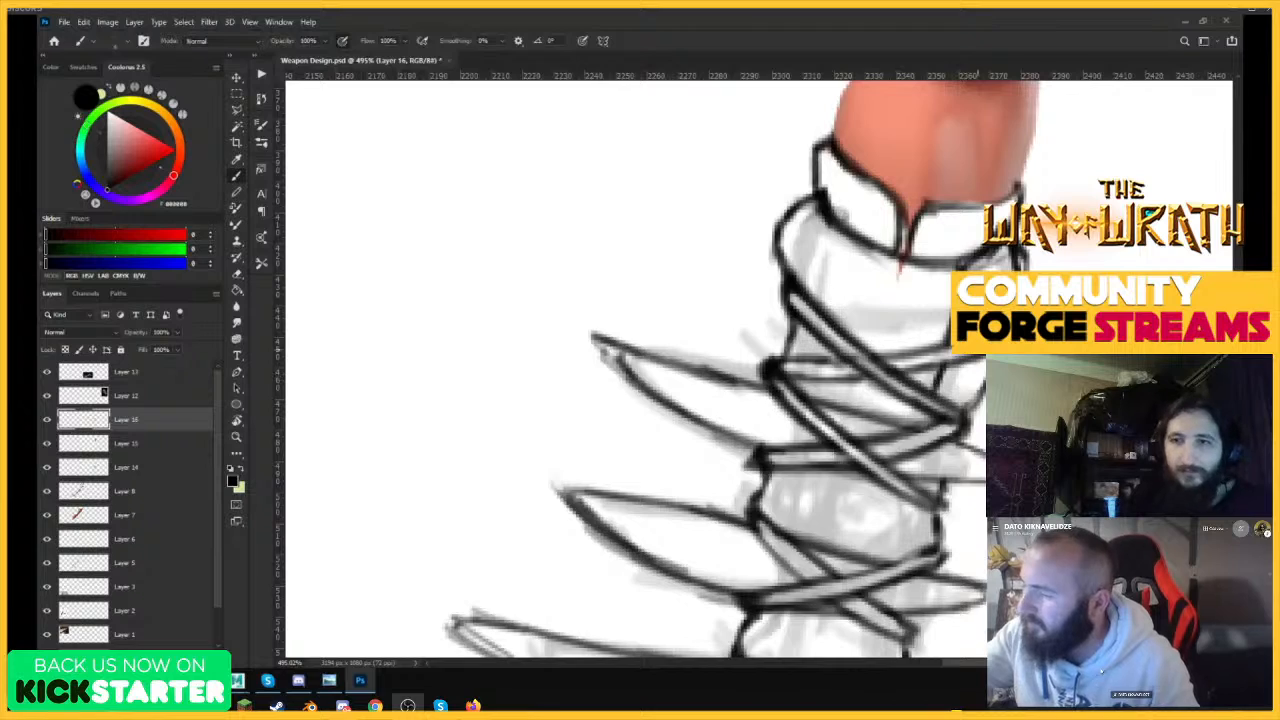
pyautogui.moveTo(965, 360)
pyautogui.mouseDown()
pyautogui.moveTo(837, 470)
pyautogui.moveTo(866, 460)
pyautogui.mouseUp()
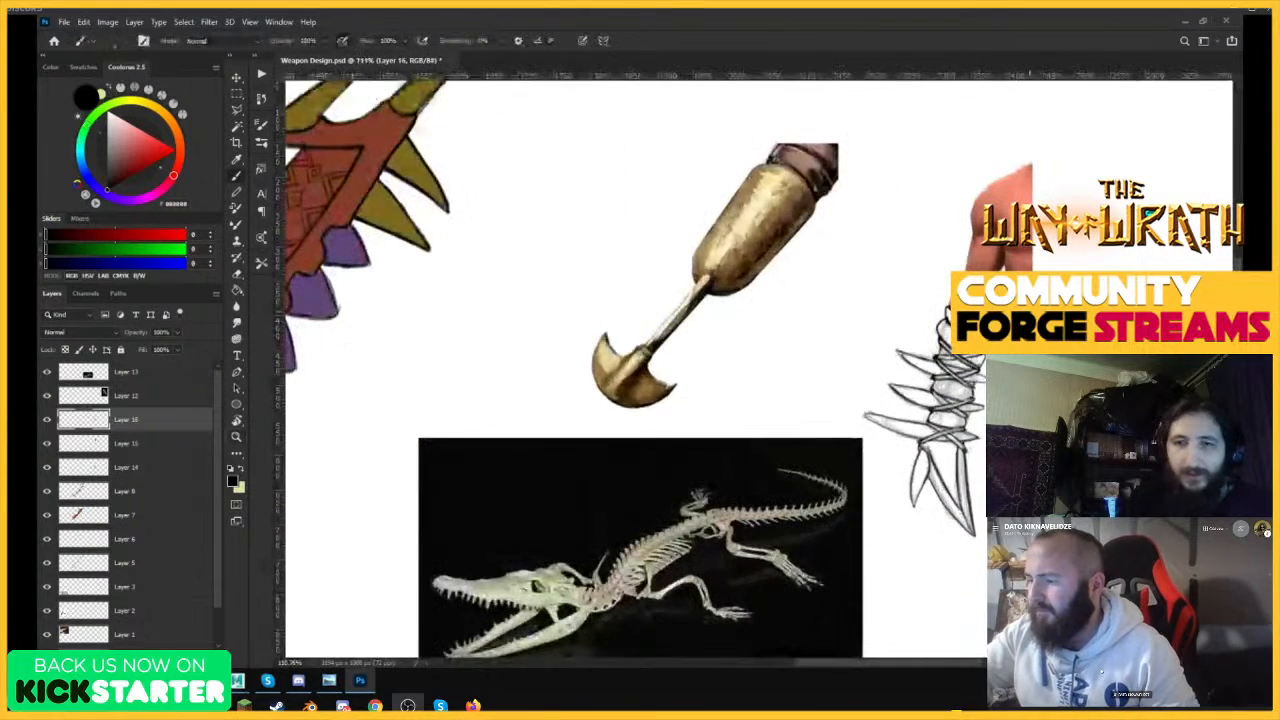
pyautogui.moveTo(1000, 274); pyautogui.dragTo(1090, 280)
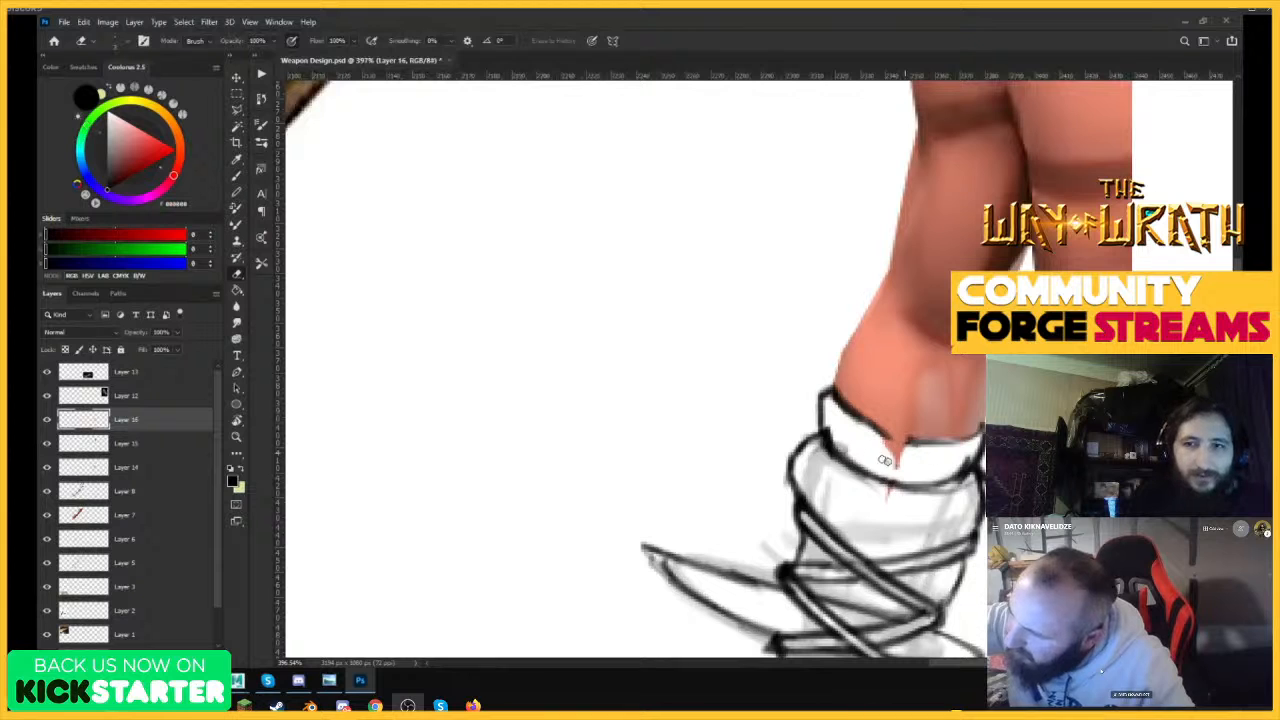
pyautogui.keyDown('ctrl'); pyautogui.click(896, 450); pyautogui.keyUp('ctrl')
pyautogui.moveTo(882, 457)
pyautogui.mouseDown()
pyautogui.moveTo(897, 468)
pyautogui.moveTo(892, 447)
pyautogui.mouseUp()
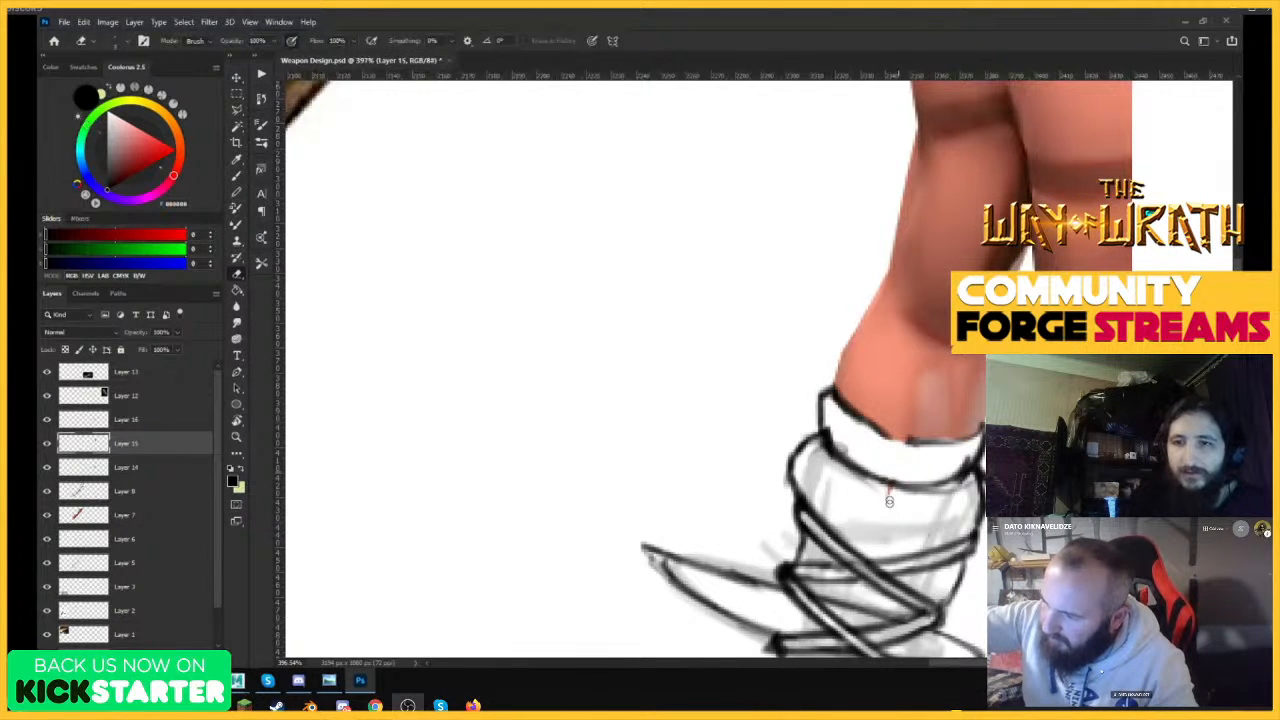
pyautogui.keyDown('ctrl'); pyautogui.click(892, 494); pyautogui.keyUp('ctrl')
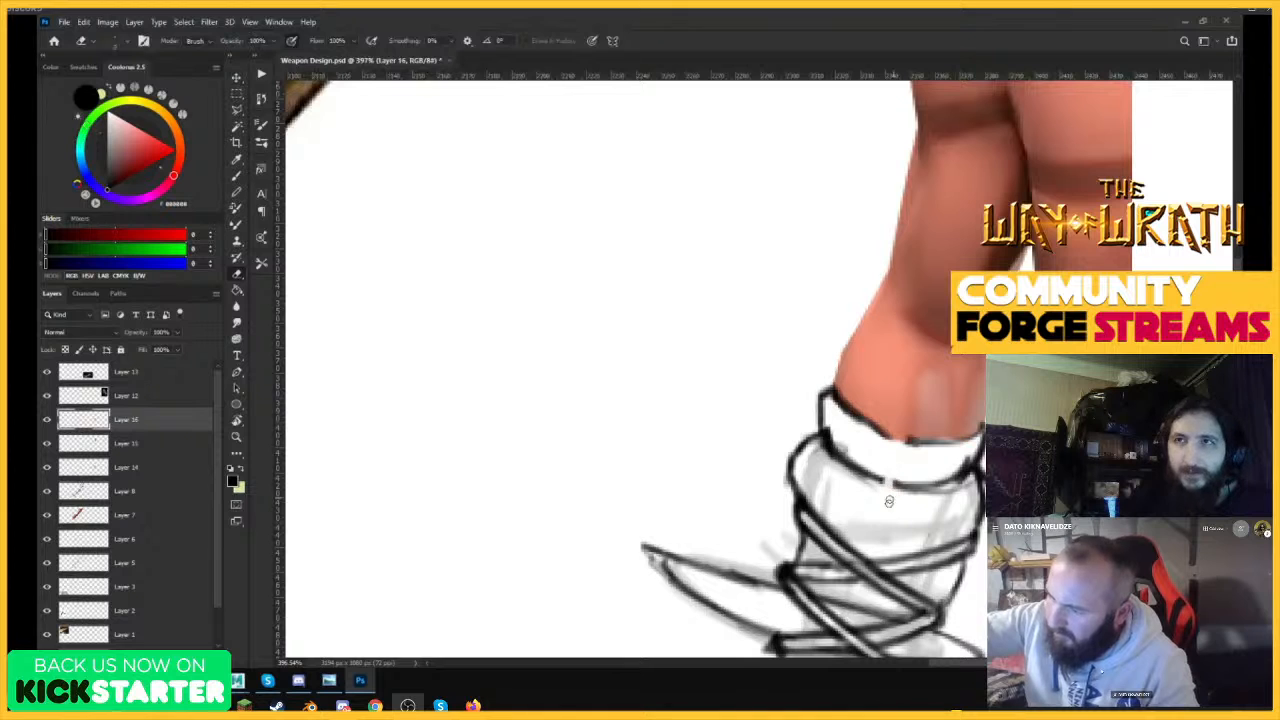
# Sample the dark outline color, close the gaps in the cuff's upper and lower edges, and check Layer 16's visibility.
pyautogui.press('b')
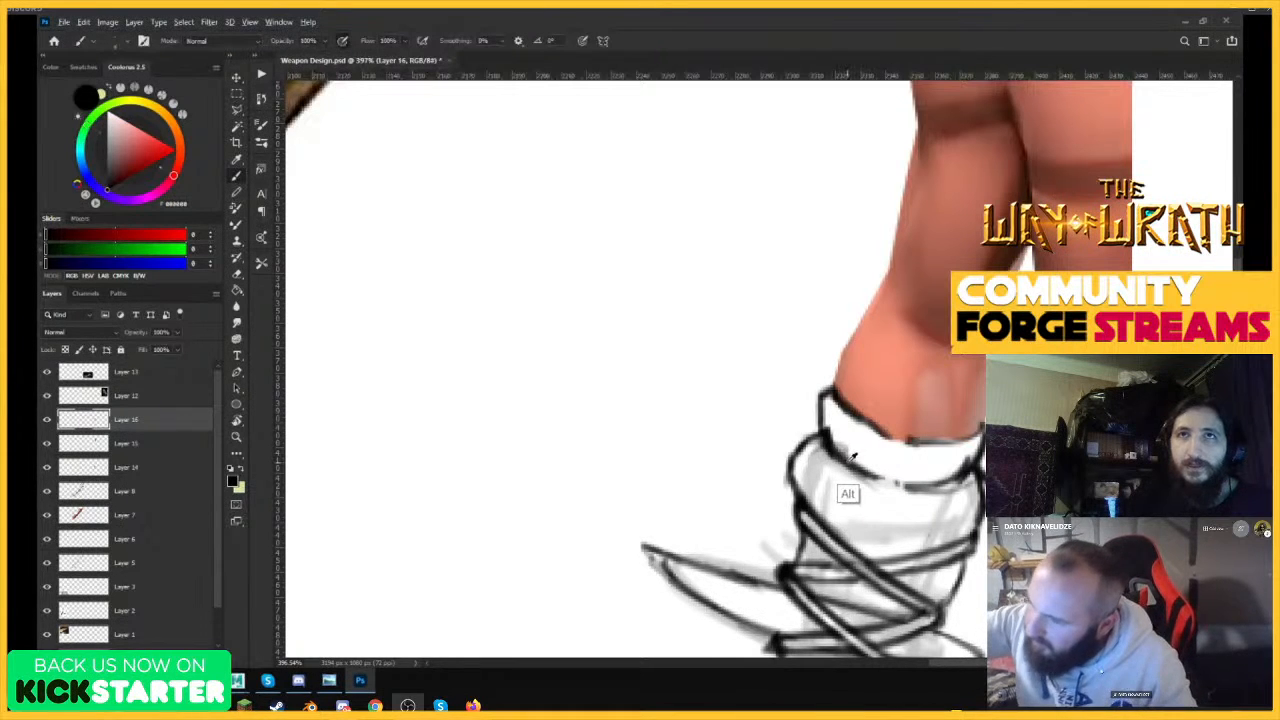
pyautogui.keyDown('alt'); pyautogui.click(870, 448); pyautogui.keyUp('alt')
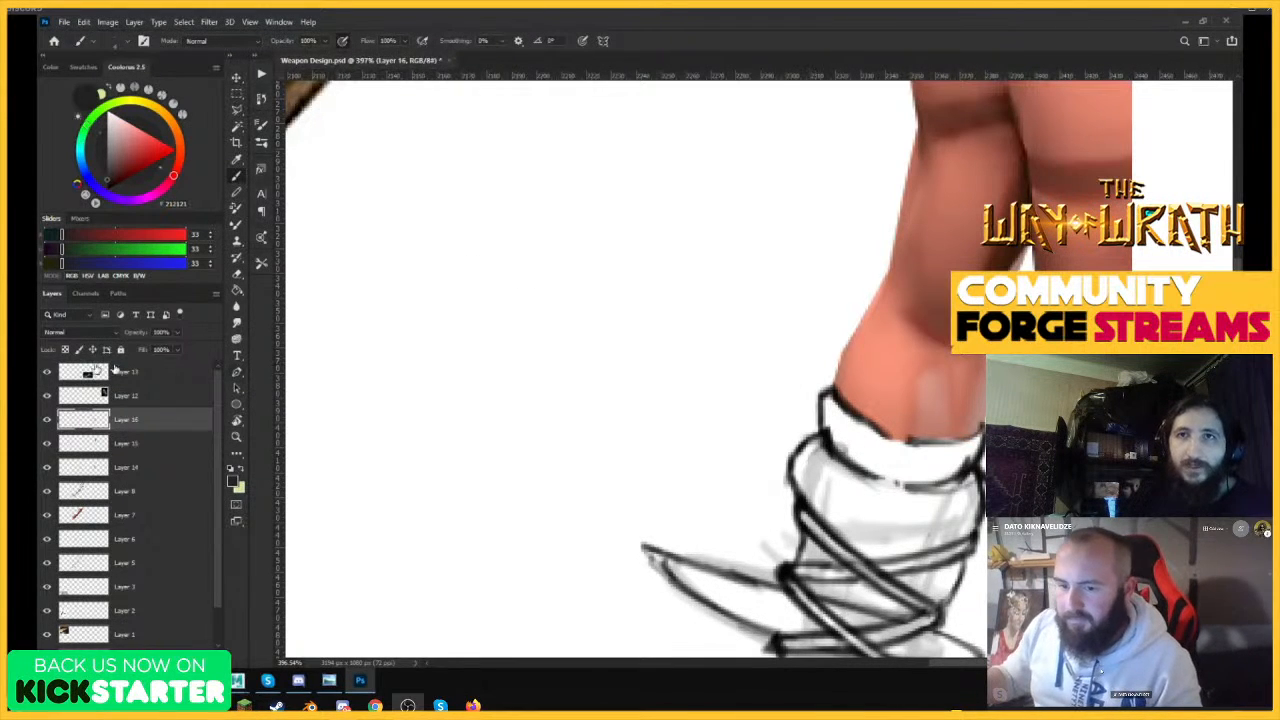
pyautogui.click(47, 420)
pyautogui.click(47, 420)
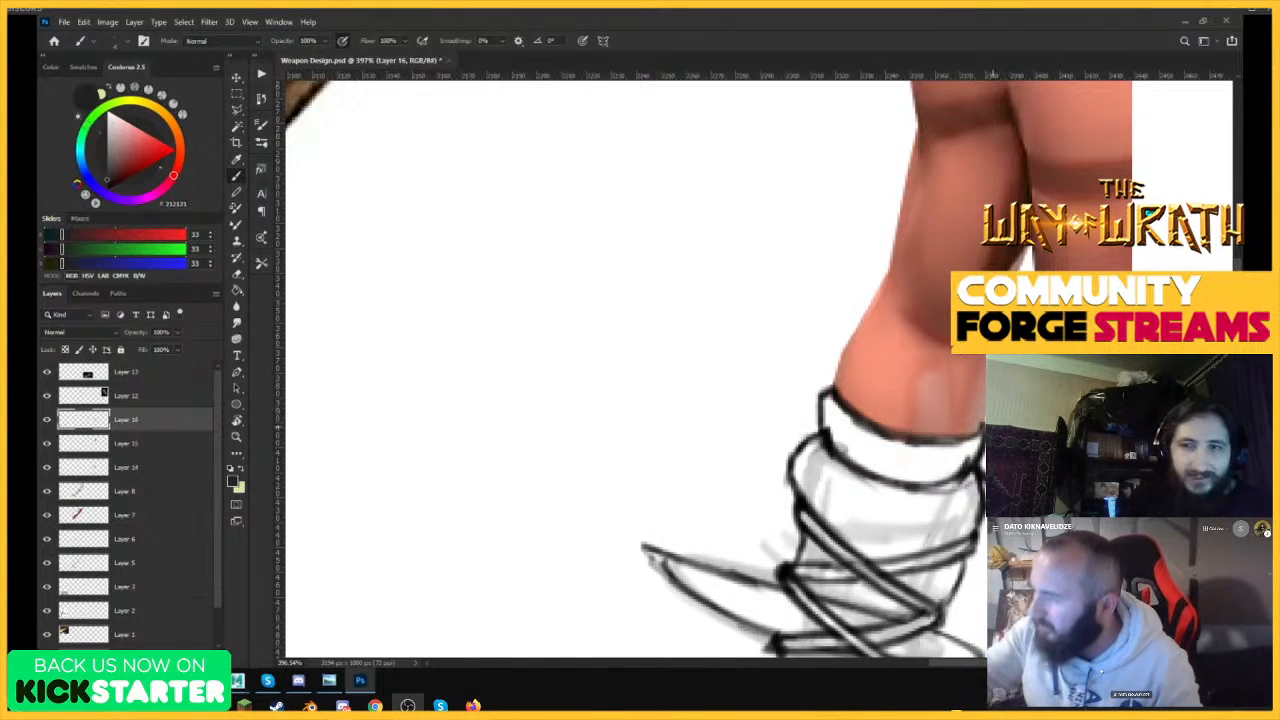
pyautogui.press('e')
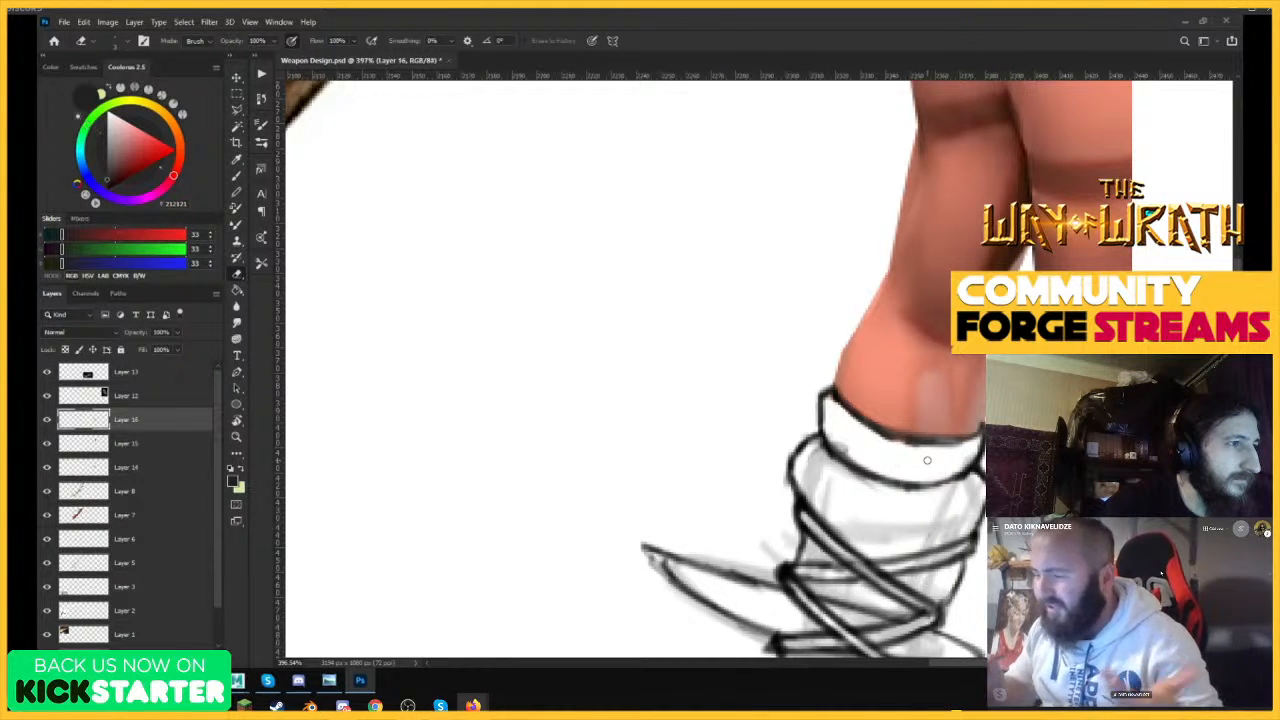
pyautogui.press('b')
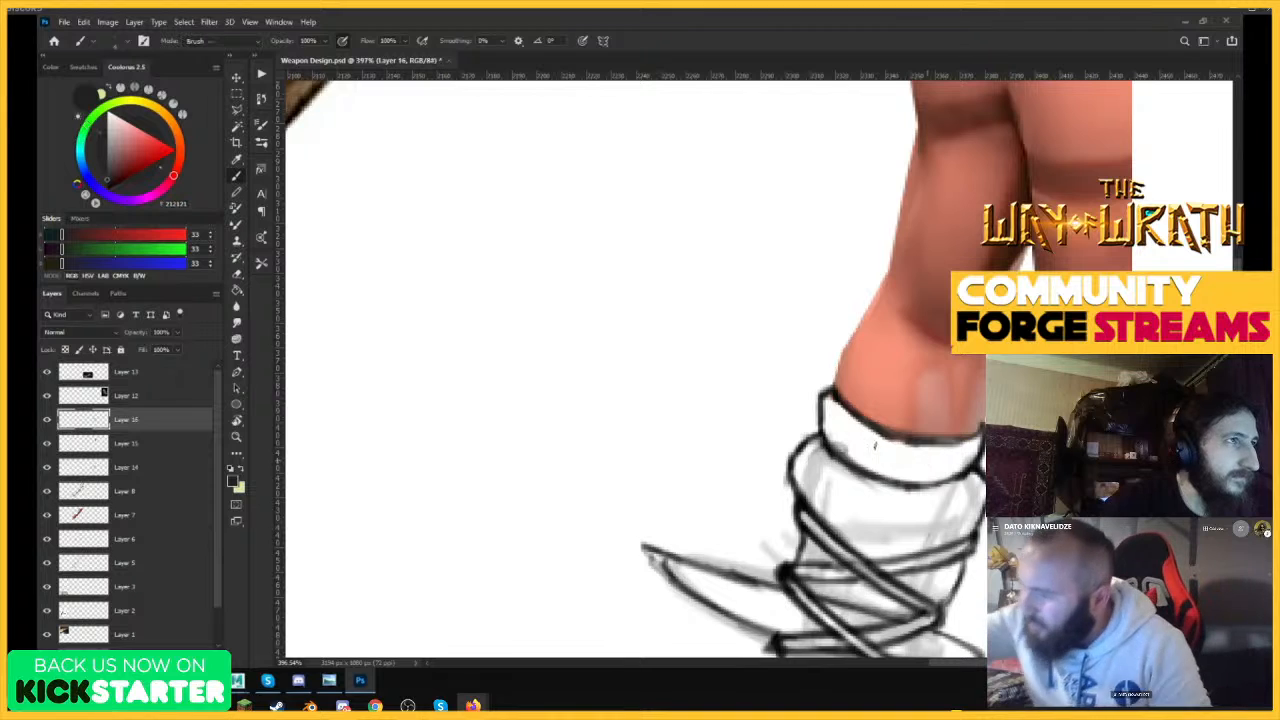
# Reshape the spiked arm-blade's line art on Layer 16 with Liquify and inspect the spikes, straps and bottom blade.
pyautogui.press('e')
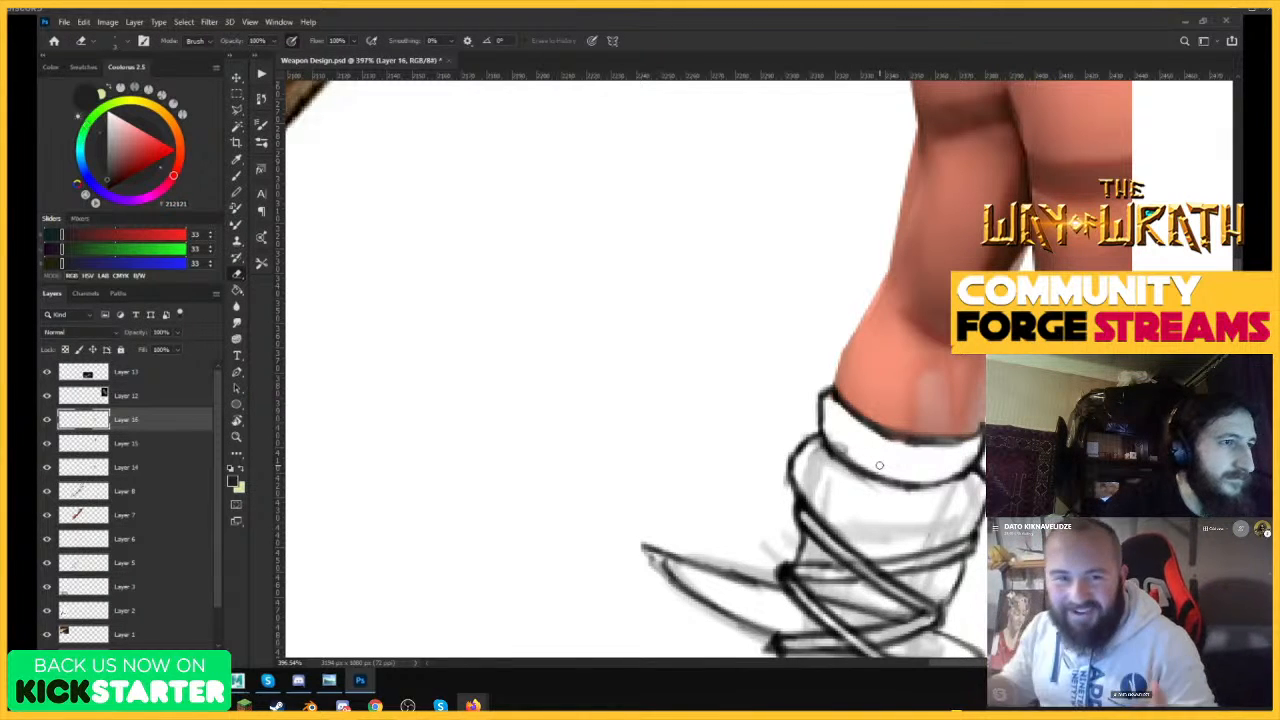
pyautogui.hotkey('ctrl', 'shift', 'x')
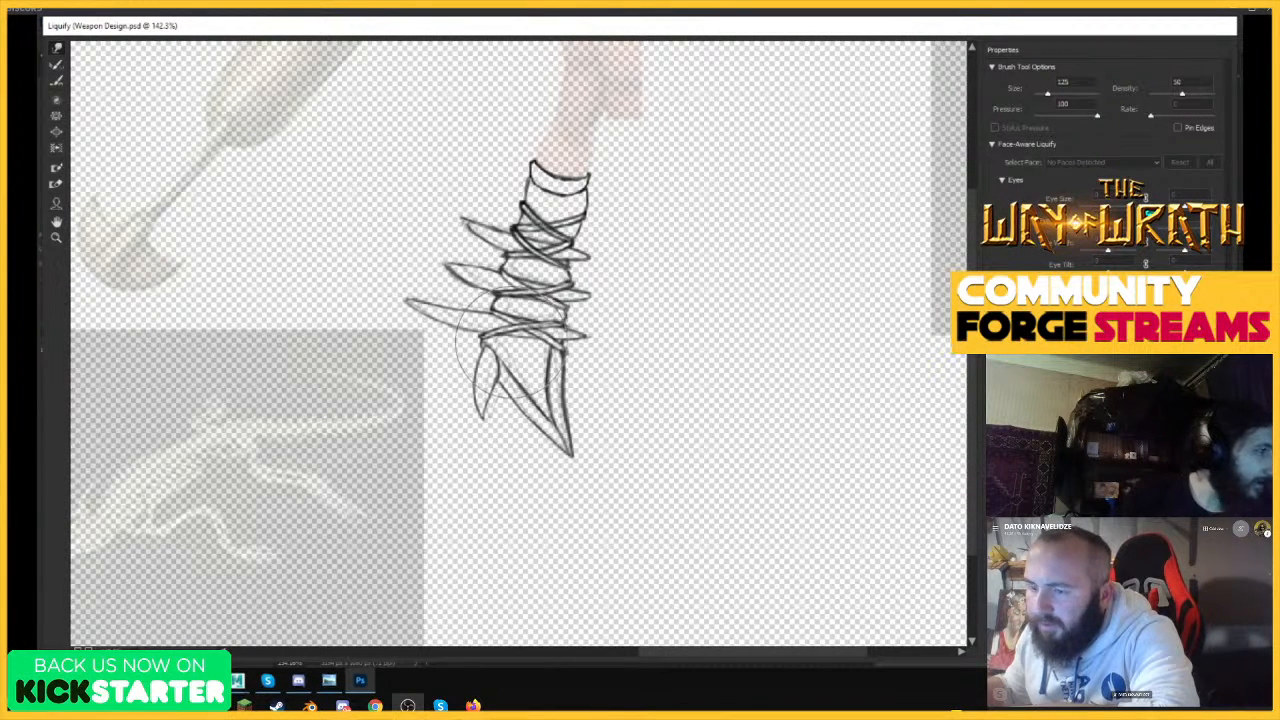
pyautogui.press('Return')
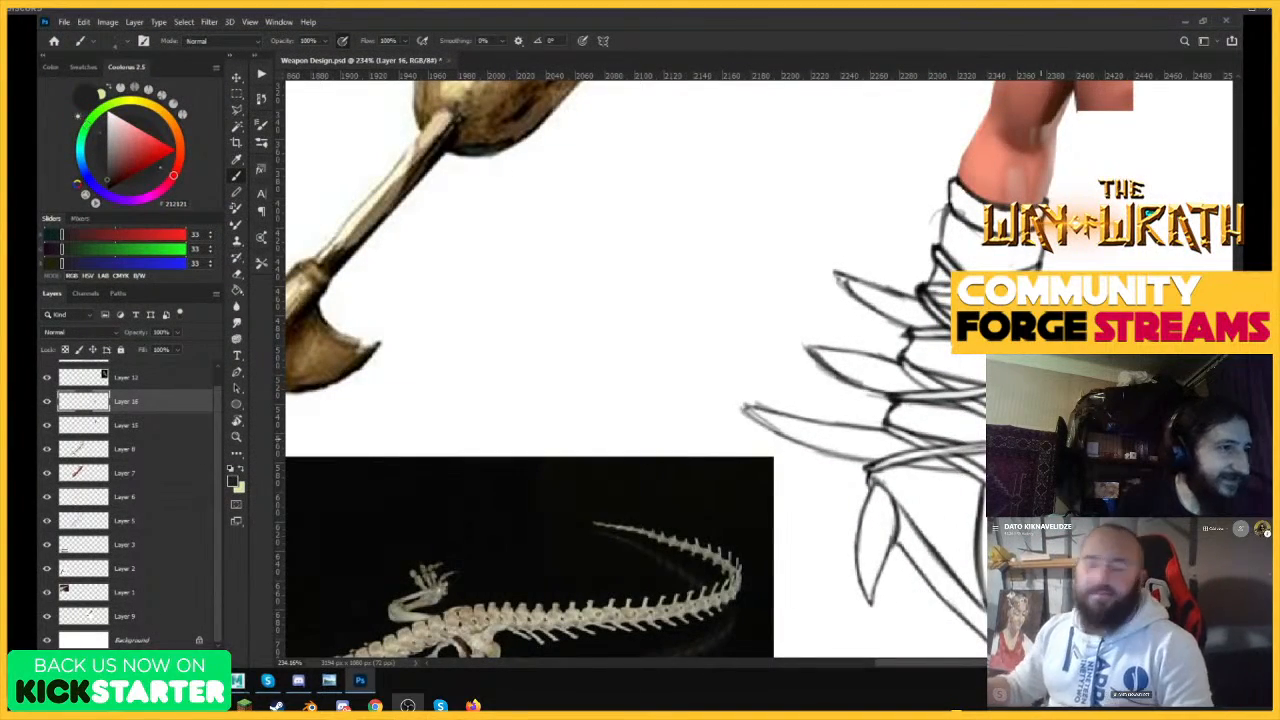
pyautogui.moveTo(850, 381); pyautogui.dragTo(808, 370)
pyautogui.moveTo(890, 390); pyautogui.dragTo(936, 404)
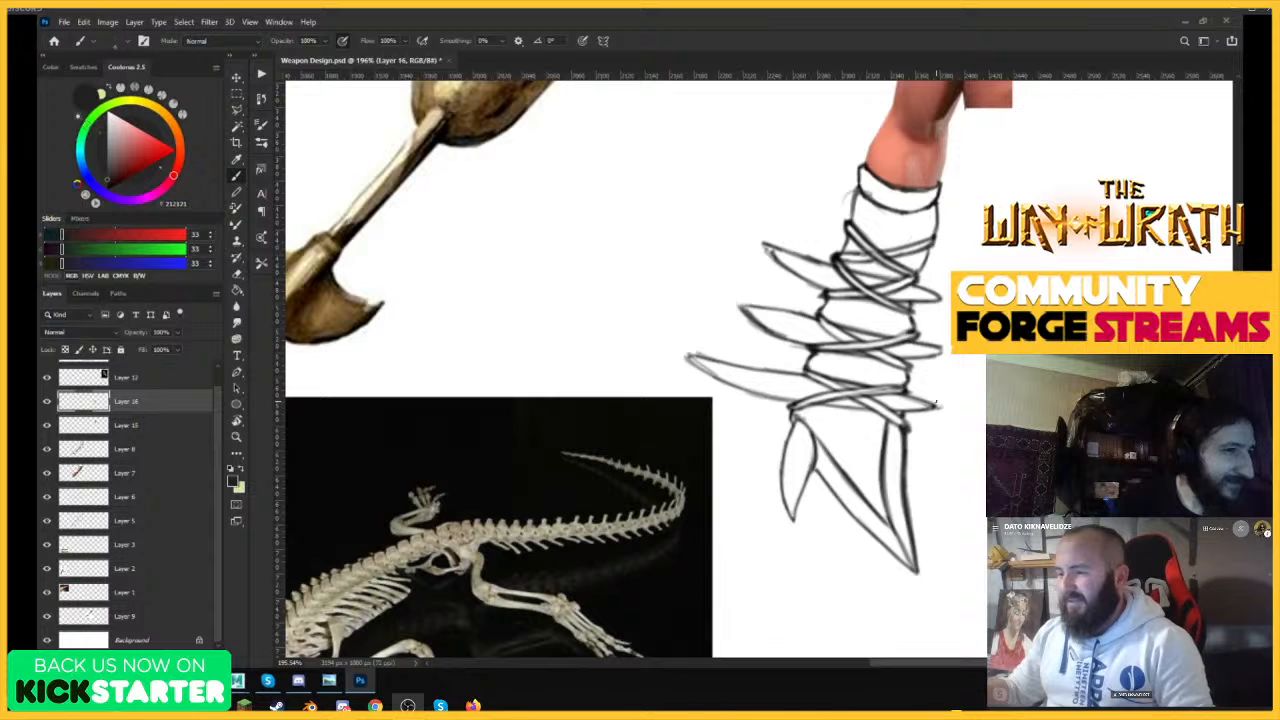
pyautogui.moveTo(822, 392); pyautogui.dragTo(894, 415)
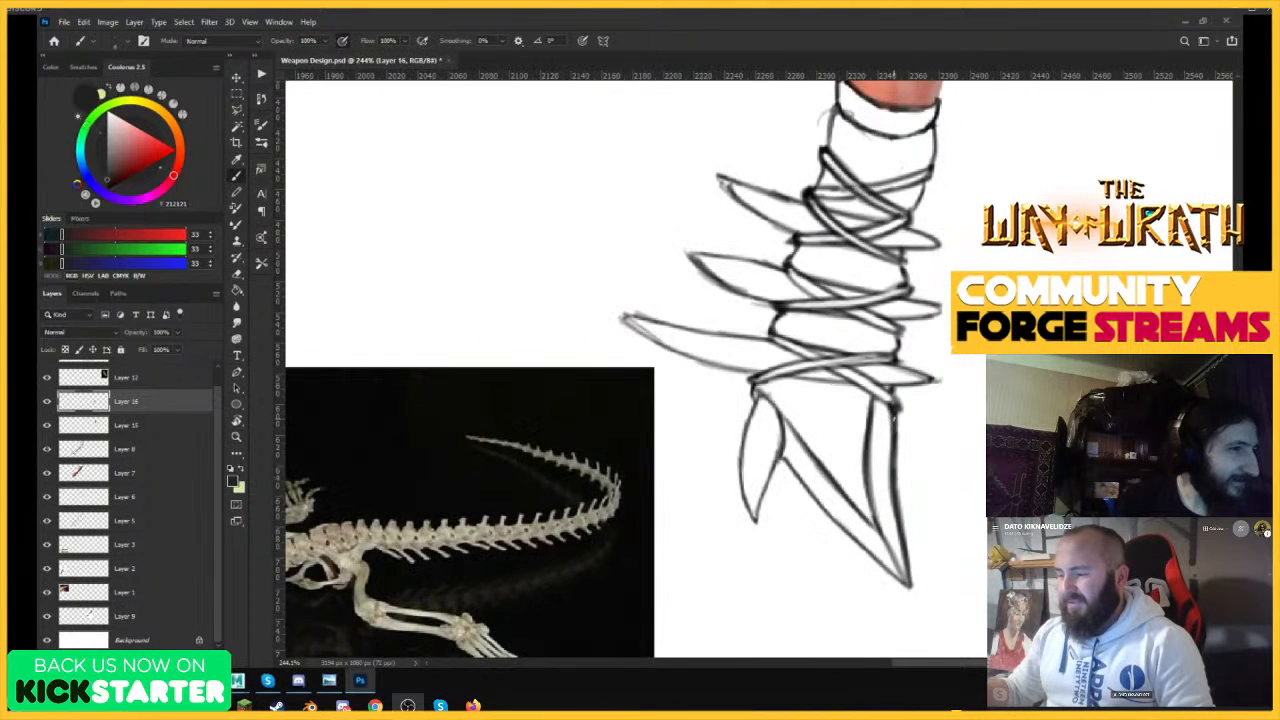
pyautogui.moveTo(753, 386); pyautogui.dragTo(714, 386)
pyautogui.moveTo(809, 396)
pyautogui.mouseDown()
pyautogui.moveTo(842, 403)
pyautogui.moveTo(880, 378)
pyautogui.mouseUp()
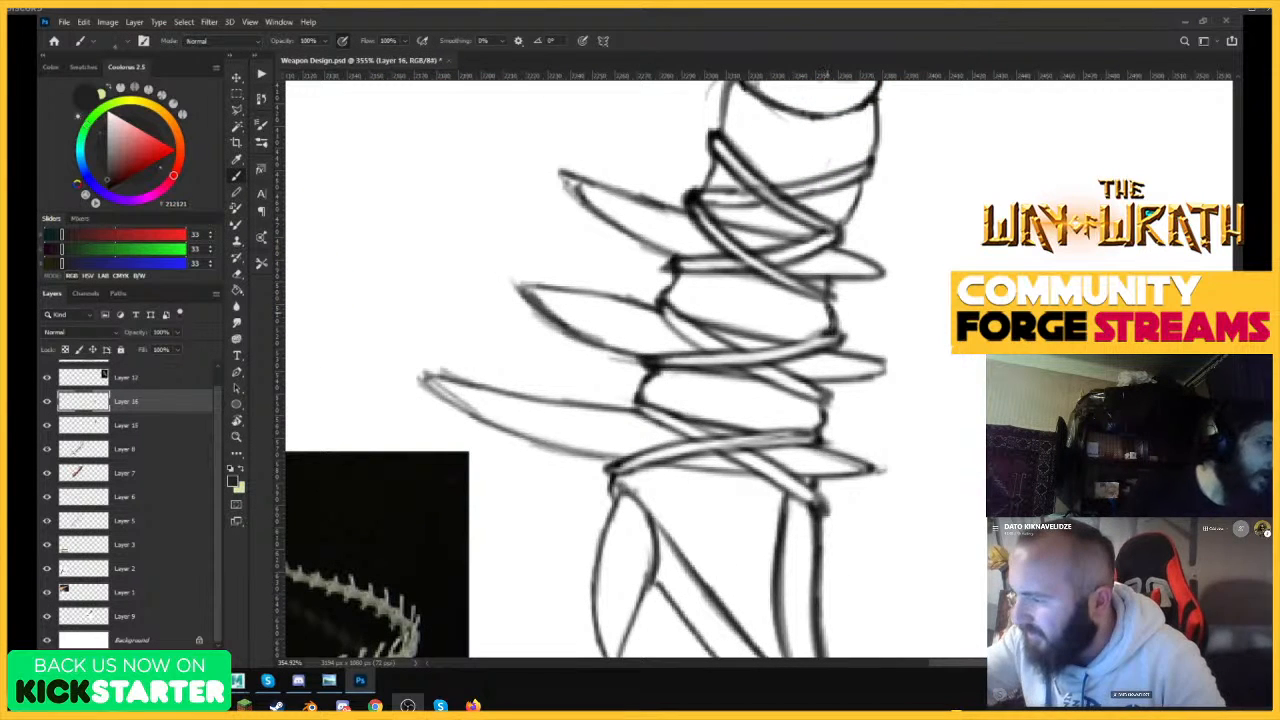
# Duplicate the arm-blade line art and merge the copy back into Layer 16, comparing the drawing before and after.
pyautogui.moveTo(828, 302)
pyautogui.mouseDown()
pyautogui.moveTo(800, 292)
pyautogui.moveTo(620, 325)
pyautogui.mouseUp()
pyautogui.hotkey('ctrl', 'j')
pyautogui.moveTo(820, 390); pyautogui.dragTo(880, 398)
pyautogui.hotkey('ctrl', 'e')
pyautogui.moveTo(990, 376); pyautogui.dragTo(1060, 378)
pyautogui.moveTo(925, 365); pyautogui.dragTo(957, 371)
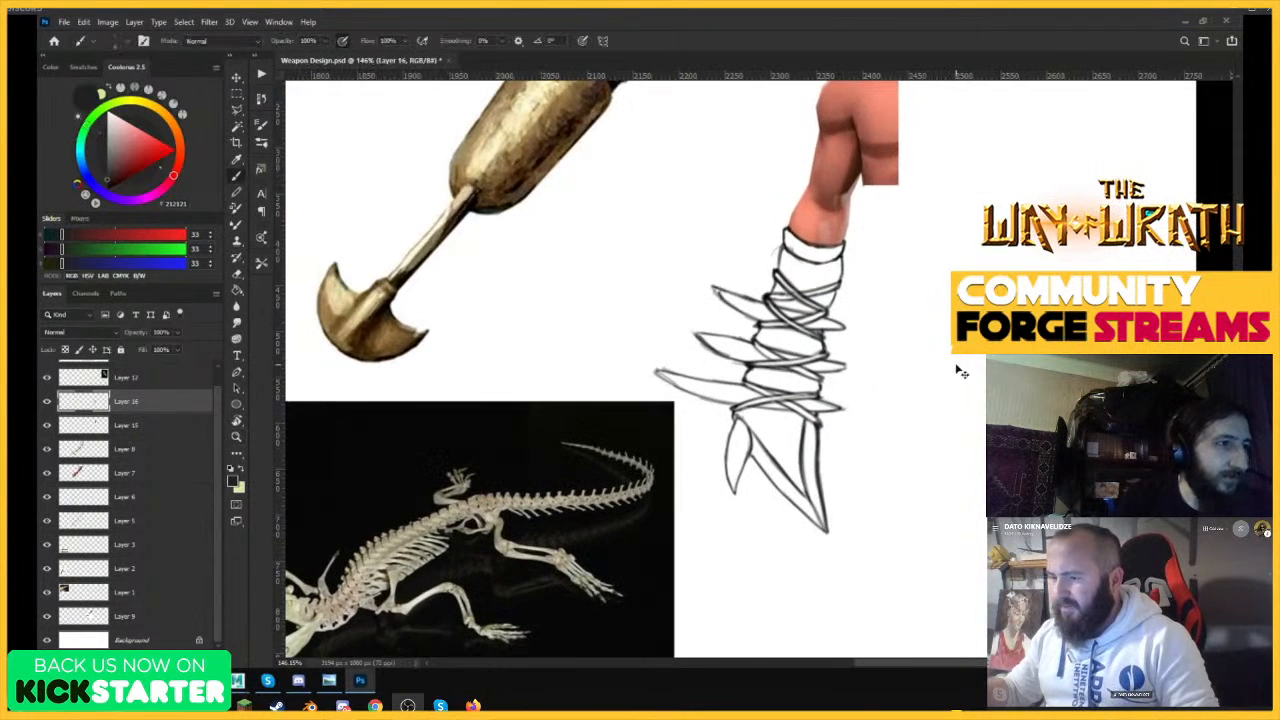
pyautogui.hotkey('ctrl', 'z')
pyautogui.hotkey('ctrl', 'z')
pyautogui.hotkey('ctrl', 'shift', 'z')
pyautogui.hotkey('ctrl', 'shift', 'z')
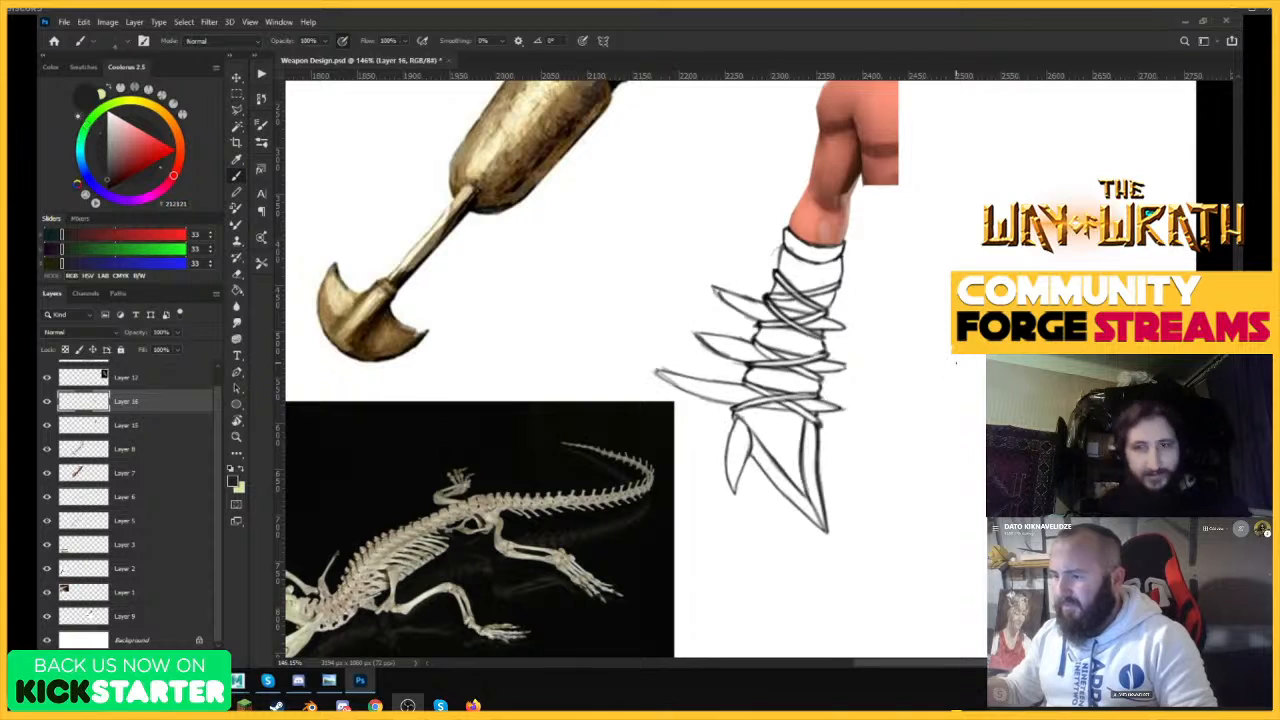
# Narrow the lower strapped section and pull its spikes and blades inward, comparing the slimmer shape with the previous one.
pyautogui.press('z')
pyautogui.moveTo(815, 455); pyautogui.dragTo(827, 487)
pyautogui.moveTo(746, 471); pyautogui.dragTo(662, 482)
pyautogui.moveTo(752, 446); pyautogui.dragTo(801, 462)
pyautogui.press('b')
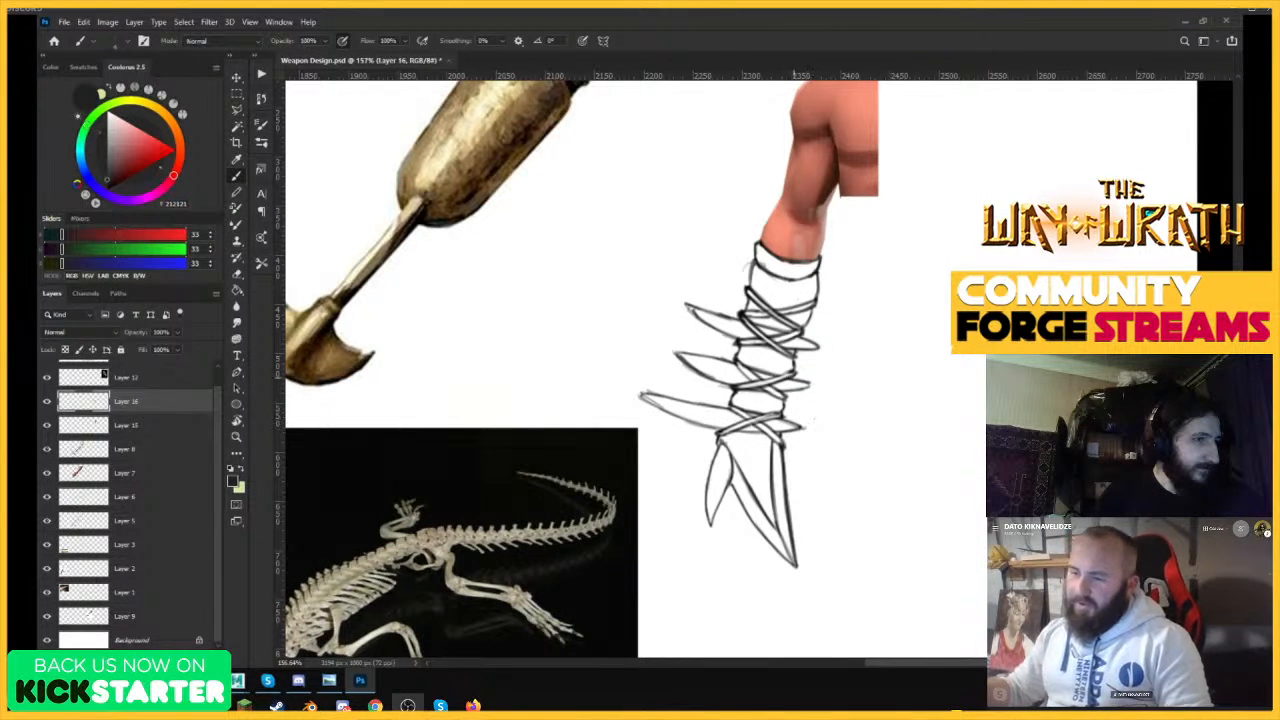
pyautogui.hotkey('ctrl', 'z')
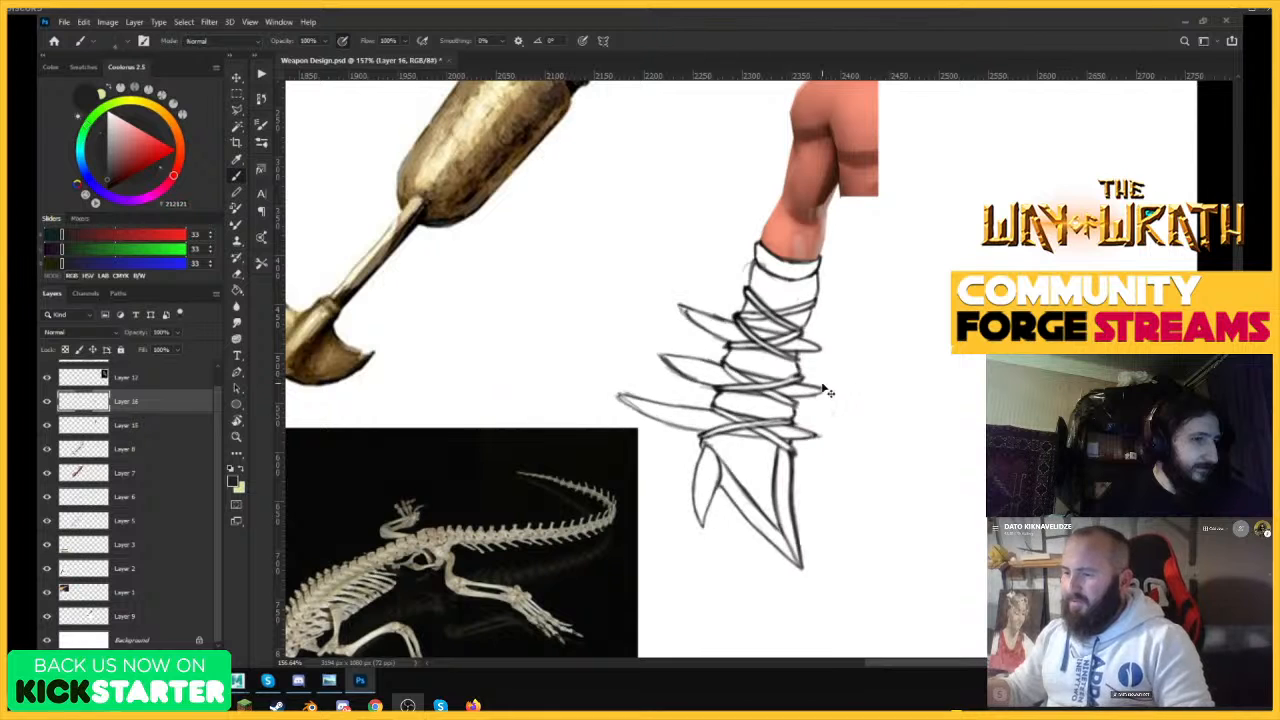
pyautogui.hotkey('ctrl', 'shift', 'z')
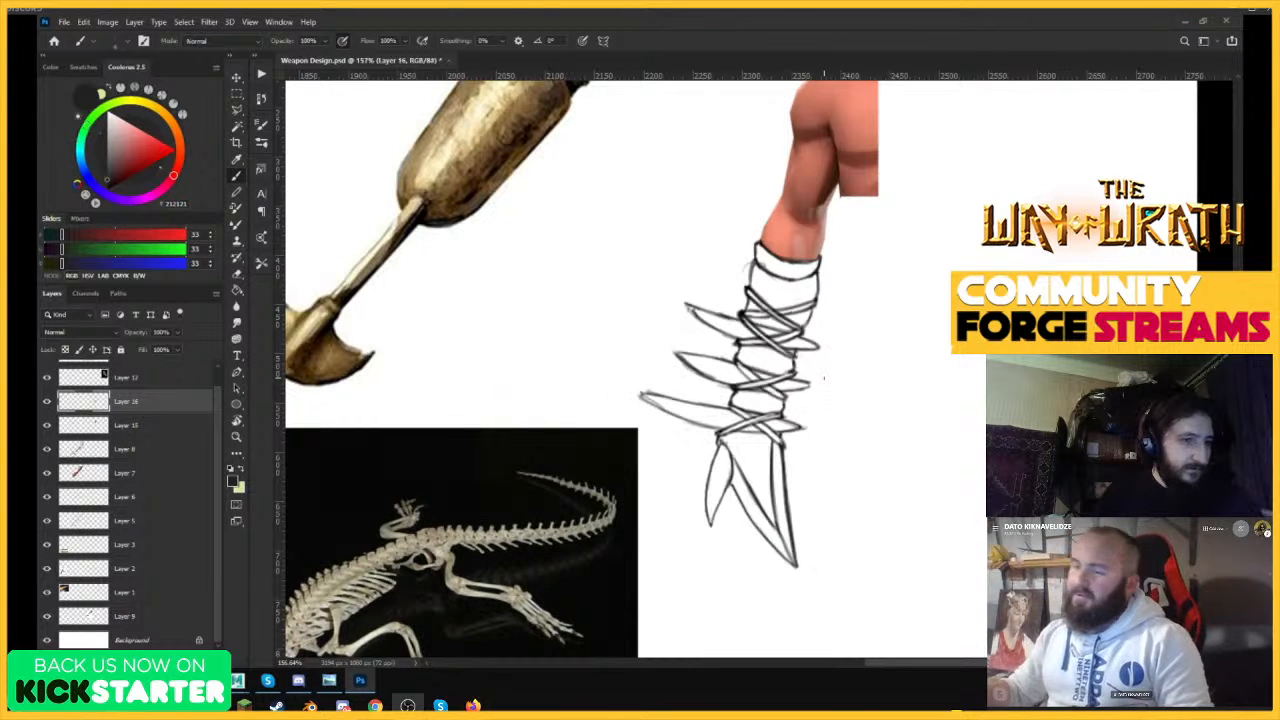
# Erase the tip of the uppermost long spike and redraw it shorter with a closed point.
pyautogui.moveTo(717, 397); pyautogui.dragTo(737, 392)
pyautogui.press('e')
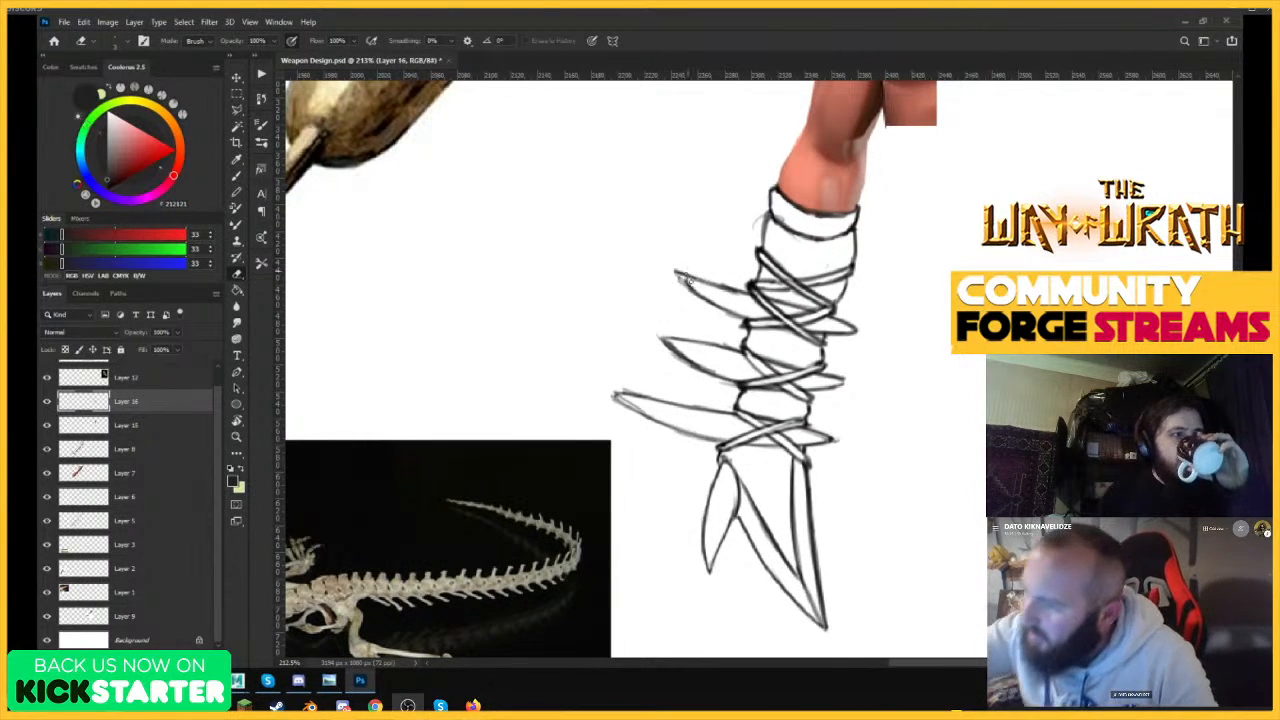
pyautogui.moveTo(688, 281)
pyautogui.mouseDown()
pyautogui.moveTo(678, 274)
pyautogui.moveTo(690, 281)
pyautogui.mouseUp()
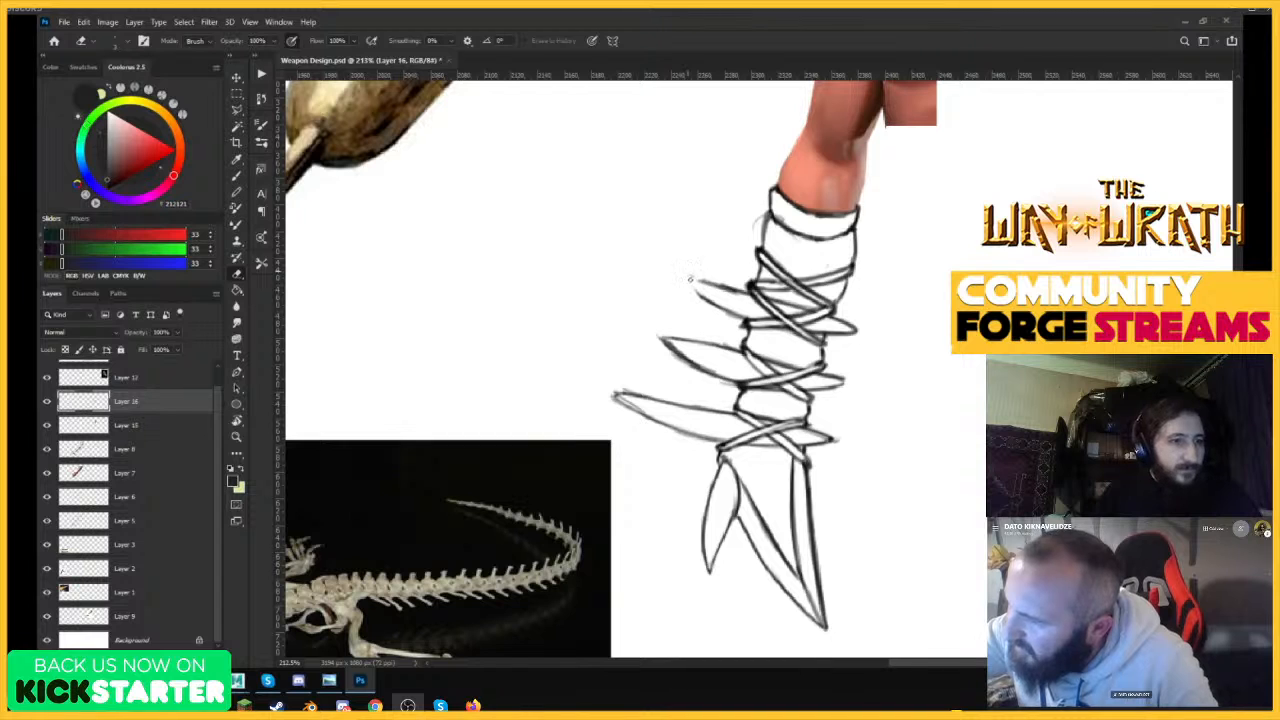
pyautogui.press('b')
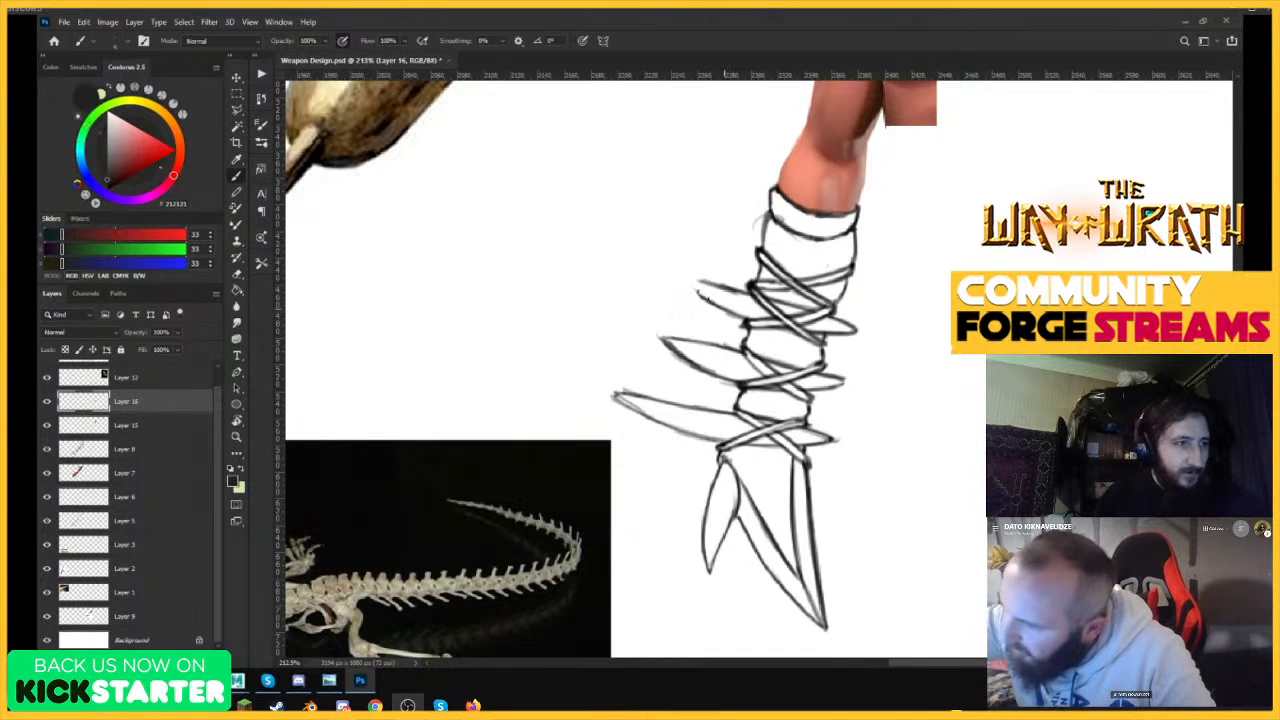
pyautogui.moveTo(690, 284); pyautogui.dragTo(728, 300)
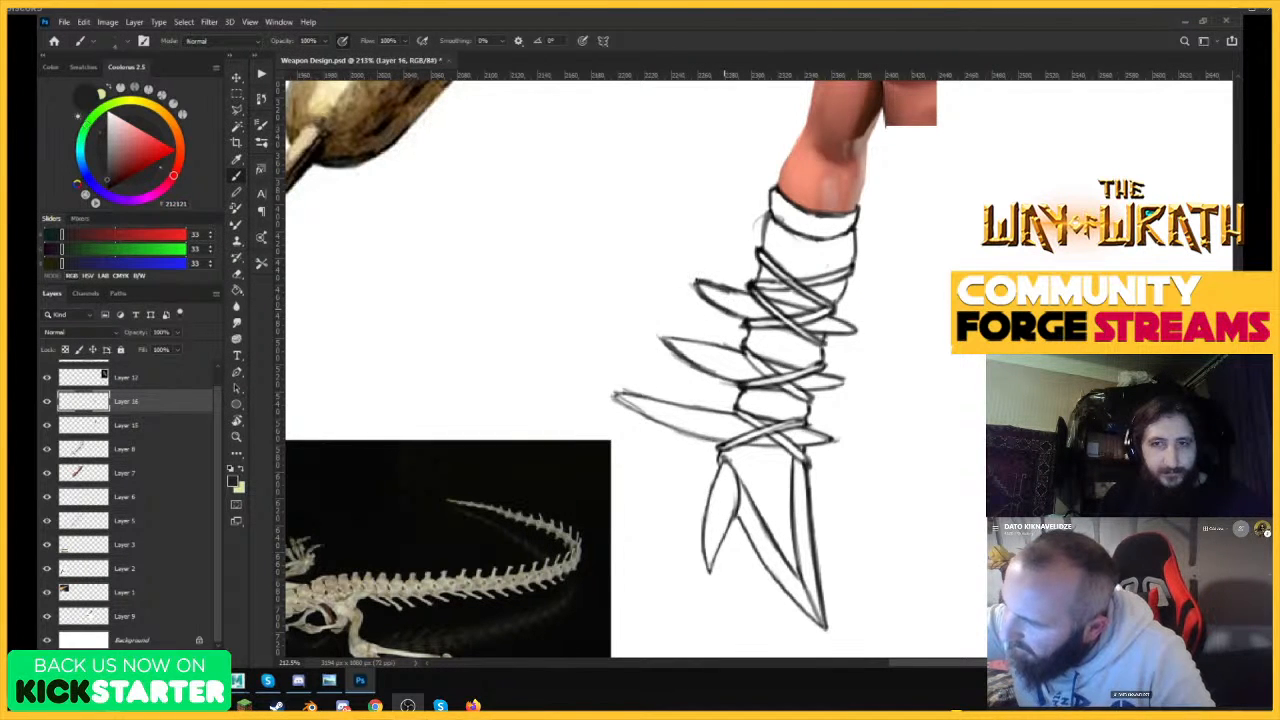
pyautogui.press('z')
pyautogui.hotkey('ctrl', '0')
pyautogui.moveTo(966, 326); pyautogui.dragTo(1045, 322)
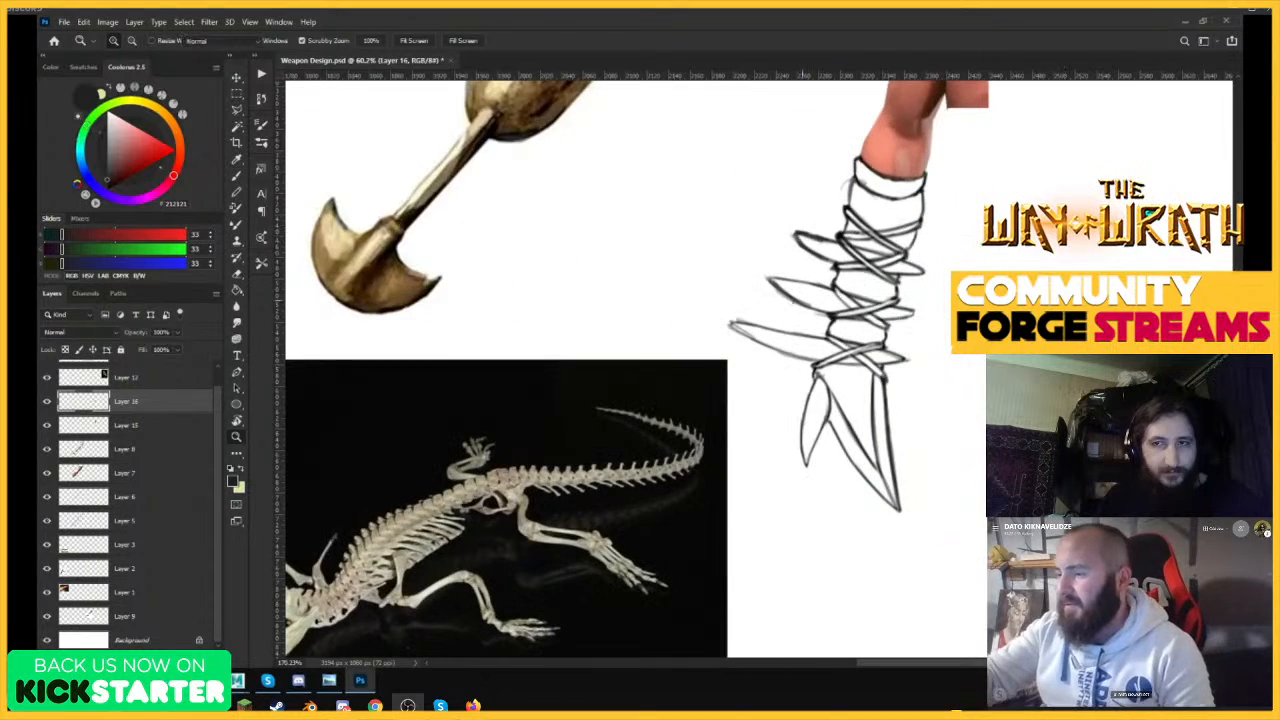
# Try a curved line bridging the gap between the small side blade and the large bottom blade, and undo it.
pyautogui.press('b')
pyautogui.moveTo(700, 341); pyautogui.dragTo(840, 150)
pyautogui.hotkey('ctrl', 'z')
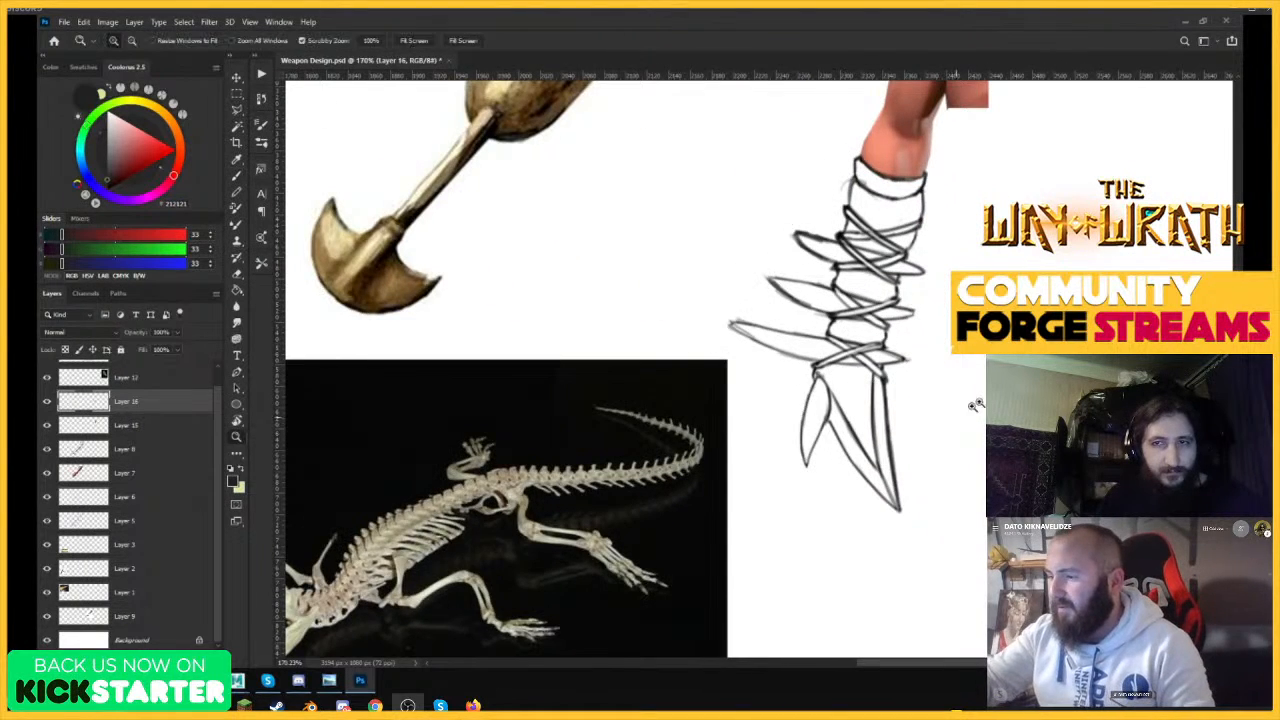
pyautogui.scroll(3, 965, 405)
pyautogui.press('z')
pyautogui.moveTo(892, 287); pyautogui.dragTo(854, 434)
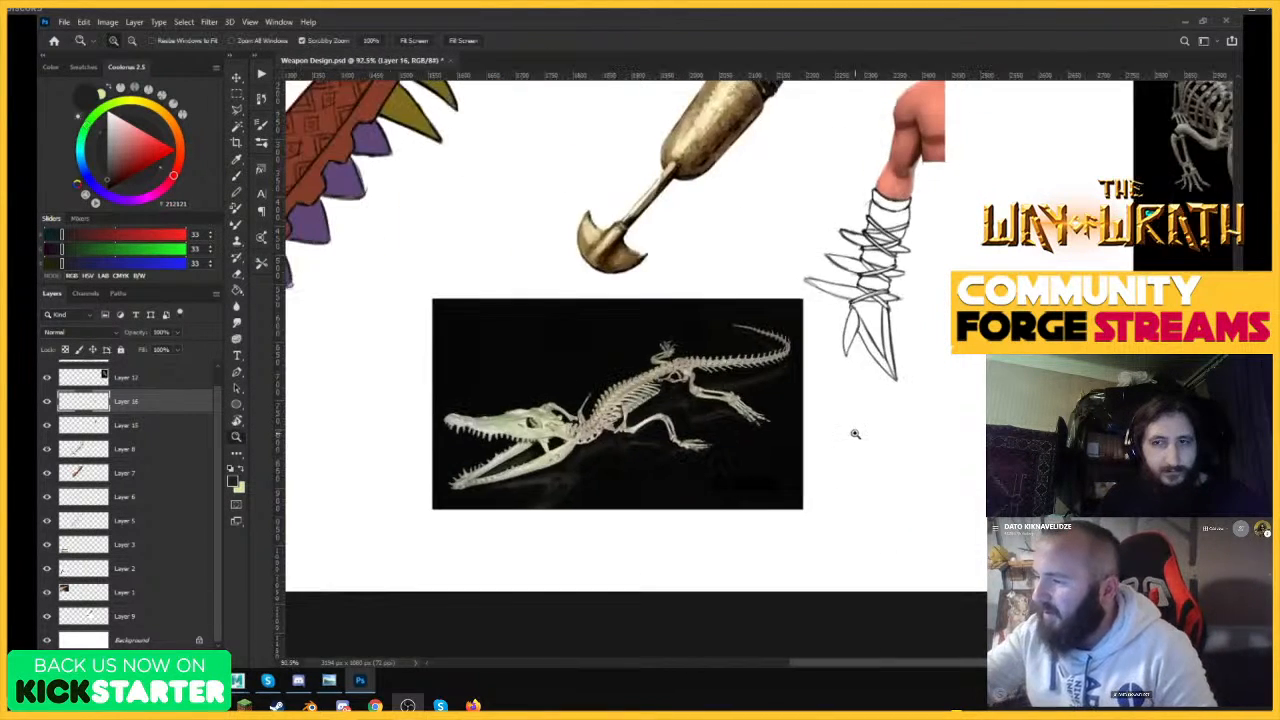
pyautogui.moveTo(912, 281); pyautogui.dragTo(965, 390)
pyautogui.scroll(3, 795, 377)
pyautogui.press('b')
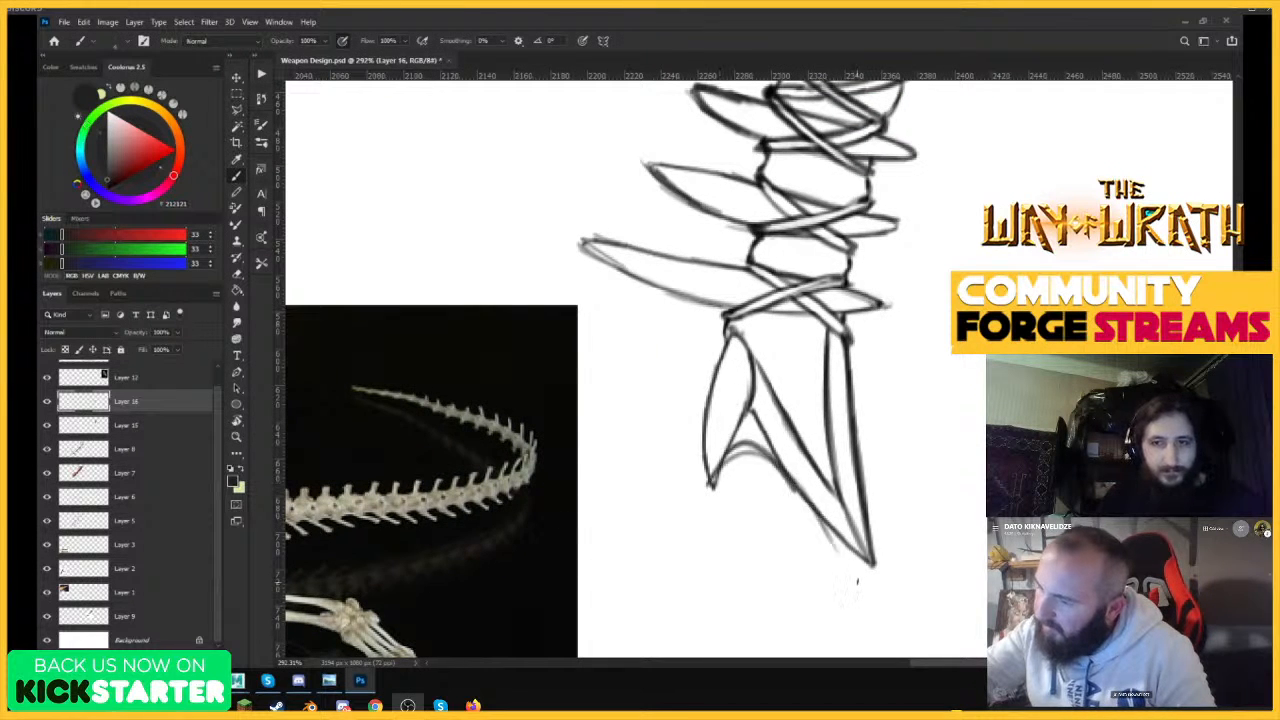
pyautogui.press('z')
pyautogui.moveTo(850, 575); pyautogui.dragTo(766, 614)
pyautogui.moveTo(870, 384); pyautogui.dragTo(946, 337)
pyautogui.press('b')
pyautogui.hotkey('ctrl', 'z')
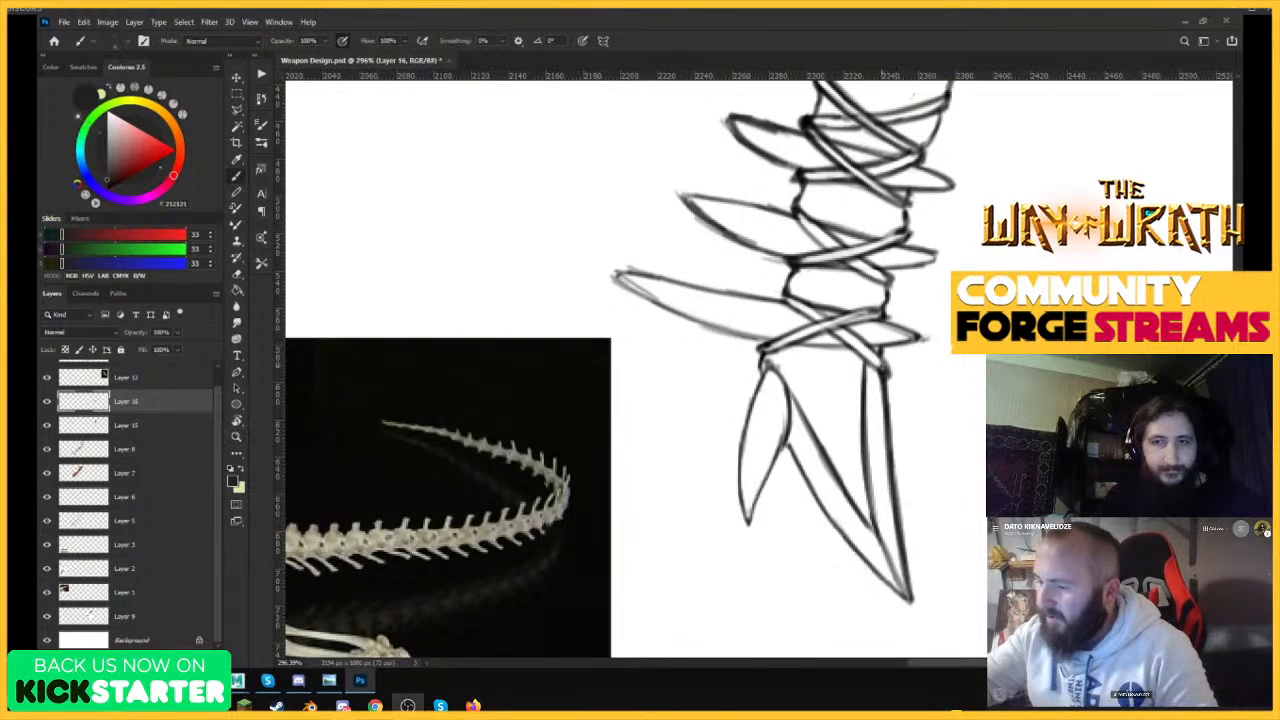
# Erase the small side blade and redraw the large bottom blade's outer and inner edges up to the lowest strap.
pyautogui.press('e')
pyautogui.moveTo(748, 522)
pyautogui.mouseDown()
pyautogui.moveTo(738, 460)
pyautogui.moveTo(744, 505)
pyautogui.moveTo(760, 410)
pyautogui.moveTo(770, 438)
pyautogui.moveTo(724, 375)
pyautogui.mouseUp()
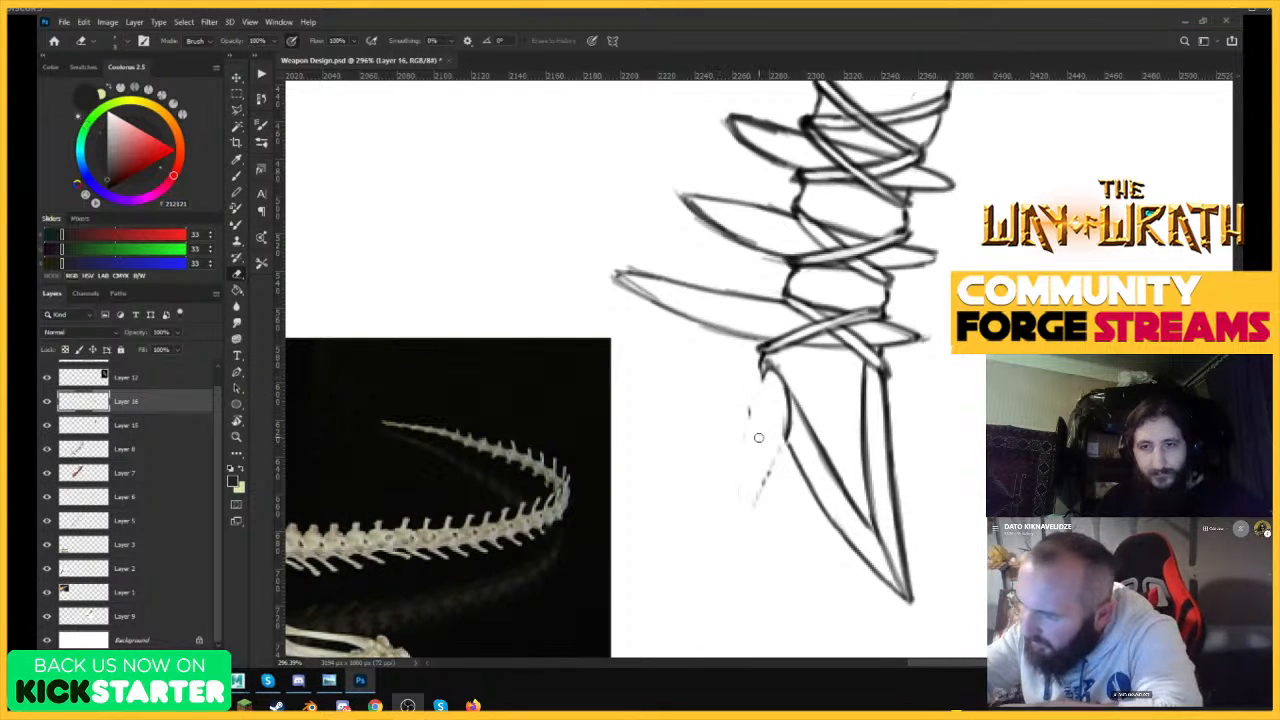
pyautogui.moveTo(758, 437)
pyautogui.mouseDown()
pyautogui.moveTo(754, 522)
pyautogui.moveTo(785, 452)
pyautogui.moveTo(785, 409)
pyautogui.moveTo(799, 447)
pyautogui.moveTo(781, 392)
pyautogui.moveTo(833, 510)
pyautogui.mouseUp()
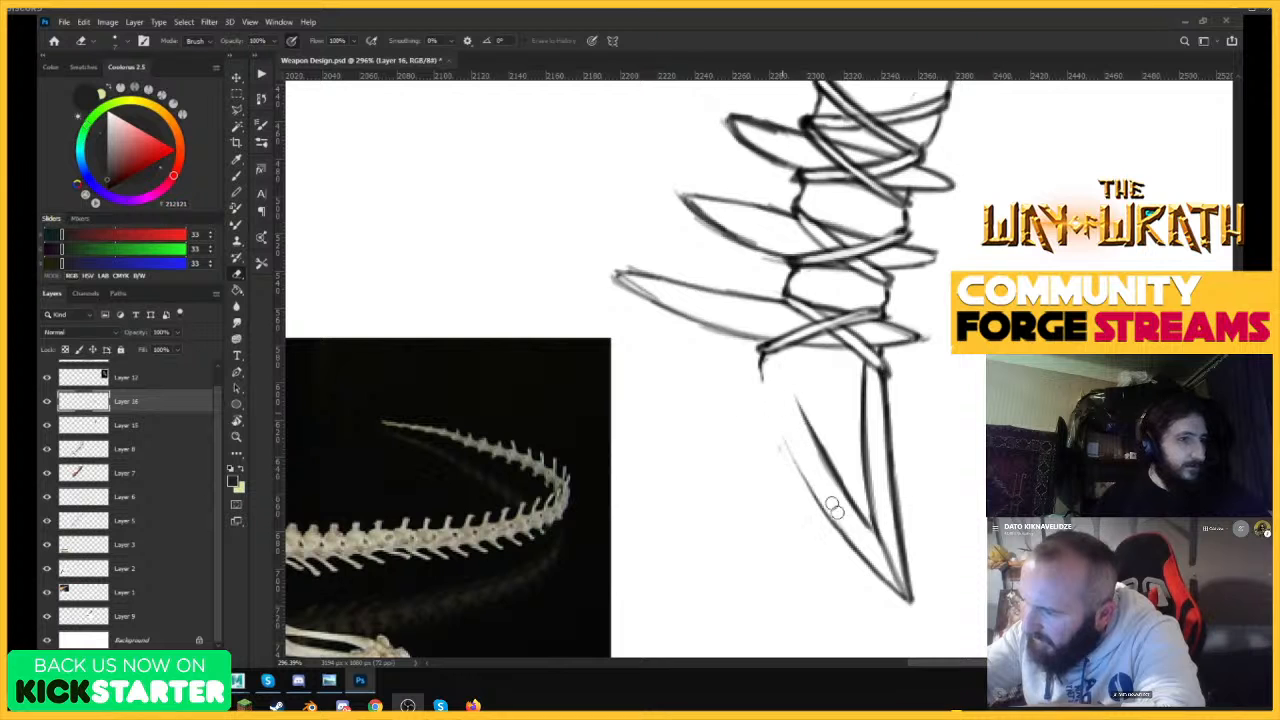
pyautogui.press('b')
pyautogui.moveTo(764, 356)
pyautogui.mouseDown()
pyautogui.moveTo(750, 382)
pyautogui.moveTo(800, 476)
pyautogui.mouseUp()
pyautogui.moveTo(753, 380); pyautogui.dragTo(850, 540)
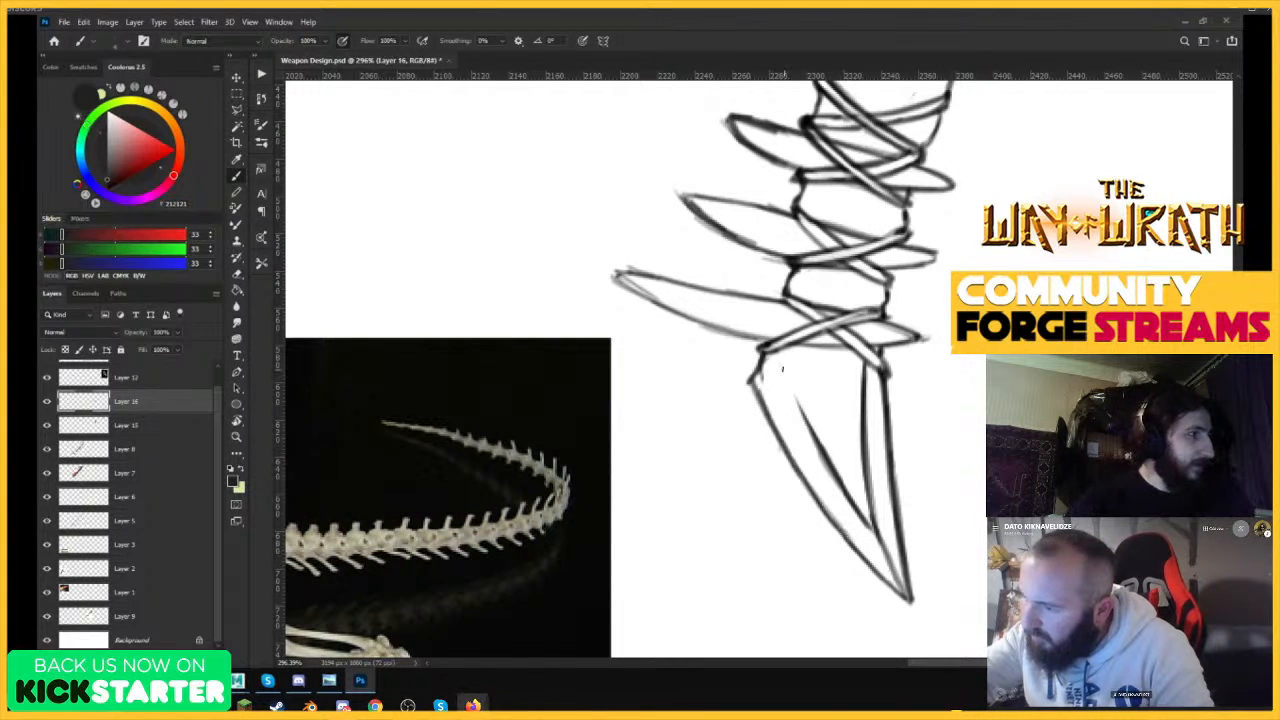
pyautogui.moveTo(771, 355); pyautogui.dragTo(860, 508)
pyautogui.press('z')
pyautogui.moveTo(932, 346); pyautogui.dragTo(831, 525)
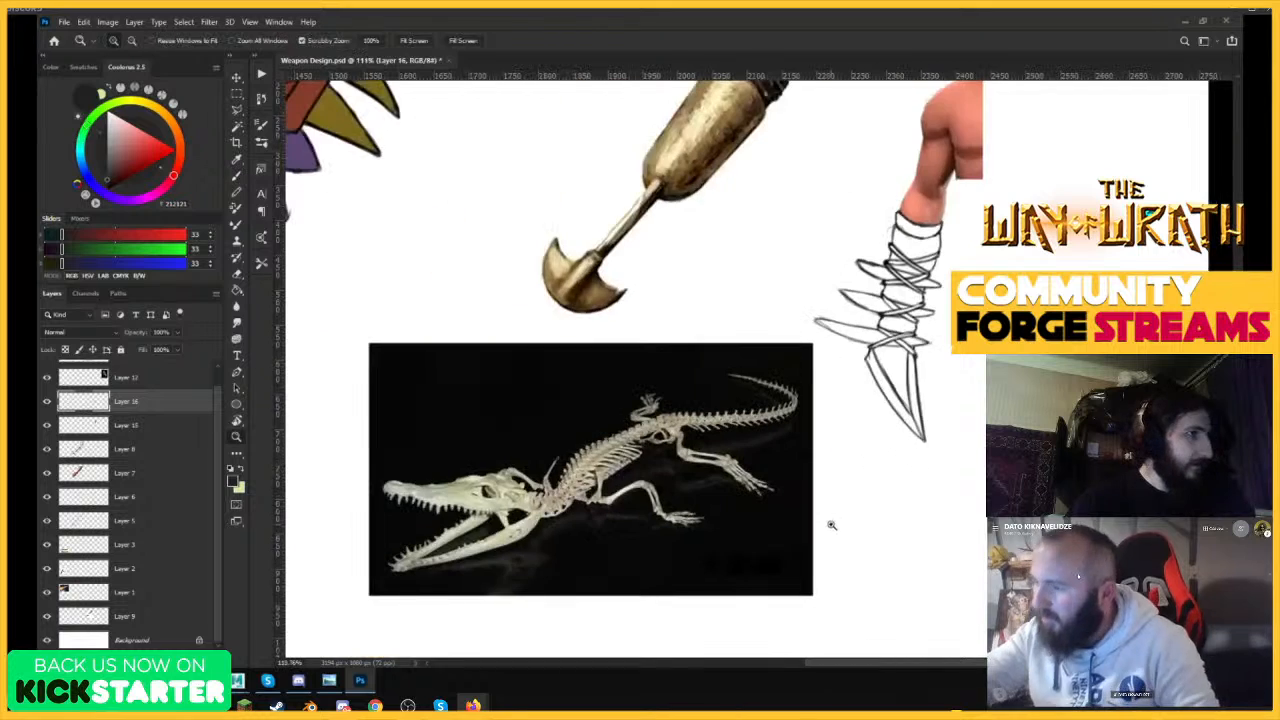
# Try a thin, straight-edged side blade beside the redrawn bottom blade, and undo it.
pyautogui.press('b')
pyautogui.press('z')
pyautogui.moveTo(892, 392); pyautogui.dragTo(832, 392)
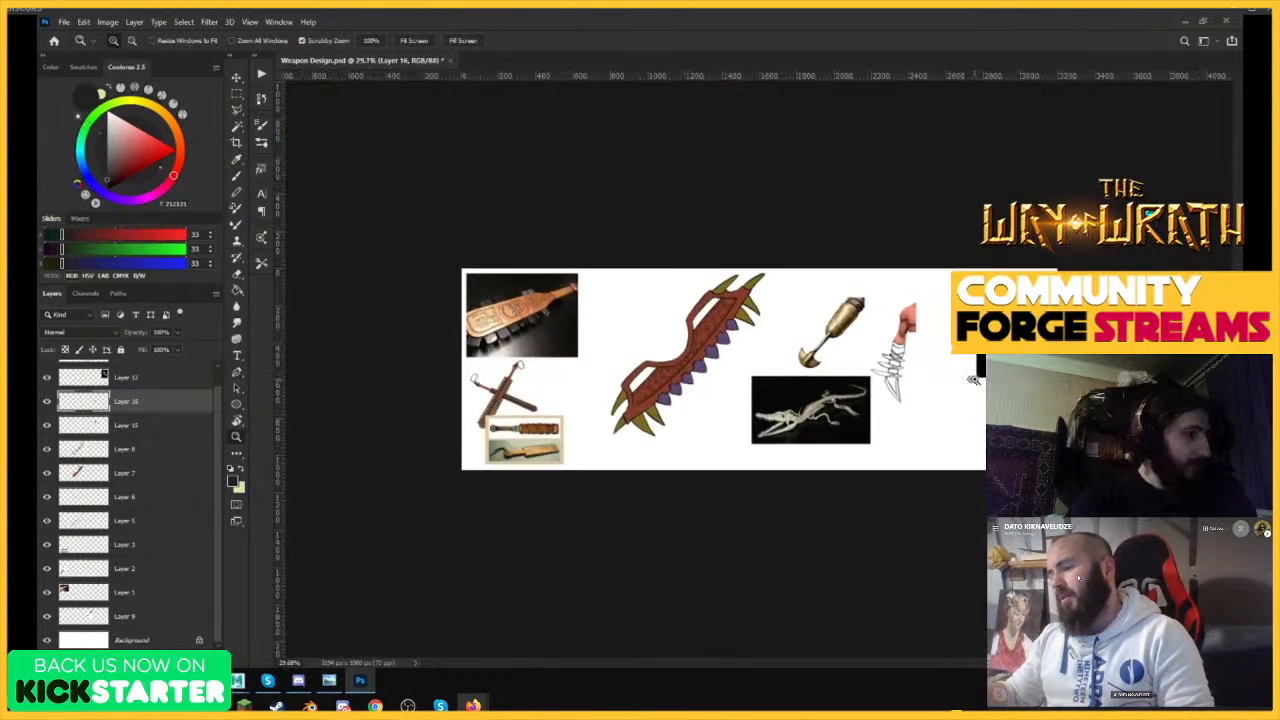
pyautogui.moveTo(938, 381); pyautogui.dragTo(981, 390)
pyautogui.moveTo(846, 376)
pyautogui.mouseDown()
pyautogui.moveTo(888, 386)
pyautogui.moveTo(873, 390)
pyautogui.mouseUp()
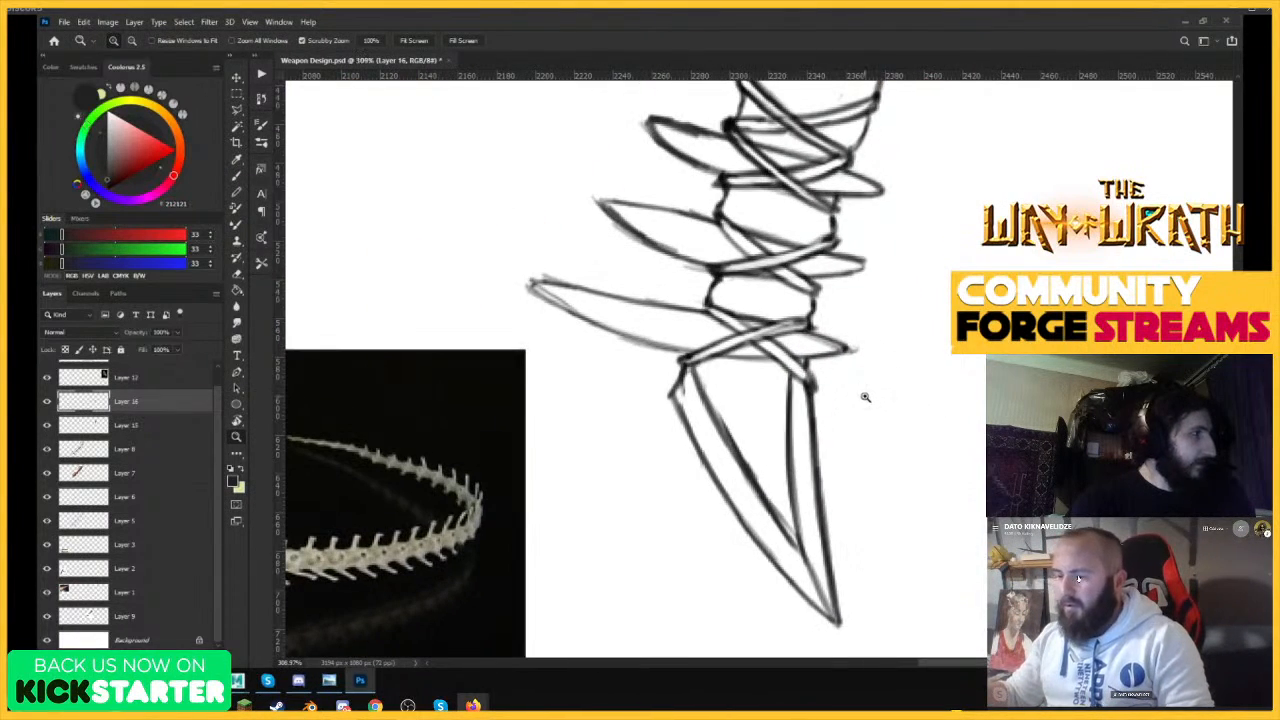
pyautogui.press('b')
pyautogui.moveTo(682, 384)
pyautogui.mouseDown()
pyautogui.moveTo(682, 444)
pyautogui.moveTo(788, 408)
pyautogui.moveTo(763, 571)
pyautogui.mouseUp()
pyautogui.press('z')
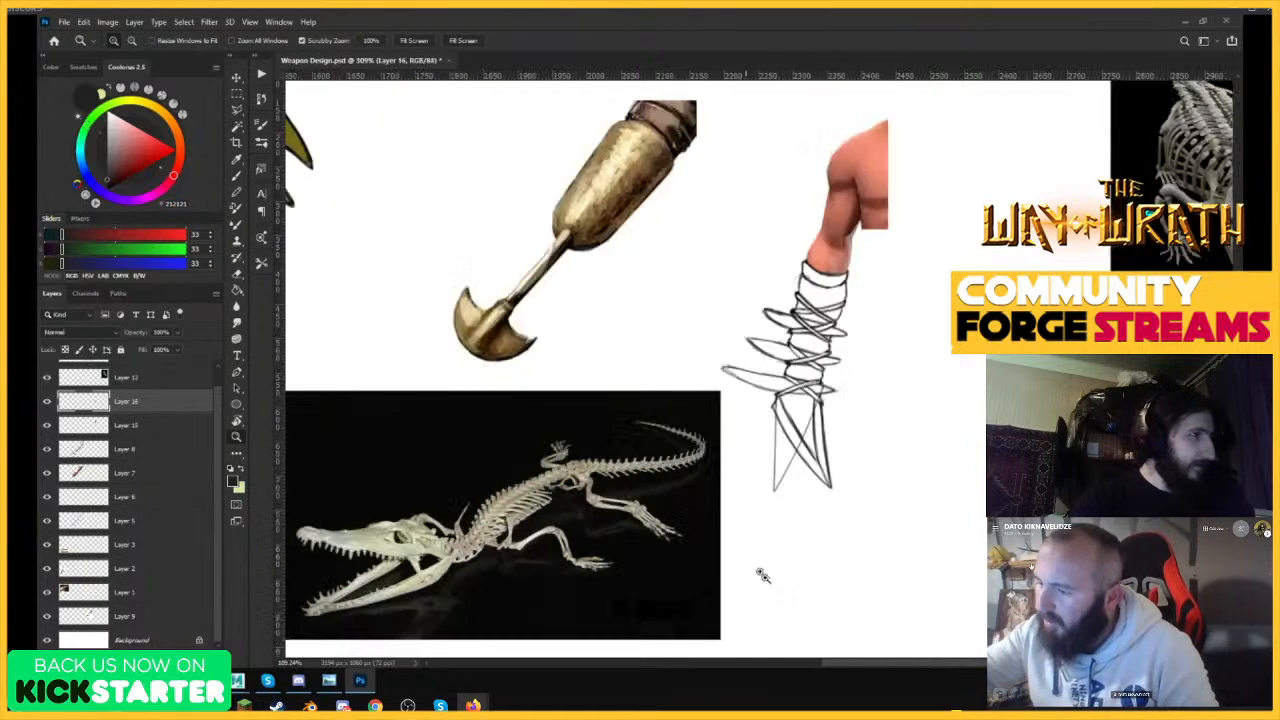
pyautogui.press('b')
pyautogui.press('z')
pyautogui.moveTo(897, 434); pyautogui.dragTo(946, 386)
pyautogui.press('b')
pyautogui.hotkey('ctrl', 'z')
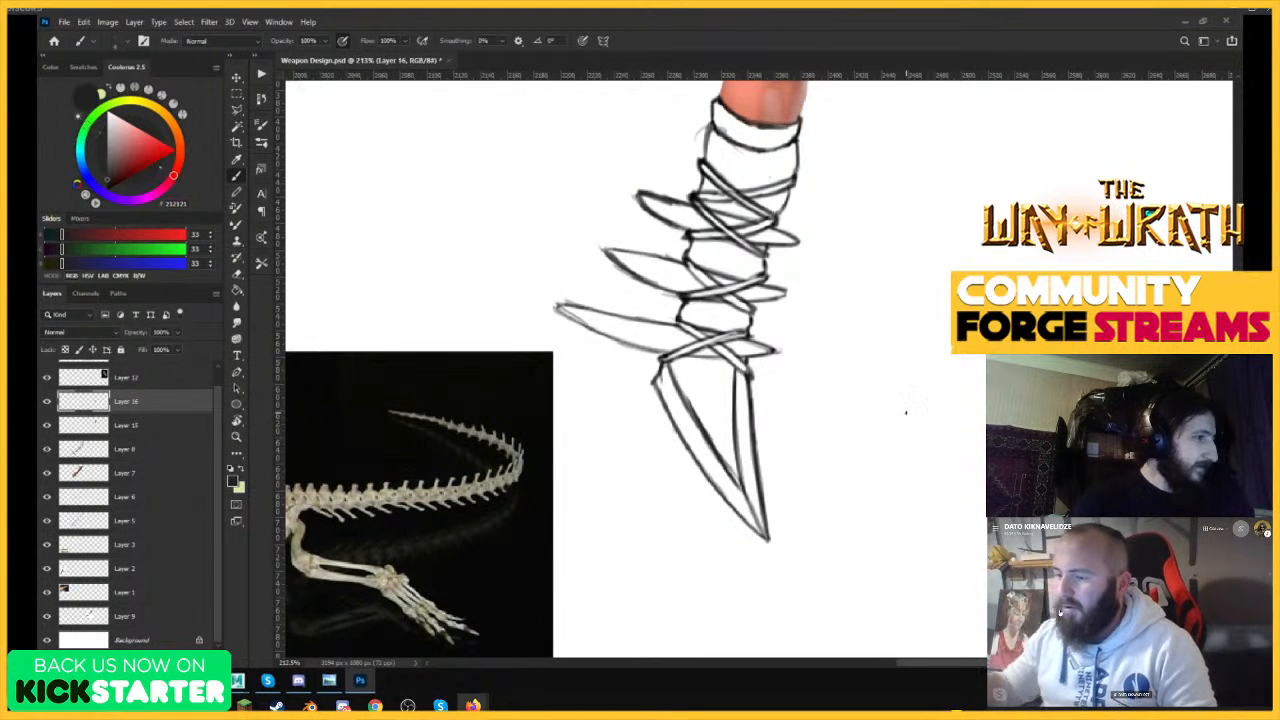
# Step back through the bottom blade edits to bring back the original small side blade, and save the document.
pyautogui.moveTo(768, 413); pyautogui.dragTo(829, 436)
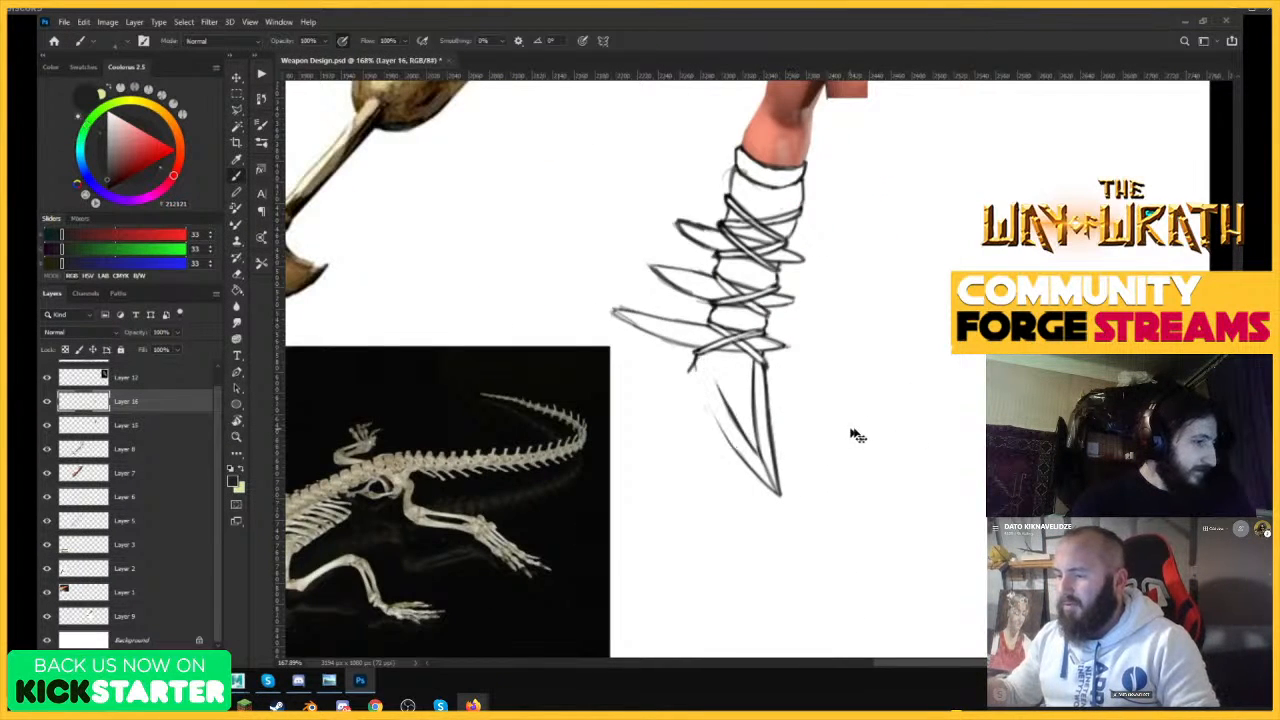
pyautogui.hotkey('ctrl', 'shift', 'z')
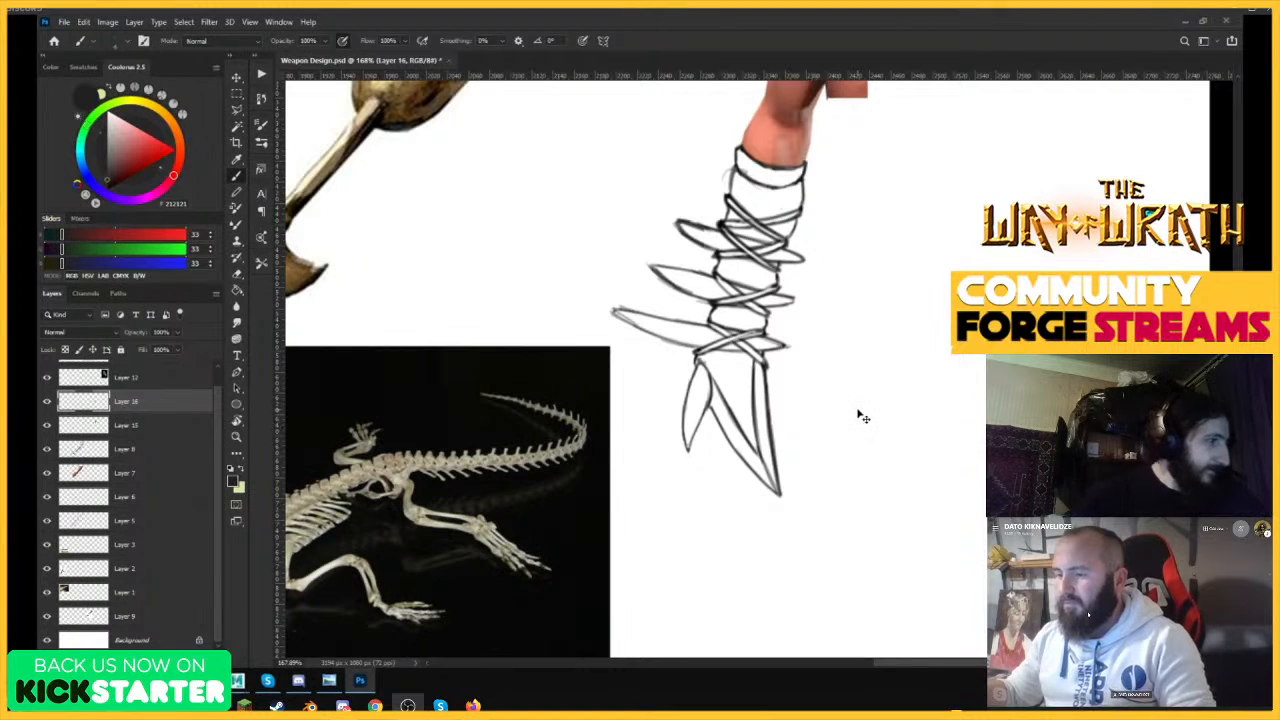
pyautogui.hotkey('ctrl', 's')
# Try extending the large bottom blade's tip into a longer point.
pyautogui.press('z')
pyautogui.moveTo(711, 388)
pyautogui.mouseDown()
pyautogui.moveTo(766, 424)
pyautogui.moveTo(832, 602)
pyautogui.mouseUp()
pyautogui.press('b')
pyautogui.moveTo(758, 498); pyautogui.dragTo(832, 606)
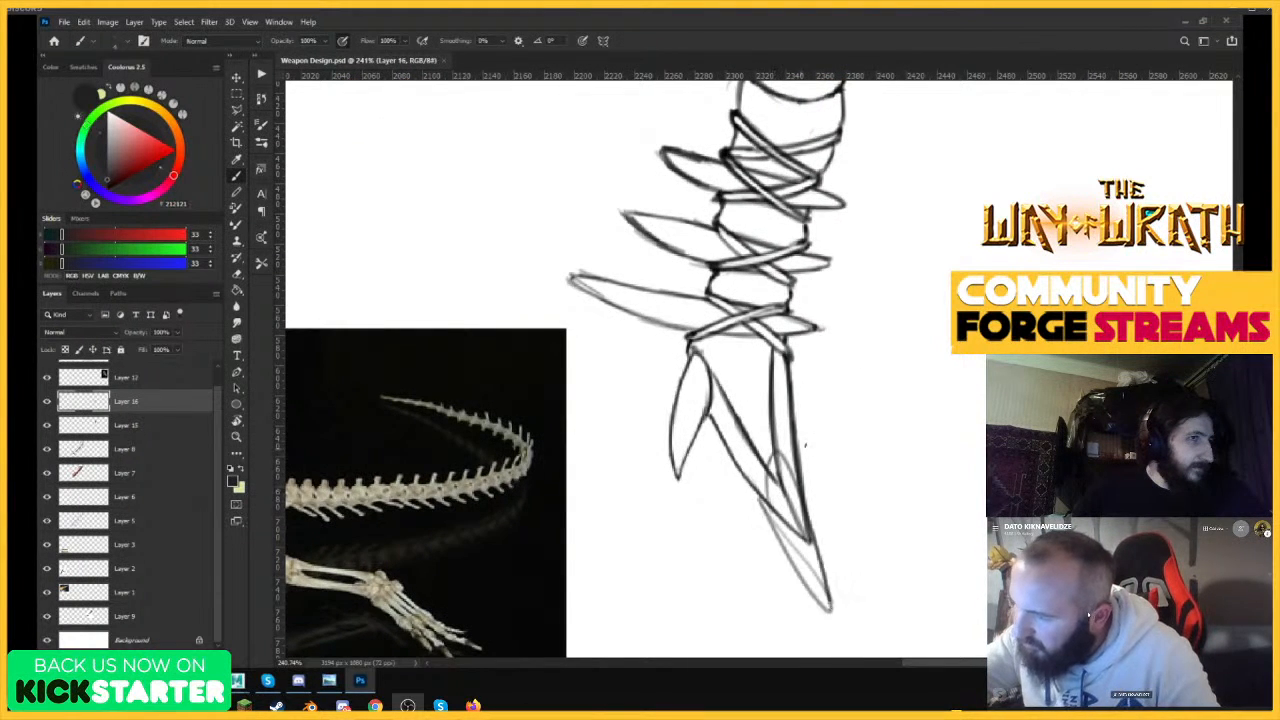
pyautogui.press('z')
pyautogui.moveTo(857, 439); pyautogui.dragTo(820, 600)
pyautogui.press('b')
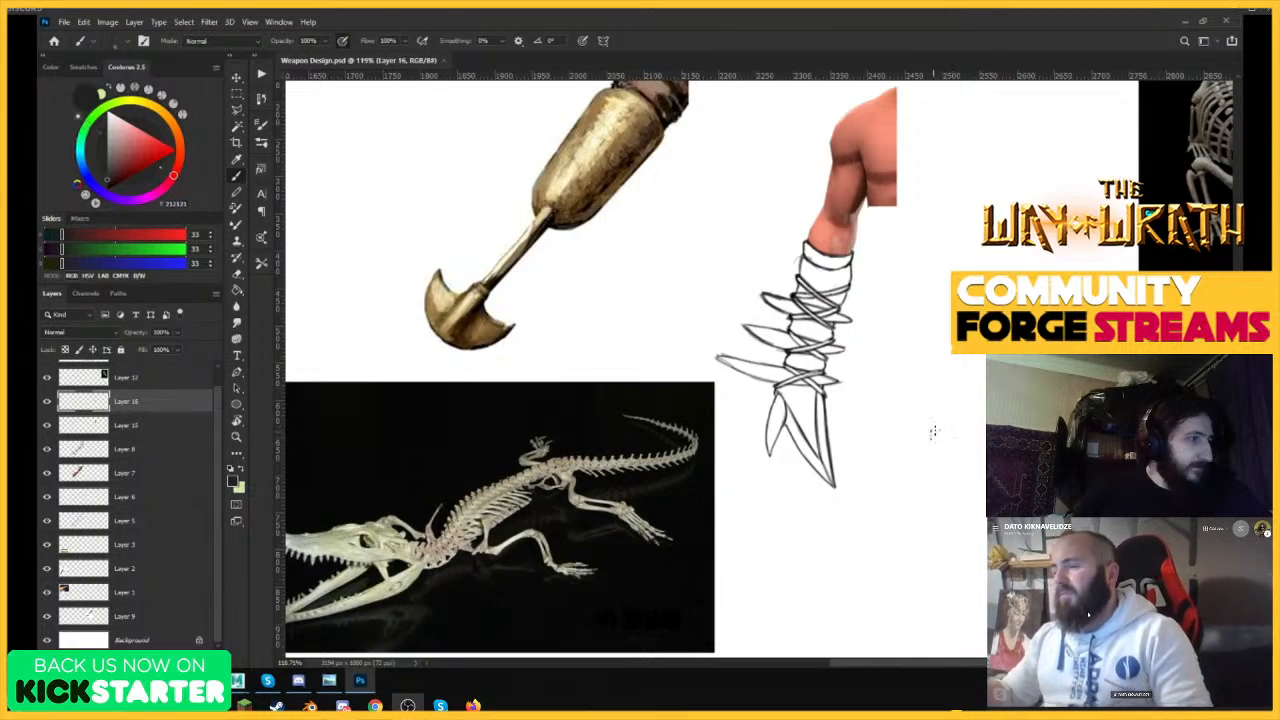
# Review the arm-blade alongside the other weapons and references on the sheet, and save the document.
pyautogui.press('z')
pyautogui.moveTo(930, 228); pyautogui.dragTo(881, 244)
pyautogui.moveTo(1008, 382); pyautogui.dragTo(1058, 380)
pyautogui.moveTo(988, 300); pyautogui.dragTo(1028, 298)
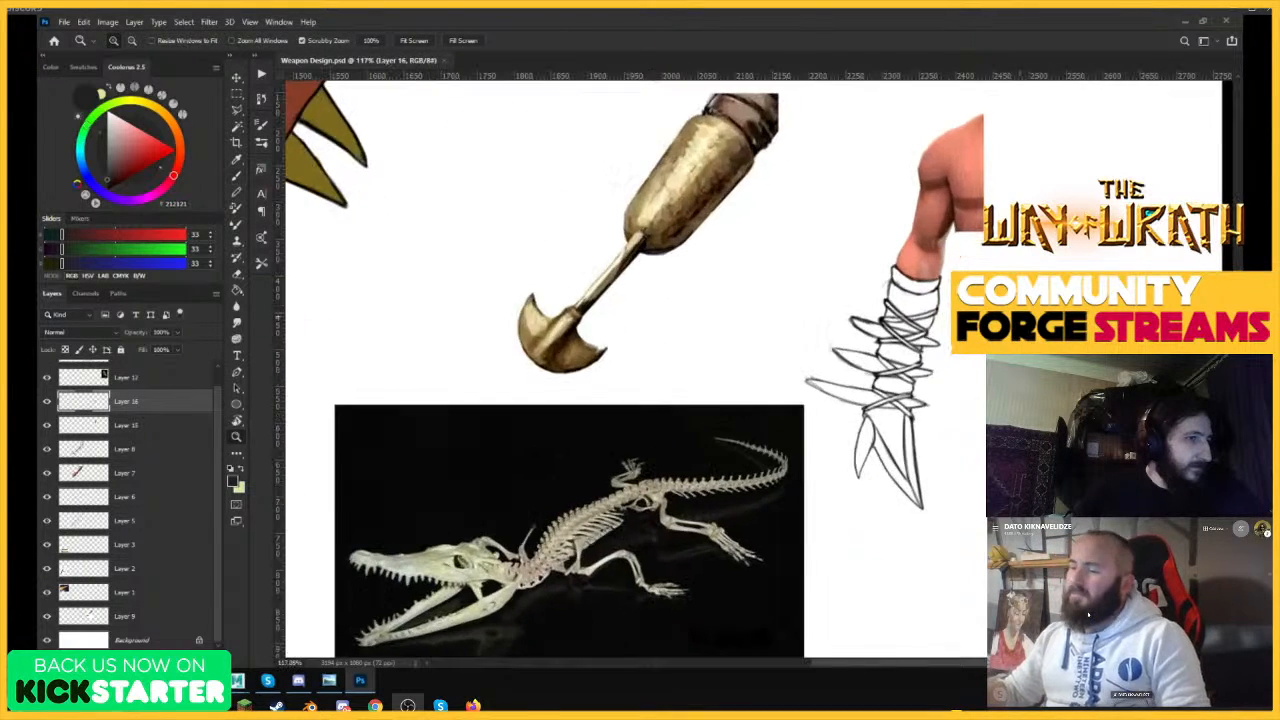
pyautogui.moveTo(946, 294)
pyautogui.mouseDown()
pyautogui.moveTo(986, 294)
pyautogui.moveTo(800, 491)
pyautogui.mouseUp()
pyautogui.press('b')
pyautogui.press('z')
pyautogui.press('b')
pyautogui.press('z')
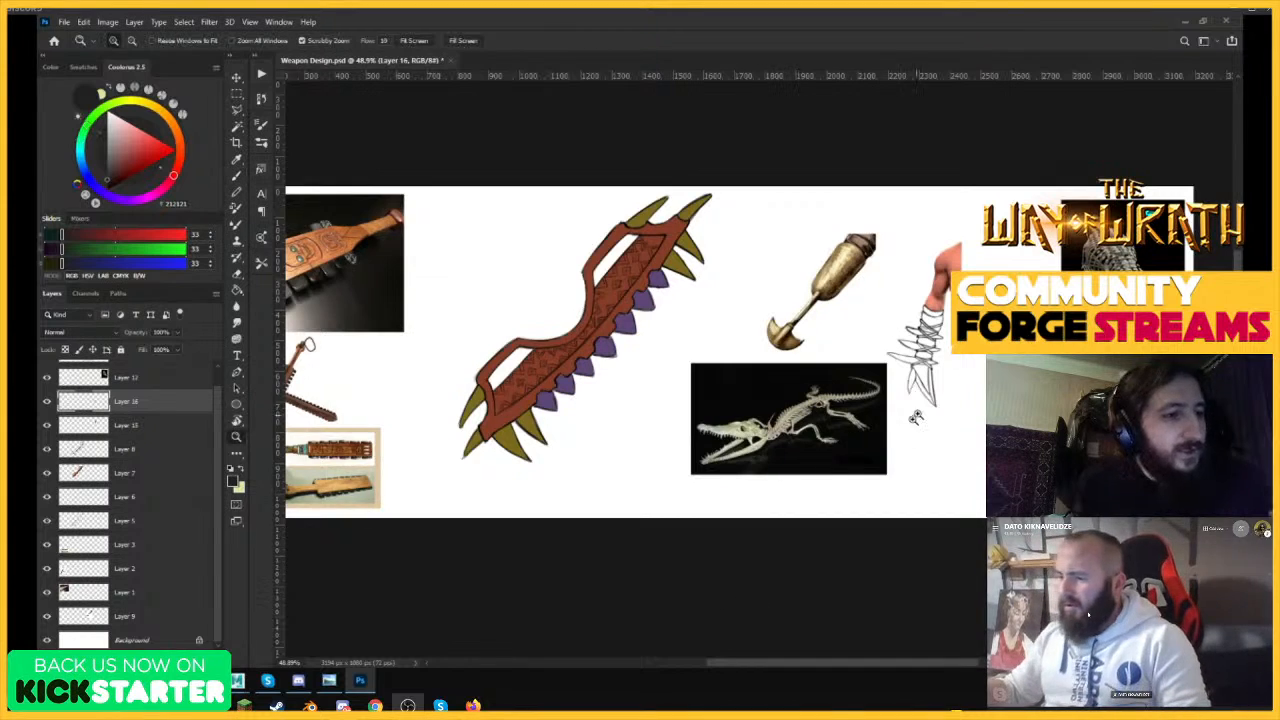
pyautogui.moveTo(994, 359); pyautogui.dragTo(1050, 360)
pyautogui.press('b')
pyautogui.hotkey('ctrl', 's')
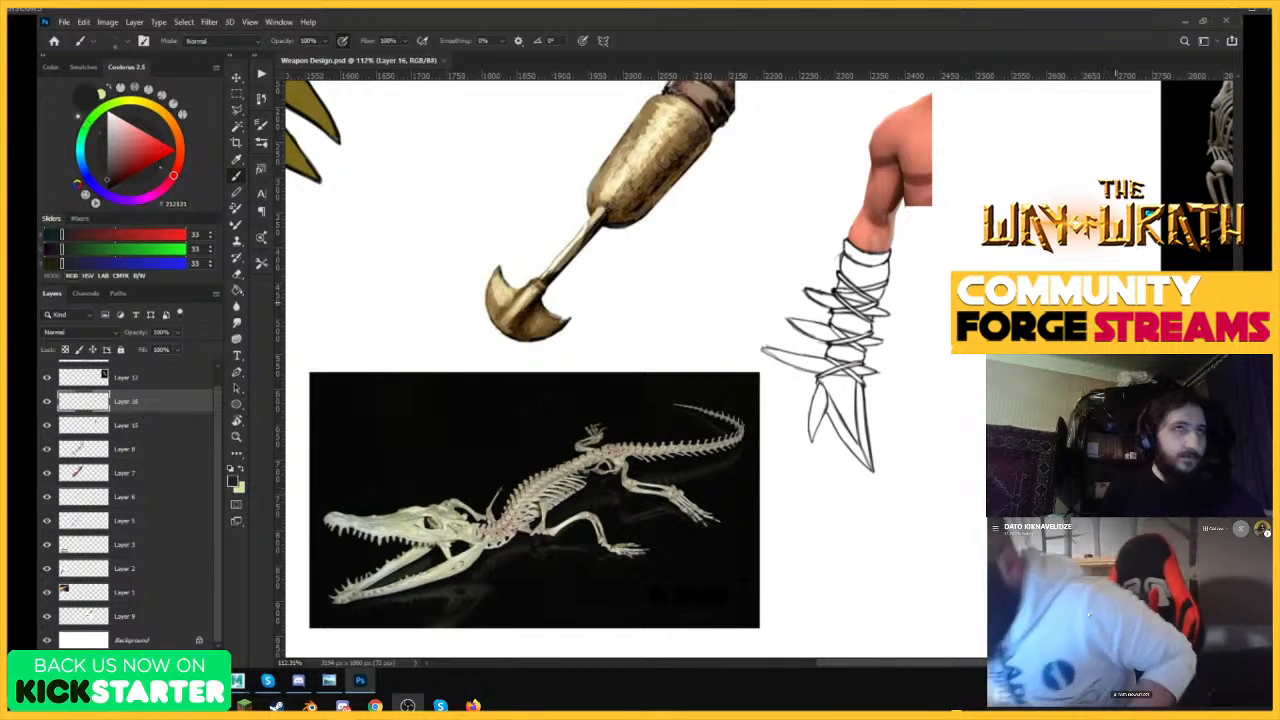
# Switch to the Chrome window with the Terror Bird results and search Google Images for "Morning star weapon".
pyautogui.click(175, 681)
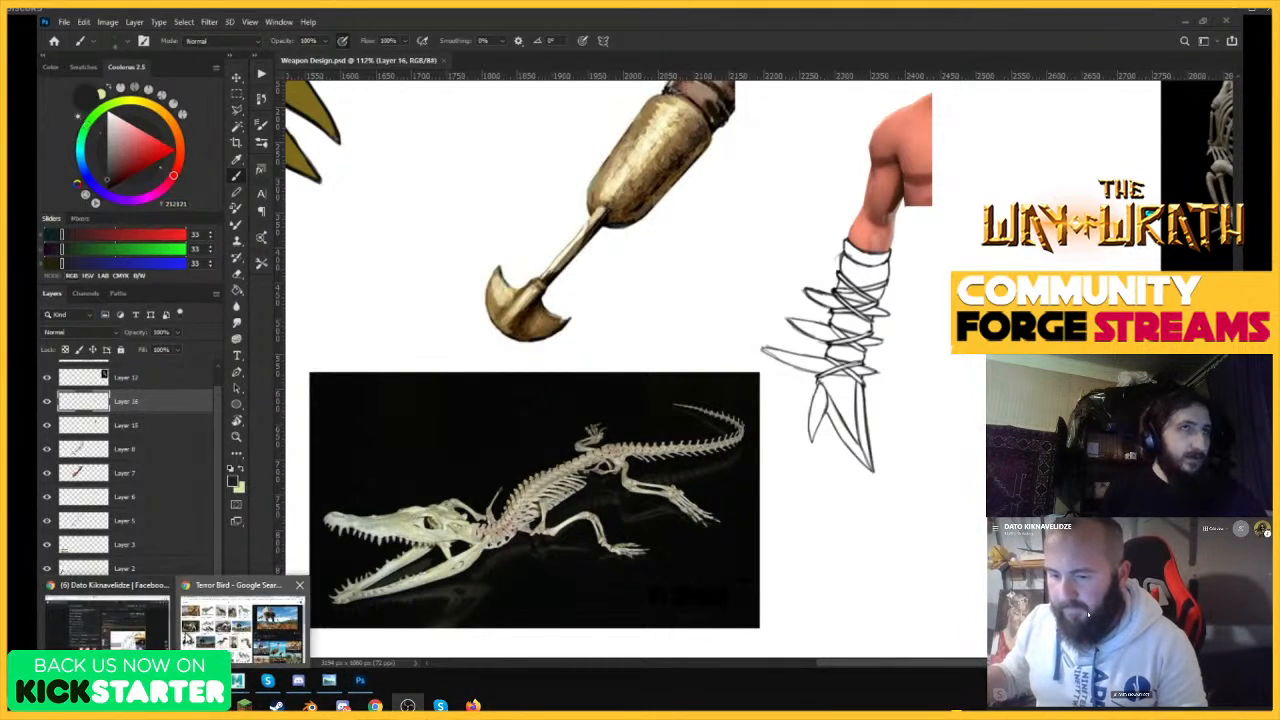
pyautogui.click(241, 622)
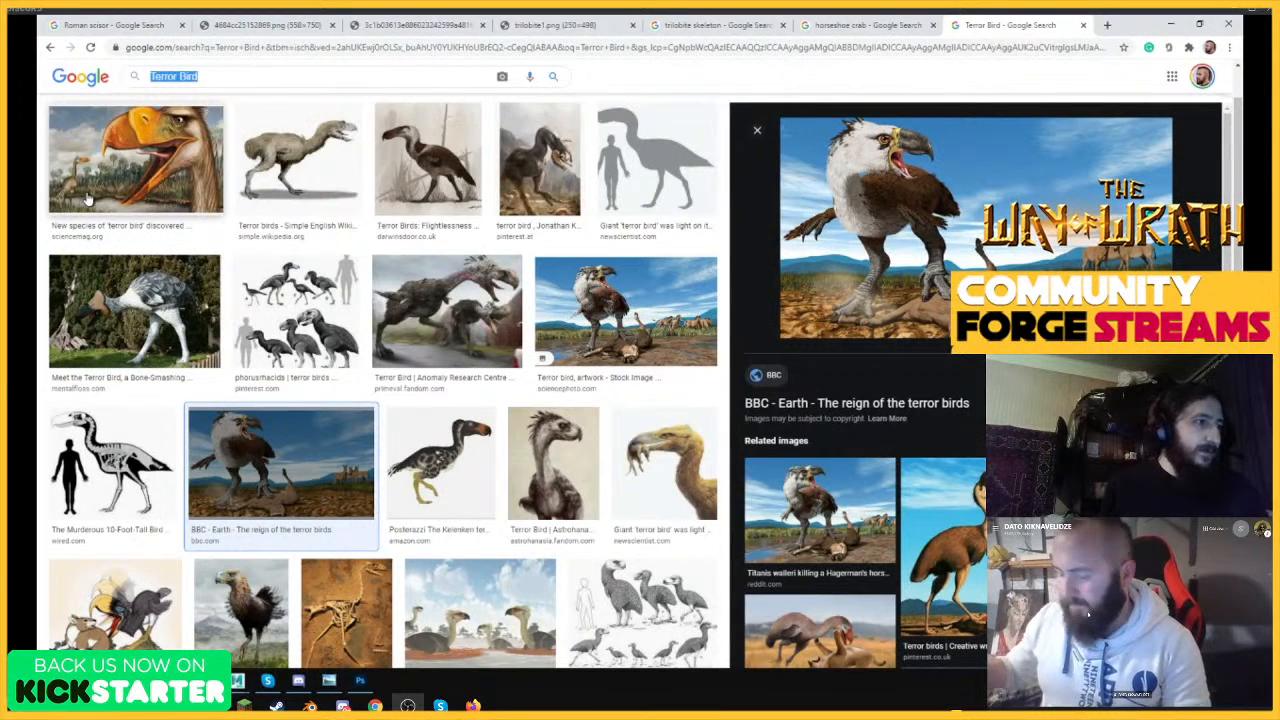
pyautogui.write('Morning s')
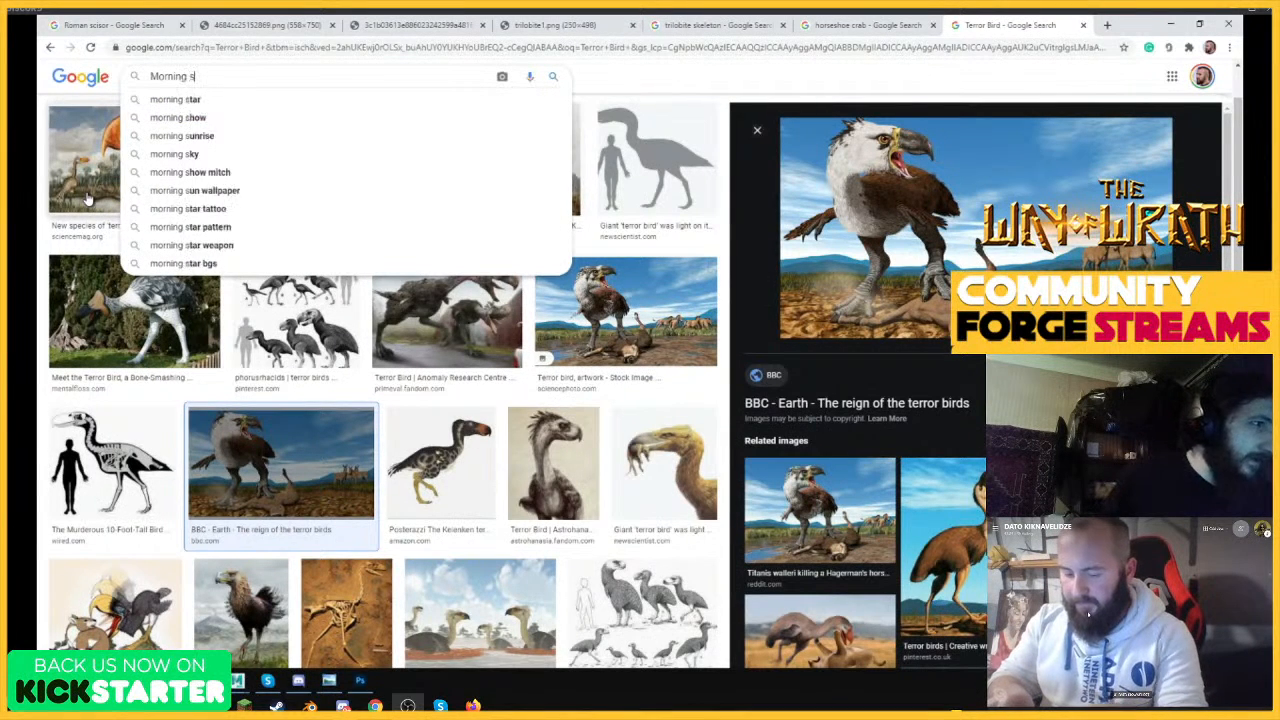
pyautogui.write('tasr')
pyautogui.press('BackSpace')
pyautogui.press('BackSpace')
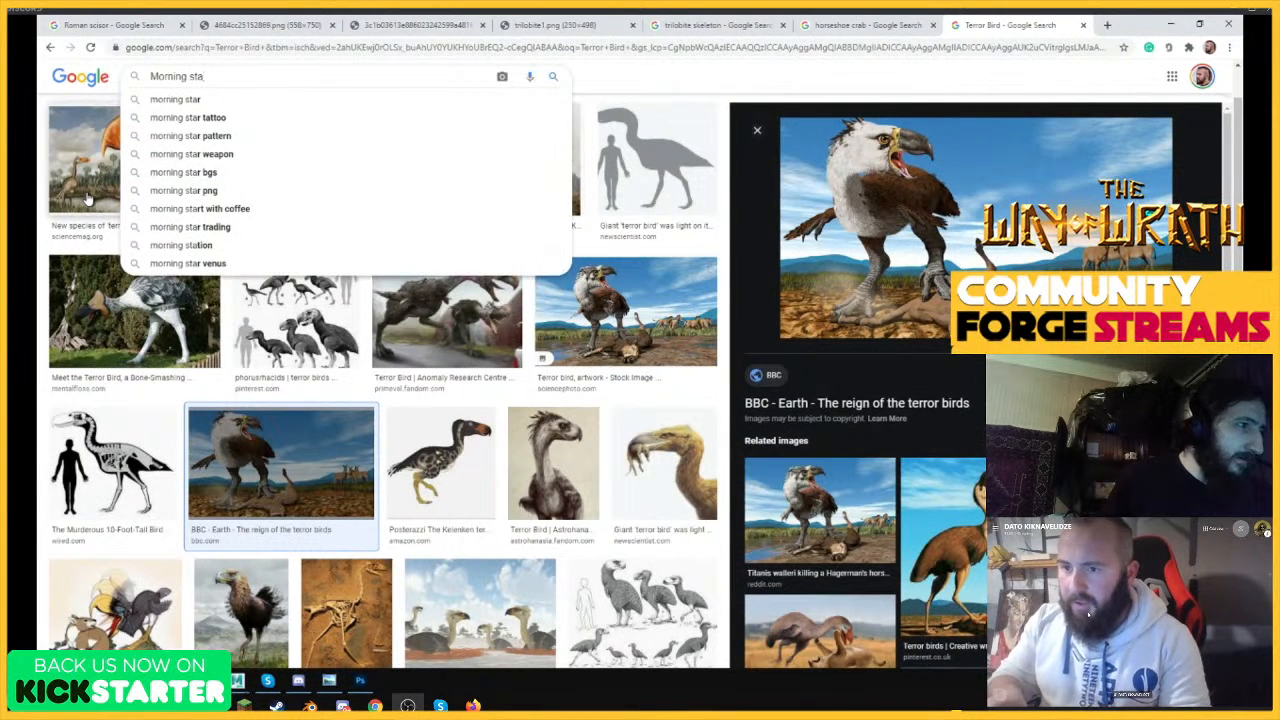
pyautogui.write('r weapon')
pyautogui.press('Return')
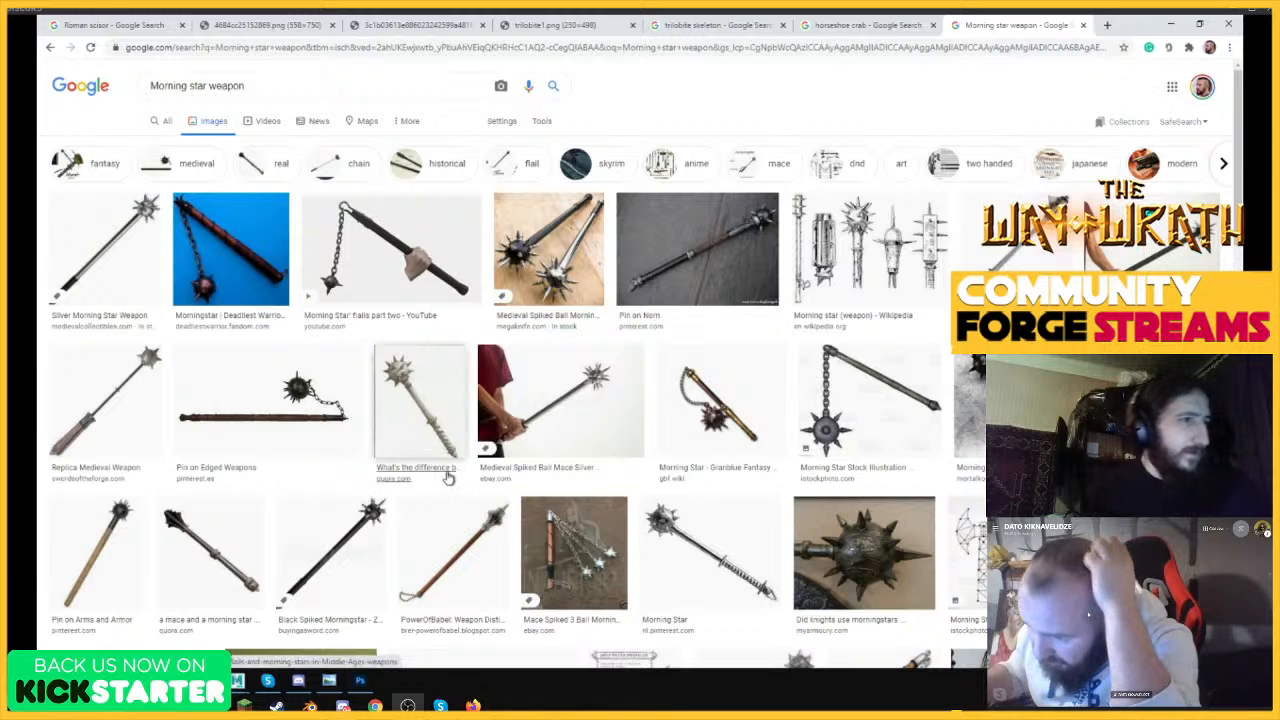
# Narrow the morning star images to historical ones, and view the Wikipedia drawing of several morning star types before going back.
pyautogui.click(407, 170)
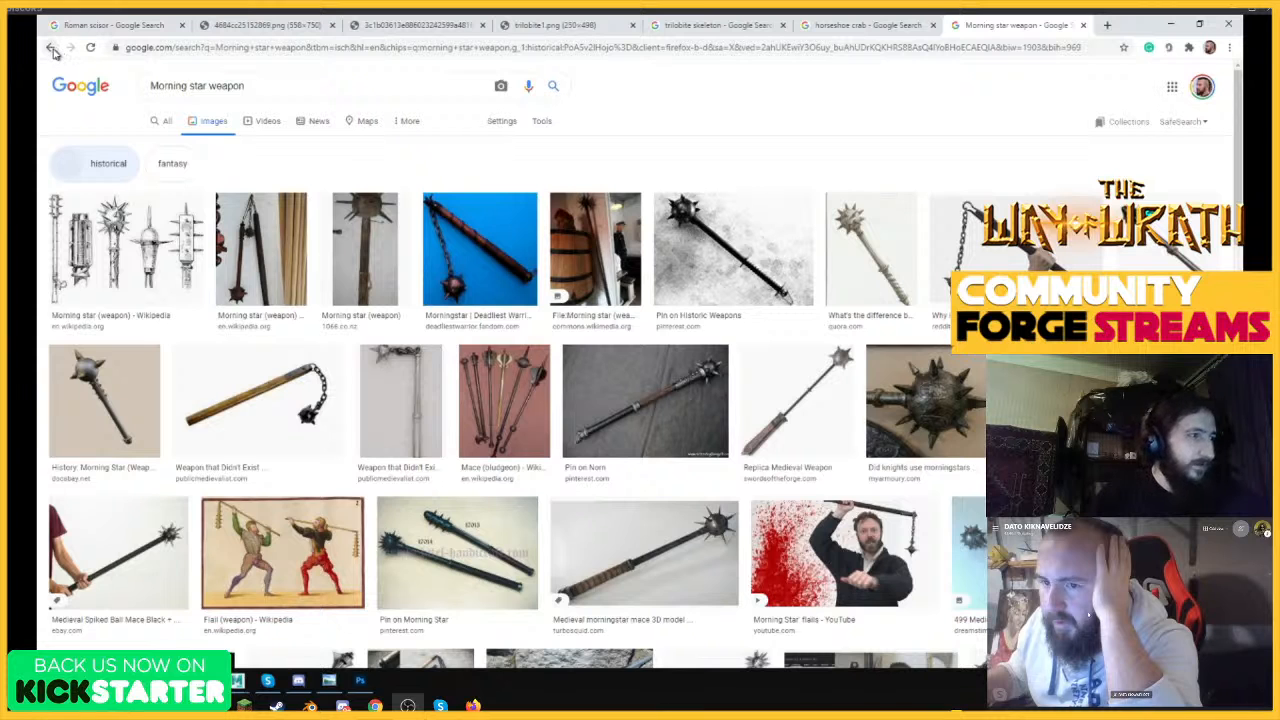
pyautogui.click(168, 274)
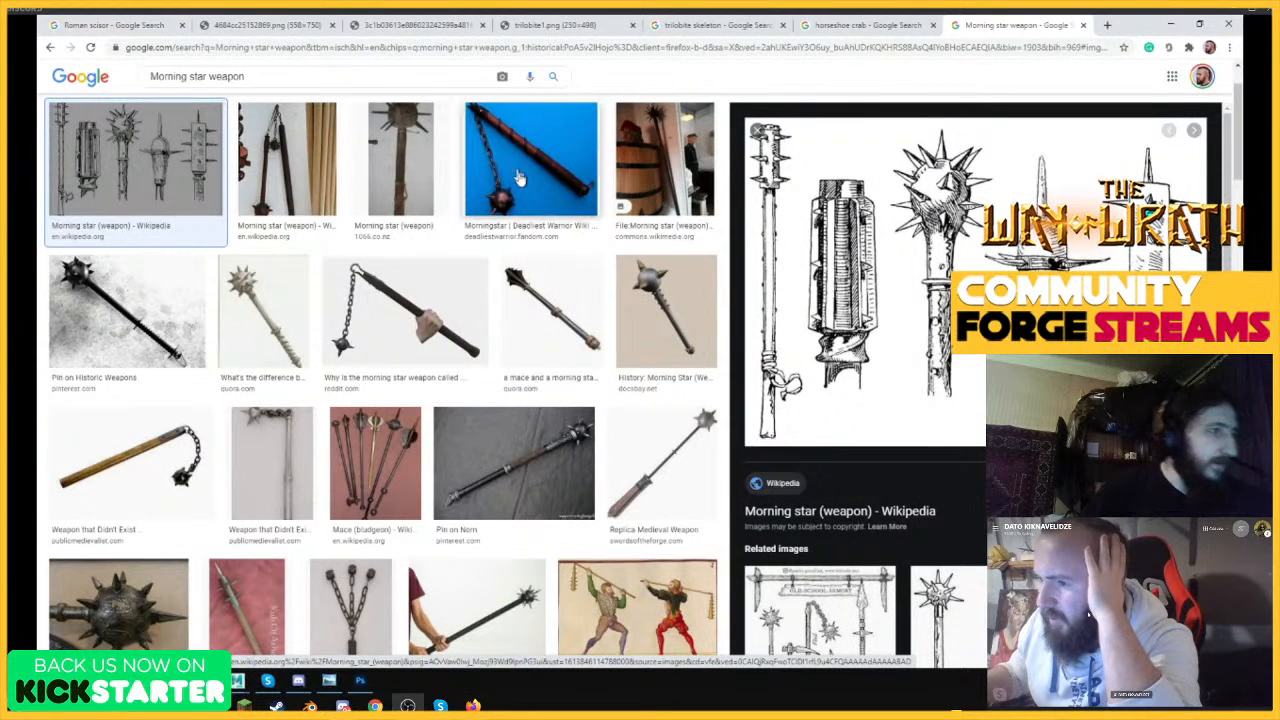
pyautogui.click(51, 47)
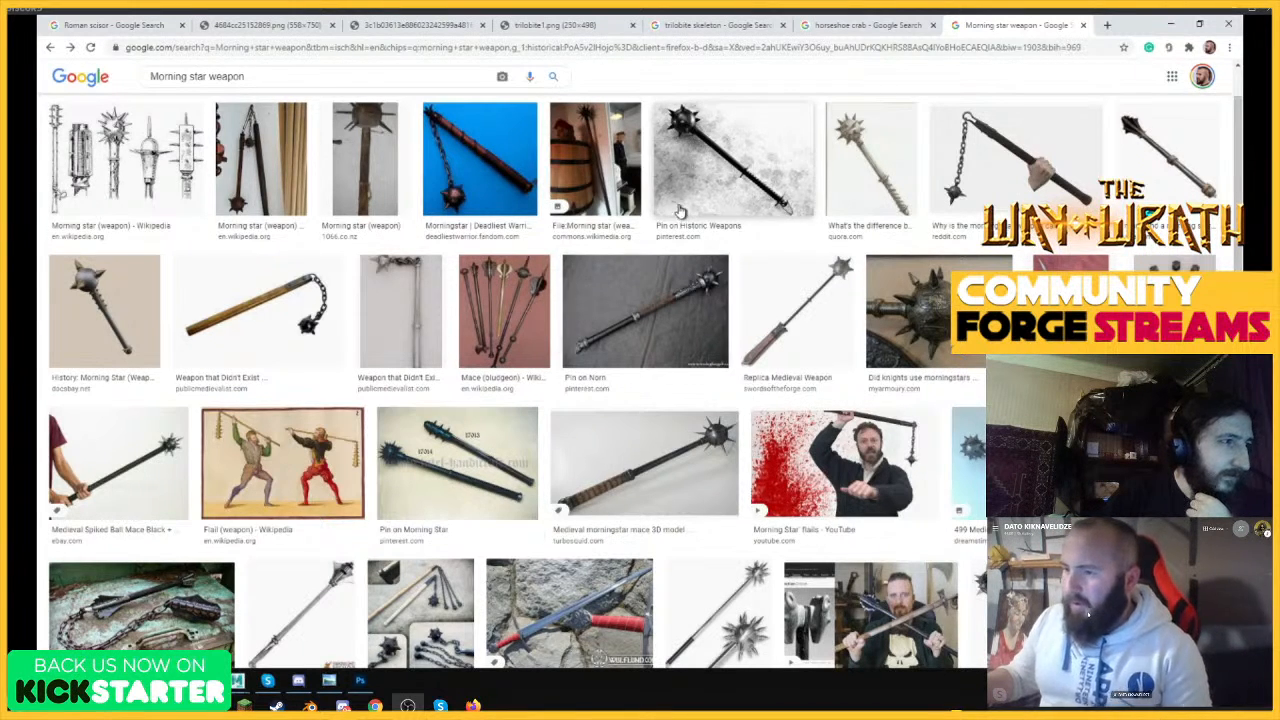
# Switch back to Photoshop and hide Layer 12, the dark reference image to the right of the arm-blade.
pyautogui.click(360, 681)
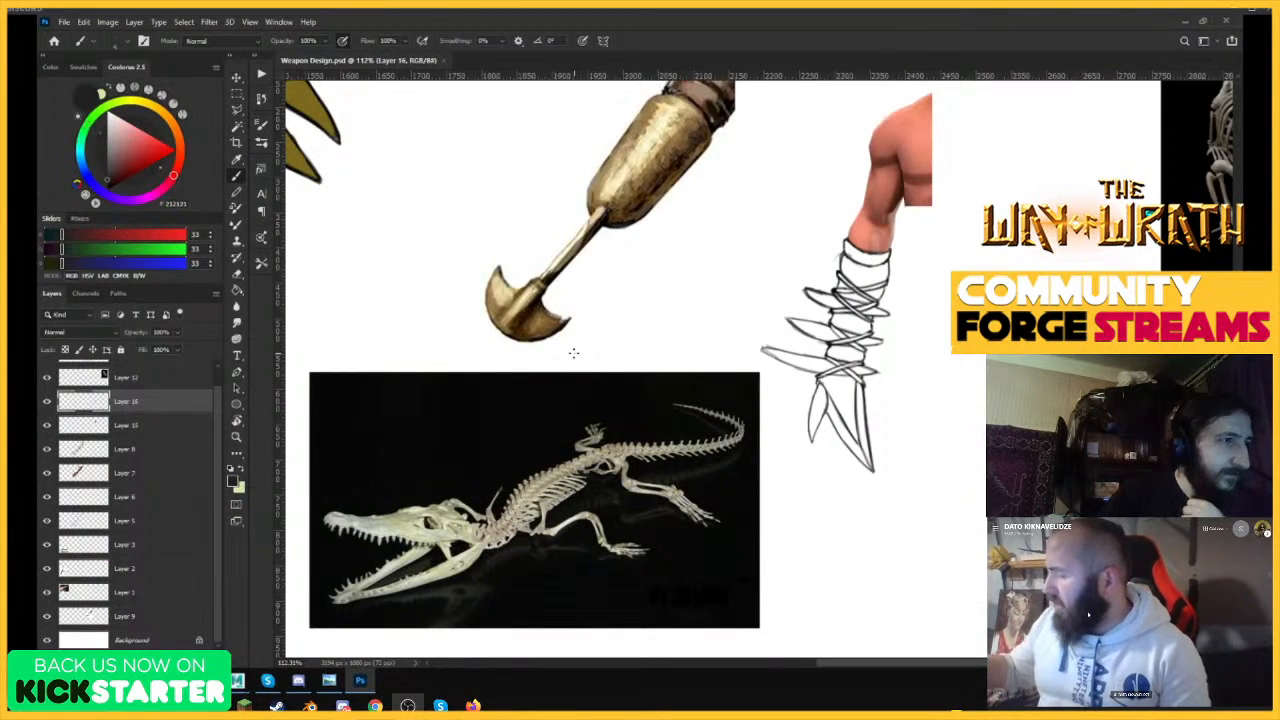
pyautogui.moveTo(902, 376); pyautogui.dragTo(790, 376)
pyautogui.moveTo(1003, 330); pyautogui.dragTo(1070, 328)
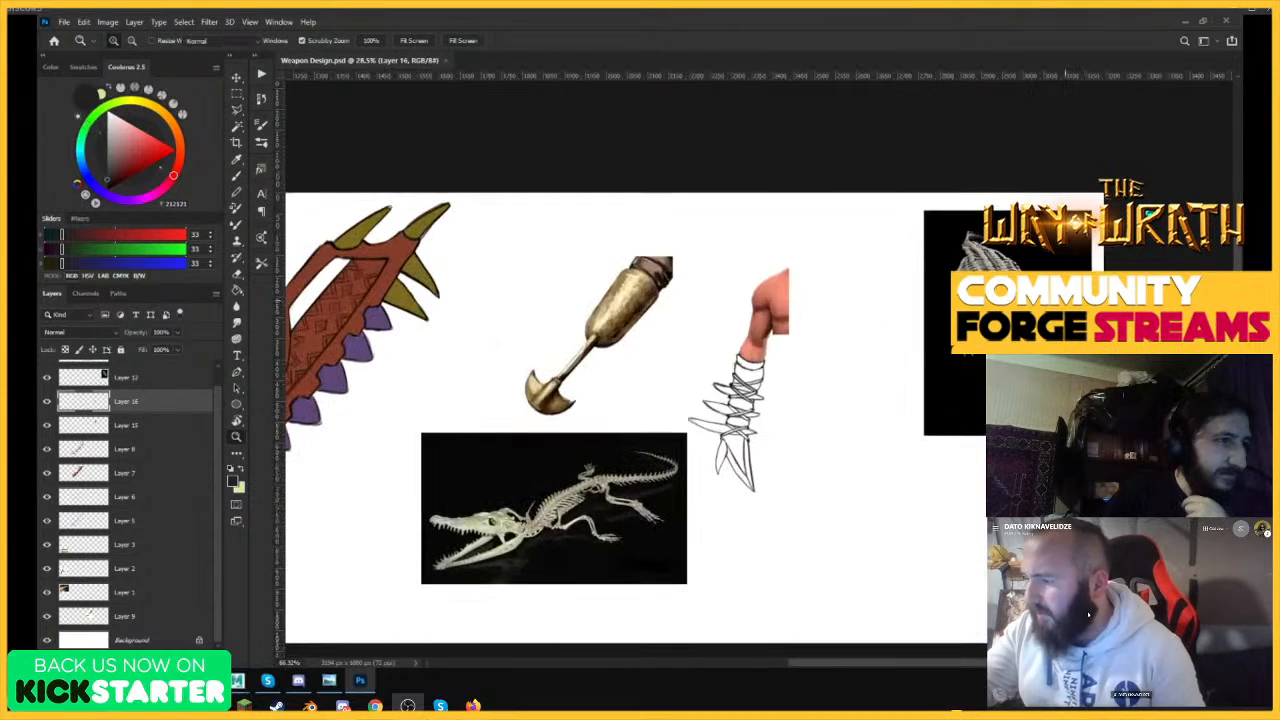
pyautogui.keyDown('ctrl'); pyautogui.click(1018, 291); pyautogui.keyUp('ctrl')
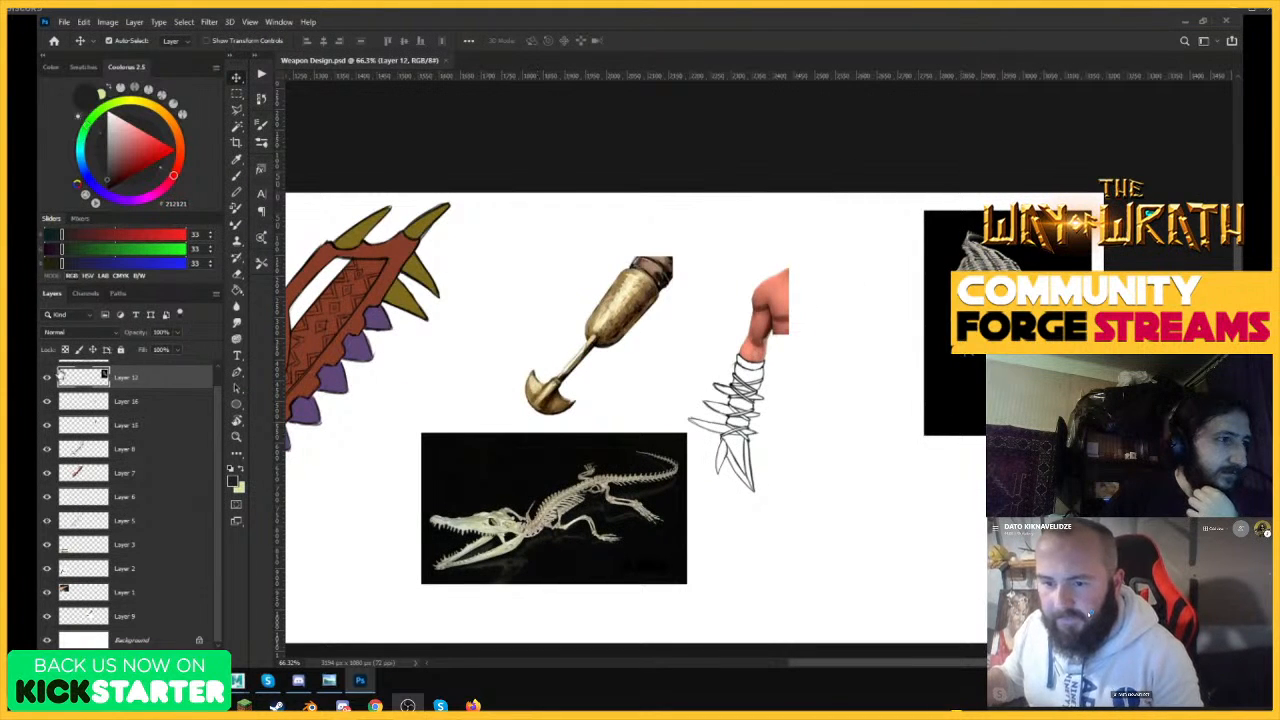
pyautogui.click(45, 379)
pyautogui.moveTo(832, 302); pyautogui.dragTo(920, 369)
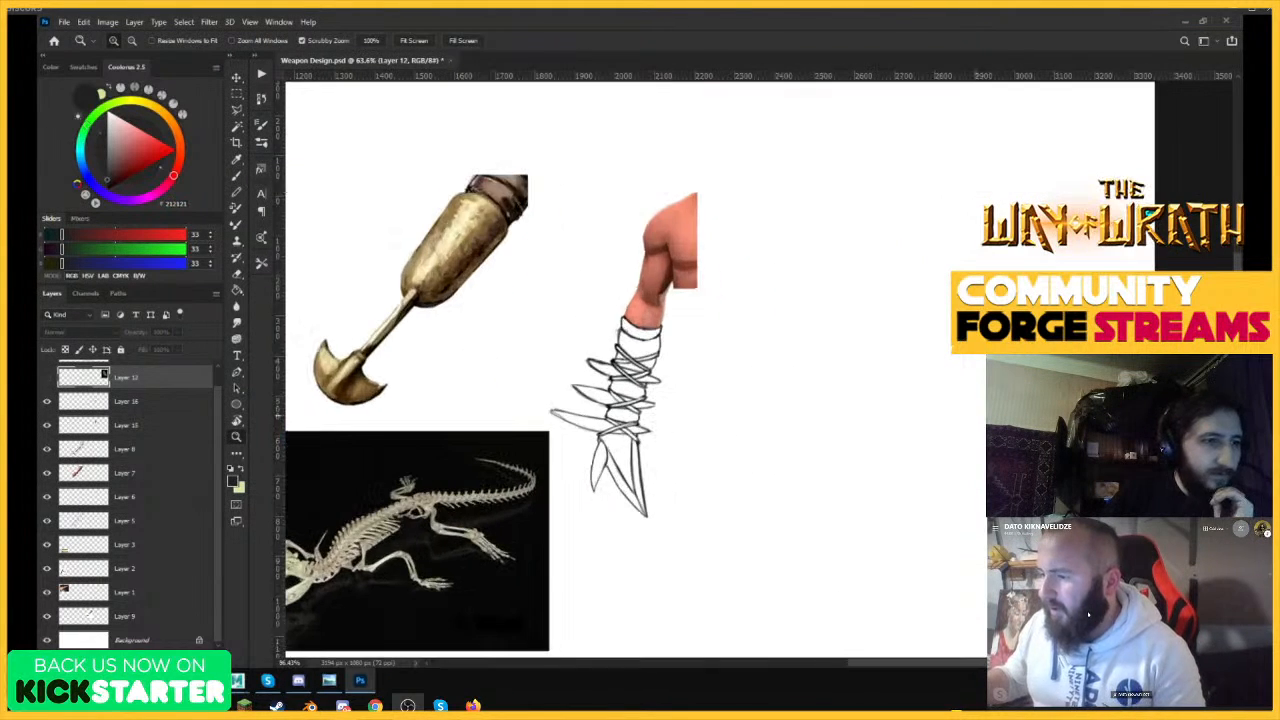
# Add a new empty layer above Layer 13 for brush drawing of the next weapon.
pyautogui.press('b')
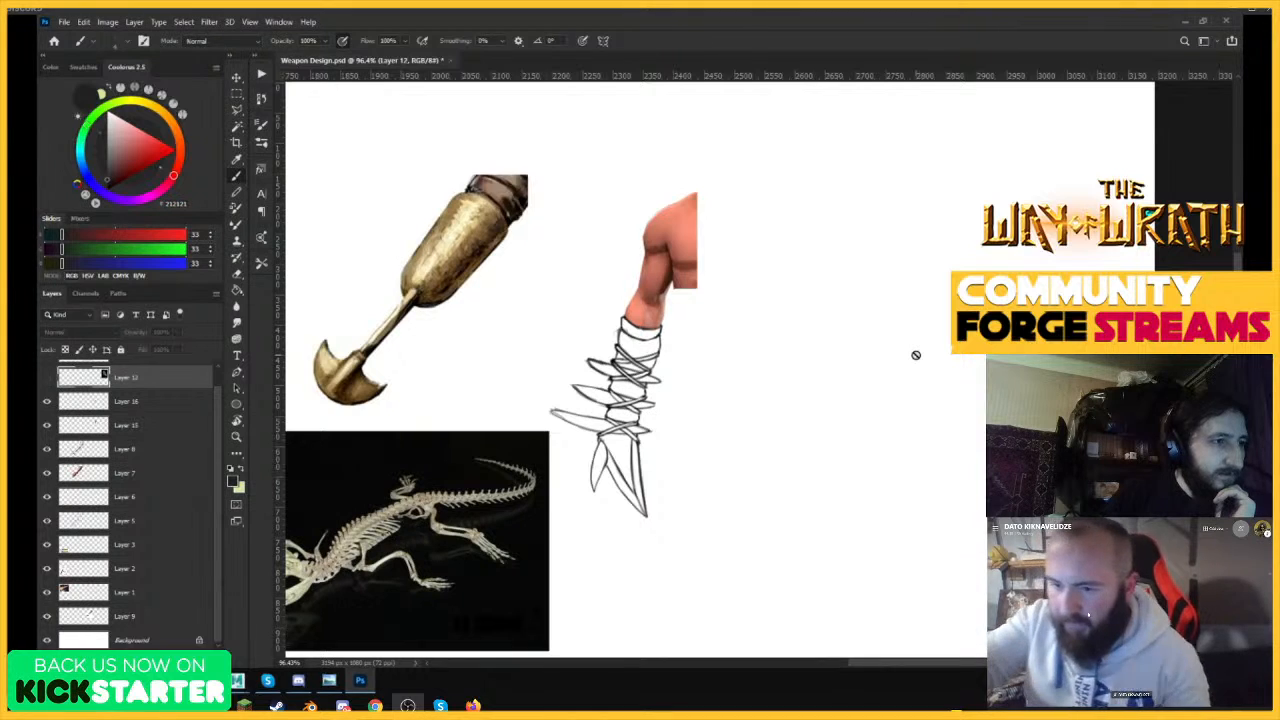
pyautogui.hotkey('ctrl', 'shift', 'alt', 'n')
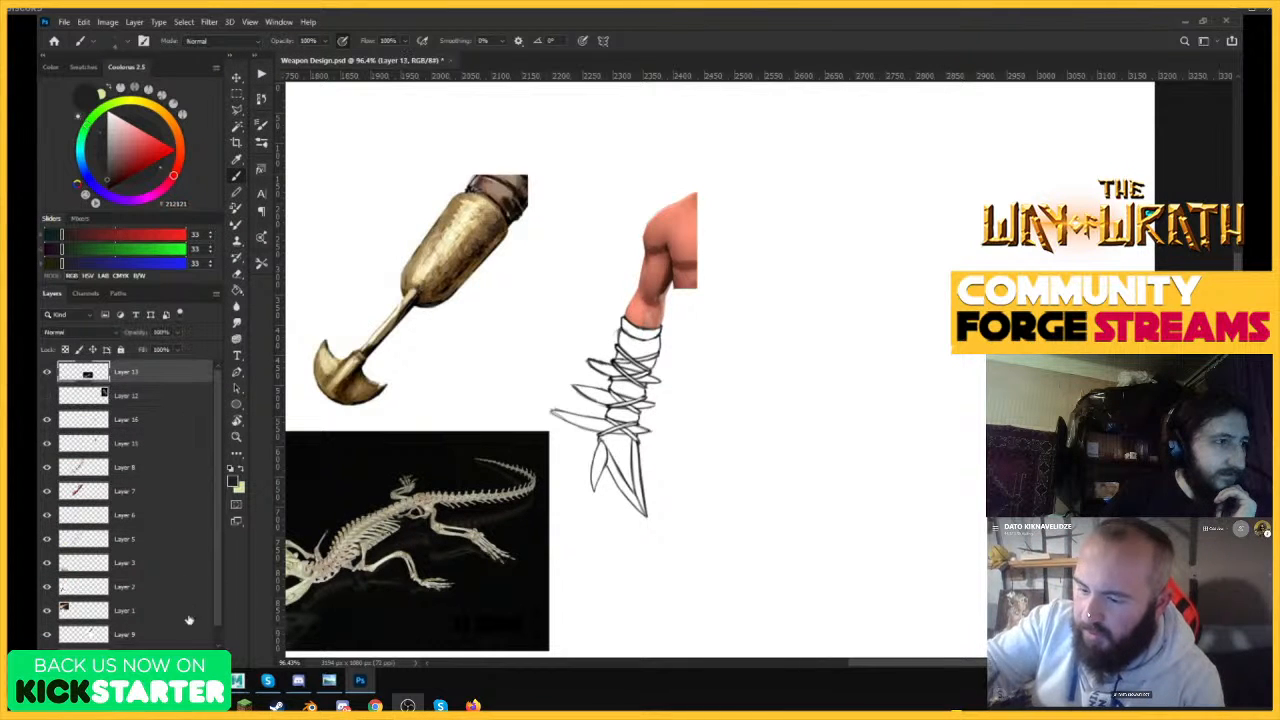
pyautogui.hotkey('ctrl', 'shift', 'alt', 'n')
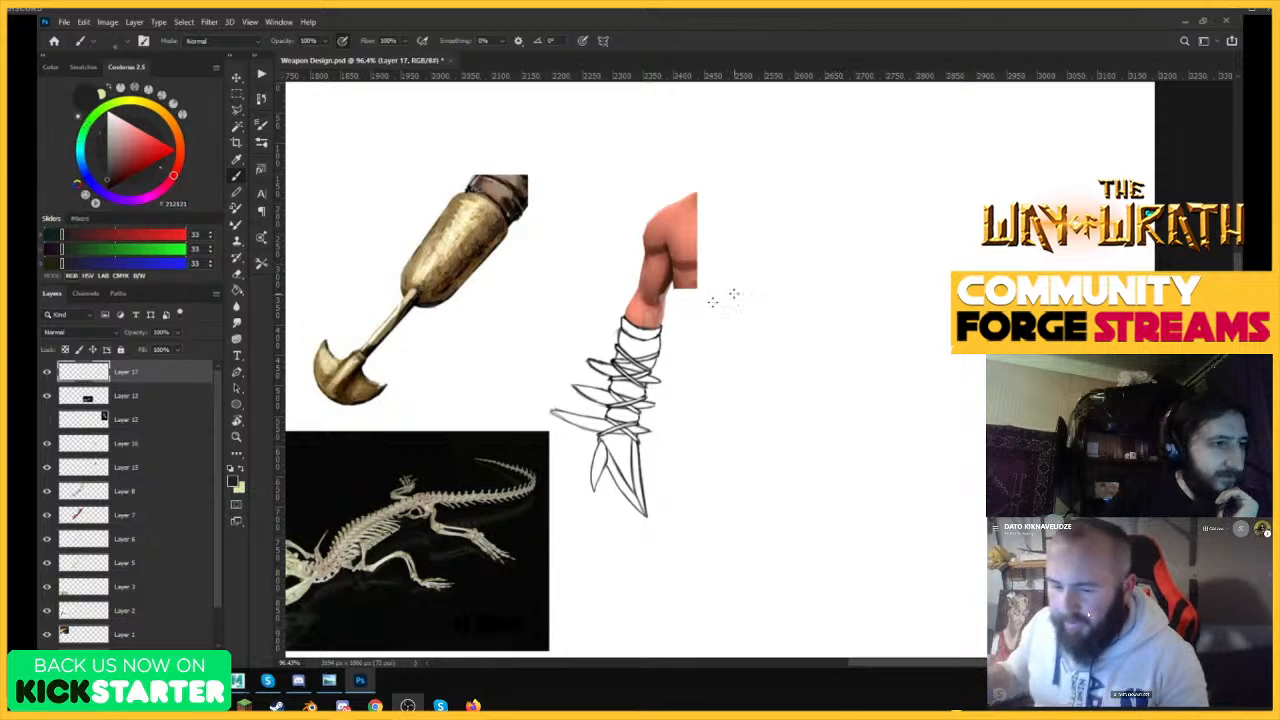
# Switch to Chrome to examine the historical morning star images as reference for the next weapon.
pyautogui.click(176, 681)
pyautogui.click(240, 622)
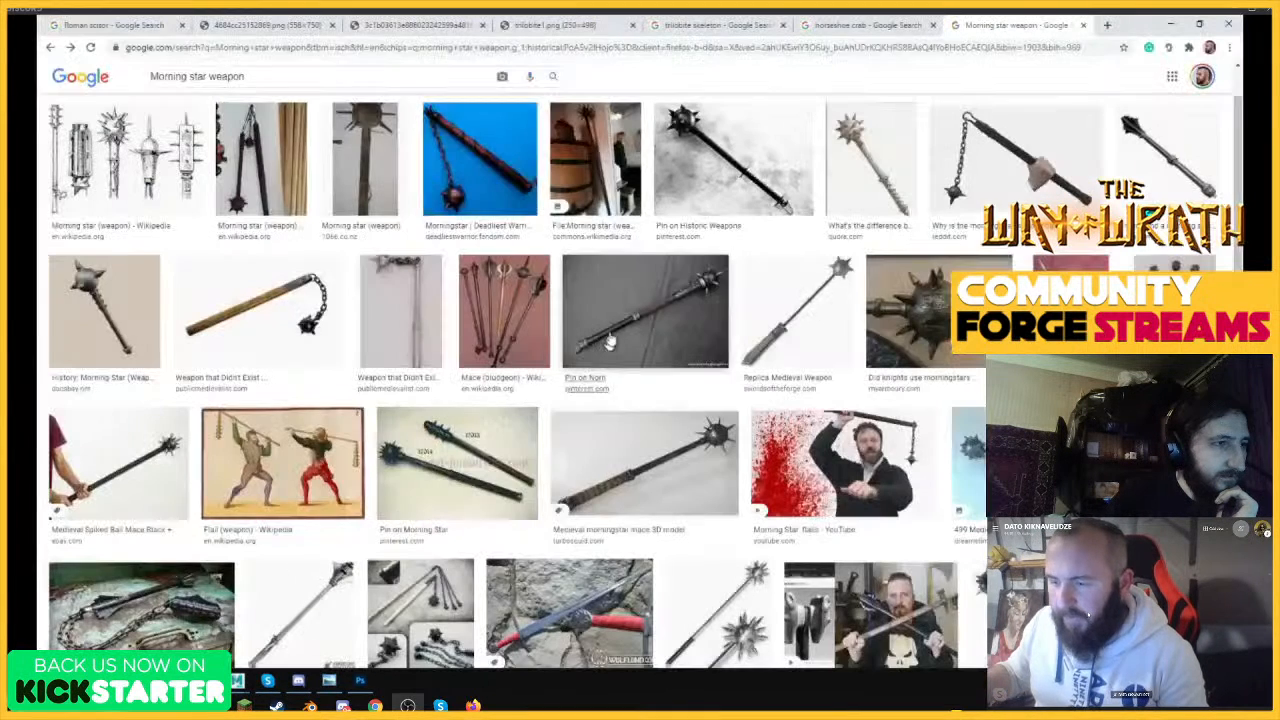
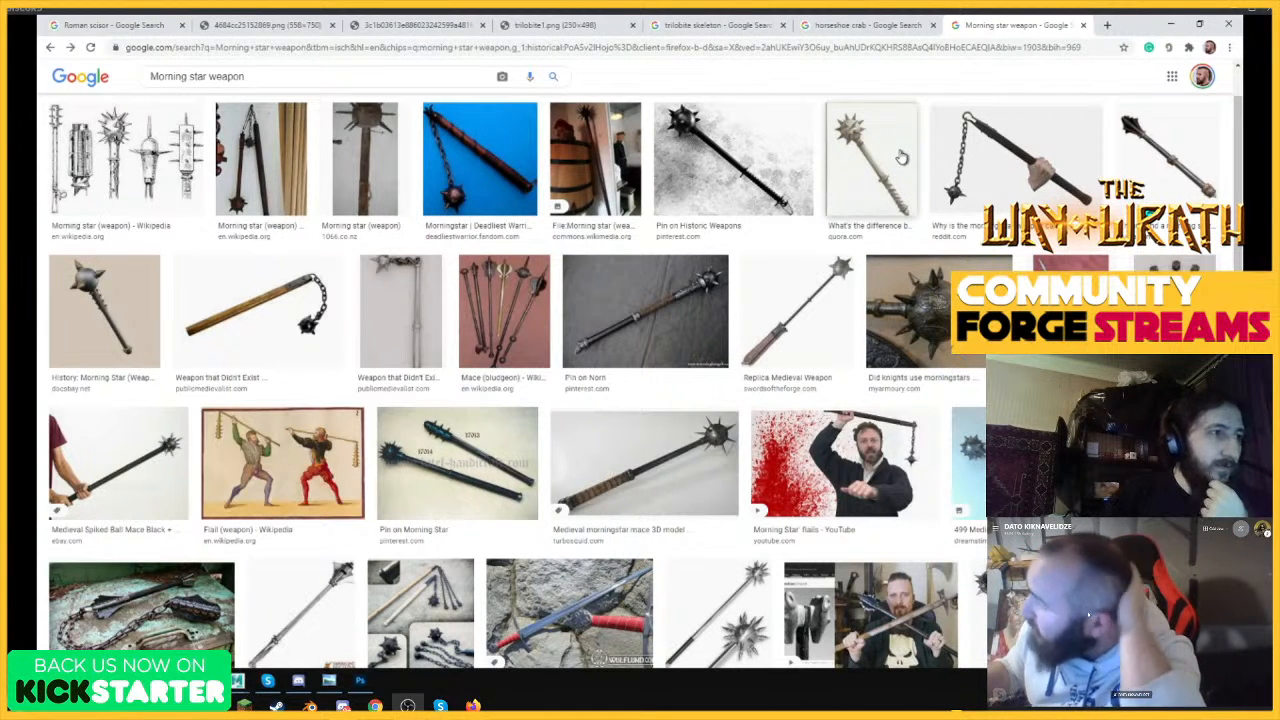
# Switch to Photoshop and sketch crossing spike lines for a morning star head to the right of the arm-blade.
pyautogui.click(1175, 22)
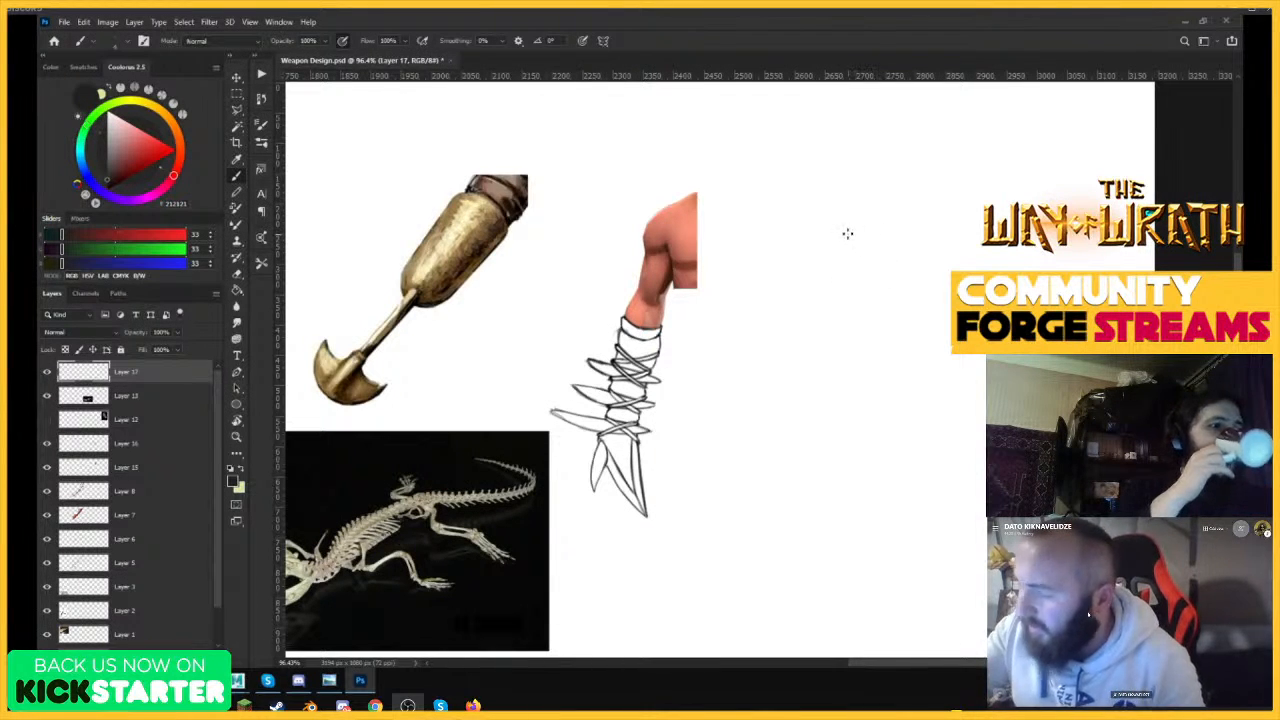
pyautogui.moveTo(866, 172)
pyautogui.mouseDown()
pyautogui.moveTo(896, 326)
pyautogui.moveTo(898, 290)
pyautogui.mouseUp()
pyautogui.moveTo(888, 245); pyautogui.dragTo(900, 326)
pyautogui.moveTo(906, 175); pyautogui.dragTo(843, 303)
pyautogui.moveTo(848, 250)
pyautogui.mouseDown()
pyautogui.moveTo(806, 256)
pyautogui.moveTo(984, 270)
pyautogui.mouseUp()
pyautogui.moveTo(958, 184); pyautogui.dragTo(832, 280)
pyautogui.moveTo(898, 230); pyautogui.dragTo(814, 296)
pyautogui.moveTo(828, 198); pyautogui.dragTo(930, 338)
pyautogui.moveTo(818, 186); pyautogui.dragTo(905, 290)
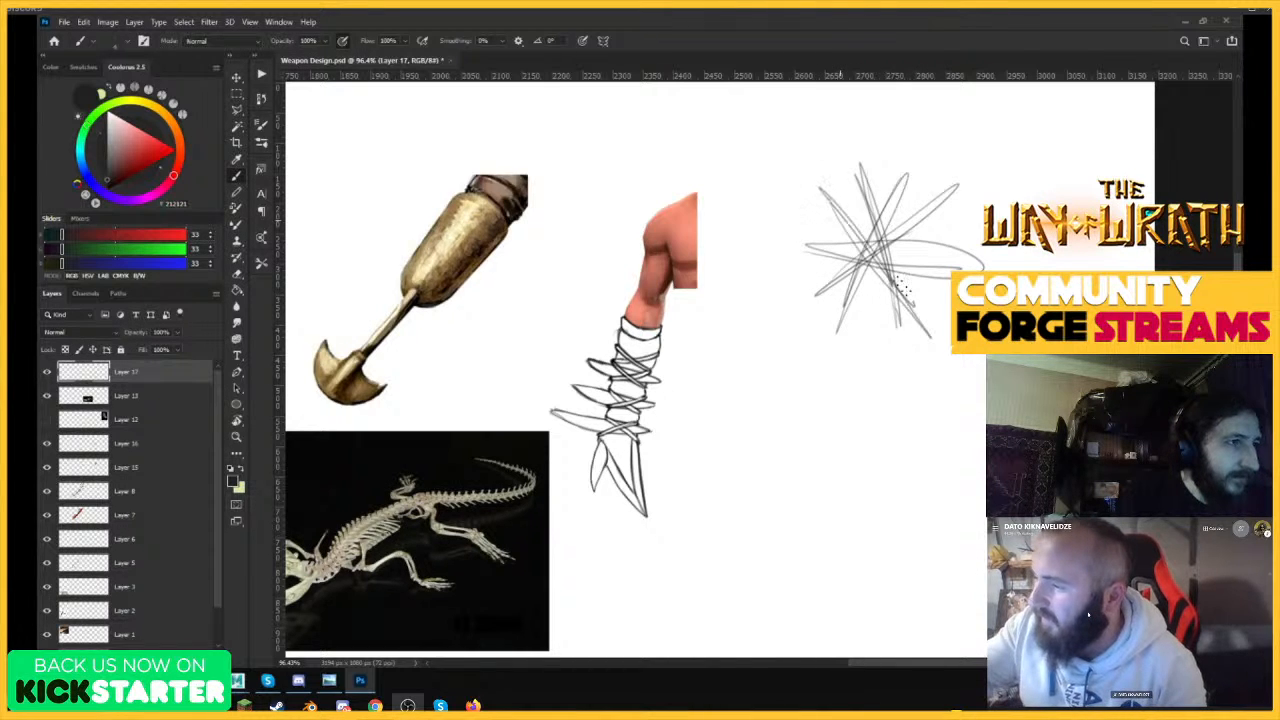
# Sketch a round ball over the crossing spike lines and add more short spikes around its rim.
pyautogui.moveTo(916, 188); pyautogui.dragTo(862, 348)
pyautogui.moveTo(912, 184)
pyautogui.mouseDown()
pyautogui.moveTo(911, 258)
pyautogui.moveTo(892, 220)
pyautogui.moveTo(839, 215)
pyautogui.moveTo(899, 318)
pyautogui.moveTo(923, 309)
pyautogui.moveTo(827, 238)
pyautogui.moveTo(939, 296)
pyautogui.moveTo(829, 295)
pyautogui.moveTo(945, 245)
pyautogui.moveTo(879, 316)
pyautogui.moveTo(930, 252)
pyautogui.mouseUp()
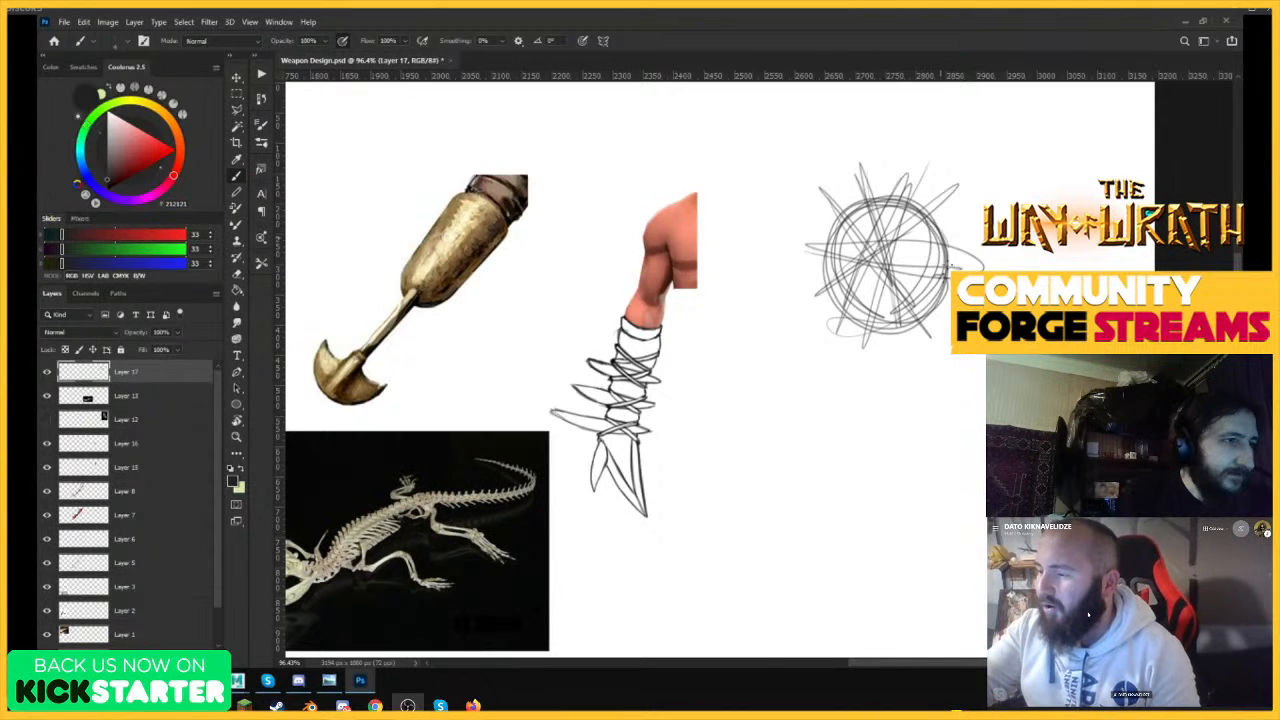
pyautogui.moveTo(956, 194)
pyautogui.mouseDown()
pyautogui.moveTo(860, 266)
pyautogui.moveTo(888, 334)
pyautogui.mouseUp()
pyautogui.moveTo(796, 253); pyautogui.dragTo(890, 236)
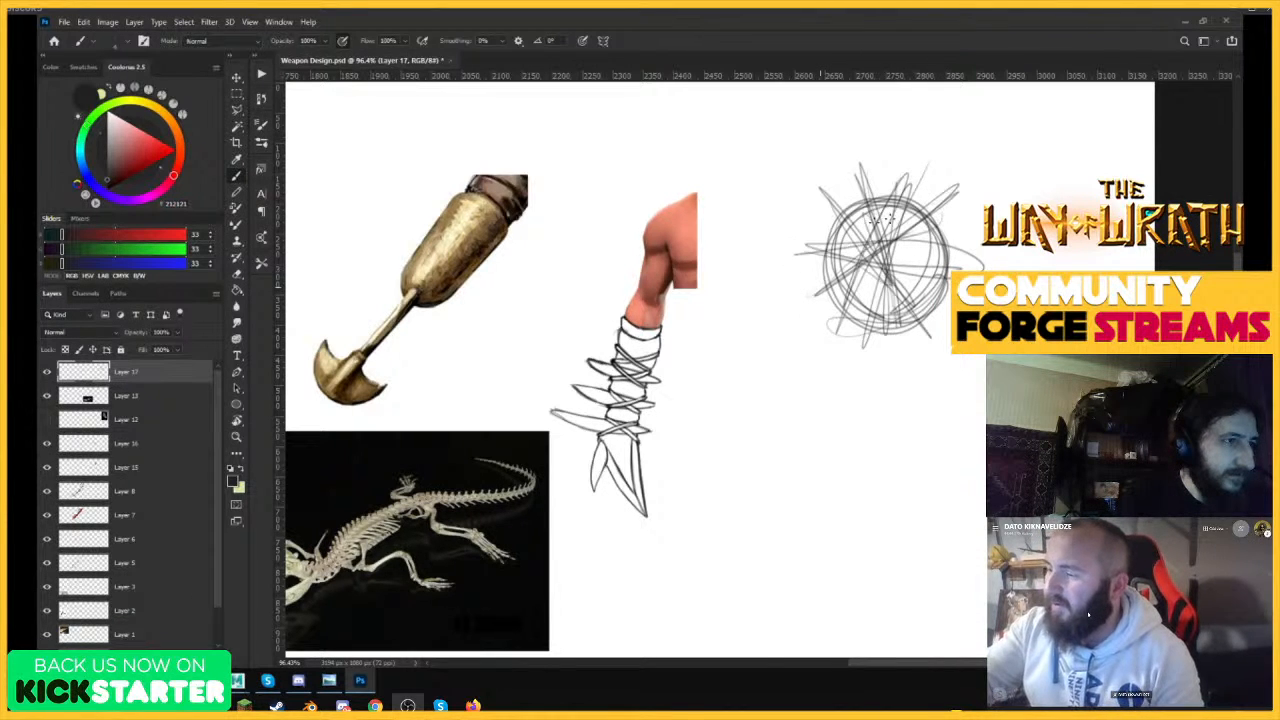
pyautogui.moveTo(922, 177); pyautogui.dragTo(890, 226)
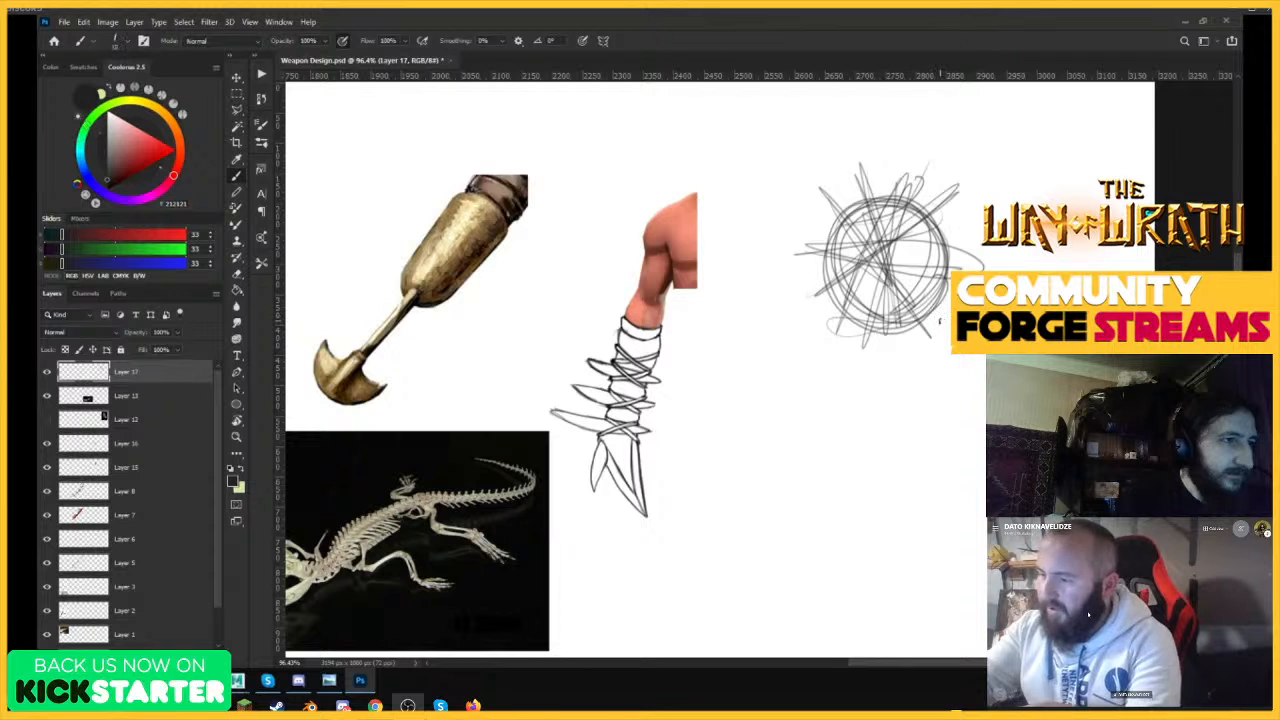
# Sketch a long thick handle running diagonally down from the spiked ball.
pyautogui.moveTo(882, 270); pyautogui.dragTo(972, 590)
pyautogui.moveTo(926, 284); pyautogui.dragTo(984, 512)
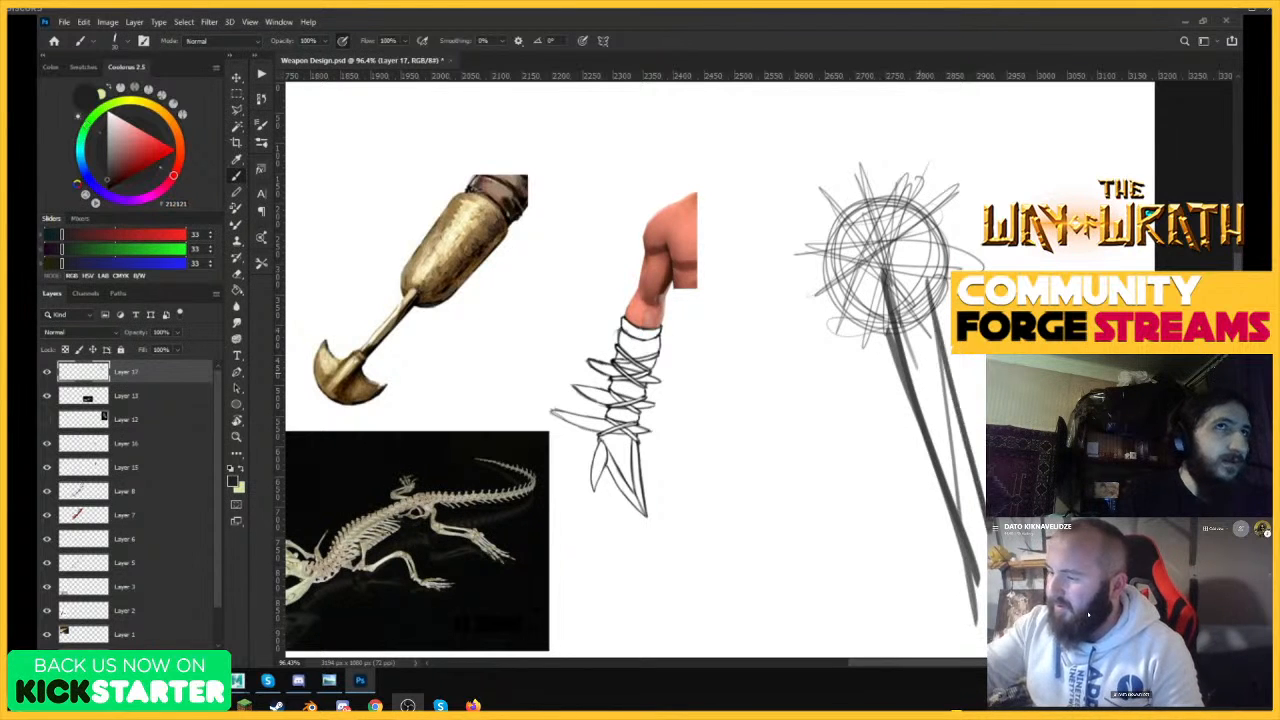
pyautogui.moveTo(950, 344)
pyautogui.mouseDown()
pyautogui.moveTo(981, 512)
pyautogui.moveTo(966, 516)
pyautogui.mouseUp()
pyautogui.press('z')
pyautogui.moveTo(1115, 410); pyautogui.dragTo(1168, 412)
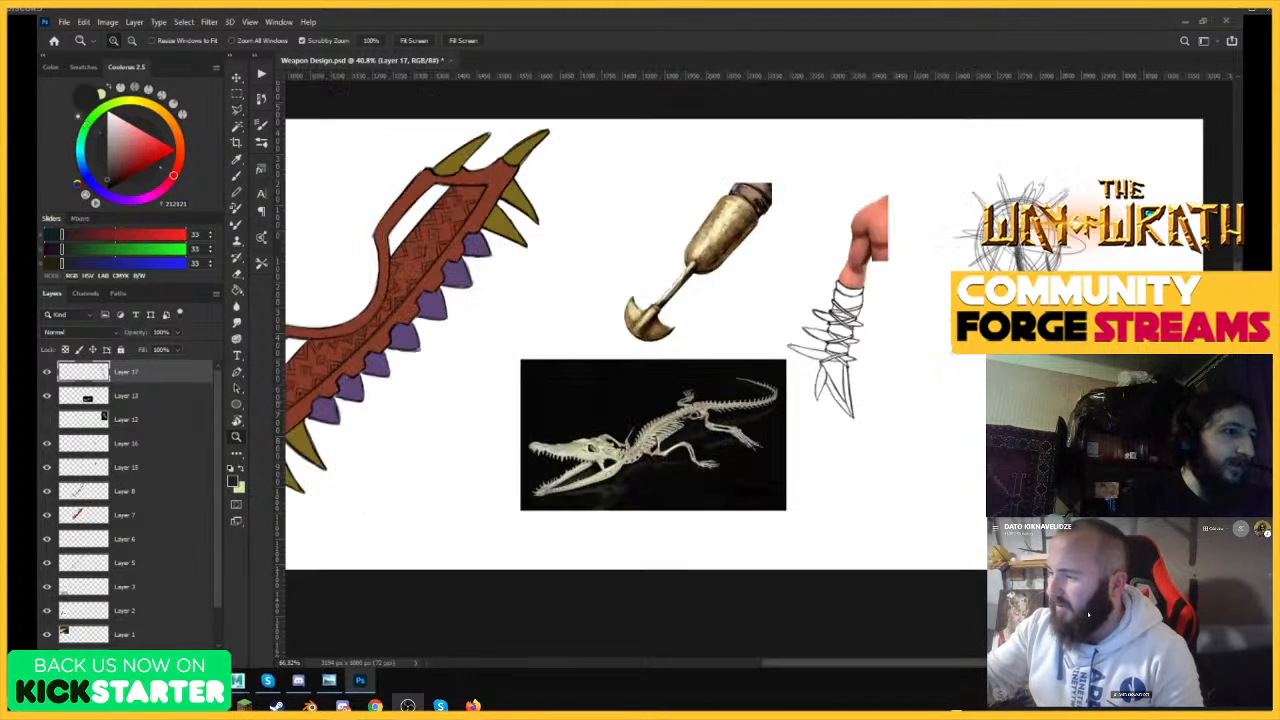
pyautogui.press('b')
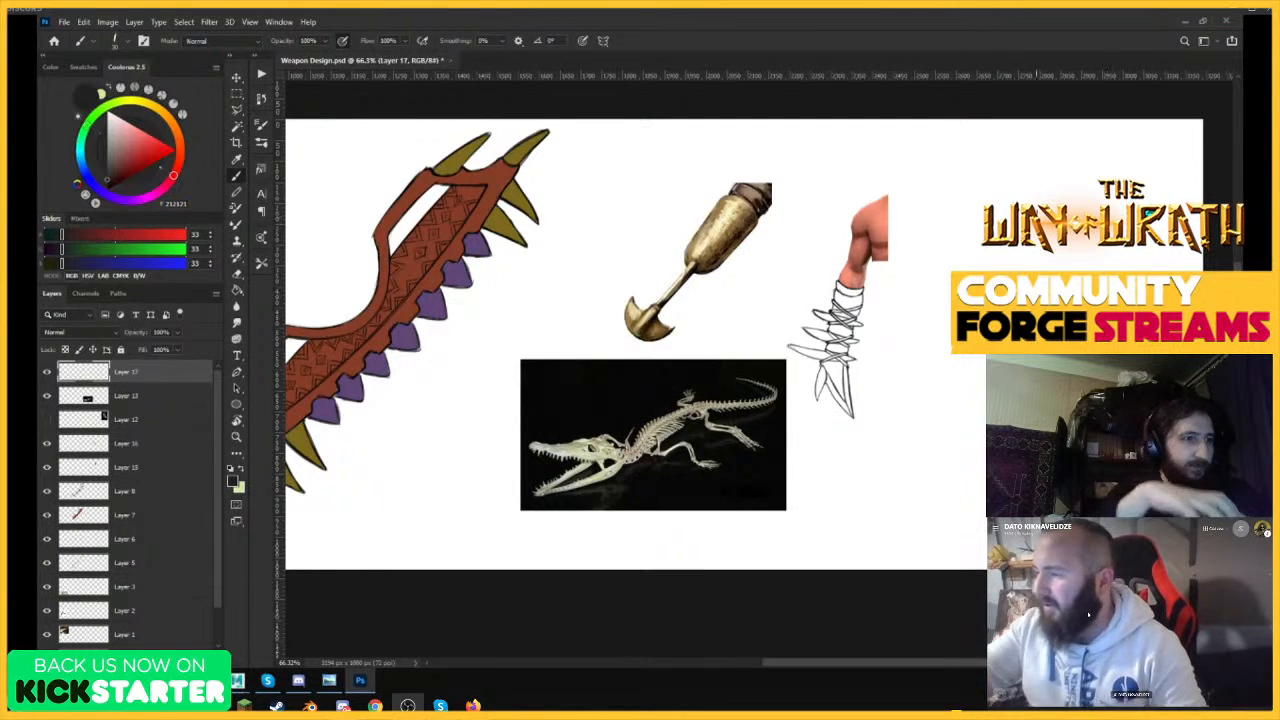
# Reduce the brush size and sketch the first faint outline of a bone club's knobbed end beside the arm-blade.
pyautogui.press('z')
pyautogui.moveTo(1060, 239); pyautogui.dragTo(1104, 240)
pyautogui.moveTo(1002, 228); pyautogui.dragTo(936, 229)
pyautogui.moveTo(1051, 236); pyautogui.dragTo(1118, 237)
pyautogui.press('b')
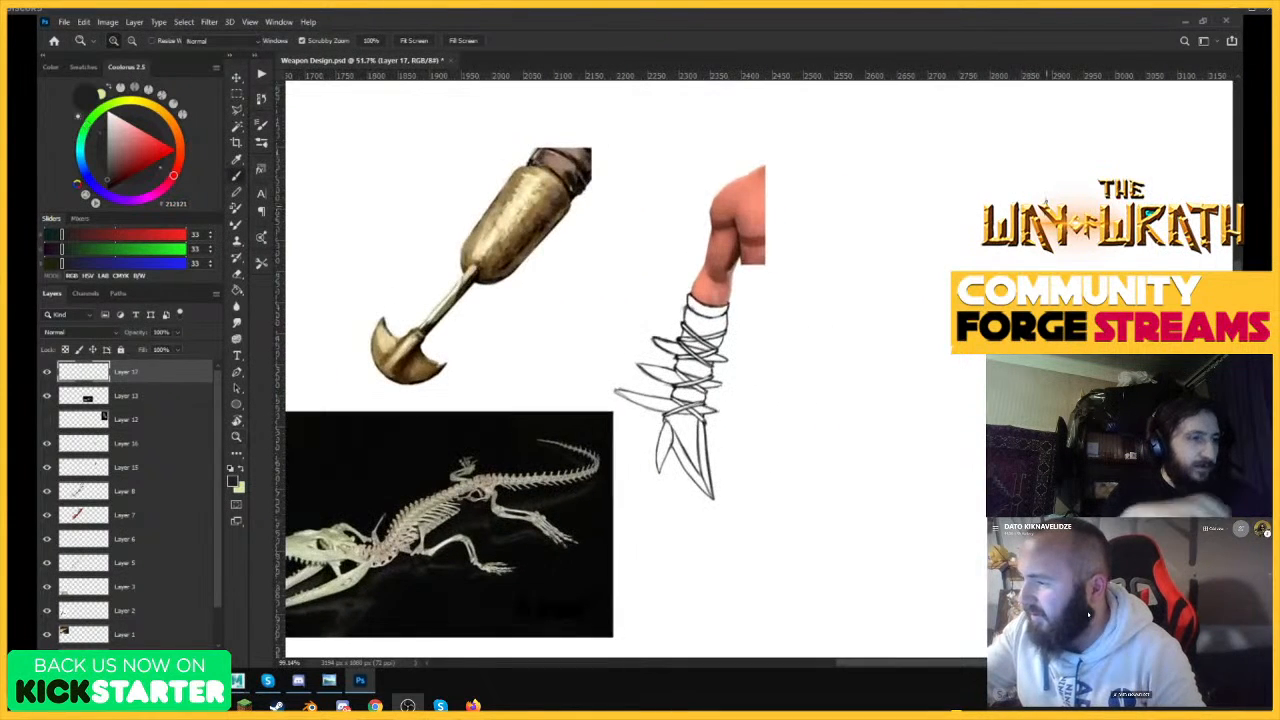
pyautogui.press('[')
pyautogui.press('[')
pyautogui.moveTo(913, 185); pyautogui.dragTo(909, 273)
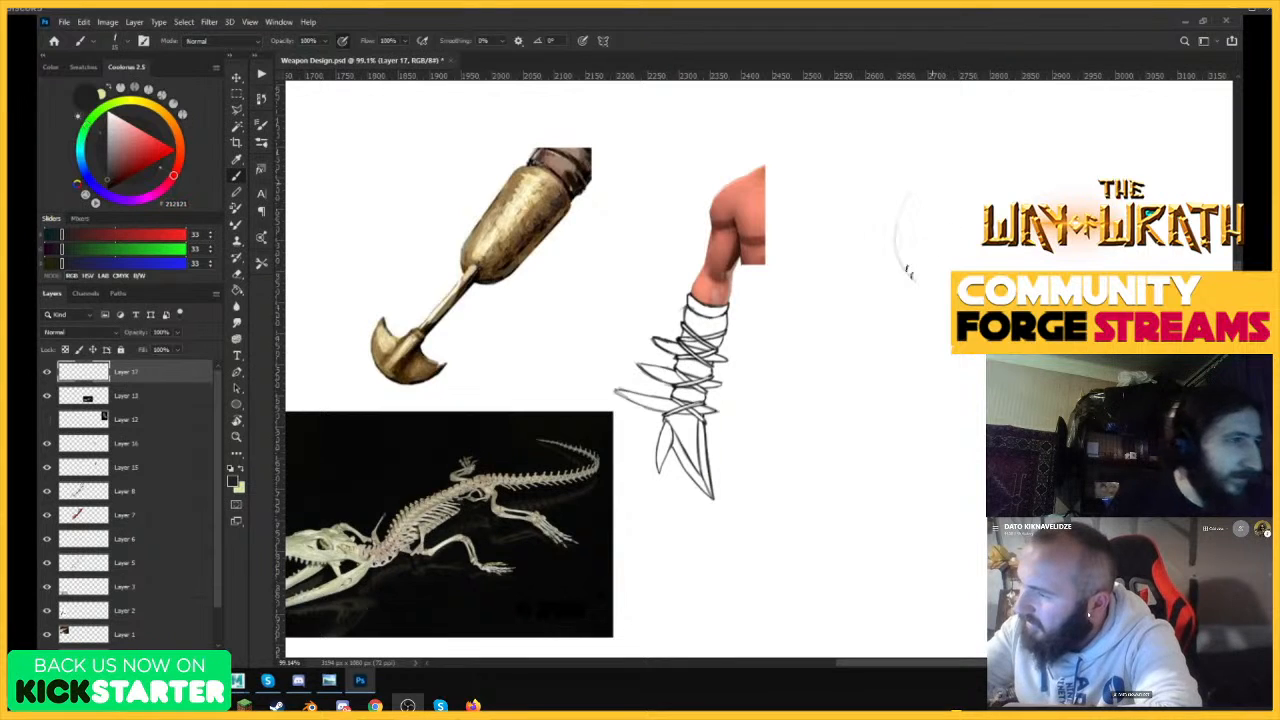
pyautogui.moveTo(901, 192)
pyautogui.mouseDown()
pyautogui.moveTo(923, 283)
pyautogui.moveTo(895, 192)
pyautogui.moveTo(979, 137)
pyautogui.moveTo(1029, 140)
pyautogui.moveTo(1058, 212)
pyautogui.mouseUp()
# Draw the bone's two-lobed head and the sides of its shaft running diagonally downward.
pyautogui.press('z')
pyautogui.moveTo(1058, 400)
pyautogui.mouseDown()
pyautogui.moveTo(945, 400)
pyautogui.moveTo(1035, 400)
pyautogui.mouseUp()
pyautogui.press('b')
pyautogui.moveTo(812, 188)
pyautogui.mouseDown()
pyautogui.moveTo(847, 199)
pyautogui.moveTo(836, 200)
pyautogui.moveTo(912, 262)
pyautogui.moveTo(985, 400)
pyautogui.mouseUp()
pyautogui.moveTo(936, 154)
pyautogui.mouseDown()
pyautogui.moveTo(943, 240)
pyautogui.moveTo(958, 270)
pyautogui.mouseUp()
pyautogui.press('z')
pyautogui.moveTo(1004, 477); pyautogui.dragTo(987, 477)
pyautogui.press('b')
# Scale the bone sketch down to about 52% and reposition it beside the arm-blade.
pyautogui.hotkey('ctrl', 't')
pyautogui.moveTo(1055, 499)
pyautogui.mouseDown()
pyautogui.moveTo(966, 449)
pyautogui.moveTo(968, 414)
pyautogui.mouseUp()
pyautogui.moveTo(986, 312); pyautogui.dragTo(899, 222)
pyautogui.press('Return')
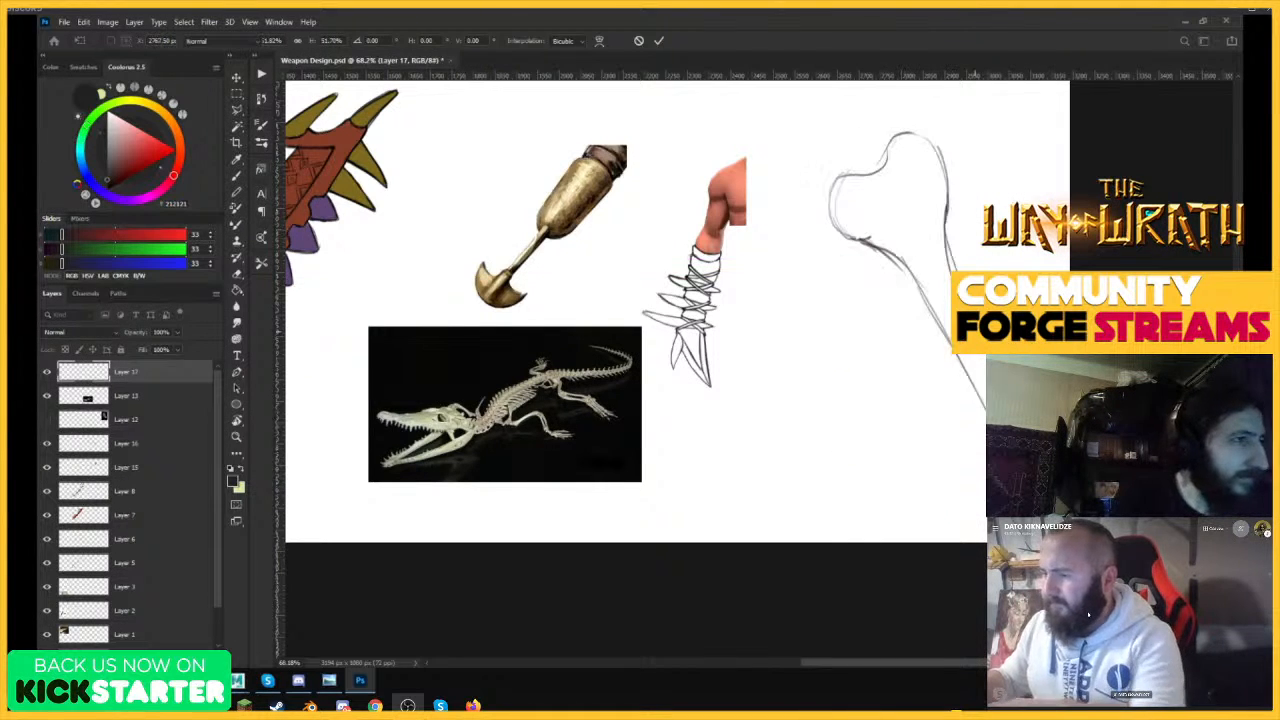
# Extend both sides of the bone's shaft diagonally down toward the canvas's lower edge.
pyautogui.press('z')
pyautogui.moveTo(988, 430); pyautogui.dragTo(1026, 432)
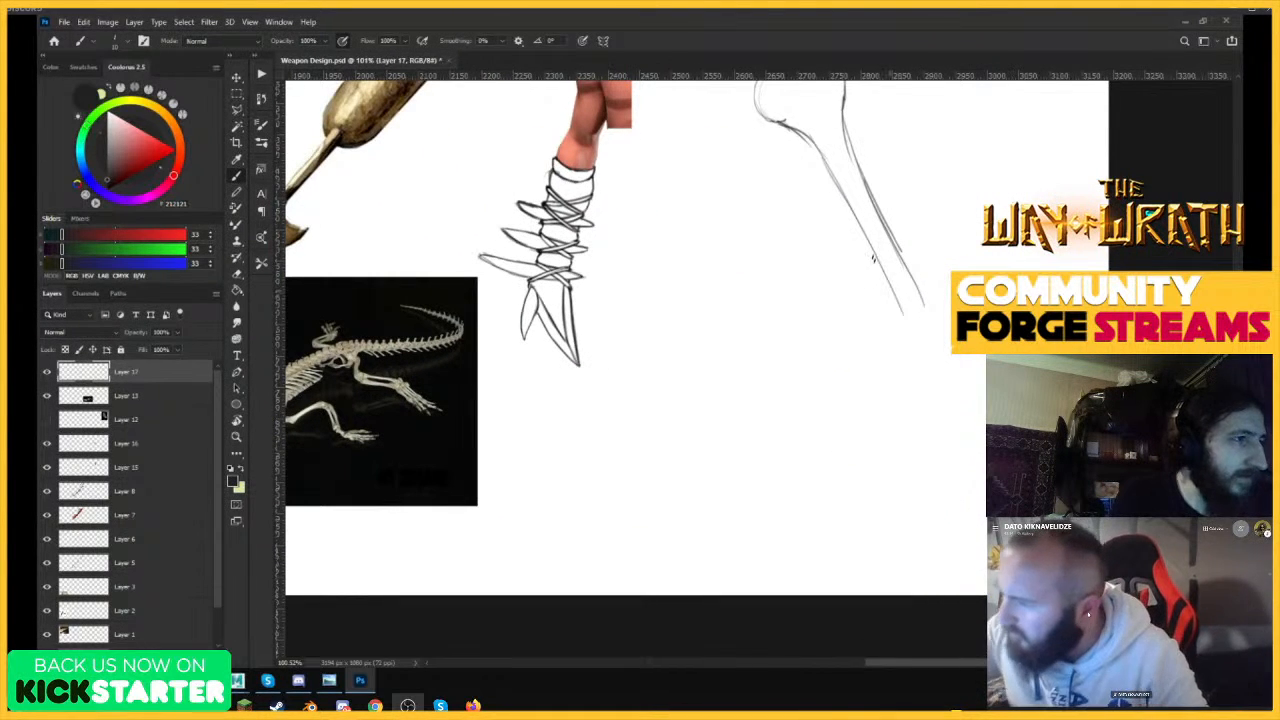
pyautogui.moveTo(862, 242); pyautogui.dragTo(940, 410)
pyautogui.moveTo(904, 272); pyautogui.dragTo(978, 416)
pyautogui.moveTo(926, 384); pyautogui.dragTo(966, 490)
pyautogui.moveTo(934, 312); pyautogui.dragTo(984, 420)
pyautogui.moveTo(956, 472); pyautogui.dragTo(988, 558)
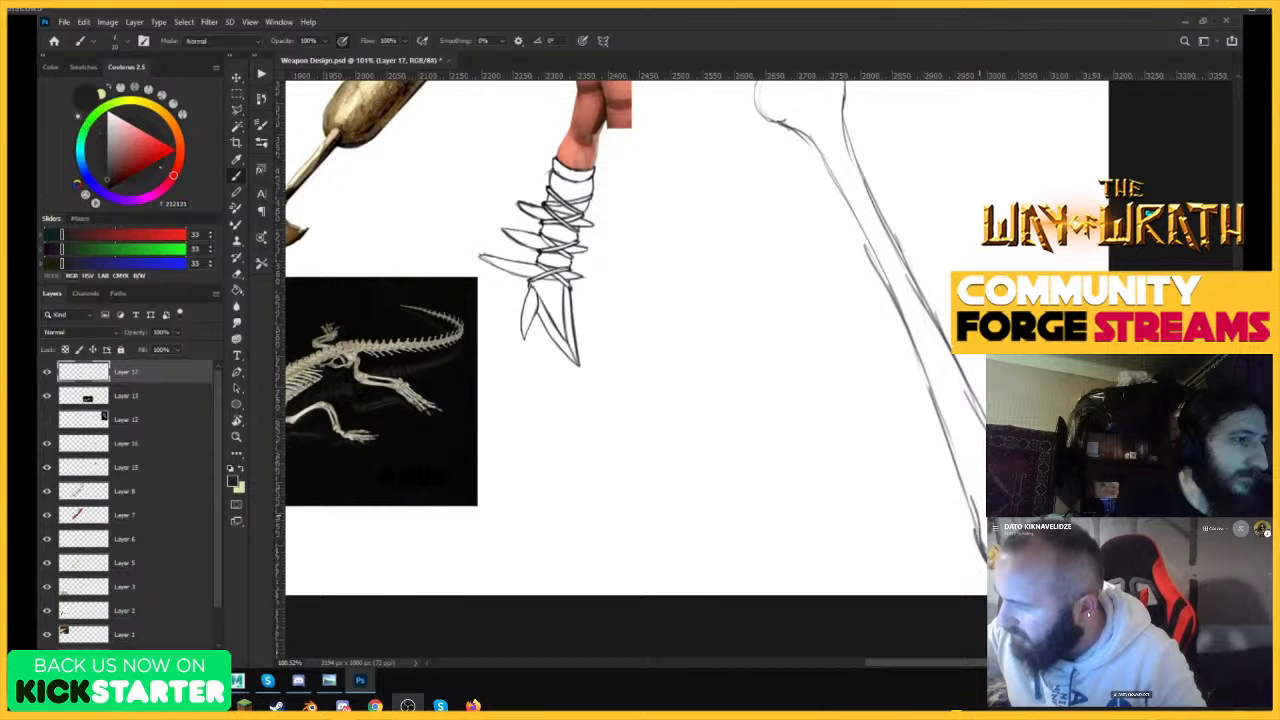
# Redraw the bone's head with a larger, darker two-lobed outline around the first one.
pyautogui.moveTo(975, 512)
pyautogui.mouseDown()
pyautogui.moveTo(927, 369)
pyautogui.moveTo(771, 400)
pyautogui.mouseUp()
pyautogui.moveTo(1105, 405); pyautogui.dragTo(1190, 405)
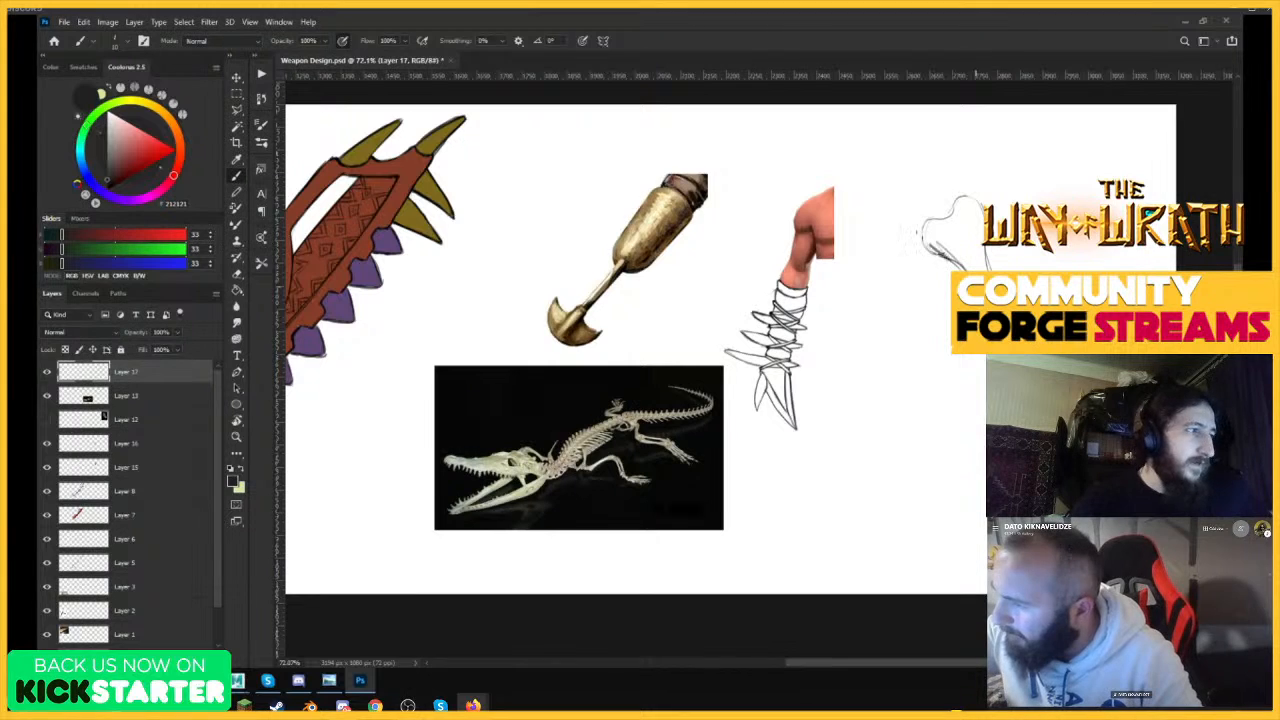
pyautogui.moveTo(905, 210); pyautogui.dragTo(938, 256)
pyautogui.moveTo(921, 211)
pyautogui.mouseDown()
pyautogui.moveTo(954, 171)
pyautogui.moveTo(973, 170)
pyautogui.moveTo(984, 232)
pyautogui.mouseUp()
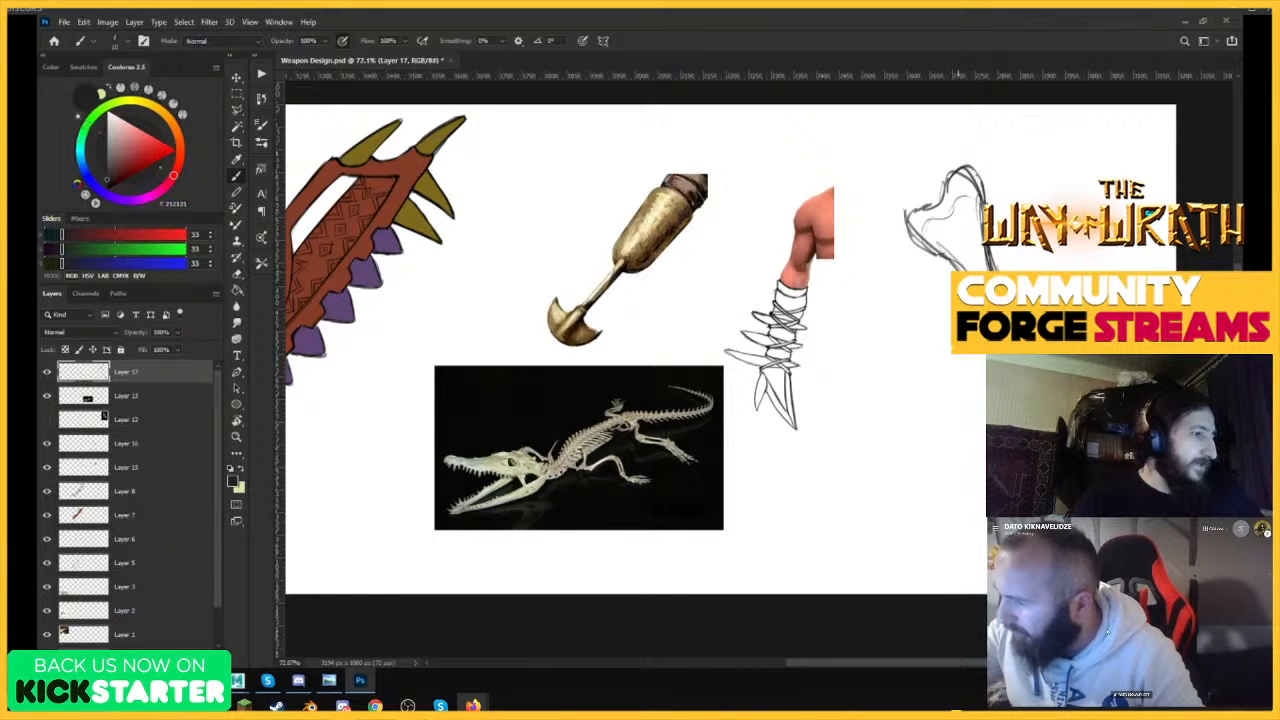
# Shrink the whole bone sketch and reposition it slightly lower beside the arm-blade.
pyautogui.hotkey('ctrl', 'space')
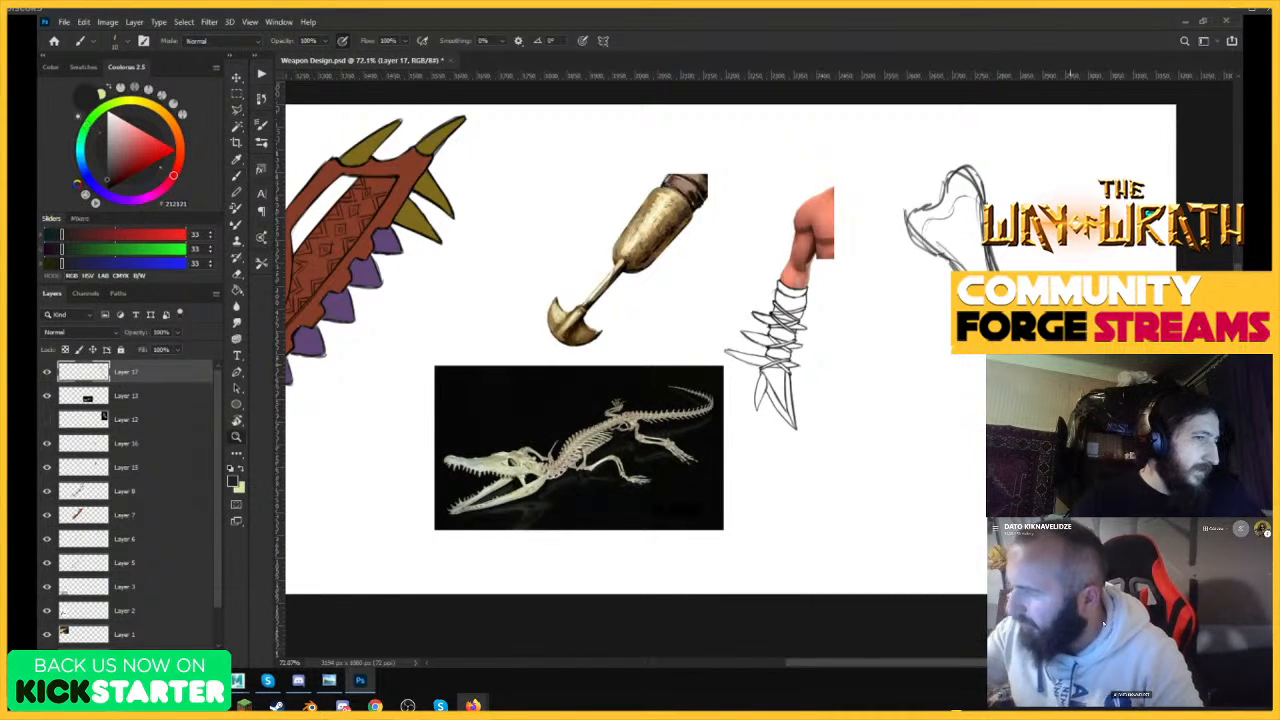
pyautogui.moveTo(995, 264); pyautogui.dragTo(905, 270)
pyautogui.hotkey('ctrl', 'space')
pyautogui.moveTo(1069, 294); pyautogui.dragTo(1134, 260)
pyautogui.hotkey('ctrl', 't')
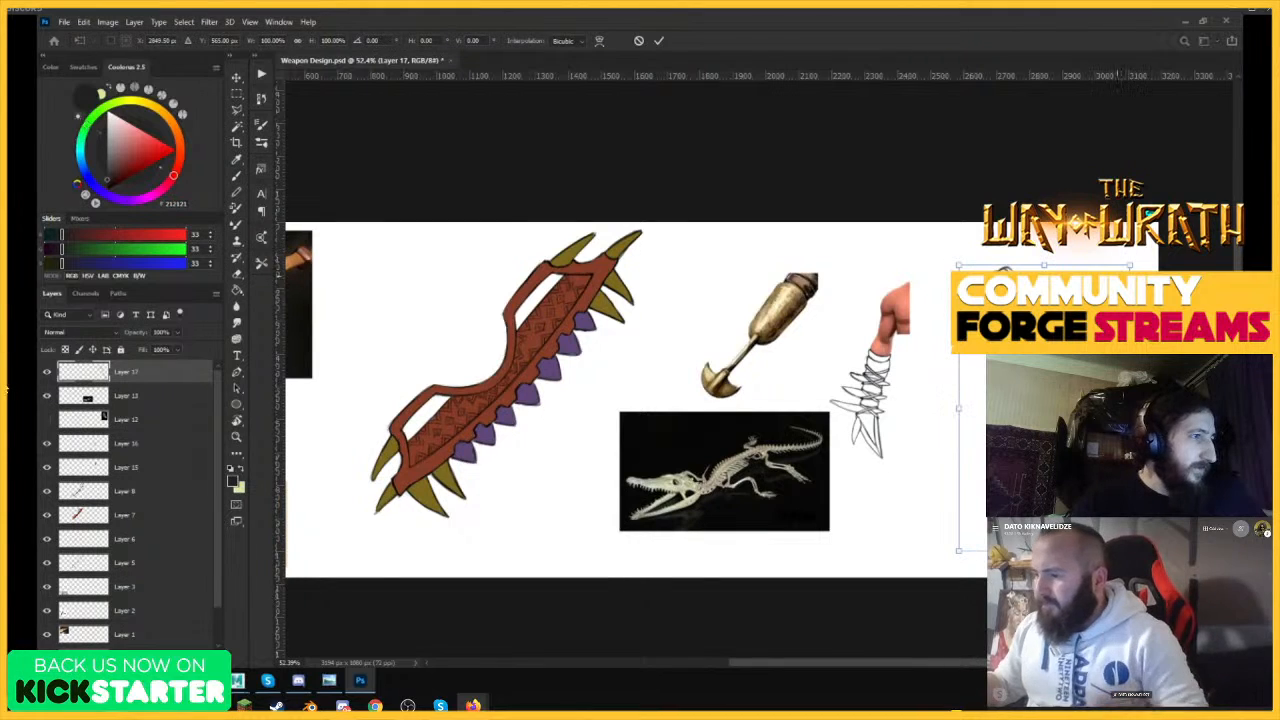
pyautogui.moveTo(1063, 412); pyautogui.dragTo(1124, 448)
pyautogui.press('Return')
pyautogui.hotkey('ctrl', 'space')
pyautogui.press('e')
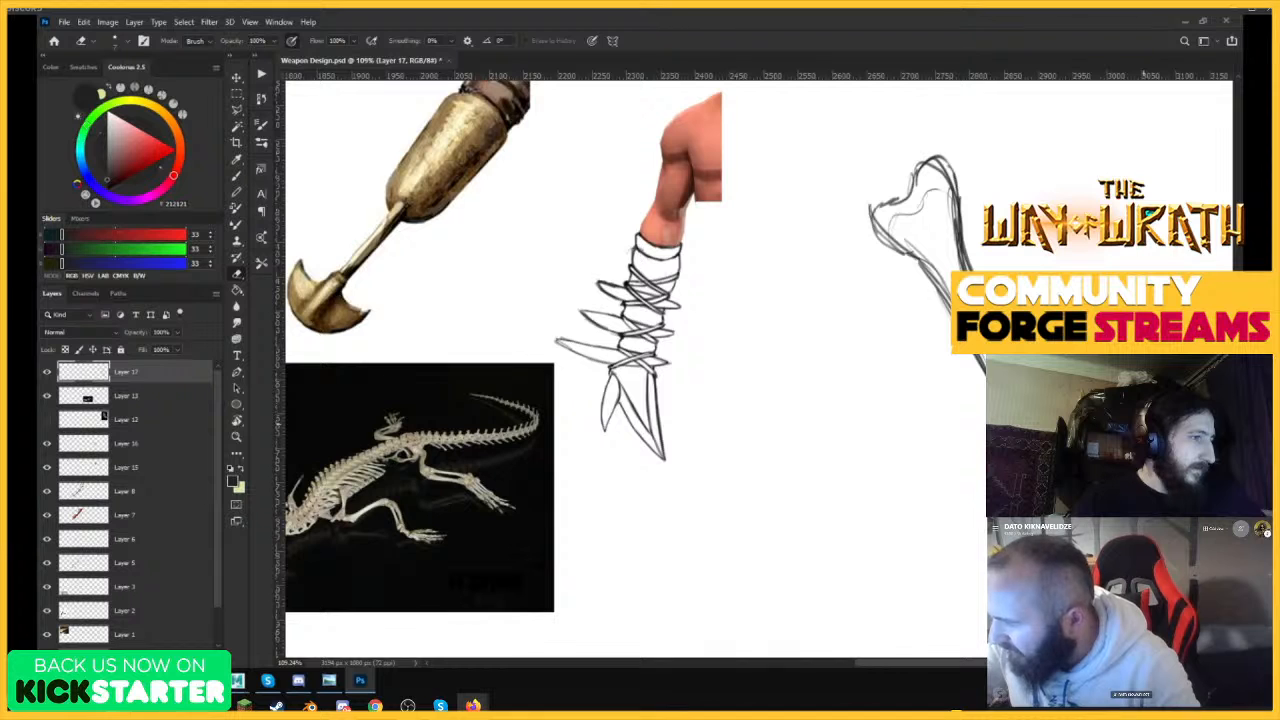
pyautogui.press('b')
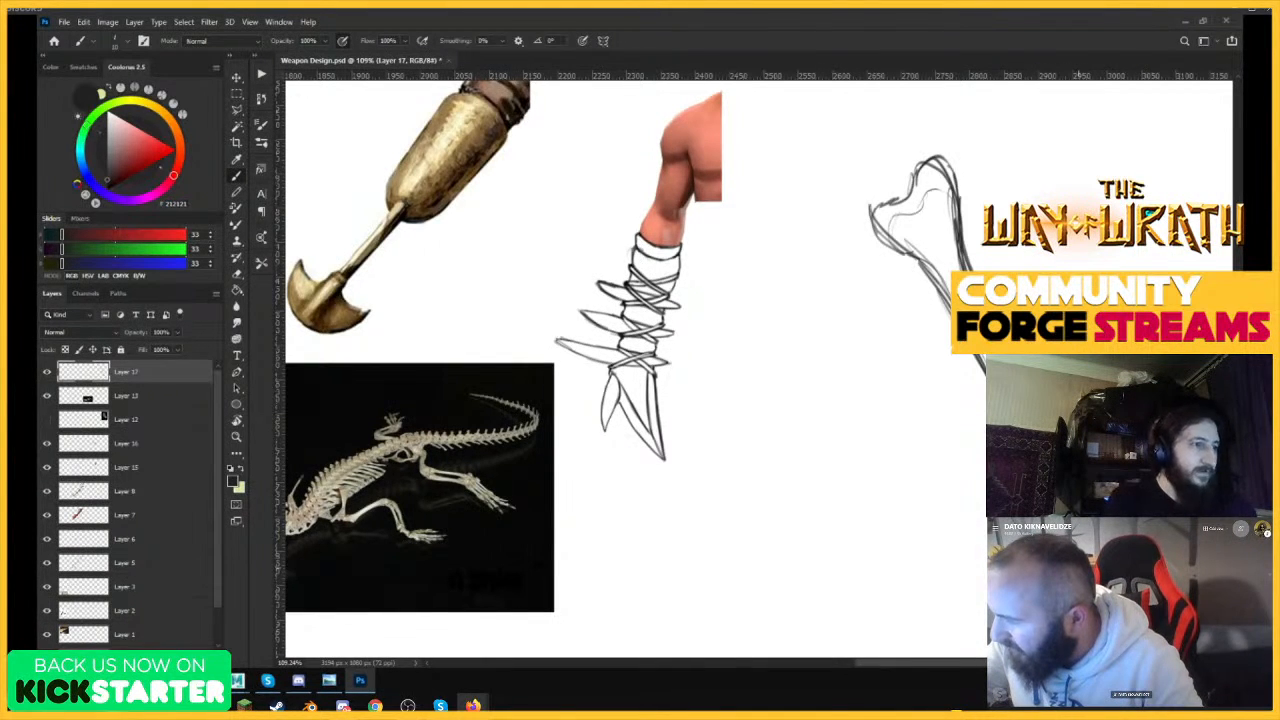
pyautogui.press('e')
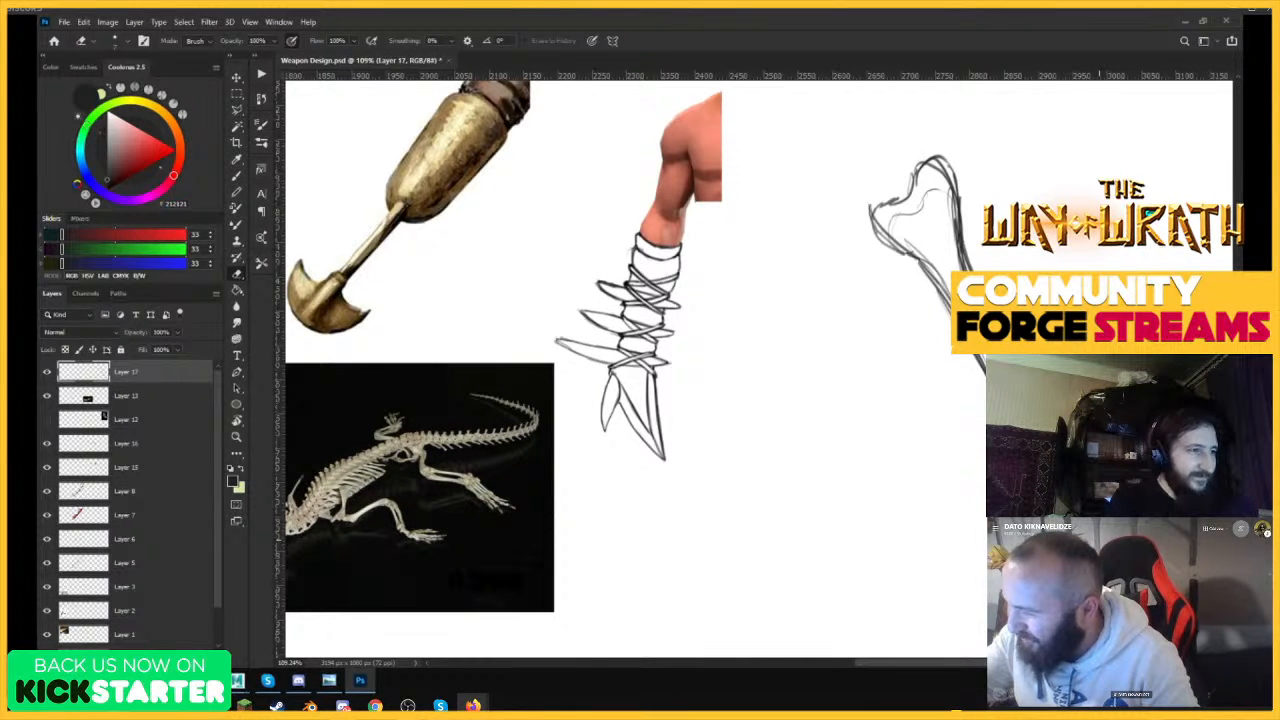
pyautogui.press('b')
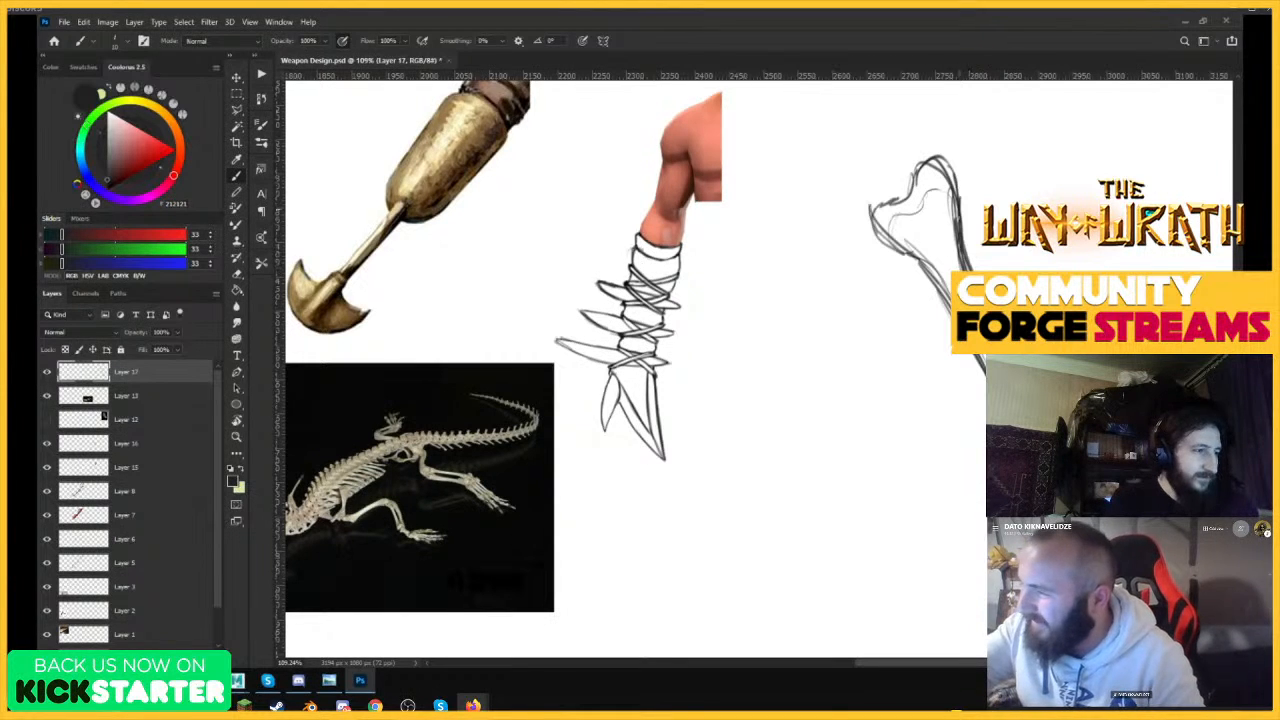
pyautogui.press('e')
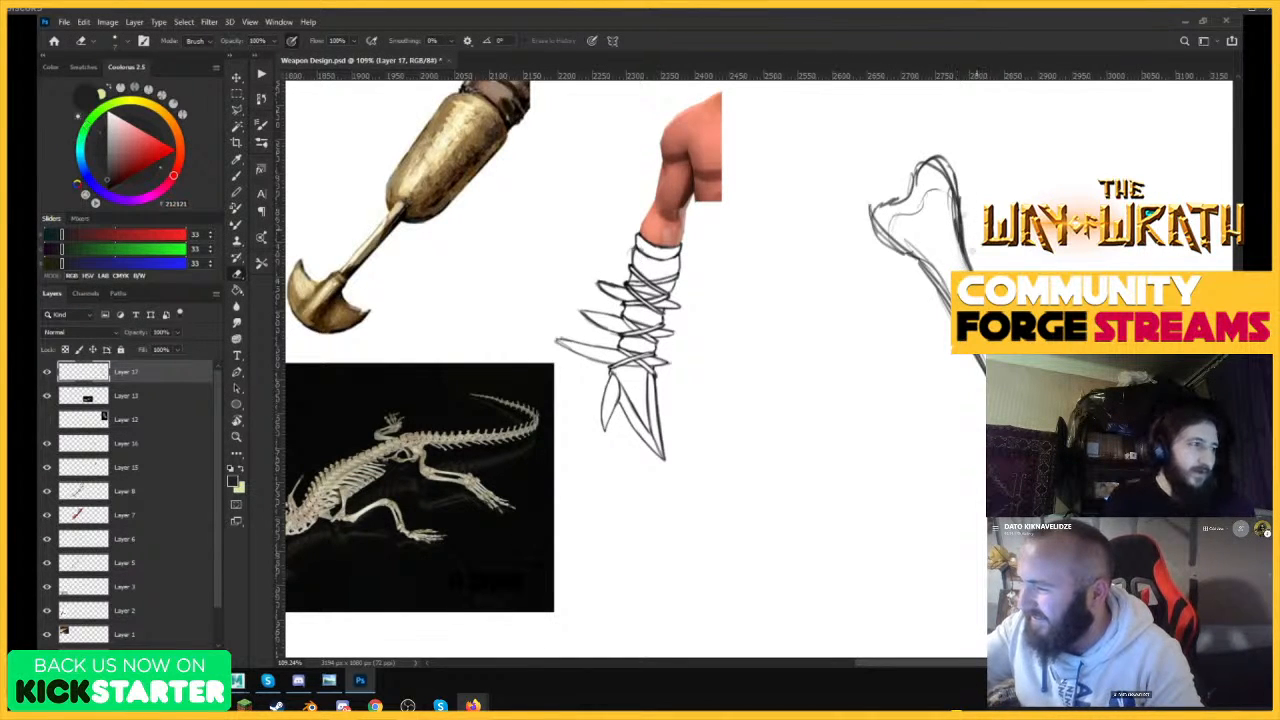
pyautogui.press('b')
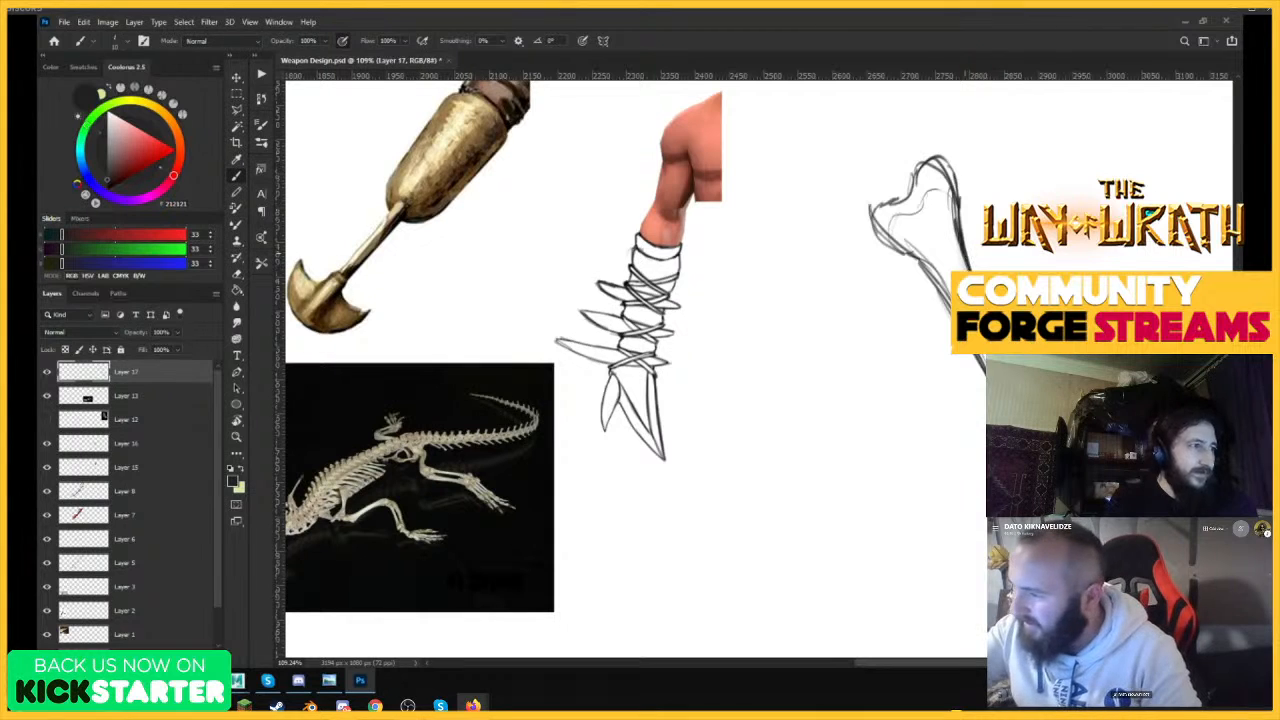
# Sketch a long spike diagonally through the bone's head and strengthen the head's outline around it.
pyautogui.hotkey('ctrl', 'space')
pyautogui.moveTo(1080, 460); pyautogui.dragTo(1025, 455)
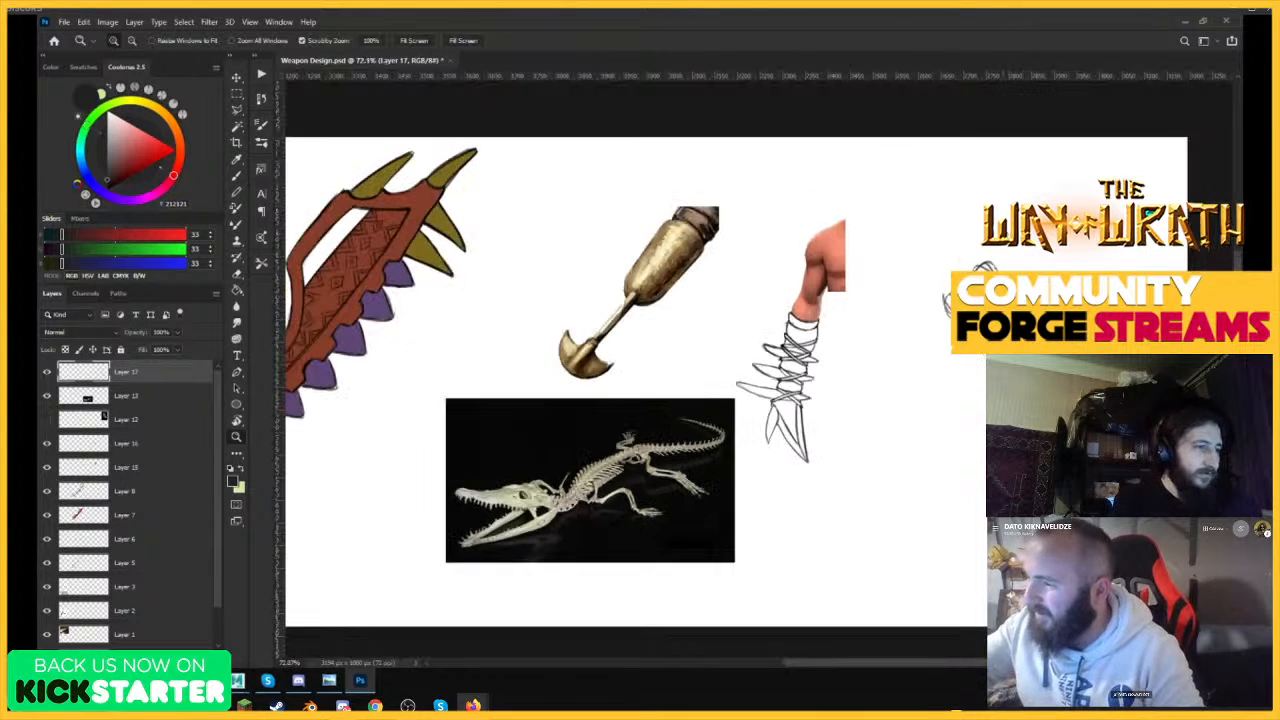
pyautogui.moveTo(1004, 243); pyautogui.dragTo(1080, 243)
pyautogui.moveTo(1004, 156); pyautogui.dragTo(930, 383)
pyautogui.moveTo(982, 210); pyautogui.dragTo(904, 480)
pyautogui.moveTo(998, 168)
pyautogui.mouseDown()
pyautogui.moveTo(977, 242)
pyautogui.moveTo(993, 230)
pyautogui.moveTo(911, 445)
pyautogui.moveTo(887, 250)
pyautogui.moveTo(991, 271)
pyautogui.moveTo(984, 383)
pyautogui.mouseUp()
pyautogui.moveTo(930, 234); pyautogui.dragTo(988, 272)
pyautogui.moveTo(910, 403)
pyautogui.mouseDown()
pyautogui.moveTo(873, 354)
pyautogui.moveTo(908, 292)
pyautogui.mouseUp()
pyautogui.moveTo(892, 316)
pyautogui.mouseDown()
pyautogui.moveTo(920, 262)
pyautogui.moveTo(965, 255)
pyautogui.moveTo(974, 271)
pyautogui.mouseUp()
# Erase stray lines around the bone's head, check the overall sketch, and undo the last change.
pyautogui.press('e')
pyautogui.moveTo(887, 252)
pyautogui.mouseDown()
pyautogui.moveTo(869, 312)
pyautogui.moveTo(938, 186)
pyautogui.moveTo(989, 264)
pyautogui.moveTo(966, 234)
pyautogui.mouseUp()
pyautogui.moveTo(931, 345)
pyautogui.mouseDown()
pyautogui.moveTo(893, 342)
pyautogui.moveTo(901, 387)
pyautogui.moveTo(953, 268)
pyautogui.mouseUp()
pyautogui.press('z')
pyautogui.moveTo(1024, 369); pyautogui.dragTo(914, 540)
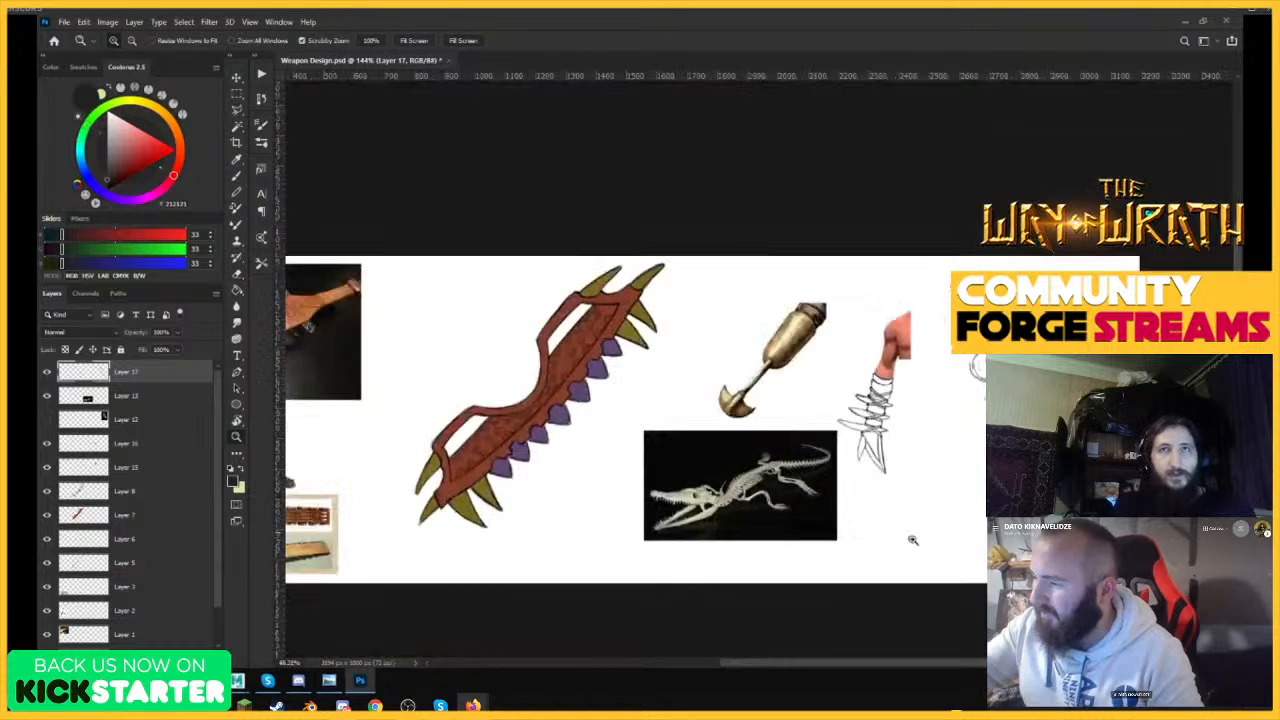
pyautogui.moveTo(1040, 354); pyautogui.dragTo(1110, 370)
pyautogui.hotkey('ctrl', 'z')
pyautogui.moveTo(966, 358); pyautogui.dragTo(1004, 367)
pyautogui.press('e')
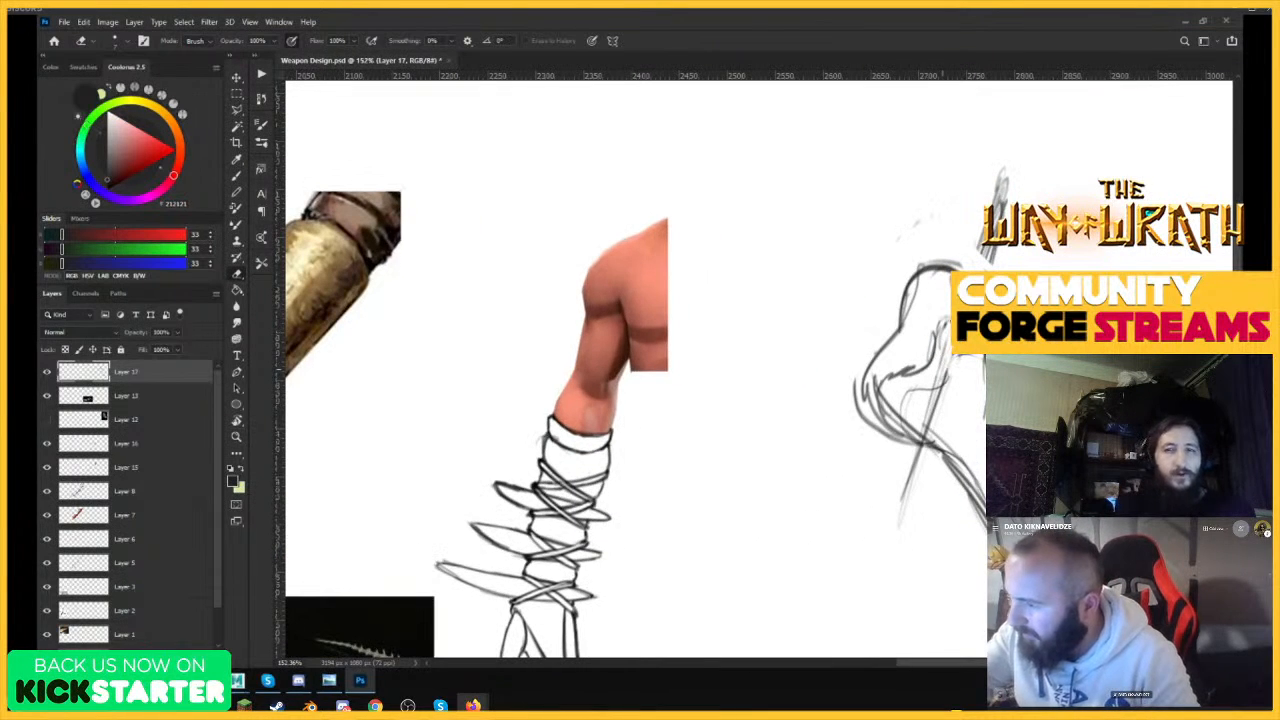
# Redraw the bone head's left contour narrower, erase the old outer lines, and add an inner contour.
pyautogui.press('b')
pyautogui.moveTo(872, 398); pyautogui.dragTo(934, 273)
pyautogui.press('e')
pyautogui.moveTo(894, 312)
pyautogui.mouseDown()
pyautogui.moveTo(938, 258)
pyautogui.moveTo(948, 266)
pyautogui.mouseUp()
pyautogui.moveTo(884, 333)
pyautogui.mouseDown()
pyautogui.moveTo(858, 410)
pyautogui.moveTo(895, 435)
pyautogui.moveTo(868, 386)
pyautogui.mouseUp()
pyautogui.press('b')
pyautogui.moveTo(945, 458)
pyautogui.mouseDown()
pyautogui.moveTo(878, 388)
pyautogui.moveTo(874, 350)
pyautogui.moveTo(925, 285)
pyautogui.moveTo(916, 346)
pyautogui.mouseUp()
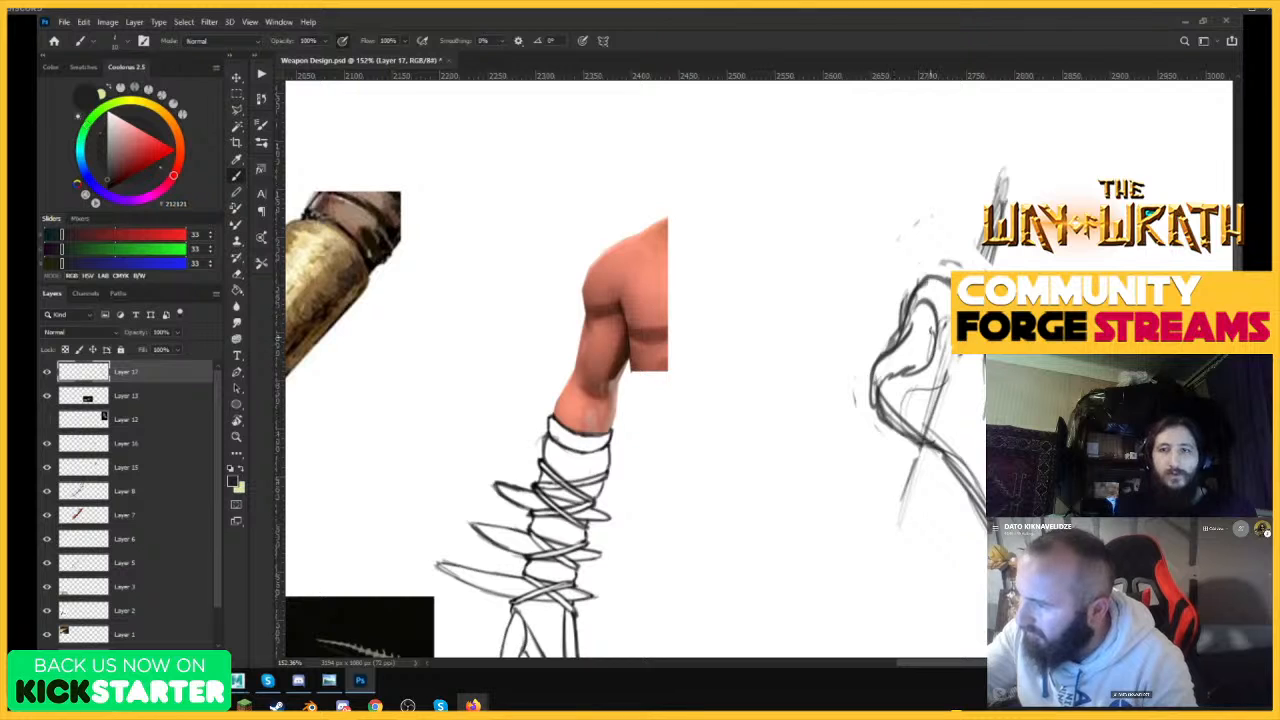
pyautogui.moveTo(929, 292)
pyautogui.mouseDown()
pyautogui.moveTo(905, 374)
pyautogui.moveTo(932, 334)
pyautogui.mouseUp()
# Erase the diagonal spike's upper end and redraw its lower part as a pointed tooth below the bone's head.
pyautogui.press('e')
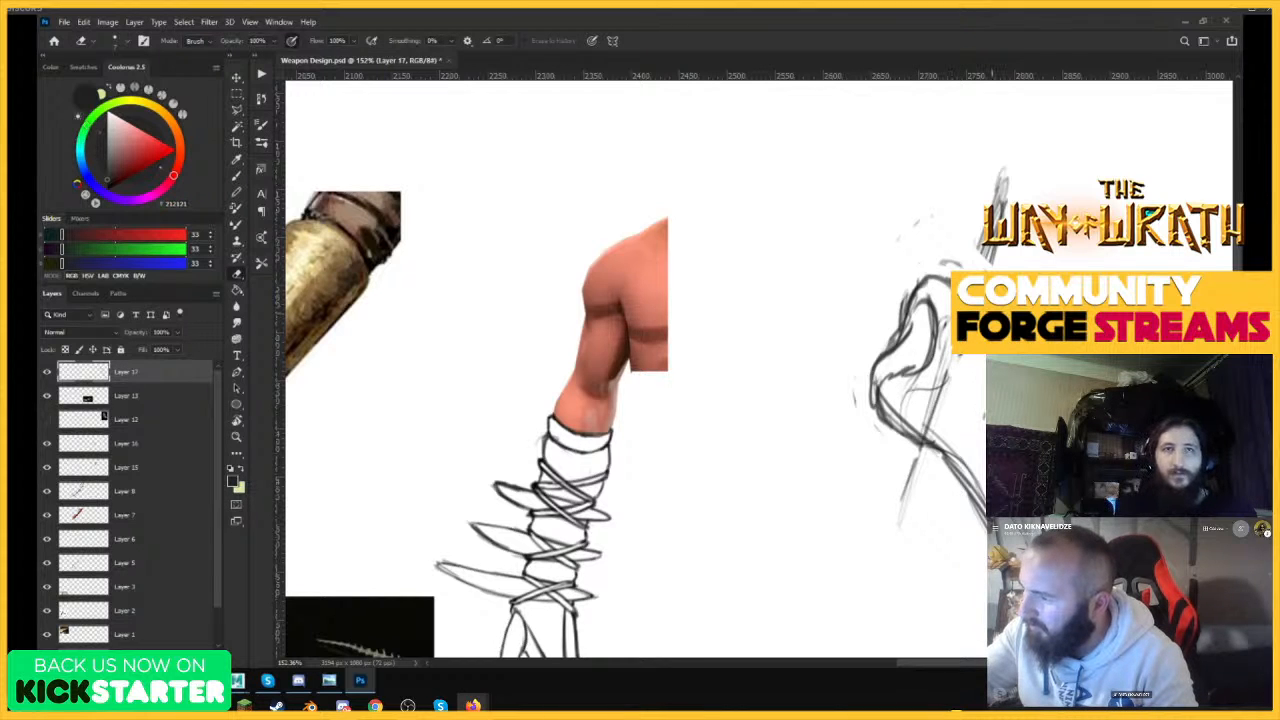
pyautogui.moveTo(984, 265)
pyautogui.mouseDown()
pyautogui.moveTo(997, 172)
pyautogui.moveTo(1000, 183)
pyautogui.mouseUp()
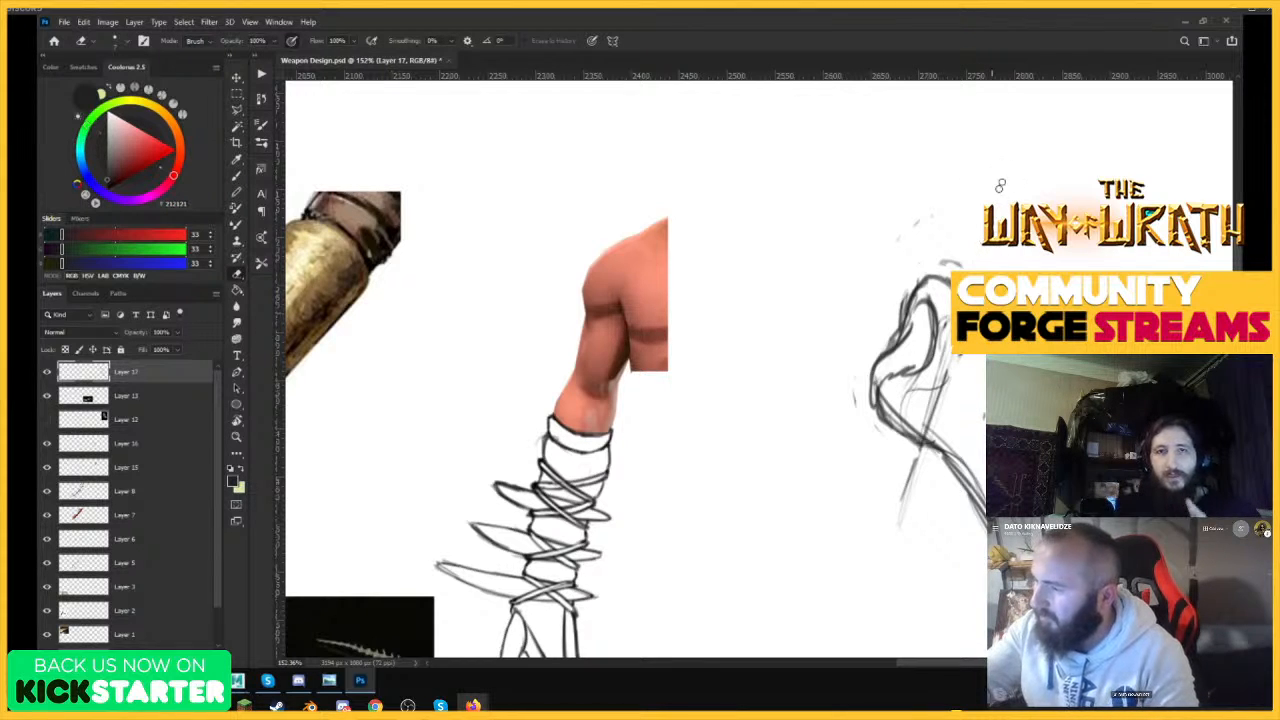
pyautogui.press('b')
pyautogui.moveTo(912, 426)
pyautogui.mouseDown()
pyautogui.moveTo(905, 476)
pyautogui.moveTo(894, 446)
pyautogui.moveTo(900, 534)
pyautogui.mouseUp()
pyautogui.moveTo(888, 444); pyautogui.dragTo(904, 544)
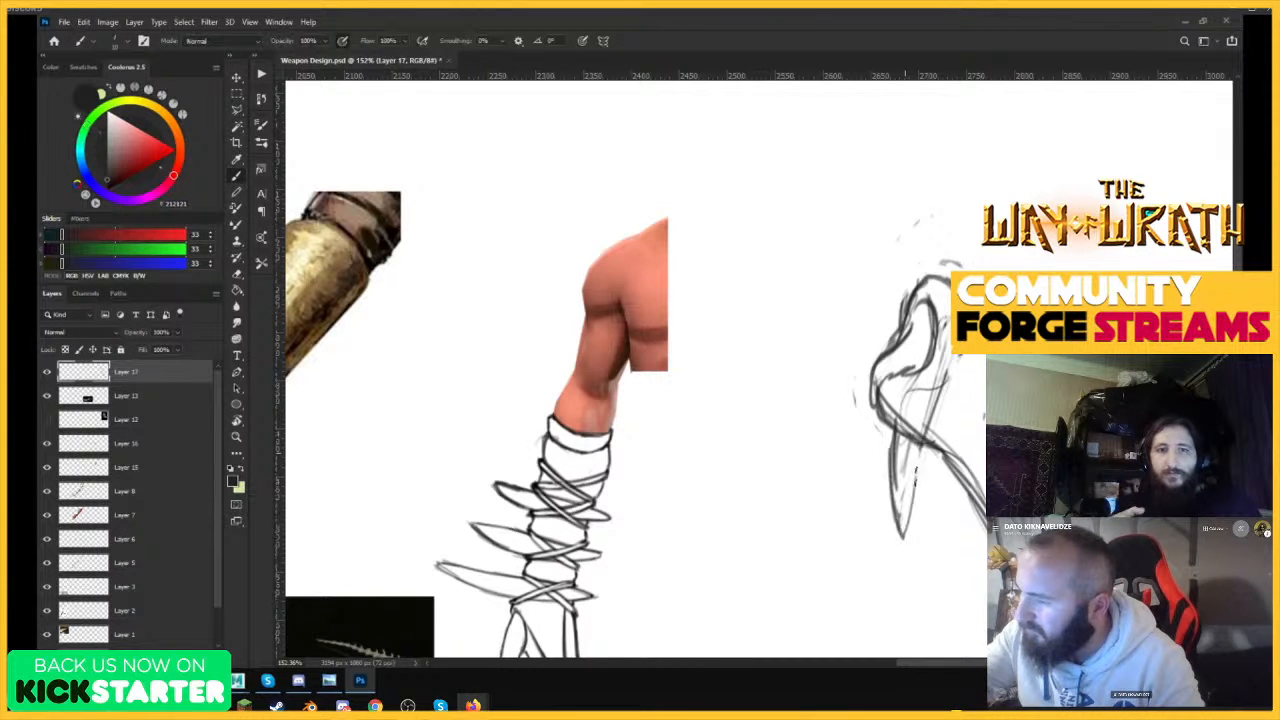
pyautogui.moveTo(916, 468); pyautogui.dragTo(906, 538)
pyautogui.moveTo(938, 344)
pyautogui.mouseDown()
pyautogui.moveTo(922, 478)
pyautogui.moveTo(955, 258)
pyautogui.mouseUp()
pyautogui.moveTo(898, 550); pyautogui.dragTo(912, 378)
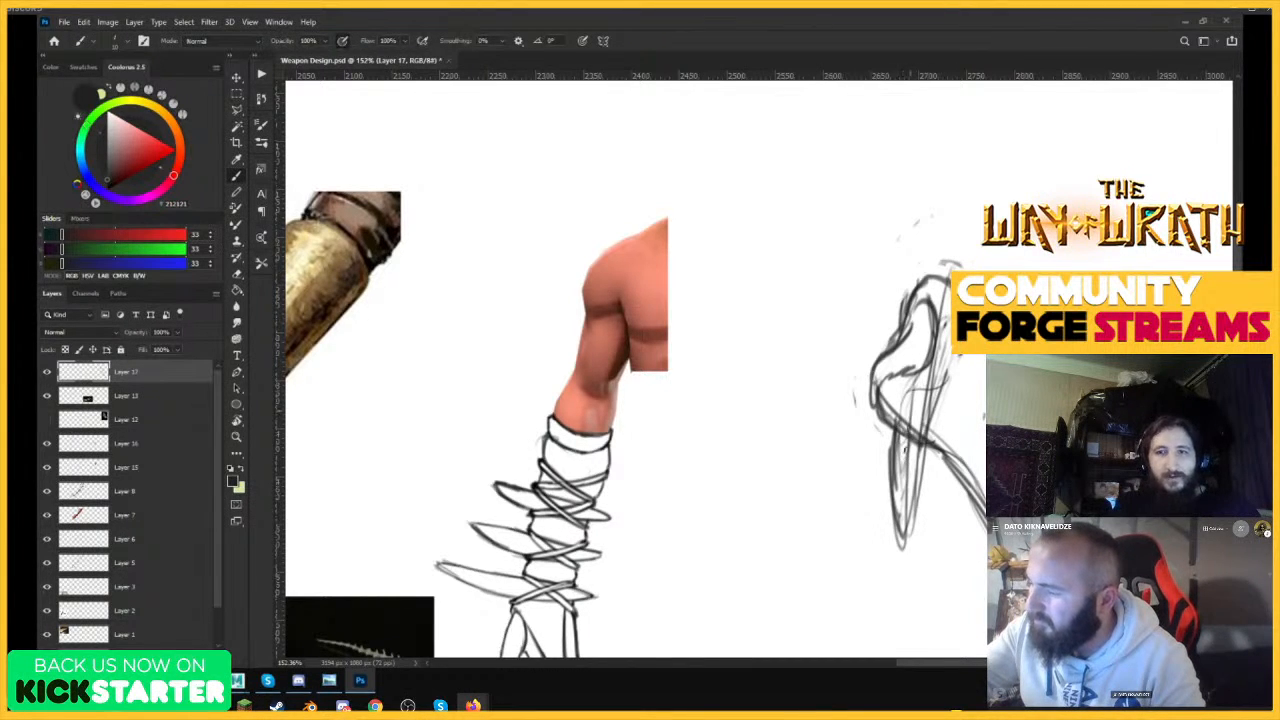
# Extend the spike above the bone's head and darken its edges down to the lower point.
pyautogui.moveTo(900, 452)
pyautogui.mouseDown()
pyautogui.moveTo(962, 222)
pyautogui.moveTo(984, 215)
pyautogui.mouseUp()
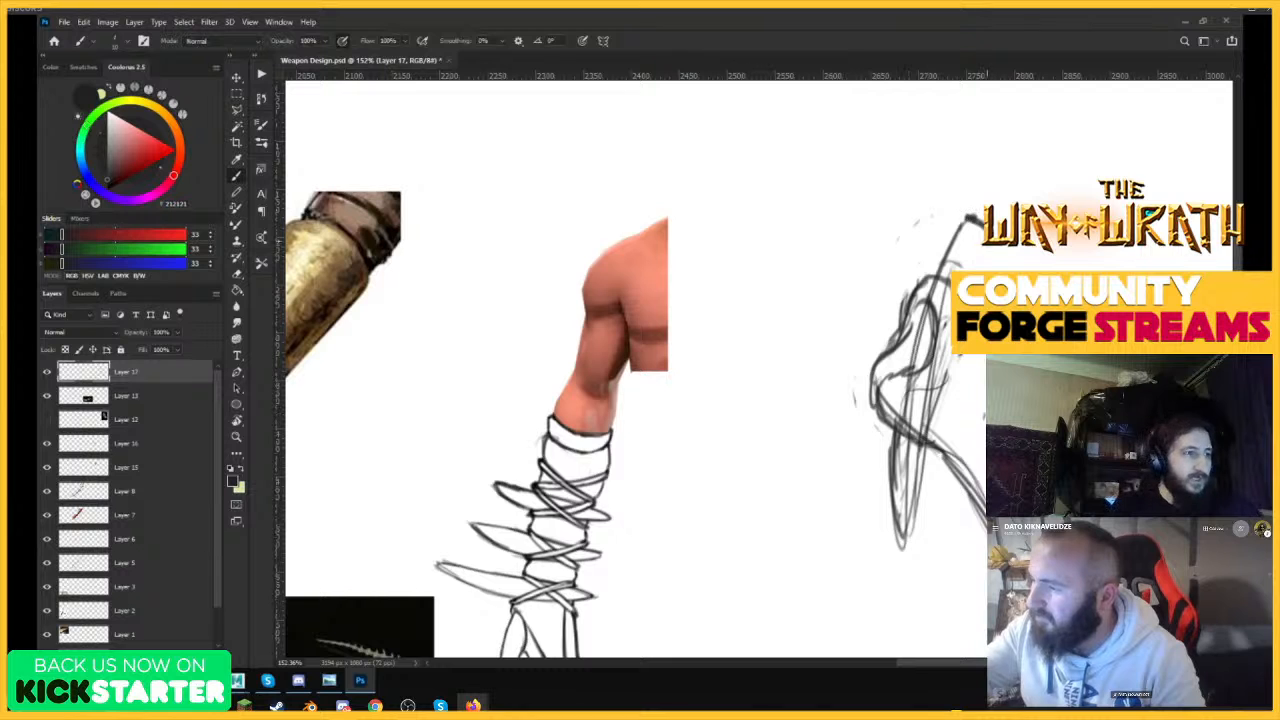
pyautogui.moveTo(950, 340); pyautogui.dragTo(906, 534)
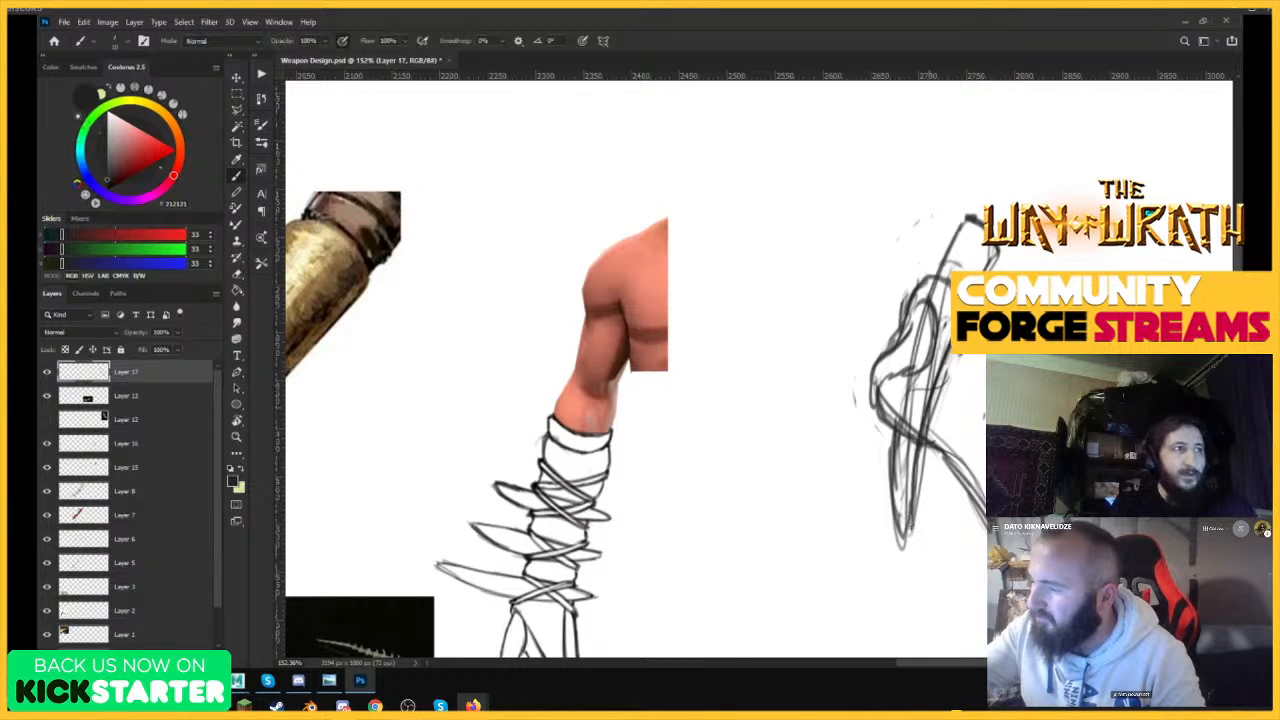
pyautogui.moveTo(932, 370); pyautogui.dragTo(908, 506)
# Draw a second long pointed spike crossing the bone's head toward the arm-blade.
pyautogui.moveTo(768, 270)
pyautogui.mouseDown()
pyautogui.moveTo(866, 326)
pyautogui.moveTo(986, 368)
pyautogui.mouseUp()
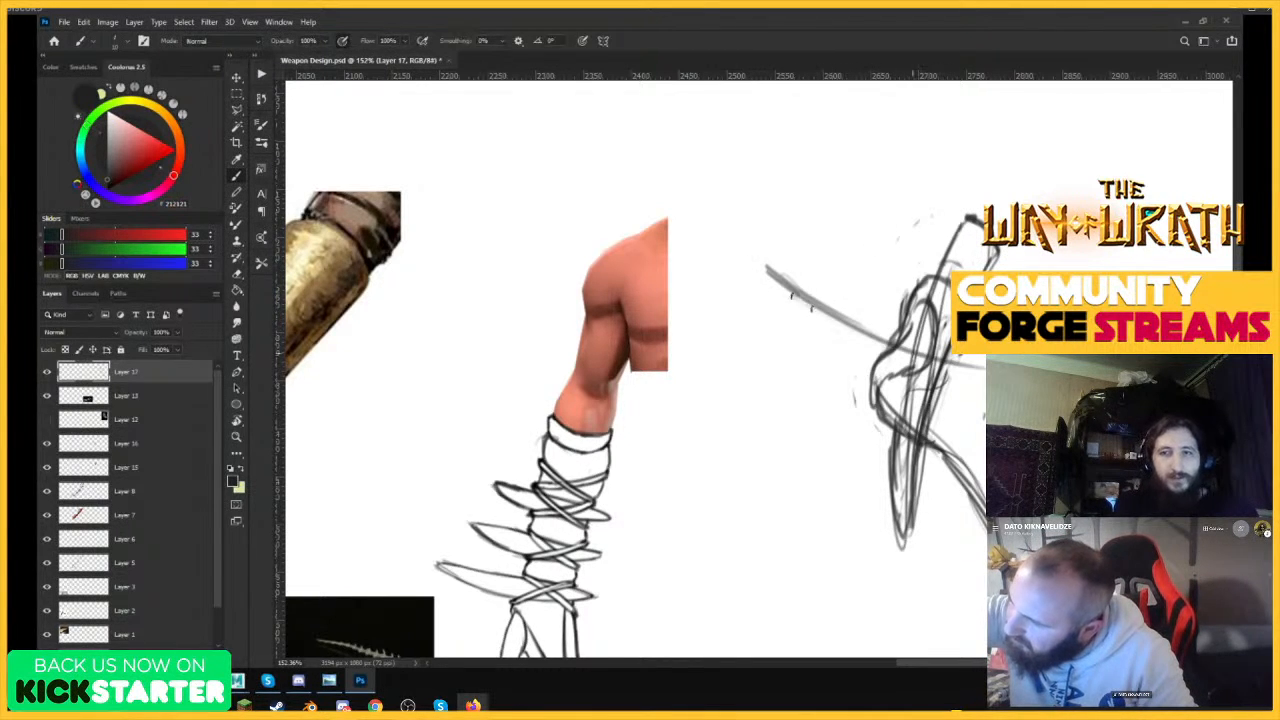
pyautogui.moveTo(790, 294)
pyautogui.mouseDown()
pyautogui.moveTo(986, 370)
pyautogui.moveTo(778, 272)
pyautogui.moveTo(842, 298)
pyautogui.mouseUp()
pyautogui.moveTo(780, 270); pyautogui.dragTo(950, 334)
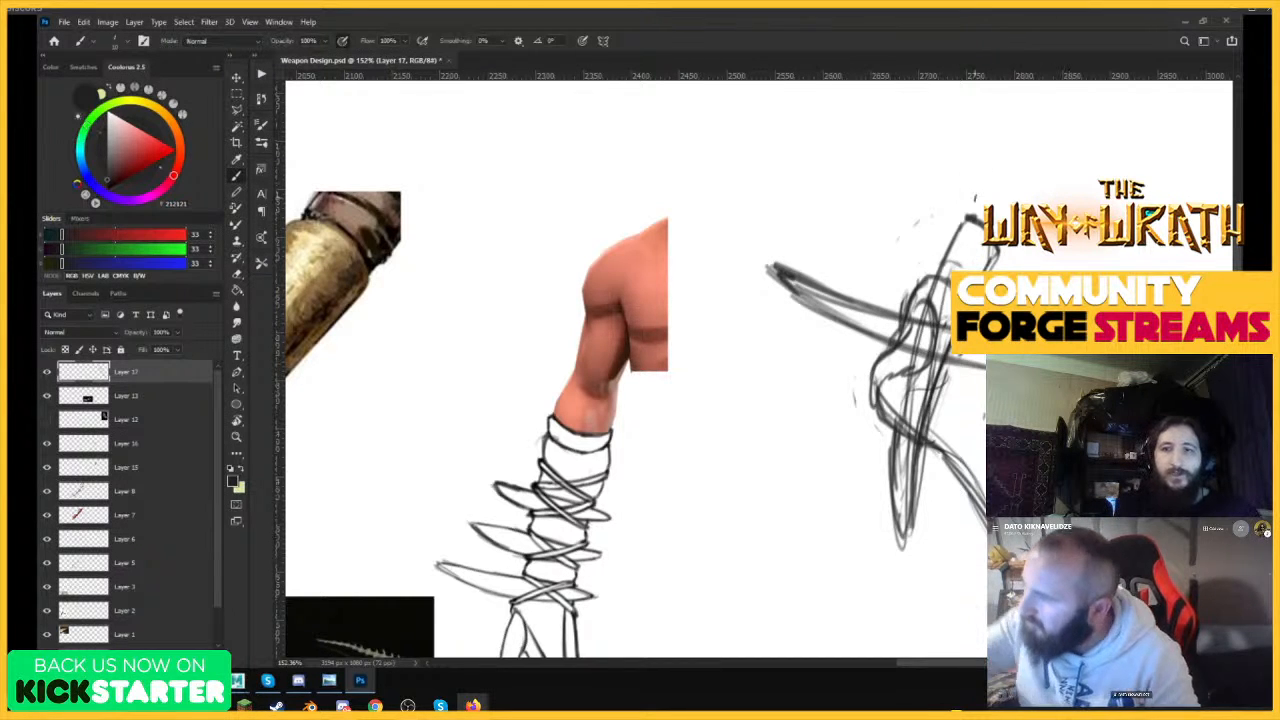
# Draw a diagonal spike through the bone head, running from above the arm-blade side down to a sharp lower-left point.
pyautogui.moveTo(1026, 270); pyautogui.dragTo(1084, 248)
pyautogui.moveTo(950, 314); pyautogui.dragTo(818, 432)
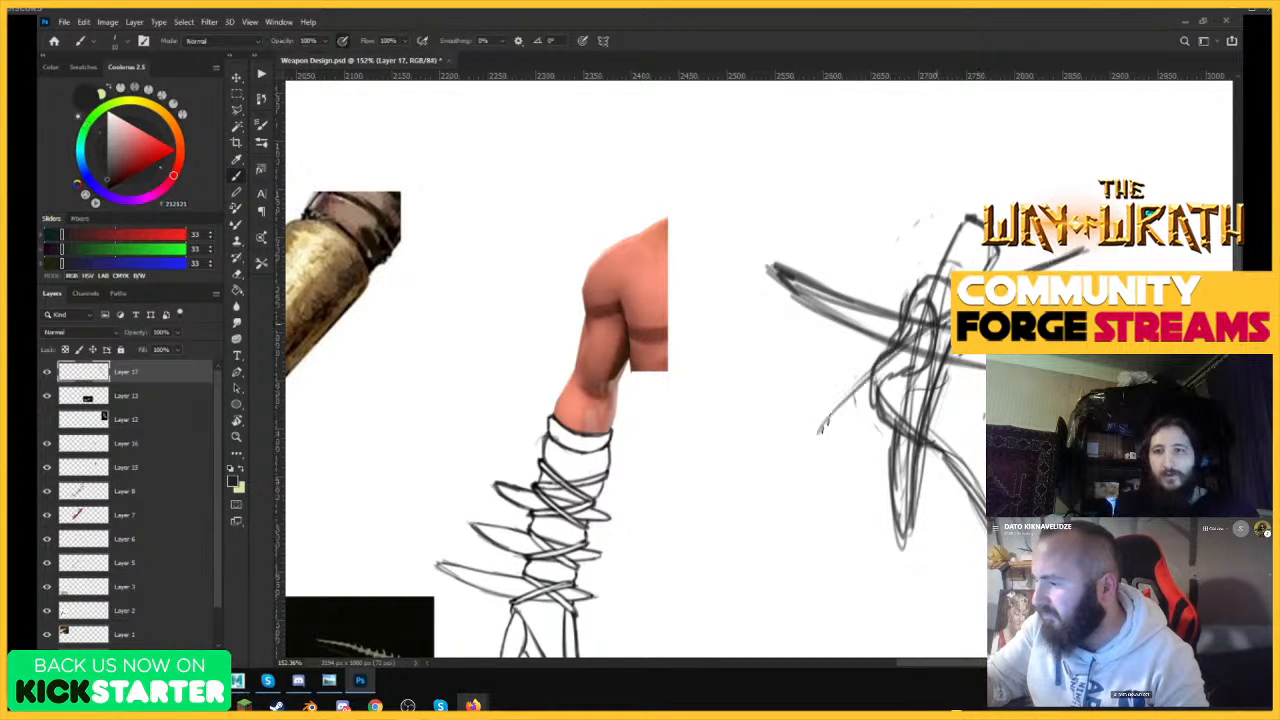
pyautogui.moveTo(1064, 262); pyautogui.dragTo(1100, 252)
pyautogui.moveTo(950, 338)
pyautogui.mouseDown()
pyautogui.moveTo(882, 400)
pyautogui.moveTo(836, 478)
pyautogui.mouseUp()
pyautogui.moveTo(822, 426)
pyautogui.mouseDown()
pyautogui.moveTo(832, 470)
pyautogui.moveTo(882, 420)
pyautogui.moveTo(826, 472)
pyautogui.moveTo(820, 516)
pyautogui.mouseUp()
pyautogui.moveTo(820, 514); pyautogui.dragTo(906, 392)
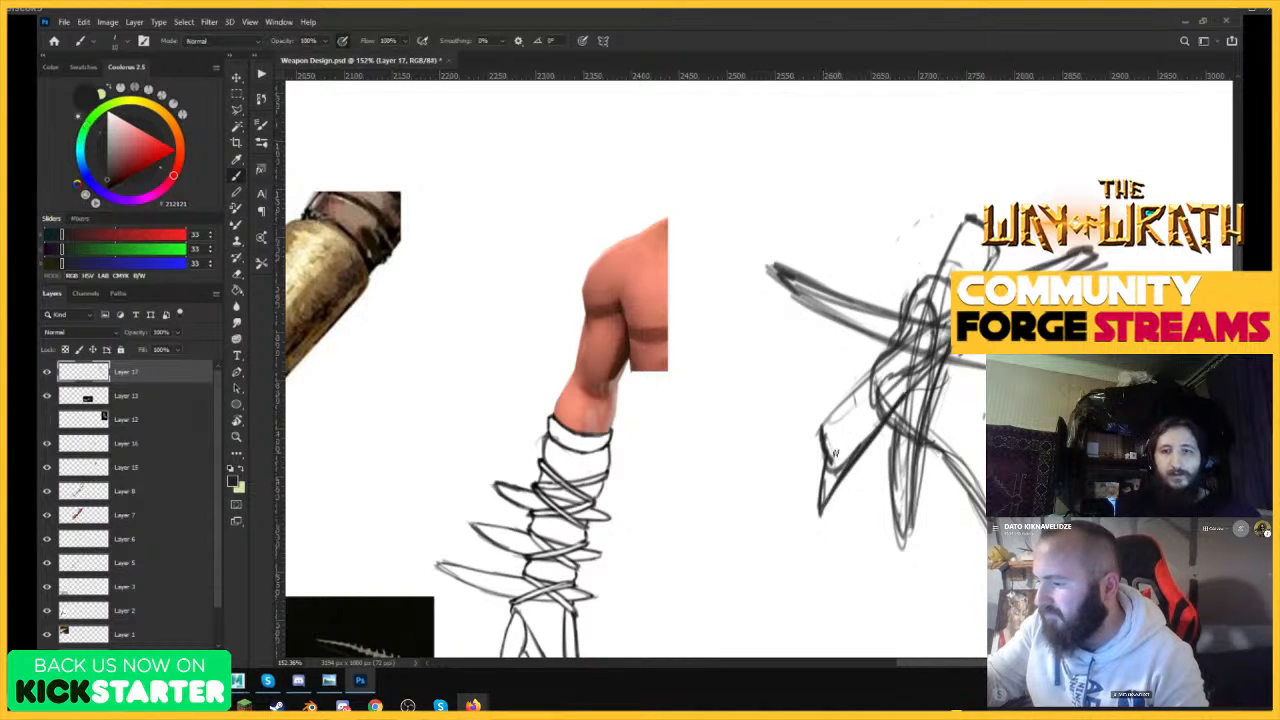
pyautogui.moveTo(828, 458)
pyautogui.mouseDown()
pyautogui.moveTo(842, 404)
pyautogui.moveTo(880, 370)
pyautogui.mouseUp()
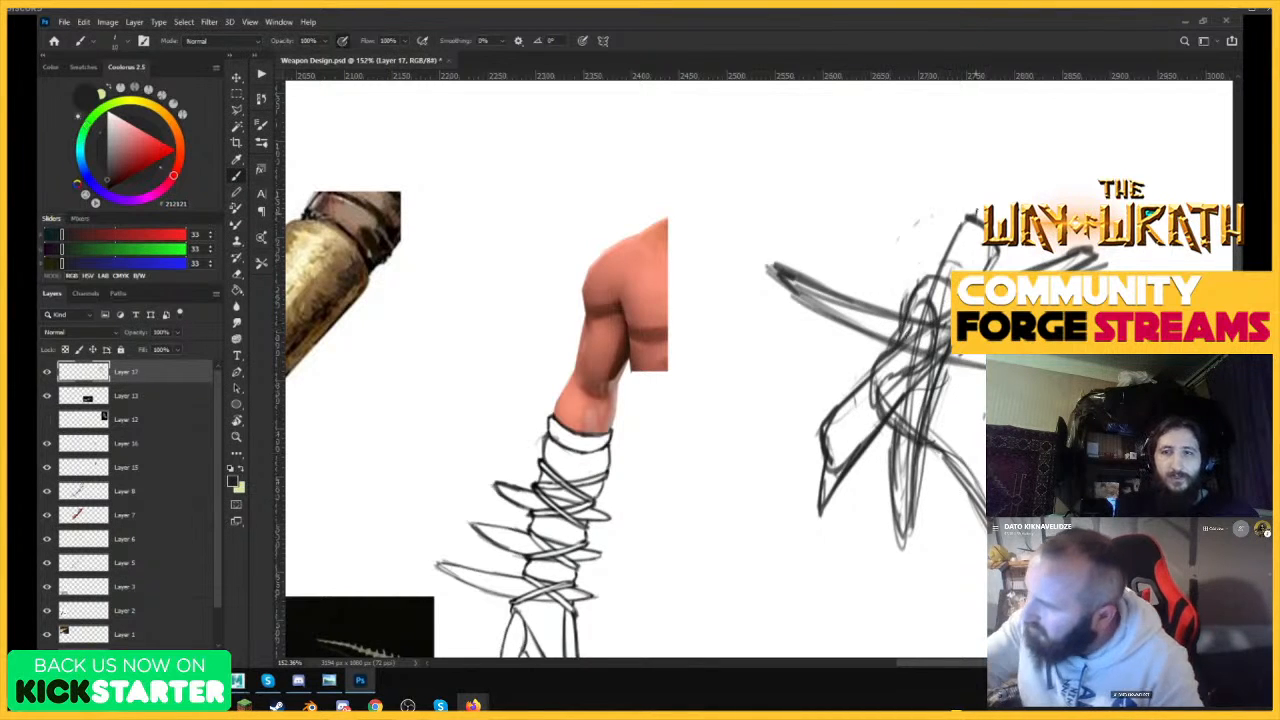
# Extend the upper-right spike to a sharp tip and draw another spike from the upper left across the head.
pyautogui.moveTo(949, 253)
pyautogui.mouseDown()
pyautogui.moveTo(985, 201)
pyautogui.moveTo(1017, 198)
pyautogui.moveTo(984, 271)
pyautogui.moveTo(1024, 187)
pyautogui.mouseUp()
pyautogui.moveTo(852, 250)
pyautogui.mouseDown()
pyautogui.moveTo(826, 208)
pyautogui.moveTo(988, 400)
pyautogui.mouseUp()
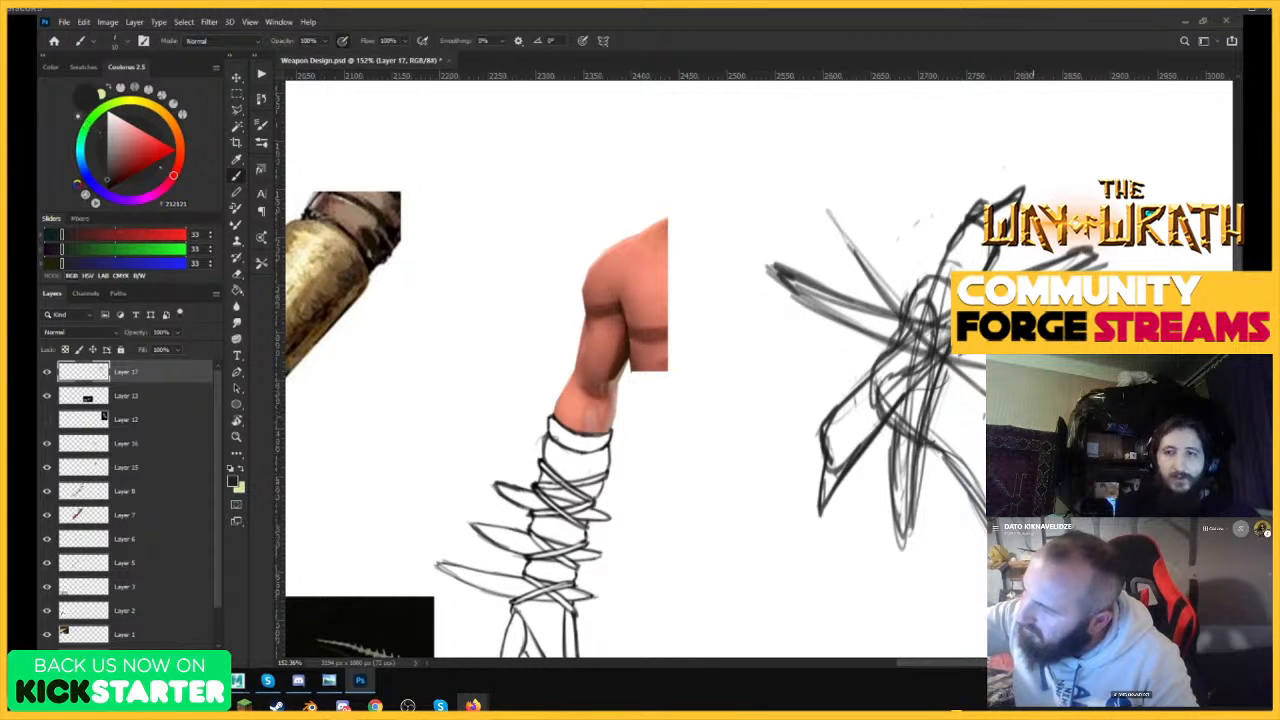
pyautogui.moveTo(943, 331); pyautogui.dragTo(986, 376)
pyautogui.moveTo(833, 219); pyautogui.dragTo(851, 254)
pyautogui.moveTo(851, 218); pyautogui.dragTo(924, 300)
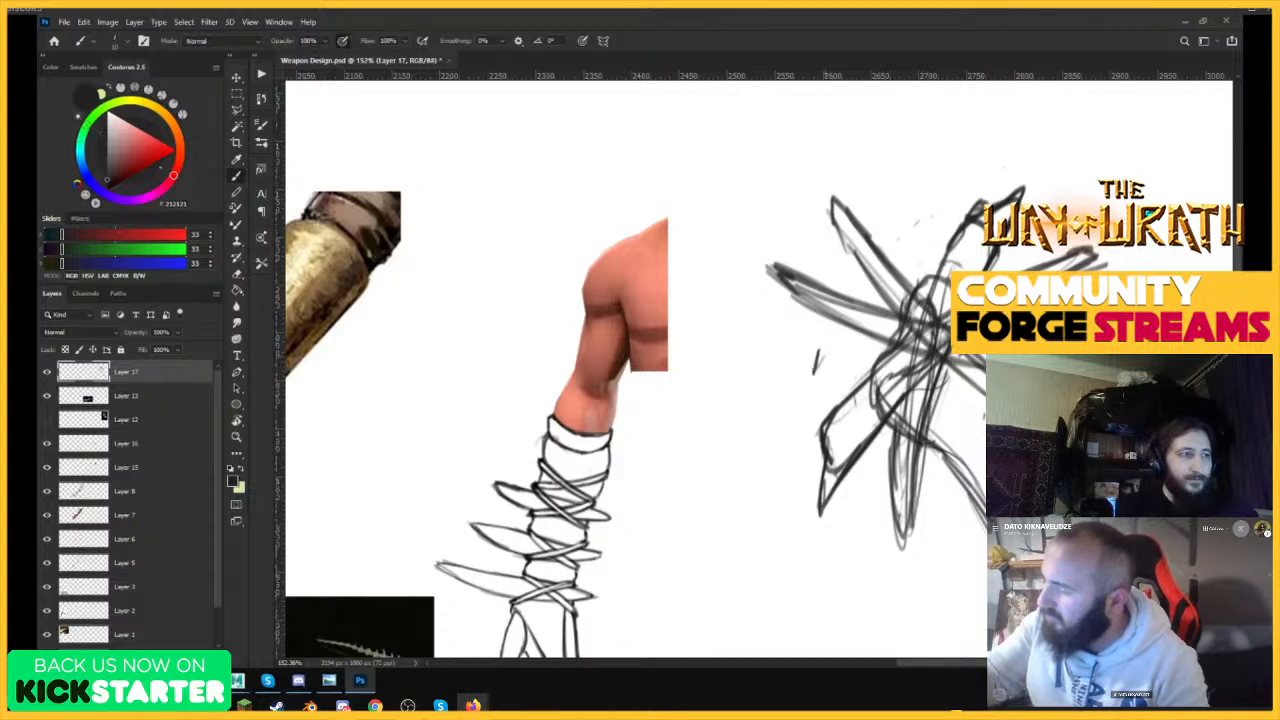
# Draw a spike pointing left and slightly down from the head's center, with a darkened sharp tip.
pyautogui.moveTo(812, 348)
pyautogui.mouseDown()
pyautogui.moveTo(762, 384)
pyautogui.moveTo(880, 361)
pyautogui.mouseUp()
pyautogui.moveTo(756, 393); pyautogui.dragTo(905, 343)
pyautogui.moveTo(794, 382); pyautogui.dragTo(950, 330)
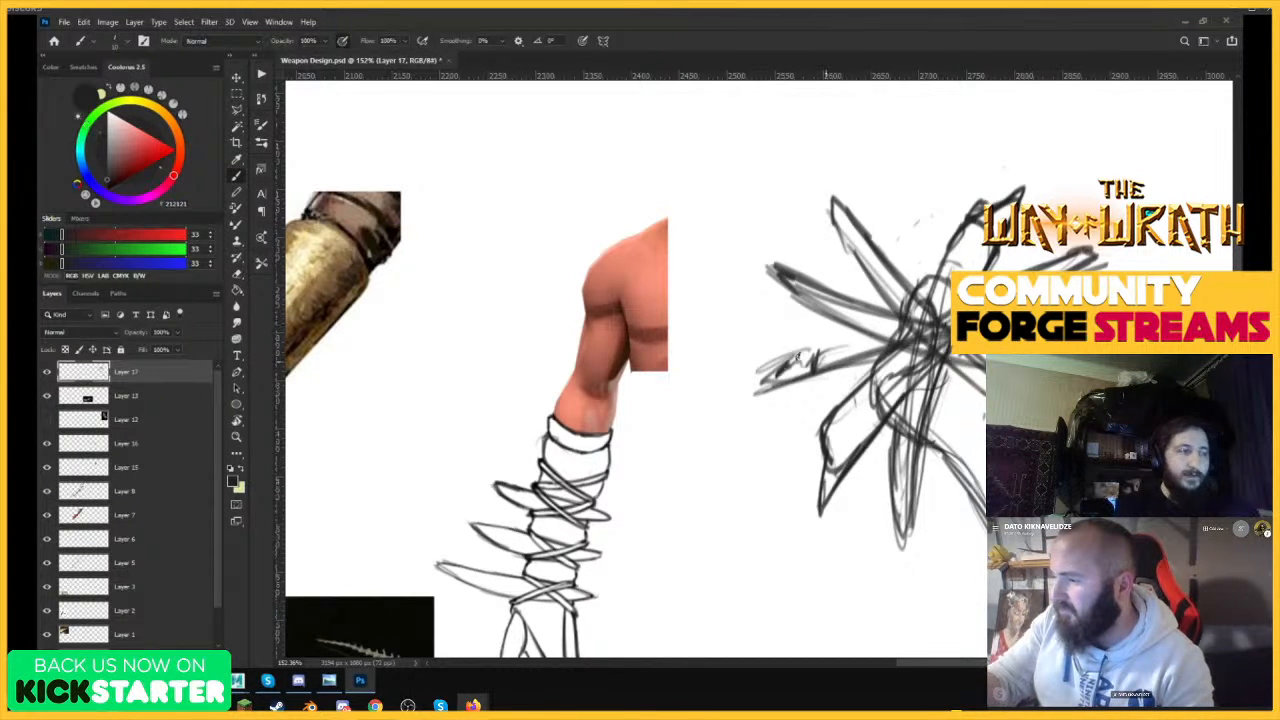
pyautogui.moveTo(758, 384); pyautogui.dragTo(930, 314)
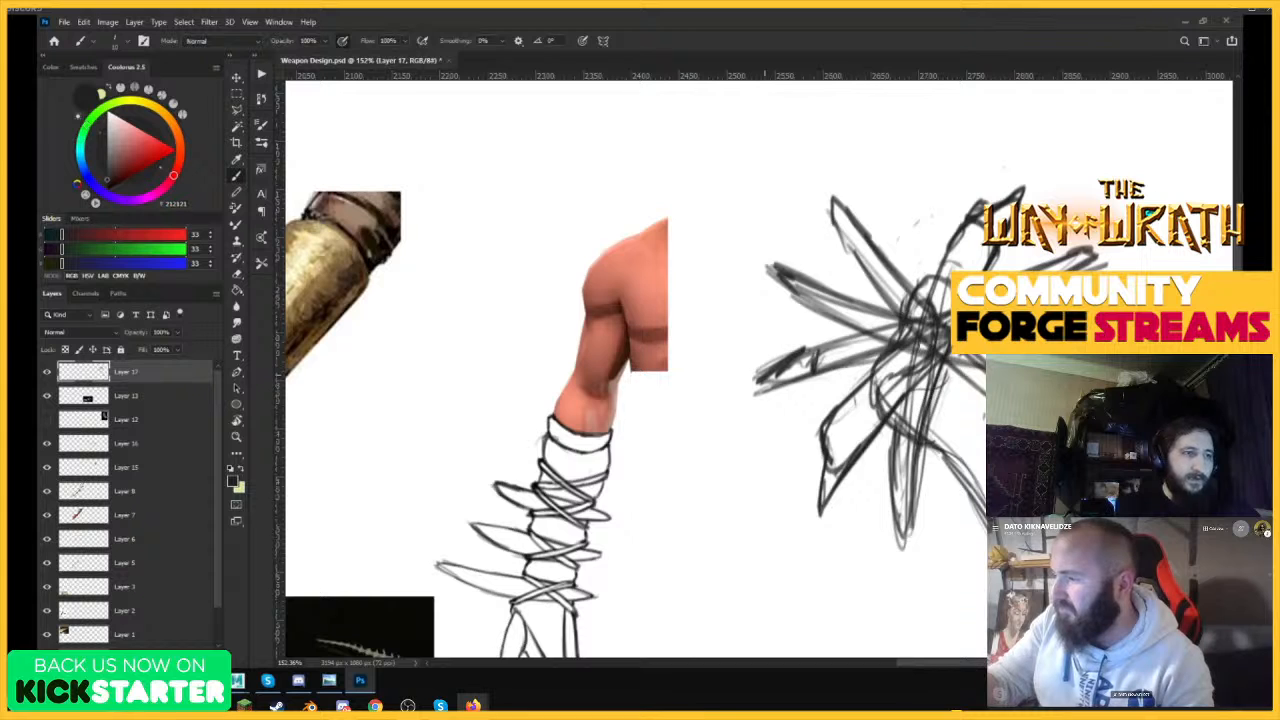
pyautogui.moveTo(742, 408)
pyautogui.mouseDown()
pyautogui.moveTo(948, 334)
pyautogui.moveTo(766, 372)
pyautogui.mouseUp()
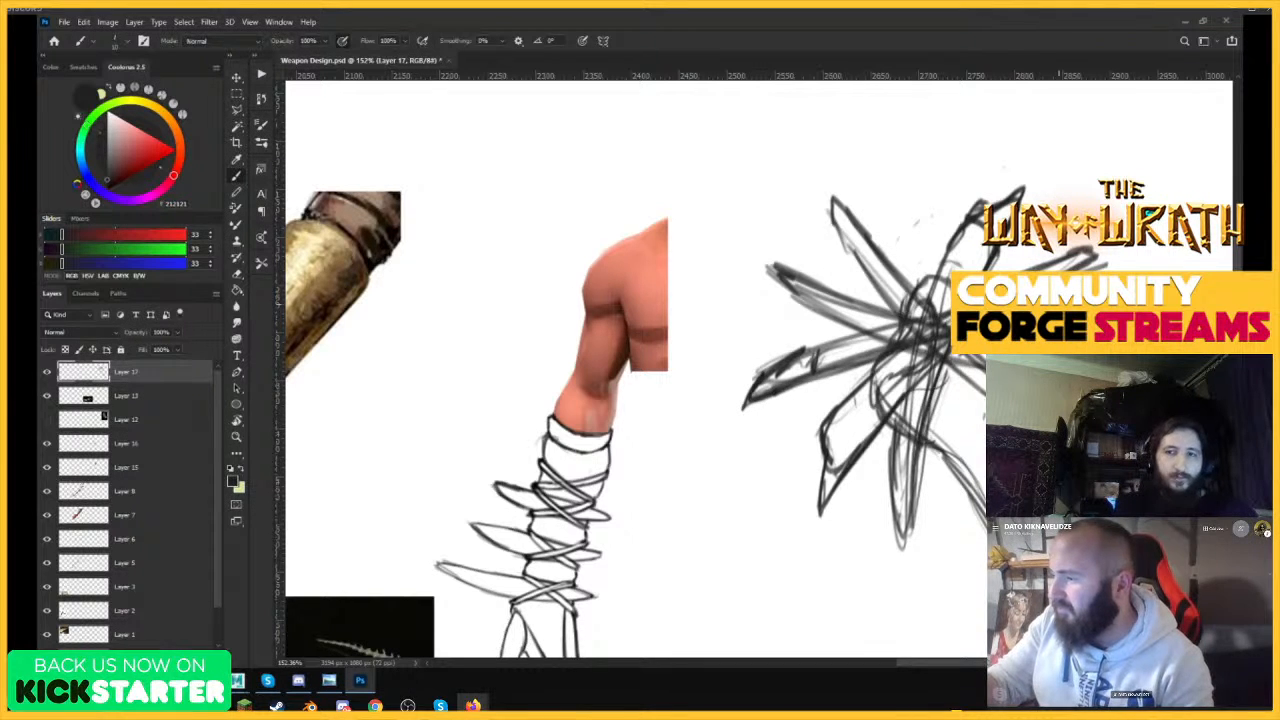
# Try a long near-vertical spike through the head's center, erasing and redrawing its upper point.
pyautogui.moveTo(903, 208); pyautogui.dragTo(900, 268)
pyautogui.moveTo(907, 212)
pyautogui.mouseDown()
pyautogui.moveTo(938, 526)
pyautogui.moveTo(908, 212)
pyautogui.moveTo(921, 126)
pyautogui.moveTo(962, 538)
pyautogui.moveTo(940, 356)
pyautogui.mouseUp()
pyautogui.moveTo(935, 308); pyautogui.dragTo(926, 204)
pyautogui.moveTo(902, 296); pyautogui.dragTo(914, 168)
pyautogui.moveTo(906, 244)
pyautogui.mouseDown()
pyautogui.moveTo(936, 134)
pyautogui.moveTo(938, 170)
pyautogui.mouseUp()
pyautogui.press('e')
pyautogui.moveTo(922, 124); pyautogui.dragTo(936, 245)
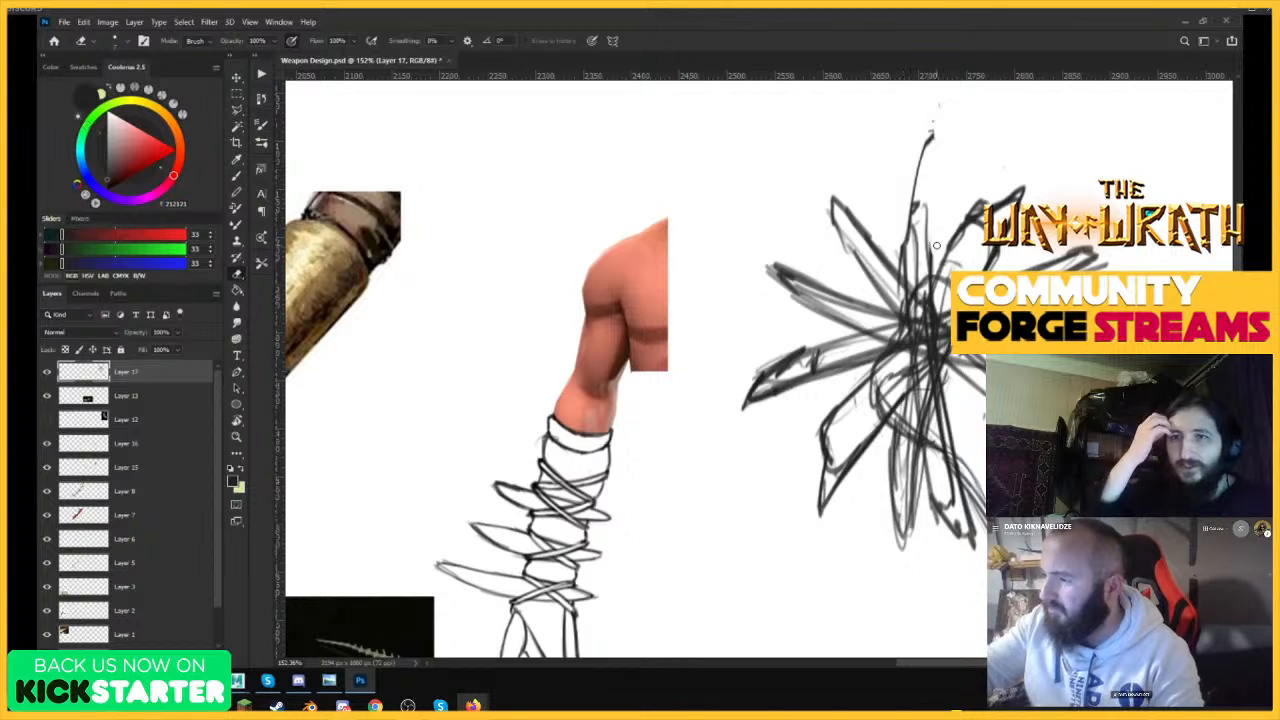
pyautogui.press('b')
pyautogui.moveTo(962, 510); pyautogui.dragTo(928, 165)
pyautogui.moveTo(918, 288)
pyautogui.mouseDown()
pyautogui.moveTo(914, 145)
pyautogui.moveTo(933, 133)
pyautogui.mouseUp()
pyautogui.moveTo(934, 135)
pyautogui.mouseDown()
pyautogui.moveTo(932, 270)
pyautogui.moveTo(807, 163)
pyautogui.moveTo(875, 251)
pyautogui.mouseUp()
# Try adding extra light spikes and contour strokes between the existing spikes around the head.
pyautogui.moveTo(965, 237); pyautogui.dragTo(770, 300)
pyautogui.moveTo(980, 350); pyautogui.dragTo(1075, 352)
pyautogui.moveTo(862, 354)
pyautogui.mouseDown()
pyautogui.moveTo(898, 366)
pyautogui.moveTo(863, 342)
pyautogui.mouseUp()
pyautogui.moveTo(782, 279)
pyautogui.mouseDown()
pyautogui.moveTo(861, 291)
pyautogui.moveTo(853, 402)
pyautogui.mouseUp()
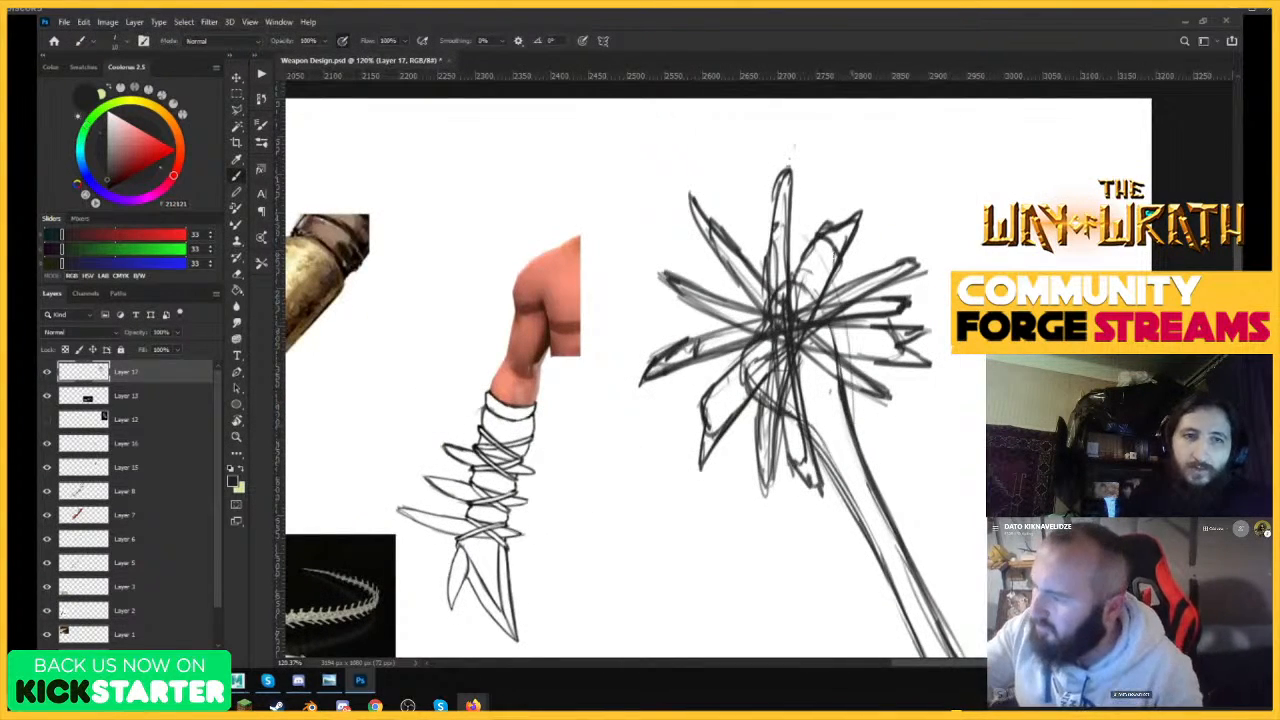
pyautogui.moveTo(793, 208)
pyautogui.mouseDown()
pyautogui.moveTo(812, 305)
pyautogui.moveTo(726, 218)
pyautogui.mouseUp()
pyautogui.moveTo(728, 220); pyautogui.dragTo(768, 280)
pyautogui.moveTo(750, 338)
pyautogui.mouseDown()
pyautogui.moveTo(666, 298)
pyautogui.moveTo(709, 366)
pyautogui.mouseUp()
pyautogui.moveTo(675, 368)
pyautogui.mouseDown()
pyautogui.moveTo(765, 383)
pyautogui.moveTo(738, 456)
pyautogui.mouseUp()
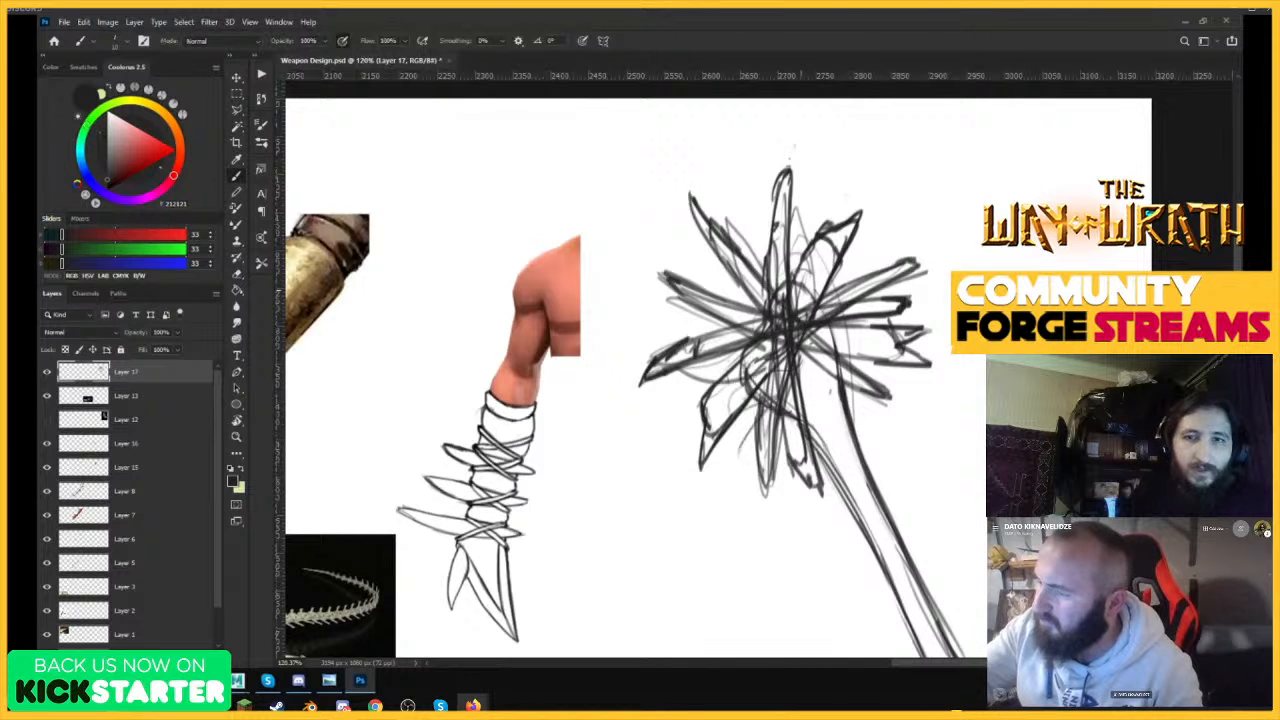
# Try strokes on the right-hand spike, then undo them along with the vertical spike and the extra contour strokes.
pyautogui.moveTo(842, 324); pyautogui.dragTo(826, 374)
pyautogui.moveTo(838, 323)
pyautogui.mouseDown()
pyautogui.moveTo(824, 360)
pyautogui.moveTo(929, 322)
pyautogui.mouseUp()
pyautogui.moveTo(922, 322); pyautogui.dragTo(898, 332)
pyautogui.hotkey('ctrl', 'z')
pyautogui.hotkey('ctrl', 'z')
pyautogui.hotkey('ctrl', 'z')
pyautogui.hotkey('ctrl', 'z')
pyautogui.hotkey('ctrl', 'z')
pyautogui.hotkey('ctrl', 'z')
pyautogui.hotkey('ctrl', 'z')
pyautogui.hotkey('ctrl', 'z')
pyautogui.hotkey('ctrl', 'z')
pyautogui.hotkey('ctrl', 'z')
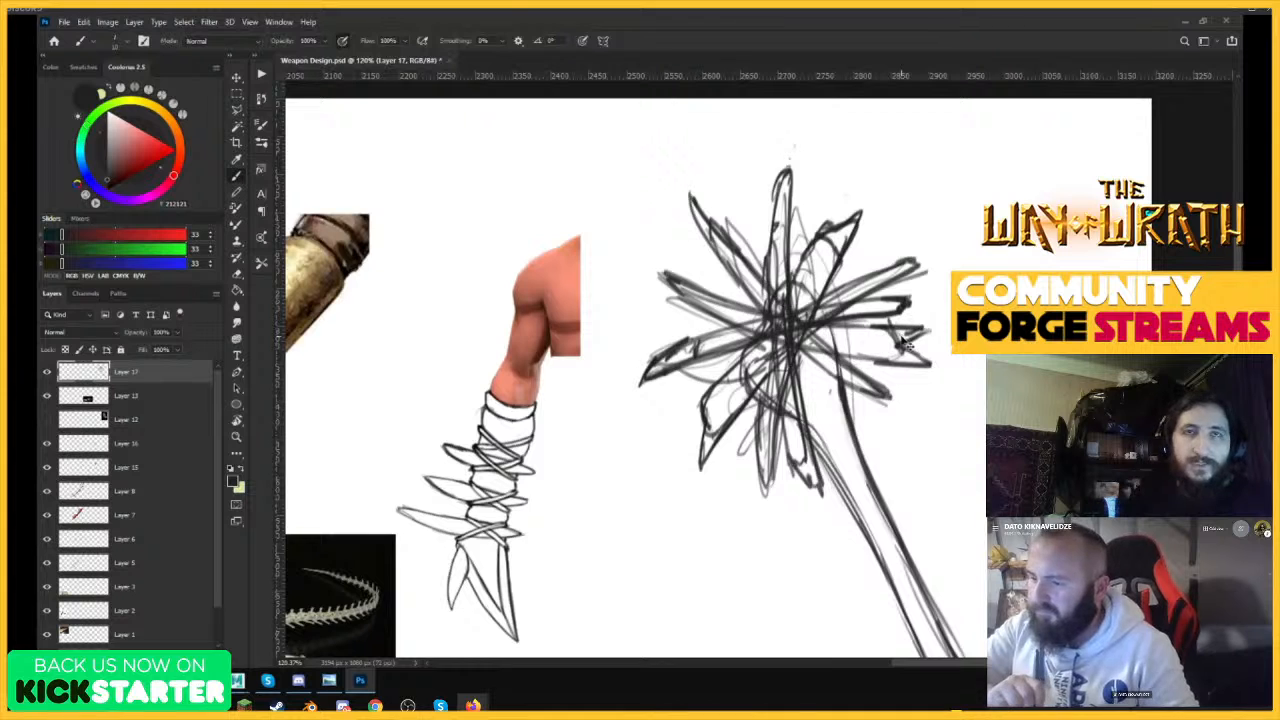
pyautogui.hotkey('ctrl', 'z')
pyautogui.hotkey('ctrl', 'z')
pyautogui.hotkey('ctrl', 'z')
pyautogui.hotkey('ctrl', 'z')
pyautogui.hotkey('ctrl', 'z')
pyautogui.hotkey('ctrl', 'z')
pyautogui.hotkey('ctrl', 'z')
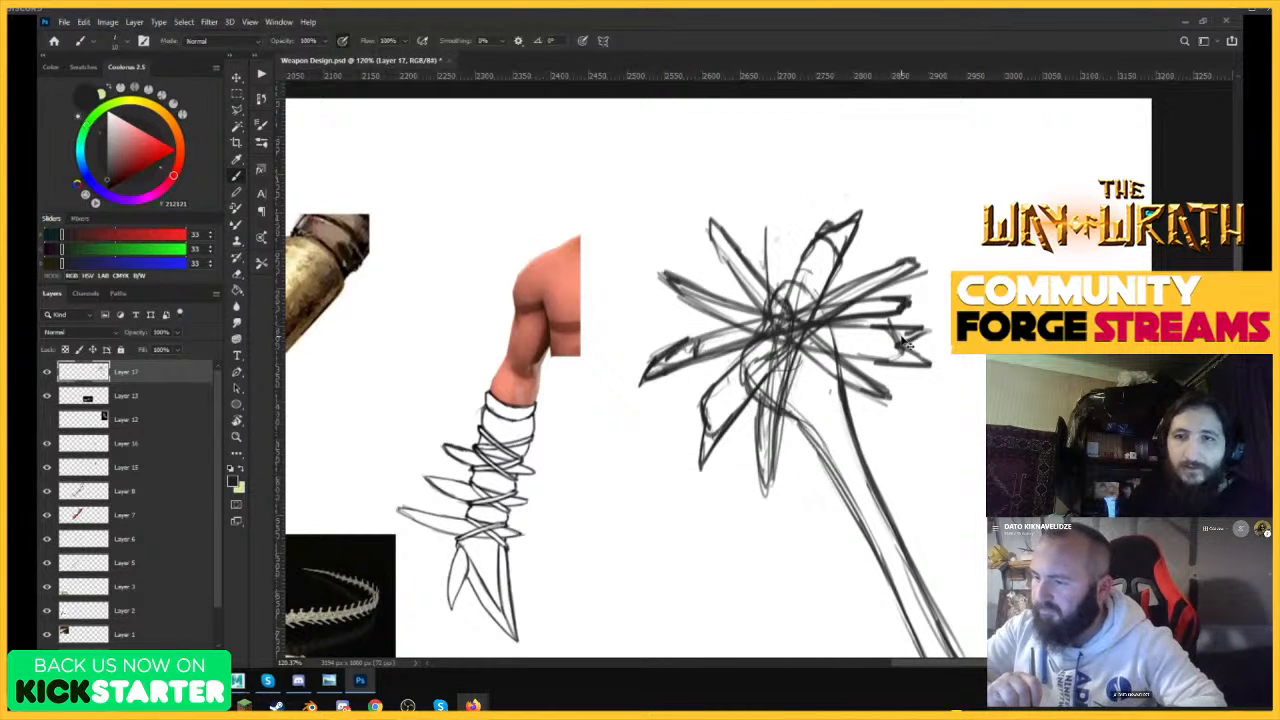
# Darken the lower spike's outline and redraw the two upper-left spikes with longer, sharper tips.
pyautogui.press('z')
pyautogui.moveTo(948, 318)
pyautogui.mouseDown()
pyautogui.moveTo(893, 387)
pyautogui.moveTo(925, 381)
pyautogui.mouseUp()
pyautogui.press('b')
pyautogui.moveTo(784, 446)
pyautogui.mouseDown()
pyautogui.moveTo(797, 358)
pyautogui.moveTo(785, 564)
pyautogui.mouseUp()
pyautogui.moveTo(819, 310)
pyautogui.mouseDown()
pyautogui.moveTo(850, 235)
pyautogui.moveTo(907, 203)
pyautogui.moveTo(875, 293)
pyautogui.mouseUp()
pyautogui.moveTo(728, 336); pyautogui.dragTo(632, 260)
pyautogui.moveTo(632, 260)
pyautogui.mouseDown()
pyautogui.moveTo(791, 321)
pyautogui.moveTo(718, 213)
pyautogui.mouseUp()
pyautogui.moveTo(718, 213); pyautogui.dragTo(737, 264)
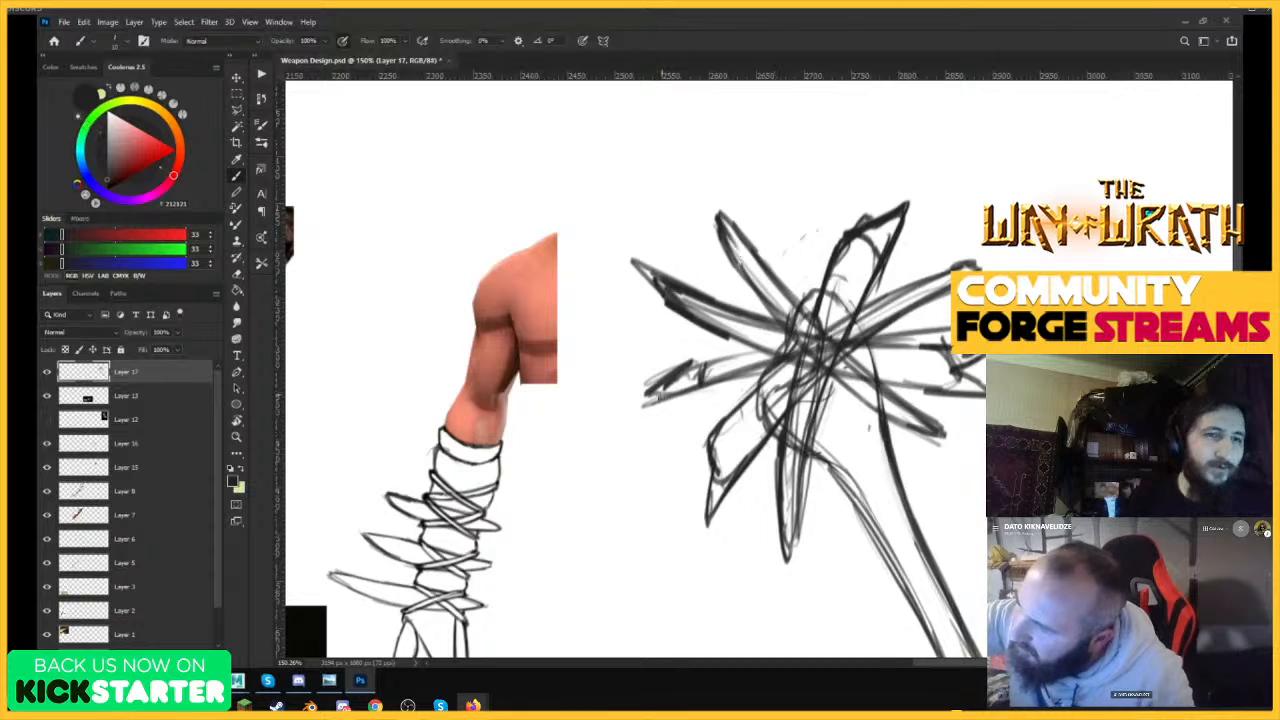
# Reinforce the tip of the left spike and the outlines of the lower-left and right-hand spikes.
pyautogui.moveTo(658, 396); pyautogui.dragTo(641, 363)
pyautogui.moveTo(862, 318)
pyautogui.mouseDown()
pyautogui.moveTo(984, 258)
pyautogui.moveTo(847, 366)
pyautogui.mouseUp()
pyautogui.moveTo(749, 397)
pyautogui.mouseDown()
pyautogui.moveTo(730, 414)
pyautogui.moveTo(710, 508)
pyautogui.mouseUp()
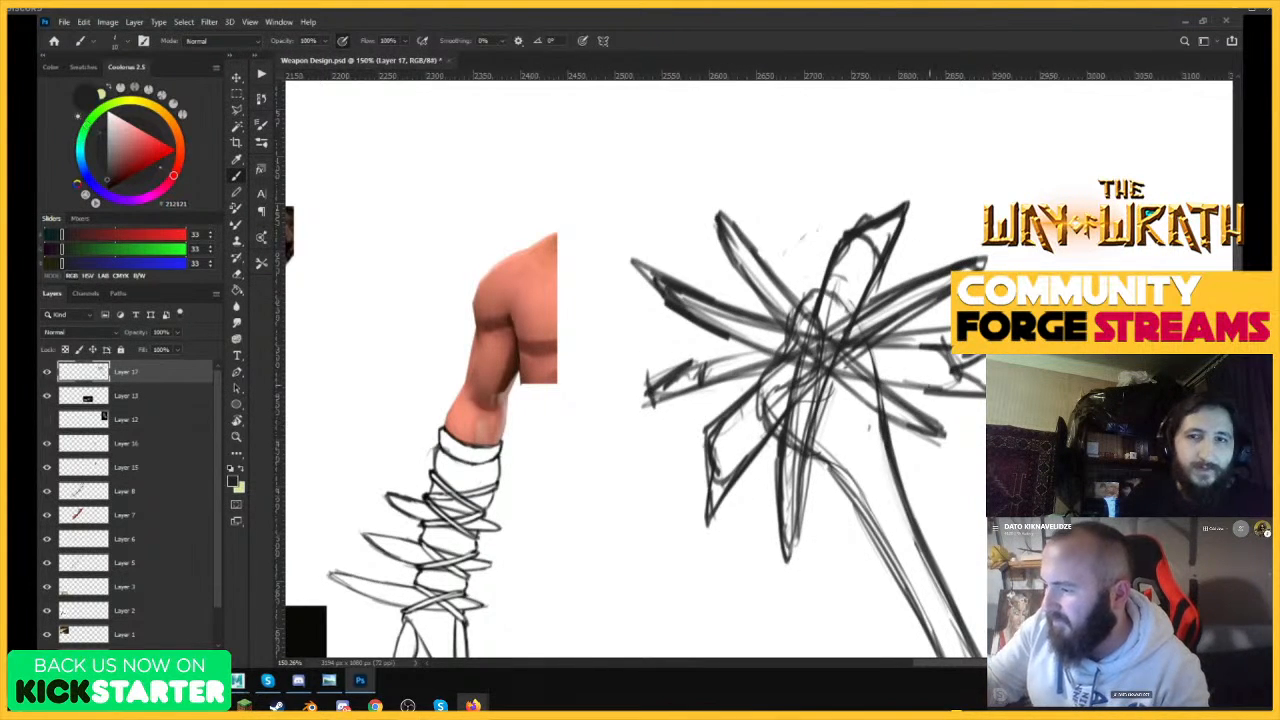
pyautogui.moveTo(886, 388)
pyautogui.mouseDown()
pyautogui.moveTo(986, 396)
pyautogui.moveTo(948, 440)
pyautogui.moveTo(856, 366)
pyautogui.moveTo(895, 405)
pyautogui.moveTo(840, 372)
pyautogui.moveTo(938, 432)
pyautogui.moveTo(918, 420)
pyautogui.mouseUp()
# Erase the overlapping lines inside the right-hand spikes and redraw the lower-right spike's edges darker.
pyautogui.press('e')
pyautogui.moveTo(845, 352)
pyautogui.mouseDown()
pyautogui.moveTo(941, 276)
pyautogui.moveTo(925, 295)
pyautogui.moveTo(940, 290)
pyautogui.mouseUp()
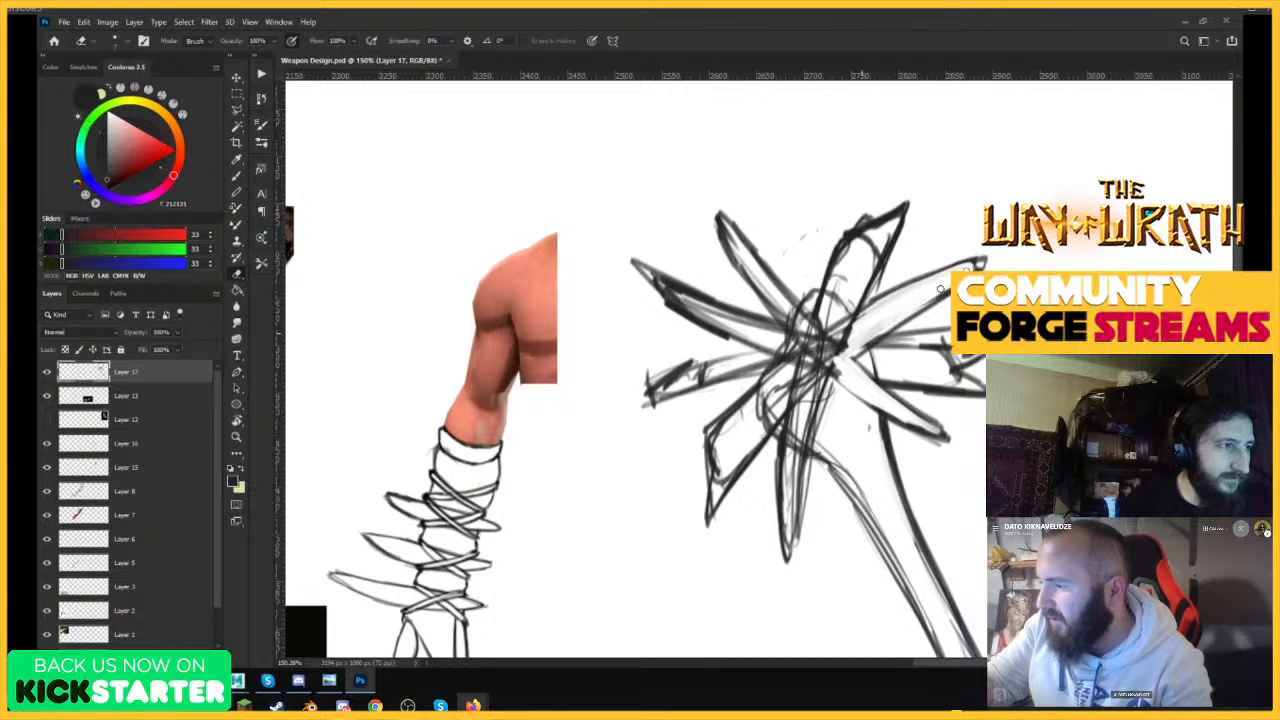
pyautogui.press('b')
pyautogui.moveTo(852, 356)
pyautogui.mouseDown()
pyautogui.moveTo(903, 407)
pyautogui.moveTo(838, 376)
pyautogui.moveTo(937, 440)
pyautogui.mouseUp()
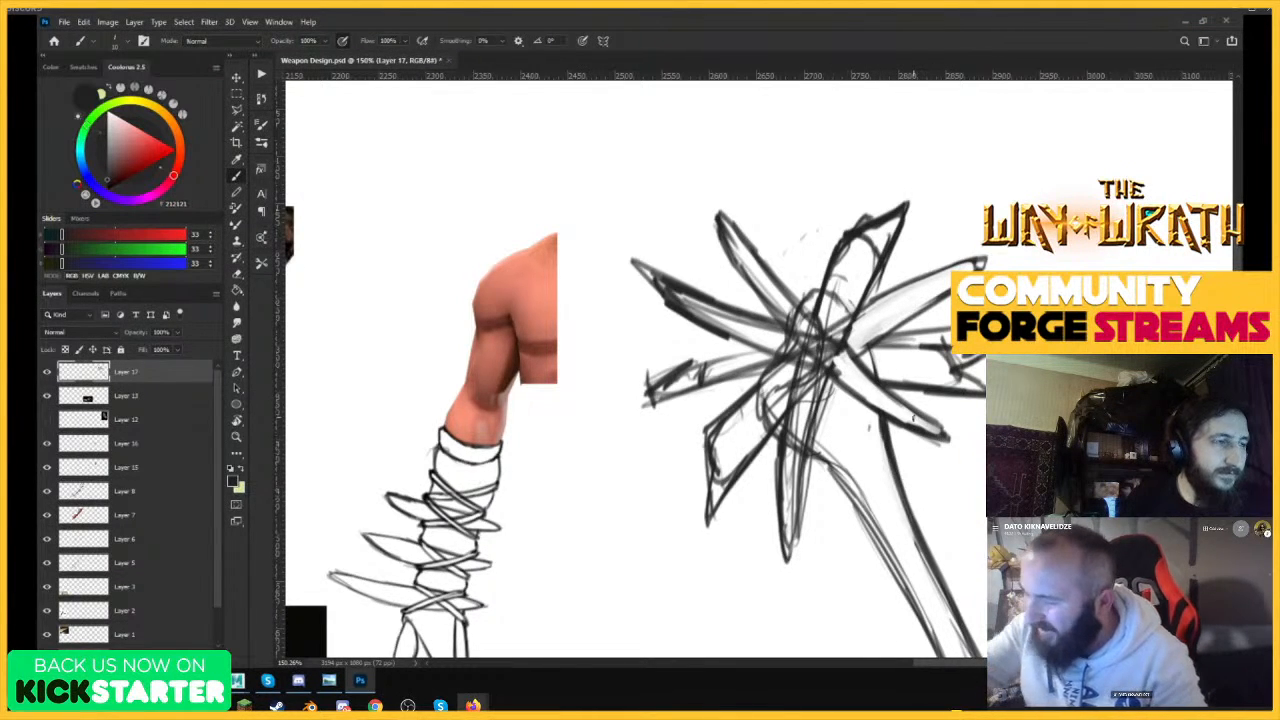
# Erase the old bone-head contour and sketch lines inside the lower-left and bottom spikes.
pyautogui.press('e')
pyautogui.moveTo(797, 428)
pyautogui.mouseDown()
pyautogui.moveTo(789, 515)
pyautogui.moveTo(811, 395)
pyautogui.mouseUp()
pyautogui.moveTo(712, 440)
pyautogui.mouseDown()
pyautogui.moveTo(725, 485)
pyautogui.moveTo(752, 406)
pyautogui.moveTo(722, 434)
pyautogui.moveTo(772, 380)
pyautogui.moveTo(750, 424)
pyautogui.moveTo(788, 381)
pyautogui.mouseUp()
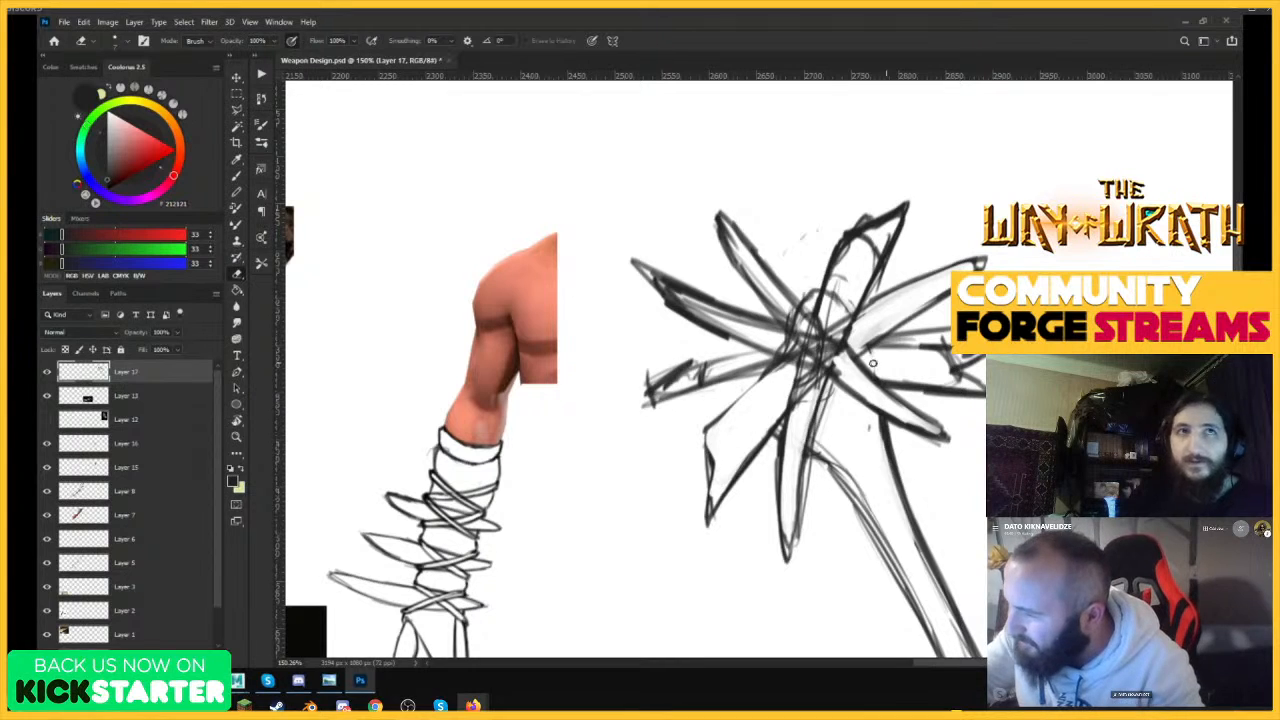
# Clean up the lines between the right-hand spikes and redraw the horizontal edge as one dark line.
pyautogui.moveTo(881, 351)
pyautogui.mouseDown()
pyautogui.moveTo(950, 350)
pyautogui.moveTo(890, 350)
pyautogui.mouseUp()
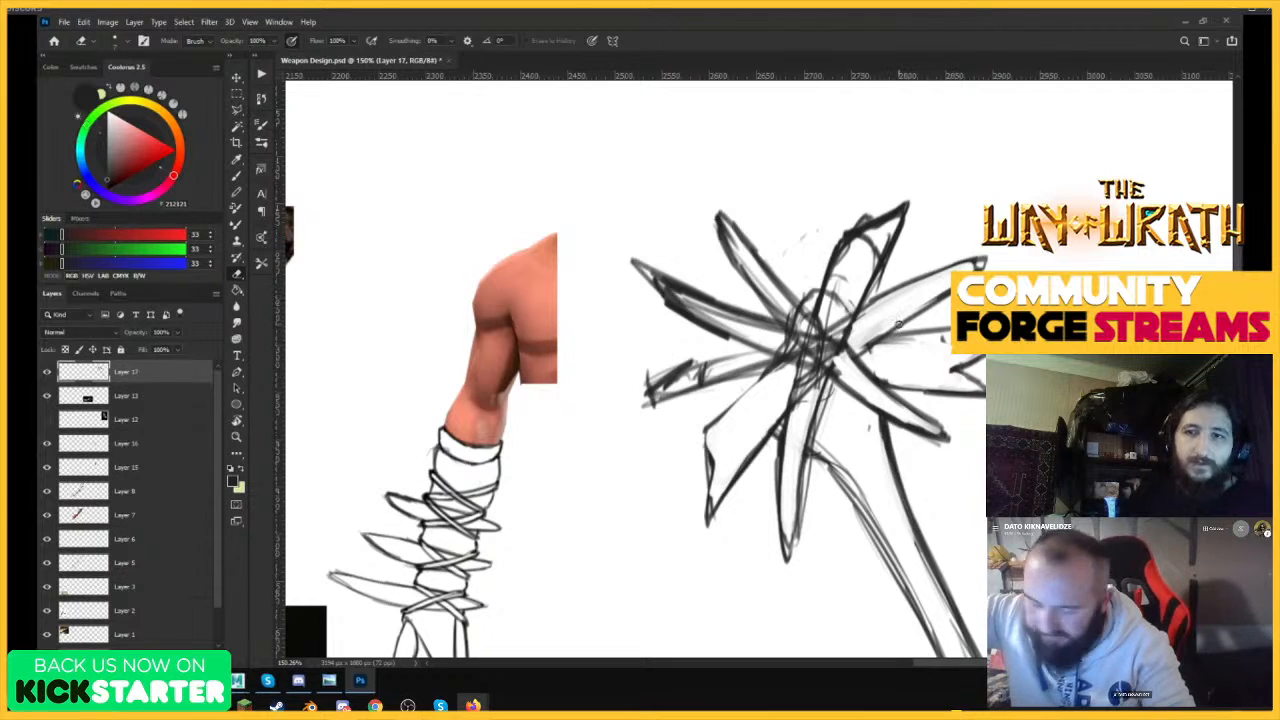
pyautogui.press('b')
pyautogui.moveTo(894, 342); pyautogui.dragTo(950, 336)
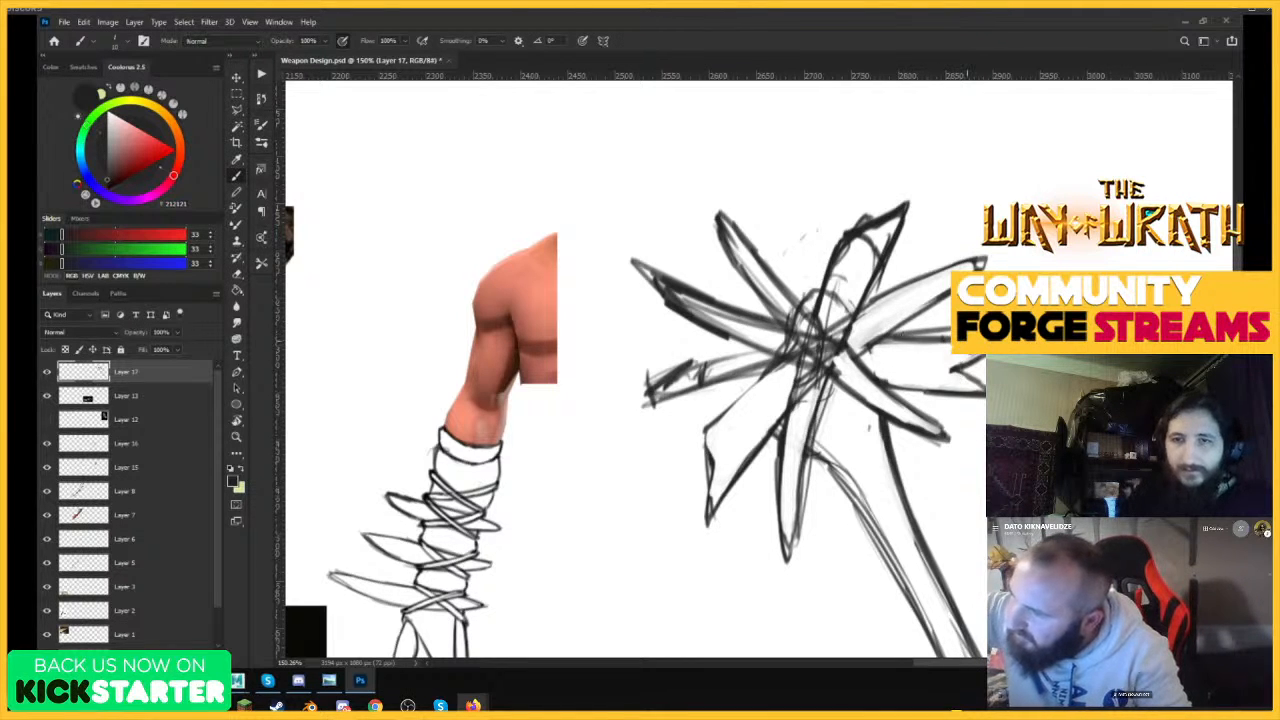
pyautogui.moveTo(872, 341); pyautogui.dragTo(950, 341)
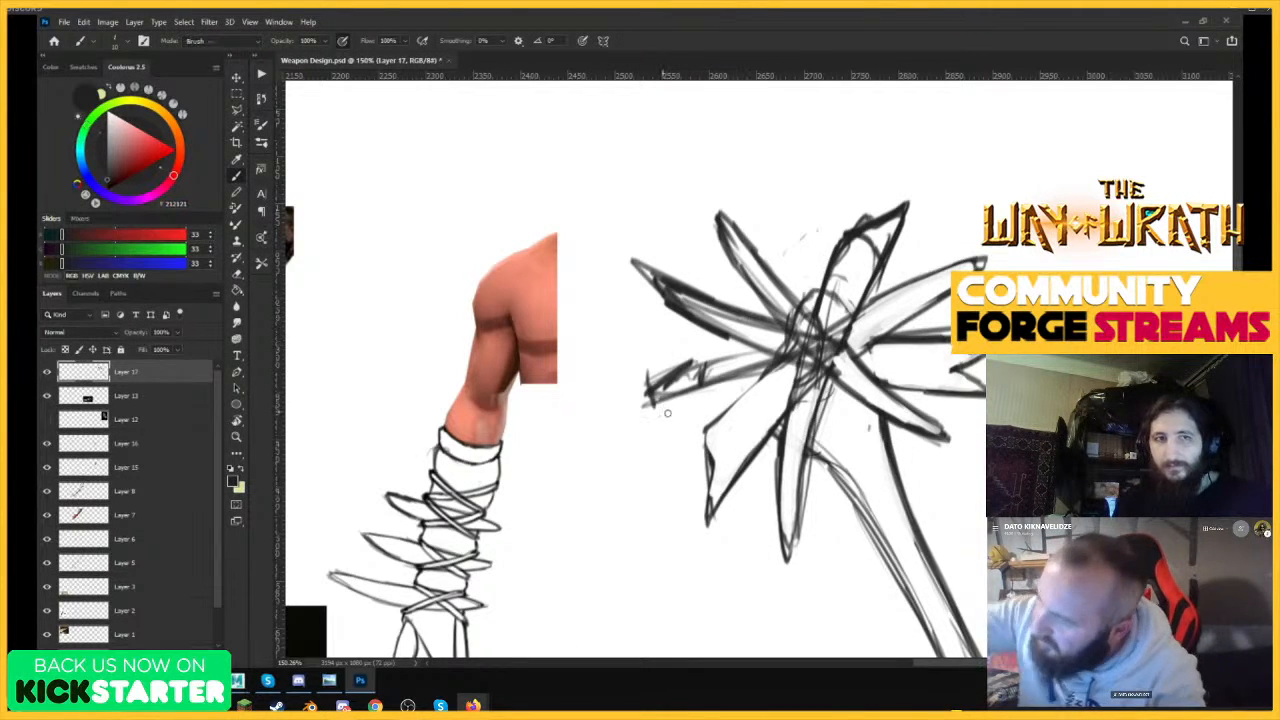
# Erase the left spike's rough lower edge and redraw it narrower with a dark pointed tip.
pyautogui.press('e')
pyautogui.moveTo(667, 412)
pyautogui.mouseDown()
pyautogui.moveTo(755, 384)
pyautogui.moveTo(696, 342)
pyautogui.moveTo(677, 355)
pyautogui.moveTo(684, 385)
pyautogui.moveTo(762, 376)
pyautogui.mouseUp()
pyautogui.press('b')
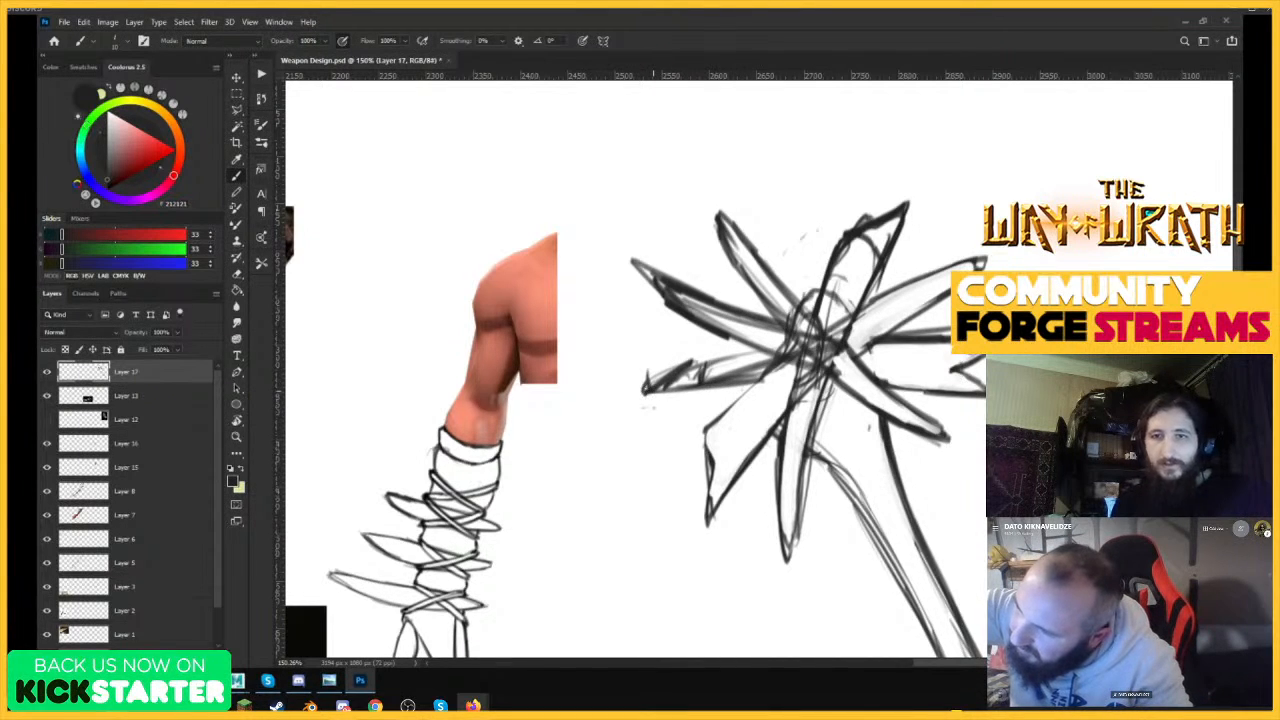
pyautogui.moveTo(644, 390)
pyautogui.mouseDown()
pyautogui.moveTo(768, 346)
pyautogui.moveTo(640, 283)
pyautogui.mouseUp()
# Try reshaping the lower-left spike with a longer tip and a notched barb, erasing stray lines around the notch.
pyautogui.moveTo(730, 406)
pyautogui.mouseDown()
pyautogui.moveTo(698, 446)
pyautogui.moveTo(690, 538)
pyautogui.moveTo(753, 459)
pyautogui.moveTo(702, 518)
pyautogui.moveTo(754, 431)
pyautogui.mouseUp()
pyautogui.press('e')
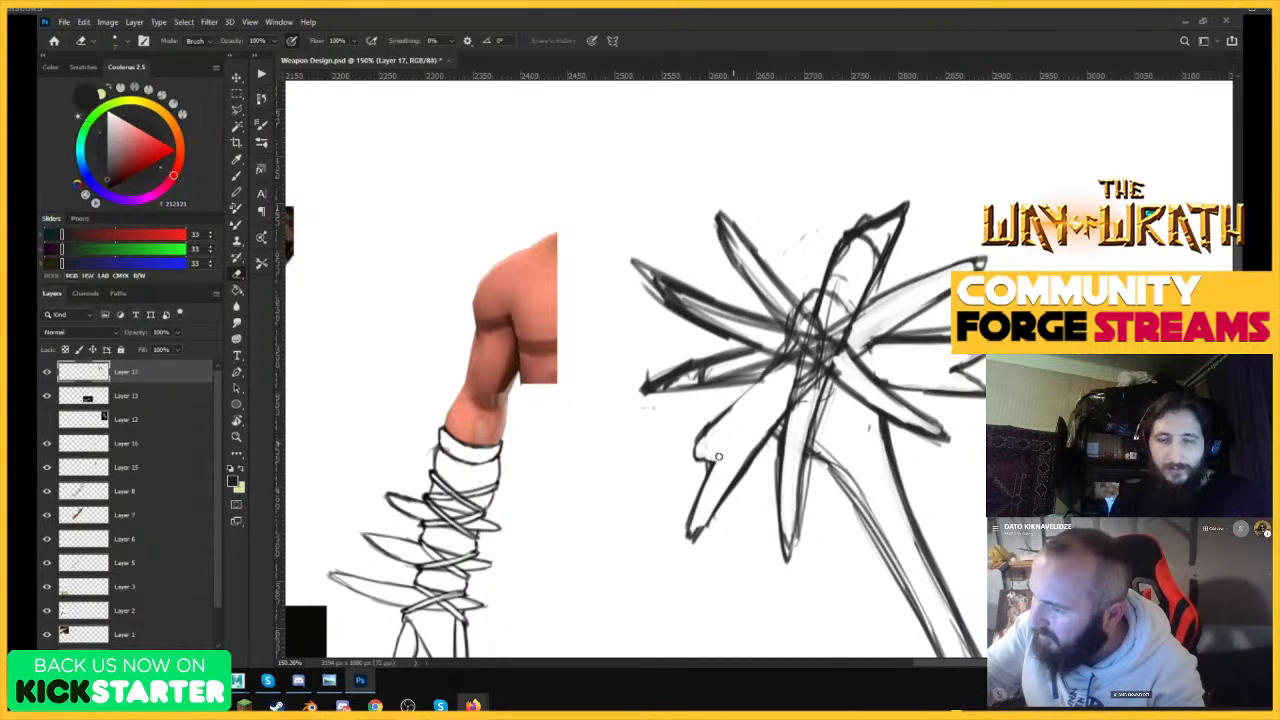
pyautogui.moveTo(922, 490); pyautogui.dragTo(746, 499)
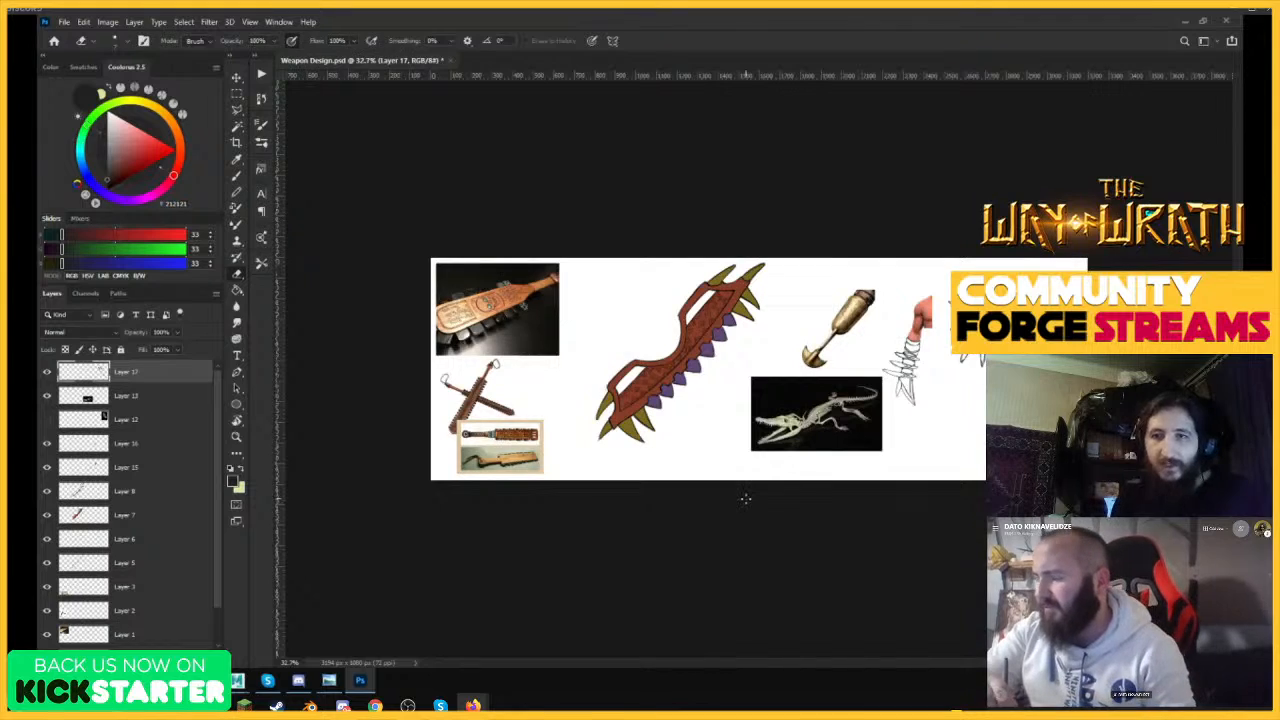
pyautogui.moveTo(1024, 314); pyautogui.dragTo(1143, 314)
pyautogui.moveTo(889, 396)
pyautogui.mouseDown()
pyautogui.moveTo(985, 402)
pyautogui.moveTo(845, 410)
pyautogui.mouseUp()
pyautogui.moveTo(939, 324); pyautogui.dragTo(980, 326)
pyautogui.moveTo(885, 308); pyautogui.dragTo(807, 397)
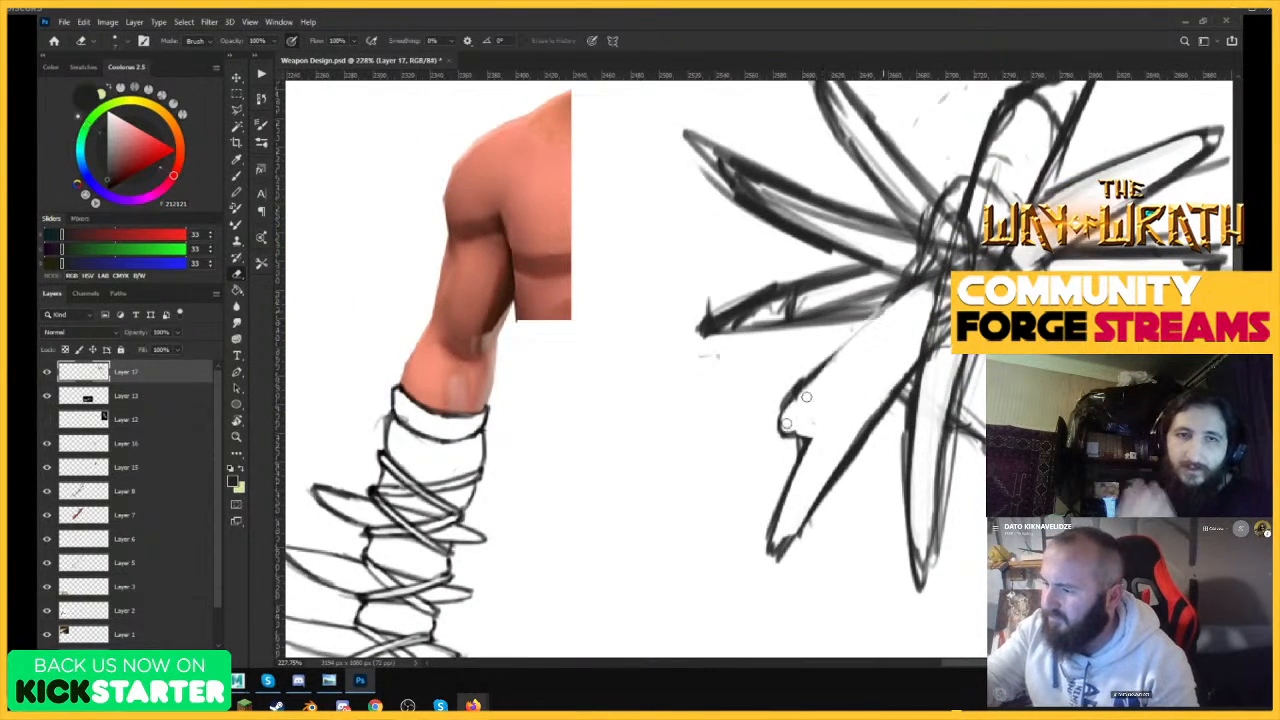
pyautogui.moveTo(834, 354); pyautogui.dragTo(784, 430)
pyautogui.moveTo(909, 343)
pyautogui.mouseDown()
pyautogui.moveTo(740, 346)
pyautogui.moveTo(1050, 341)
pyautogui.mouseUp()
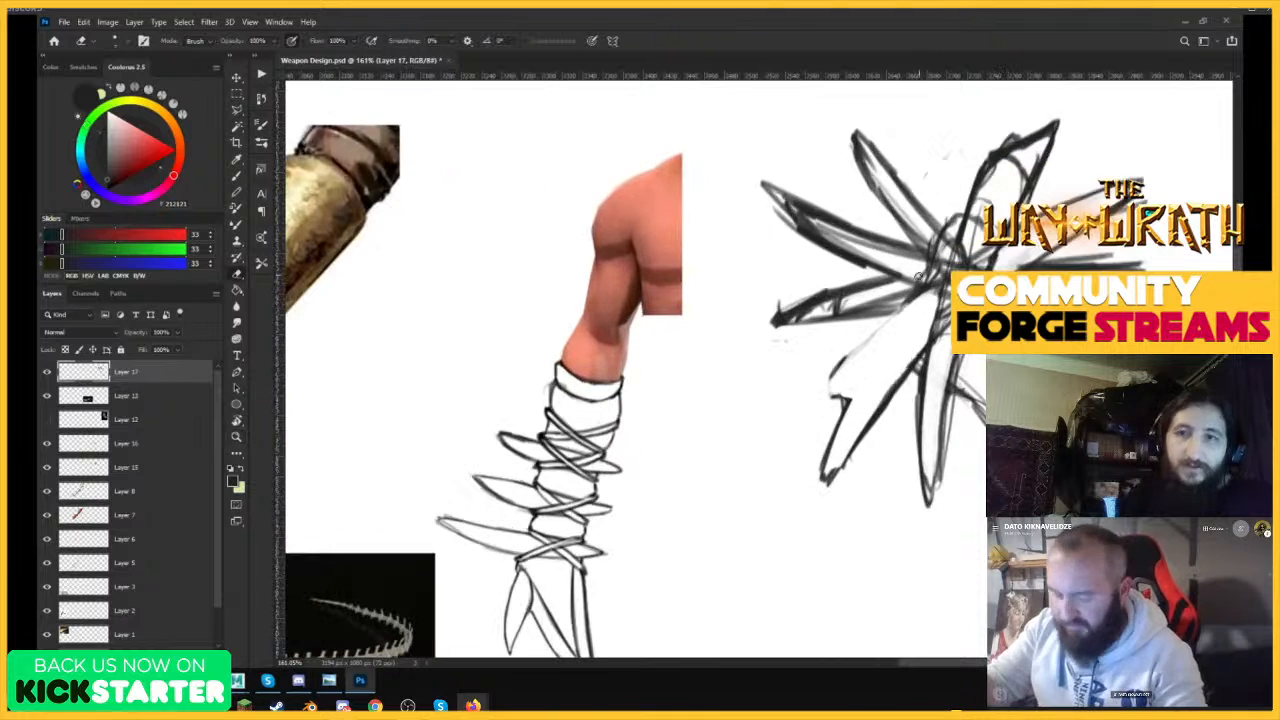
# Erase the barbed end and redraw the lower-left spike as a shorter plain point.
pyautogui.press('b')
pyautogui.moveTo(897, 326)
pyautogui.mouseDown()
pyautogui.moveTo(808, 426)
pyautogui.moveTo(926, 338)
pyautogui.mouseUp()
pyautogui.moveTo(846, 397); pyautogui.dragTo(924, 343)
pyautogui.press('e')
pyautogui.moveTo(836, 430)
pyautogui.mouseDown()
pyautogui.moveTo(822, 476)
pyautogui.moveTo(863, 390)
pyautogui.moveTo(848, 462)
pyautogui.moveTo(905, 372)
pyautogui.mouseUp()
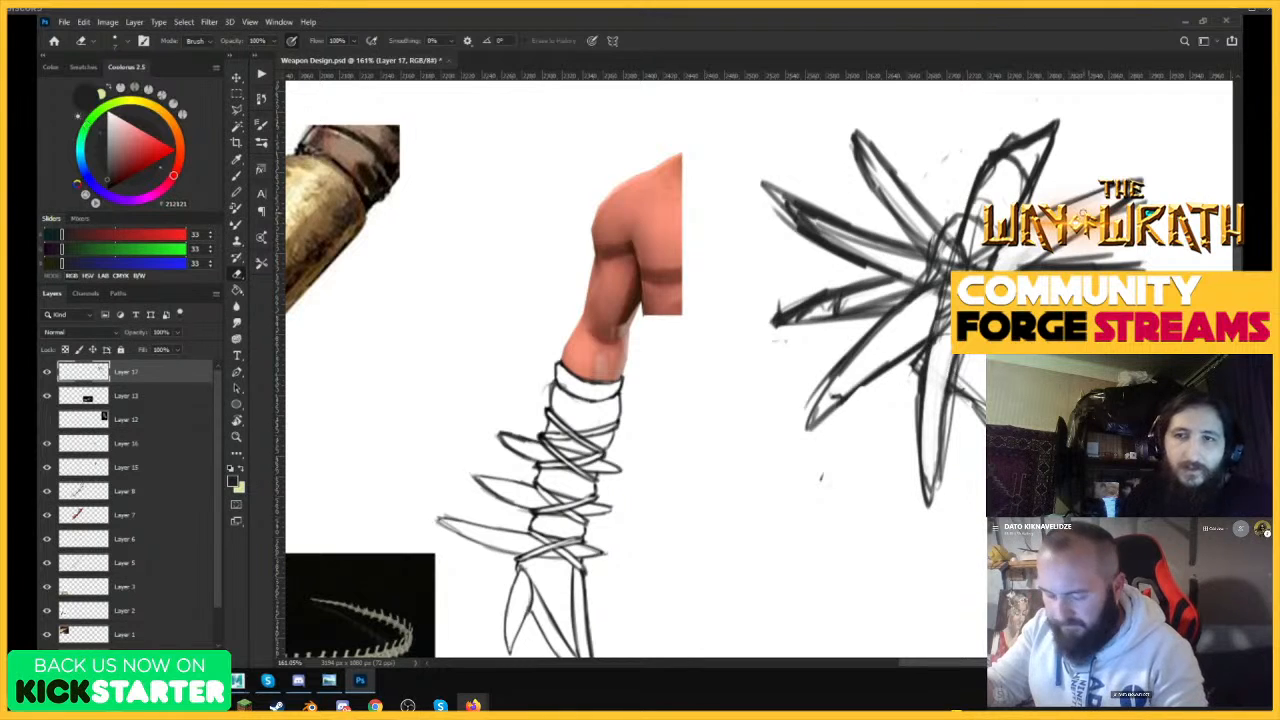
pyautogui.press('b')
pyautogui.moveTo(900, 318)
pyautogui.mouseDown()
pyautogui.moveTo(816, 430)
pyautogui.moveTo(892, 370)
pyautogui.mouseUp()
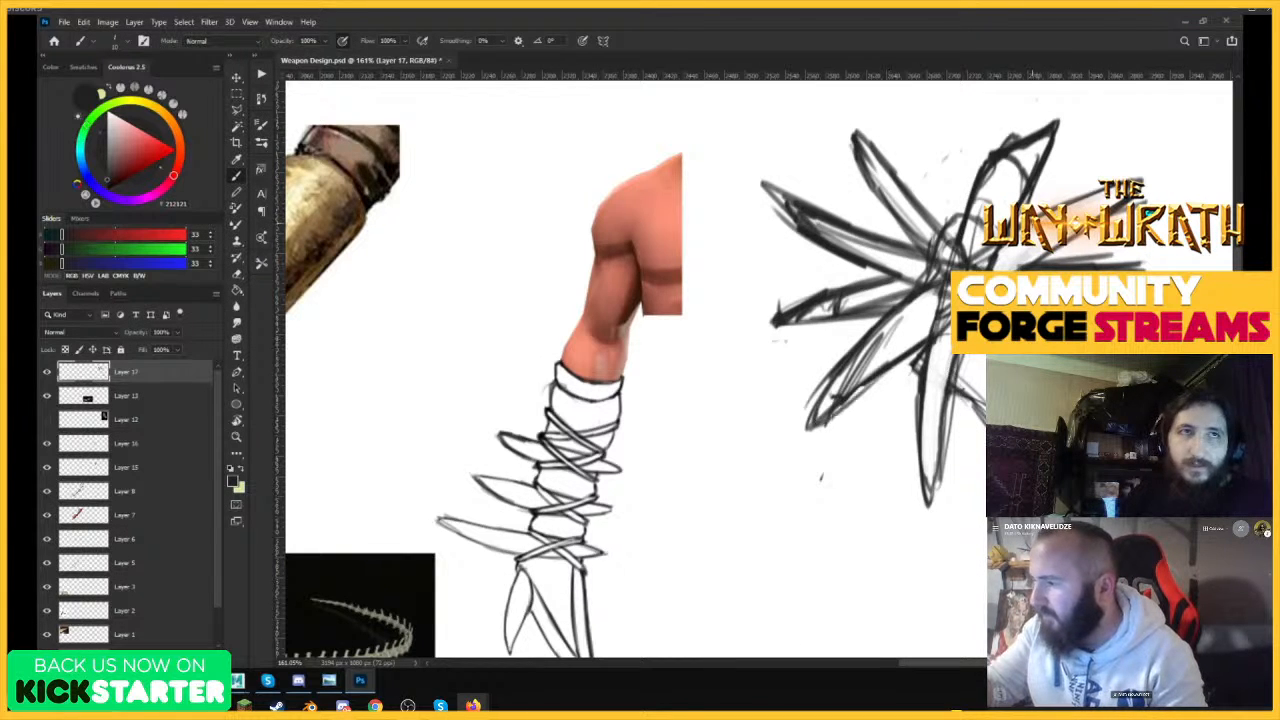
# Redraw the spike on the head's upper-right side longer with a notched tip and erase its surplus lines.
pyautogui.moveTo(1038, 212); pyautogui.dragTo(1117, 162)
pyautogui.moveTo(1118, 155)
pyautogui.mouseDown()
pyautogui.moveTo(1040, 210)
pyautogui.moveTo(1122, 158)
pyautogui.moveTo(1166, 156)
pyautogui.moveTo(1038, 264)
pyautogui.mouseUp()
pyautogui.moveTo(1104, 218); pyautogui.dragTo(1020, 268)
pyautogui.press('e')
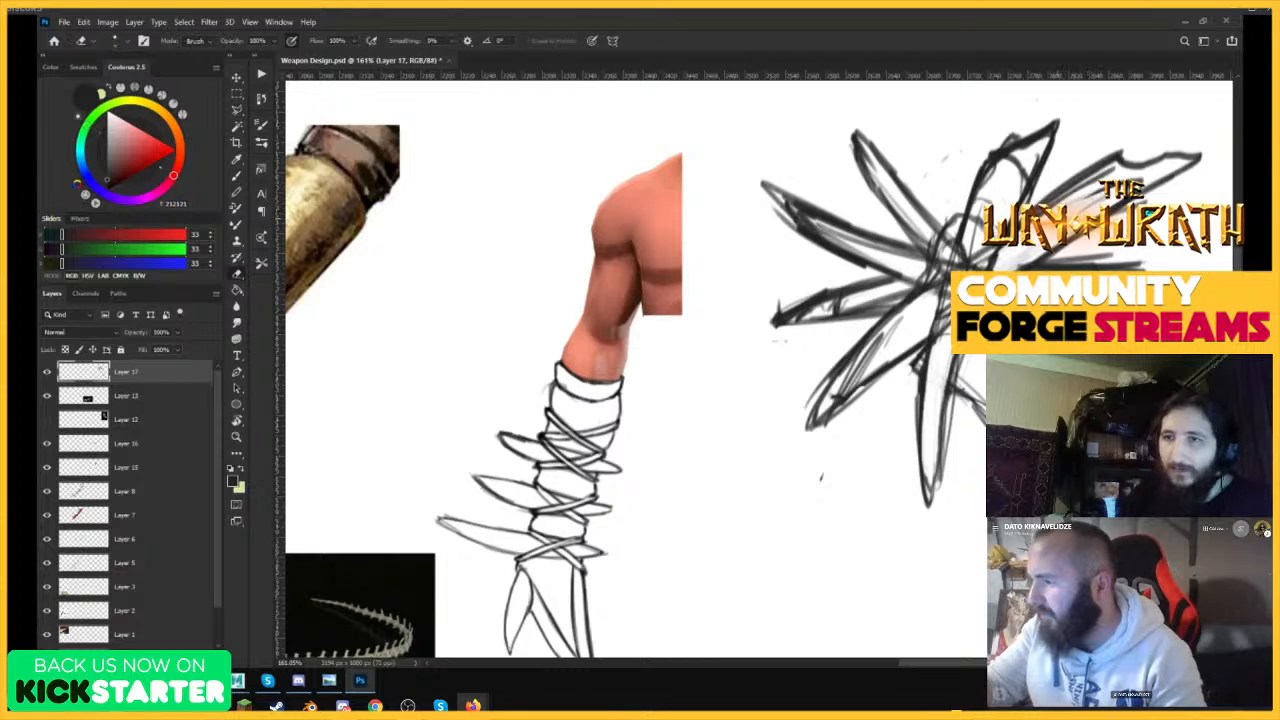
pyautogui.moveTo(1042, 215); pyautogui.dragTo(1108, 166)
# Lengthen the lower-left spike to a sharp point, erase its inner sketch lines, and redraw both edges cleanly.
pyautogui.scroll(-9, 963, 338)
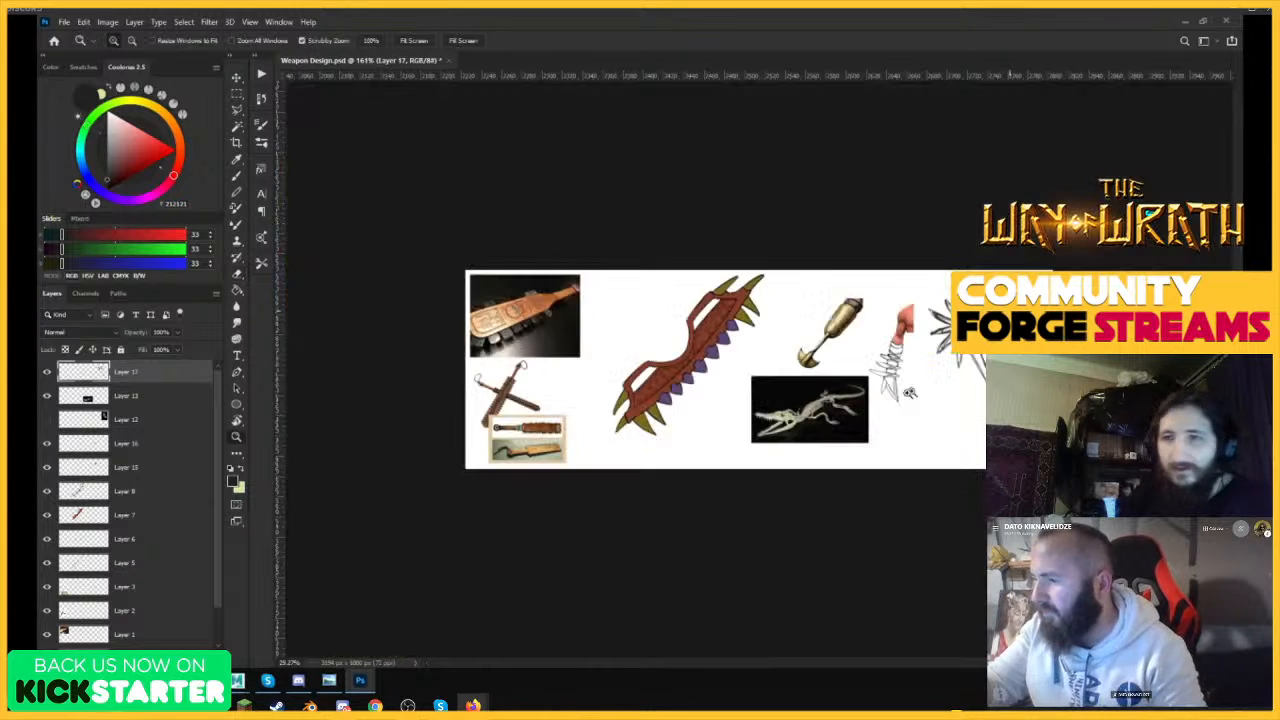
pyautogui.scroll(10, 970, 330)
pyautogui.press('b')
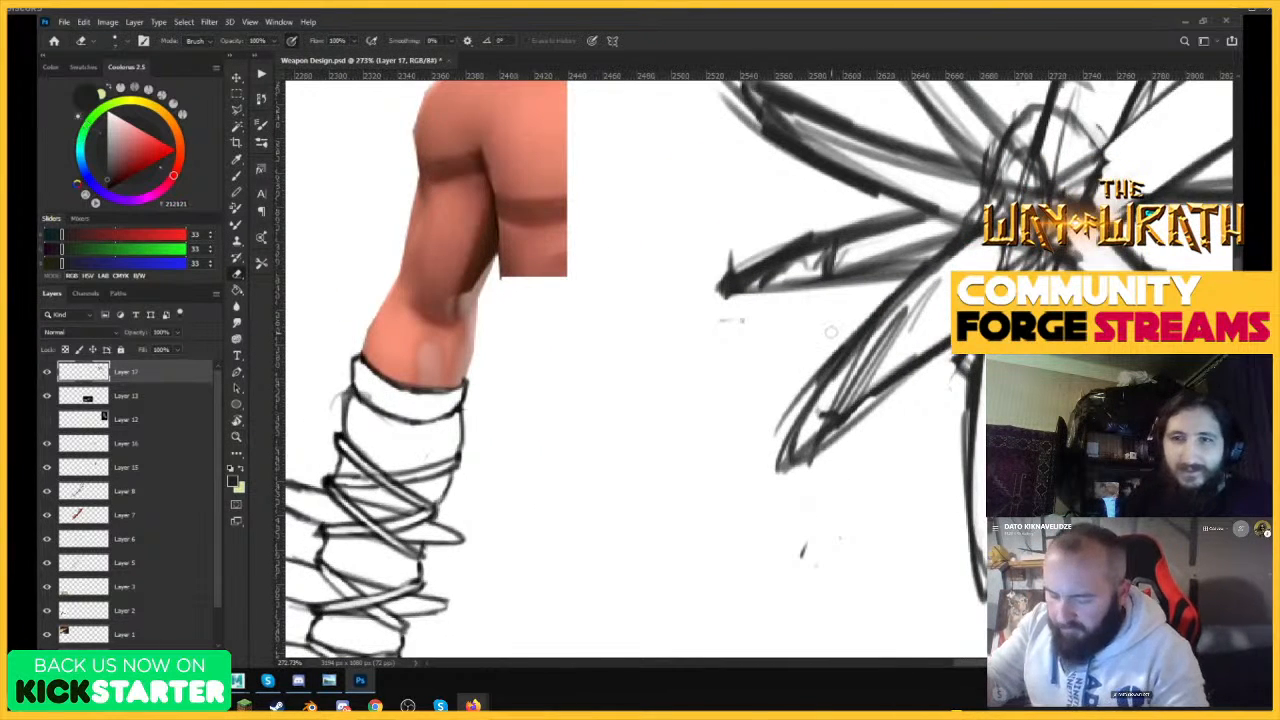
pyautogui.moveTo(771, 485)
pyautogui.mouseDown()
pyautogui.moveTo(769, 502)
pyautogui.moveTo(834, 426)
pyautogui.moveTo(948, 342)
pyautogui.mouseUp()
pyautogui.press('e')
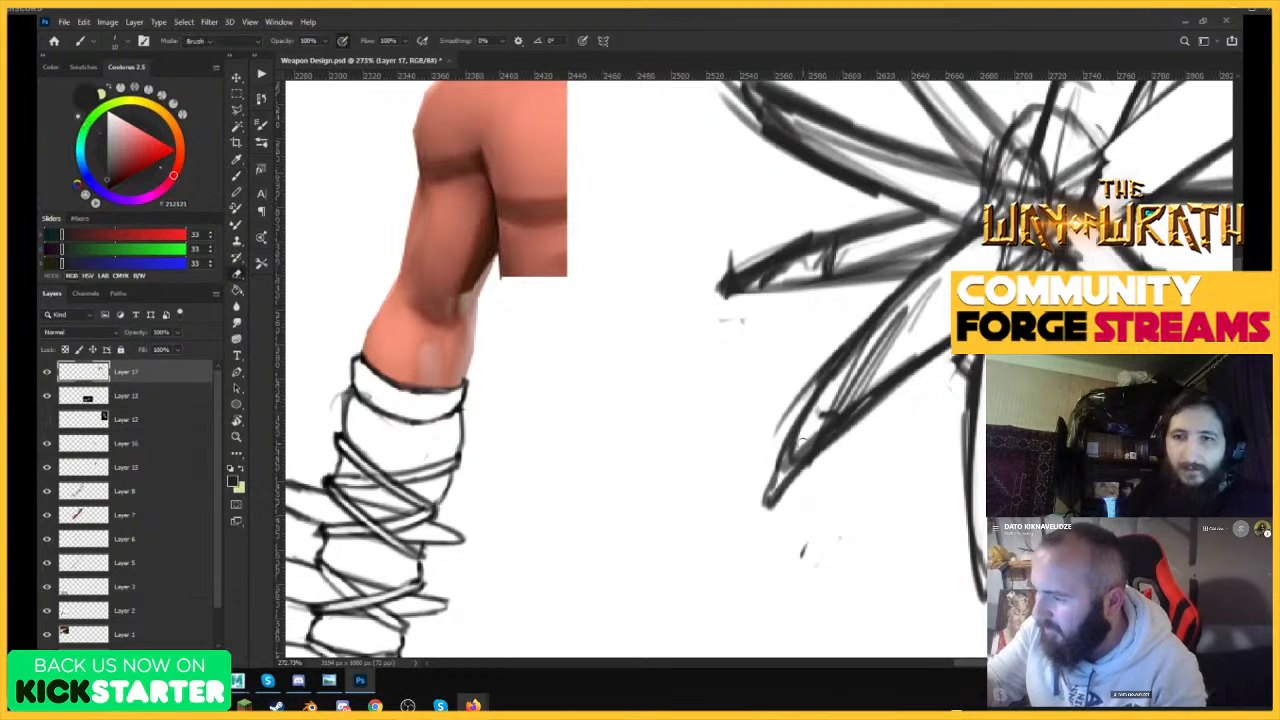
pyautogui.moveTo(834, 376)
pyautogui.mouseDown()
pyautogui.moveTo(790, 466)
pyautogui.moveTo(900, 310)
pyautogui.moveTo(790, 470)
pyautogui.moveTo(840, 415)
pyautogui.mouseUp()
pyautogui.press('b')
pyautogui.moveTo(856, 340); pyautogui.dragTo(756, 508)
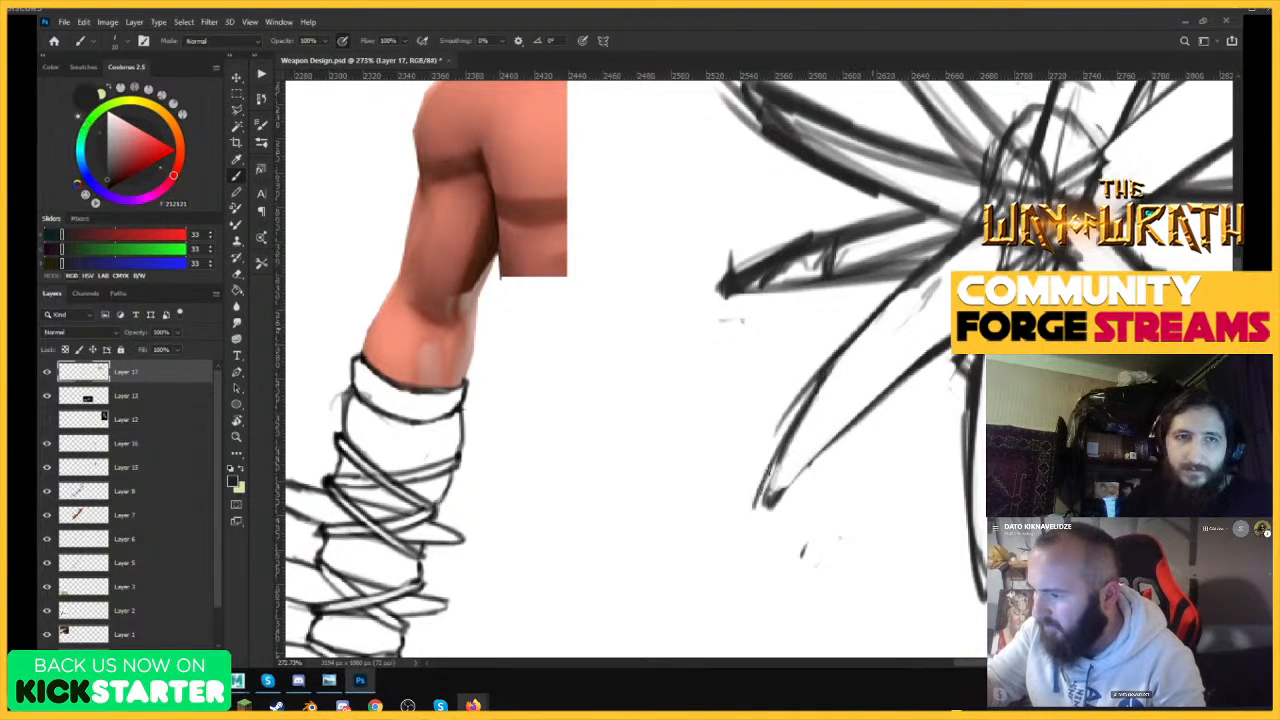
pyautogui.moveTo(818, 376); pyautogui.dragTo(762, 495)
pyautogui.moveTo(774, 482)
pyautogui.mouseDown()
pyautogui.moveTo(767, 511)
pyautogui.moveTo(953, 342)
pyautogui.moveTo(870, 371)
pyautogui.mouseUp()
pyautogui.press('z')
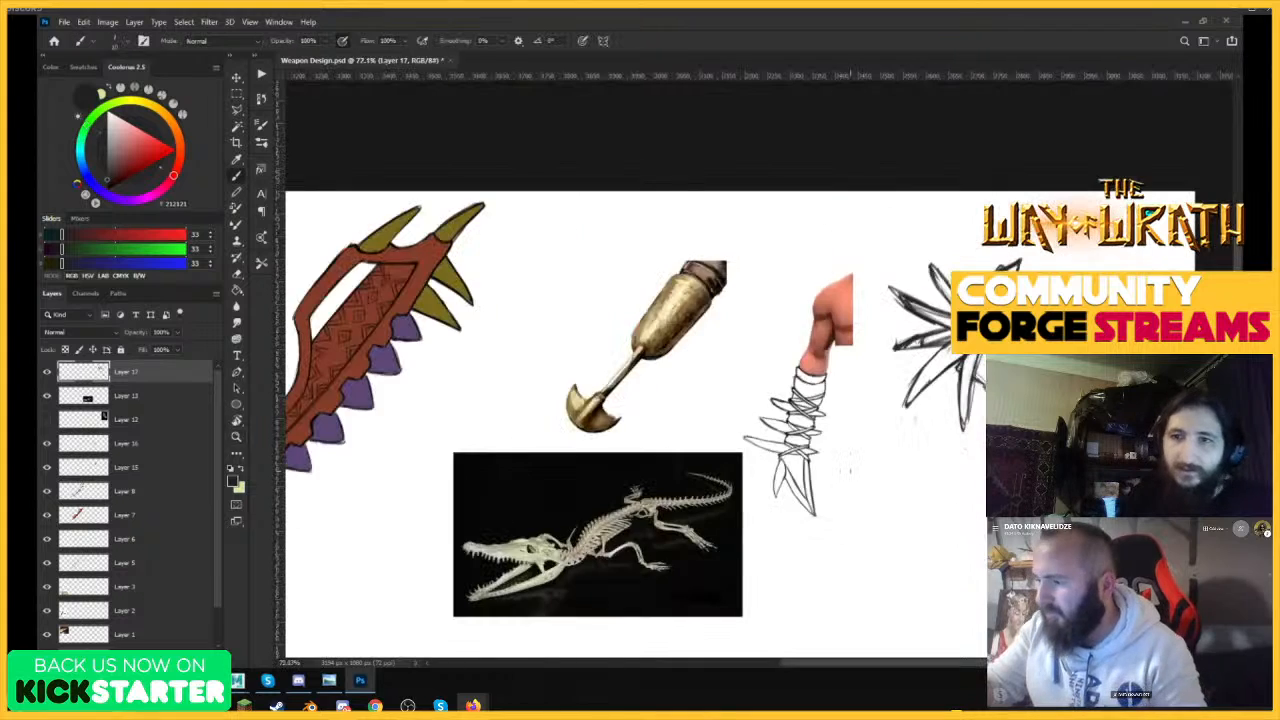
pyautogui.moveTo(990, 352); pyautogui.dragTo(1042, 352)
pyautogui.press('e')
pyautogui.press('z')
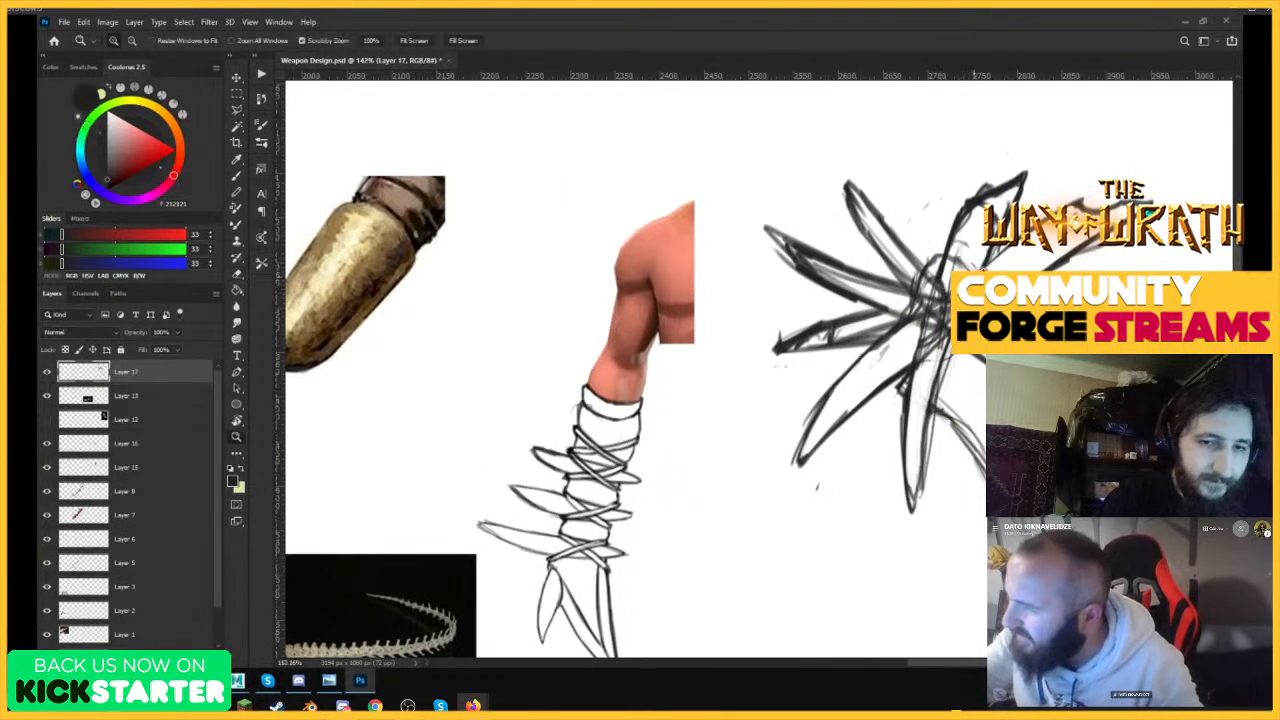
# Erase the sketch lines inside the tall upper-right spike and the neighbouring upper-left spike, clearing their overlap at the head's centre.
pyautogui.moveTo(1003, 270); pyautogui.dragTo(1032, 270)
pyautogui.press('e')
pyautogui.moveTo(908, 436)
pyautogui.mouseDown()
pyautogui.moveTo(922, 362)
pyautogui.moveTo(936, 404)
pyautogui.moveTo(928, 372)
pyautogui.mouseUp()
pyautogui.moveTo(886, 324)
pyautogui.mouseDown()
pyautogui.moveTo(935, 315)
pyautogui.moveTo(926, 233)
pyautogui.mouseUp()
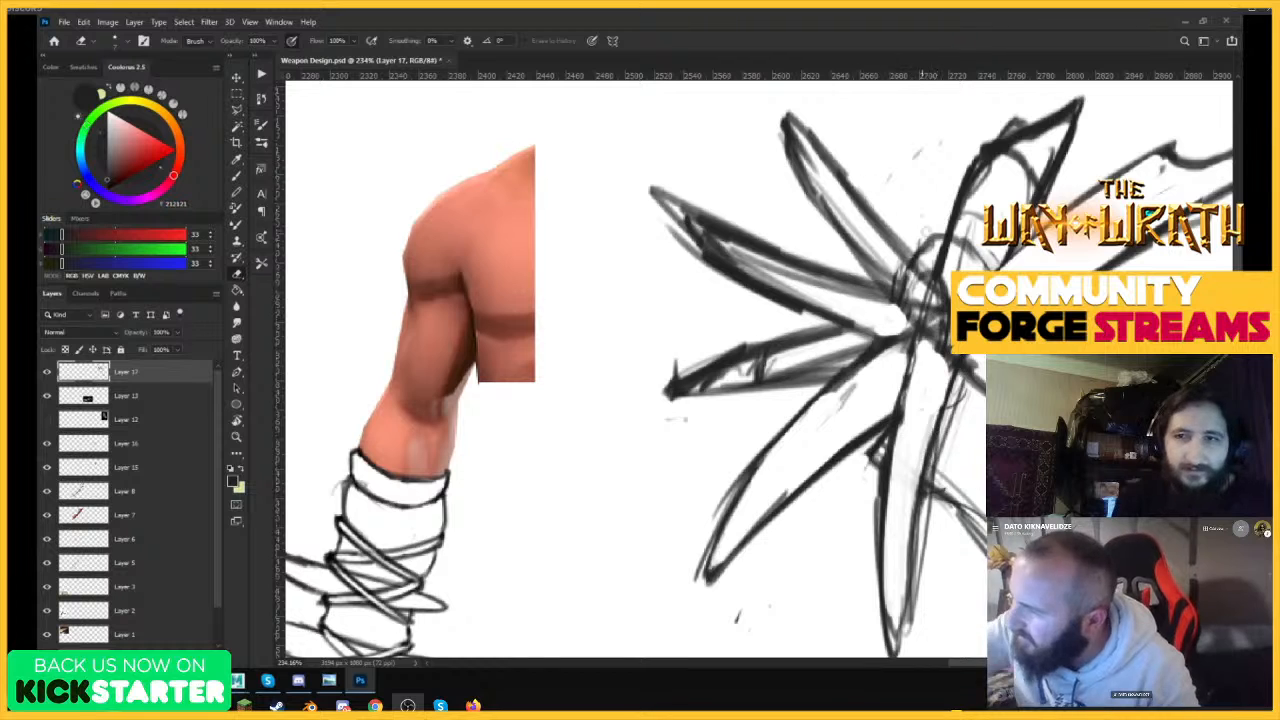
pyautogui.moveTo(938, 315)
pyautogui.mouseDown()
pyautogui.moveTo(932, 398)
pyautogui.moveTo(1024, 190)
pyautogui.moveTo(1005, 165)
pyautogui.moveTo(975, 185)
pyautogui.moveTo(1012, 147)
pyautogui.moveTo(1042, 170)
pyautogui.moveTo(1050, 145)
pyautogui.mouseUp()
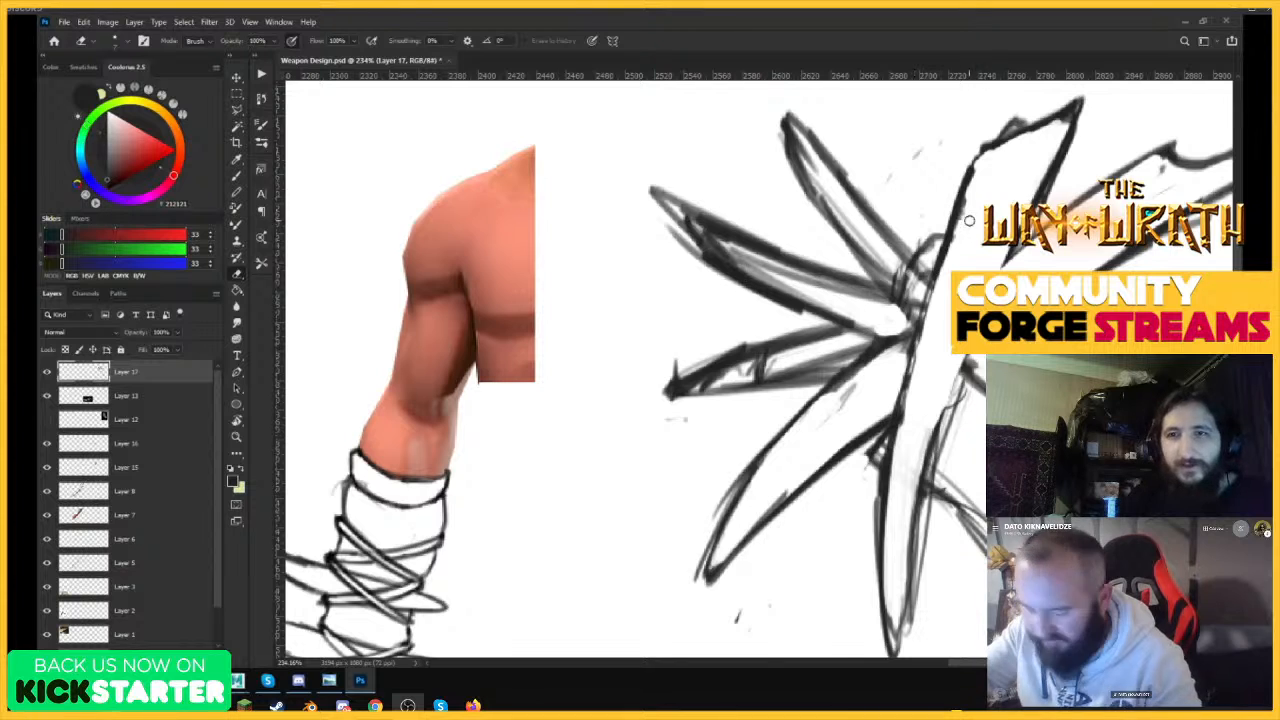
pyautogui.press('b')
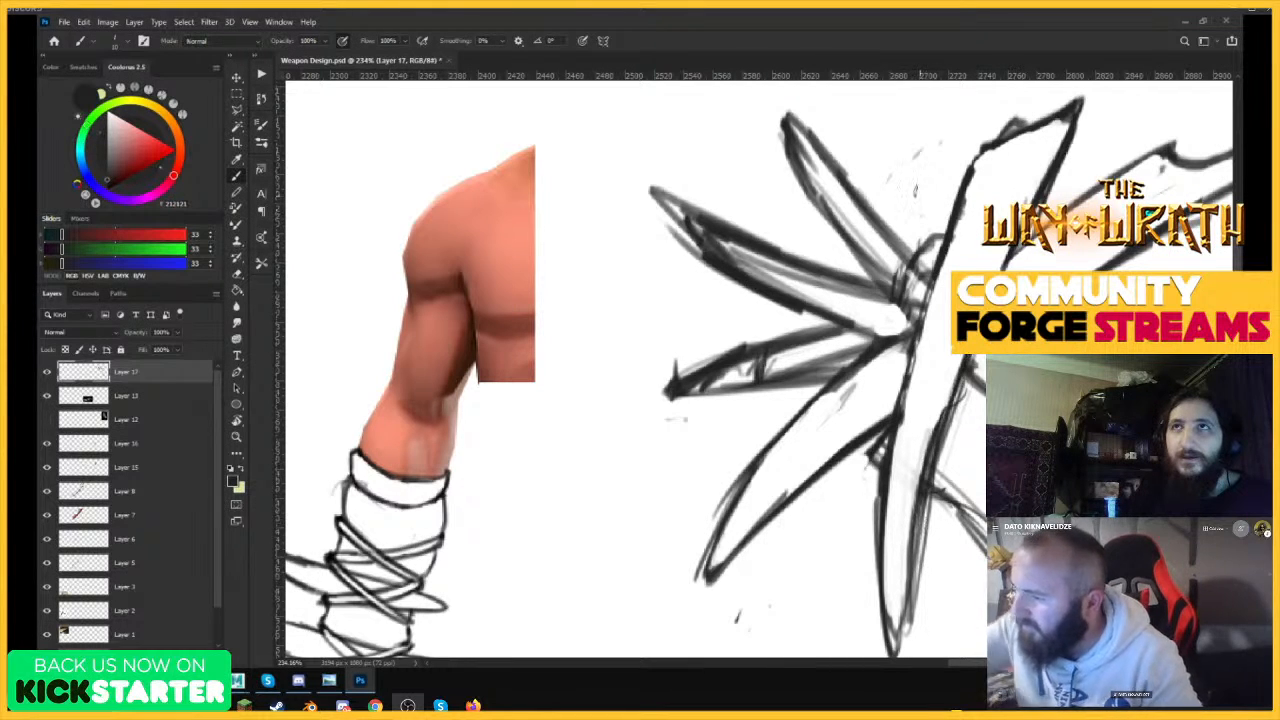
pyautogui.press('e')
pyautogui.moveTo(880, 250)
pyautogui.mouseDown()
pyautogui.moveTo(911, 299)
pyautogui.moveTo(862, 219)
pyautogui.moveTo(897, 254)
pyautogui.mouseUp()
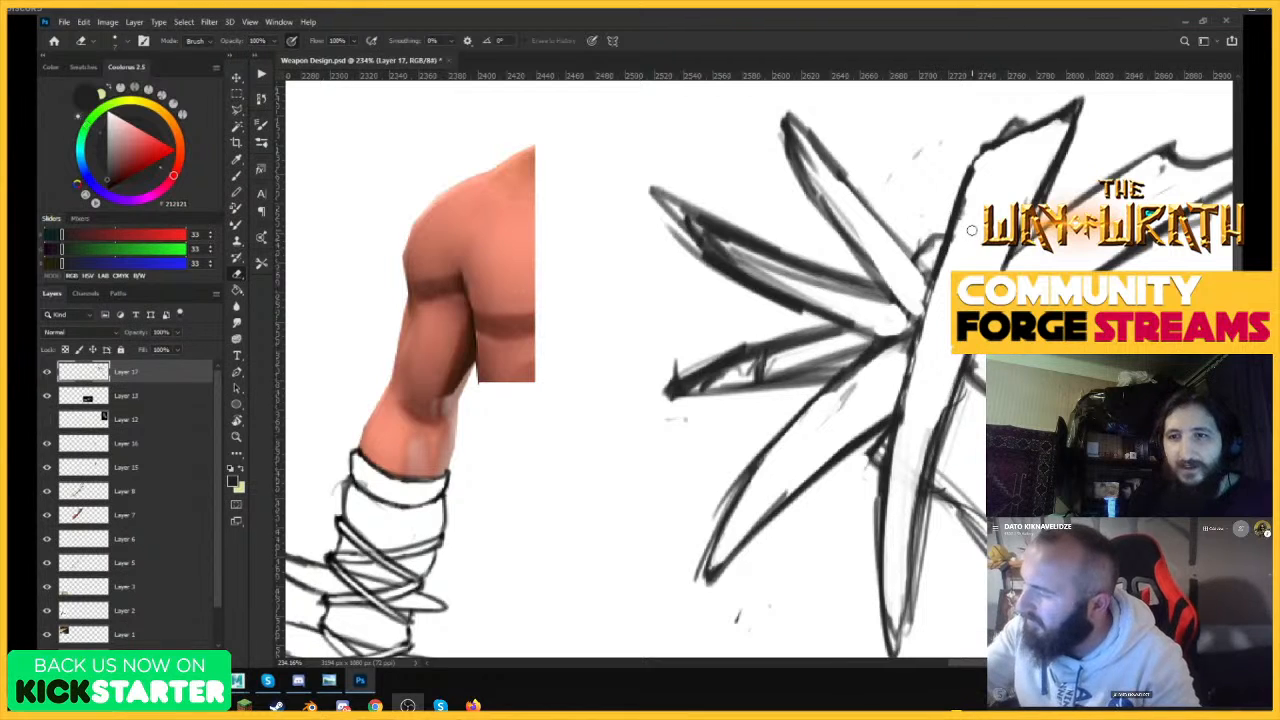
# Erase the inner sketch lines of the two spikes on the head's left side, keeping only their outlines.
pyautogui.hotkey('ctrl', 'space')
pyautogui.moveTo(1069, 268)
pyautogui.mouseDown()
pyautogui.moveTo(929, 420)
pyautogui.moveTo(1112, 256)
pyautogui.mouseUp()
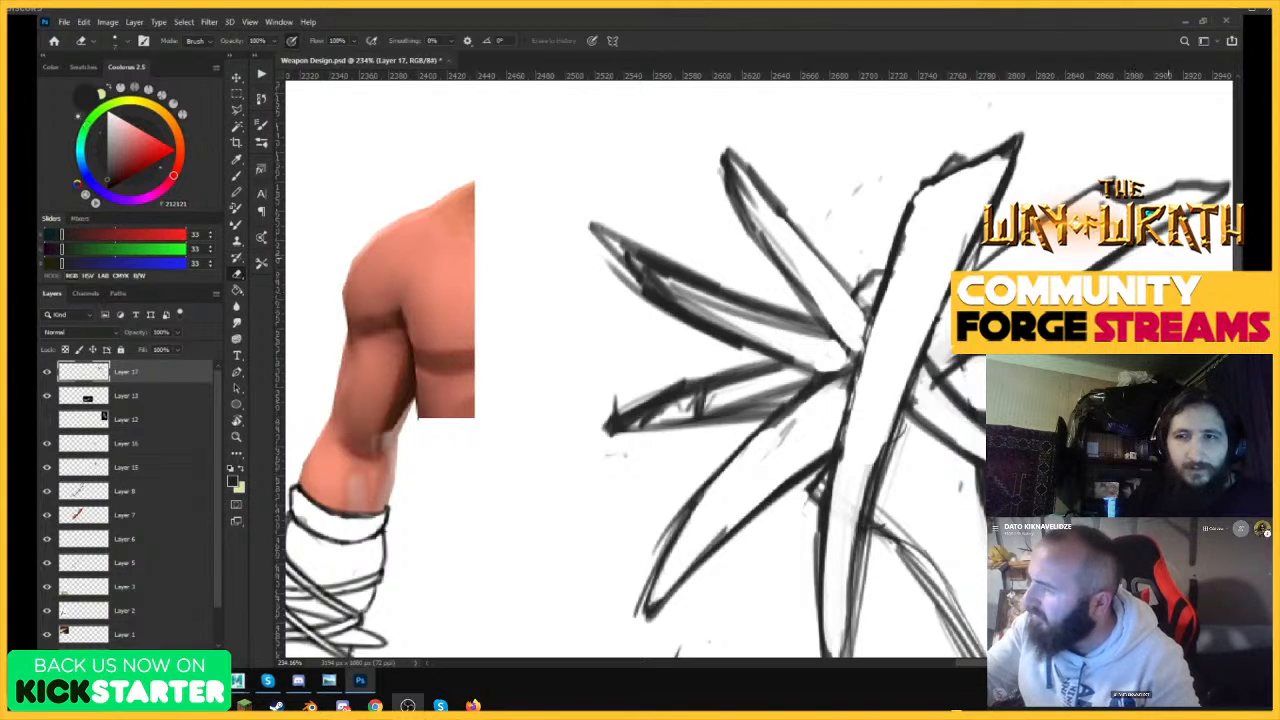
pyautogui.hotkey('ctrl', 'space')
pyautogui.moveTo(1135, 292)
pyautogui.mouseDown()
pyautogui.moveTo(956, 431)
pyautogui.moveTo(1110, 395)
pyautogui.mouseUp()
pyautogui.hotkey('ctrl', 'space')
pyautogui.moveTo(928, 283)
pyautogui.mouseDown()
pyautogui.moveTo(870, 238)
pyautogui.moveTo(882, 262)
pyautogui.moveTo(945, 292)
pyautogui.moveTo(880, 248)
pyautogui.mouseUp()
pyautogui.moveTo(943, 458)
pyautogui.mouseDown()
pyautogui.moveTo(910, 465)
pyautogui.moveTo(965, 452)
pyautogui.moveTo(880, 466)
pyautogui.moveTo(954, 444)
pyautogui.mouseUp()
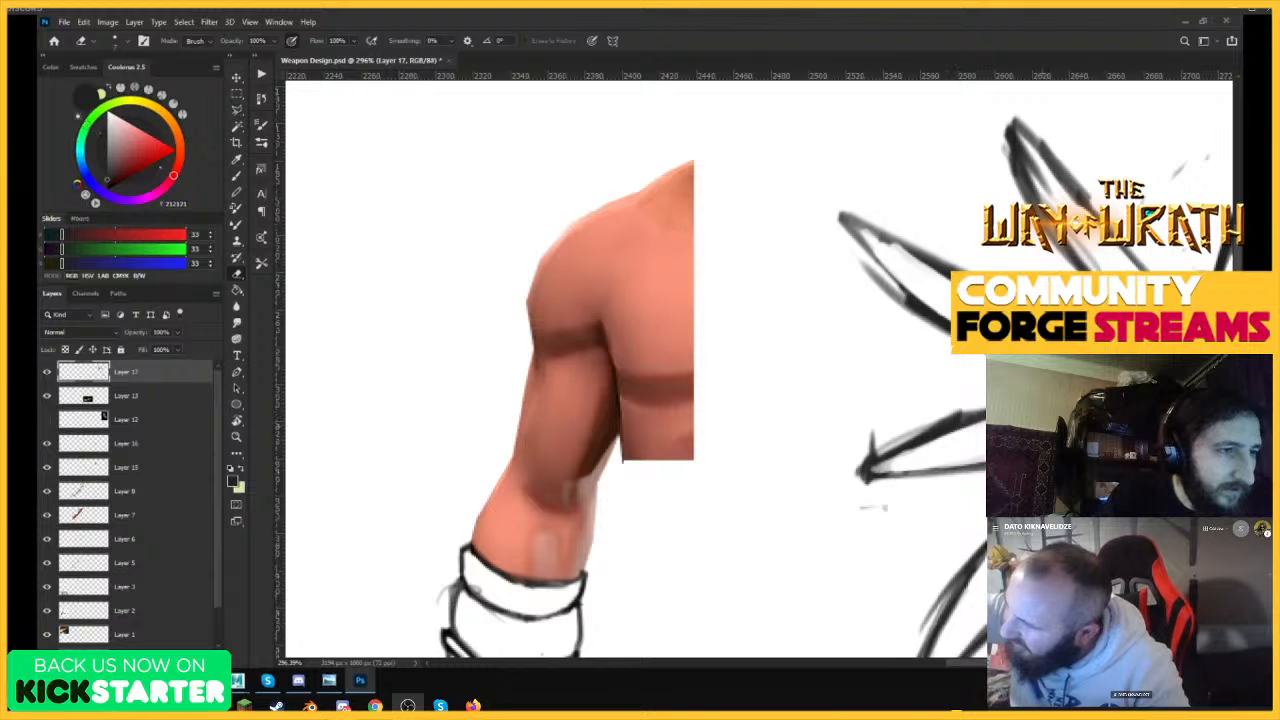
pyautogui.moveTo(986, 330); pyautogui.dragTo(890, 332)
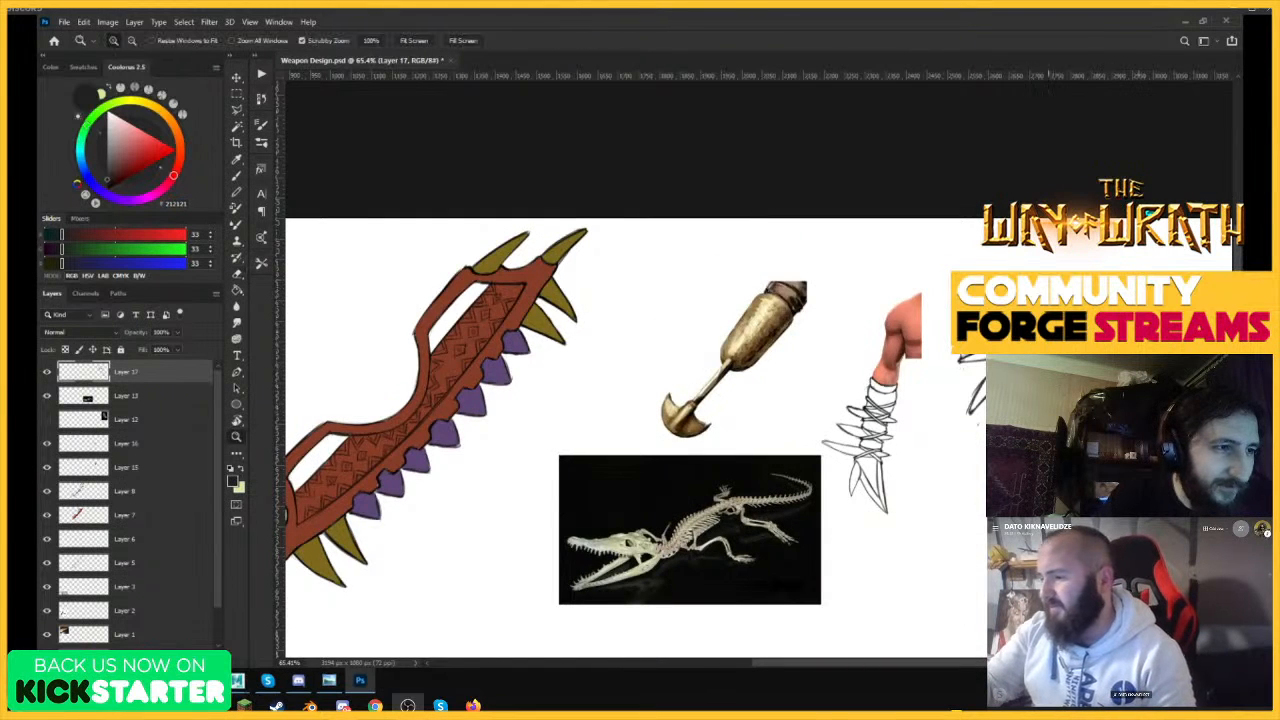
pyautogui.moveTo(1048, 336); pyautogui.dragTo(1100, 336)
pyautogui.moveTo(1030, 392); pyautogui.dragTo(1074, 392)
# Draw crossing binding strokes over the centre of the club head where the spikes meet.
pyautogui.press('b')
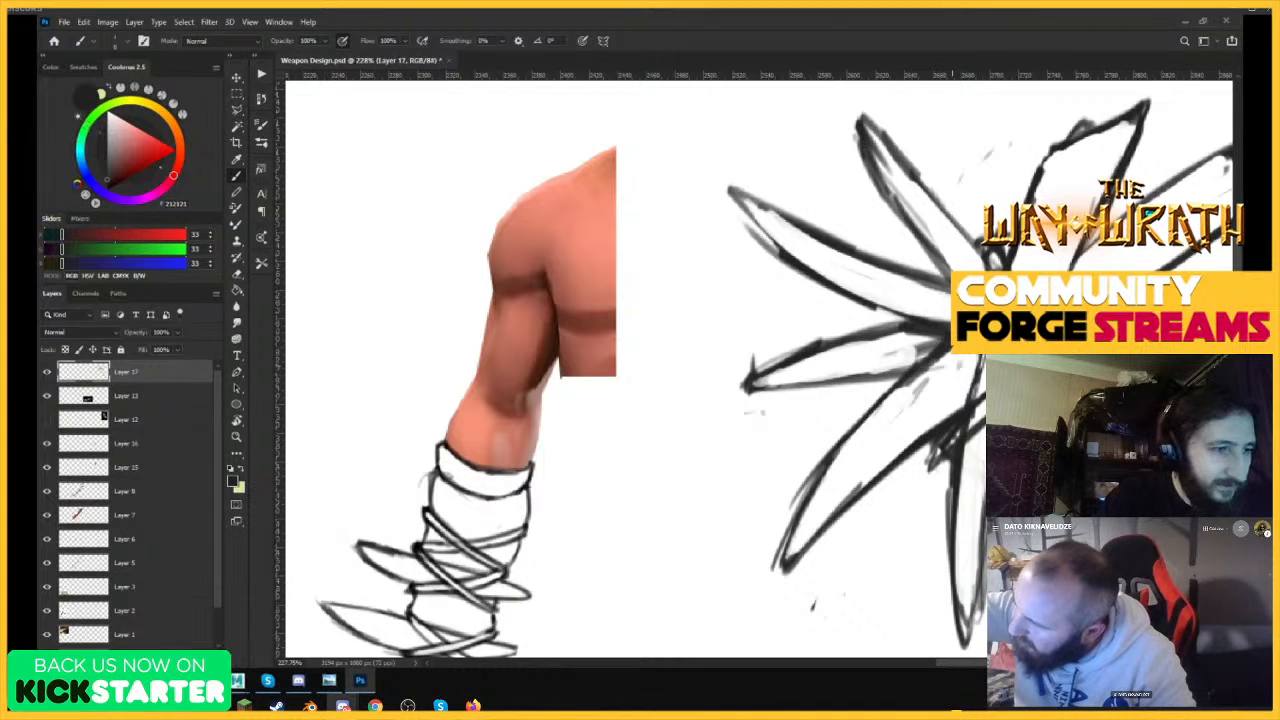
pyautogui.moveTo(920, 370); pyautogui.dragTo(978, 360)
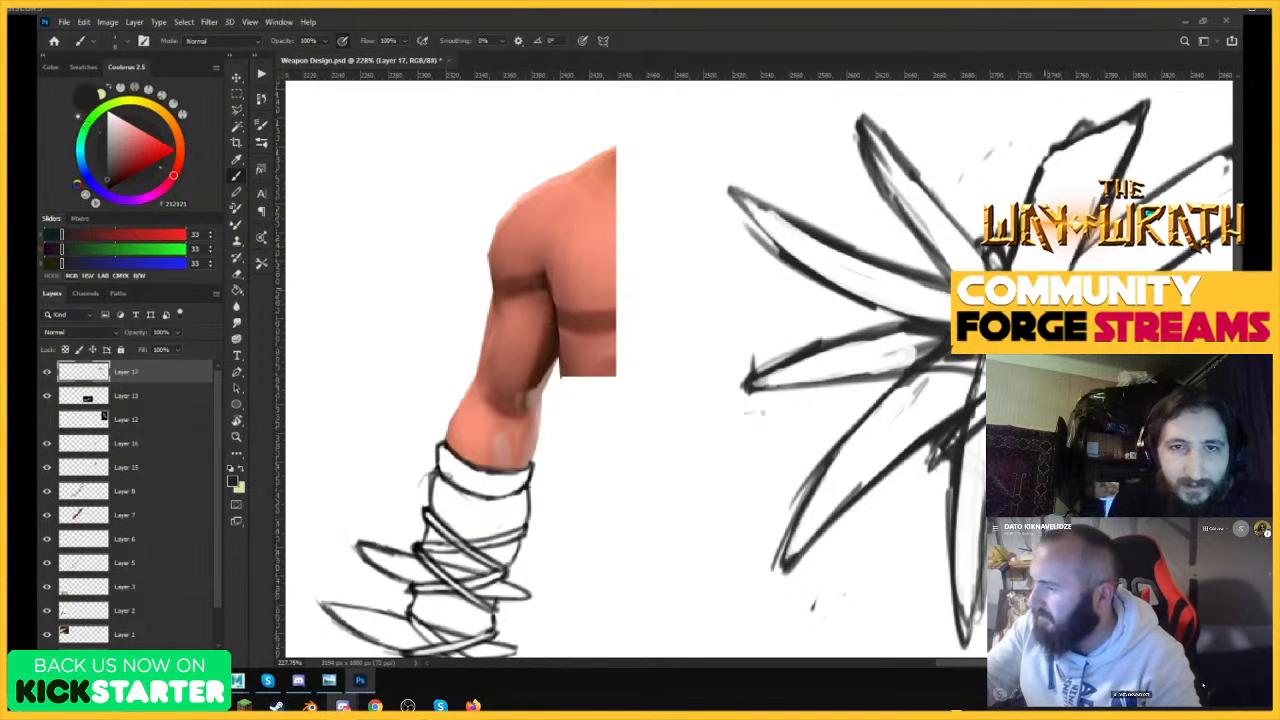
pyautogui.moveTo(1150, 290); pyautogui.dragTo(944, 393)
pyautogui.moveTo(1112, 258); pyautogui.dragTo(1230, 262)
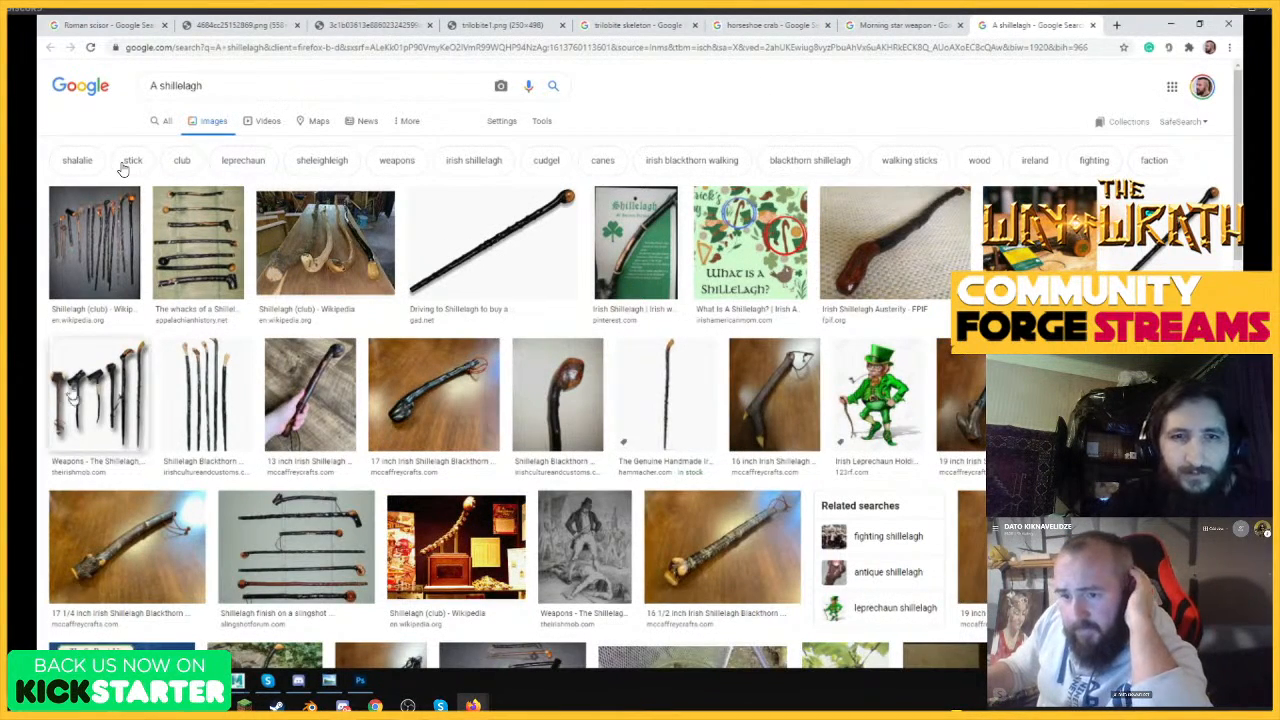
# Switch to the browser and preview the Irish Mob and Wikipedia photos in the shillelagh image results.
pyautogui.click(97, 395)
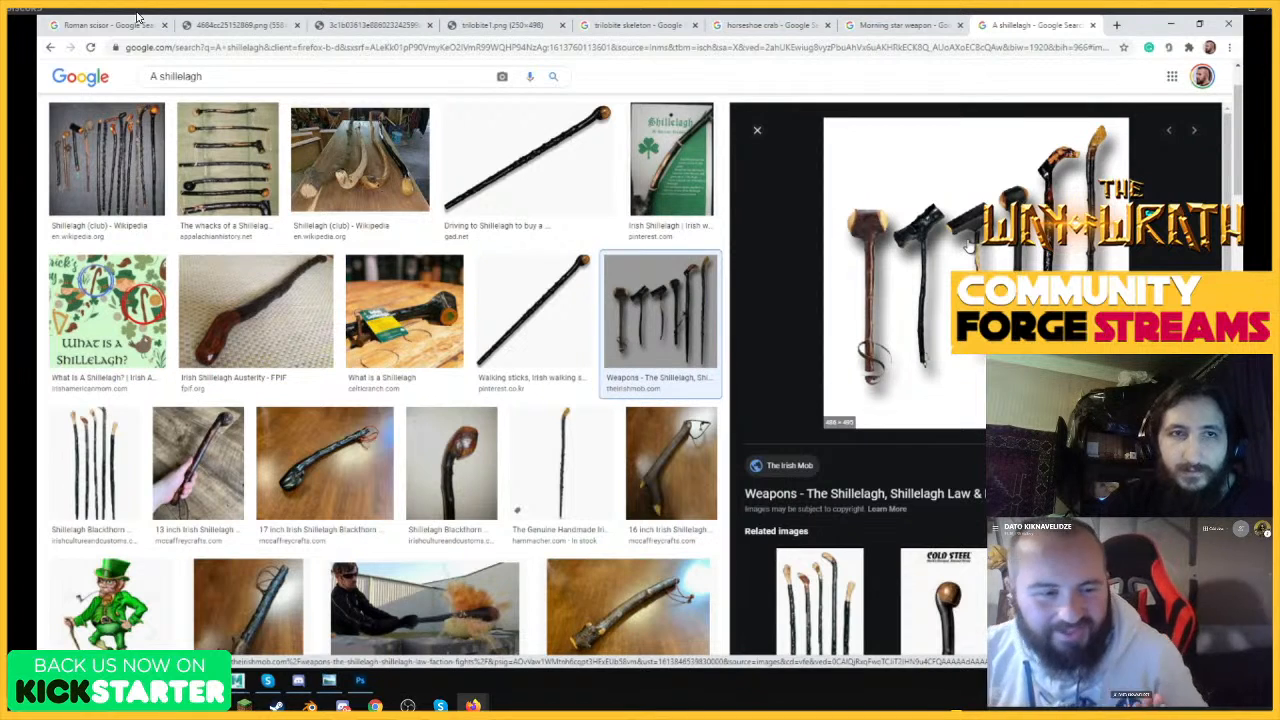
pyautogui.click(138, 17)
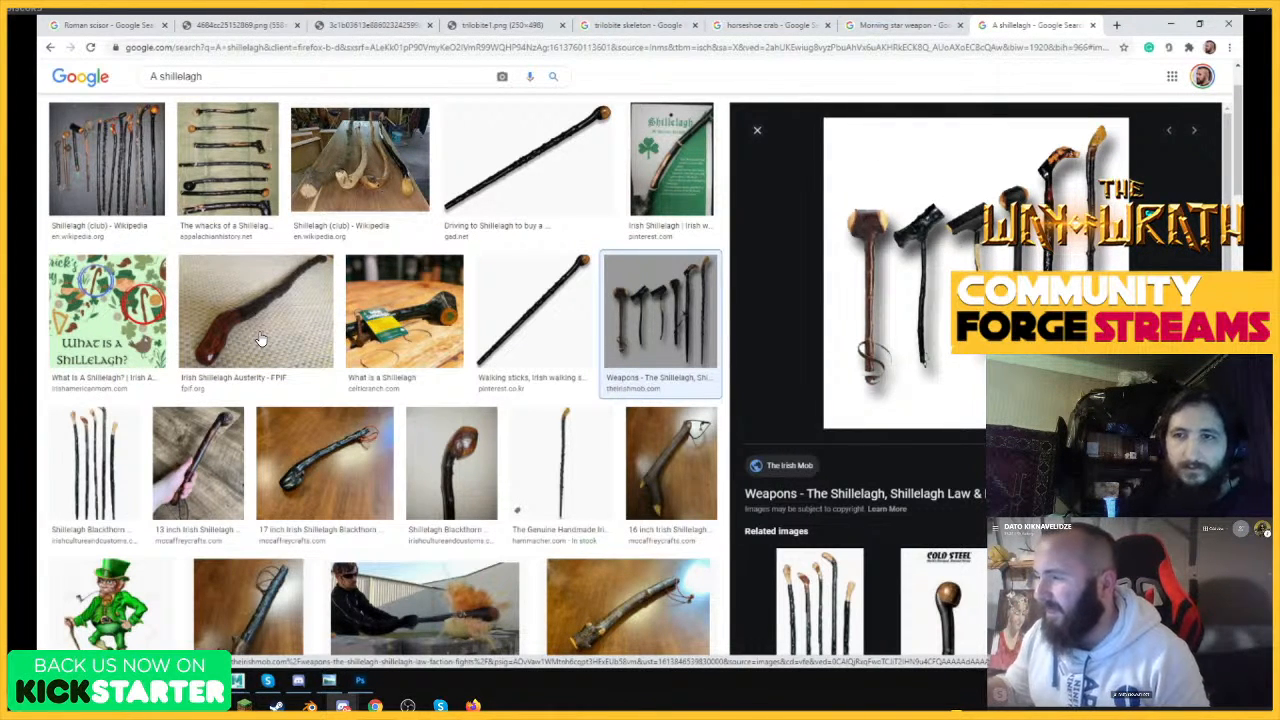
pyautogui.scroll(1, 260, 340)
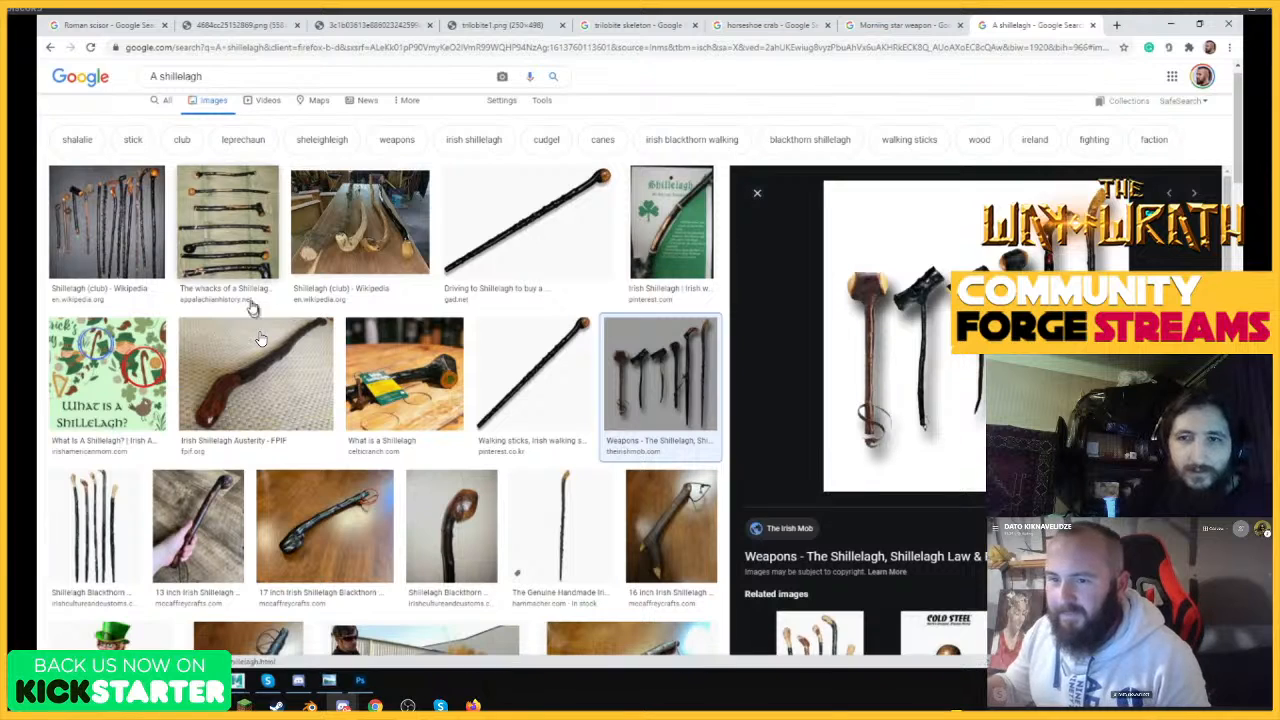
pyautogui.click(143, 223)
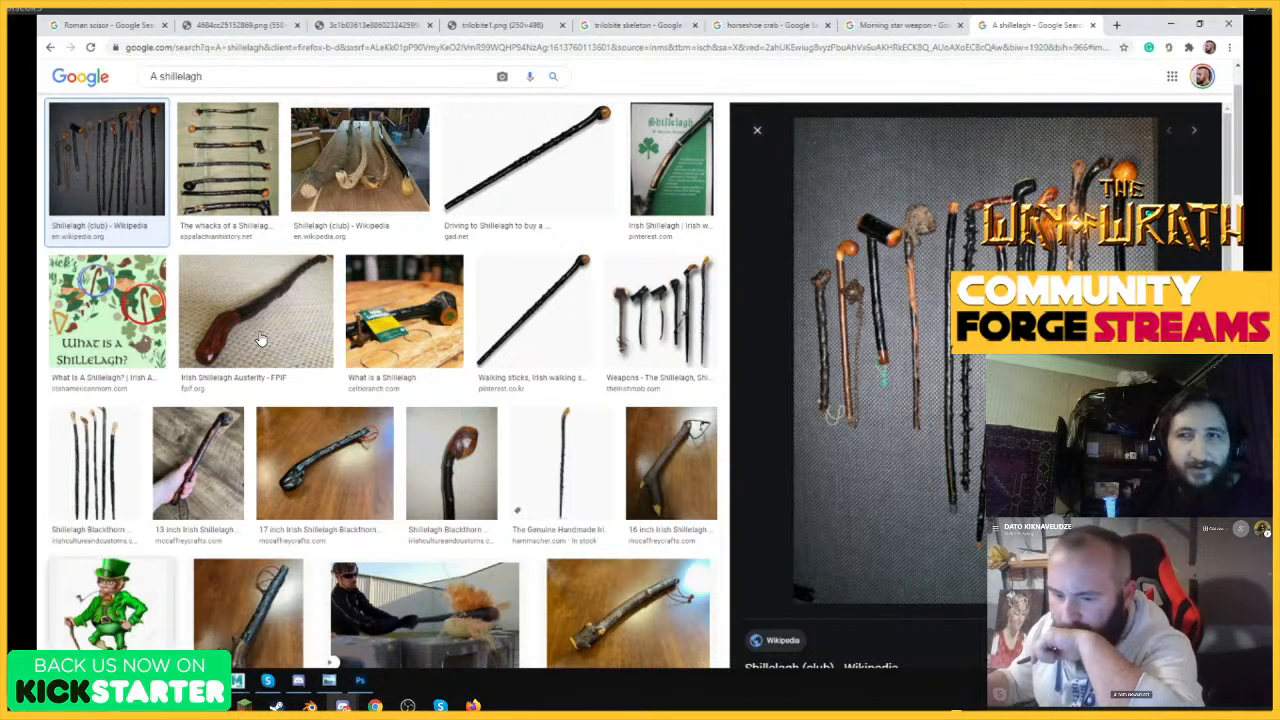
# Open the Weapons folder inside MARKETING > ARTS of the YEZUGA Mini RPG project in File Explorer.
pyautogui.click(145, 681)
pyautogui.click(90, 618)
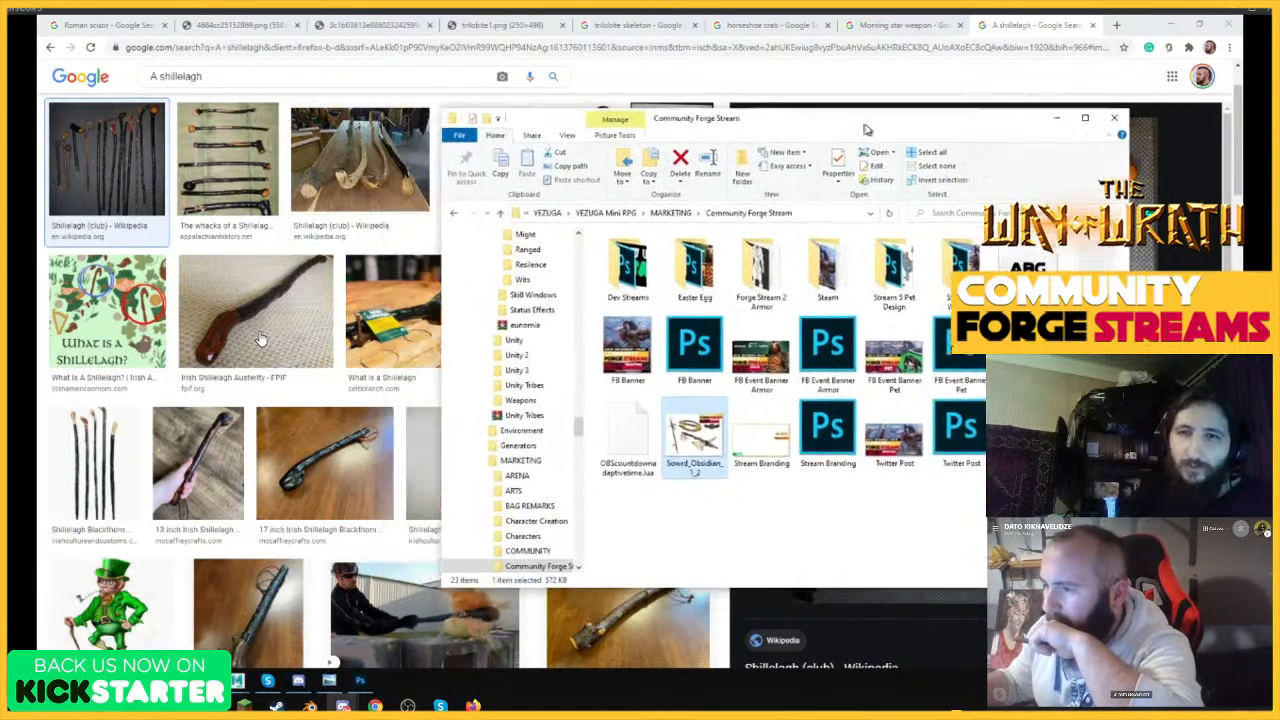
pyautogui.moveTo(604, 351); pyautogui.dragTo(590, 238)
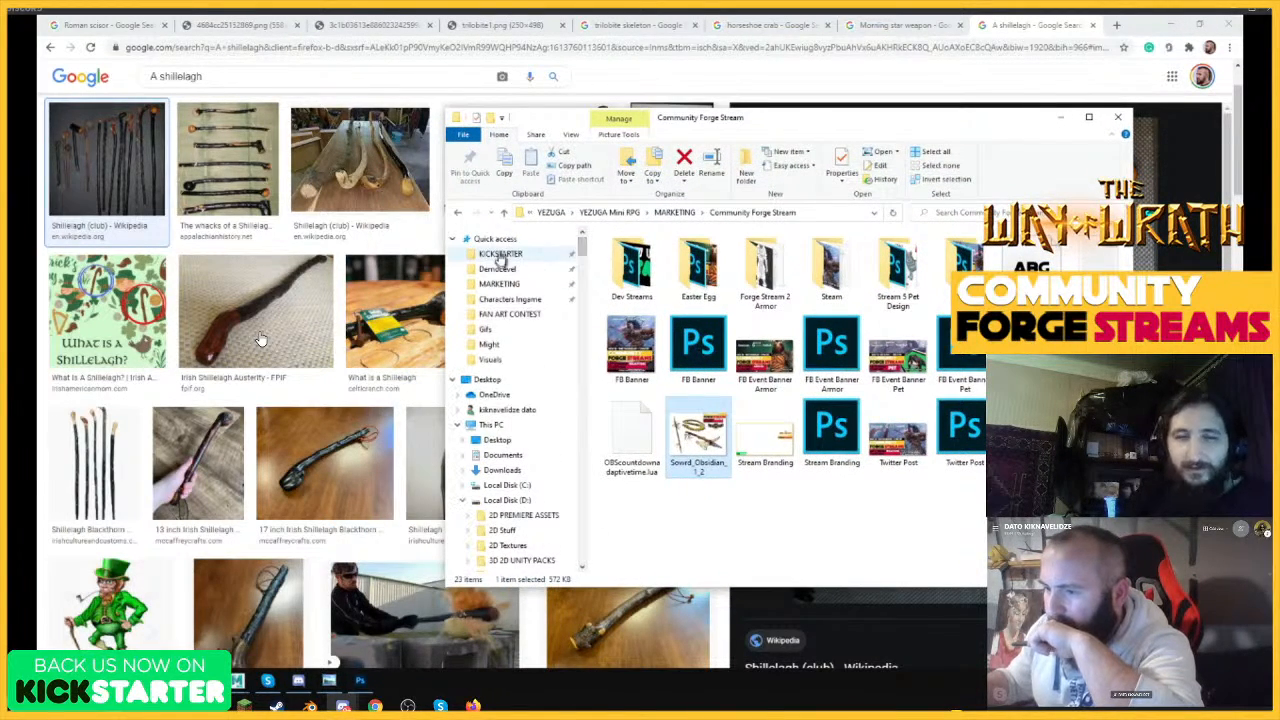
pyautogui.click(498, 284)
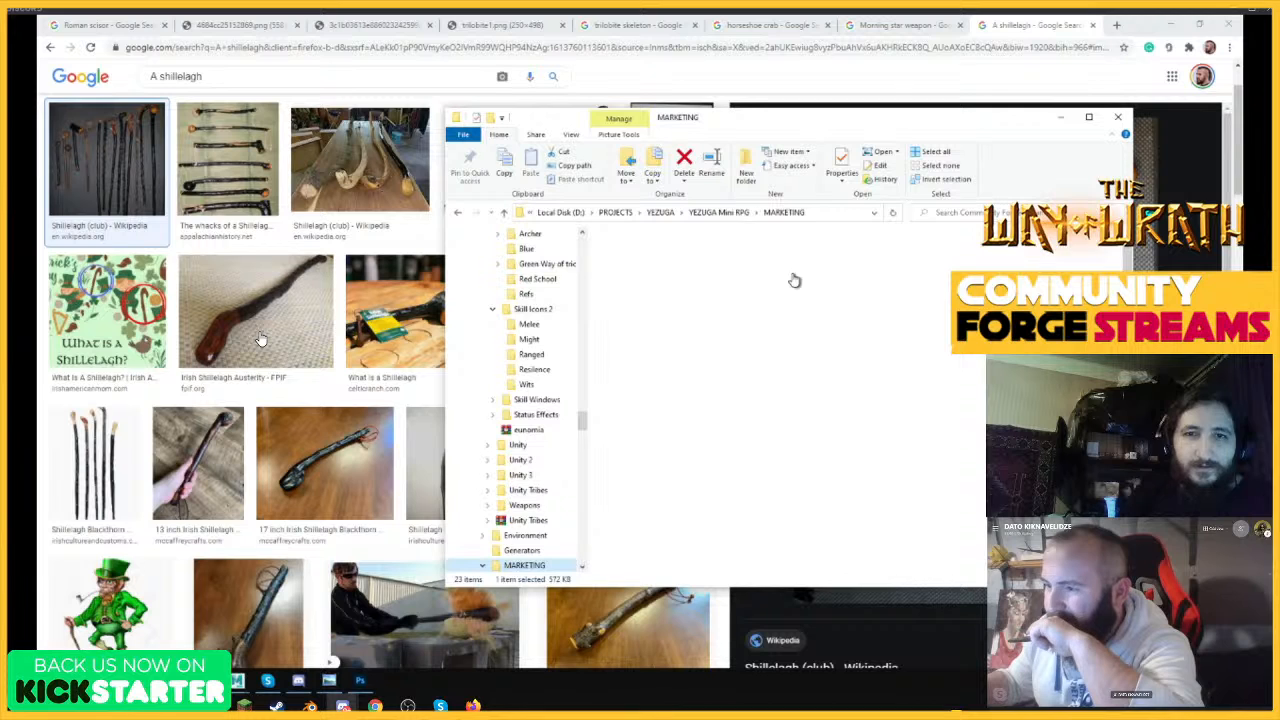
pyautogui.click(717, 212)
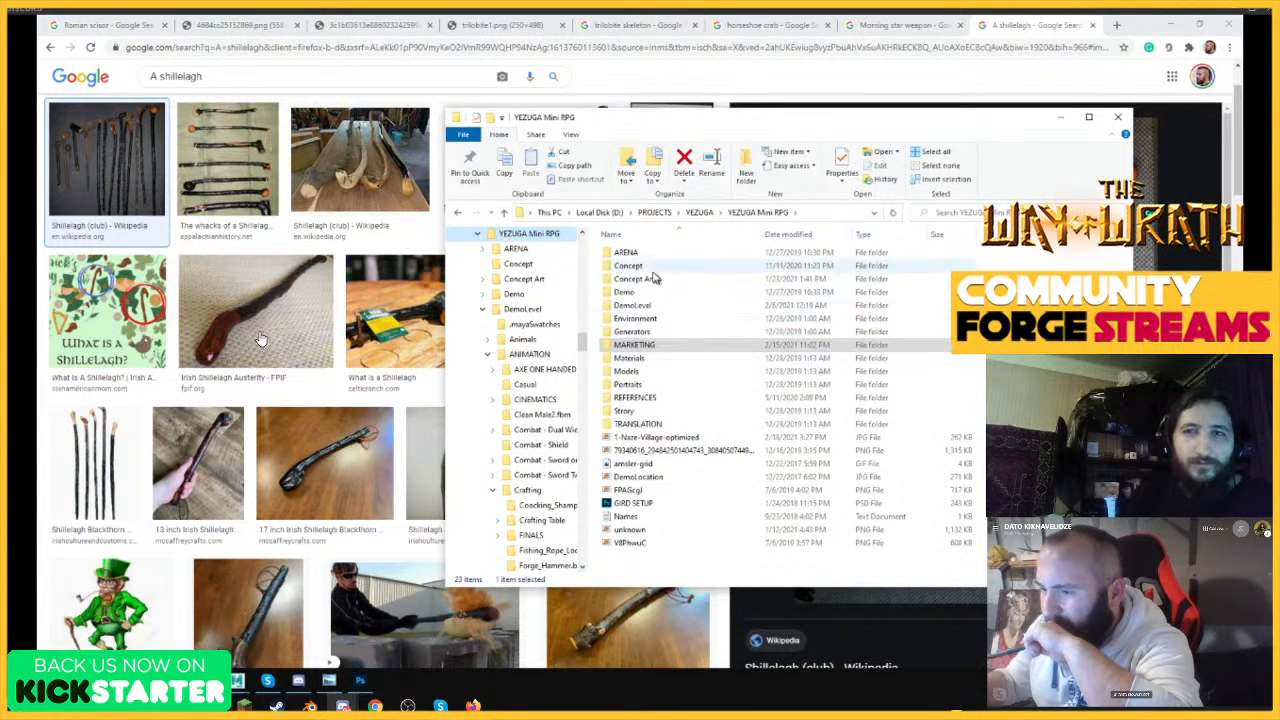
pyautogui.doubleClick(640, 344)
pyautogui.doubleClick(674, 291)
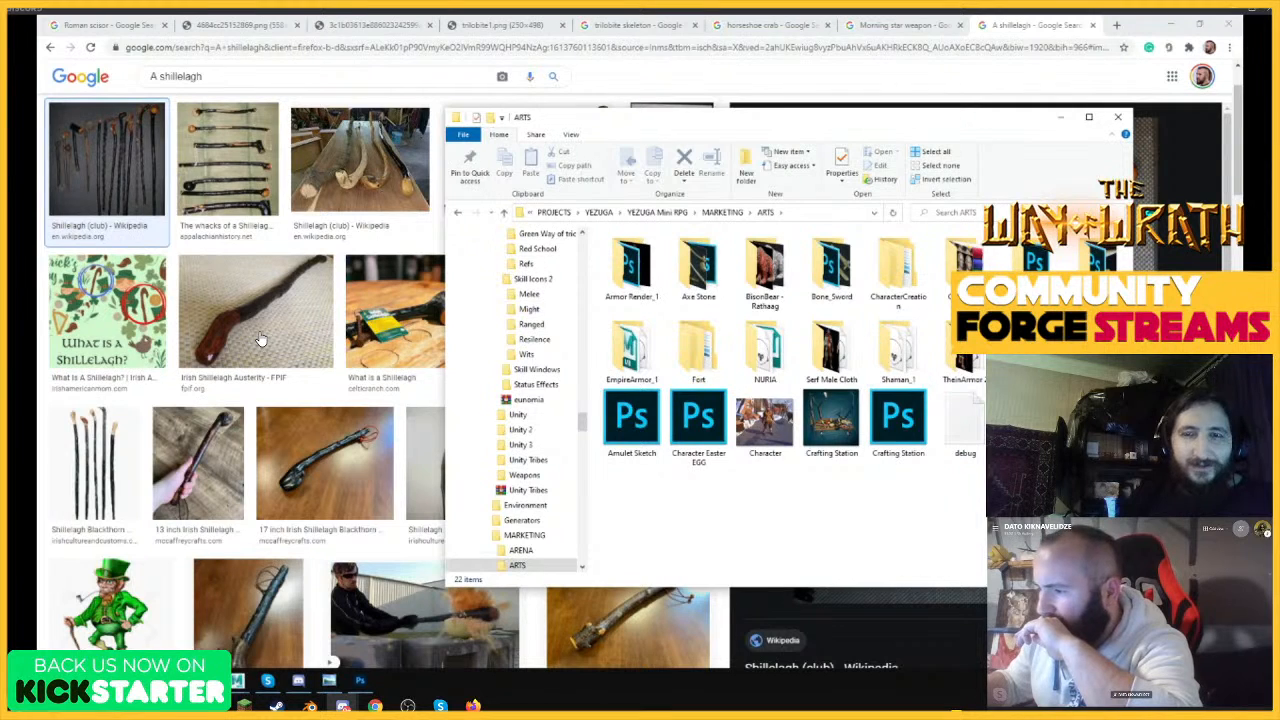
pyautogui.doubleClick(1098, 345)
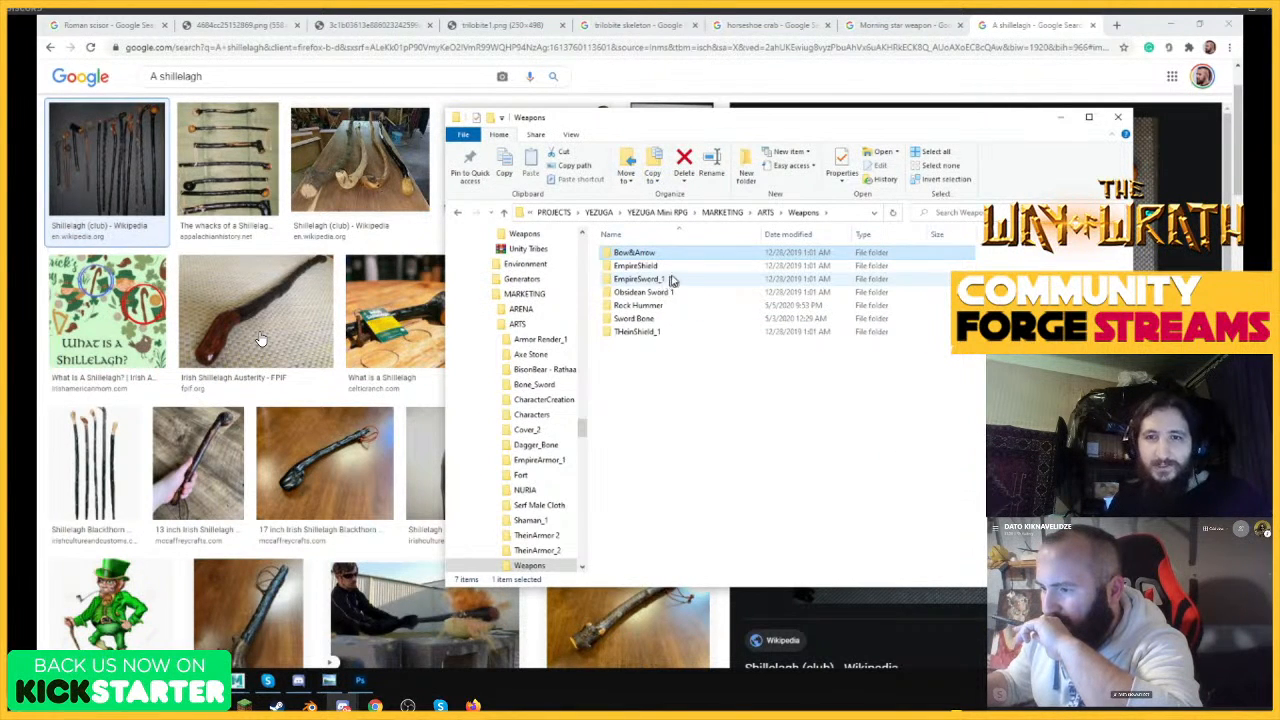
# Open the Hummer render from the Rock Hummer folder, examine its bound head and handle, and dismiss the image and folder windows.
pyautogui.click(676, 255)
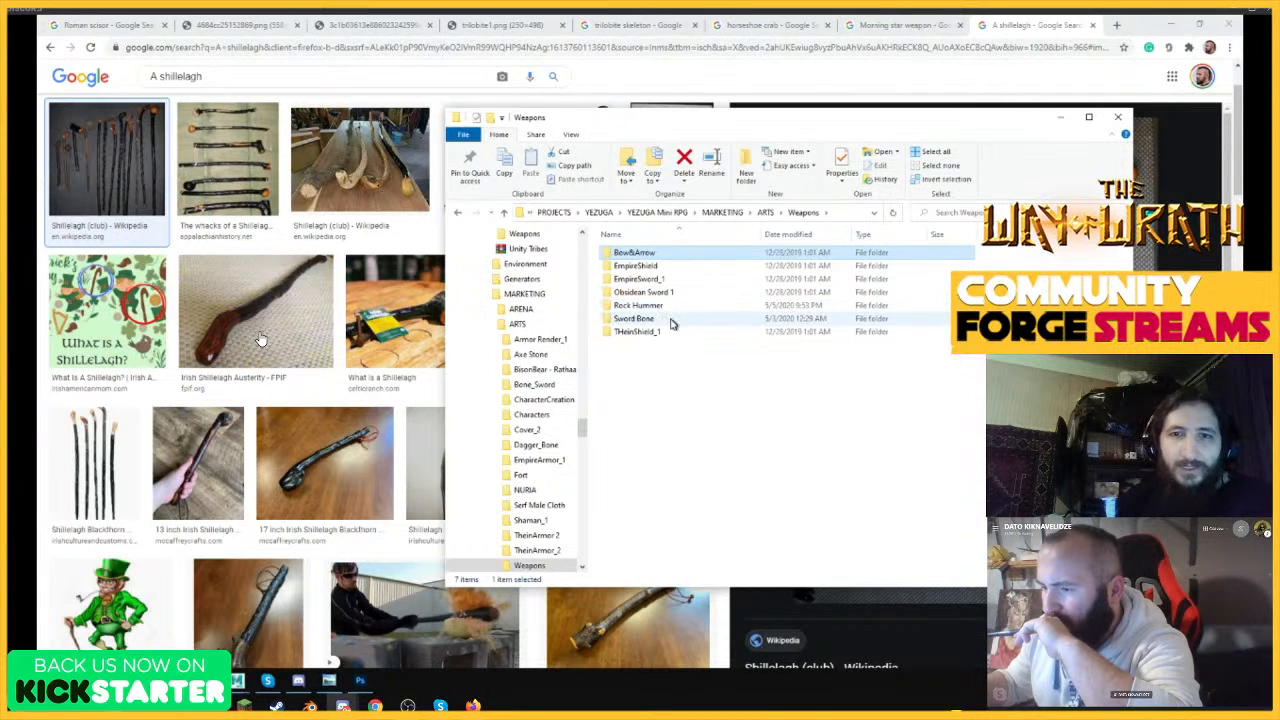
pyautogui.doubleClick(675, 306)
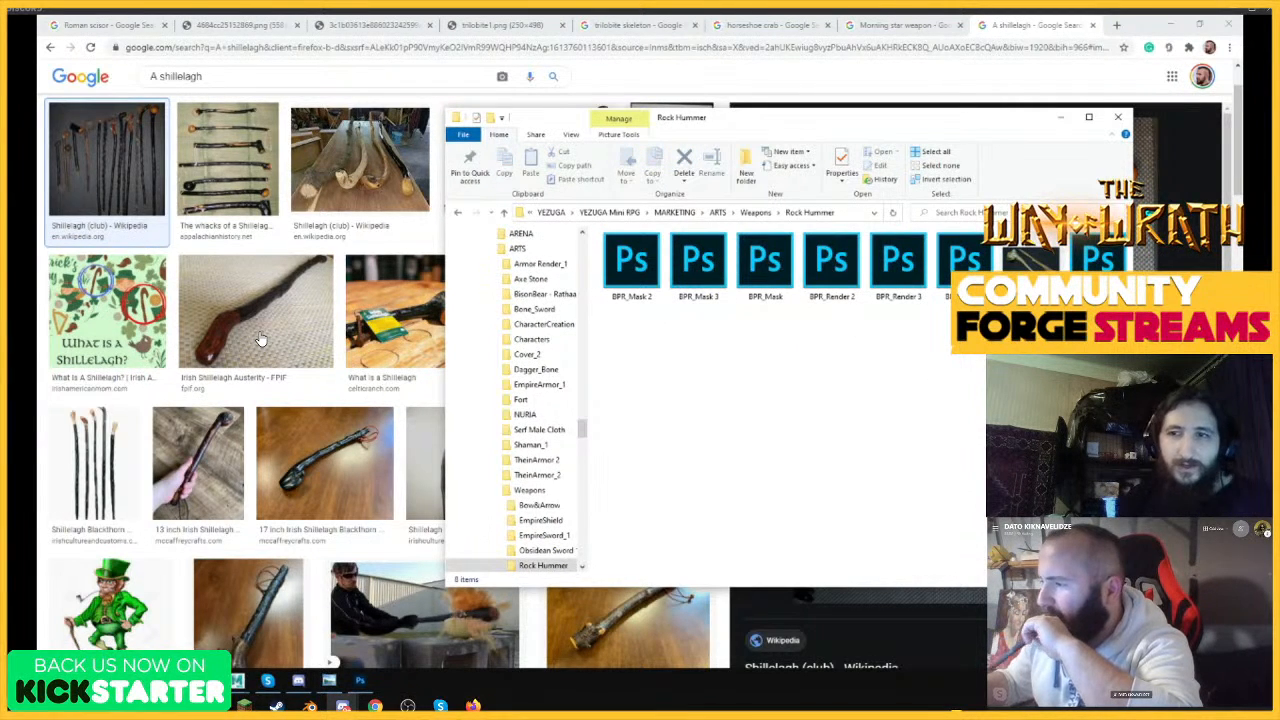
pyautogui.click(1040, 260)
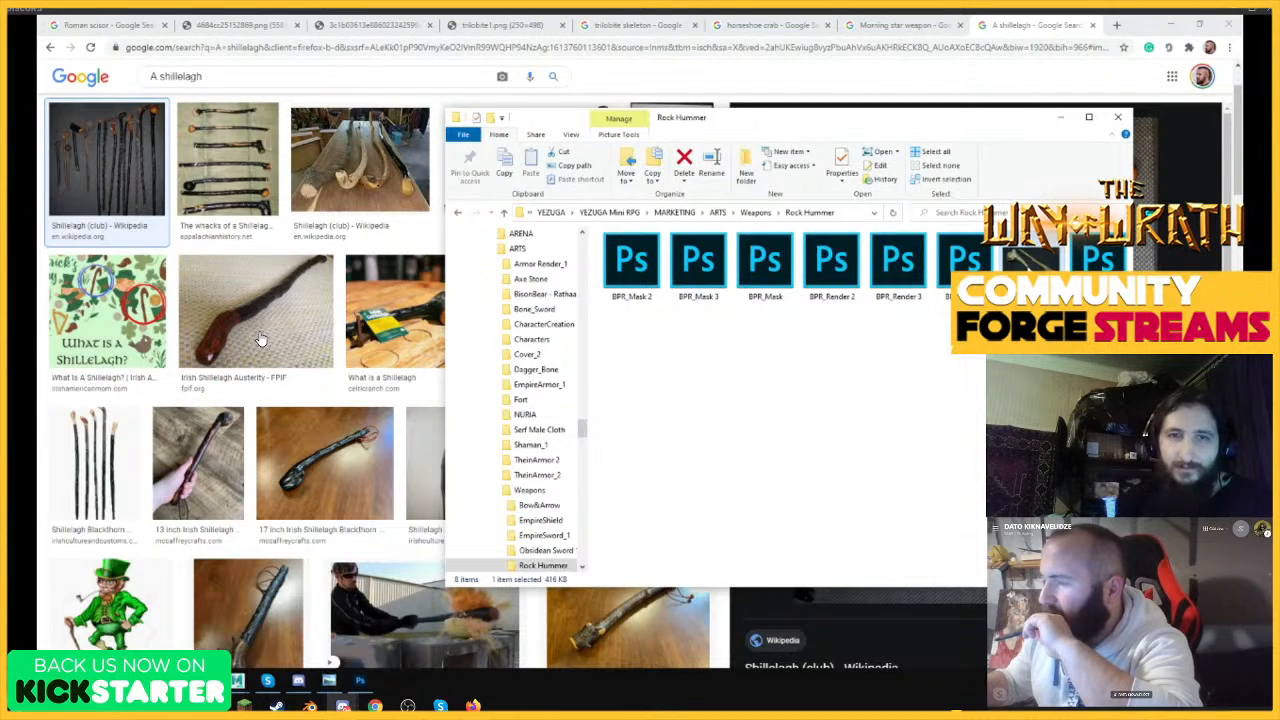
pyautogui.doubleClick(1036, 260)
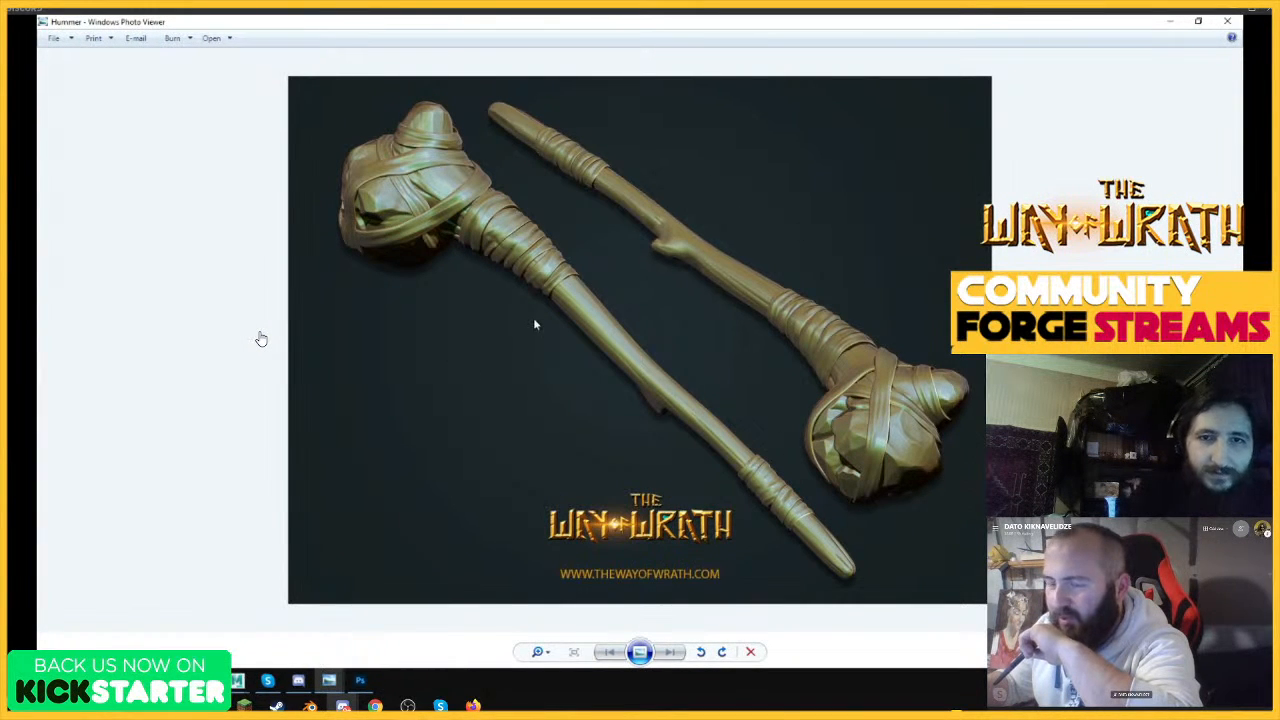
pyautogui.scroll(2, 729, 482)
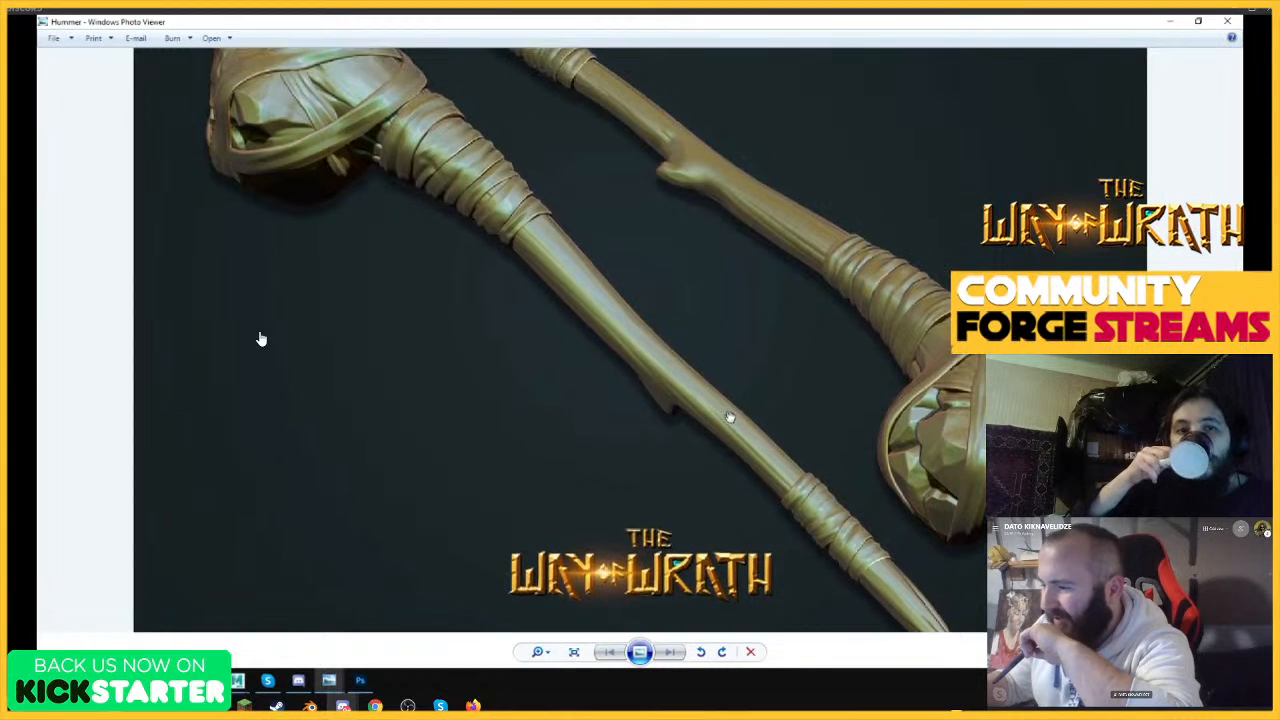
pyautogui.scroll(-2, 729, 418)
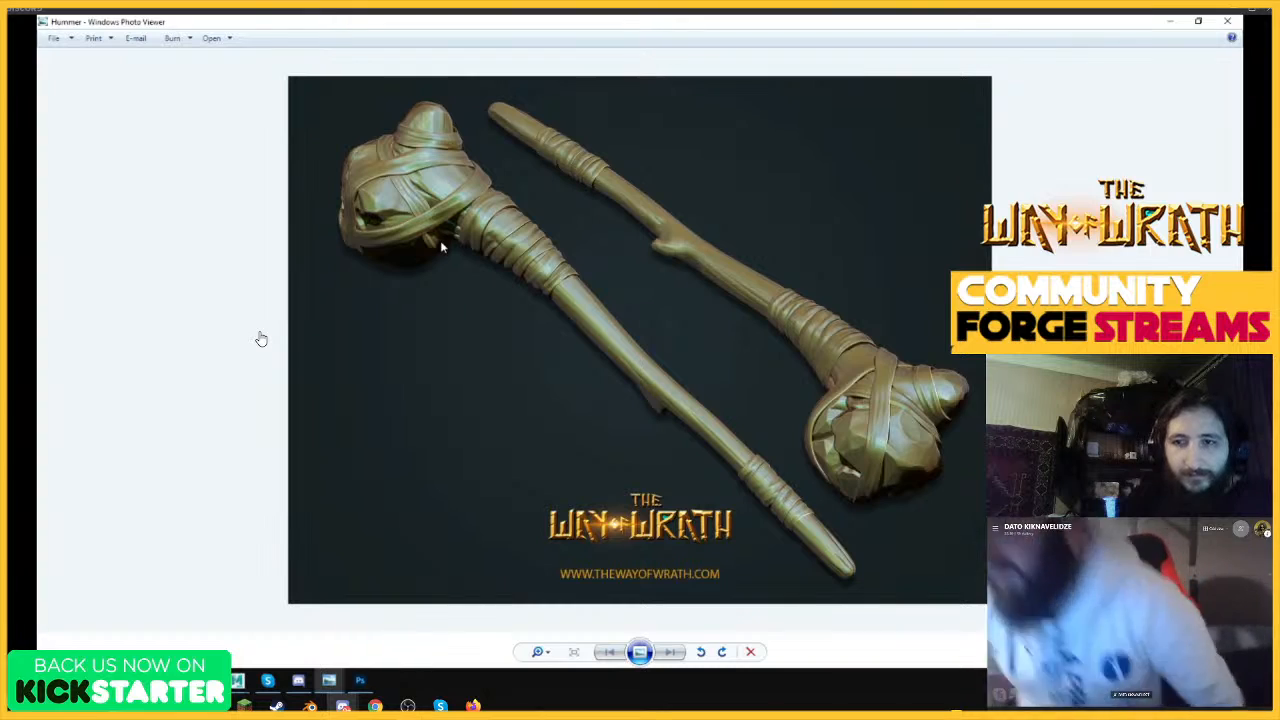
pyautogui.moveTo(986, 24); pyautogui.dragTo(800, 123)
pyautogui.click(862, 122)
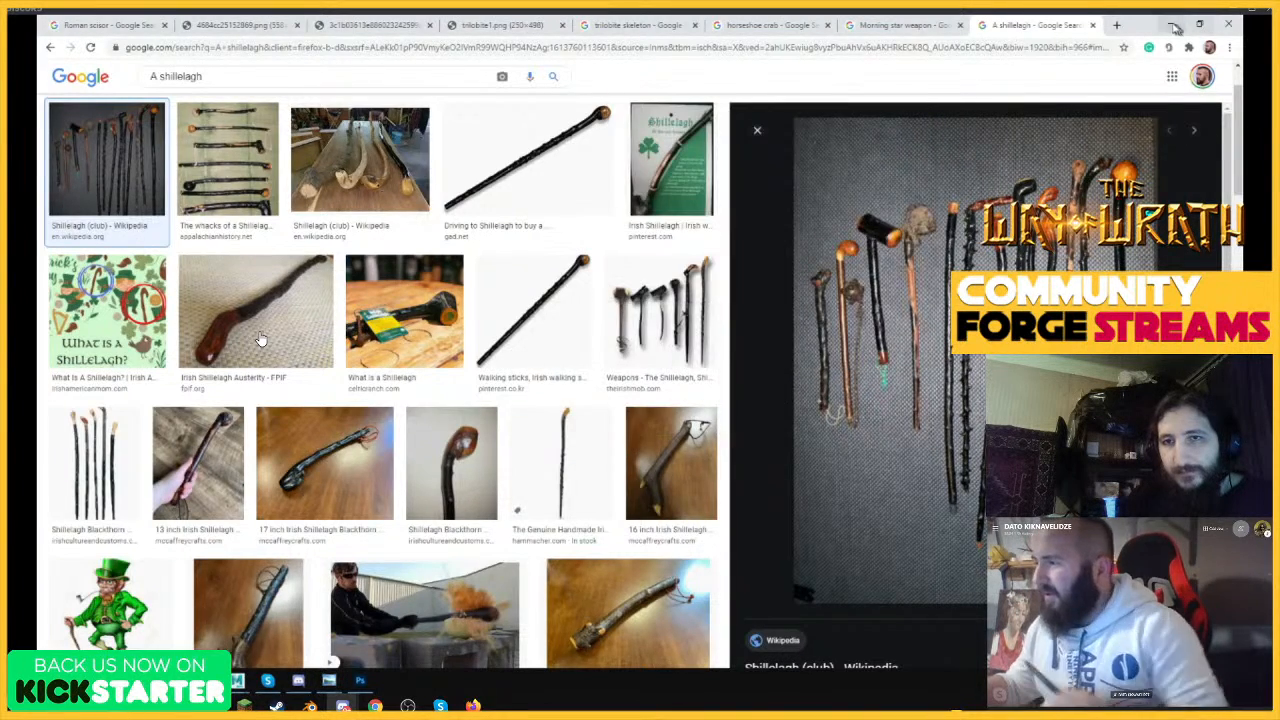
# Switch back to Weapon Design.psd in Photoshop and sketch a hanging strap loop at the lower end of the spiked club's handle.
pyautogui.hotkey('alt', 'Tab')
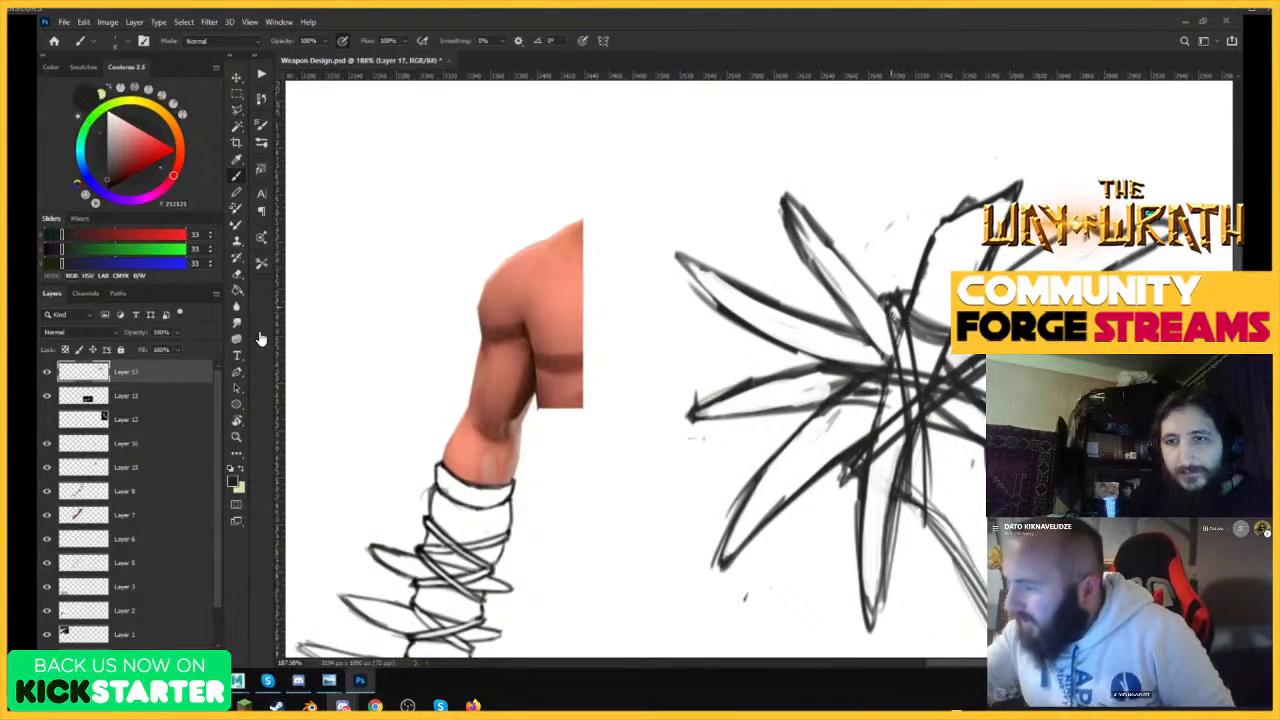
pyautogui.scroll(-8, 888, 317)
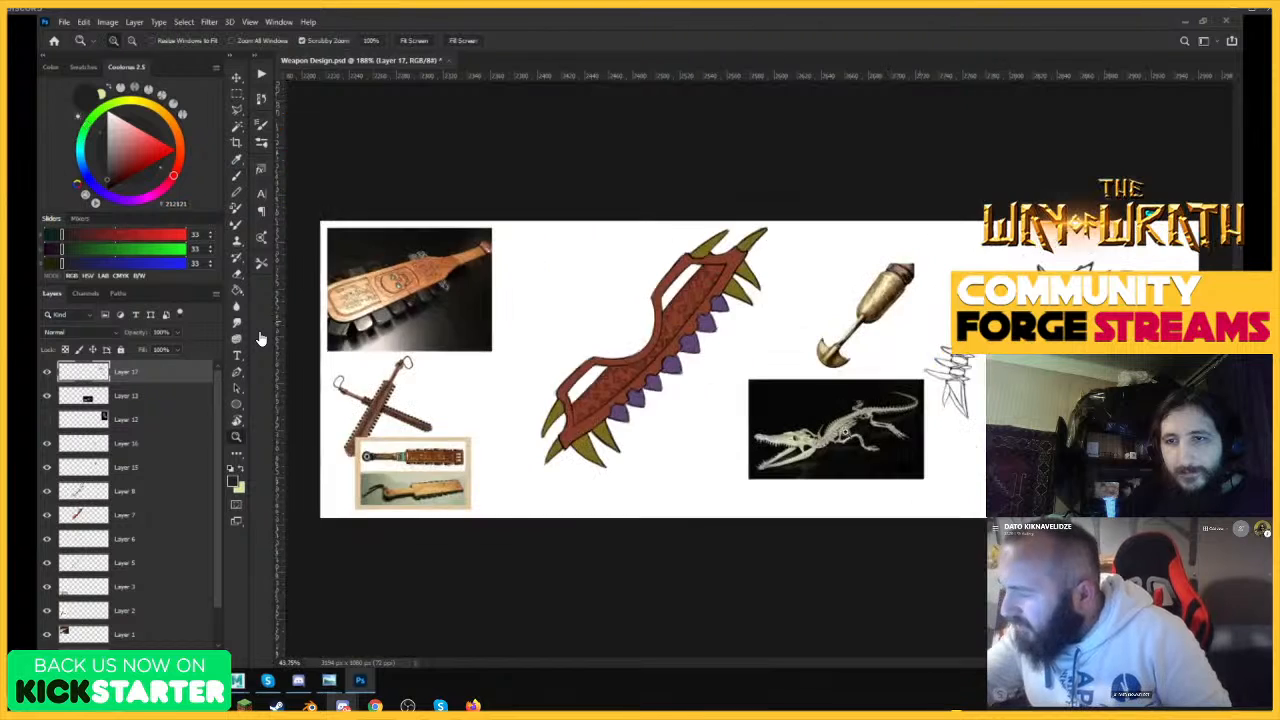
pyautogui.scroll(6, 1150, 430)
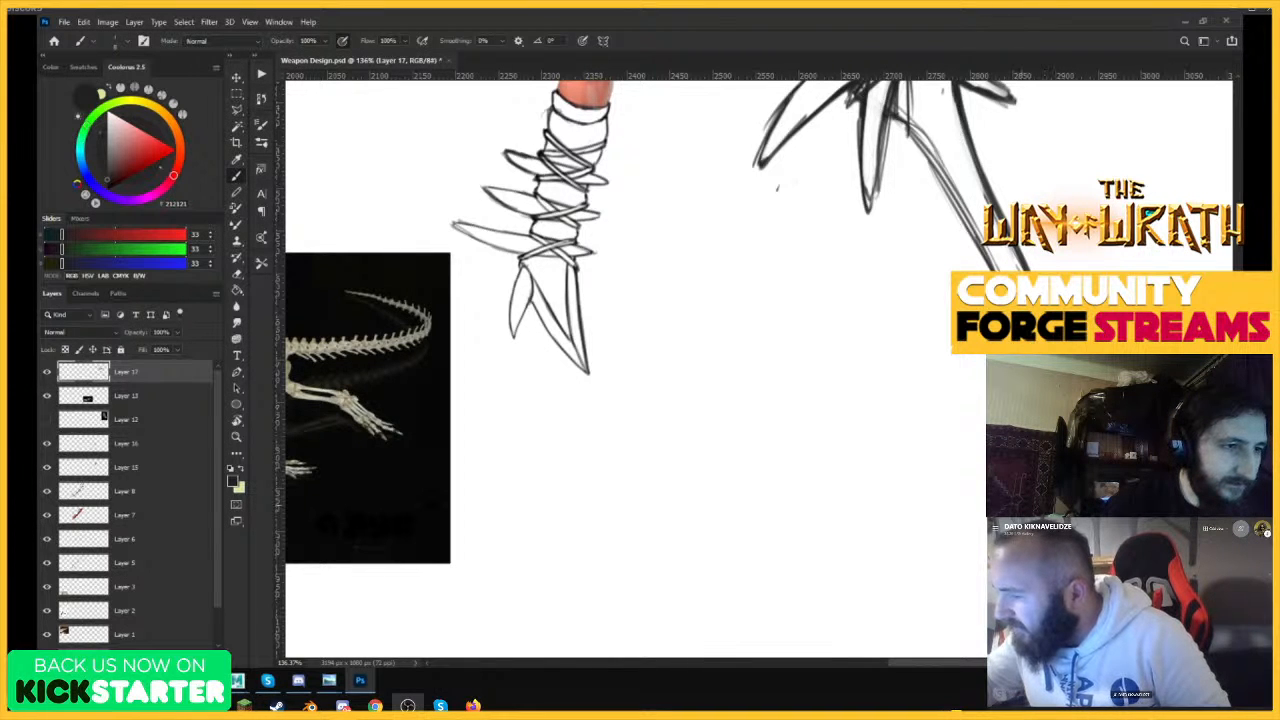
pyautogui.press('z')
pyautogui.moveTo(1160, 440); pyautogui.dragTo(1085, 450)
pyautogui.moveTo(1165, 468); pyautogui.dragTo(1222, 468)
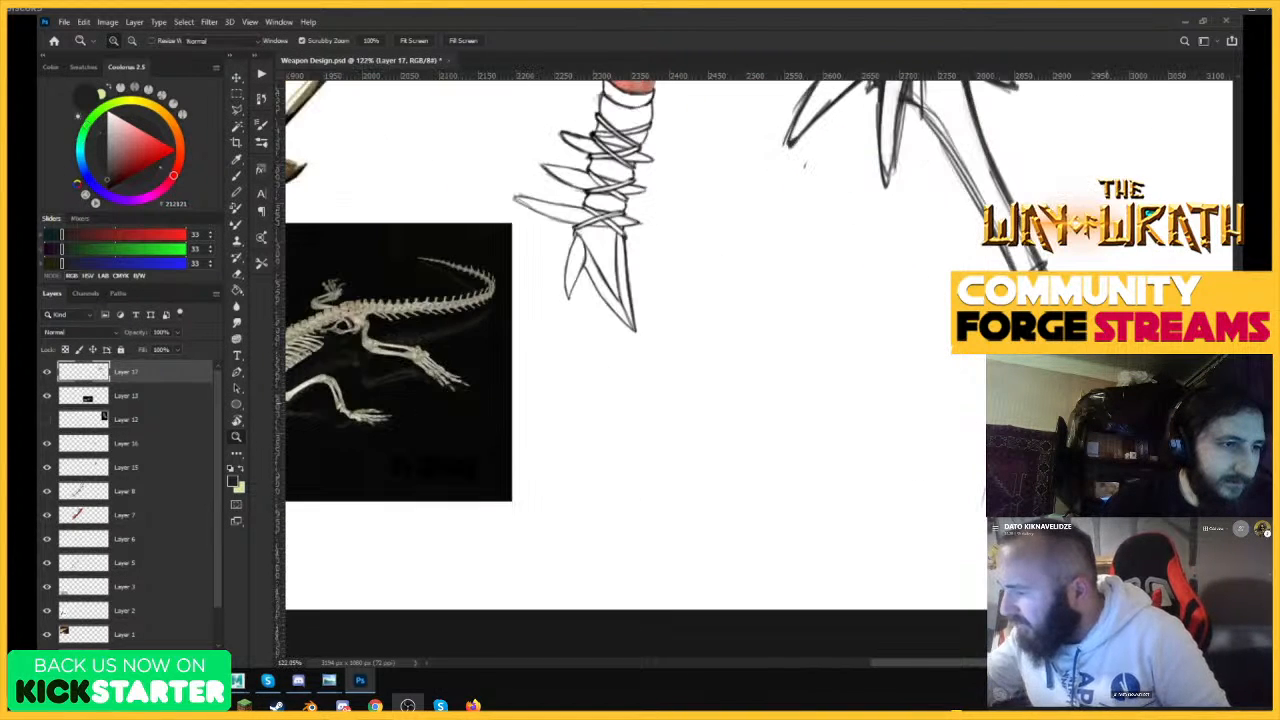
pyautogui.press('b')
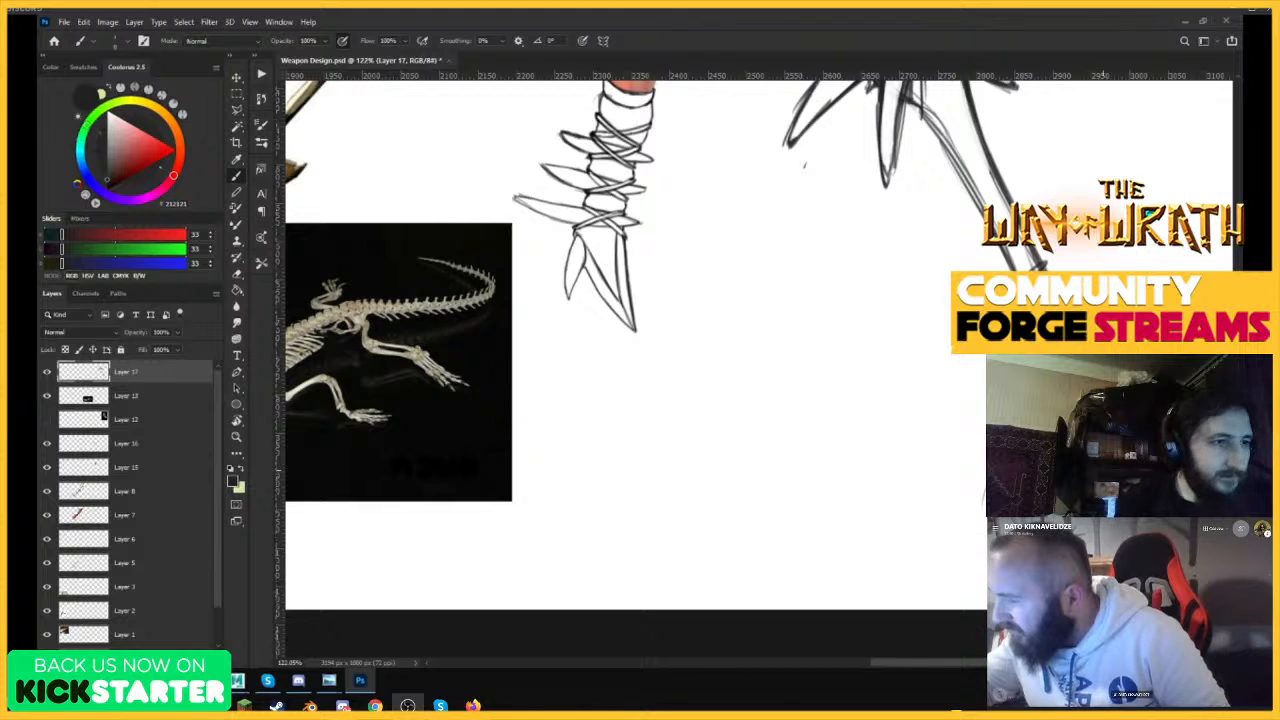
pyautogui.press('e')
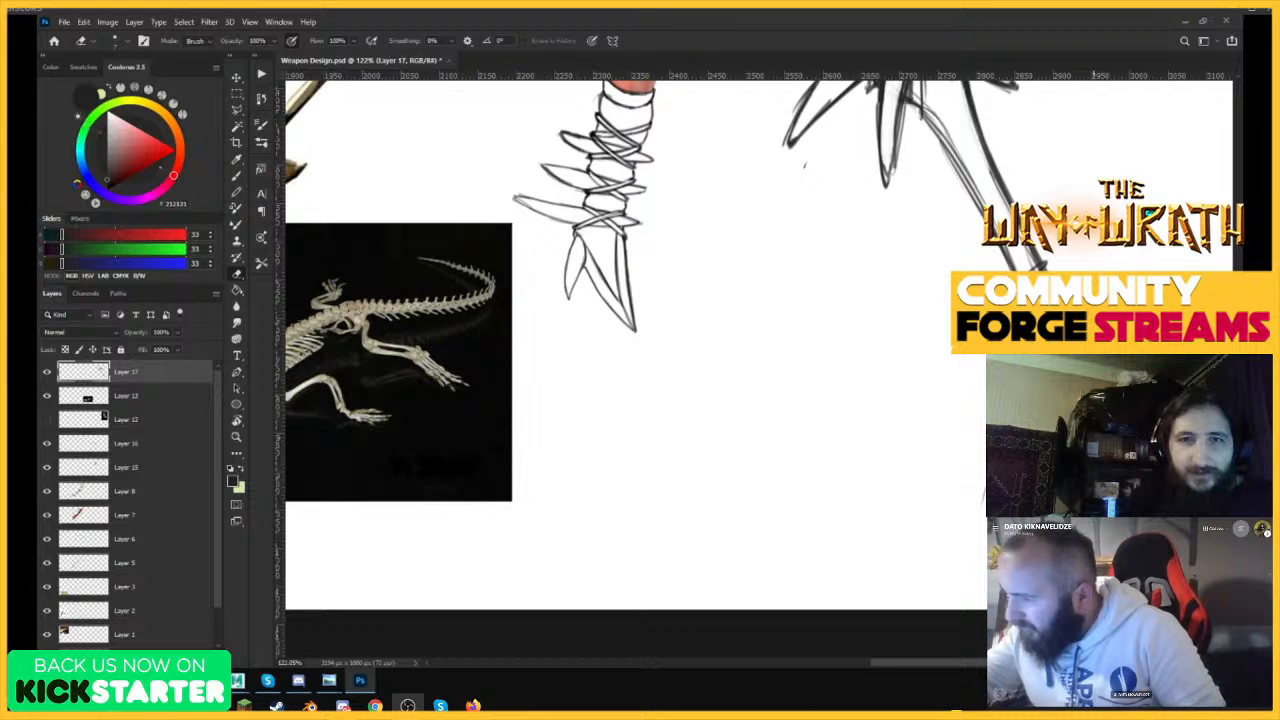
pyautogui.press('b')
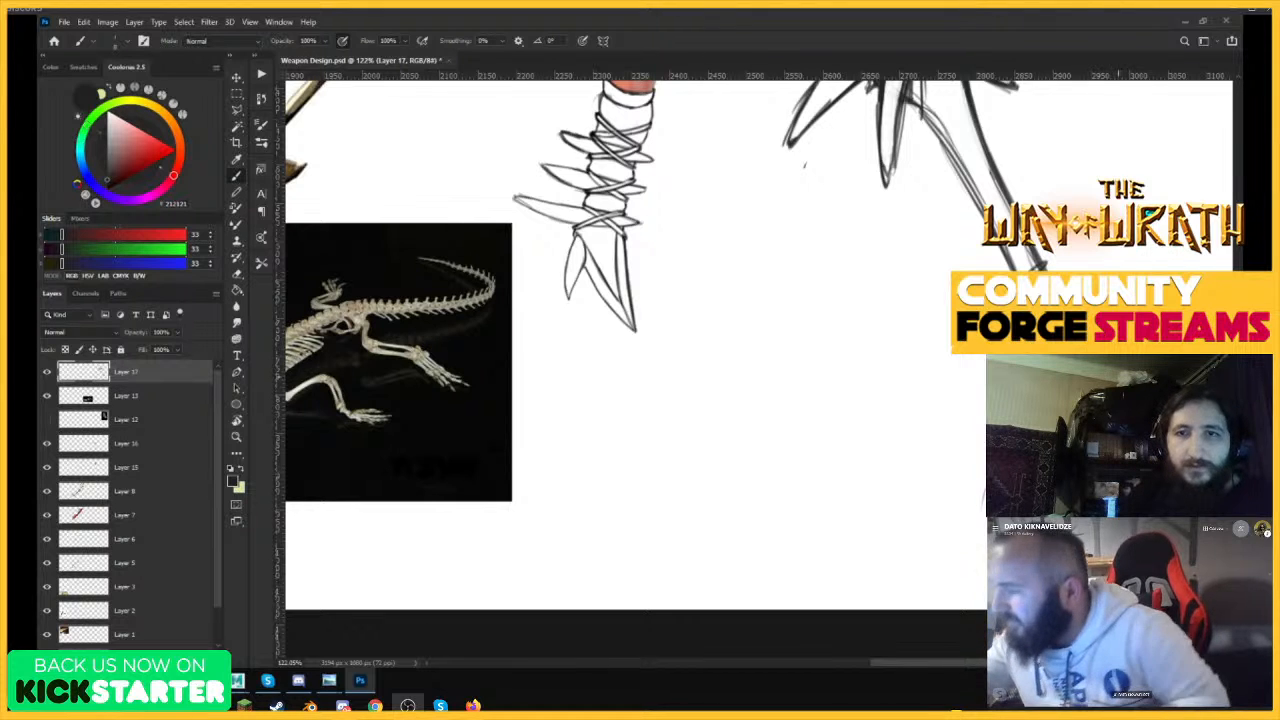
pyautogui.press('z')
pyautogui.moveTo(1118, 450)
pyautogui.mouseDown()
pyautogui.moveTo(1050, 450)
pyautogui.moveTo(1150, 460)
pyautogui.moveTo(1118, 451)
pyautogui.mouseUp()
pyautogui.press('b')
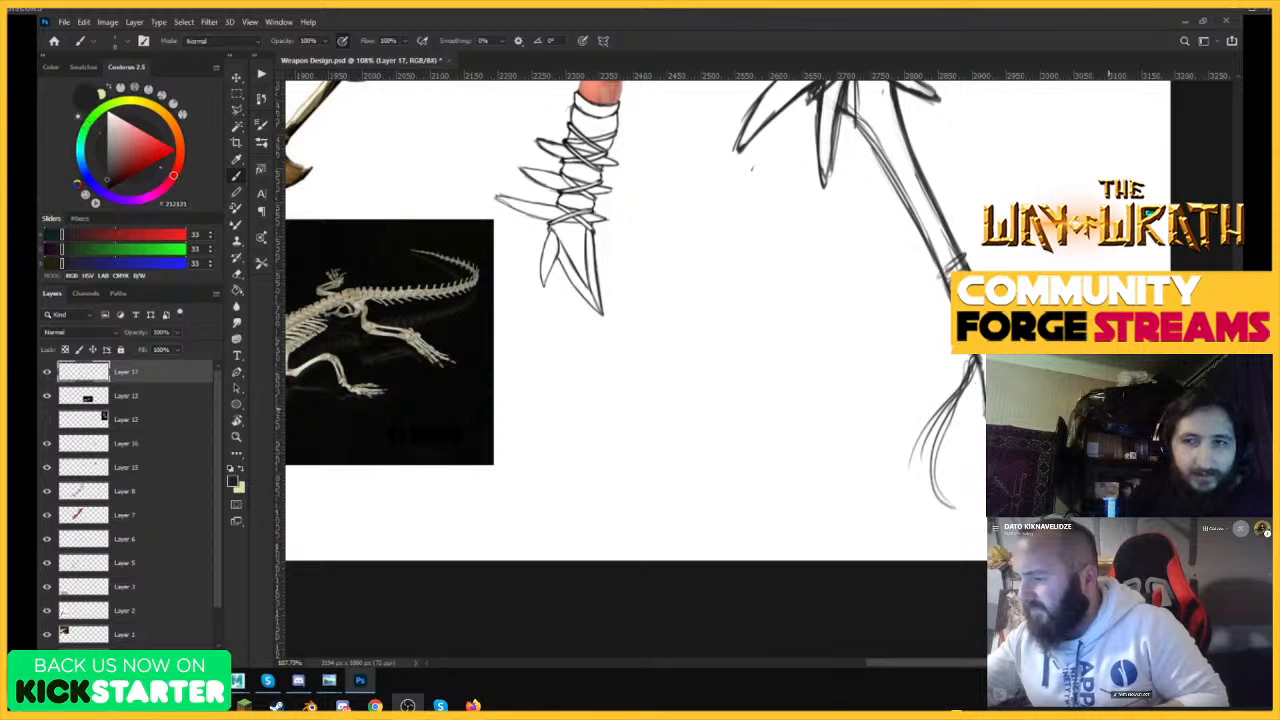
# Undo the last strap stroke and clean up the stray lines around the club's lower grip.
pyautogui.hotkey('ctrl', 'z')
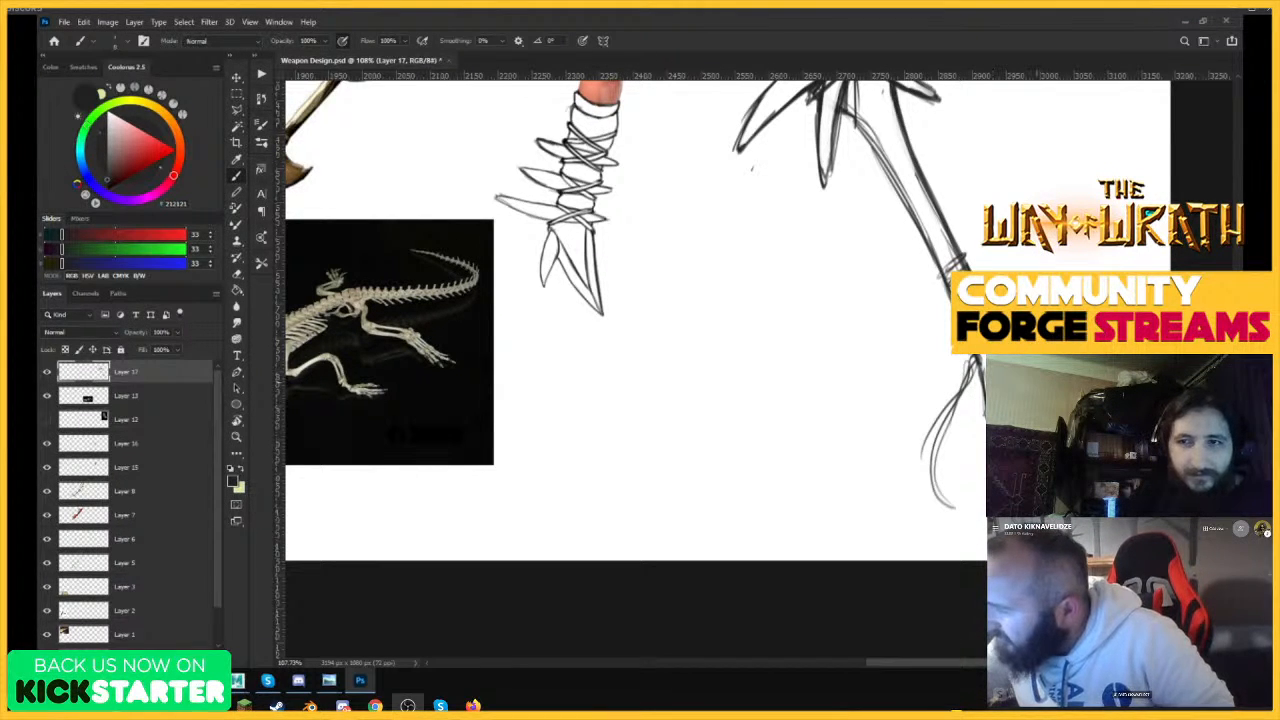
pyautogui.press('e')
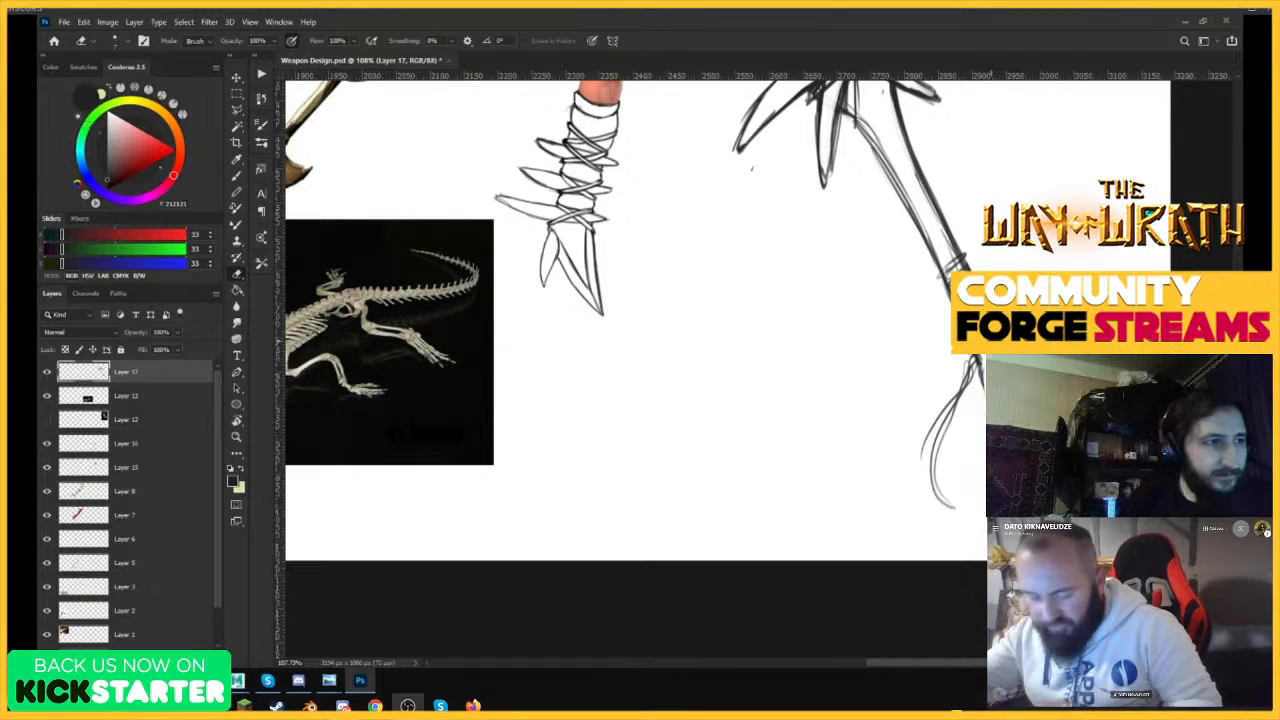
pyautogui.press('b')
pyautogui.scroll(4, 1000, 400)
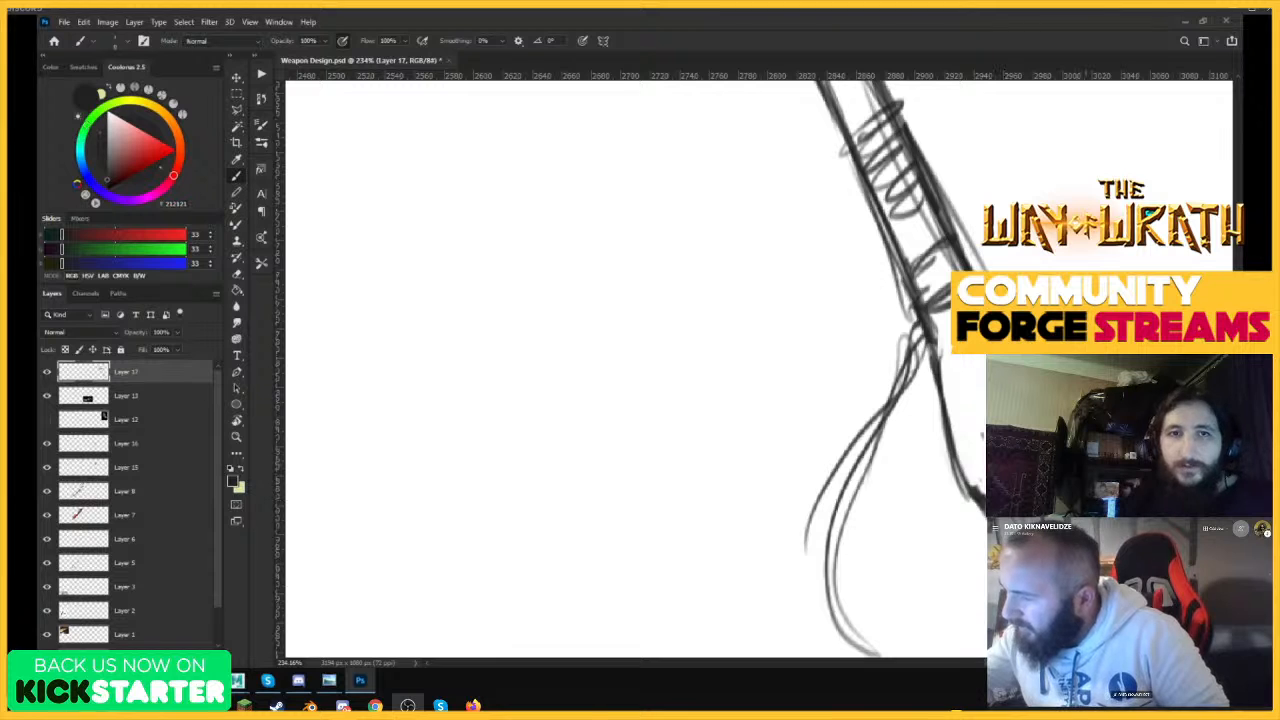
pyautogui.press('e')
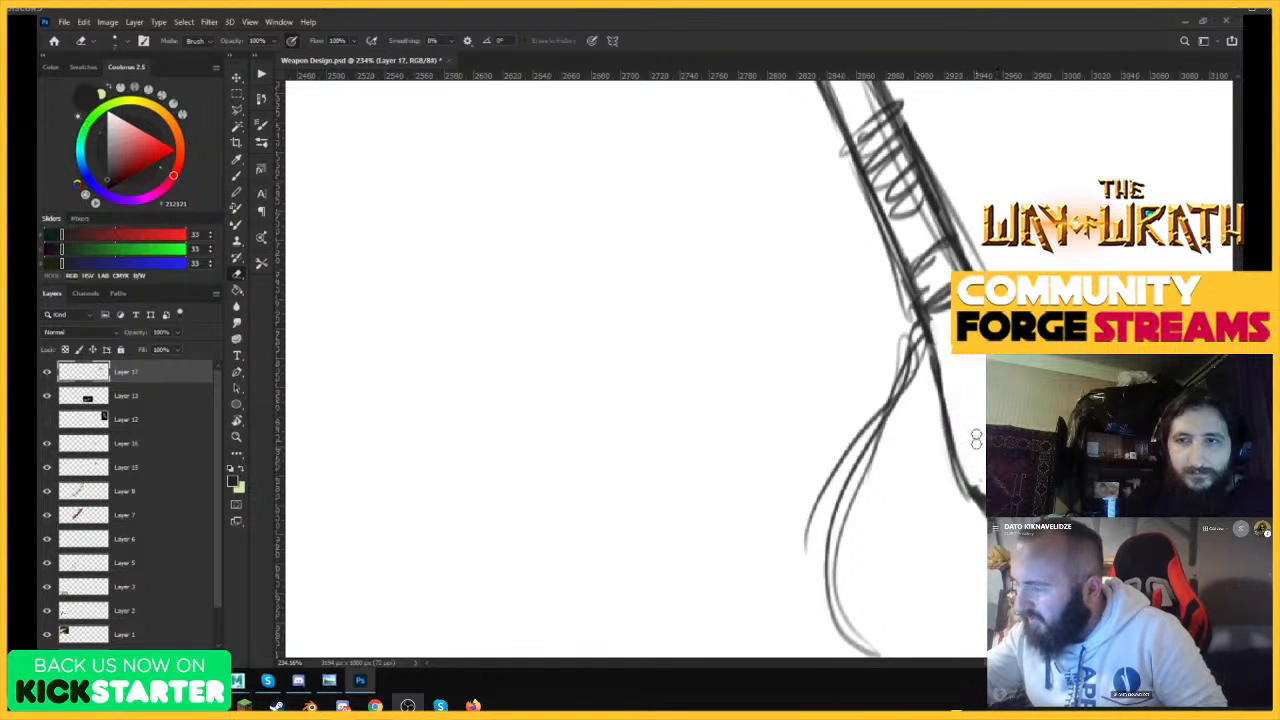
pyautogui.hotkey('ctrl', 'space')
pyautogui.moveTo(976, 420)
pyautogui.mouseDown()
pyautogui.moveTo(900, 400)
pyautogui.moveTo(962, 340)
pyautogui.mouseUp()
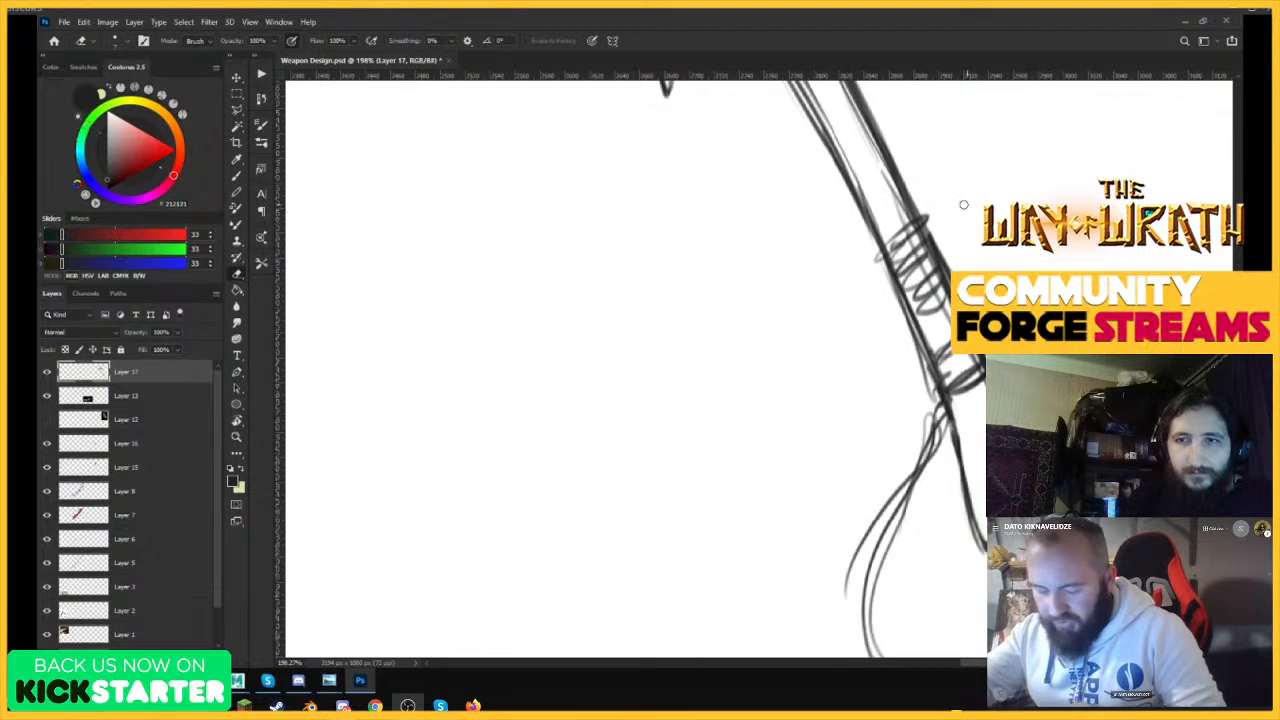
# Draw a firmer outline around the wrapped grip, with curved rims at its upper and lower ends.
pyautogui.press('b')
pyautogui.moveTo(880, 245)
pyautogui.mouseDown()
pyautogui.moveTo(950, 416)
pyautogui.moveTo(984, 376)
pyautogui.mouseUp()
pyautogui.moveTo(912, 228)
pyautogui.mouseDown()
pyautogui.moveTo(880, 249)
pyautogui.moveTo(930, 222)
pyautogui.mouseUp()
pyautogui.moveTo(878, 254)
pyautogui.mouseDown()
pyautogui.moveTo(916, 216)
pyautogui.moveTo(940, 252)
pyautogui.mouseUp()
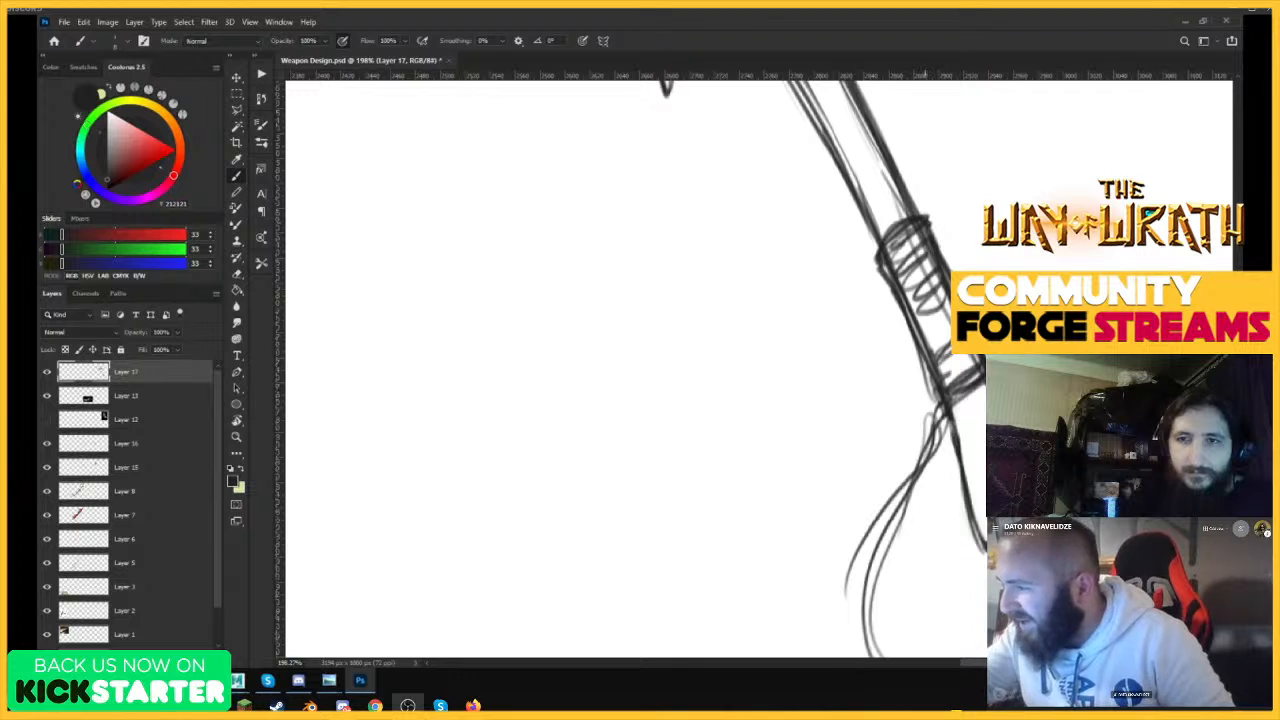
pyautogui.moveTo(984, 388); pyautogui.dragTo(950, 430)
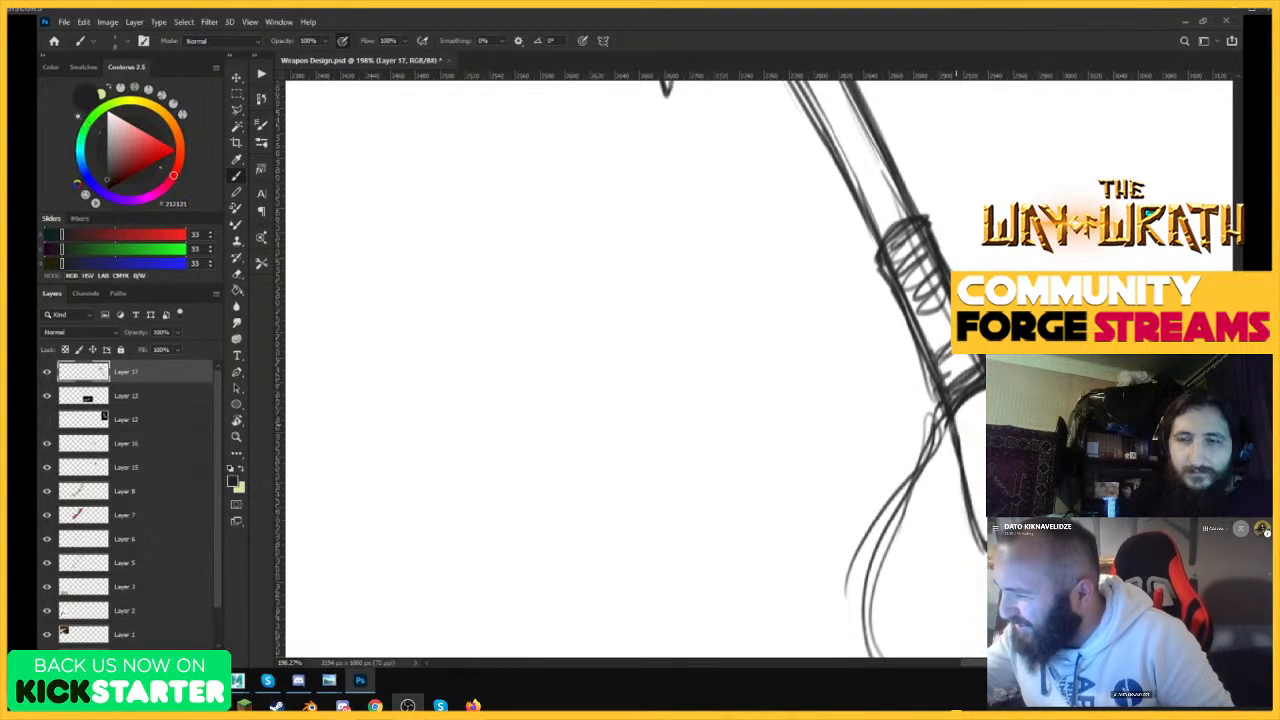
# Erase parts of the scribbled wrapping lines inside the club's grip.
pyautogui.press('e')
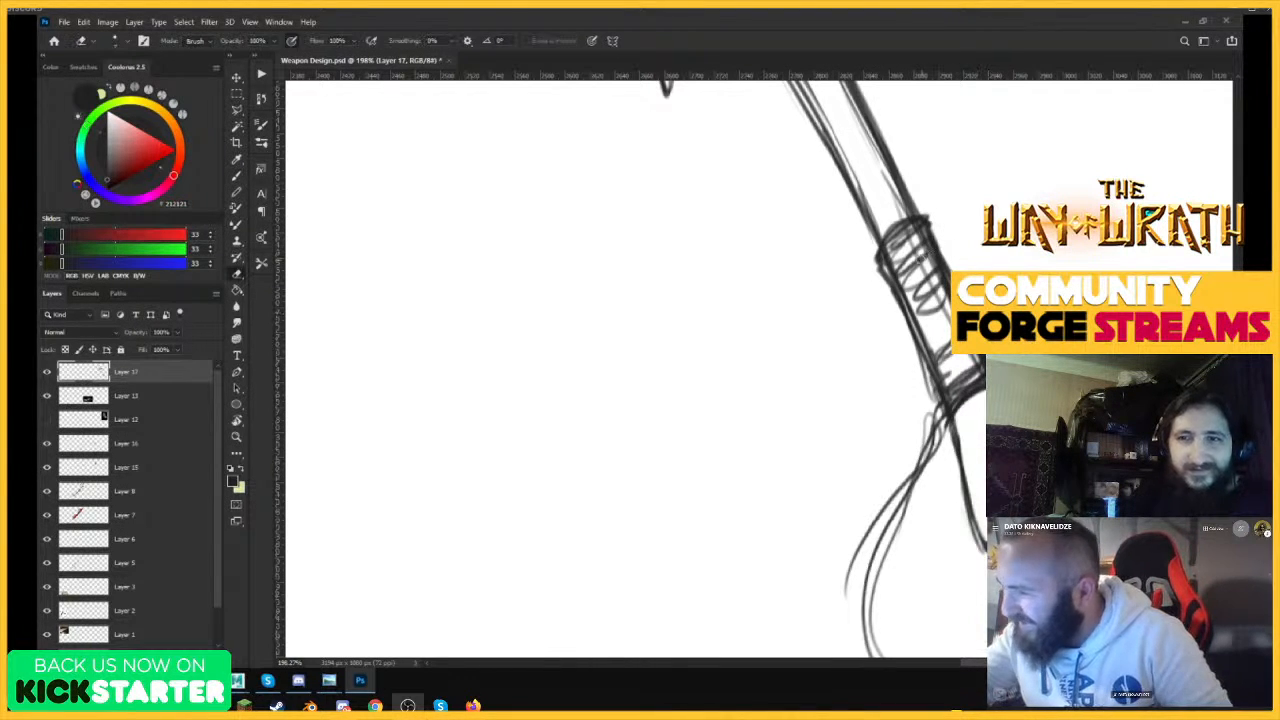
pyautogui.moveTo(914, 254); pyautogui.dragTo(930, 306)
pyautogui.moveTo(908, 246); pyautogui.dragTo(926, 288)
pyautogui.press('z')
pyautogui.moveTo(964, 407); pyautogui.dragTo(841, 567)
pyautogui.moveTo(955, 340)
pyautogui.mouseDown()
pyautogui.moveTo(1220, 310)
pyautogui.moveTo(1065, 312)
pyautogui.moveTo(1155, 330)
pyautogui.moveTo(1090, 340)
pyautogui.mouseUp()
pyautogui.press('z')
pyautogui.moveTo(1150, 440); pyautogui.dragTo(1218, 435)
pyautogui.press('e')
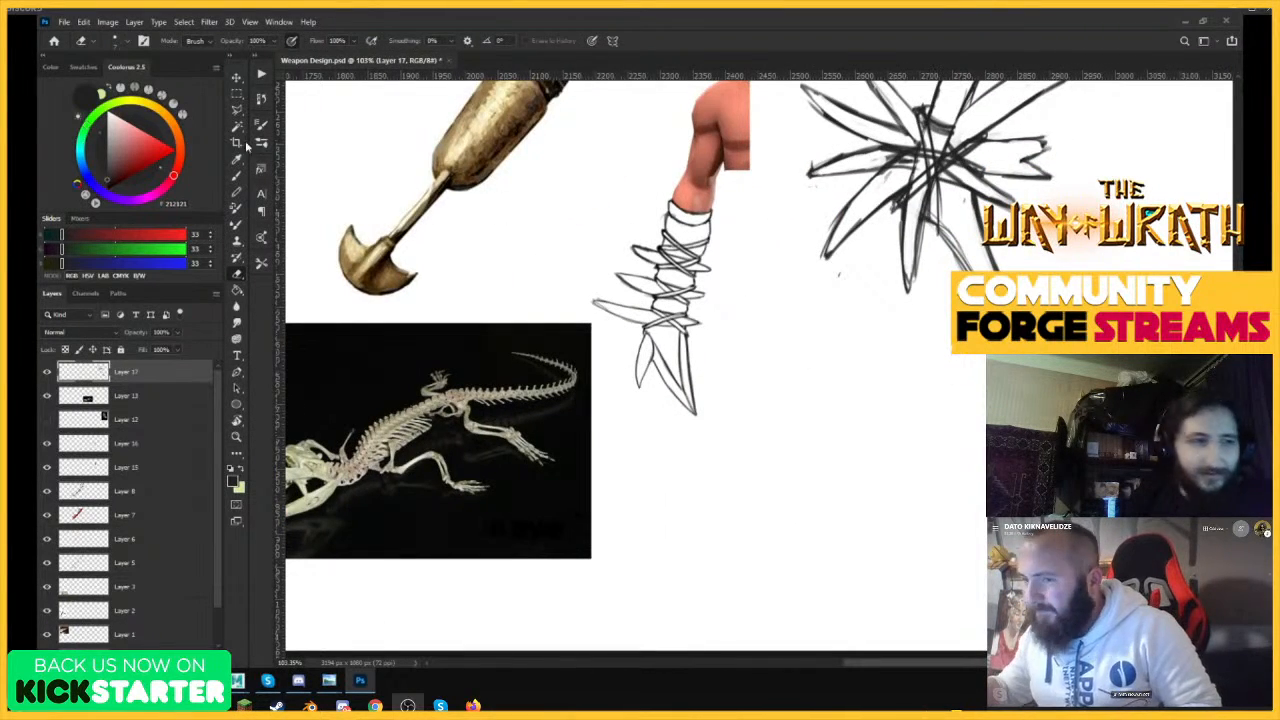
# Lasso the wrapped grip together with its strap and move it away from the shaft to lengthen the handle.
pyautogui.click(232, 112)
pyautogui.click(268, 114)
pyautogui.press('z')
pyautogui.moveTo(920, 428)
pyautogui.mouseDown()
pyautogui.moveTo(818, 452)
pyautogui.moveTo(863, 454)
pyautogui.mouseUp()
pyautogui.moveTo(705, 369); pyautogui.dragTo(656, 368)
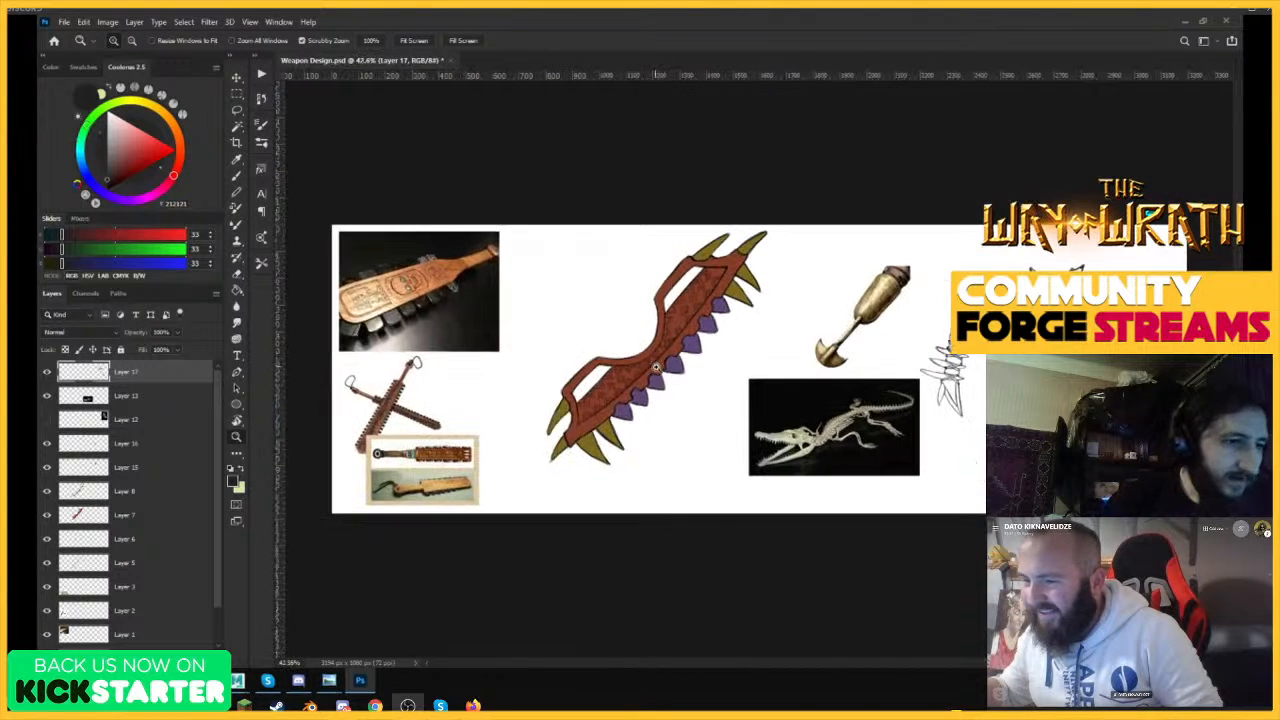
pyautogui.moveTo(1150, 466); pyautogui.dragTo(1228, 466)
pyautogui.moveTo(1174, 498); pyautogui.dragTo(1236, 496)
pyautogui.press('l')
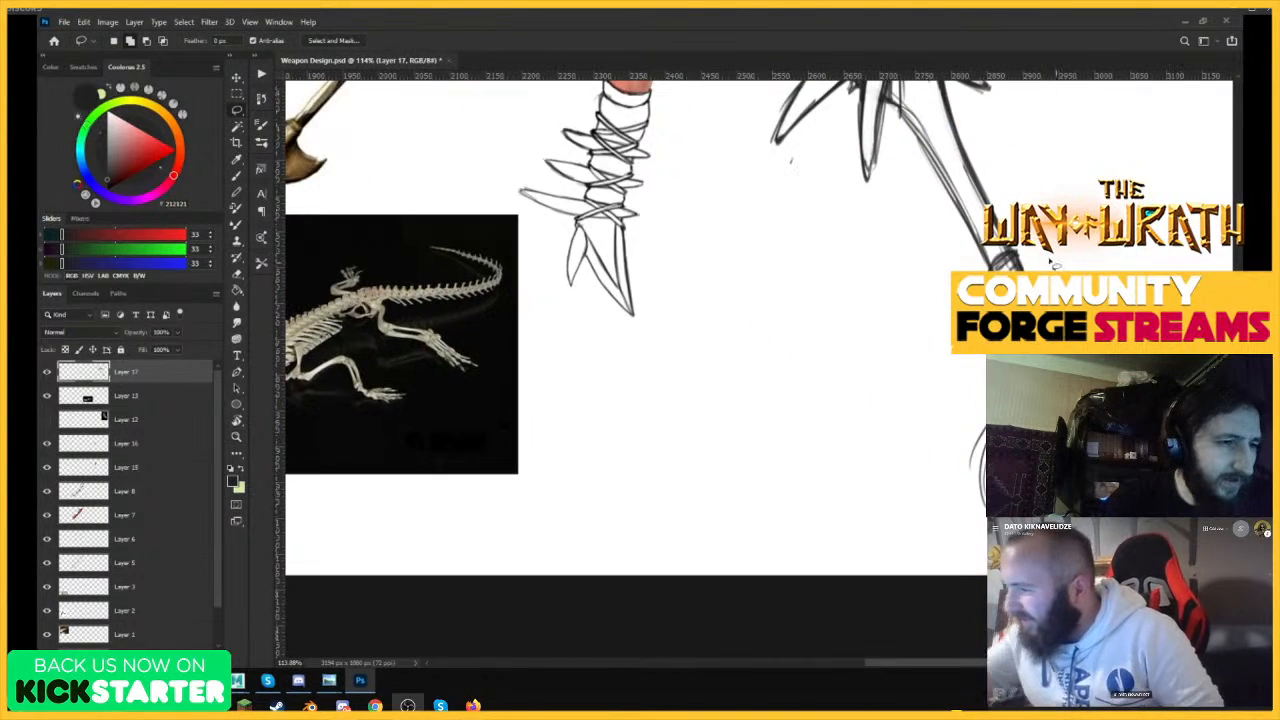
pyautogui.moveTo(1044, 230)
pyautogui.mouseDown()
pyautogui.moveTo(973, 448)
pyautogui.moveTo(1060, 500)
pyautogui.mouseUp()
pyautogui.hotkey('ctrl', 'd')
pyautogui.moveTo(1070, 246); pyautogui.dragTo(1180, 256)
pyautogui.press('v')
pyautogui.moveTo(1080, 400)
pyautogui.mouseDown()
pyautogui.moveTo(1190, 440)
pyautogui.moveTo(1076, 395)
pyautogui.mouseUp()
pyautogui.click(237, 94)
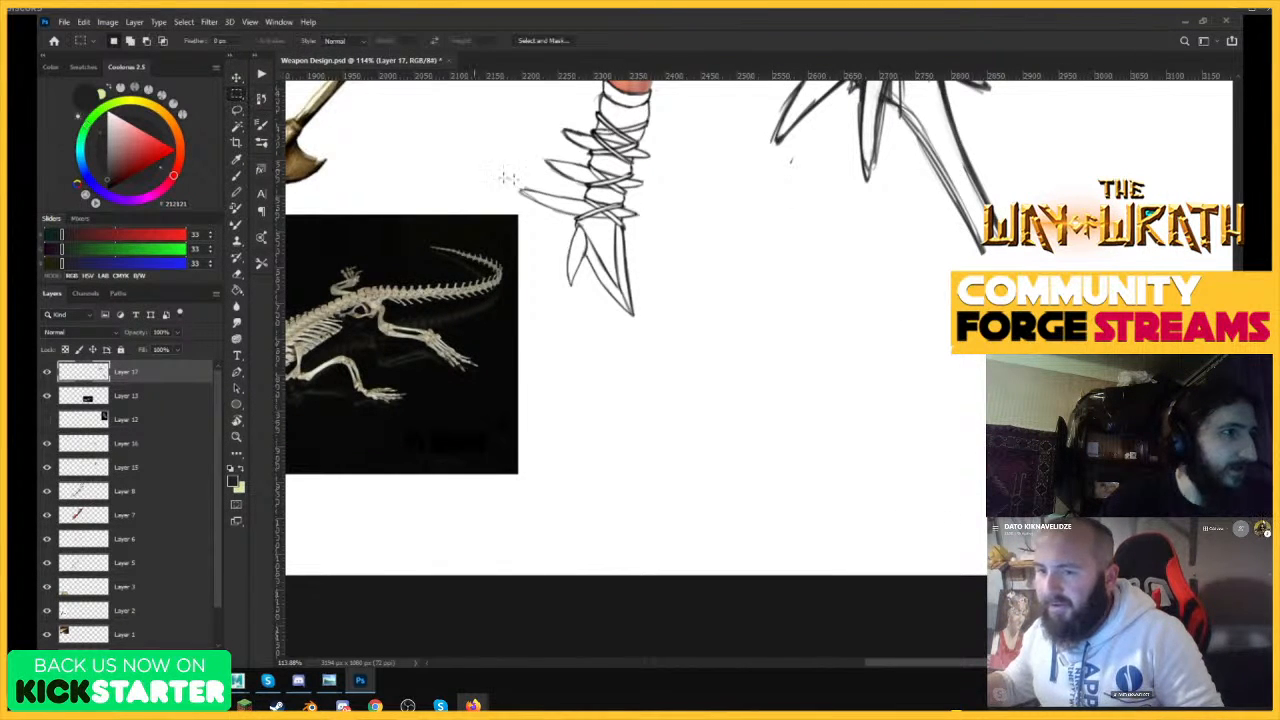
# Draw both shaft edges across the gap to join the shaft to the moved grip.
pyautogui.press('z')
pyautogui.moveTo(1090, 243); pyautogui.dragTo(1112, 260)
pyautogui.press('v')
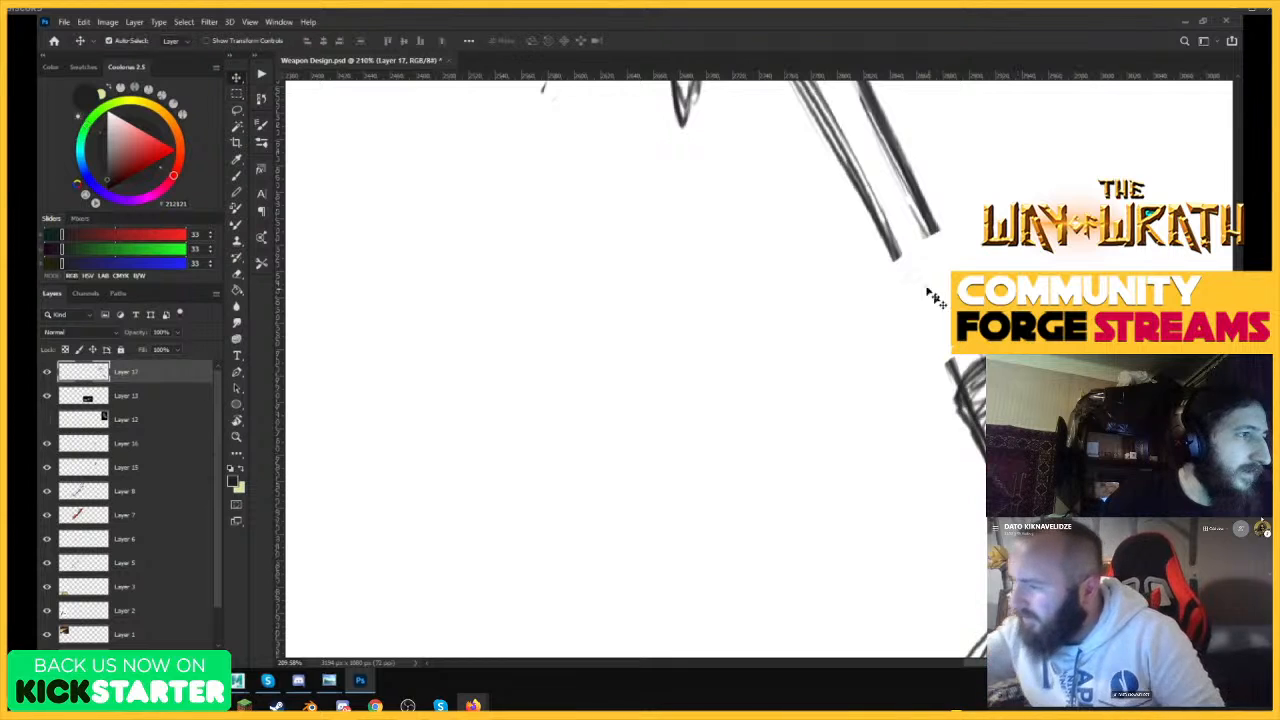
pyautogui.press('b')
pyautogui.moveTo(893, 252); pyautogui.dragTo(975, 432)
pyautogui.moveTo(924, 212); pyautogui.dragTo(957, 271)
pyautogui.moveTo(909, 176); pyautogui.dragTo(957, 271)
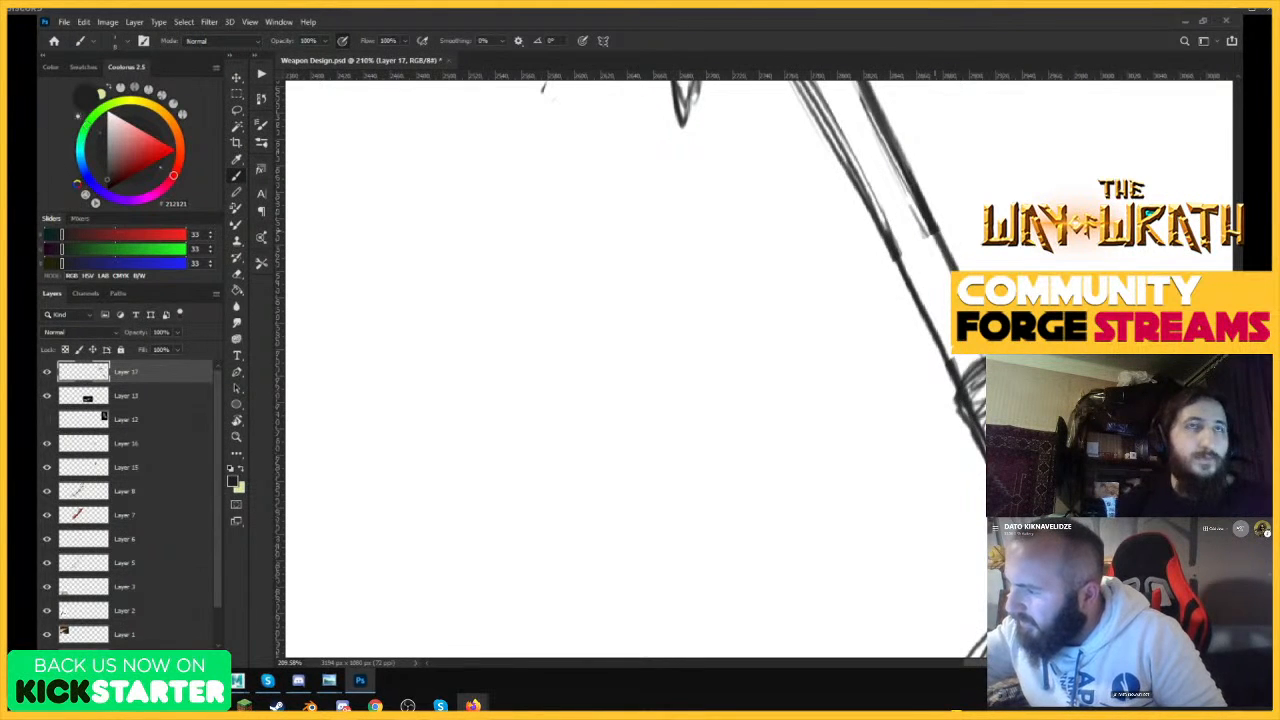
pyautogui.moveTo(898, 155)
pyautogui.mouseDown()
pyautogui.moveTo(958, 271)
pyautogui.moveTo(914, 421)
pyautogui.mouseUp()
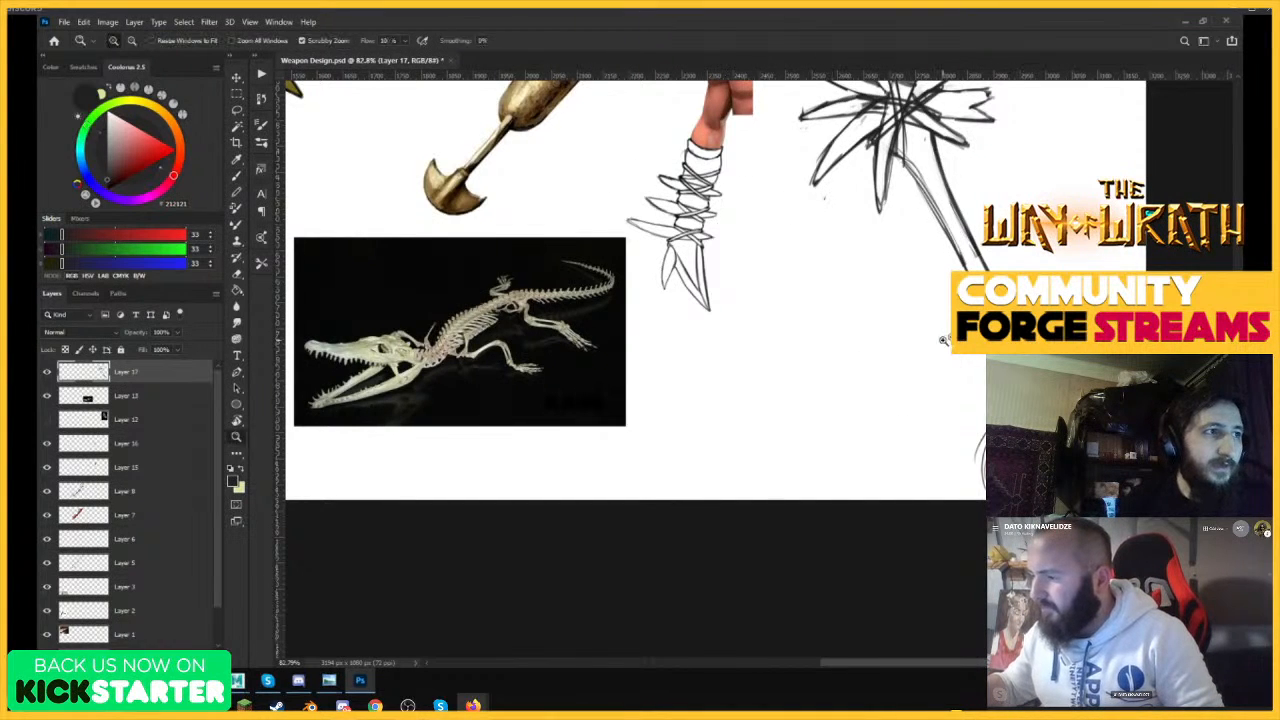
# Erase the old scribbled wrapping inside the grip down to a faint tone and tidy the shaft lines above it.
pyautogui.moveTo(946, 341); pyautogui.dragTo(934, 345)
pyautogui.moveTo(1050, 333); pyautogui.dragTo(1092, 338)
pyautogui.press('e')
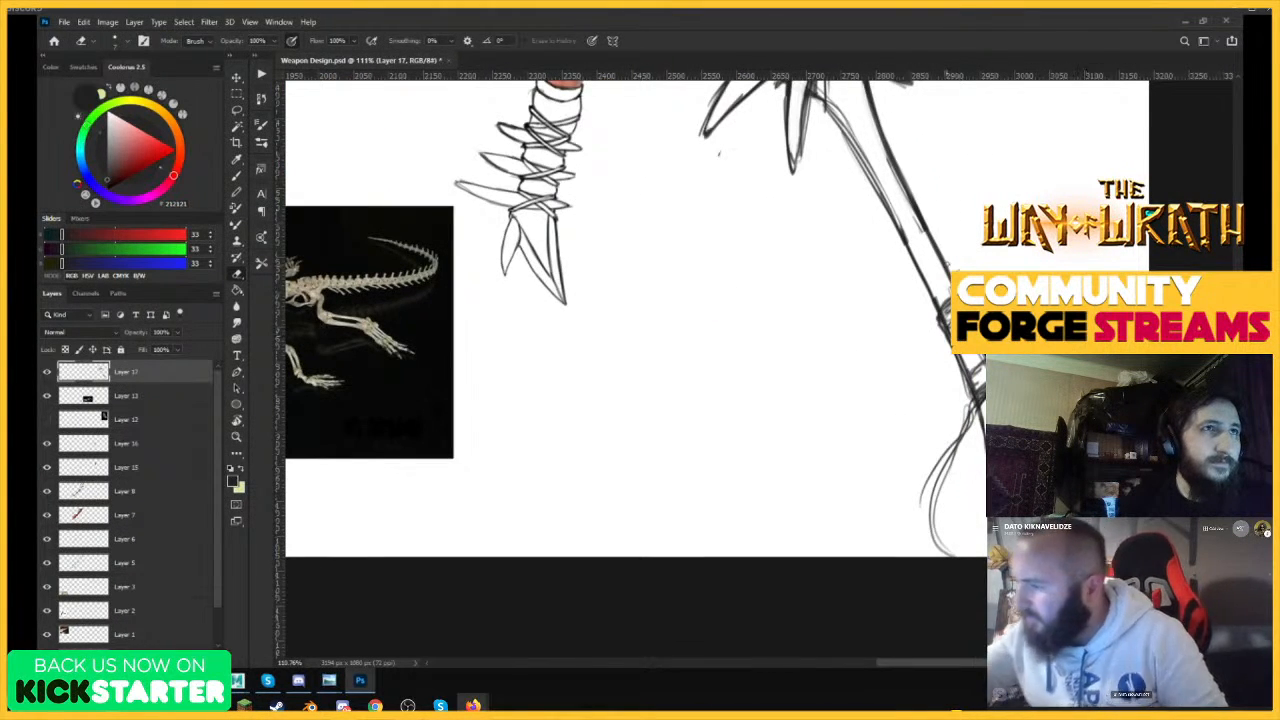
pyautogui.moveTo(1014, 326); pyautogui.dragTo(1087, 329)
pyautogui.moveTo(905, 304)
pyautogui.mouseDown()
pyautogui.moveTo(914, 368)
pyautogui.moveTo(869, 293)
pyautogui.moveTo(904, 298)
pyautogui.moveTo(923, 326)
pyautogui.mouseUp()
pyautogui.moveTo(964, 398); pyautogui.dragTo(929, 433)
pyautogui.moveTo(880, 303)
pyautogui.mouseDown()
pyautogui.moveTo(897, 266)
pyautogui.moveTo(940, 353)
pyautogui.moveTo(933, 430)
pyautogui.moveTo(957, 452)
pyautogui.moveTo(974, 435)
pyautogui.moveTo(944, 388)
pyautogui.mouseUp()
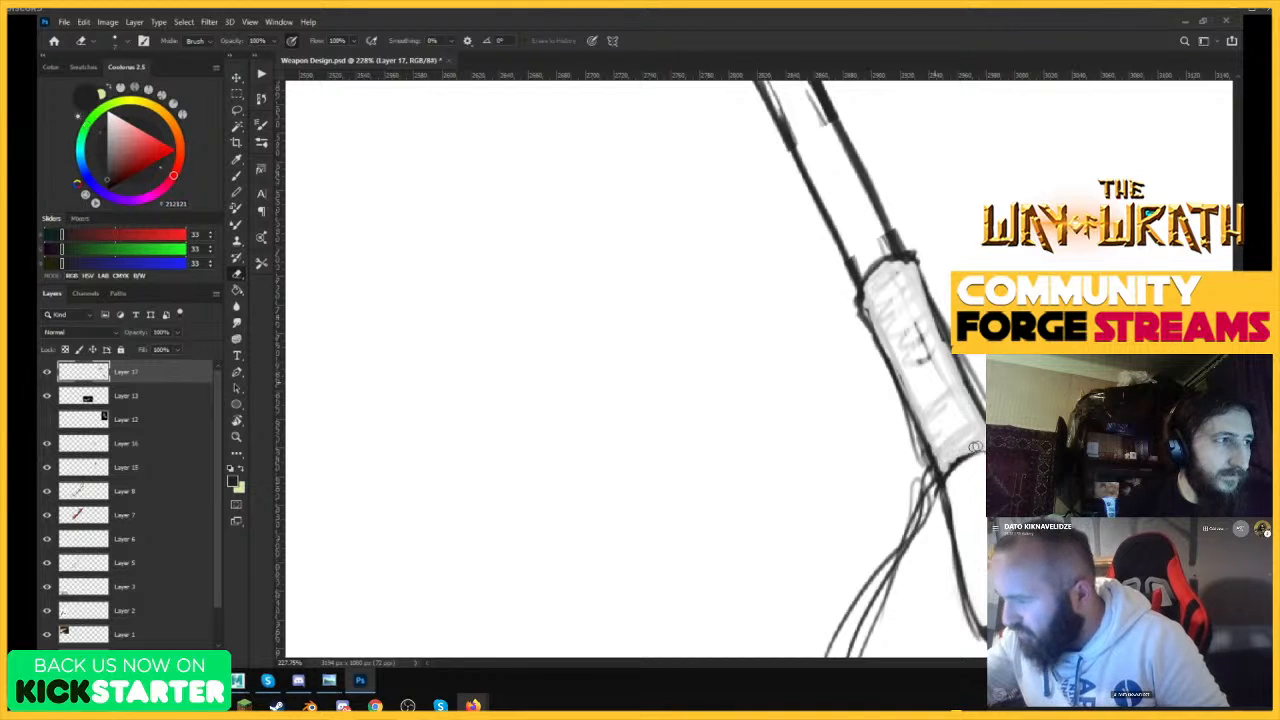
pyautogui.moveTo(936, 344)
pyautogui.mouseDown()
pyautogui.moveTo(950, 390)
pyautogui.moveTo(885, 372)
pyautogui.mouseUp()
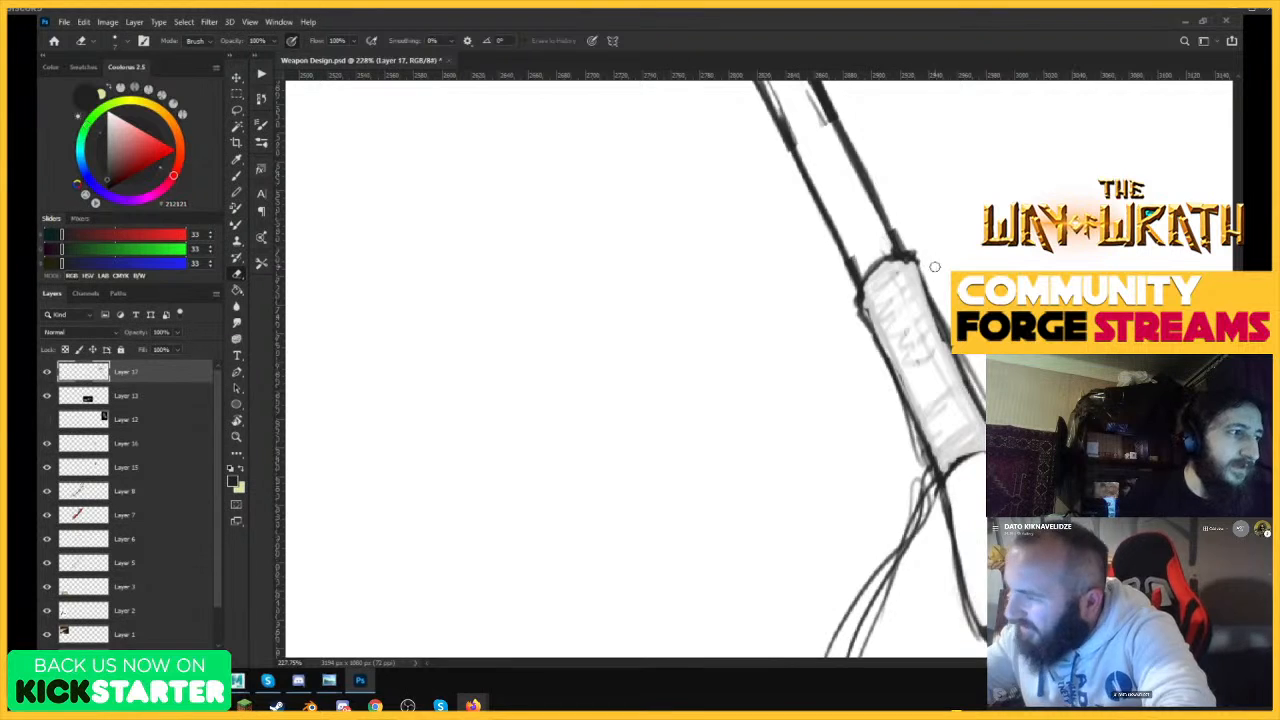
# Draw curved binding bands across the length of the club's grip.
pyautogui.press('b')
pyautogui.moveTo(975, 393)
pyautogui.mouseDown()
pyautogui.moveTo(937, 448)
pyautogui.moveTo(965, 380)
pyautogui.moveTo(905, 430)
pyautogui.mouseUp()
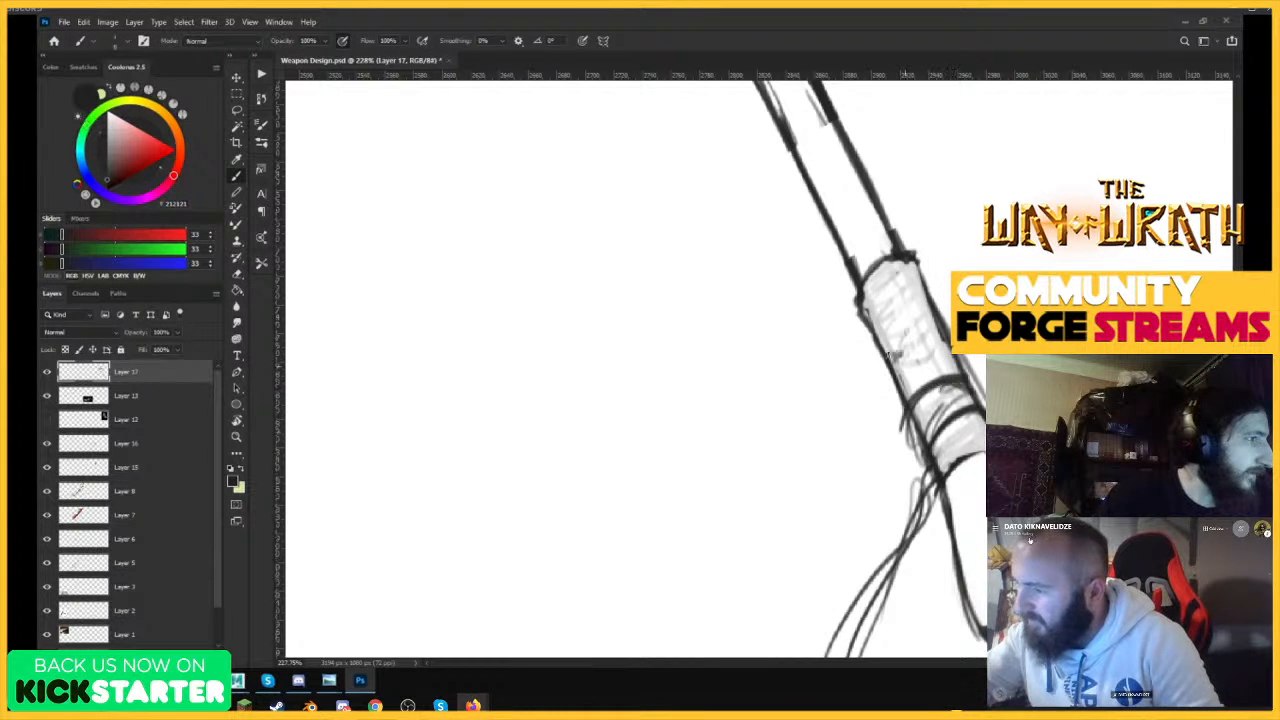
pyautogui.moveTo(890, 354)
pyautogui.mouseDown()
pyautogui.moveTo(888, 366)
pyautogui.moveTo(935, 286)
pyautogui.mouseUp()
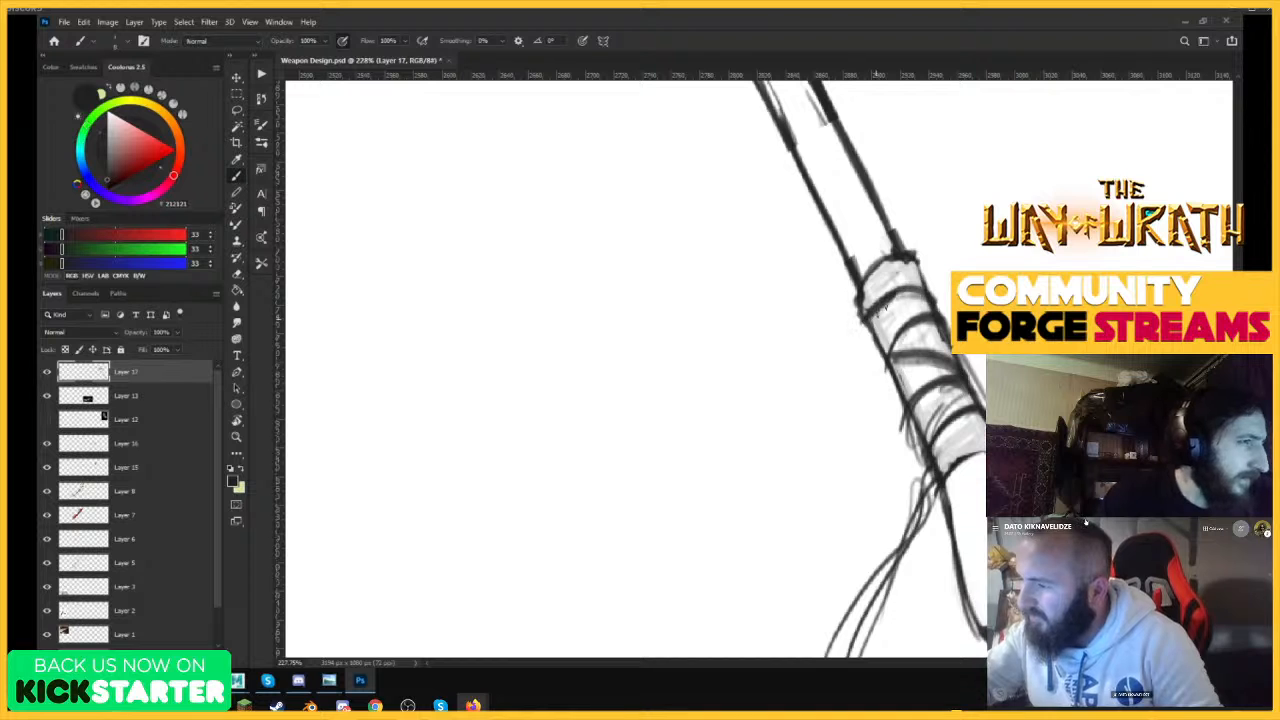
pyautogui.moveTo(864, 326); pyautogui.dragTo(926, 274)
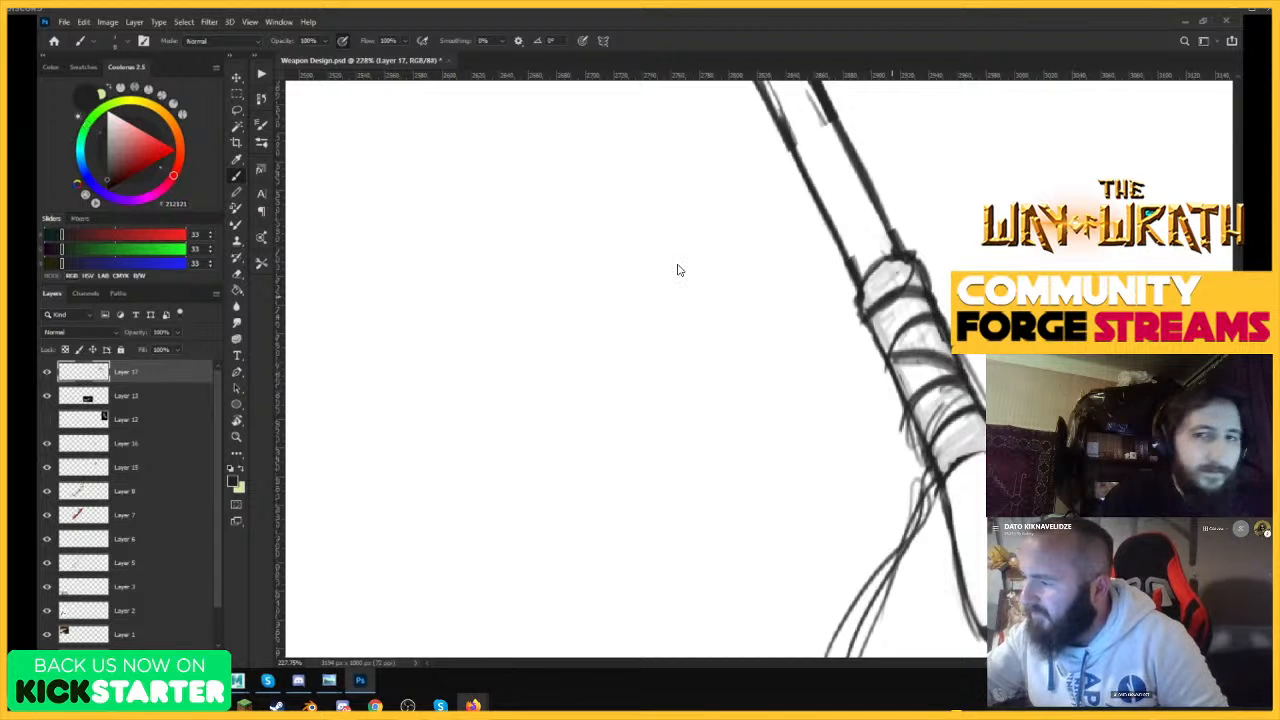
pyautogui.moveTo(972, 400)
pyautogui.mouseDown()
pyautogui.moveTo(935, 402)
pyautogui.moveTo(1005, 405)
pyautogui.mouseUp()
pyautogui.moveTo(916, 470); pyautogui.dragTo(984, 390)
pyautogui.moveTo(926, 486)
pyautogui.mouseDown()
pyautogui.moveTo(985, 418)
pyautogui.moveTo(928, 474)
pyautogui.moveTo(1012, 435)
pyautogui.mouseUp()
# Draw a rounded ring where the shaft enters the grip, erase its overlapping lines, and undo the last change.
pyautogui.moveTo(908, 424); pyautogui.dragTo(928, 382)
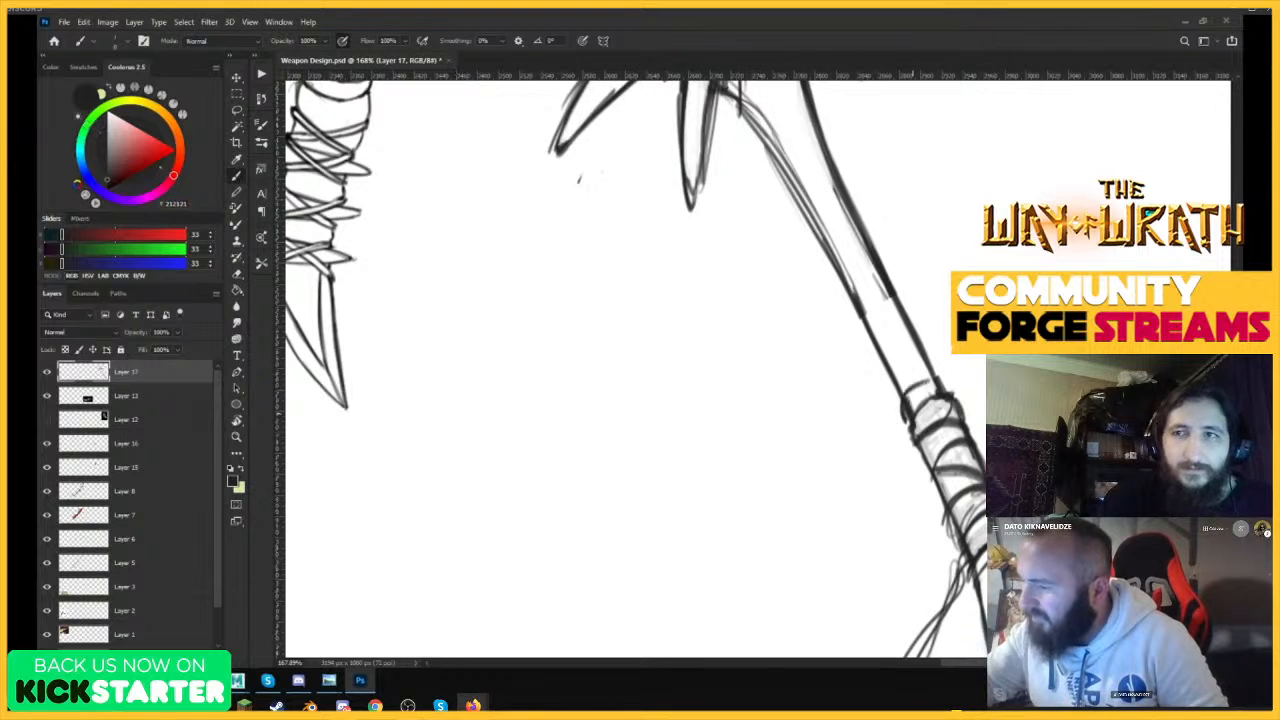
pyautogui.press('e')
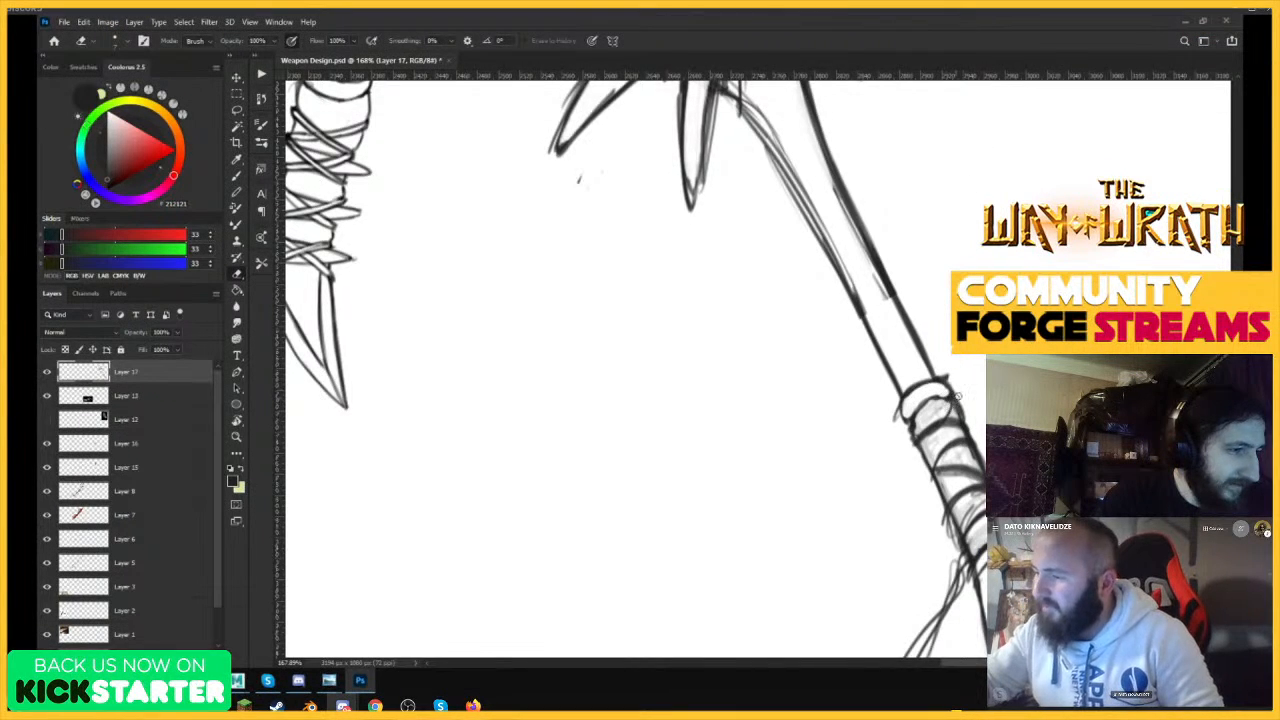
pyautogui.moveTo(958, 396); pyautogui.dragTo(985, 398)
pyautogui.moveTo(856, 422); pyautogui.dragTo(907, 375)
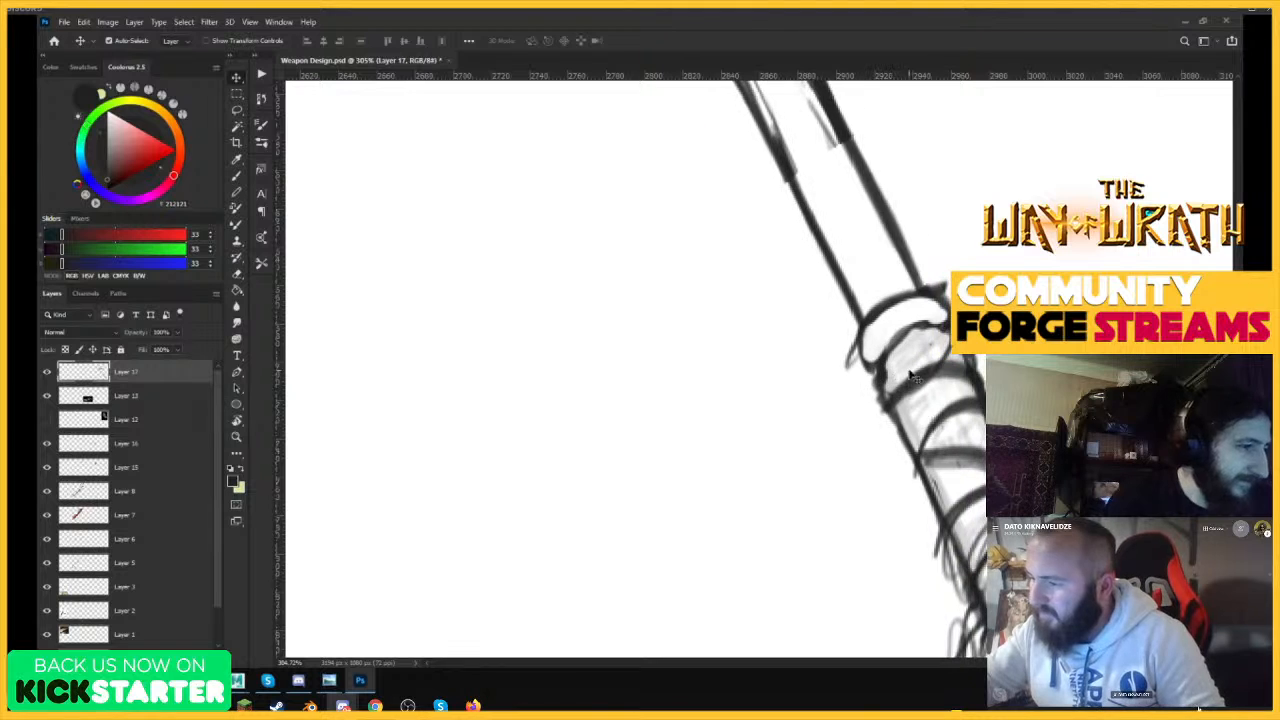
pyautogui.hotkey('ctrl', 'z')
pyautogui.press('b')
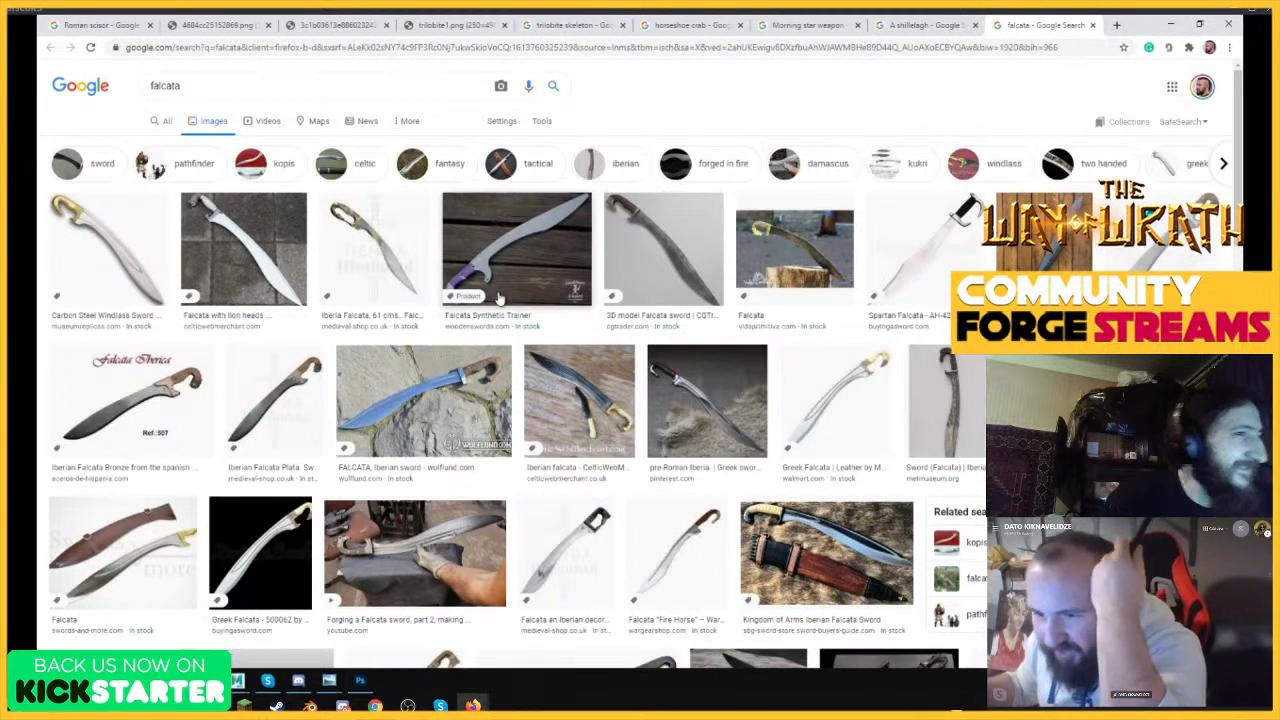
# Browse the falcata image results and preview the Falcata de Alarcos photo.
pyautogui.scroll(-1, 400, 305)
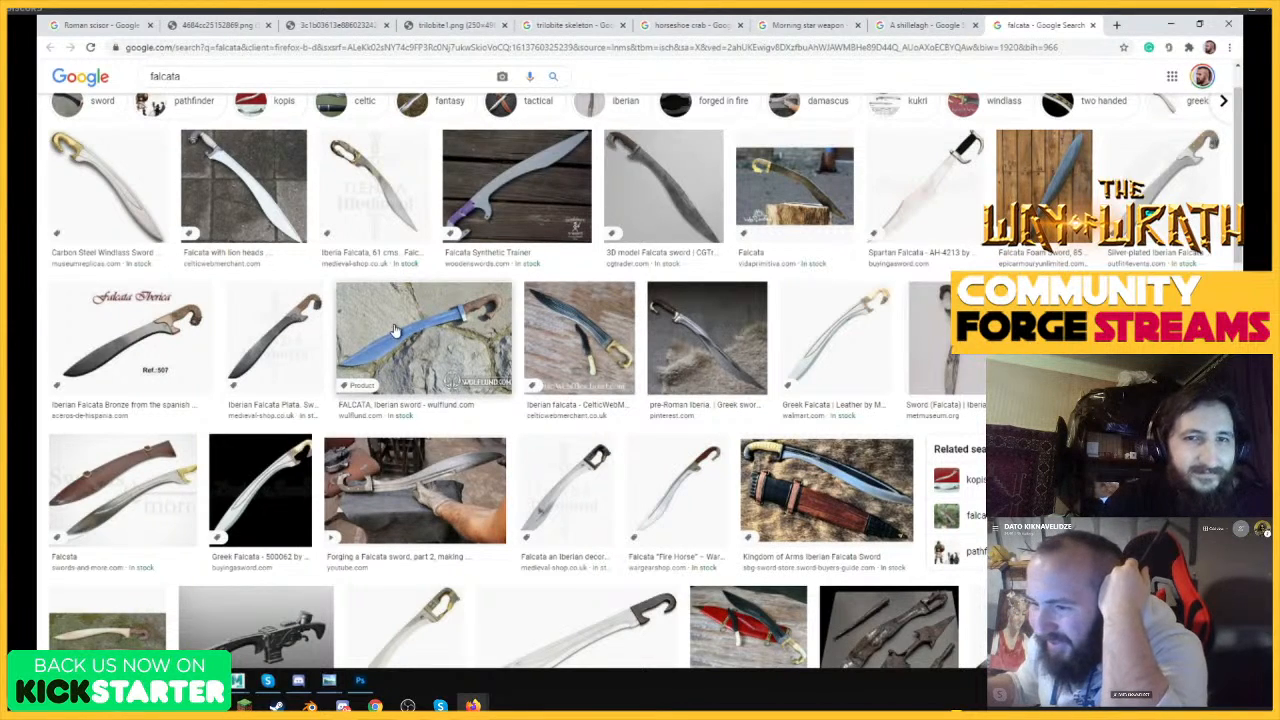
pyautogui.scroll(-2, 395, 330)
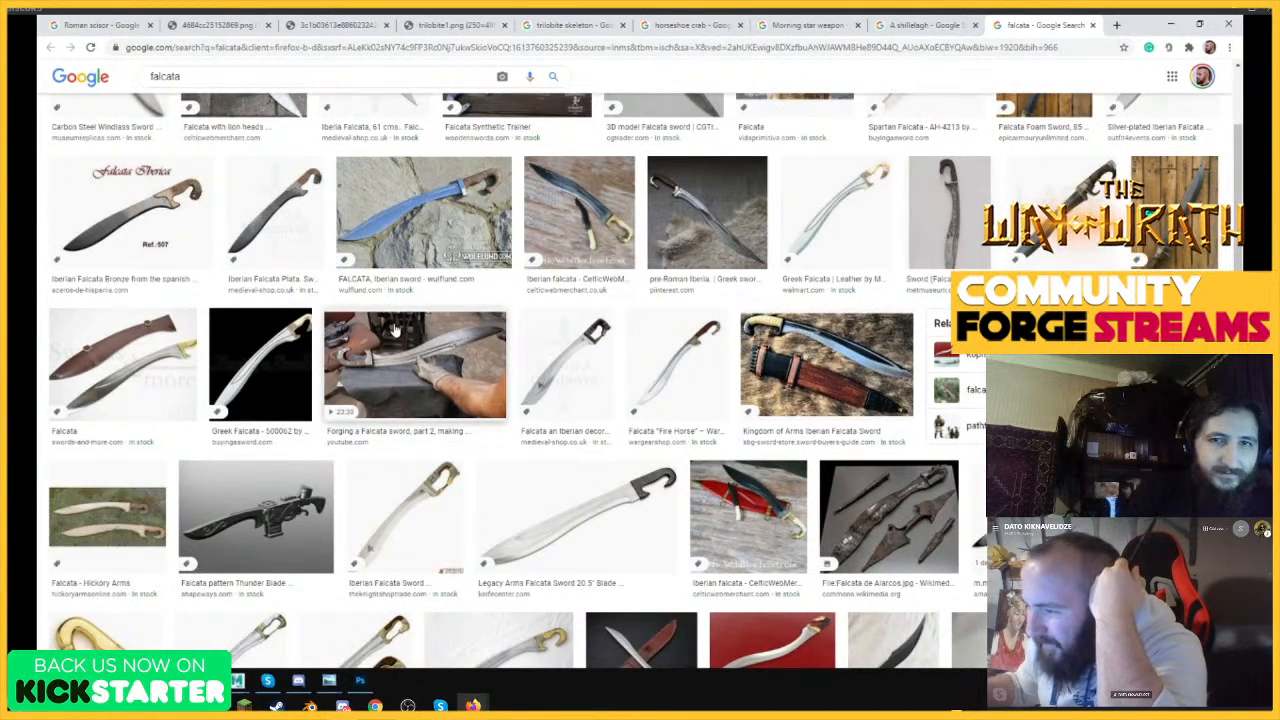
pyautogui.scroll(-1, 395, 330)
pyautogui.scroll(-1, 395, 330)
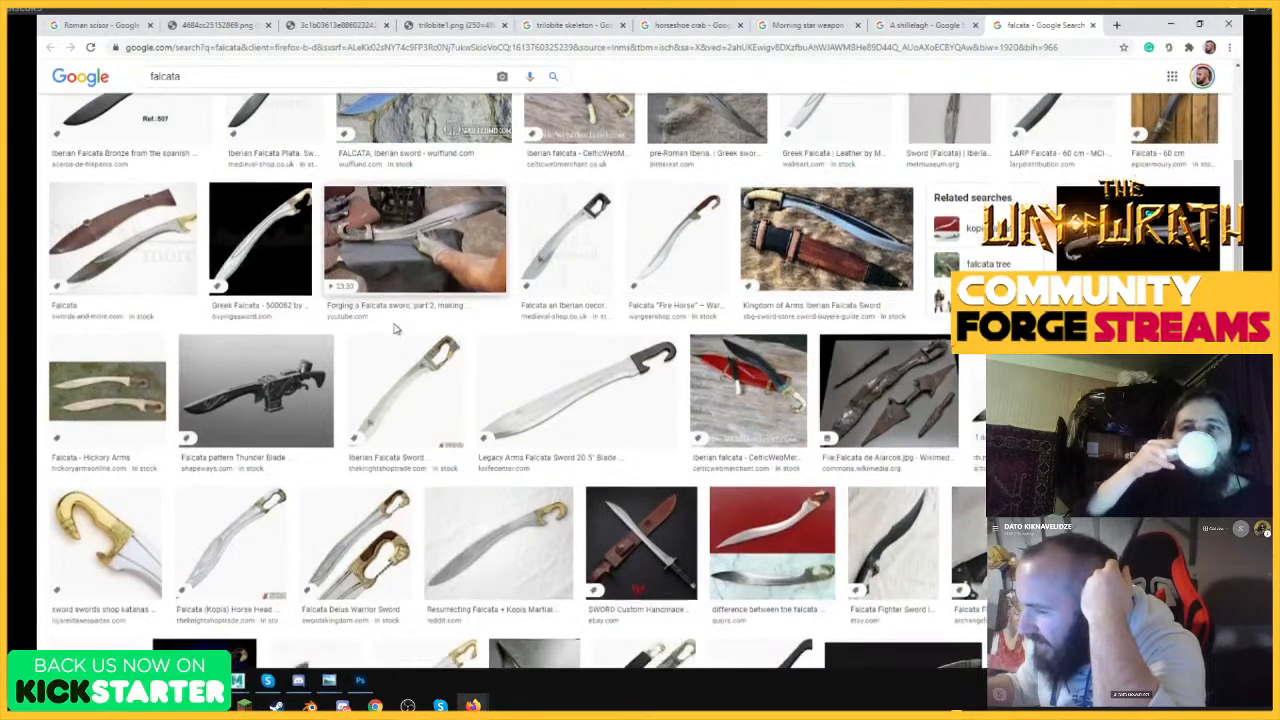
pyautogui.click(888, 385)
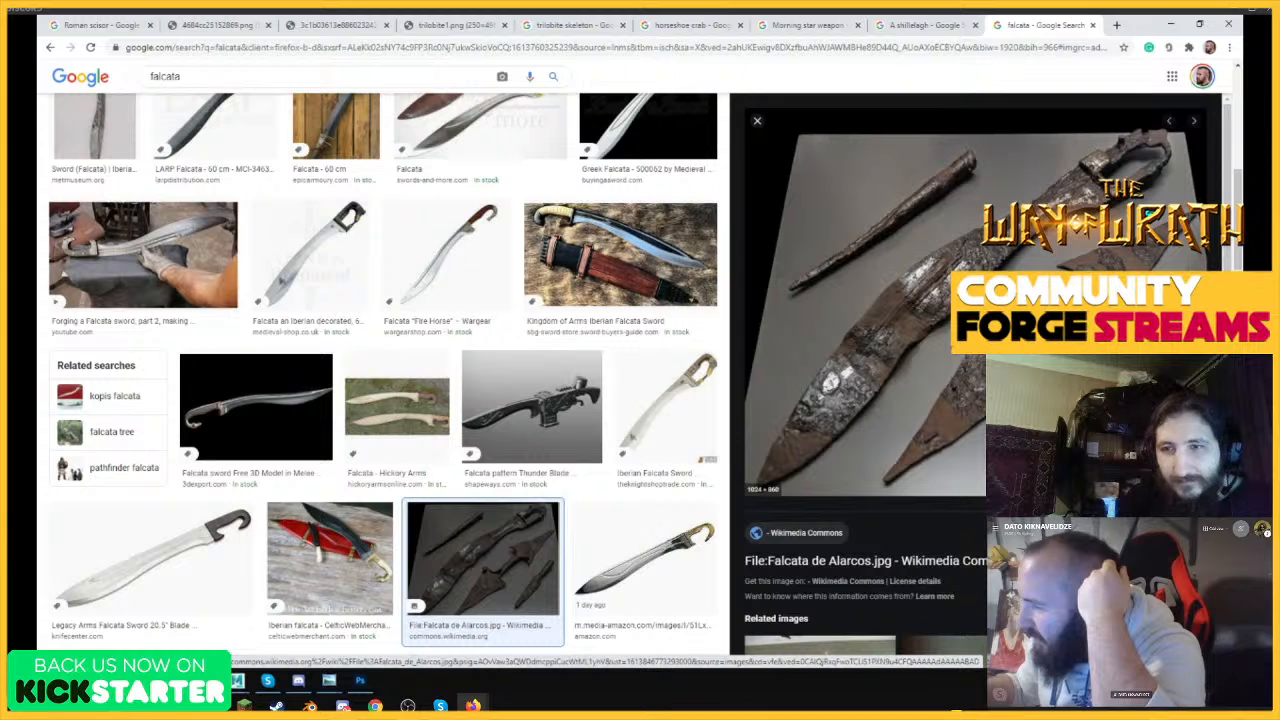
# Browse further falcata results, previewing the feather-patterned blade and the Iberian Falcata from Cerro Muriano.
pyautogui.scroll(-2, 522, 412)
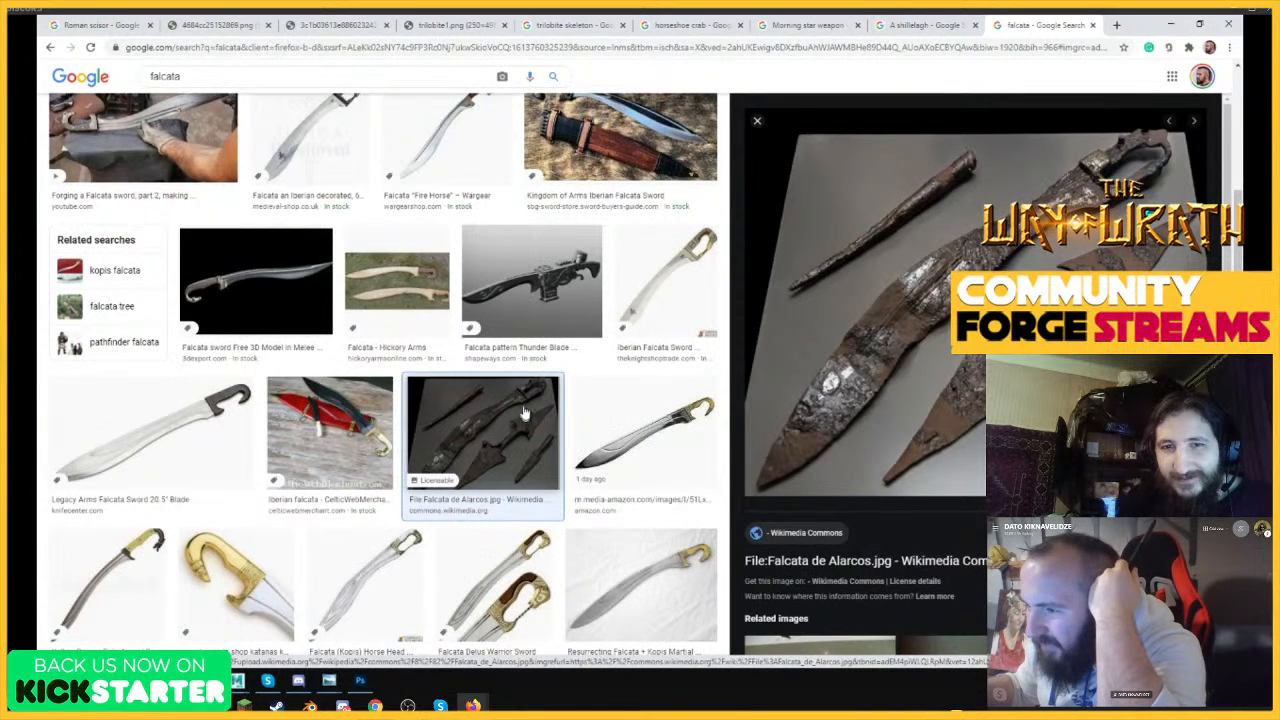
pyautogui.scroll(-5, 522, 407)
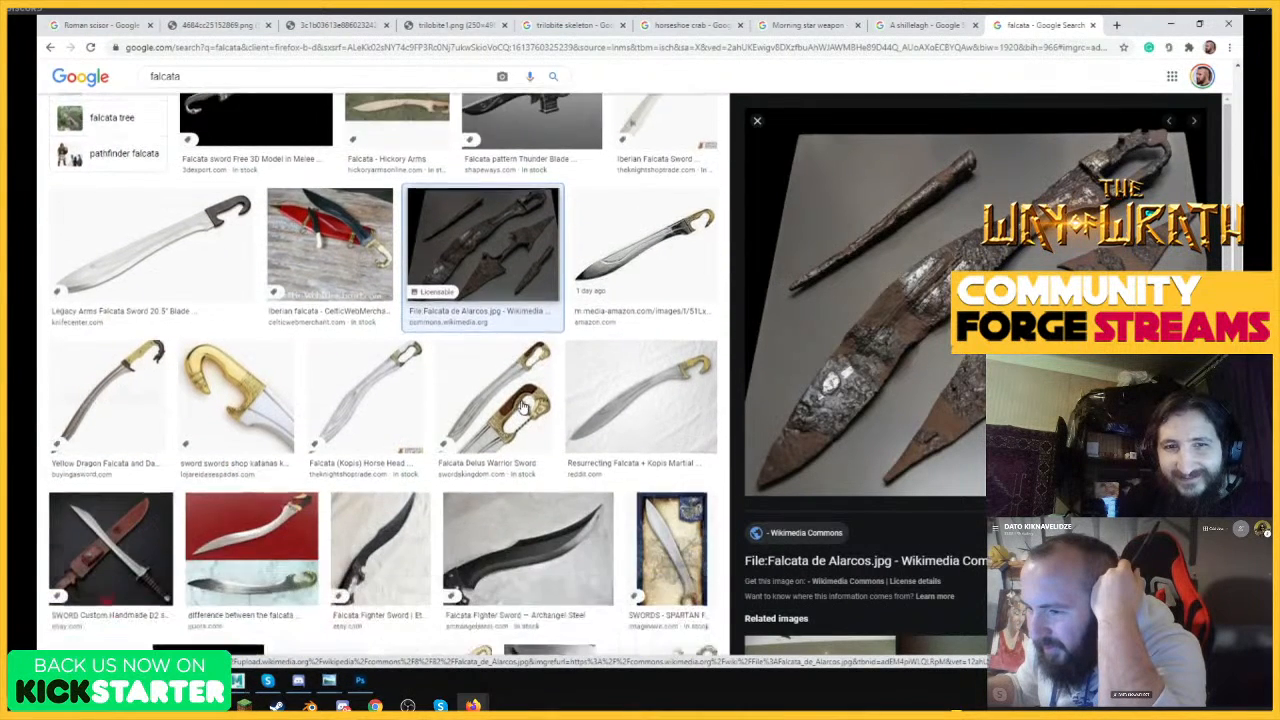
pyautogui.scroll(-3, 522, 407)
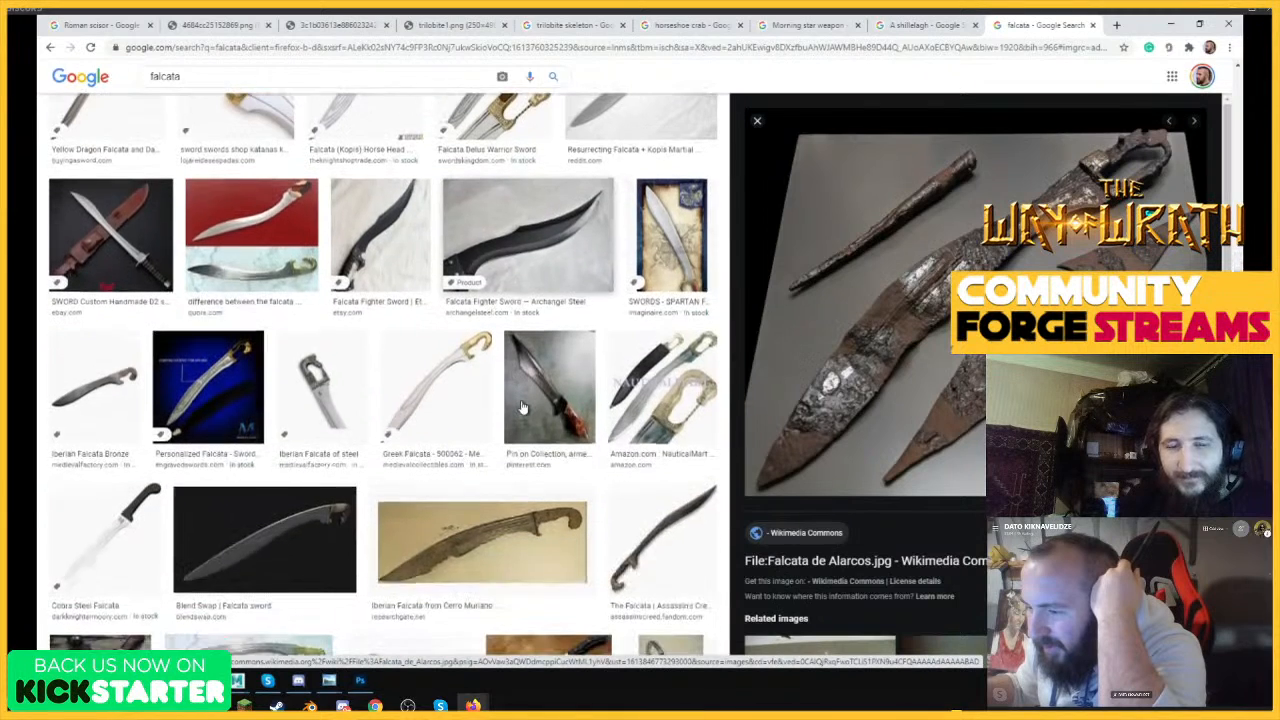
pyautogui.click(529, 392)
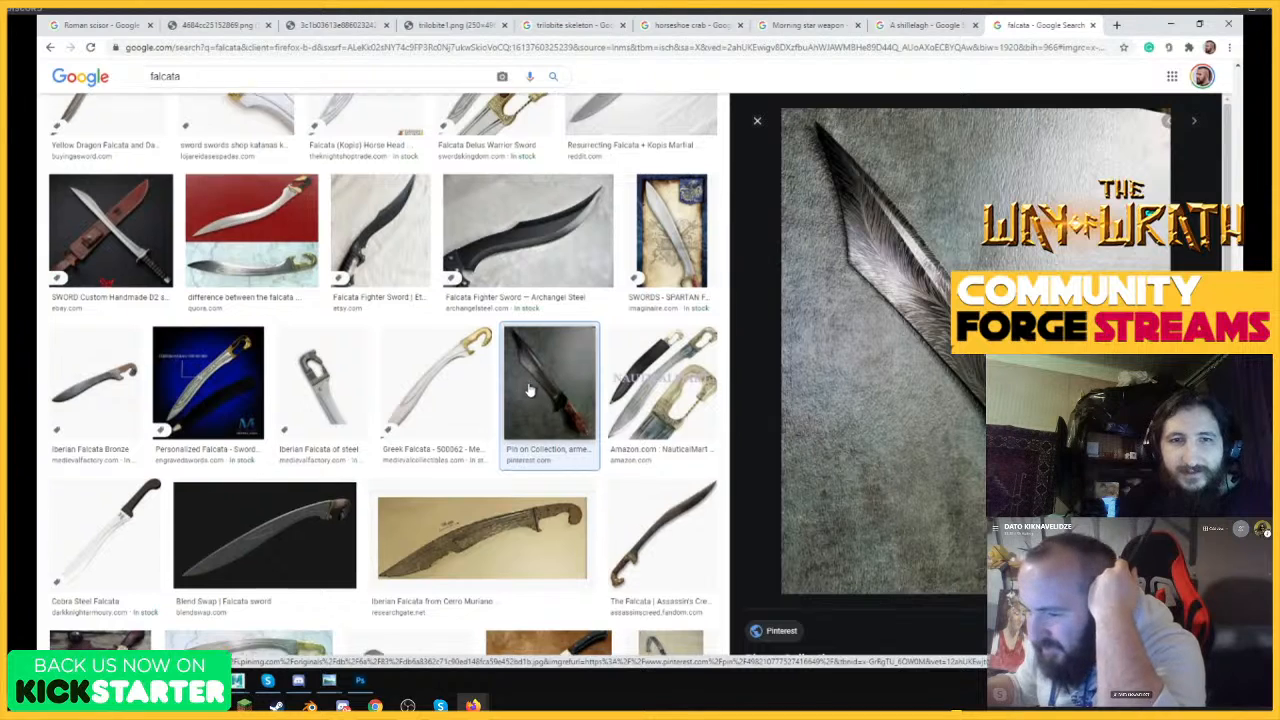
pyautogui.scroll(-2, 522, 395)
pyautogui.click(484, 407)
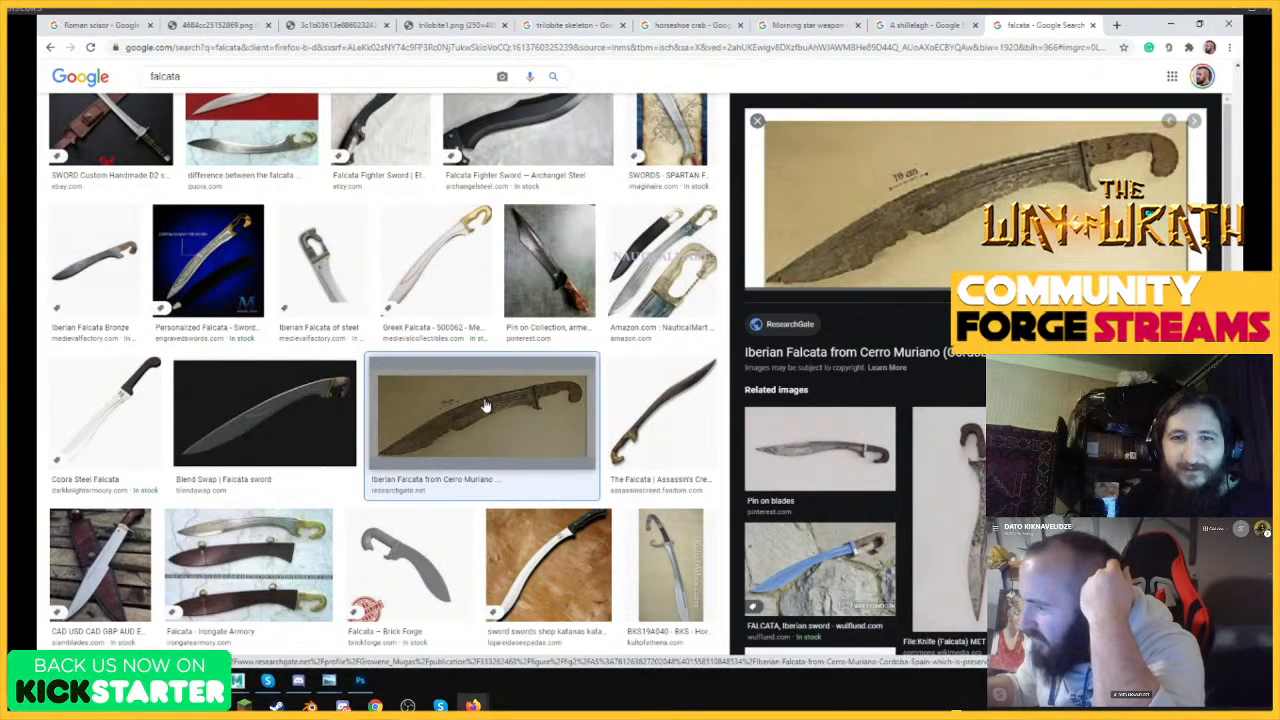
pyautogui.click(547, 264)
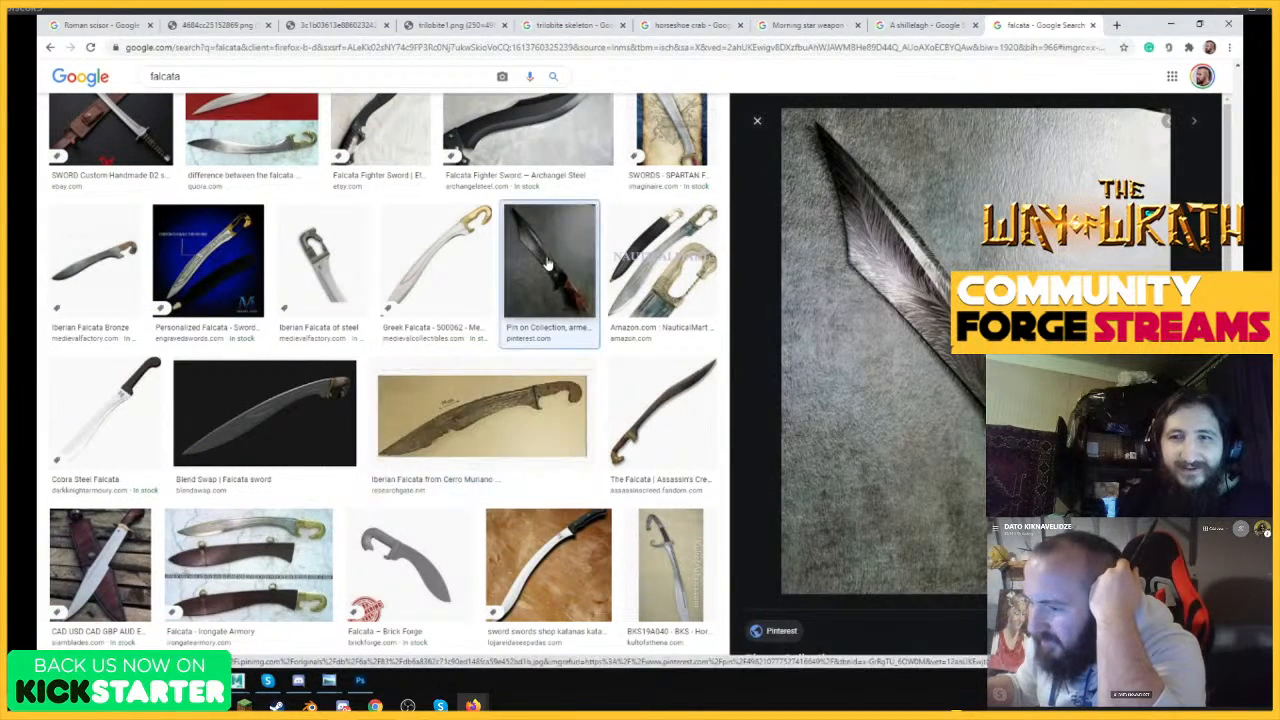
pyautogui.scroll(-2, 523, 349)
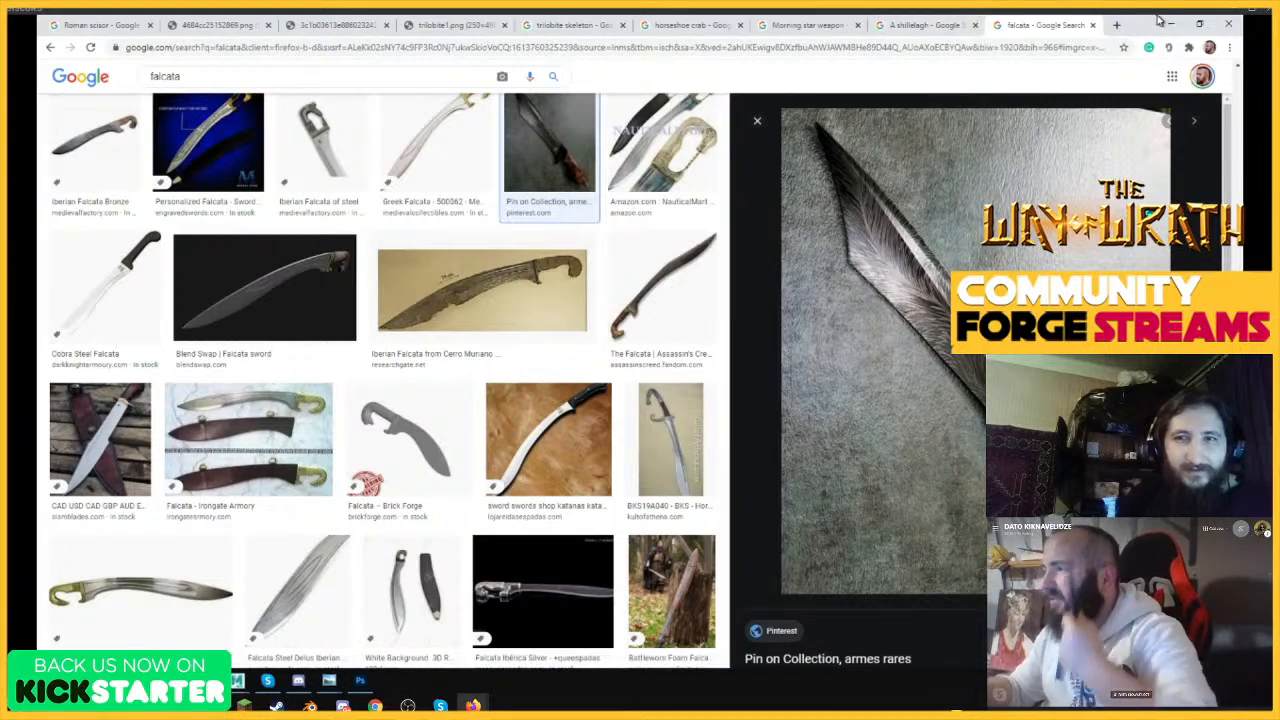
# Switch to Photoshop and draw a jagged broken end across the club's upper-right spike, short of its current tip.
pyautogui.click(1162, 21)
pyautogui.click(930, 342)
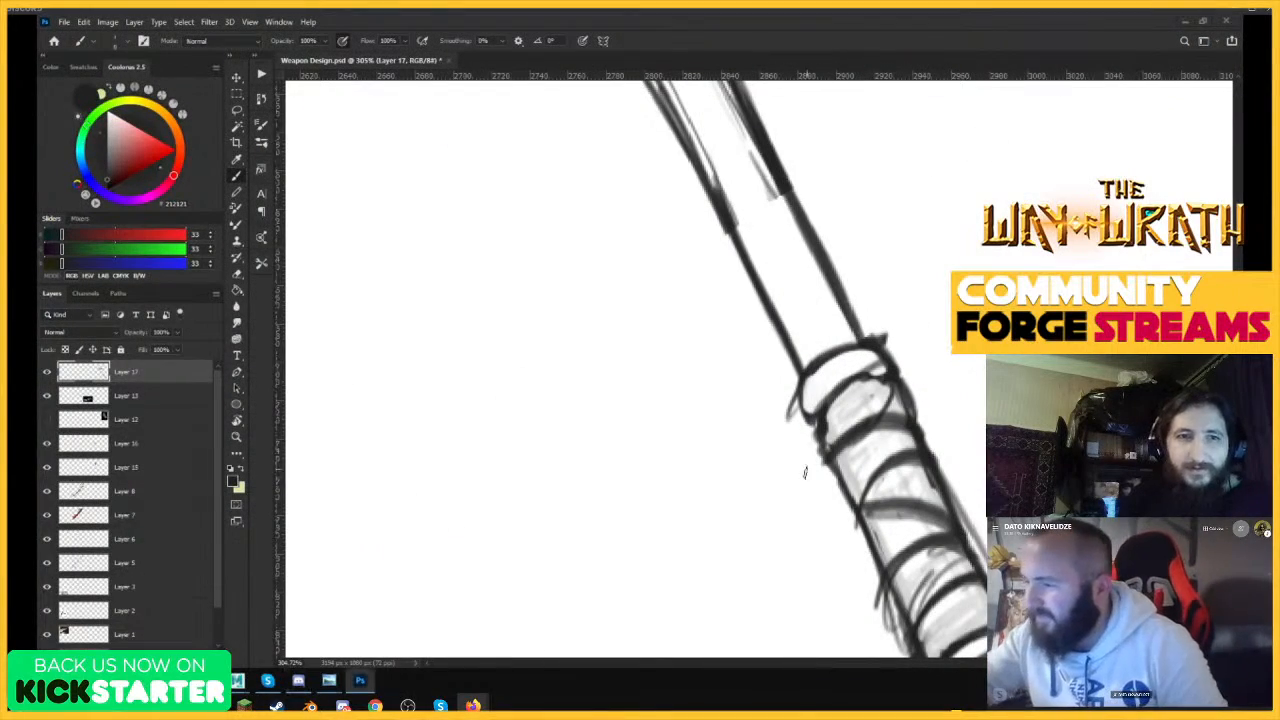
pyautogui.press('z')
pyautogui.moveTo(924, 389); pyautogui.dragTo(831, 446)
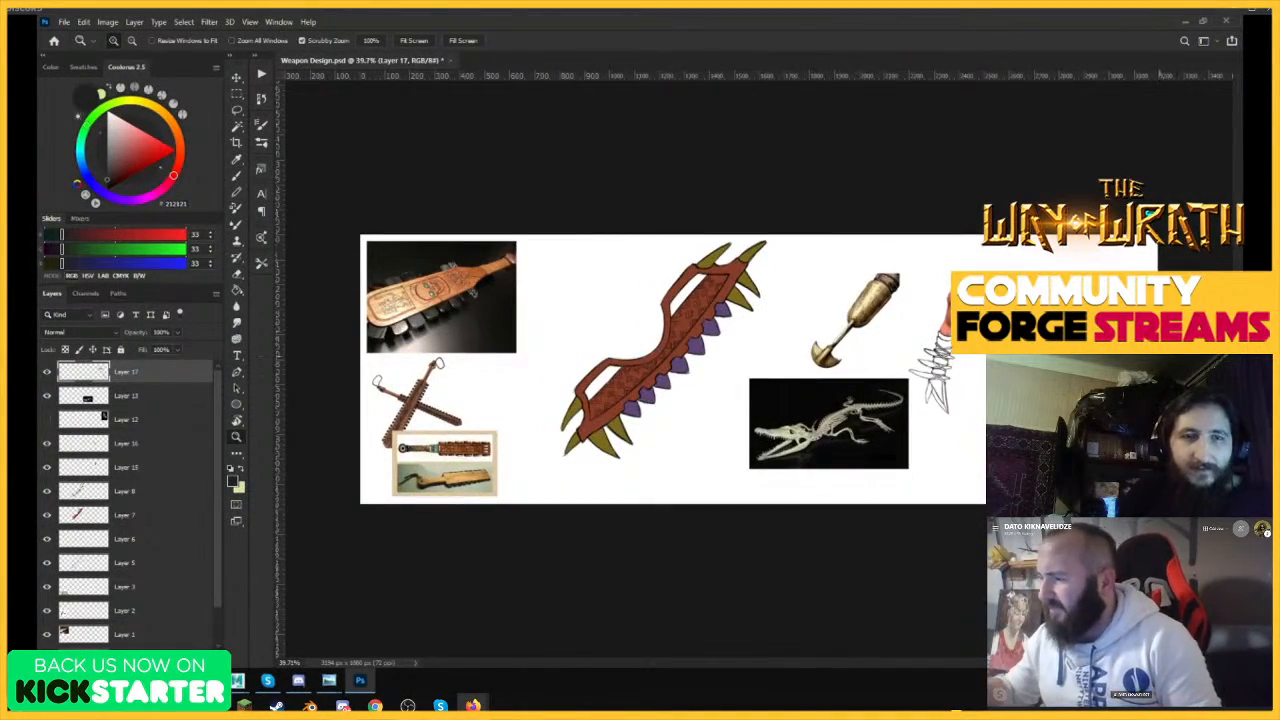
pyautogui.moveTo(1157, 374); pyautogui.dragTo(1200, 374)
pyautogui.moveTo(995, 335); pyautogui.dragTo(985, 335)
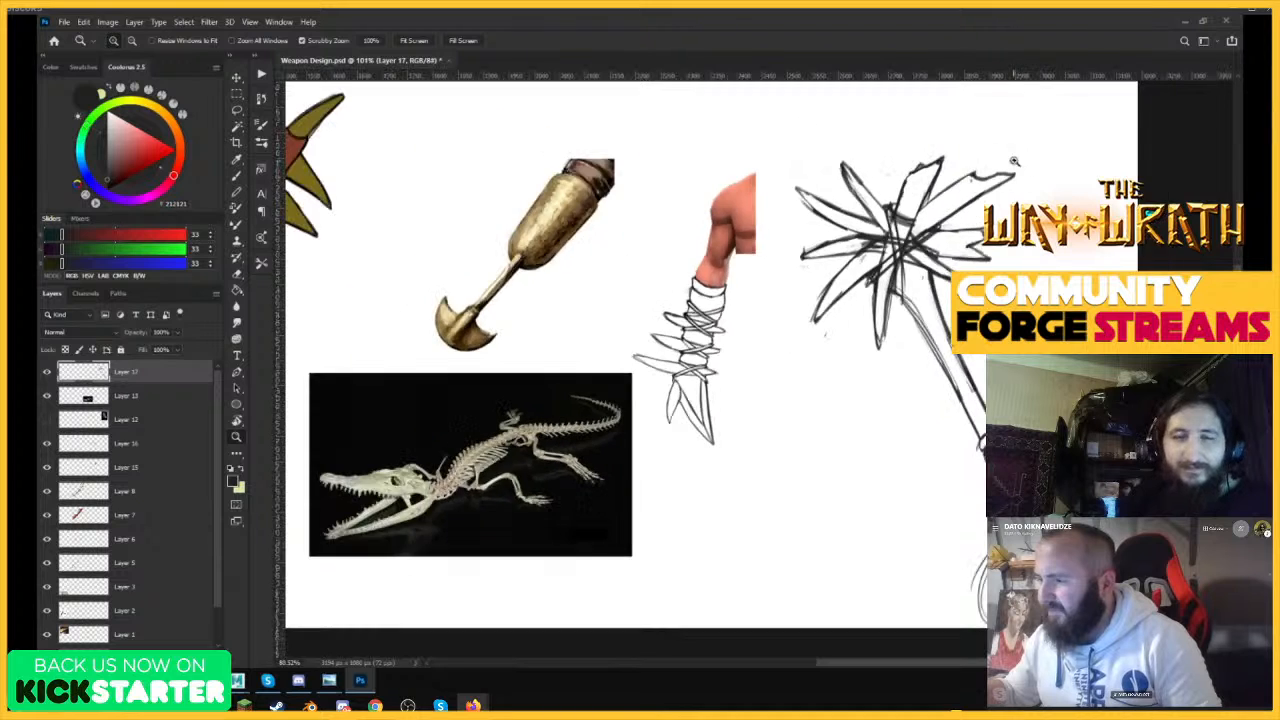
pyautogui.moveTo(1014, 161); pyautogui.dragTo(1060, 162)
pyautogui.press('b')
pyautogui.press('b')
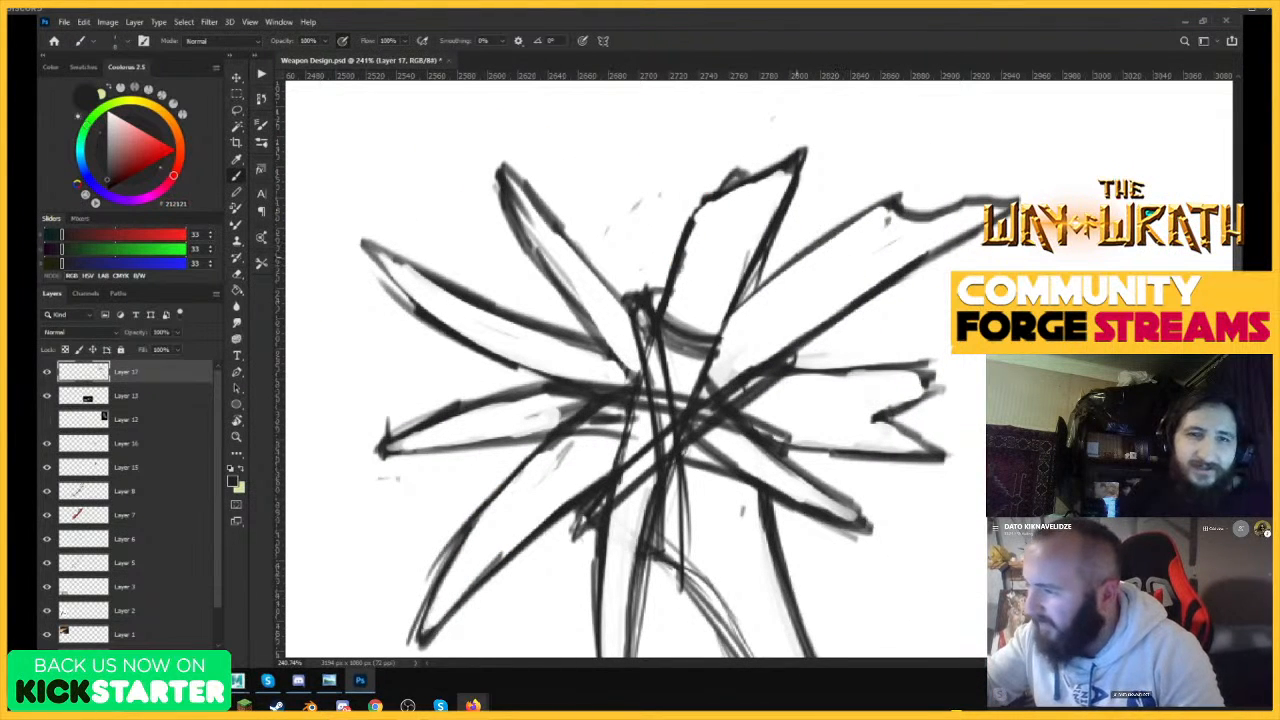
pyautogui.moveTo(843, 263); pyautogui.dragTo(923, 252)
pyautogui.moveTo(834, 246); pyautogui.dragTo(938, 250)
# Erase the upper-right spike's old tip beyond the newly drawn jagged end.
pyautogui.press('w')
pyautogui.click(870, 204)
pyautogui.hotkey('ctrl', 'd')
pyautogui.press('e')
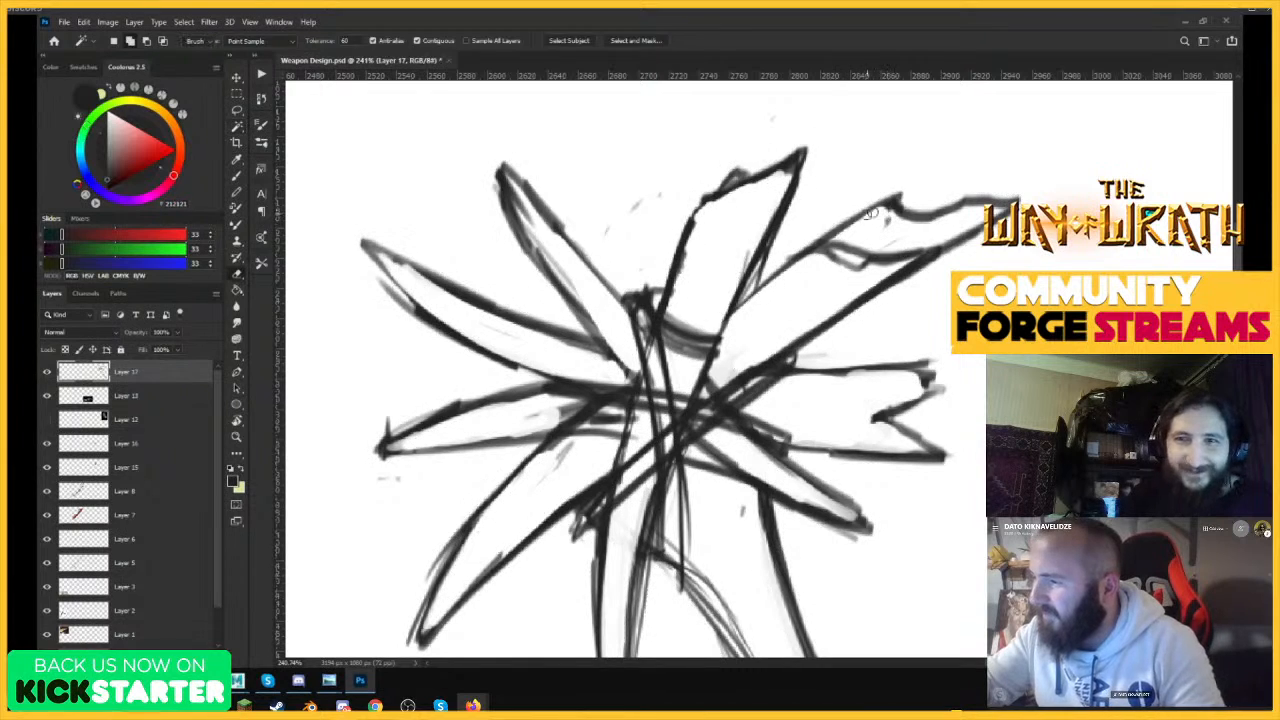
pyautogui.moveTo(890, 204)
pyautogui.mouseDown()
pyautogui.moveTo(832, 233)
pyautogui.moveTo(917, 186)
pyautogui.moveTo(923, 199)
pyautogui.moveTo(896, 235)
pyautogui.moveTo(1019, 199)
pyautogui.mouseUp()
# Redraw the upper-right spike's jagged end with darker lines and erase the stray strokes inside it.
pyautogui.press('b')
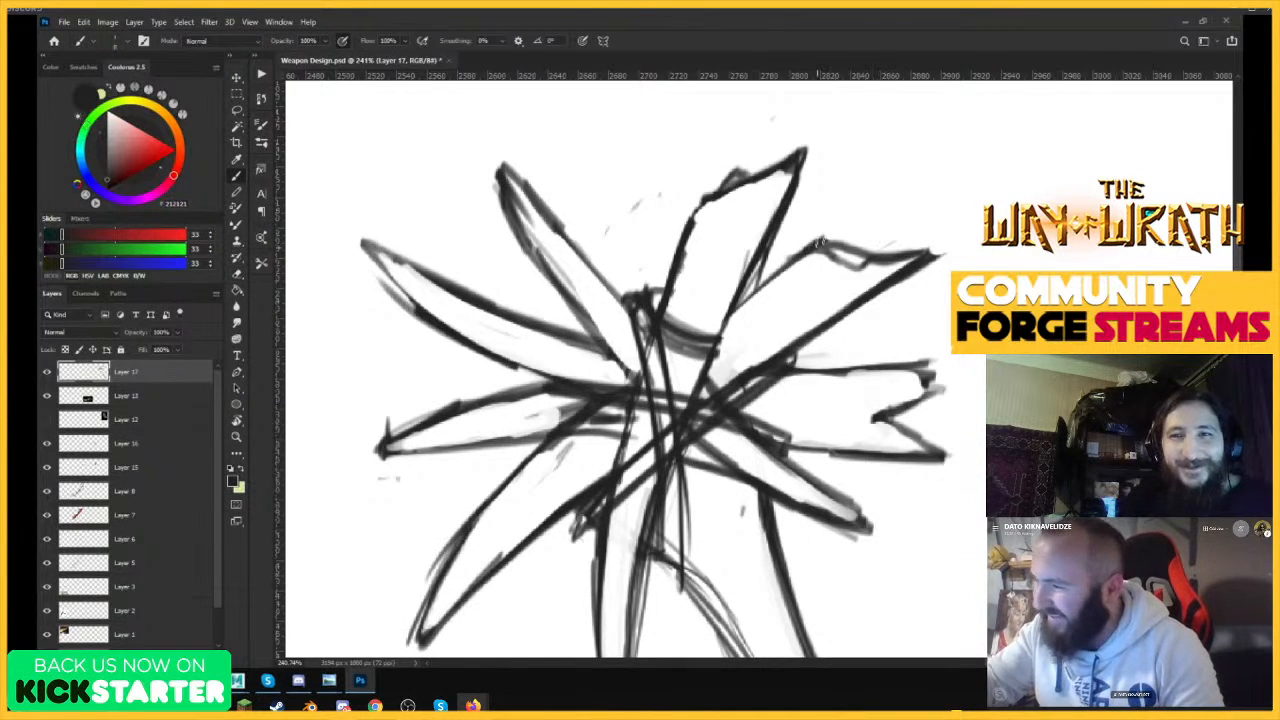
pyautogui.moveTo(843, 240); pyautogui.dragTo(930, 245)
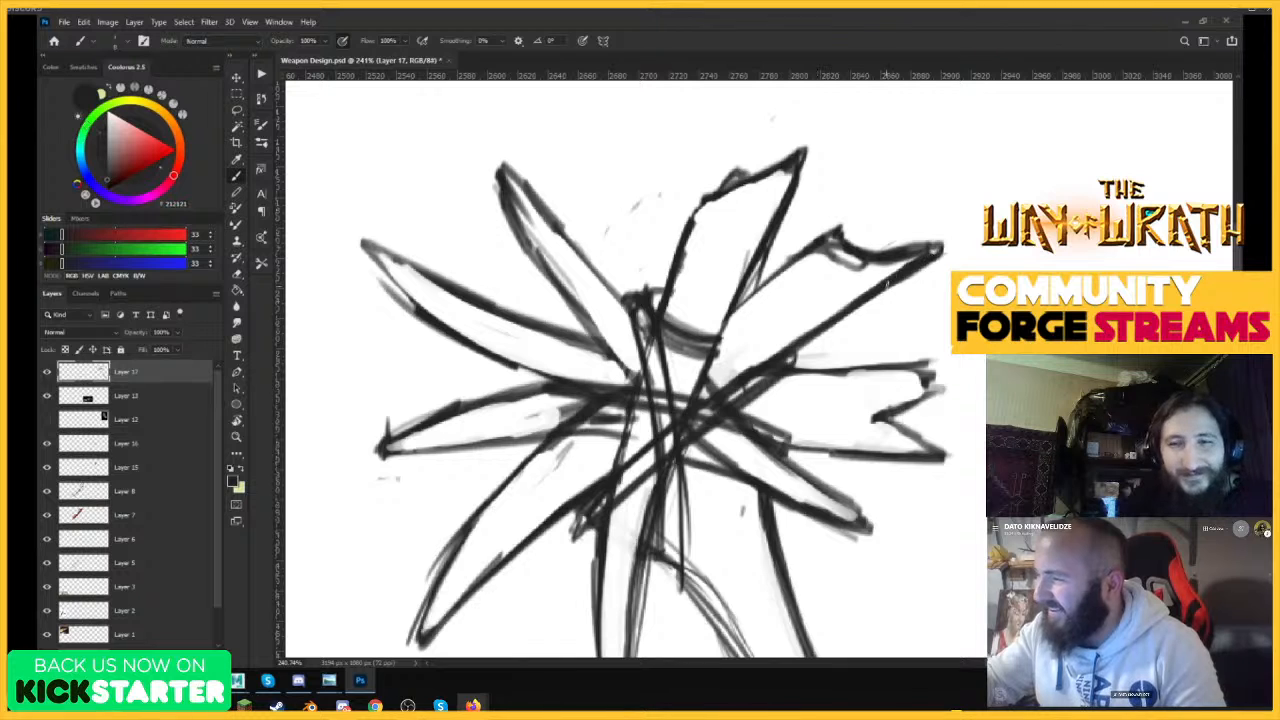
pyautogui.press('e')
pyautogui.moveTo(840, 256)
pyautogui.mouseDown()
pyautogui.moveTo(878, 270)
pyautogui.moveTo(915, 255)
pyautogui.moveTo(868, 282)
pyautogui.moveTo(922, 252)
pyautogui.moveTo(862, 288)
pyautogui.mouseUp()
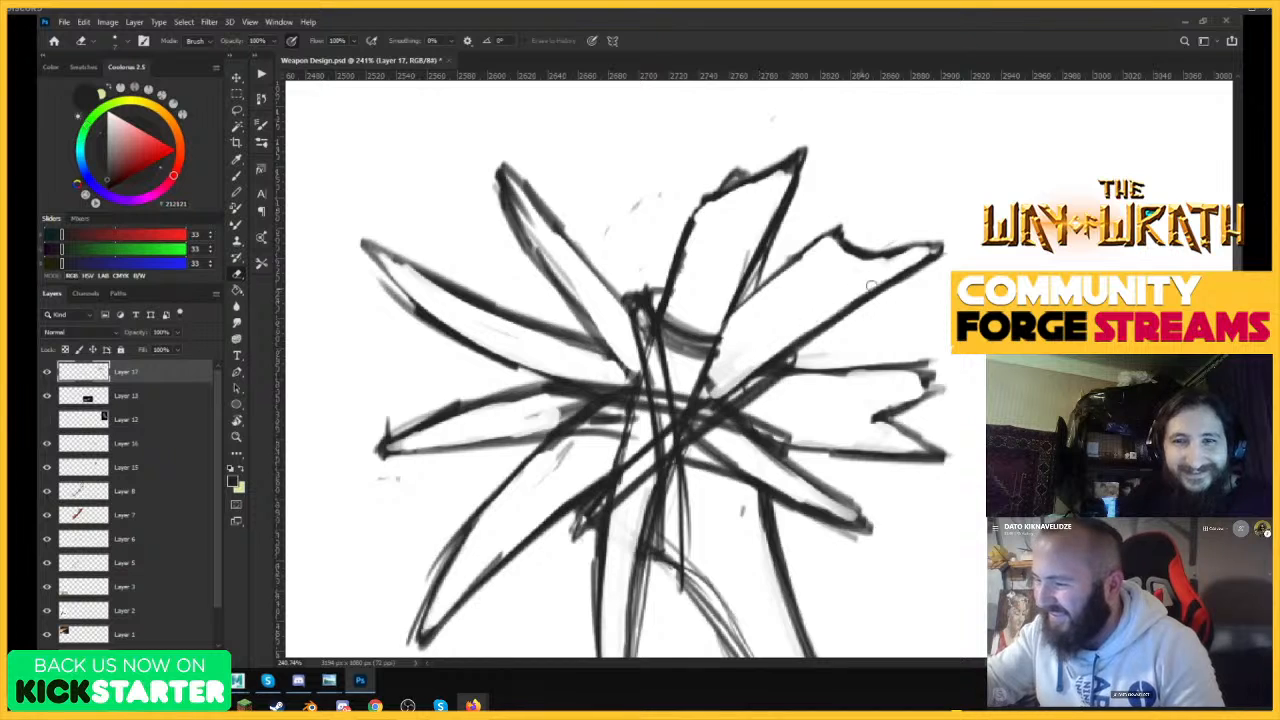
# Hide and show the spiked club's sketch layer to check what it contains.
pyautogui.hotkey('ctrl', '0')
pyautogui.moveTo(1140, 362); pyautogui.dragTo(1066, 352)
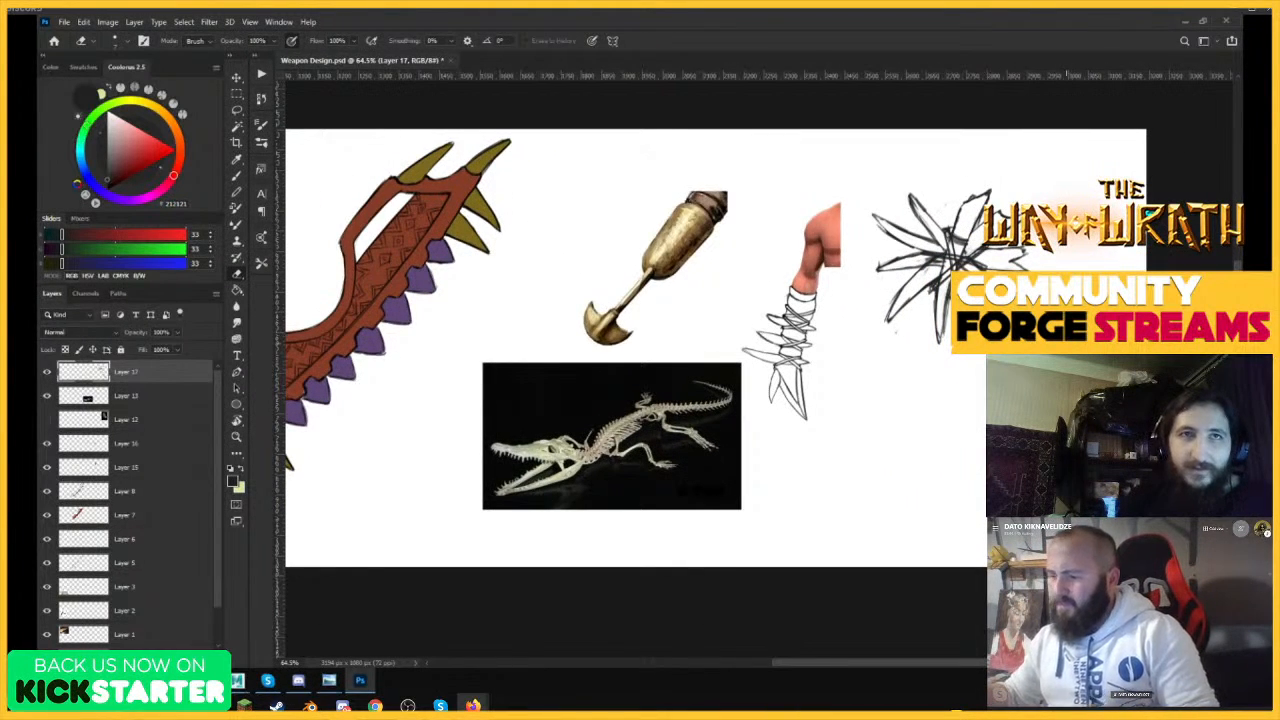
pyautogui.click(47, 373)
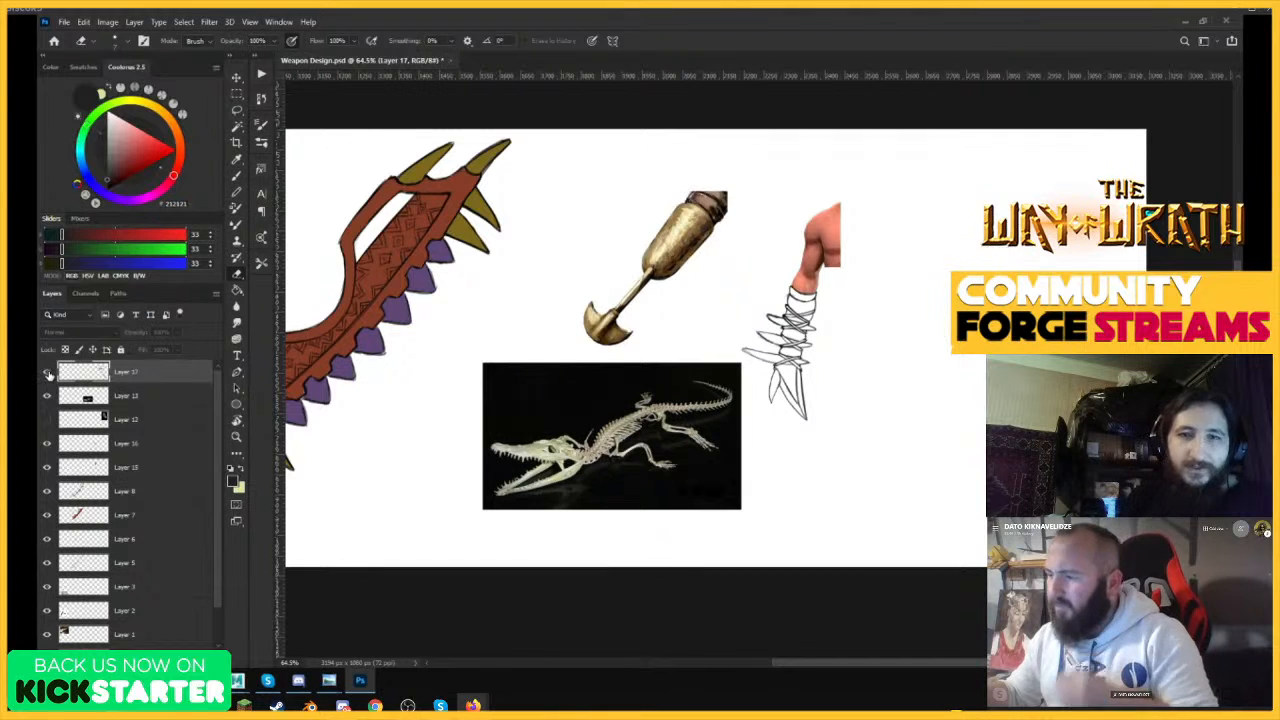
pyautogui.click(47, 373)
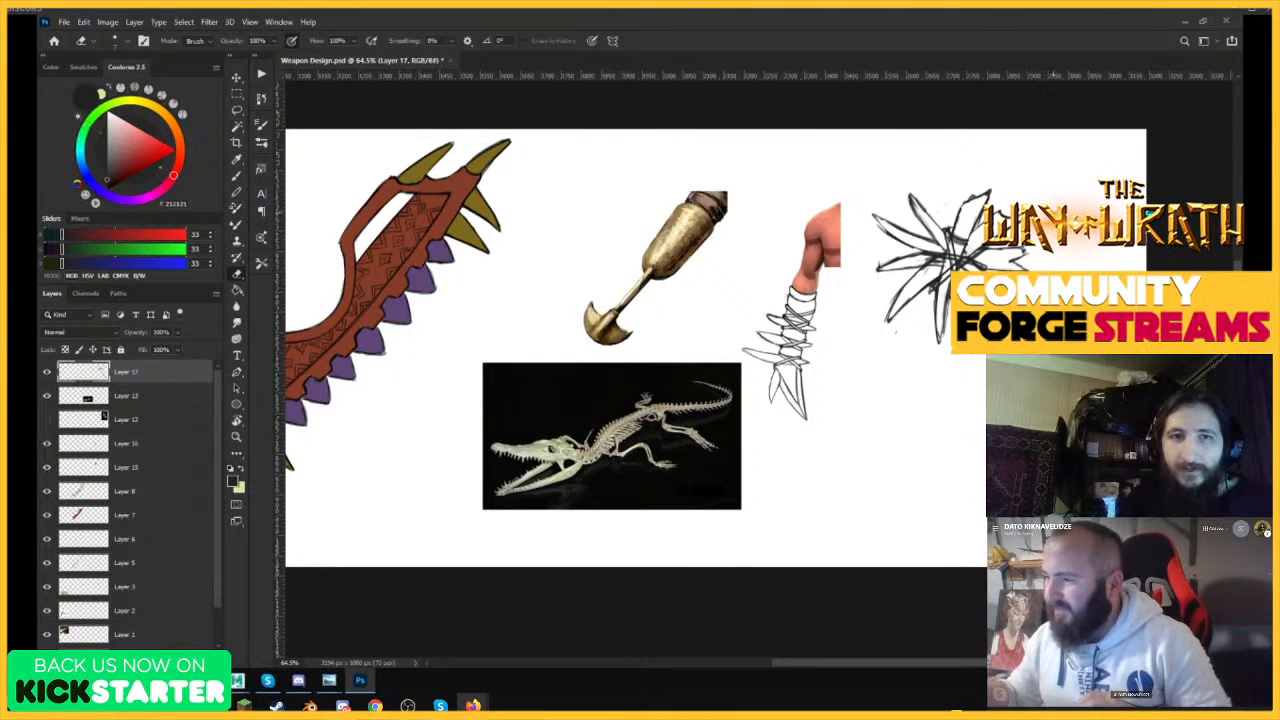
# Add a short line between the two upper-left spikes near the centre of the club head.
pyautogui.moveTo(998, 213); pyautogui.dragTo(1068, 213)
pyautogui.press('b')
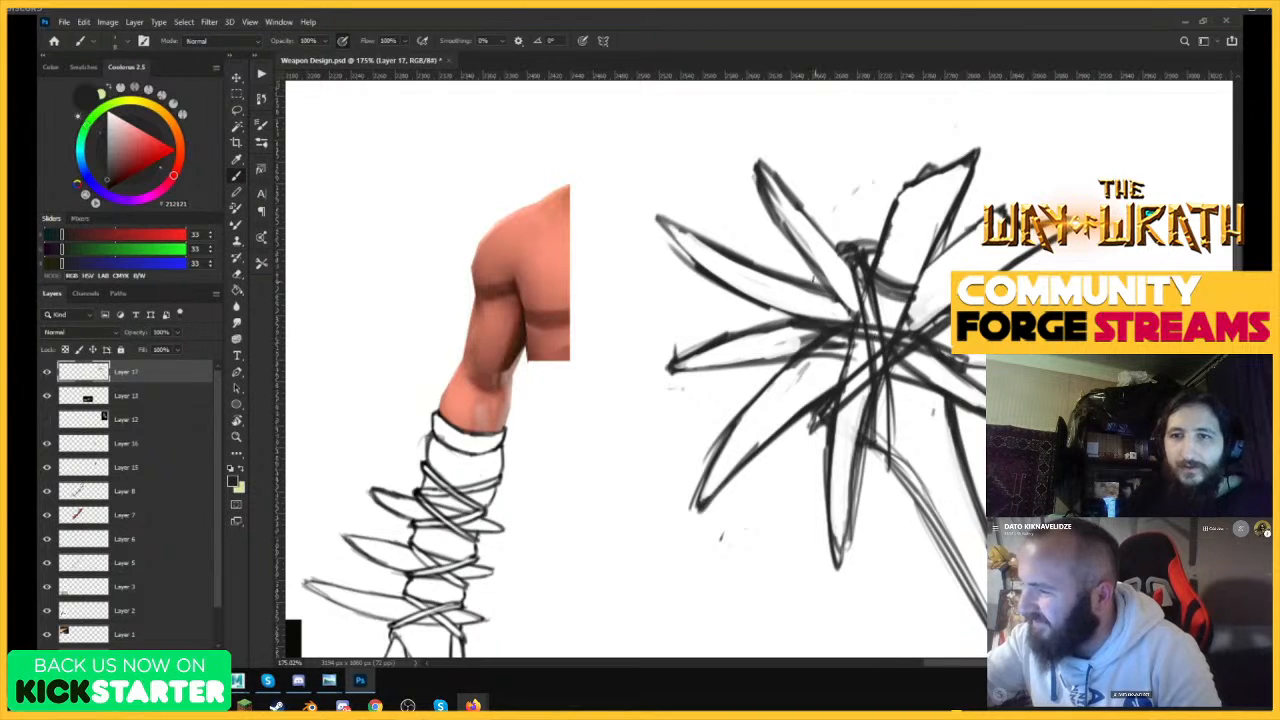
pyautogui.moveTo(814, 274); pyautogui.dragTo(861, 319)
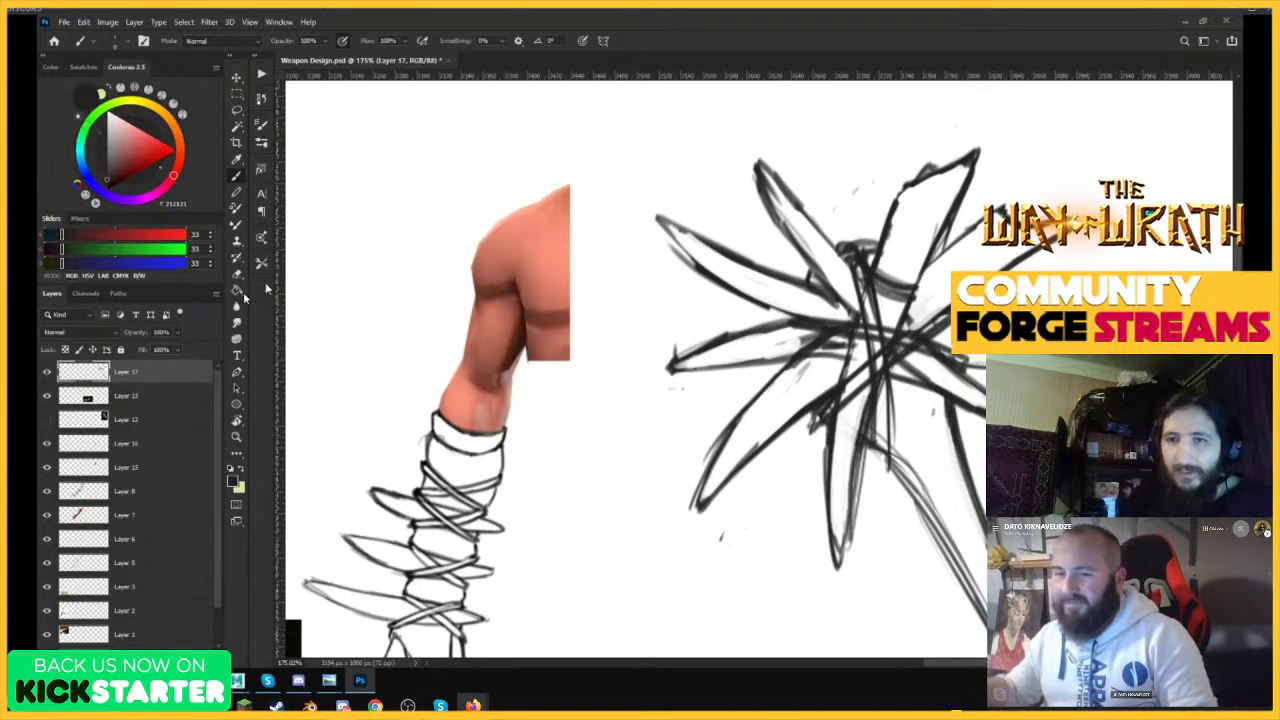
# Lower the club sketch layer's opacity to 12% and add a new layer above it.
pyautogui.click(140, 350)
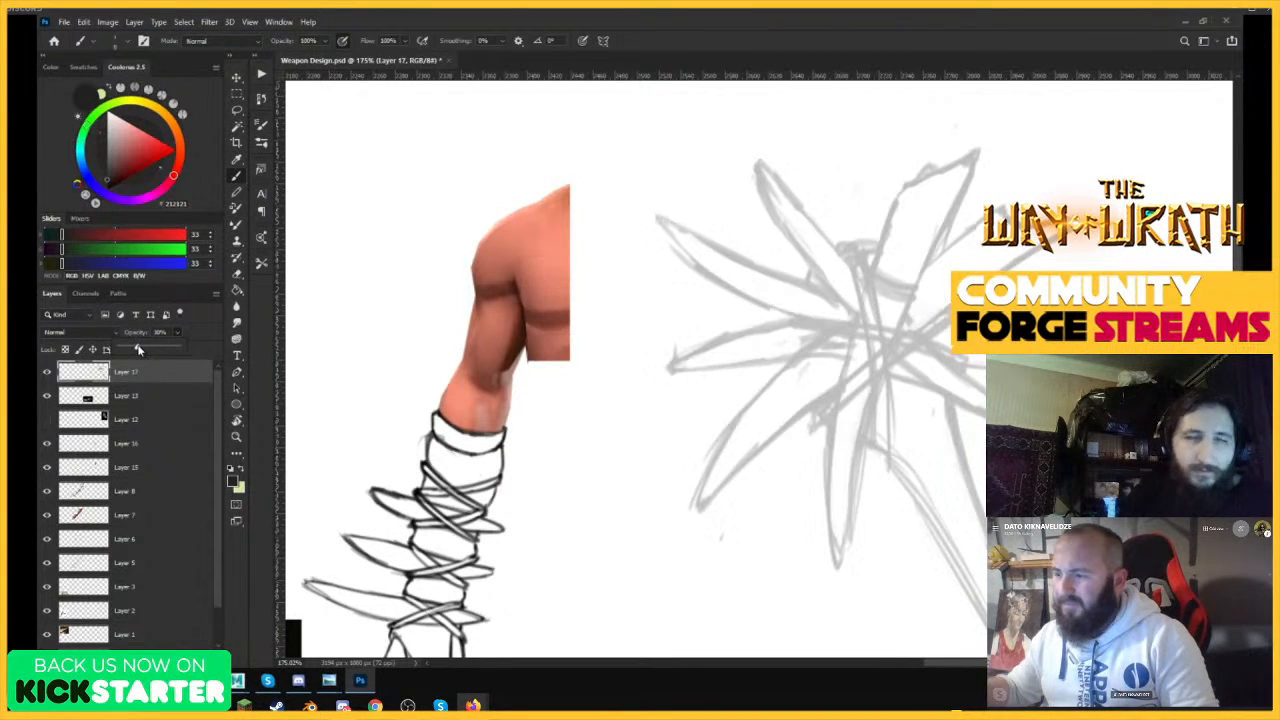
pyautogui.click(198, 657)
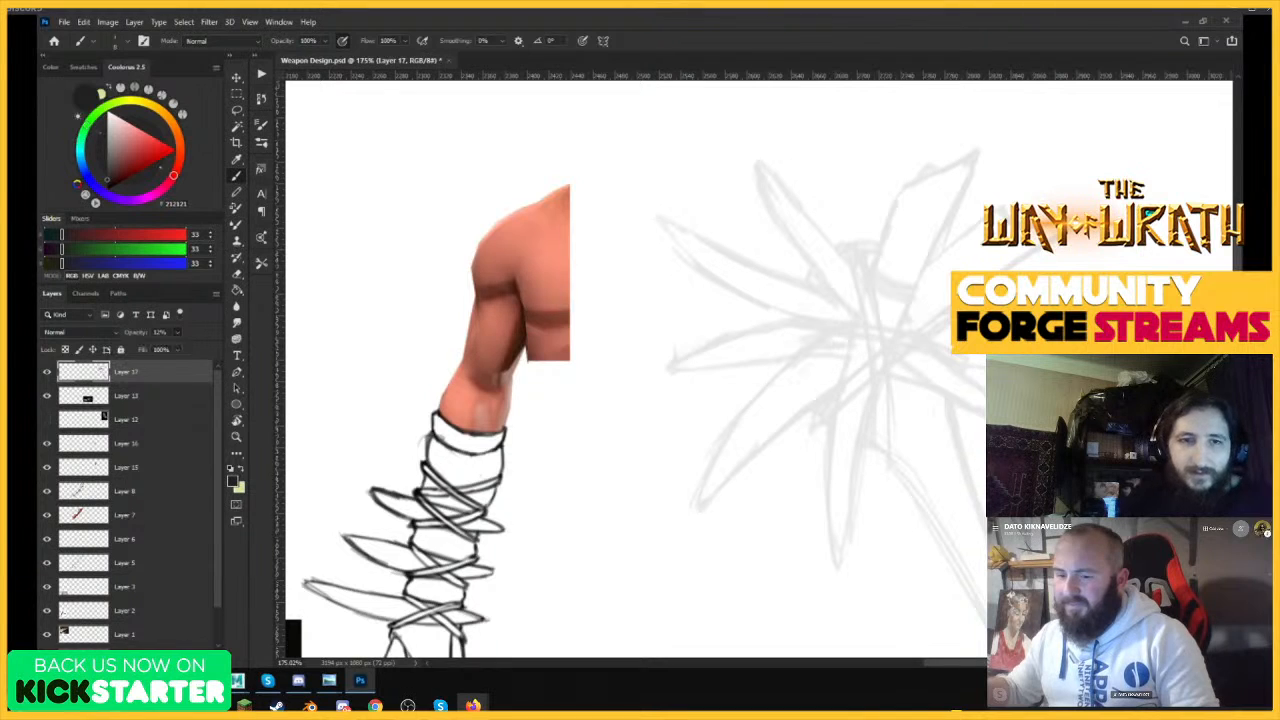
pyautogui.click(198, 657)
# Ink both edges of the club head's lowest spike over the faded sketch, joining them at the tip.
pyautogui.press('z')
pyautogui.moveTo(832, 358)
pyautogui.mouseDown()
pyautogui.moveTo(890, 435)
pyautogui.moveTo(789, 437)
pyautogui.moveTo(814, 461)
pyautogui.mouseUp()
pyautogui.press('b')
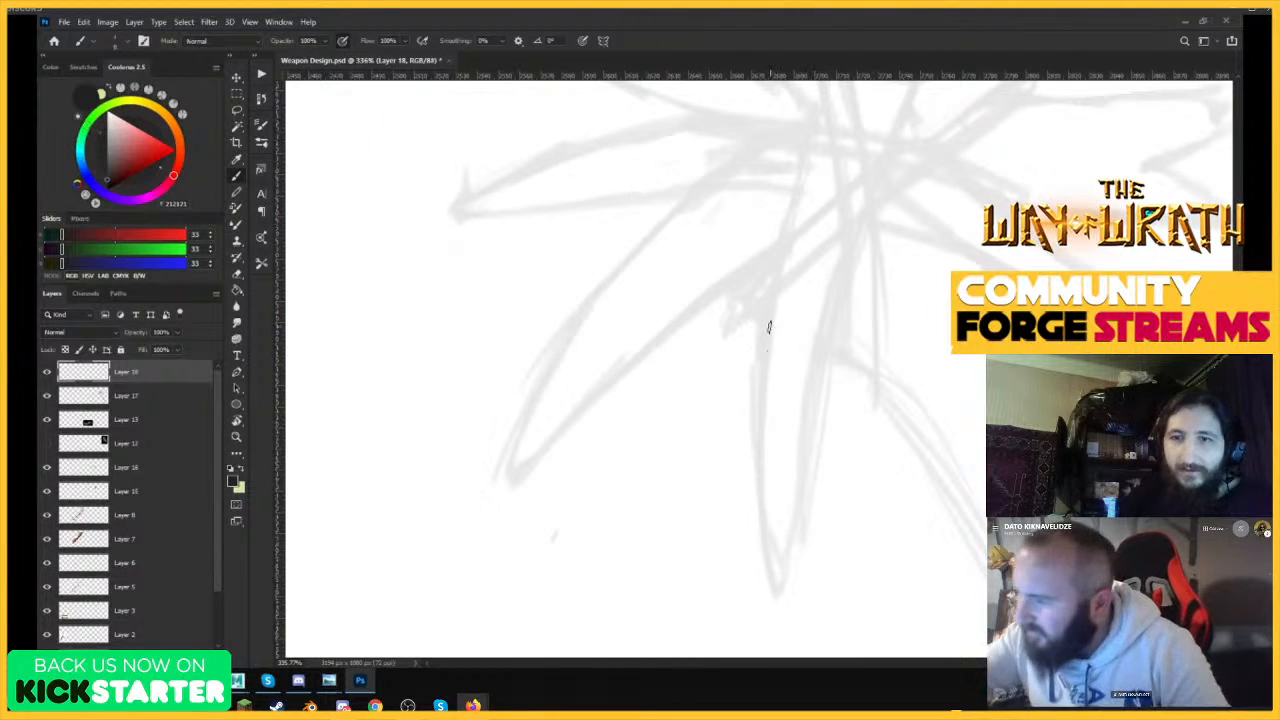
pyautogui.hotkey('ctrl', 'z')
pyautogui.moveTo(770, 302)
pyautogui.mouseDown()
pyautogui.moveTo(760, 432)
pyautogui.moveTo(772, 588)
pyautogui.moveTo(798, 478)
pyautogui.mouseUp()
pyautogui.moveTo(845, 318); pyautogui.dragTo(787, 590)
# Ink the long diagonal bone crossing the club head's centre, with a notched lower end.
pyautogui.press('z')
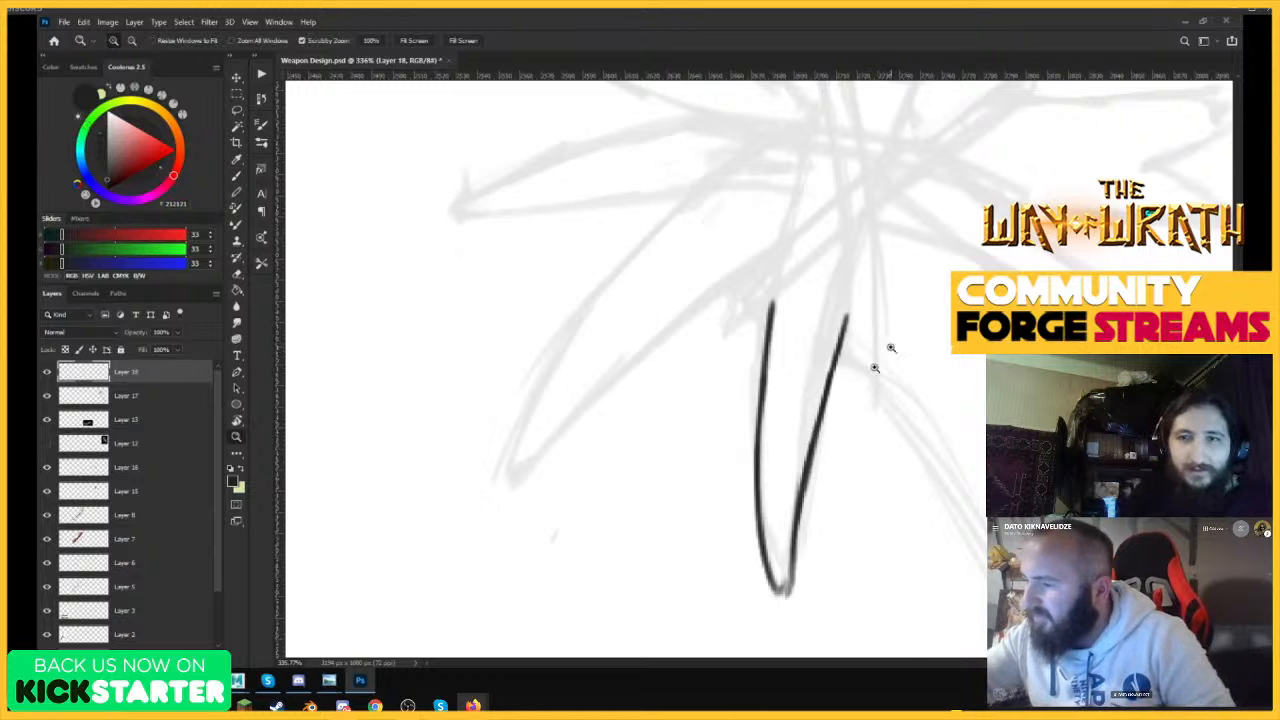
pyautogui.moveTo(888, 350); pyautogui.dragTo(837, 422)
pyautogui.moveTo(910, 278); pyautogui.dragTo(954, 254)
pyautogui.click(802, 337)
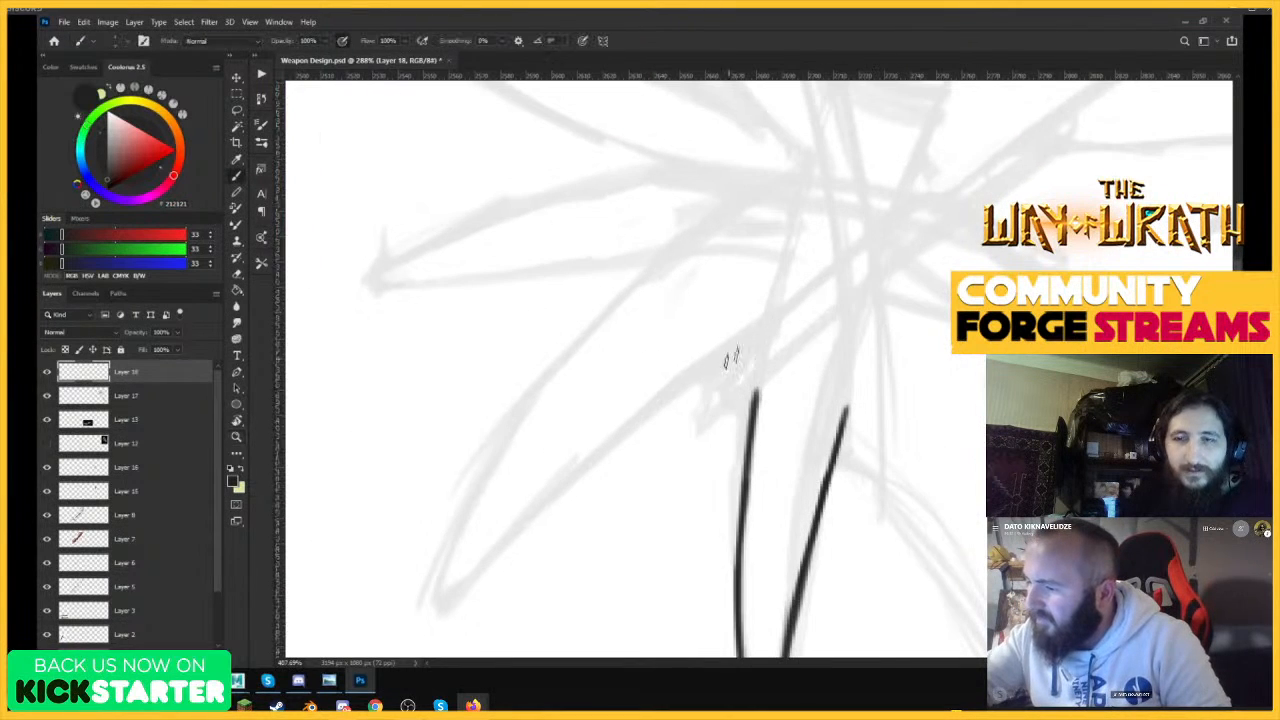
pyautogui.moveTo(711, 380)
pyautogui.mouseDown()
pyautogui.moveTo(738, 408)
pyautogui.moveTo(822, 310)
pyautogui.moveTo(1078, 130)
pyautogui.mouseUp()
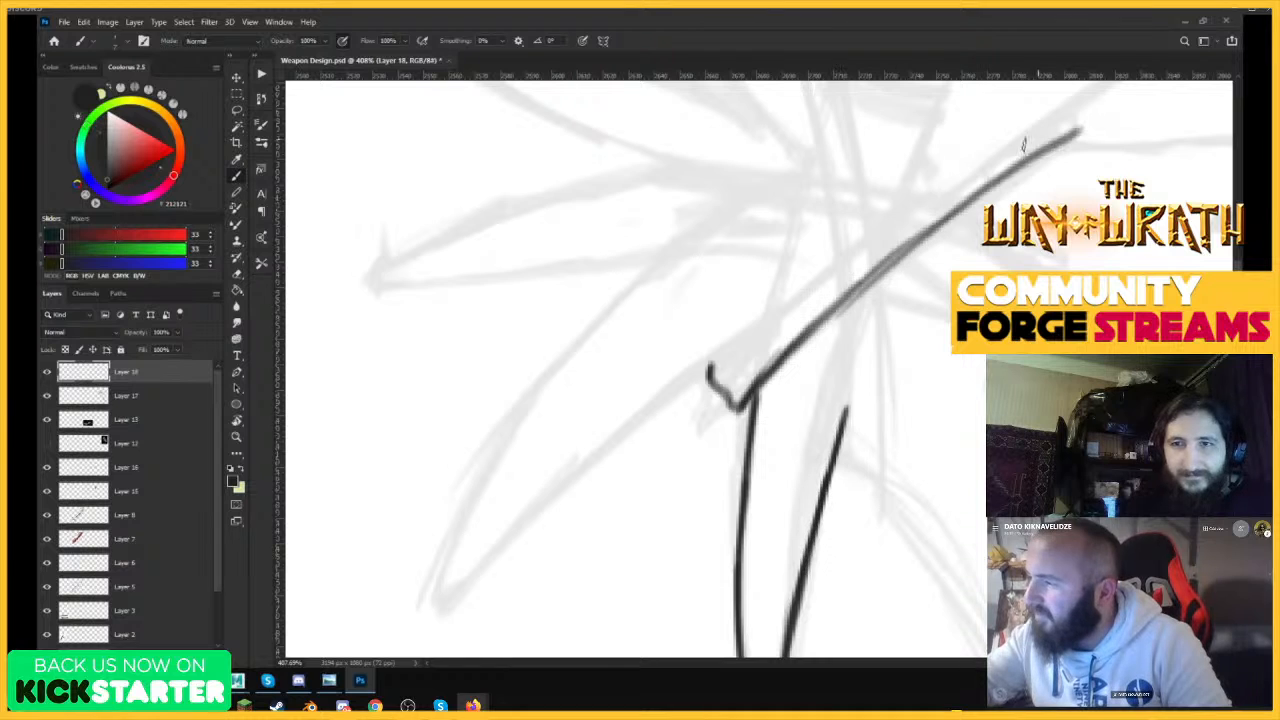
pyautogui.moveTo(709, 372)
pyautogui.mouseDown()
pyautogui.moveTo(1015, 137)
pyautogui.moveTo(1065, 117)
pyautogui.moveTo(1082, 129)
pyautogui.mouseUp()
# Ink the short broken bone end hanging below the diagonal bone, beside the lowest spike.
pyautogui.press('z')
pyautogui.moveTo(1018, 300); pyautogui.dragTo(868, 316)
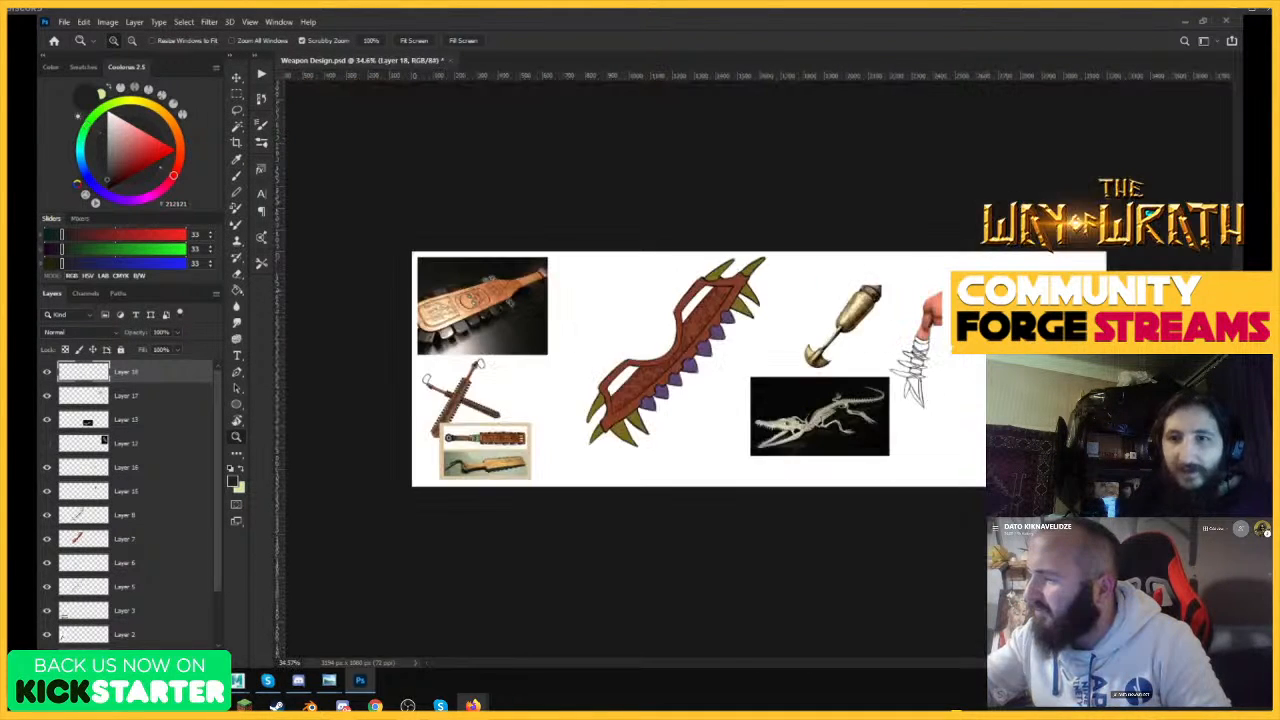
pyautogui.moveTo(1050, 312); pyautogui.dragTo(1128, 267)
pyautogui.moveTo(964, 321); pyautogui.dragTo(1060, 290)
pyautogui.press('b')
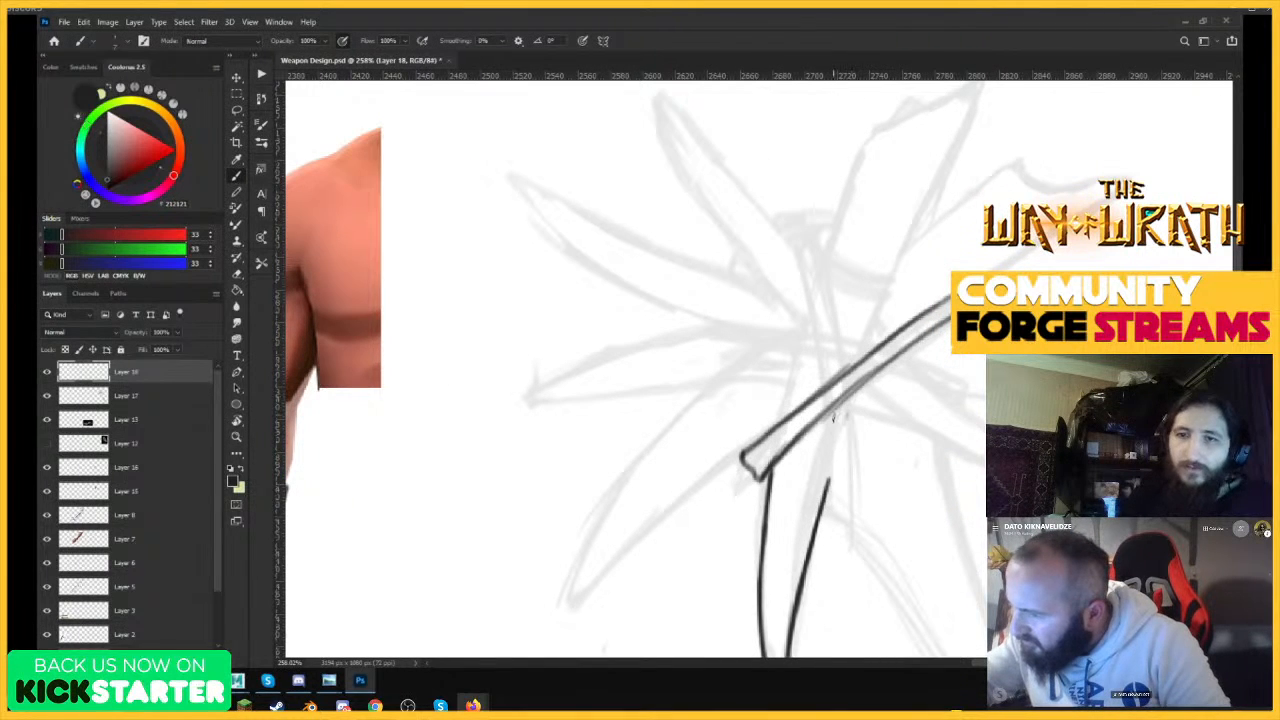
pyautogui.moveTo(833, 418)
pyautogui.mouseDown()
pyautogui.moveTo(826, 513)
pyautogui.moveTo(840, 525)
pyautogui.moveTo(841, 492)
pyautogui.moveTo(848, 537)
pyautogui.moveTo(848, 398)
pyautogui.mouseUp()
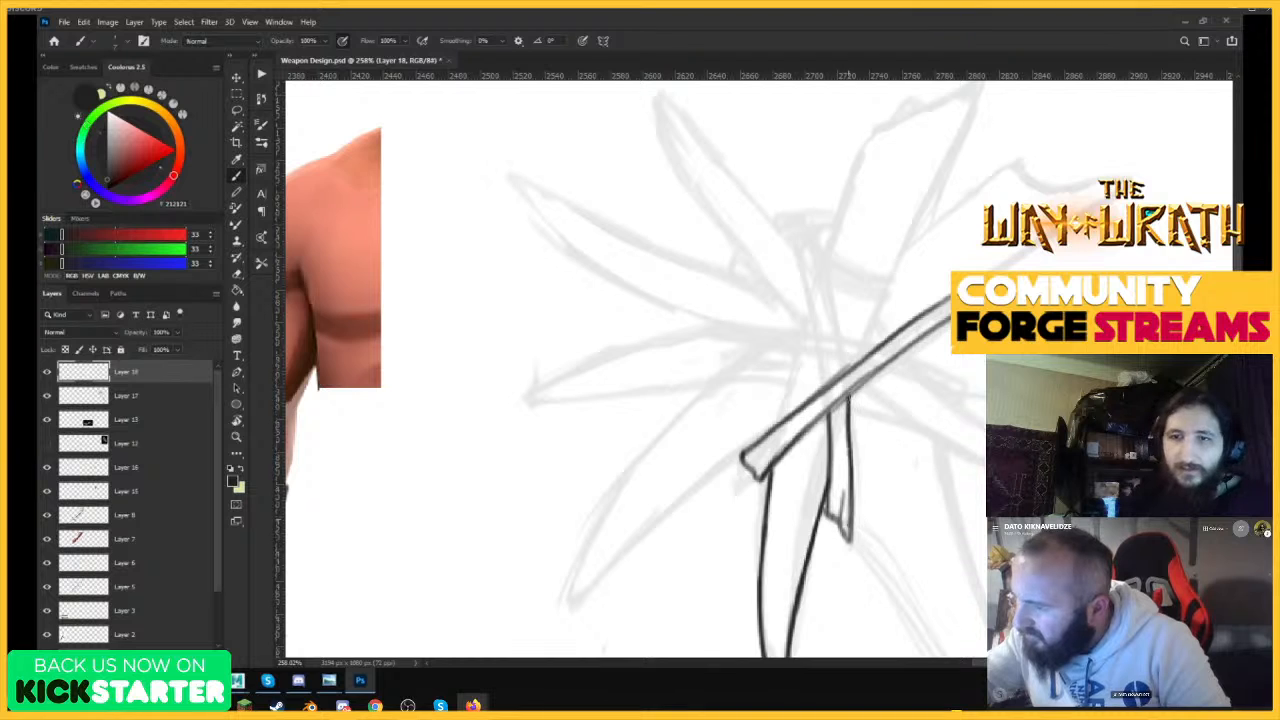
# Ink the upper half of the upright bone behind the diagonal bone, with a blunt top end.
pyautogui.press('z')
pyautogui.moveTo(859, 478); pyautogui.dragTo(832, 399)
pyautogui.moveTo(893, 346); pyautogui.dragTo(920, 299)
pyautogui.press('b')
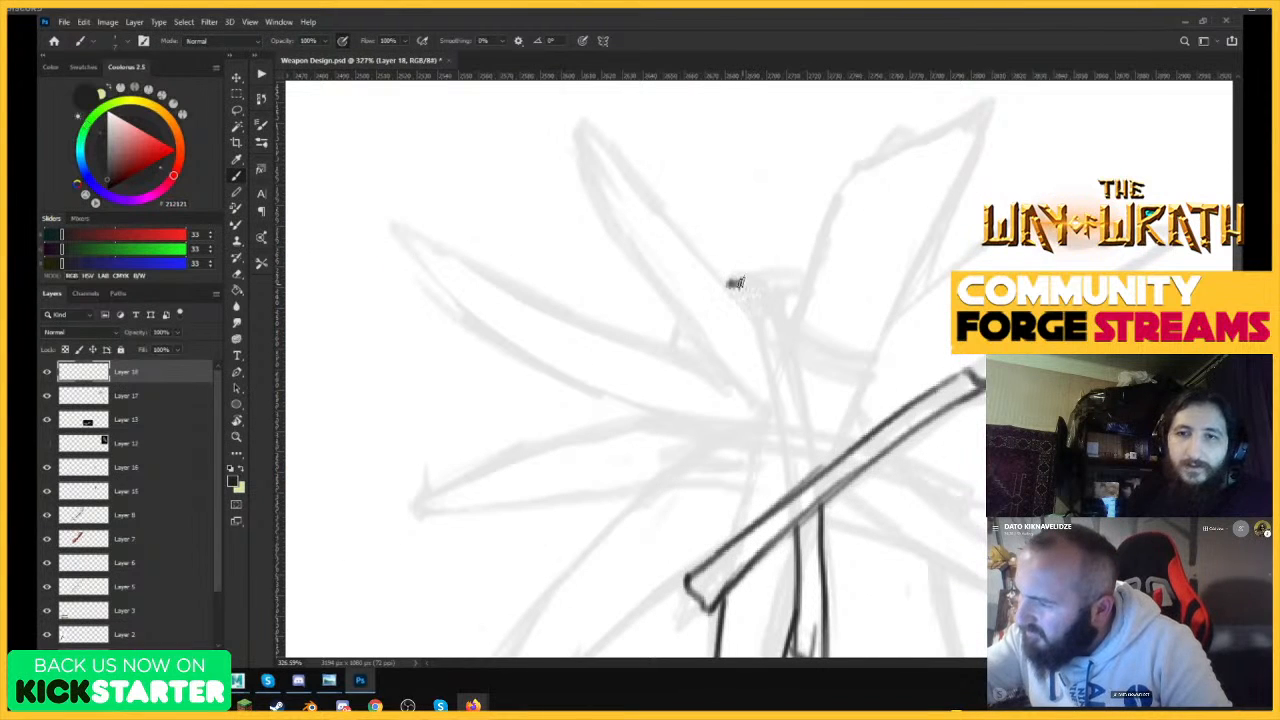
pyautogui.moveTo(757, 284); pyautogui.dragTo(813, 460)
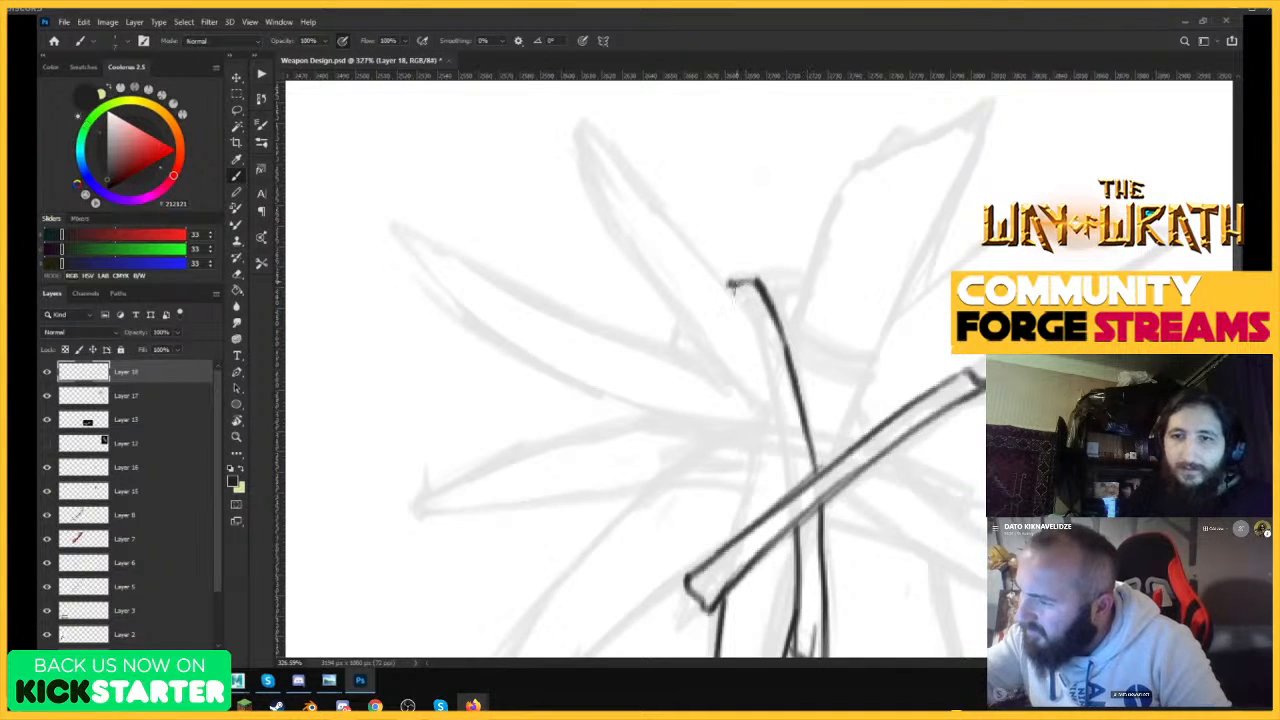
pyautogui.moveTo(734, 287); pyautogui.dragTo(792, 482)
pyautogui.moveTo(779, 404); pyautogui.dragTo(795, 488)
pyautogui.moveTo(752, 298); pyautogui.dragTo(797, 488)
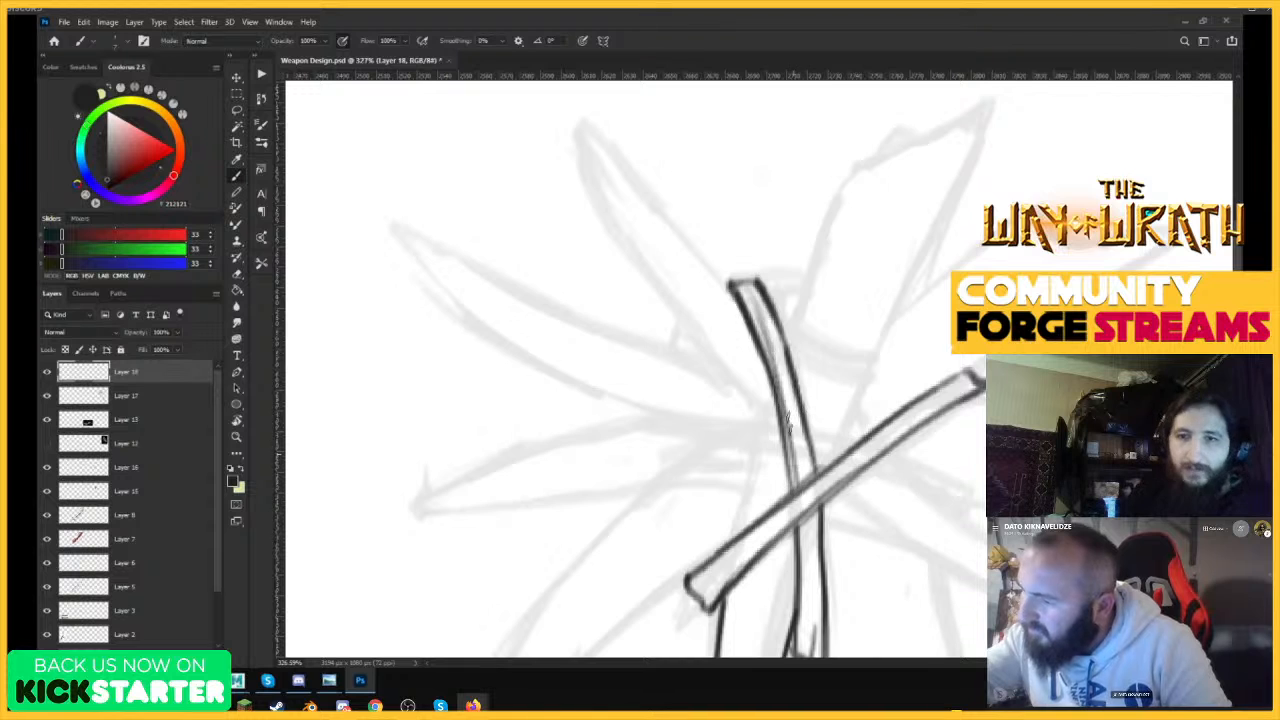
# Ink both edges of the club head's long upper-left spike, running from its pointed tip to the upright bone.
pyautogui.moveTo(849, 428); pyautogui.dragTo(756, 536)
pyautogui.moveTo(858, 476); pyautogui.dragTo(888, 445)
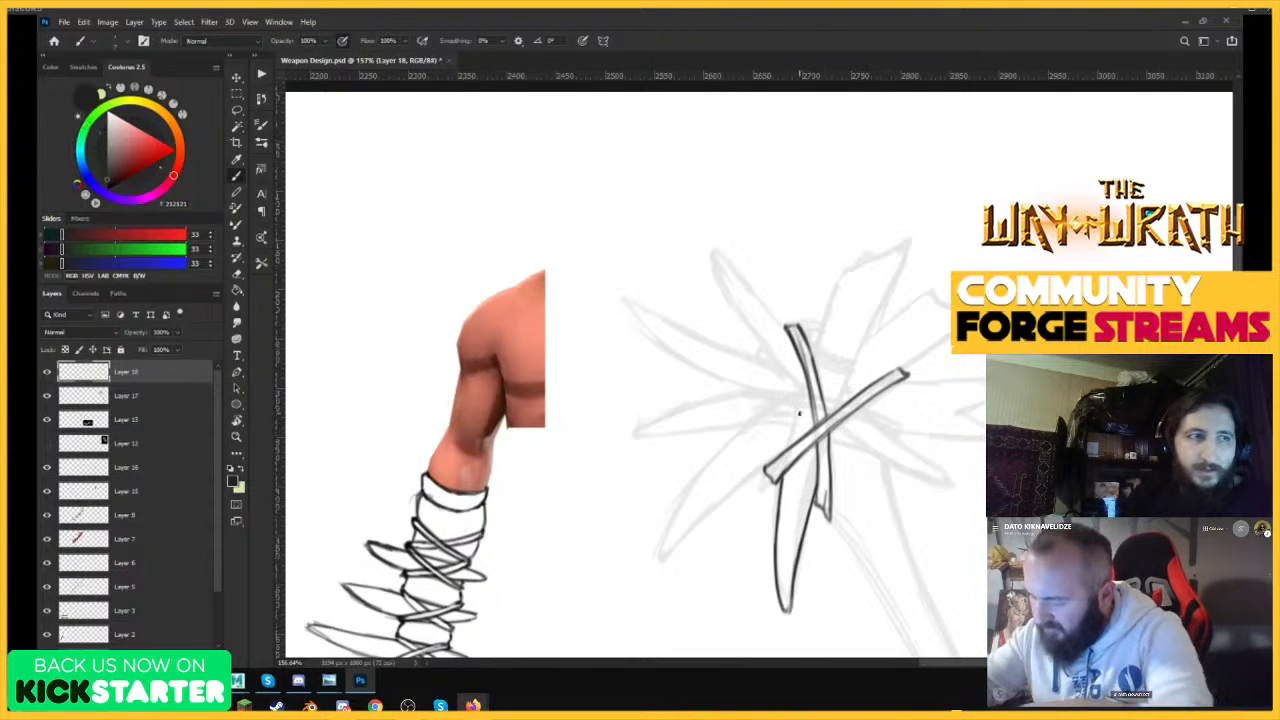
pyautogui.moveTo(839, 354); pyautogui.dragTo(886, 323)
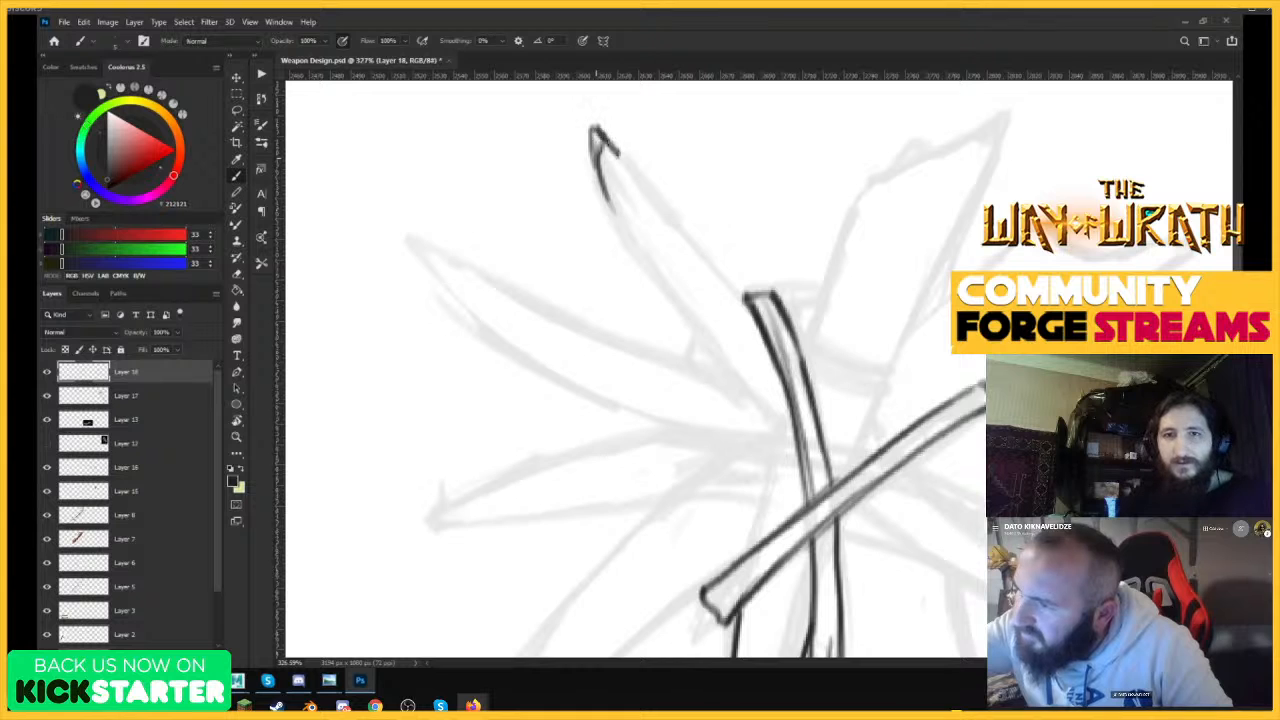
pyautogui.moveTo(605, 136); pyautogui.dragTo(730, 284)
pyautogui.moveTo(632, 178); pyautogui.dragTo(745, 302)
pyautogui.moveTo(604, 196)
pyautogui.mouseDown()
pyautogui.moveTo(791, 442)
pyautogui.moveTo(768, 472)
pyautogui.mouseUp()
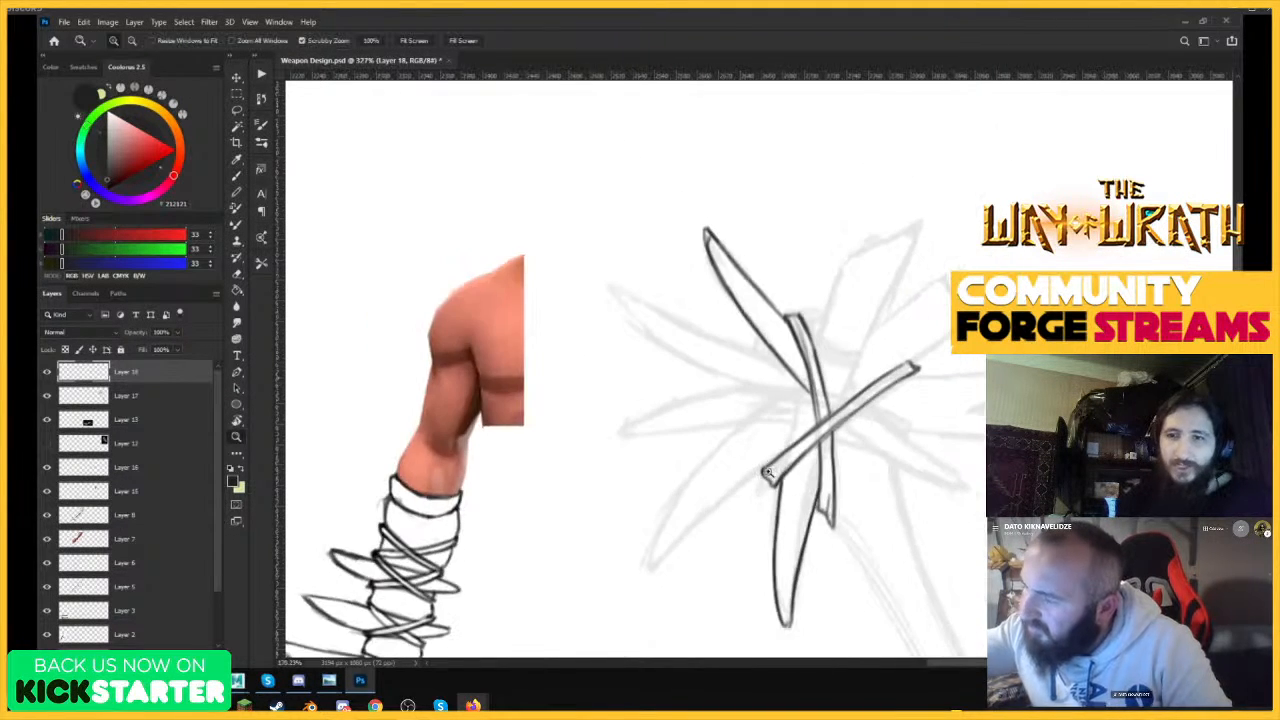
# Ink the lower-right spike emerging beneath the diagonal bone, plus the short edge line just below its base.
pyautogui.click(962, 469)
pyautogui.moveTo(724, 382)
pyautogui.mouseDown()
pyautogui.moveTo(790, 432)
pyautogui.moveTo(960, 511)
pyautogui.mouseUp()
pyautogui.moveTo(771, 340); pyautogui.dragTo(914, 464)
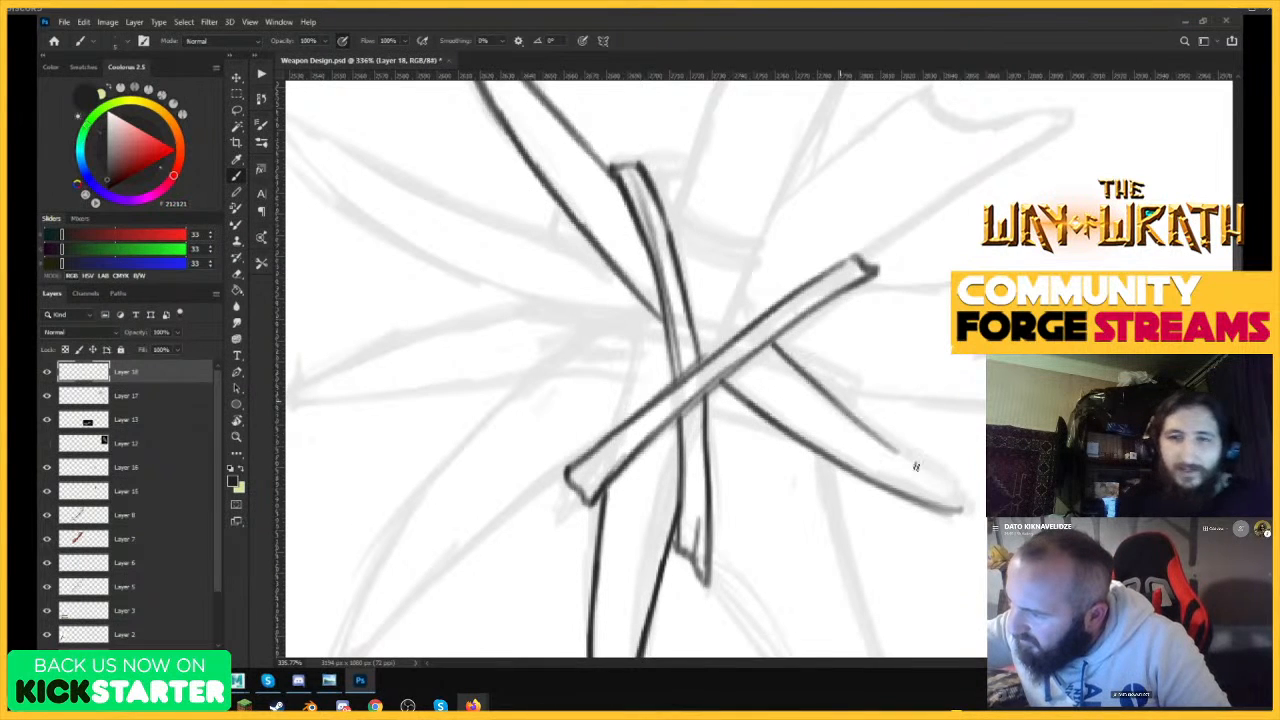
pyautogui.moveTo(818, 380)
pyautogui.mouseDown()
pyautogui.moveTo(957, 506)
pyautogui.moveTo(916, 467)
pyautogui.mouseUp()
pyautogui.moveTo(706, 402); pyautogui.dragTo(786, 434)
# Ink both edges of the next spike counter-clockwise from the upper-left one, joining them at a narrow tip.
pyautogui.moveTo(916, 377); pyautogui.dragTo(785, 498)
pyautogui.moveTo(888, 400); pyautogui.dragTo(978, 330)
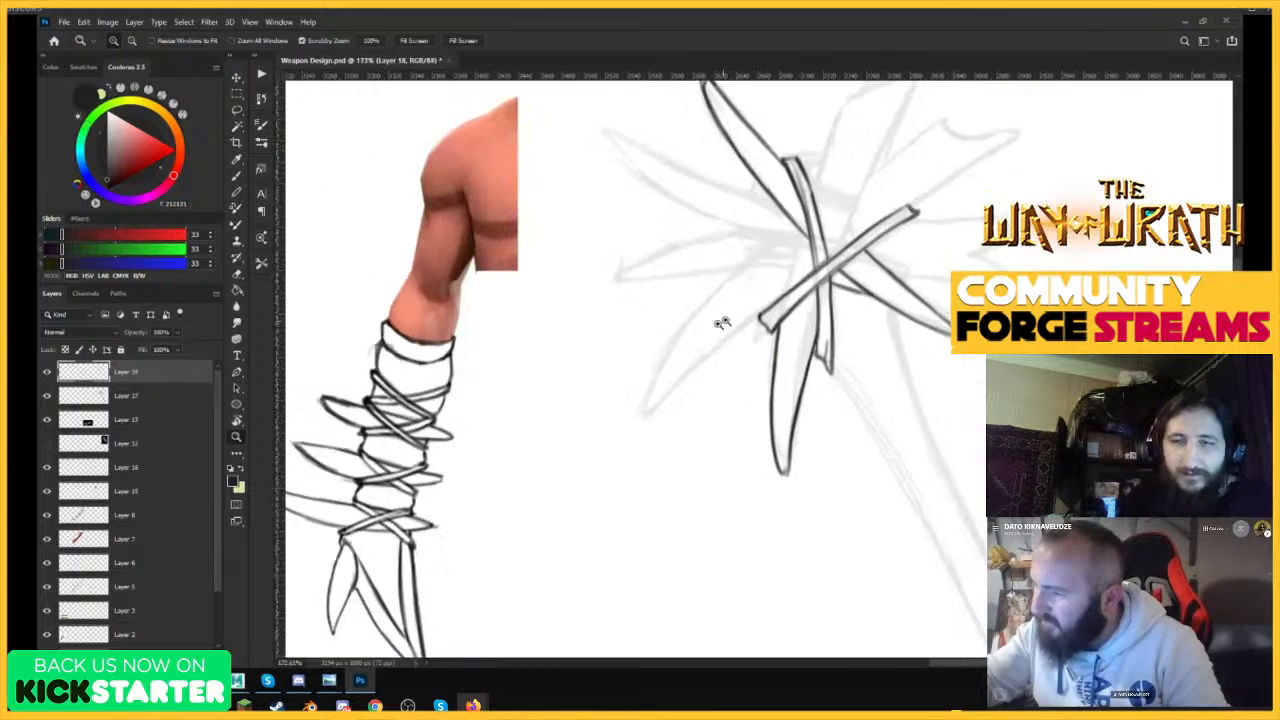
pyautogui.moveTo(719, 321); pyautogui.dragTo(777, 220)
pyautogui.moveTo(853, 307); pyautogui.dragTo(732, 400)
pyautogui.moveTo(886, 253); pyautogui.dragTo(940, 192)
pyautogui.moveTo(895, 335)
pyautogui.mouseDown()
pyautogui.moveTo(831, 448)
pyautogui.moveTo(790, 482)
pyautogui.mouseUp()
pyautogui.moveTo(846, 224); pyautogui.dragTo(937, 153)
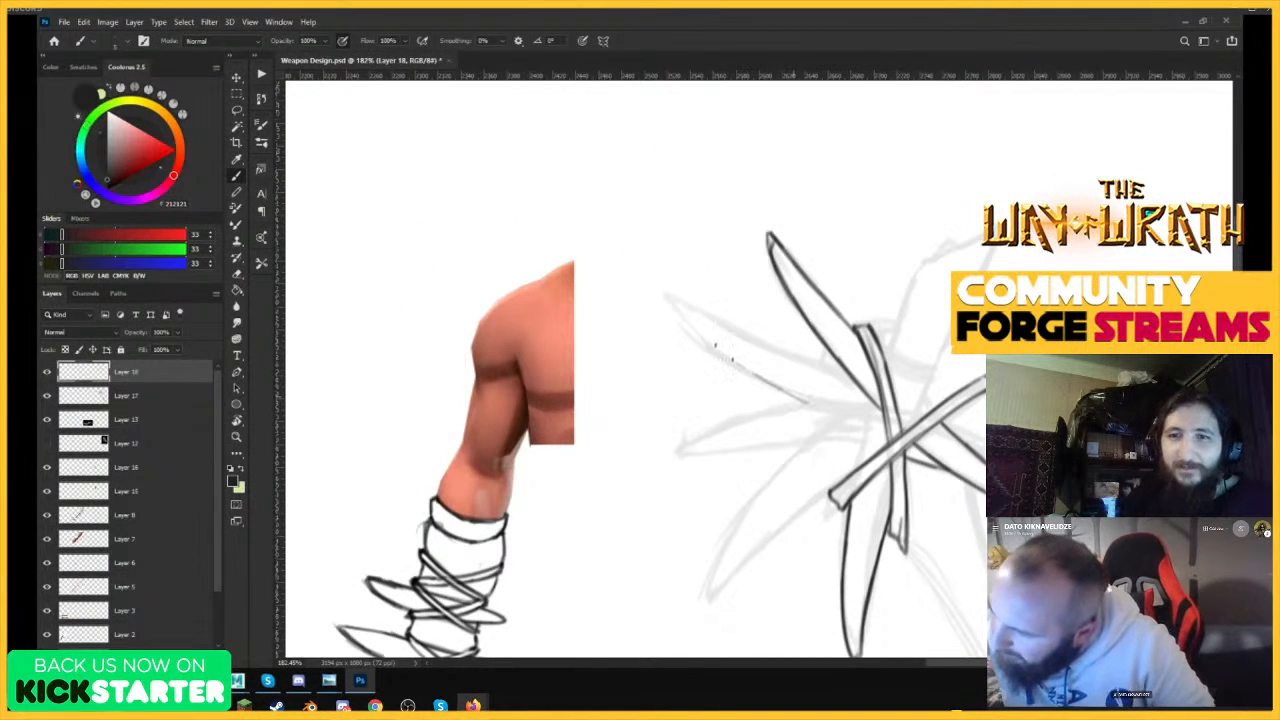
pyautogui.moveTo(805, 402)
pyautogui.mouseDown()
pyautogui.moveTo(673, 307)
pyautogui.moveTo(844, 372)
pyautogui.mouseUp()
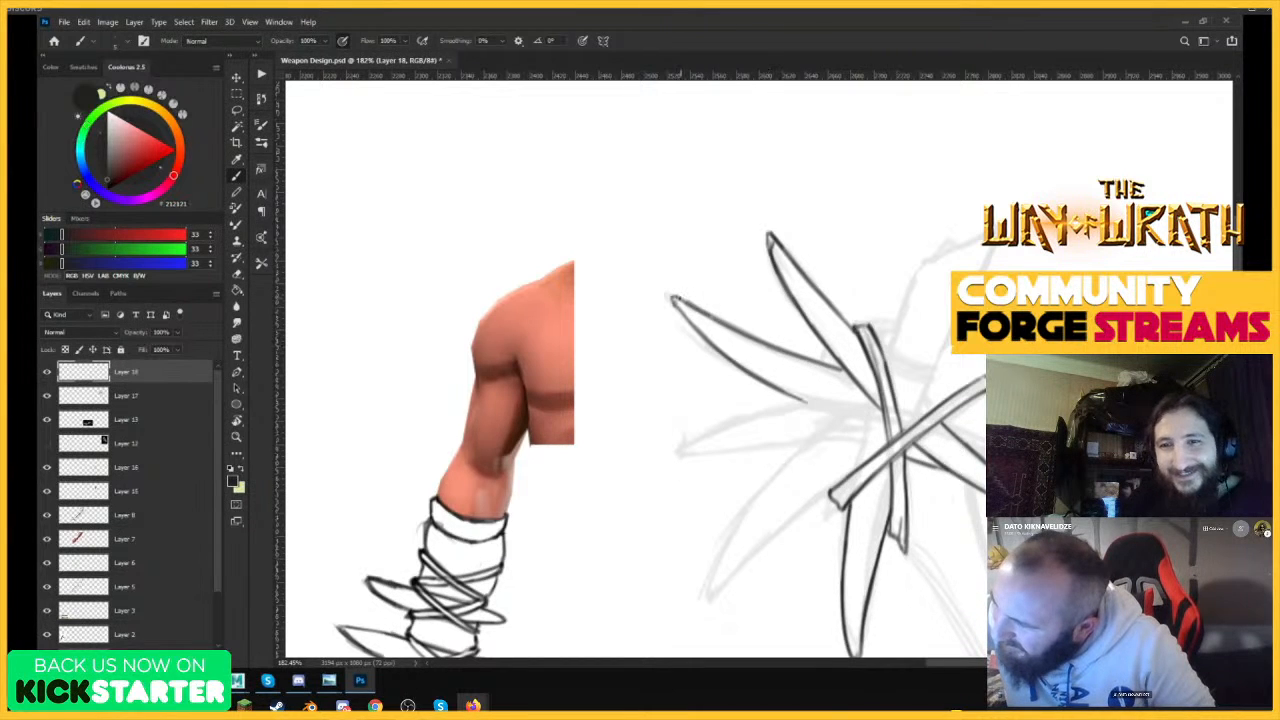
pyautogui.moveTo(673, 298)
pyautogui.mouseDown()
pyautogui.moveTo(808, 358)
pyautogui.moveTo(811, 393)
pyautogui.mouseUp()
# Extend the lowest spike's left edge above the diagonal bone and ink the thin sliver bone running left from the centre.
pyautogui.press('z')
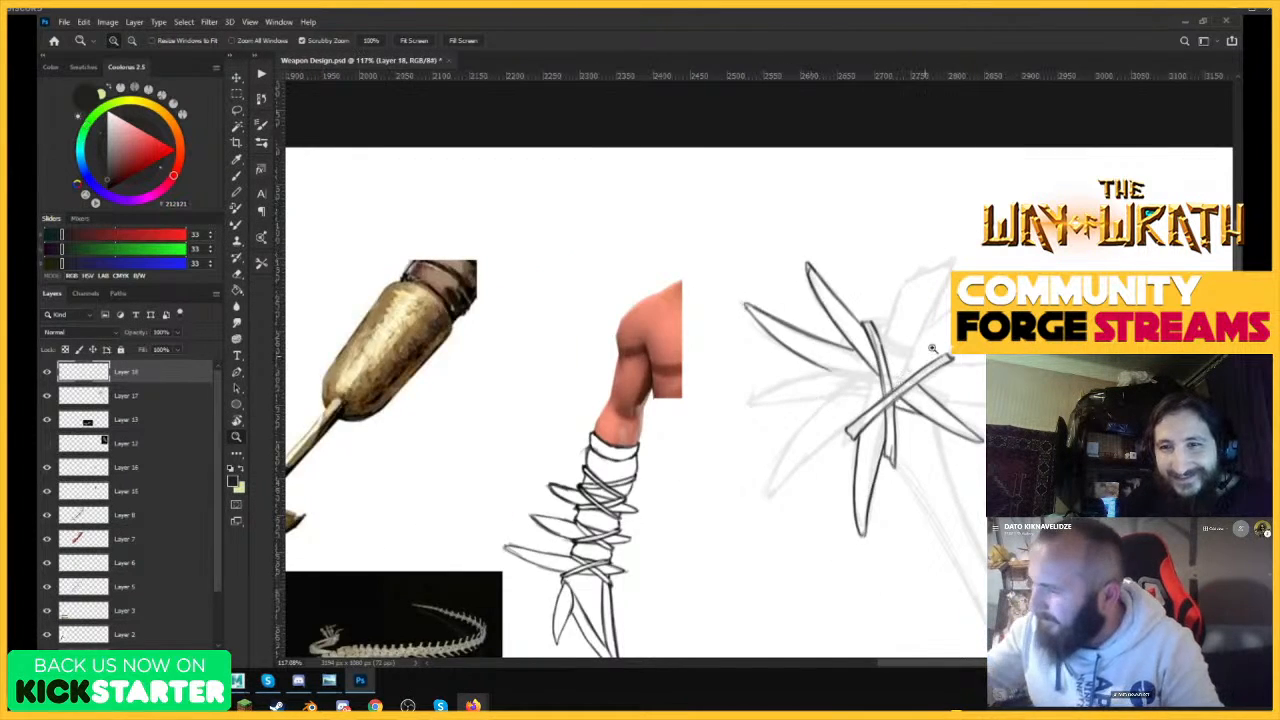
pyautogui.moveTo(896, 386); pyautogui.dragTo(938, 386)
pyautogui.press('b')
pyautogui.moveTo(825, 374)
pyautogui.mouseDown()
pyautogui.moveTo(798, 476)
pyautogui.moveTo(799, 422)
pyautogui.moveTo(770, 424)
pyautogui.mouseUp()
pyautogui.press('z')
pyautogui.moveTo(905, 314); pyautogui.dragTo(934, 314)
pyautogui.press('b')
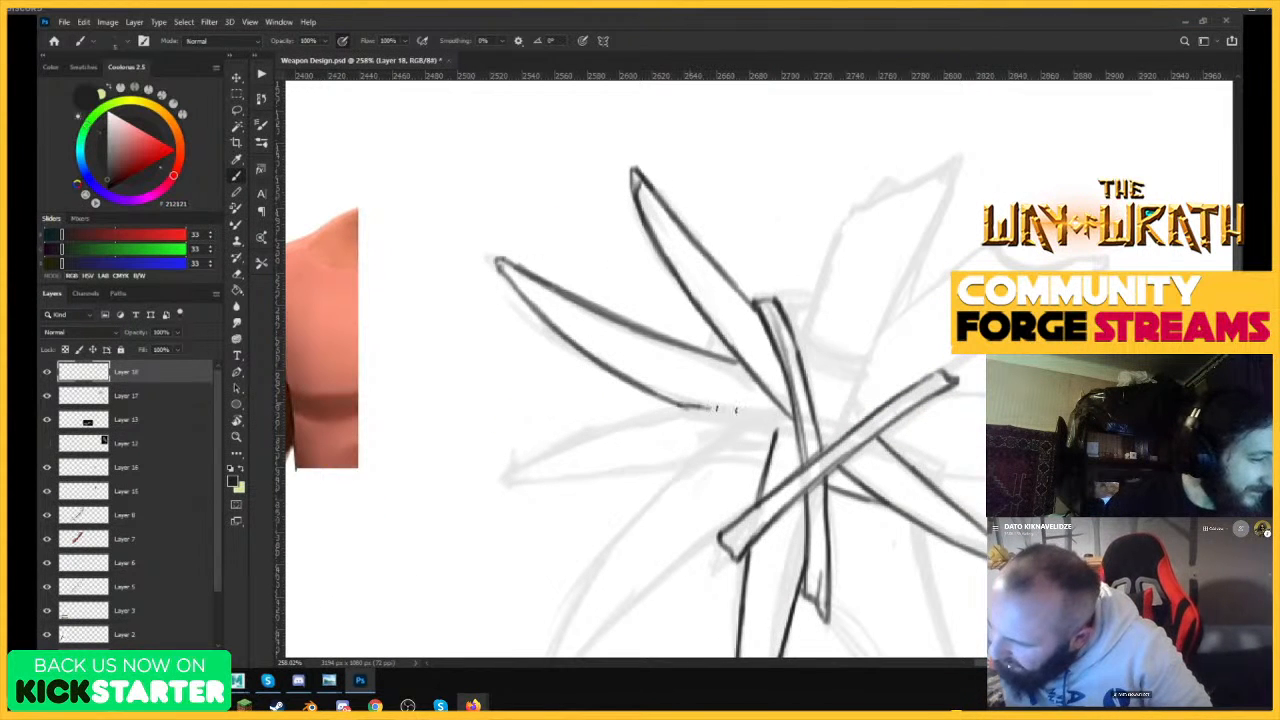
pyautogui.moveTo(736, 409); pyautogui.dragTo(793, 416)
pyautogui.moveTo(678, 407); pyautogui.dragTo(797, 433)
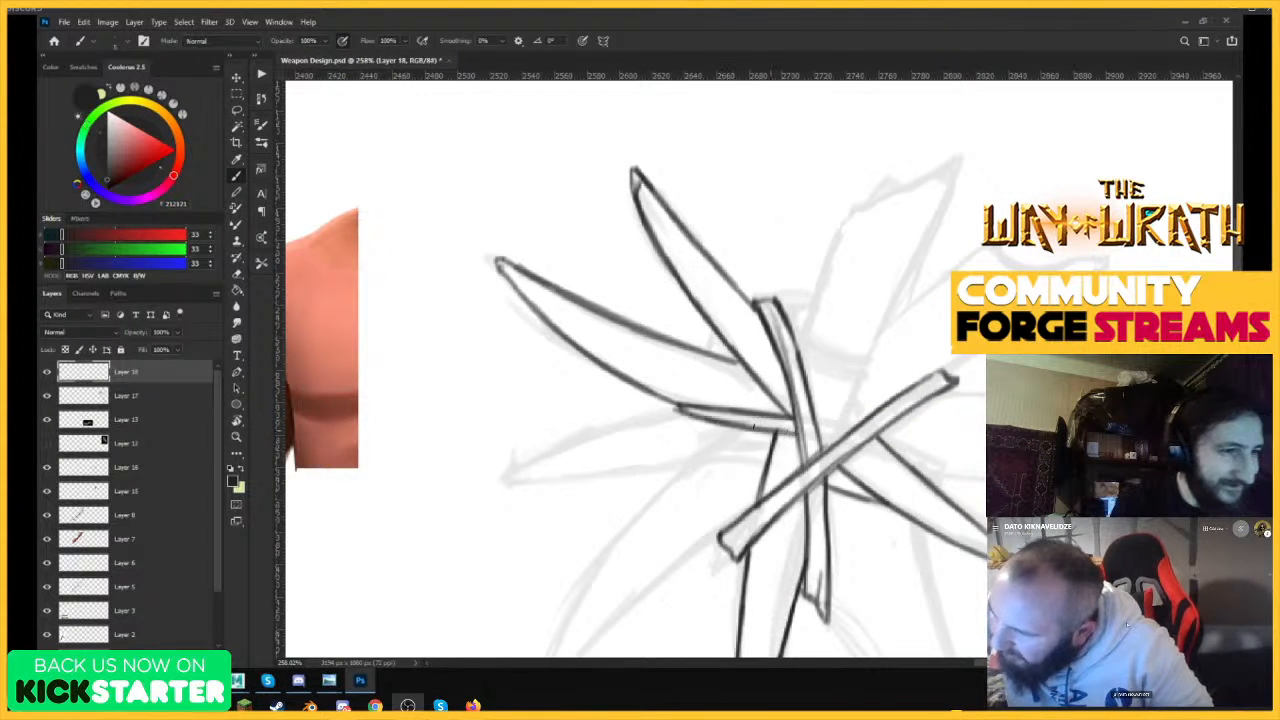
# Ink the curved double-edged base of the upper broken bone and the lines linking it to the crossing bones.
pyautogui.press('z')
pyautogui.moveTo(886, 417)
pyautogui.mouseDown()
pyautogui.moveTo(800, 517)
pyautogui.moveTo(943, 322)
pyautogui.moveTo(958, 320)
pyautogui.mouseUp()
pyautogui.press('b')
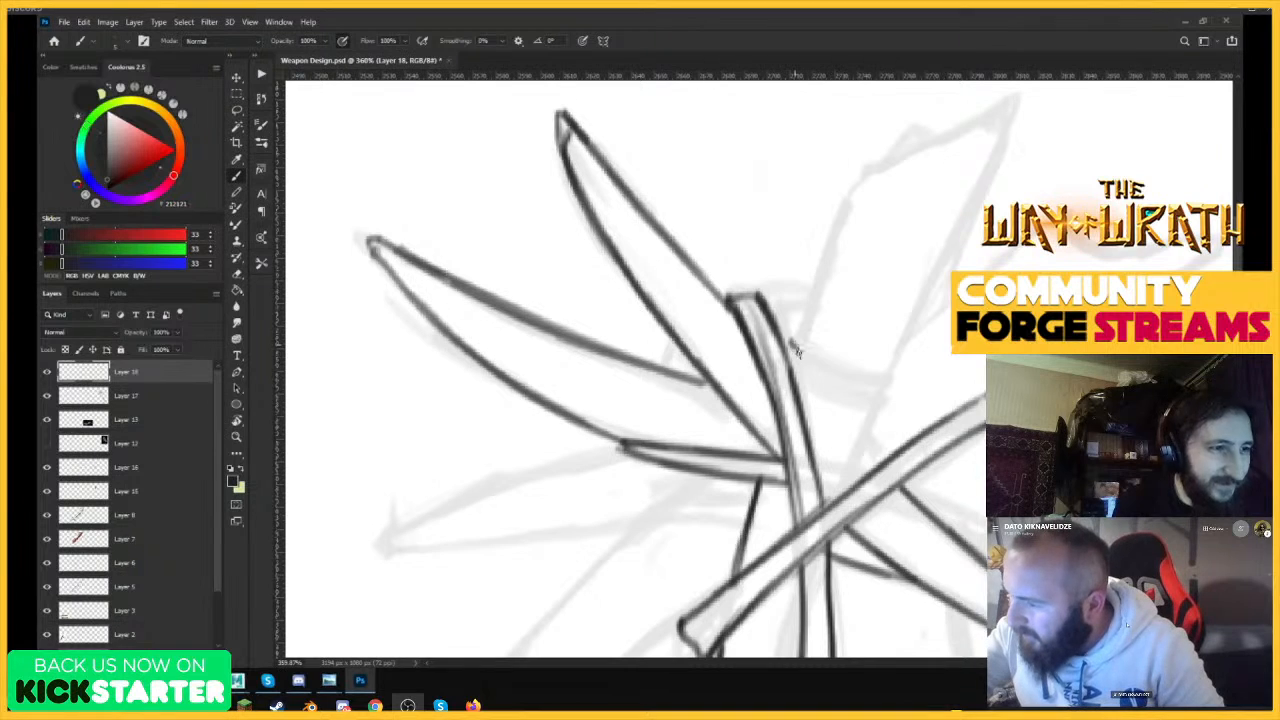
pyautogui.moveTo(779, 332)
pyautogui.mouseDown()
pyautogui.moveTo(861, 387)
pyautogui.moveTo(893, 376)
pyautogui.mouseUp()
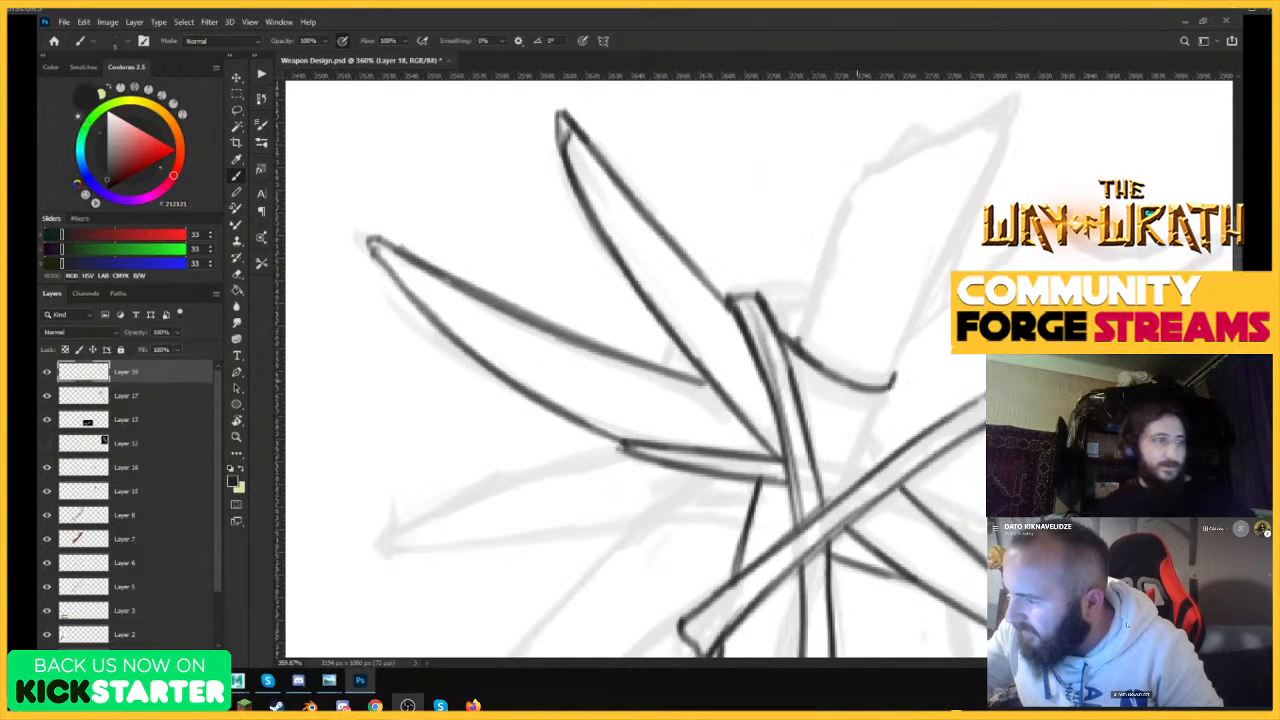
pyautogui.moveTo(804, 382)
pyautogui.mouseDown()
pyautogui.moveTo(858, 408)
pyautogui.moveTo(893, 398)
pyautogui.moveTo(851, 468)
pyautogui.mouseUp()
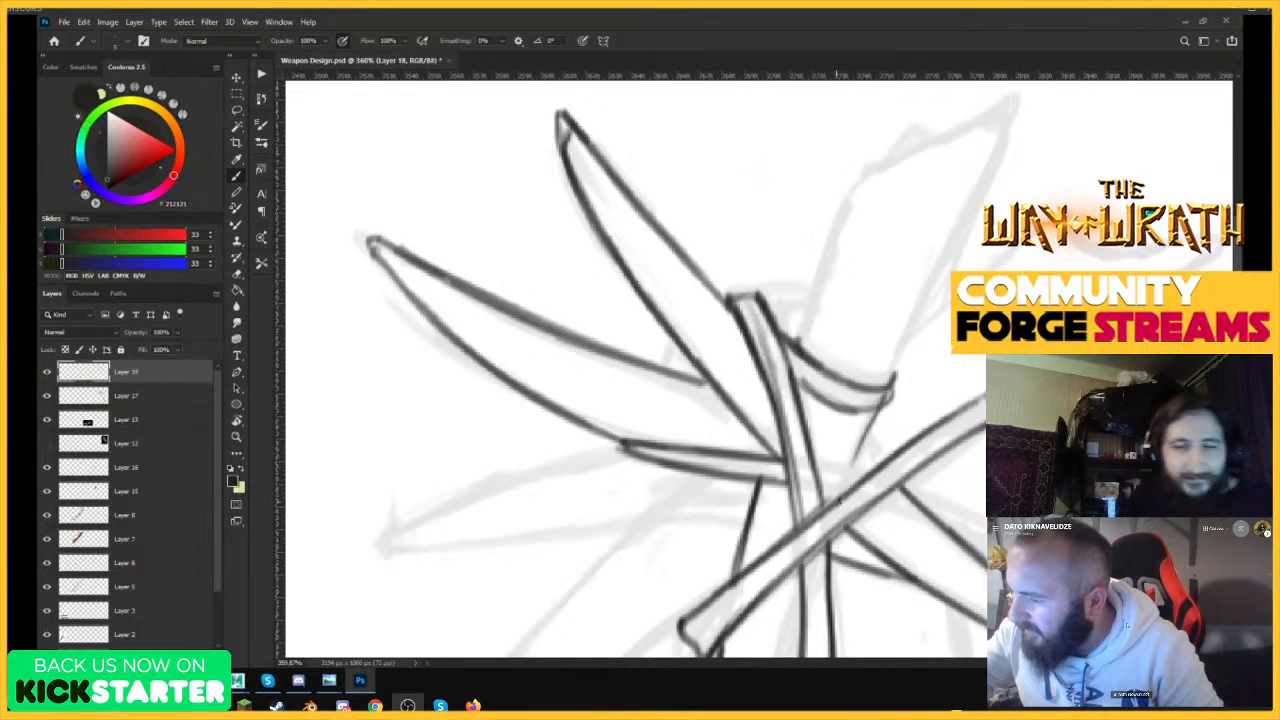
pyautogui.moveTo(881, 403)
pyautogui.mouseDown()
pyautogui.moveTo(839, 499)
pyautogui.moveTo(862, 479)
pyautogui.mouseUp()
# Ink both sides and the jagged, split top of the broken bone pointing up from the club head.
pyautogui.moveTo(800, 345); pyautogui.dragTo(846, 192)
pyautogui.moveTo(897, 378); pyautogui.dragTo(1014, 100)
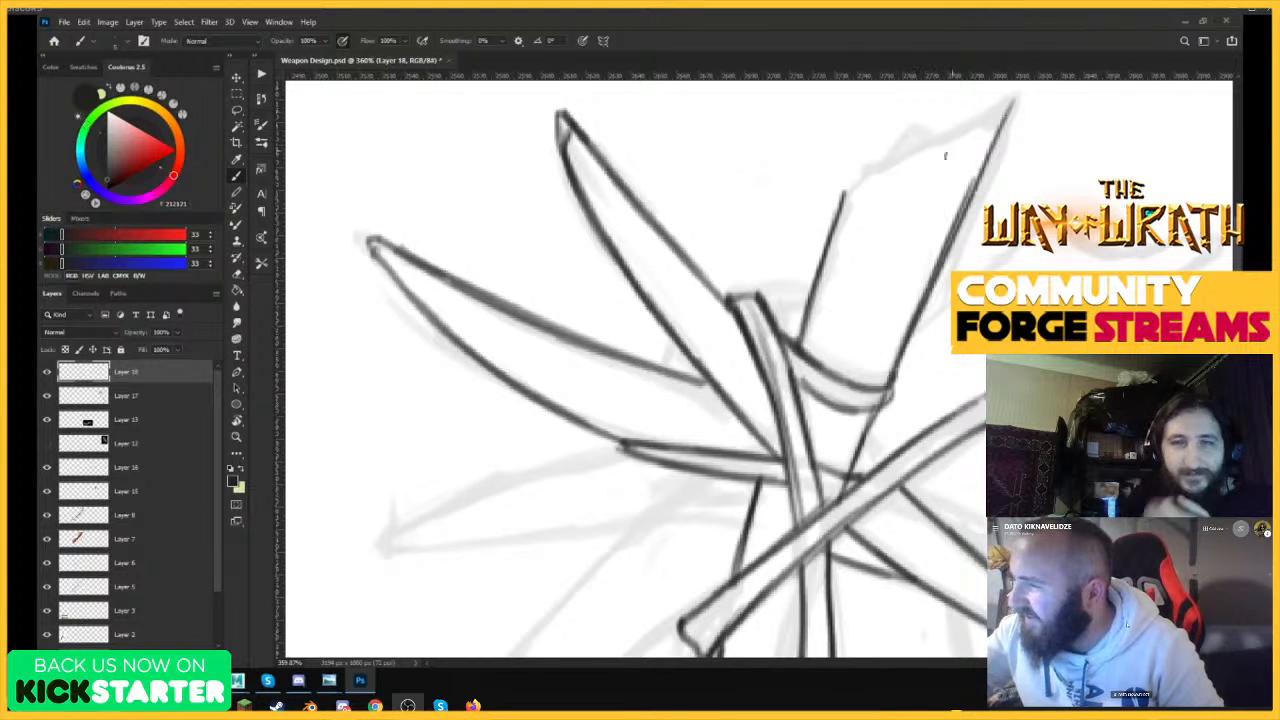
pyautogui.moveTo(842, 191); pyautogui.dragTo(937, 137)
pyautogui.moveTo(932, 255); pyautogui.dragTo(862, 258)
pyautogui.moveTo(945, 218); pyautogui.dragTo(1010, 218)
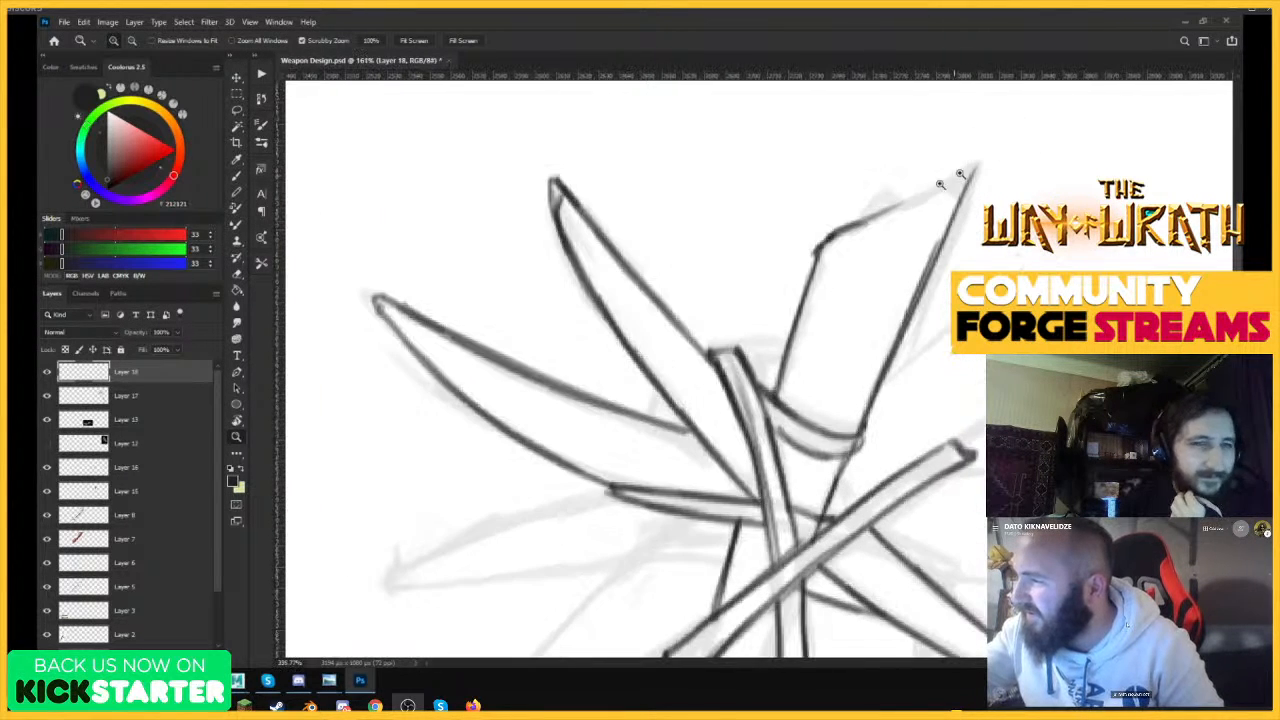
pyautogui.moveTo(902, 206)
pyautogui.mouseDown()
pyautogui.moveTo(869, 325)
pyautogui.moveTo(922, 196)
pyautogui.mouseUp()
# Ink the upper-right broken bone's long edges and its splintered end over the faded sketch.
pyautogui.moveTo(872, 302)
pyautogui.mouseDown()
pyautogui.moveTo(930, 194)
pyautogui.moveTo(990, 152)
pyautogui.moveTo(940, 246)
pyautogui.moveTo(780, 272)
pyautogui.mouseUp()
pyautogui.moveTo(1060, 290); pyautogui.dragTo(1122, 305)
pyautogui.moveTo(1052, 335); pyautogui.dragTo(1087, 336)
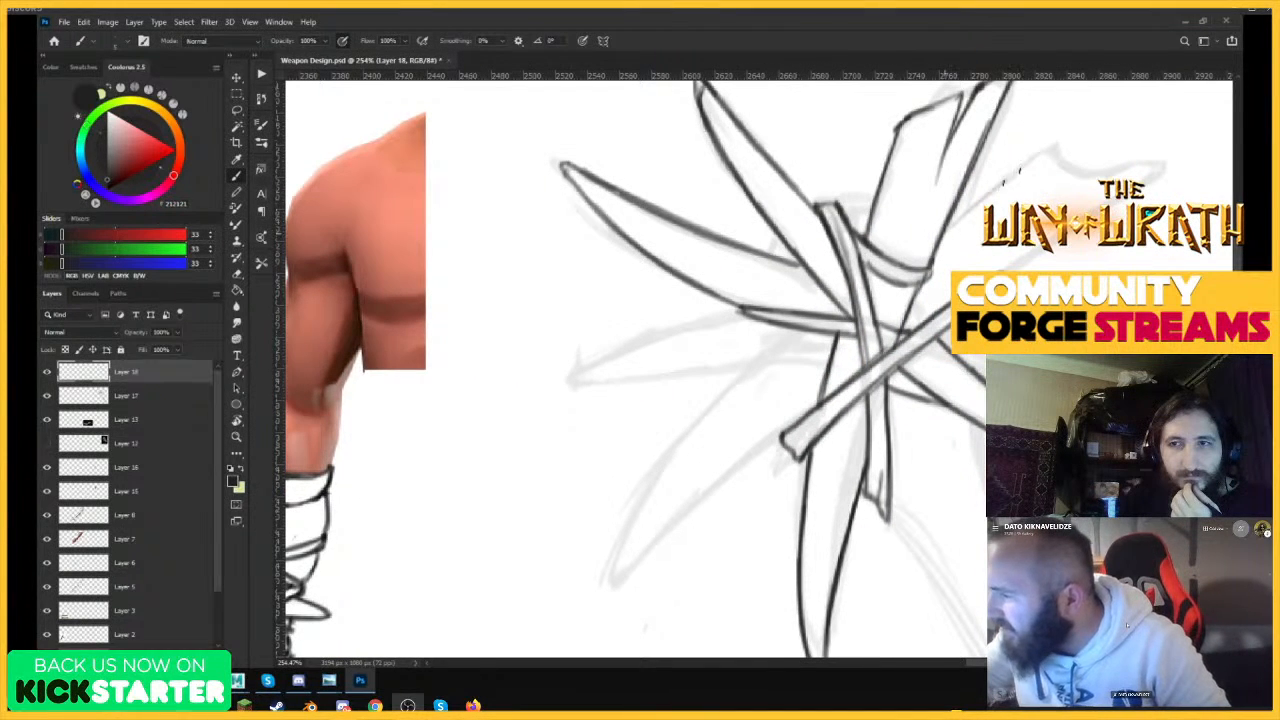
pyautogui.moveTo(945, 231)
pyautogui.mouseDown()
pyautogui.moveTo(1059, 143)
pyautogui.moveTo(1008, 222)
pyautogui.mouseUp()
pyautogui.moveTo(1034, 205)
pyautogui.mouseDown()
pyautogui.moveTo(1100, 164)
pyautogui.moveTo(1068, 205)
pyautogui.moveTo(1139, 161)
pyautogui.moveTo(1162, 168)
pyautogui.mouseUp()
pyautogui.moveTo(1163, 168); pyautogui.dragTo(1010, 268)
pyautogui.moveTo(1136, 194)
pyautogui.mouseDown()
pyautogui.moveTo(1010, 266)
pyautogui.moveTo(911, 400)
pyautogui.moveTo(838, 455)
pyautogui.mouseUp()
pyautogui.moveTo(1012, 358); pyautogui.dragTo(1177, 285)
# Ink both curved edges of the club head's lower-left spike, joining them at the tip.
pyautogui.moveTo(1020, 400); pyautogui.dragTo(993, 420)
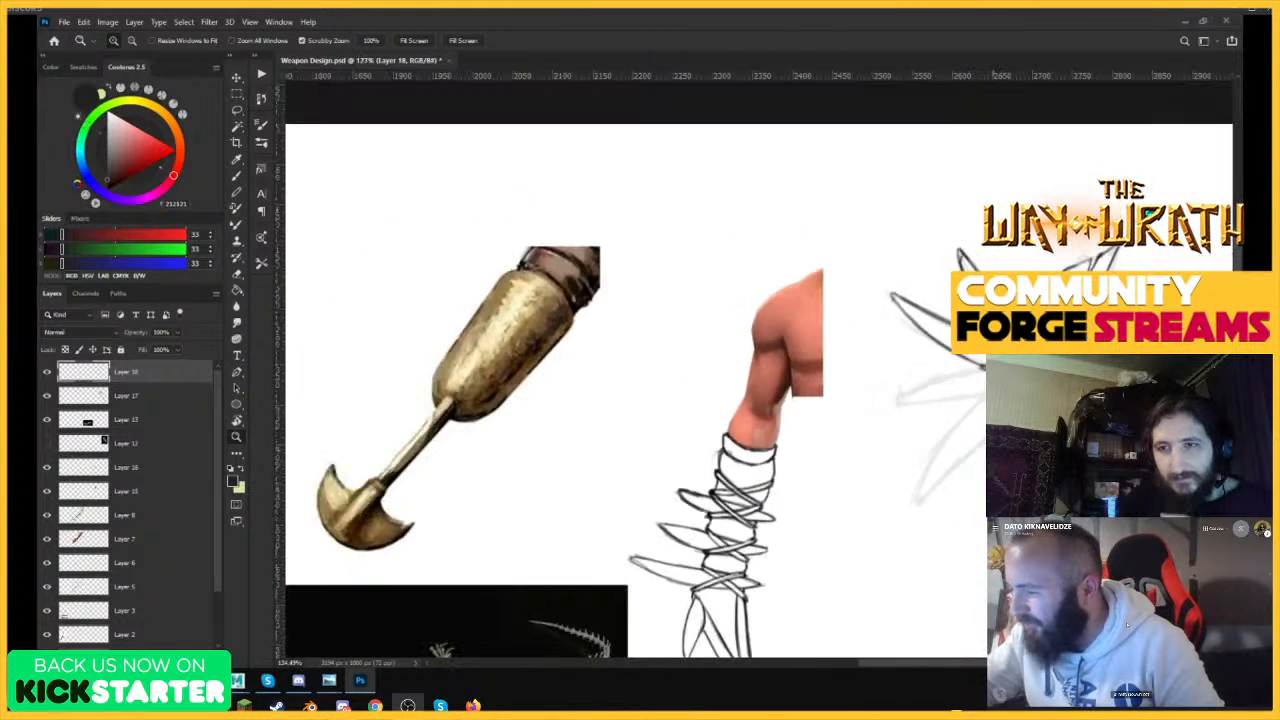
pyautogui.moveTo(972, 476); pyautogui.dragTo(1062, 440)
pyautogui.press('b')
pyautogui.moveTo(1034, 232)
pyautogui.mouseDown()
pyautogui.moveTo(868, 420)
pyautogui.moveTo(820, 548)
pyautogui.moveTo(985, 398)
pyautogui.moveTo(878, 510)
pyautogui.mouseUp()
pyautogui.hotkey('ctrl', 'z')
pyautogui.press('z')
pyautogui.moveTo(1051, 257); pyautogui.dragTo(940, 258)
pyautogui.moveTo(1100, 252)
pyautogui.mouseDown()
pyautogui.moveTo(1168, 198)
pyautogui.moveTo(1202, 204)
pyautogui.mouseUp()
pyautogui.press('b')
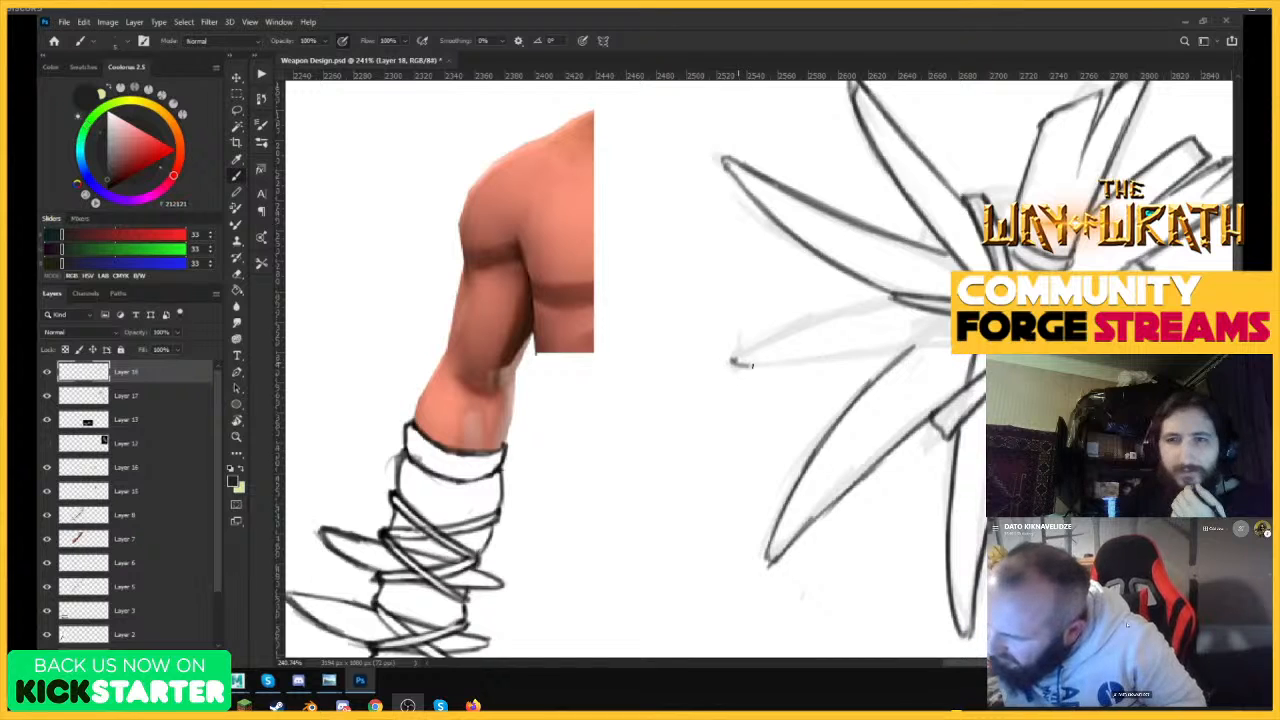
# Ink the upper and lower edges of the nearly horizontal left spike, closing them at a point.
pyautogui.moveTo(752, 366); pyautogui.dragTo(952, 342)
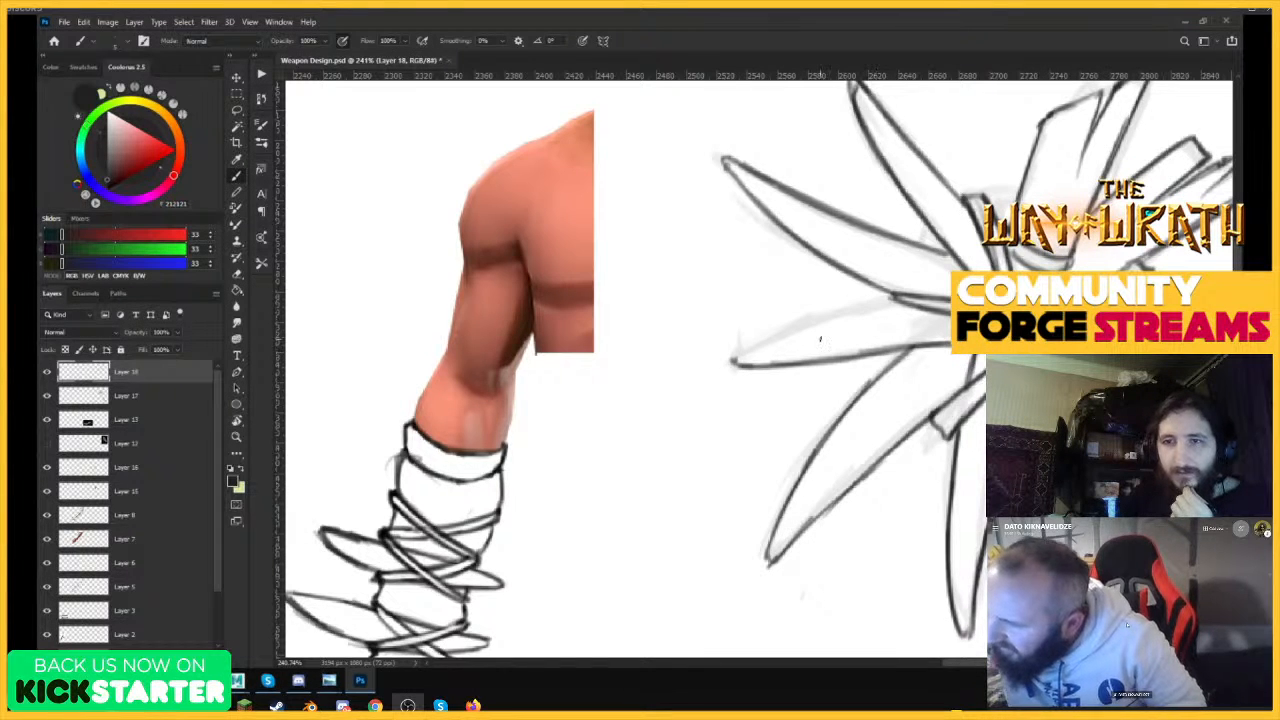
pyautogui.moveTo(734, 361); pyautogui.dragTo(894, 300)
pyautogui.moveTo(786, 334); pyautogui.dragTo(879, 304)
pyautogui.moveTo(730, 361)
pyautogui.mouseDown()
pyautogui.moveTo(898, 297)
pyautogui.moveTo(790, 310)
pyautogui.mouseUp()
# Ink the upper and lower edges of the broken bone pointing right and the cracks splitting its end.
pyautogui.hotkey('ctrl', 'space')
pyautogui.moveTo(970, 318); pyautogui.dragTo(1050, 318)
pyautogui.moveTo(866, 334); pyautogui.dragTo(885, 266)
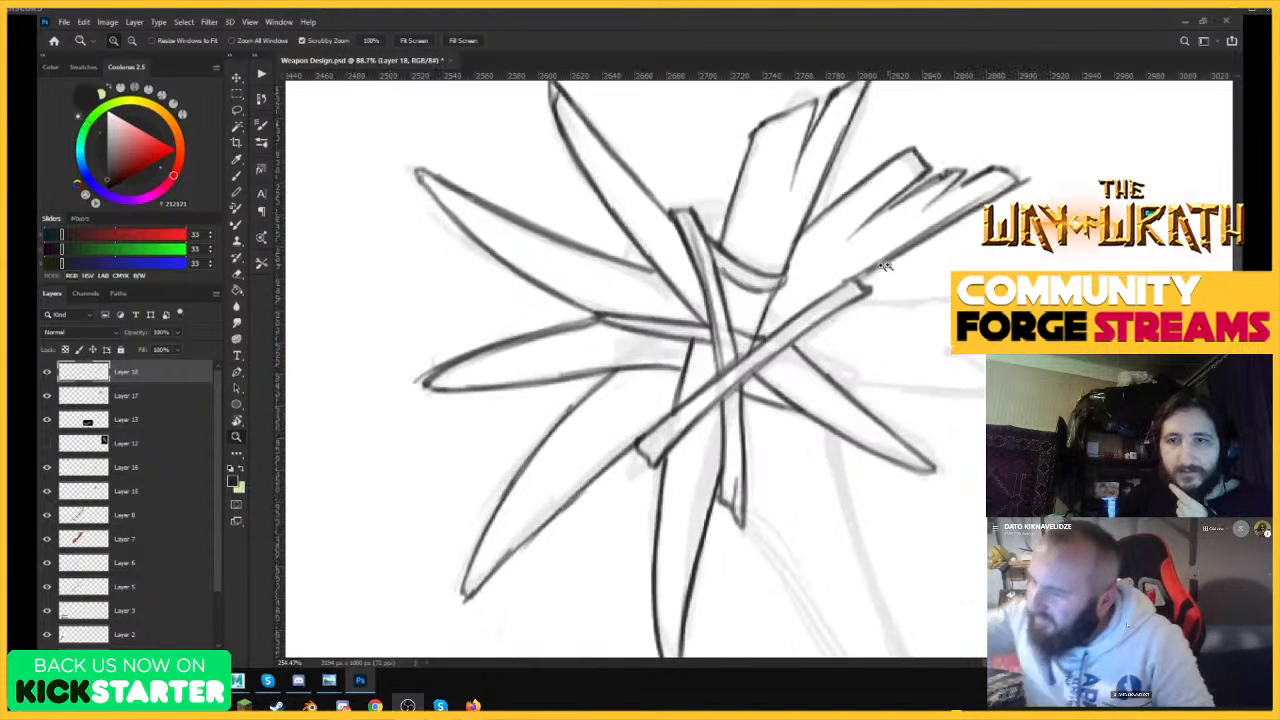
pyautogui.moveTo(818, 373); pyautogui.dragTo(985, 395)
pyautogui.moveTo(866, 386); pyautogui.dragTo(985, 398)
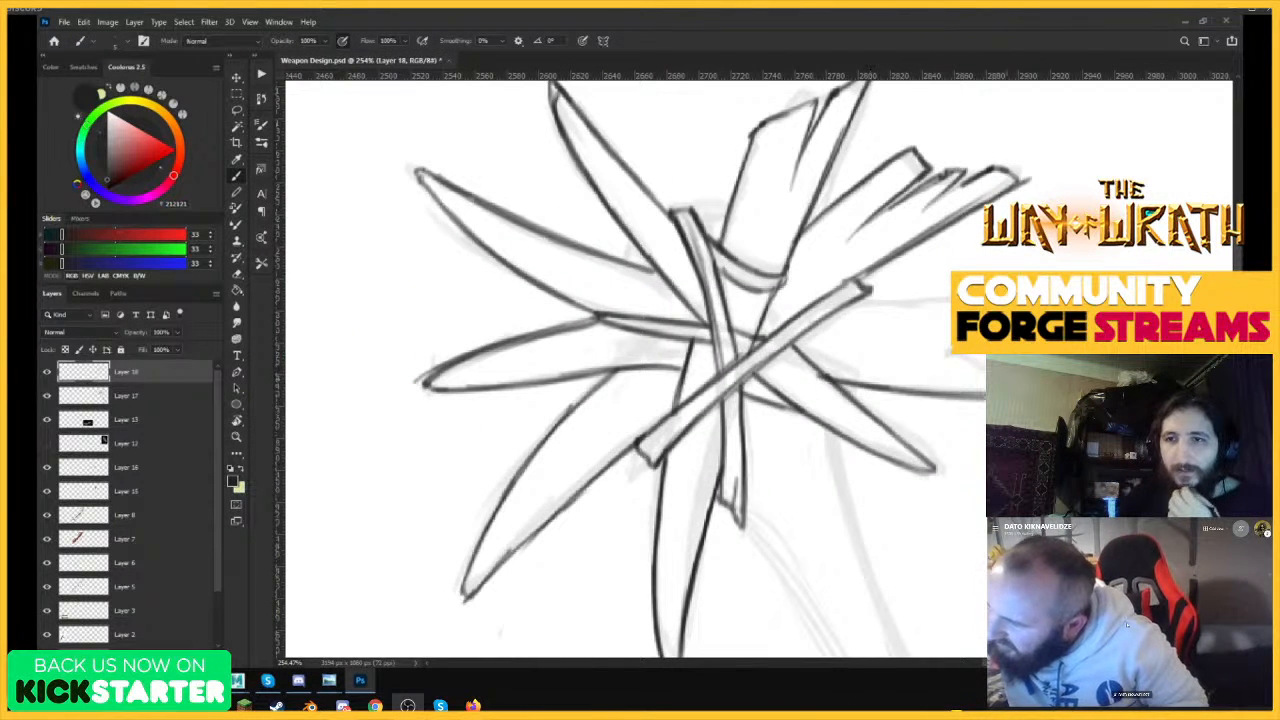
pyautogui.moveTo(845, 305); pyautogui.dragTo(950, 301)
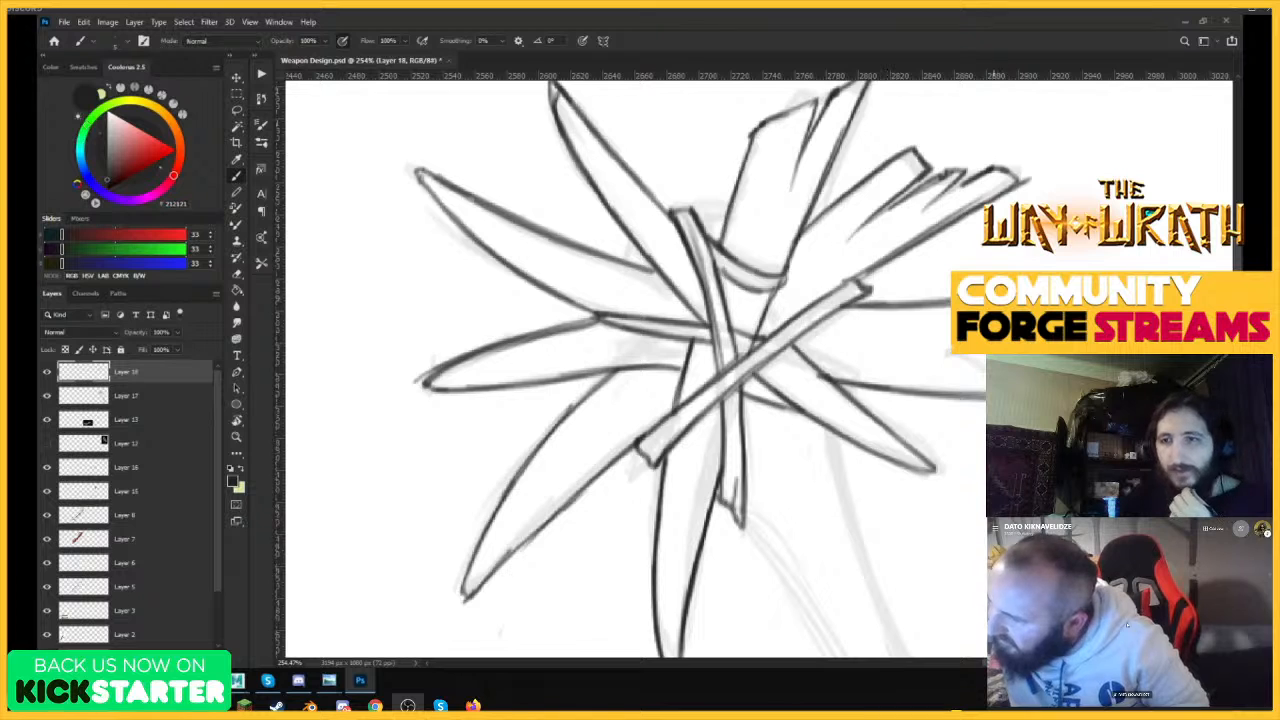
pyautogui.moveTo(986, 376)
pyautogui.mouseDown()
pyautogui.moveTo(922, 364)
pyautogui.moveTo(890, 322)
pyautogui.mouseUp()
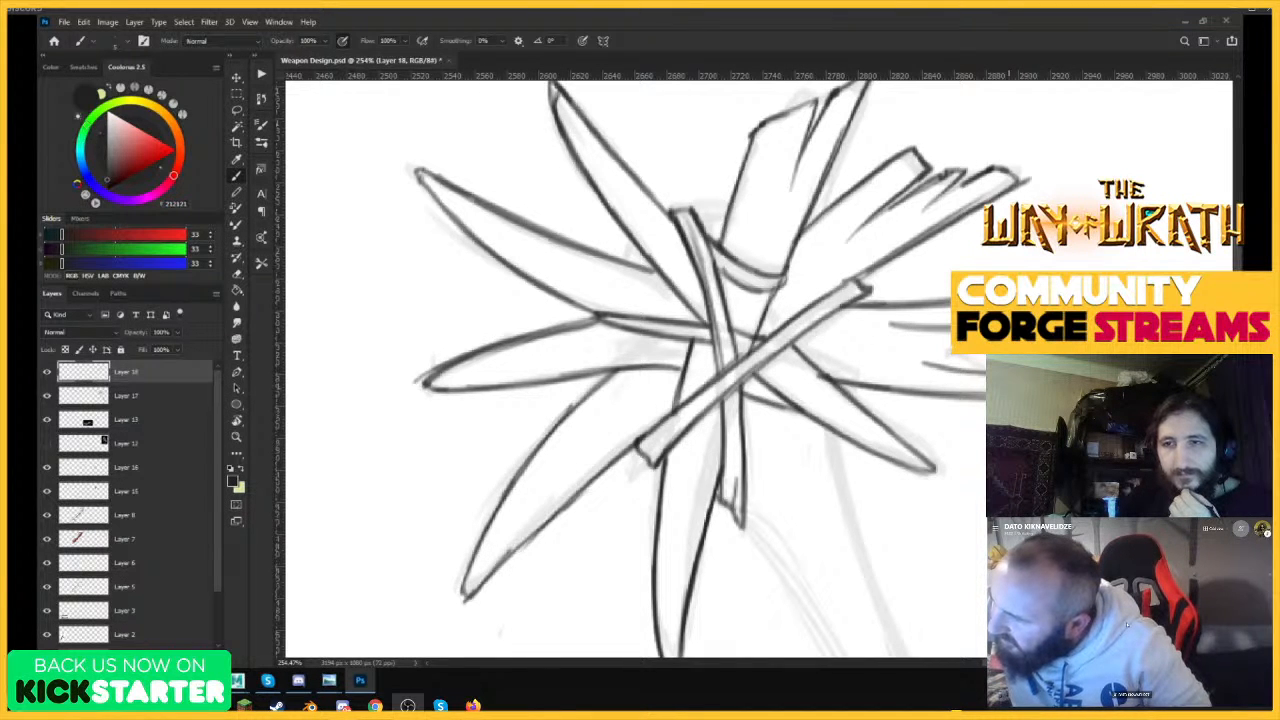
# Ink the short edges of the club's core in the gaps between the upper spikes and bones.
pyautogui.scroll(-5, 888, 402)
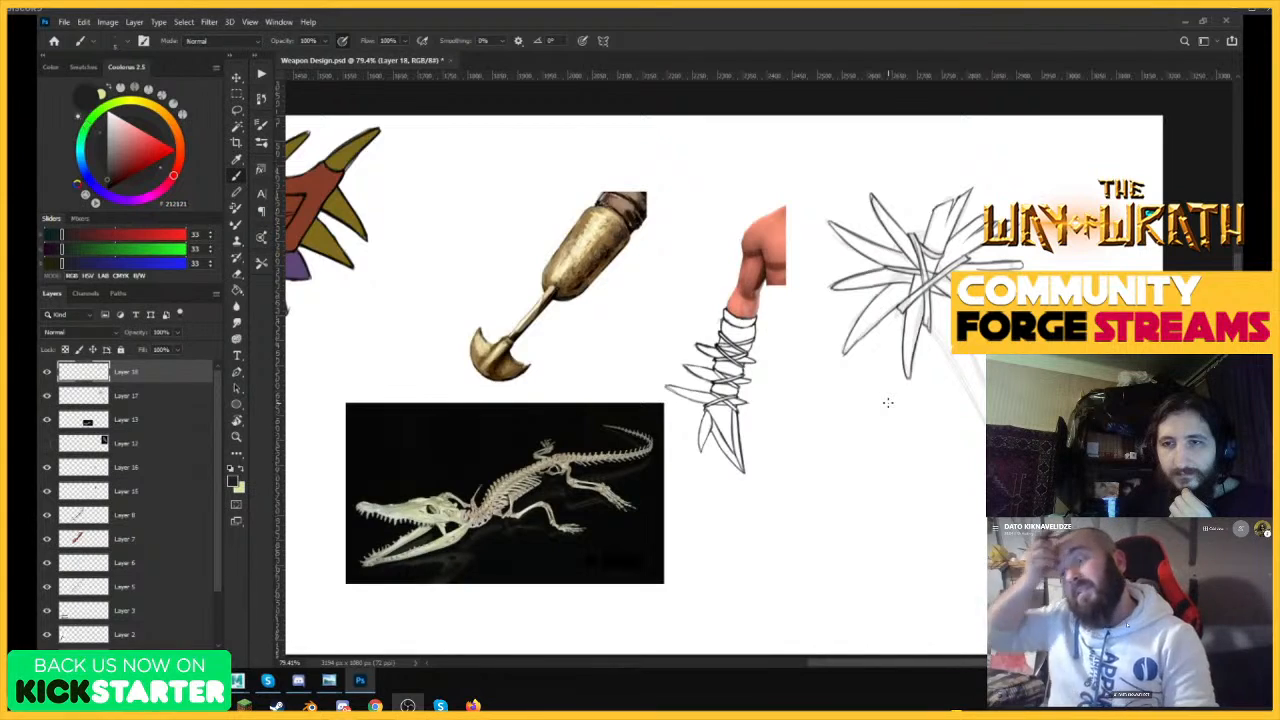
pyautogui.scroll(5, 945, 330)
pyautogui.moveTo(650, 420)
pyautogui.mouseDown()
pyautogui.moveTo(772, 430)
pyautogui.moveTo(938, 412)
pyautogui.moveTo(791, 391)
pyautogui.mouseUp()
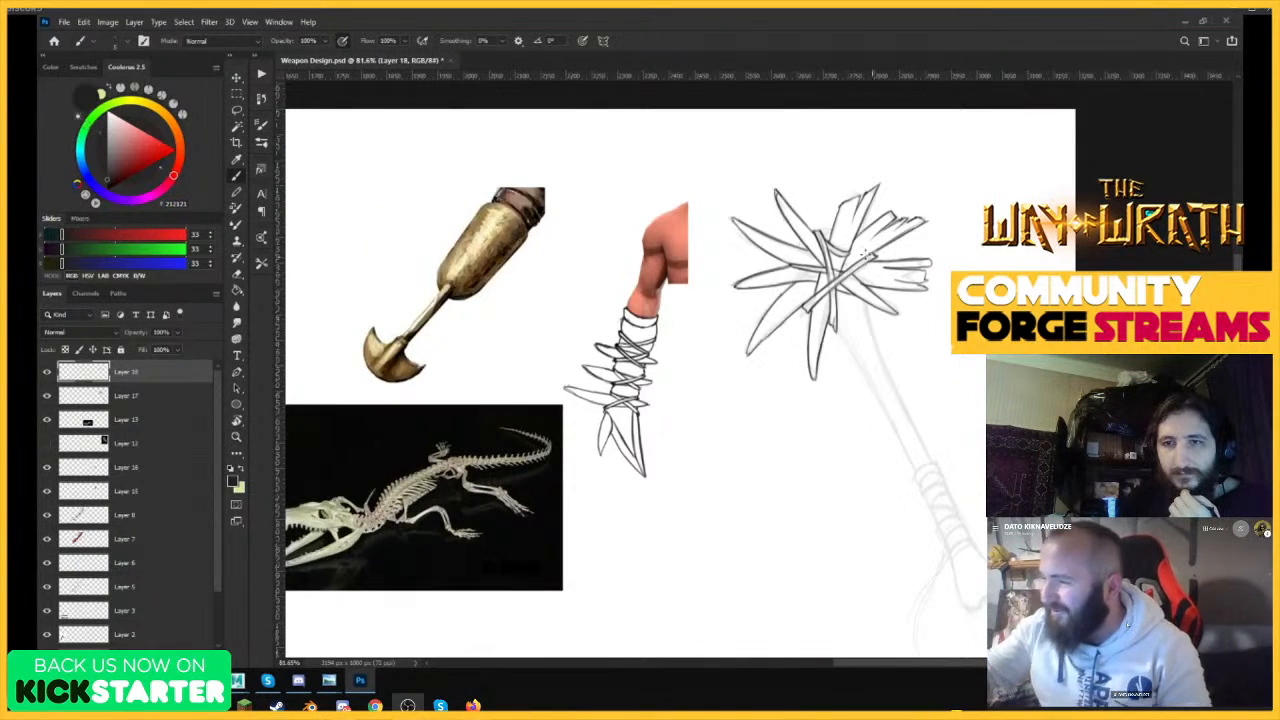
pyautogui.moveTo(826, 215); pyautogui.dragTo(909, 184)
pyautogui.moveTo(830, 309); pyautogui.dragTo(858, 277)
pyautogui.moveTo(719, 349); pyautogui.dragTo(731, 320)
pyautogui.moveTo(822, 335); pyautogui.dragTo(704, 454)
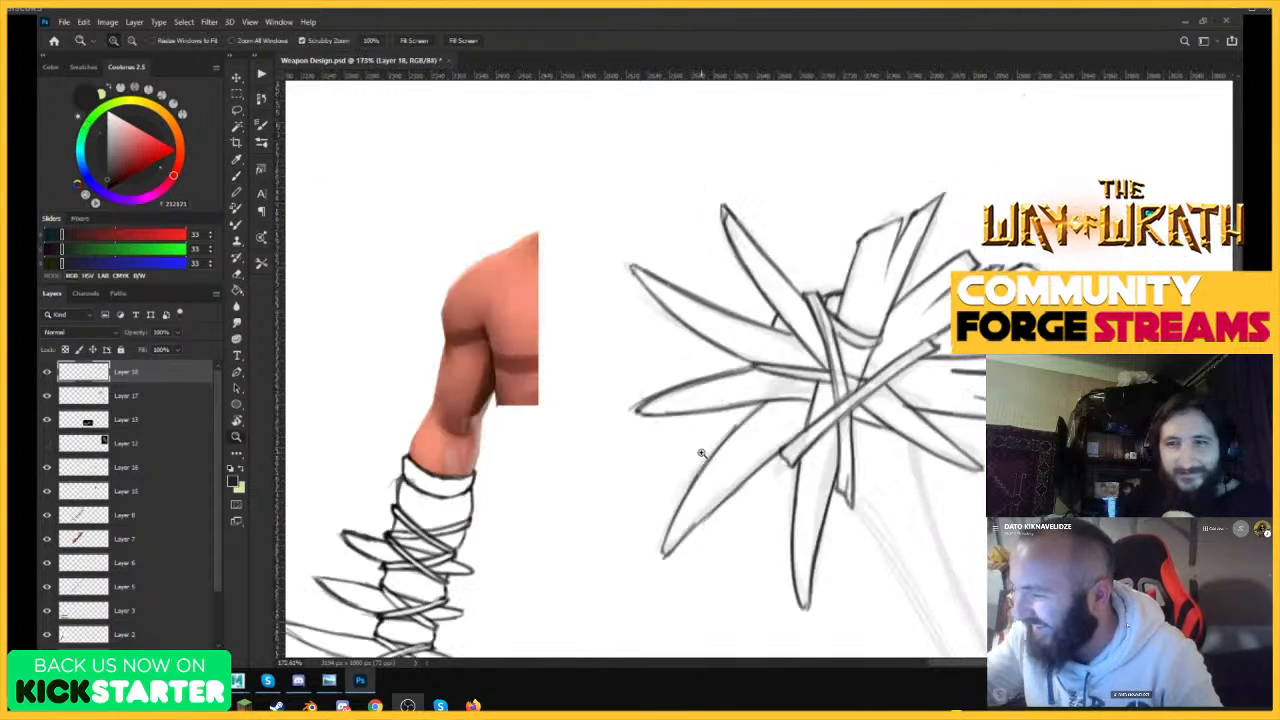
pyautogui.moveTo(781, 460); pyautogui.dragTo(857, 381)
pyautogui.moveTo(718, 370); pyautogui.dragTo(710, 391)
# Ink both long edges of the club's handle from the spiked head down to the wrapped grip.
pyautogui.moveTo(853, 348); pyautogui.dragTo(745, 400)
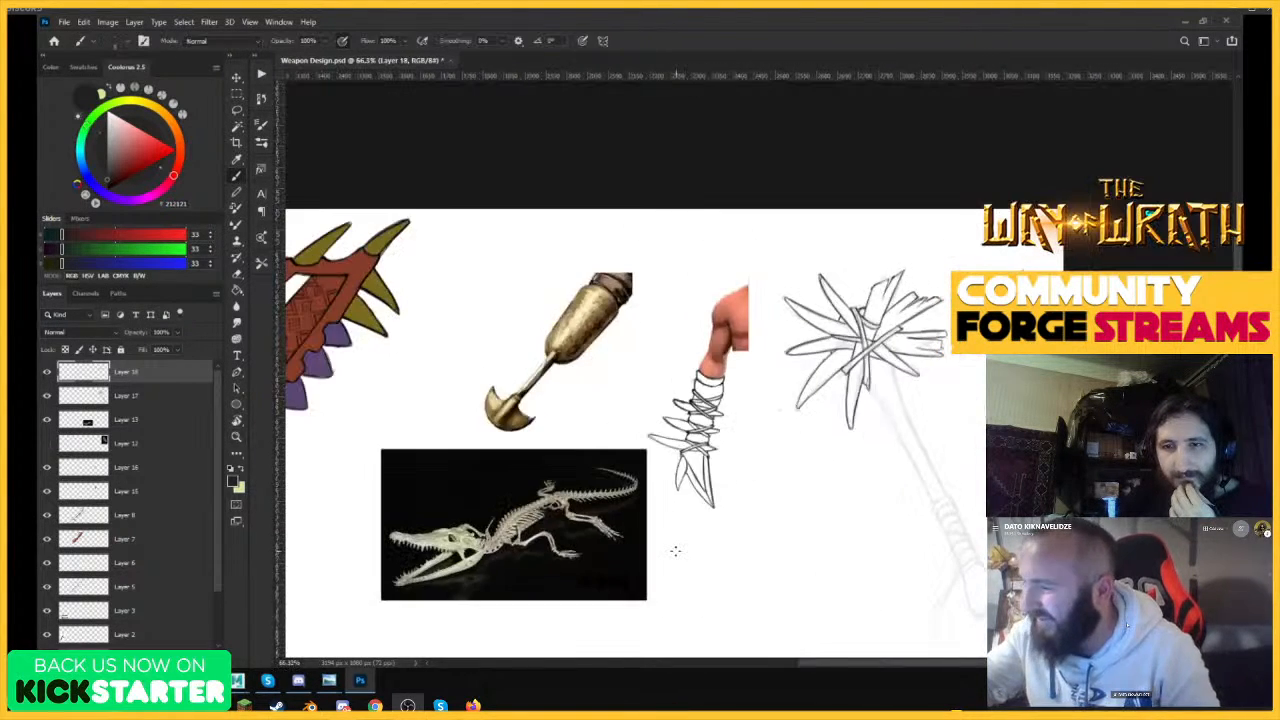
pyautogui.moveTo(953, 497); pyautogui.dragTo(1016, 438)
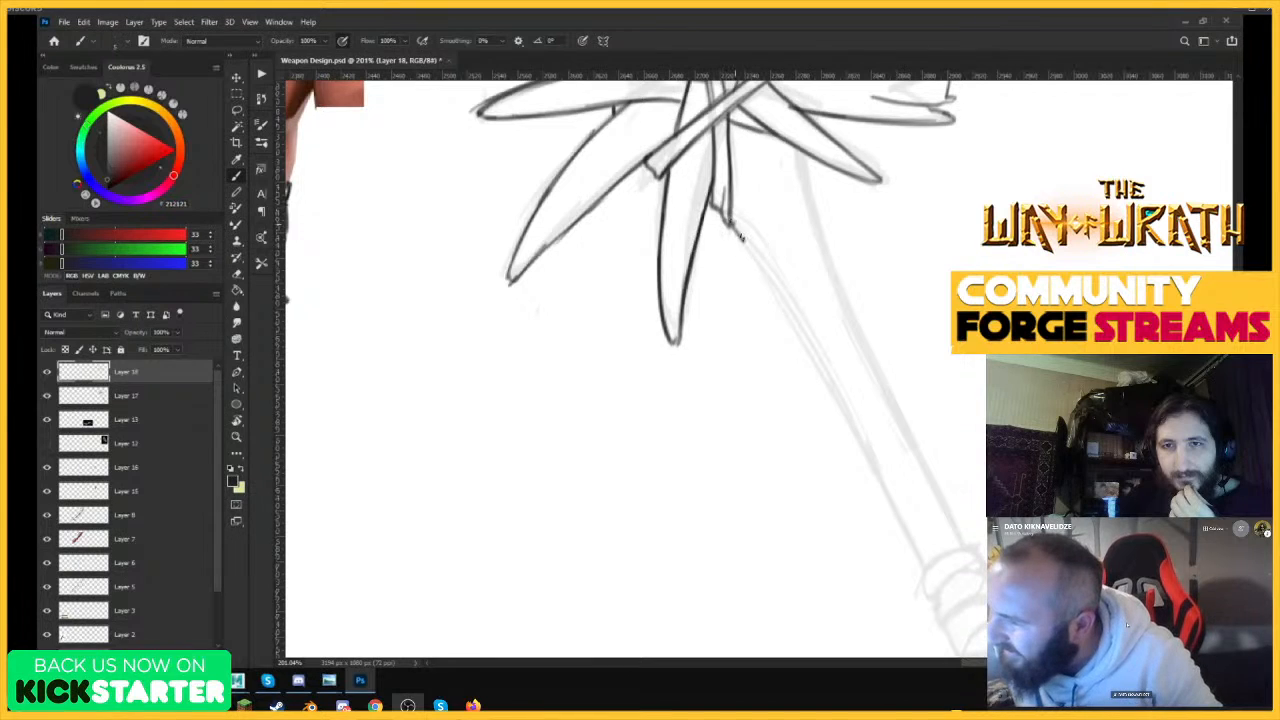
pyautogui.moveTo(730, 224)
pyautogui.mouseDown()
pyautogui.moveTo(808, 332)
pyautogui.moveTo(927, 565)
pyautogui.mouseUp()
pyautogui.moveTo(864, 446); pyautogui.dragTo(930, 571)
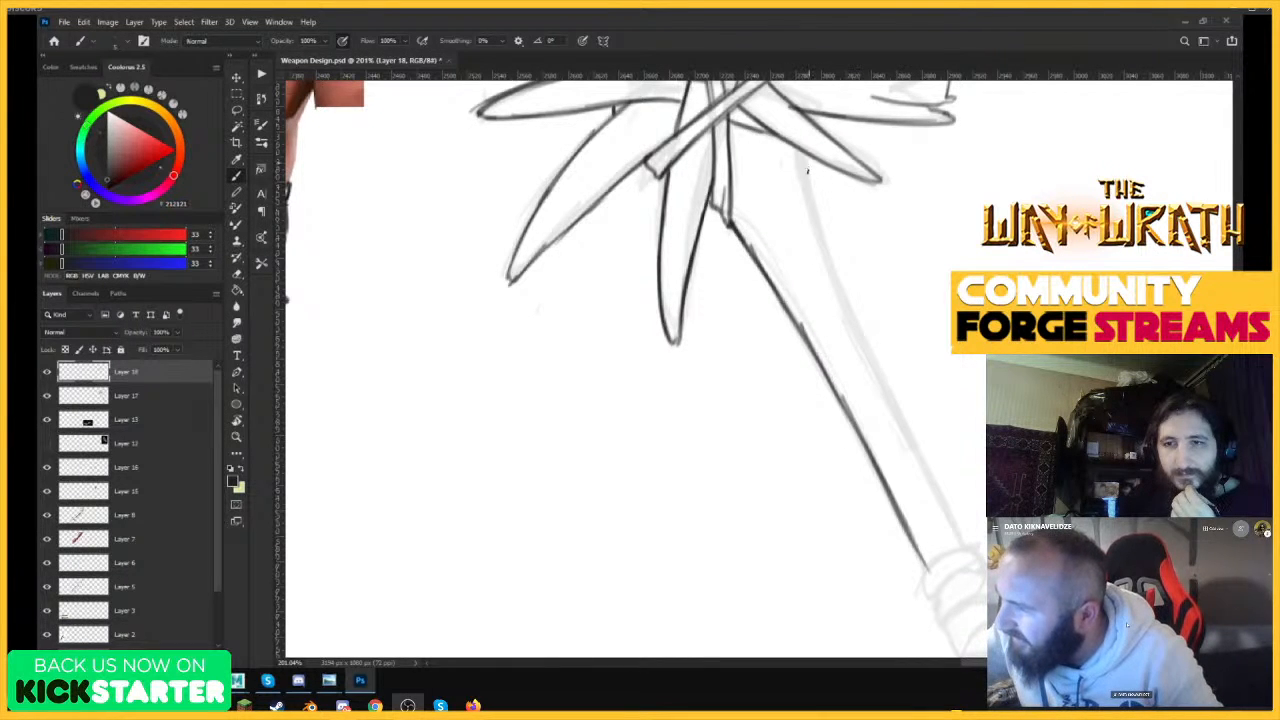
pyautogui.moveTo(806, 155)
pyautogui.mouseDown()
pyautogui.moveTo(839, 292)
pyautogui.moveTo(968, 548)
pyautogui.mouseUp()
pyautogui.moveTo(806, 157); pyautogui.dragTo(836, 272)
pyautogui.moveTo(808, 152); pyautogui.dragTo(872, 350)
# Clean up the broken end of the right-pointing bone by erasing stray ink around its tips.
pyautogui.moveTo(900, 292)
pyautogui.mouseDown()
pyautogui.moveTo(829, 429)
pyautogui.moveTo(815, 432)
pyautogui.mouseUp()
pyautogui.moveTo(1000, 338); pyautogui.dragTo(981, 405)
pyautogui.moveTo(940, 256); pyautogui.dragTo(990, 268)
pyautogui.moveTo(932, 321)
pyautogui.mouseDown()
pyautogui.moveTo(921, 379)
pyautogui.moveTo(938, 321)
pyautogui.mouseUp()
pyautogui.moveTo(881, 407)
pyautogui.mouseDown()
pyautogui.moveTo(918, 418)
pyautogui.moveTo(970, 397)
pyautogui.moveTo(1045, 395)
pyautogui.moveTo(896, 452)
pyautogui.moveTo(874, 435)
pyautogui.mouseUp()
pyautogui.press('e')
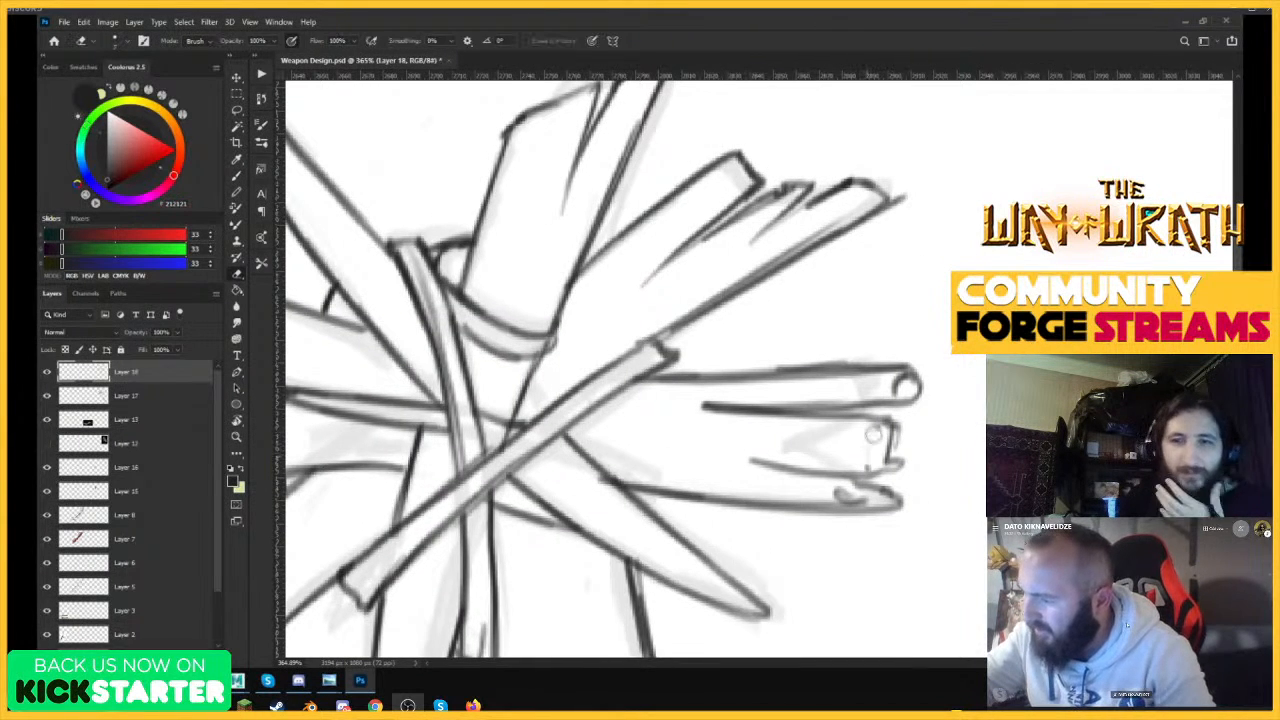
pyautogui.moveTo(896, 392)
pyautogui.mouseDown()
pyautogui.moveTo(915, 392)
pyautogui.moveTo(891, 392)
pyautogui.mouseUp()
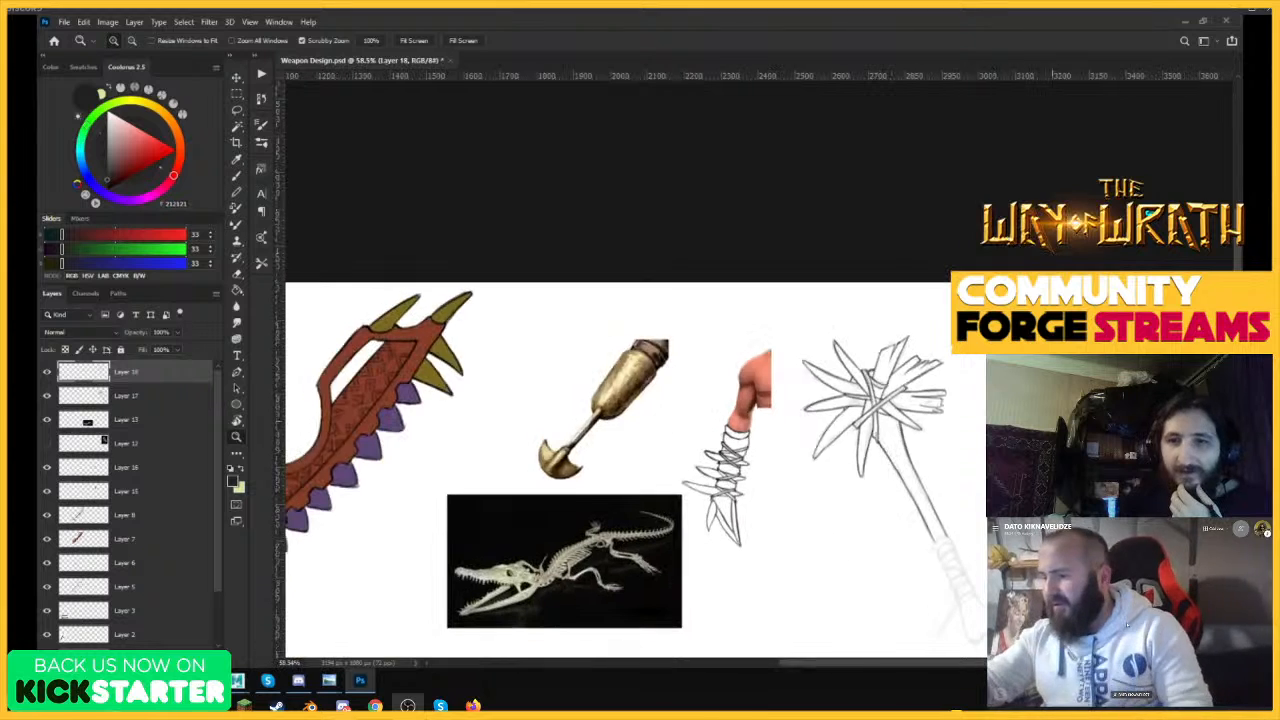
# Ink the rim and the first curved bands of the wrapped grip where the club's handle enters it.
pyautogui.moveTo(961, 619); pyautogui.dragTo(1012, 619)
pyautogui.press('b')
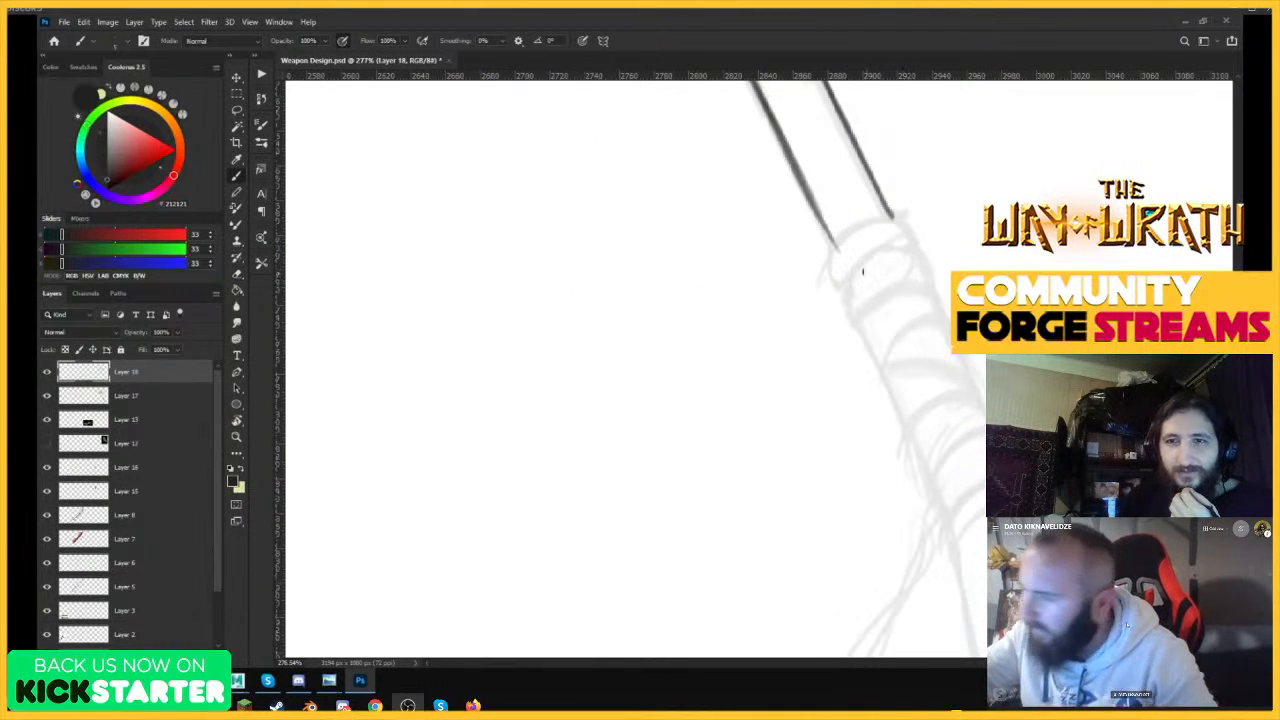
pyautogui.moveTo(831, 246)
pyautogui.mouseDown()
pyautogui.moveTo(840, 292)
pyautogui.moveTo(892, 206)
pyautogui.moveTo(905, 242)
pyautogui.moveTo(846, 304)
pyautogui.moveTo(914, 229)
pyautogui.mouseUp()
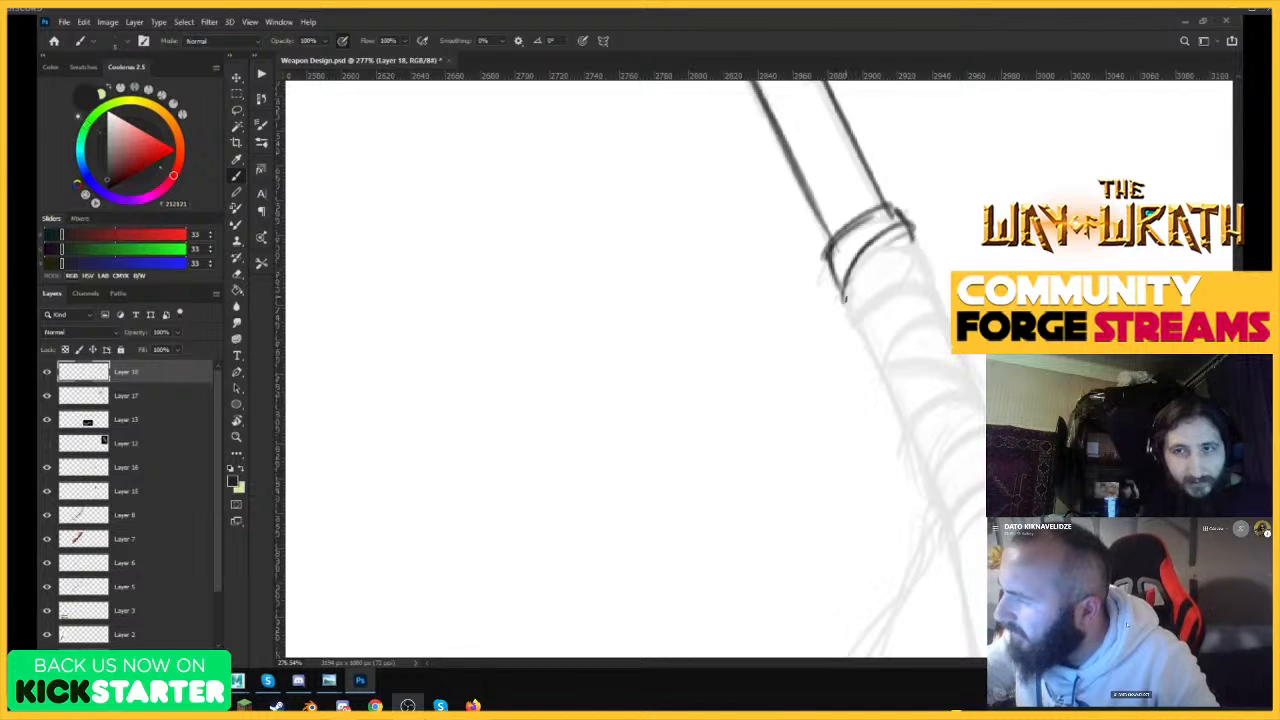
pyautogui.moveTo(847, 304); pyautogui.dragTo(913, 232)
pyautogui.moveTo(846, 302)
pyautogui.mouseDown()
pyautogui.moveTo(868, 342)
pyautogui.moveTo(932, 286)
pyautogui.mouseUp()
pyautogui.moveTo(912, 232)
pyautogui.mouseDown()
pyautogui.moveTo(936, 284)
pyautogui.moveTo(868, 340)
pyautogui.moveTo(948, 324)
pyautogui.mouseUp()
pyautogui.moveTo(873, 347)
pyautogui.mouseDown()
pyautogui.moveTo(895, 375)
pyautogui.moveTo(966, 356)
pyautogui.mouseUp()
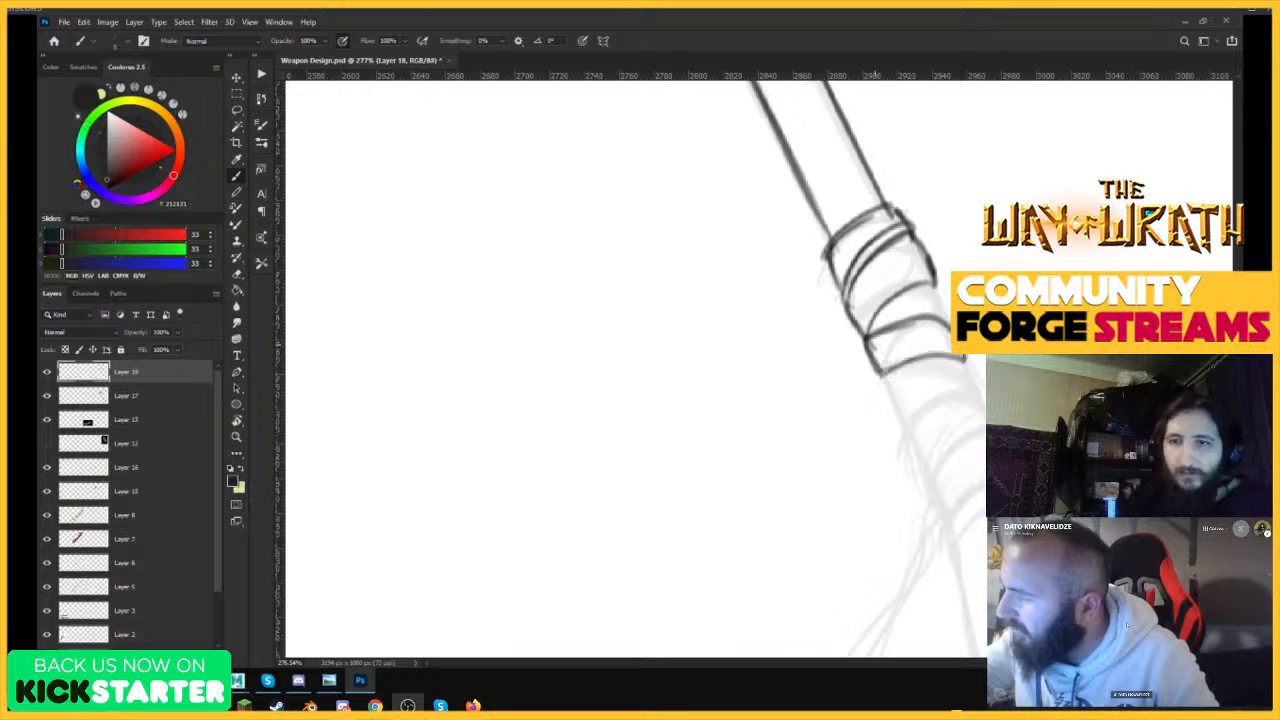
# Ink the middle bands of the grip wrapping and its outer edges, following the faded sketch downward.
pyautogui.moveTo(938, 280); pyautogui.dragTo(950, 316)
pyautogui.moveTo(882, 376)
pyautogui.mouseDown()
pyautogui.moveTo(900, 414)
pyautogui.moveTo(985, 382)
pyautogui.mouseUp()
pyautogui.moveTo(964, 358)
pyautogui.mouseDown()
pyautogui.moveTo(984, 394)
pyautogui.moveTo(982, 382)
pyautogui.mouseUp()
pyautogui.moveTo(908, 424)
pyautogui.mouseDown()
pyautogui.moveTo(931, 475)
pyautogui.moveTo(986, 427)
pyautogui.mouseUp()
pyautogui.moveTo(979, 379); pyautogui.dragTo(986, 396)
pyautogui.moveTo(932, 477); pyautogui.dragTo(942, 526)
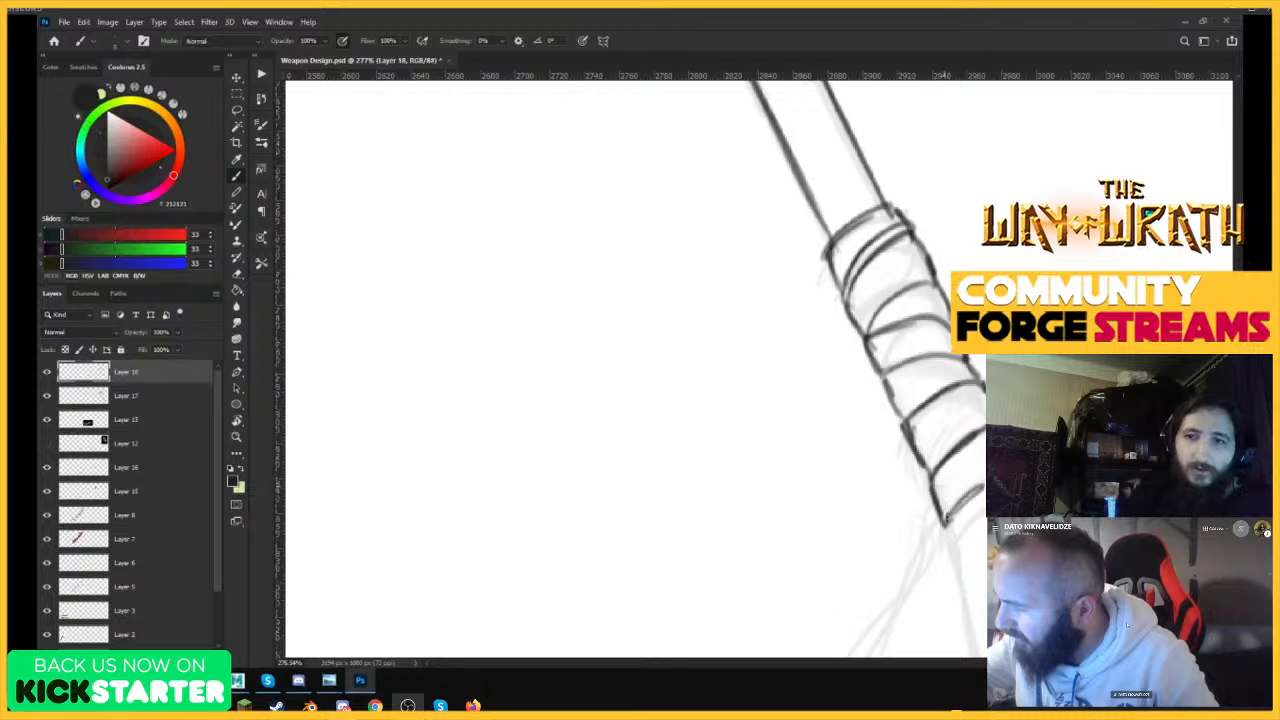
# Ink the lowest band of the grip wrapping, down to the point where the loose straps begin.
pyautogui.moveTo(1061, 357); pyautogui.dragTo(990, 370)
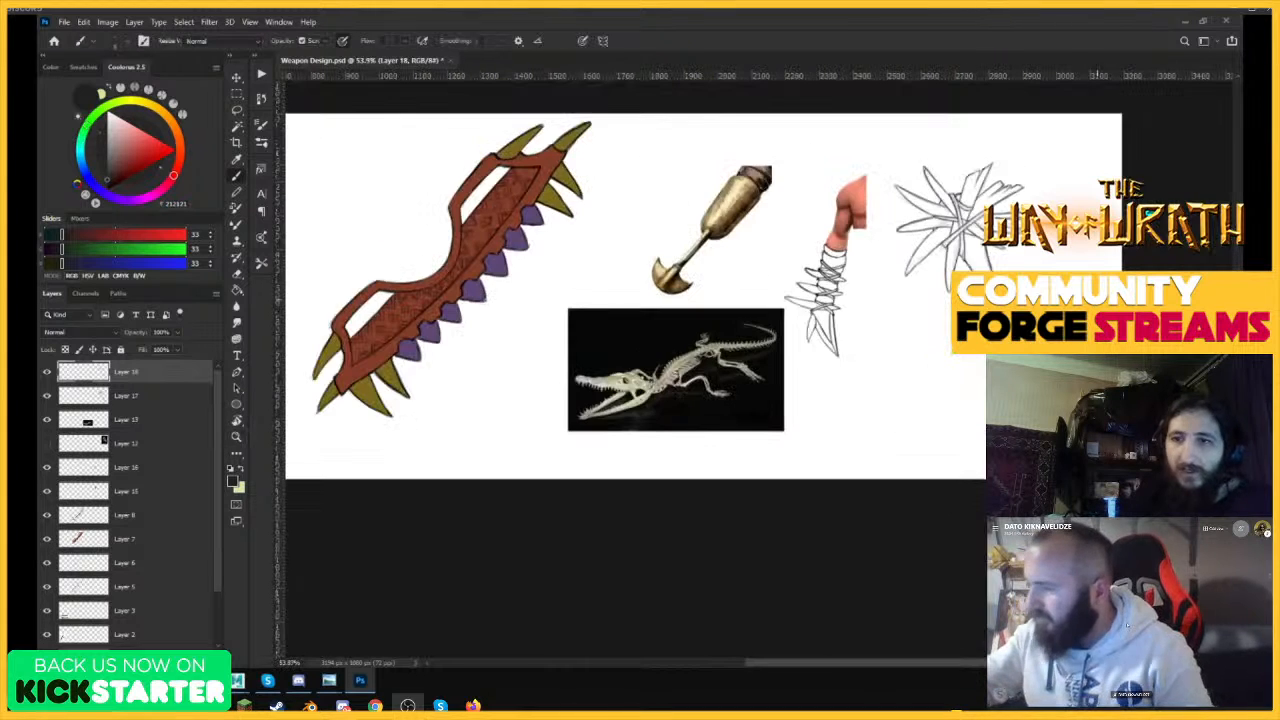
pyautogui.moveTo(1070, 405); pyautogui.dragTo(1172, 405)
pyautogui.moveTo(932, 384)
pyautogui.mouseDown()
pyautogui.moveTo(951, 332)
pyautogui.moveTo(950, 347)
pyautogui.mouseUp()
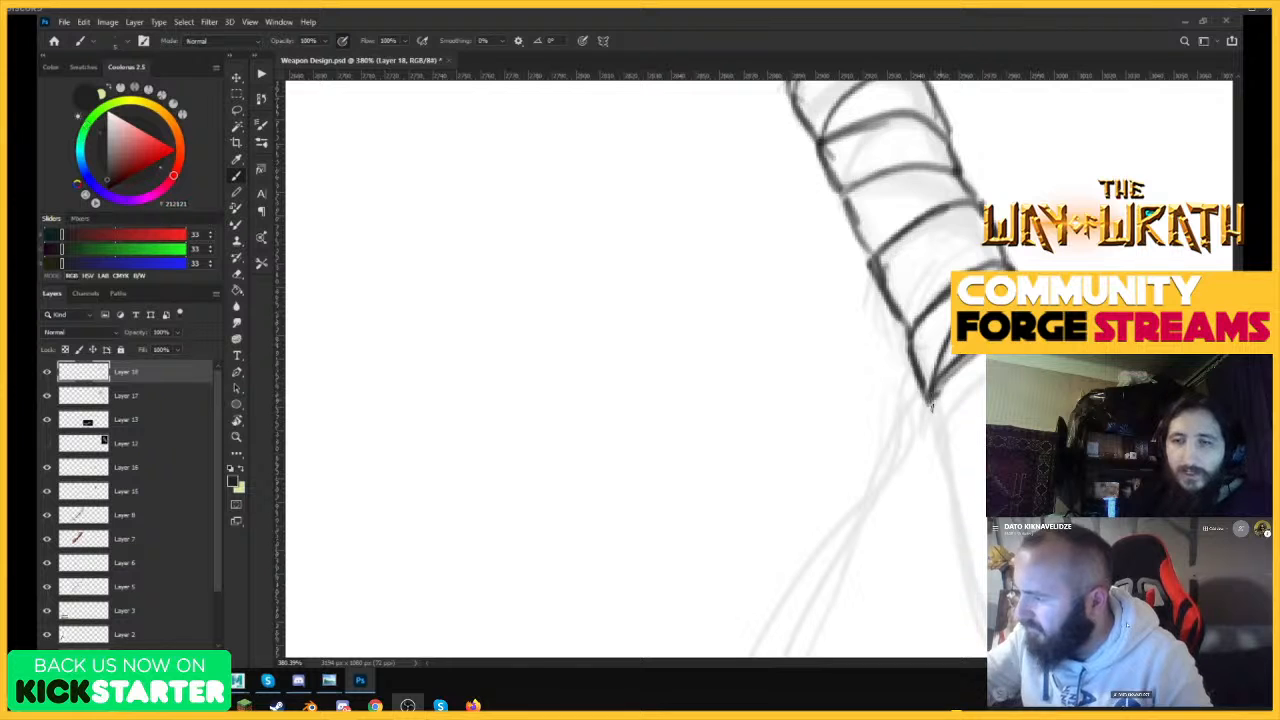
pyautogui.moveTo(931, 402); pyautogui.dragTo(944, 438)
pyautogui.moveTo(943, 438); pyautogui.dragTo(983, 383)
# Ink the outer loose strap hanging from the grip as a long curve with doubled lines.
pyautogui.moveTo(1035, 313); pyautogui.dragTo(987, 315)
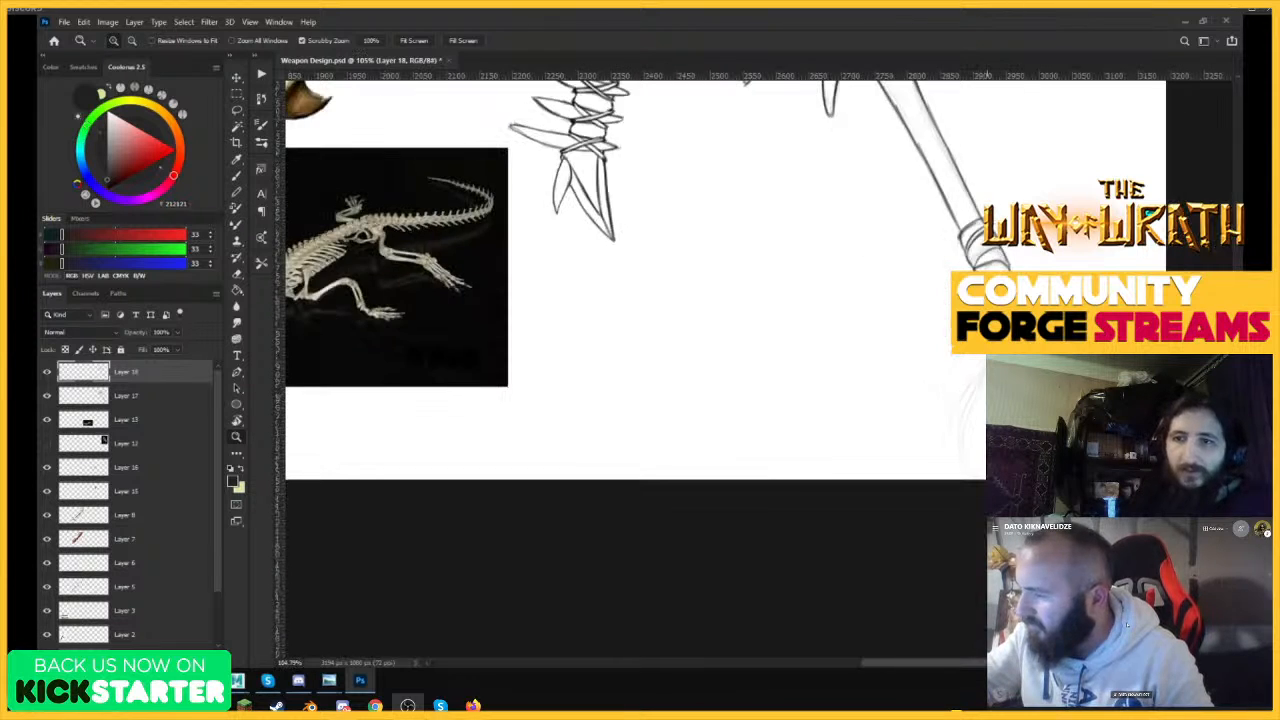
pyautogui.moveTo(996, 402); pyautogui.dragTo(1045, 402)
pyautogui.moveTo(1072, 226); pyautogui.dragTo(929, 421)
pyautogui.moveTo(968, 353); pyautogui.dragTo(894, 590)
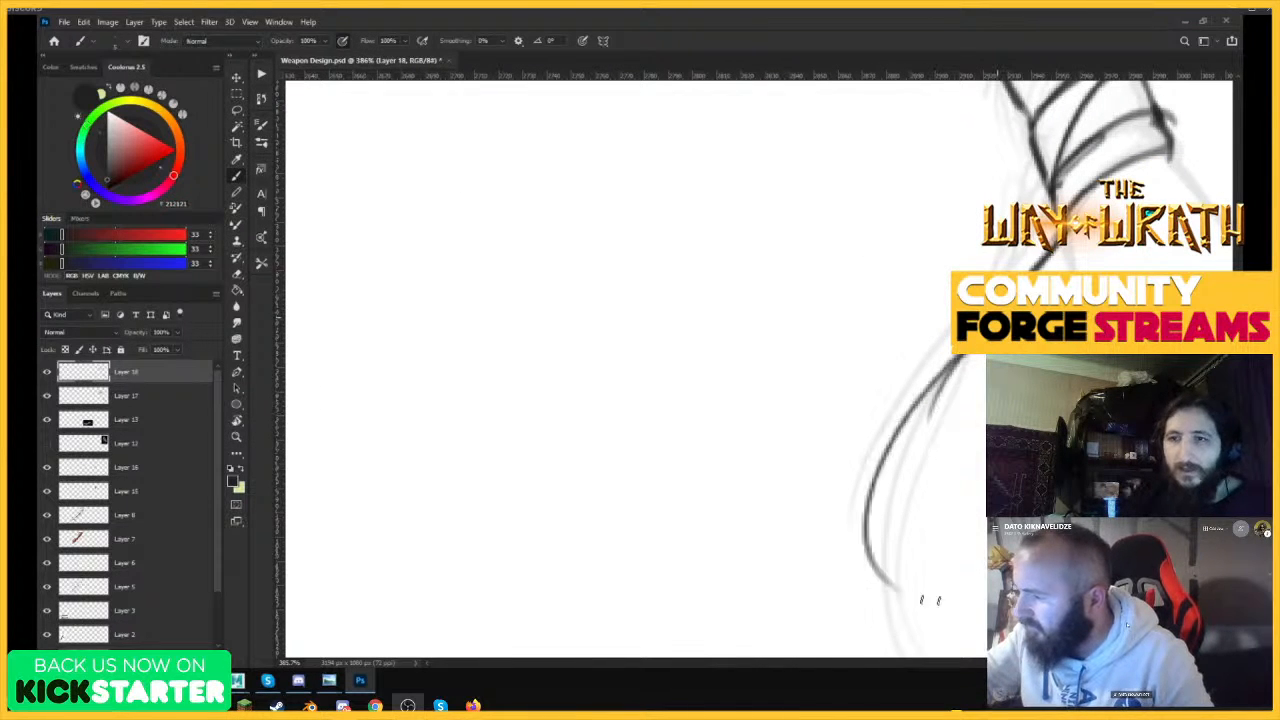
pyautogui.moveTo(1056, 244)
pyautogui.mouseDown()
pyautogui.moveTo(898, 584)
pyautogui.moveTo(985, 606)
pyautogui.moveTo(1010, 271)
pyautogui.moveTo(856, 542)
pyautogui.mouseUp()
pyautogui.moveTo(1036, 262); pyautogui.dragTo(864, 538)
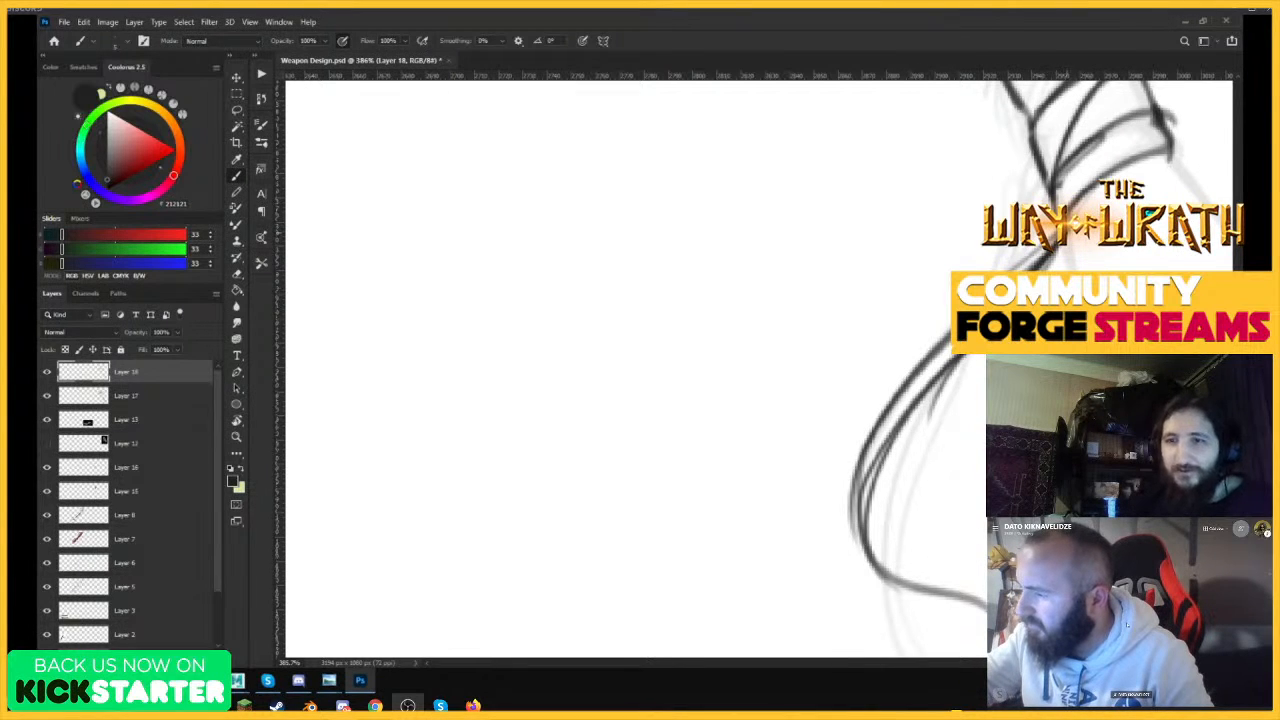
# Ink the inner loose strap curving down from the grip's knot, redoing its first stroke.
pyautogui.moveTo(1062, 245)
pyautogui.mouseDown()
pyautogui.moveTo(1043, 269)
pyautogui.moveTo(986, 470)
pyautogui.mouseUp()
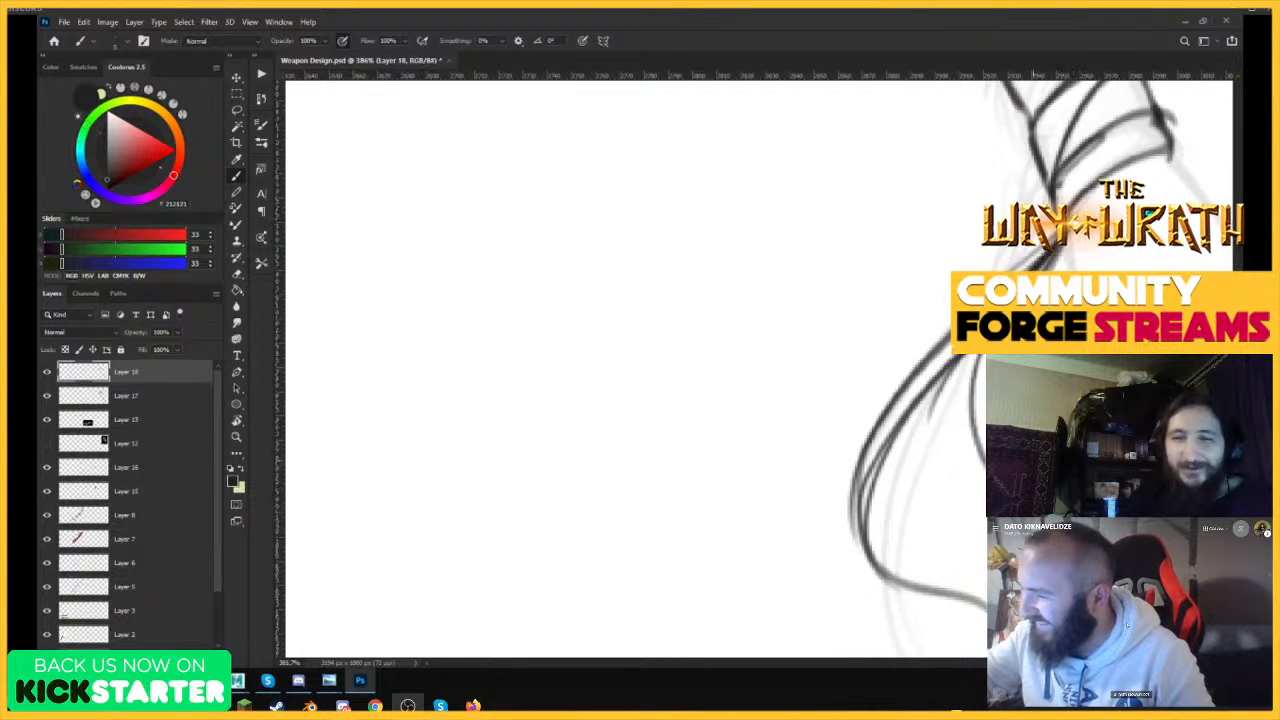
pyautogui.hotkey('ctrl', 'z')
pyautogui.moveTo(1057, 246); pyautogui.dragTo(987, 452)
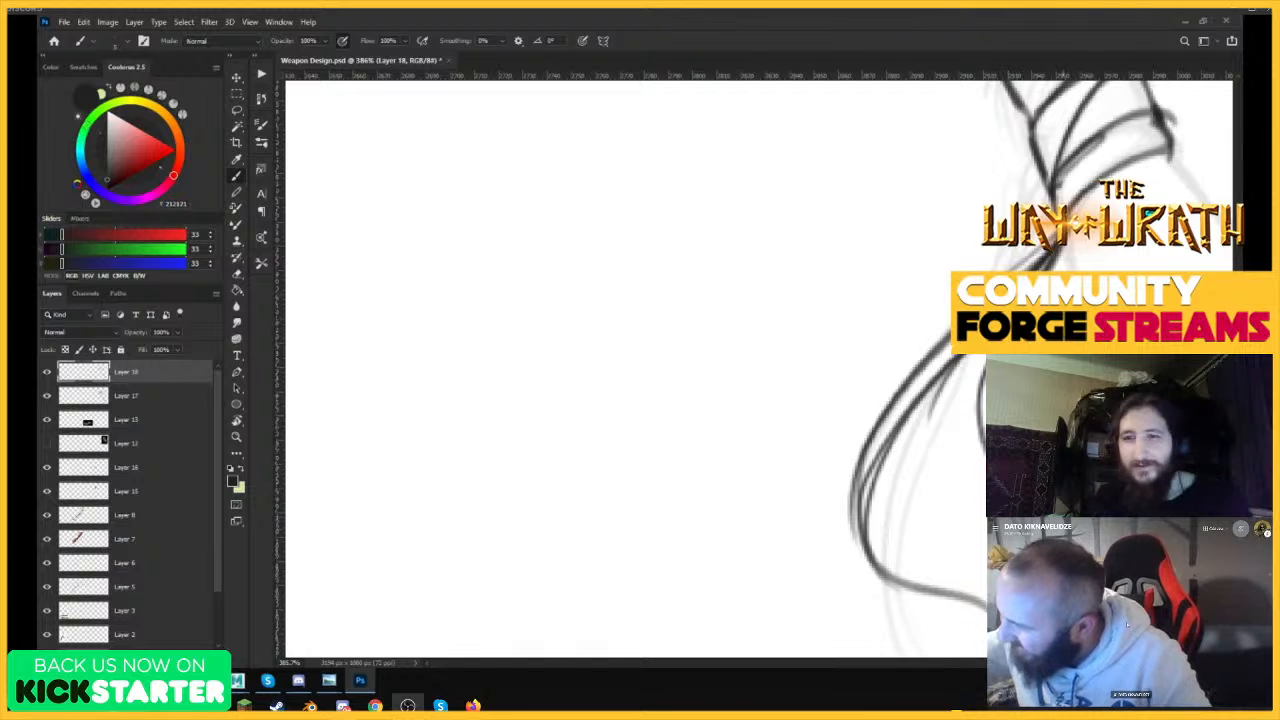
pyautogui.moveTo(1064, 262); pyautogui.dragTo(950, 268)
pyautogui.moveTo(1085, 235); pyautogui.dragTo(1180, 235)
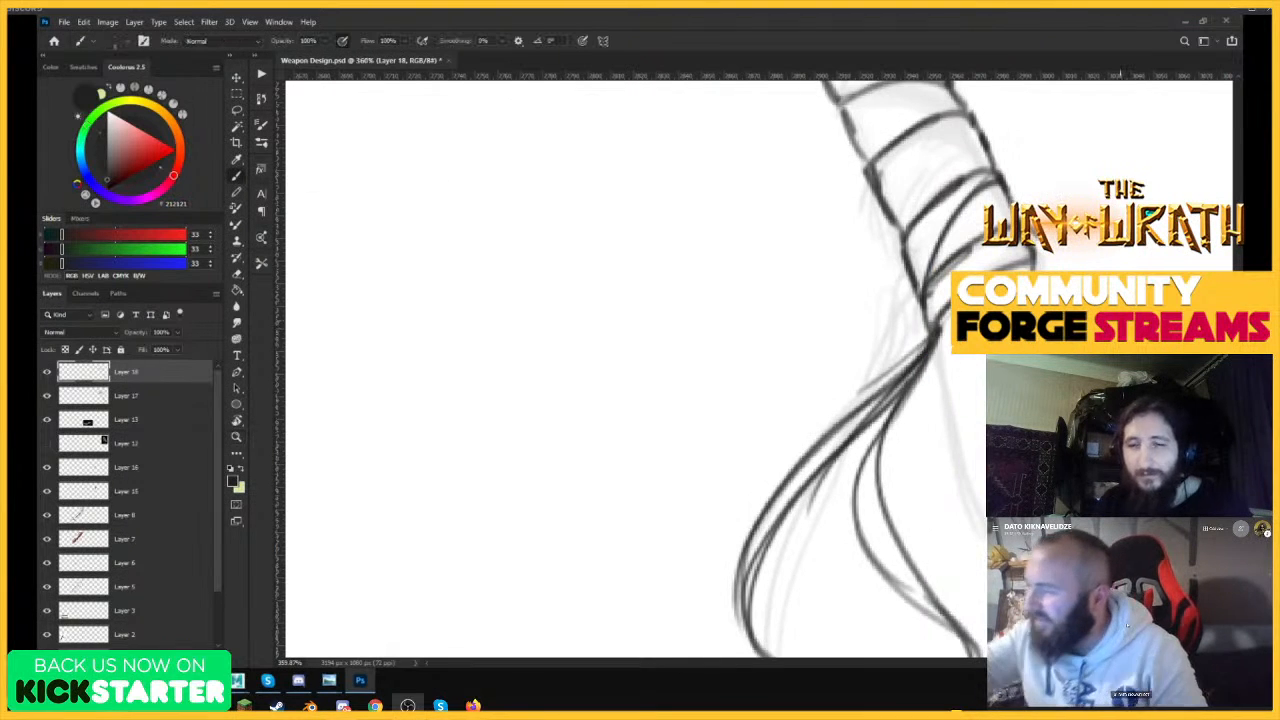
# Ink both edges of the handle's butt below the grip wrapping and add a crease line inside it.
pyautogui.moveTo(938, 343); pyautogui.dragTo(980, 512)
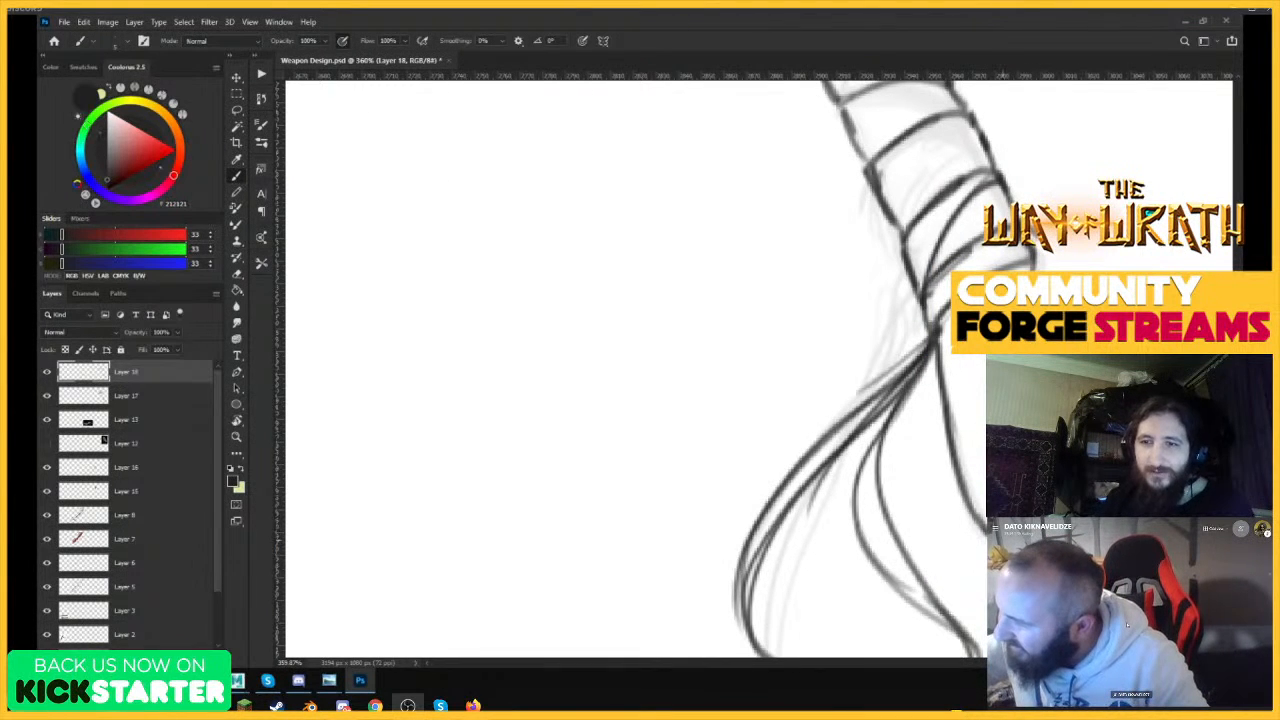
pyautogui.keyDown('ctrl'); pyautogui.moveTo(1010, 425); pyautogui.dragTo(915, 425); pyautogui.keyUp('ctrl')
pyautogui.keyDown('ctrl'); pyautogui.moveTo(1052, 388); pyautogui.dragTo(1155, 388); pyautogui.keyUp('ctrl')
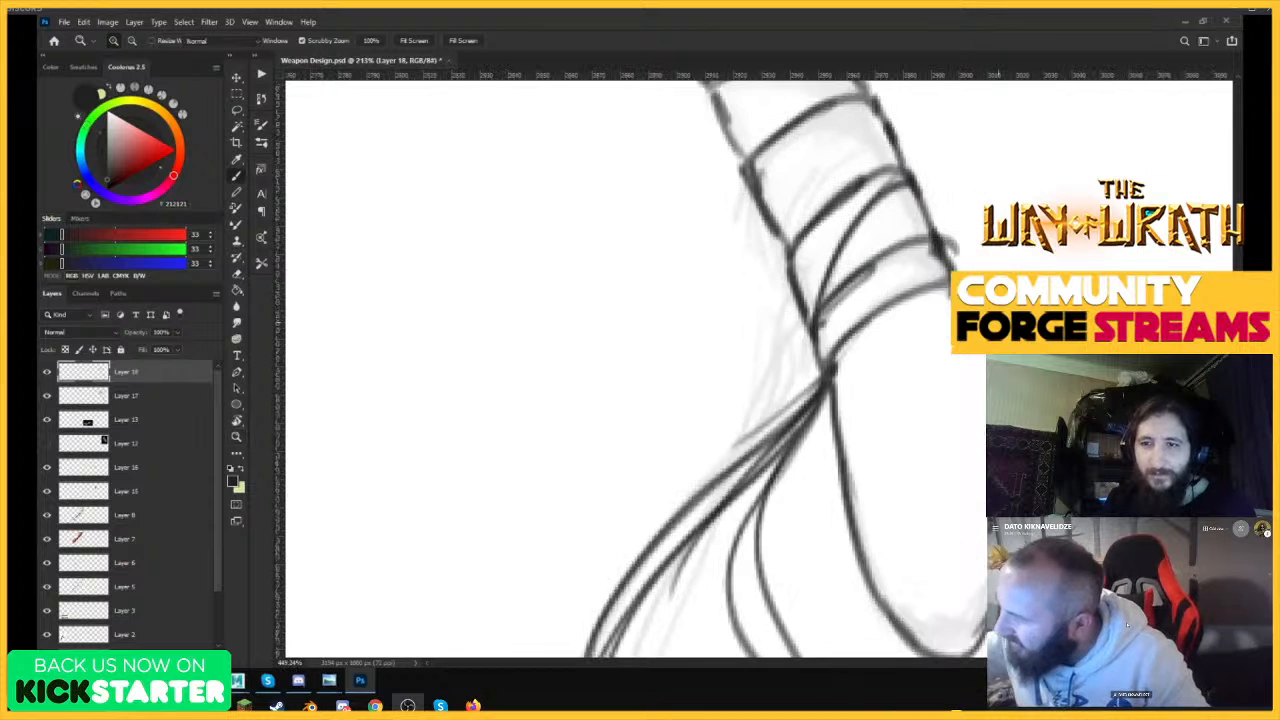
pyautogui.moveTo(946, 284); pyautogui.dragTo(970, 314)
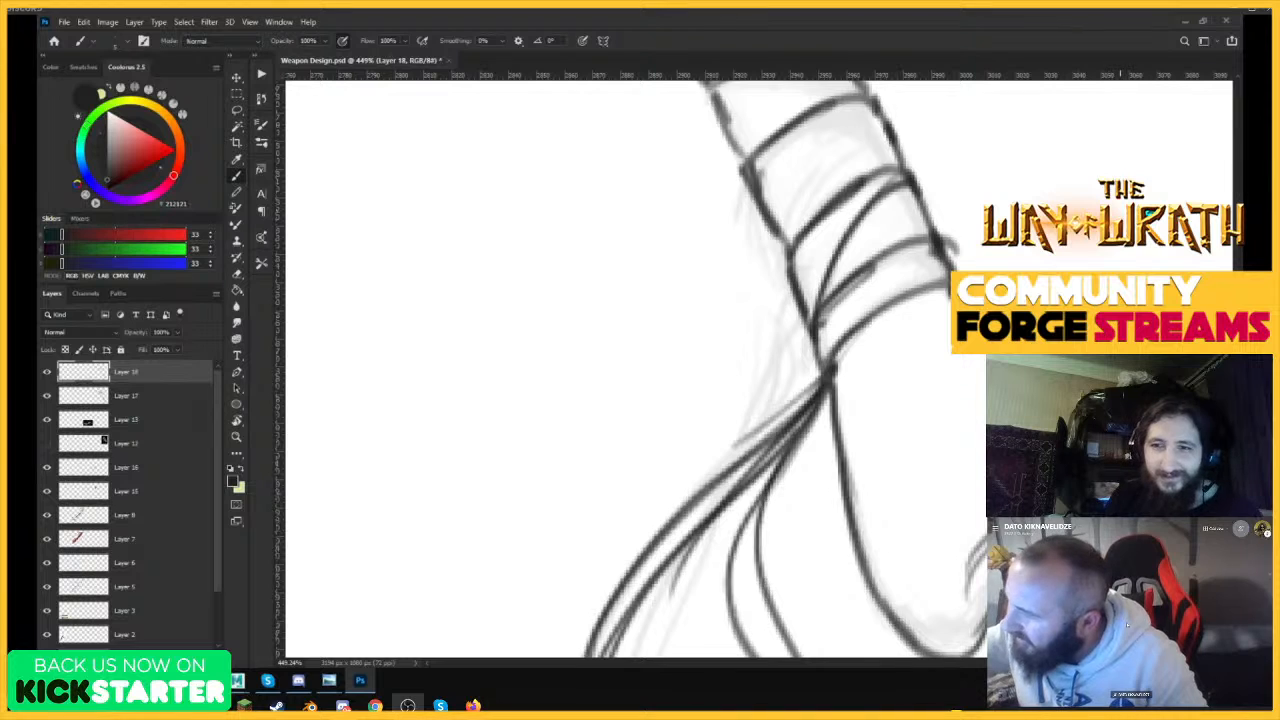
pyautogui.moveTo(941, 394); pyautogui.dragTo(986, 450)
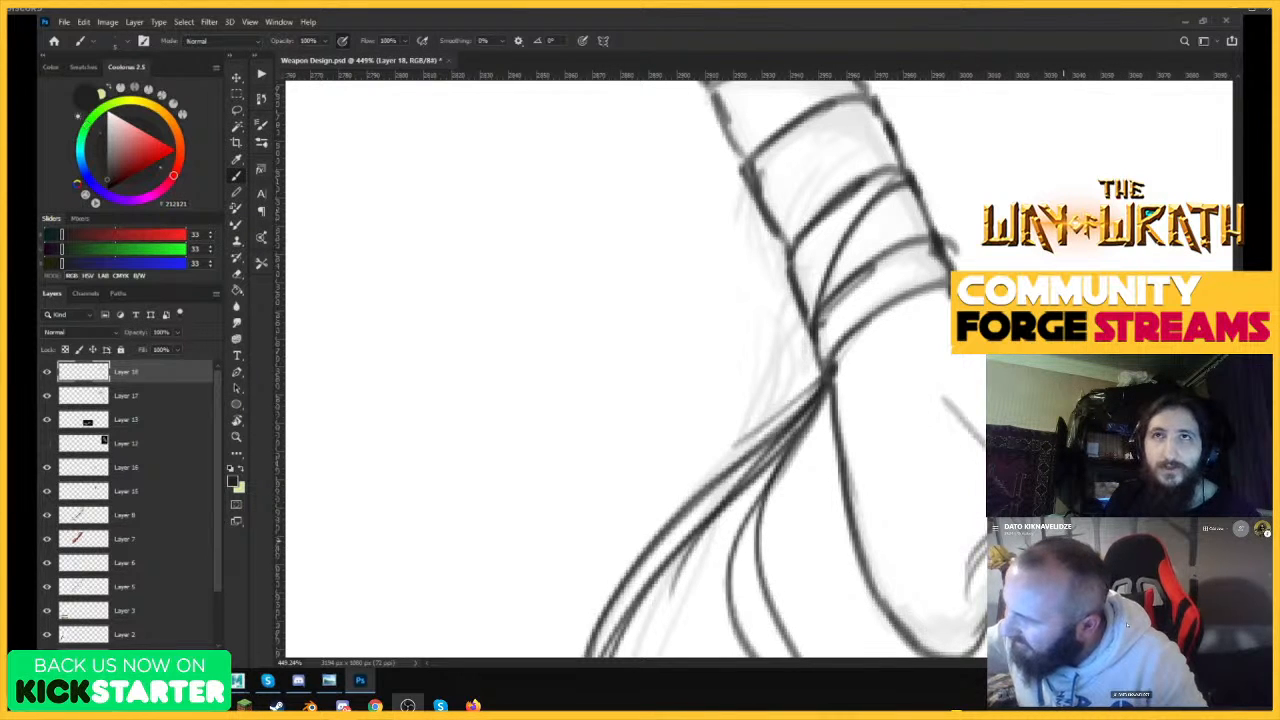
pyautogui.press('e')
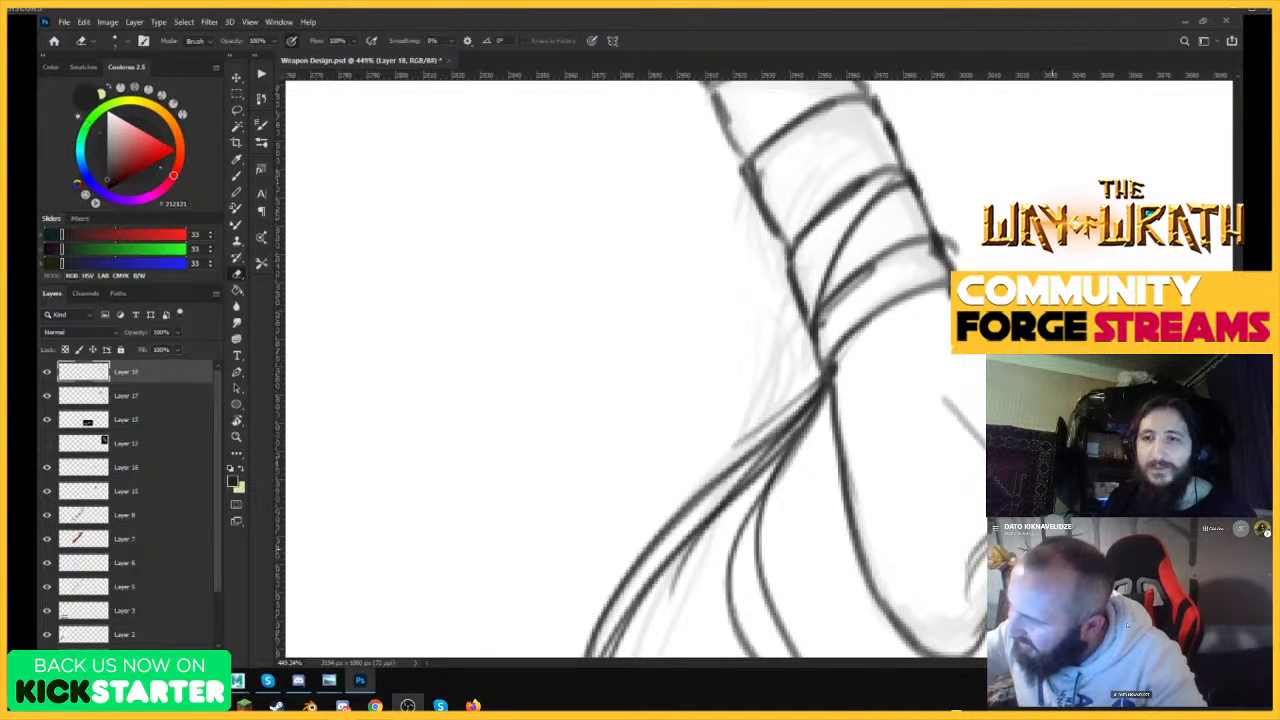
pyautogui.hotkey('ctrl', 'space')
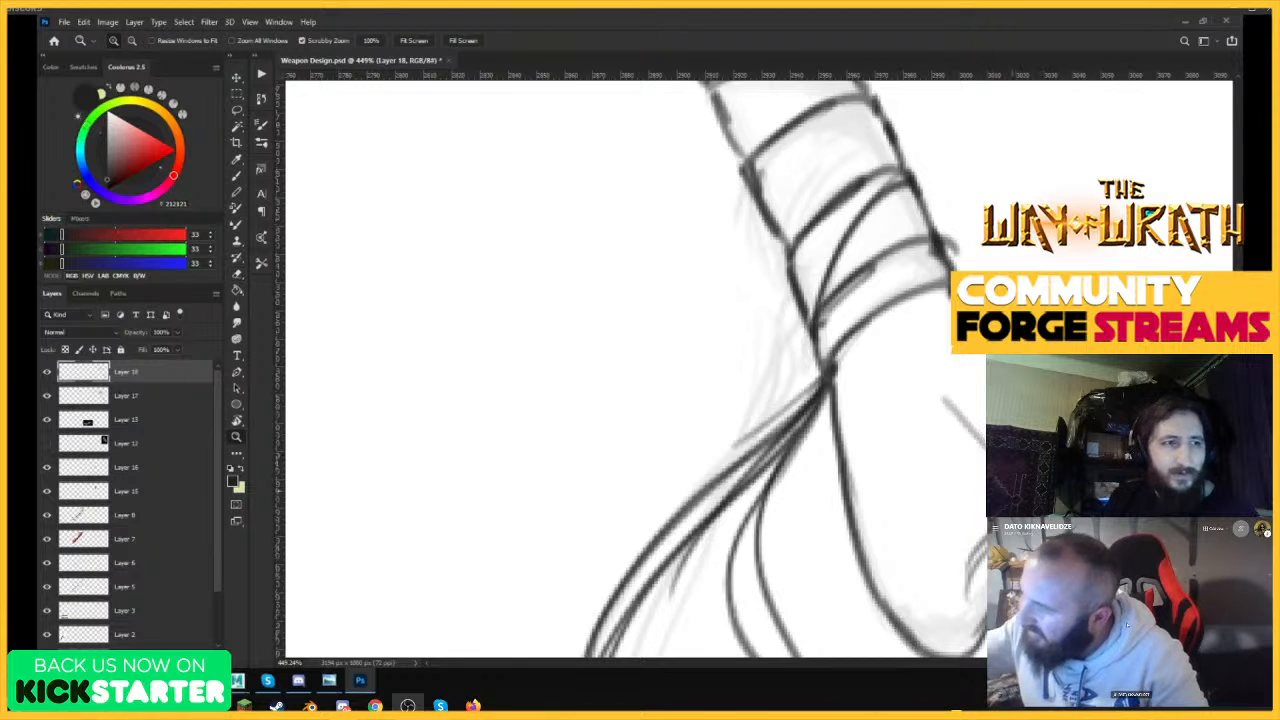
pyautogui.moveTo(1042, 340)
pyautogui.mouseDown()
pyautogui.moveTo(850, 340)
pyautogui.moveTo(1010, 325)
pyautogui.mouseUp()
pyautogui.press('b')
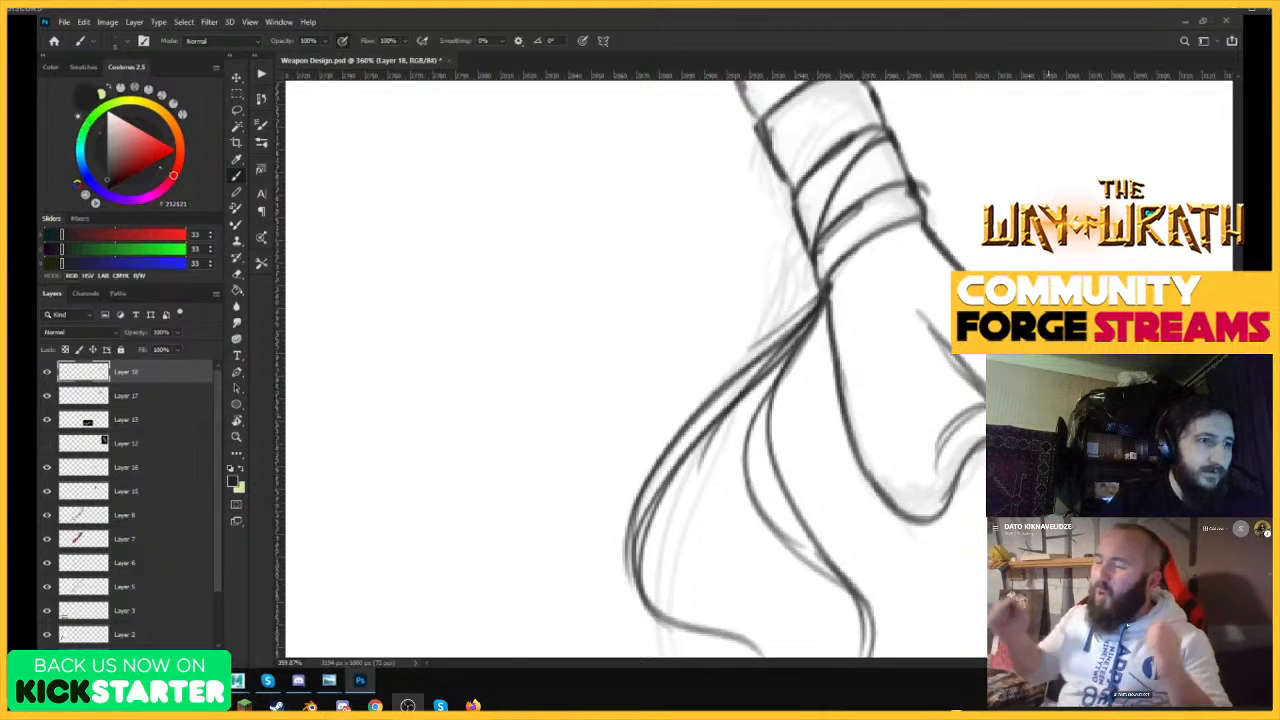
# Strengthen the lower edge of the grip's last band, from the strap knot across to the handle's far edge.
pyautogui.moveTo(827, 285)
pyautogui.mouseDown()
pyautogui.moveTo(848, 254)
pyautogui.moveTo(931, 223)
pyautogui.moveTo(913, 201)
pyautogui.moveTo(928, 230)
pyautogui.mouseUp()
pyautogui.press('e')
pyautogui.press('b')
# Draw the first binding bands around the upper handle just below the club's spiked head.
pyautogui.moveTo(914, 177)
pyautogui.mouseDown()
pyautogui.moveTo(926, 208)
pyautogui.moveTo(777, 397)
pyautogui.mouseUp()
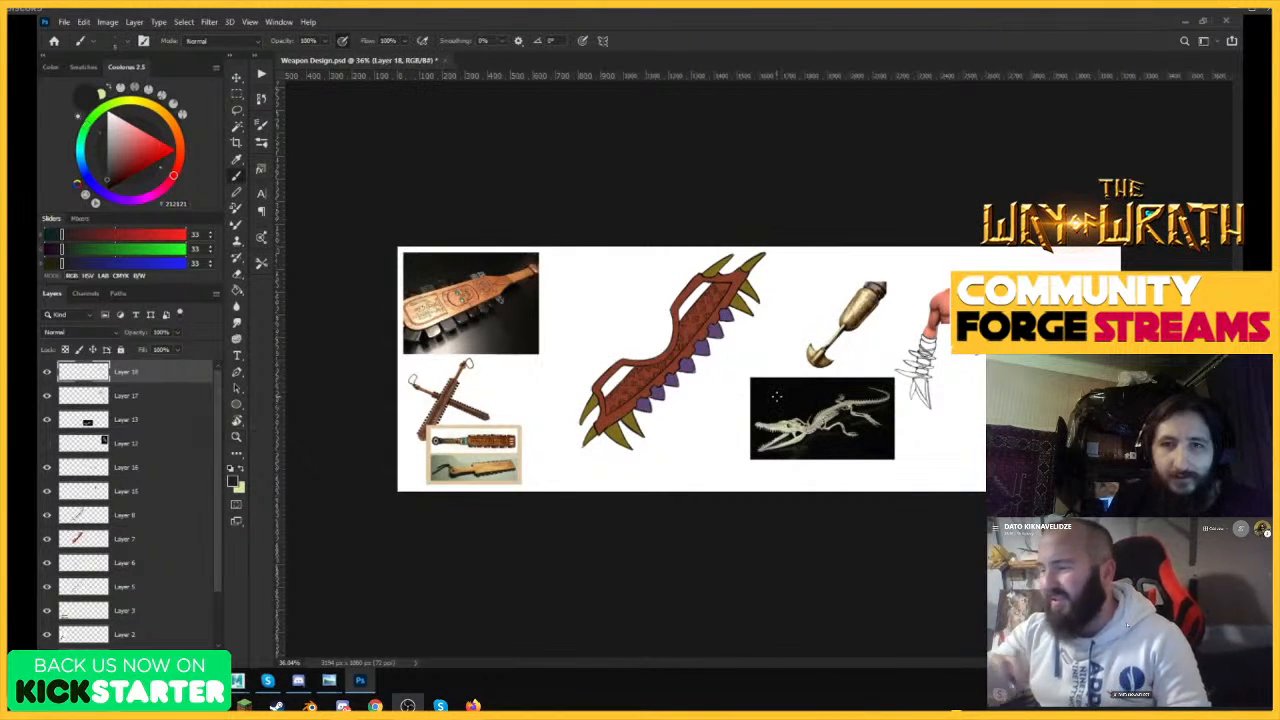
pyautogui.moveTo(1068, 353); pyautogui.dragTo(1160, 345)
pyautogui.moveTo(768, 278); pyautogui.dragTo(850, 302)
pyautogui.moveTo(818, 355); pyautogui.dragTo(914, 266)
pyautogui.moveTo(830, 332)
pyautogui.mouseDown()
pyautogui.moveTo(926, 262)
pyautogui.moveTo(844, 377)
pyautogui.moveTo(880, 298)
pyautogui.moveTo(923, 268)
pyautogui.mouseUp()
pyautogui.moveTo(847, 372)
pyautogui.mouseDown()
pyautogui.moveTo(926, 268)
pyautogui.moveTo(853, 390)
pyautogui.moveTo(888, 340)
pyautogui.moveTo(948, 318)
pyautogui.mouseUp()
pyautogui.moveTo(935, 275); pyautogui.dragTo(929, 335)
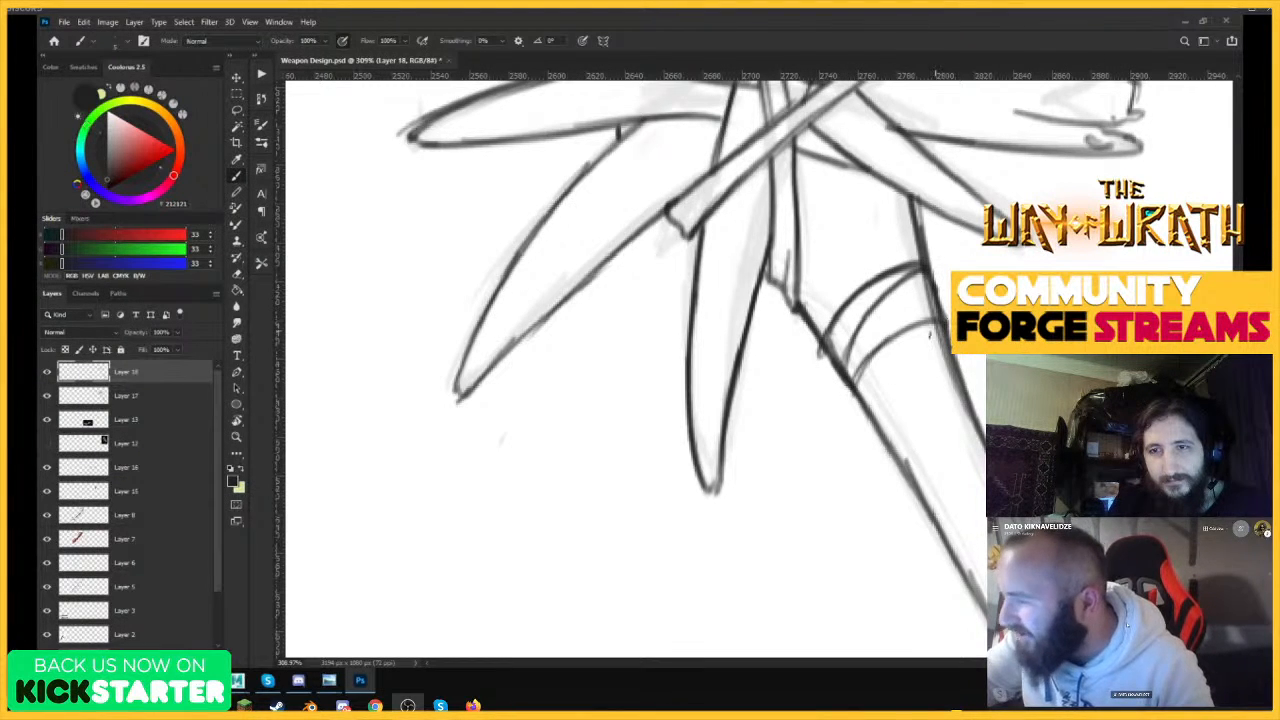
# Erase stray lines where the handle edges meet the upper binding bands, and ink additional curved bands there.
pyautogui.press('e')
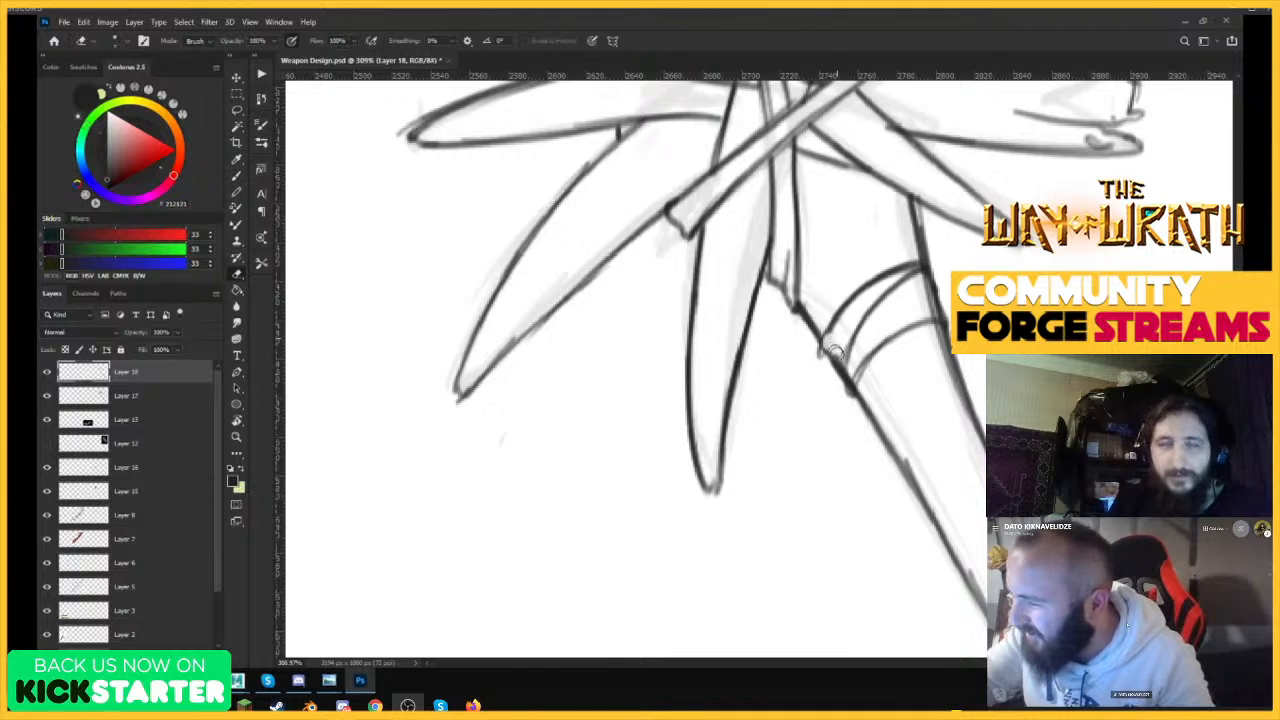
pyautogui.moveTo(900, 318)
pyautogui.mouseDown()
pyautogui.moveTo(922, 286)
pyautogui.moveTo(930, 311)
pyautogui.mouseUp()
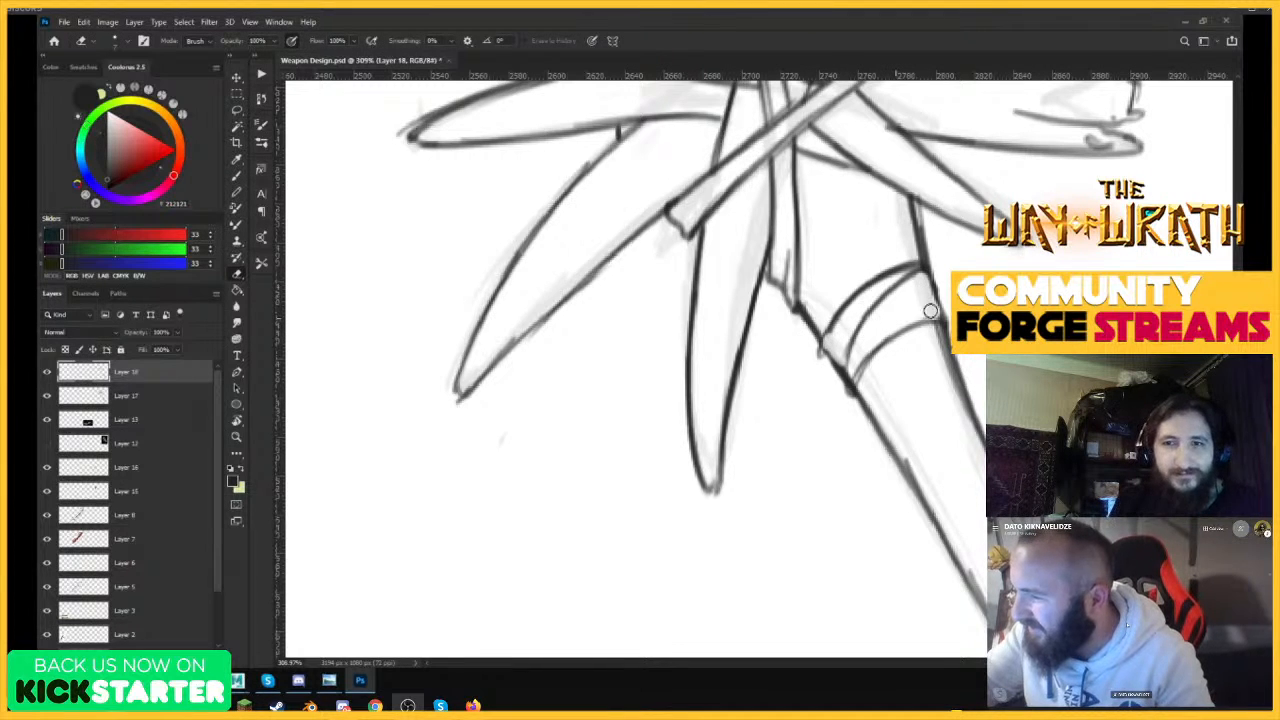
pyautogui.press('b')
pyautogui.moveTo(836, 372)
pyautogui.mouseDown()
pyautogui.moveTo(878, 410)
pyautogui.moveTo(954, 344)
pyautogui.mouseUp()
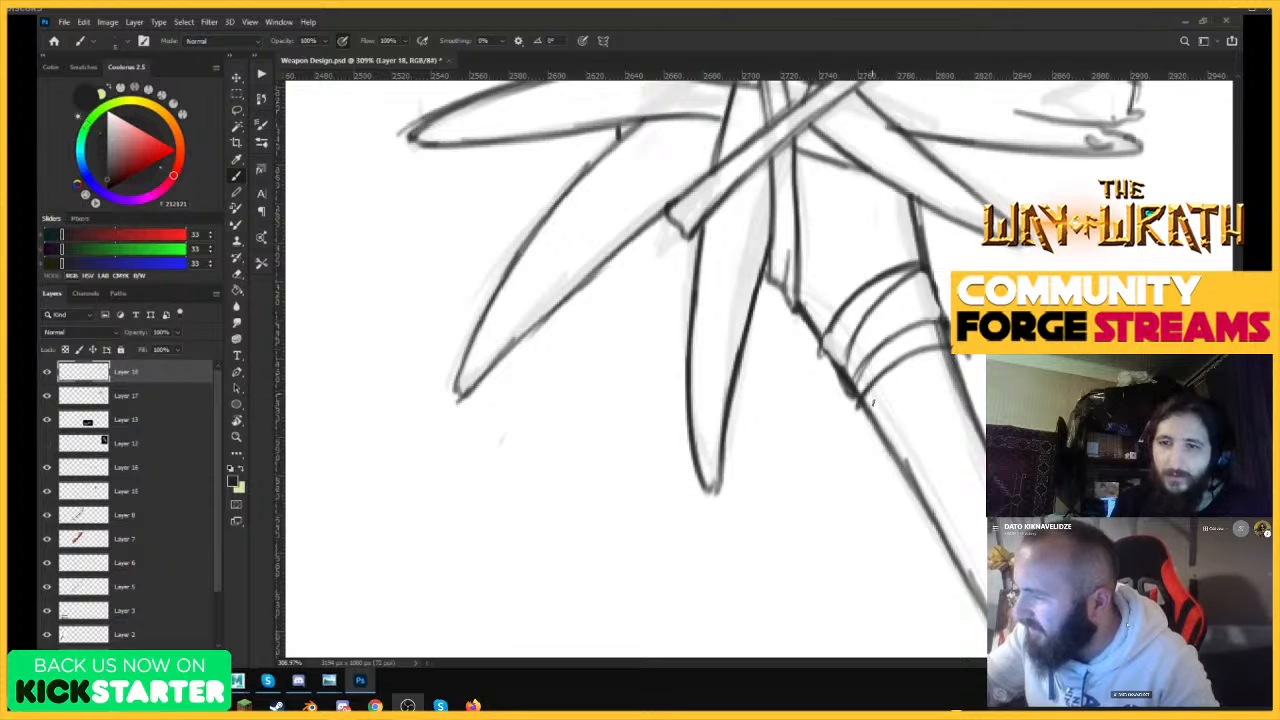
pyautogui.press('e')
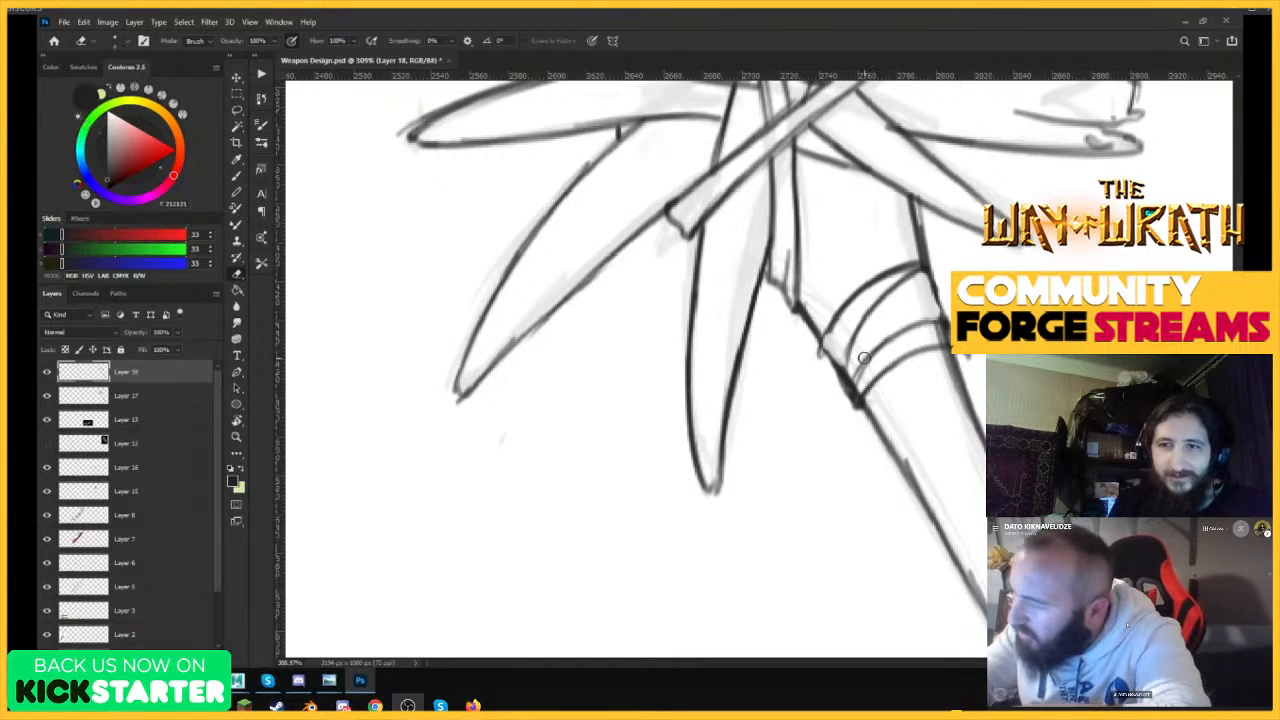
pyautogui.moveTo(850, 358)
pyautogui.mouseDown()
pyautogui.moveTo(847, 382)
pyautogui.moveTo(862, 328)
pyautogui.moveTo(859, 344)
pyautogui.mouseUp()
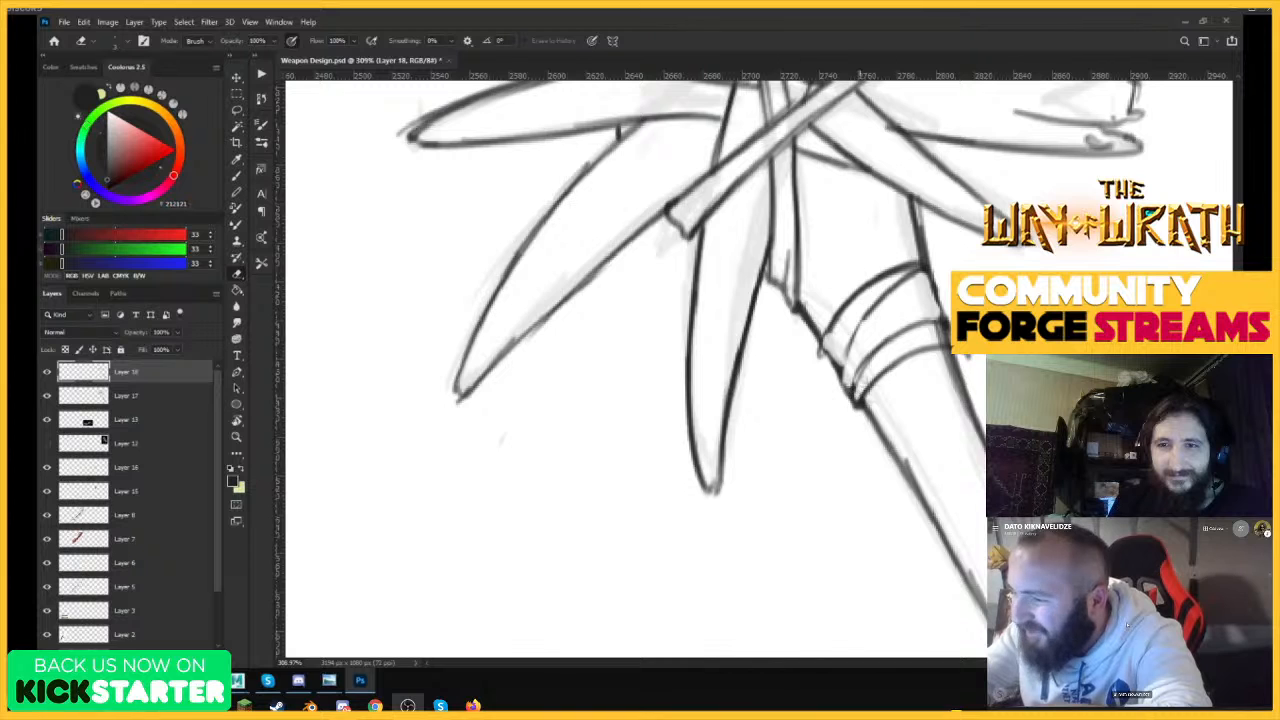
pyautogui.press('b')
pyautogui.moveTo(850, 336)
pyautogui.mouseDown()
pyautogui.moveTo(852, 388)
pyautogui.moveTo(960, 370)
pyautogui.mouseUp()
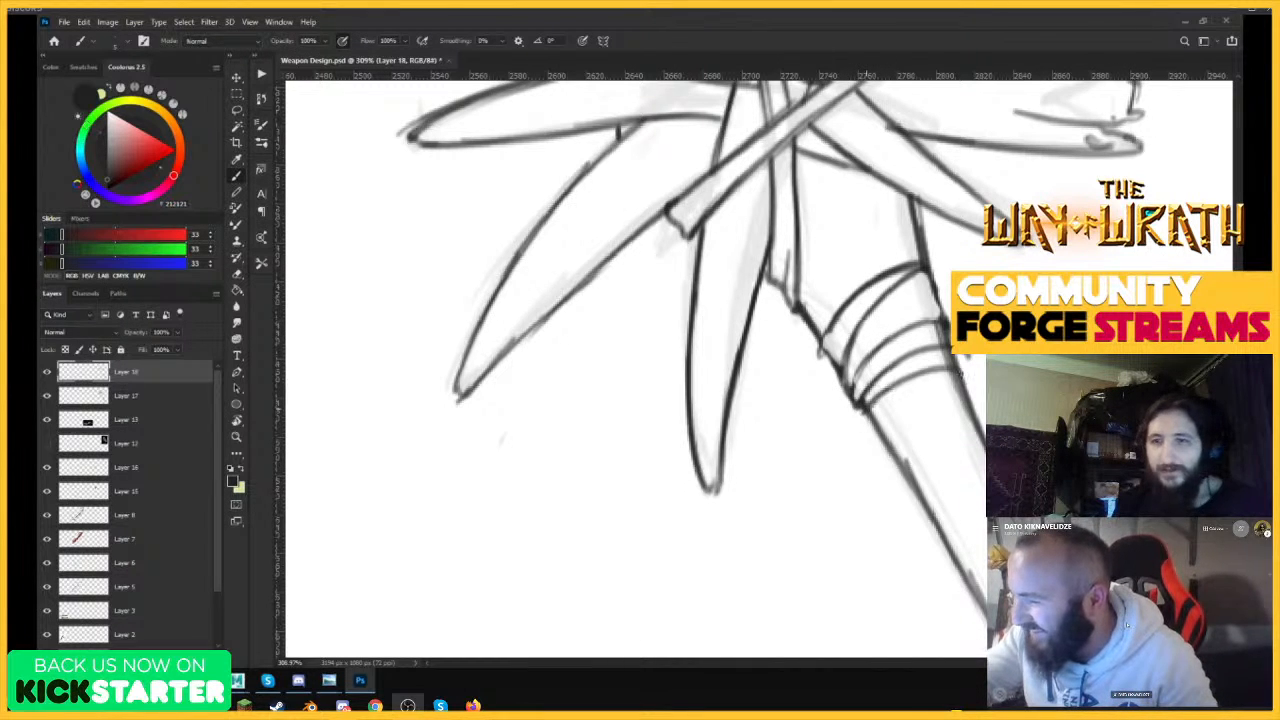
pyautogui.press('e')
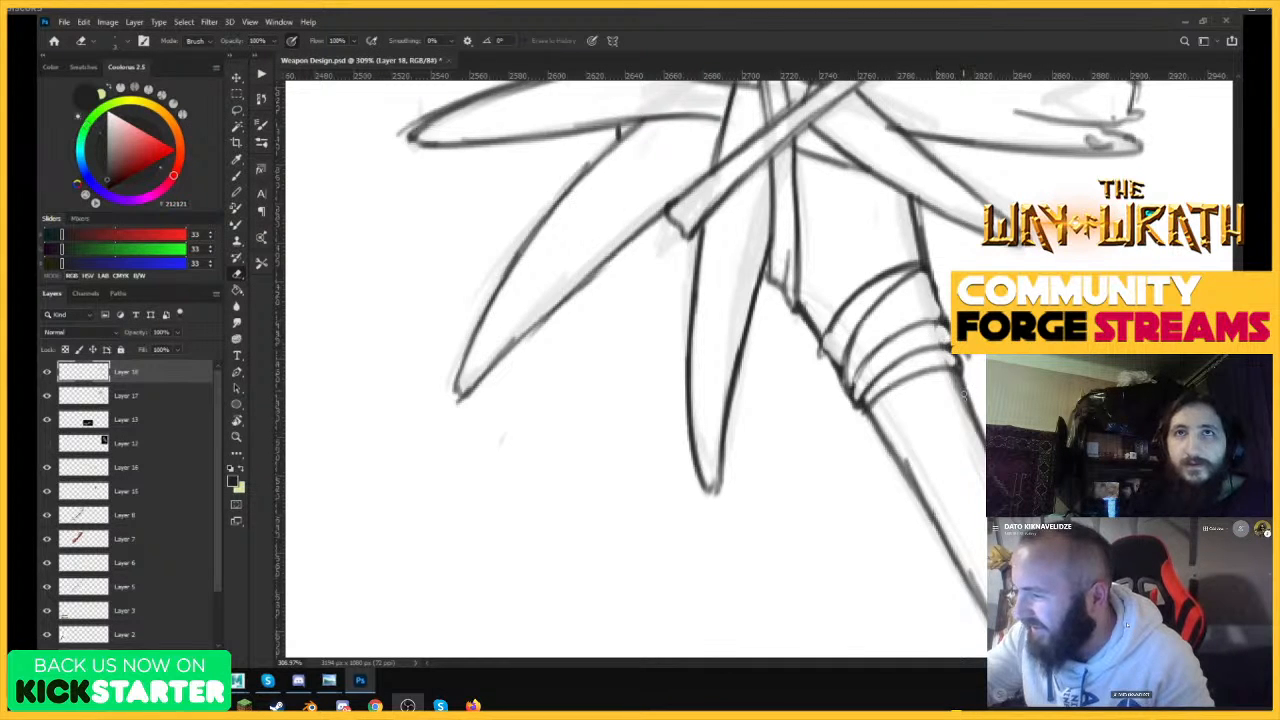
# Continue the binding down the upper handle with more curved bands, ending in a crossing band and a steeper wrap.
pyautogui.press('b')
pyautogui.moveTo(867, 416)
pyautogui.mouseDown()
pyautogui.moveTo(880, 440)
pyautogui.moveTo(958, 372)
pyautogui.mouseUp()
pyautogui.moveTo(881, 441)
pyautogui.mouseDown()
pyautogui.moveTo(958, 374)
pyautogui.moveTo(922, 416)
pyautogui.moveTo(973, 398)
pyautogui.mouseUp()
pyautogui.moveTo(898, 476)
pyautogui.mouseDown()
pyautogui.moveTo(984, 420)
pyautogui.moveTo(984, 402)
pyautogui.mouseUp()
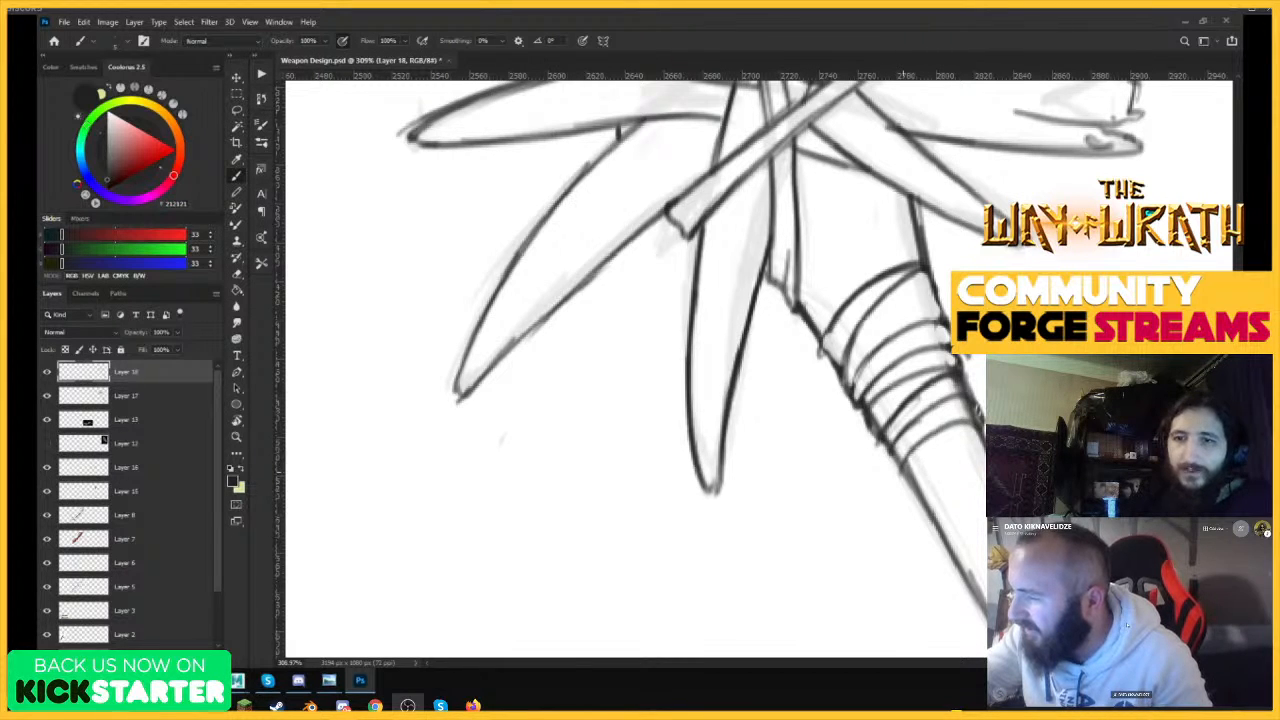
pyautogui.moveTo(898, 472); pyautogui.dragTo(935, 437)
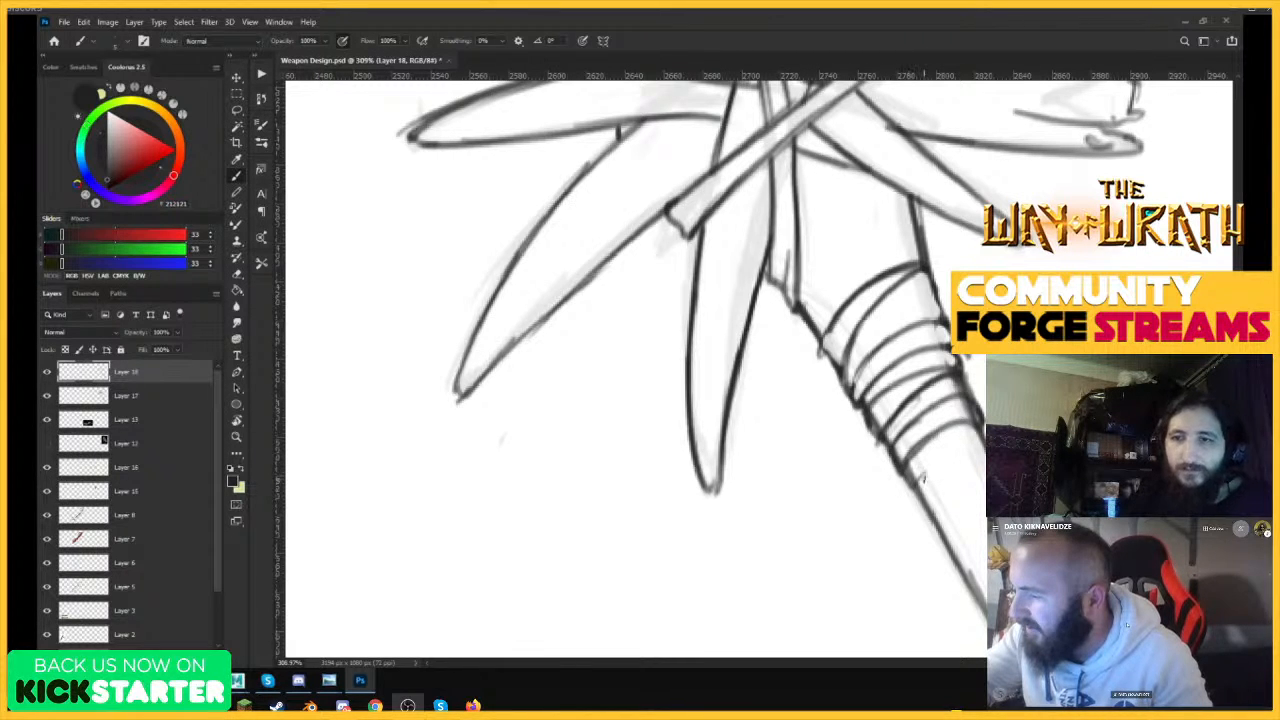
pyautogui.moveTo(914, 492); pyautogui.dragTo(982, 436)
pyautogui.moveTo(912, 492)
pyautogui.mouseDown()
pyautogui.moveTo(984, 472)
pyautogui.moveTo(960, 490)
pyautogui.mouseUp()
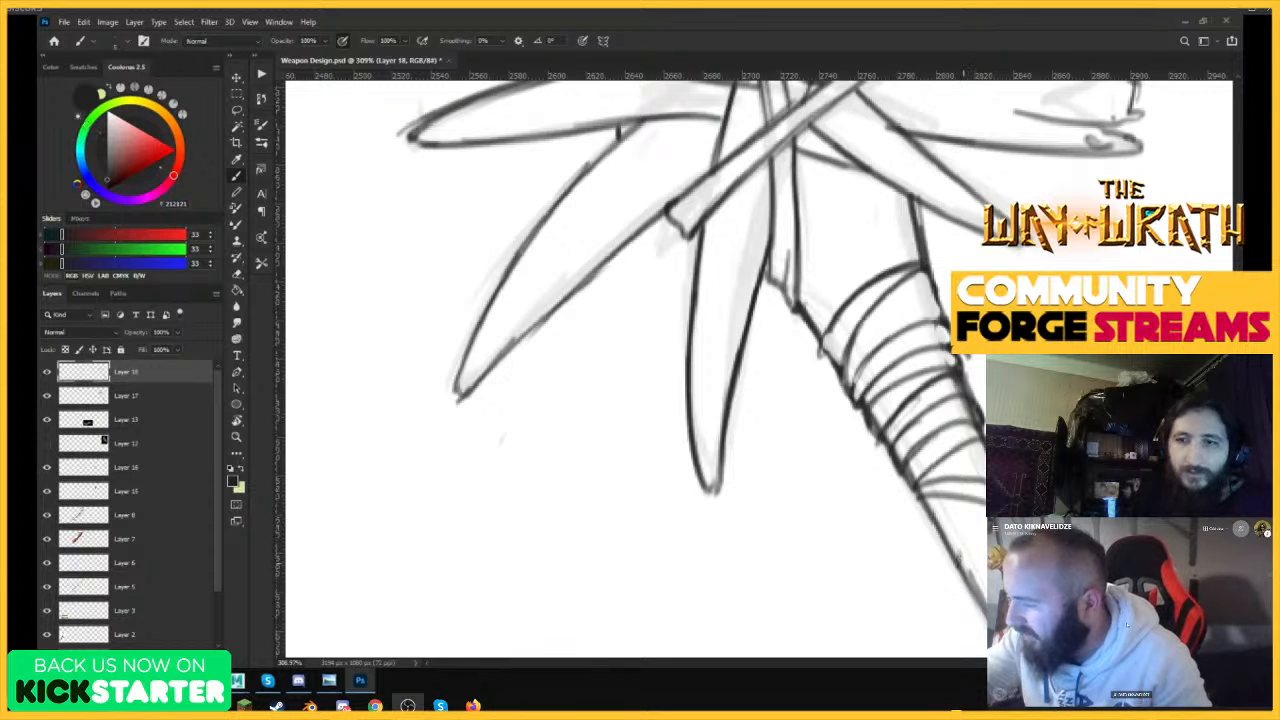
pyautogui.moveTo(950, 548); pyautogui.dragTo(968, 499)
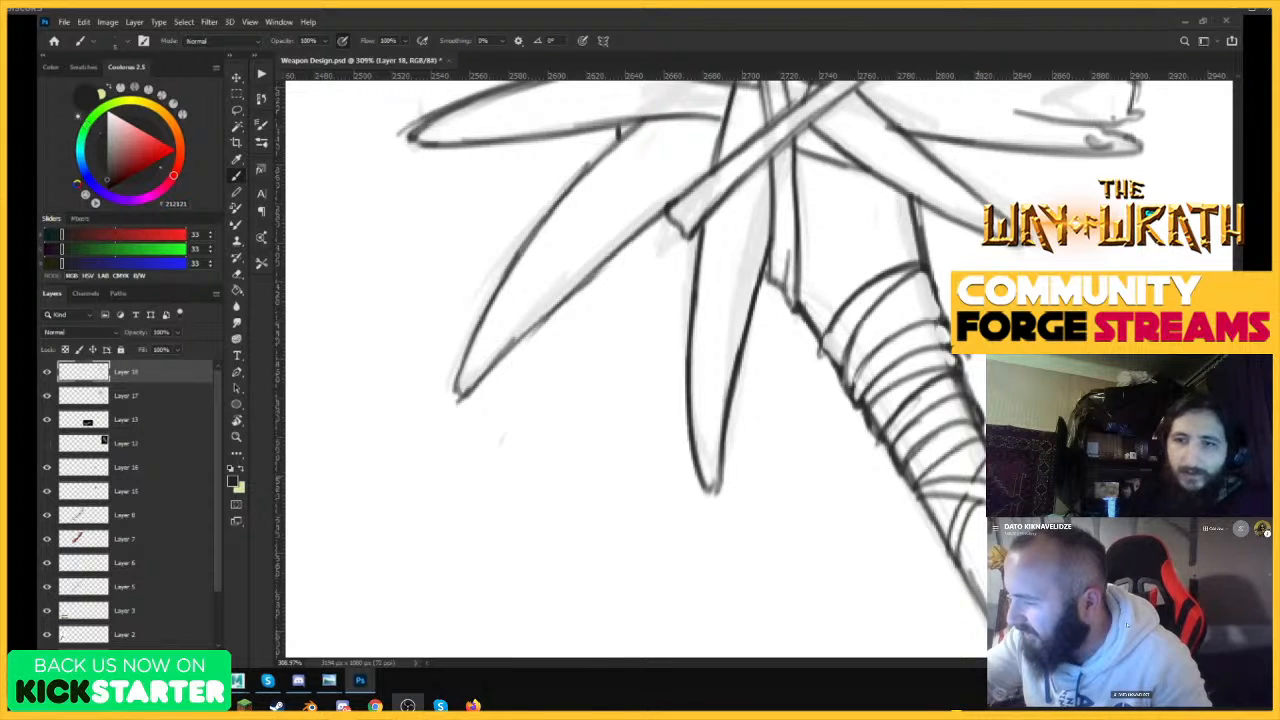
# Ink three closely spaced bands at the lower end of the upper handle's binding.
pyautogui.moveTo(1020, 432); pyautogui.dragTo(954, 506)
pyautogui.moveTo(1020, 480); pyautogui.dragTo(1110, 478)
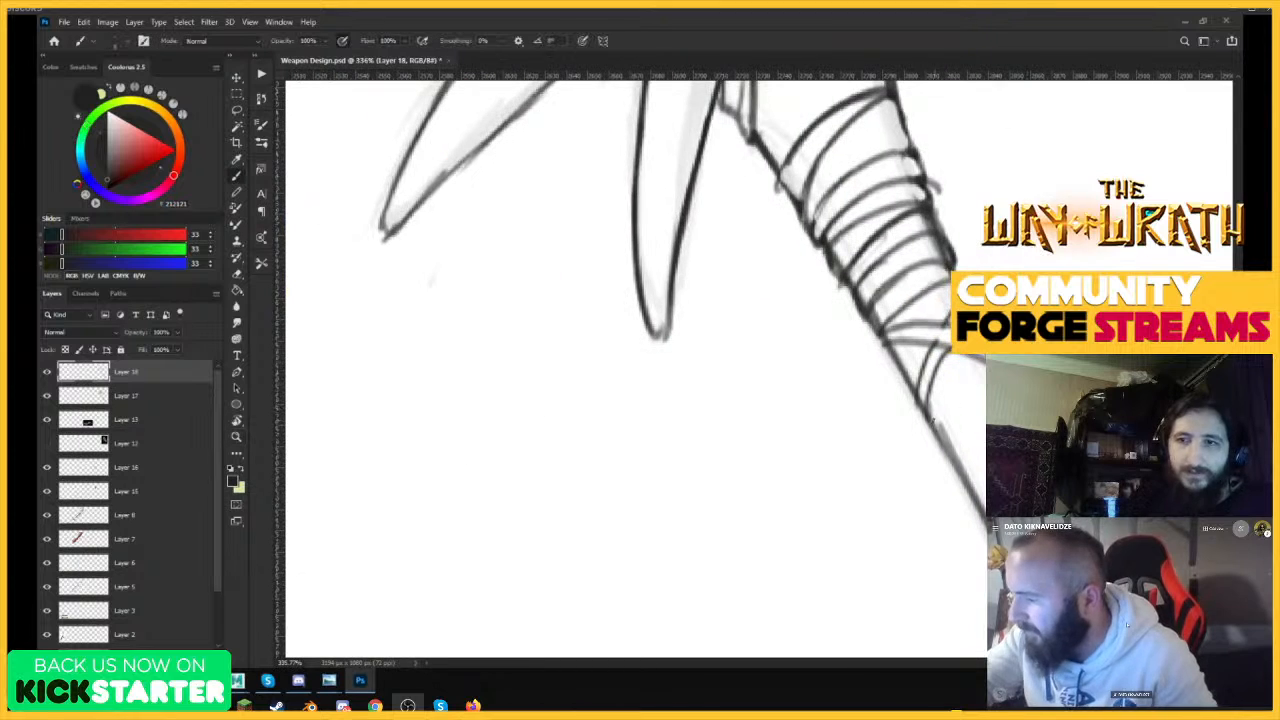
pyautogui.moveTo(930, 414); pyautogui.dragTo(985, 374)
pyautogui.moveTo(936, 439); pyautogui.dragTo(986, 398)
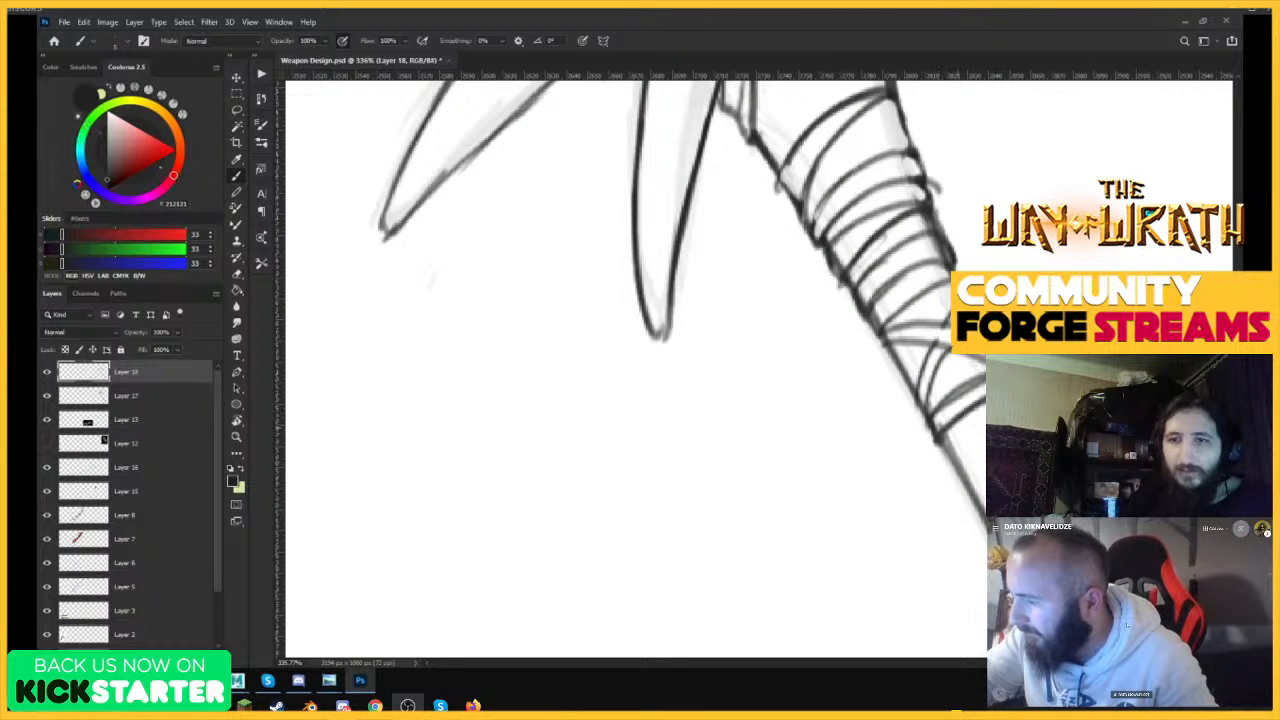
pyautogui.moveTo(958, 464)
pyautogui.mouseDown()
pyautogui.moveTo(985, 401)
pyautogui.moveTo(953, 468)
pyautogui.moveTo(985, 425)
pyautogui.mouseUp()
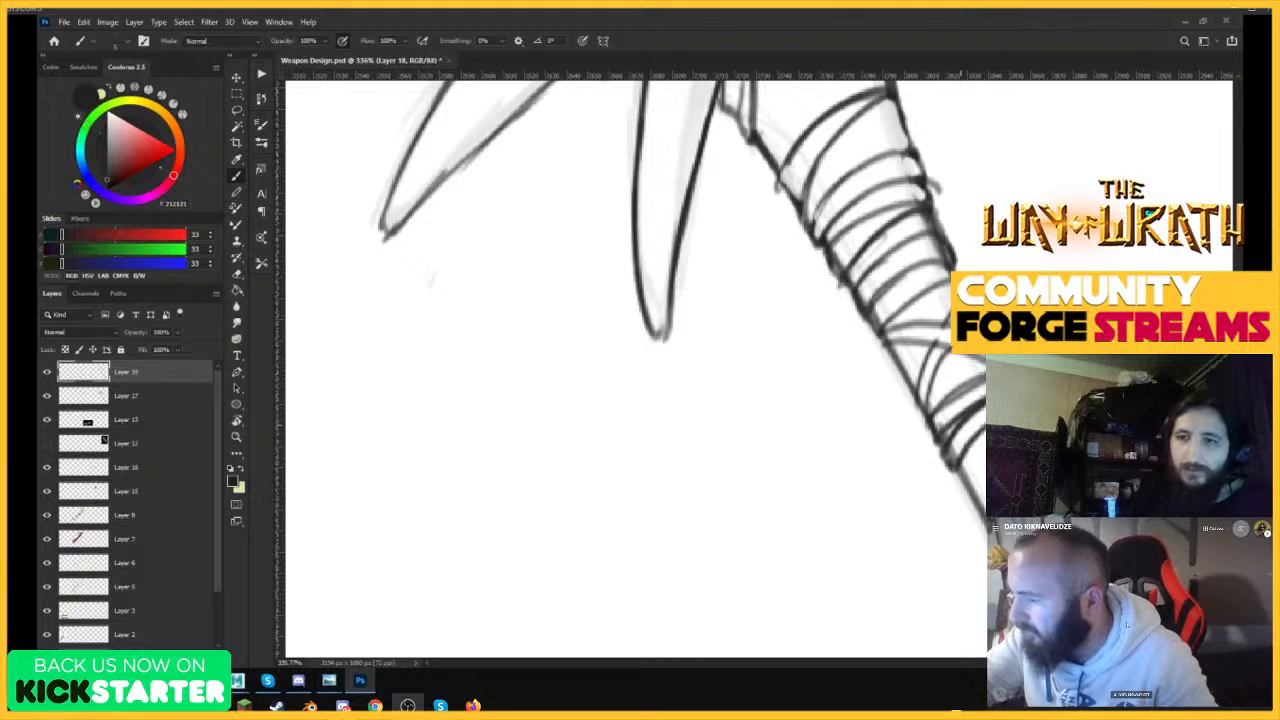
# Erase overshooting line ends along the edges of the upper handle's binding and touch up the bands there.
pyautogui.press('e')
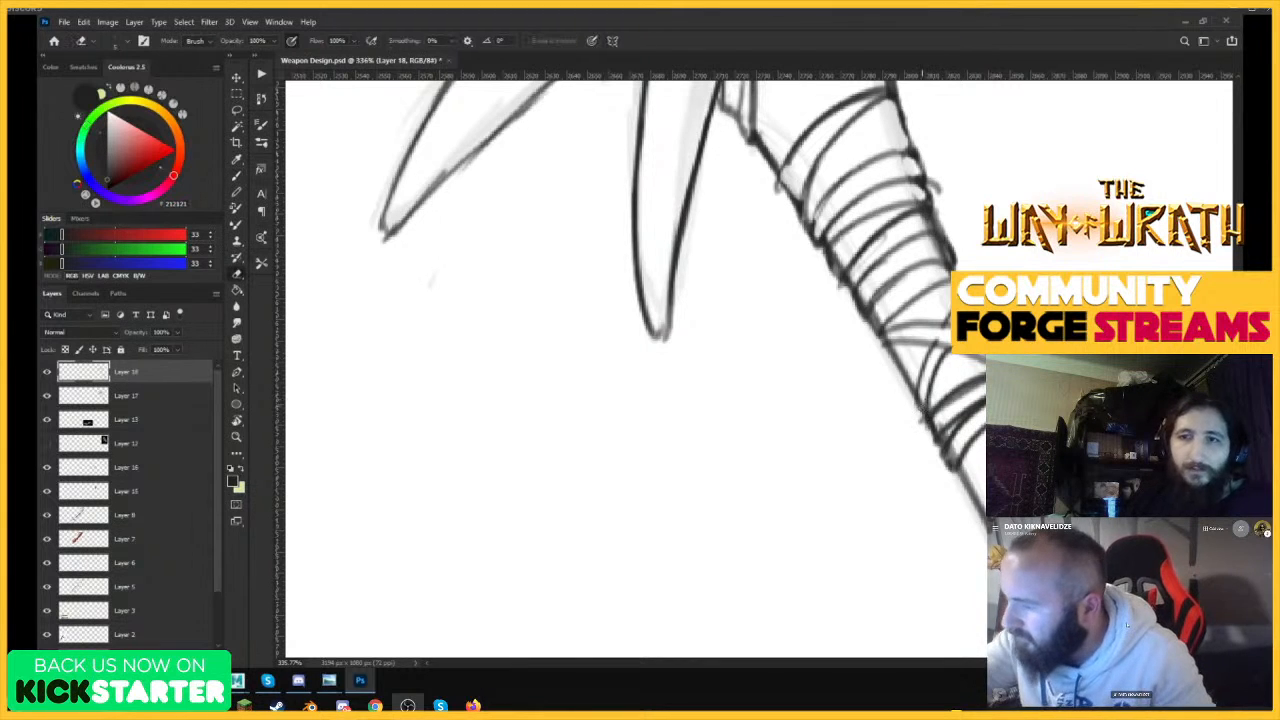
pyautogui.moveTo(920, 394); pyautogui.dragTo(938, 427)
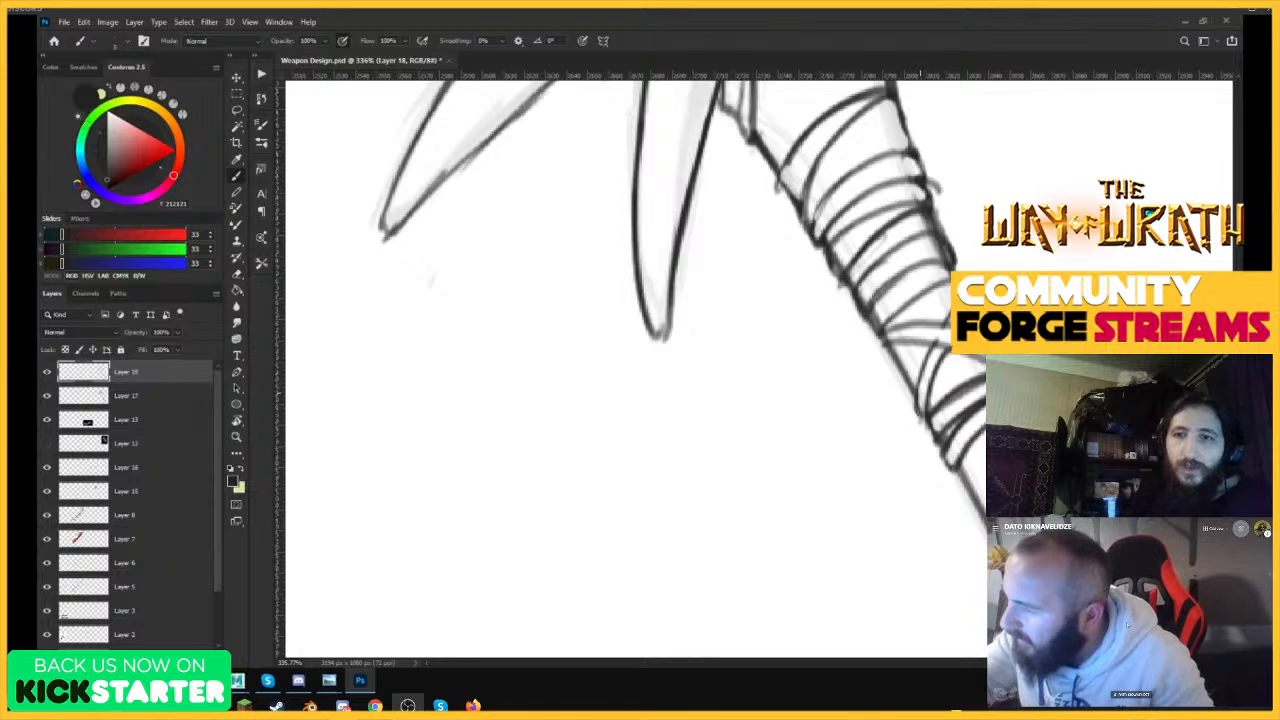
pyautogui.press('e')
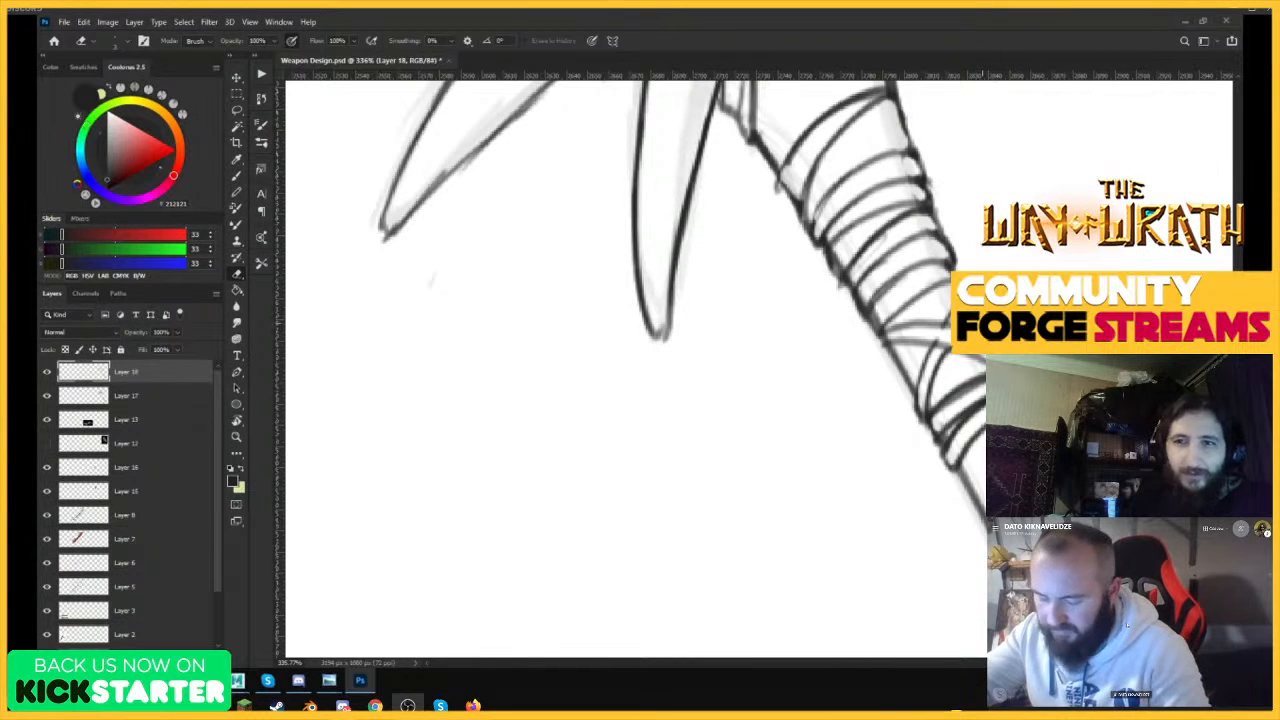
pyautogui.press('b')
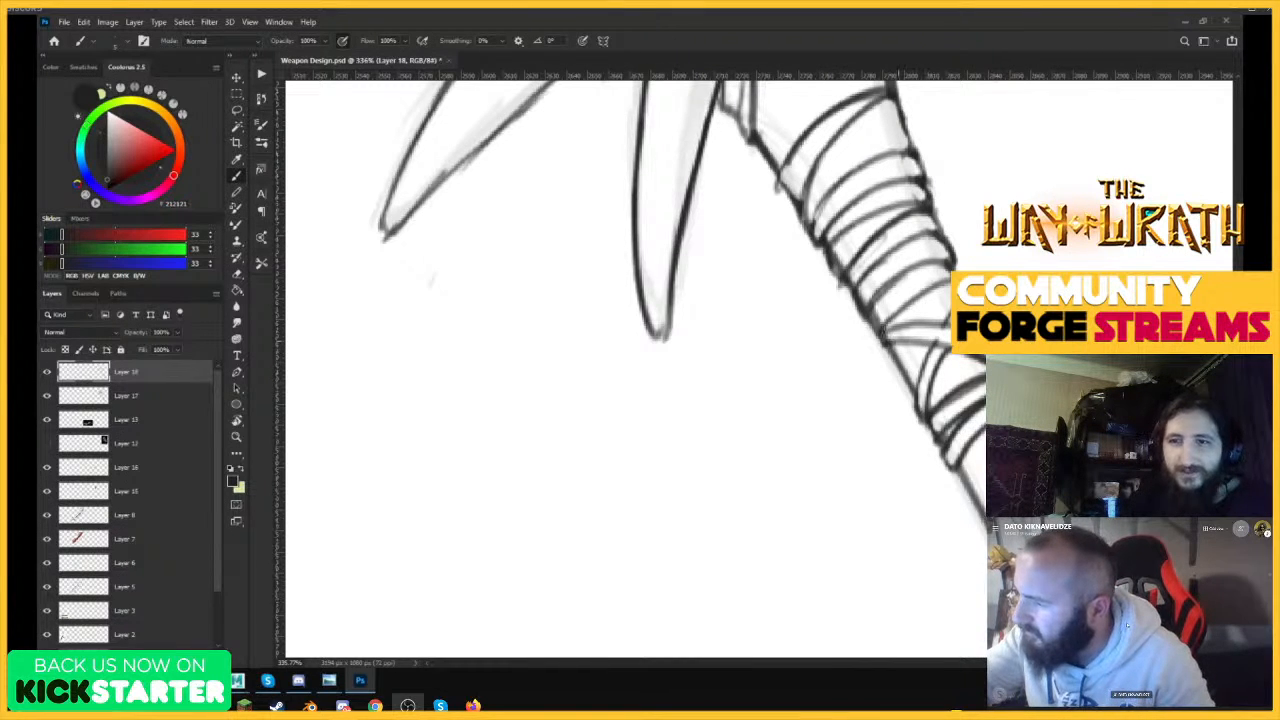
pyautogui.moveTo(885, 343)
pyautogui.mouseDown()
pyautogui.moveTo(896, 338)
pyautogui.moveTo(790, 355)
pyautogui.moveTo(955, 290)
pyautogui.moveTo(970, 270)
pyautogui.mouseUp()
pyautogui.press('e')
pyautogui.moveTo(934, 199)
pyautogui.mouseDown()
pyautogui.moveTo(914, 220)
pyautogui.moveTo(922, 239)
pyautogui.moveTo(934, 212)
pyautogui.mouseUp()
# Erase stray line ends where the uppermost binding bands meet the handle's left edge.
pyautogui.press('z')
pyautogui.moveTo(957, 305); pyautogui.dragTo(880, 332)
pyautogui.moveTo(950, 267); pyautogui.dragTo(985, 267)
pyautogui.press('b')
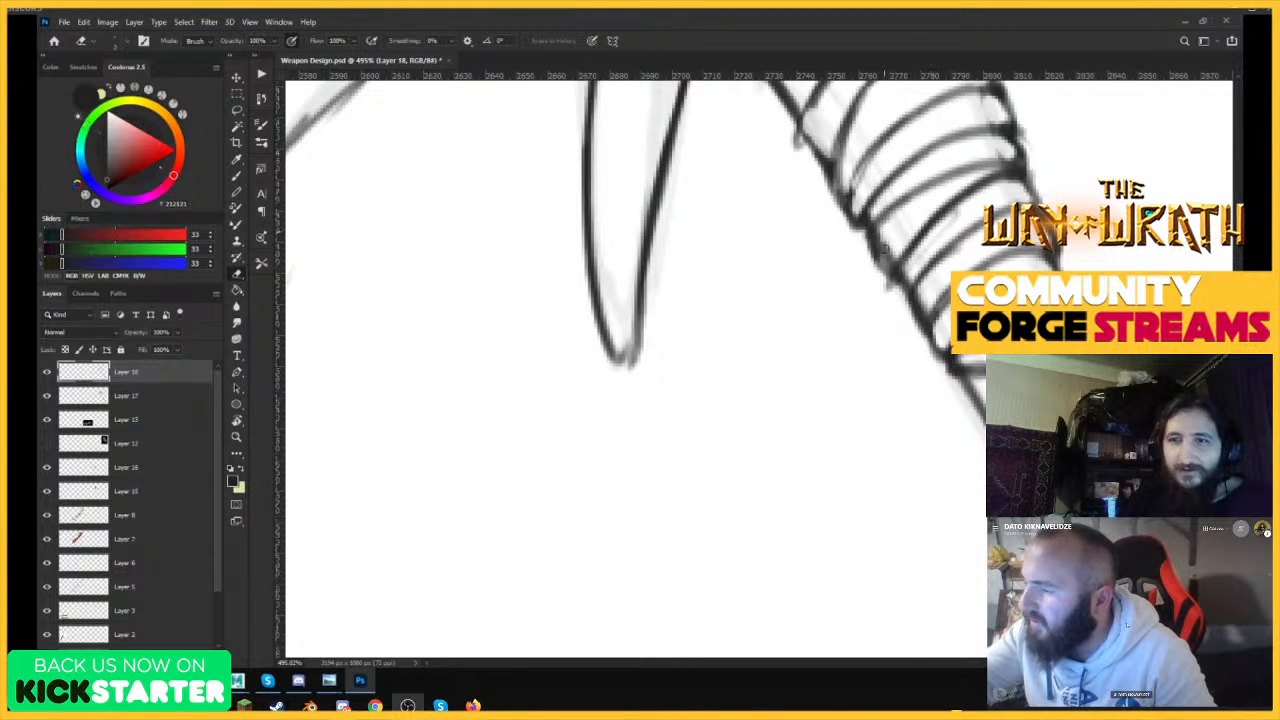
pyautogui.press('z')
pyautogui.moveTo(942, 324); pyautogui.dragTo(916, 328)
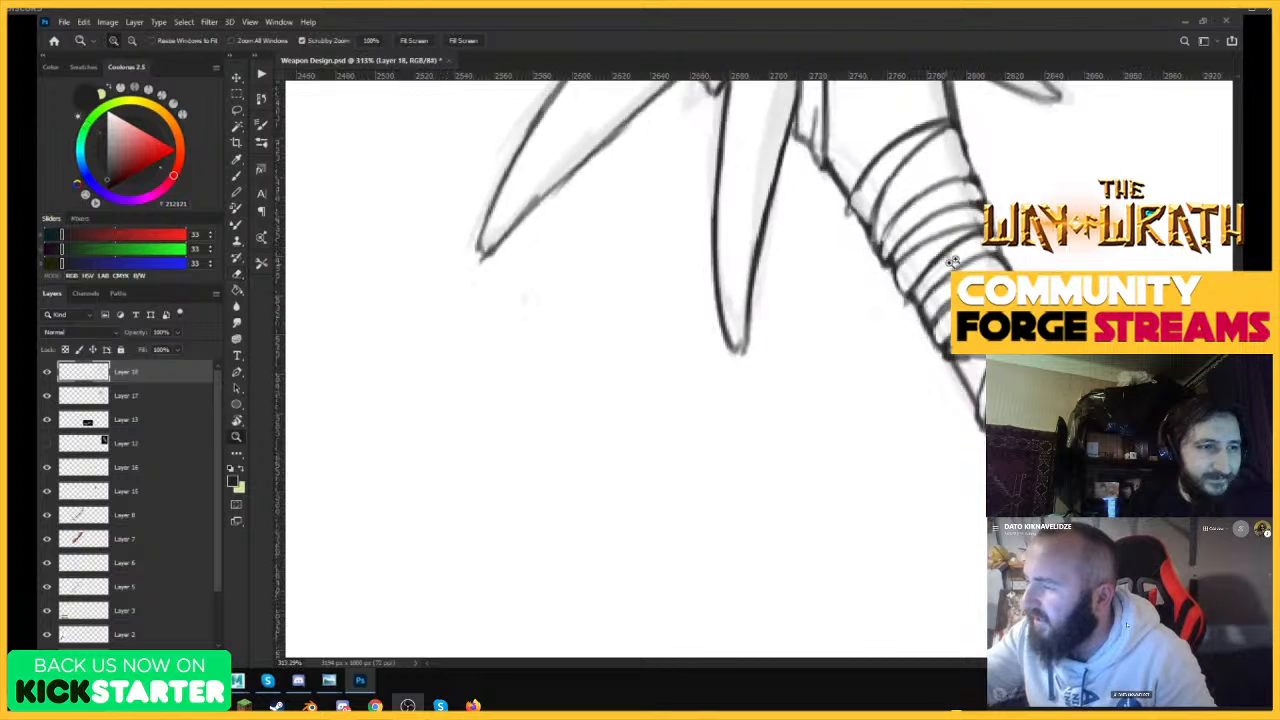
pyautogui.moveTo(931, 266); pyautogui.dragTo(958, 258)
pyautogui.press('e')
pyautogui.moveTo(922, 298)
pyautogui.mouseDown()
pyautogui.moveTo(905, 314)
pyautogui.moveTo(934, 260)
pyautogui.moveTo(900, 330)
pyautogui.moveTo(972, 276)
pyautogui.mouseUp()
pyautogui.press('z')
pyautogui.press('e')
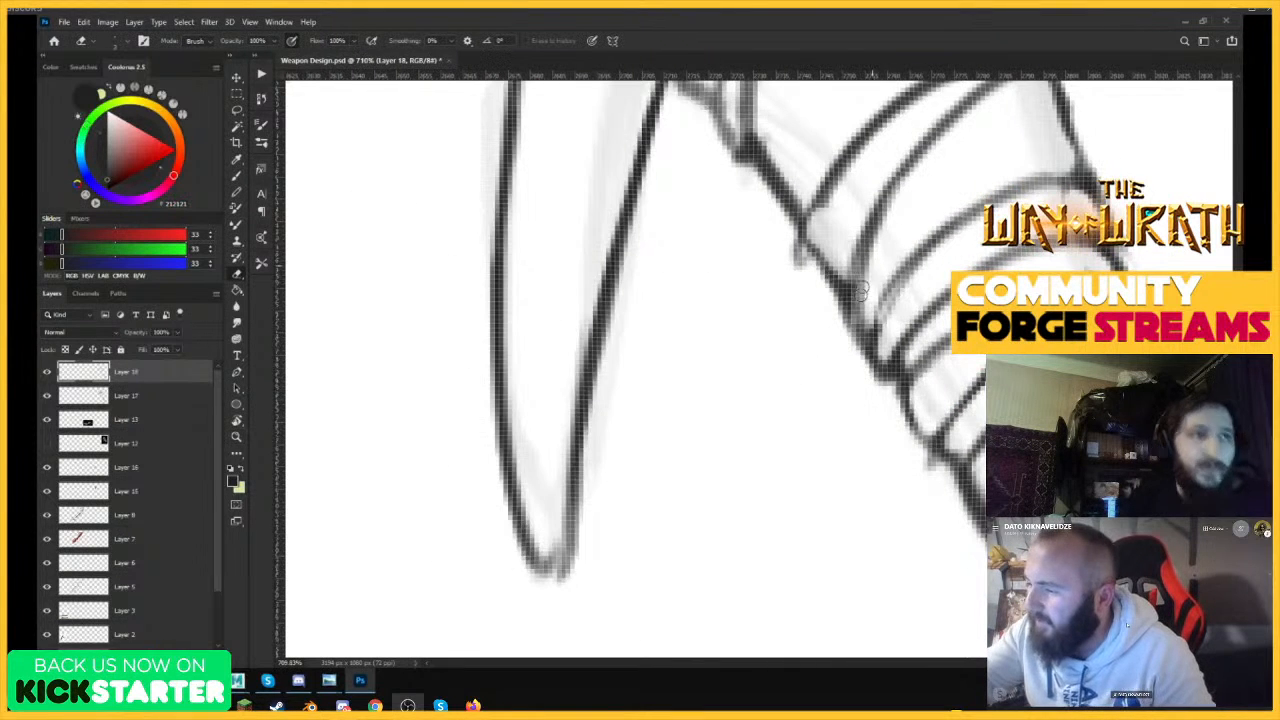
pyautogui.moveTo(862, 290)
pyautogui.mouseDown()
pyautogui.moveTo(862, 332)
pyautogui.moveTo(886, 358)
pyautogui.moveTo(930, 254)
pyautogui.mouseUp()
pyautogui.press('z')
pyautogui.moveTo(936, 288)
pyautogui.mouseDown()
pyautogui.moveTo(852, 382)
pyautogui.moveTo(974, 274)
pyautogui.moveTo(992, 276)
pyautogui.mouseUp()
pyautogui.press('e')
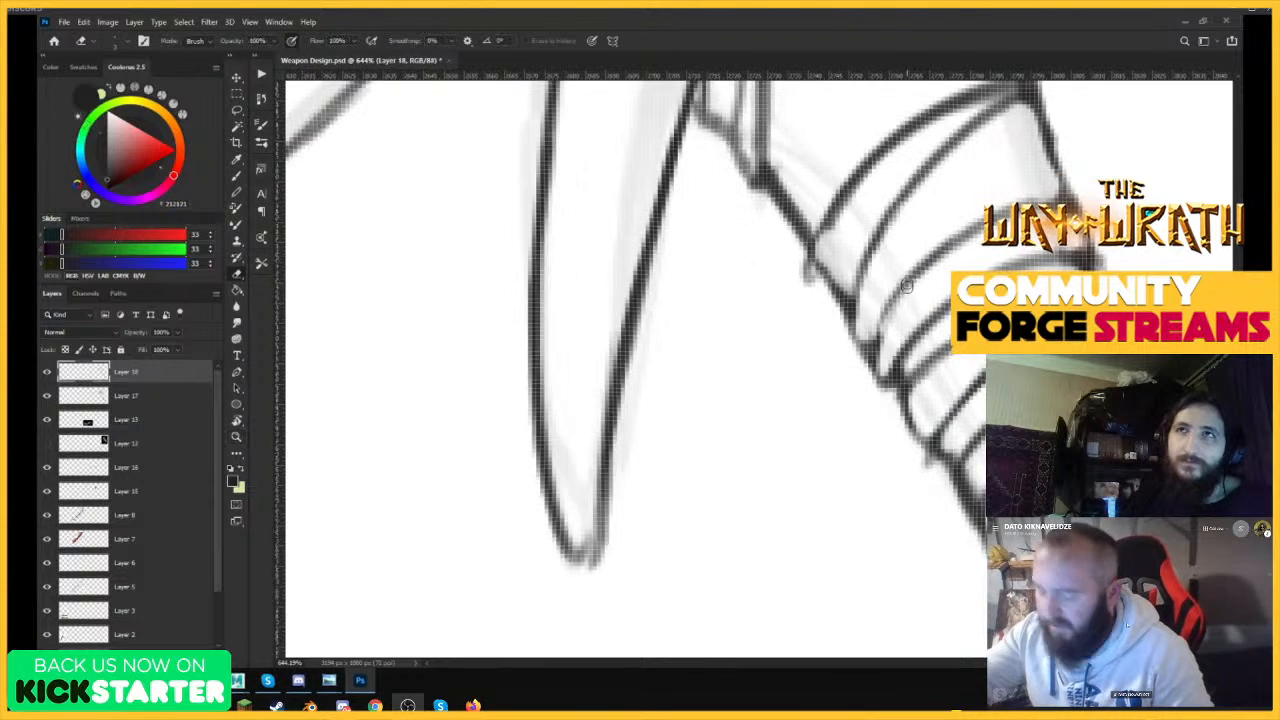
# Examine the upper handle's binding up close and the whole club next to the other weapon drawings.
pyautogui.press('b')
pyautogui.moveTo(878, 342)
pyautogui.mouseDown()
pyautogui.moveTo(980, 214)
pyautogui.moveTo(820, 457)
pyautogui.mouseUp()
pyautogui.press('z')
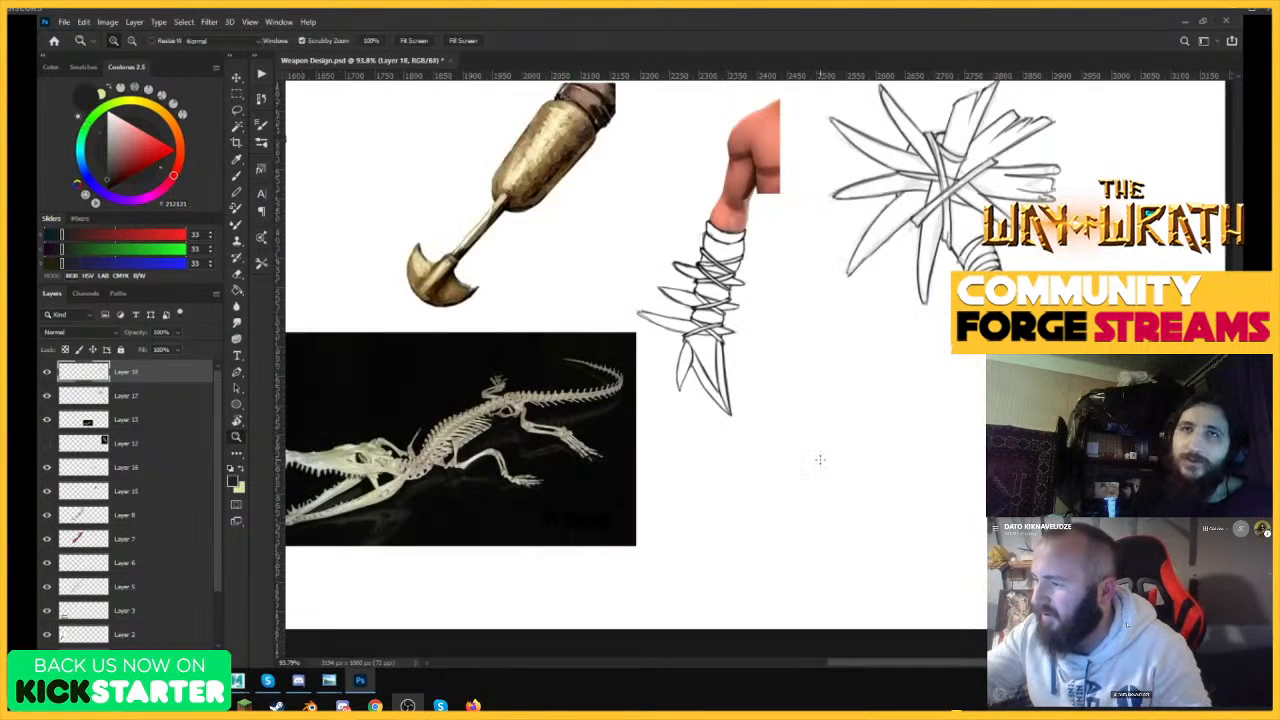
pyautogui.moveTo(1046, 296); pyautogui.dragTo(1012, 322)
pyautogui.moveTo(805, 300); pyautogui.dragTo(913, 333)
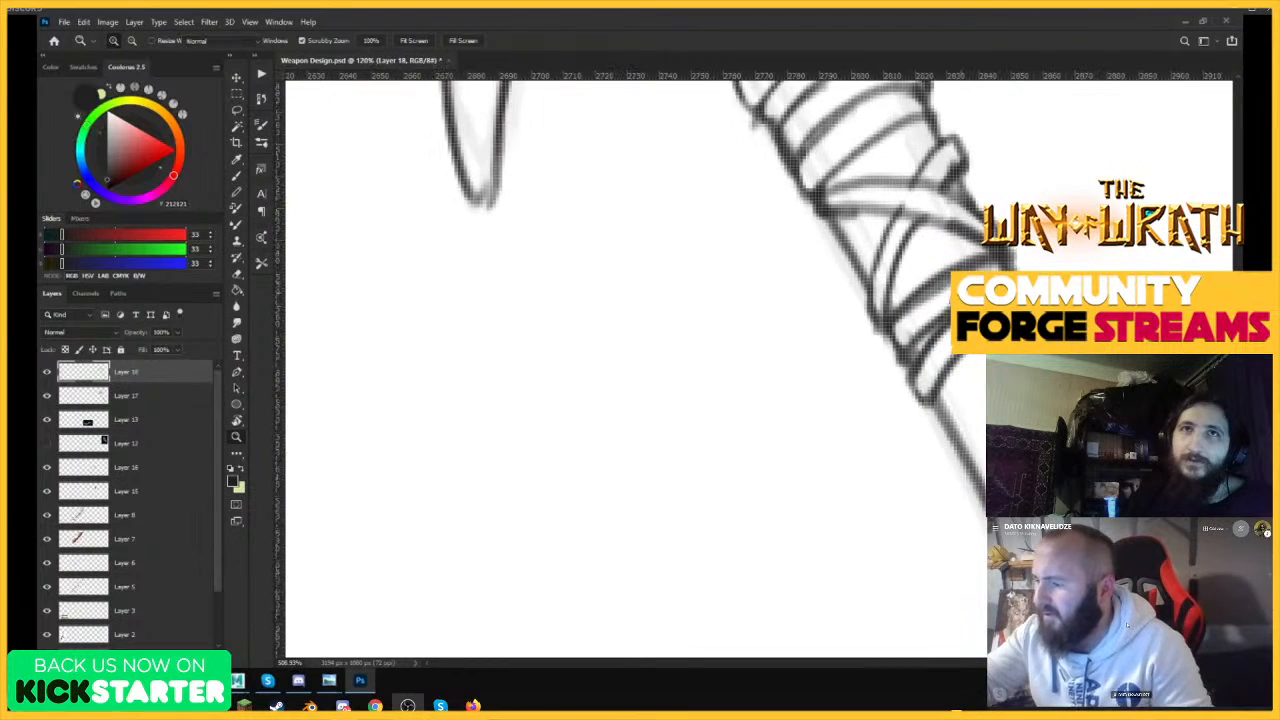
pyautogui.press('b')
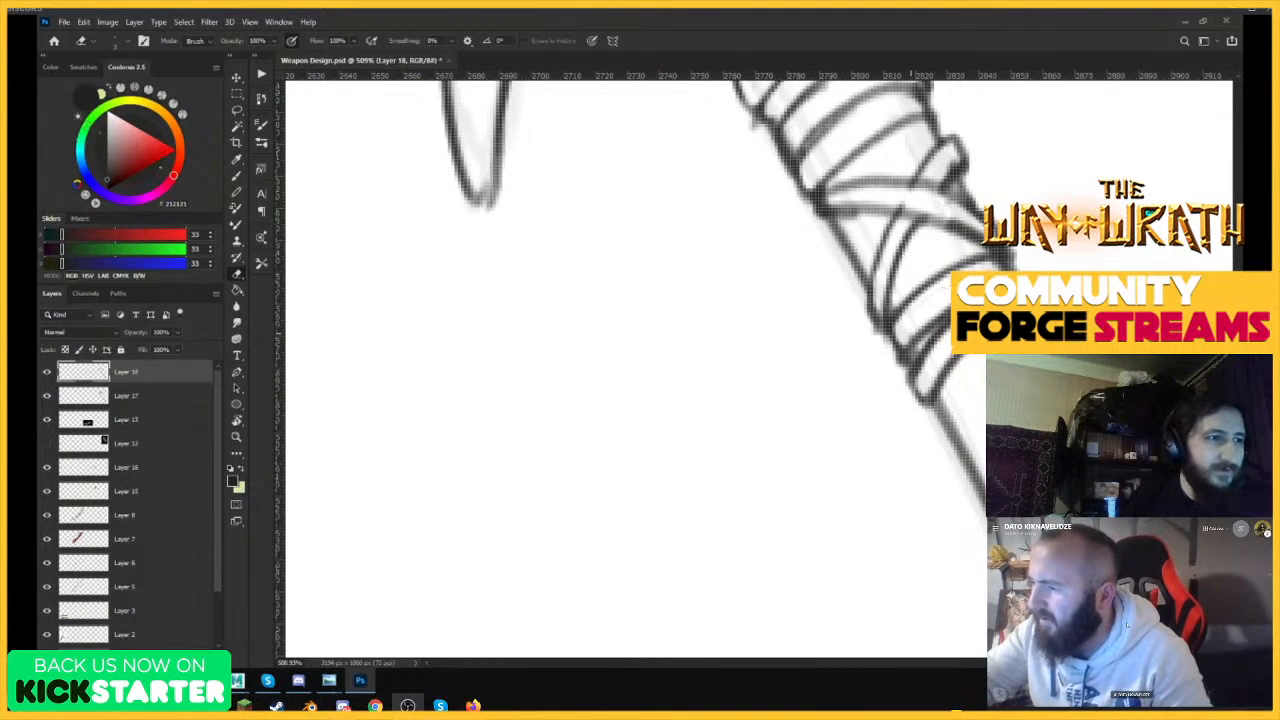
pyautogui.press('z')
pyautogui.moveTo(1003, 300); pyautogui.dragTo(855, 338)
pyautogui.moveTo(1068, 271); pyautogui.dragTo(1092, 268)
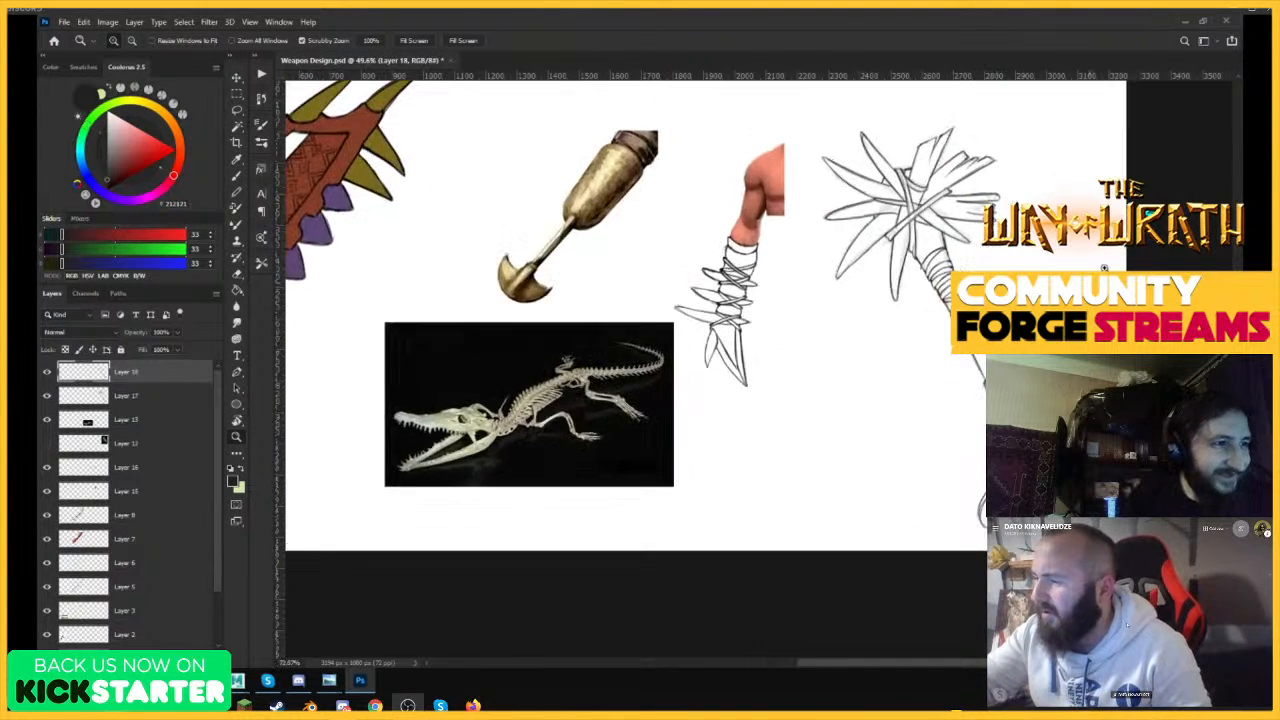
pyautogui.press('e')
pyautogui.press('z')
pyautogui.moveTo(921, 244); pyautogui.dragTo(1035, 264)
pyautogui.press('e')
pyautogui.press('z')
pyautogui.press('e')
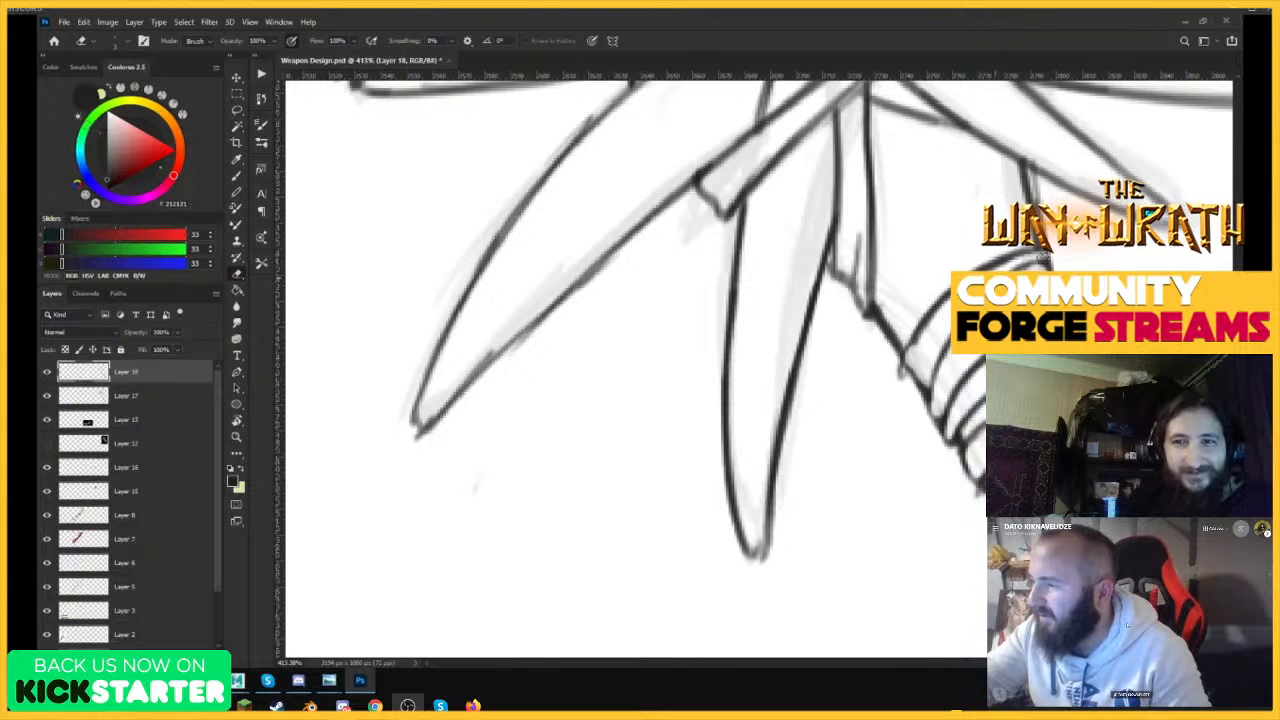
# Clean up the lines where the upper handle emerges beside the downward-pointing spike, and save the document.
pyautogui.press('b')
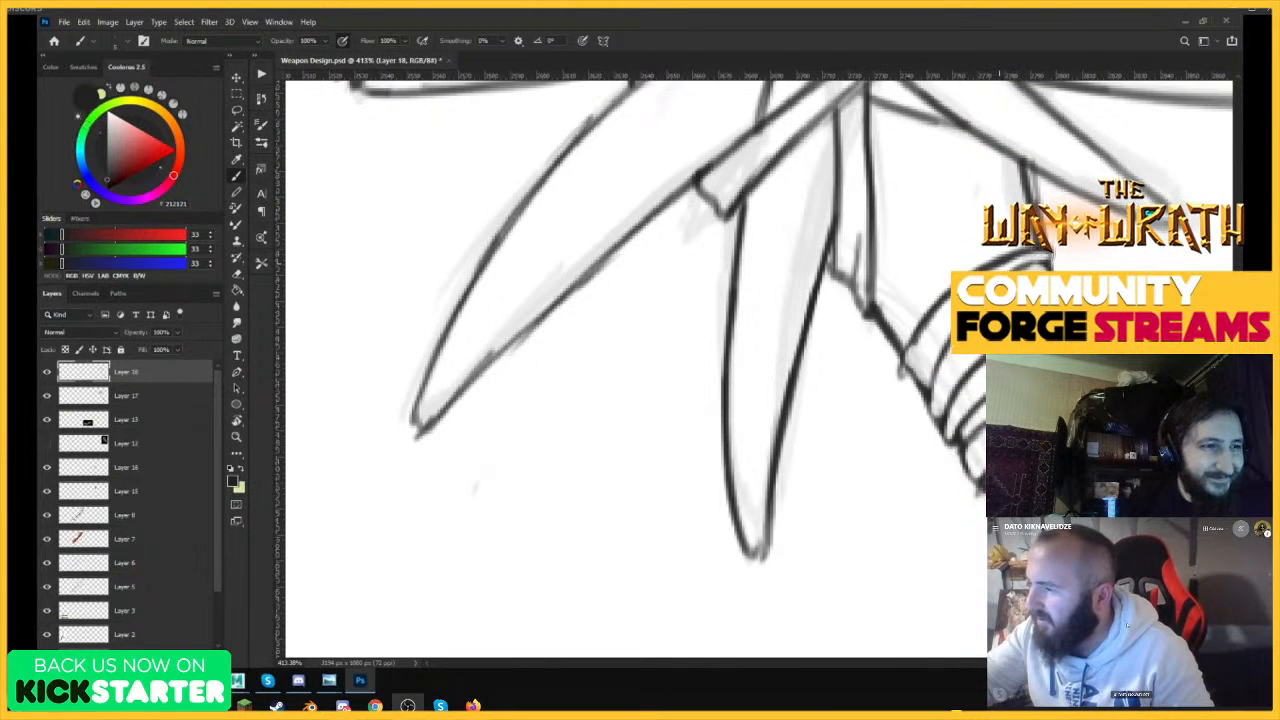
pyautogui.press('e')
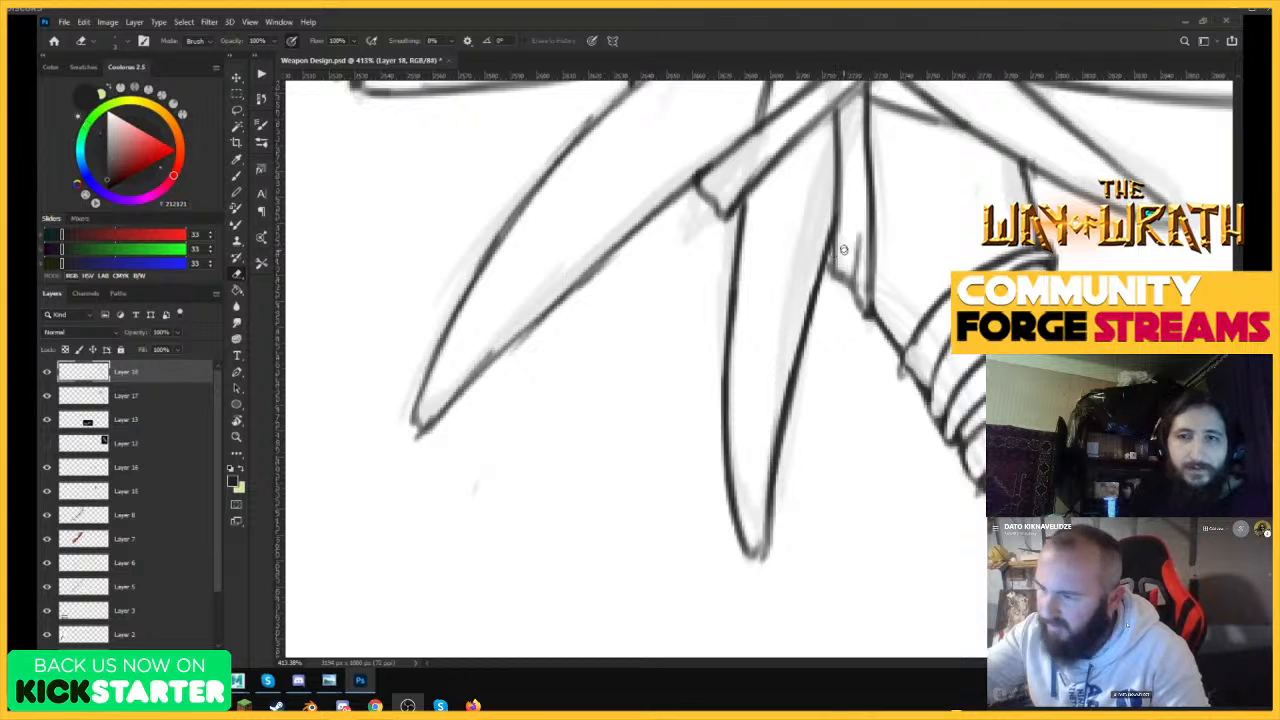
pyautogui.moveTo(833, 265)
pyautogui.mouseDown()
pyautogui.moveTo(836, 233)
pyautogui.moveTo(867, 318)
pyautogui.mouseUp()
pyautogui.press('b')
pyautogui.moveTo(855, 292)
pyautogui.mouseDown()
pyautogui.moveTo(857, 222)
pyautogui.moveTo(766, 406)
pyautogui.mouseUp()
pyautogui.keyDown('ctrl'); pyautogui.moveTo(998, 420); pyautogui.dragTo(986, 415); pyautogui.keyUp('ctrl')
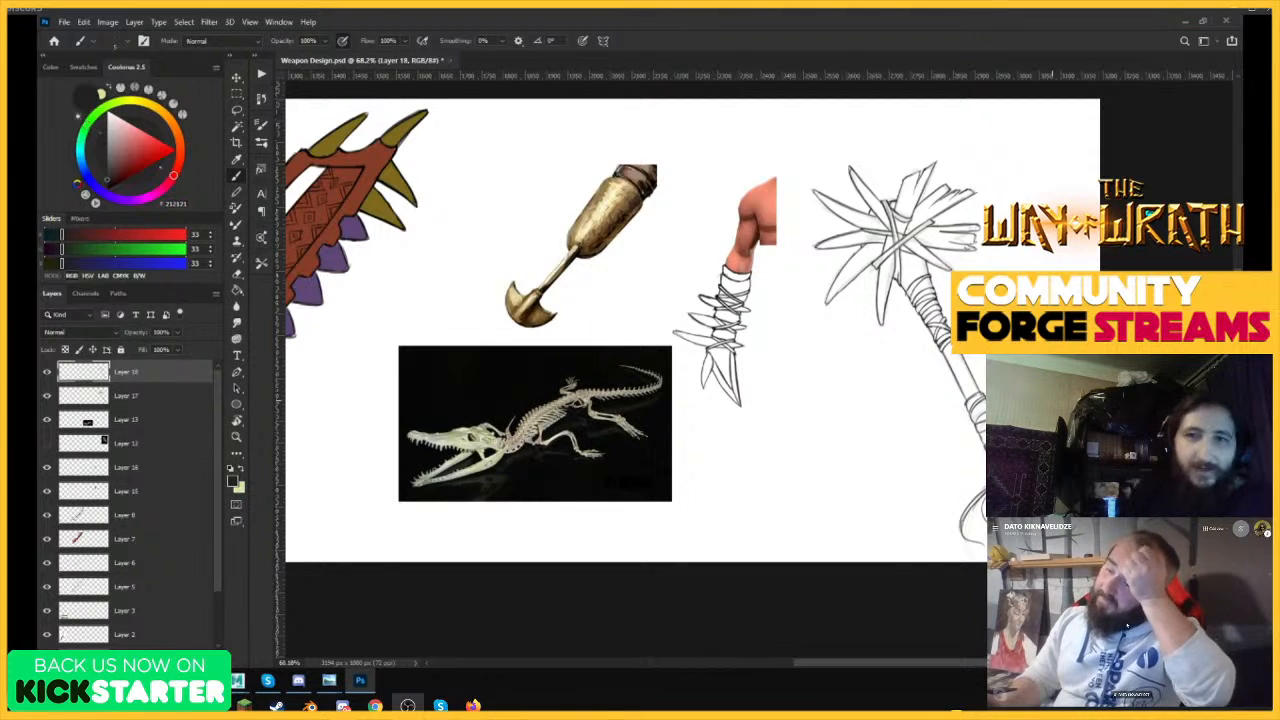
pyautogui.moveTo(1100, 376)
pyautogui.keyDown('ctrl'); pyautogui.mouseDown()
pyautogui.moveTo(1050, 376)
pyautogui.moveTo(1115, 377)
pyautogui.mouseUp(); pyautogui.keyUp('ctrl')
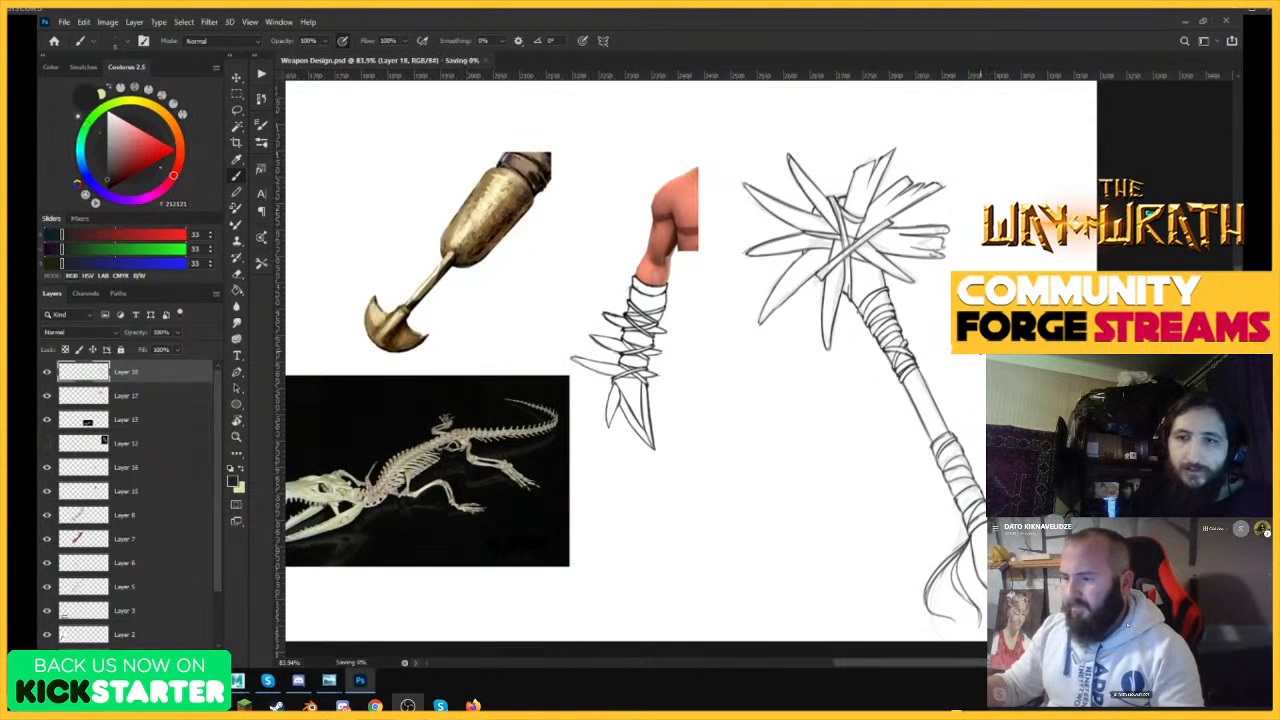
# Draw a thin grain line along the right side of the bare handle section between the two bindings.
pyautogui.moveTo(866, 316)
pyautogui.keyDown('ctrl'); pyautogui.mouseDown()
pyautogui.moveTo(908, 366)
pyautogui.moveTo(933, 373)
pyautogui.moveTo(898, 376)
pyautogui.moveTo(992, 385)
pyautogui.mouseUp(); pyautogui.keyUp('ctrl')
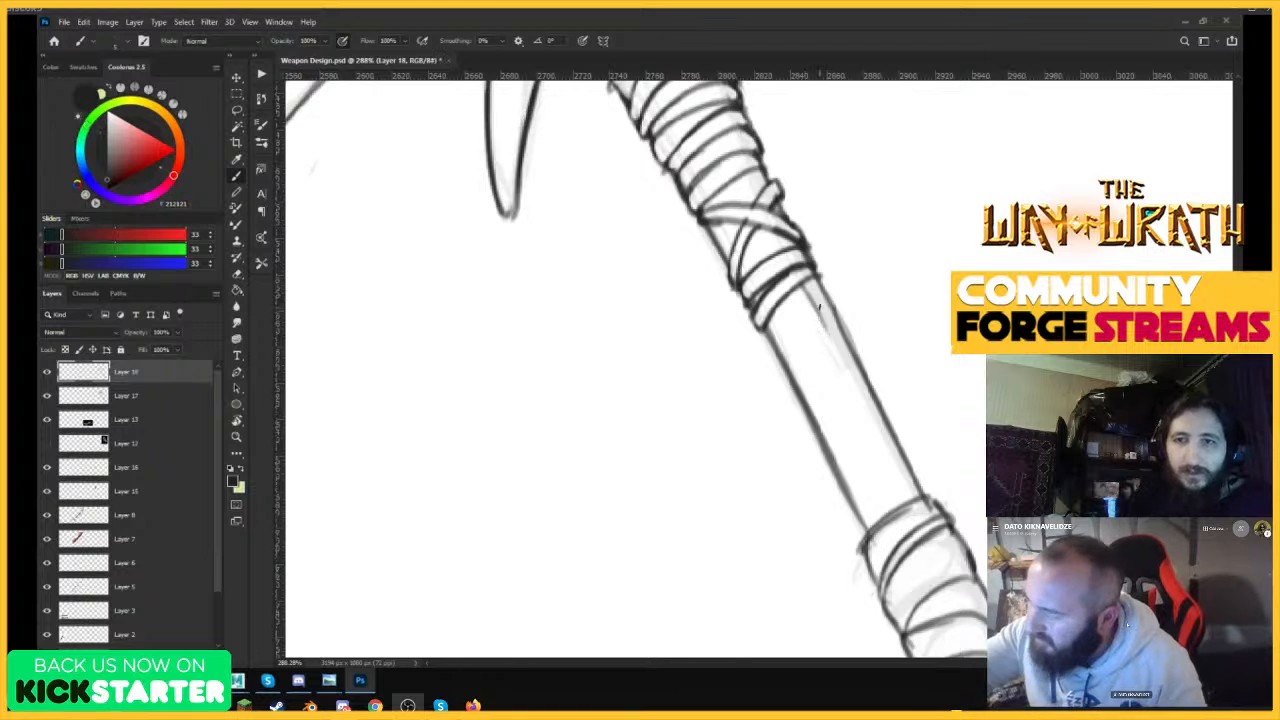
pyautogui.moveTo(811, 286); pyautogui.dragTo(856, 386)
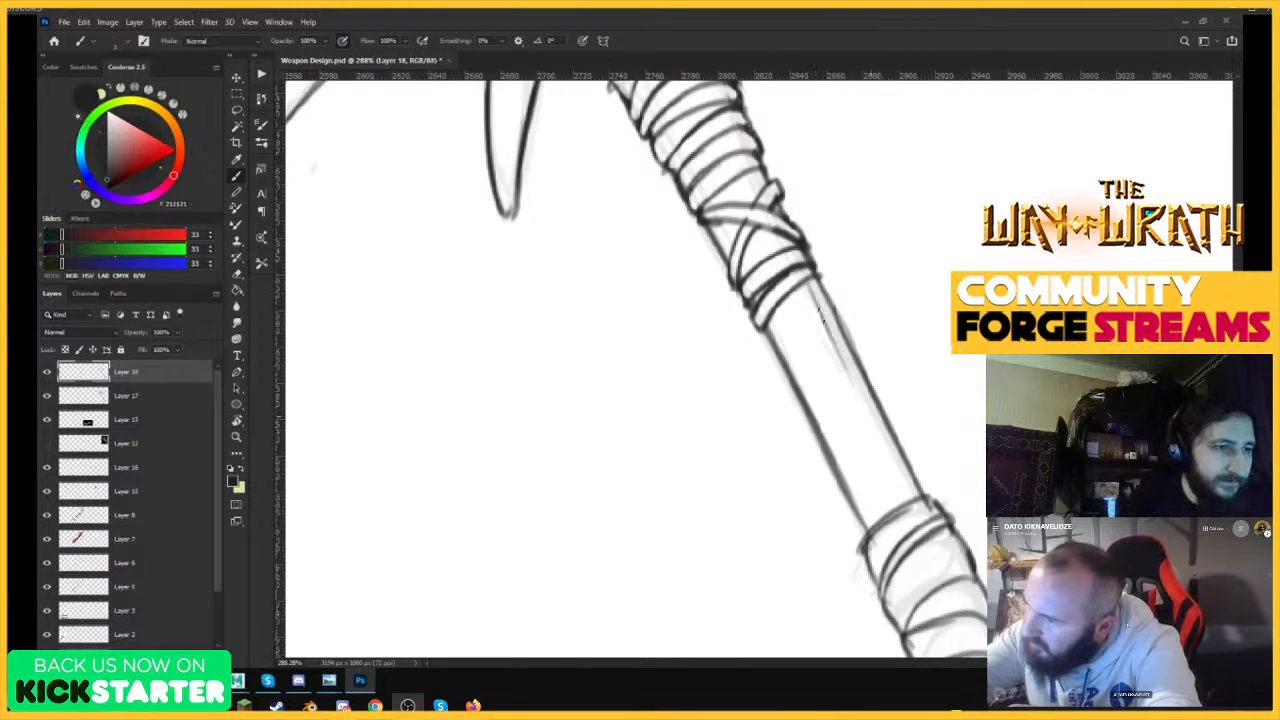
# Try adding fine wood-grain lines with an elongated knot to the bare handle section.
pyautogui.moveTo(788, 317); pyautogui.dragTo(852, 446)
pyautogui.moveTo(814, 338); pyautogui.dragTo(864, 436)
pyautogui.moveTo(810, 345); pyautogui.dragTo(852, 426)
pyautogui.moveTo(900, 487); pyautogui.dragTo(843, 350)
pyautogui.moveTo(872, 504); pyautogui.dragTo(808, 376)
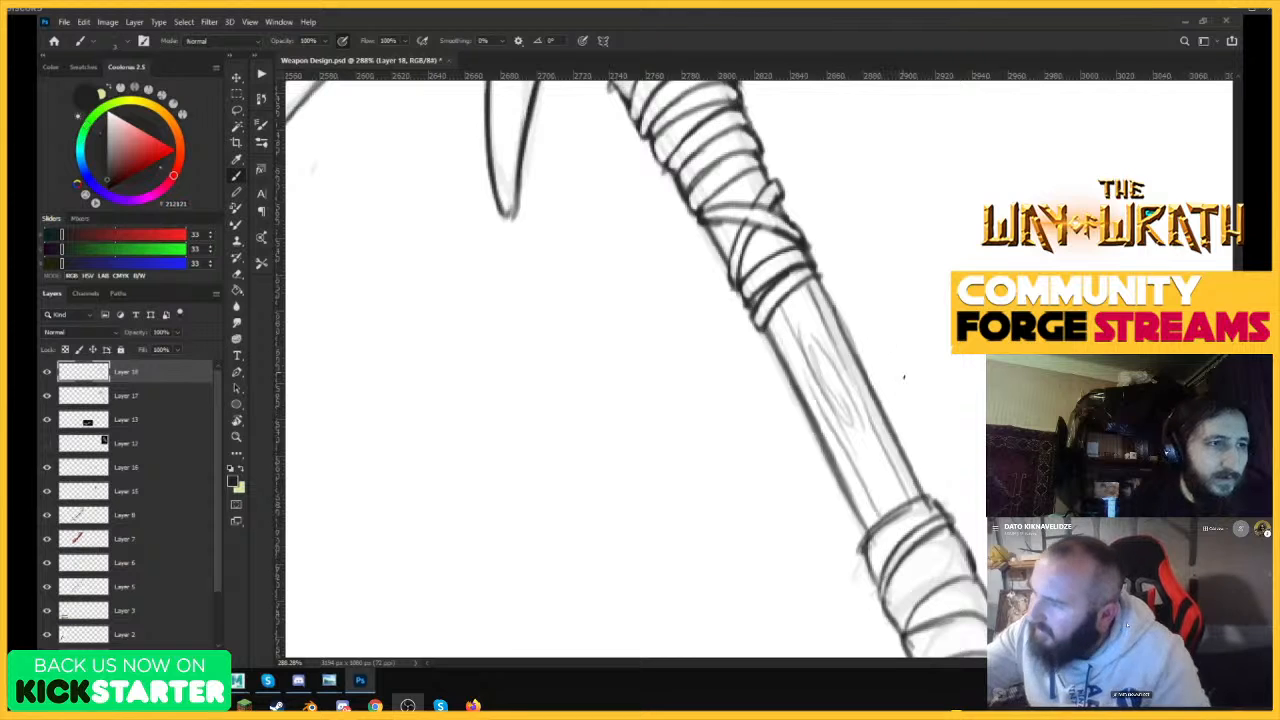
pyautogui.moveTo(914, 398); pyautogui.dragTo(817, 517)
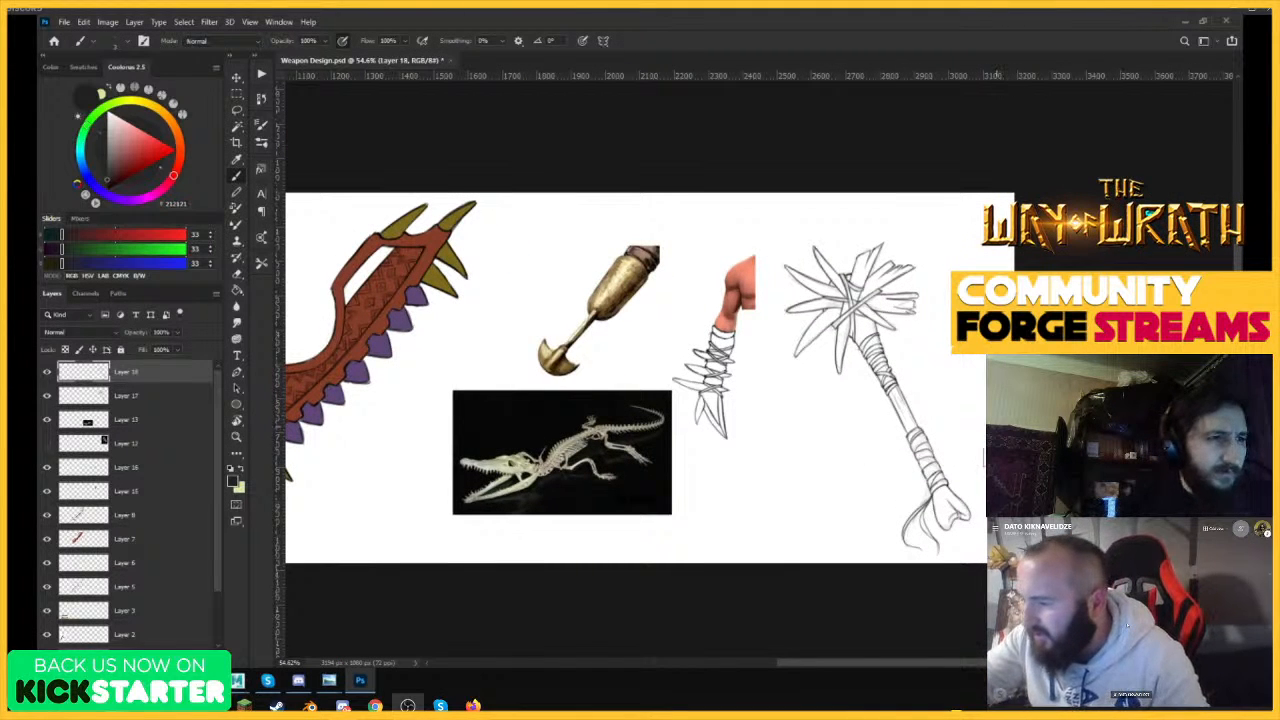
# Draw long, thin grain lines down the bare handle section between the bindings and save the document.
pyautogui.moveTo(955, 429); pyautogui.dragTo(998, 418)
pyautogui.moveTo(862, 348); pyautogui.dragTo(938, 292)
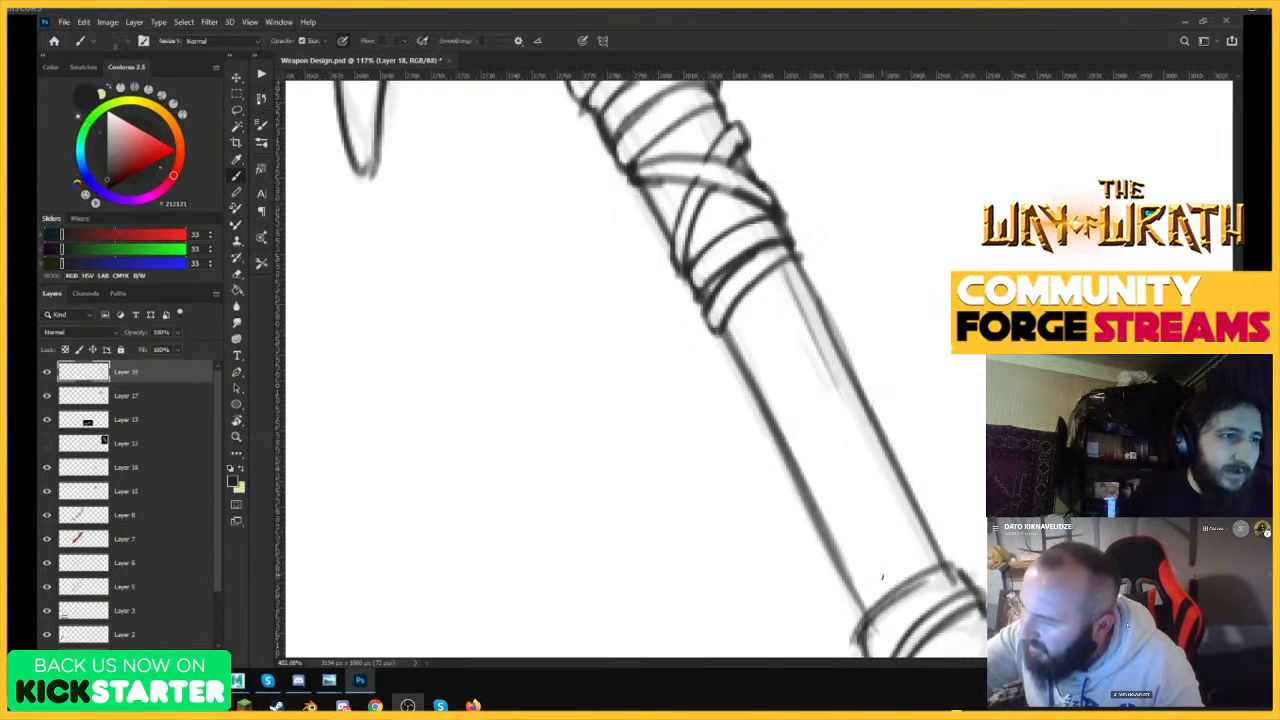
pyautogui.moveTo(882, 576)
pyautogui.mouseDown()
pyautogui.moveTo(746, 301)
pyautogui.moveTo(858, 492)
pyautogui.mouseUp()
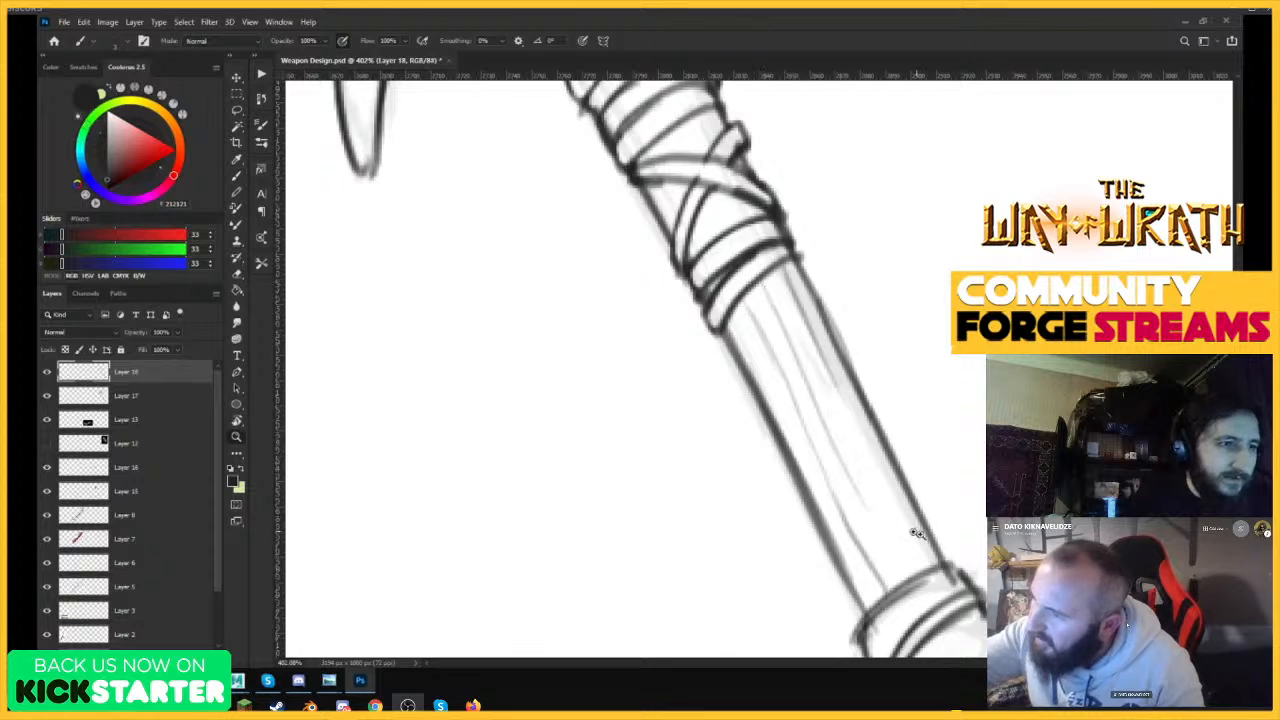
pyautogui.moveTo(914, 531); pyautogui.dragTo(866, 346)
pyautogui.moveTo(812, 230); pyautogui.dragTo(832, 212)
pyautogui.moveTo(748, 243); pyautogui.dragTo(722, 184)
pyautogui.moveTo(792, 225); pyautogui.dragTo(700, 310)
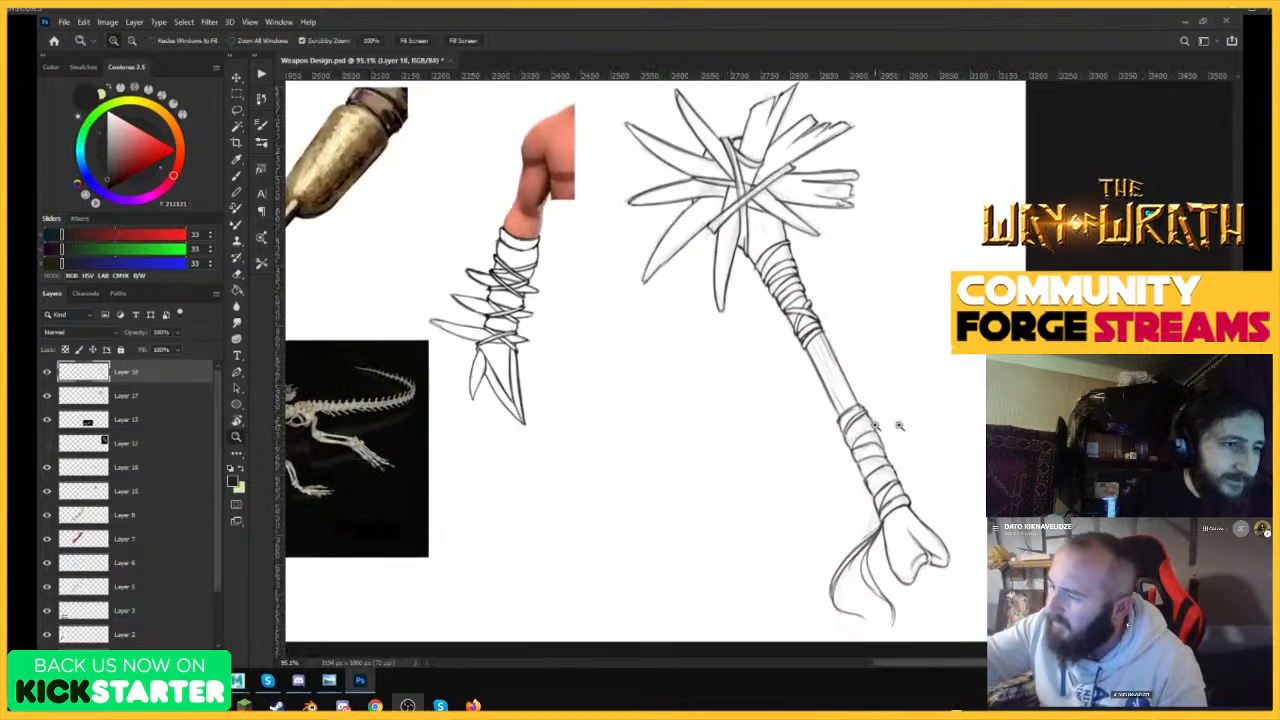
pyautogui.moveTo(932, 564); pyautogui.dragTo(970, 546)
pyautogui.moveTo(906, 400); pyautogui.dragTo(812, 522)
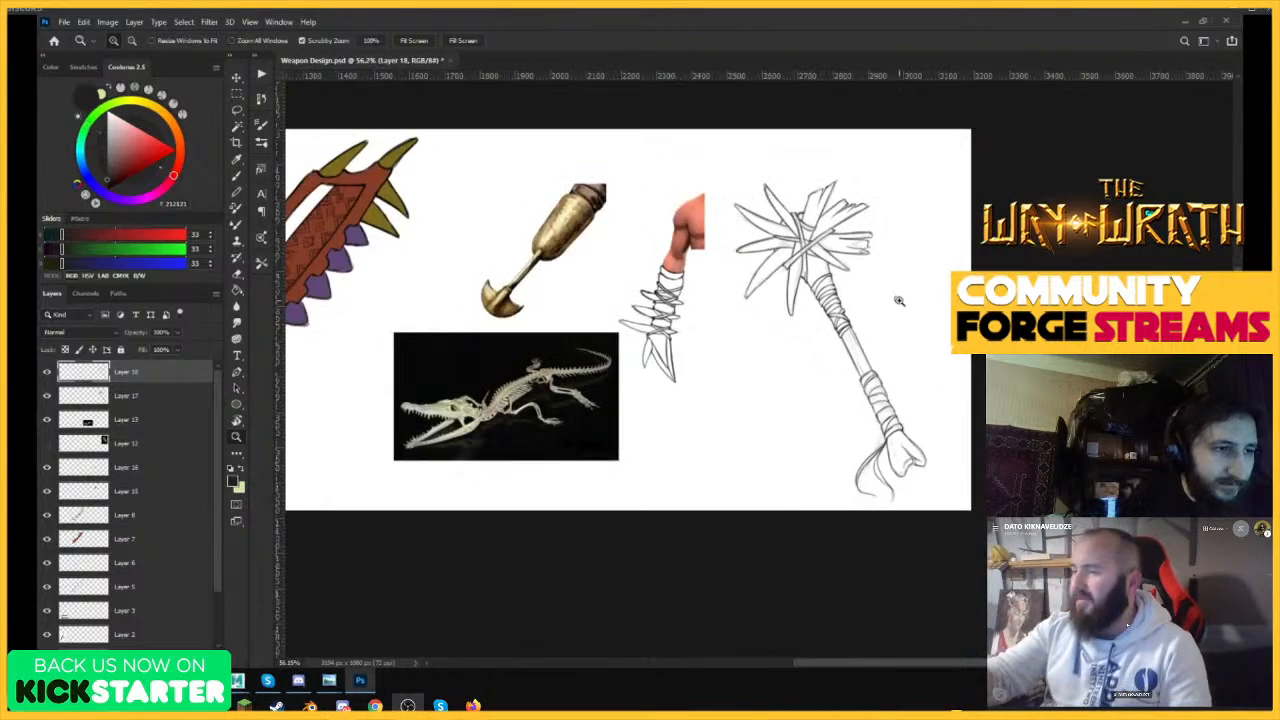
pyautogui.moveTo(898, 300); pyautogui.dragTo(937, 301)
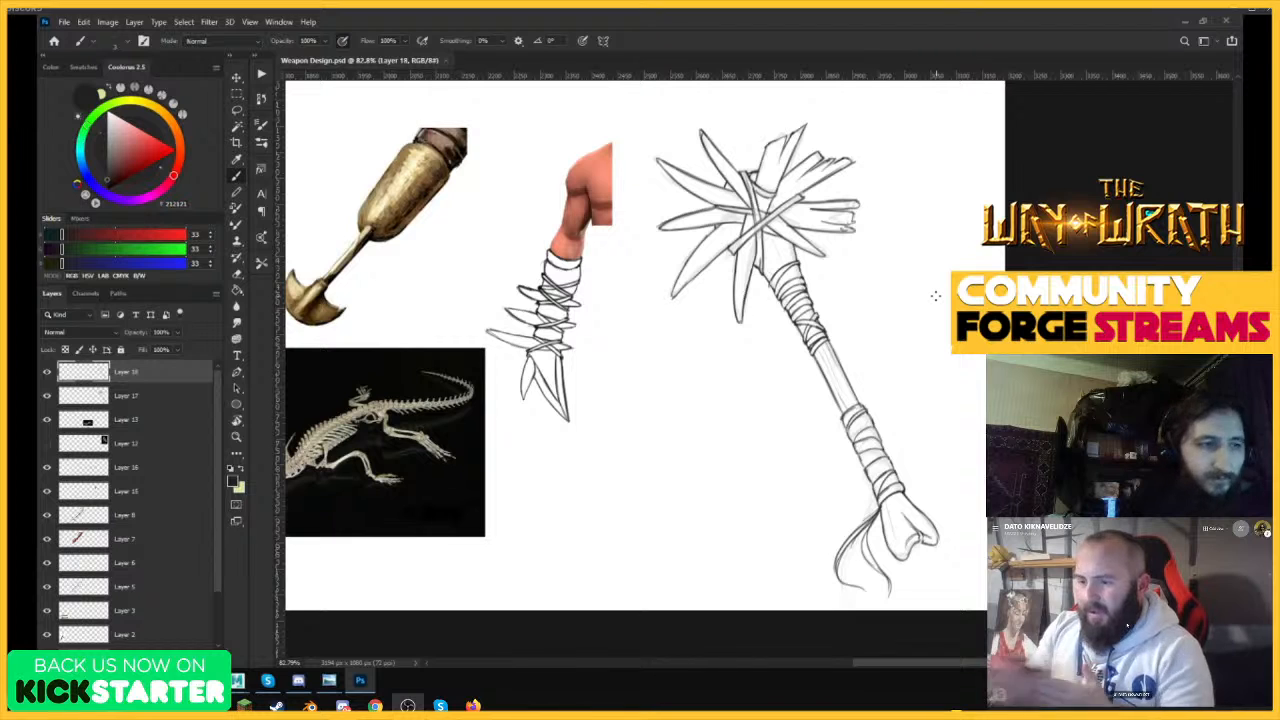
pyautogui.moveTo(890, 309)
pyautogui.mouseDown()
pyautogui.moveTo(878, 311)
pyautogui.moveTo(897, 283)
pyautogui.mouseUp()
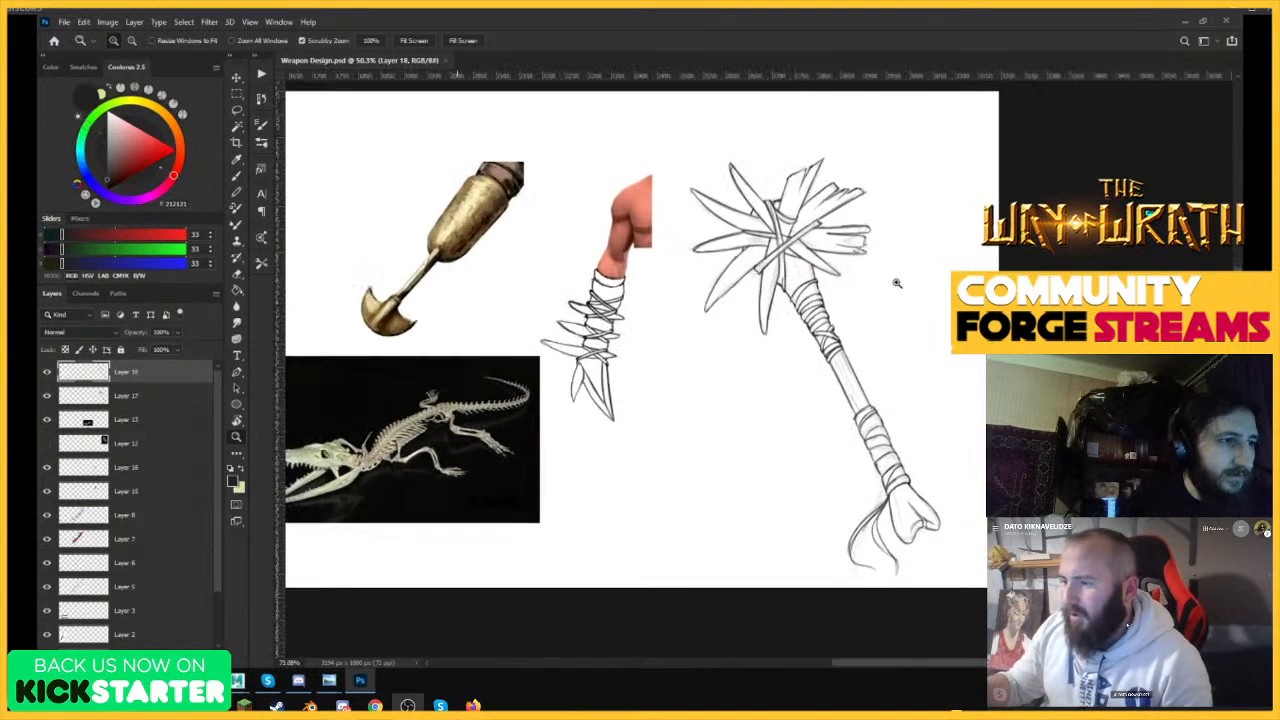
# Extend the canvas beyond its right edge with the Crop tool to a width of about 3670 px.
pyautogui.click(236, 142)
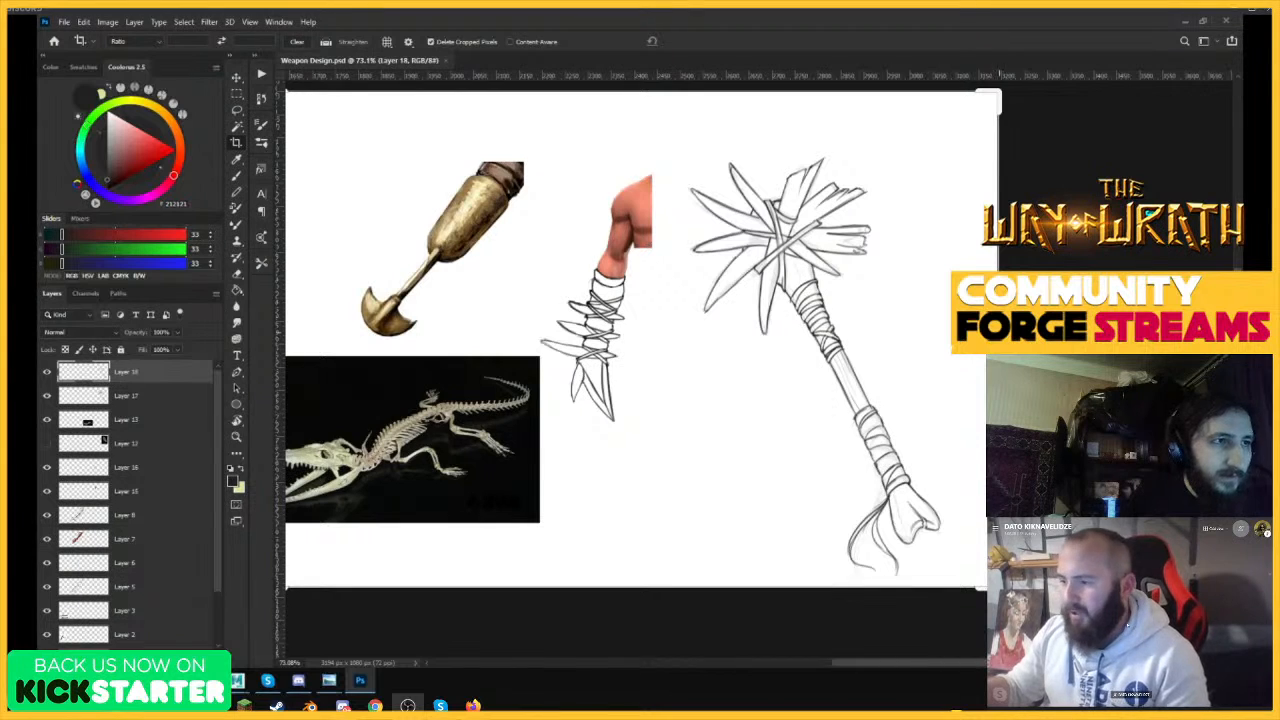
pyautogui.moveTo(998, 312); pyautogui.dragTo(1108, 312)
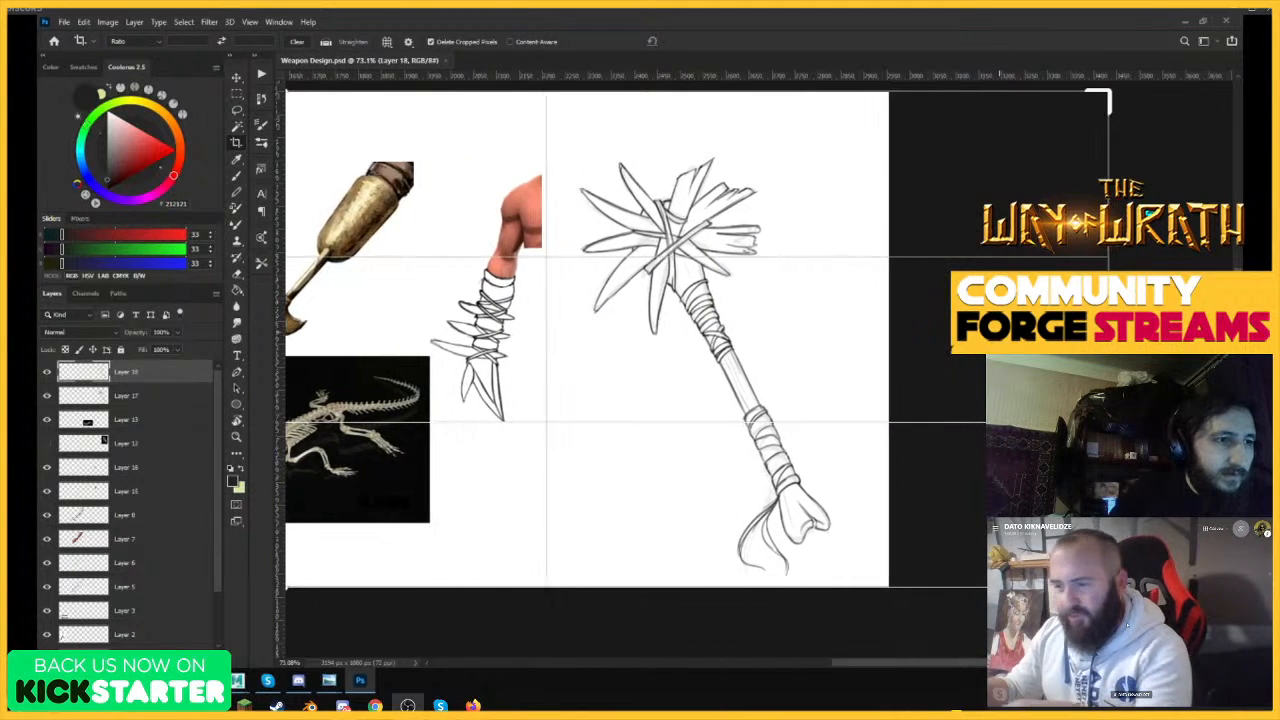
pyautogui.press('Return')
# Select the Background layer and turn its green extension white with a Hue/Saturation adjustment.
pyautogui.press('v')
pyautogui.click(865, 244)
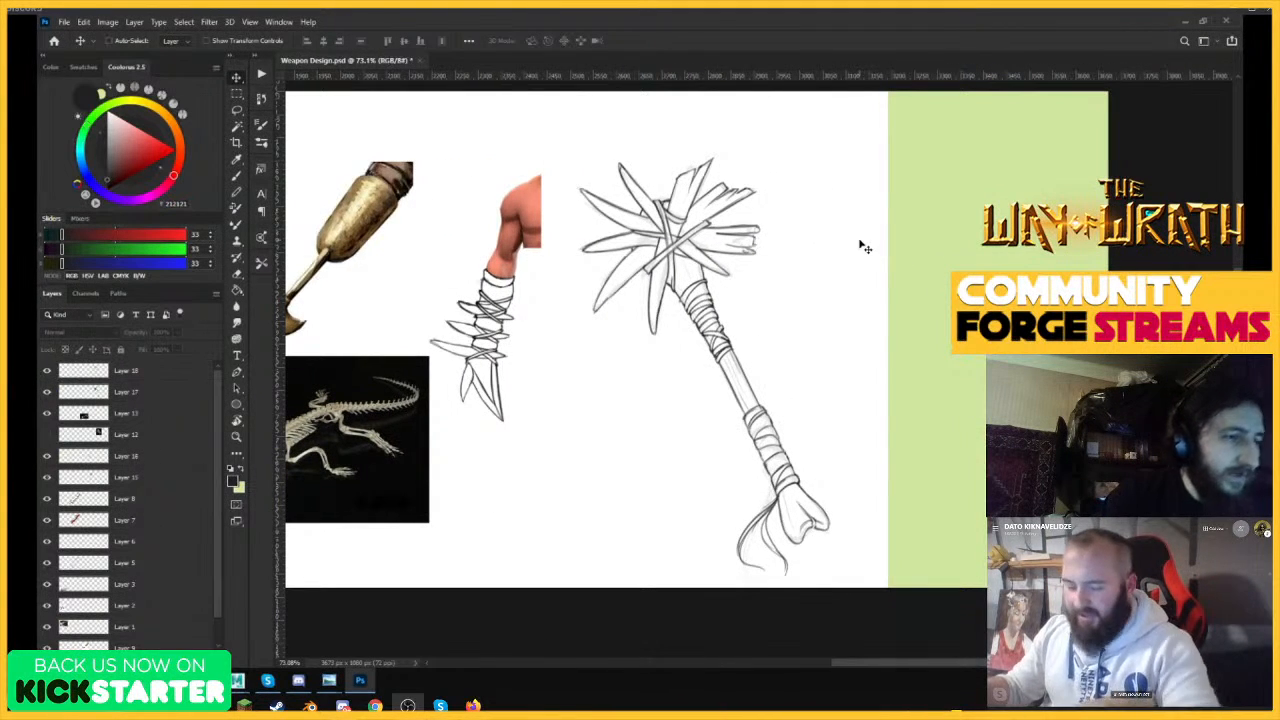
pyautogui.scroll(-1, 221, 593)
pyautogui.click(130, 641)
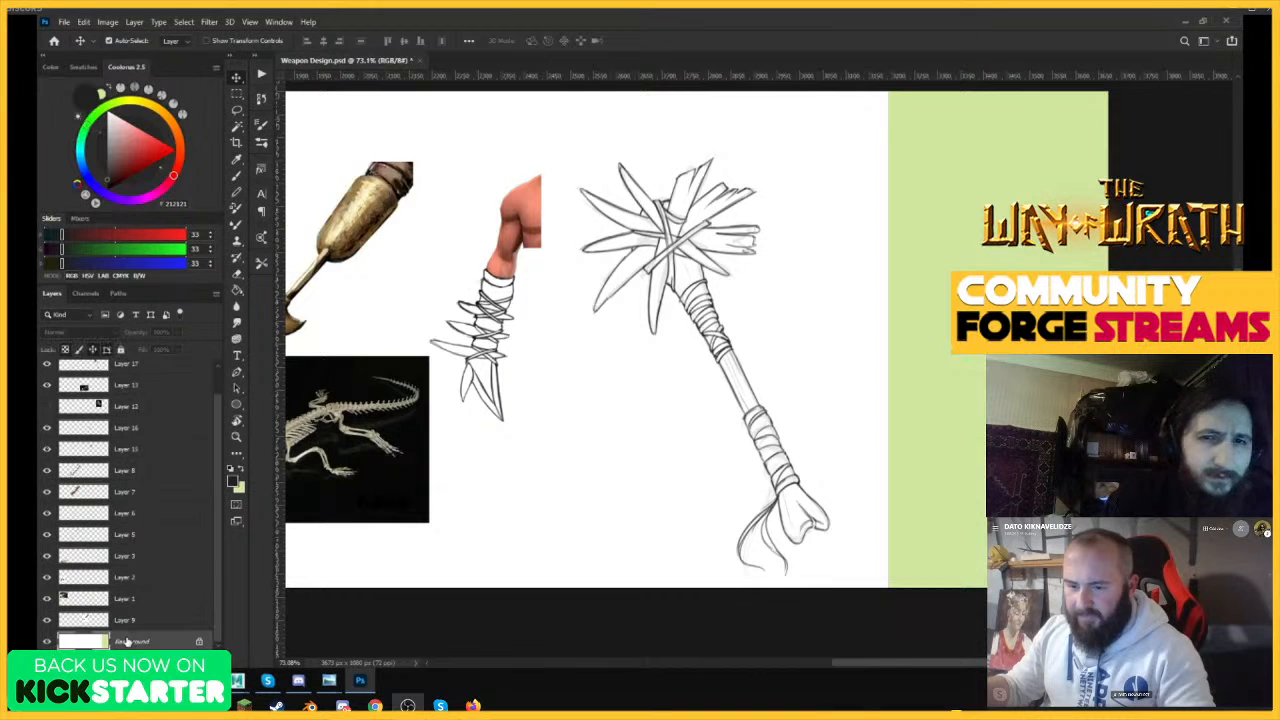
pyautogui.hotkey('ctrl', 'u')
pyautogui.moveTo(291, 519); pyautogui.dragTo(322, 520)
pyautogui.click(402, 393)
# Check the widened canvas with all weapon drawings and save the document.
pyautogui.press('z')
pyautogui.moveTo(633, 429); pyautogui.dragTo(602, 430)
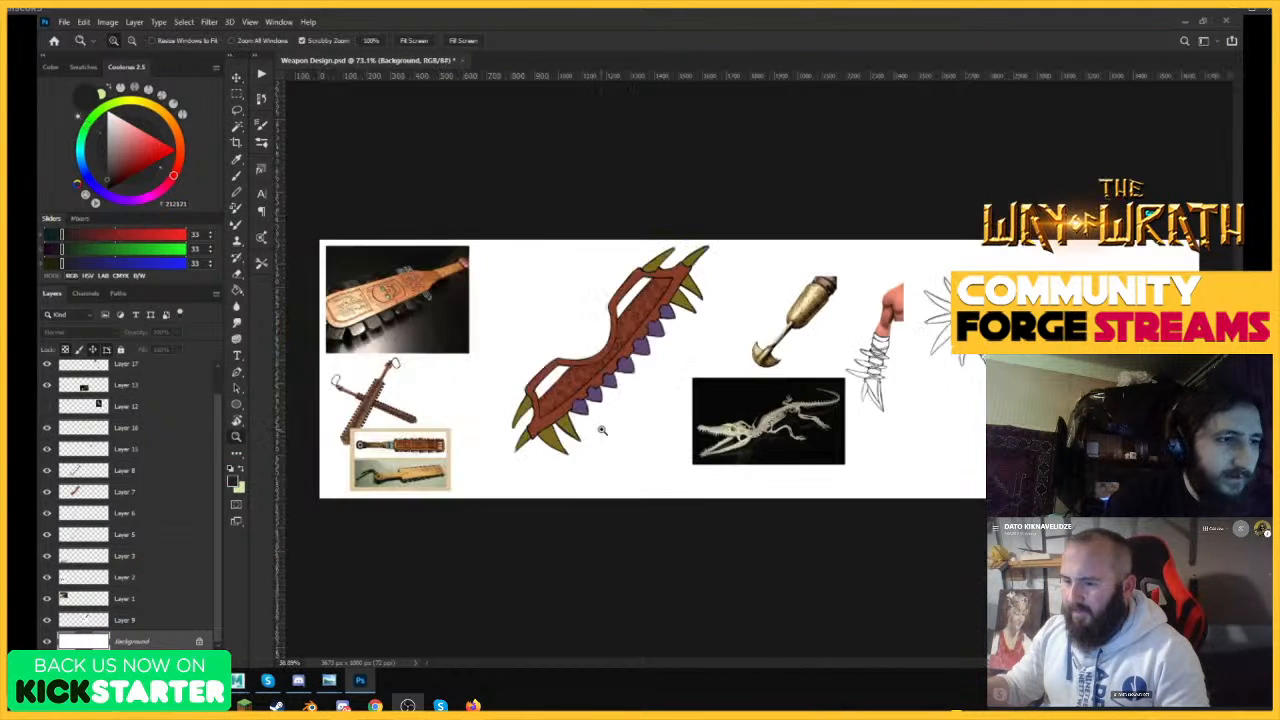
pyautogui.moveTo(1062, 343); pyautogui.dragTo(1098, 343)
pyautogui.moveTo(750, 351); pyautogui.dragTo(730, 354)
pyautogui.moveTo(1029, 377); pyautogui.dragTo(1043, 377)
pyautogui.press('v')
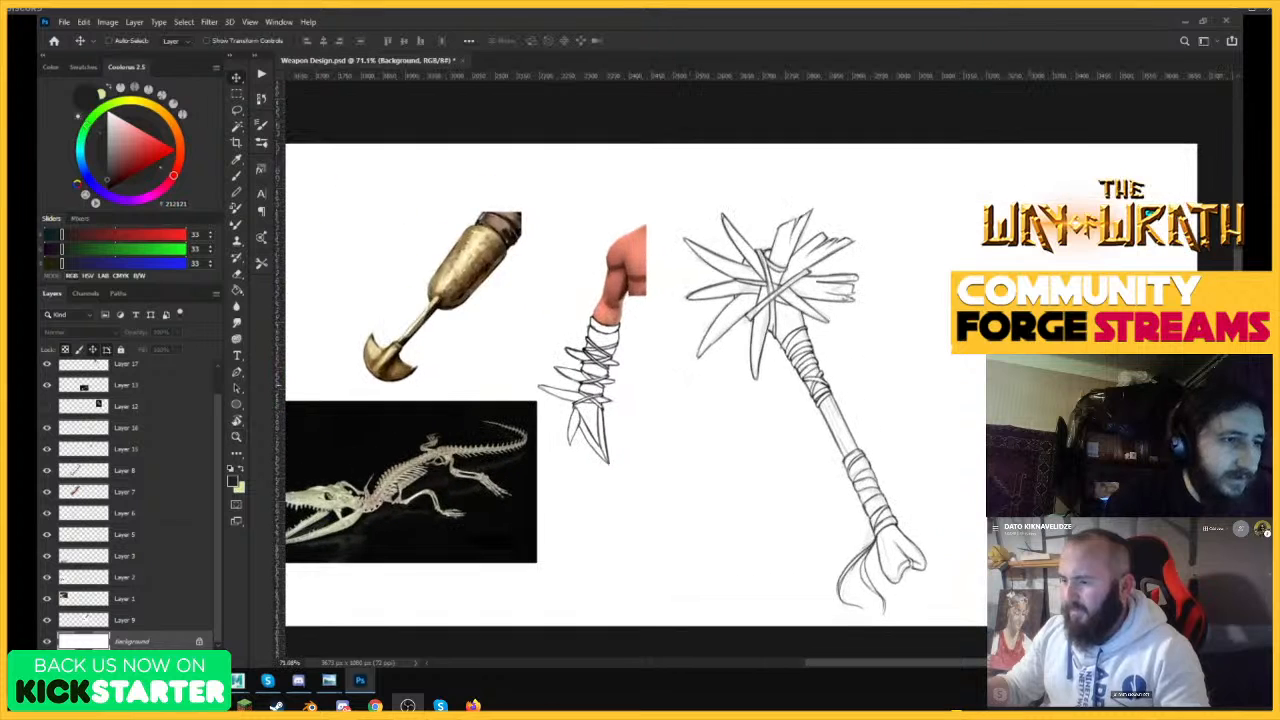
pyautogui.hotkey('ctrl', 's')
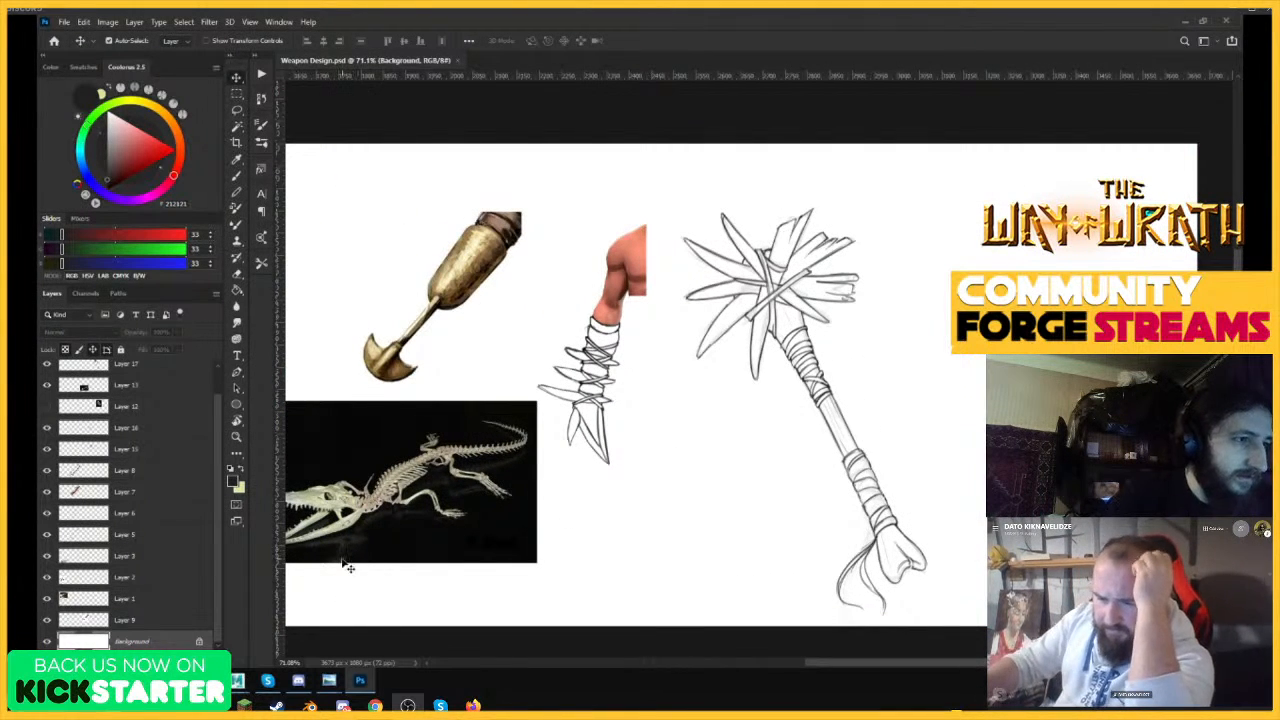
# Switch to the browser window with the falcata image search results.
pyautogui.click(177, 681)
pyautogui.click(259, 630)
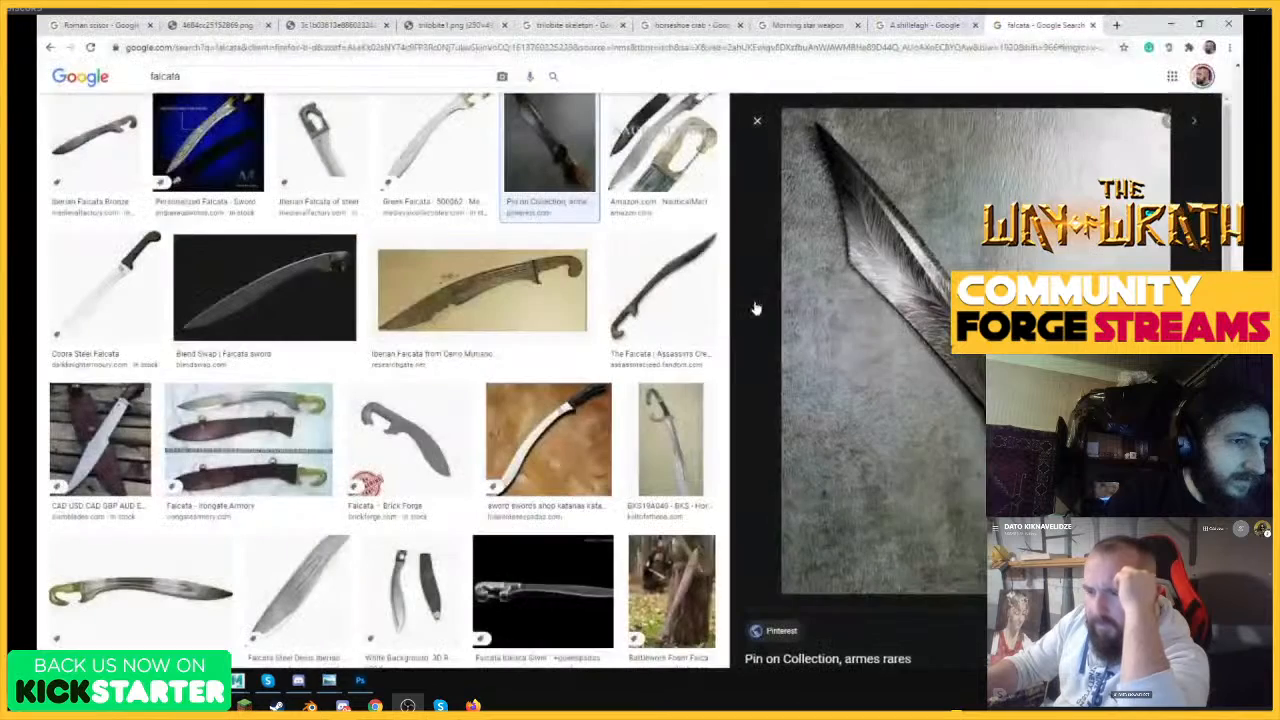
# Replace the falcata query with an image search for "Halberd weapon".
pyautogui.moveTo(184, 77); pyautogui.dragTo(144, 77)
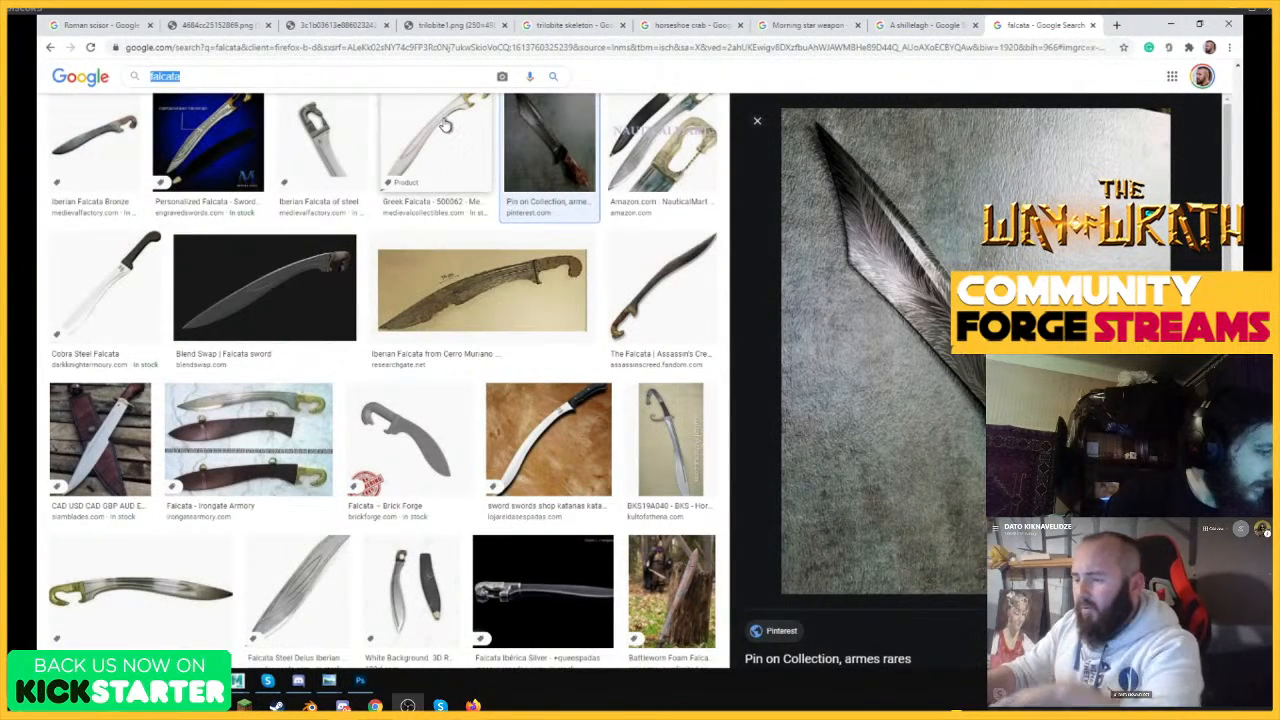
pyautogui.press('BackSpace')
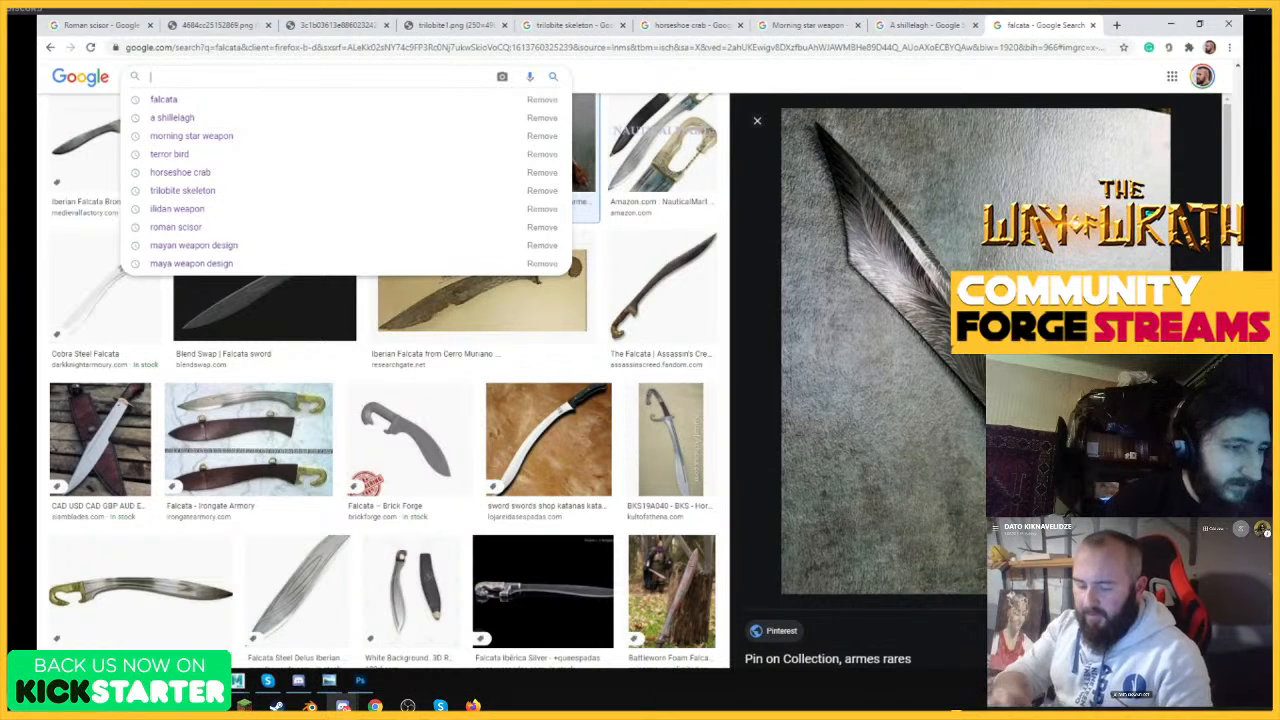
pyautogui.write('hal')
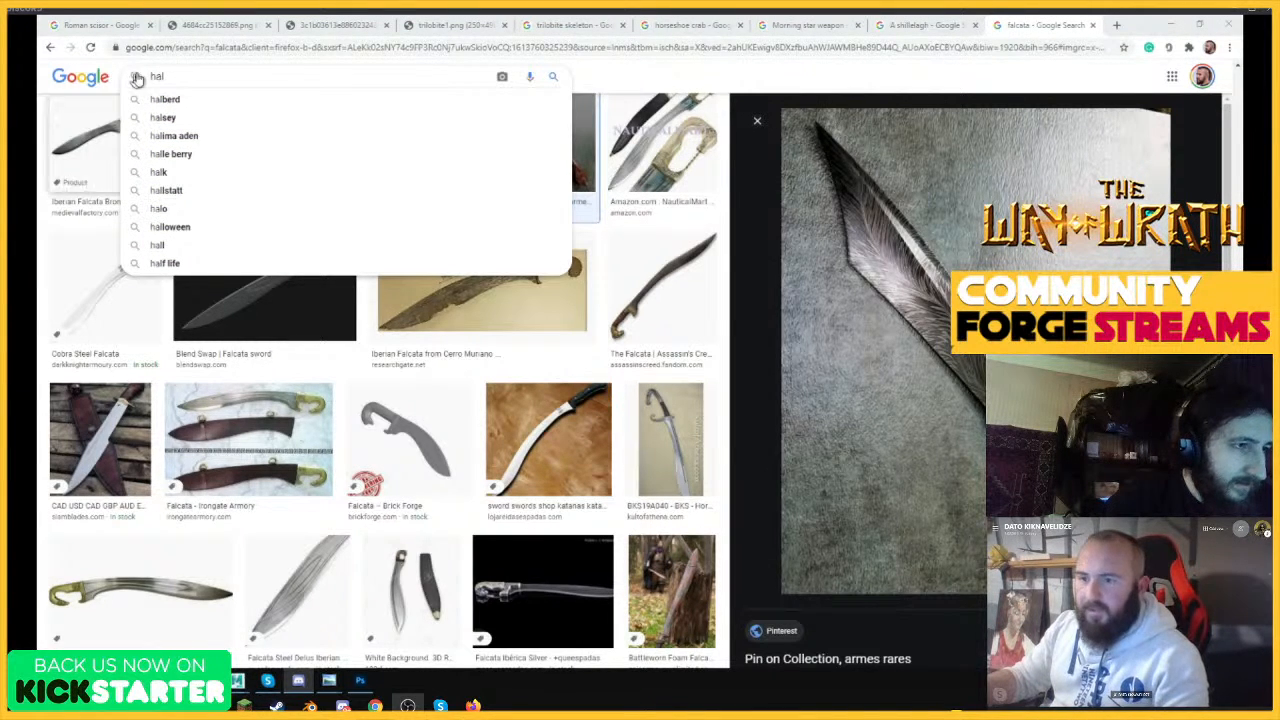
pyautogui.moveTo(268, 73); pyautogui.dragTo(146, 72)
pyautogui.write('Halberd')
pyautogui.press('Return')
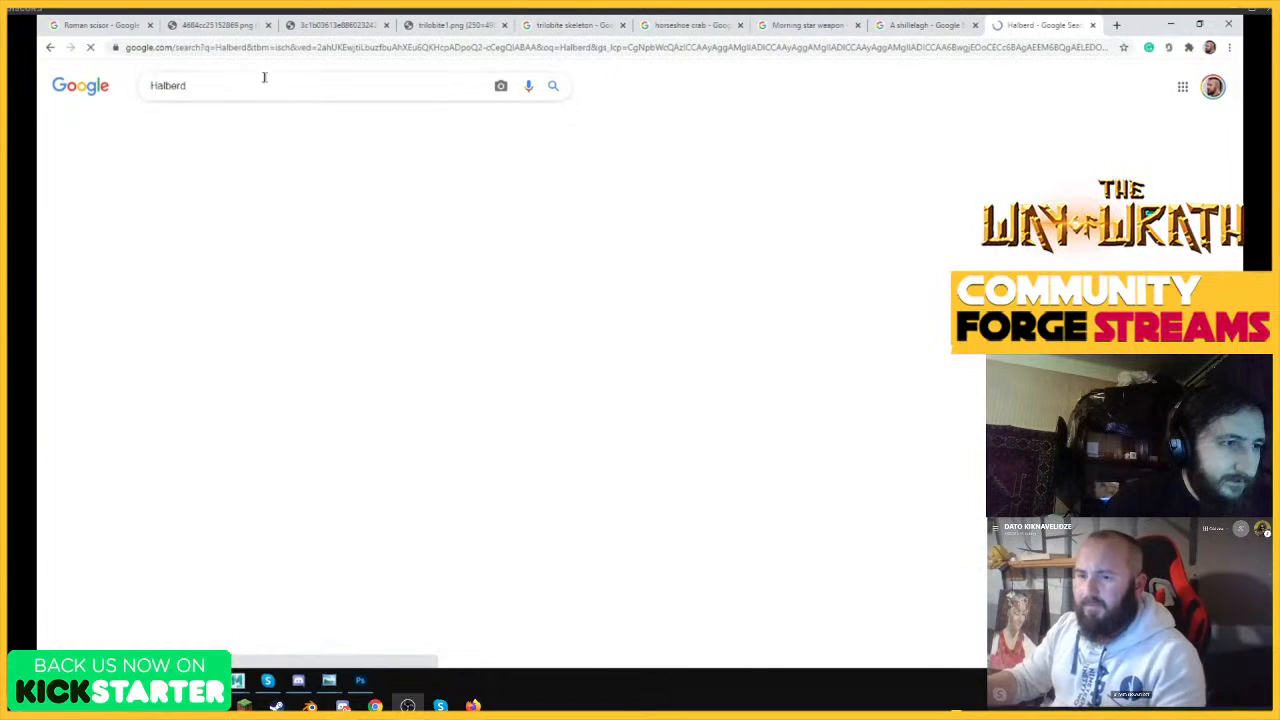
pyautogui.click(262, 82)
pyautogui.write('weapon')
pyautogui.press('Return')
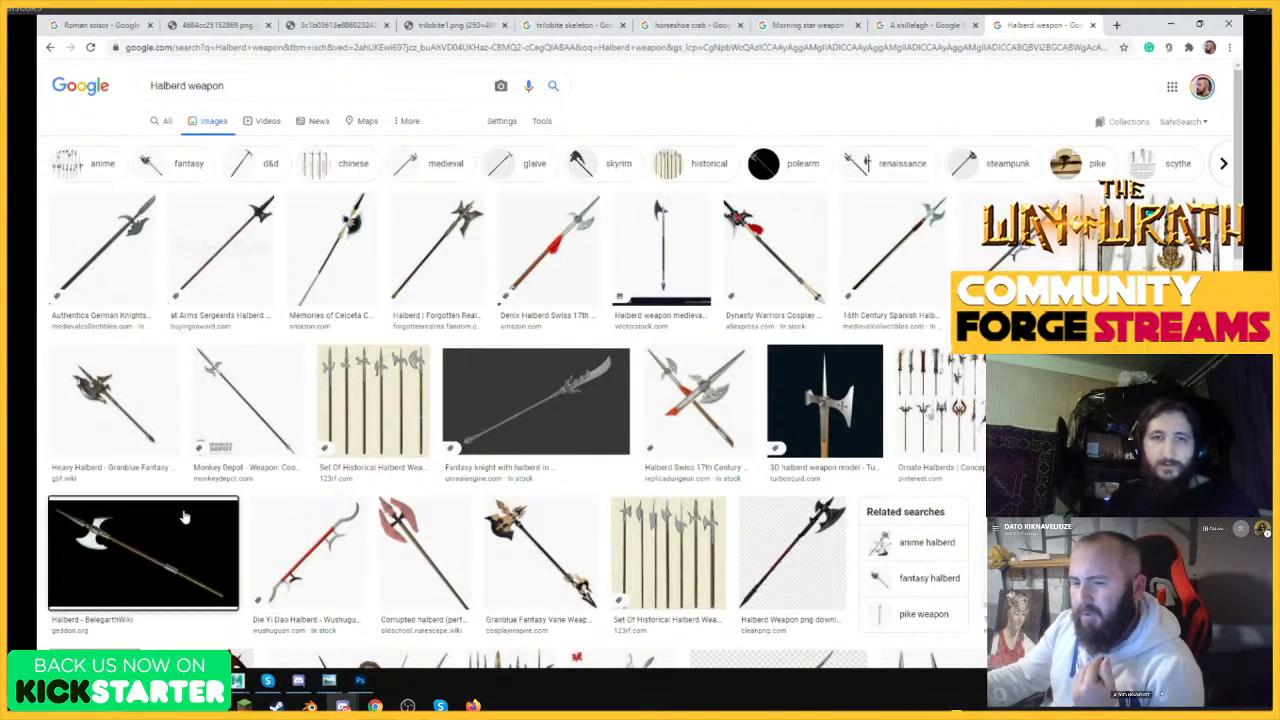
# Preview the BelegarthWiki, Authentics German Knights, Monkey Depot and Forgotten Realms halberd images as shape references.
pyautogui.click(143, 553)
pyautogui.scroll(3, 147, 253)
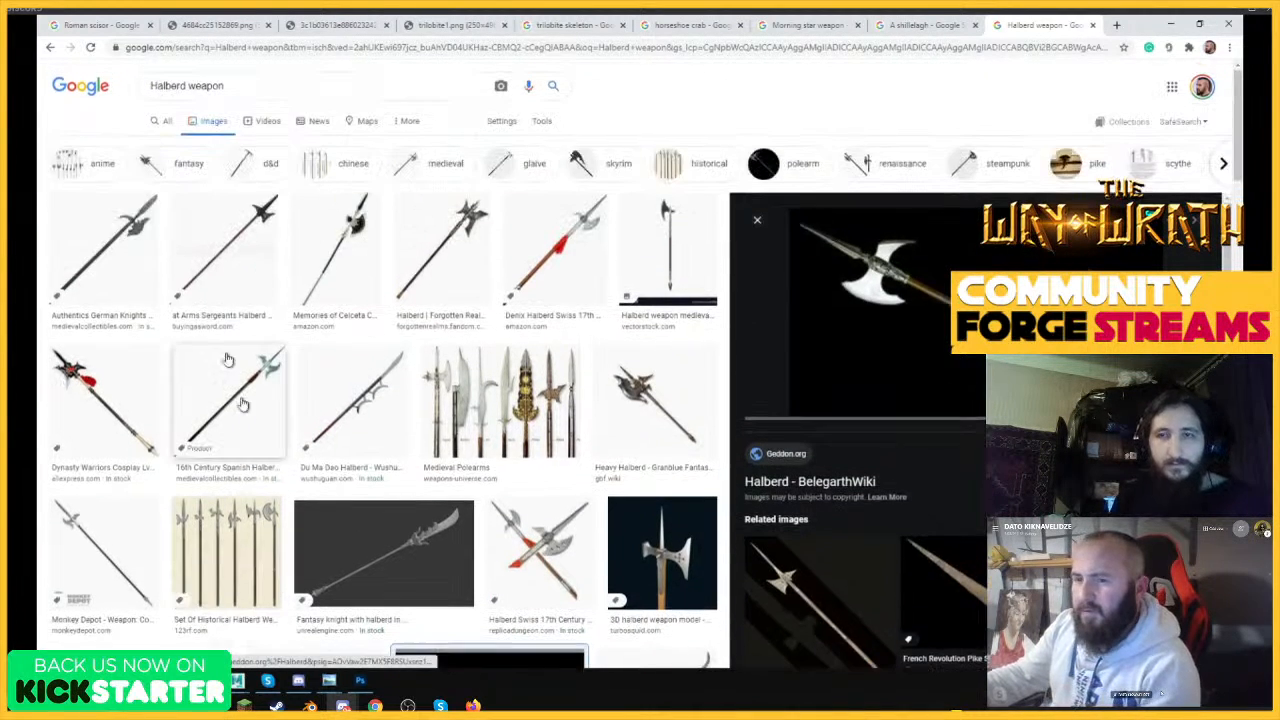
pyautogui.click(147, 253)
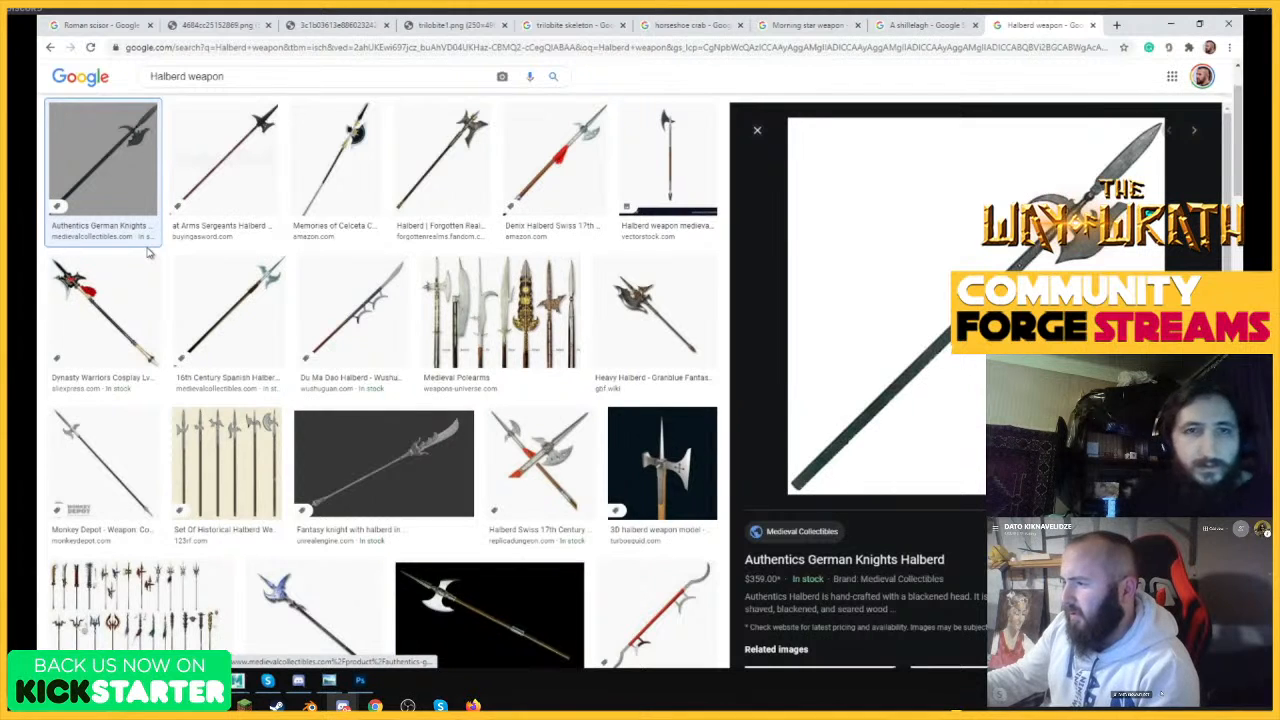
pyautogui.click(112, 445)
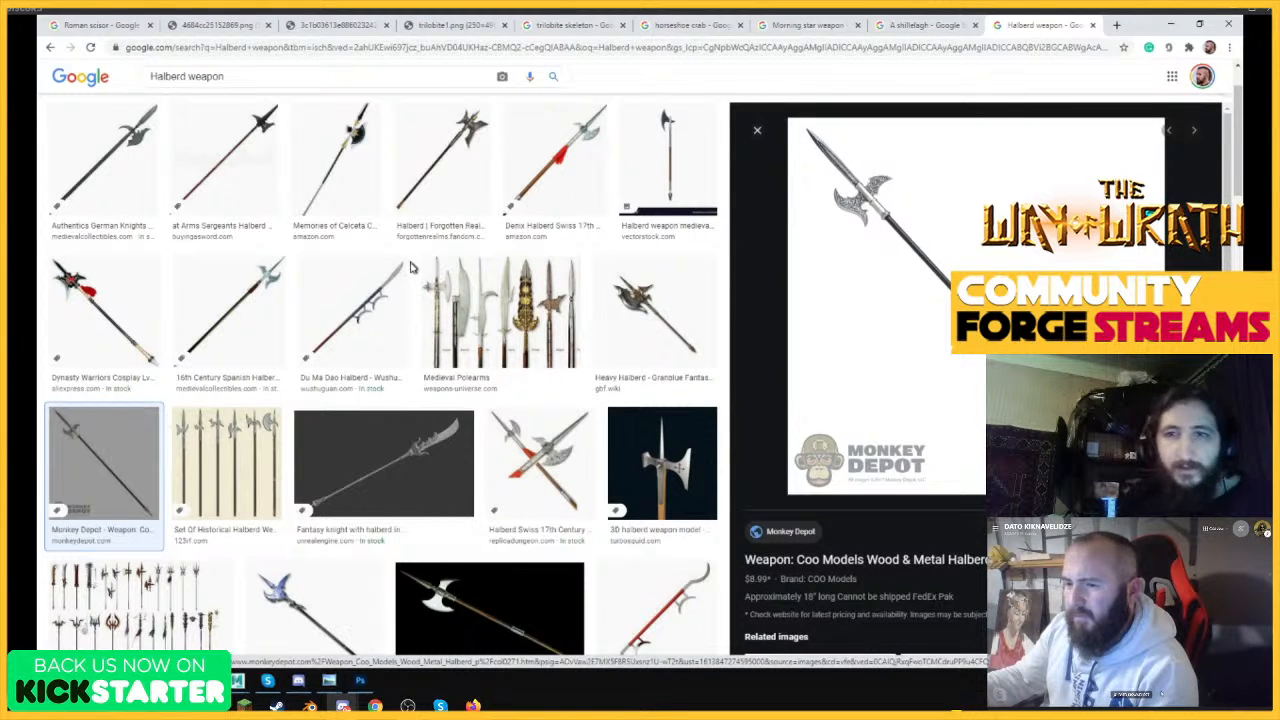
pyautogui.scroll(1, 449, 334)
pyautogui.scroll(1, 449, 334)
pyautogui.click(449, 334)
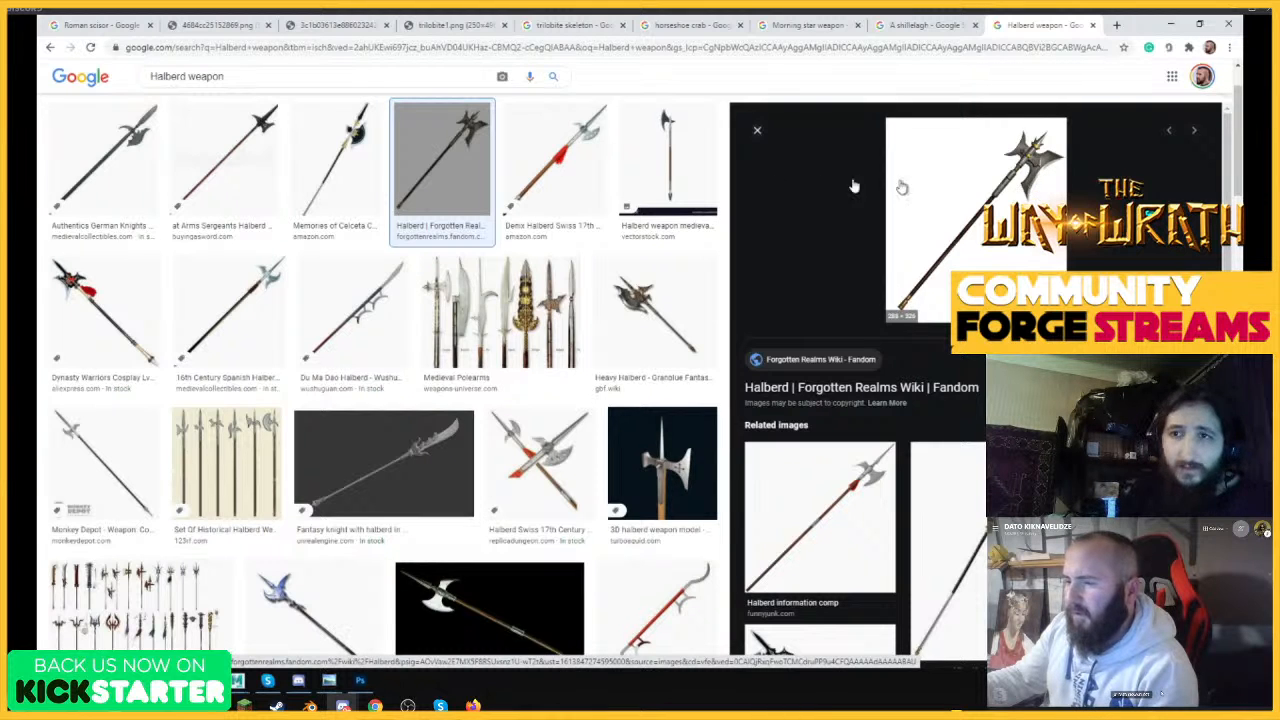
# Compare more halberd previews, including the VectorStock, Man at Arms Sergeants, Fantasy knight, Du Ma Dao and Medieval Polearms images.
pyautogui.click(667, 155)
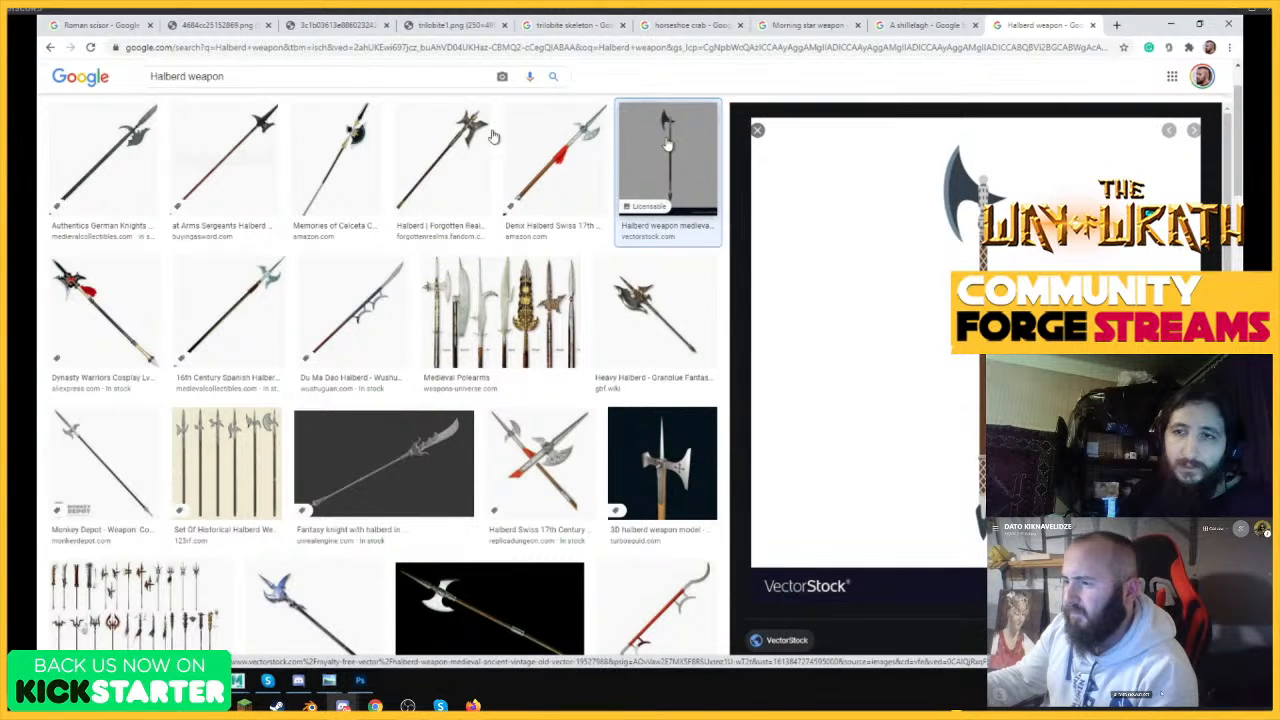
pyautogui.click(90, 170)
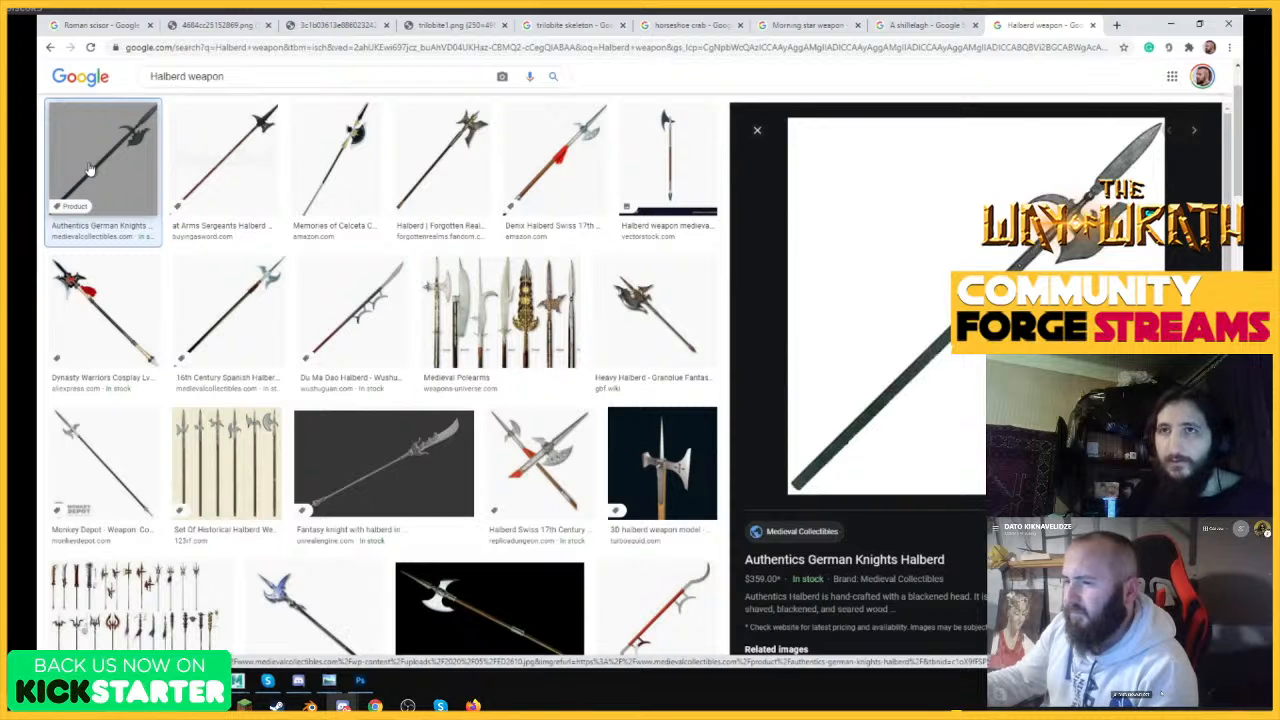
pyautogui.click(266, 140)
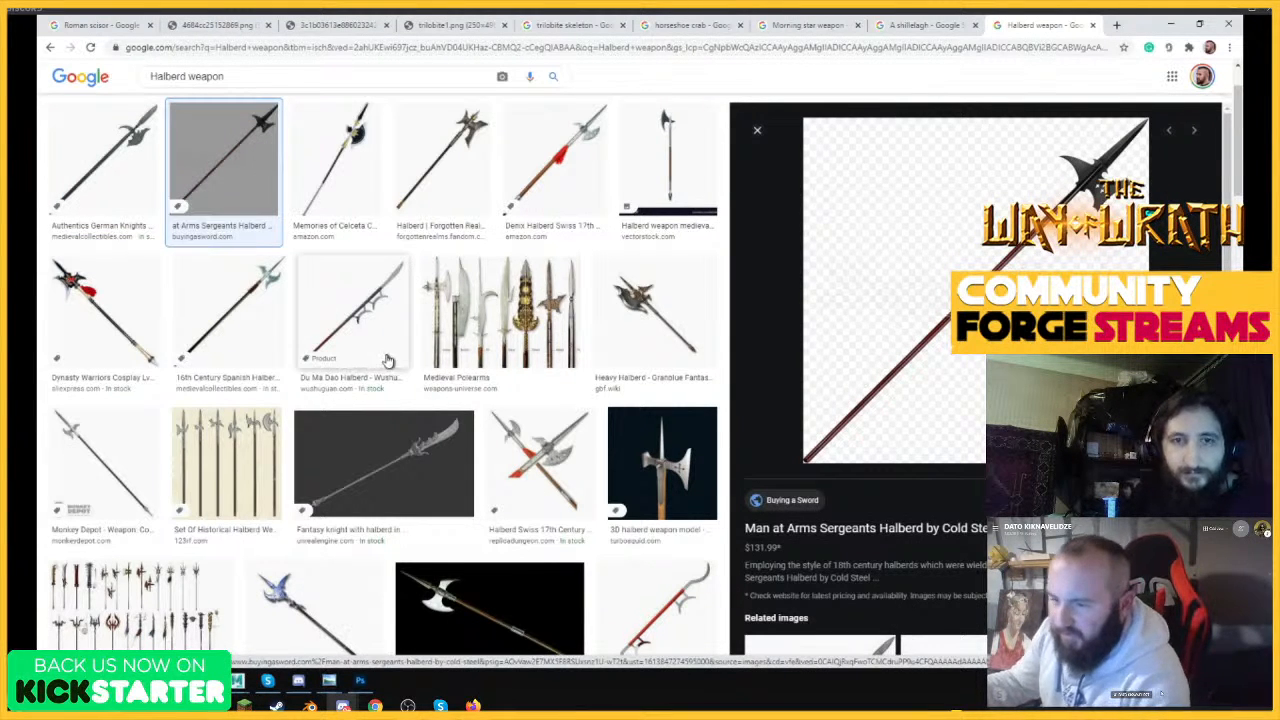
pyautogui.click(400, 460)
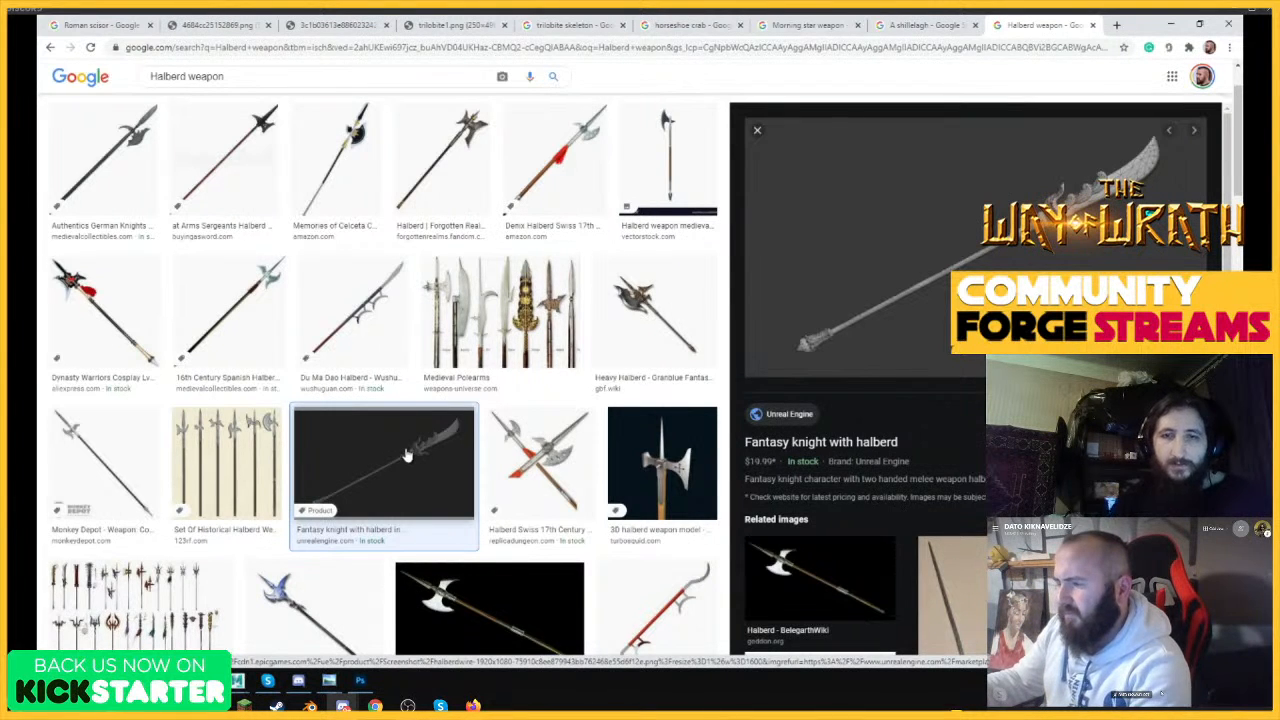
pyautogui.scroll(2, 406, 456)
pyautogui.click(374, 402)
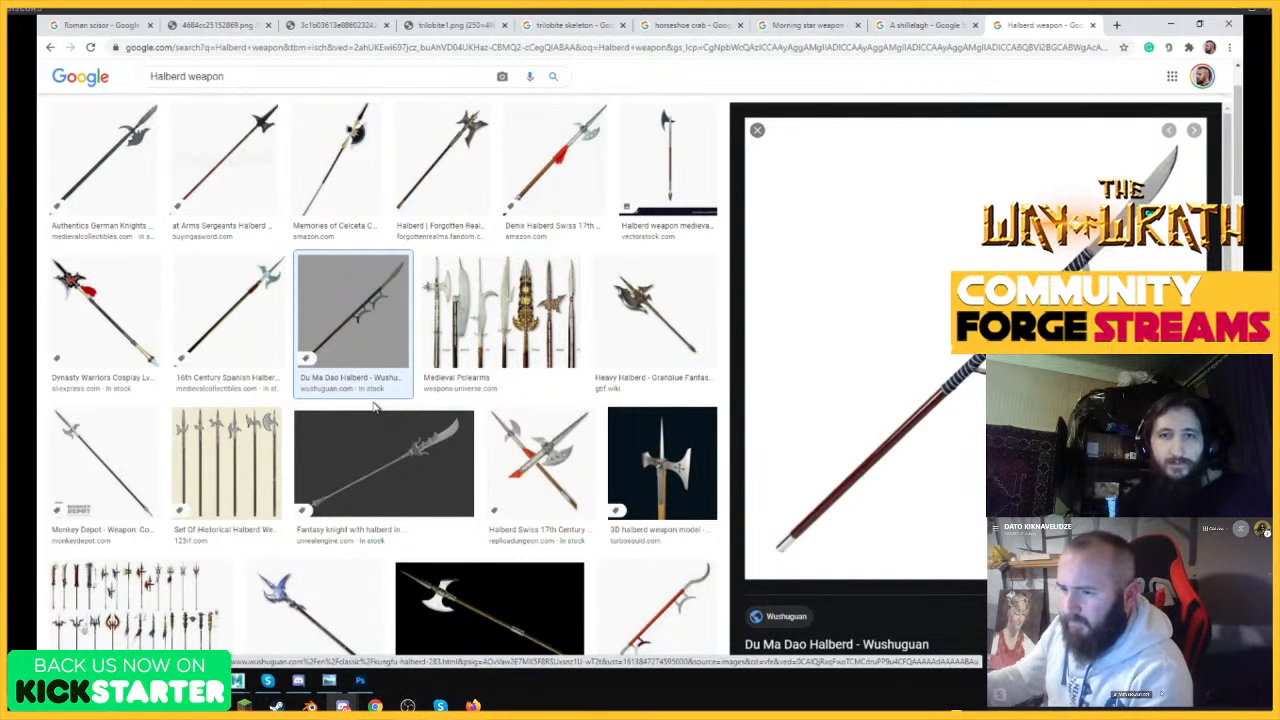
pyautogui.click(483, 320)
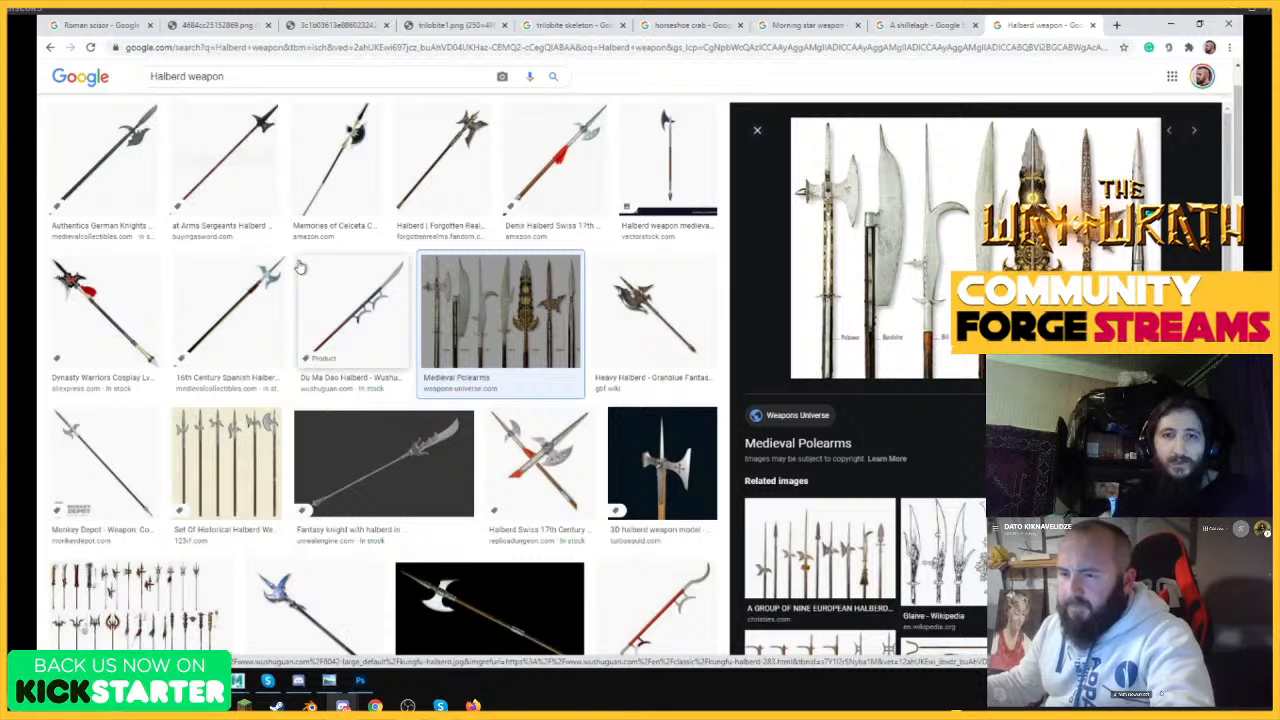
# Switch to File Explorer and open the Community Forge Stream folder inside YEZUGA Mini RPG's MARKETING folder.
pyautogui.click(144, 682)
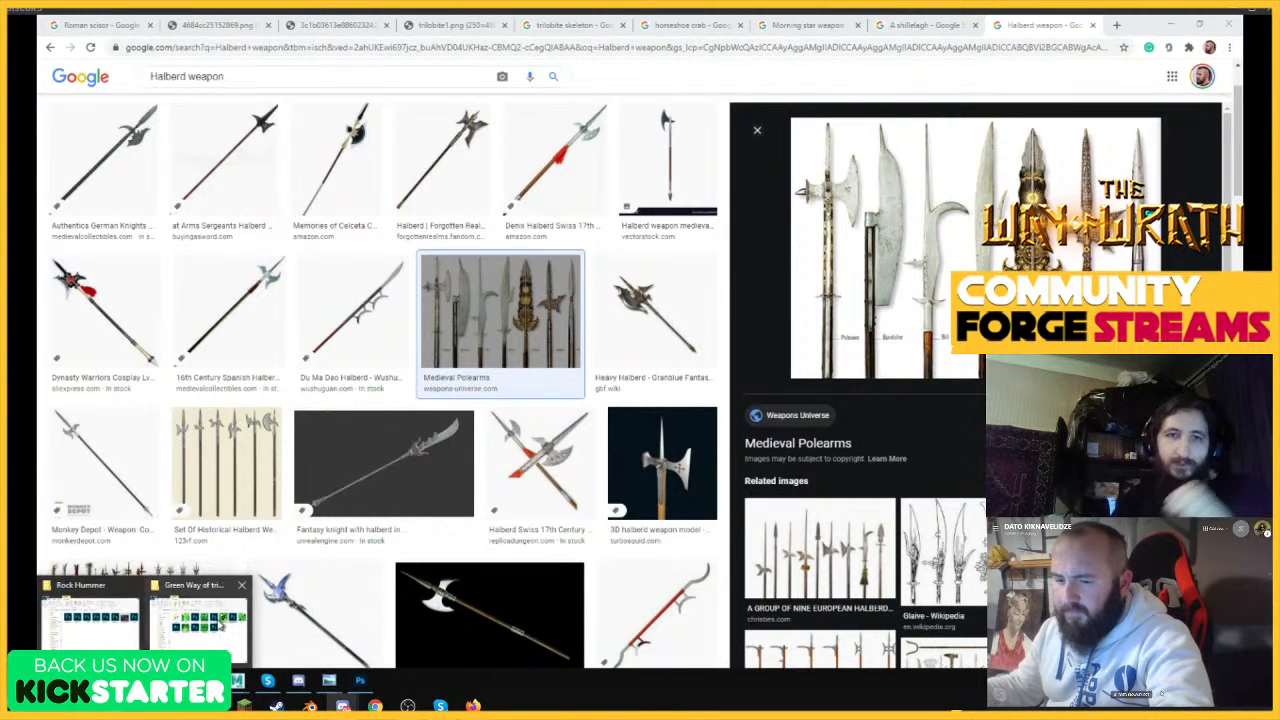
pyautogui.click(198, 615)
pyautogui.click(756, 148)
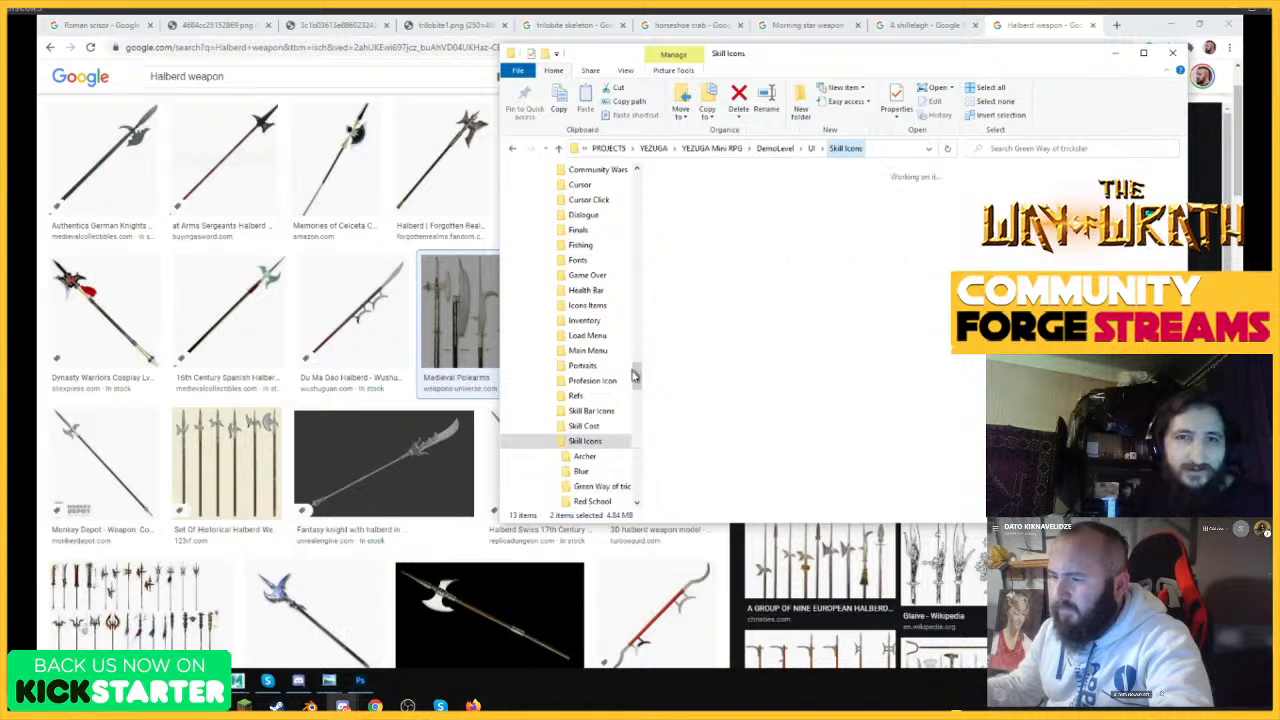
pyautogui.click(556, 220)
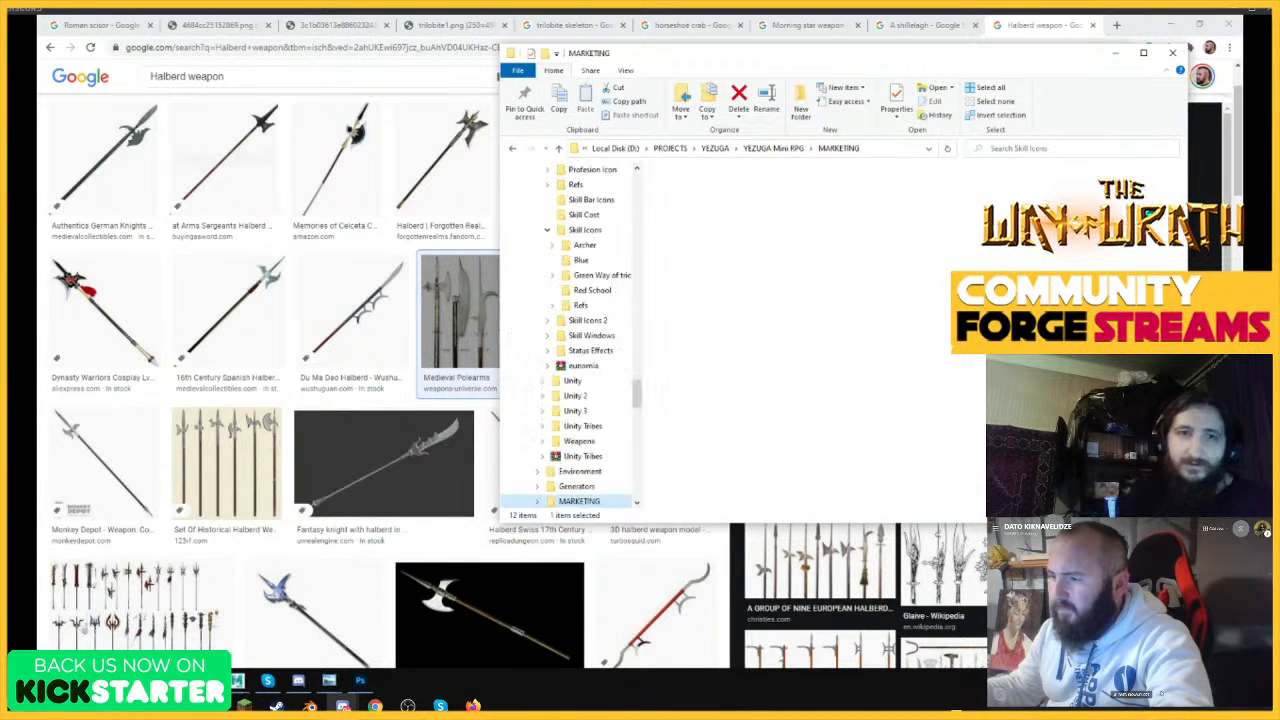
pyautogui.doubleClick(1080, 200)
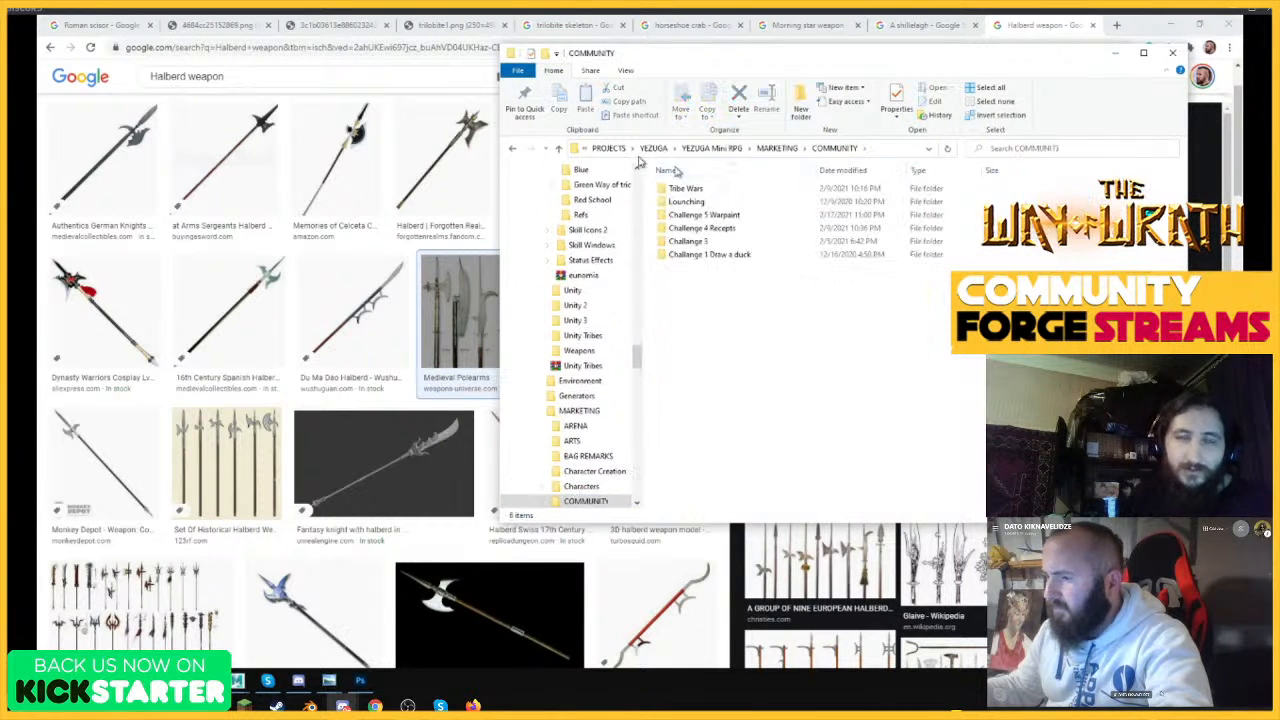
pyautogui.click(514, 149)
pyautogui.click(1134, 200)
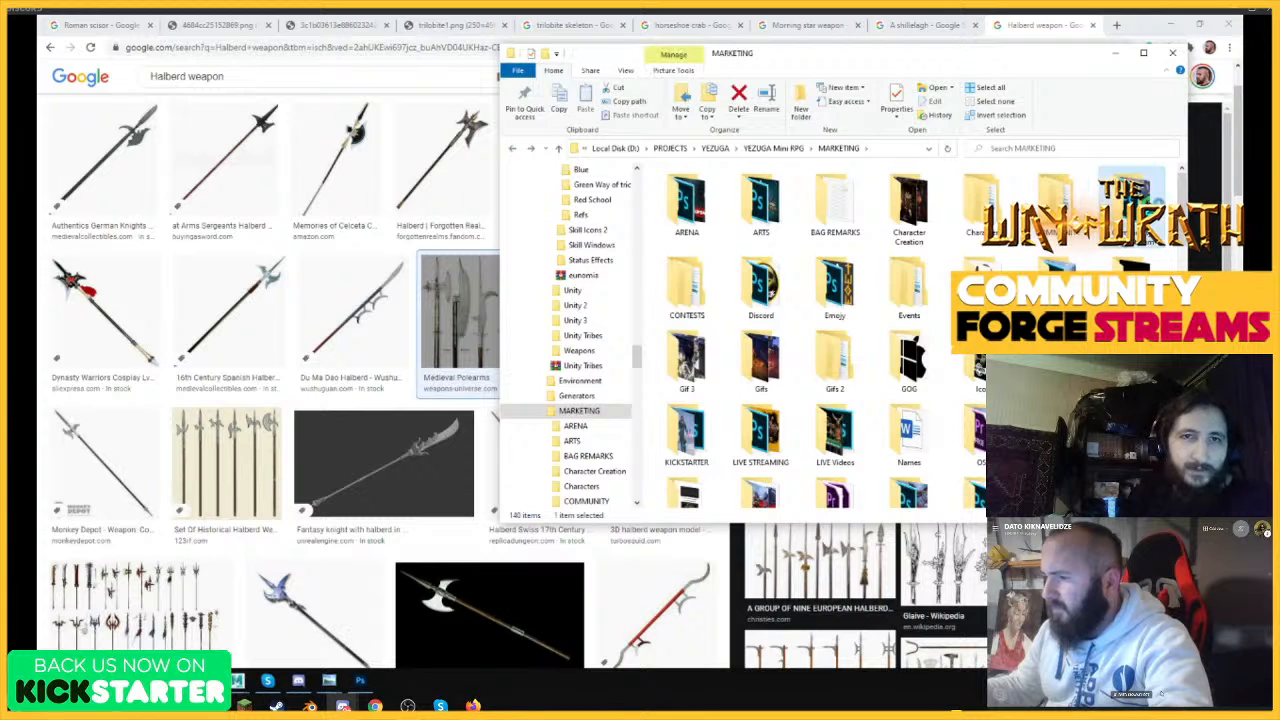
pyautogui.doubleClick(1134, 200)
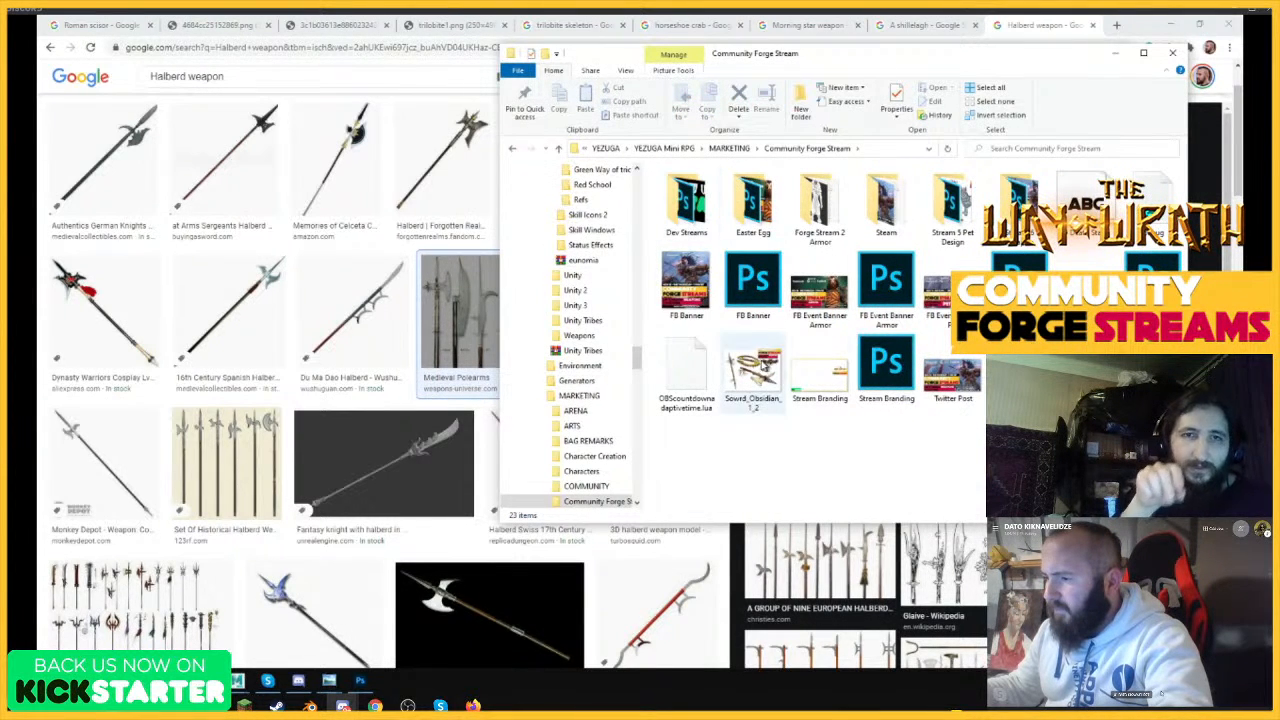
# Open the Sowrd_Obsidian_1_2 image, minimize the folder window and enlarge the viewer over the halberd references.
pyautogui.click(760, 370)
pyautogui.doubleClick(762, 366)
pyautogui.moveTo(938, 22); pyautogui.dragTo(860, 100)
pyautogui.click(1104, 53)
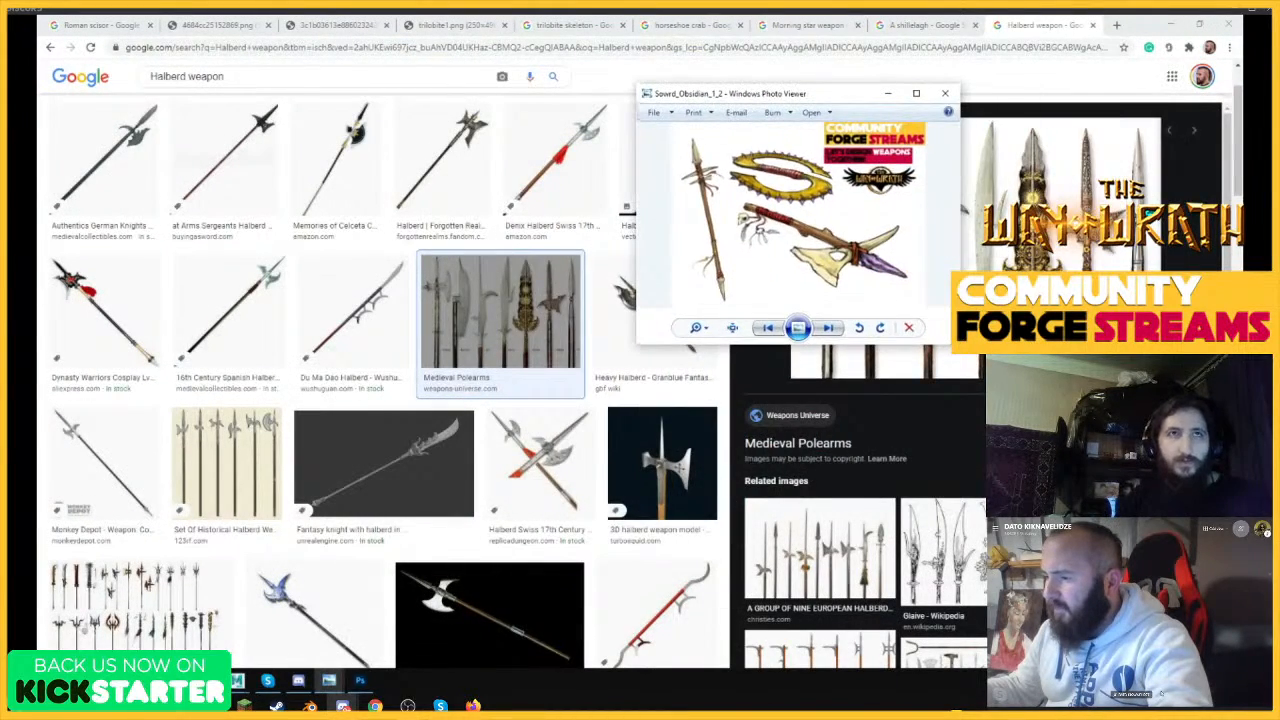
pyautogui.moveTo(988, 370); pyautogui.dragTo(1171, 515)
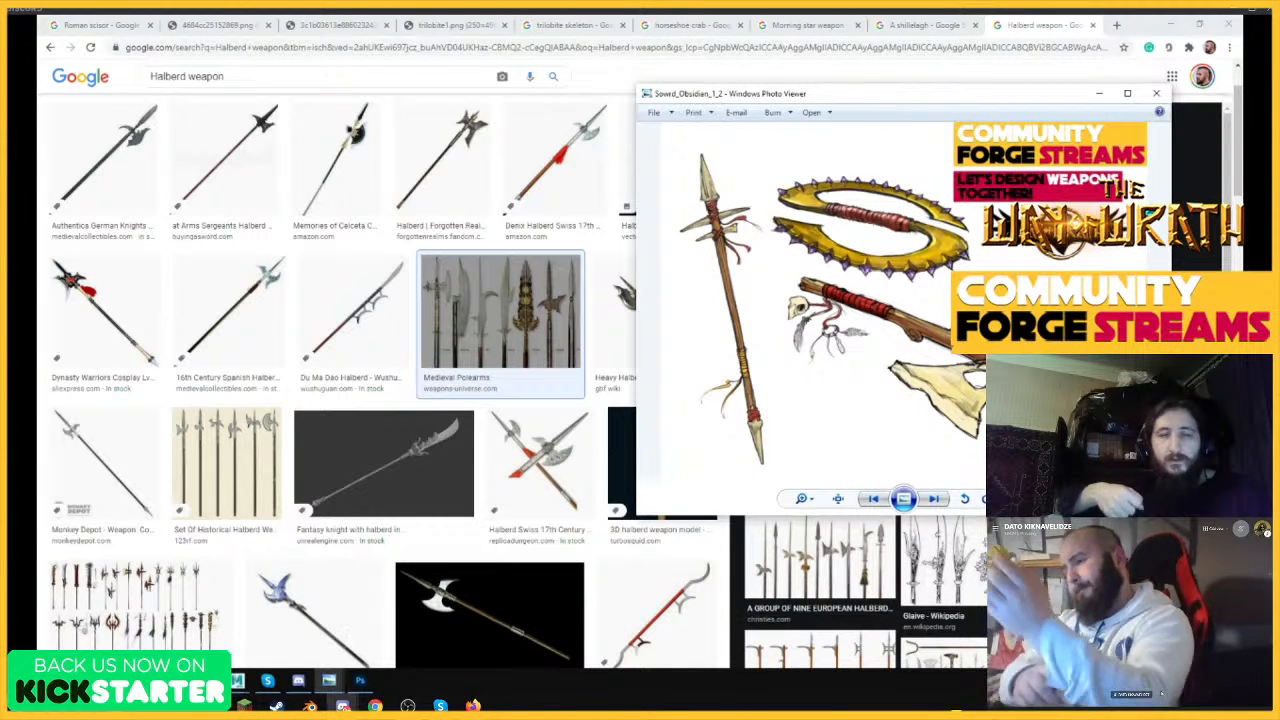
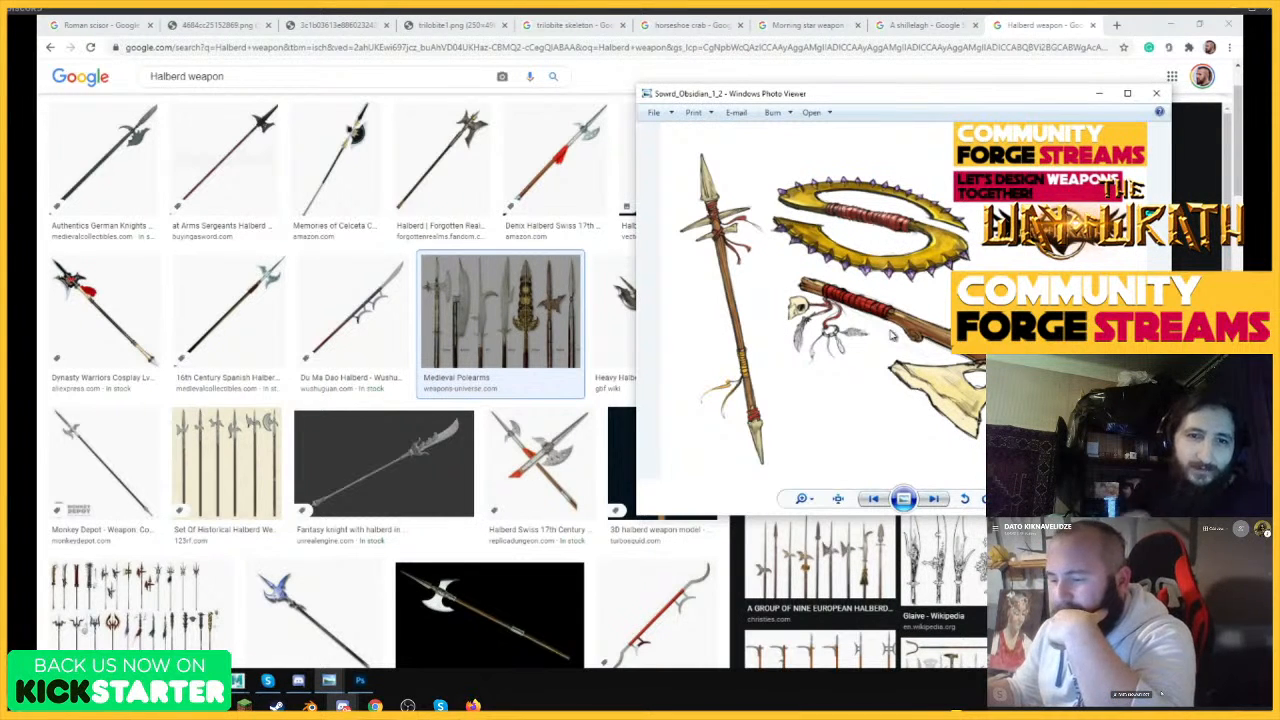
# Examine the halberd image results, closing the photo viewer and previewing the Die Yi Dao Halberd.
pyautogui.scroll(-2, 668, 572)
pyautogui.scroll(1, 676, 568)
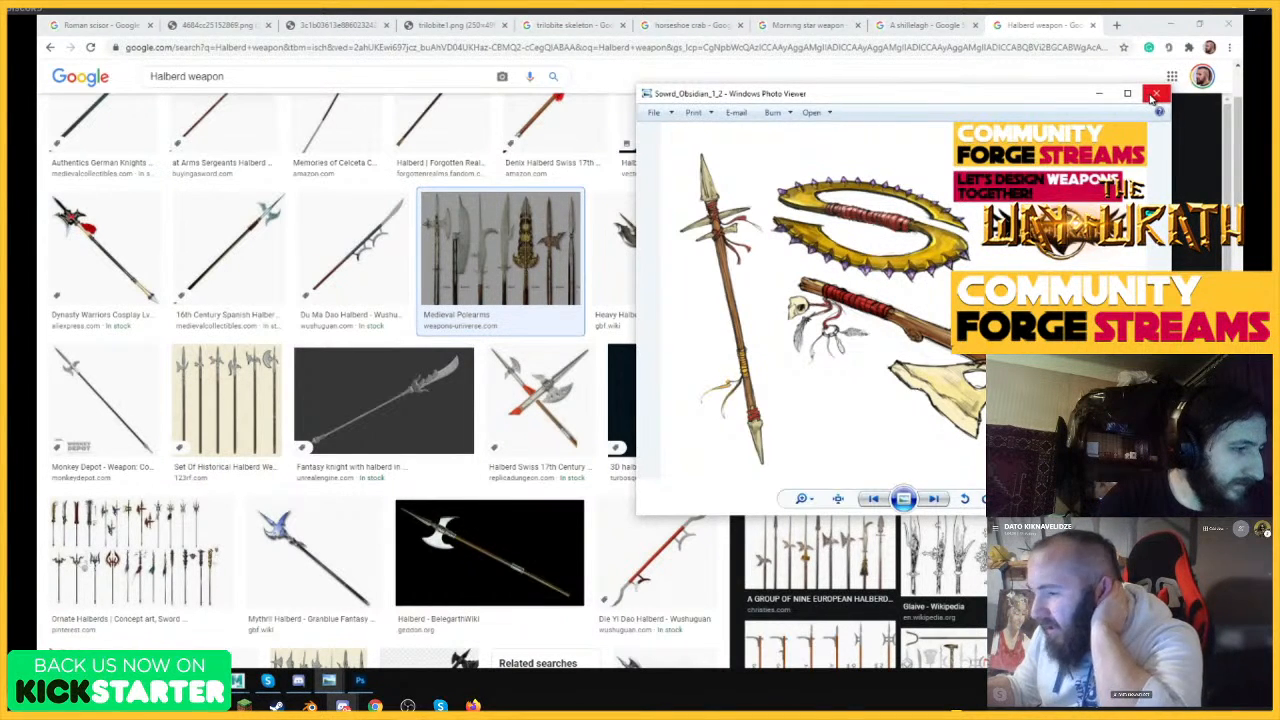
pyautogui.click(1156, 93)
pyautogui.scroll(-2, 680, 400)
pyautogui.click(680, 395)
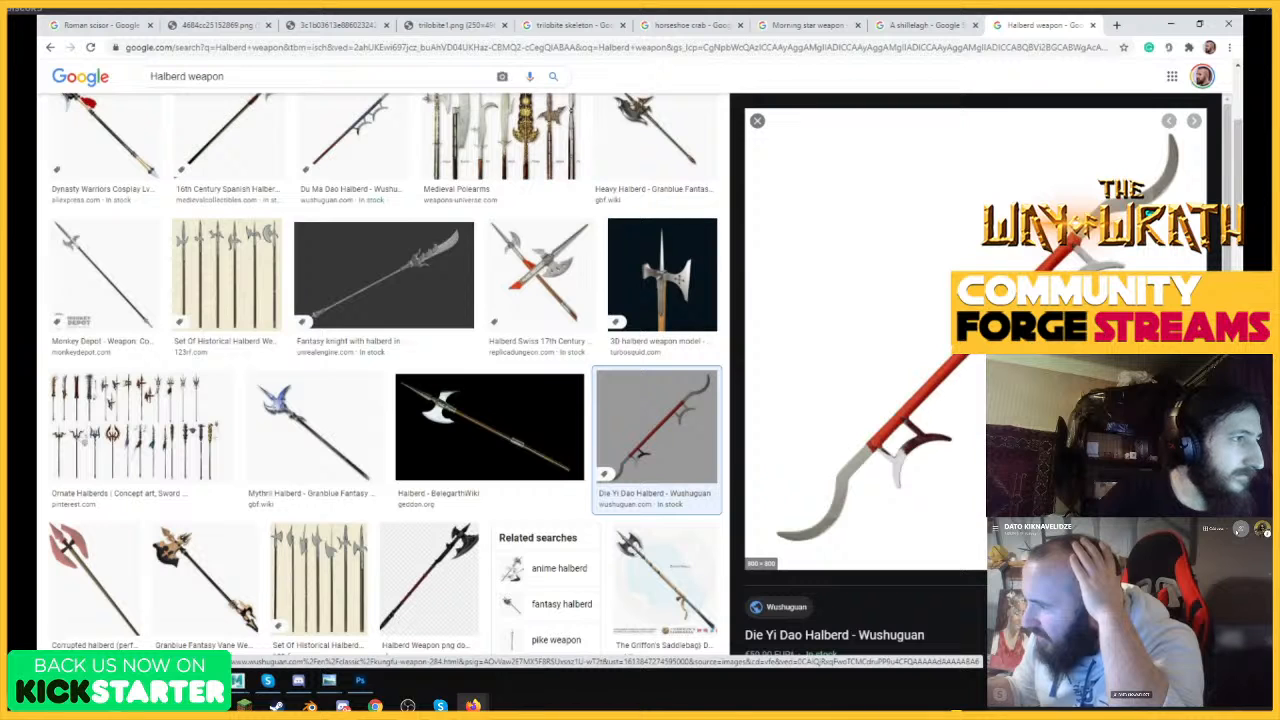
pyautogui.scroll(-2, 520, 477)
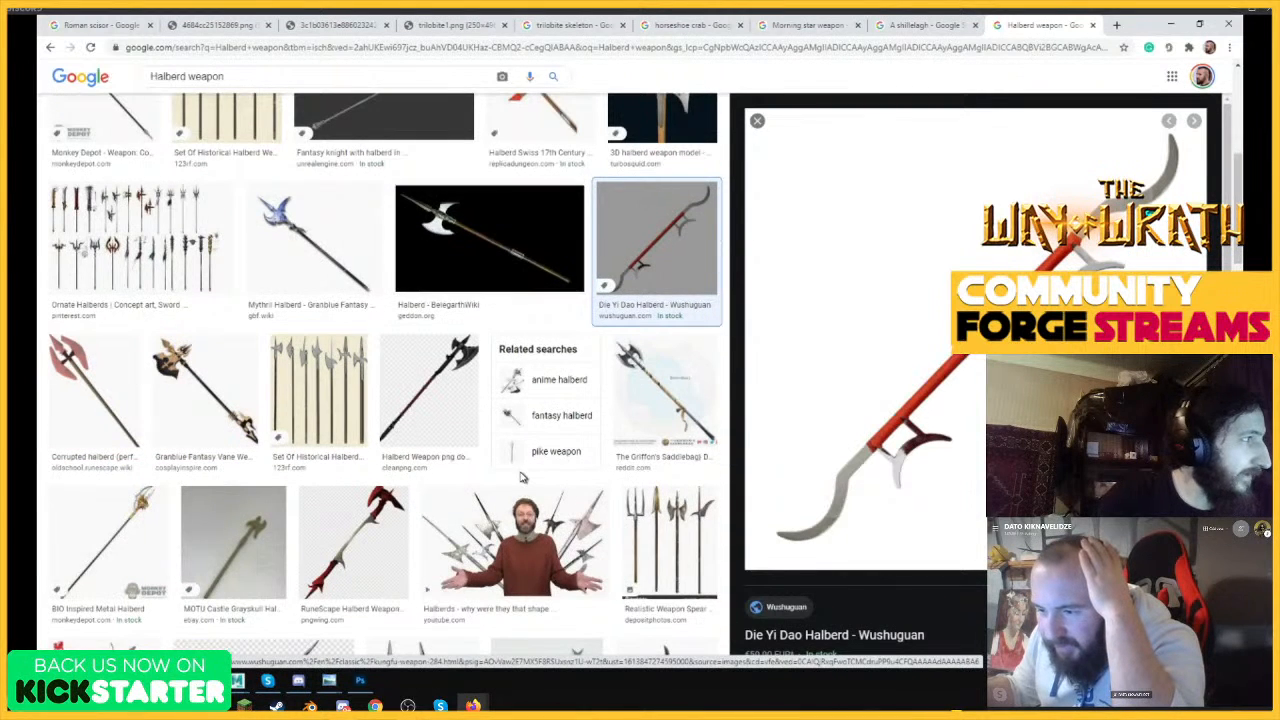
pyautogui.scroll(-1, 520, 477)
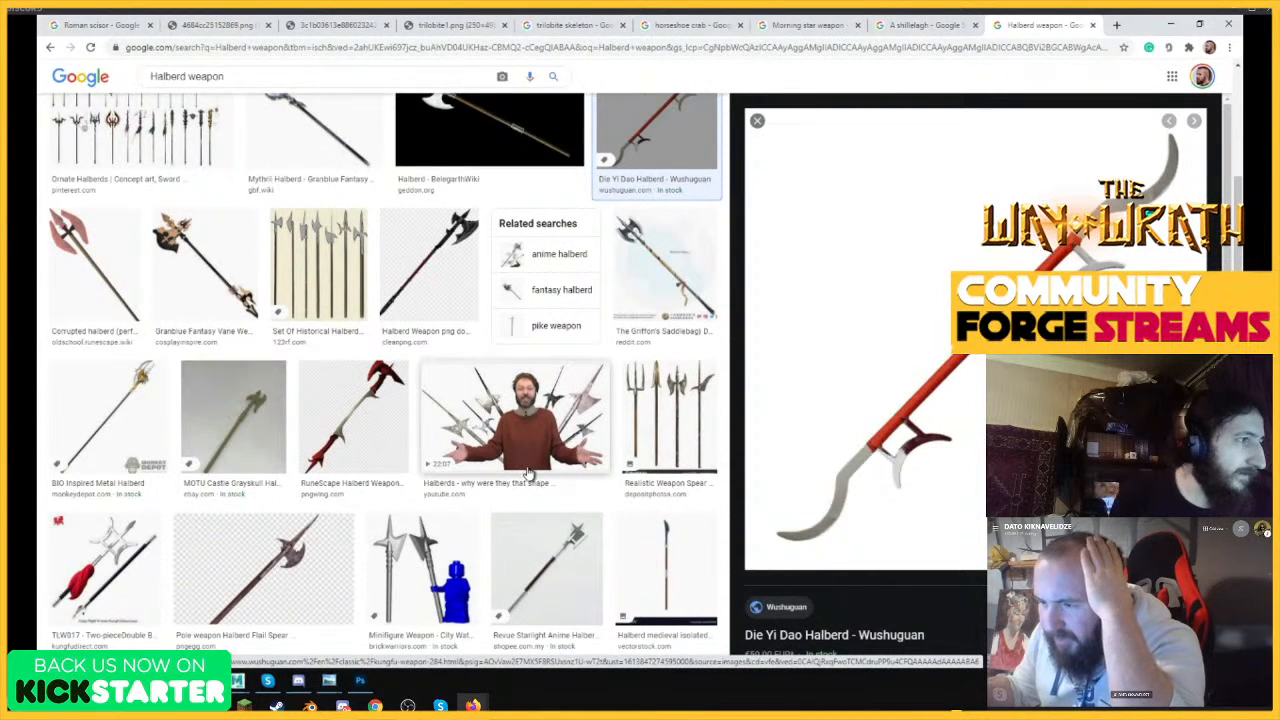
pyautogui.scroll(1, 530, 474)
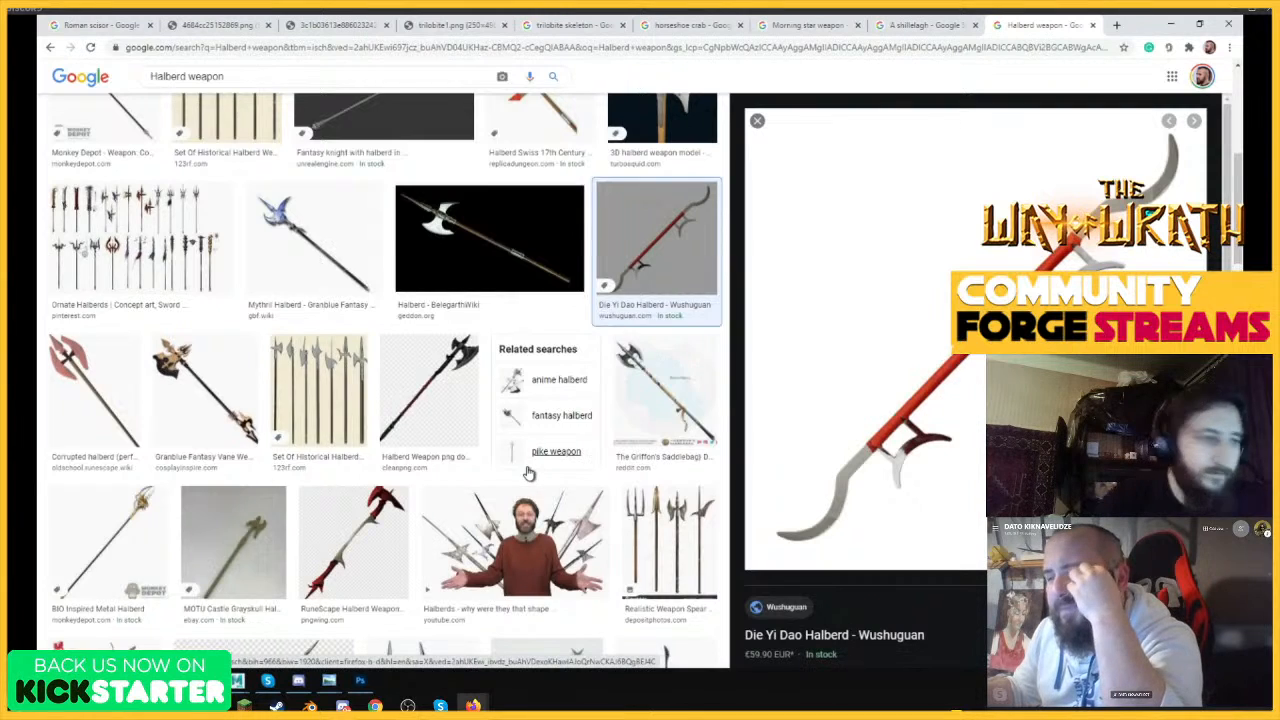
pyautogui.scroll(2, 530, 474)
pyautogui.scroll(2, 530, 474)
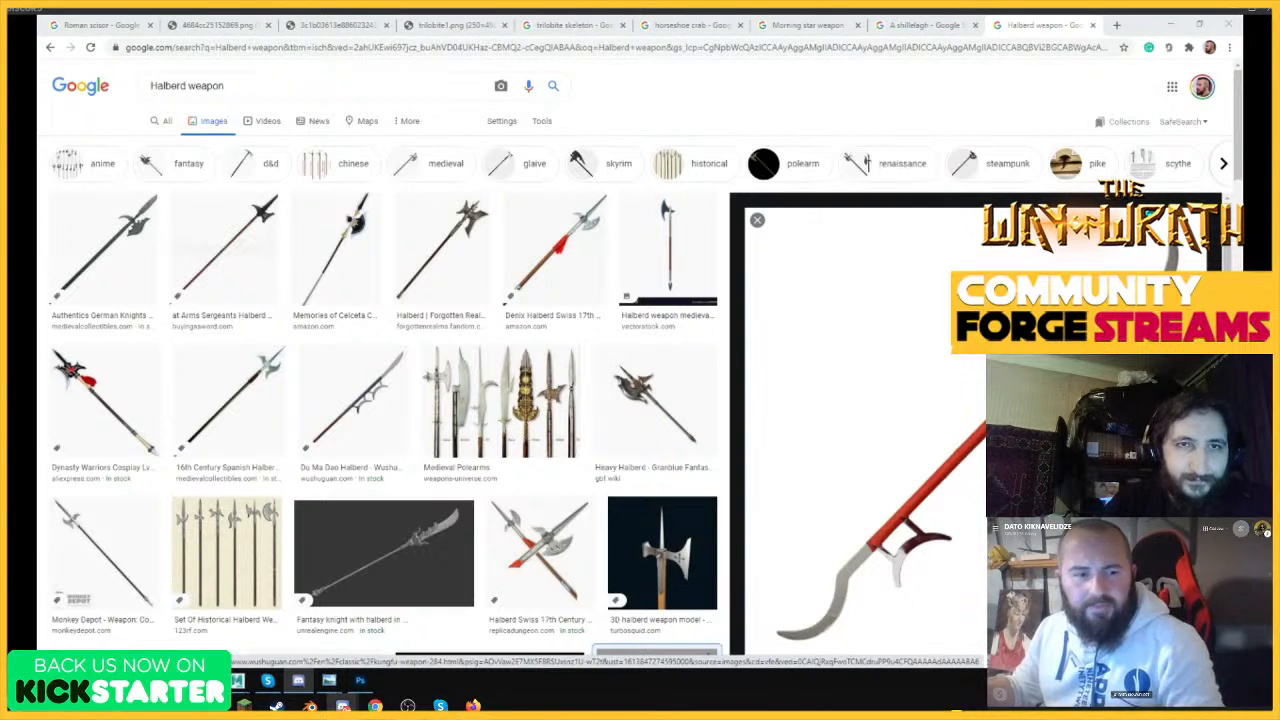
# Search the images for "Glaives".
pyautogui.click(249, 86)
pyautogui.hotkey('ctrl', 'a')
pyautogui.write('Glaives')
pyautogui.press('Return')
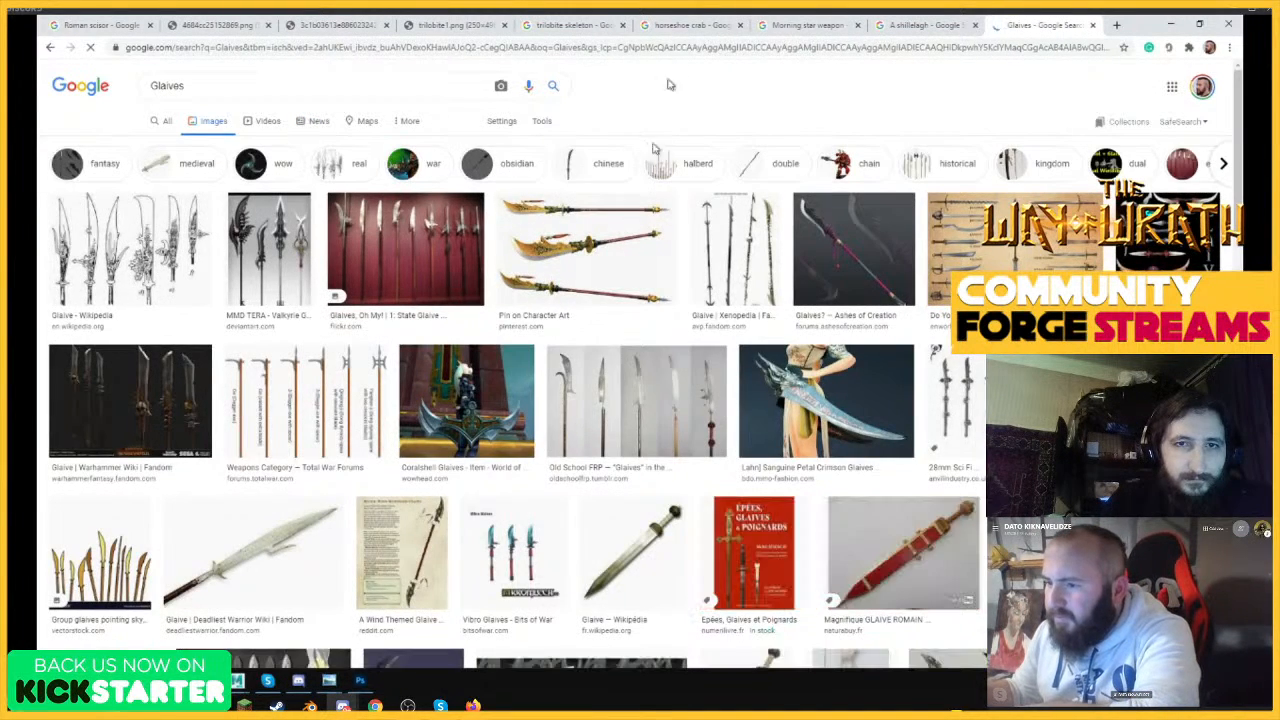
# Preview the golden, decorative, Warhammer, 28mm Sci Fi and Sanguine Petal glaive images and compare their blade and shaft shapes.
pyautogui.click(597, 262)
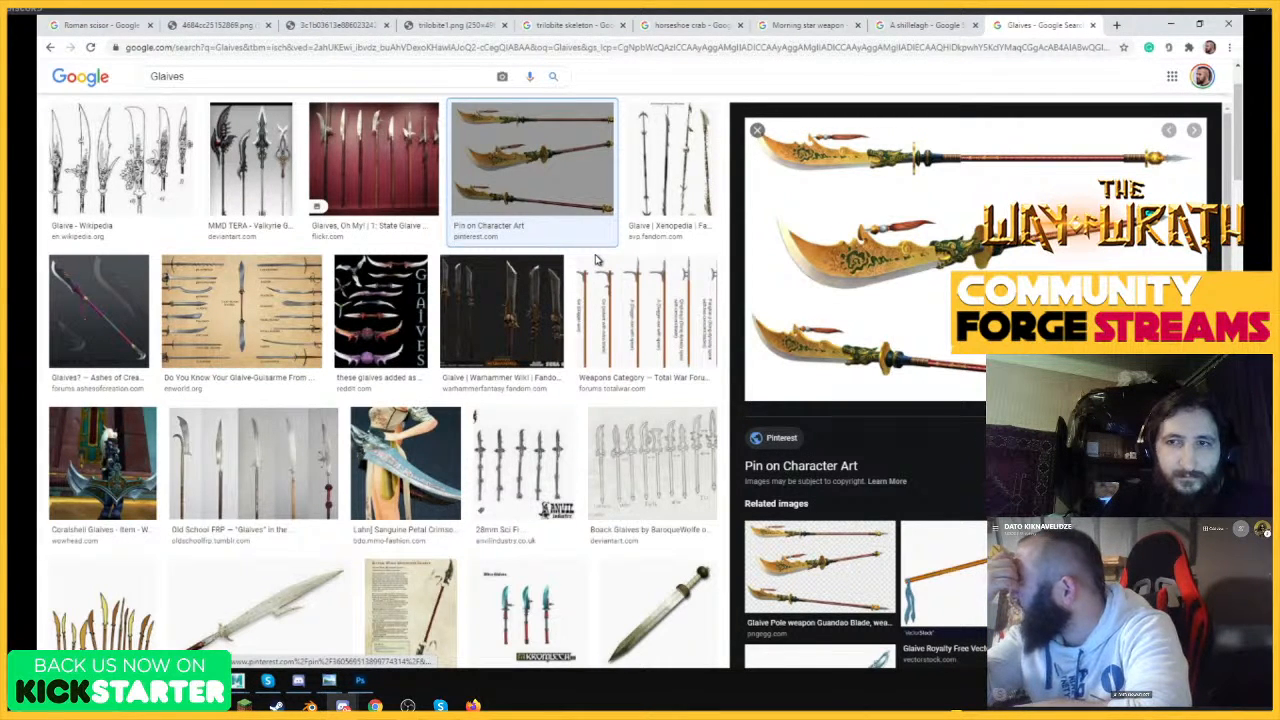
pyautogui.scroll(-2, 870, 440)
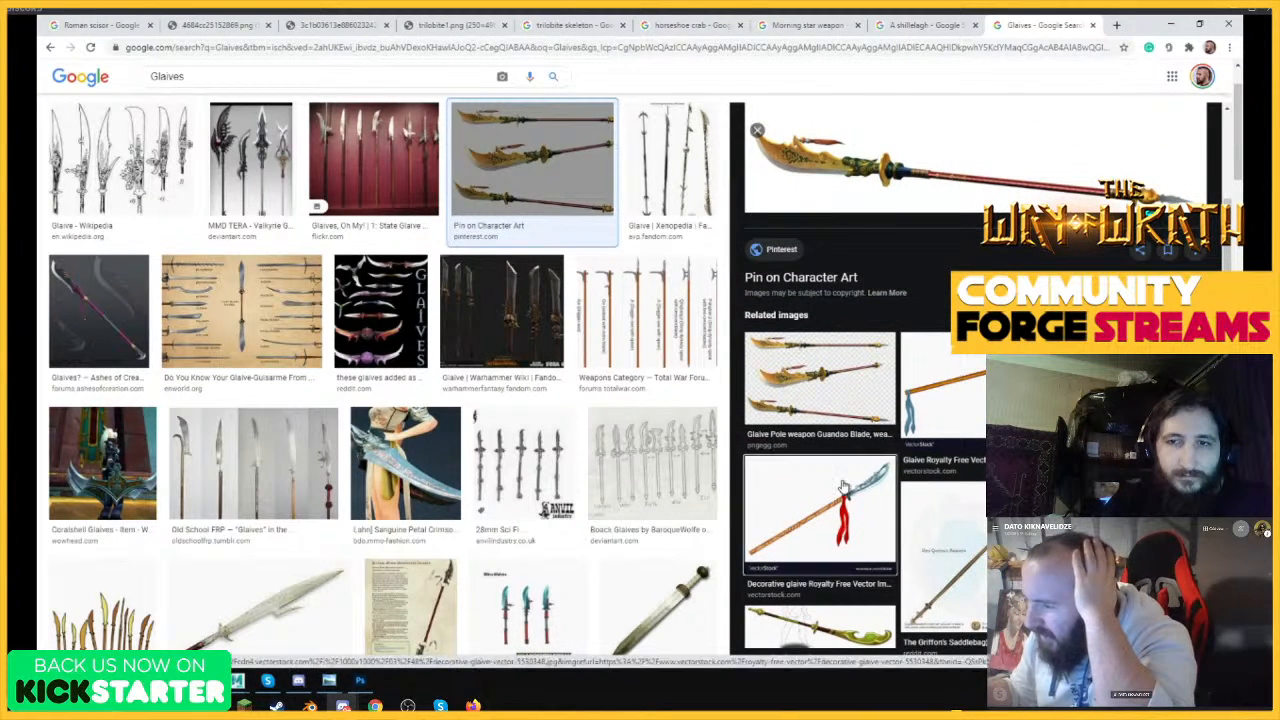
pyautogui.click(820, 512)
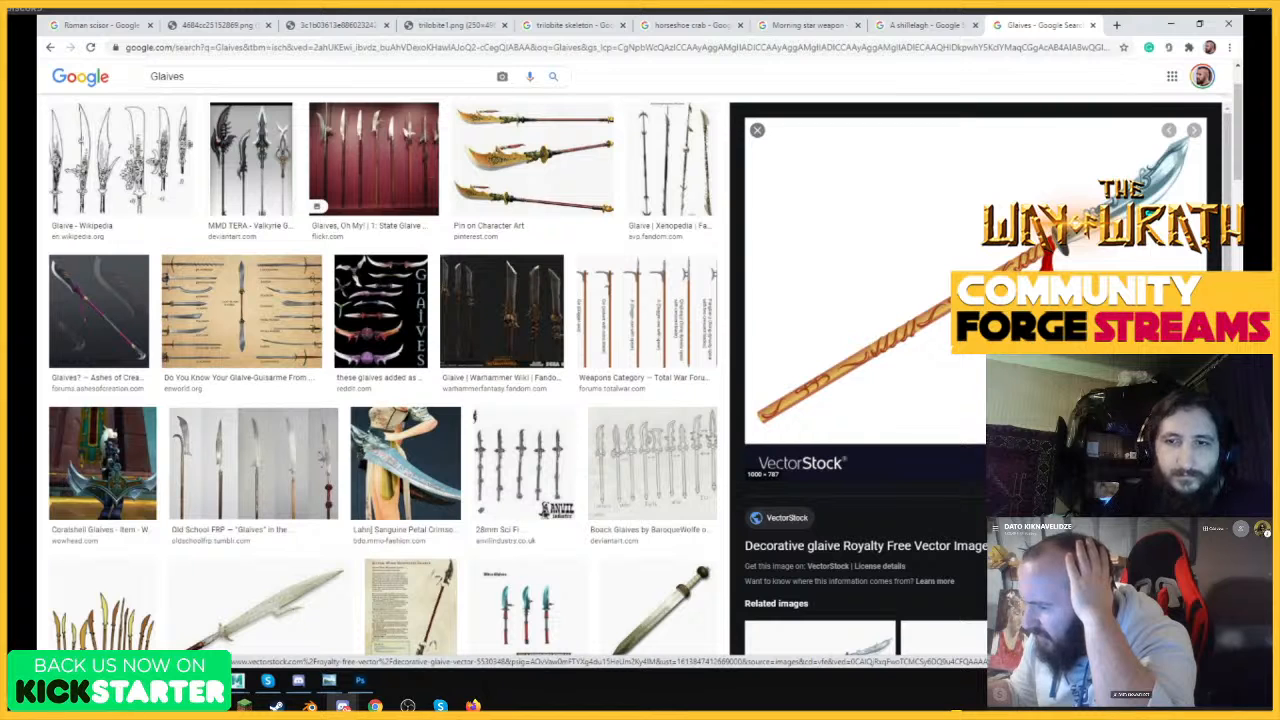
pyautogui.scroll(-1, 865, 450)
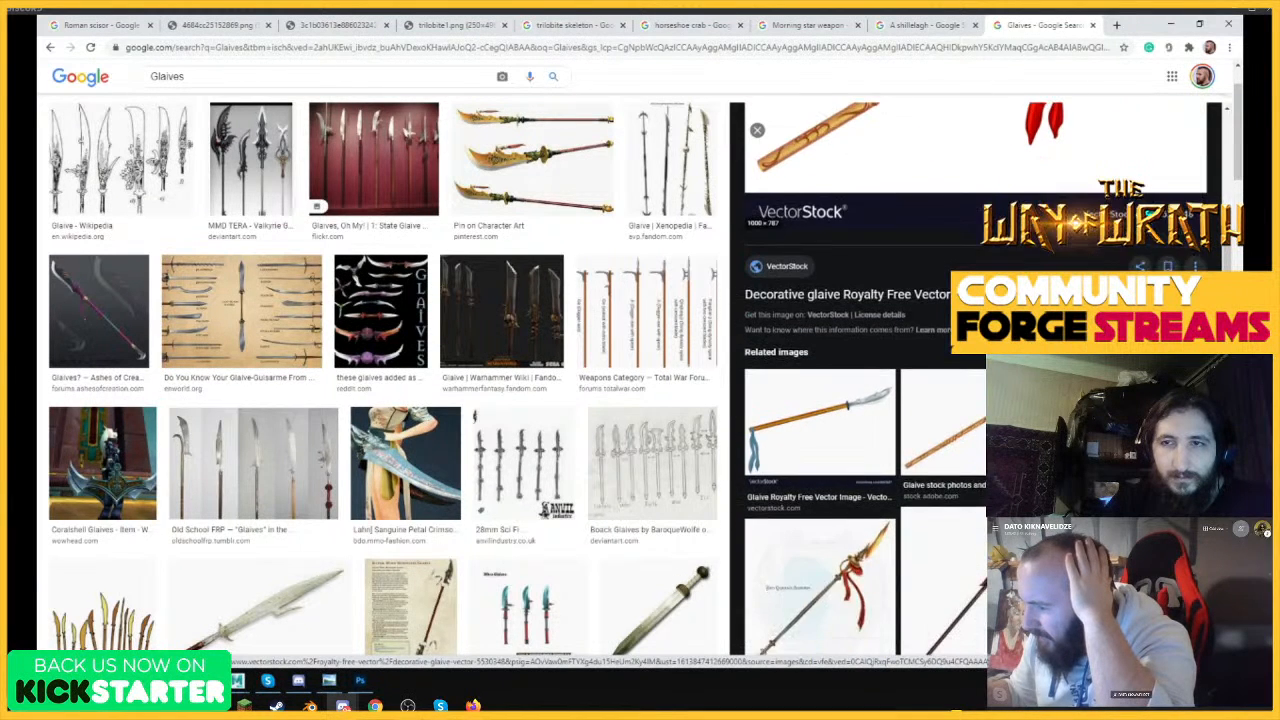
pyautogui.scroll(1, 995, 258)
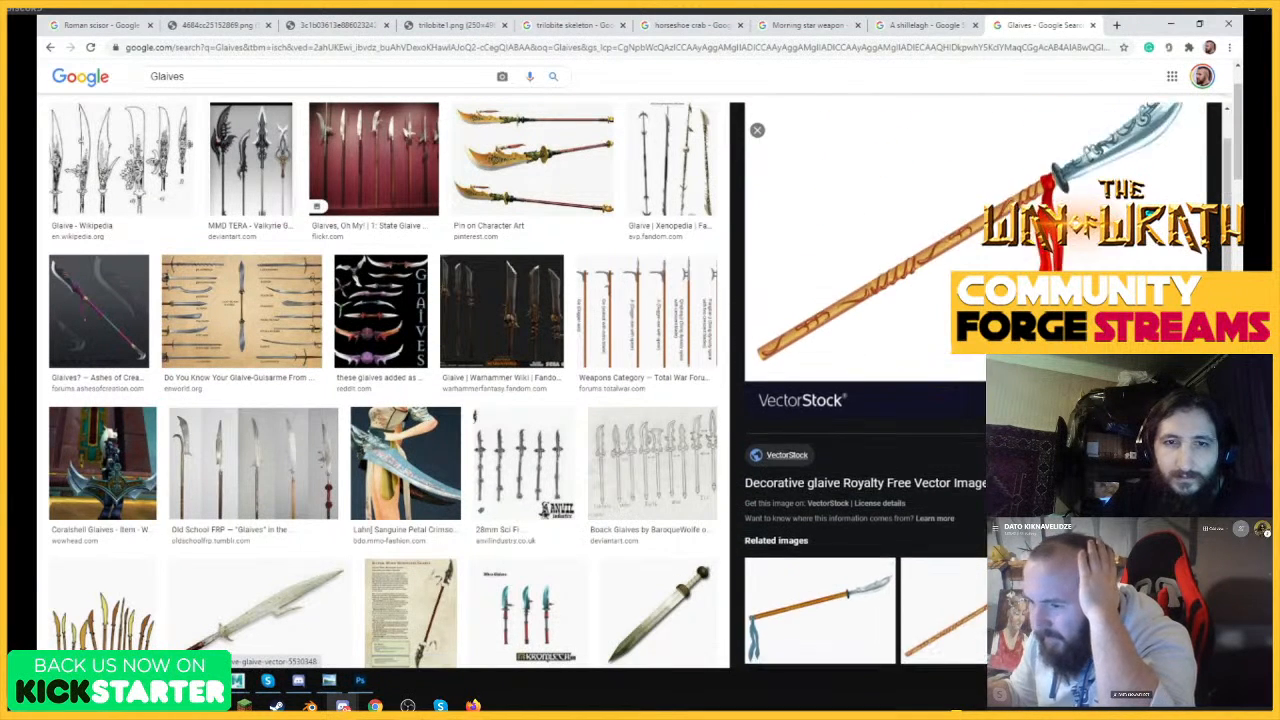
pyautogui.click(533, 314)
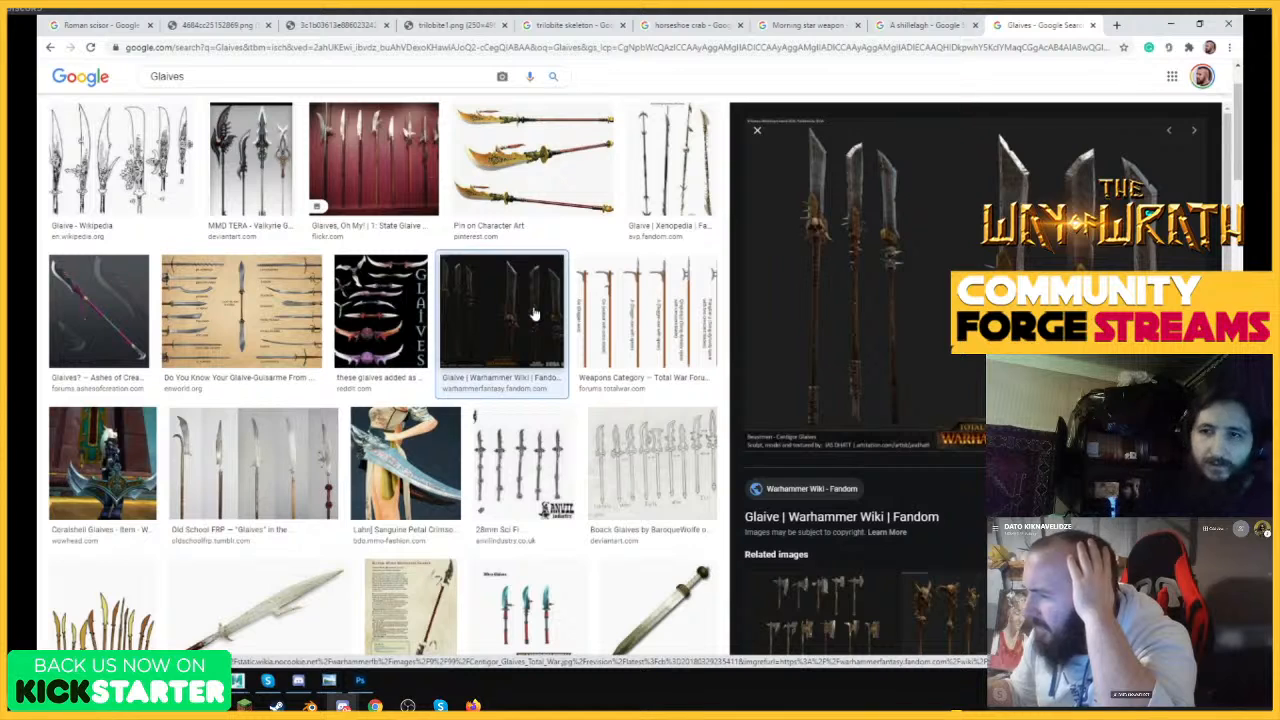
pyautogui.click(505, 455)
pyautogui.click(443, 453)
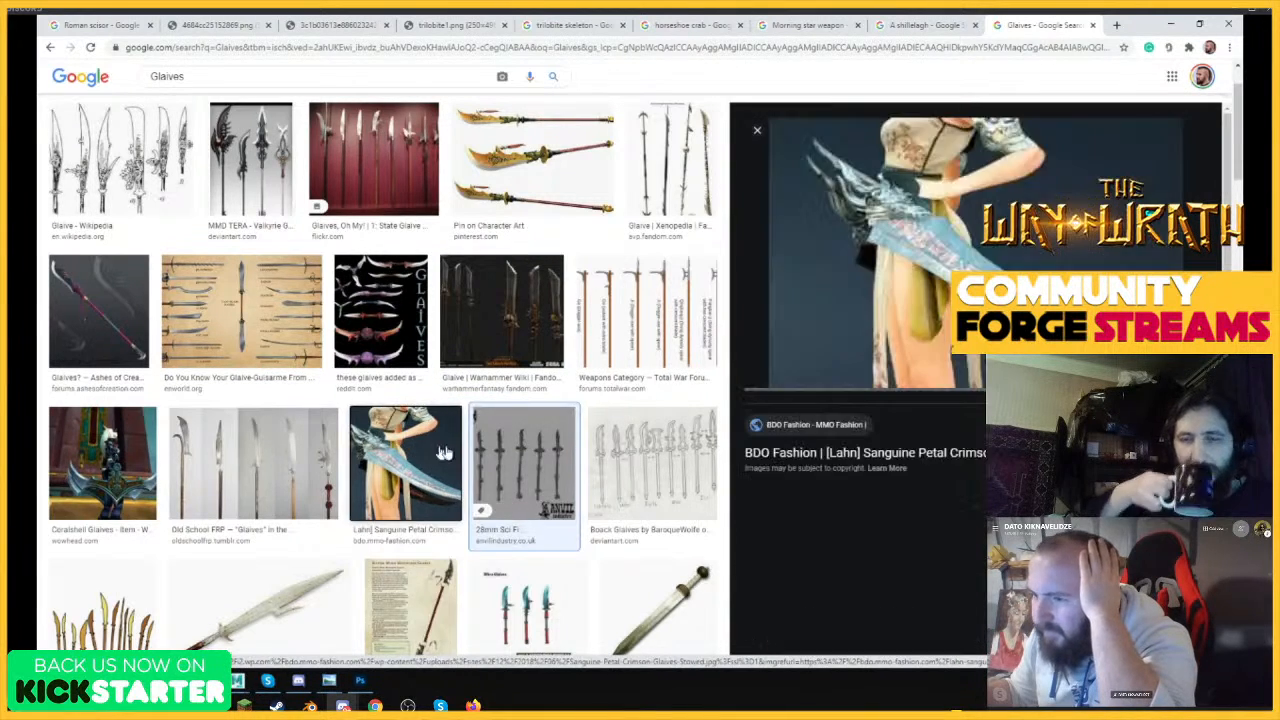
pyautogui.scroll(2, 454, 310)
pyautogui.click(457, 292)
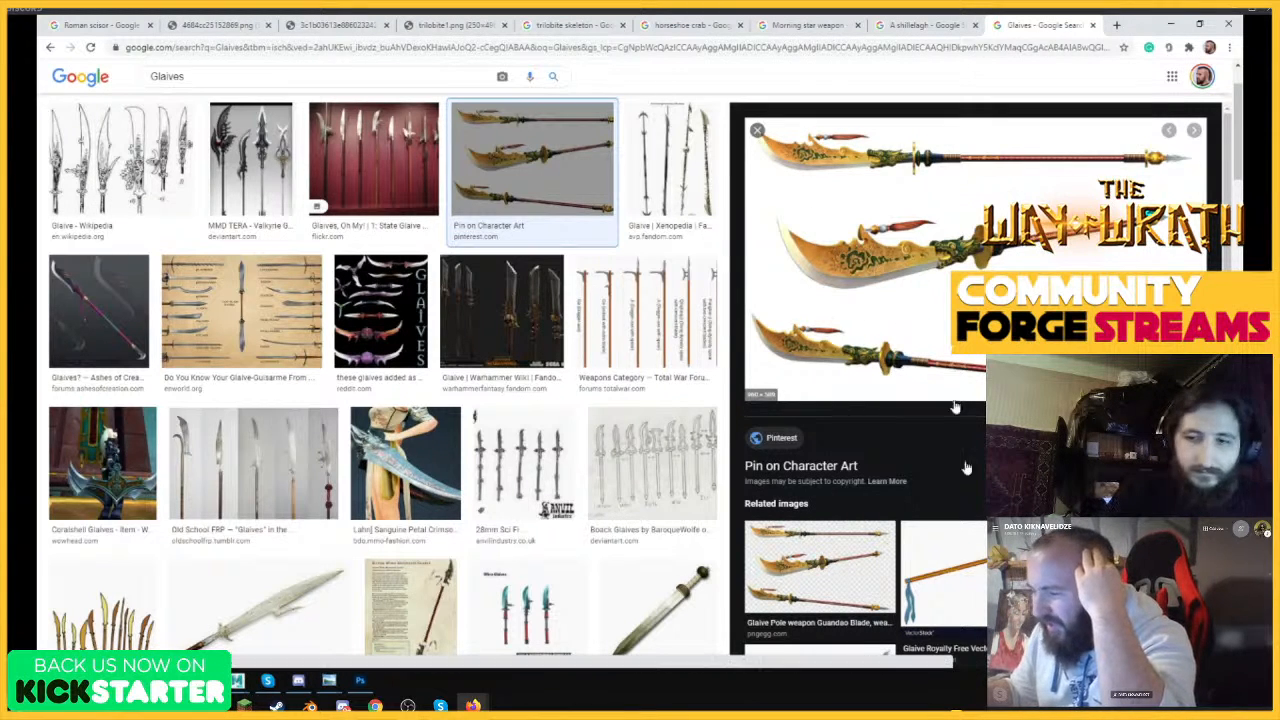
pyautogui.scroll(-2, 975, 480)
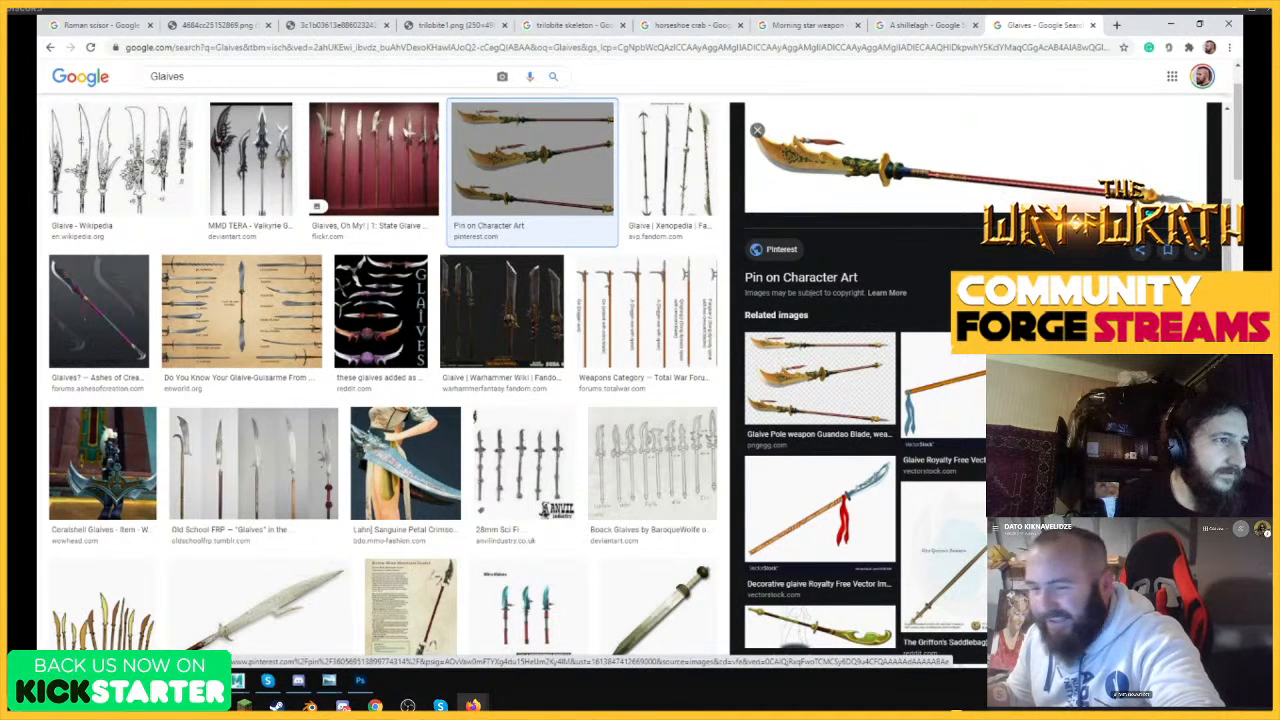
pyautogui.scroll(1, 485, 450)
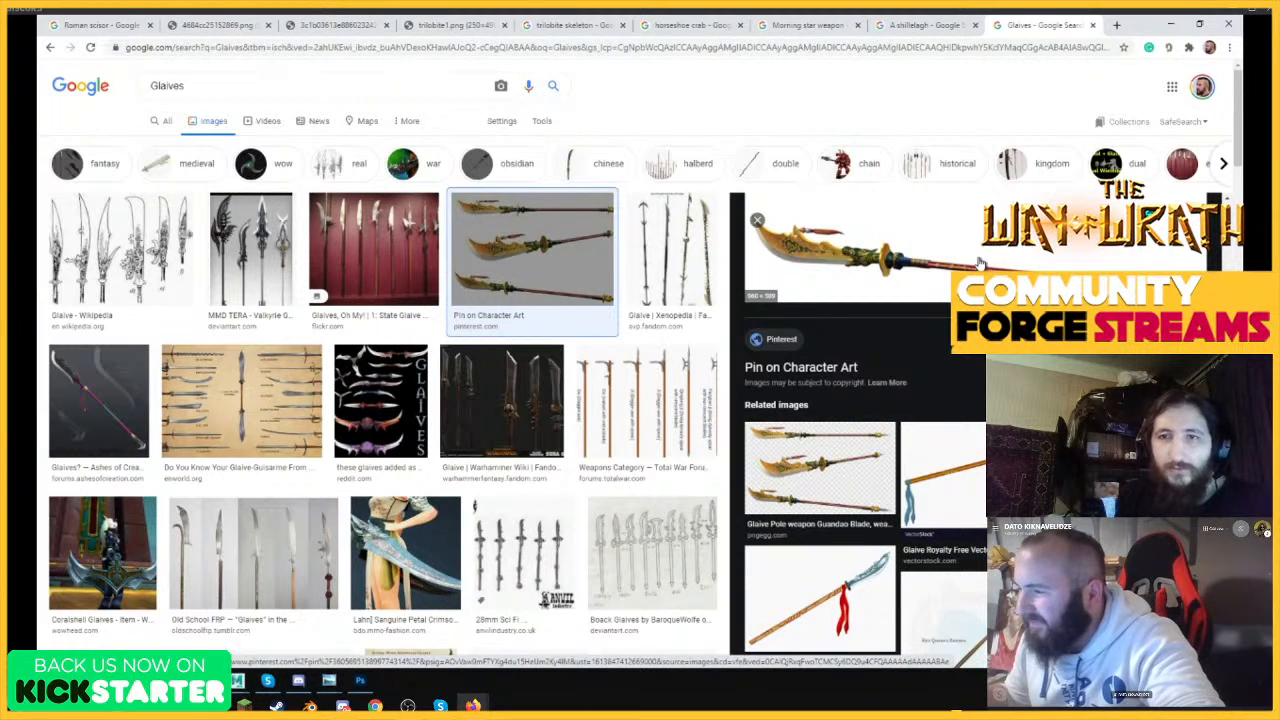
# Open the related Glaive Pole weapon Guandao Blade image and copy it.
pyautogui.click(850, 468)
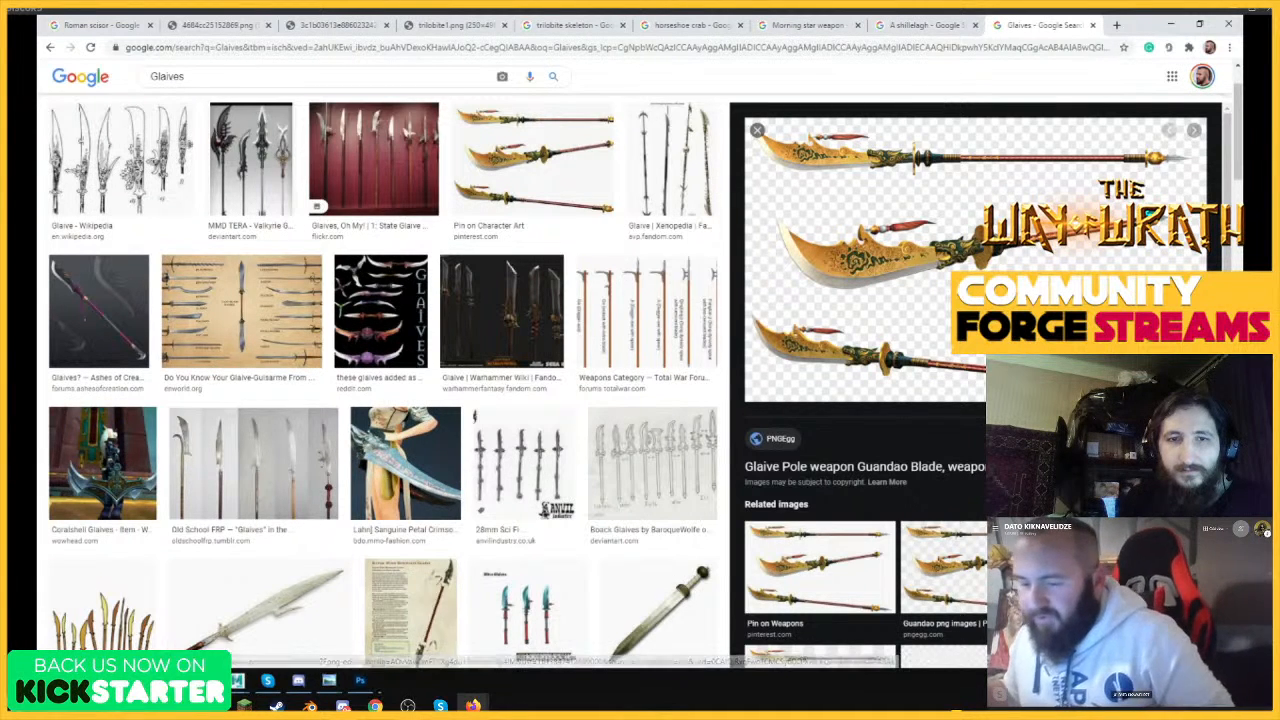
pyautogui.rightClick(984, 206)
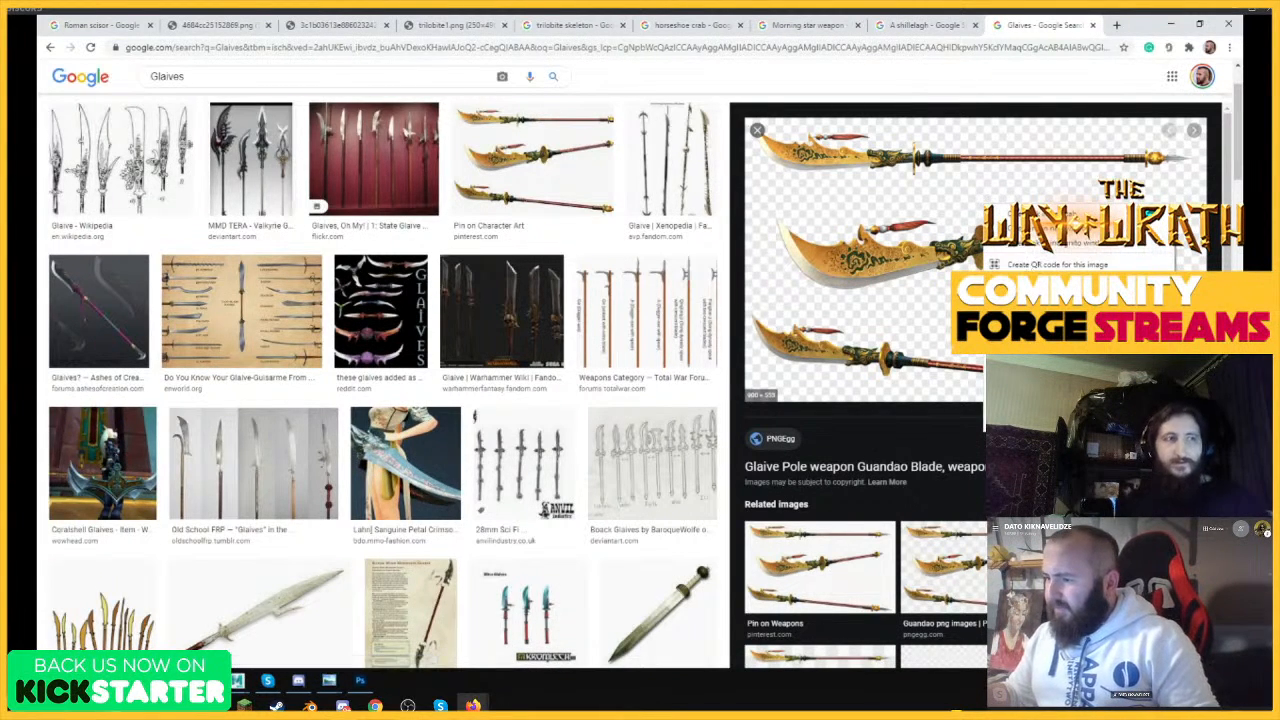
pyautogui.press('Escape')
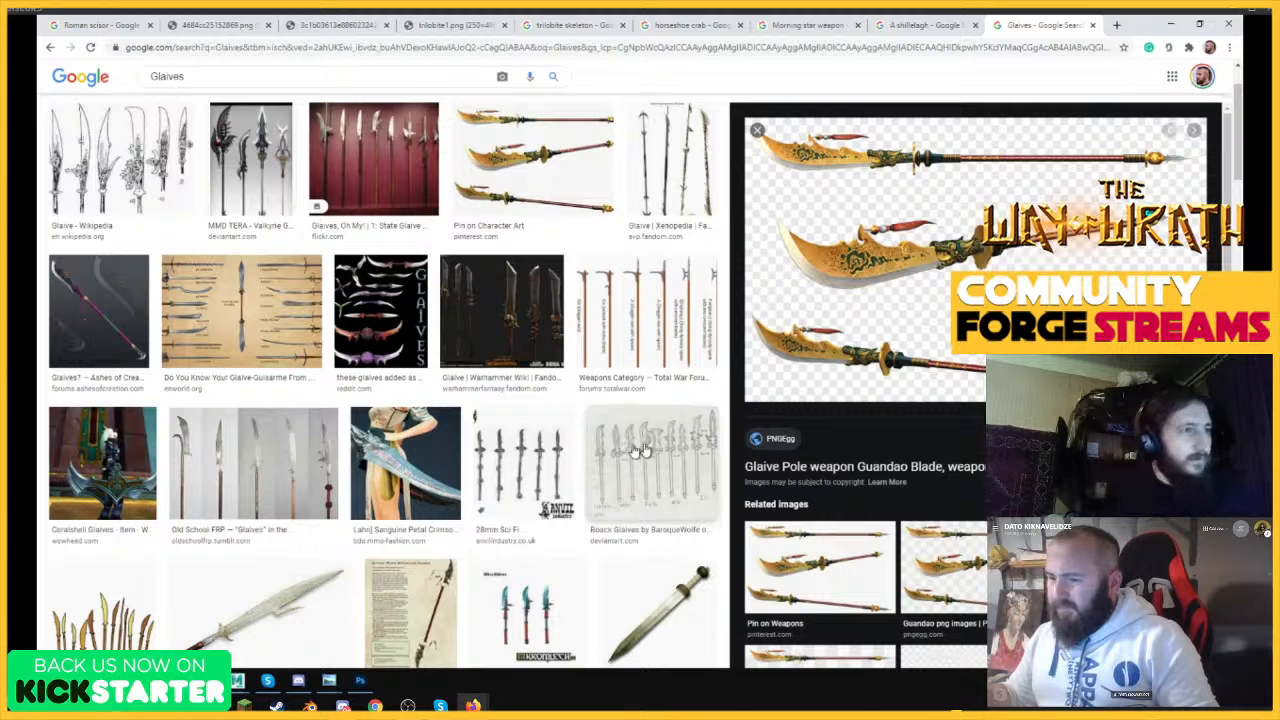
# Switch to Photoshop and extend the Weapon Design canvas to the right with the Crop tool, making blank space beside the spiked club sketch.
pyautogui.click(360, 681)
pyautogui.moveTo(571, 255); pyautogui.dragTo(552, 259)
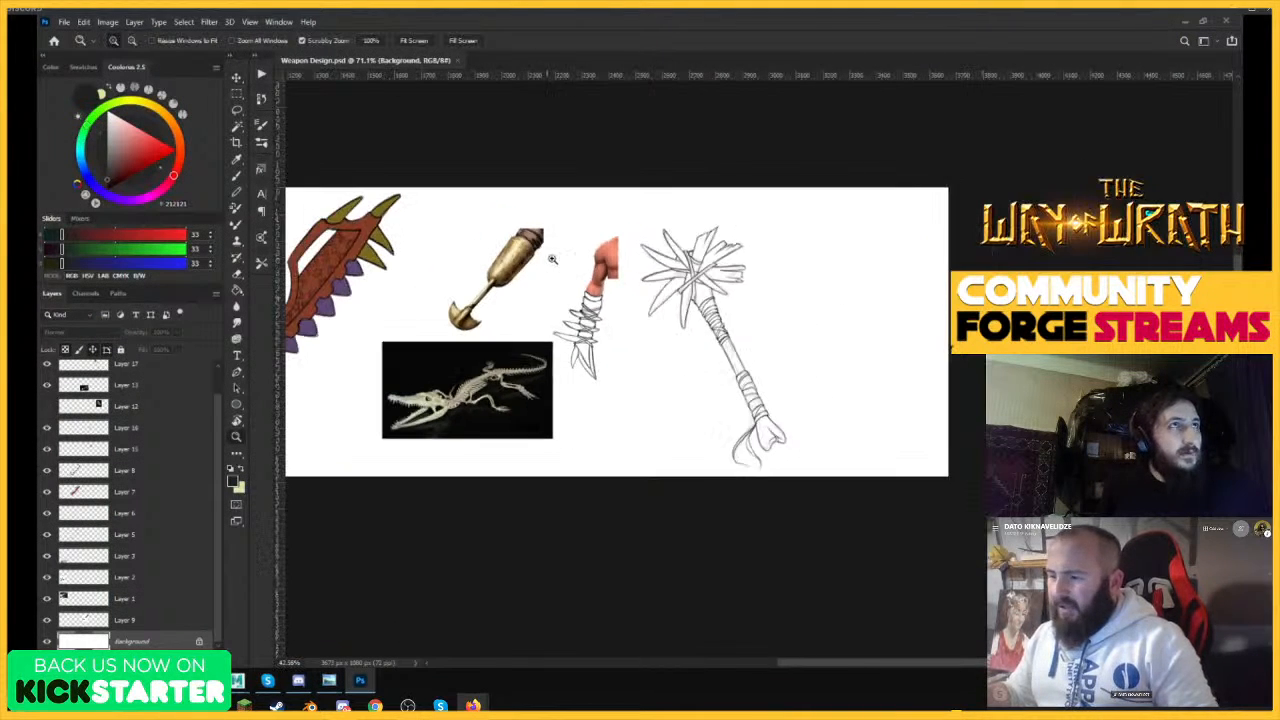
pyautogui.click(873, 346)
pyautogui.click(237, 141)
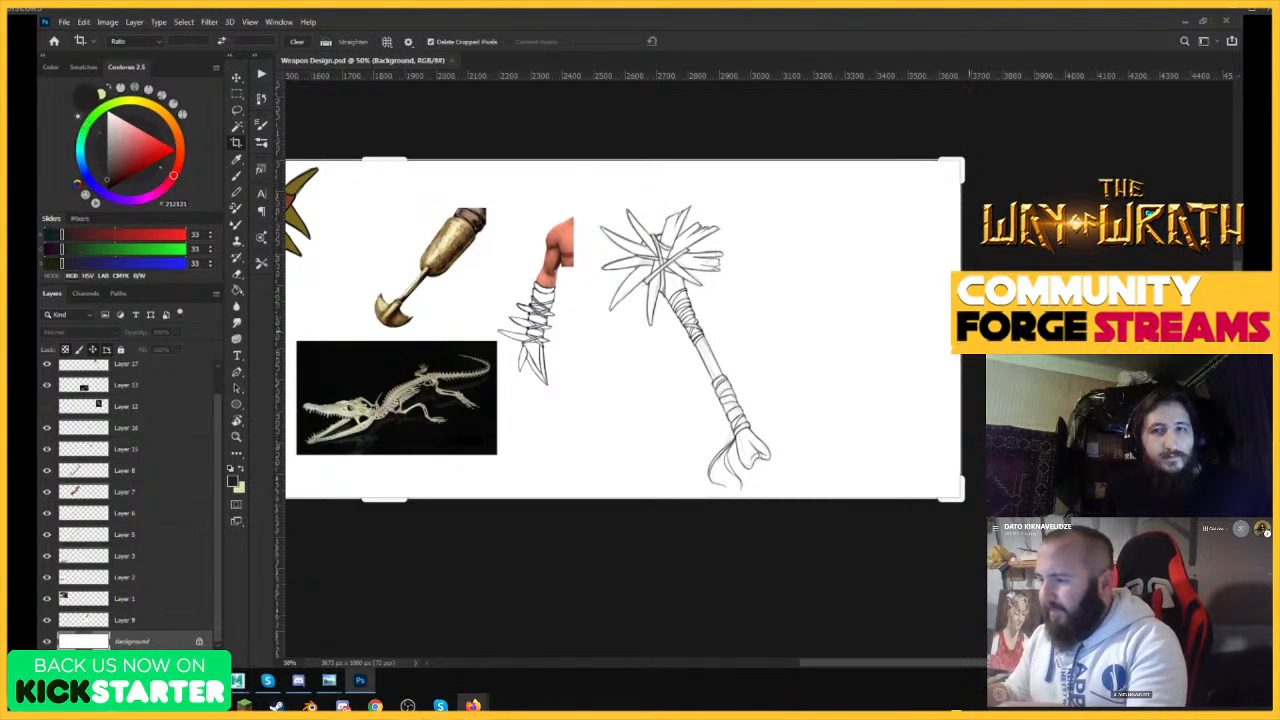
pyautogui.moveTo(961, 329); pyautogui.dragTo(1100, 329)
pyautogui.press('Return')
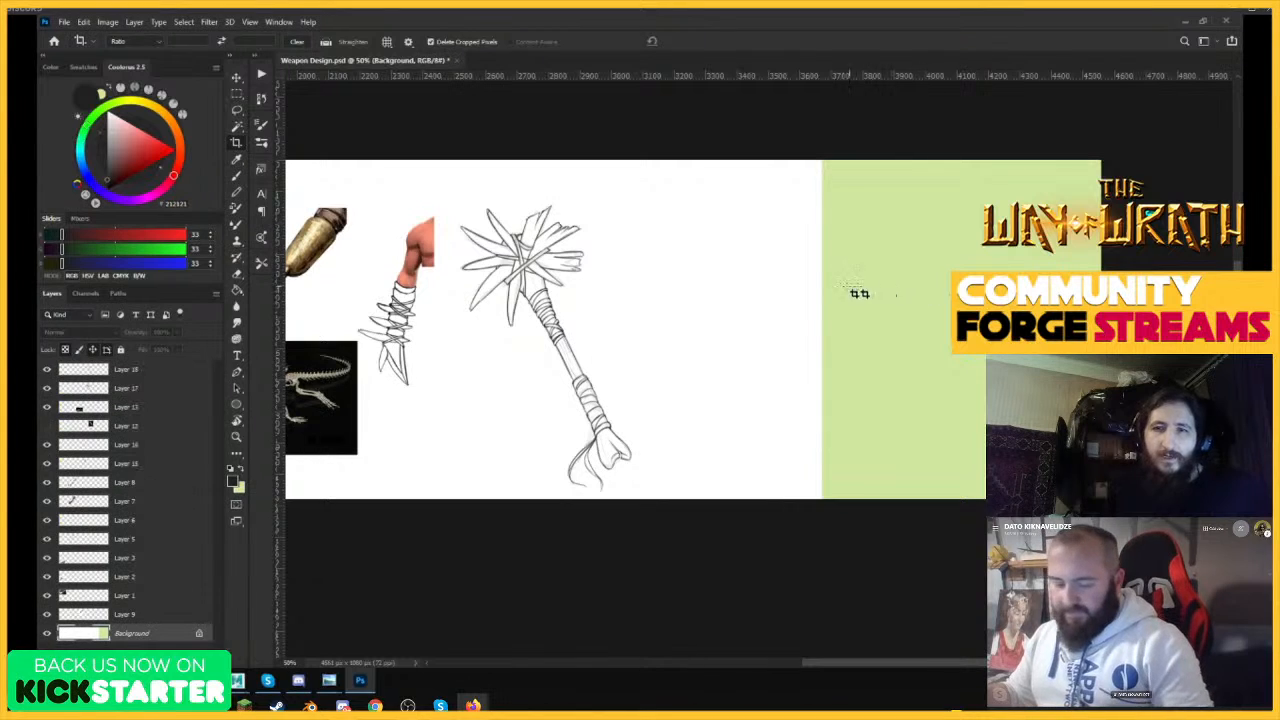
# Turn the whole Background layer white with Hue/Saturation by setting Lightness to +100.
pyautogui.press('v')
pyautogui.click(132, 633)
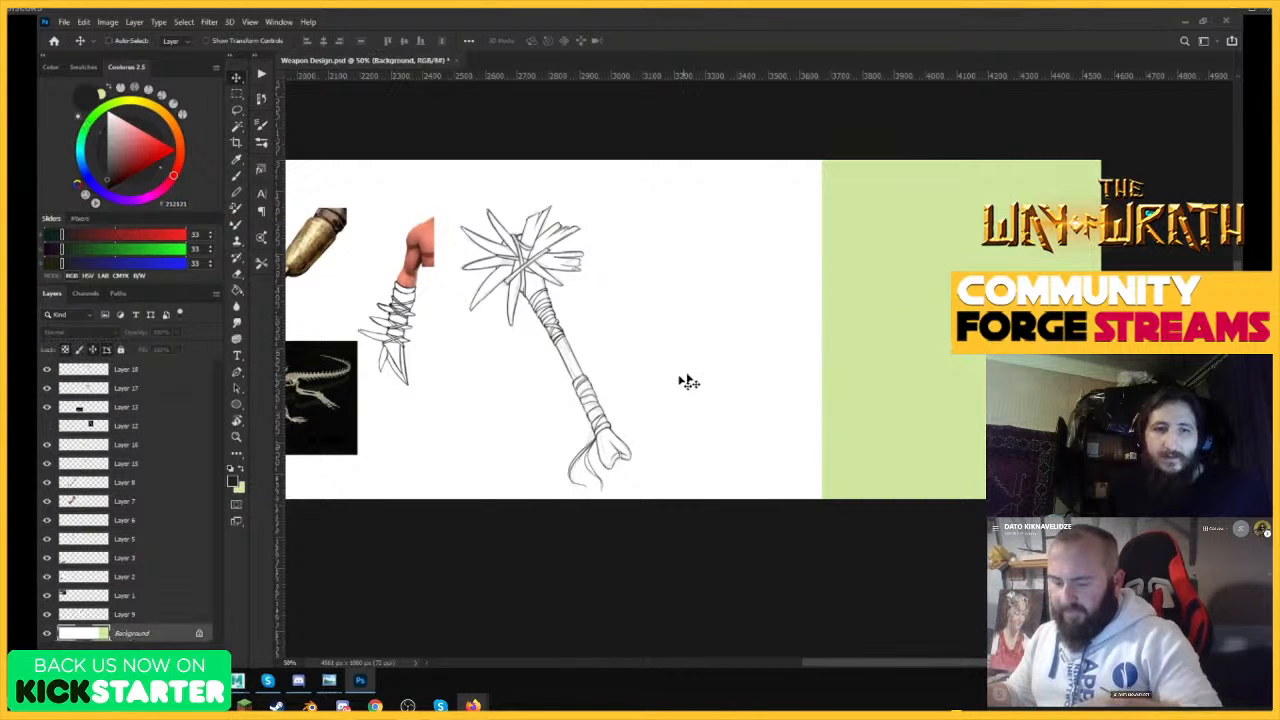
pyautogui.press('i')
pyautogui.hotkey('ctrl', 'u')
pyautogui.moveTo(253, 519); pyautogui.dragTo(345, 528)
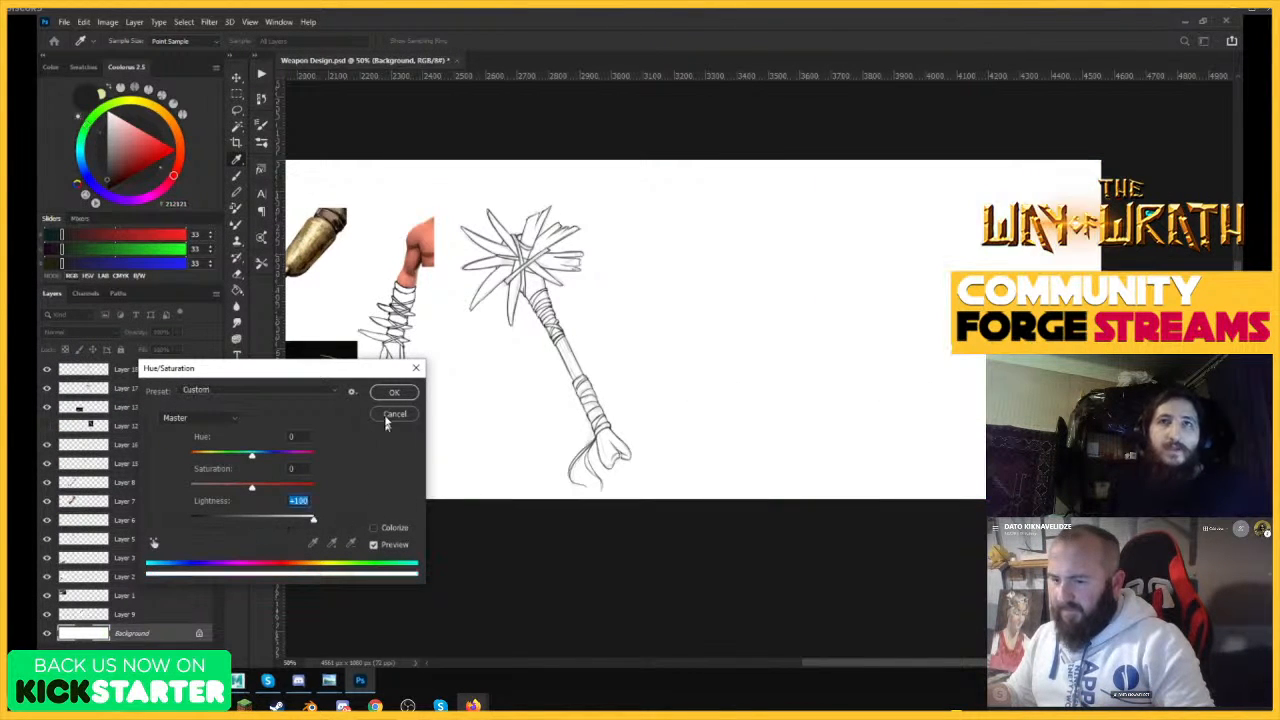
pyautogui.click(394, 393)
# Paste the glaive reference onto a new layer, scale it to about 72%, and place it to the upper right of the spiked club sketch.
pyautogui.hotkey('ctrl', 'shift', 'alt', 'n')
pyautogui.hotkey('ctrl', 'v')
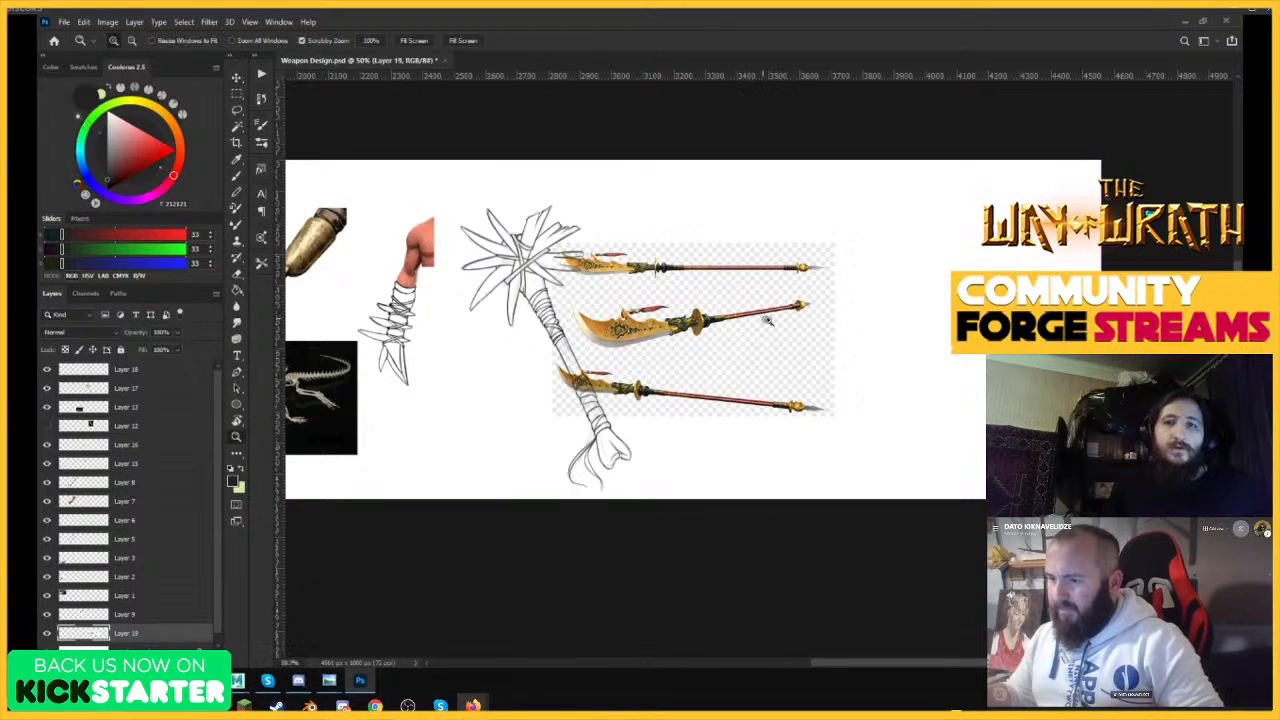
pyautogui.scroll(2, 785, 318)
pyautogui.hotkey('ctrl', 't')
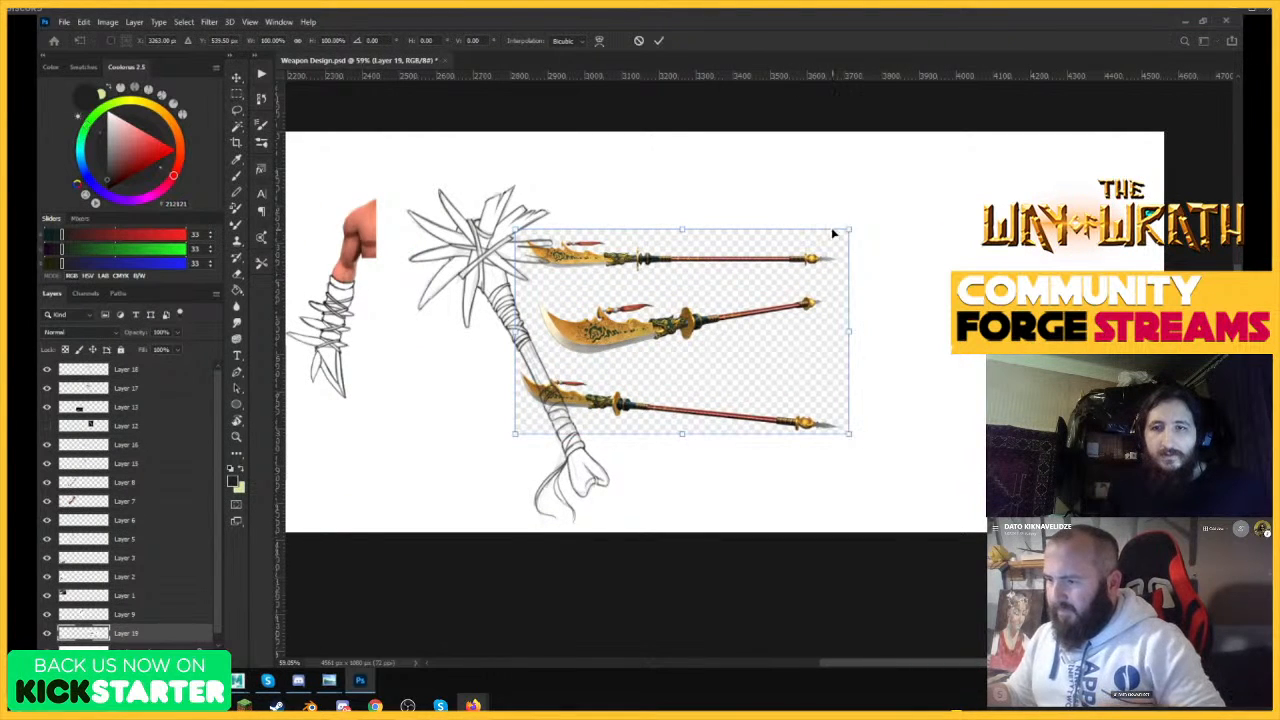
pyautogui.moveTo(849, 230); pyautogui.dragTo(802, 258)
pyautogui.moveTo(773, 218); pyautogui.dragTo(771, 207)
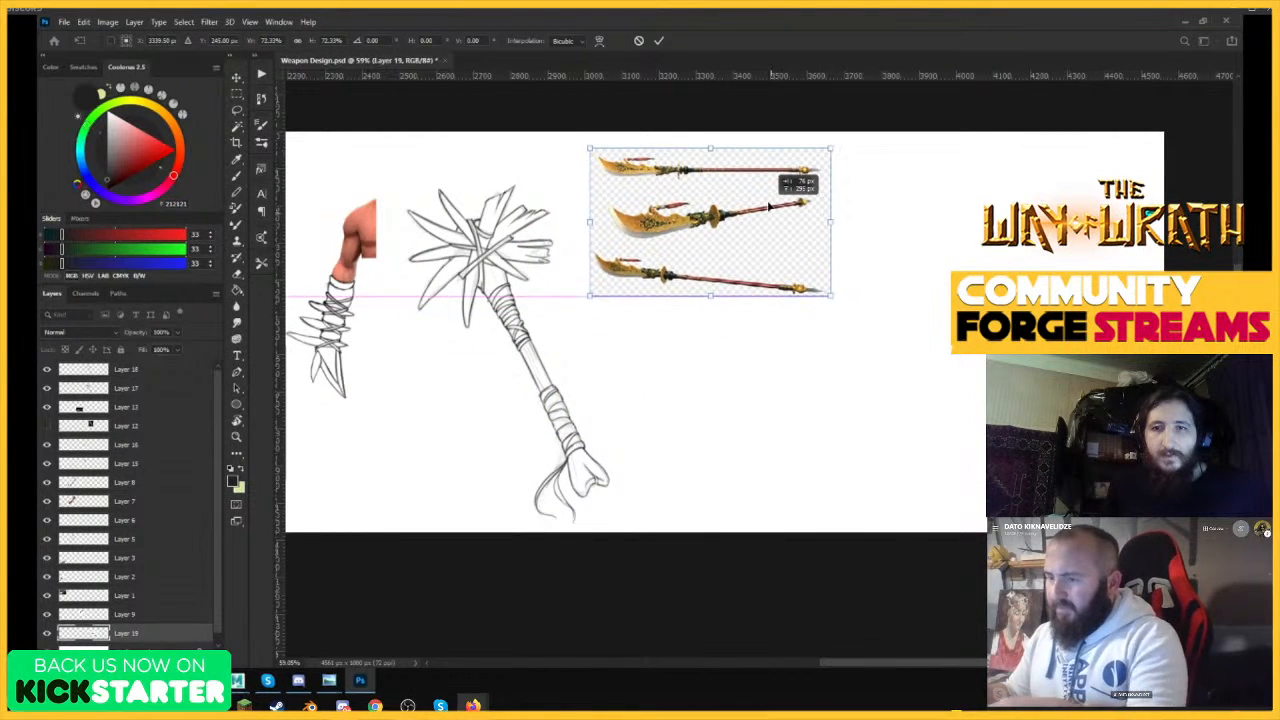
pyautogui.press('Return')
# Try to sketch a long diagonal shaft guide with the Brush in the blank area right of the glaive reference.
pyautogui.press('z')
pyautogui.moveTo(1061, 404); pyautogui.dragTo(1074, 404)
pyautogui.press('v')
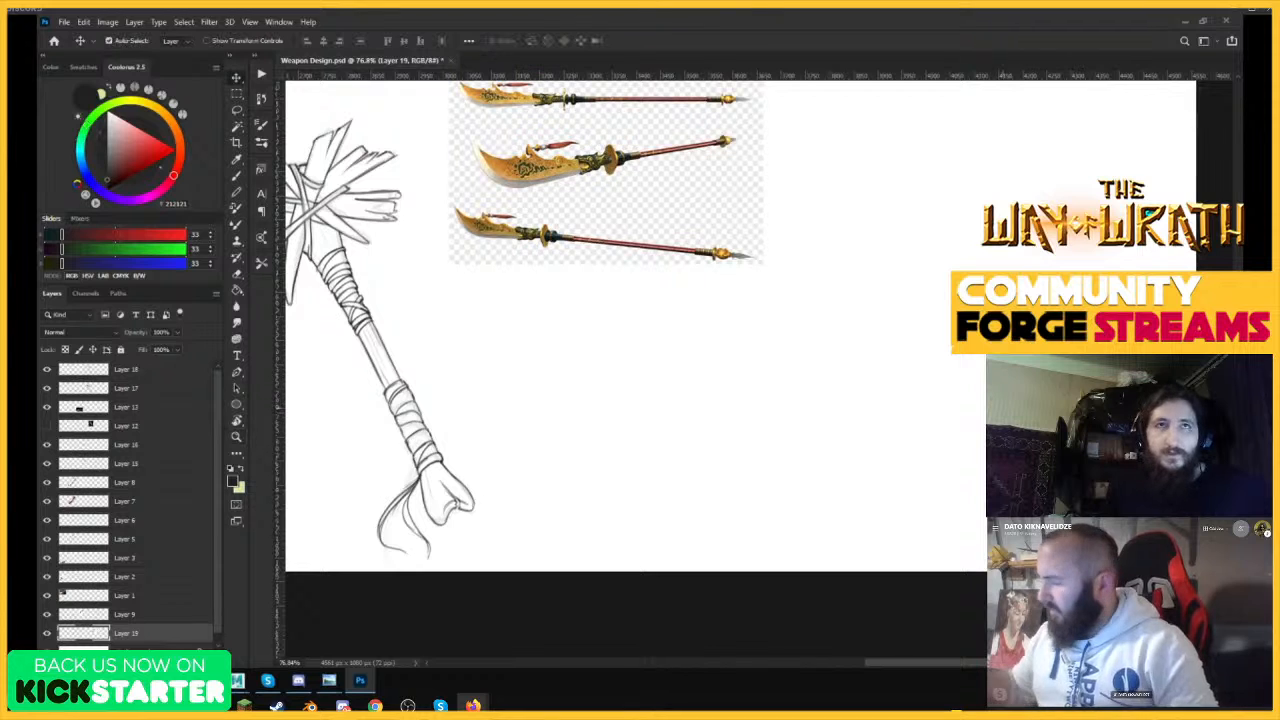
pyautogui.press('b')
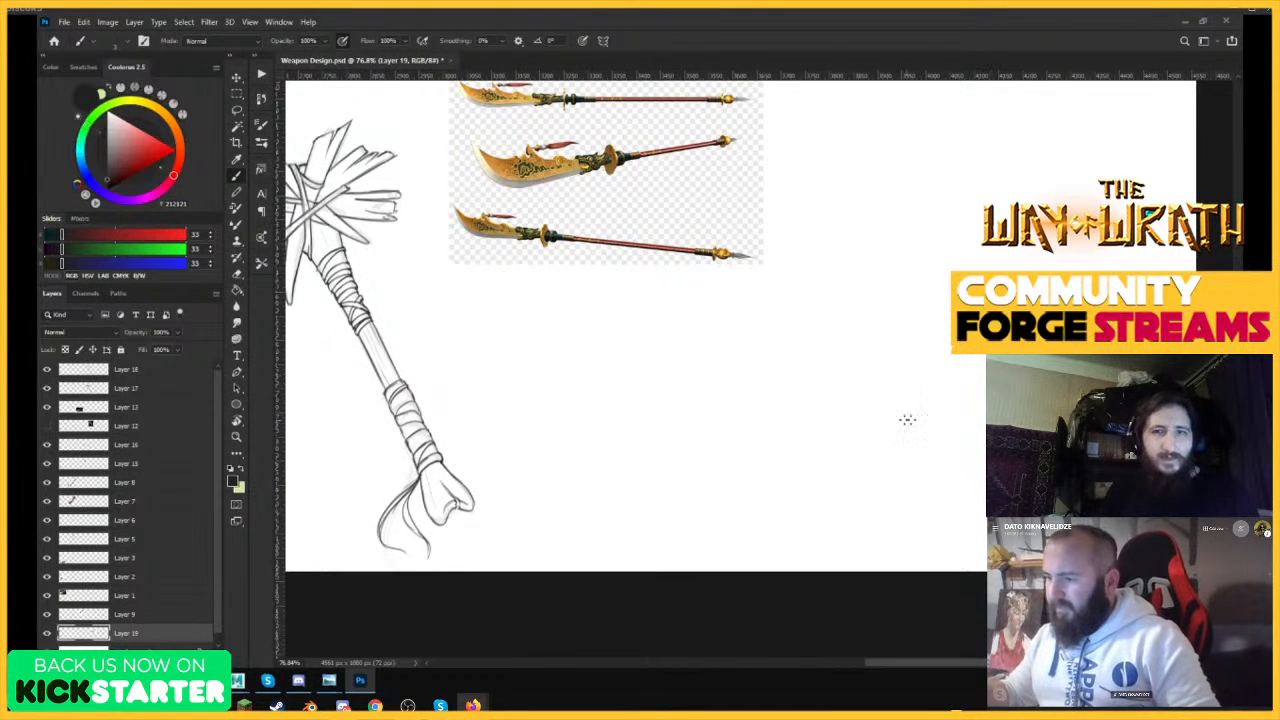
pyautogui.press('z')
pyautogui.moveTo(880, 339); pyautogui.dragTo(849, 349)
pyautogui.moveTo(990, 302); pyautogui.dragTo(1016, 300)
pyautogui.moveTo(941, 440); pyautogui.dragTo(931, 416)
pyautogui.moveTo(1006, 260); pyautogui.dragTo(1008, 225)
pyautogui.press('b')
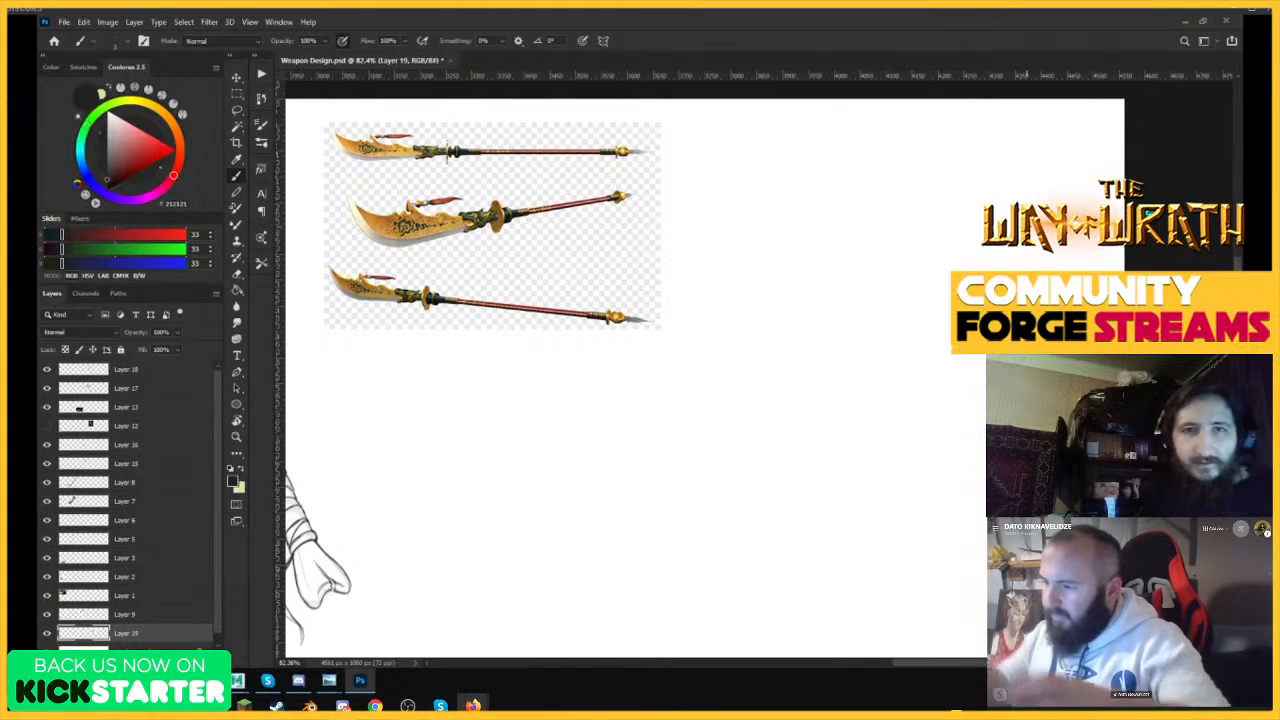
pyautogui.moveTo(790, 228); pyautogui.dragTo(940, 575)
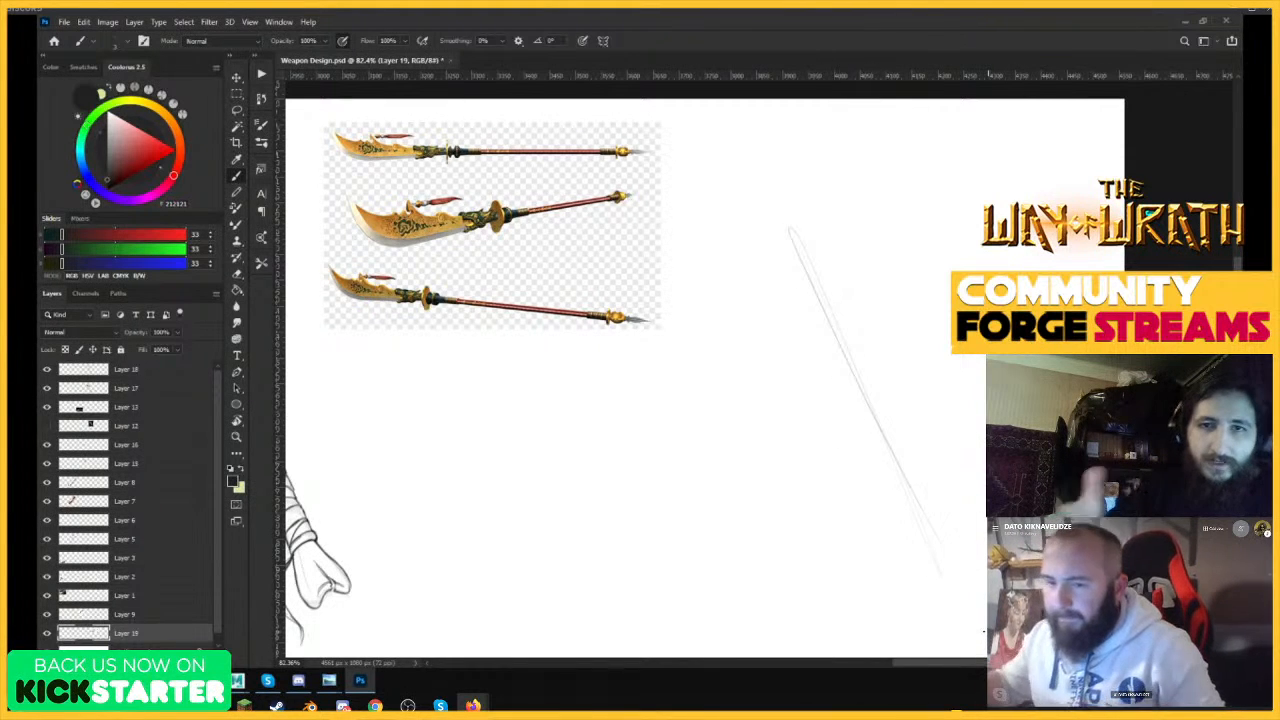
pyautogui.hotkey('ctrl', 'z')
# Create a new layer at the top of the stack and rough in a curved blade edge right of the glaive reference.
pyautogui.click(140, 376)
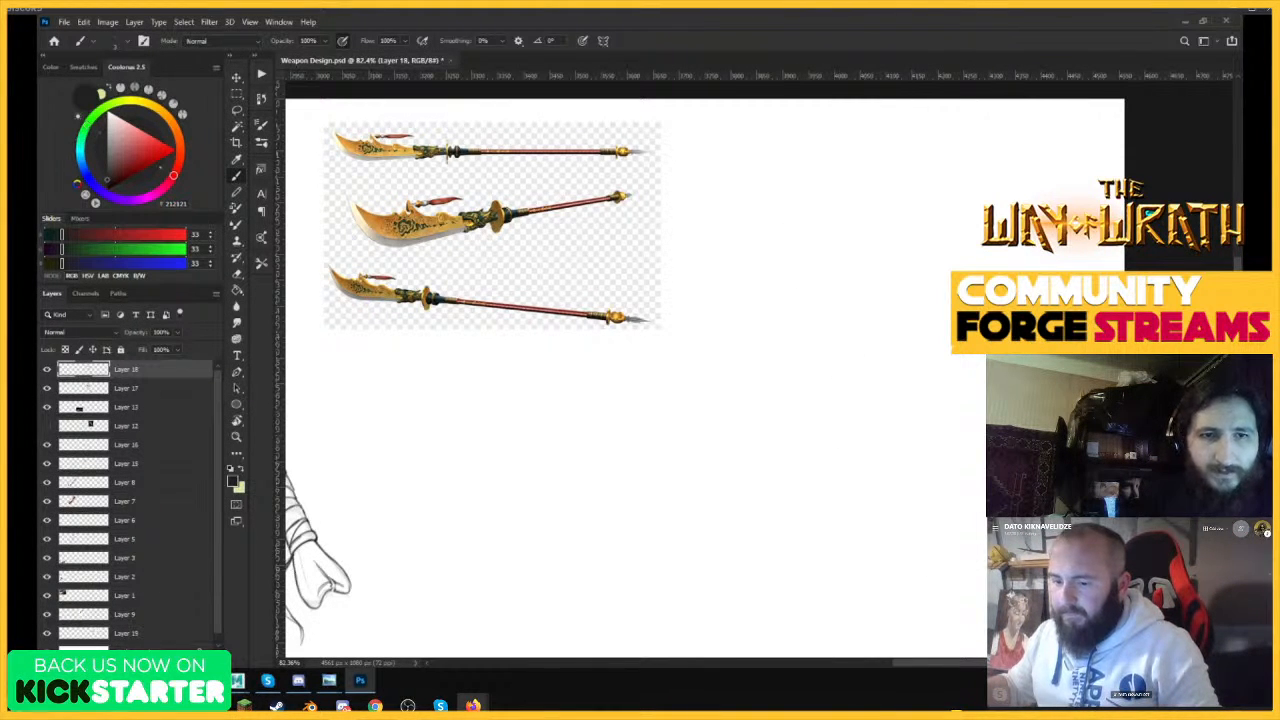
pyautogui.hotkey('ctrl', 'shift', 'alt', 'n')
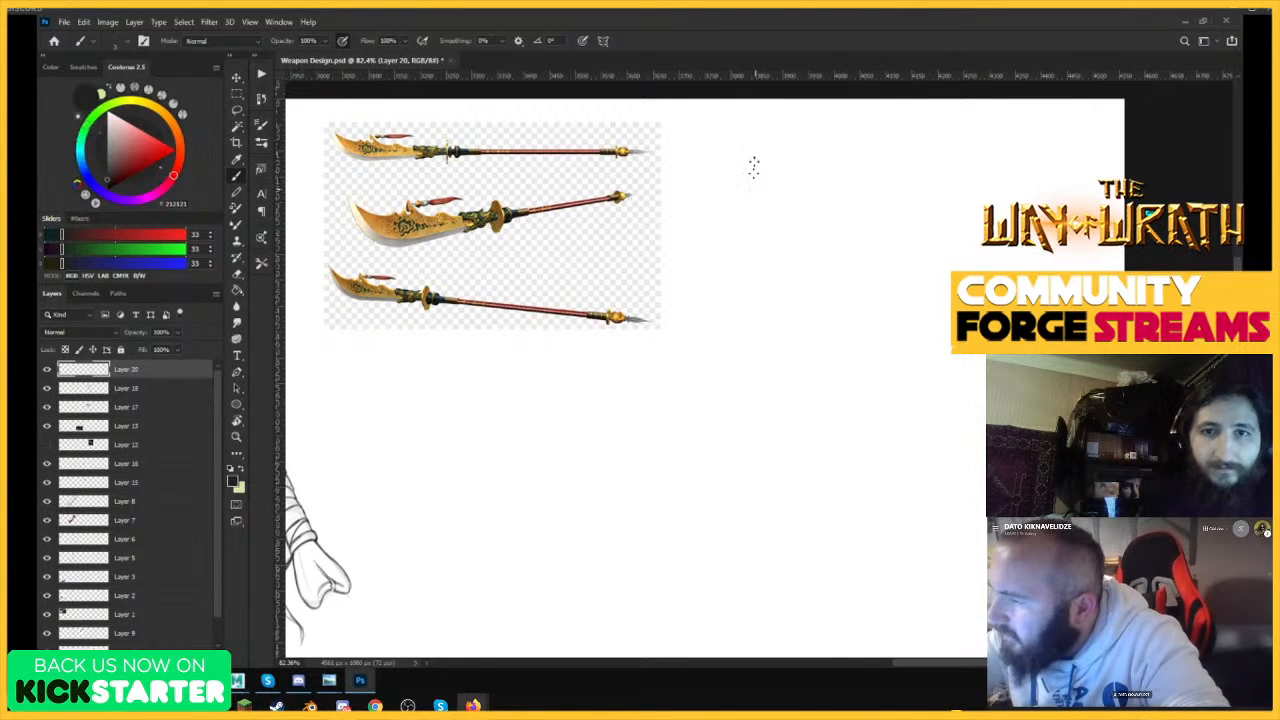
pyautogui.moveTo(754, 166); pyautogui.dragTo(754, 186)
pyautogui.moveTo(767, 132); pyautogui.dragTo(755, 206)
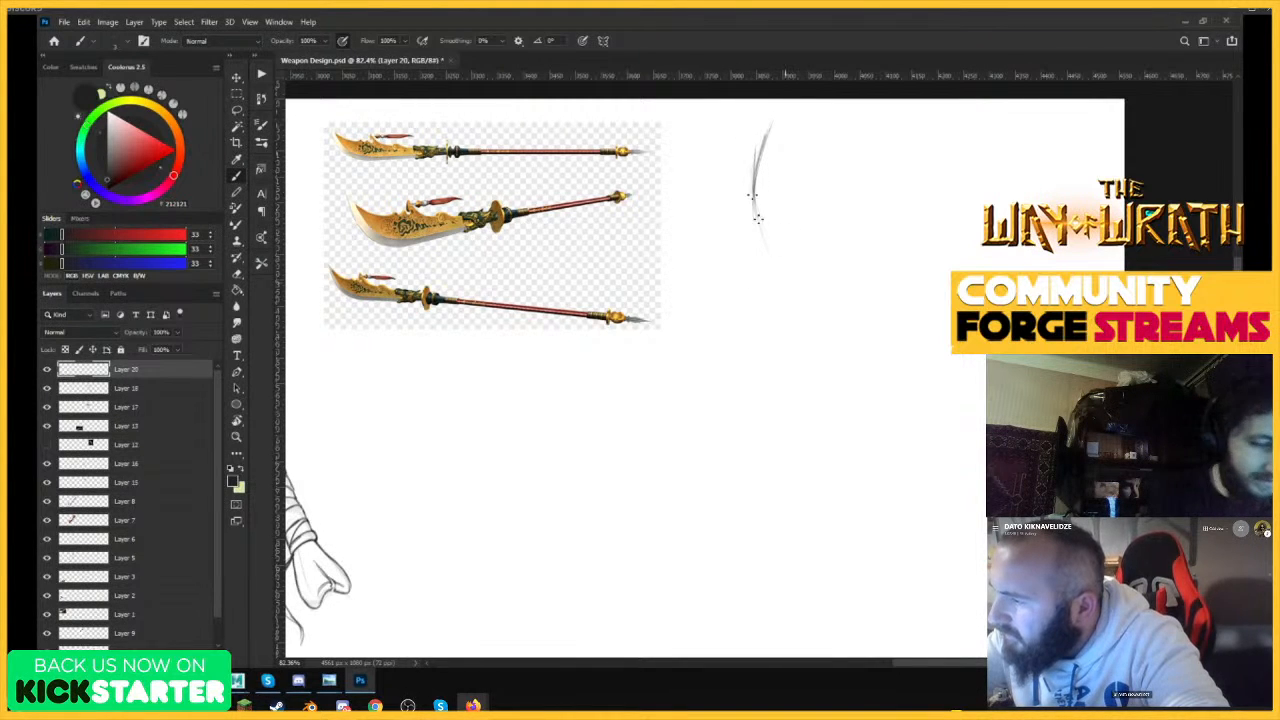
pyautogui.moveTo(759, 219); pyautogui.dragTo(809, 314)
pyautogui.moveTo(763, 234); pyautogui.dragTo(814, 330)
pyautogui.moveTo(750, 205); pyautogui.dragTo(832, 357)
pyautogui.moveTo(750, 204); pyautogui.dragTo(815, 331)
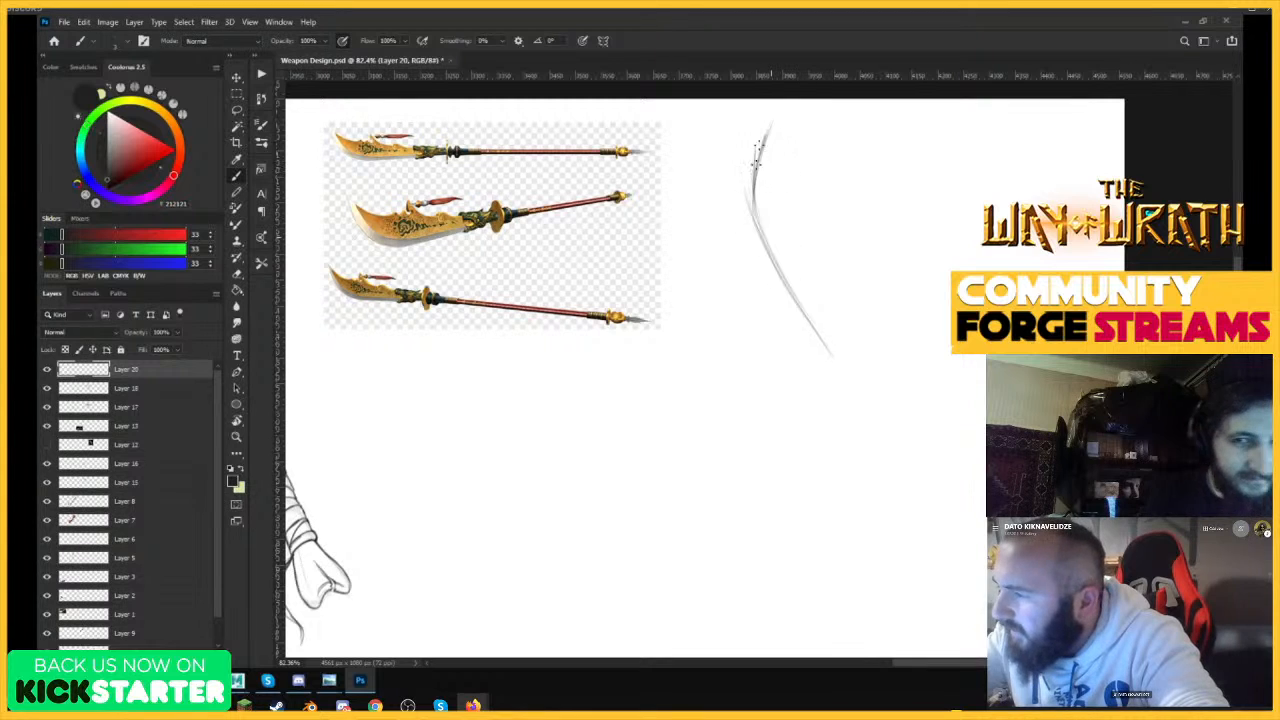
pyautogui.moveTo(755, 178); pyautogui.dragTo(802, 316)
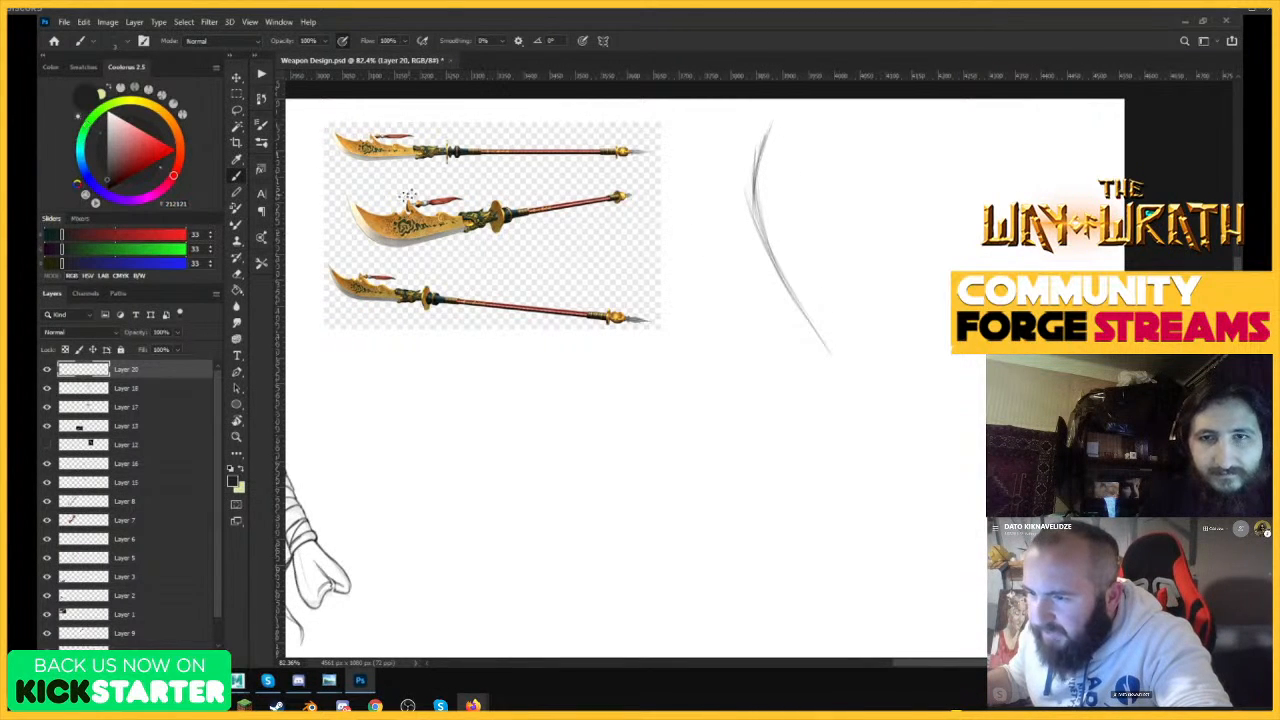
# Switch to the Chrome window with the glaive image results and run an image search for "naginata".
pyautogui.click(176, 681)
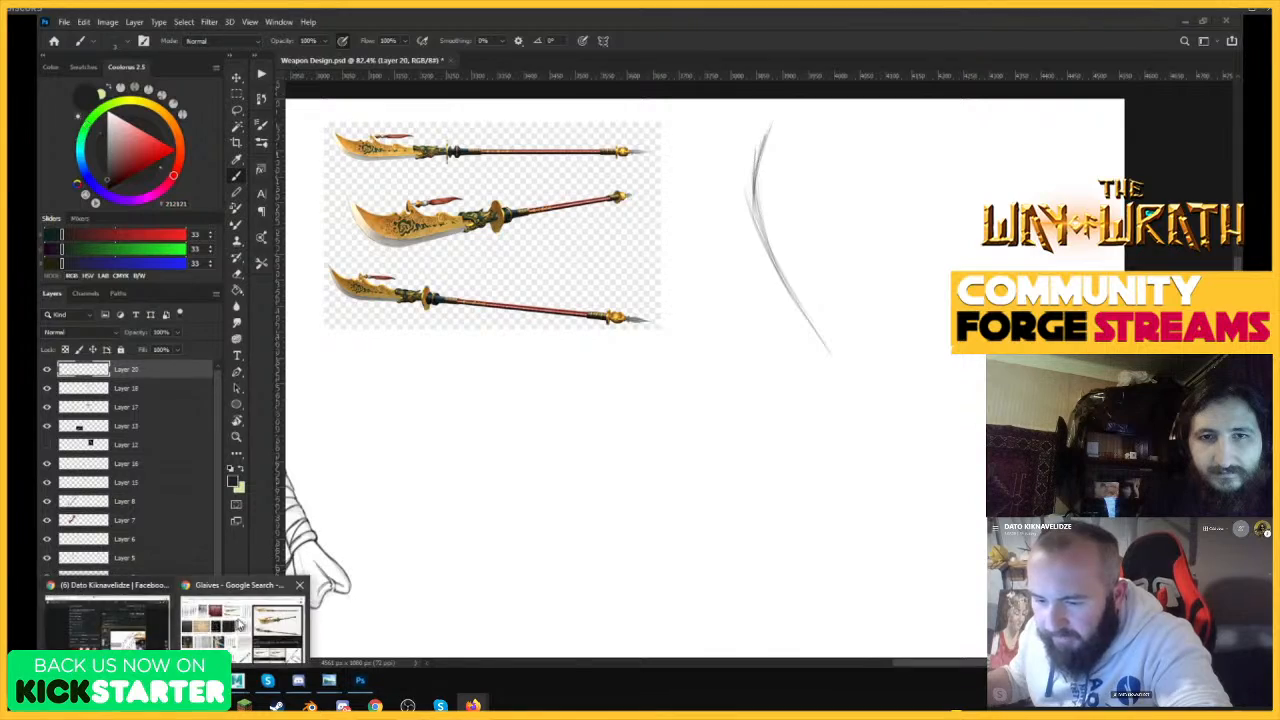
pyautogui.click(240, 625)
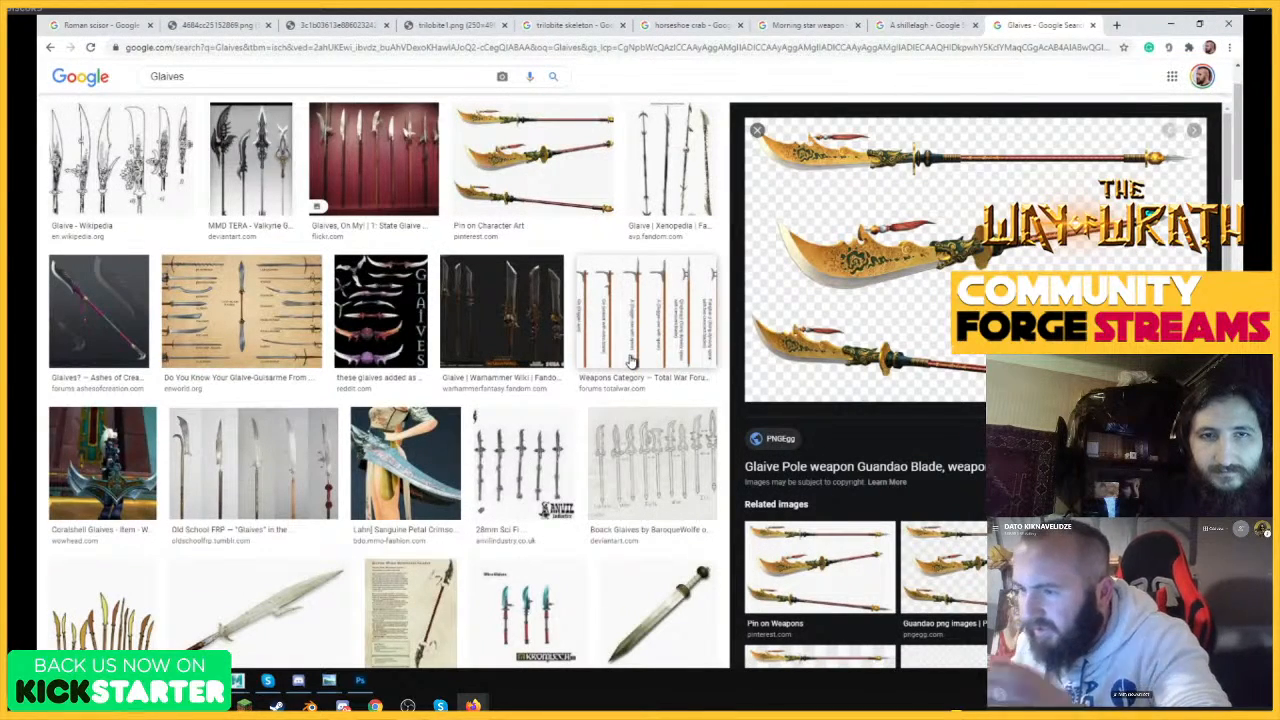
pyautogui.scroll(-1, 600, 480)
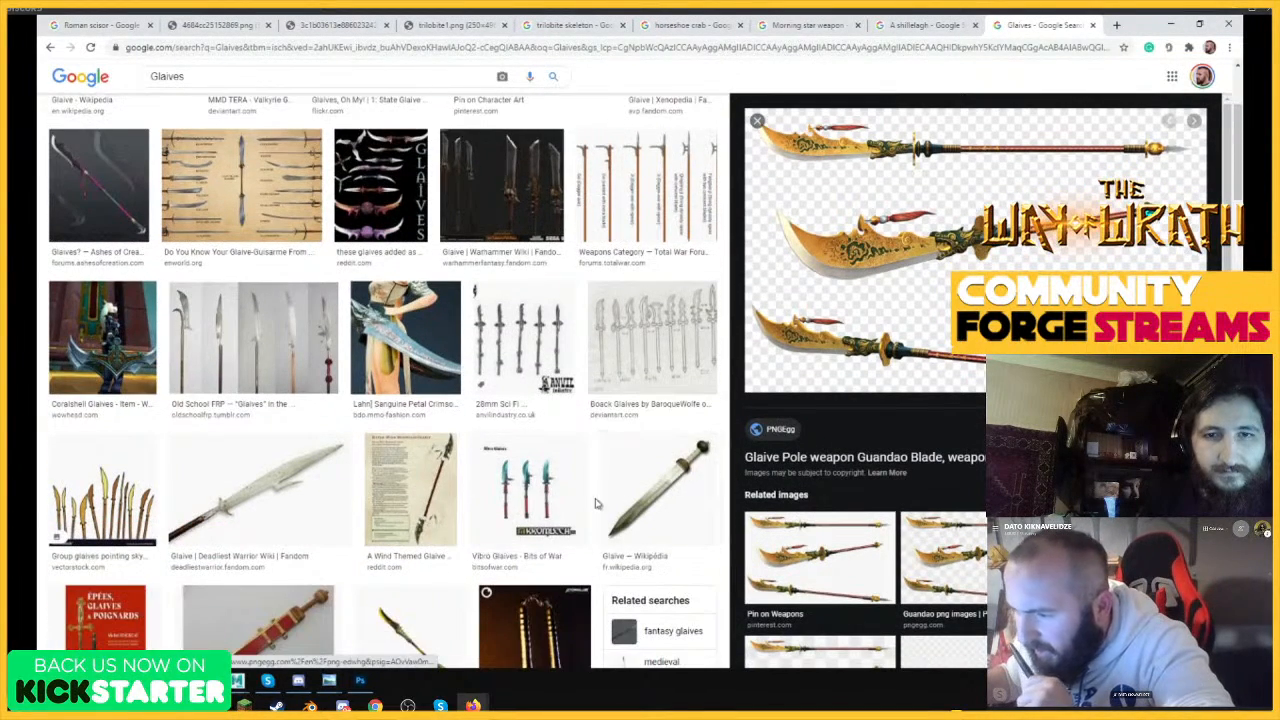
pyautogui.scroll(-2, 532, 509)
pyautogui.scroll(5, 530, 480)
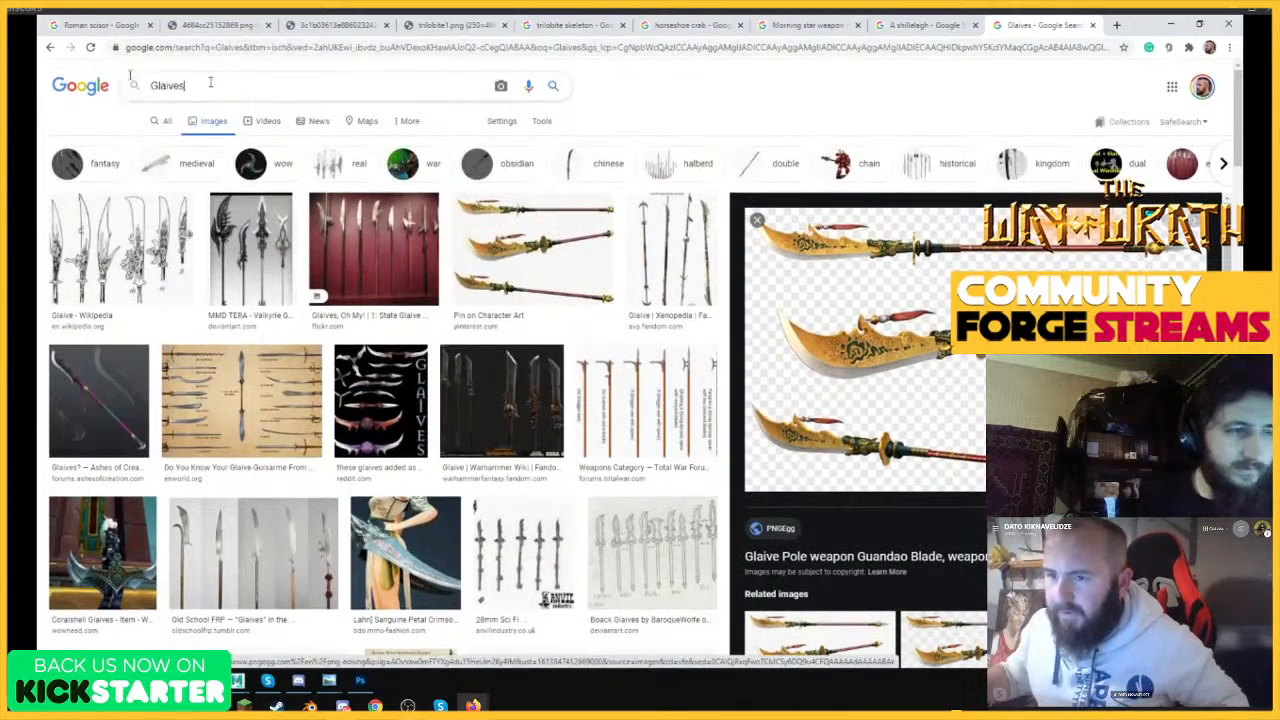
pyautogui.moveTo(209, 84); pyautogui.dragTo(70, 72)
pyautogui.write('naginata')
pyautogui.press('Return')
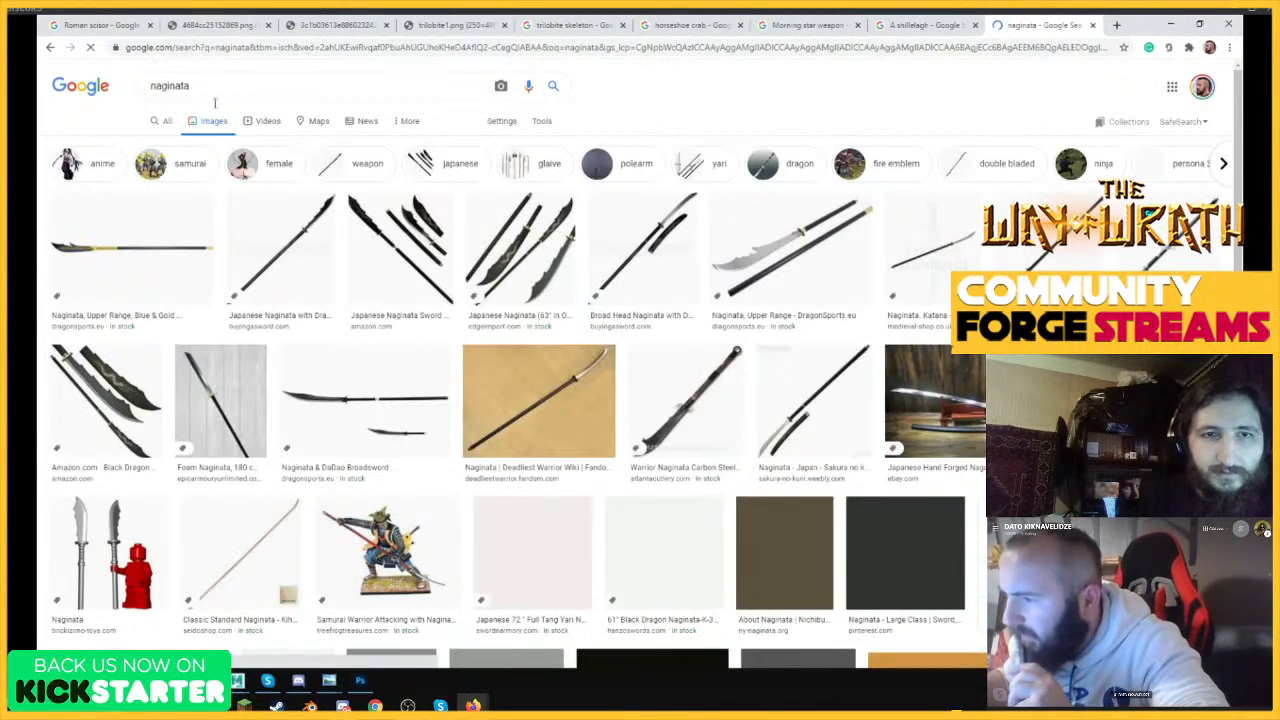
# Preview the naginata results and copy the Amazon image of the black Japanese naginata sword set.
pyautogui.click(313, 236)
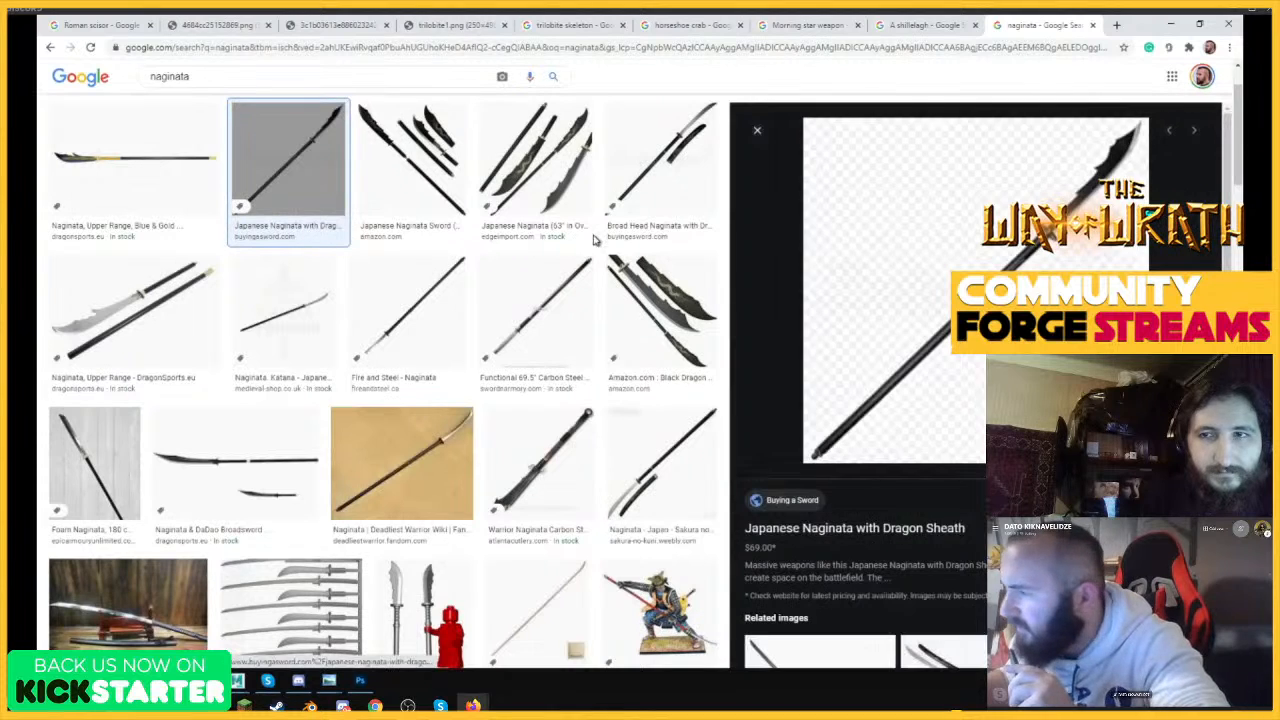
pyautogui.click(420, 150)
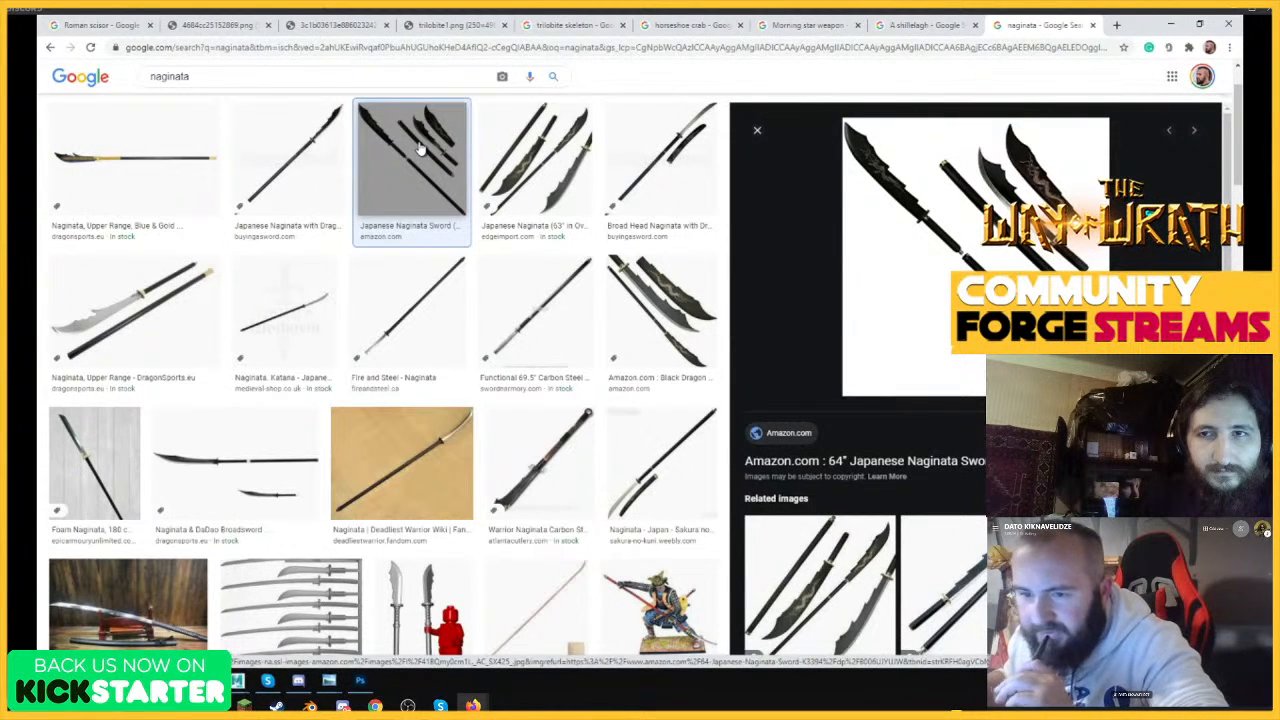
pyautogui.scroll(-2, 1000, 230)
pyautogui.scroll(2, 1000, 230)
pyautogui.rightClick(1012, 214)
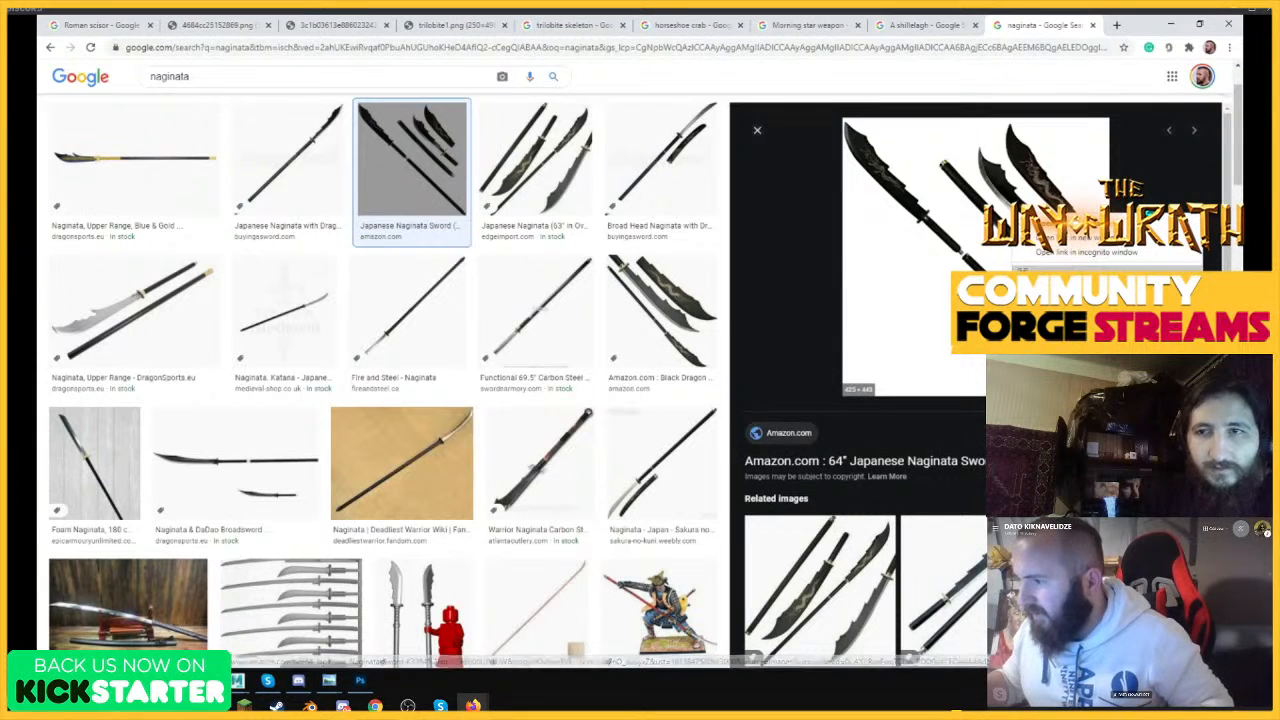
pyautogui.click(1060, 351)
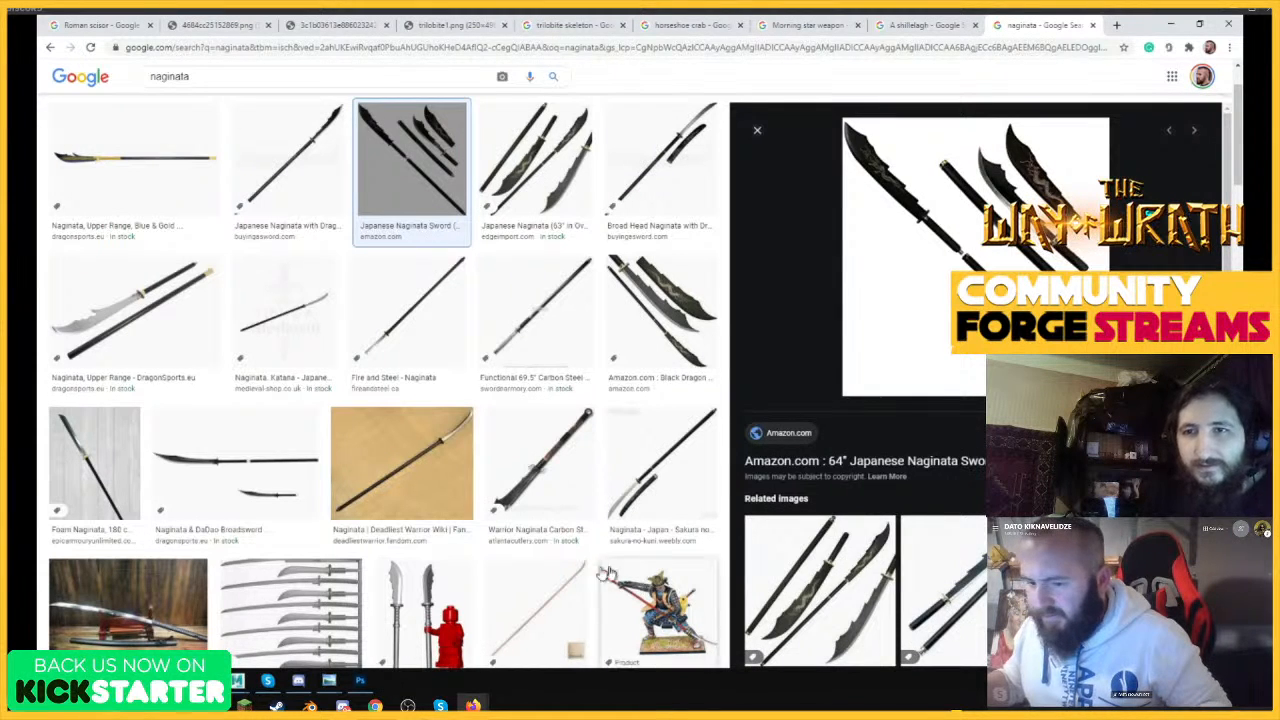
# Switch to Photoshop, paste the naginata image as a new layer, and place it below the glaive reference.
pyautogui.click(360, 681)
pyautogui.hotkey('ctrl', 'v')
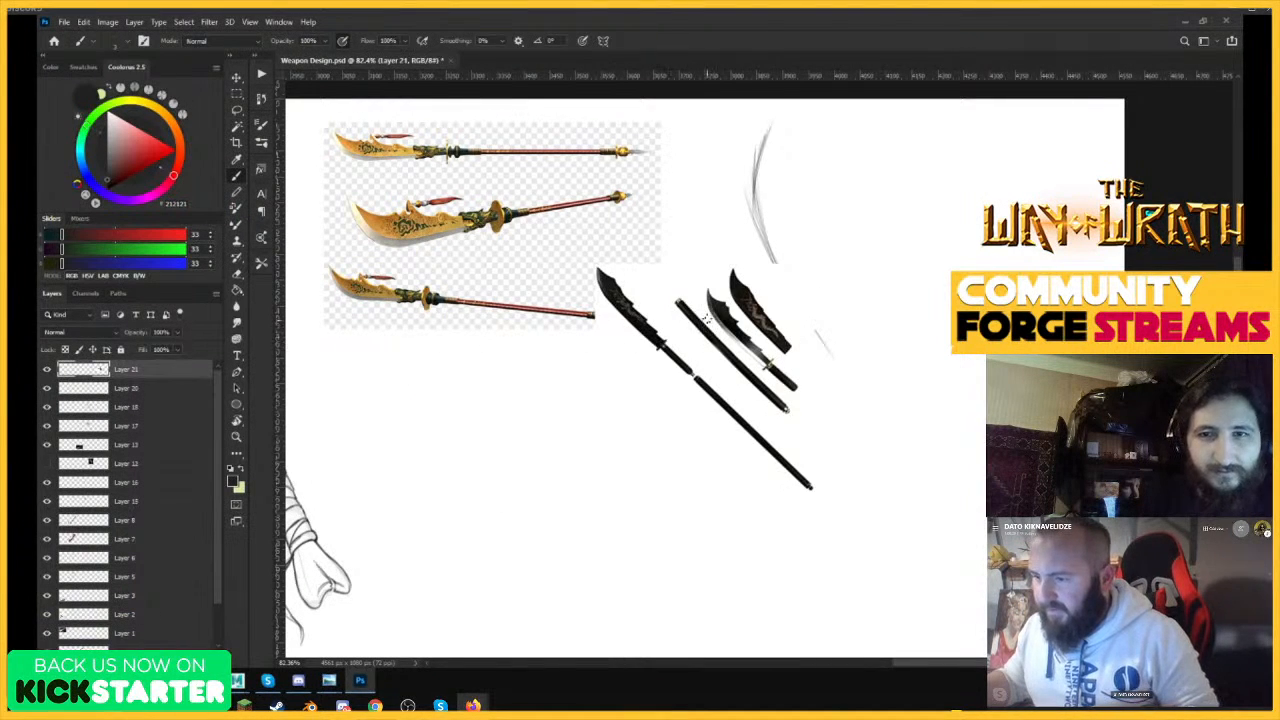
pyautogui.press('v')
pyautogui.moveTo(735, 318); pyautogui.dragTo(500, 428)
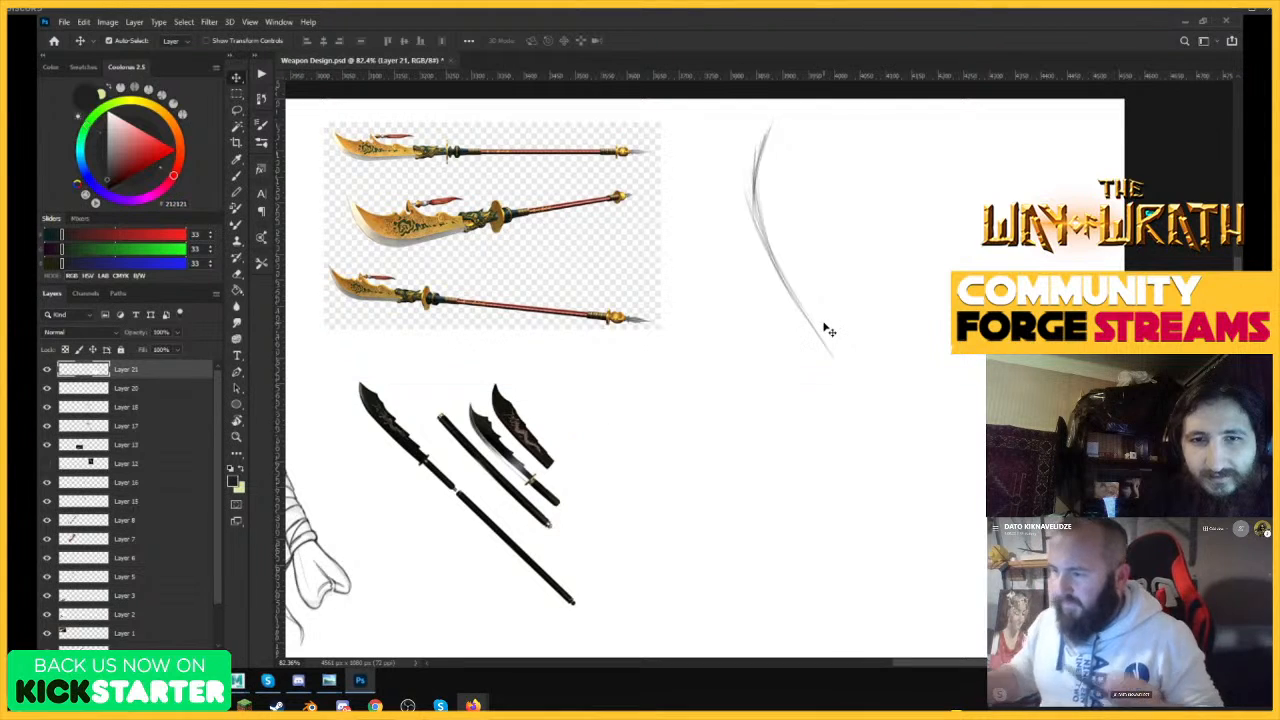
# Try to build up the blade curve with more Brush strokes and clean its outer side with a larger Eraser.
pyautogui.press('b')
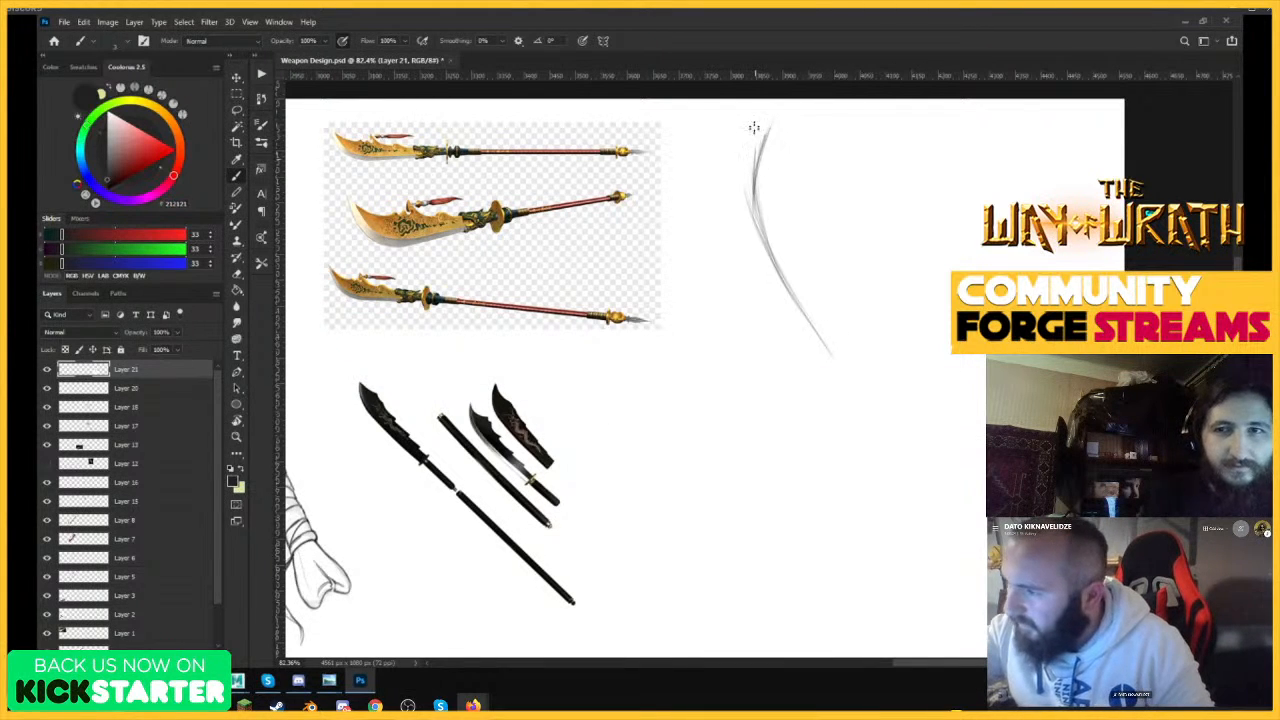
pyautogui.moveTo(762, 122)
pyautogui.mouseDown()
pyautogui.moveTo(759, 226)
pyautogui.moveTo(758, 199)
pyautogui.moveTo(776, 258)
pyautogui.mouseUp()
pyautogui.moveTo(754, 158); pyautogui.dragTo(800, 318)
pyautogui.press('e')
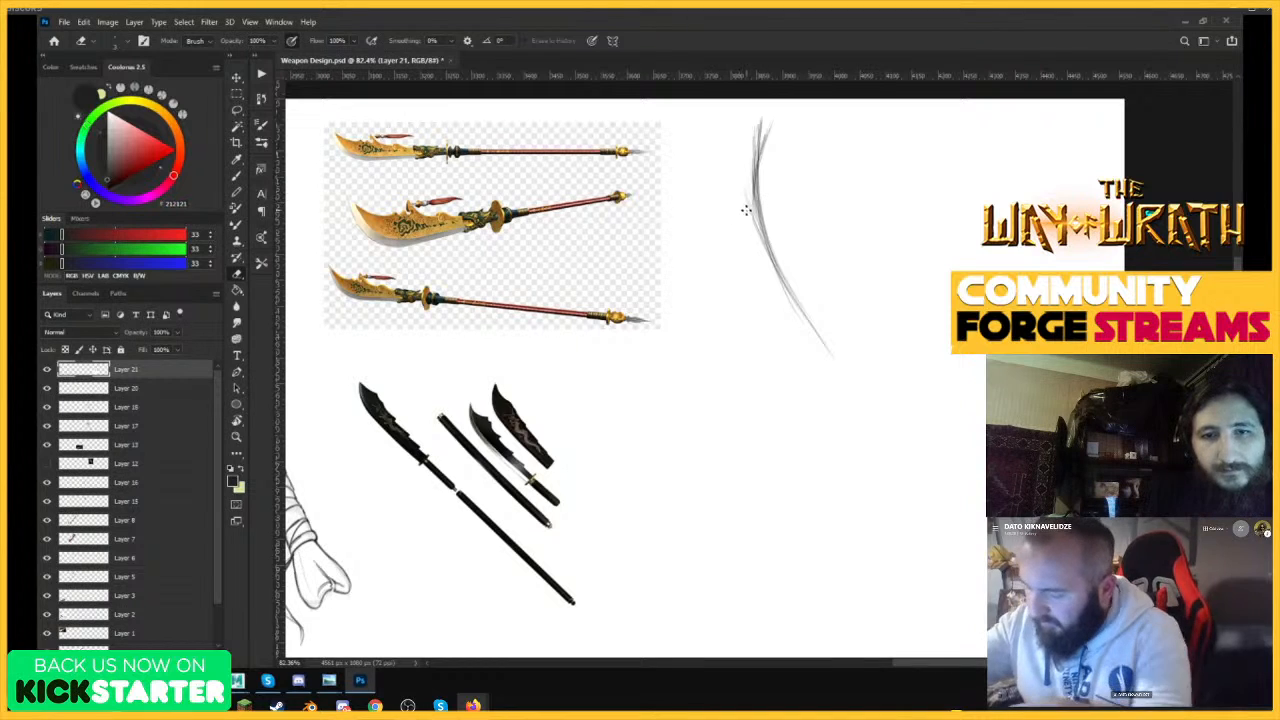
pyautogui.moveTo(762, 240); pyautogui.dragTo(748, 181)
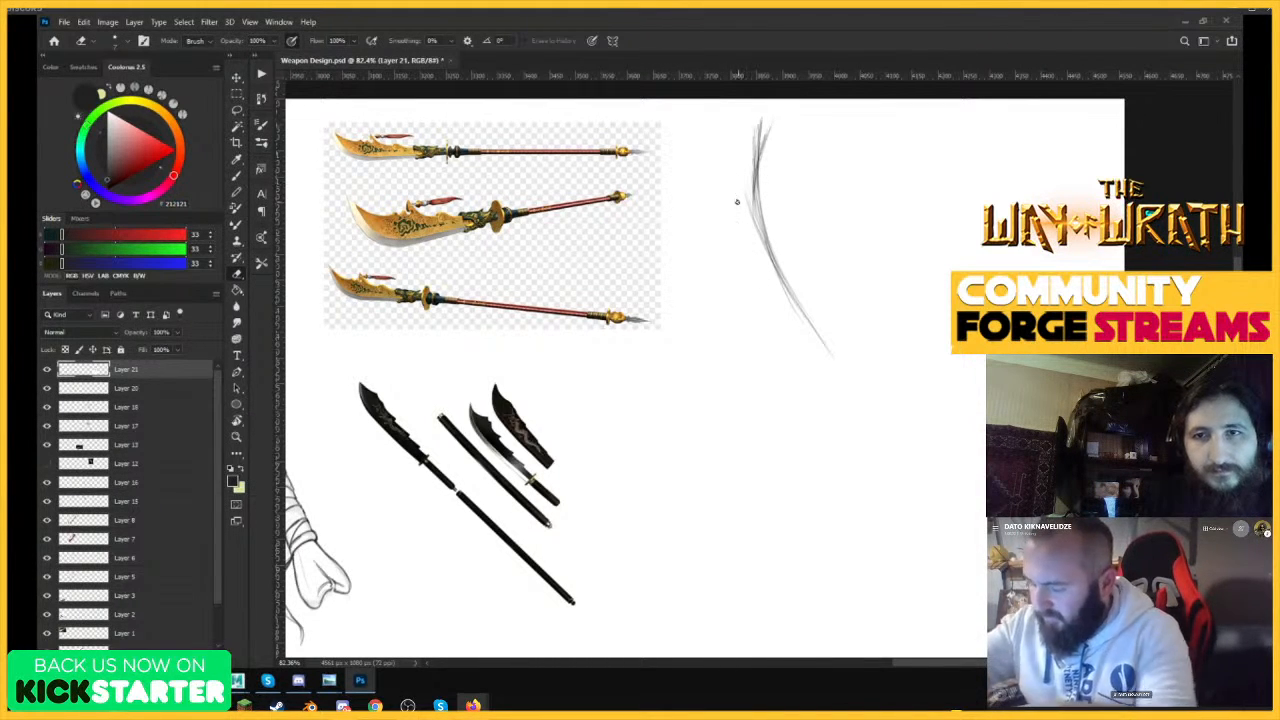
pyautogui.press(']')
pyautogui.press(']')
pyautogui.moveTo(756, 158)
pyautogui.mouseDown()
pyautogui.moveTo(742, 248)
pyautogui.moveTo(762, 122)
pyautogui.moveTo(749, 146)
pyautogui.mouseUp()
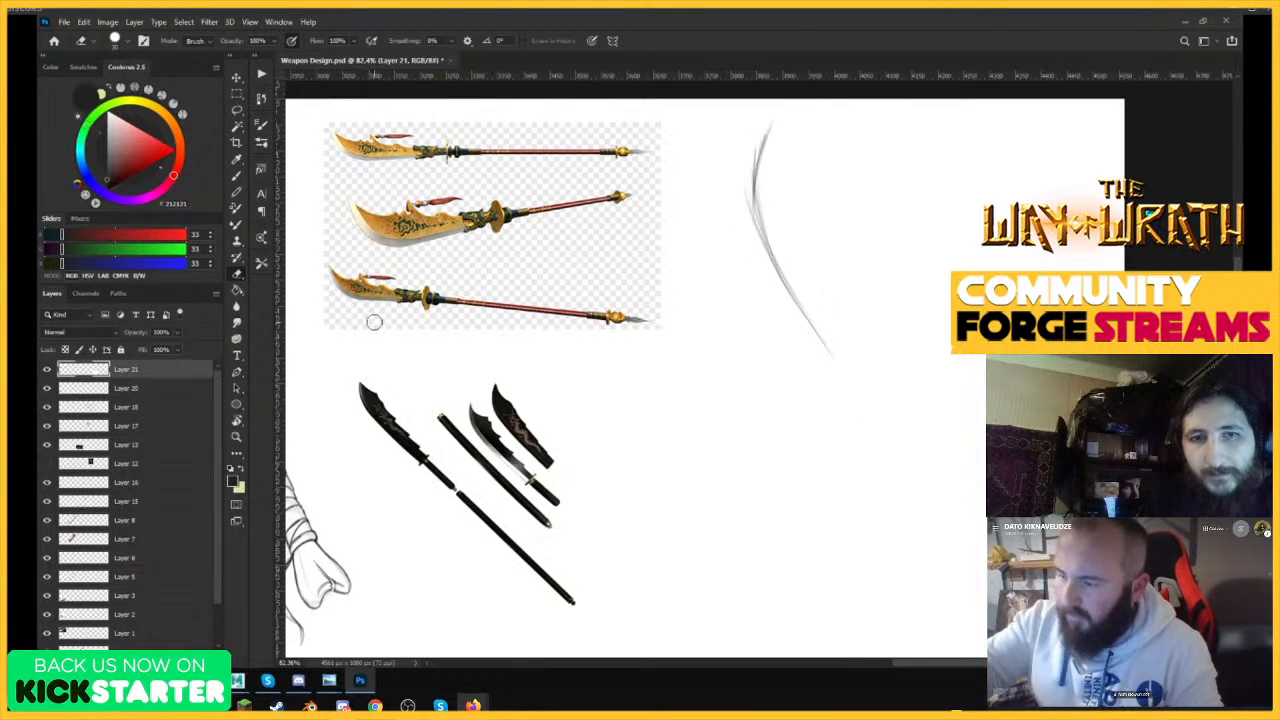
# Erase the rough blade curve from Layer 20 and move that layer above the pasted naginata layer.
pyautogui.press('v')
pyautogui.click(760, 175)
pyautogui.press('e')
pyautogui.moveTo(760, 132)
pyautogui.mouseDown()
pyautogui.moveTo(766, 209)
pyautogui.moveTo(854, 392)
pyautogui.mouseUp()
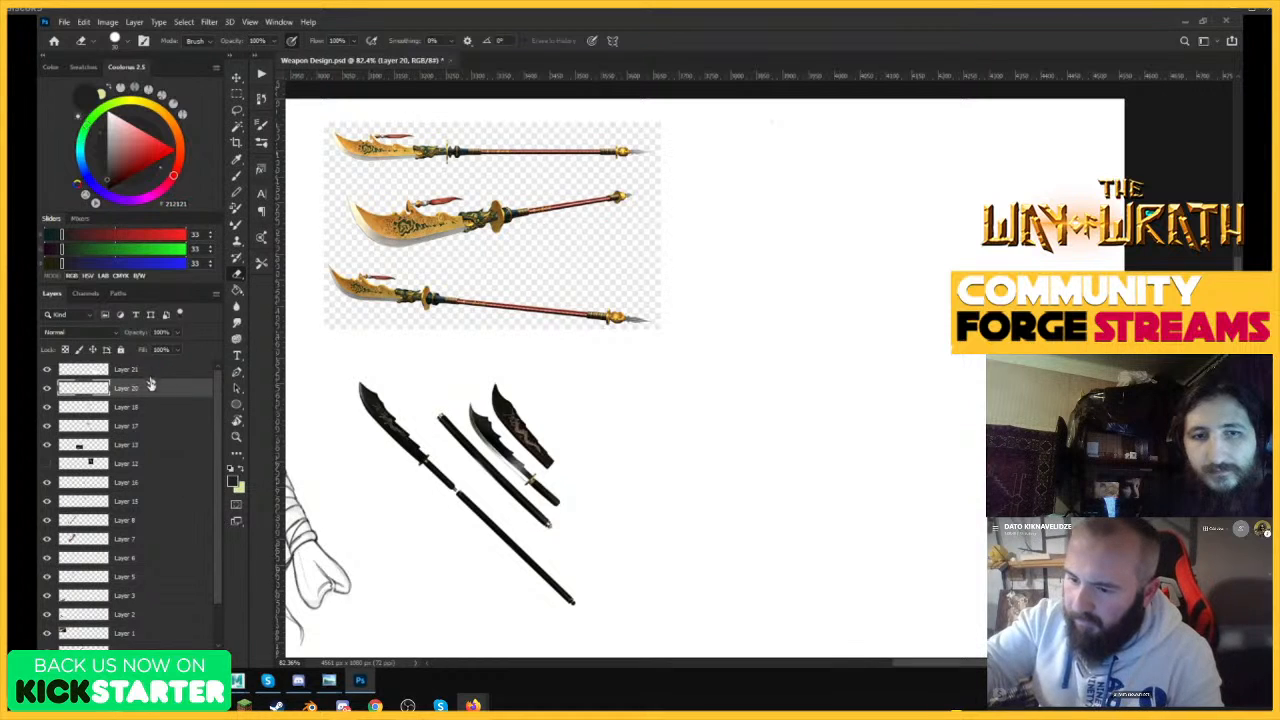
pyautogui.moveTo(151, 386); pyautogui.dragTo(151, 362)
# Redraw the blade's cutting edge as one longer, smoother curve with the Brush and erase its stray upper lines.
pyautogui.press('b')
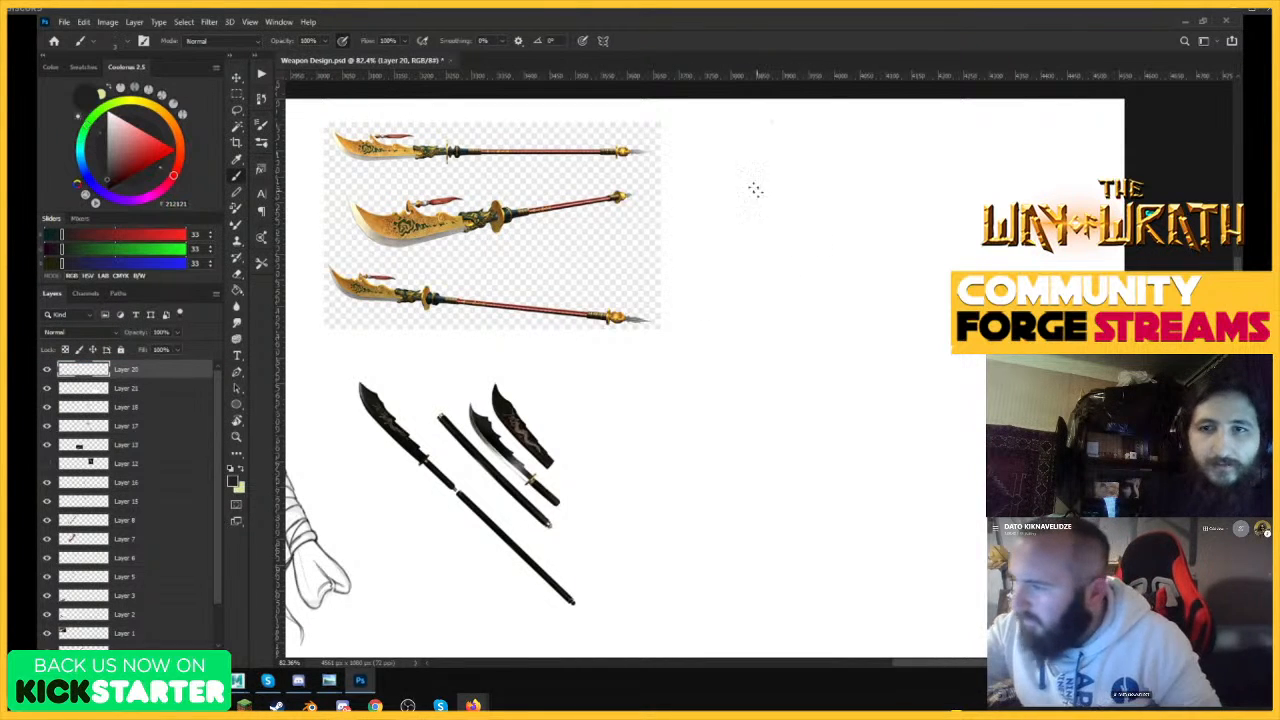
pyautogui.moveTo(753, 143)
pyautogui.mouseDown()
pyautogui.moveTo(750, 202)
pyautogui.moveTo(750, 176)
pyautogui.moveTo(777, 277)
pyautogui.mouseUp()
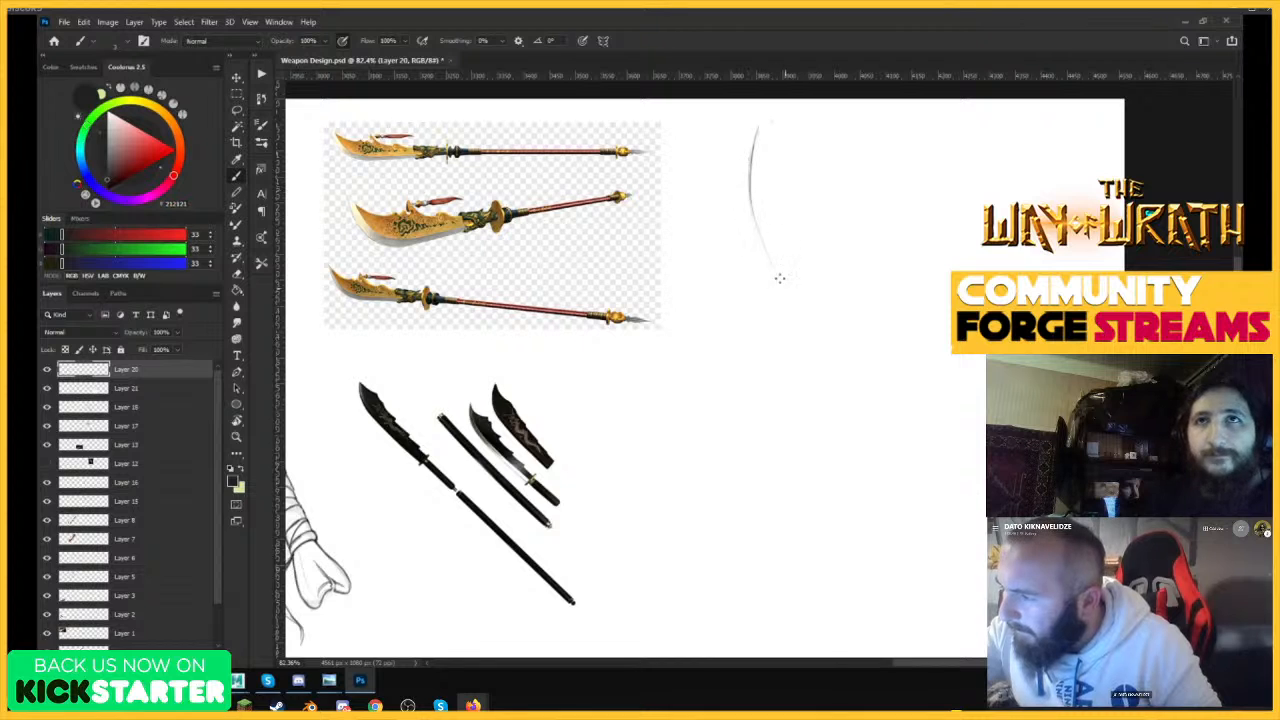
pyautogui.moveTo(752, 204); pyautogui.dragTo(815, 334)
pyautogui.moveTo(768, 256); pyautogui.dragTo(815, 334)
pyautogui.moveTo(787, 283); pyautogui.dragTo(825, 348)
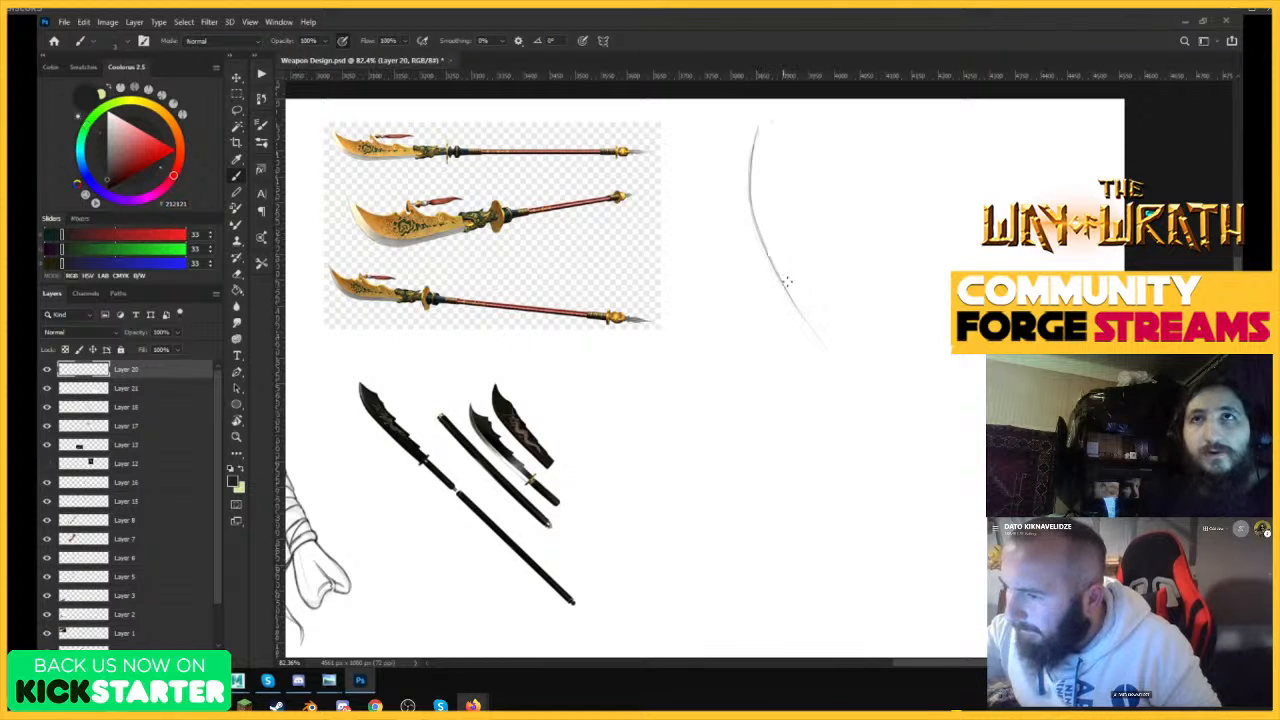
pyautogui.moveTo(768, 254); pyautogui.dragTo(851, 376)
pyautogui.moveTo(798, 312); pyautogui.dragTo(863, 387)
pyautogui.moveTo(762, 248)
pyautogui.mouseDown()
pyautogui.moveTo(758, 118)
pyautogui.moveTo(755, 225)
pyautogui.moveTo(751, 145)
pyautogui.moveTo(785, 288)
pyautogui.moveTo(759, 160)
pyautogui.moveTo(757, 197)
pyautogui.mouseUp()
pyautogui.moveTo(759, 137); pyautogui.dragTo(773, 237)
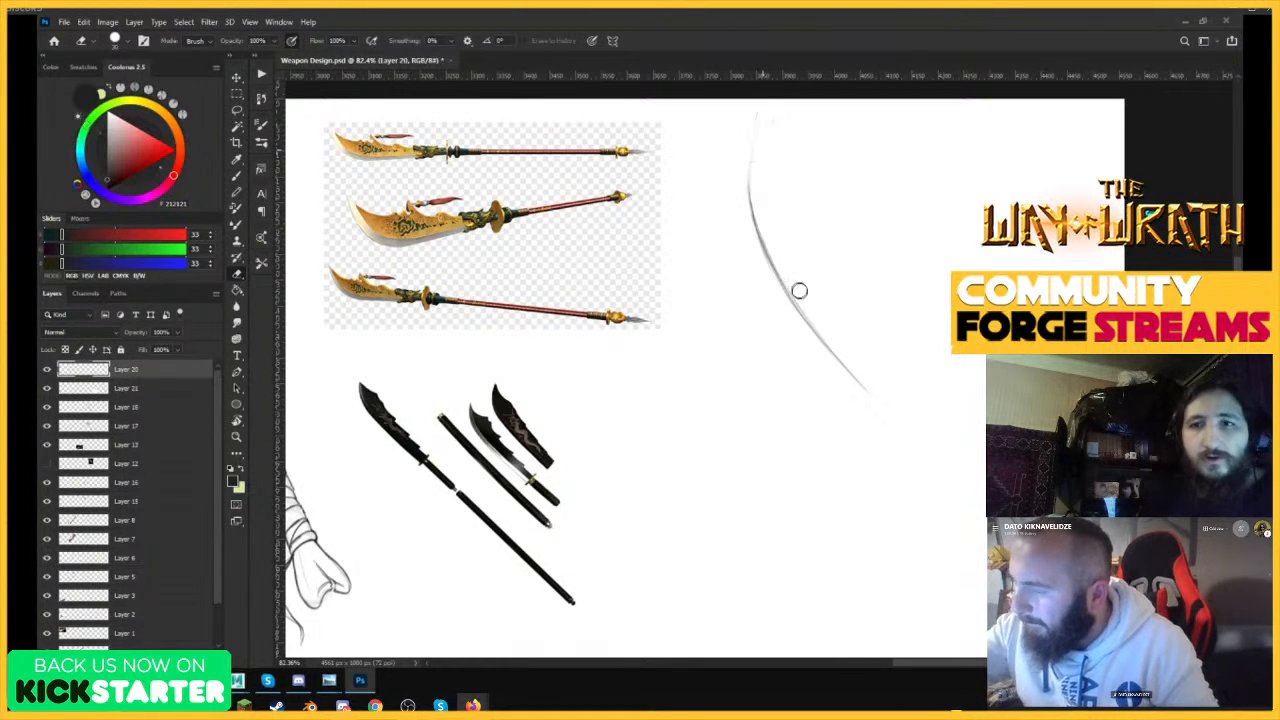
# Extend the cutting edge up to the tip and darken the curve down to its lower end with the Brush.
pyautogui.press('b')
pyautogui.moveTo(750, 195); pyautogui.dragTo(750, 126)
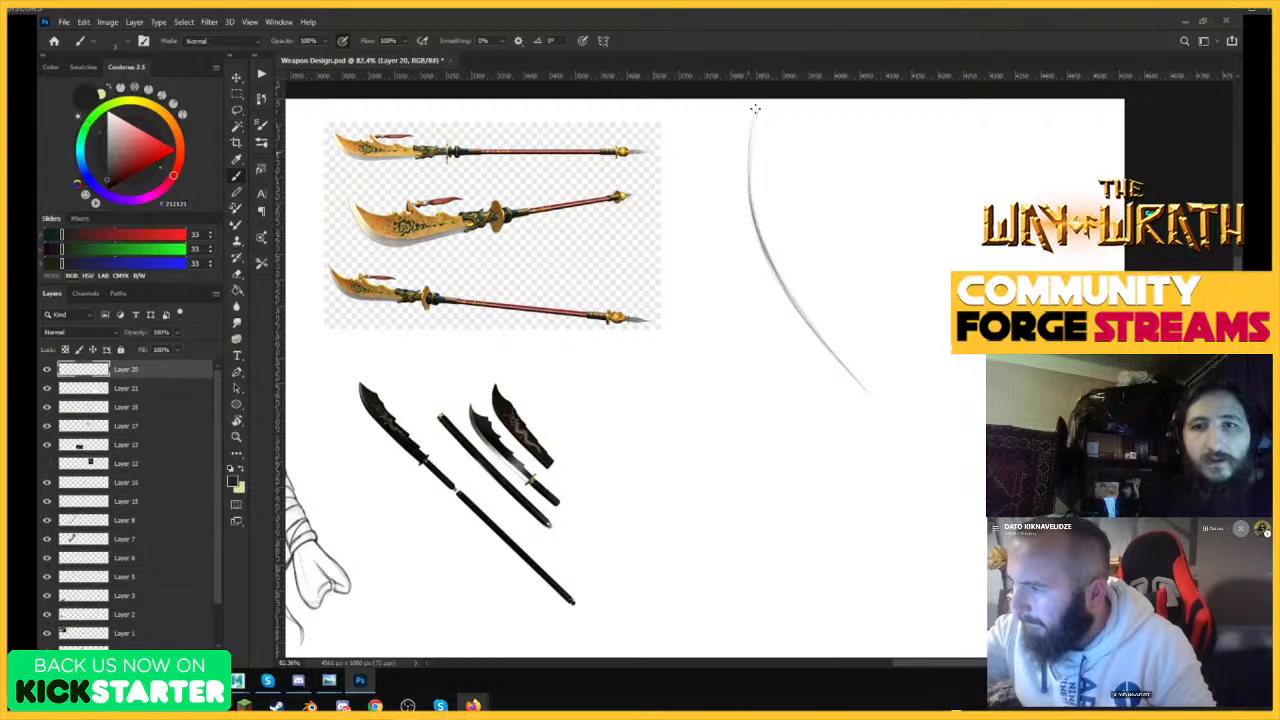
pyautogui.moveTo(750, 196); pyautogui.dragTo(754, 110)
pyautogui.moveTo(759, 232); pyautogui.dragTo(802, 317)
pyautogui.moveTo(775, 273); pyautogui.dragTo(876, 399)
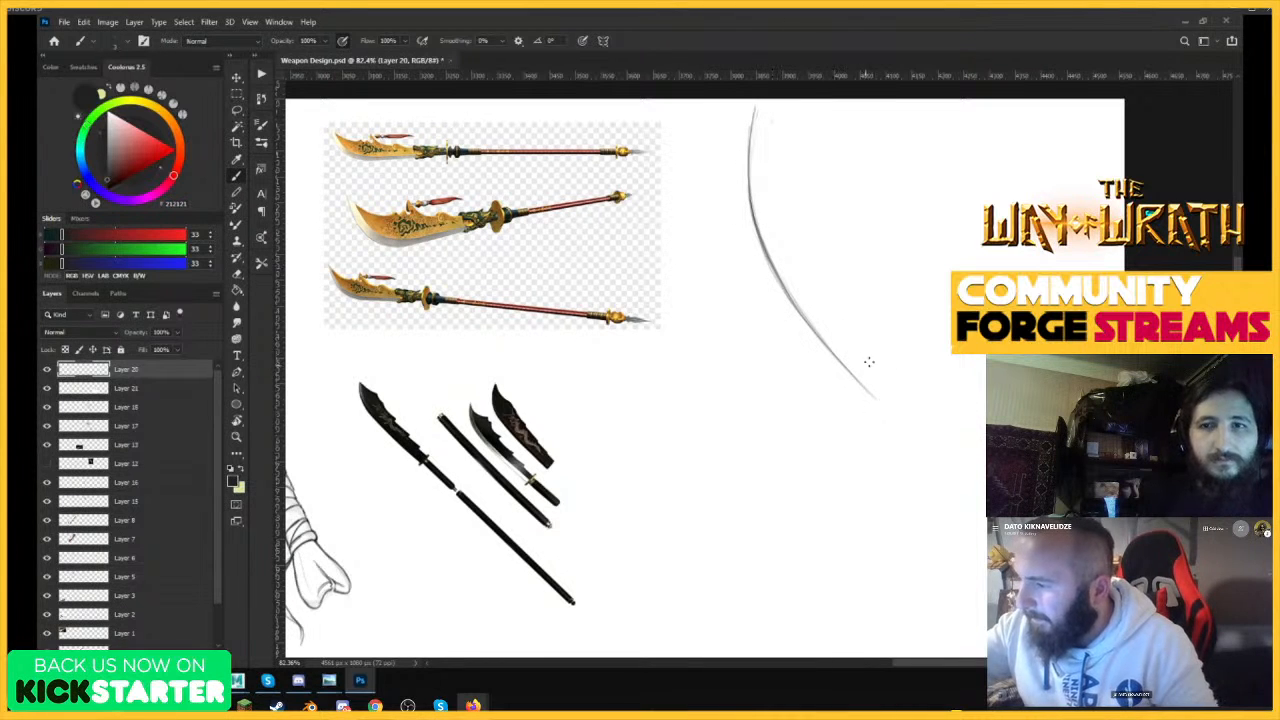
# Rotate the cutting edge curve slightly clockwise with Free Transform and reposition it in the blank area.
pyautogui.scroll(-3, 867, 263)
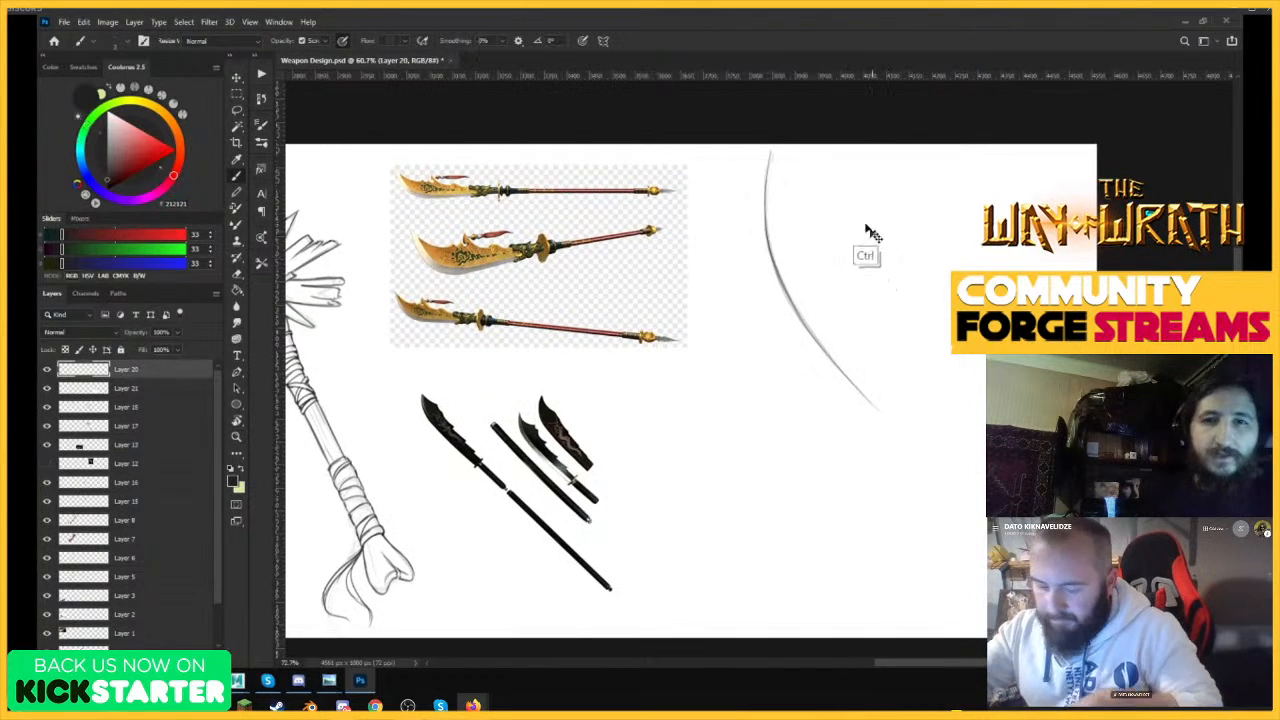
pyautogui.hotkey('ctrl', 't')
pyautogui.moveTo(882, 150); pyautogui.dragTo(868, 177)
pyautogui.moveTo(837, 241)
pyautogui.mouseDown()
pyautogui.moveTo(832, 279)
pyautogui.moveTo(846, 229)
pyautogui.moveTo(793, 277)
pyautogui.moveTo(823, 237)
pyautogui.moveTo(774, 192)
pyautogui.moveTo(780, 171)
pyautogui.mouseUp()
pyautogui.press('Return')
# Sketch the concave back edge of the blade tip, meeting the cutting edge in a sharp point.
pyautogui.press('z')
pyautogui.press('b')
pyautogui.moveTo(769, 274)
pyautogui.mouseDown()
pyautogui.moveTo(782, 164)
pyautogui.moveTo(799, 235)
pyautogui.mouseUp()
pyautogui.moveTo(783, 164); pyautogui.dragTo(811, 245)
pyautogui.moveTo(783, 164)
pyautogui.mouseDown()
pyautogui.moveTo(816, 249)
pyautogui.moveTo(786, 172)
pyautogui.moveTo(811, 198)
pyautogui.moveTo(784, 178)
pyautogui.moveTo(790, 203)
pyautogui.moveTo(815, 228)
pyautogui.mouseUp()
pyautogui.moveTo(783, 165); pyautogui.dragTo(814, 222)
pyautogui.moveTo(783, 168); pyautogui.dragTo(821, 226)
pyautogui.hotkey('ctrl', 'z')
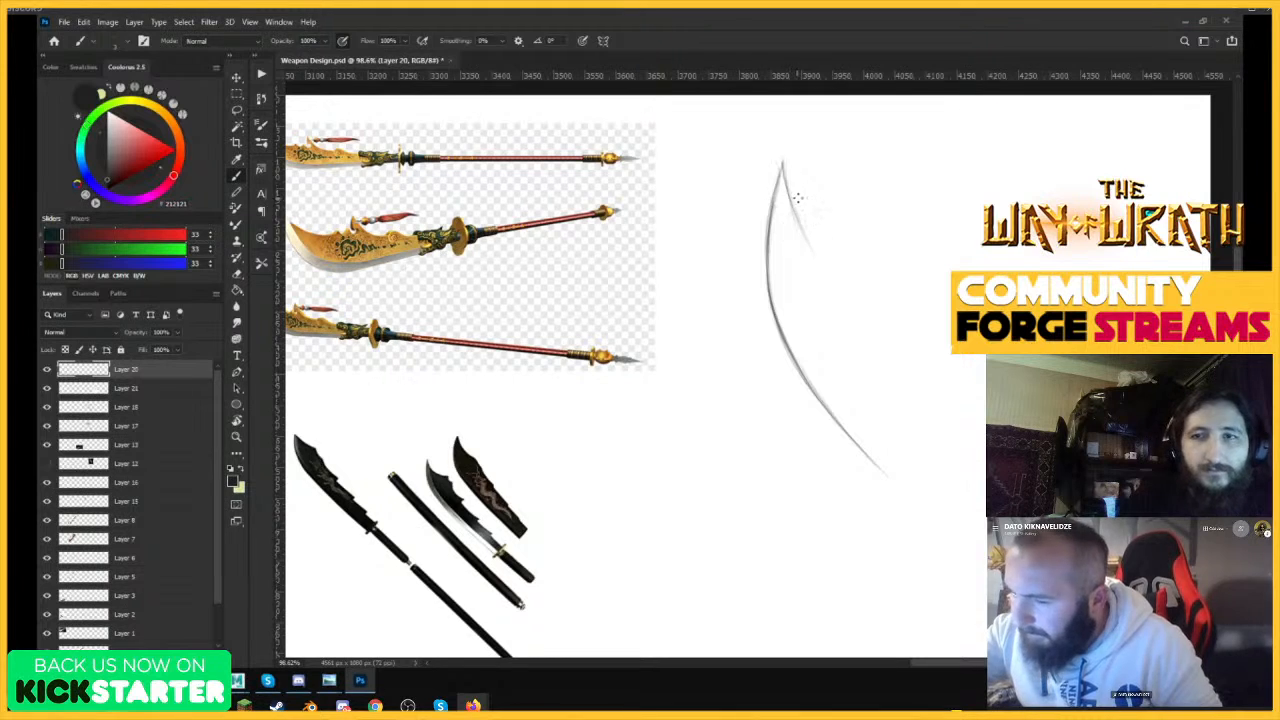
pyautogui.moveTo(785, 158)
pyautogui.mouseDown()
pyautogui.moveTo(803, 217)
pyautogui.moveTo(846, 255)
pyautogui.mouseUp()
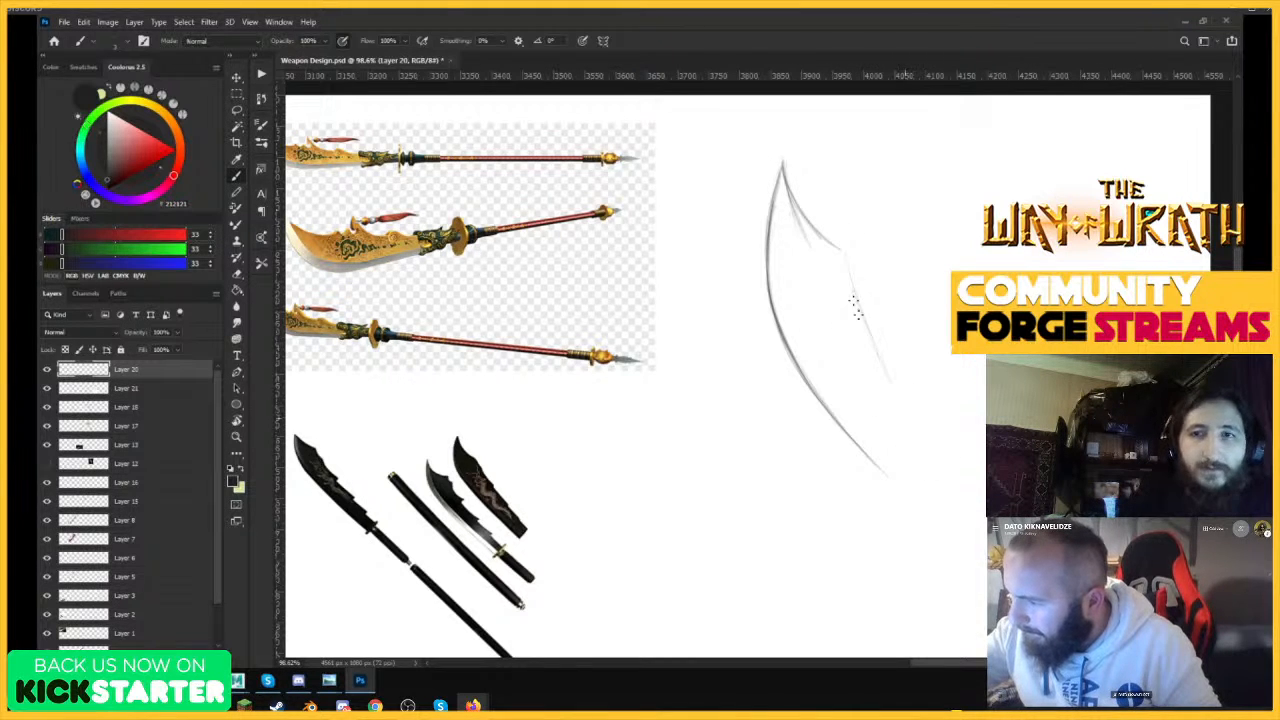
# Sketch the blade's long spine, extend the cutting edge down to match, and rough in the base and outer spine details.
pyautogui.moveTo(871, 341); pyautogui.dragTo(944, 490)
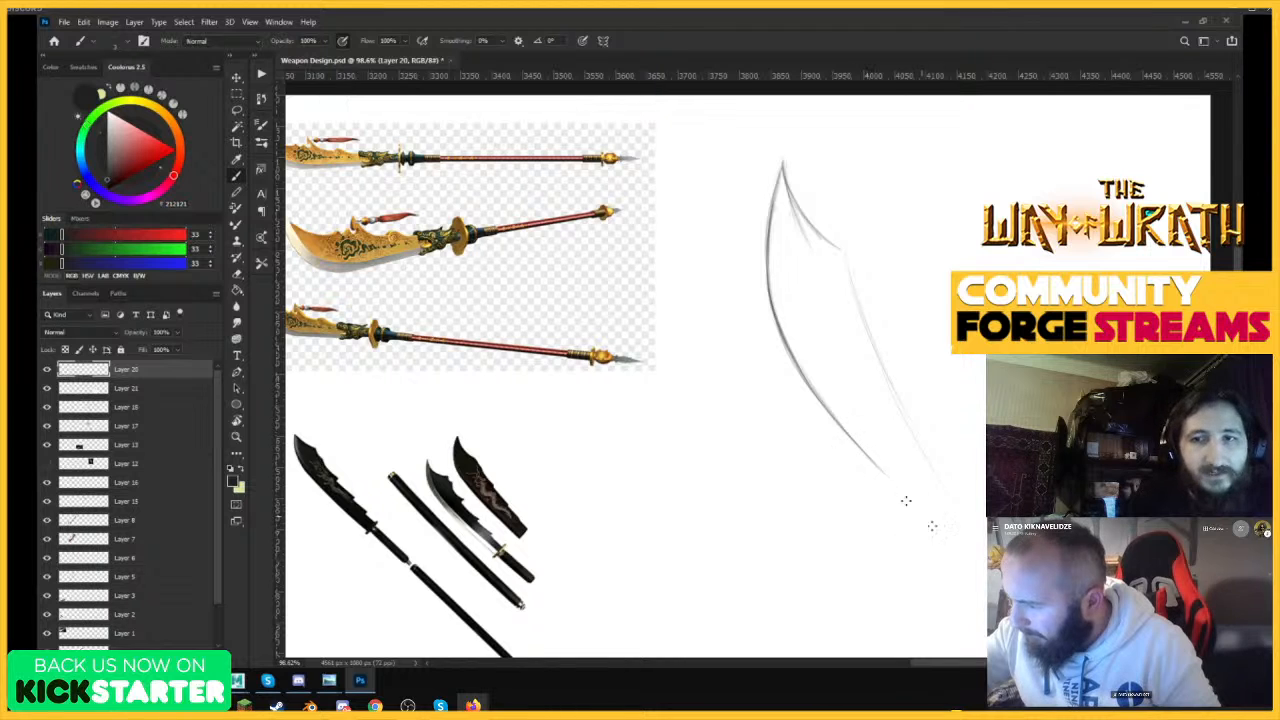
pyautogui.moveTo(848, 430); pyautogui.dragTo(935, 526)
pyautogui.moveTo(845, 249); pyautogui.dragTo(923, 431)
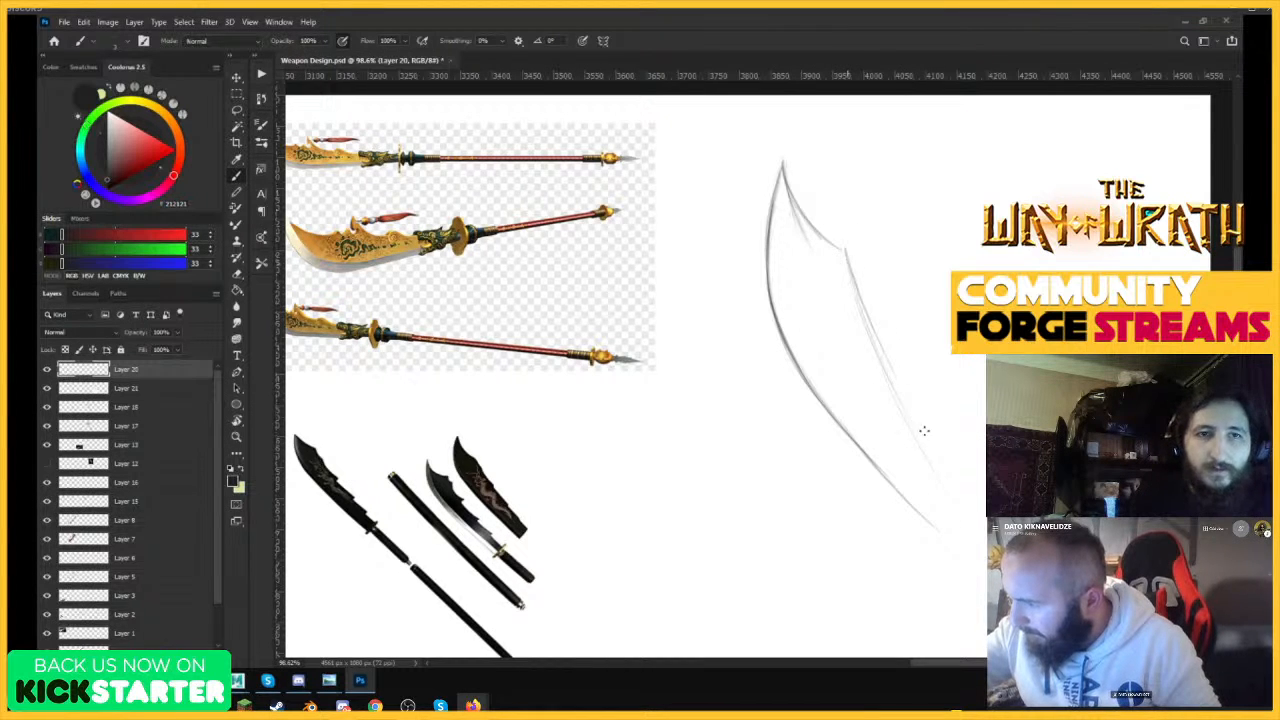
pyautogui.moveTo(856, 288); pyautogui.dragTo(918, 416)
pyautogui.moveTo(884, 352); pyautogui.dragTo(952, 478)
pyautogui.moveTo(910, 415)
pyautogui.mouseDown()
pyautogui.moveTo(964, 494)
pyautogui.moveTo(928, 528)
pyautogui.mouseUp()
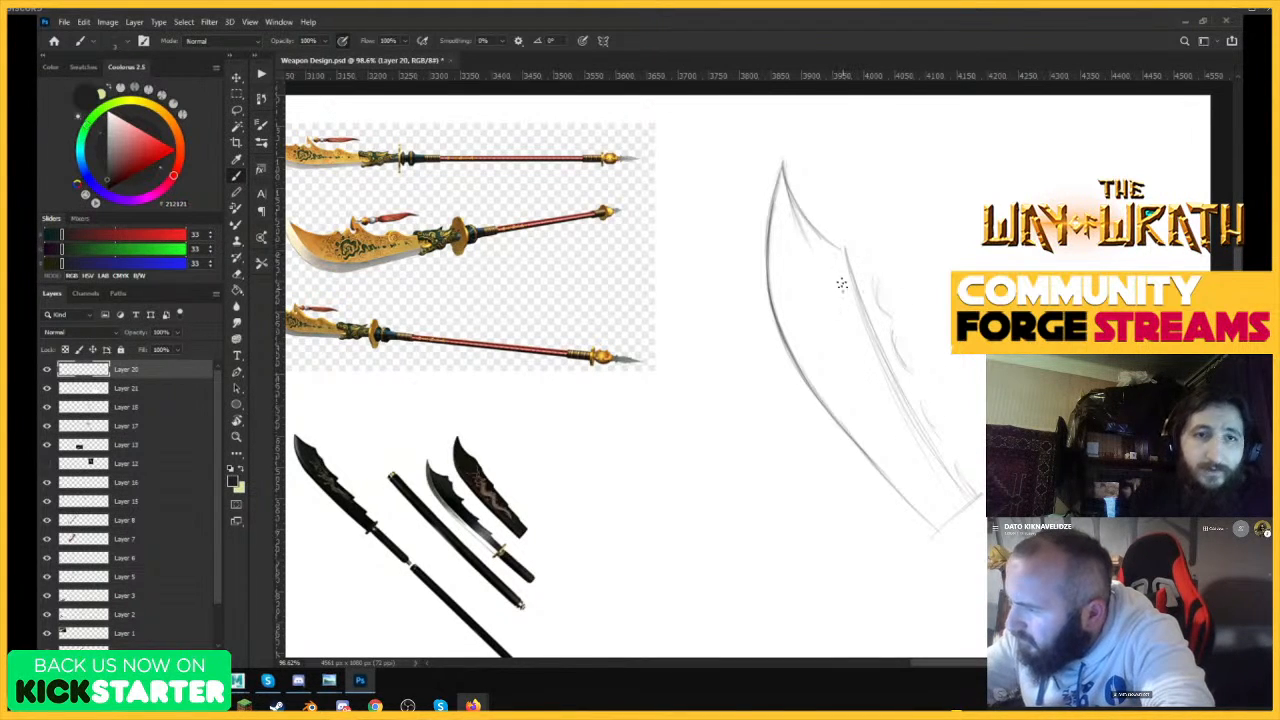
# Sketch an inner contour from the notch behind the blade tip down through the blade to its lower end.
pyautogui.moveTo(841, 253); pyautogui.dragTo(836, 366)
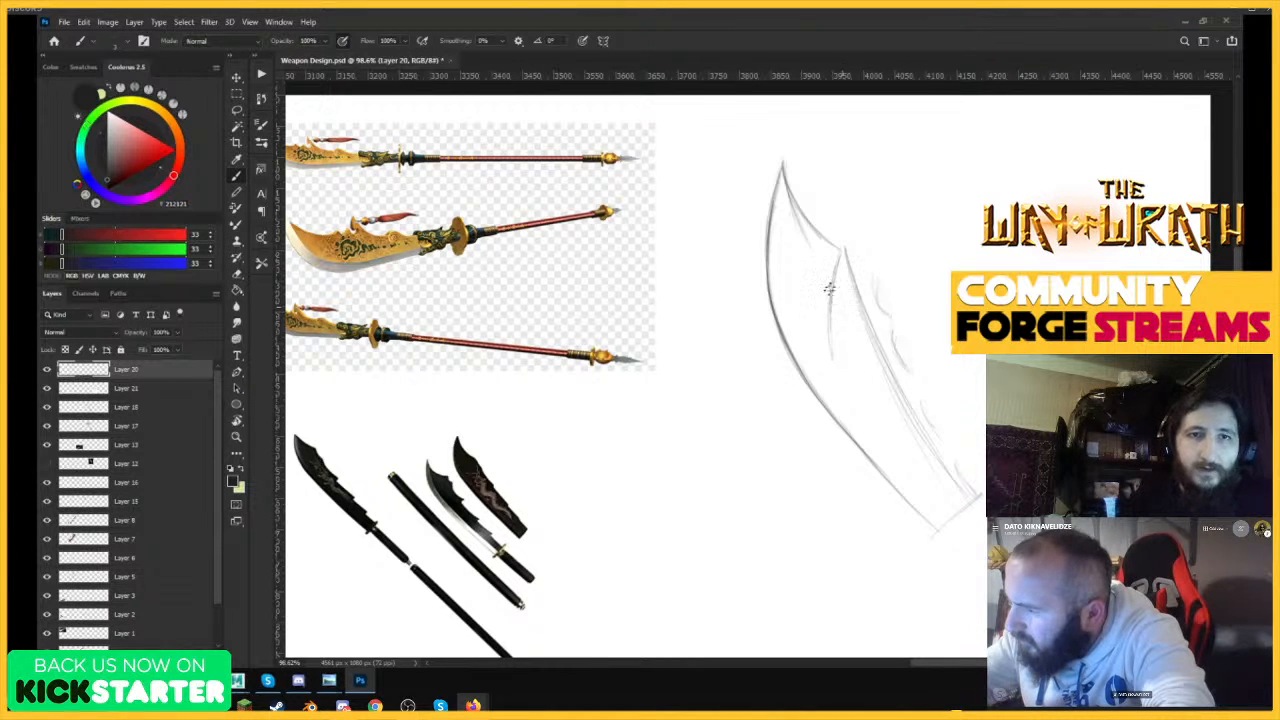
pyautogui.moveTo(828, 304); pyautogui.dragTo(851, 348)
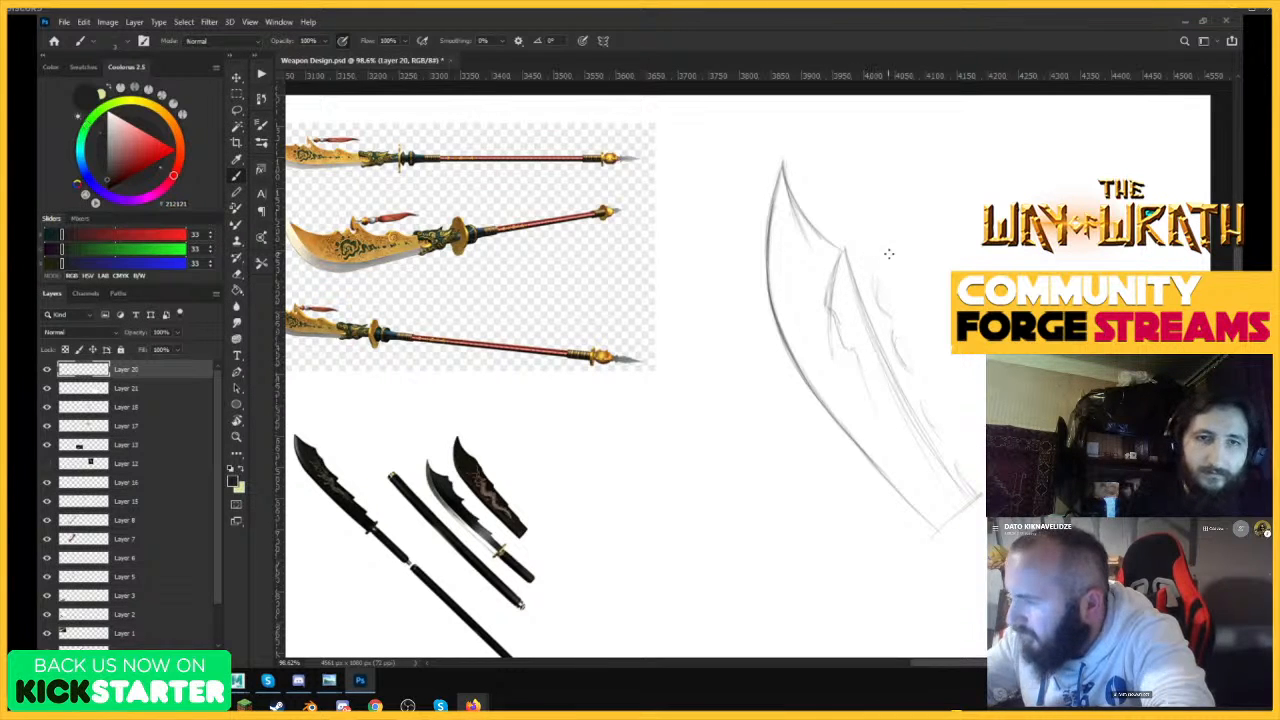
pyautogui.moveTo(833, 298); pyautogui.dragTo(830, 362)
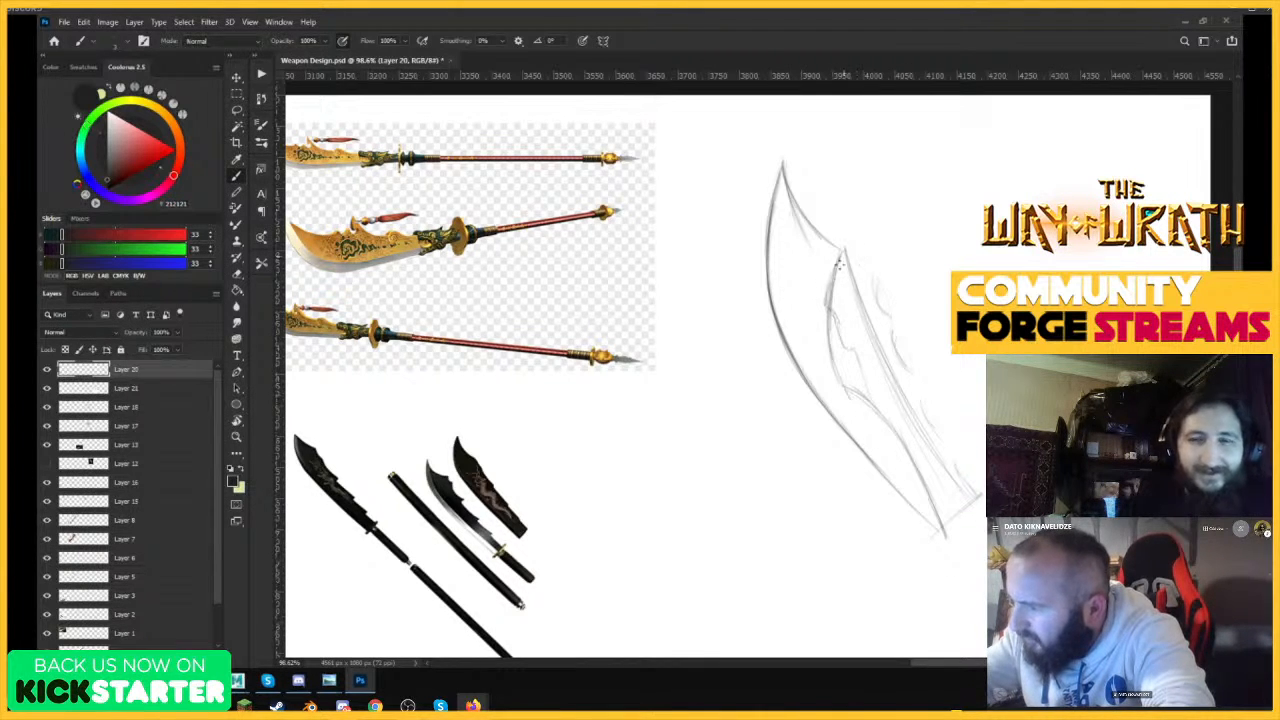
# Rough in a row of curved spikes along the outer spine and darken the upper part of the inner contour.
pyautogui.moveTo(853, 252)
pyautogui.mouseDown()
pyautogui.moveTo(884, 206)
pyautogui.moveTo(875, 261)
pyautogui.moveTo(894, 211)
pyautogui.mouseUp()
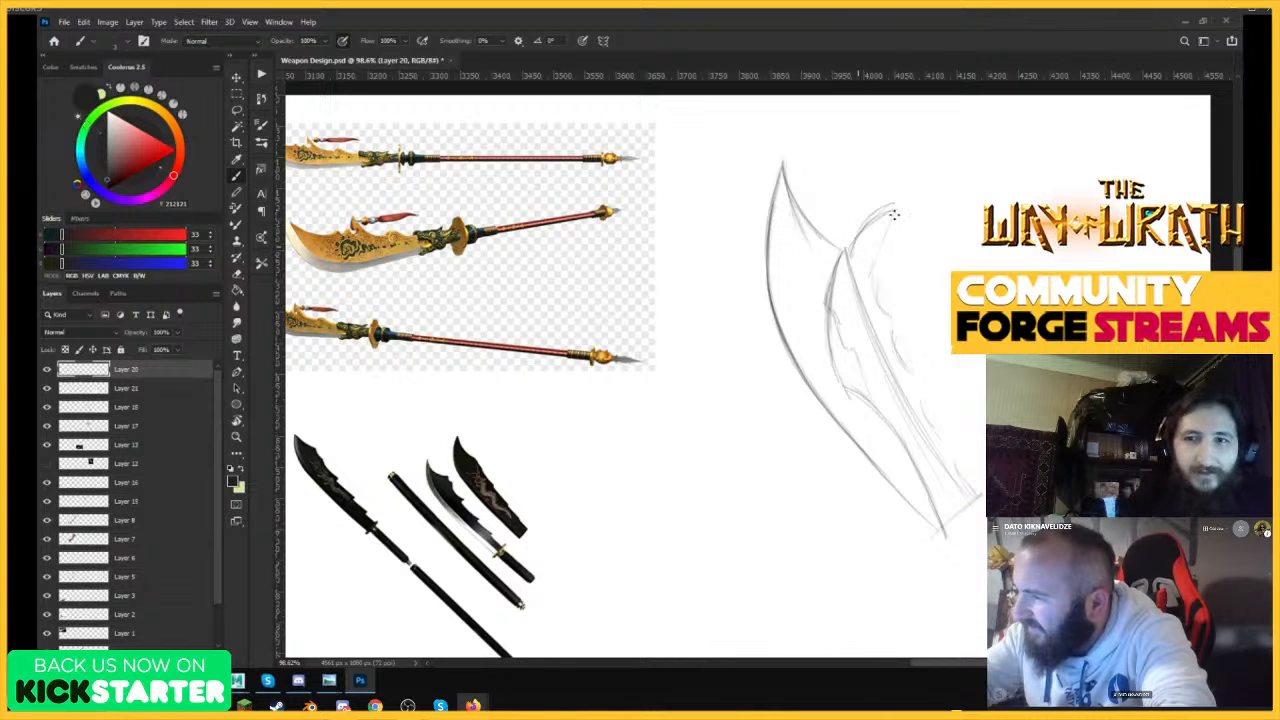
pyautogui.moveTo(880, 291); pyautogui.dragTo(930, 249)
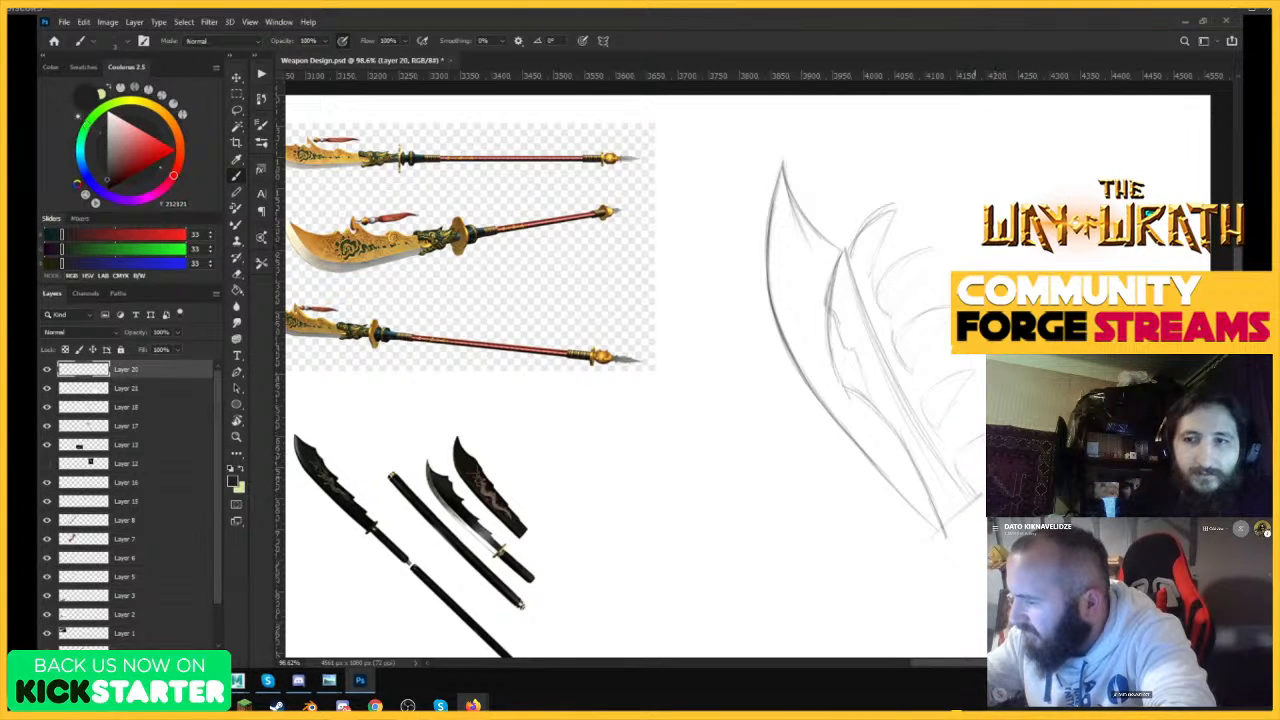
pyautogui.moveTo(849, 394); pyautogui.dragTo(840, 268)
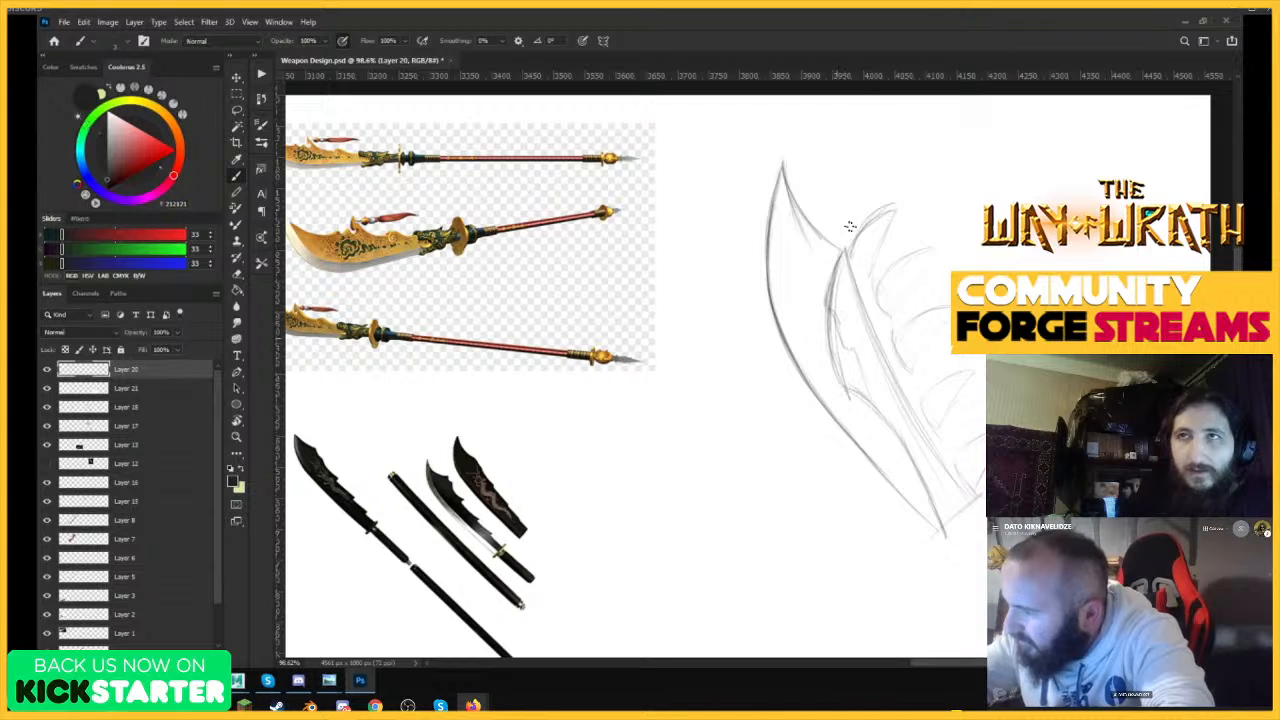
# Extend the blade tip higher into a sharper point and darken the cutting edge down to the base.
pyautogui.moveTo(766, 141)
pyautogui.mouseDown()
pyautogui.moveTo(769, 290)
pyautogui.moveTo(806, 366)
pyautogui.mouseUp()
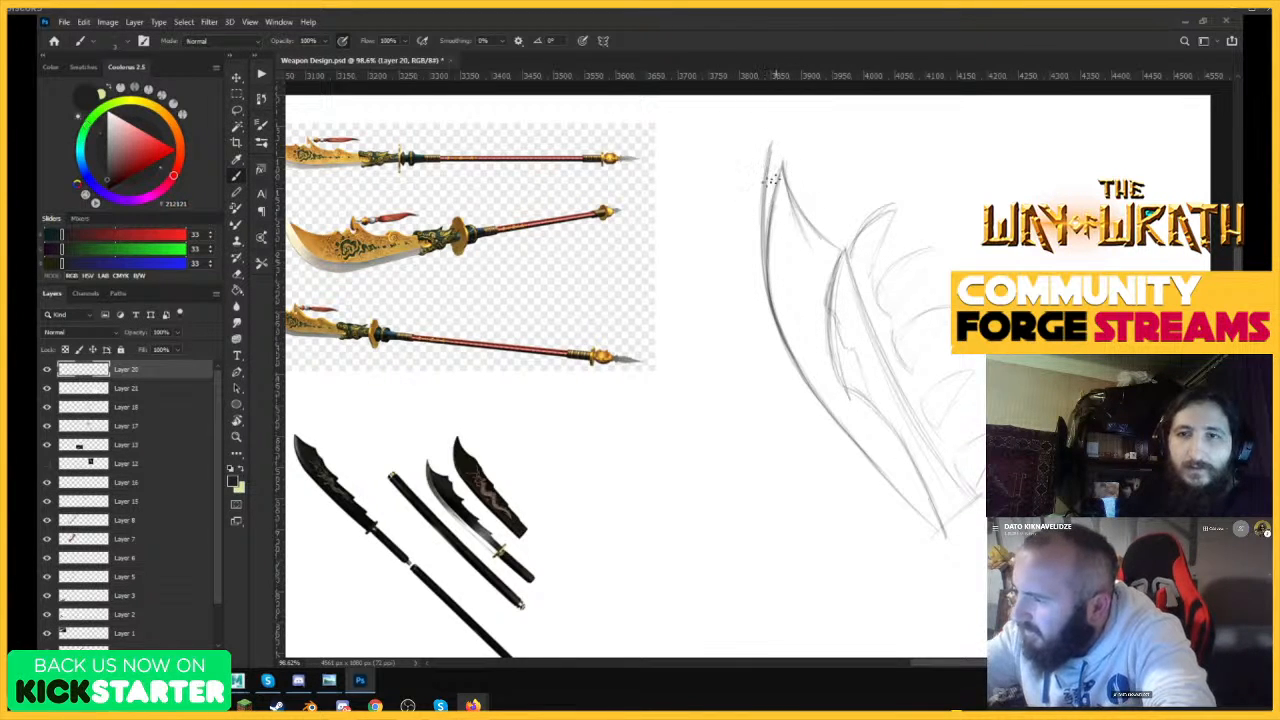
pyautogui.moveTo(764, 240)
pyautogui.mouseDown()
pyautogui.moveTo(781, 127)
pyautogui.moveTo(787, 184)
pyautogui.mouseUp()
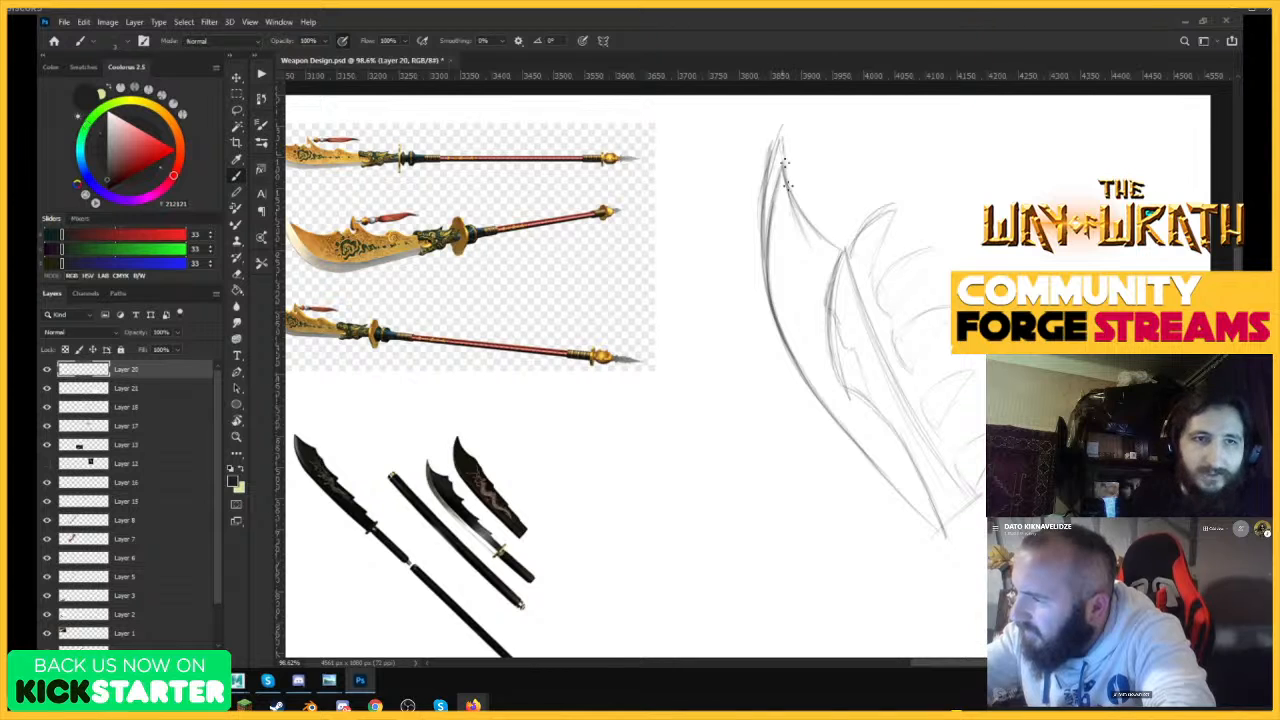
pyautogui.moveTo(781, 128); pyautogui.dragTo(814, 246)
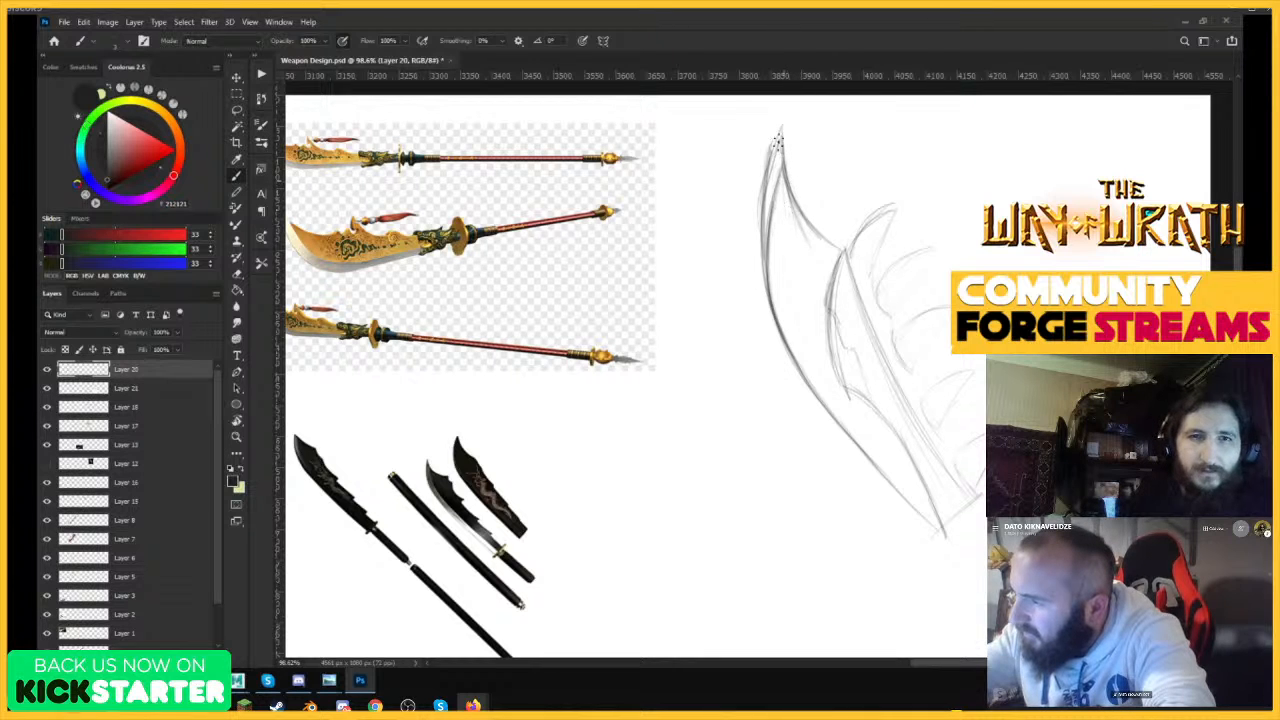
pyautogui.moveTo(769, 165); pyautogui.dragTo(798, 356)
pyautogui.moveTo(768, 248); pyautogui.dragTo(850, 445)
pyautogui.moveTo(803, 378); pyautogui.dragTo(942, 531)
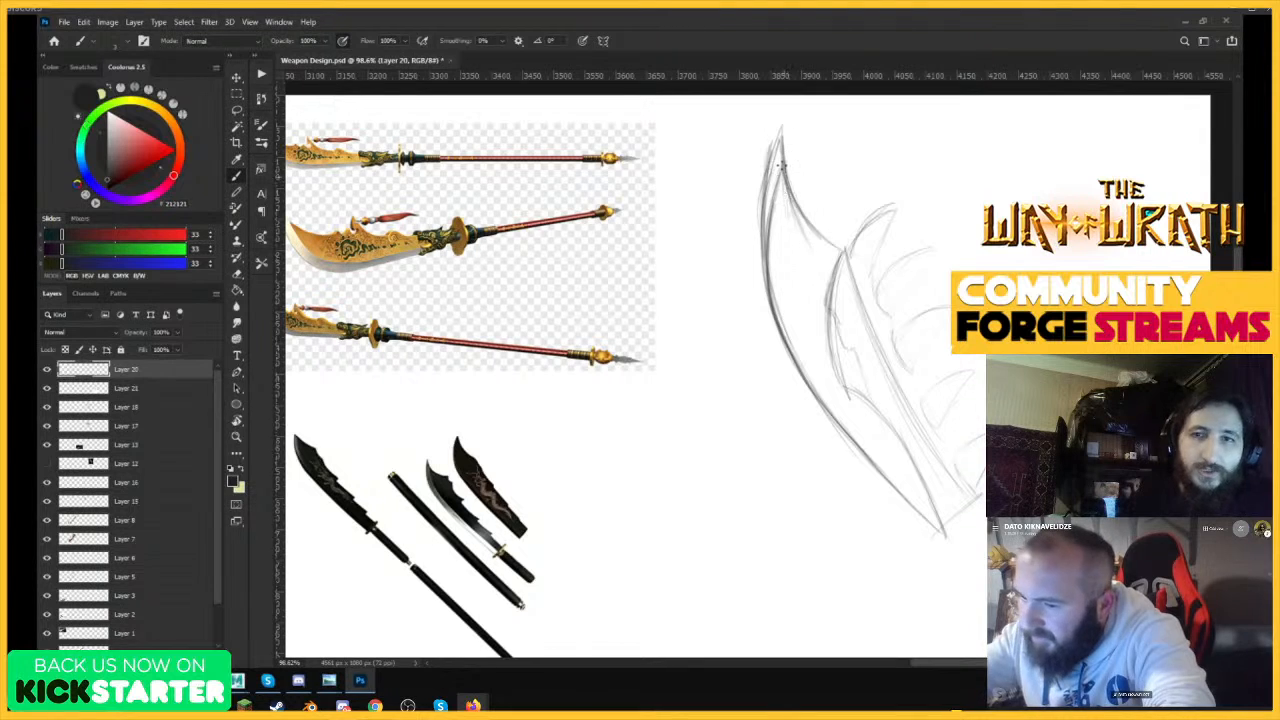
pyautogui.moveTo(782, 127); pyautogui.dragTo(791, 252)
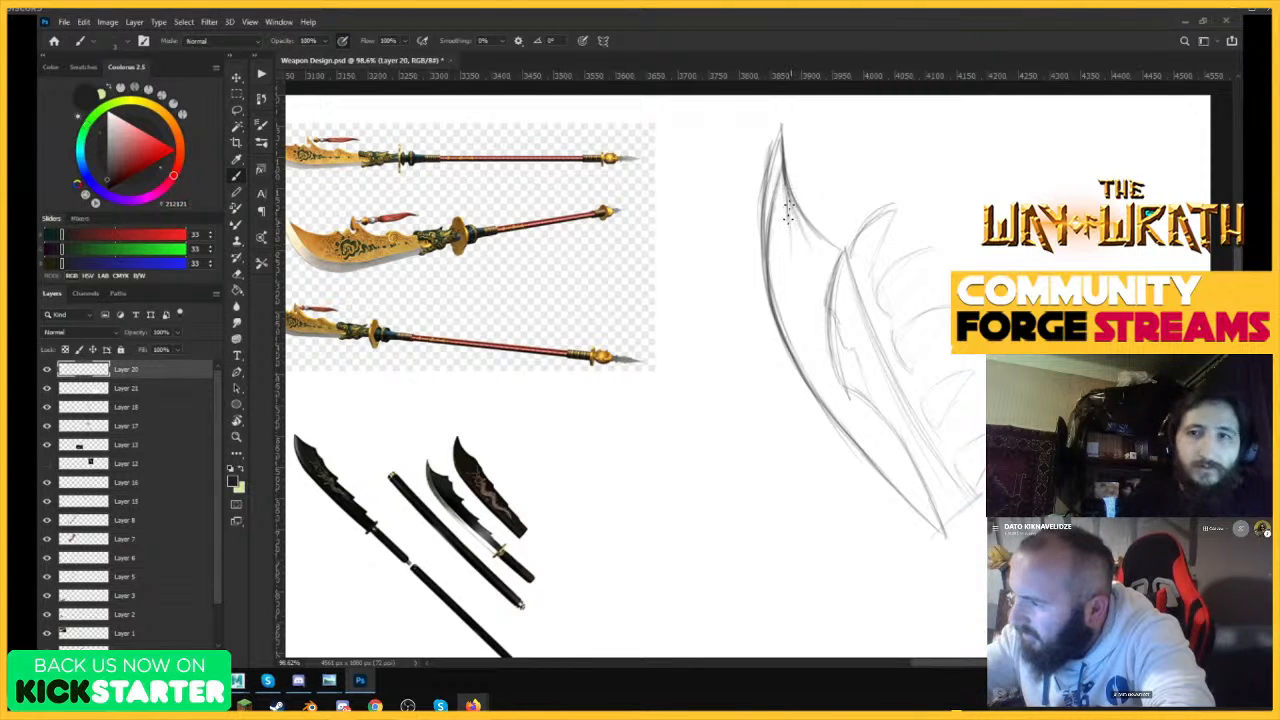
# Draw the bevel line inside the blade, running parallel to the cutting edge from the tip to the base.
pyautogui.moveTo(787, 194)
pyautogui.mouseDown()
pyautogui.moveTo(805, 346)
pyautogui.moveTo(927, 508)
pyautogui.mouseUp()
pyautogui.moveTo(835, 405); pyautogui.dragTo(932, 512)
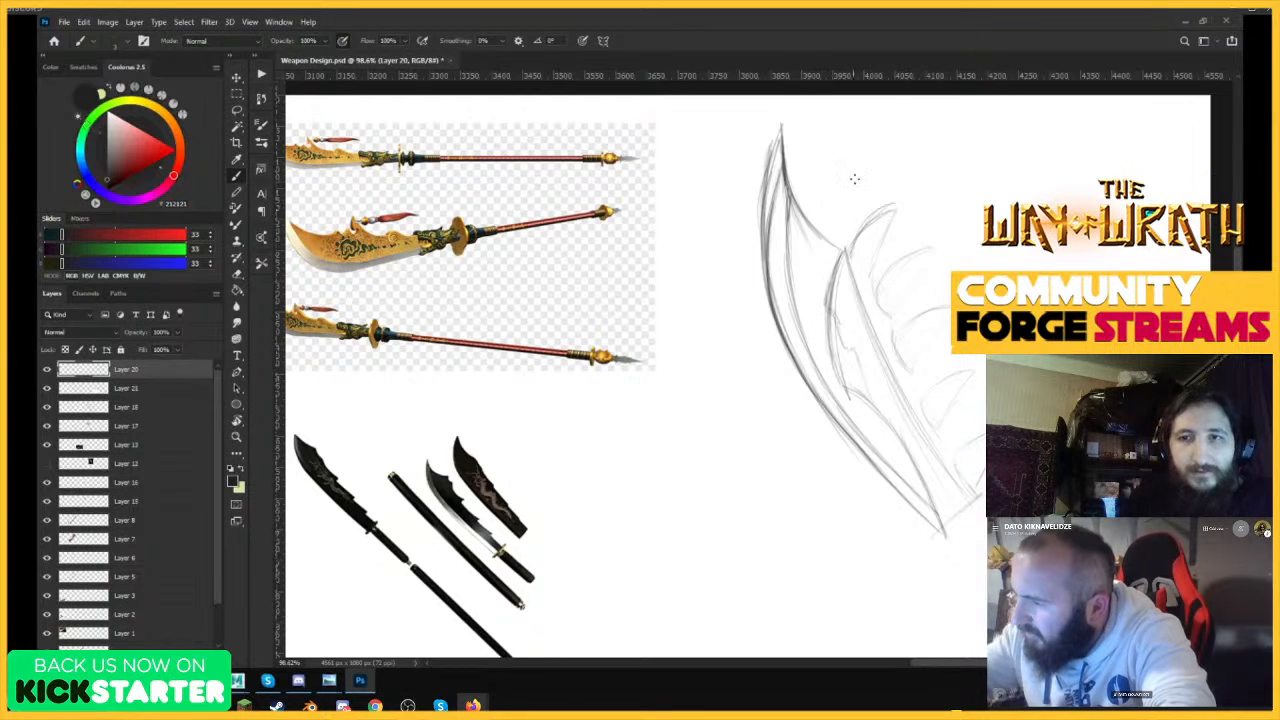
# Sketch the blocky top and pointed inner barb of the spine piece, and outline its wavy outer edge.
pyautogui.moveTo(840, 378)
pyautogui.mouseDown()
pyautogui.moveTo(841, 260)
pyautogui.moveTo(838, 373)
pyautogui.mouseUp()
pyautogui.moveTo(847, 249)
pyautogui.mouseDown()
pyautogui.moveTo(835, 323)
pyautogui.moveTo(798, 283)
pyautogui.moveTo(836, 278)
pyautogui.moveTo(806, 290)
pyautogui.moveTo(834, 292)
pyautogui.moveTo(834, 248)
pyautogui.moveTo(836, 275)
pyautogui.mouseUp()
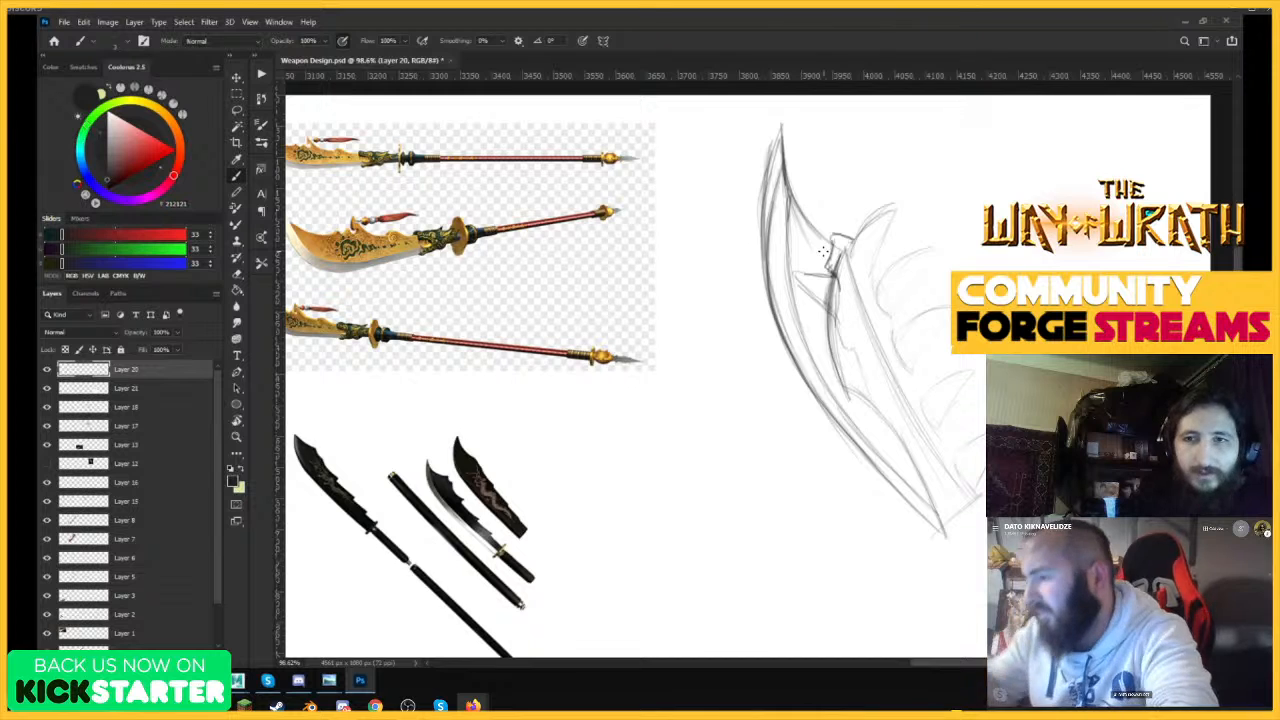
pyautogui.moveTo(815, 273)
pyautogui.mouseDown()
pyautogui.moveTo(794, 276)
pyautogui.moveTo(796, 289)
pyautogui.moveTo(826, 302)
pyautogui.moveTo(834, 362)
pyautogui.moveTo(918, 490)
pyautogui.mouseUp()
pyautogui.moveTo(838, 249)
pyautogui.mouseDown()
pyautogui.moveTo(900, 205)
pyautogui.moveTo(860, 259)
pyautogui.moveTo(877, 262)
pyautogui.moveTo(906, 360)
pyautogui.moveTo(938, 430)
pyautogui.moveTo(958, 440)
pyautogui.mouseUp()
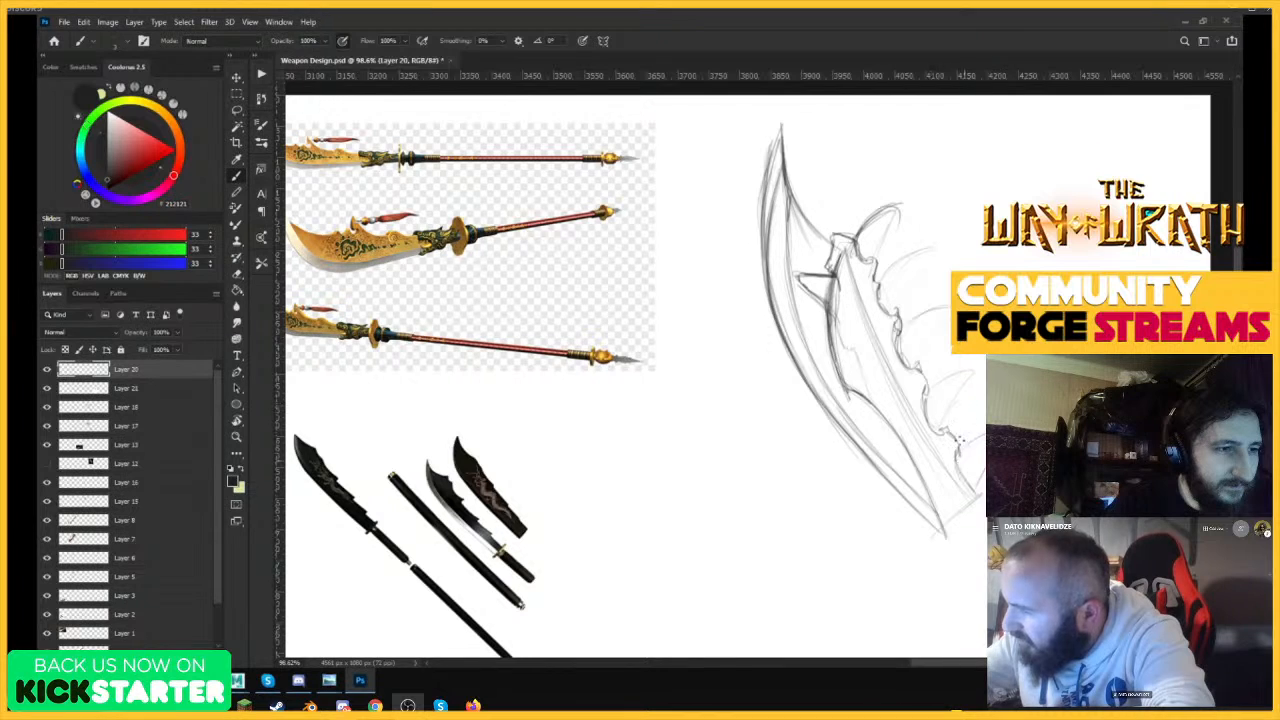
# Define the curved, pointed teeth sitting in the notches along the wavy spine.
pyautogui.moveTo(904, 314); pyautogui.dragTo(945, 325)
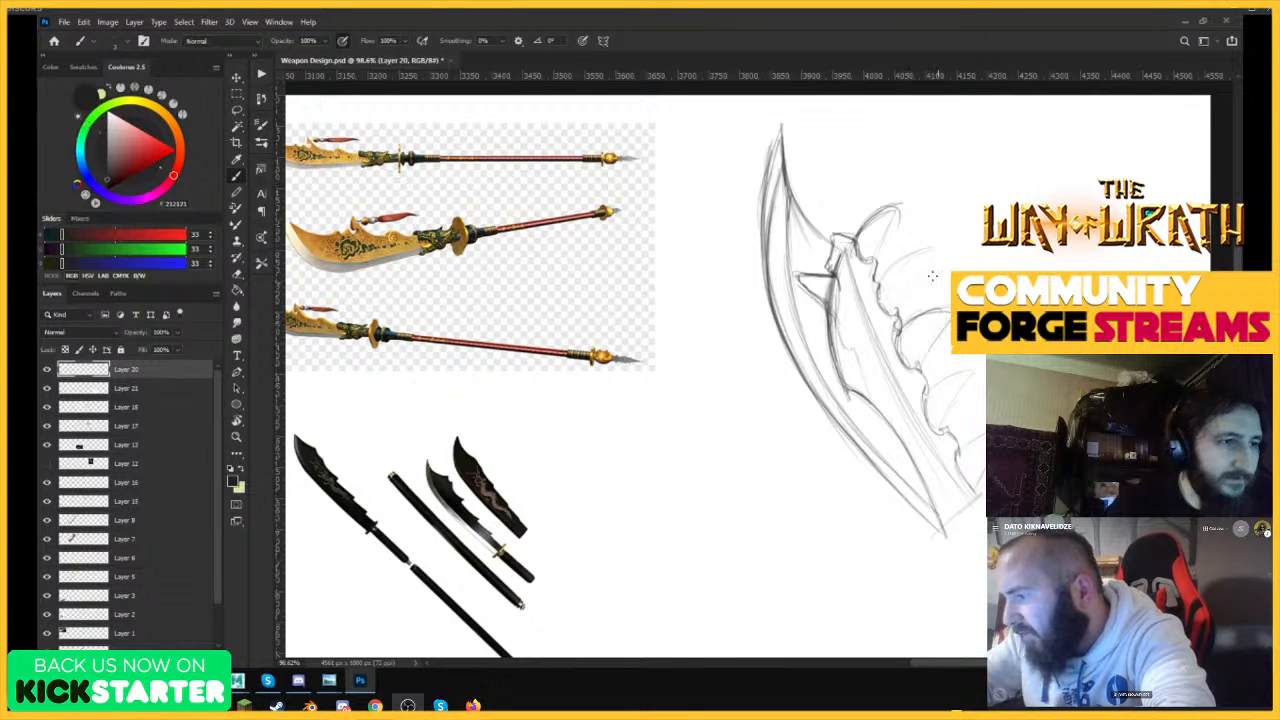
pyautogui.moveTo(911, 282)
pyautogui.mouseDown()
pyautogui.moveTo(900, 268)
pyautogui.moveTo(925, 248)
pyautogui.moveTo(934, 280)
pyautogui.mouseUp()
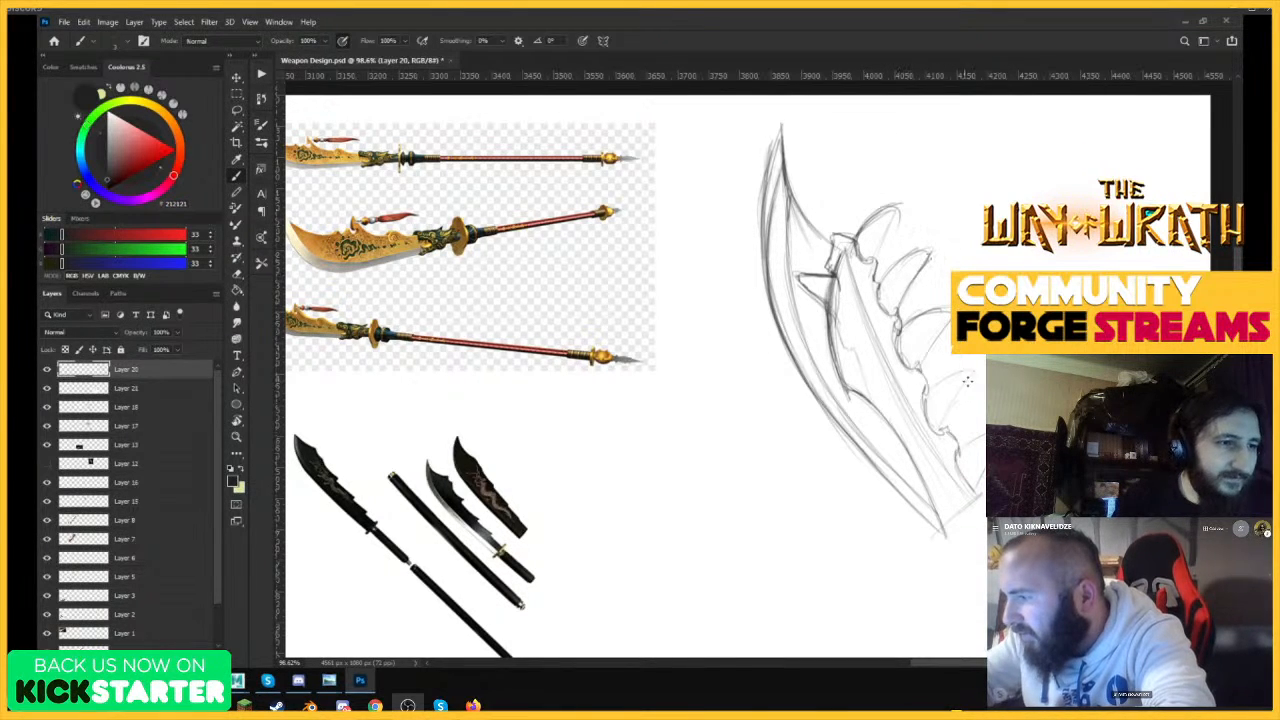
pyautogui.moveTo(933, 403); pyautogui.dragTo(958, 371)
pyautogui.moveTo(947, 422); pyautogui.dragTo(970, 375)
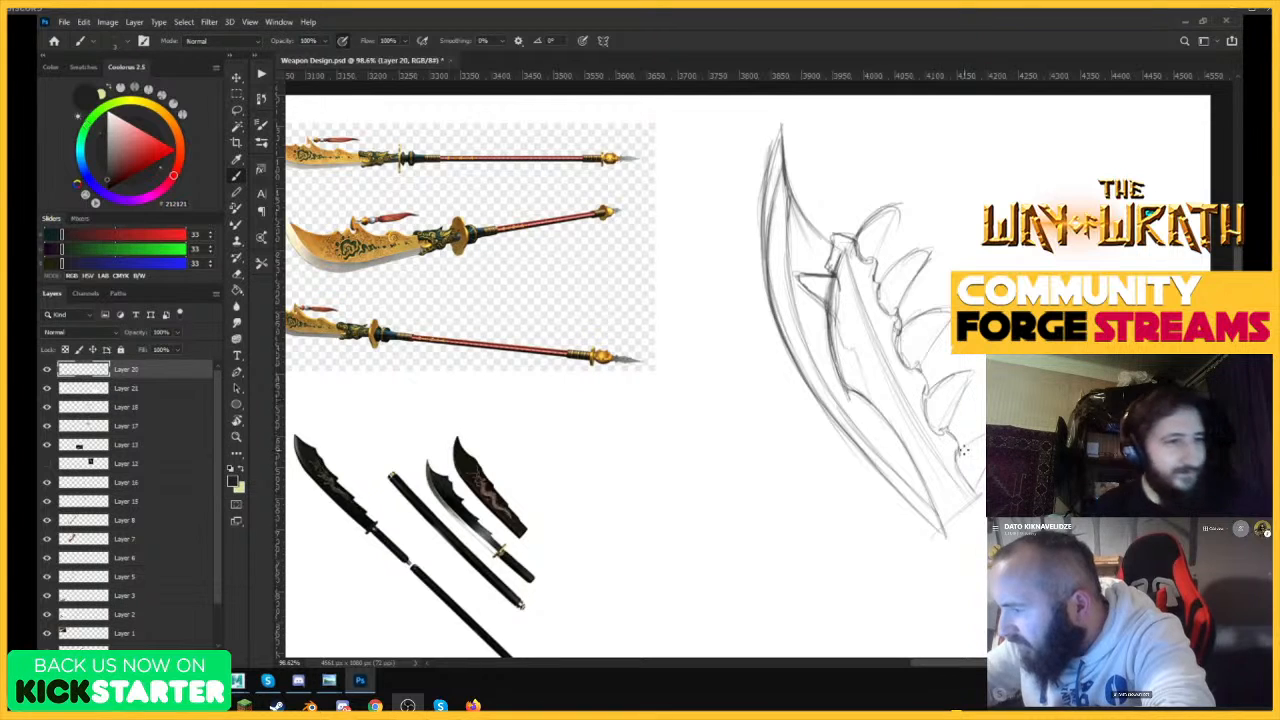
pyautogui.moveTo(961, 450); pyautogui.dragTo(984, 434)
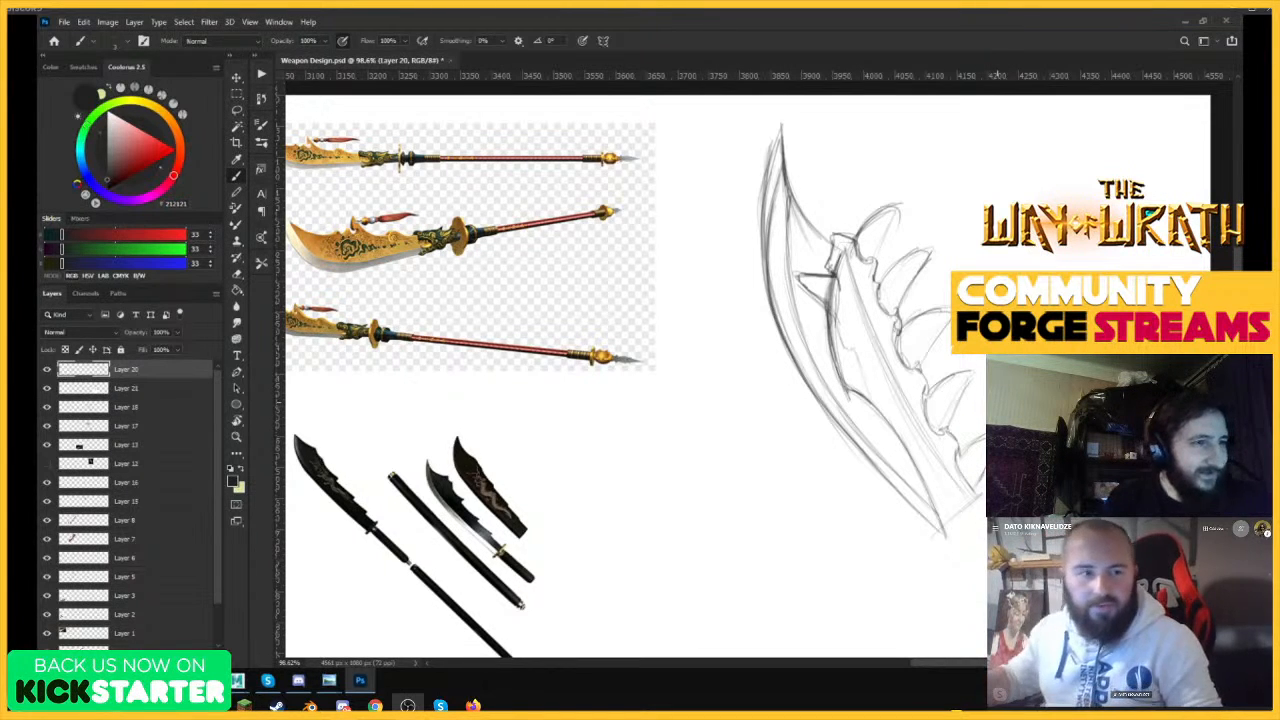
# Scale the blade sketch down to about 75% with Free Transform and move it closer to the reference images.
pyautogui.hotkey('ctrl', 't')
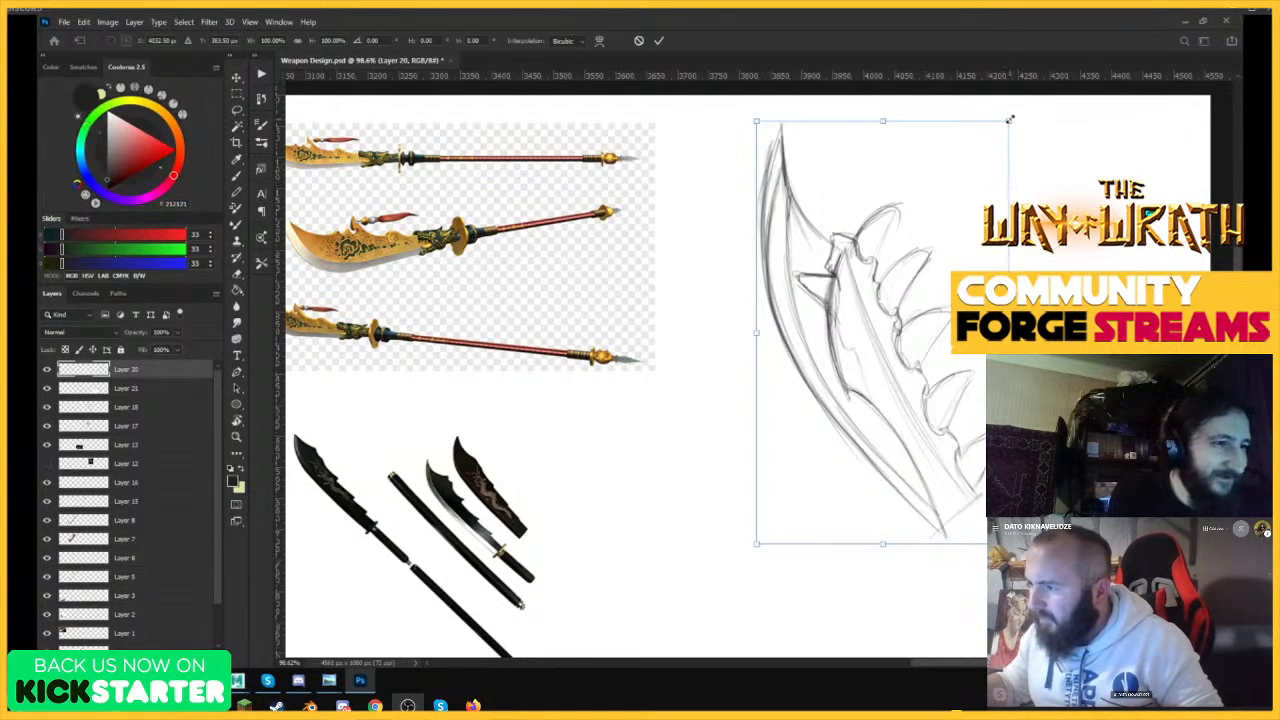
pyautogui.moveTo(1008, 121); pyautogui.dragTo(943, 149)
pyautogui.moveTo(931, 231); pyautogui.dragTo(860, 236)
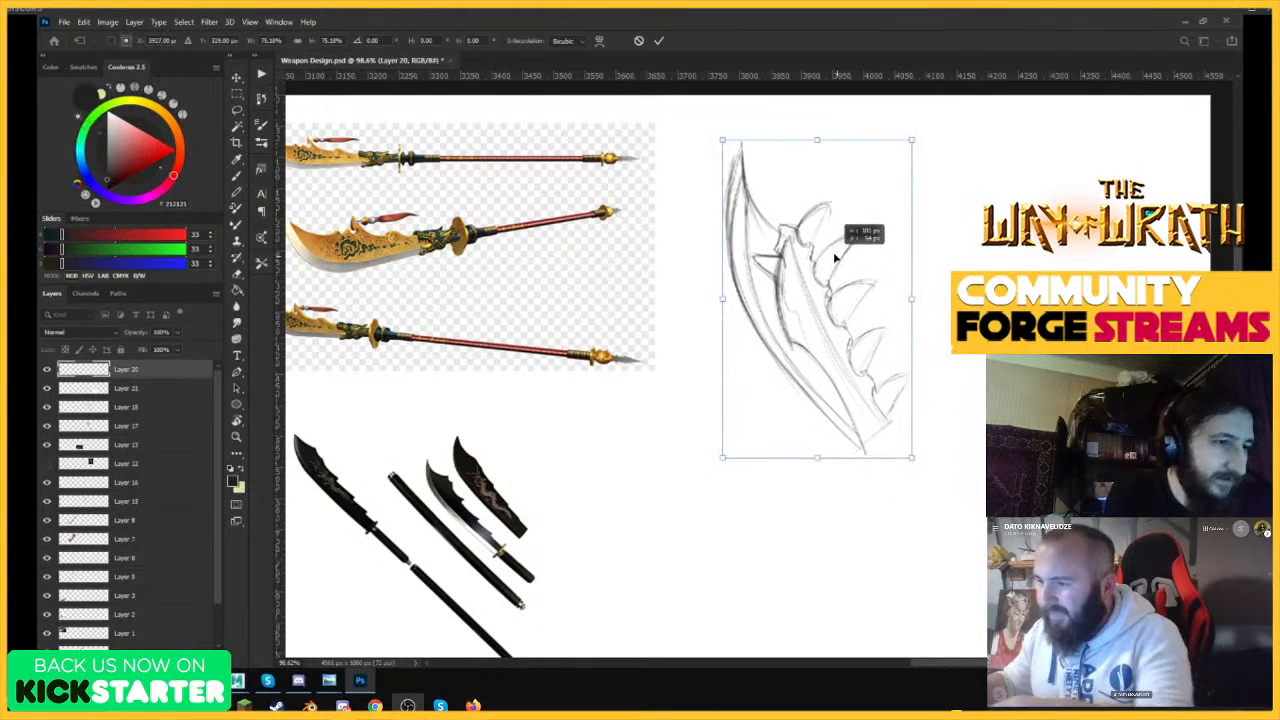
pyautogui.press('Return')
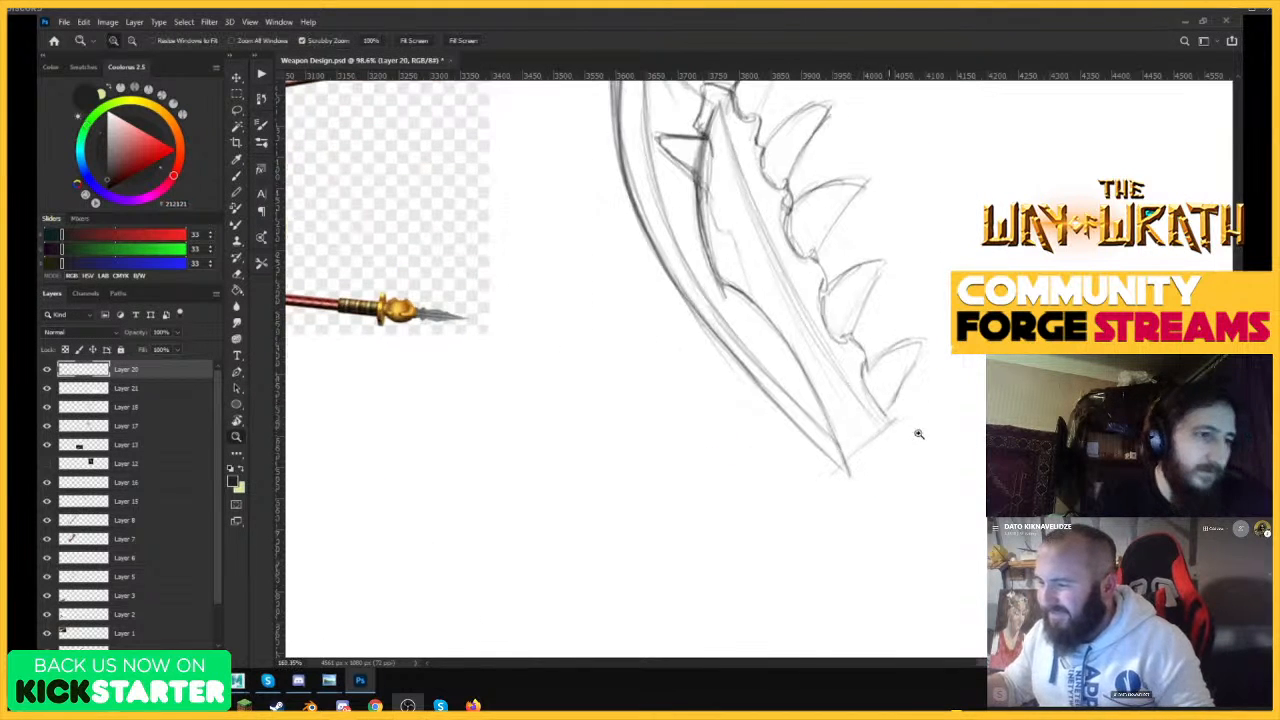
# Darken the lower teeth and the wavy spine edge between them down to the blade's base.
pyautogui.scroll(3, 892, 418)
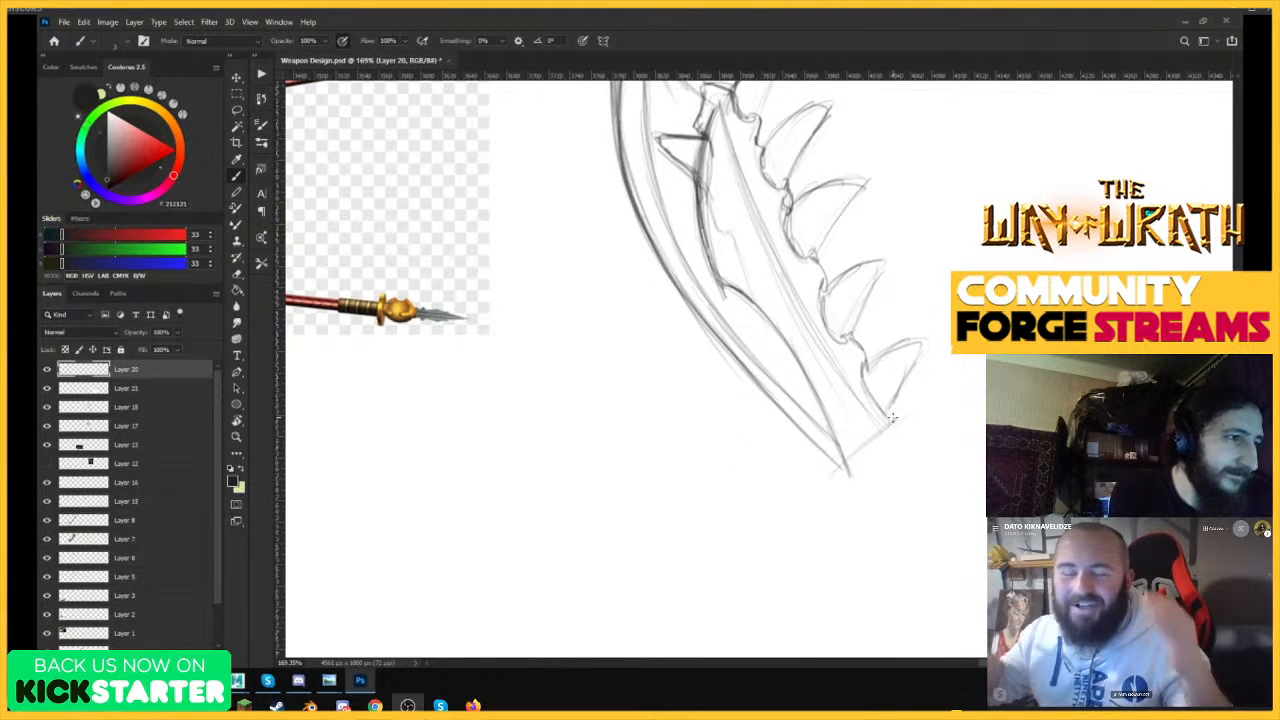
pyautogui.moveTo(900, 402)
pyautogui.mouseDown()
pyautogui.moveTo(886, 455)
pyautogui.moveTo(919, 342)
pyautogui.moveTo(906, 342)
pyautogui.moveTo(910, 369)
pyautogui.mouseUp()
pyautogui.moveTo(846, 338); pyautogui.dragTo(881, 264)
pyautogui.moveTo(823, 297)
pyautogui.mouseDown()
pyautogui.moveTo(880, 262)
pyautogui.moveTo(848, 334)
pyautogui.mouseUp()
pyautogui.moveTo(784, 214)
pyautogui.mouseDown()
pyautogui.moveTo(801, 252)
pyautogui.moveTo(818, 238)
pyautogui.moveTo(823, 316)
pyautogui.moveTo(867, 348)
pyautogui.moveTo(868, 391)
pyautogui.moveTo(895, 405)
pyautogui.moveTo(894, 440)
pyautogui.mouseUp()
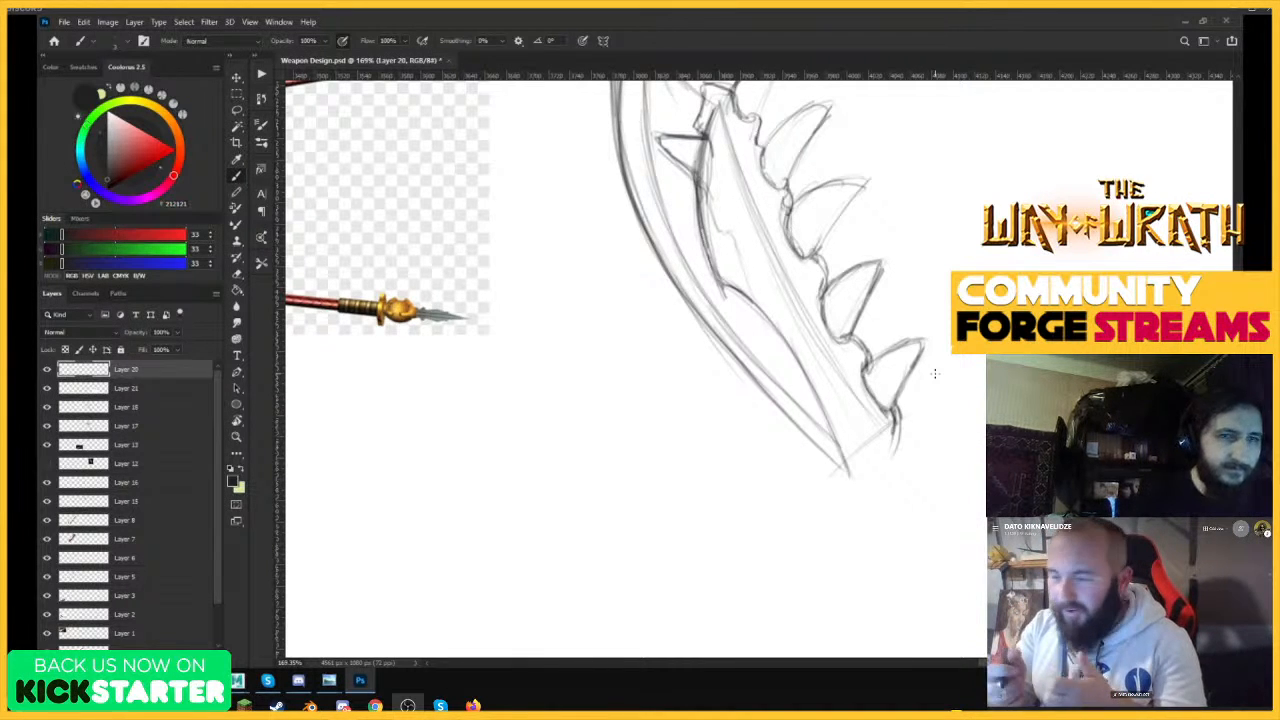
# Clean up the second tooth's rough tip with the Eraser and redraw the second and third teeth with firmer outlines.
pyautogui.moveTo(884, 292); pyautogui.dragTo(831, 414)
pyautogui.moveTo(838, 218); pyautogui.dragTo(934, 200)
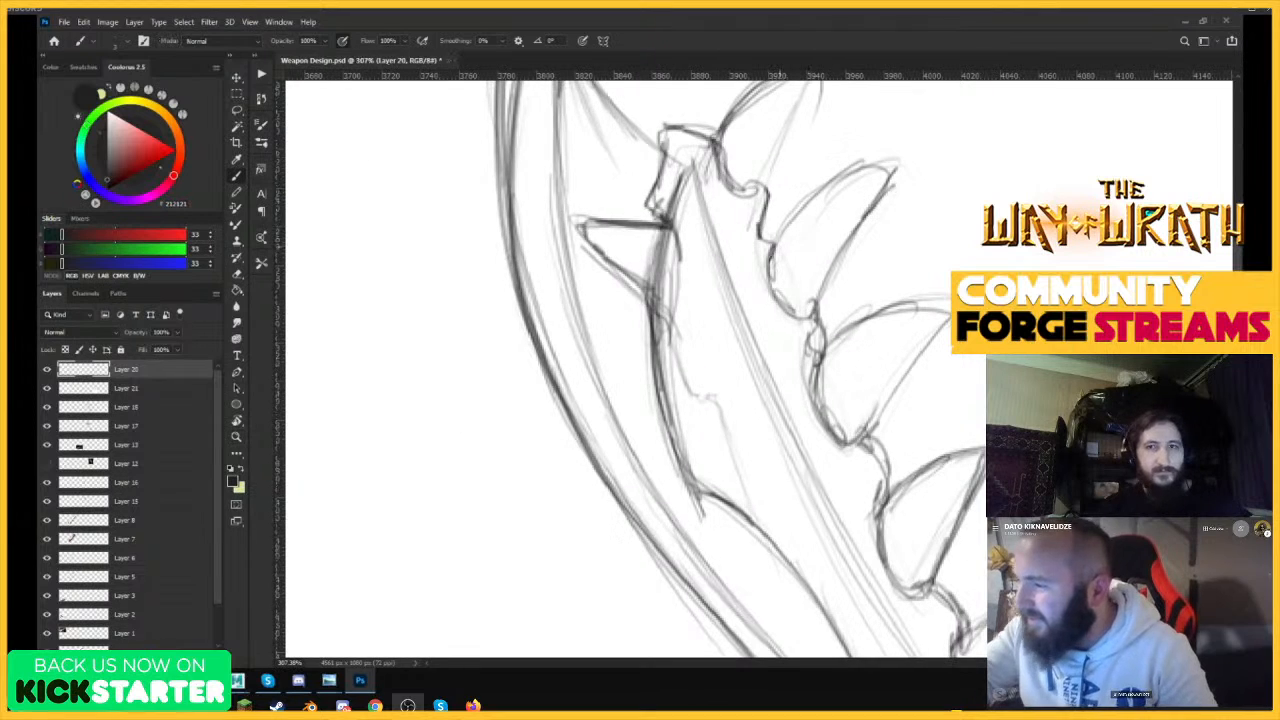
pyautogui.moveTo(768, 260)
pyautogui.mouseDown()
pyautogui.moveTo(815, 200)
pyautogui.moveTo(894, 167)
pyautogui.moveTo(834, 271)
pyautogui.mouseUp()
pyautogui.press('e')
pyautogui.moveTo(876, 152)
pyautogui.mouseDown()
pyautogui.moveTo(791, 206)
pyautogui.moveTo(842, 187)
pyautogui.mouseUp()
pyautogui.press('b')
pyautogui.moveTo(770, 246)
pyautogui.mouseDown()
pyautogui.moveTo(887, 178)
pyautogui.moveTo(818, 298)
pyautogui.mouseUp()
pyautogui.moveTo(814, 370)
pyautogui.mouseDown()
pyautogui.moveTo(860, 329)
pyautogui.moveTo(948, 299)
pyautogui.mouseUp()
pyautogui.moveTo(812, 363); pyautogui.dragTo(834, 340)
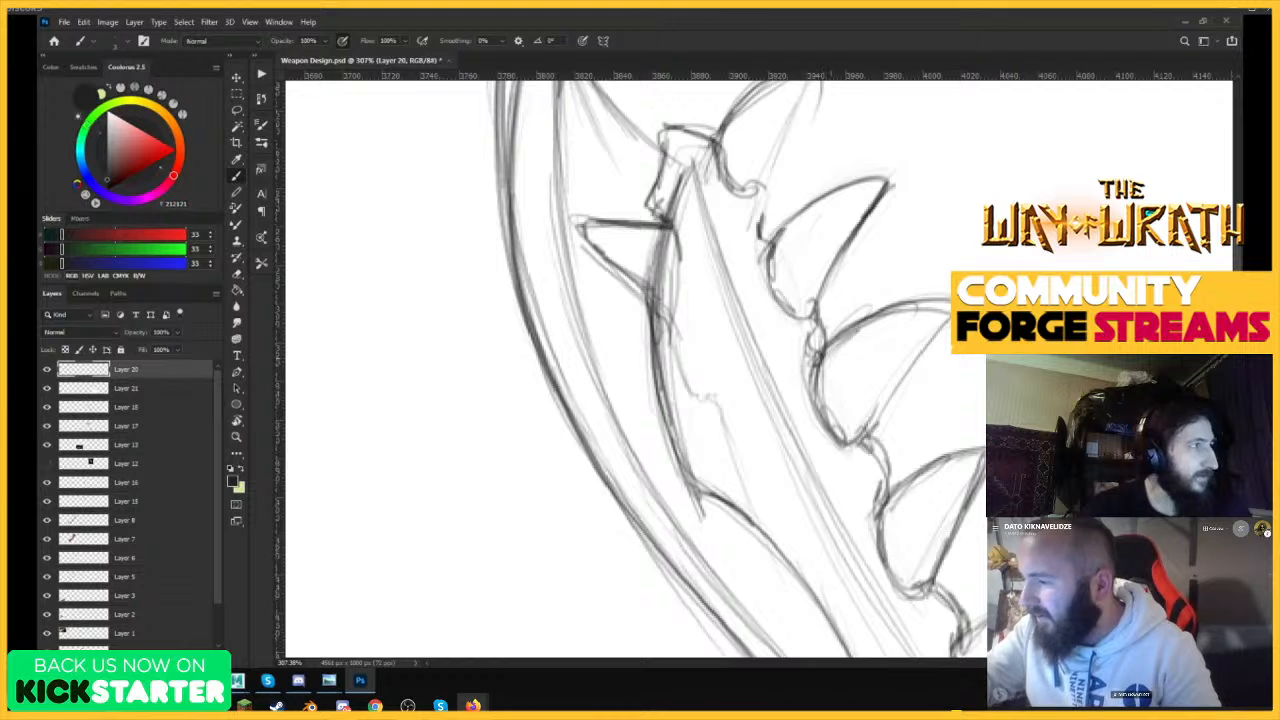
pyautogui.moveTo(944, 327); pyautogui.dragTo(872, 424)
pyautogui.moveTo(912, 364)
pyautogui.mouseDown()
pyautogui.moveTo(862, 440)
pyautogui.moveTo(814, 446)
pyautogui.mouseUp()
pyautogui.keyDown('ctrl'); pyautogui.moveTo(937, 342); pyautogui.dragTo(1036, 345); pyautogui.keyUp('ctrl')
# Erase the stray lines where the second and third teeth meet the spine, using a smaller Eraser.
pyautogui.press('e')
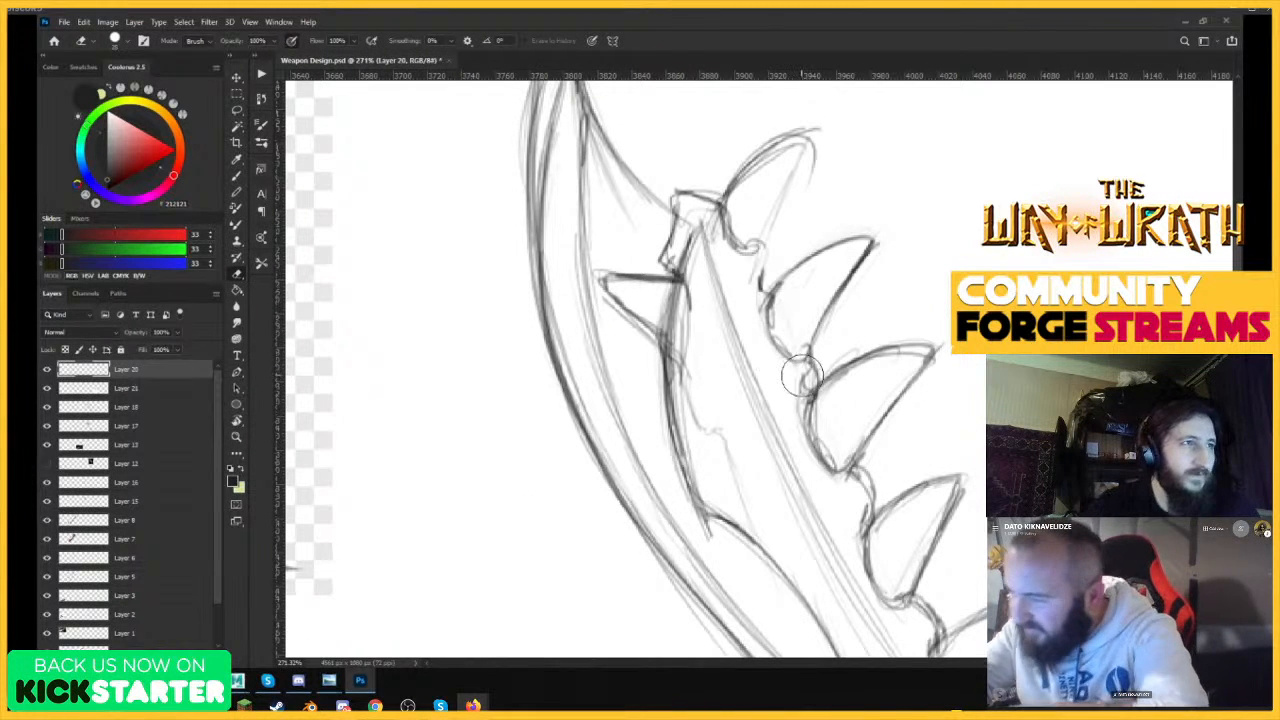
pyautogui.press('[')
pyautogui.press('[')
pyautogui.press('[')
pyautogui.press('[')
pyautogui.press('[')
pyautogui.press('[')
pyautogui.press('[')
pyautogui.press('[')
pyautogui.moveTo(793, 409); pyautogui.dragTo(806, 378)
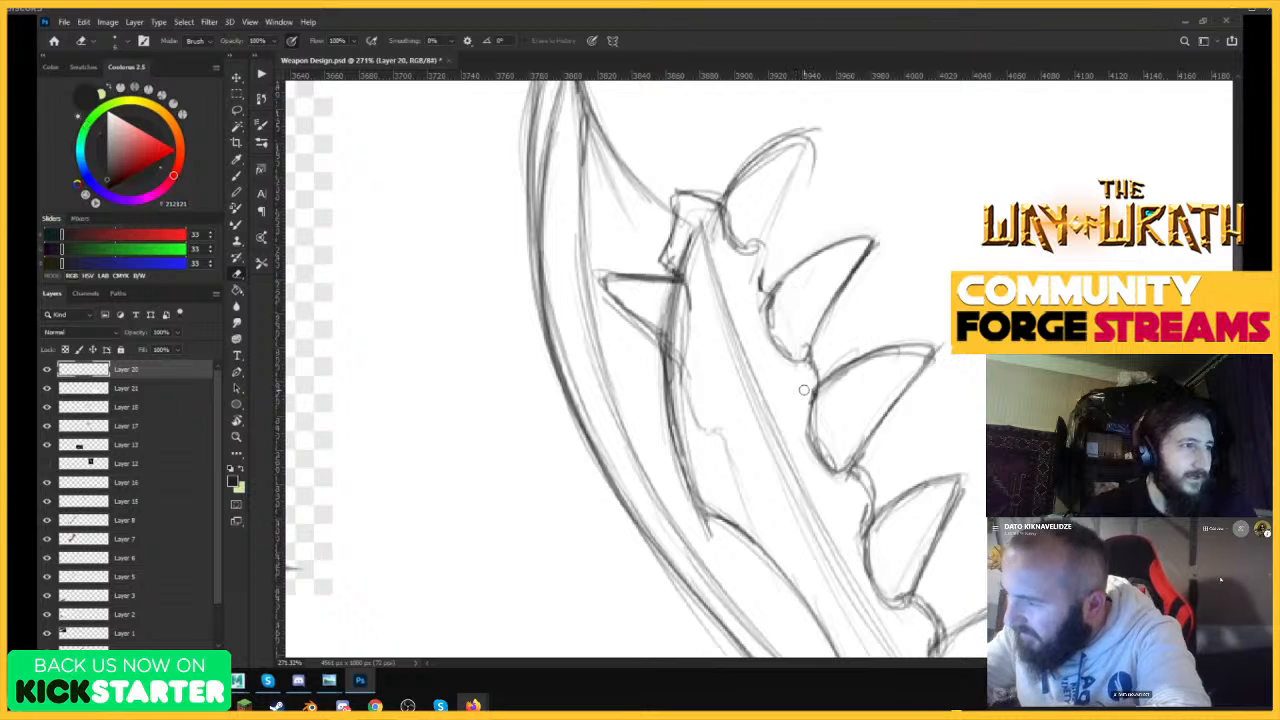
pyautogui.keyDown('ctrl'); pyautogui.moveTo(884, 296); pyautogui.dragTo(812, 352); pyautogui.keyUp('ctrl')
pyautogui.keyDown('ctrl'); pyautogui.moveTo(809, 285); pyautogui.dragTo(886, 235); pyautogui.keyUp('ctrl')
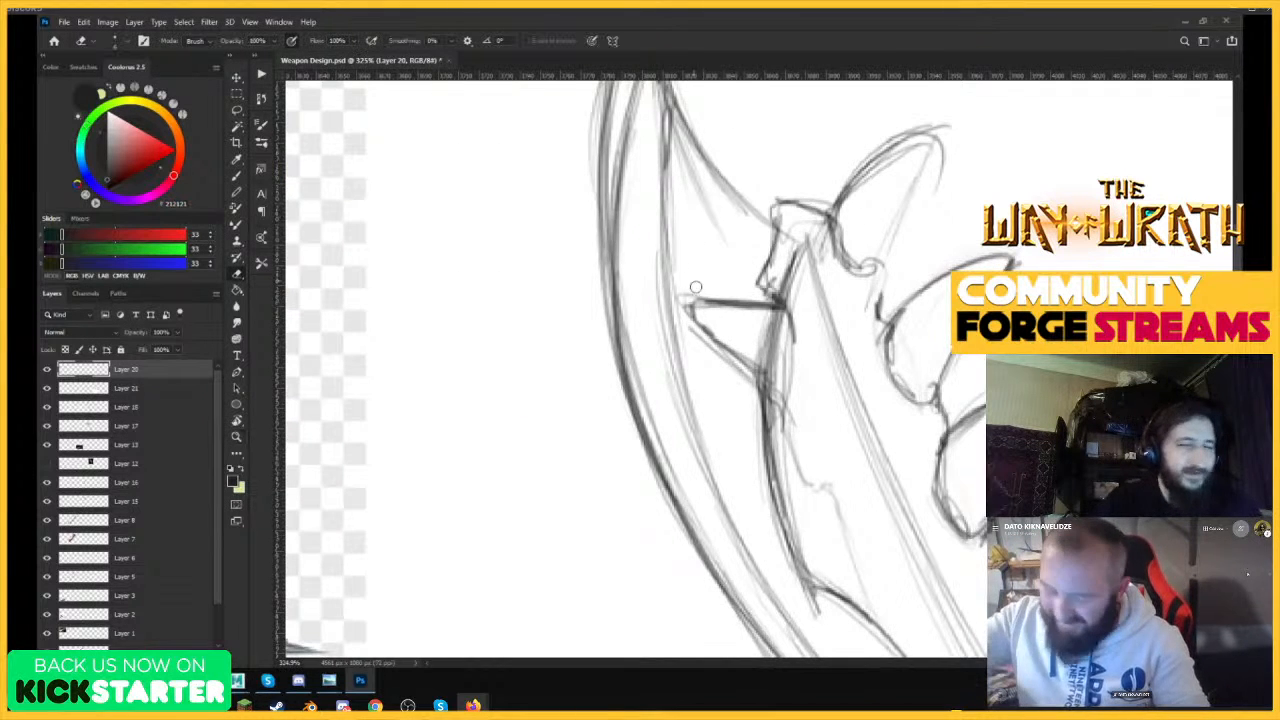
# Redraw the tip and lower edge of the pointed barb inside the blade with the Brush.
pyautogui.press('b')
pyautogui.moveTo(686, 300)
pyautogui.mouseDown()
pyautogui.moveTo(756, 378)
pyautogui.moveTo(682, 256)
pyautogui.moveTo(710, 292)
pyautogui.moveTo(700, 332)
pyautogui.mouseUp()
pyautogui.moveTo(680, 264)
pyautogui.mouseDown()
pyautogui.moveTo(724, 302)
pyautogui.moveTo(776, 314)
pyautogui.moveTo(796, 354)
pyautogui.moveTo(762, 394)
pyautogui.mouseUp()
pyautogui.keyDown('ctrl'); pyautogui.moveTo(867, 284); pyautogui.dragTo(763, 460); pyautogui.keyUp('ctrl')
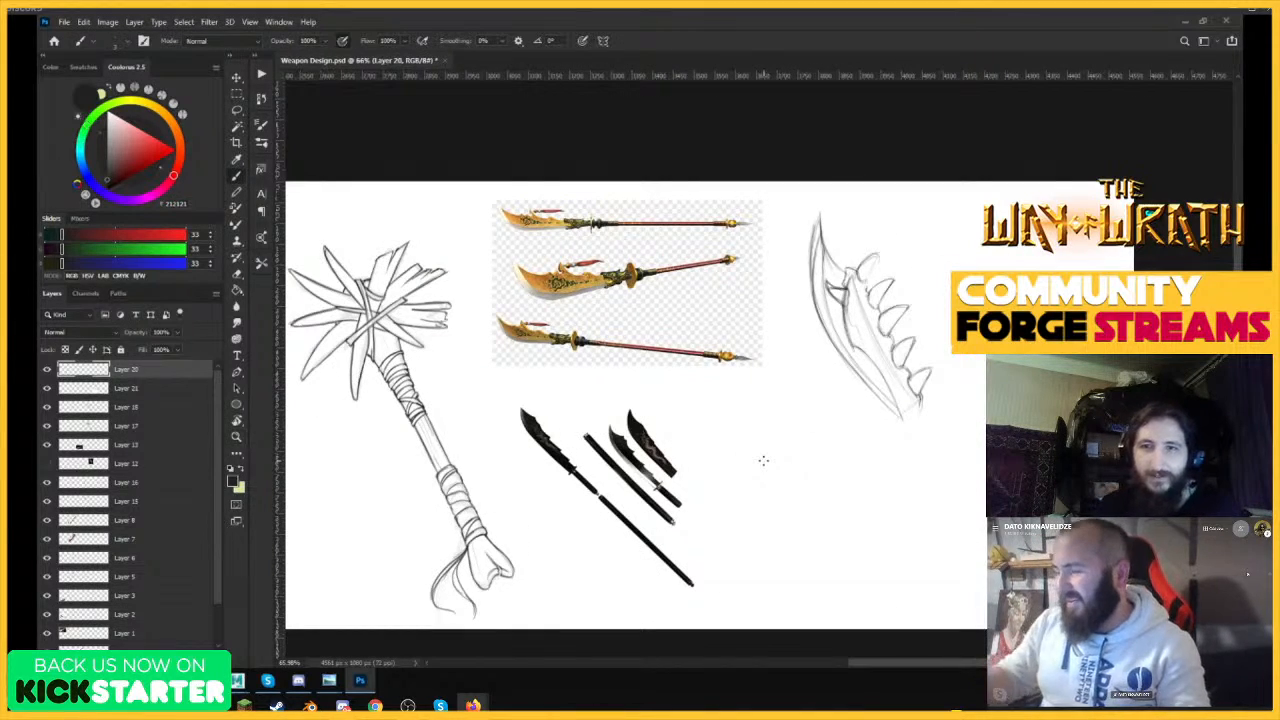
# Darken the lower cutting edge and the parallel bevel line down to the blade's base.
pyautogui.keyDown('ctrl'); pyautogui.moveTo(869, 270); pyautogui.dragTo(940, 300); pyautogui.keyUp('ctrl')
pyautogui.keyDown('ctrl'); pyautogui.moveTo(967, 554); pyautogui.dragTo(910, 430); pyautogui.keyUp('ctrl')
pyautogui.keyDown('ctrl'); pyautogui.moveTo(822, 300); pyautogui.dragTo(912, 316); pyautogui.keyUp('ctrl')
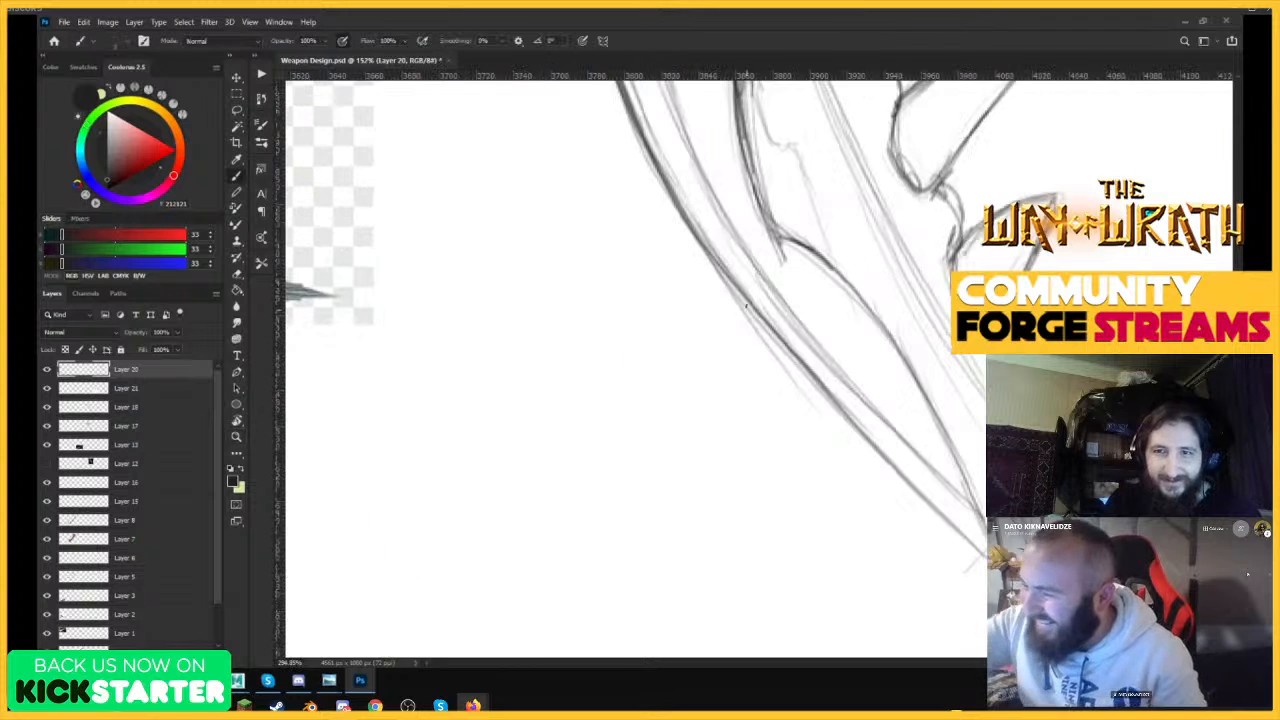
pyautogui.moveTo(724, 262); pyautogui.dragTo(904, 470)
pyautogui.moveTo(706, 177); pyautogui.dragTo(862, 382)
pyautogui.moveTo(742, 230)
pyautogui.mouseDown()
pyautogui.moveTo(773, 283)
pyautogui.moveTo(948, 467)
pyautogui.mouseUp()
pyautogui.moveTo(810, 326); pyautogui.dragTo(982, 501)
pyautogui.moveTo(824, 346); pyautogui.dragTo(978, 500)
pyautogui.moveTo(746, 246); pyautogui.dragTo(823, 345)
pyautogui.moveTo(925, 313)
pyautogui.keyDown('ctrl'); pyautogui.mouseDown()
pyautogui.moveTo(842, 429)
pyautogui.moveTo(760, 430)
pyautogui.mouseUp(); pyautogui.keyUp('ctrl')
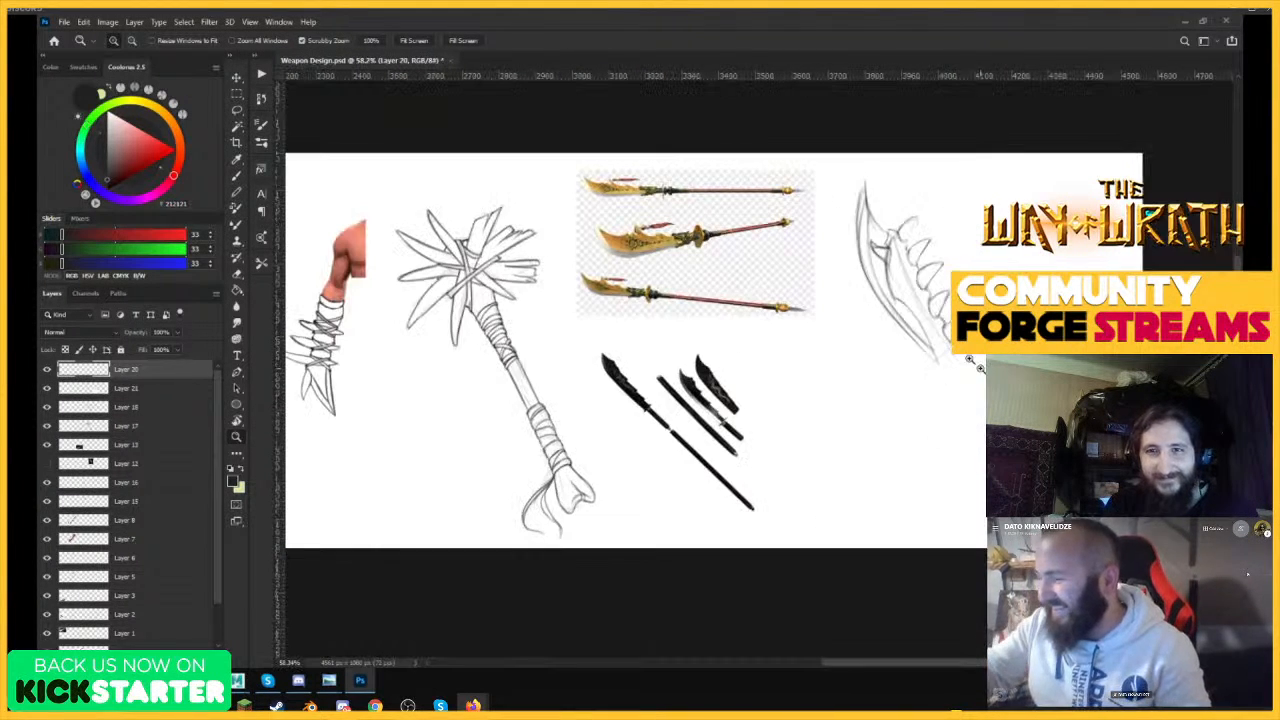
# Draw a knobbed bone end with two rounded lobes at the base of the blade.
pyautogui.moveTo(880, 360)
pyautogui.keyDown('ctrl'); pyautogui.mouseDown()
pyautogui.moveTo(960, 362)
pyautogui.moveTo(938, 379)
pyautogui.mouseUp(); pyautogui.keyUp('ctrl')
pyautogui.moveTo(843, 416)
pyautogui.mouseDown()
pyautogui.moveTo(834, 447)
pyautogui.moveTo(876, 448)
pyautogui.moveTo(908, 408)
pyautogui.mouseUp()
pyautogui.moveTo(866, 468)
pyautogui.mouseDown()
pyautogui.moveTo(903, 413)
pyautogui.moveTo(928, 411)
pyautogui.moveTo(885, 439)
pyautogui.mouseUp()
pyautogui.moveTo(938, 373); pyautogui.dragTo(932, 410)
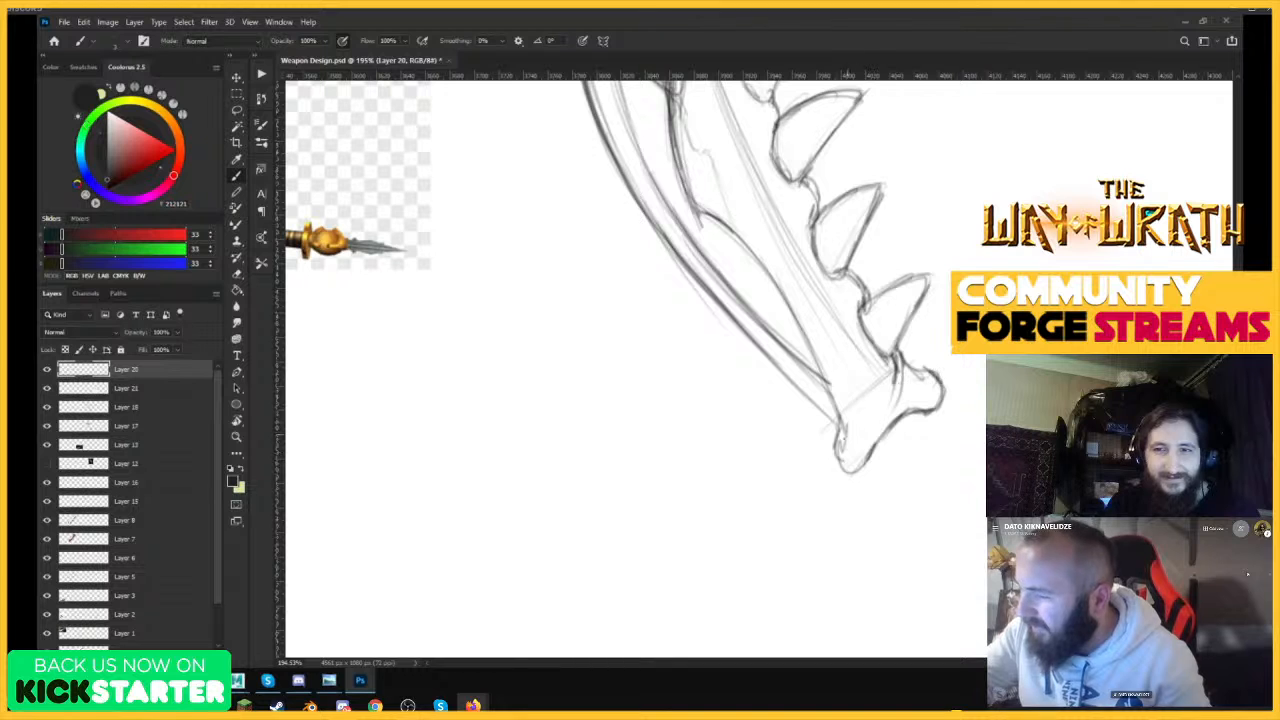
pyautogui.moveTo(840, 416)
pyautogui.mouseDown()
pyautogui.moveTo(840, 464)
pyautogui.moveTo(903, 416)
pyautogui.moveTo(914, 372)
pyautogui.moveTo(820, 497)
pyautogui.mouseUp()
# Scale the whole blade sketch down slightly with Free Transform and reposition it in the blank area.
pyautogui.press('z')
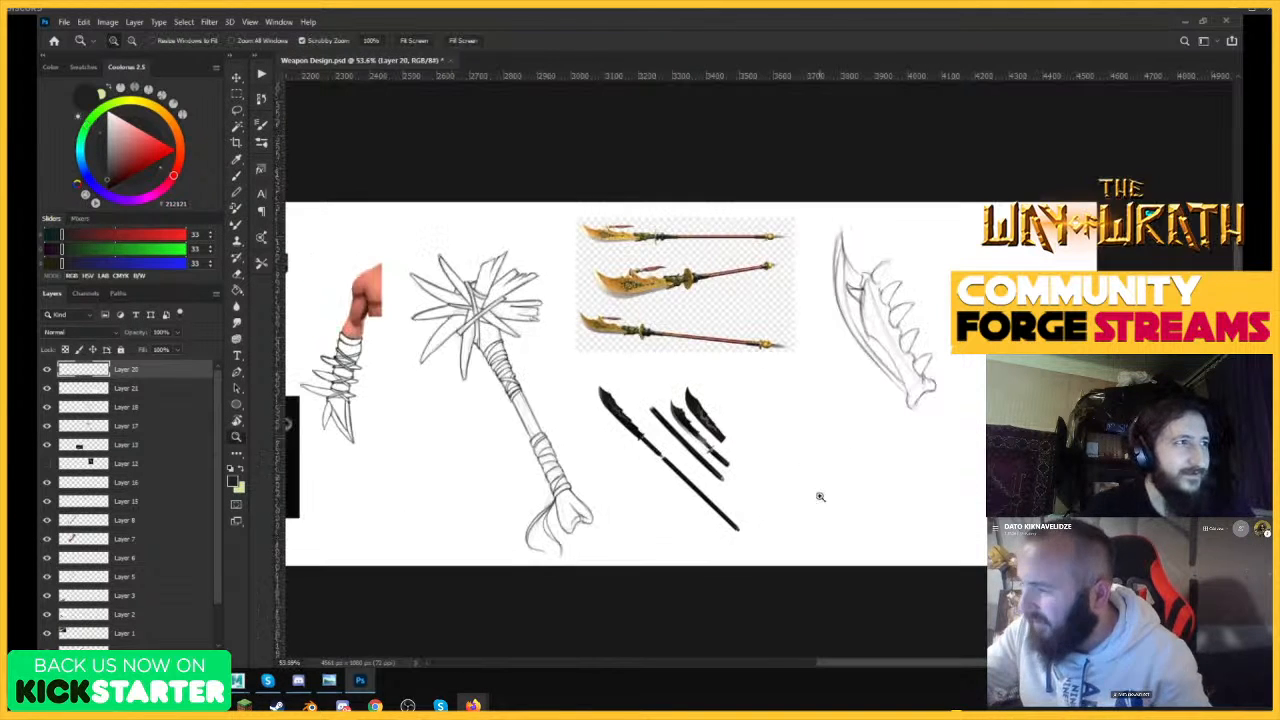
pyautogui.press('b')
pyautogui.hotkey('ctrl', 't')
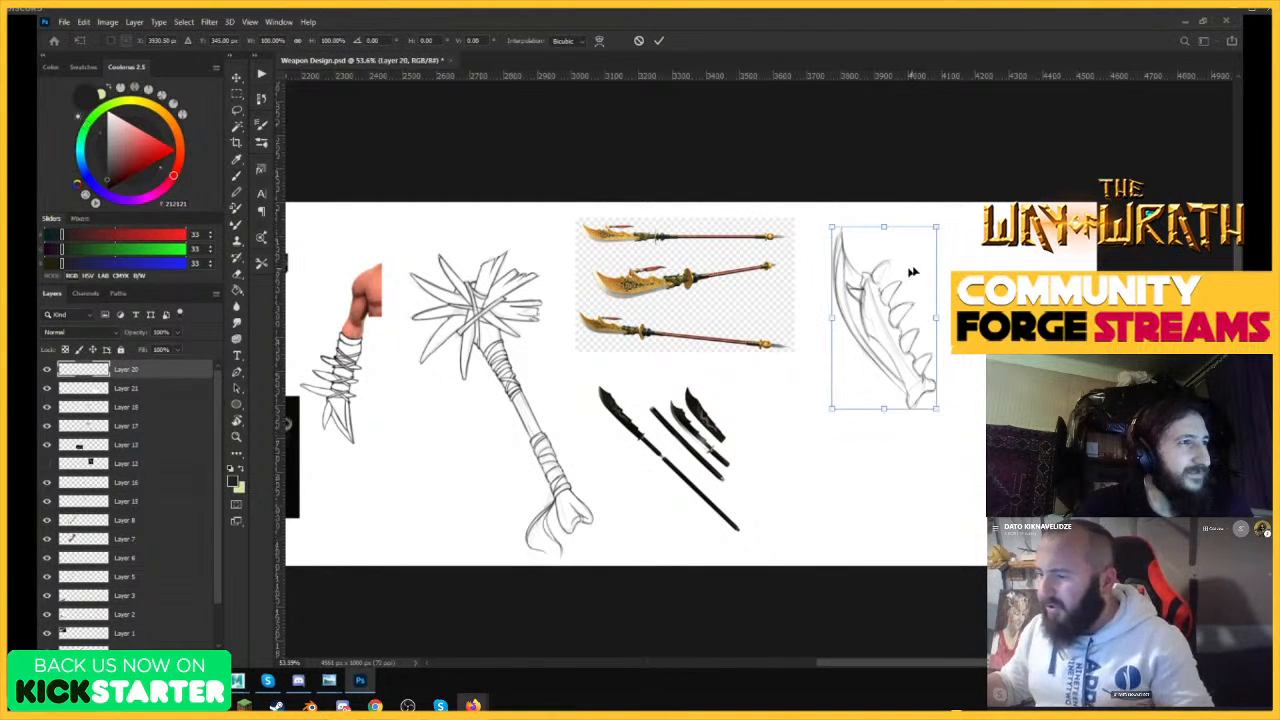
pyautogui.moveTo(937, 226); pyautogui.dragTo(915, 235)
pyautogui.moveTo(887, 286)
pyautogui.mouseDown()
pyautogui.moveTo(880, 265)
pyautogui.moveTo(895, 246)
pyautogui.moveTo(889, 360)
pyautogui.mouseUp()
pyautogui.press('Return')
pyautogui.press('z')
pyautogui.press('b')
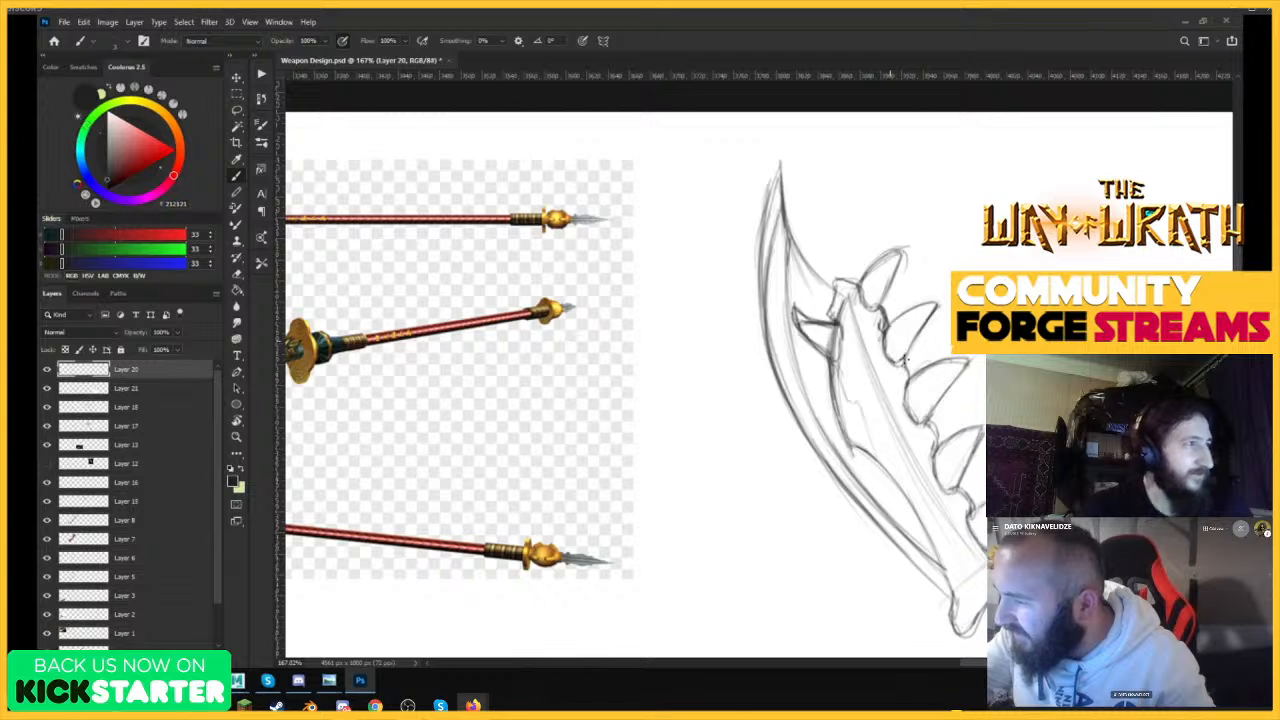
# Darken the outlines of the bone teeth along the blade's spine with the Brush.
pyautogui.moveTo(930, 421)
pyautogui.mouseDown()
pyautogui.moveTo(939, 442)
pyautogui.moveTo(980, 428)
pyautogui.moveTo(966, 476)
pyautogui.mouseUp()
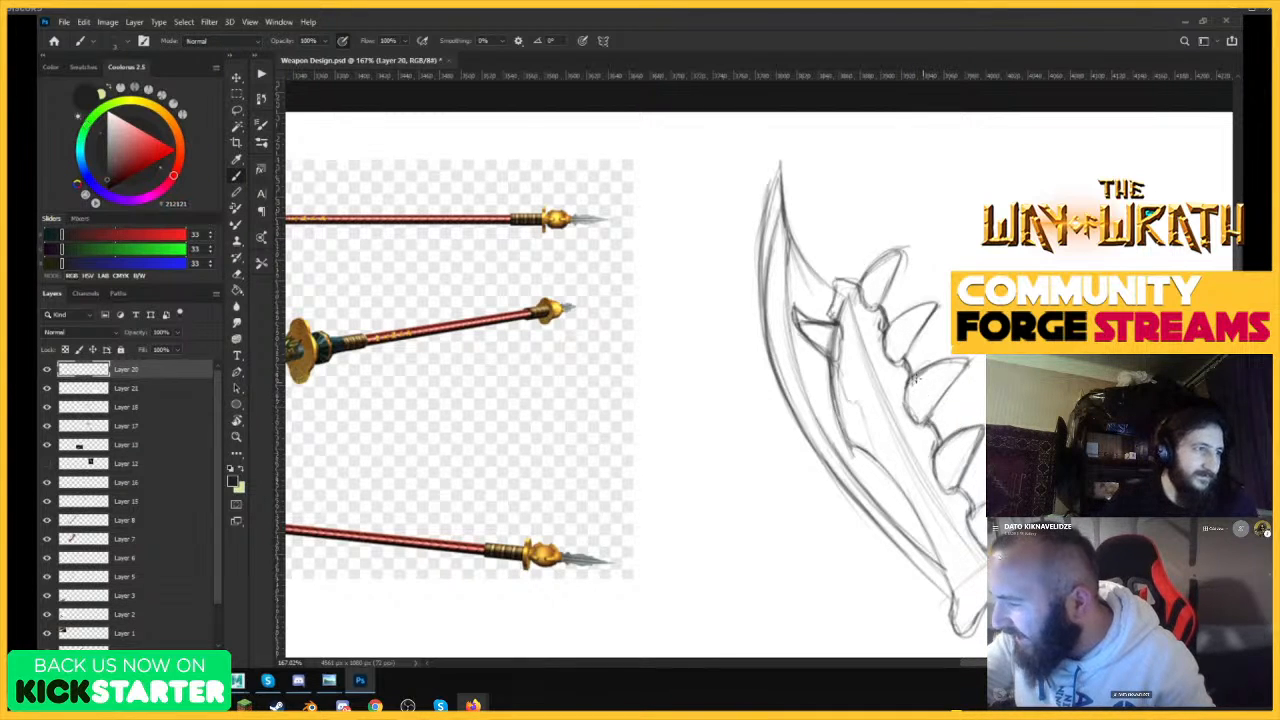
pyautogui.moveTo(915, 378); pyautogui.dragTo(953, 383)
pyautogui.moveTo(862, 290)
pyautogui.mouseDown()
pyautogui.moveTo(907, 249)
pyautogui.moveTo(887, 293)
pyautogui.mouseUp()
# Erase the tip of the uppermost spine tooth and redraw it longer and sharper.
pyautogui.press('e')
pyautogui.moveTo(900, 245)
pyautogui.mouseDown()
pyautogui.moveTo(871, 263)
pyautogui.moveTo(909, 257)
pyautogui.mouseUp()
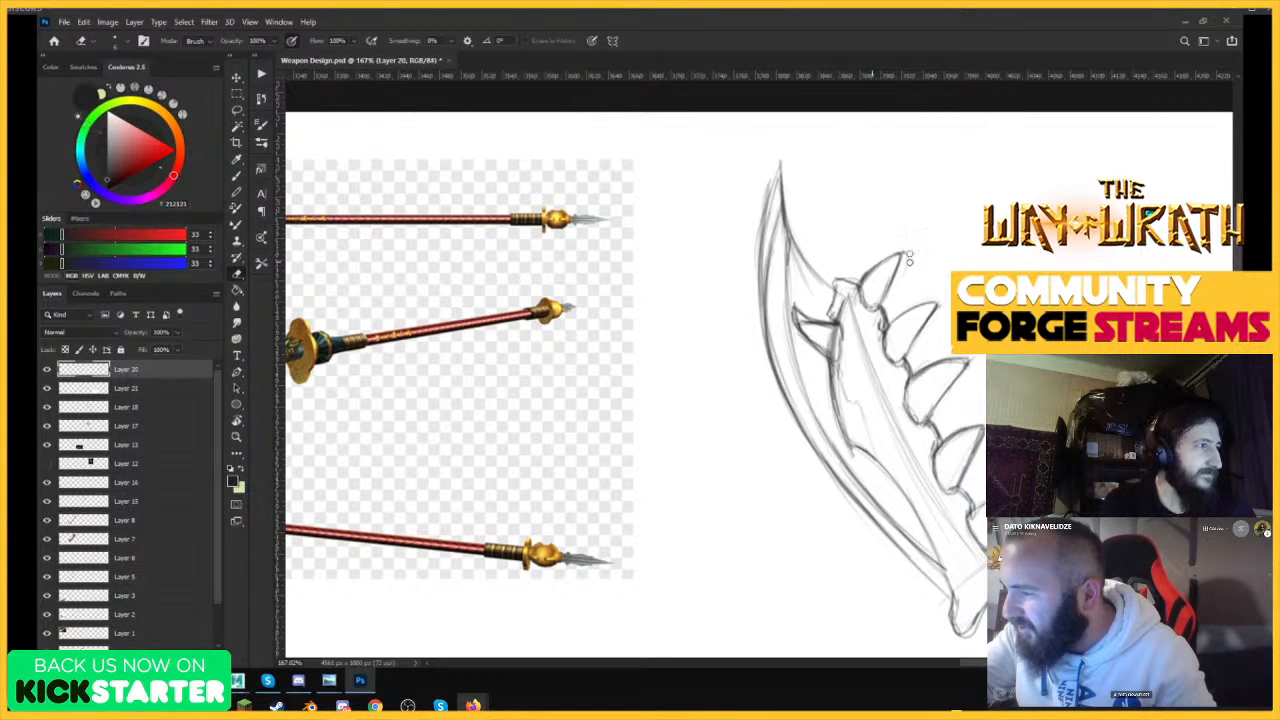
pyautogui.press('b')
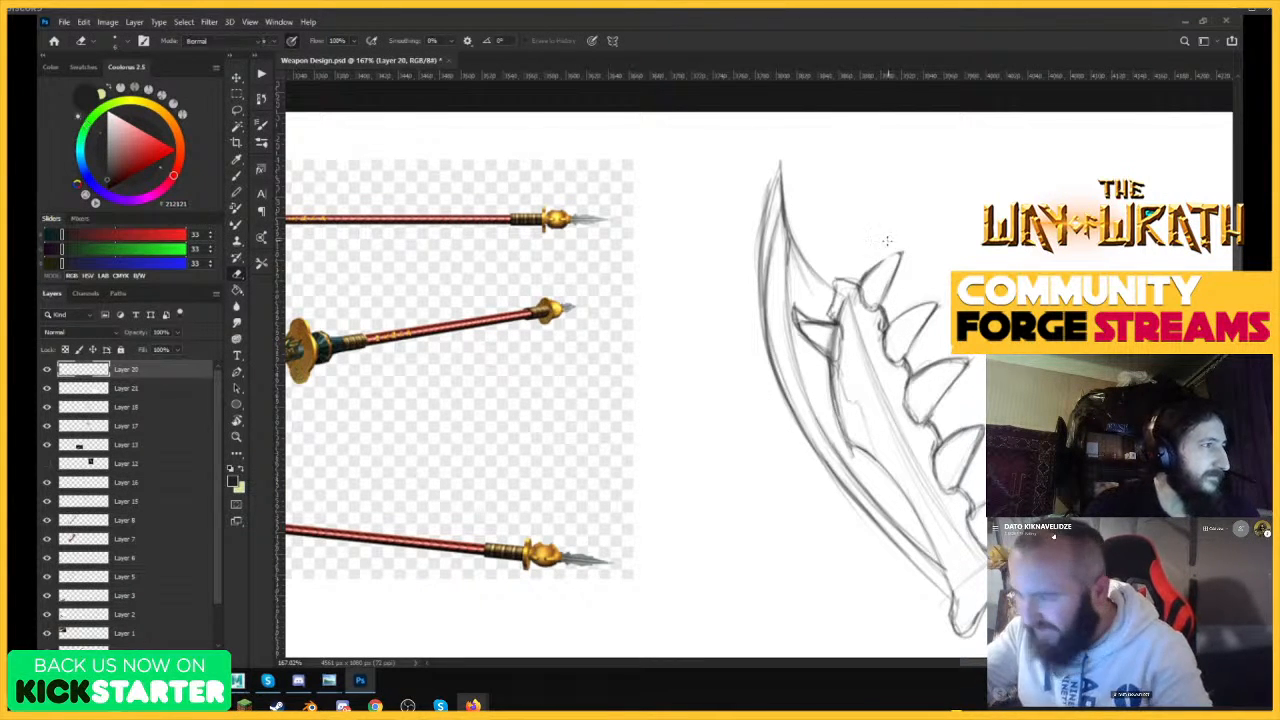
pyautogui.moveTo(903, 257)
pyautogui.mouseDown()
pyautogui.moveTo(876, 312)
pyautogui.moveTo(918, 240)
pyautogui.mouseUp()
pyautogui.moveTo(858, 282)
pyautogui.mouseDown()
pyautogui.moveTo(920, 240)
pyautogui.moveTo(878, 310)
pyautogui.moveTo(903, 259)
pyautogui.mouseUp()
pyautogui.press('e')
pyautogui.moveTo(905, 254)
pyautogui.mouseDown()
pyautogui.moveTo(878, 310)
pyautogui.moveTo(912, 240)
pyautogui.mouseUp()
pyautogui.press('b')
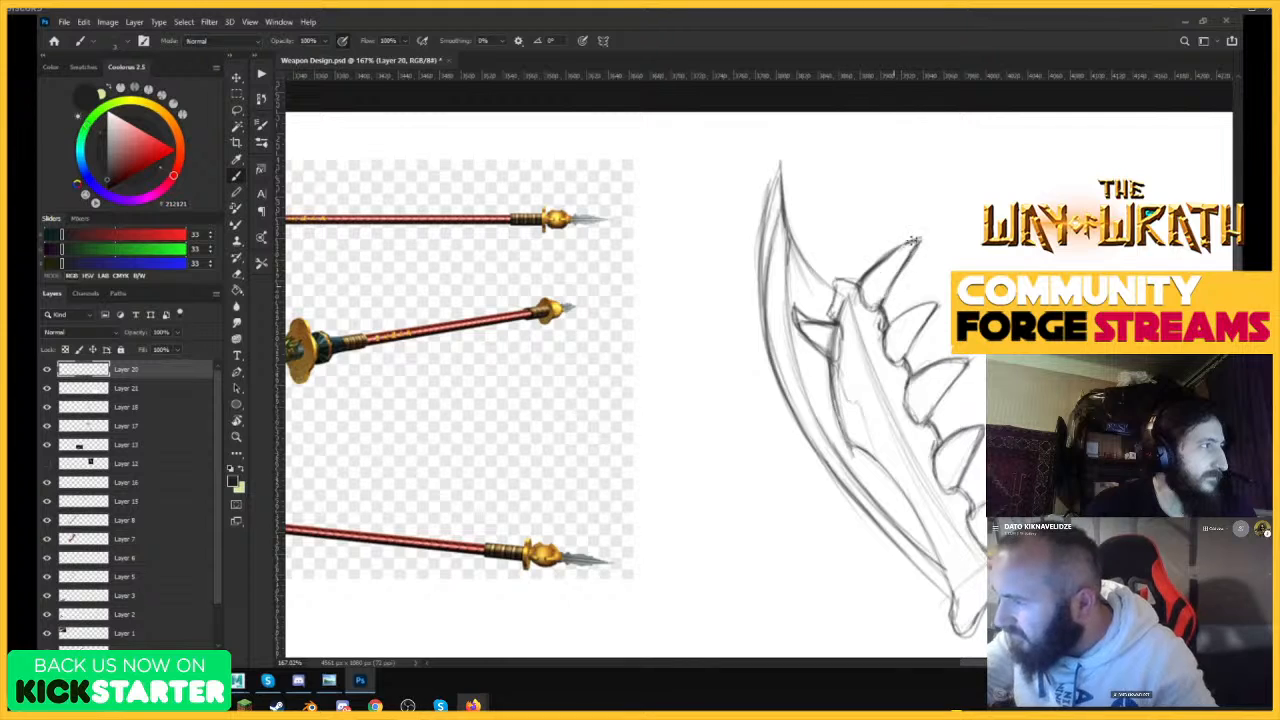
# Sketch a light diagonal guide line for the shaft's lower edge, starting at the blade's knobbed bone base.
pyautogui.moveTo(887, 336); pyautogui.dragTo(803, 434)
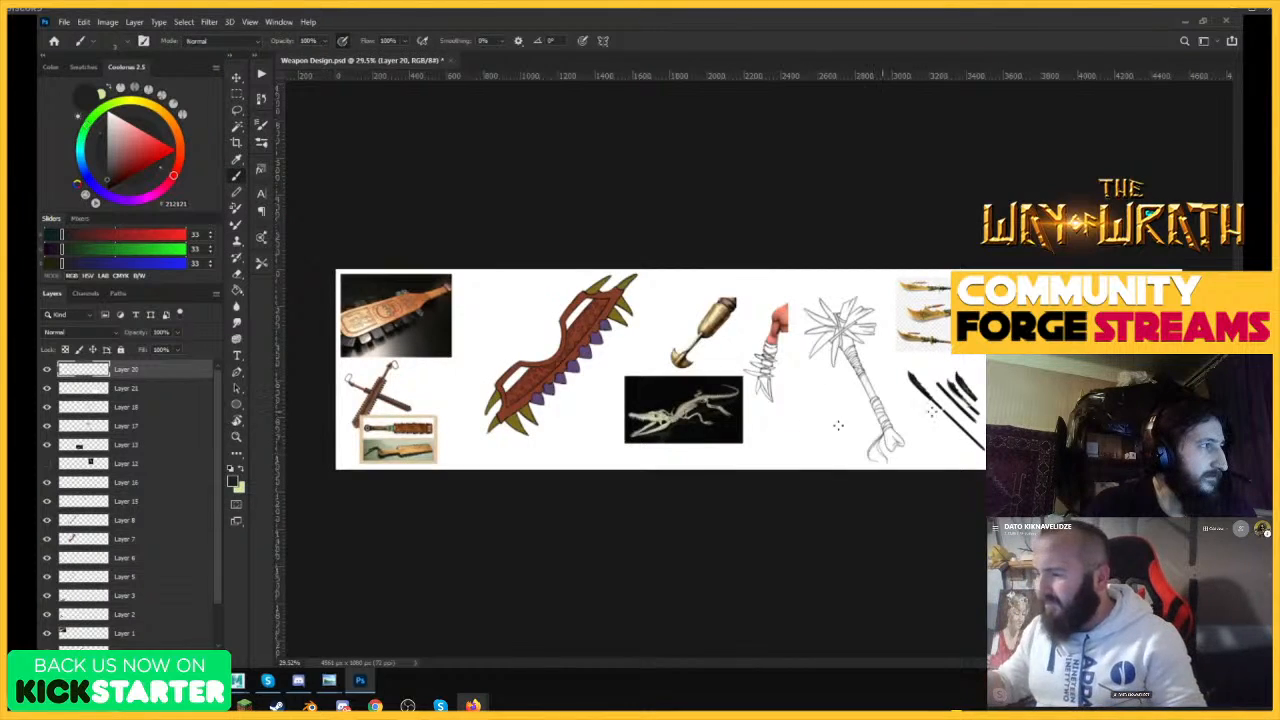
pyautogui.moveTo(1090, 312); pyautogui.dragTo(1177, 315)
pyautogui.moveTo(978, 322); pyautogui.dragTo(946, 328)
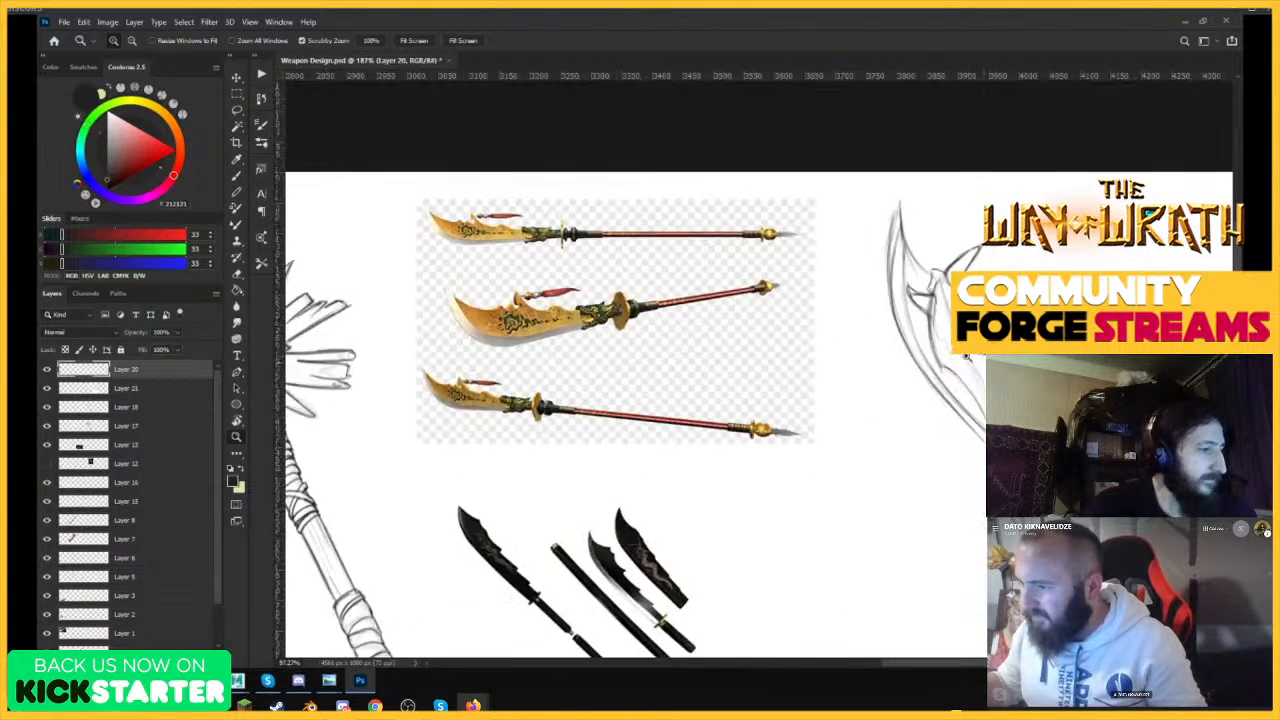
pyautogui.moveTo(1017, 350)
pyautogui.mouseDown()
pyautogui.moveTo(1028, 350)
pyautogui.moveTo(1003, 350)
pyautogui.mouseUp()
pyautogui.moveTo(957, 267); pyautogui.dragTo(1022, 299)
pyautogui.moveTo(838, 288)
pyautogui.mouseDown()
pyautogui.moveTo(831, 302)
pyautogui.moveTo(841, 247)
pyautogui.moveTo(880, 238)
pyautogui.moveTo(818, 262)
pyautogui.mouseUp()
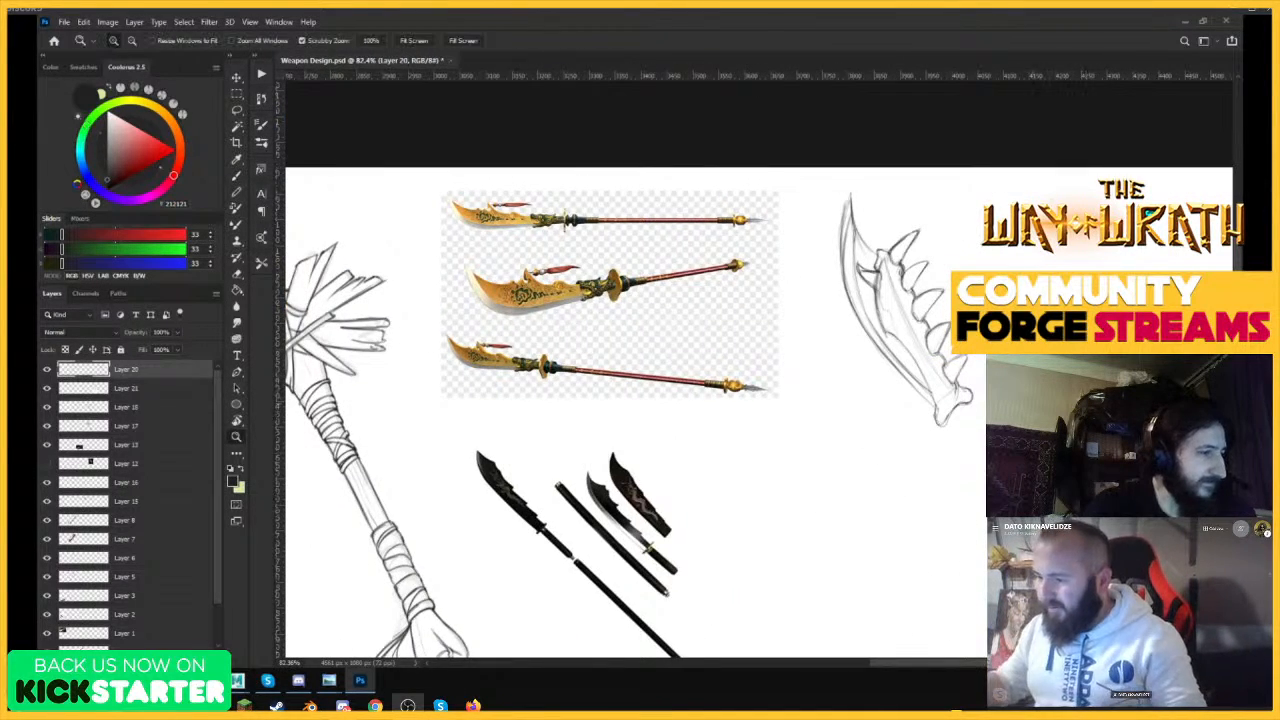
pyautogui.moveTo(1033, 376); pyautogui.dragTo(1013, 378)
pyautogui.moveTo(1076, 513); pyautogui.dragTo(1114, 513)
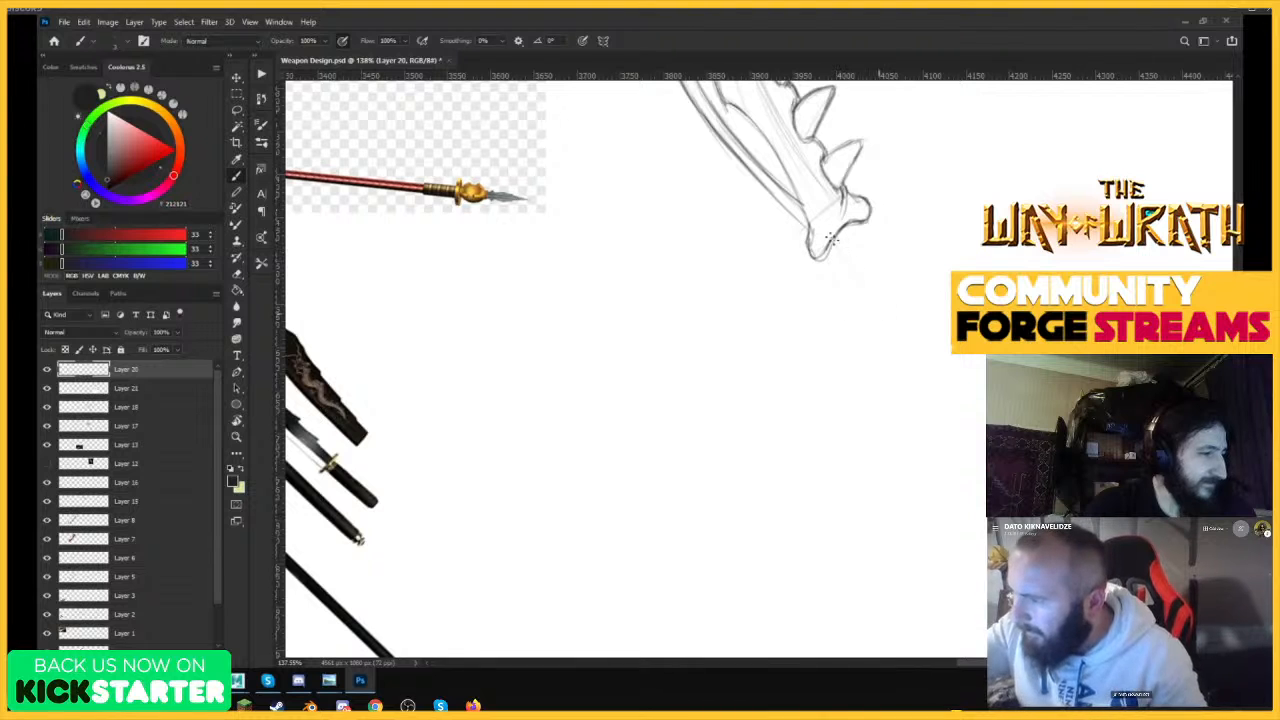
pyautogui.moveTo(838, 252); pyautogui.dragTo(968, 441)
pyautogui.moveTo(909, 303); pyautogui.dragTo(844, 436)
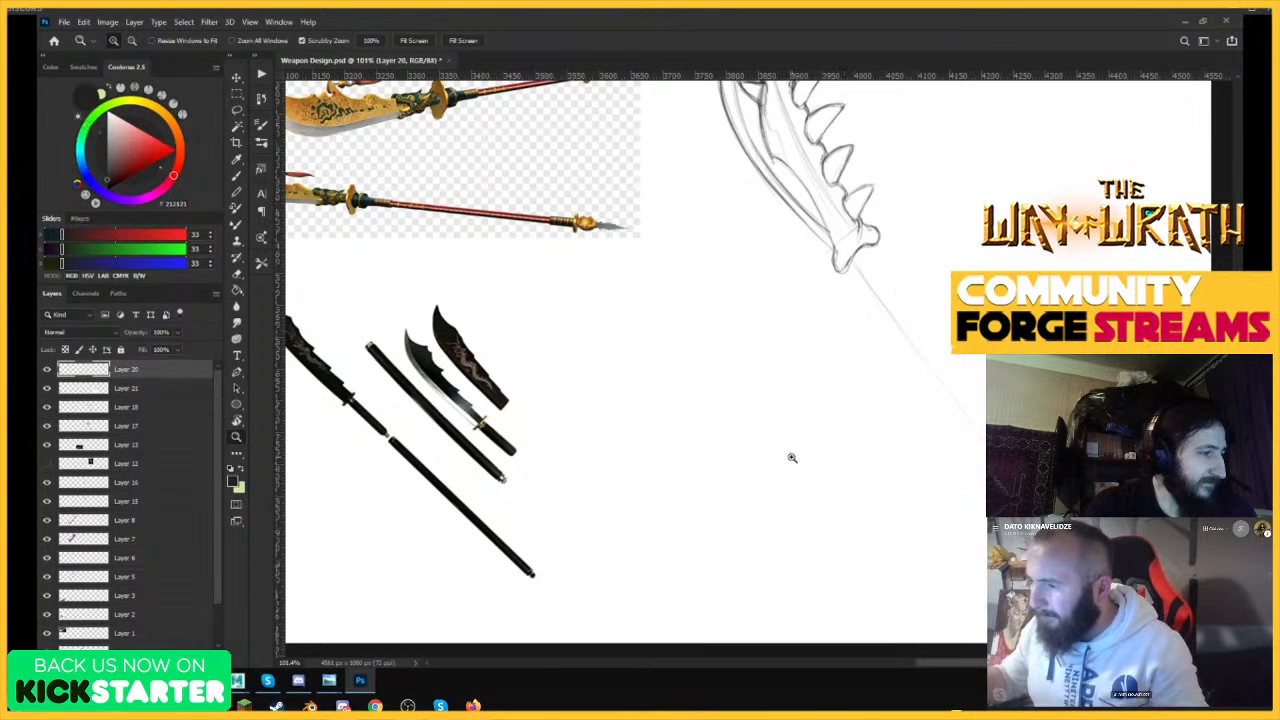
pyautogui.moveTo(858, 264); pyautogui.dragTo(984, 434)
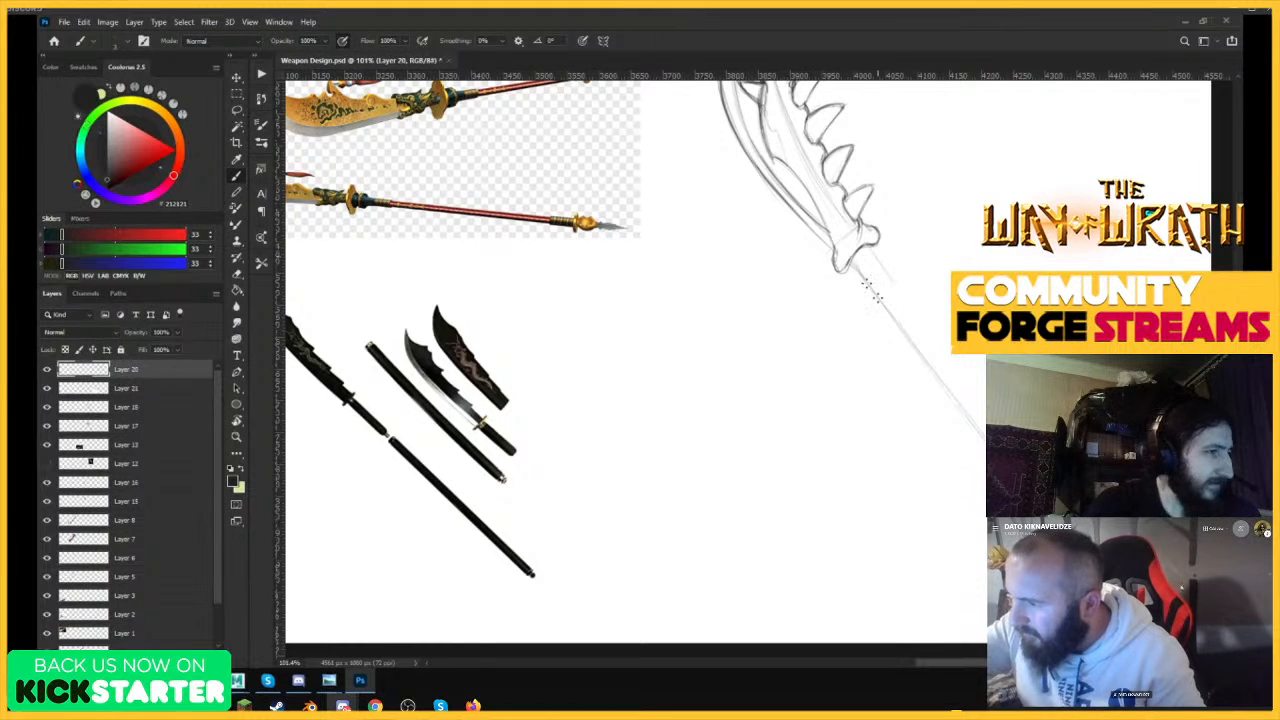
# Draw the shaft's upper edge parallel to the lower one and go over both edges to firm them up.
pyautogui.moveTo(866, 248); pyautogui.dragTo(984, 404)
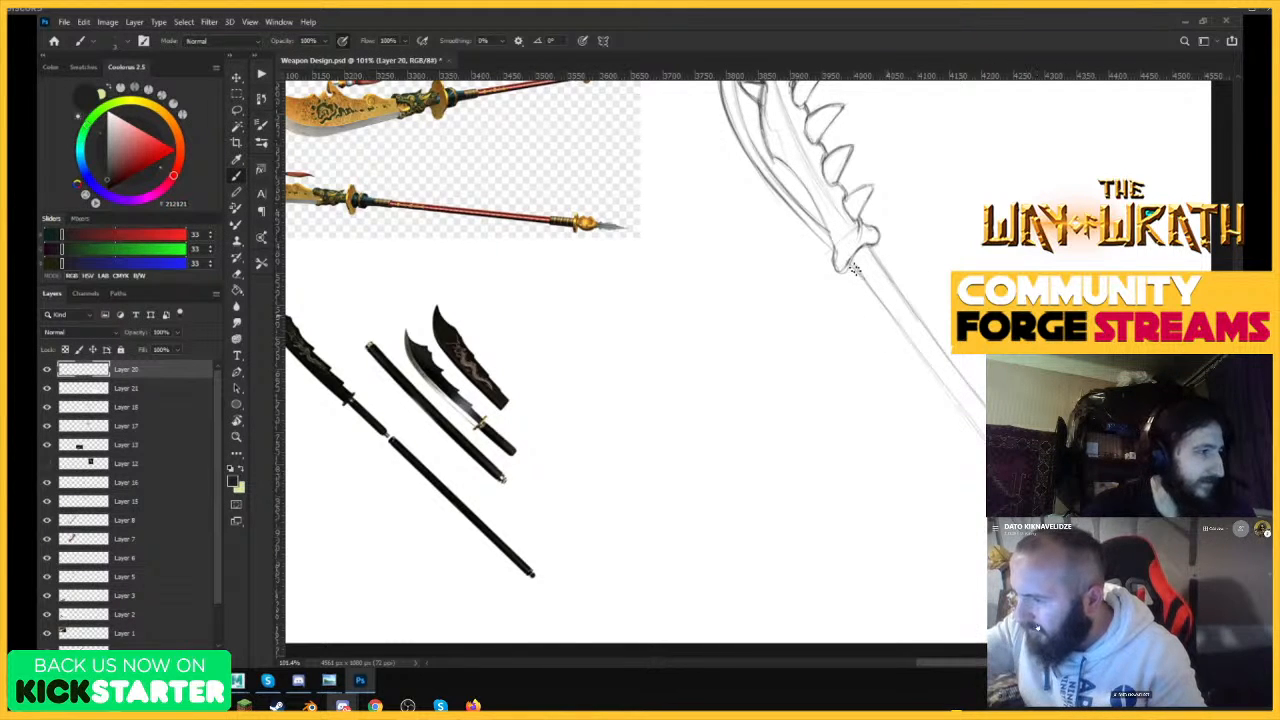
pyautogui.moveTo(853, 268); pyautogui.dragTo(984, 430)
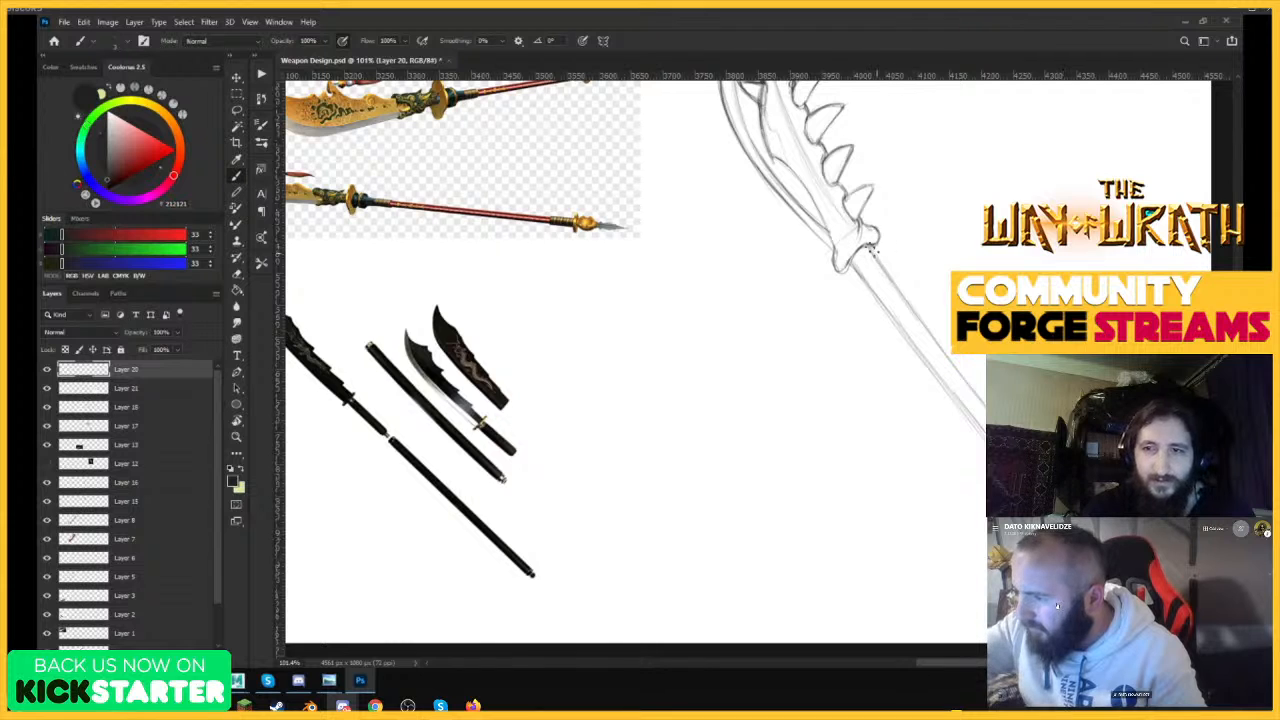
pyautogui.moveTo(872, 250); pyautogui.dragTo(984, 400)
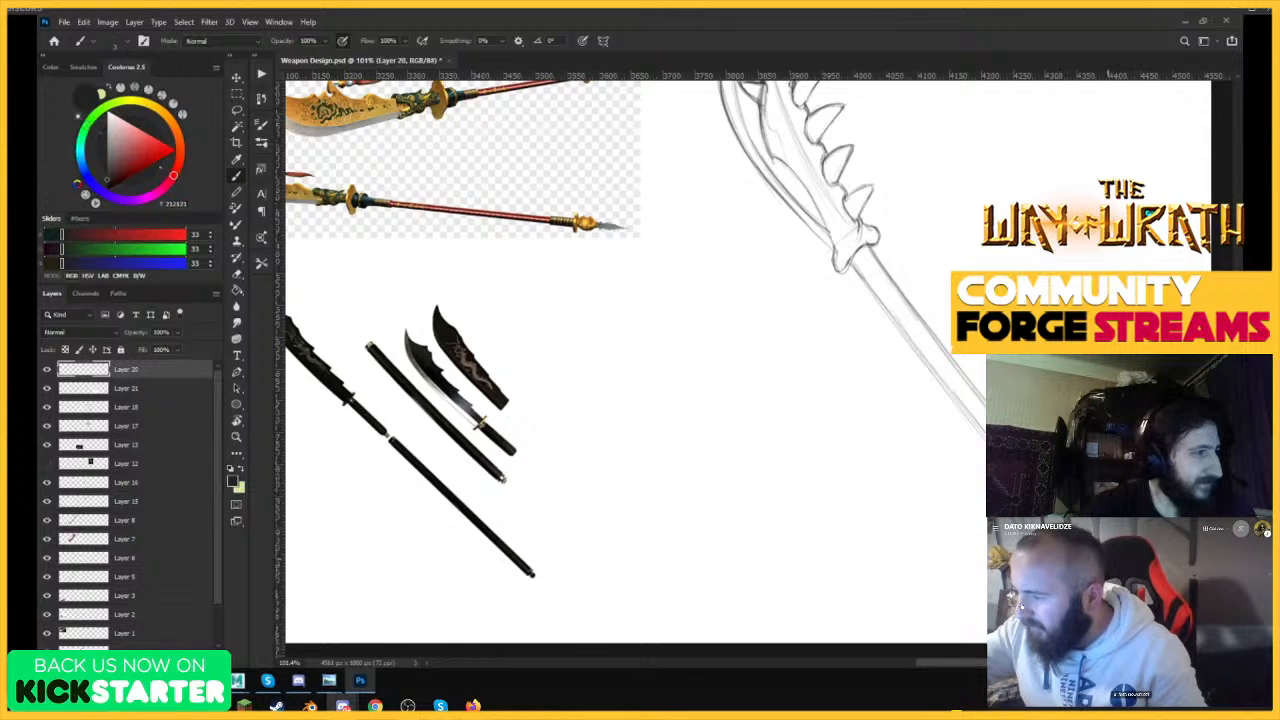
# Scale the blade and shaft sketch down with Free Transform and move it to leave room for a longer shaft.
pyautogui.press('e')
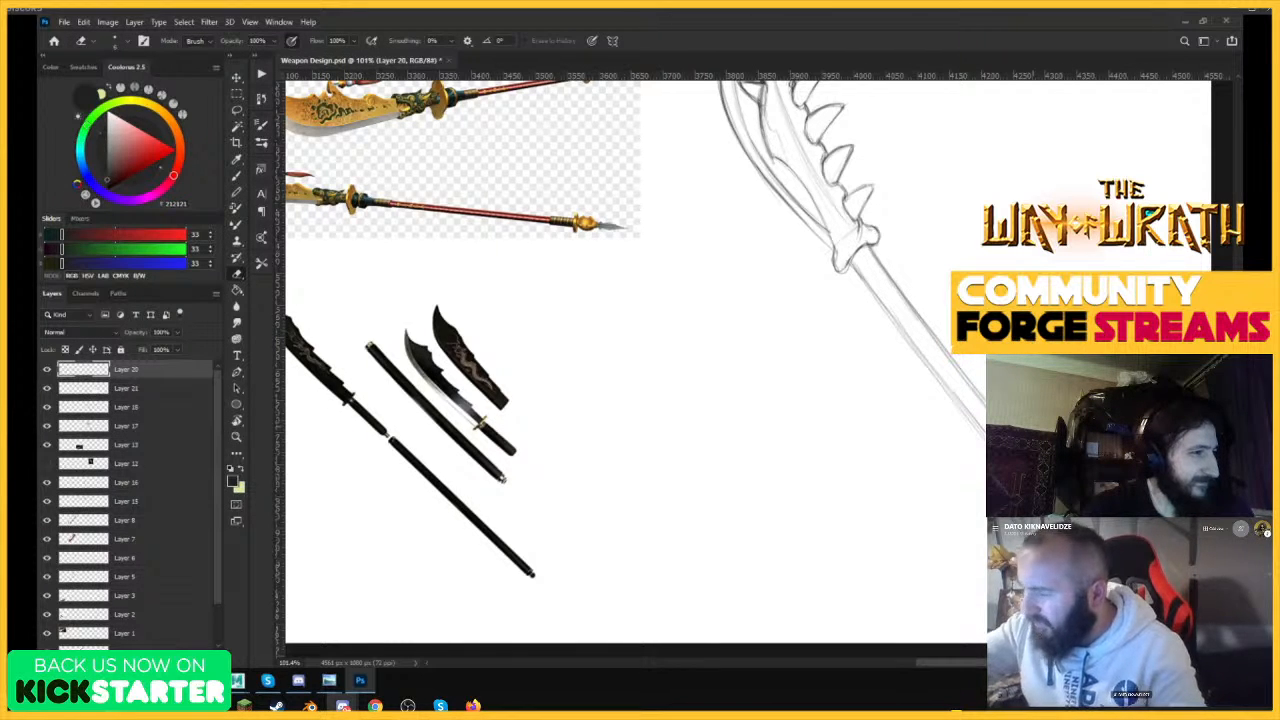
pyautogui.press('z')
pyautogui.moveTo(912, 310); pyautogui.dragTo(886, 309)
pyautogui.moveTo(953, 255); pyautogui.dragTo(990, 262)
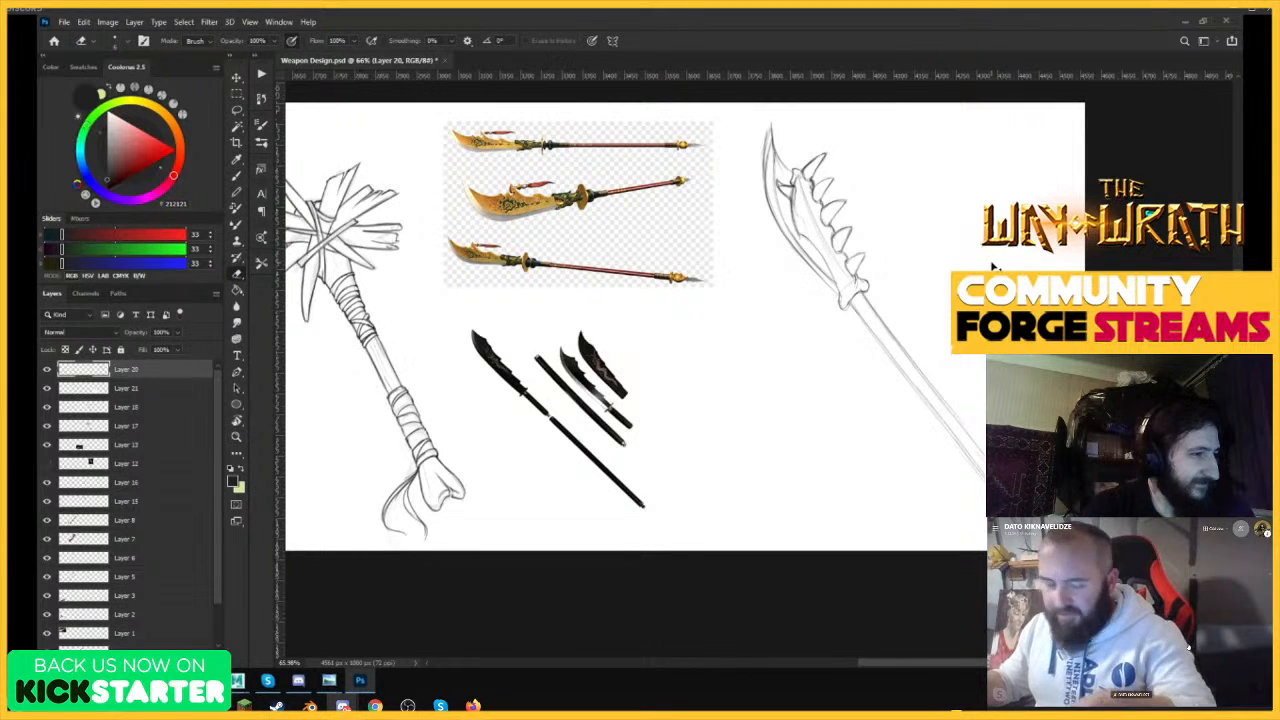
pyautogui.hotkey('ctrl', 't')
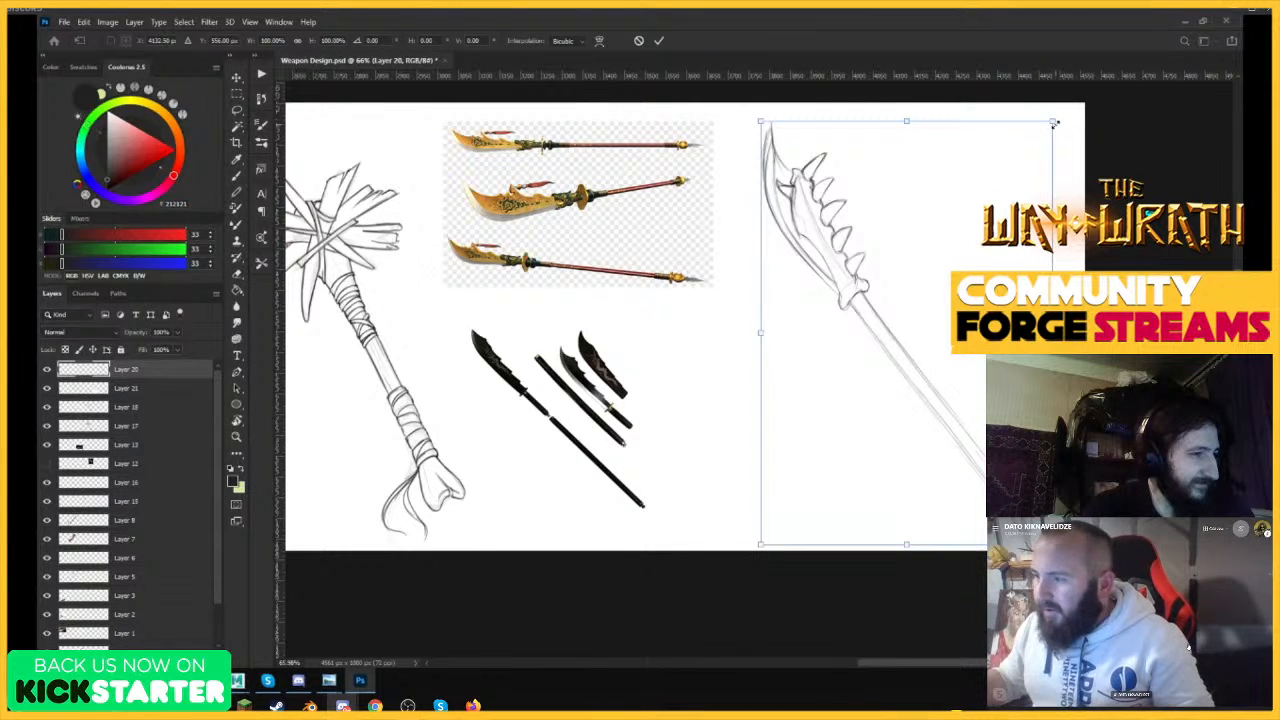
pyautogui.moveTo(1054, 122); pyautogui.dragTo(995, 147)
pyautogui.moveTo(882, 246); pyautogui.dragTo(832, 198)
pyautogui.press('Return')
# Extend both shaft edges further down towards the lower corner of the sheet.
pyautogui.press('z')
pyautogui.moveTo(977, 442); pyautogui.dragTo(1001, 444)
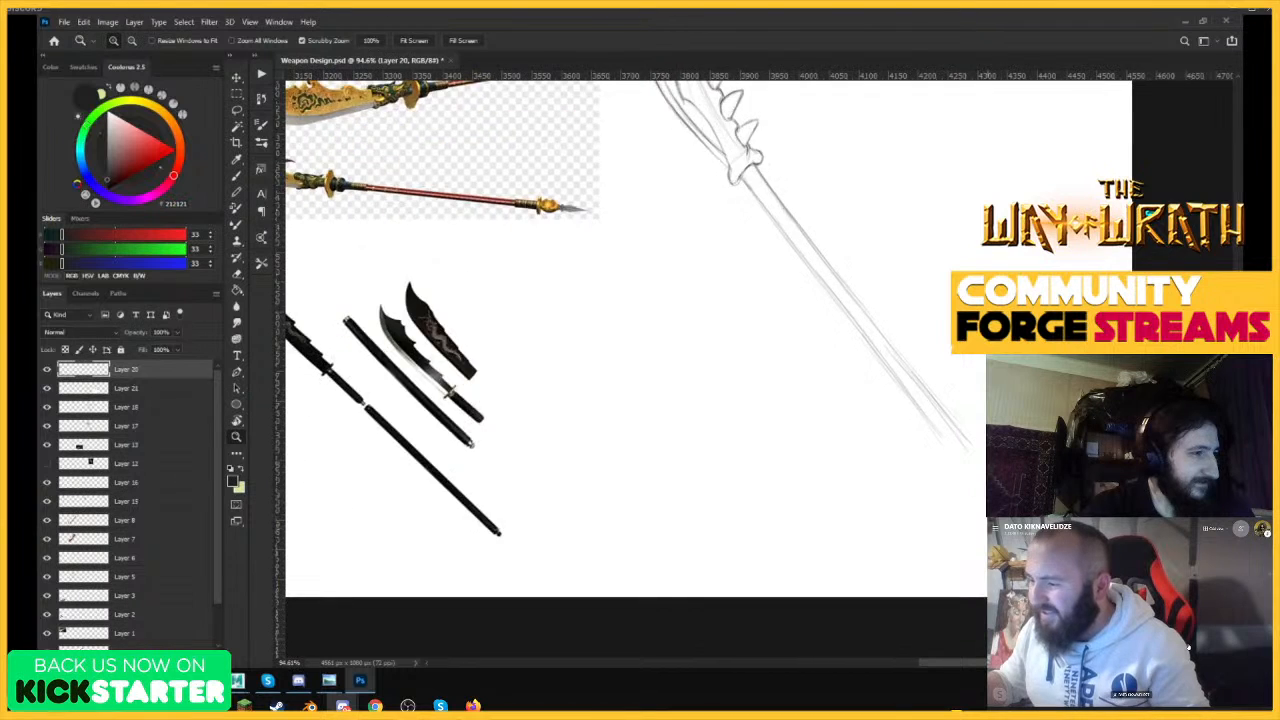
pyautogui.moveTo(988, 526); pyautogui.dragTo(1002, 526)
pyautogui.press('e')
pyautogui.press('b')
pyautogui.moveTo(920, 396); pyautogui.dragTo(985, 477)
pyautogui.moveTo(928, 370); pyautogui.dragTo(985, 437)
# Sketch the flared outline of a pointed butt end at the lower end of the shaft.
pyautogui.press('z')
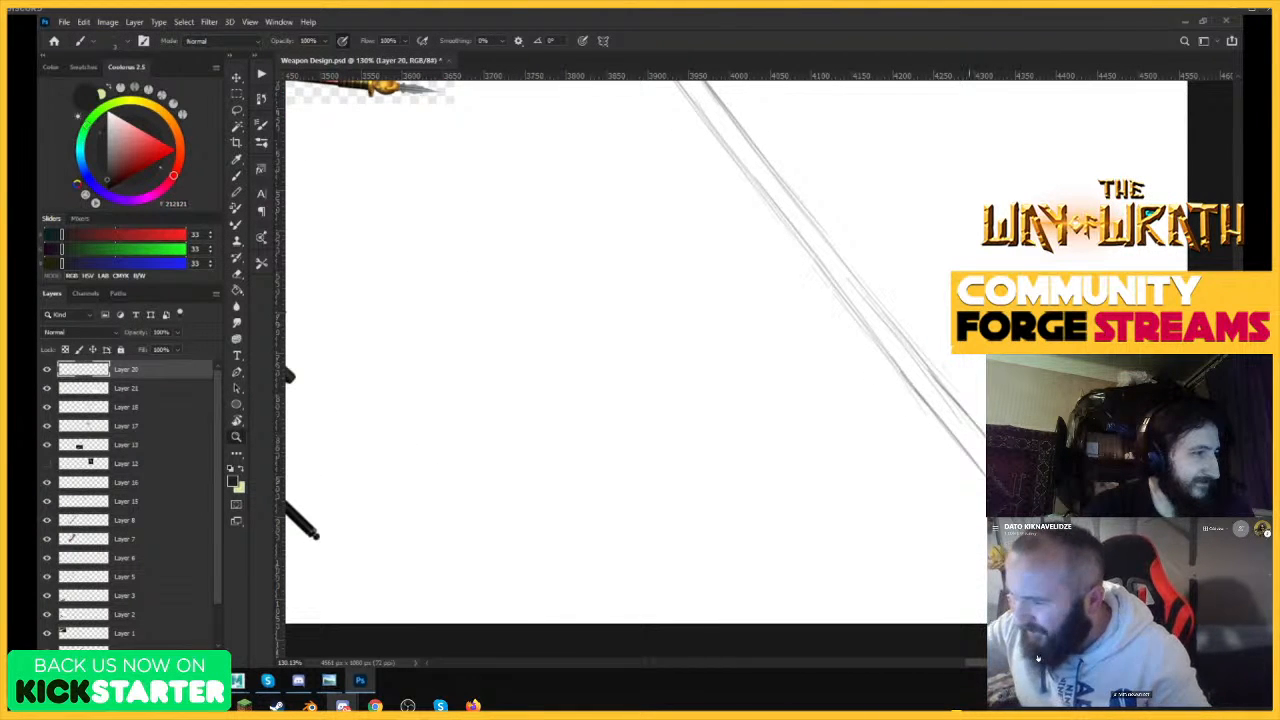
pyautogui.moveTo(898, 342); pyautogui.dragTo(855, 344)
pyautogui.moveTo(957, 418)
pyautogui.mouseDown()
pyautogui.moveTo(1008, 418)
pyautogui.moveTo(926, 430)
pyautogui.moveTo(988, 489)
pyautogui.mouseUp()
pyautogui.press('b')
pyautogui.moveTo(938, 453); pyautogui.dragTo(996, 494)
pyautogui.moveTo(931, 449); pyautogui.dragTo(1012, 509)
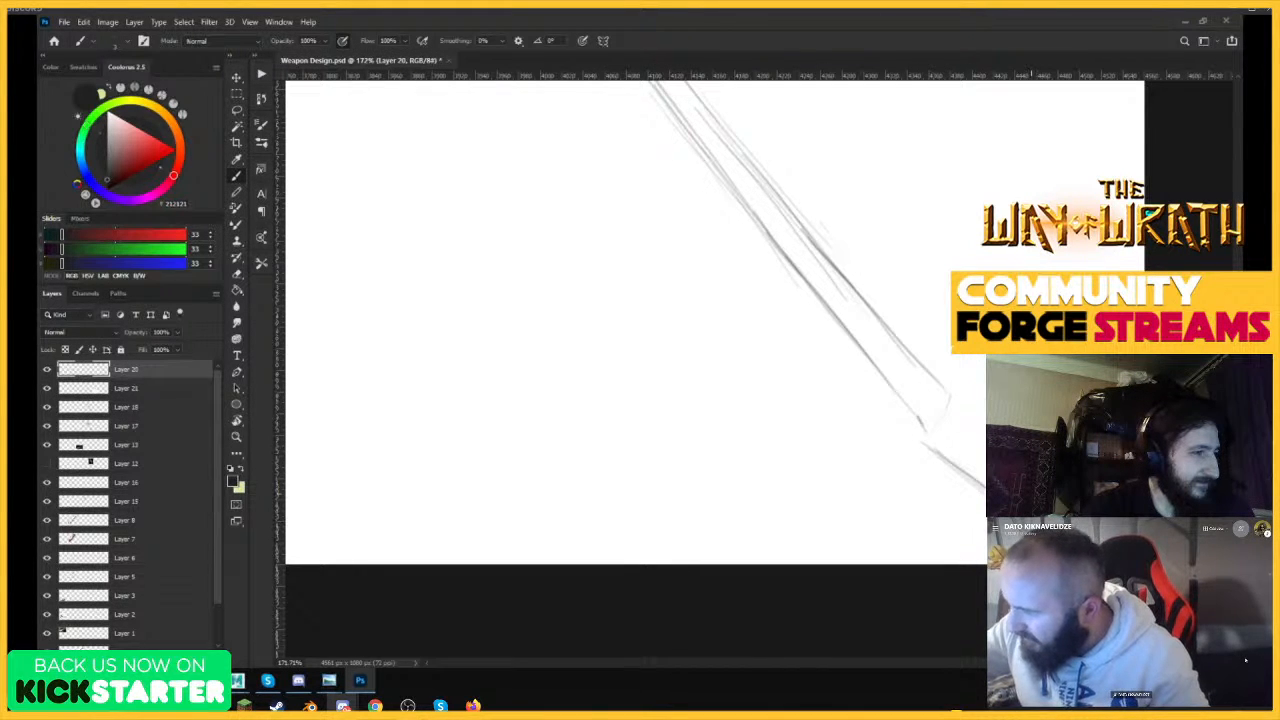
pyautogui.moveTo(943, 367); pyautogui.dragTo(988, 434)
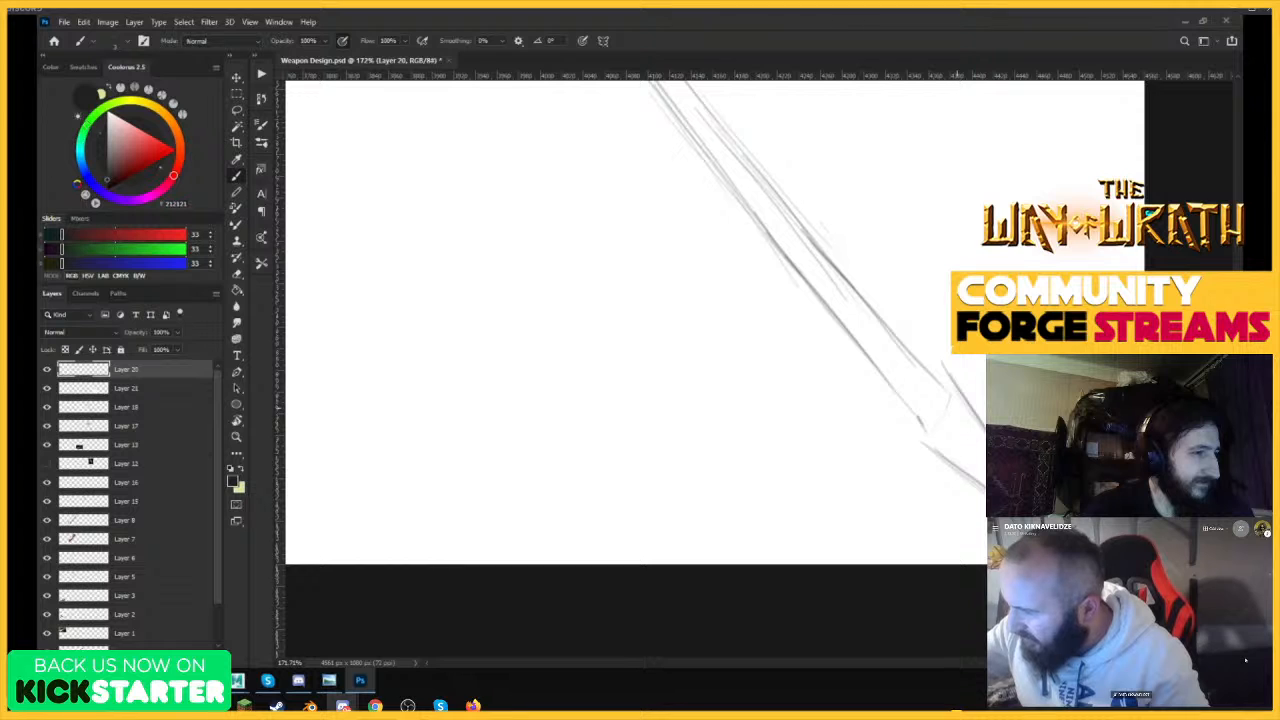
# Darken the joint between shaft and butt end and sketch a pointed collar around it.
pyautogui.moveTo(914, 414); pyautogui.dragTo(926, 441)
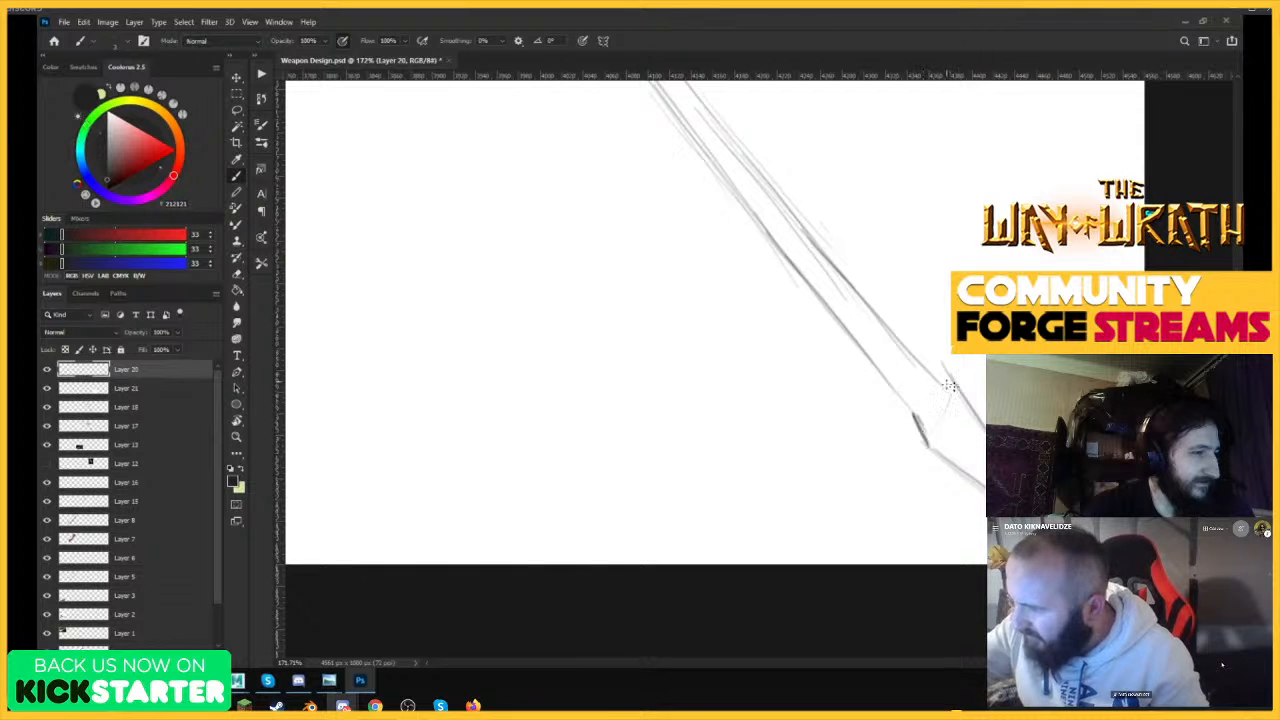
pyautogui.moveTo(944, 384)
pyautogui.mouseDown()
pyautogui.moveTo(964, 396)
pyautogui.moveTo(915, 410)
pyautogui.moveTo(950, 428)
pyautogui.moveTo(954, 400)
pyautogui.moveTo(906, 371)
pyautogui.moveTo(986, 458)
pyautogui.mouseUp()
pyautogui.moveTo(953, 418); pyautogui.dragTo(984, 458)
pyautogui.moveTo(911, 378); pyautogui.dragTo(932, 423)
pyautogui.moveTo(906, 371)
pyautogui.mouseDown()
pyautogui.moveTo(925, 416)
pyautogui.moveTo(908, 378)
pyautogui.moveTo(834, 400)
pyautogui.mouseUp()
# Draw a narrow spike hanging down from the collar at the shaft's butt end.
pyautogui.hotkey('ctrl', 'space')
pyautogui.hotkey('ctrl', 'space')
pyautogui.moveTo(1013, 335); pyautogui.dragTo(1047, 341)
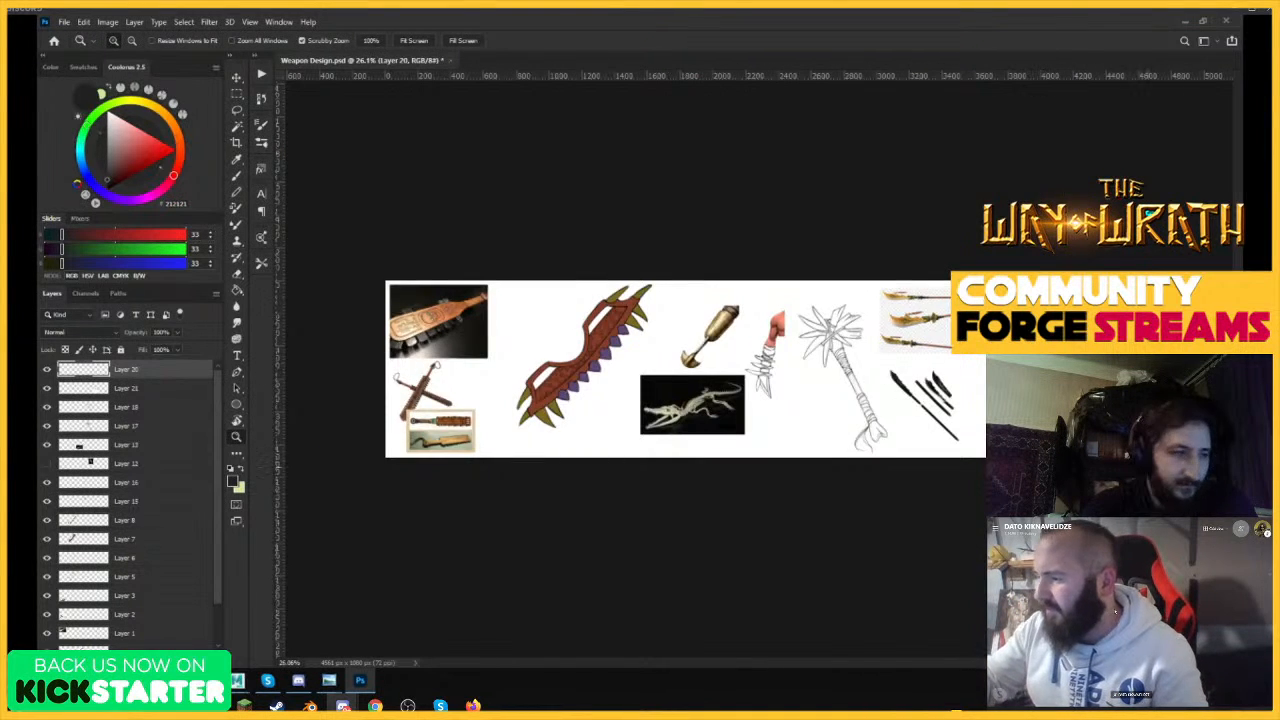
pyautogui.moveTo(1134, 449); pyautogui.dragTo(1230, 449)
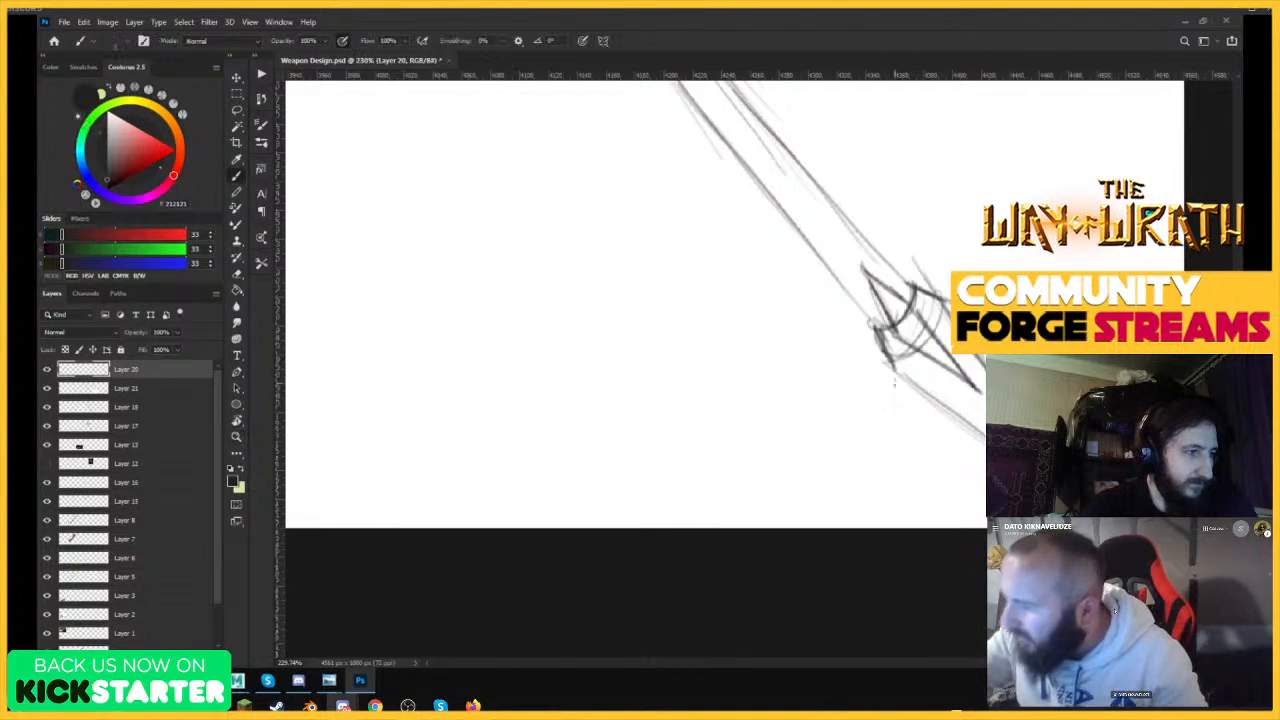
pyautogui.moveTo(895, 370)
pyautogui.mouseDown()
pyautogui.moveTo(890, 480)
pyautogui.moveTo(900, 467)
pyautogui.mouseUp()
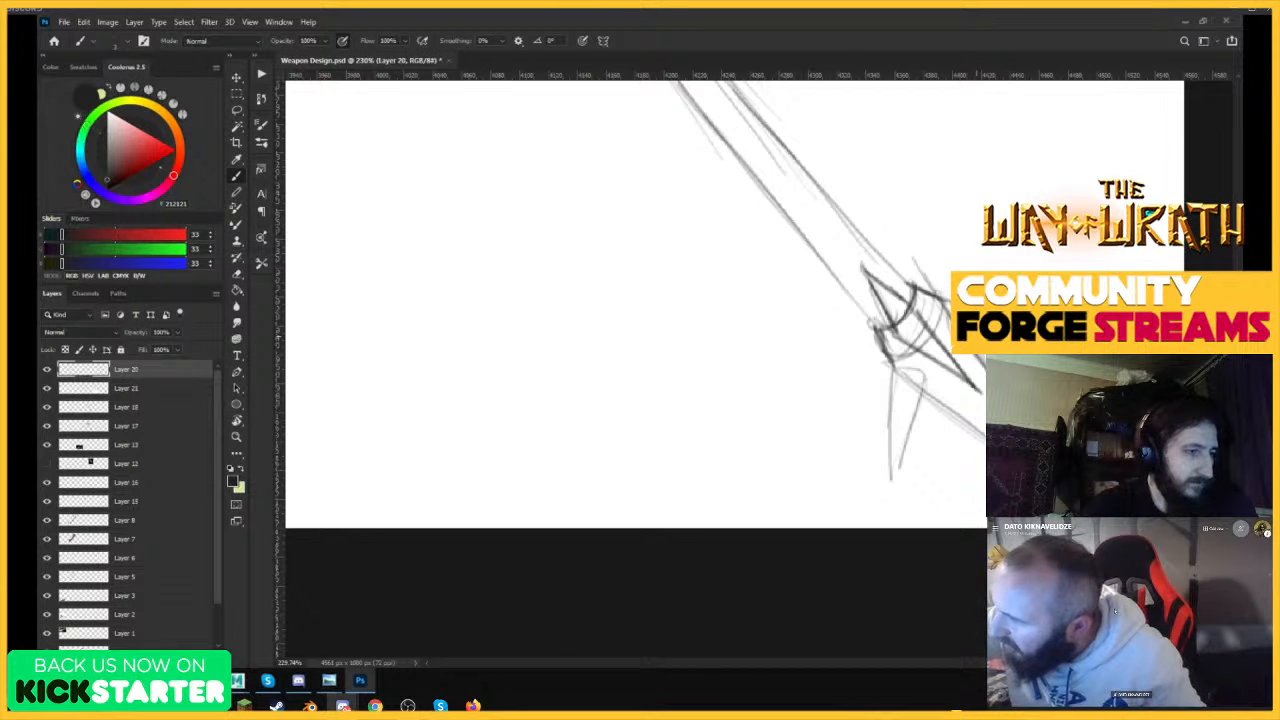
pyautogui.moveTo(985, 420); pyautogui.dragTo(914, 443)
# Add short strokes to the far side of the butt's spiked collar.
pyautogui.moveTo(1130, 480); pyautogui.dragTo(1080, 480)
pyautogui.moveTo(1130, 445); pyautogui.dragTo(1165, 445)
pyautogui.moveTo(1080, 400); pyautogui.dragTo(1128, 400)
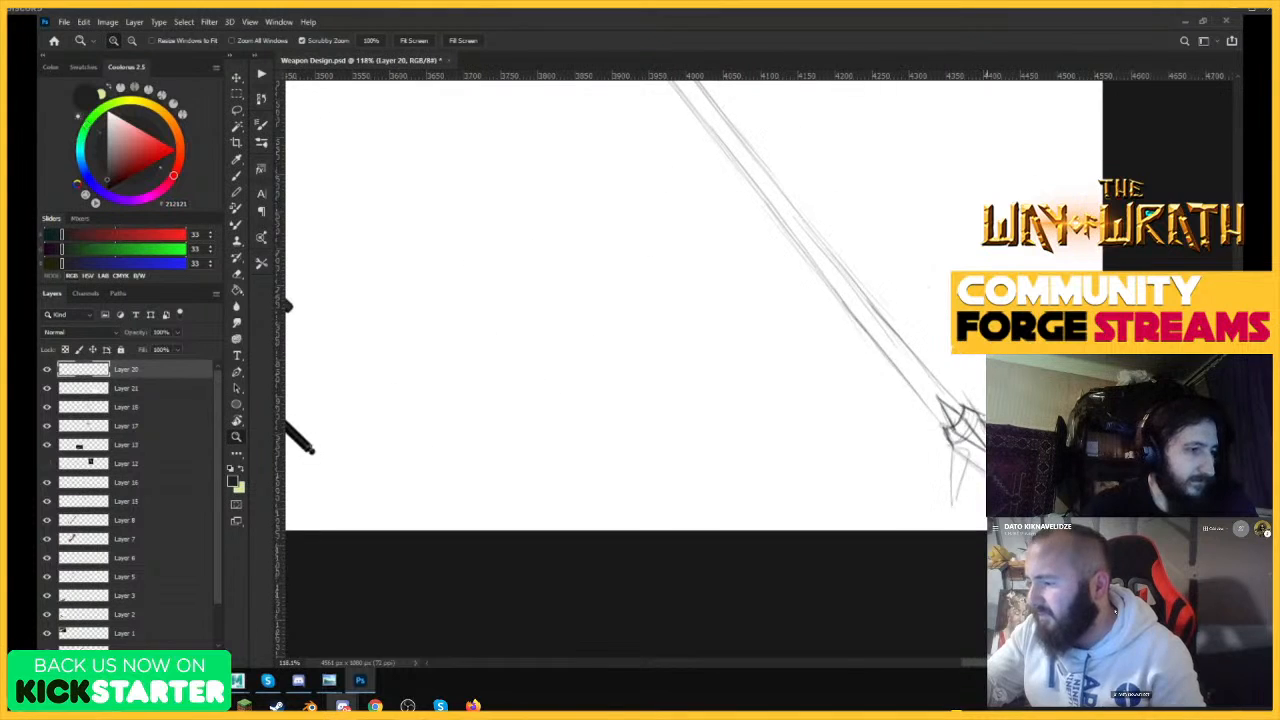
pyautogui.moveTo(955, 490); pyautogui.dragTo(1003, 490)
pyautogui.moveTo(888, 372)
pyautogui.mouseDown()
pyautogui.moveTo(886, 530)
pyautogui.moveTo(932, 385)
pyautogui.mouseUp()
pyautogui.moveTo(1069, 307); pyautogui.dragTo(1096, 307)
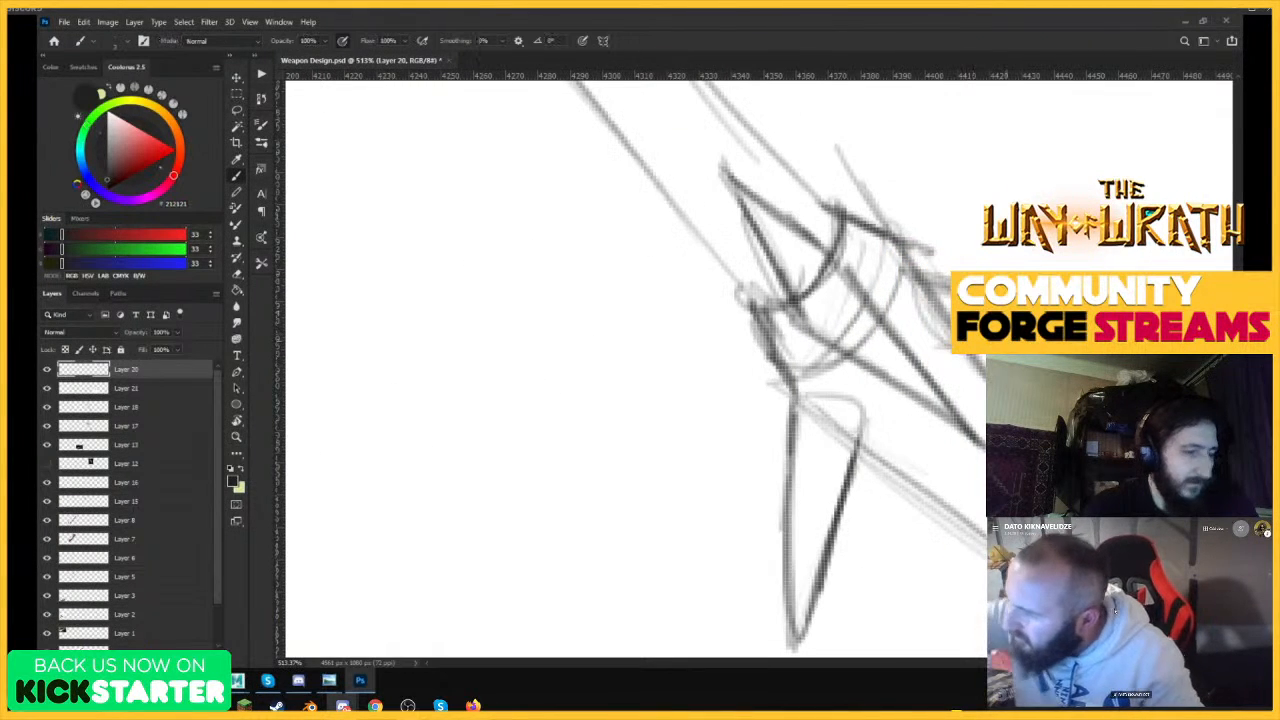
pyautogui.moveTo(912, 273); pyautogui.dragTo(949, 348)
pyautogui.moveTo(920, 274); pyautogui.dragTo(952, 284)
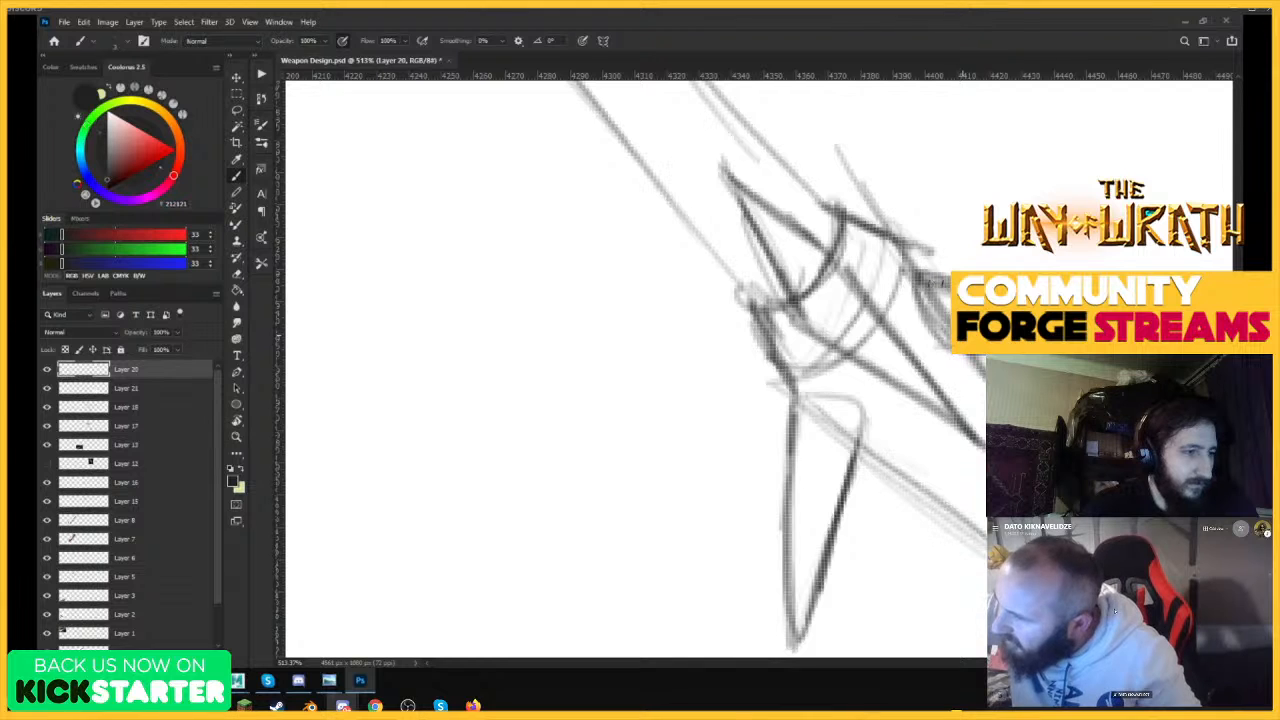
pyautogui.moveTo(962, 335); pyautogui.dragTo(922, 437)
# Darken and straighten the lower edge along the middle of the shaft with the Brush.
pyautogui.moveTo(1000, 183); pyautogui.dragTo(854, 316)
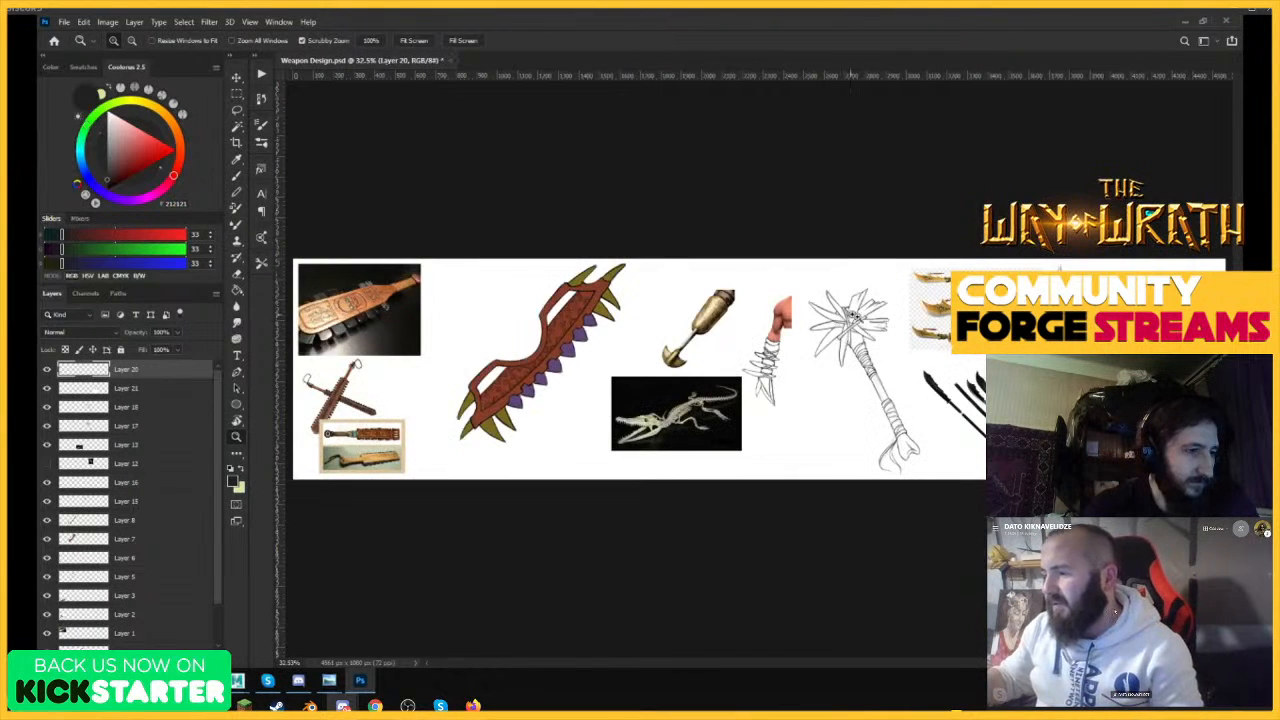
pyautogui.moveTo(1201, 438); pyautogui.dragTo(1212, 438)
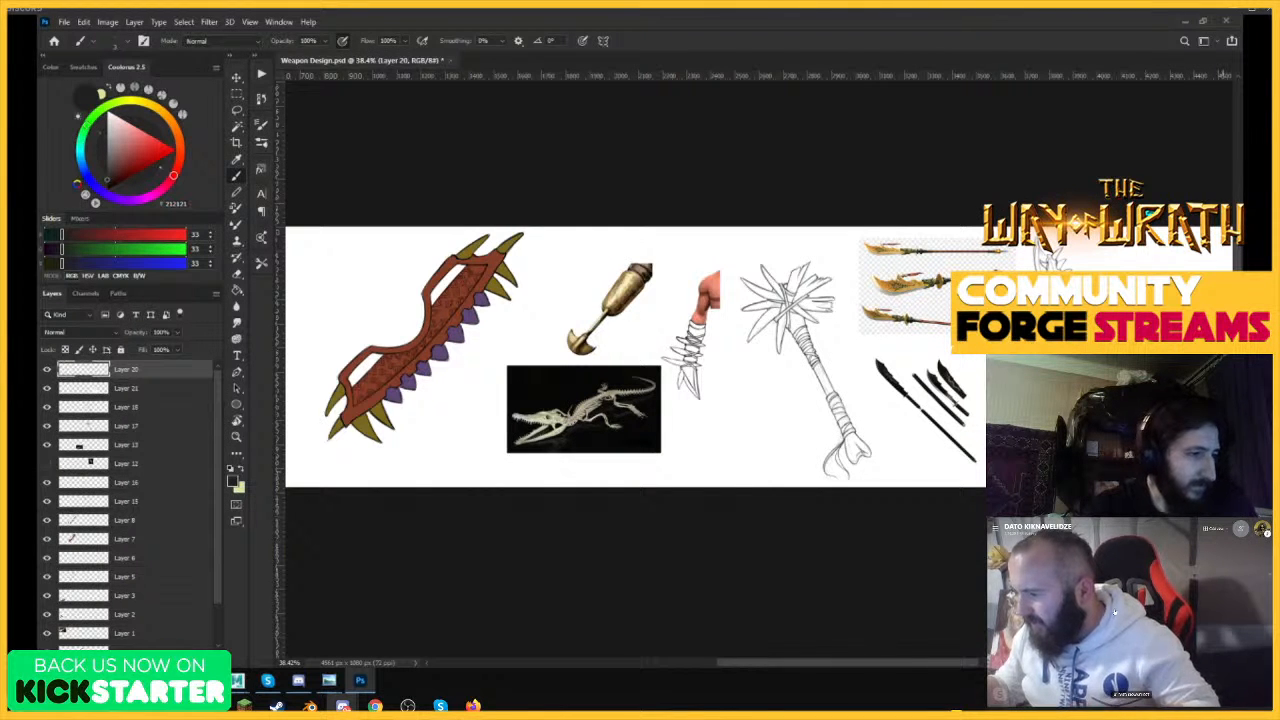
pyautogui.moveTo(1202, 473)
pyautogui.mouseDown()
pyautogui.moveTo(1241, 460)
pyautogui.moveTo(1222, 448)
pyautogui.moveTo(1243, 448)
pyautogui.mouseUp()
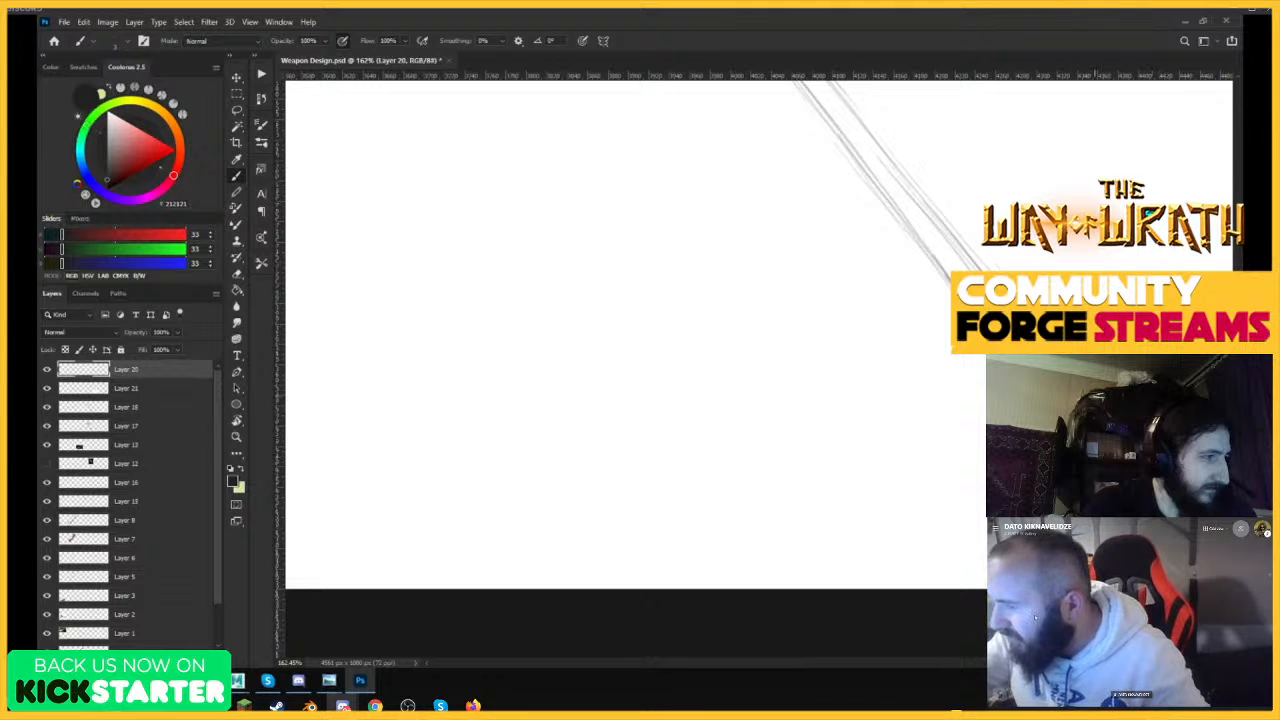
pyautogui.hotkey('ctrl', 'space')
pyautogui.moveTo(1115, 418)
pyautogui.mouseDown()
pyautogui.moveTo(985, 420)
pyautogui.moveTo(1138, 425)
pyautogui.mouseUp()
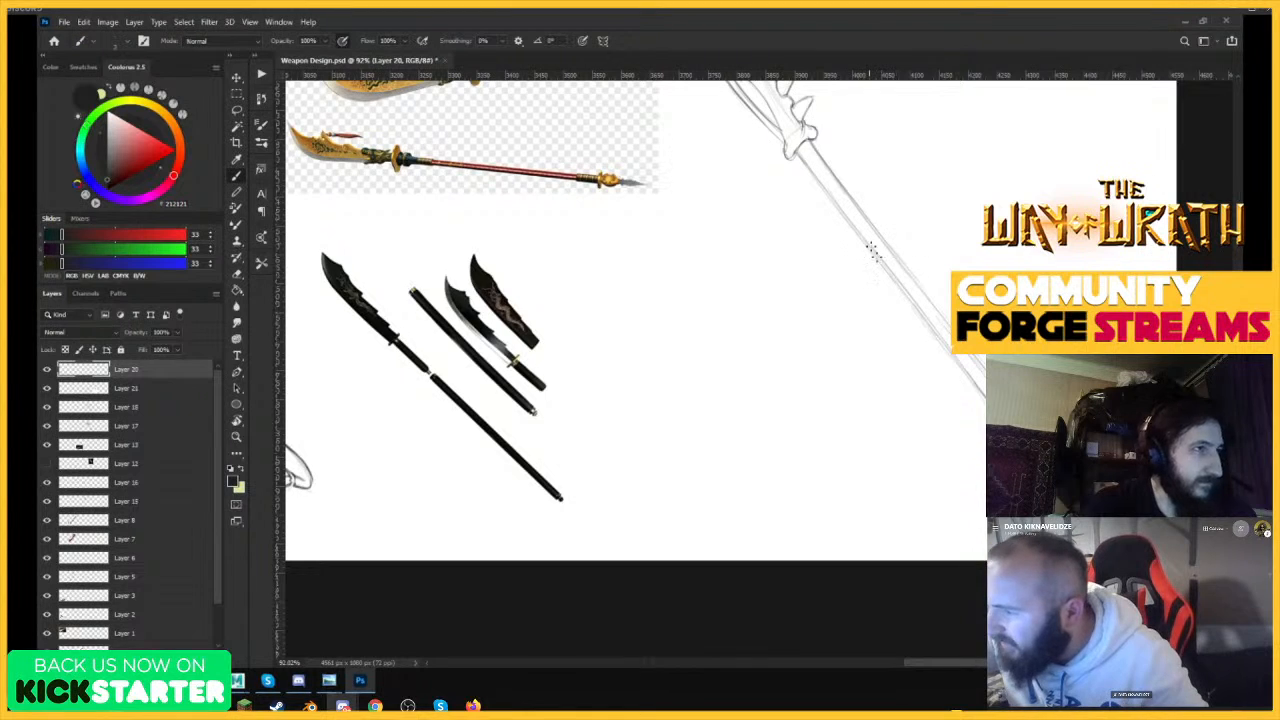
pyautogui.moveTo(872, 250); pyautogui.dragTo(972, 388)
pyautogui.press('e')
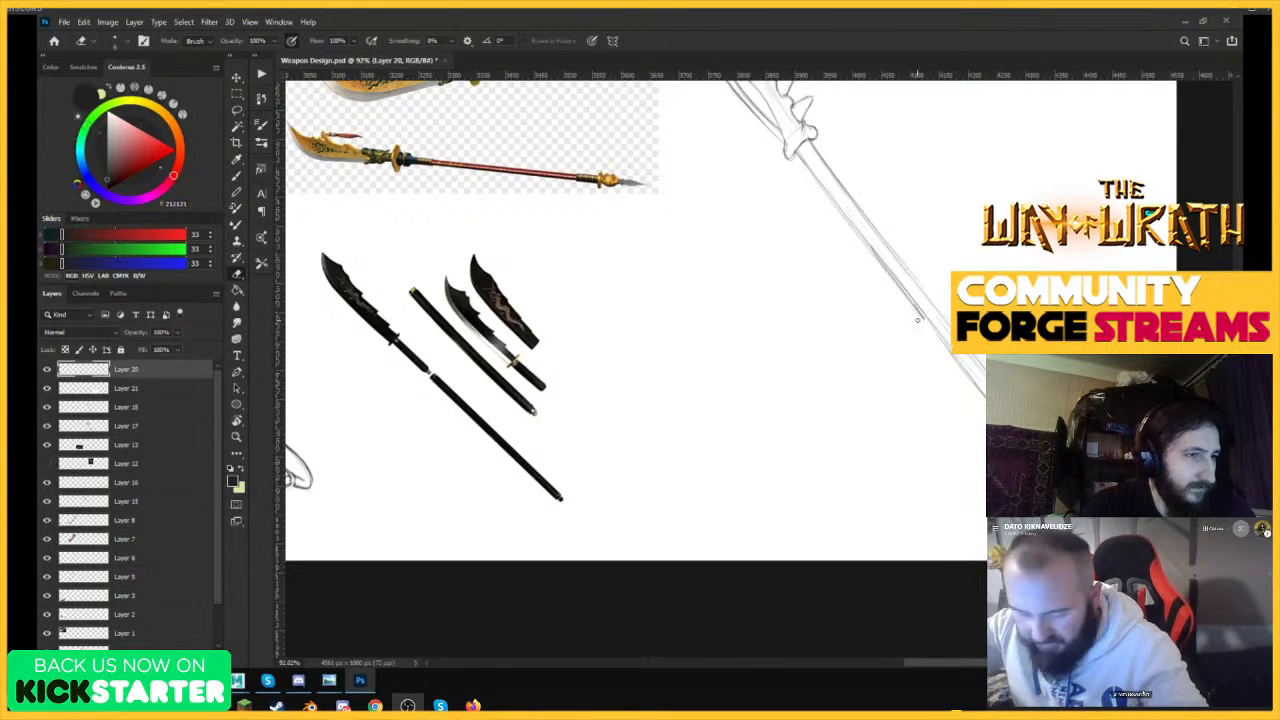
pyautogui.press('b')
pyautogui.moveTo(908, 299); pyautogui.dragTo(972, 384)
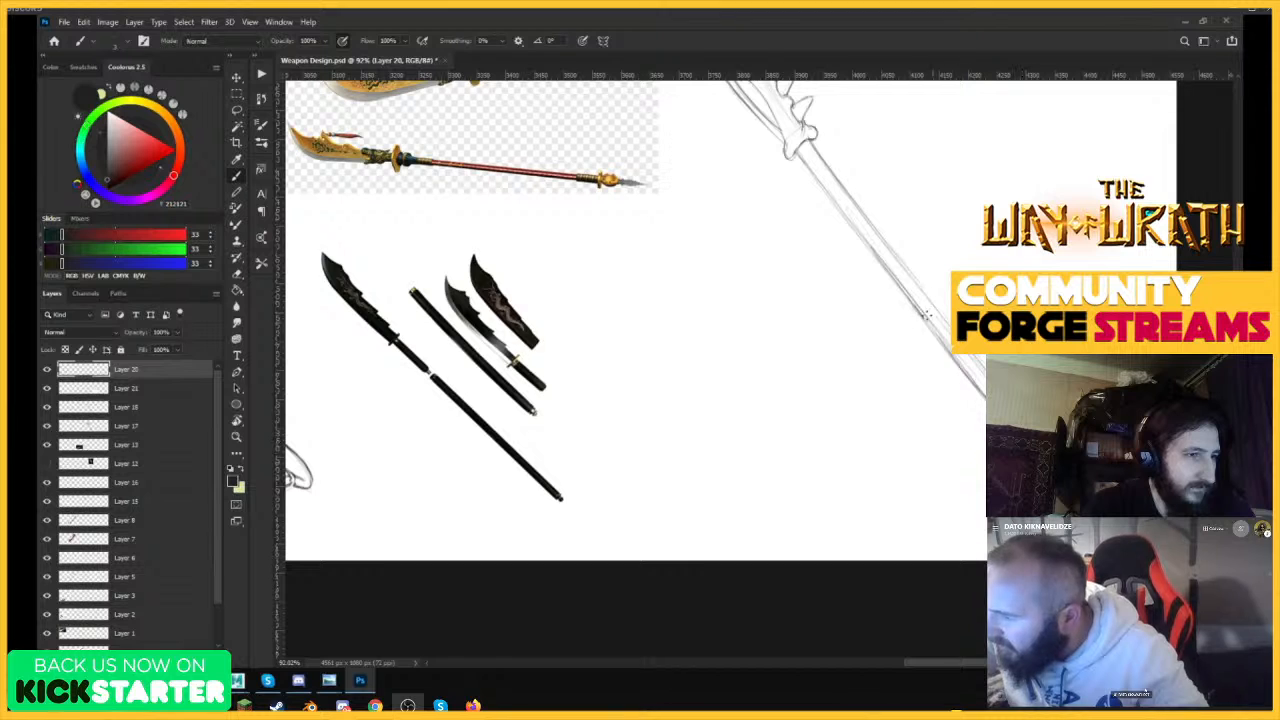
pyautogui.moveTo(913, 298); pyautogui.dragTo(984, 394)
# Examine the full polearm sketch next to the glaive and naginata references.
pyautogui.press('z')
pyautogui.moveTo(997, 272); pyautogui.dragTo(937, 411)
pyautogui.moveTo(975, 162); pyautogui.dragTo(1070, 148)
pyautogui.press('b')
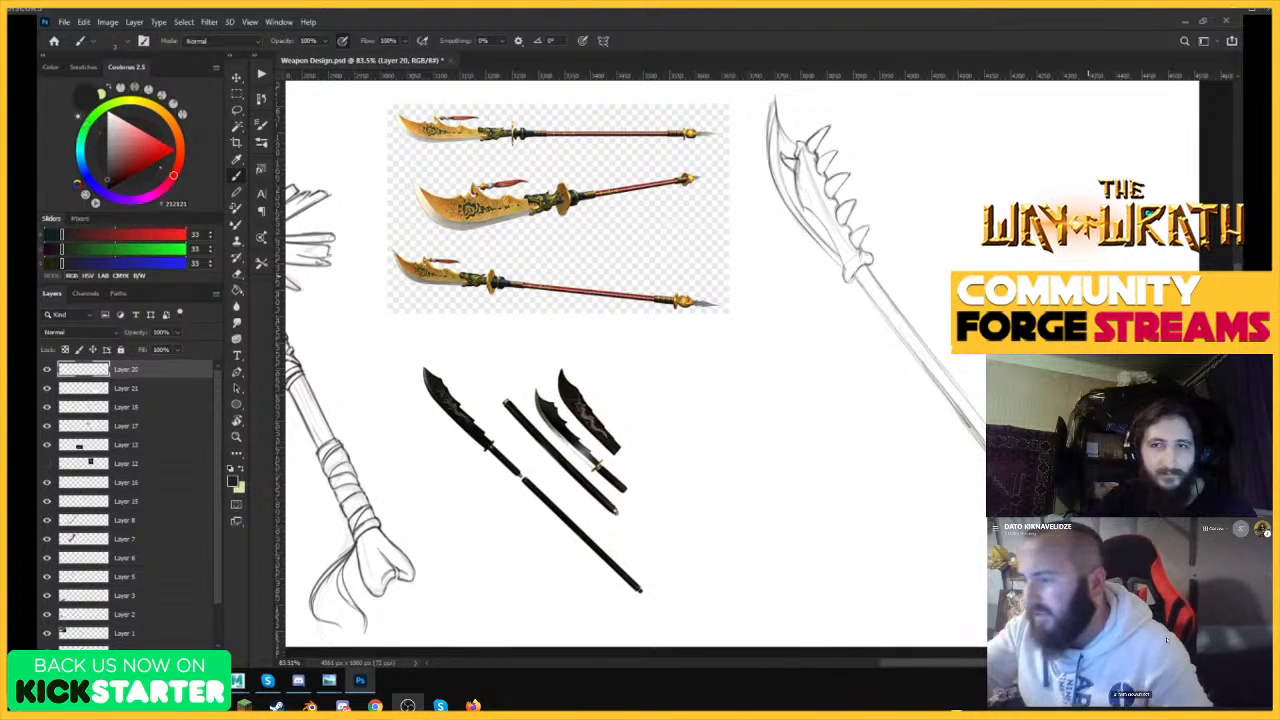
pyautogui.press('z')
pyautogui.moveTo(888, 355); pyautogui.dragTo(846, 463)
pyautogui.moveTo(1000, 472); pyautogui.dragTo(1115, 468)
pyautogui.press('b')
pyautogui.press('z')
pyautogui.moveTo(1035, 455); pyautogui.dragTo(989, 475)
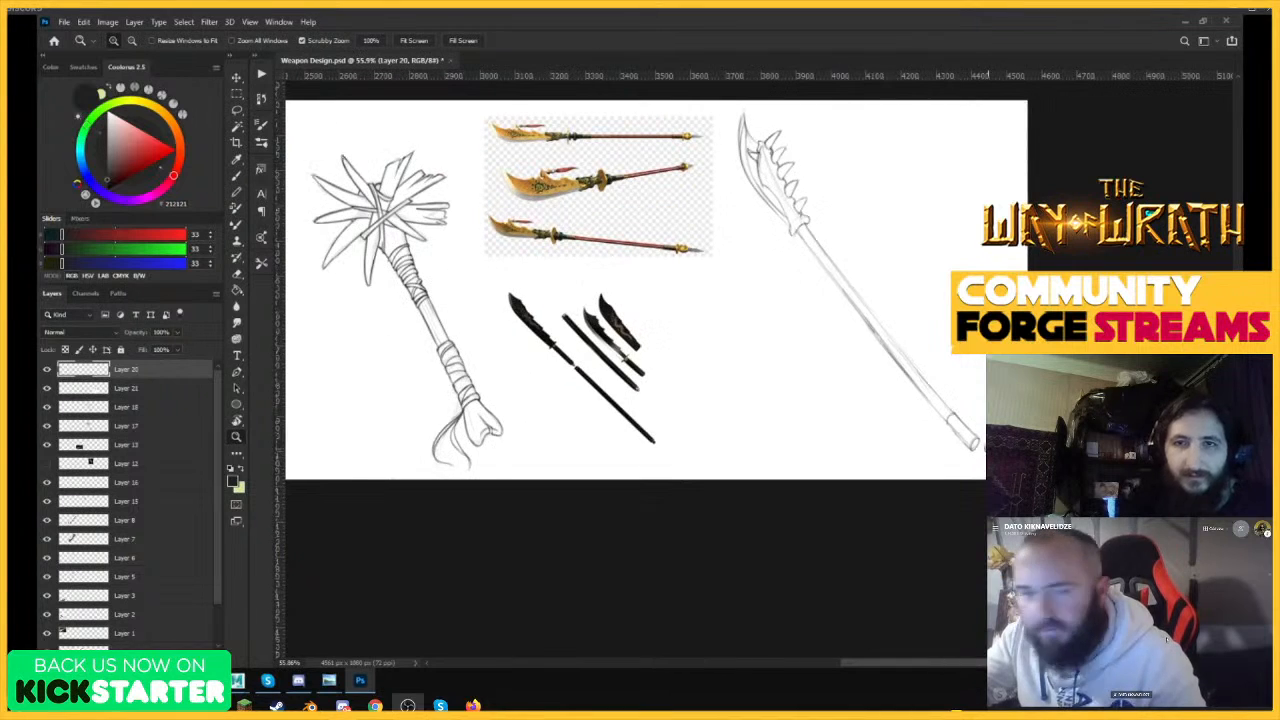
# Draw curved wrapping bands across the lower half of the polearm's shaft with the Brush.
pyautogui.moveTo(951, 371); pyautogui.dragTo(1010, 368)
pyautogui.press('b')
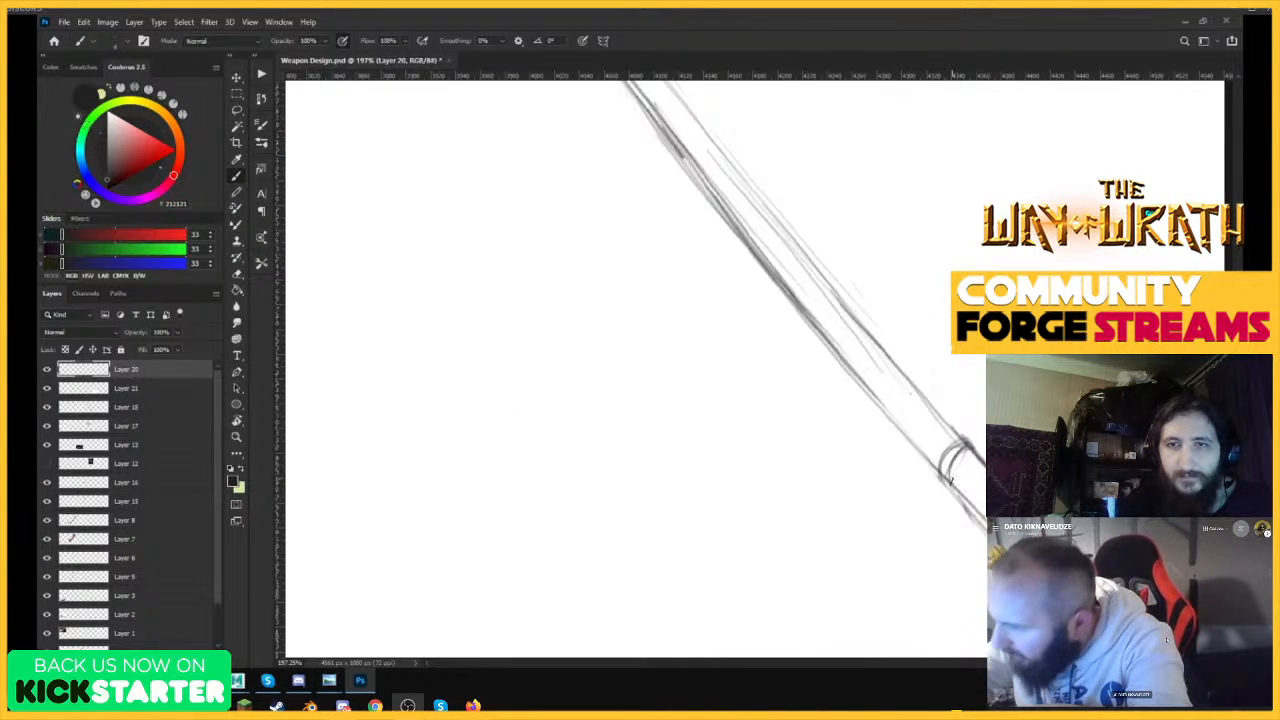
pyautogui.moveTo(950, 481)
pyautogui.mouseDown()
pyautogui.moveTo(939, 430)
pyautogui.moveTo(950, 429)
pyautogui.moveTo(911, 440)
pyautogui.moveTo(944, 414)
pyautogui.mouseUp()
pyautogui.moveTo(909, 442)
pyautogui.mouseDown()
pyautogui.moveTo(930, 396)
pyautogui.moveTo(904, 382)
pyautogui.moveTo(916, 384)
pyautogui.moveTo(726, 150)
pyautogui.mouseUp()
pyautogui.moveTo(962, 494); pyautogui.dragTo(984, 456)
# Continue the wrapping bands down the shaft towards its butt end.
pyautogui.press('z')
pyautogui.moveTo(1032, 463); pyautogui.dragTo(890, 530)
pyautogui.moveTo(1050, 457); pyautogui.dragTo(1102, 457)
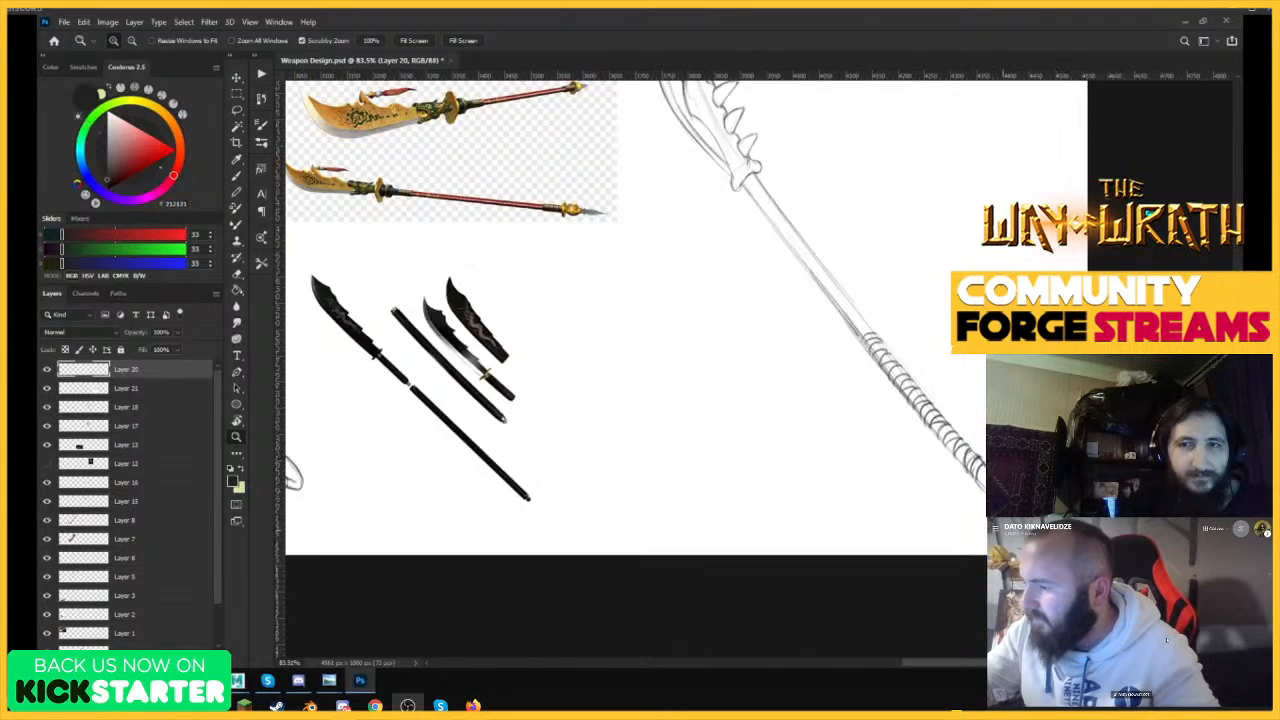
pyautogui.moveTo(1025, 530); pyautogui.dragTo(1098, 530)
pyautogui.press('b')
pyautogui.moveTo(950, 392)
pyautogui.mouseDown()
pyautogui.moveTo(941, 440)
pyautogui.moveTo(968, 562)
pyautogui.mouseUp()
pyautogui.moveTo(940, 436); pyautogui.dragTo(971, 540)
pyautogui.moveTo(943, 424); pyautogui.dragTo(961, 574)
pyautogui.moveTo(948, 456); pyautogui.dragTo(973, 540)
pyautogui.moveTo(944, 430)
pyautogui.mouseDown()
pyautogui.moveTo(981, 575)
pyautogui.moveTo(985, 496)
pyautogui.moveTo(970, 478)
pyautogui.mouseUp()
pyautogui.press('z')
pyautogui.moveTo(858, 208); pyautogui.dragTo(921, 204)
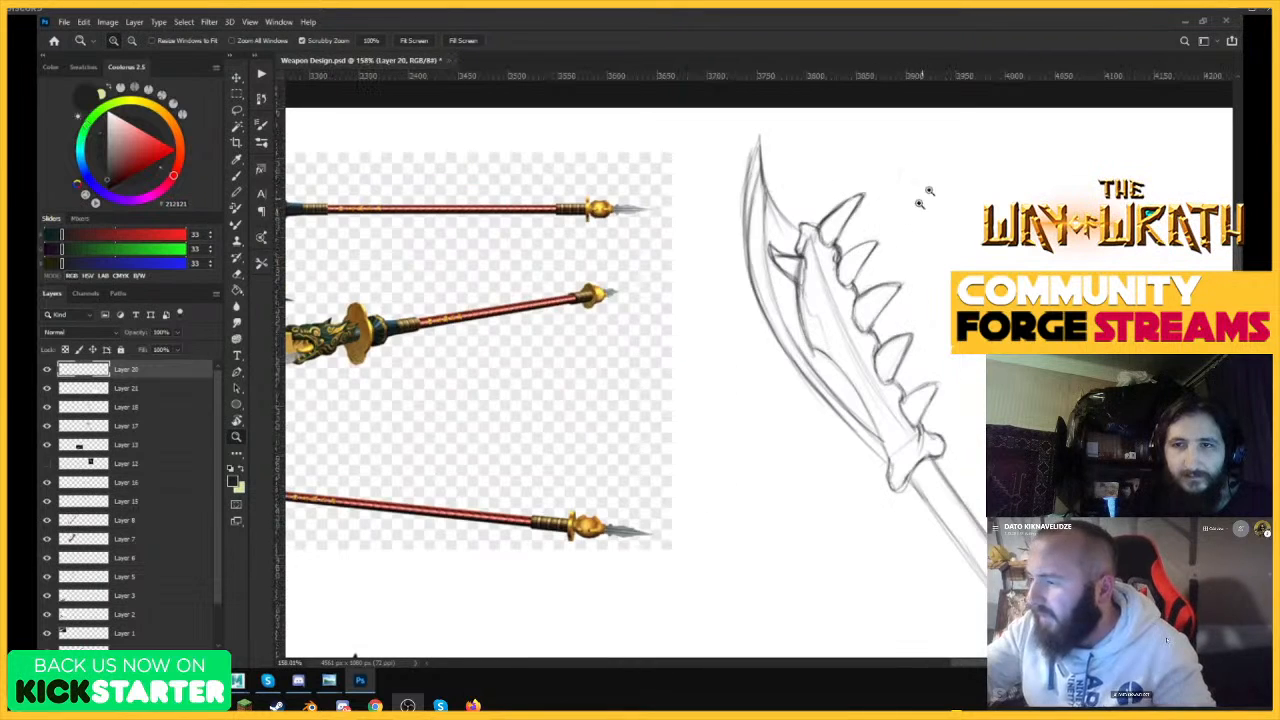
pyautogui.press('b')
pyautogui.press('z')
pyautogui.click(832, 363)
pyautogui.press('b')
pyautogui.moveTo(782, 324); pyautogui.dragTo(875, 430)
pyautogui.moveTo(818, 355)
pyautogui.mouseDown()
pyautogui.moveTo(929, 524)
pyautogui.moveTo(946, 602)
pyautogui.mouseUp()
pyautogui.hotkey('ctrl', 'z')
pyautogui.hotkey('ctrl', 'z')
pyautogui.hotkey('ctrl', 'z')
# Darken the outline of the bone joint at the blade's base and the edges of the blade tip.
pyautogui.moveTo(940, 550); pyautogui.dragTo(955, 610)
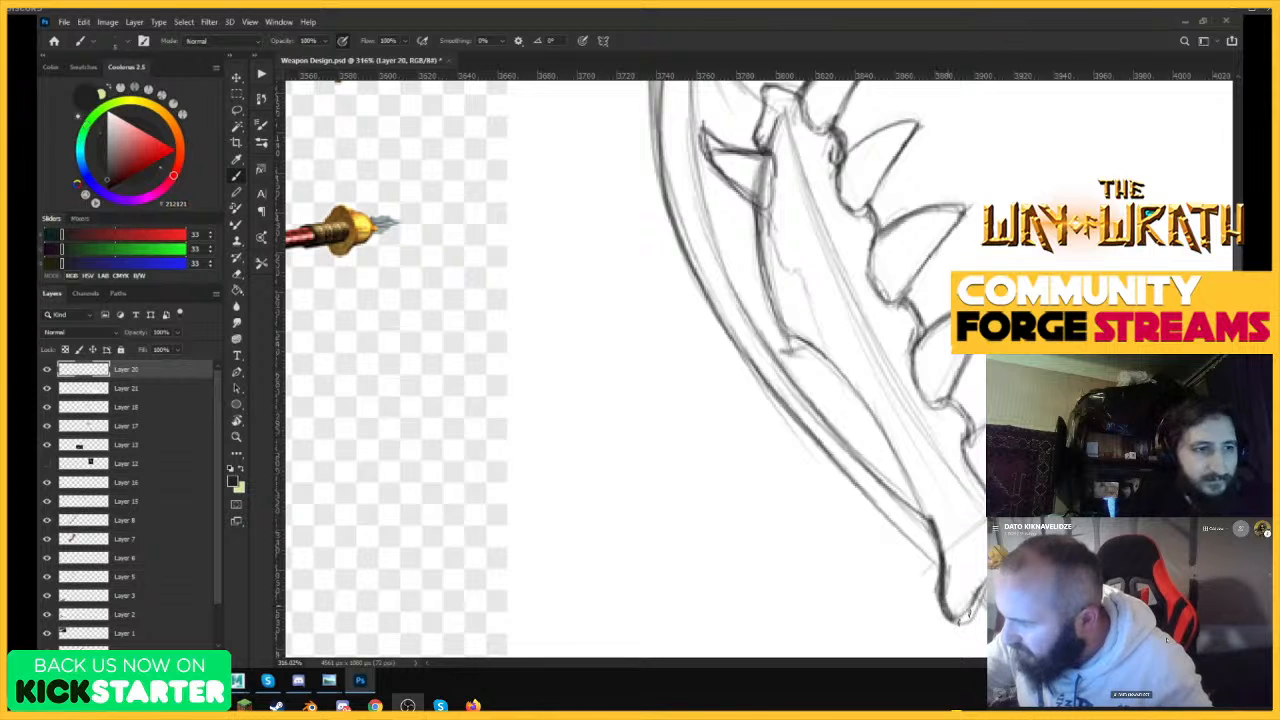
pyautogui.press('z')
pyautogui.keyDown('alt'); pyautogui.click(1037, 545); pyautogui.keyUp('alt')
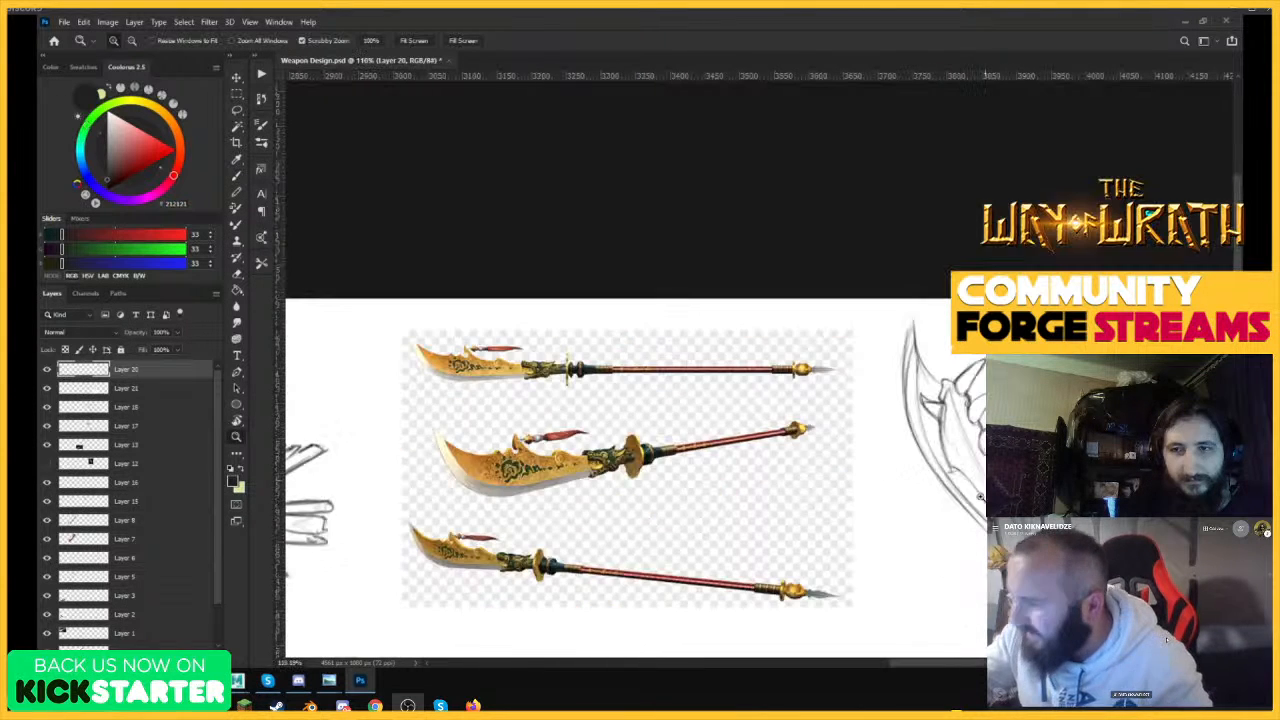
pyautogui.click(1034, 478)
pyautogui.press('b')
pyautogui.moveTo(794, 155)
pyautogui.mouseDown()
pyautogui.moveTo(779, 210)
pyautogui.moveTo(845, 285)
pyautogui.mouseUp()
pyautogui.moveTo(808, 235); pyautogui.dragTo(858, 292)
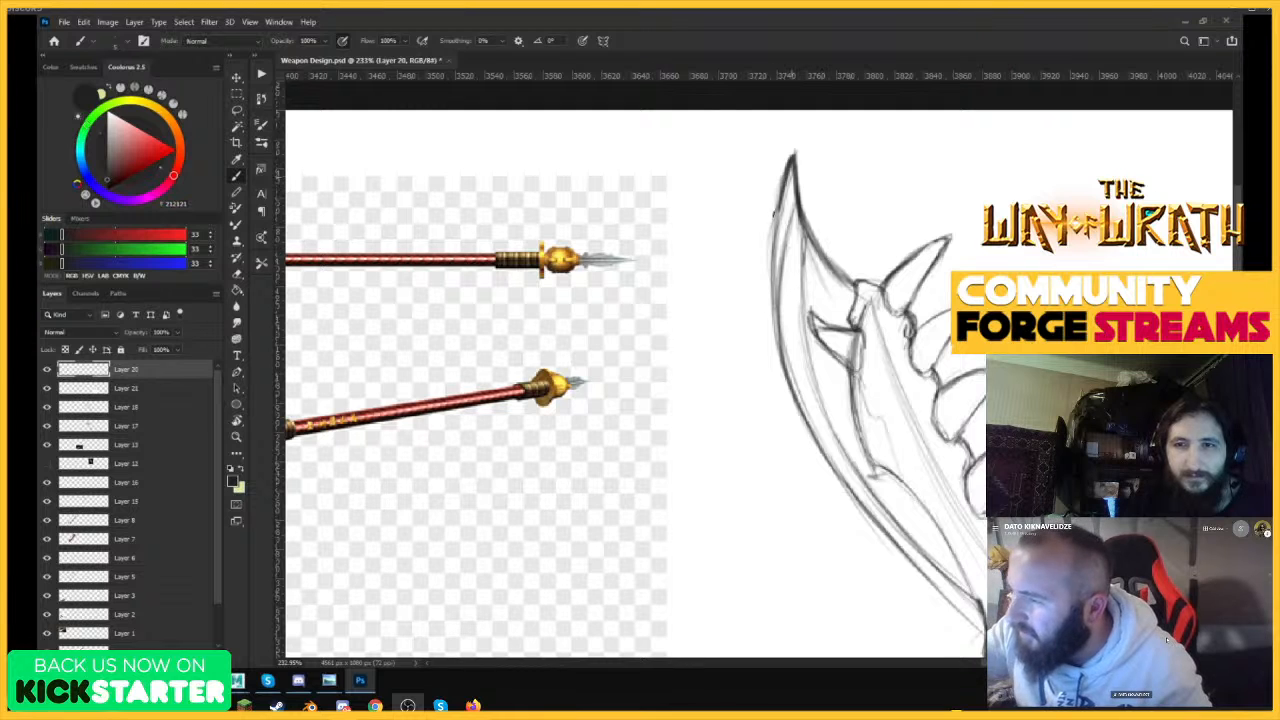
pyautogui.moveTo(777, 218)
pyautogui.mouseDown()
pyautogui.moveTo(784, 308)
pyautogui.moveTo(846, 290)
pyautogui.moveTo(849, 416)
pyautogui.moveTo(952, 588)
pyautogui.mouseUp()
pyautogui.hotkey('ctrl', 'z')
# Draw a long line along the upper shaft, starting just below the bone joint at the blade's base.
pyautogui.press('z')
pyautogui.moveTo(1007, 343)
pyautogui.mouseDown()
pyautogui.moveTo(911, 498)
pyautogui.moveTo(972, 490)
pyautogui.moveTo(908, 498)
pyautogui.mouseUp()
pyautogui.moveTo(1148, 502); pyautogui.dragTo(1188, 490)
pyautogui.press('b')
pyautogui.press('z')
pyautogui.moveTo(940, 376); pyautogui.dragTo(967, 374)
pyautogui.press('b')
pyautogui.moveTo(892, 308)
pyautogui.mouseDown()
pyautogui.moveTo(897, 344)
pyautogui.moveTo(973, 410)
pyautogui.moveTo(984, 438)
pyautogui.moveTo(924, 374)
pyautogui.moveTo(967, 420)
pyautogui.mouseUp()
pyautogui.hotkey('ctrl', 'z')
pyautogui.moveTo(893, 306); pyautogui.dragTo(1040, 515)
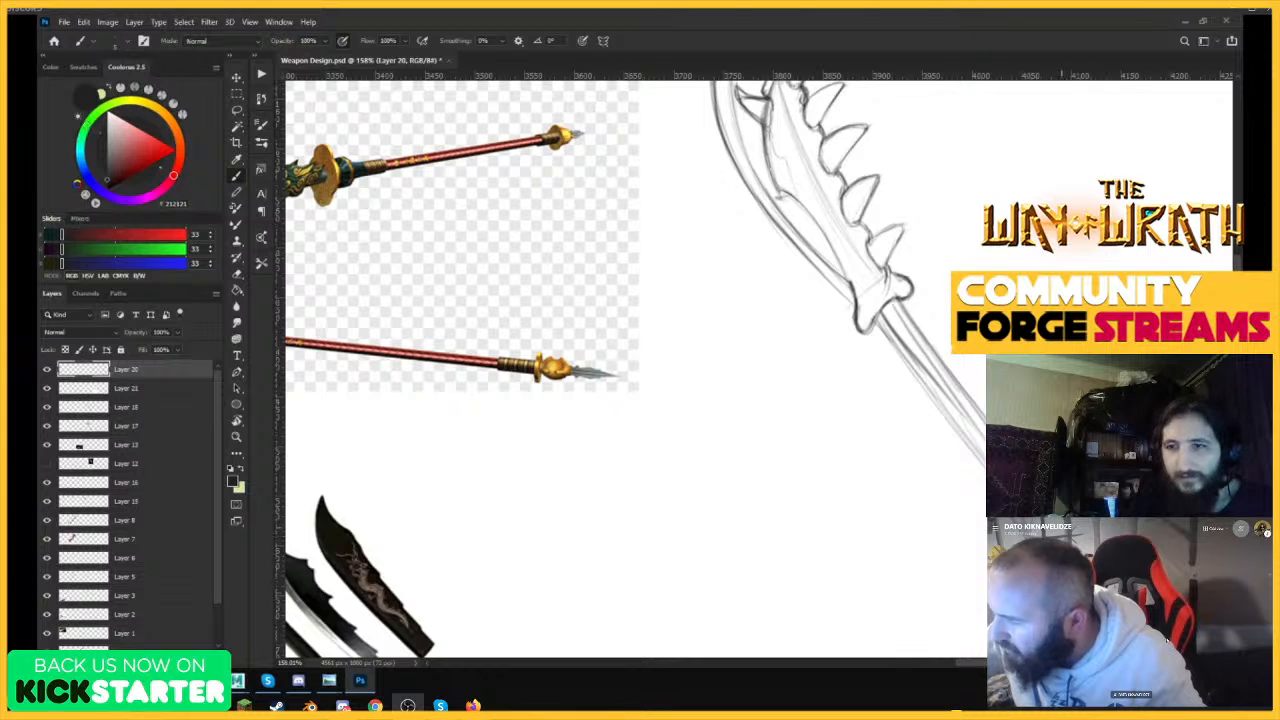
# Darken the lower edge of the wrapped section of the shaft.
pyautogui.press('z')
pyautogui.moveTo(980, 312); pyautogui.dragTo(900, 318)
pyautogui.moveTo(1060, 427); pyautogui.dragTo(1160, 424)
pyautogui.press('b')
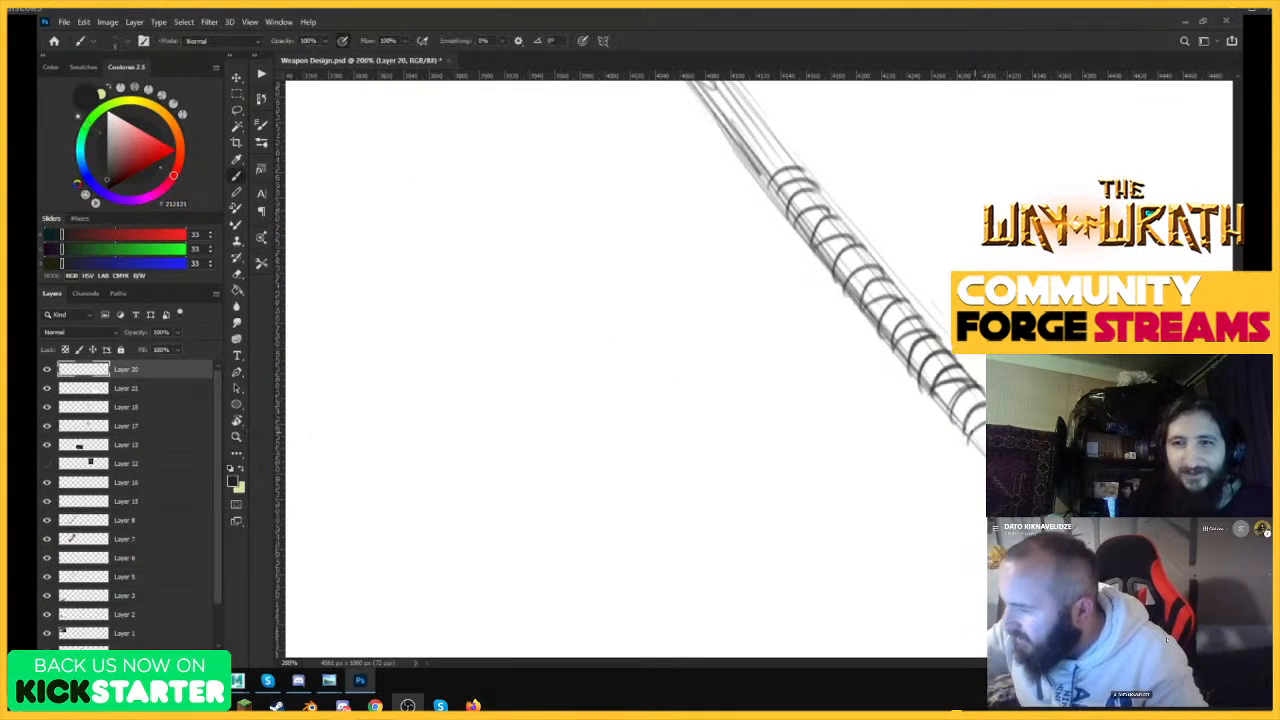
pyautogui.moveTo(933, 396); pyautogui.dragTo(975, 446)
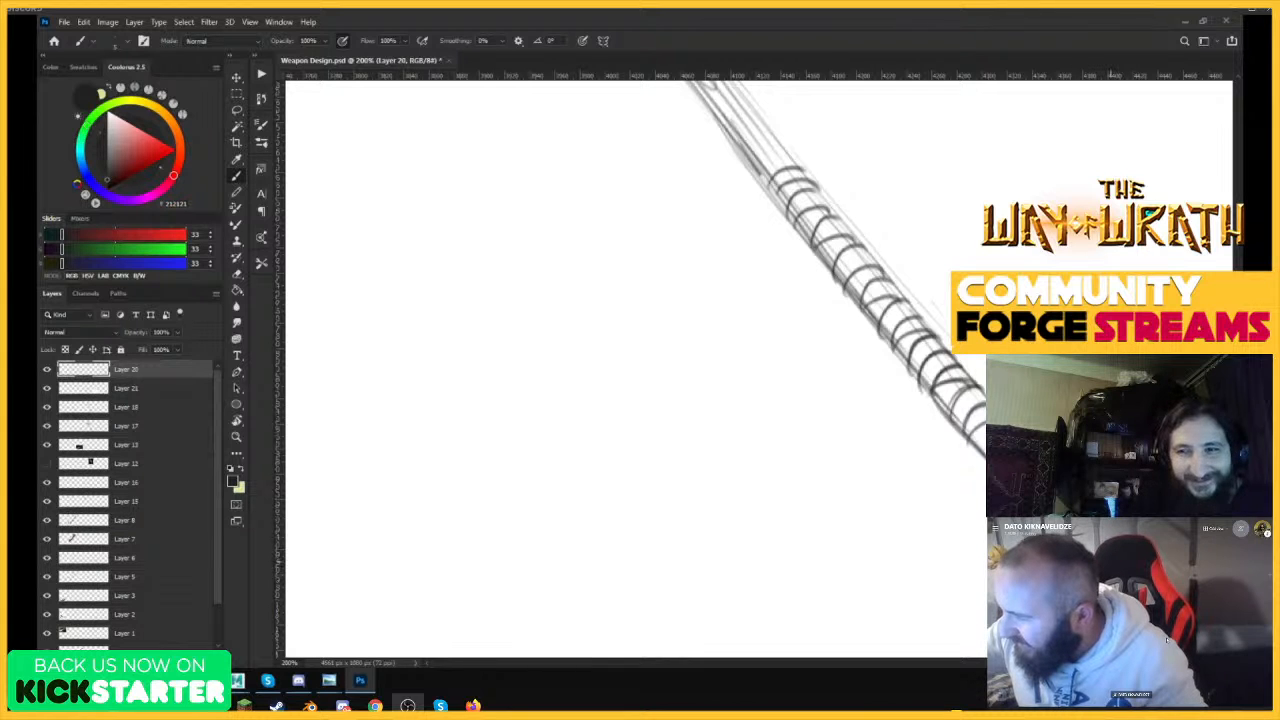
# Examine the wrapped shaft in proportion to the whole polearm and the references.
pyautogui.press('z')
pyautogui.moveTo(1050, 425); pyautogui.dragTo(905, 425)
pyautogui.press('z')
pyautogui.moveTo(1090, 396); pyautogui.dragTo(1150, 396)
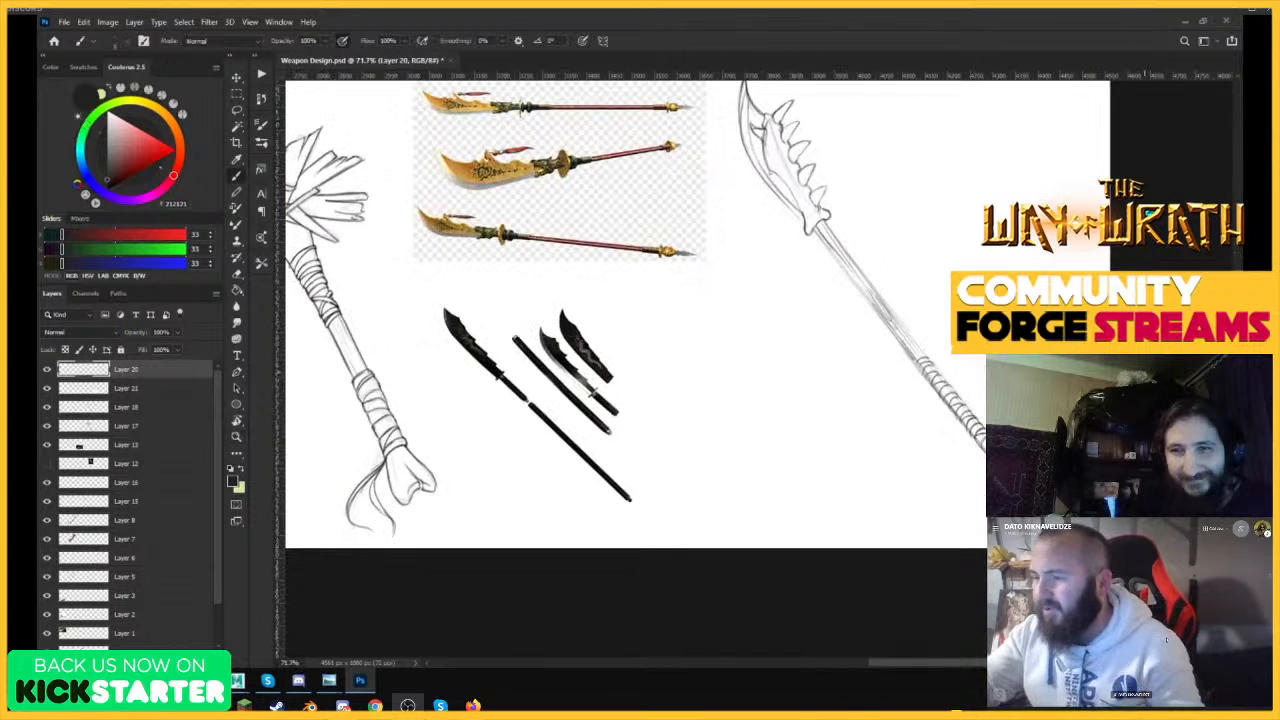
pyautogui.press('z')
pyautogui.moveTo(1034, 428); pyautogui.dragTo(955, 428)
pyautogui.moveTo(1007, 385); pyautogui.dragTo(1076, 375)
pyautogui.press('b')
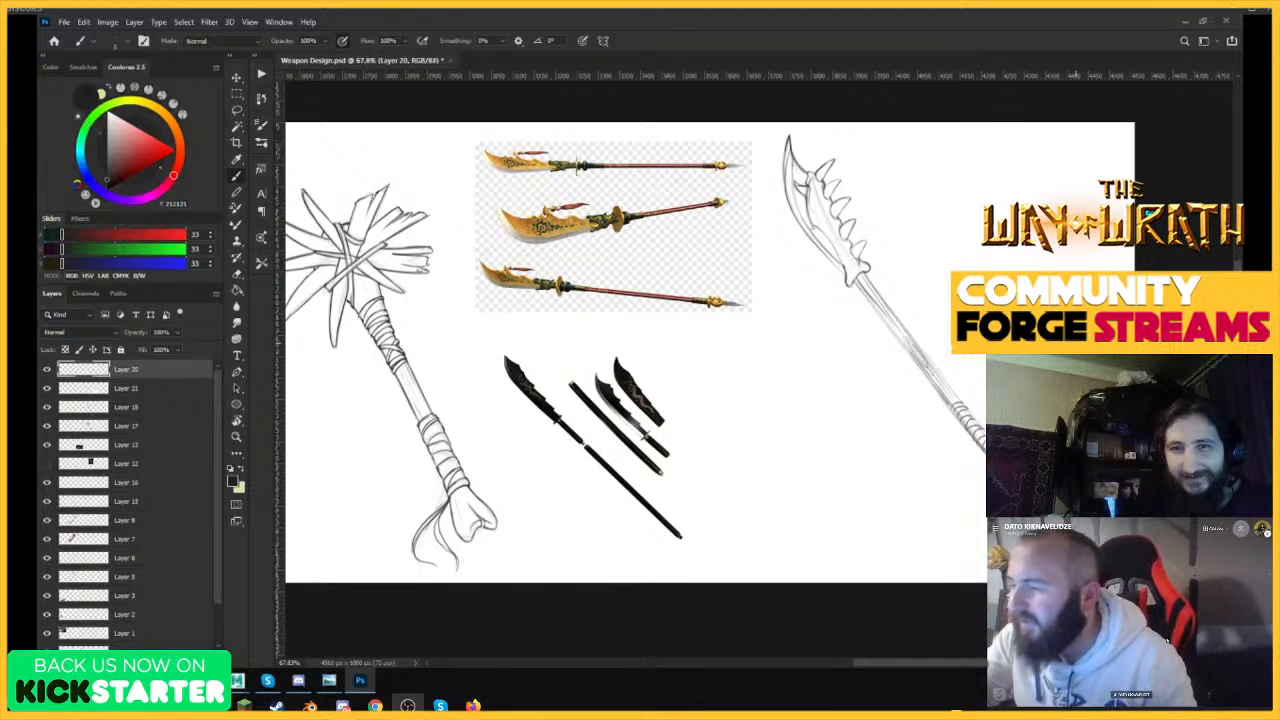
# Darken the lower edge of the upper shaft from the bone joint down with overlapping strokes.
pyautogui.press('z')
pyautogui.moveTo(890, 303); pyautogui.dragTo(960, 303)
pyautogui.press('b')
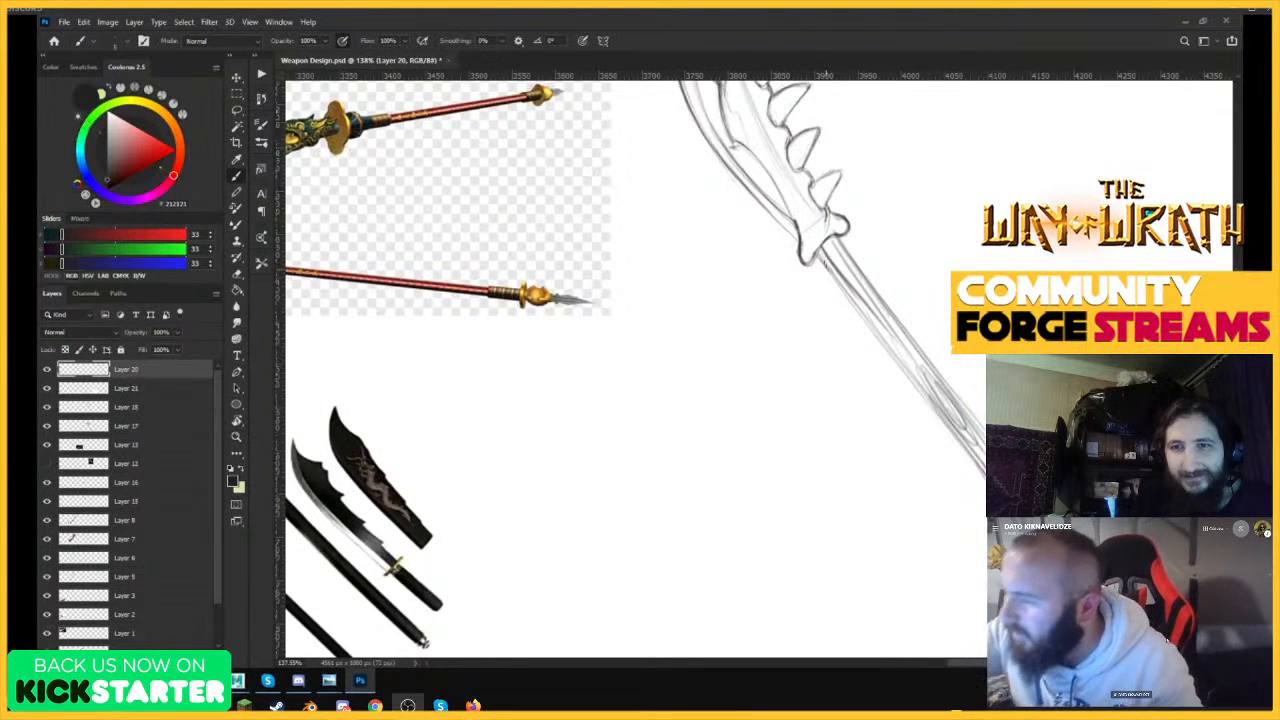
pyautogui.moveTo(820, 253); pyautogui.dragTo(899, 363)
pyautogui.moveTo(829, 265); pyautogui.dragTo(927, 399)
pyautogui.moveTo(852, 300); pyautogui.dragTo(954, 434)
pyautogui.moveTo(893, 356); pyautogui.dragTo(983, 473)
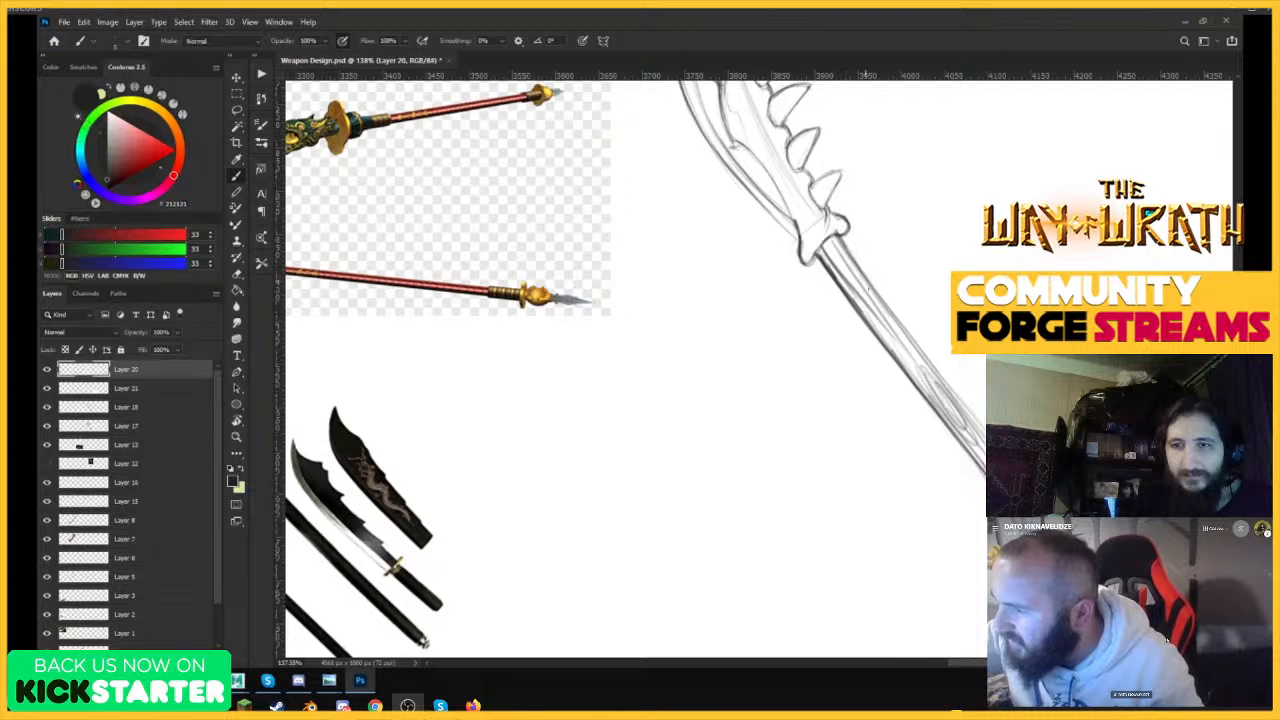
# Erase excess lines along the upper shaft's lower edge and redraw both shaft edges more cleanly.
pyautogui.press('e')
pyautogui.moveTo(826, 256); pyautogui.dragTo(948, 422)
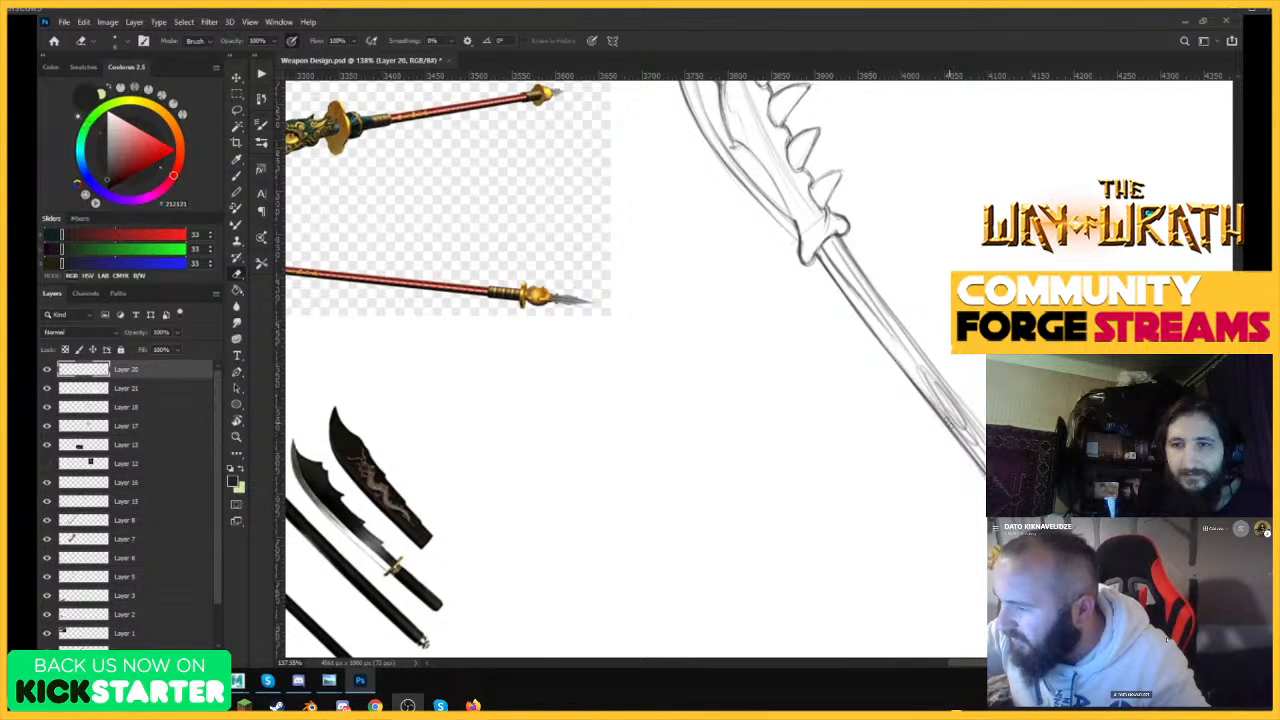
pyautogui.press('b')
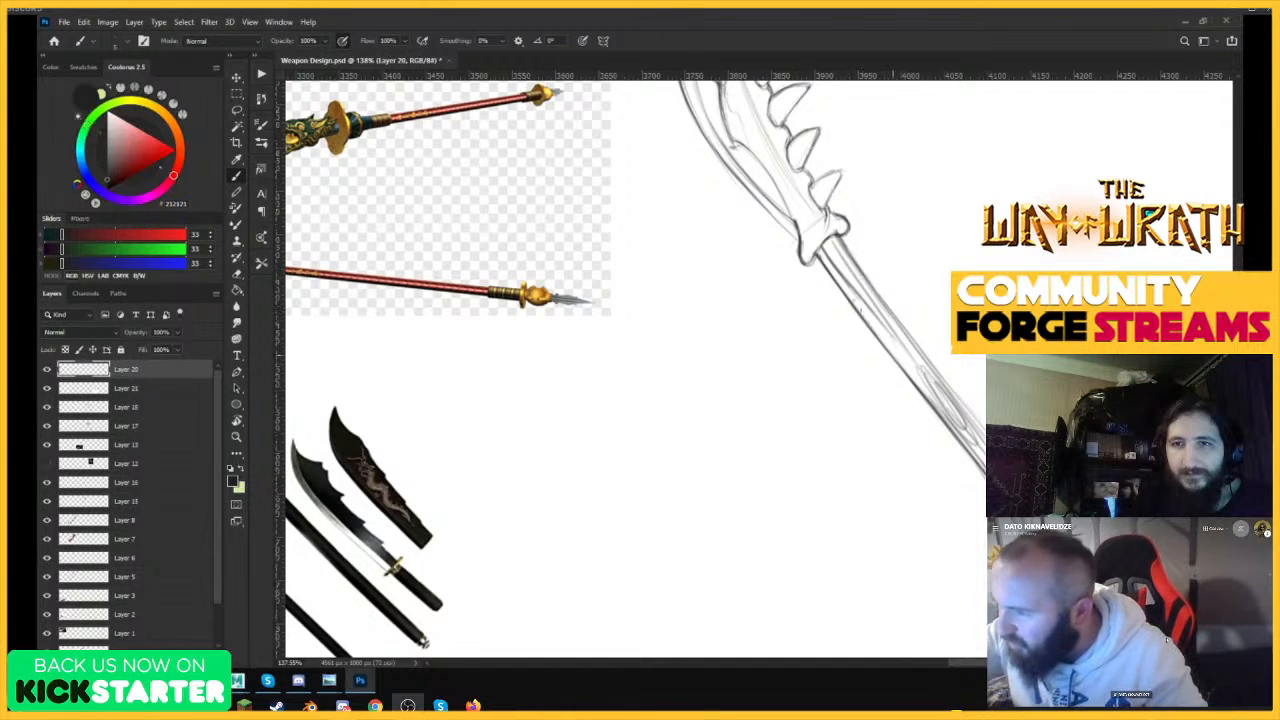
pyautogui.moveTo(850, 294); pyautogui.dragTo(909, 375)
pyautogui.moveTo(862, 312); pyautogui.dragTo(877, 333)
pyautogui.moveTo(841, 236); pyautogui.dragTo(955, 389)
# Darken both edges of the shaft between the blade and the start of the wrapping.
pyautogui.press('z')
pyautogui.moveTo(1036, 508); pyautogui.dragTo(1062, 508)
pyautogui.press('b')
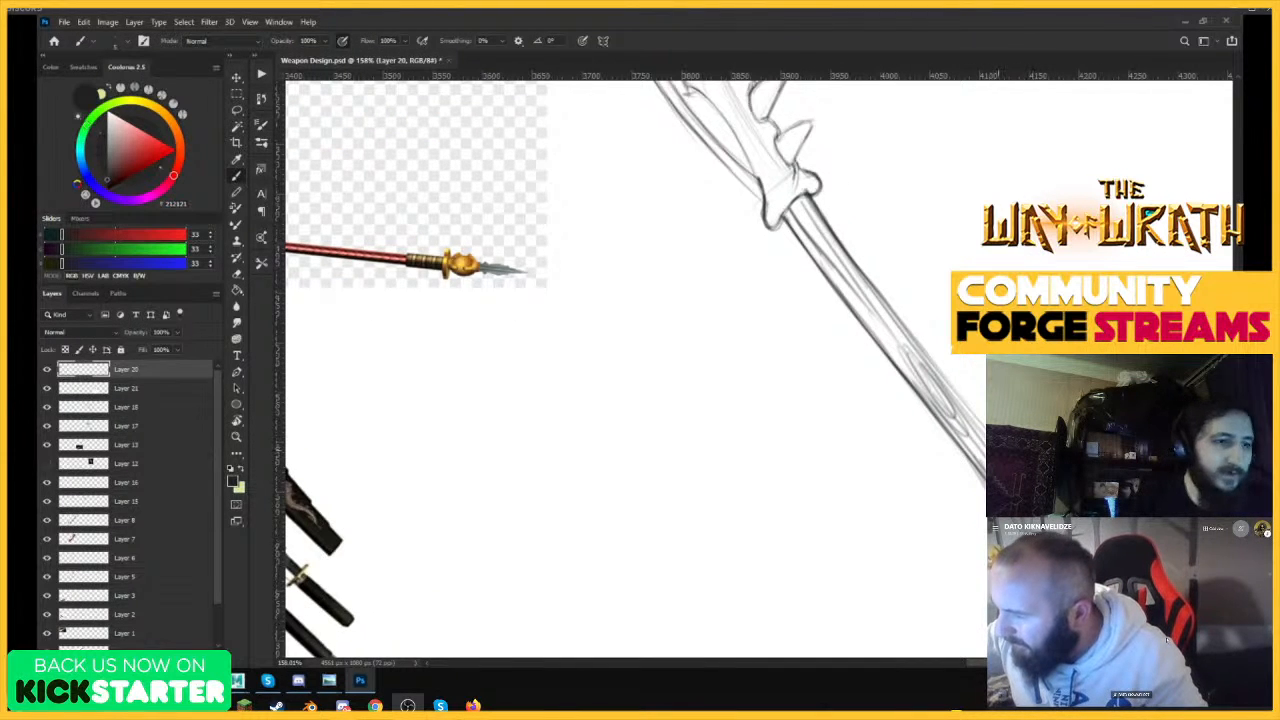
pyautogui.moveTo(986, 436); pyautogui.dragTo(909, 338)
pyautogui.moveTo(986, 486); pyautogui.dragTo(903, 365)
# Outline the first wrapping bands nearest the blade with darker, slightly bulging edges.
pyautogui.press('z')
pyautogui.moveTo(925, 304); pyautogui.dragTo(867, 407)
pyautogui.moveTo(1010, 415); pyautogui.dragTo(1095, 410)
pyautogui.press('b')
pyautogui.press('z')
pyautogui.moveTo(863, 287)
pyautogui.mouseDown()
pyautogui.moveTo(894, 280)
pyautogui.moveTo(836, 370)
pyautogui.mouseUp()
pyautogui.press('b')
pyautogui.moveTo(906, 315)
pyautogui.mouseDown()
pyautogui.moveTo(852, 326)
pyautogui.moveTo(836, 372)
pyautogui.moveTo(872, 421)
pyautogui.moveTo(908, 338)
pyautogui.moveTo(920, 339)
pyautogui.mouseUp()
pyautogui.moveTo(905, 307); pyautogui.dragTo(921, 338)
pyautogui.moveTo(873, 421)
pyautogui.mouseDown()
pyautogui.moveTo(907, 357)
pyautogui.moveTo(934, 360)
pyautogui.mouseUp()
pyautogui.moveTo(931, 341); pyautogui.dragTo(957, 383)
pyautogui.moveTo(872, 420)
pyautogui.mouseDown()
pyautogui.moveTo(887, 441)
pyautogui.moveTo(951, 394)
pyautogui.moveTo(983, 417)
pyautogui.mouseUp()
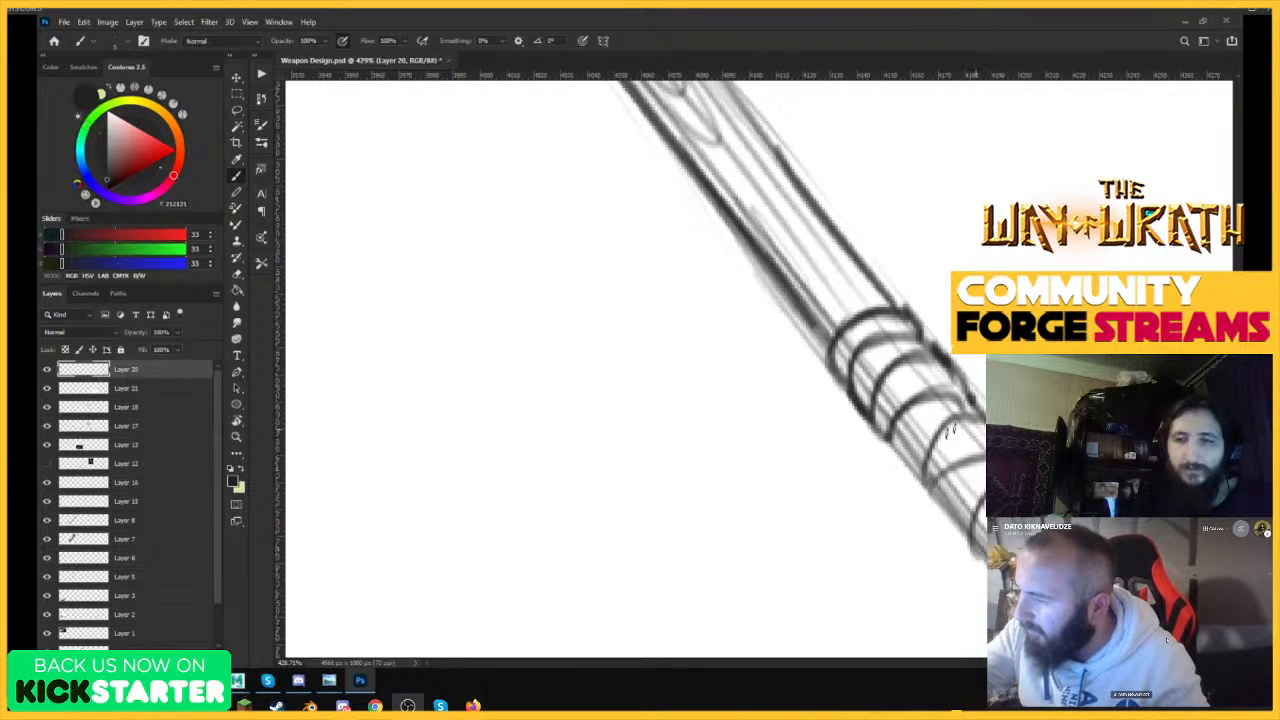
pyautogui.moveTo(927, 484); pyautogui.dragTo(983, 411)
pyautogui.moveTo(887, 440); pyautogui.dragTo(926, 481)
# Darken the curves and both edges of the next wrapping bands along the shaft.
pyautogui.press('z')
pyautogui.moveTo(1015, 398); pyautogui.dragTo(953, 430)
pyautogui.moveTo(1115, 527); pyautogui.dragTo(1180, 522)
pyautogui.press('b')
pyautogui.press('z')
pyautogui.moveTo(866, 298); pyautogui.dragTo(942, 276)
pyautogui.press('b')
pyautogui.moveTo(878, 290); pyautogui.dragTo(942, 378)
pyautogui.moveTo(804, 340); pyautogui.dragTo(867, 428)
pyautogui.moveTo(868, 426); pyautogui.dragTo(906, 474)
pyautogui.moveTo(922, 408); pyautogui.dragTo(907, 475)
pyautogui.moveTo(912, 456)
pyautogui.mouseDown()
pyautogui.moveTo(962, 430)
pyautogui.moveTo(984, 434)
pyautogui.mouseUp()
# Add bulging outer contours and darker curves to the bands in the middle of the wrapping.
pyautogui.press('z')
pyautogui.moveTo(942, 369)
pyautogui.mouseDown()
pyautogui.moveTo(979, 428)
pyautogui.moveTo(920, 412)
pyautogui.mouseUp()
pyautogui.moveTo(1005, 435); pyautogui.dragTo(1060, 432)
pyautogui.press('b')
pyautogui.moveTo(938, 390); pyautogui.dragTo(985, 439)
pyautogui.moveTo(892, 457); pyautogui.dragTo(924, 500)
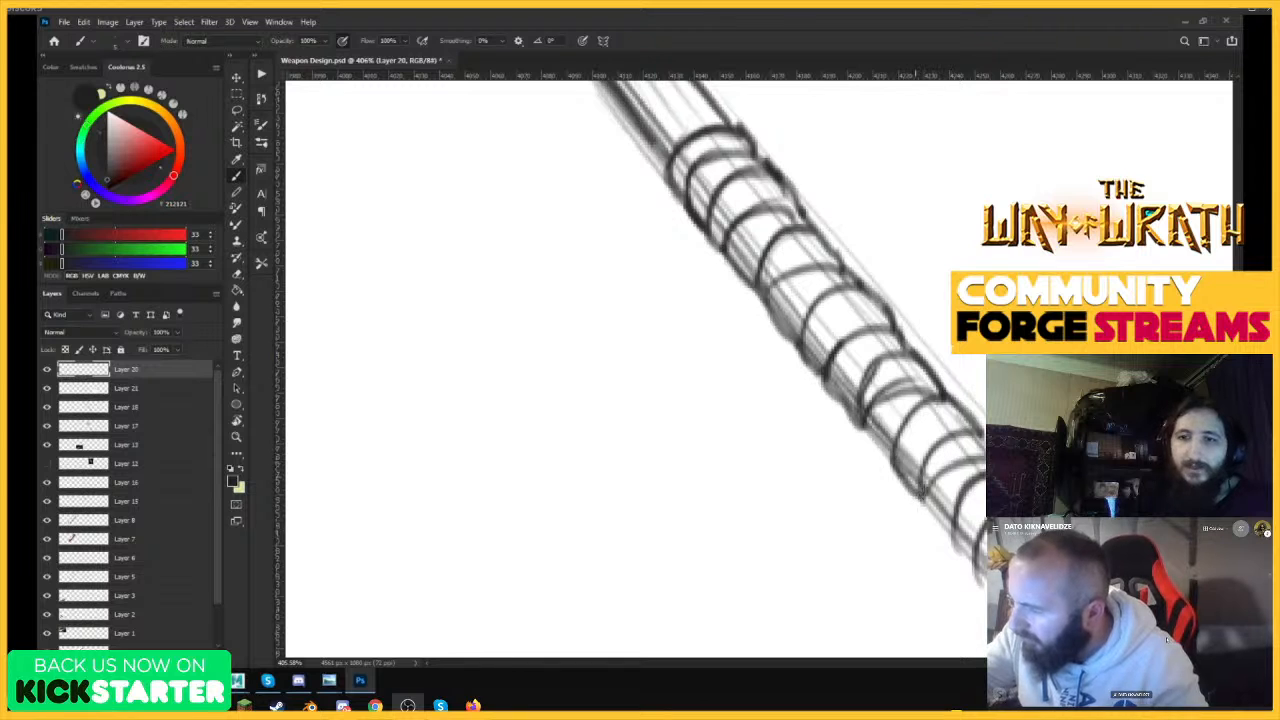
pyautogui.moveTo(936, 456); pyautogui.dragTo(923, 499)
pyautogui.moveTo(866, 424); pyautogui.dragTo(890, 462)
# Round off the lower and upper edges of the following wrapping bands with short dark strokes.
pyautogui.press('z')
pyautogui.moveTo(941, 423); pyautogui.dragTo(882, 426)
pyautogui.moveTo(1025, 474); pyautogui.dragTo(1067, 474)
pyautogui.press('b')
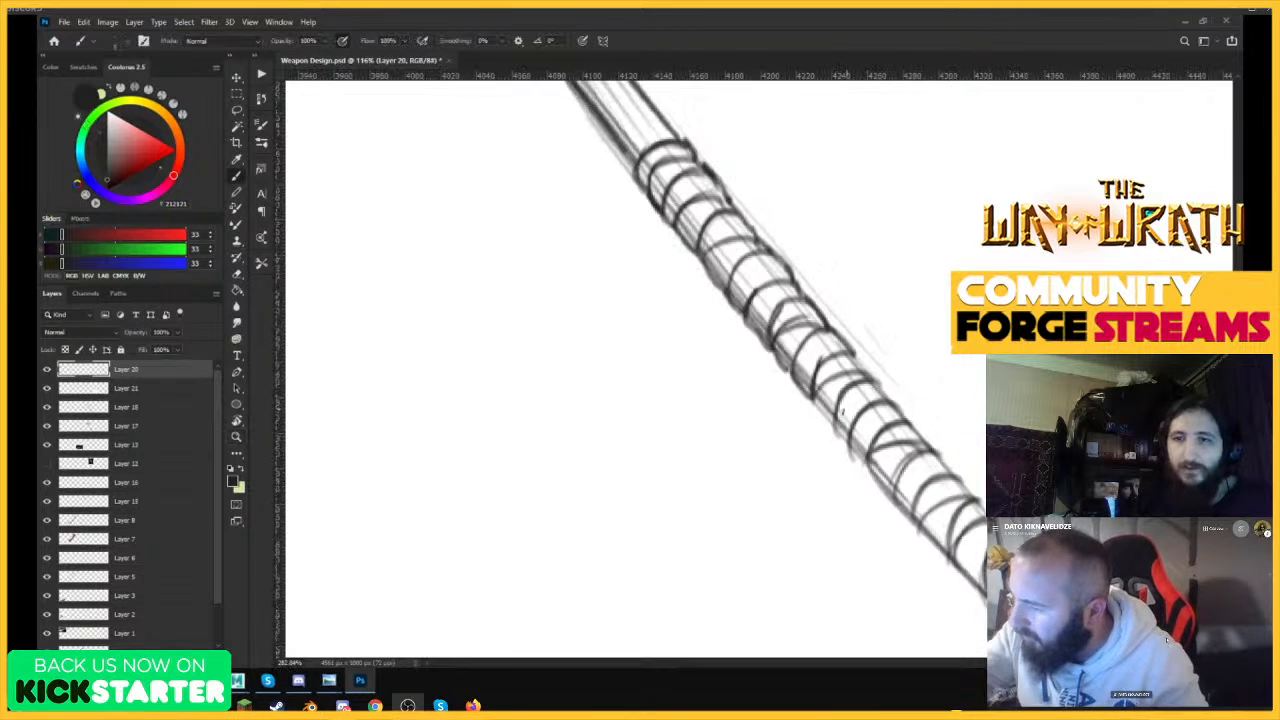
pyautogui.moveTo(819, 411); pyautogui.dragTo(898, 502)
pyautogui.moveTo(932, 449); pyautogui.dragTo(906, 422)
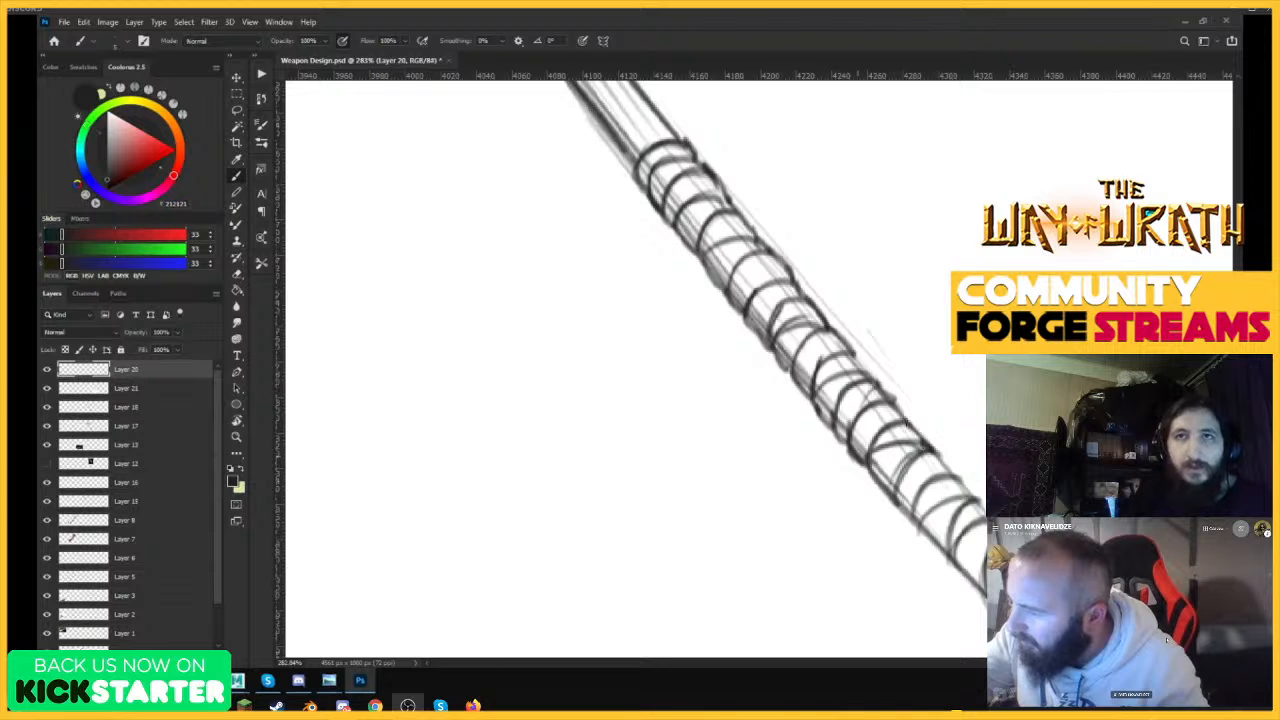
pyautogui.moveTo(905, 515); pyautogui.dragTo(954, 457)
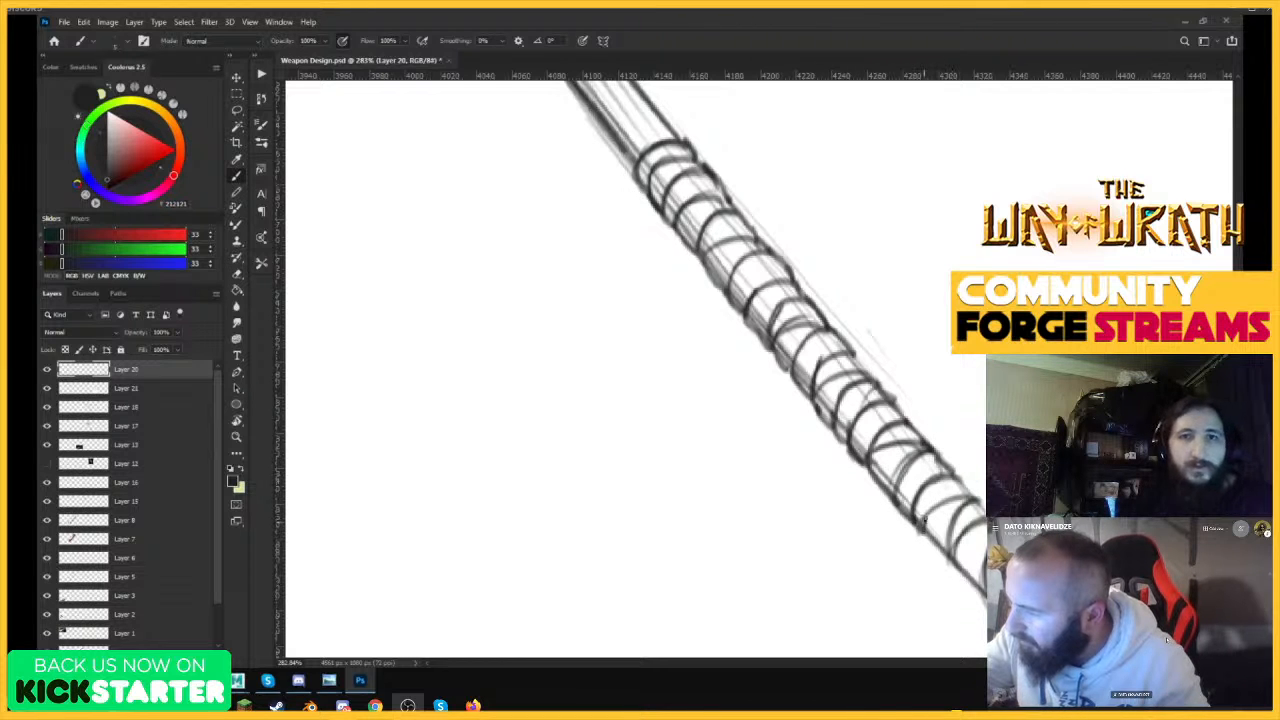
# Strengthen the band curves and outer edges further down the wrapping towards the butt.
pyautogui.moveTo(915, 516); pyautogui.dragTo(958, 558)
pyautogui.moveTo(970, 492); pyautogui.dragTo(956, 469)
pyautogui.moveTo(957, 463)
pyautogui.mouseDown()
pyautogui.moveTo(795, 545)
pyautogui.moveTo(912, 423)
pyautogui.mouseUp()
pyautogui.moveTo(884, 471); pyautogui.dragTo(921, 518)
pyautogui.moveTo(917, 502); pyautogui.dragTo(943, 457)
pyautogui.moveTo(940, 459)
pyautogui.mouseDown()
pyautogui.moveTo(953, 475)
pyautogui.moveTo(938, 535)
pyautogui.moveTo(948, 483)
pyautogui.mouseUp()
# Darken the spine outline between the two lowest bone teeth of the blade.
pyautogui.moveTo(933, 521)
pyautogui.mouseDown()
pyautogui.moveTo(951, 552)
pyautogui.moveTo(974, 485)
pyautogui.moveTo(886, 549)
pyautogui.mouseUp()
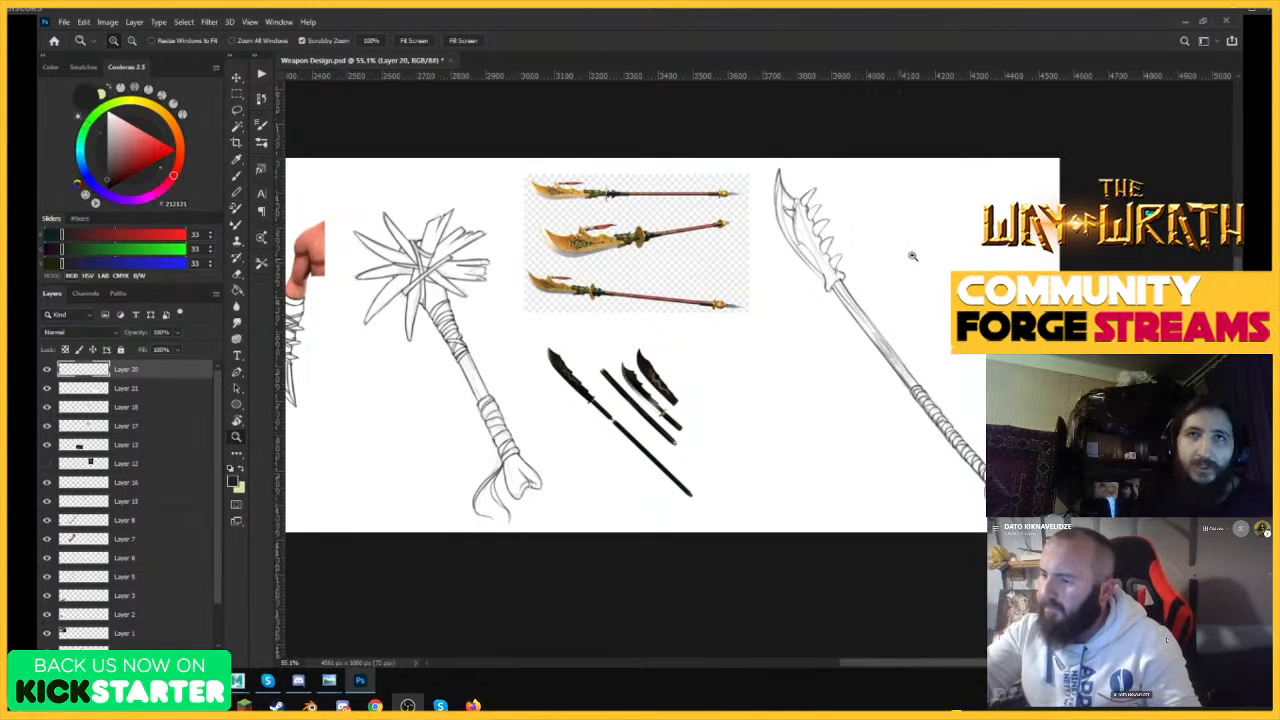
pyautogui.moveTo(843, 266); pyautogui.dragTo(962, 225)
pyautogui.moveTo(801, 234)
pyautogui.mouseDown()
pyautogui.moveTo(828, 300)
pyautogui.moveTo(878, 228)
pyautogui.mouseUp()
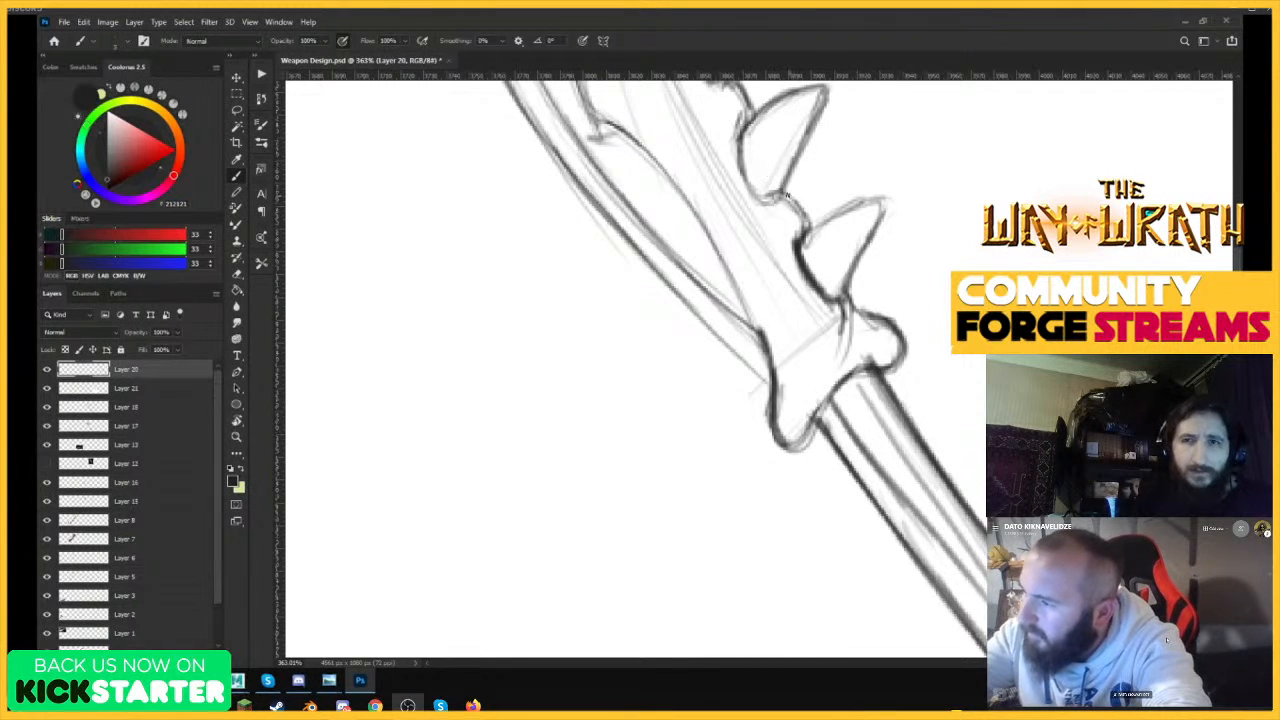
pyautogui.moveTo(786, 195); pyautogui.dragTo(806, 239)
pyautogui.moveTo(841, 300); pyautogui.dragTo(777, 377)
# Darken the curved inner contour running from the bone's notch down to the blade's base.
pyautogui.moveTo(790, 247)
pyautogui.mouseDown()
pyautogui.moveTo(860, 165)
pyautogui.moveTo(886, 155)
pyautogui.mouseUp()
pyautogui.moveTo(685, 268); pyautogui.dragTo(843, 407)
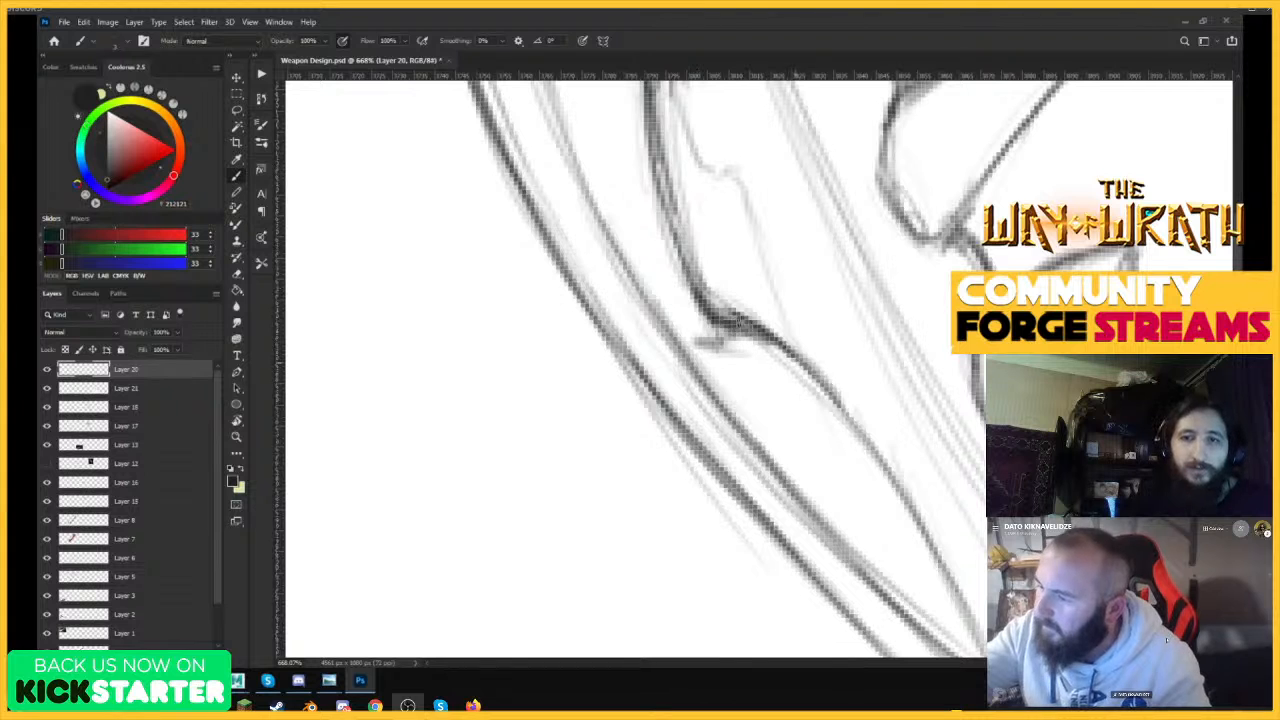
pyautogui.moveTo(740, 321); pyautogui.dragTo(910, 501)
pyautogui.moveTo(830, 394); pyautogui.dragTo(957, 604)
# Thicken the bone's front edge below the small inner hook.
pyautogui.moveTo(943, 506); pyautogui.dragTo(832, 562)
pyautogui.moveTo(922, 246); pyautogui.dragTo(985, 190)
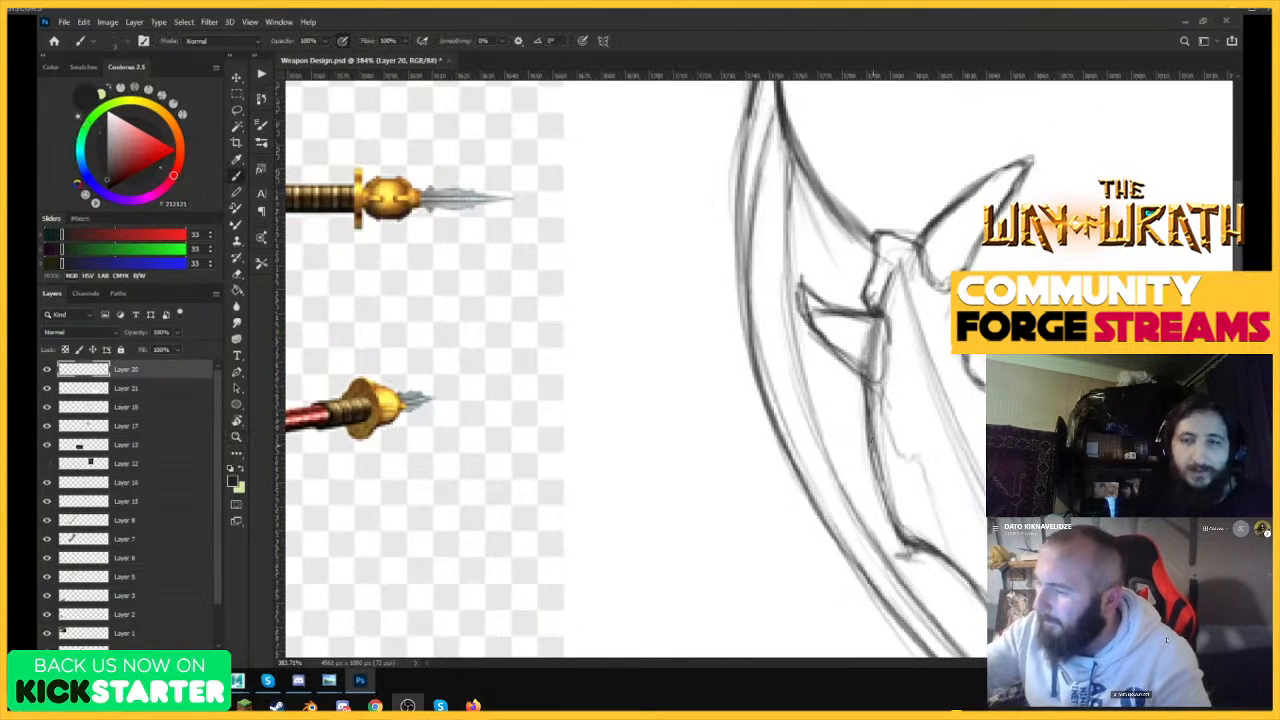
pyautogui.moveTo(866, 388); pyautogui.dragTo(893, 522)
pyautogui.moveTo(872, 410); pyautogui.dragTo(902, 540)
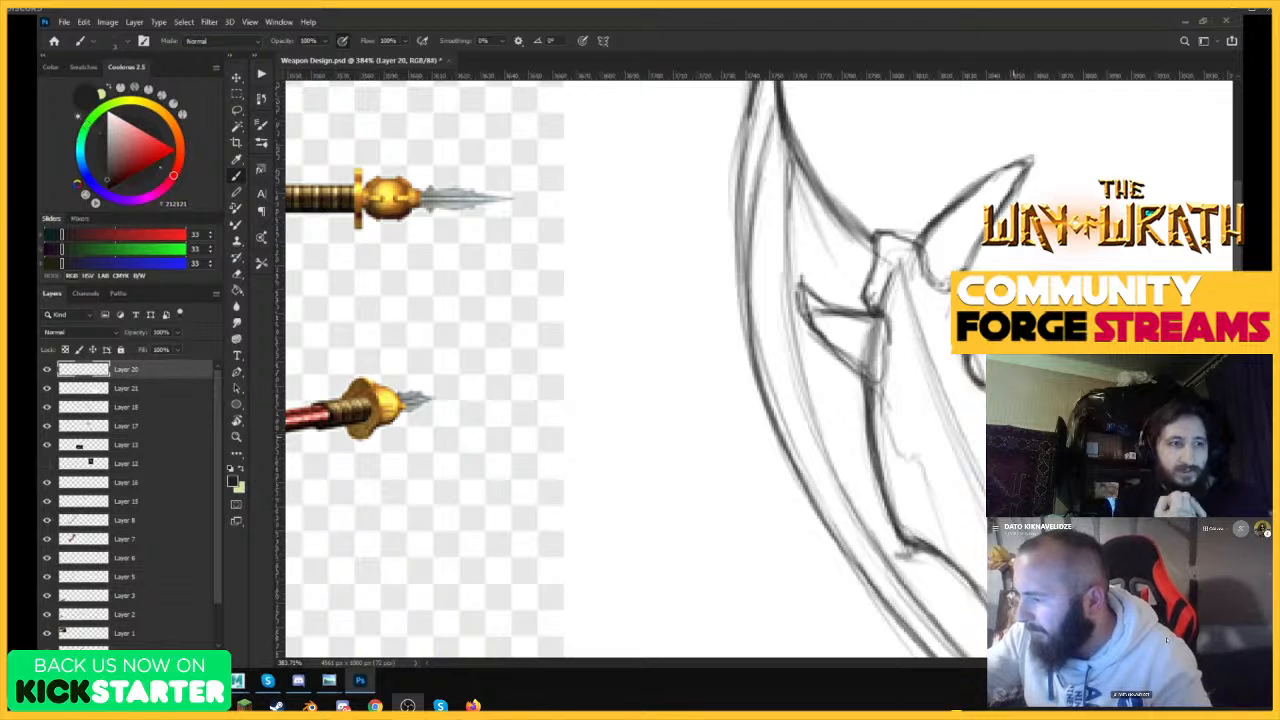
# Erase the rough lines on the concave back edge of the blade tip and redraw that edge as a clean curve.
pyautogui.moveTo(1085, 406); pyautogui.dragTo(1000, 430)
pyautogui.moveTo(1113, 479); pyautogui.dragTo(1185, 470)
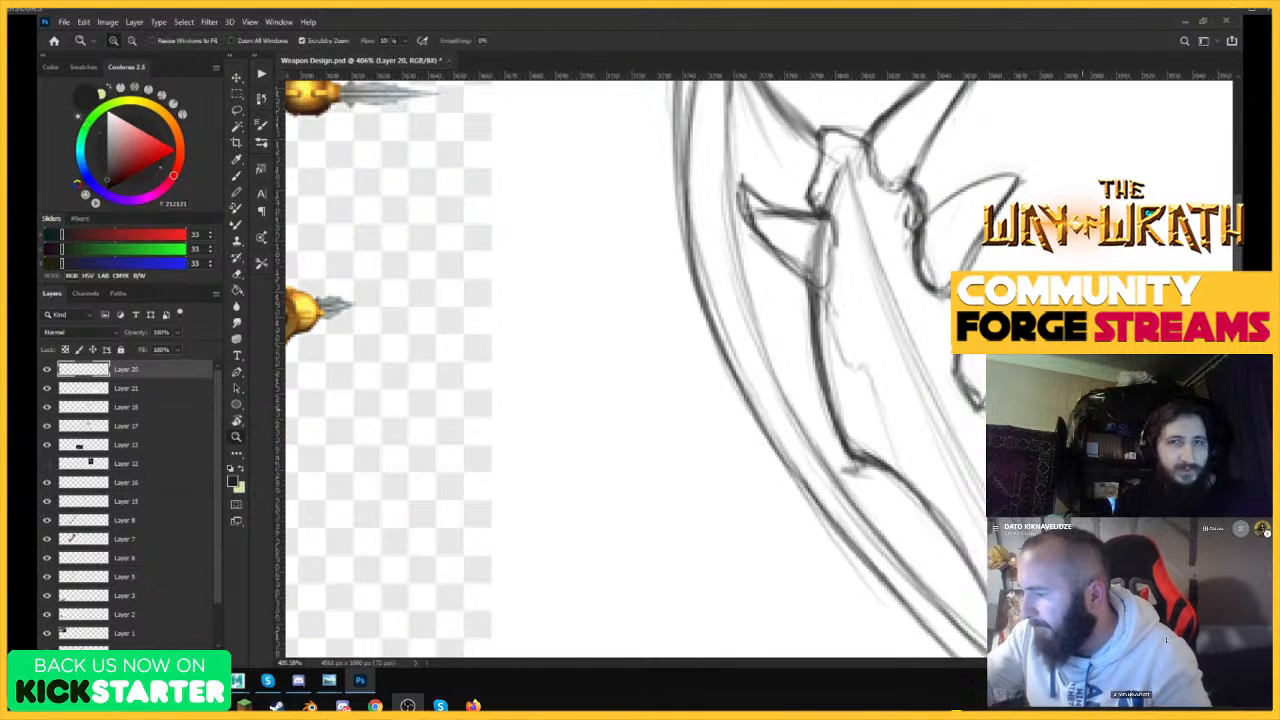
pyautogui.moveTo(1056, 412); pyautogui.dragTo(972, 415)
pyautogui.moveTo(1080, 453); pyautogui.dragTo(1135, 453)
pyautogui.moveTo(1027, 424)
pyautogui.mouseDown()
pyautogui.moveTo(1090, 424)
pyautogui.moveTo(969, 400)
pyautogui.mouseUp()
pyautogui.moveTo(976, 190); pyautogui.dragTo(1018, 192)
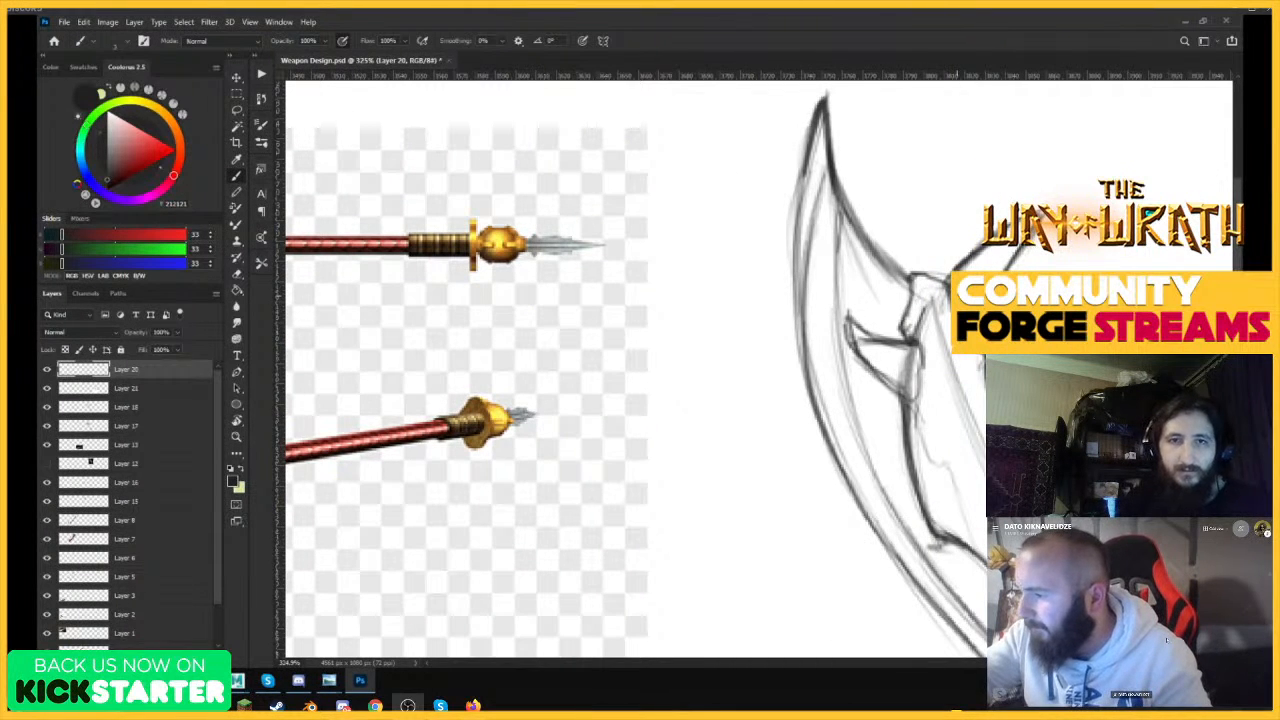
pyautogui.moveTo(917, 284)
pyautogui.mouseDown()
pyautogui.moveTo(844, 208)
pyautogui.moveTo(838, 178)
pyautogui.mouseUp()
pyautogui.press('e')
pyautogui.moveTo(866, 220); pyautogui.dragTo(841, 178)
pyautogui.moveTo(869, 224)
pyautogui.mouseDown()
pyautogui.moveTo(836, 110)
pyautogui.moveTo(846, 194)
pyautogui.moveTo(892, 276)
pyautogui.moveTo(824, 134)
pyautogui.moveTo(832, 149)
pyautogui.mouseUp()
pyautogui.press('b')
pyautogui.moveTo(829, 146)
pyautogui.mouseDown()
pyautogui.moveTo(870, 240)
pyautogui.moveTo(907, 285)
pyautogui.mouseUp()
# Draw a dark inner bevel line down the blade, following its cutting edge past the hook.
pyautogui.moveTo(837, 200)
pyautogui.mouseDown()
pyautogui.moveTo(832, 235)
pyautogui.moveTo(837, 222)
pyautogui.moveTo(840, 366)
pyautogui.mouseUp()
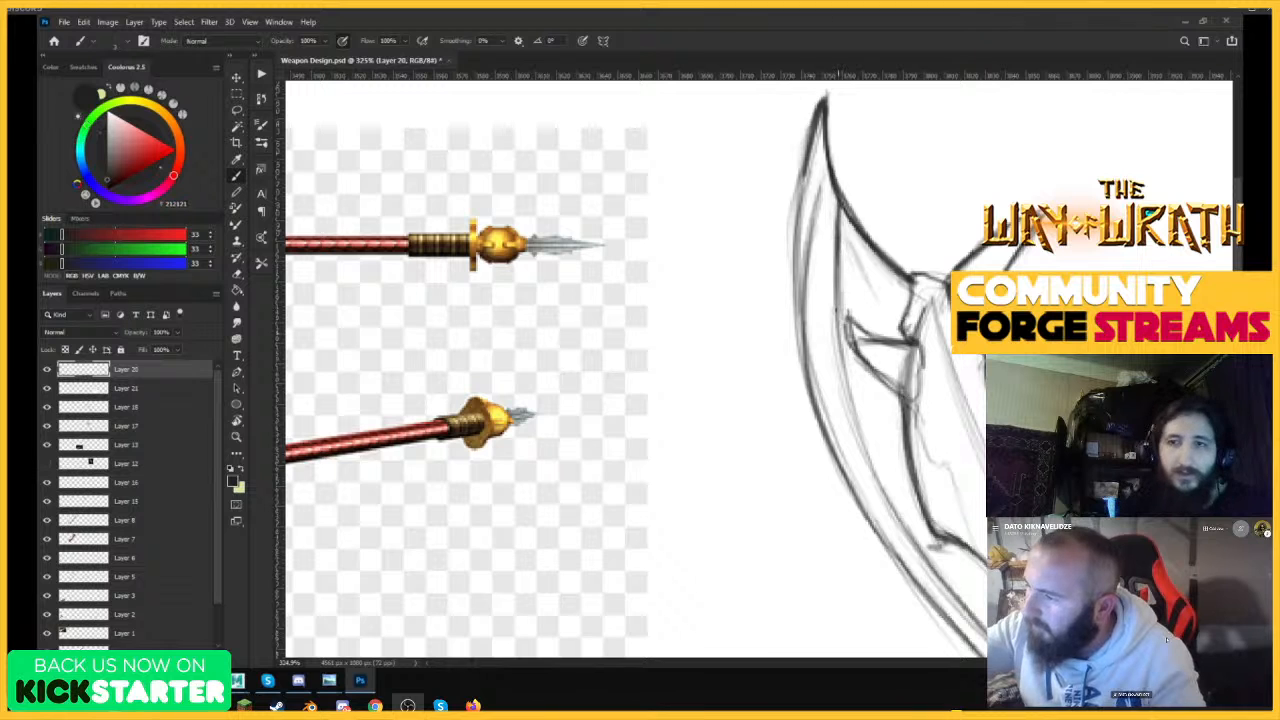
pyautogui.moveTo(839, 234); pyautogui.dragTo(852, 420)
pyautogui.moveTo(840, 285); pyautogui.dragTo(868, 464)
pyautogui.moveTo(846, 396); pyautogui.dragTo(935, 573)
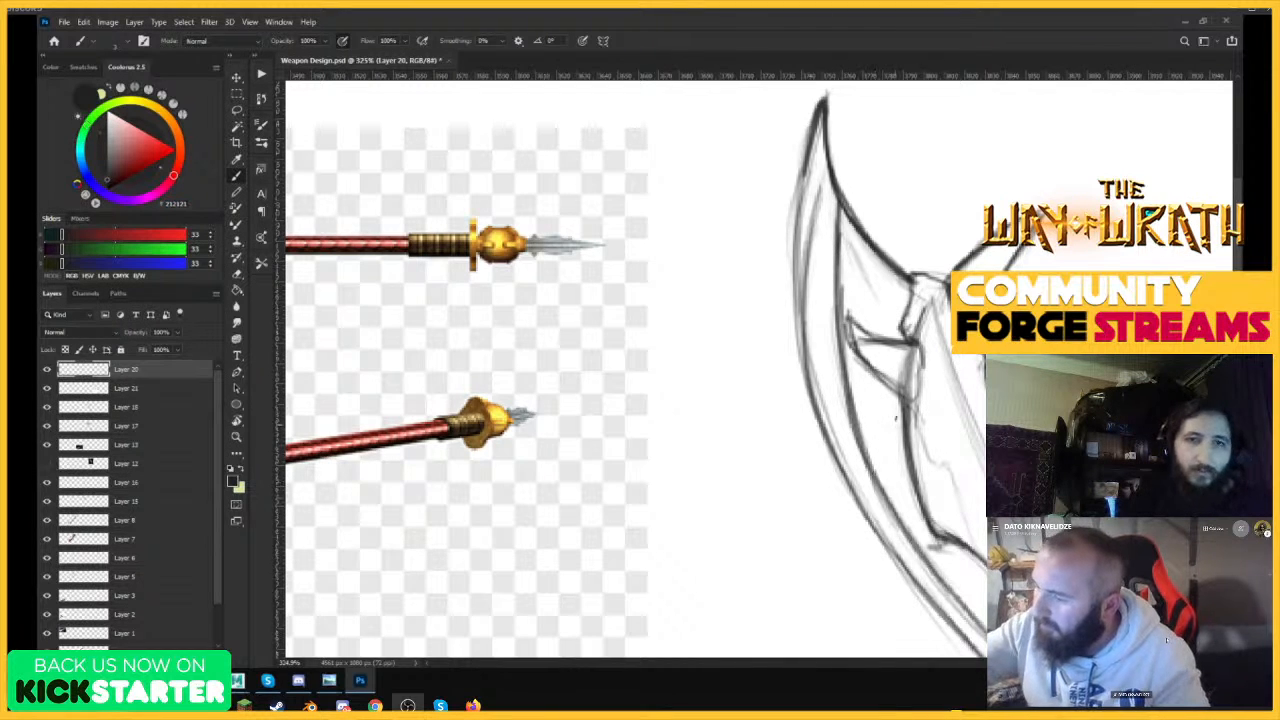
# Erase the rough lines of the small inner hook and redraw its outline reaching the bevel line.
pyautogui.moveTo(913, 362); pyautogui.dragTo(850, 370)
pyautogui.moveTo(919, 407); pyautogui.dragTo(985, 410)
pyautogui.press('e')
pyautogui.moveTo(838, 250)
pyautogui.mouseDown()
pyautogui.moveTo(860, 284)
pyautogui.moveTo(842, 257)
pyautogui.moveTo(895, 296)
pyautogui.mouseUp()
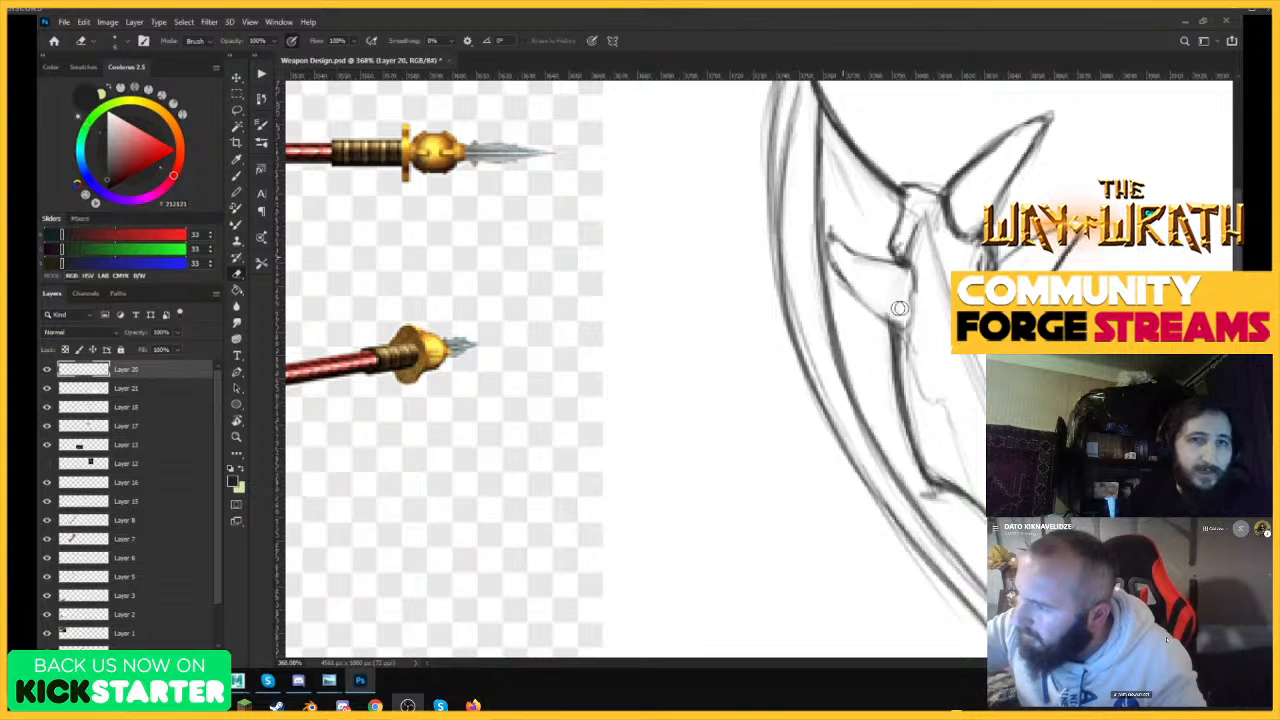
pyautogui.press('b')
pyautogui.moveTo(831, 240)
pyautogui.mouseDown()
pyautogui.moveTo(883, 319)
pyautogui.moveTo(908, 332)
pyautogui.moveTo(880, 260)
pyautogui.moveTo(914, 300)
pyautogui.moveTo(906, 330)
pyautogui.mouseUp()
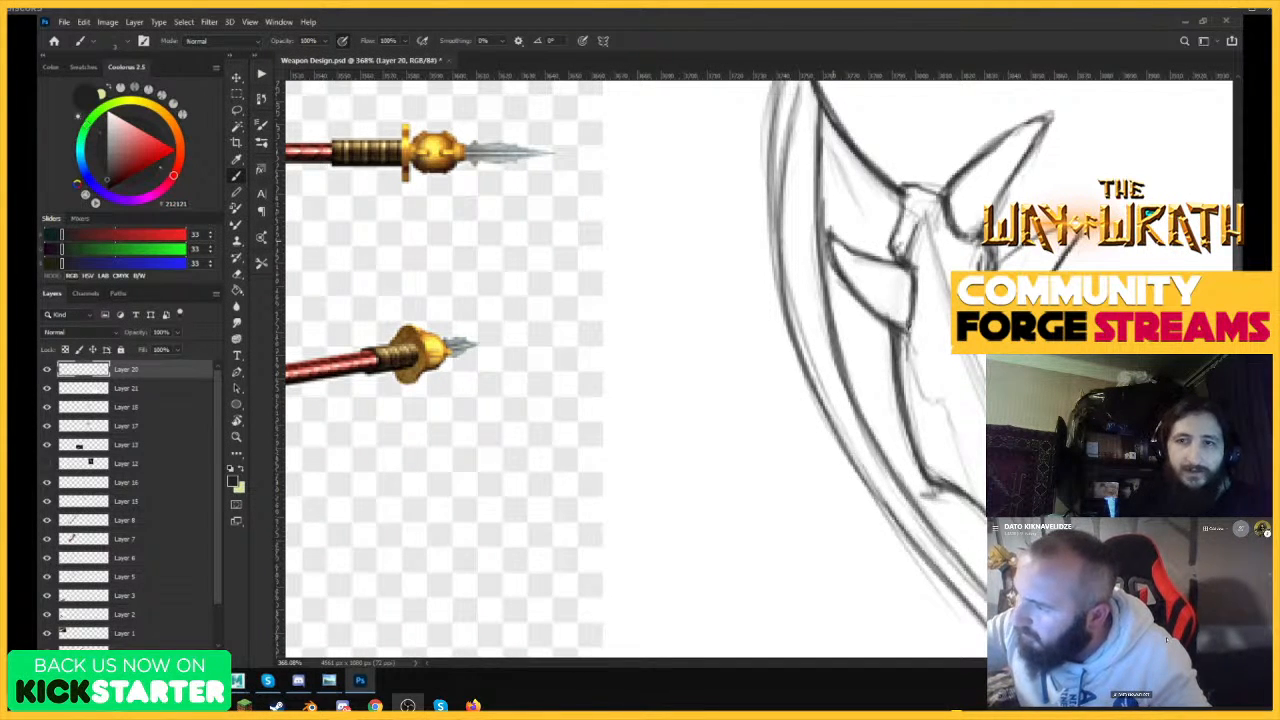
# Darken the back edge of the small inner hook and erase the rough construction lines inside the bone body.
pyautogui.moveTo(916, 270); pyautogui.dragTo(908, 330)
pyautogui.press('e')
pyautogui.moveTo(922, 216)
pyautogui.mouseDown()
pyautogui.moveTo(912, 255)
pyautogui.moveTo(924, 225)
pyautogui.moveTo(915, 203)
pyautogui.moveTo(909, 221)
pyautogui.moveTo(926, 226)
pyautogui.moveTo(965, 371)
pyautogui.moveTo(944, 371)
pyautogui.moveTo(967, 429)
pyautogui.mouseUp()
pyautogui.press('z')
pyautogui.moveTo(957, 307); pyautogui.dragTo(862, 310)
pyautogui.moveTo(1057, 440); pyautogui.dragTo(1150, 440)
pyautogui.press('e')
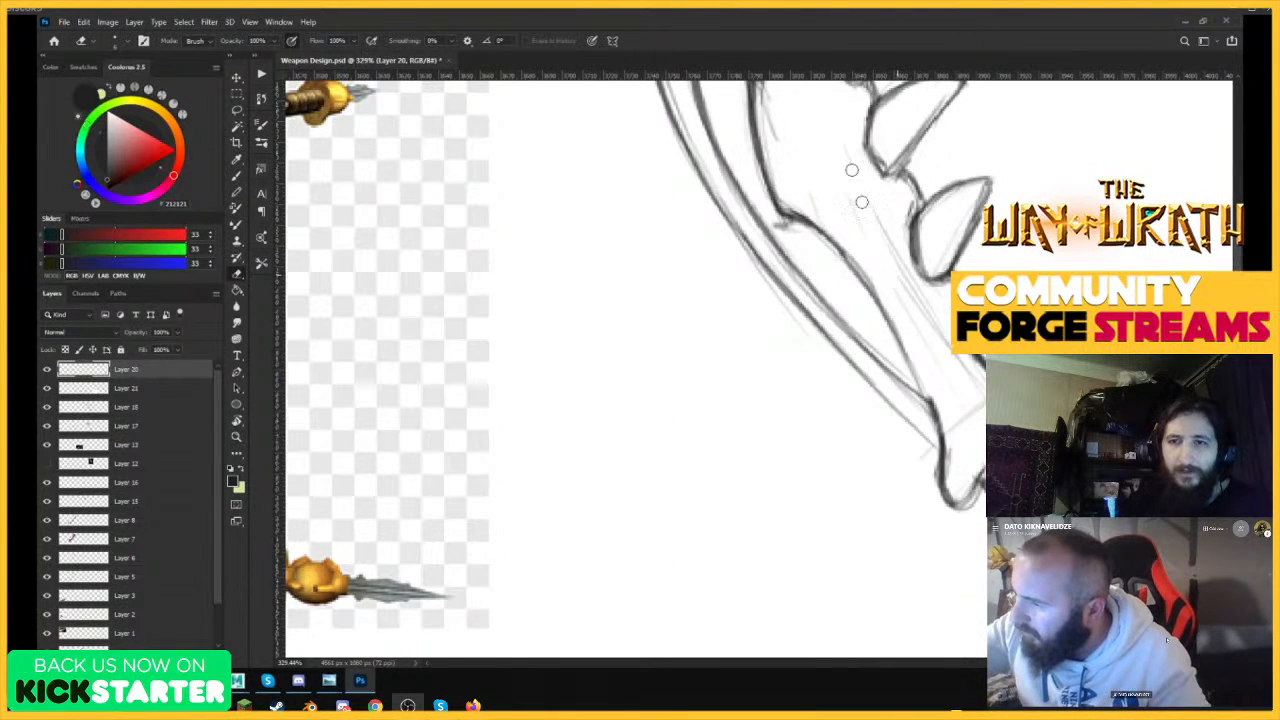
pyautogui.moveTo(851, 171)
pyautogui.mouseDown()
pyautogui.moveTo(914, 243)
pyautogui.moveTo(962, 457)
pyautogui.moveTo(943, 394)
pyautogui.moveTo(966, 402)
pyautogui.mouseUp()
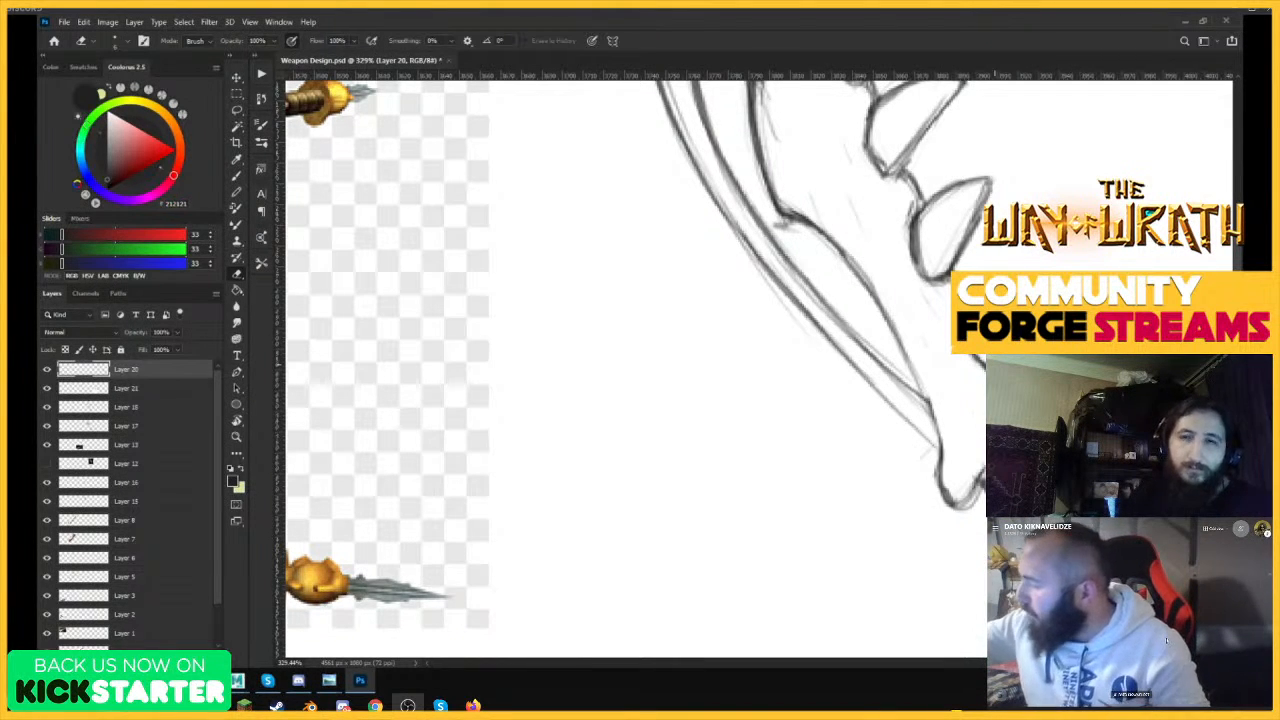
# Redraw the bone's front edge down to its base and darken the lower cutting edge to meet it.
pyautogui.press('b')
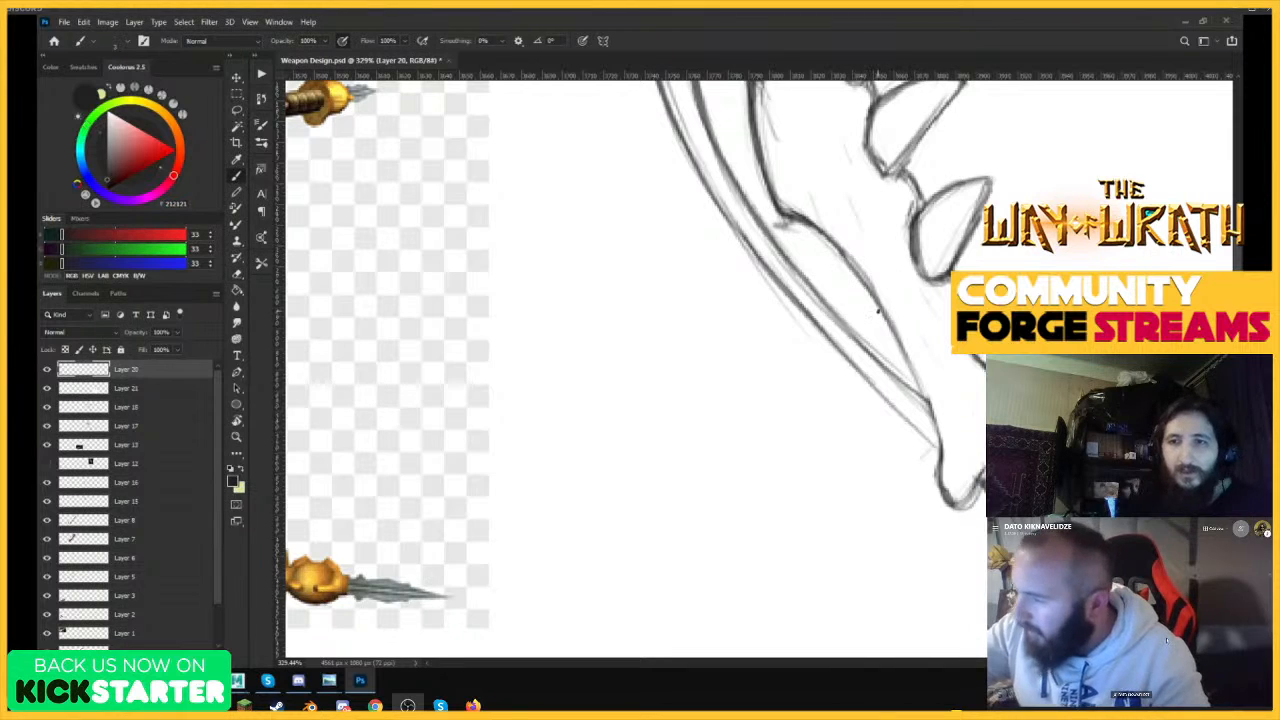
pyautogui.moveTo(878, 296); pyautogui.dragTo(914, 366)
pyautogui.moveTo(866, 274); pyautogui.dragTo(936, 424)
pyautogui.moveTo(893, 320); pyautogui.dragTo(940, 444)
pyautogui.moveTo(918, 384); pyautogui.dragTo(938, 456)
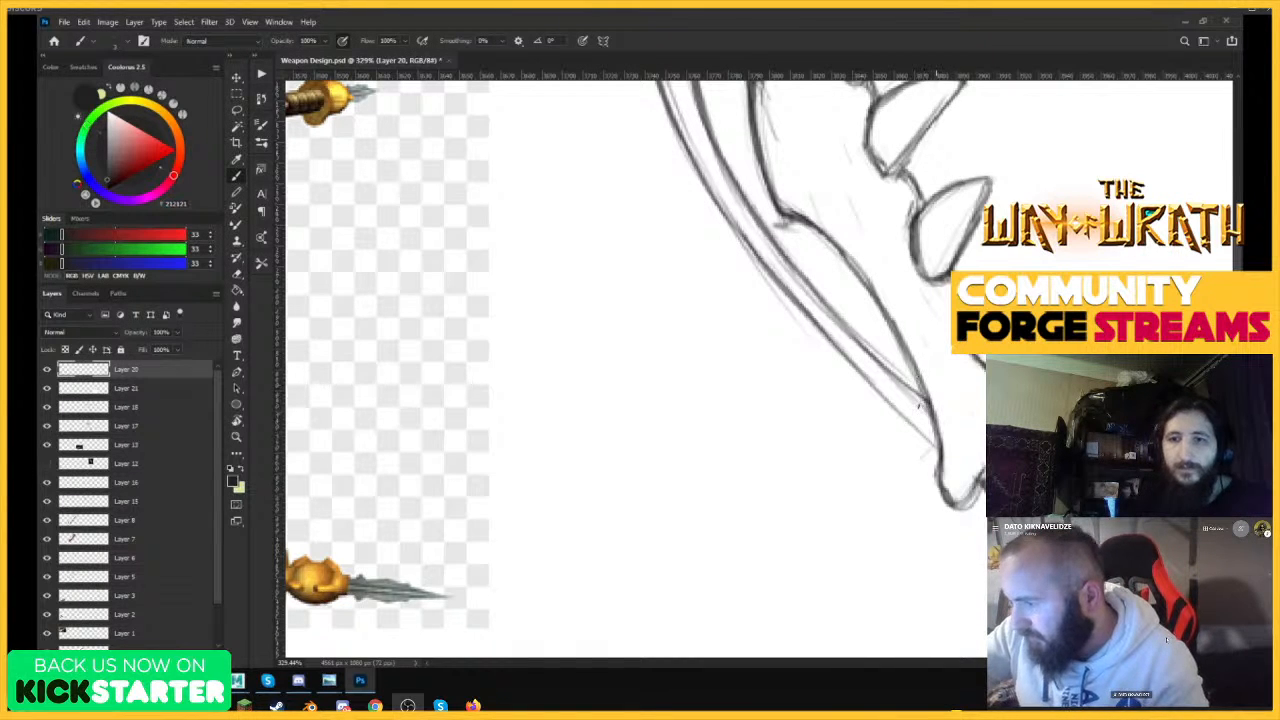
pyautogui.moveTo(888, 396); pyautogui.dragTo(941, 450)
pyautogui.moveTo(788, 292); pyautogui.dragTo(938, 448)
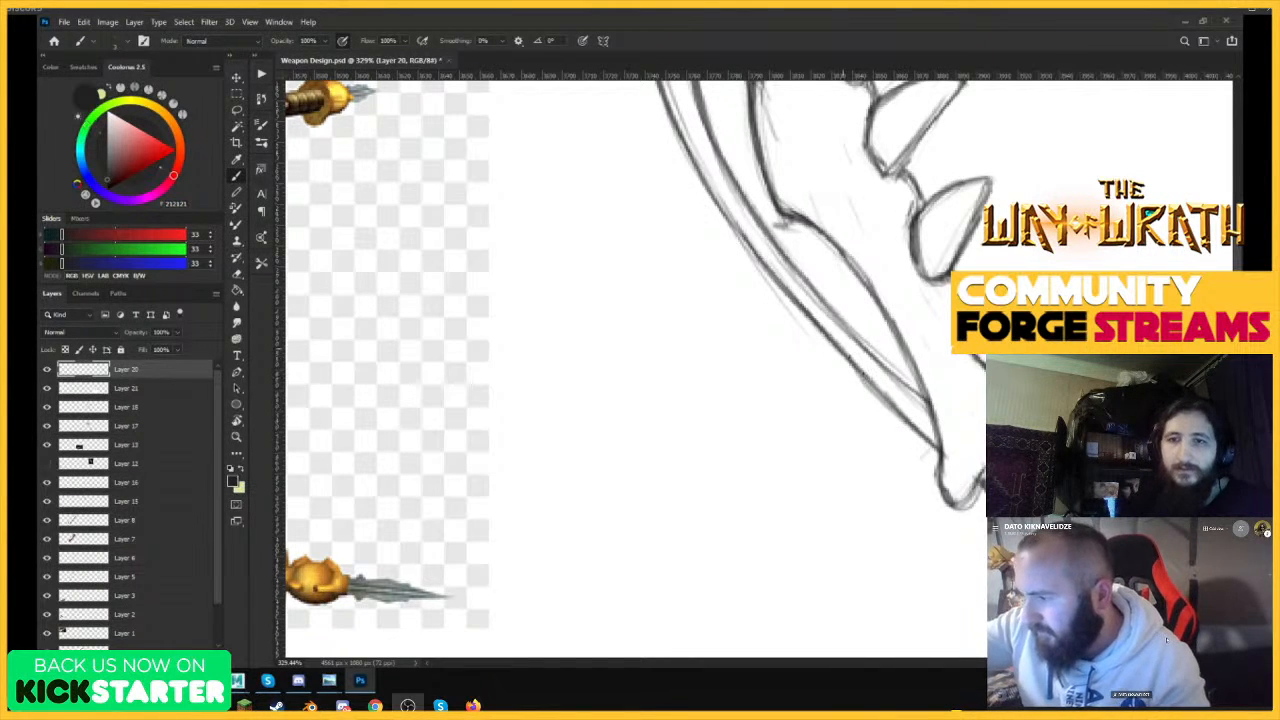
# Redraw the inner bevel line at the blade's lower end and erase the rough strokes between it and the cutting edge.
pyautogui.press('e')
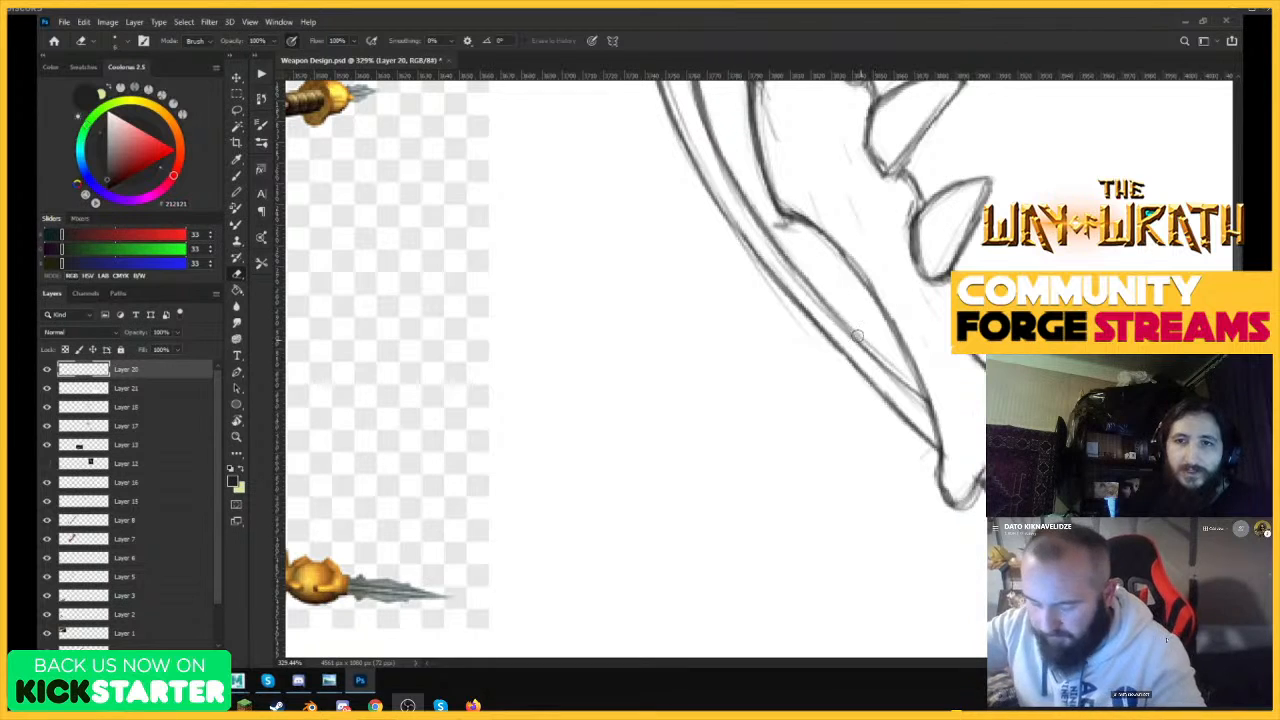
pyautogui.press('b')
pyautogui.moveTo(808, 310); pyautogui.dragTo(908, 418)
pyautogui.moveTo(842, 350); pyautogui.dragTo(932, 436)
pyautogui.moveTo(790, 258); pyautogui.dragTo(926, 396)
pyautogui.press('e')
pyautogui.moveTo(770, 248); pyautogui.dragTo(916, 410)
pyautogui.moveTo(843, 349); pyautogui.dragTo(880, 394)
pyautogui.press('b')
pyautogui.moveTo(754, 254); pyautogui.dragTo(890, 406)
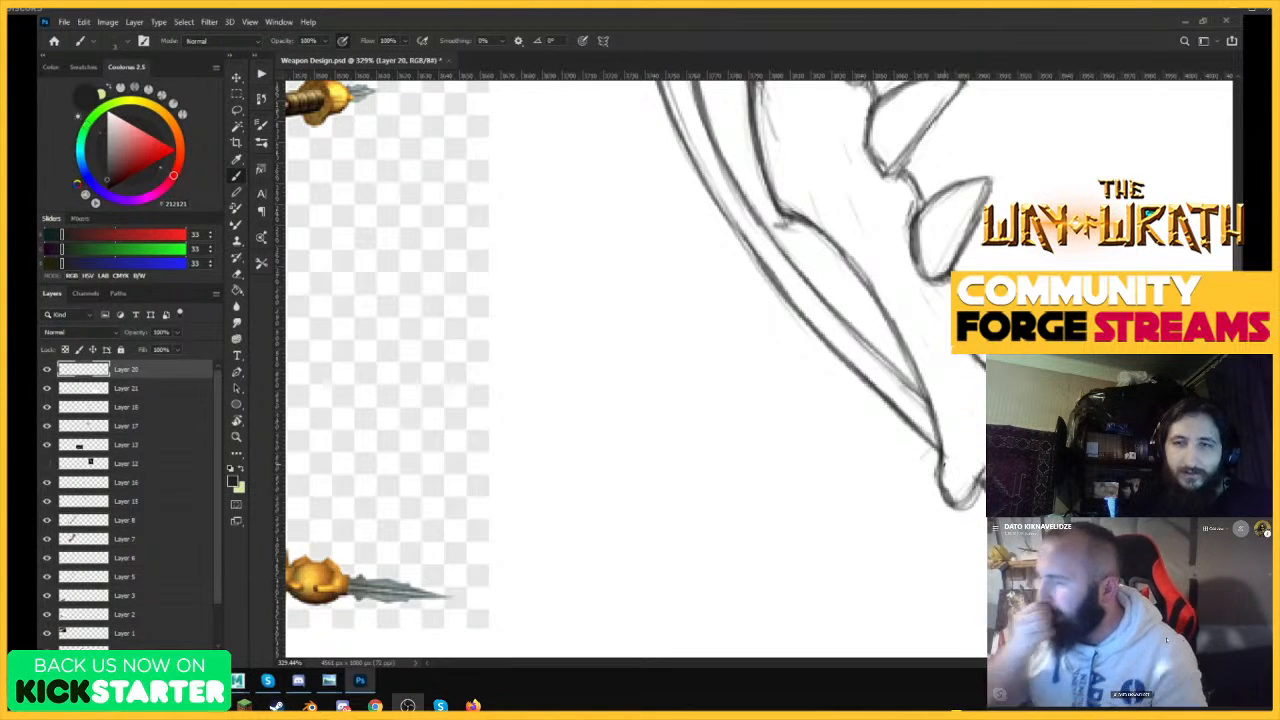
# Erase the rough lines higher up the blade's edge and redraw the cutting edge and bevel line there.
pyautogui.press('e')
pyautogui.moveTo(729, 200); pyautogui.dragTo(810, 311)
pyautogui.press('b')
pyautogui.moveTo(716, 200); pyautogui.dragTo(794, 308)
pyautogui.moveTo(738, 192); pyautogui.dragTo(836, 314)
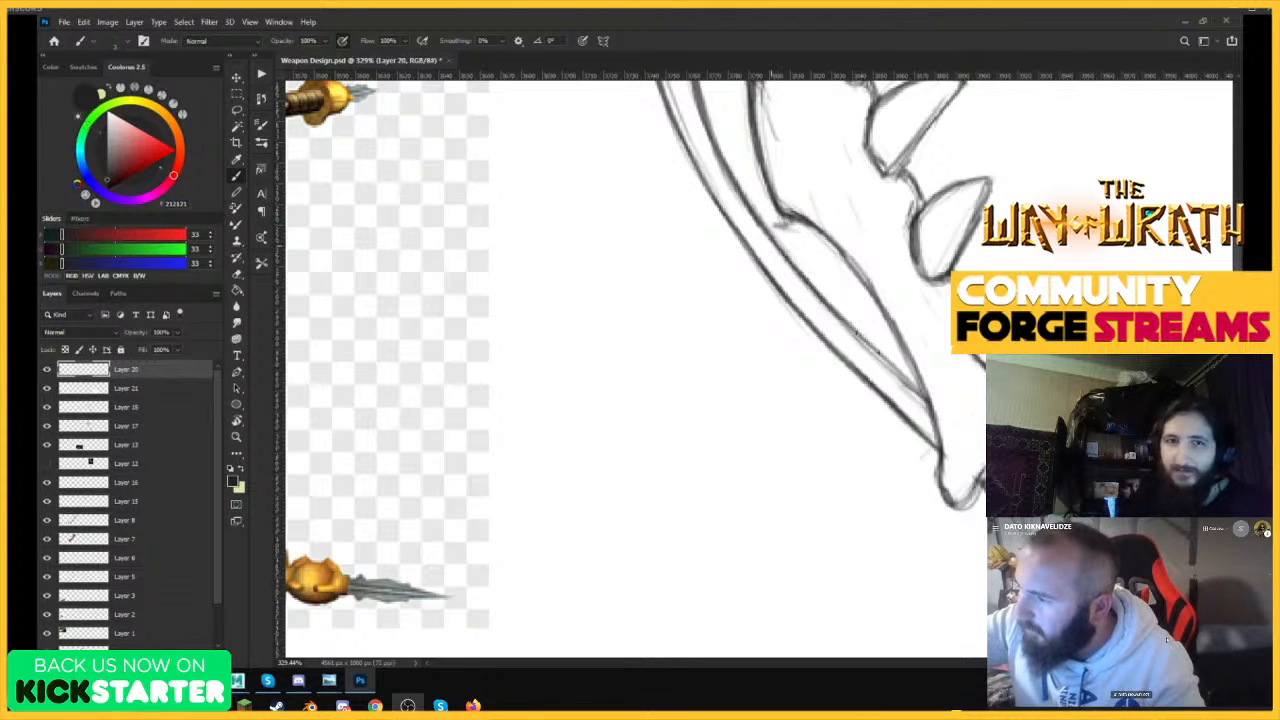
pyautogui.moveTo(789, 212); pyautogui.dragTo(918, 377)
# Draw two crossing straps over the bone's base, one running down to the shaft and one across between the knobs.
pyautogui.moveTo(952, 290)
pyautogui.mouseDown()
pyautogui.moveTo(829, 443)
pyautogui.moveTo(832, 430)
pyautogui.mouseUp()
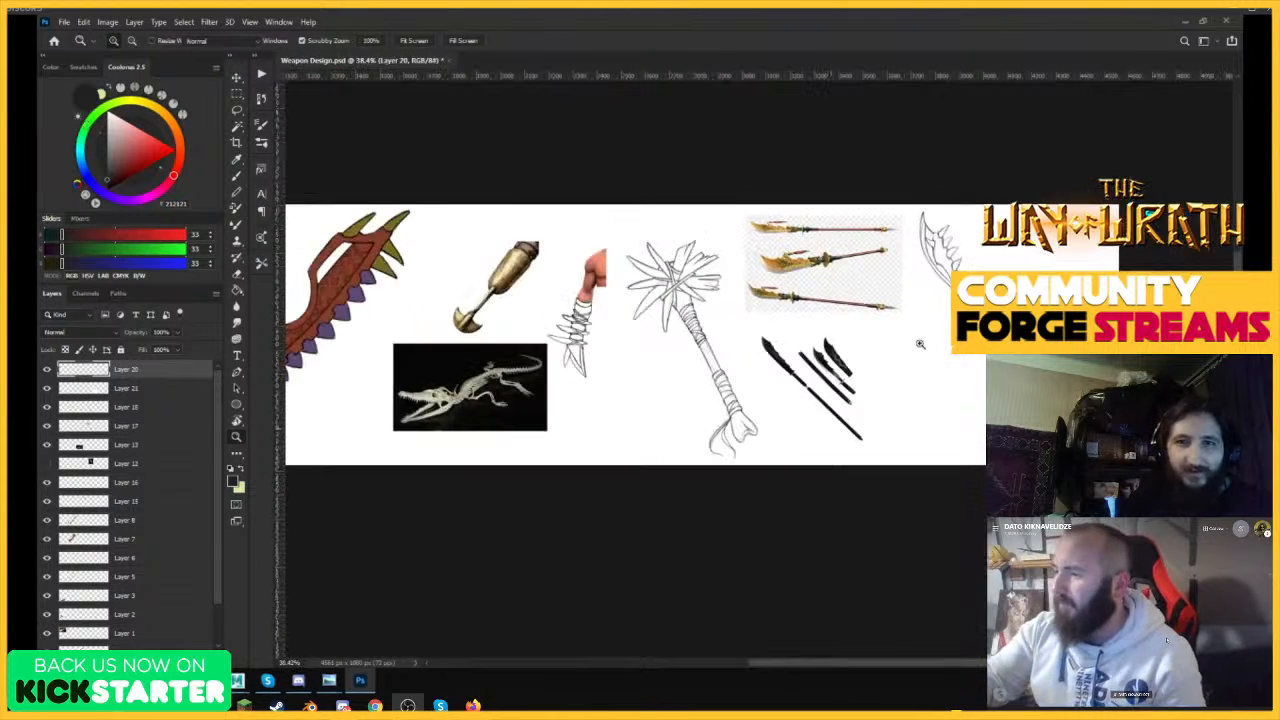
pyautogui.moveTo(922, 344); pyautogui.dragTo(1108, 290)
pyautogui.moveTo(850, 259); pyautogui.dragTo(915, 238)
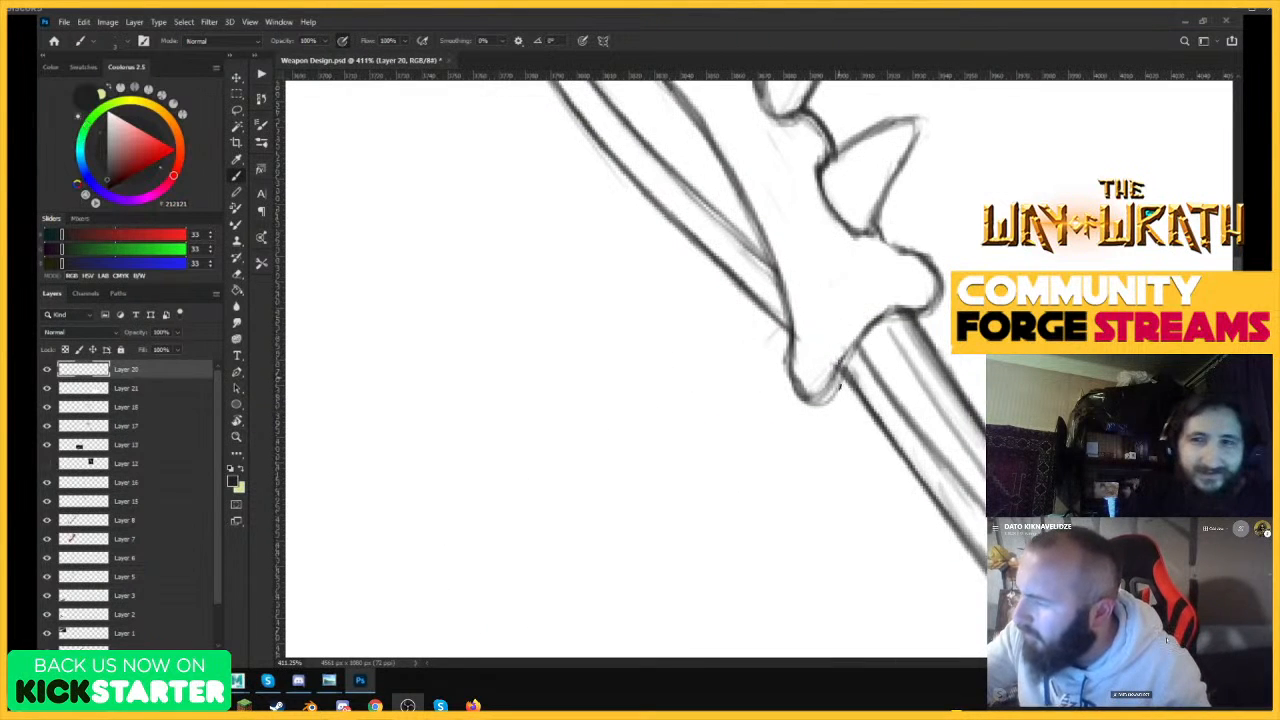
pyautogui.moveTo(843, 374); pyautogui.dragTo(882, 249)
pyautogui.moveTo(845, 372)
pyautogui.mouseDown()
pyautogui.moveTo(886, 240)
pyautogui.moveTo(853, 330)
pyautogui.mouseUp()
pyautogui.moveTo(874, 236); pyautogui.dragTo(847, 388)
pyautogui.moveTo(857, 312); pyautogui.dragTo(850, 391)
pyautogui.moveTo(889, 247)
pyautogui.mouseDown()
pyautogui.moveTo(853, 374)
pyautogui.moveTo(855, 316)
pyautogui.moveTo(935, 305)
pyautogui.mouseUp()
pyautogui.moveTo(787, 333); pyautogui.dragTo(927, 323)
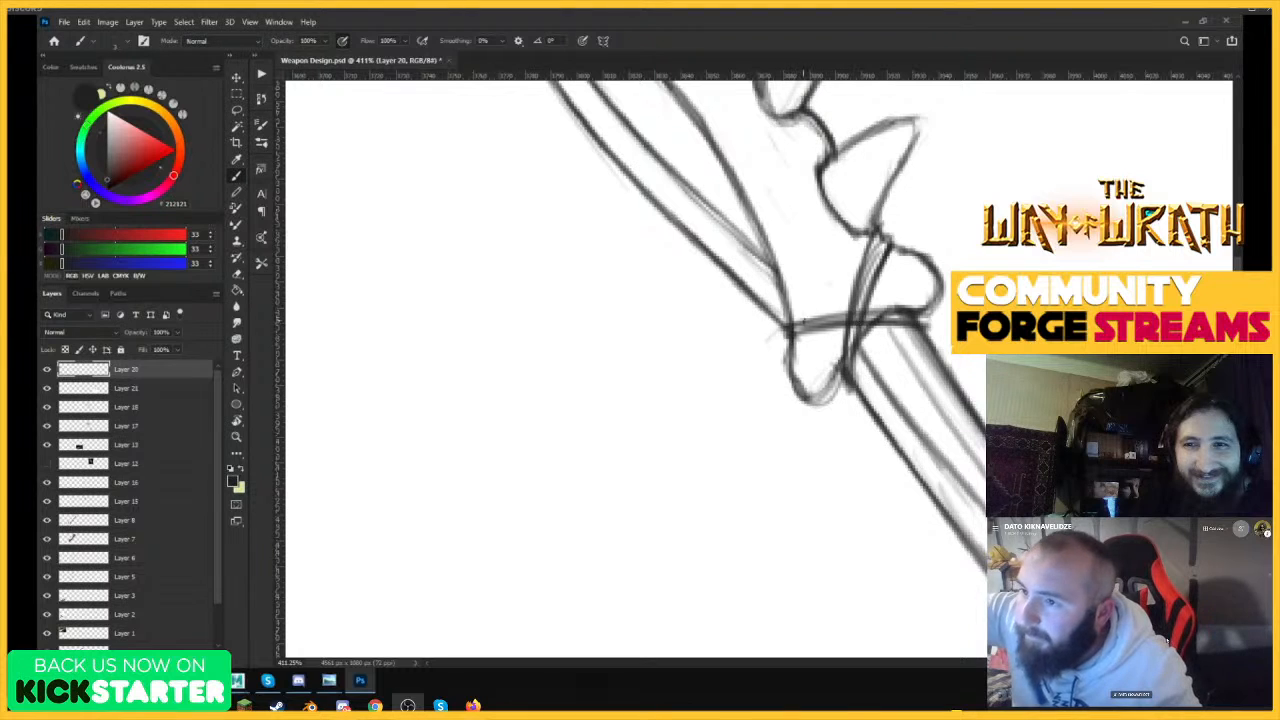
pyautogui.moveTo(792, 324); pyautogui.dragTo(924, 314)
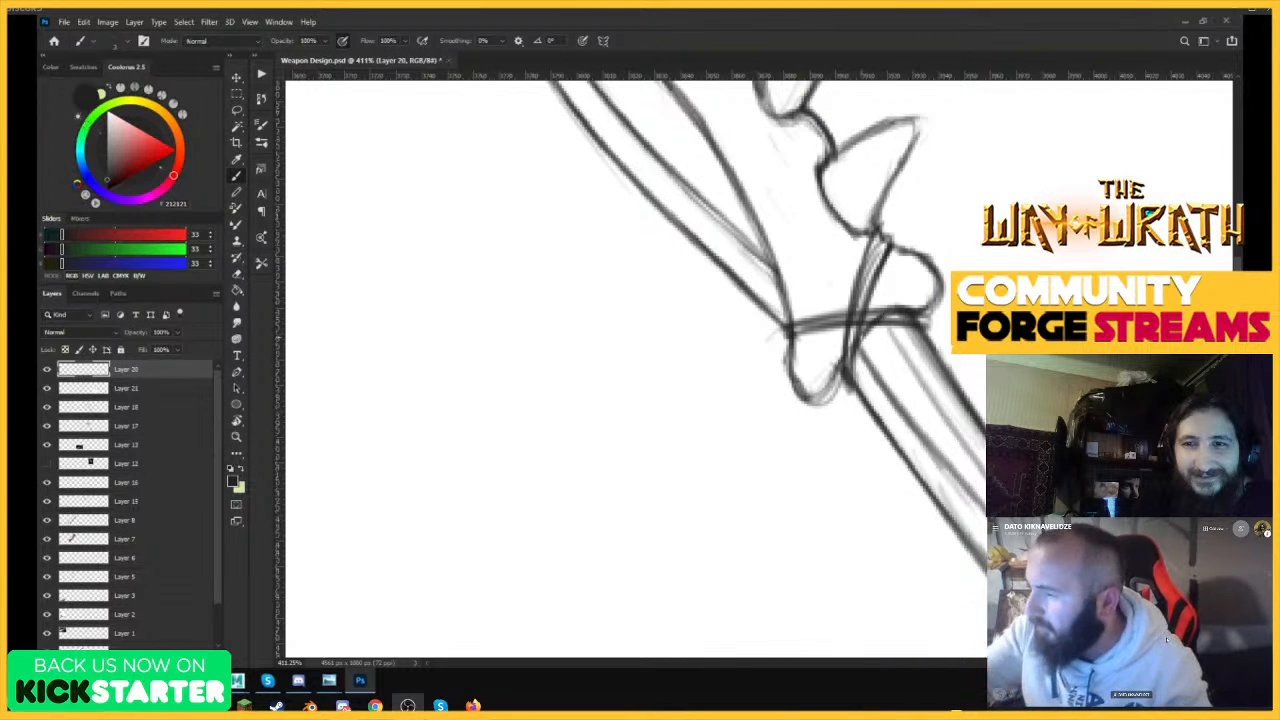
pyautogui.moveTo(850, 392)
pyautogui.mouseDown()
pyautogui.moveTo(904, 254)
pyautogui.moveTo(852, 372)
pyautogui.mouseUp()
pyautogui.moveTo(913, 252); pyautogui.dragTo(849, 368)
# Erase the overlapping lines inside the steep strap with a smaller eraser so it passes over the other one.
pyautogui.press('e')
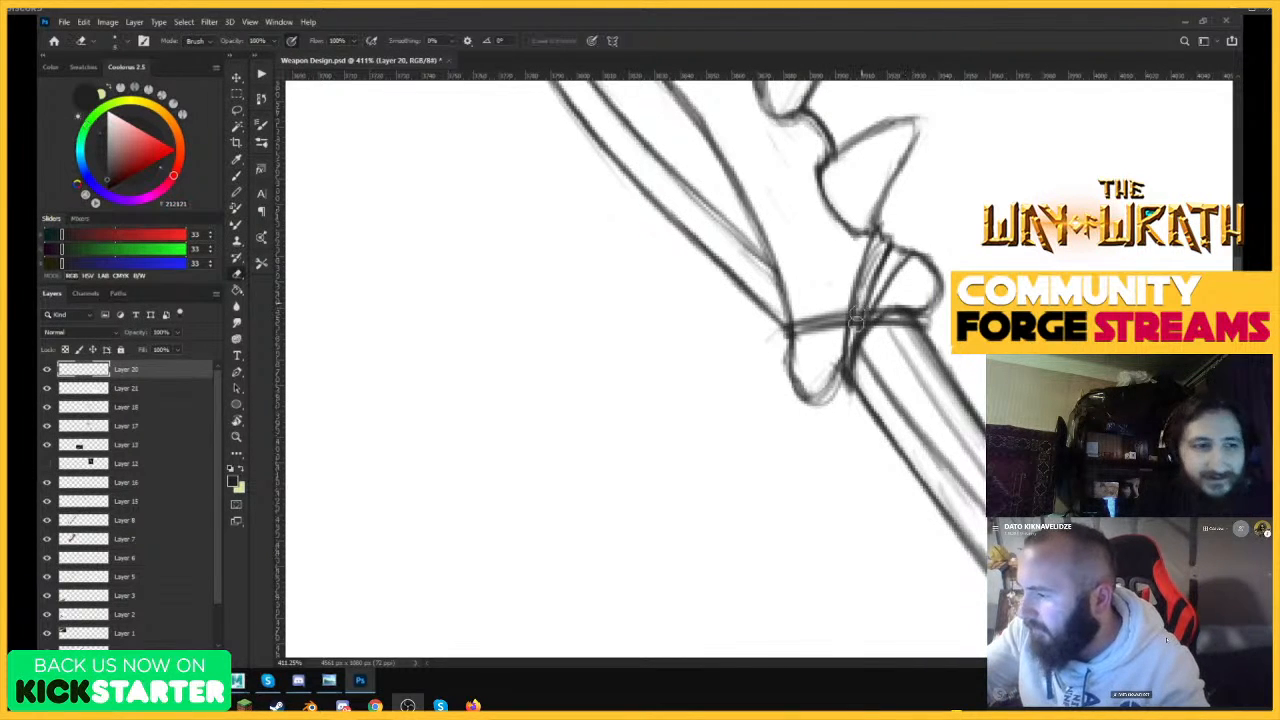
pyautogui.moveTo(856, 319); pyautogui.dragTo(874, 264)
pyautogui.hotkey('ctrl', 'z')
pyautogui.press('[')
pyautogui.press('[')
pyautogui.press('[')
pyautogui.moveTo(856, 306)
pyautogui.mouseDown()
pyautogui.moveTo(868, 274)
pyautogui.moveTo(856, 309)
pyautogui.moveTo(897, 259)
pyautogui.mouseUp()
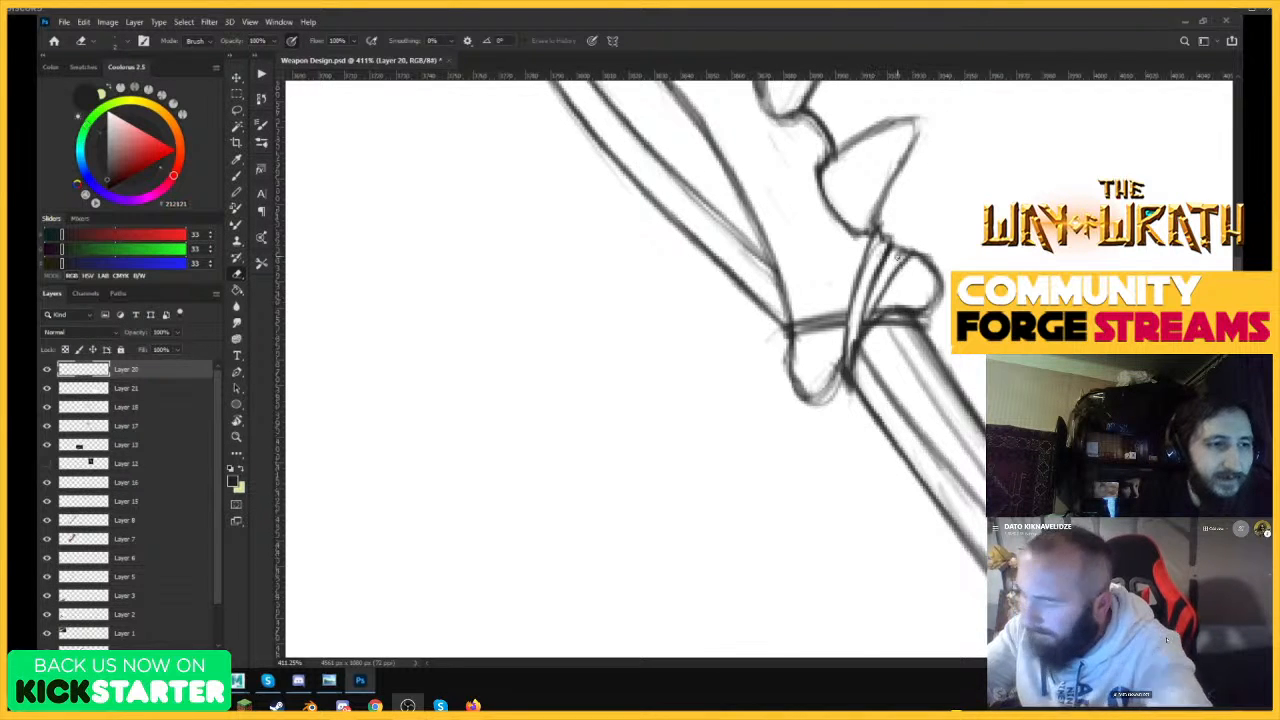
# Add a second lower line to the cross strap over the front knob to give it thickness.
pyautogui.press('b')
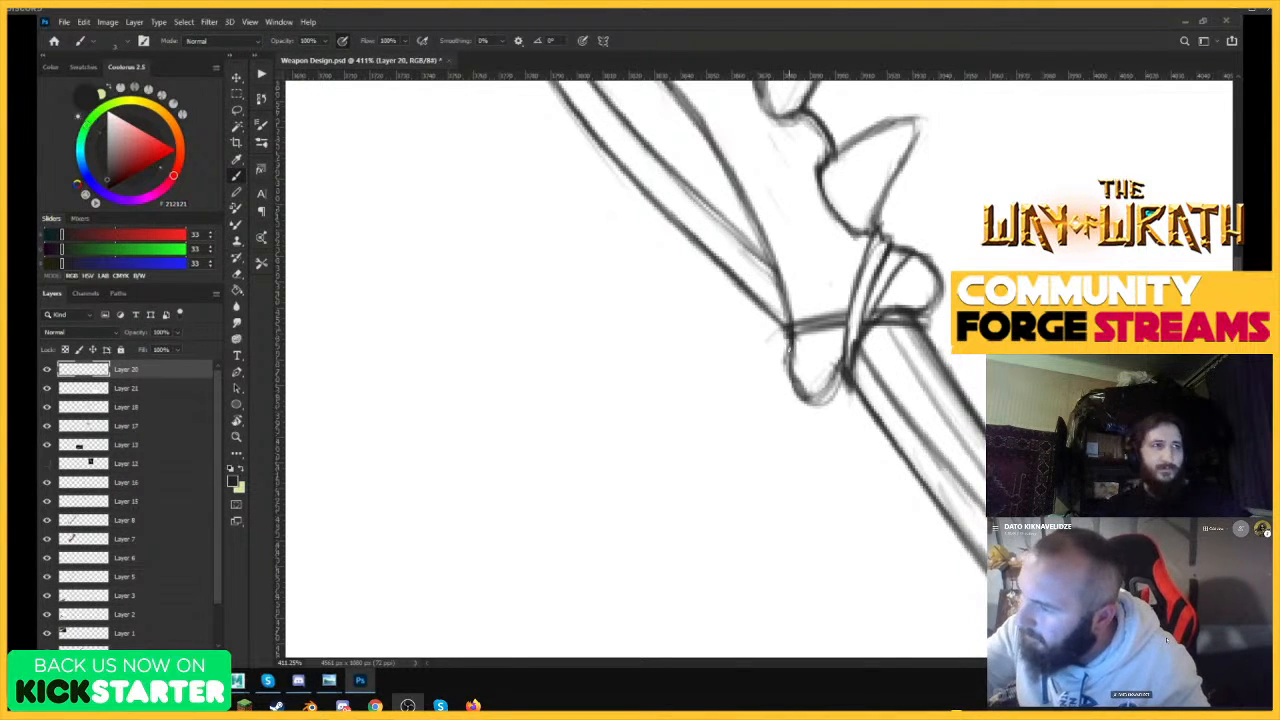
pyautogui.moveTo(793, 346); pyautogui.dragTo(860, 328)
pyautogui.moveTo(799, 345); pyautogui.dragTo(861, 326)
# Erase the outline of the bone's front knob and redraw it slightly longer below the strap.
pyautogui.moveTo(784, 374)
pyautogui.mouseDown()
pyautogui.moveTo(806, 412)
pyautogui.moveTo(826, 418)
pyautogui.mouseUp()
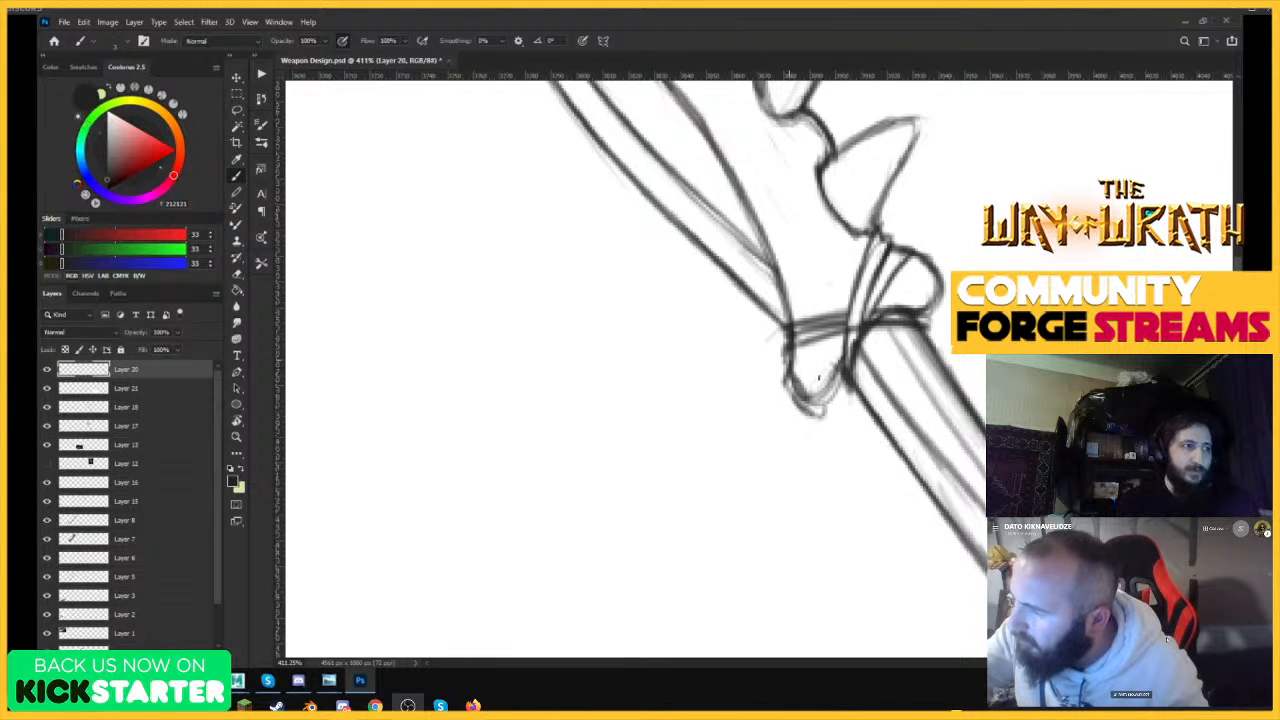
pyautogui.press('e')
pyautogui.moveTo(800, 366)
pyautogui.mouseDown()
pyautogui.moveTo(813, 405)
pyautogui.moveTo(836, 362)
pyautogui.mouseUp()
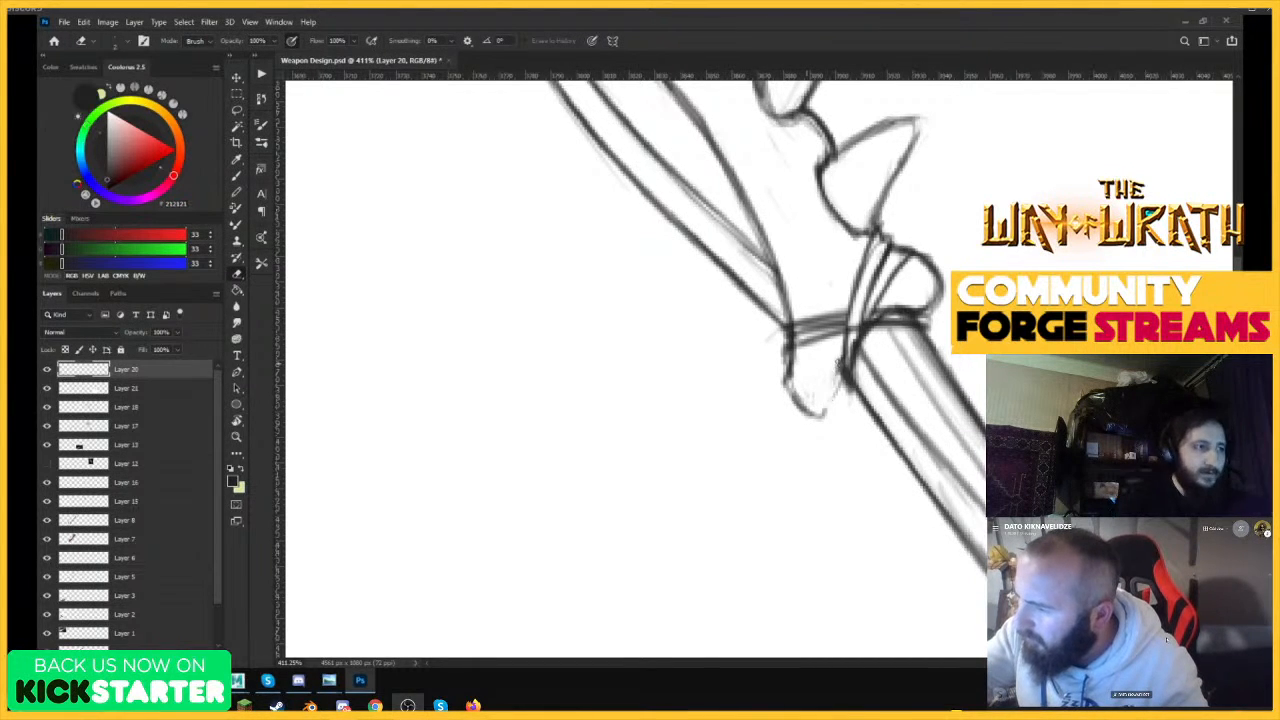
pyautogui.moveTo(815, 407); pyautogui.dragTo(832, 370)
pyautogui.press('b')
pyautogui.moveTo(810, 420); pyautogui.dragTo(843, 366)
# Erase the rounded end of the bone's back knob and redraw it extending slightly farther out.
pyautogui.moveTo(928, 310)
pyautogui.mouseDown()
pyautogui.moveTo(947, 270)
pyautogui.moveTo(932, 297)
pyautogui.moveTo(940, 278)
pyautogui.mouseUp()
pyautogui.press('e')
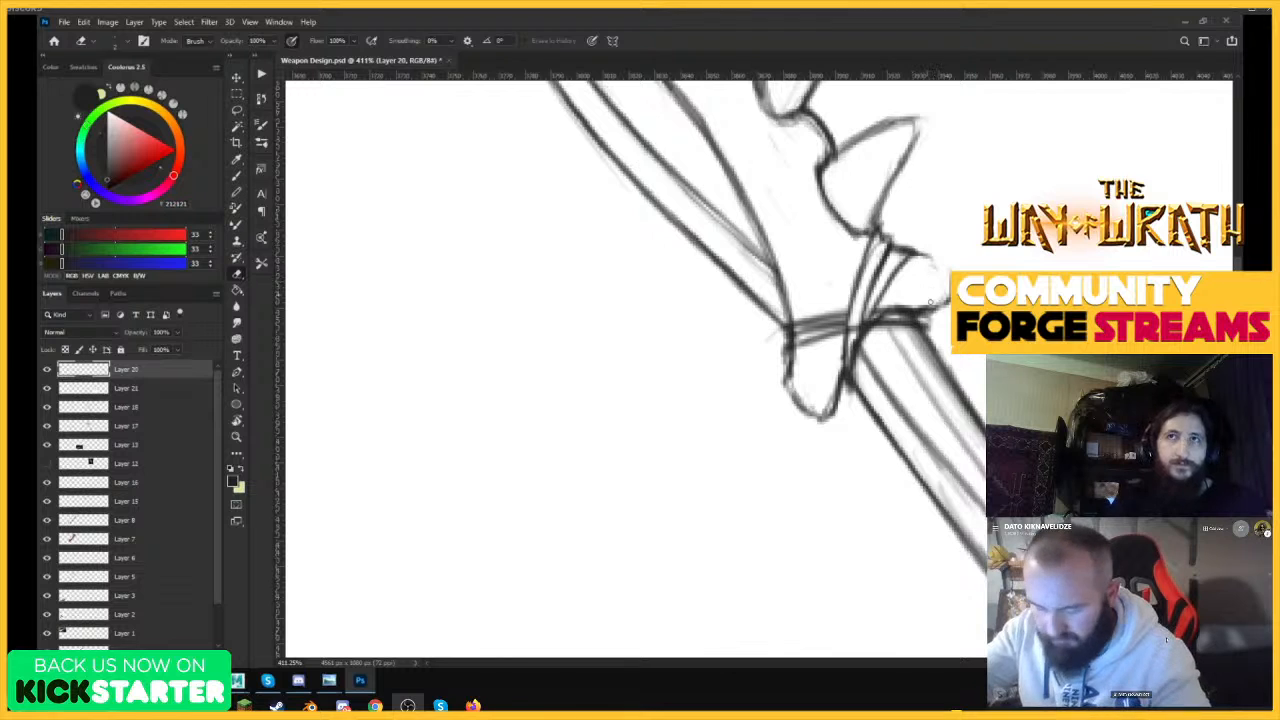
pyautogui.press('b')
pyautogui.press('e')
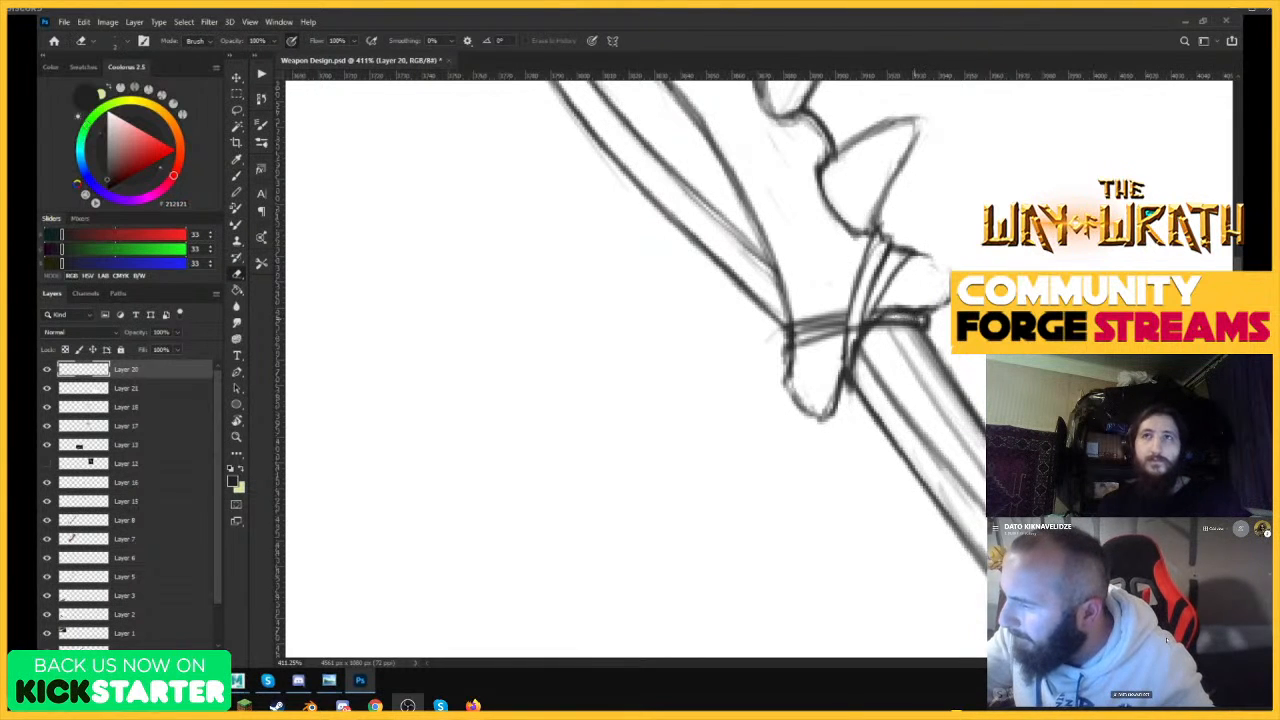
pyautogui.press('b')
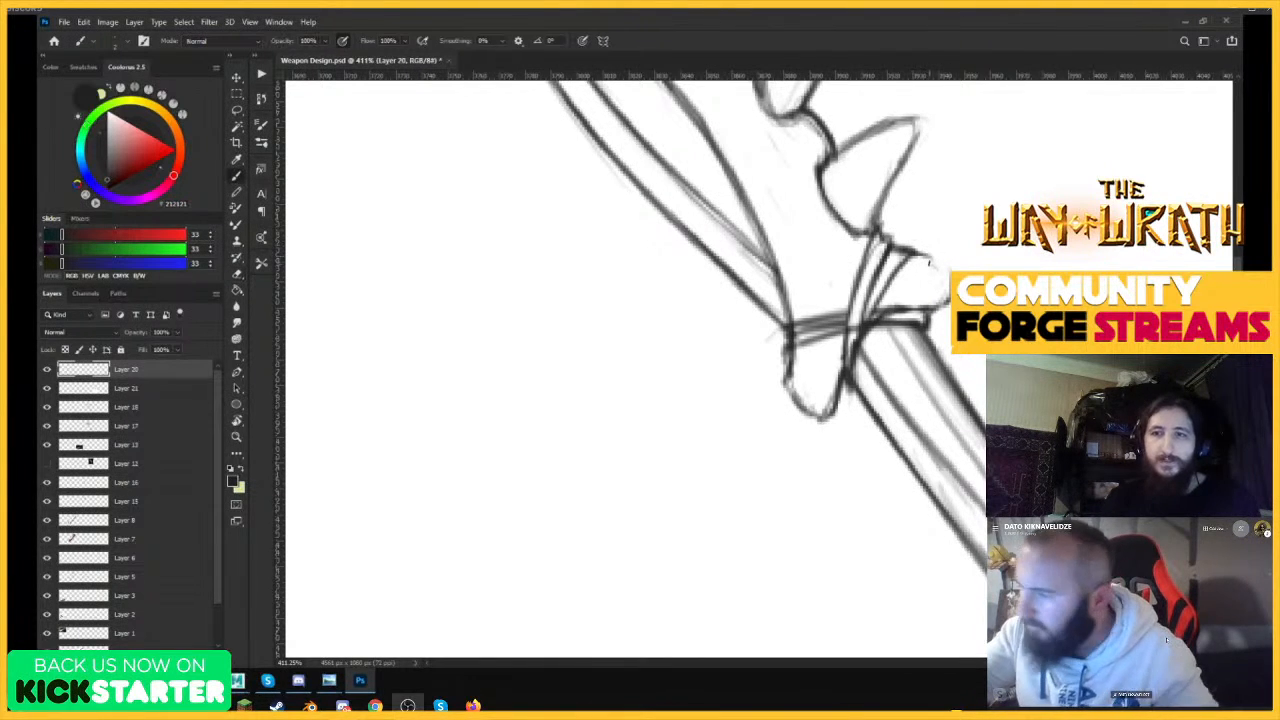
pyautogui.moveTo(906, 264)
pyautogui.mouseDown()
pyautogui.moveTo(944, 256)
pyautogui.moveTo(948, 310)
pyautogui.moveTo(948, 284)
pyautogui.mouseUp()
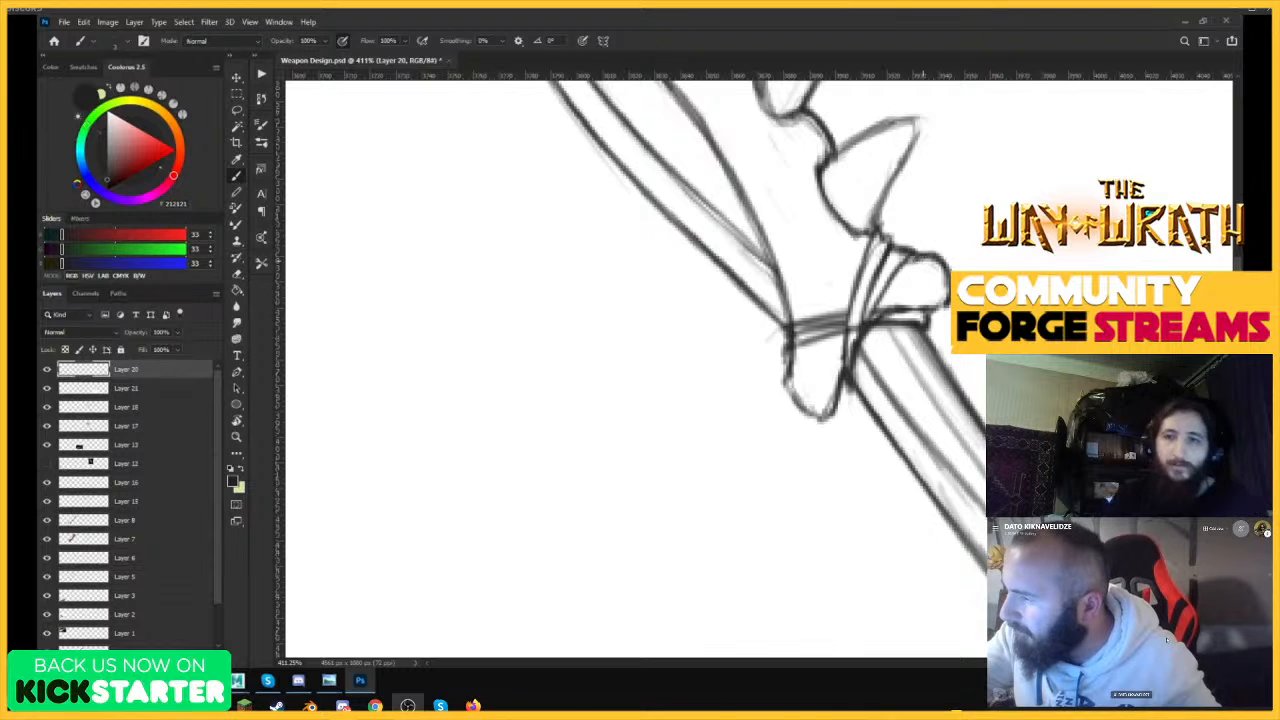
# Darken the lower edge of the tooth nearest the shaft and the outer edge of the front knob.
pyautogui.moveTo(874, 230); pyautogui.dragTo(906, 158)
pyautogui.moveTo(882, 204); pyautogui.dragTo(922, 128)
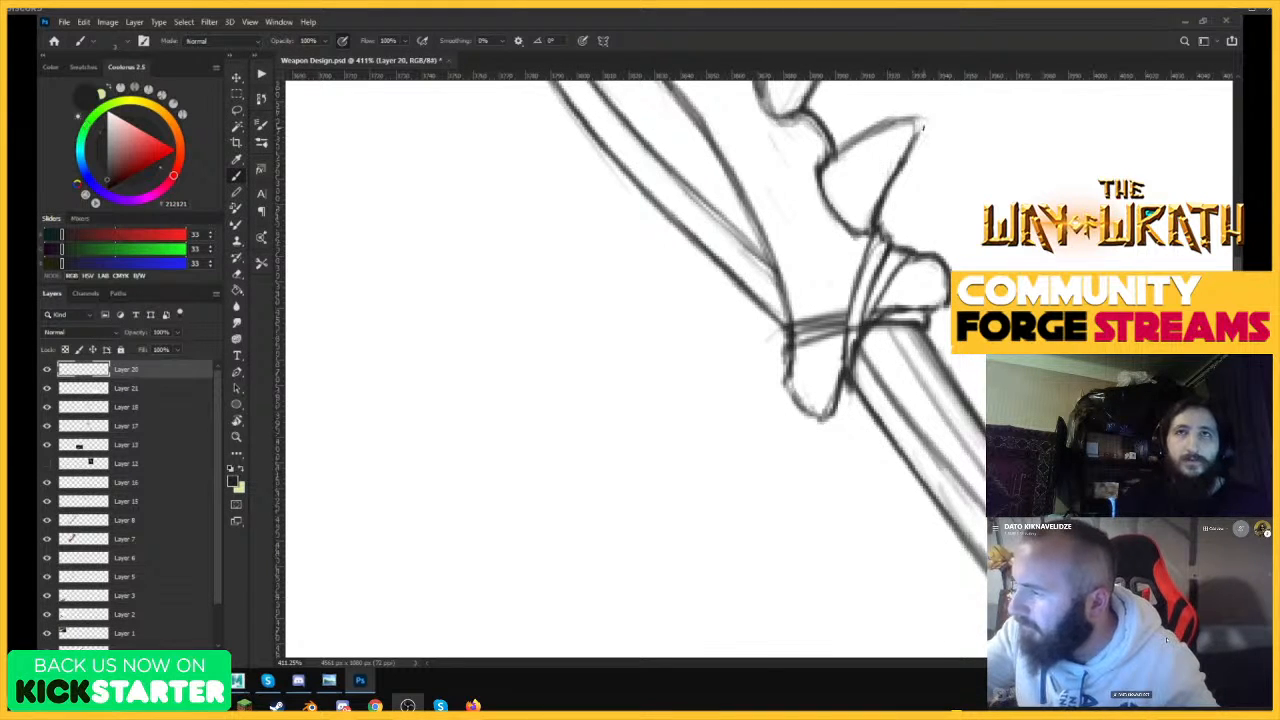
pyautogui.moveTo(788, 352); pyautogui.dragTo(814, 420)
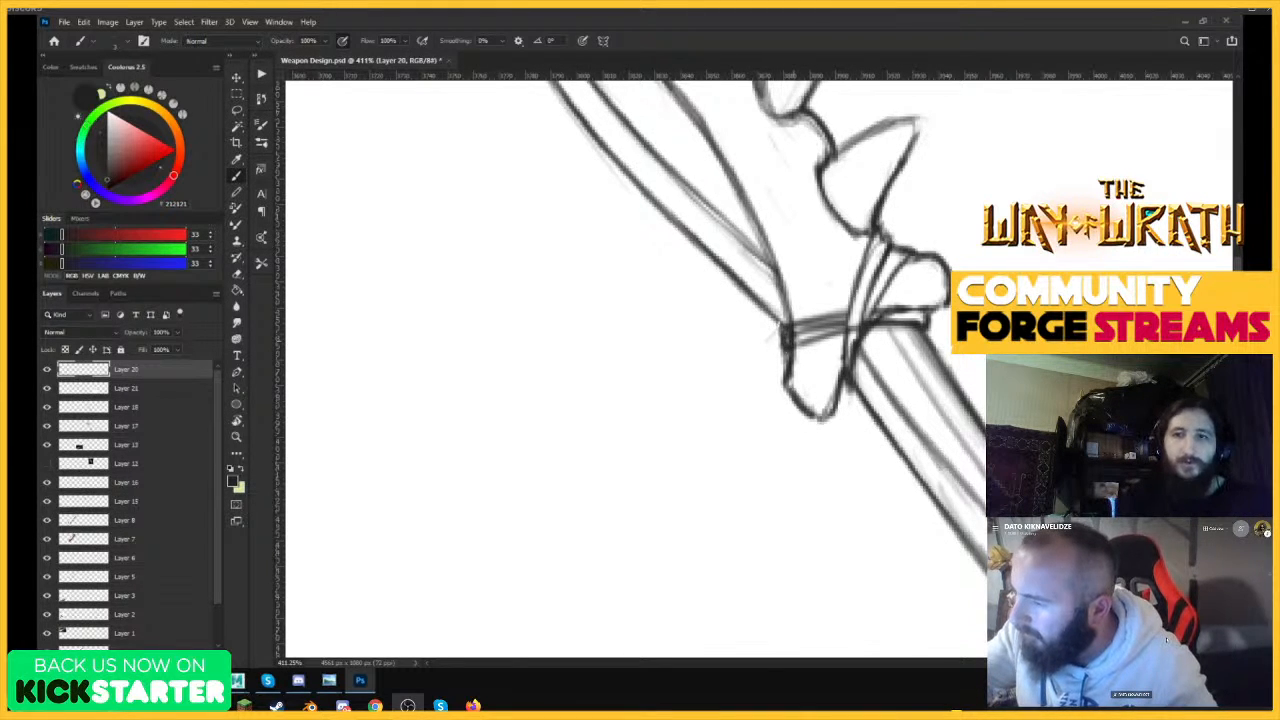
# Erase the leftover lines inside the cross strap and touch up the binding around the crossing.
pyautogui.press('e')
pyautogui.moveTo(793, 334)
pyautogui.mouseDown()
pyautogui.moveTo(838, 322)
pyautogui.moveTo(800, 338)
pyautogui.mouseUp()
pyautogui.moveTo(883, 317); pyautogui.dragTo(908, 311)
pyautogui.hotkey('ctrl', 'space')
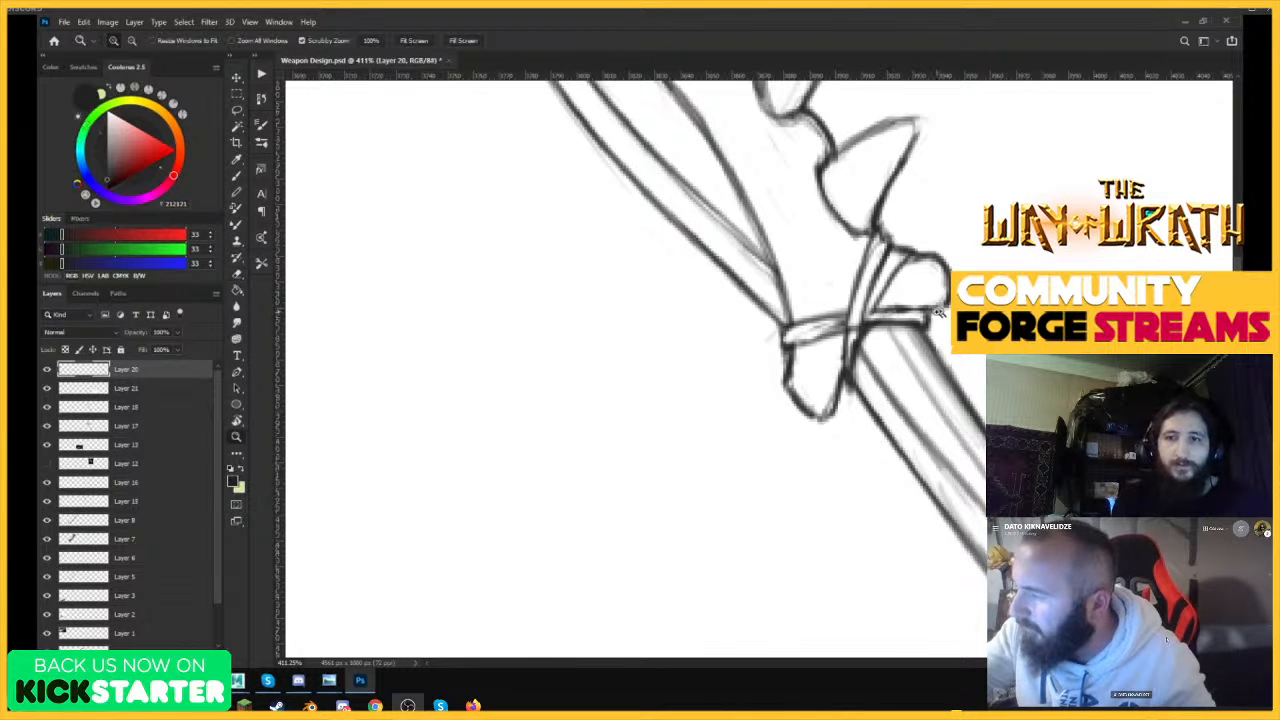
pyautogui.moveTo(995, 318)
pyautogui.mouseDown()
pyautogui.moveTo(930, 318)
pyautogui.moveTo(1005, 252)
pyautogui.mouseUp()
pyautogui.hotkey('ctrl', 'space')
pyautogui.press('b')
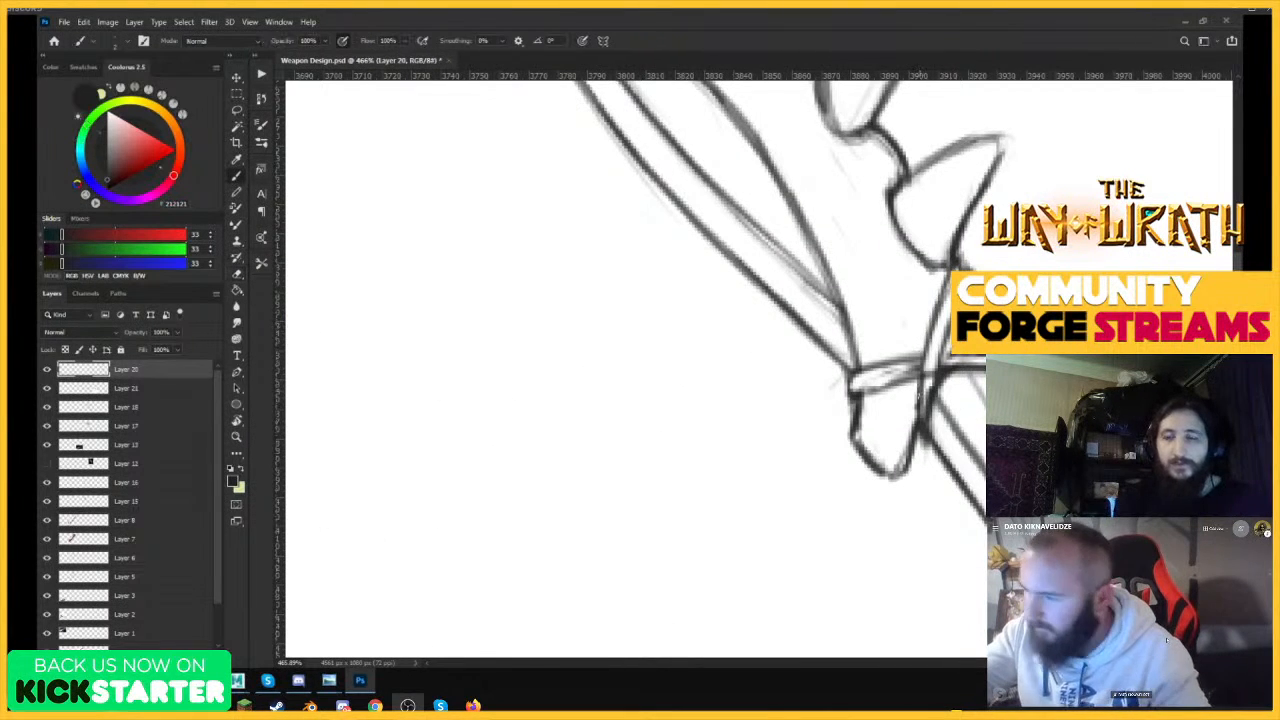
pyautogui.moveTo(938, 314)
pyautogui.mouseDown()
pyautogui.moveTo(920, 414)
pyautogui.moveTo(943, 313)
pyautogui.mouseUp()
pyautogui.press(']')
pyautogui.moveTo(932, 412)
pyautogui.mouseDown()
pyautogui.moveTo(947, 324)
pyautogui.moveTo(906, 380)
pyautogui.moveTo(888, 372)
pyautogui.mouseUp()
# Draw a third strap diagonally from the front knob up to the lowest tooth's base and erase its stray lines.
pyautogui.hotkey('ctrl', 'space')
pyautogui.moveTo(986, 305); pyautogui.dragTo(918, 325)
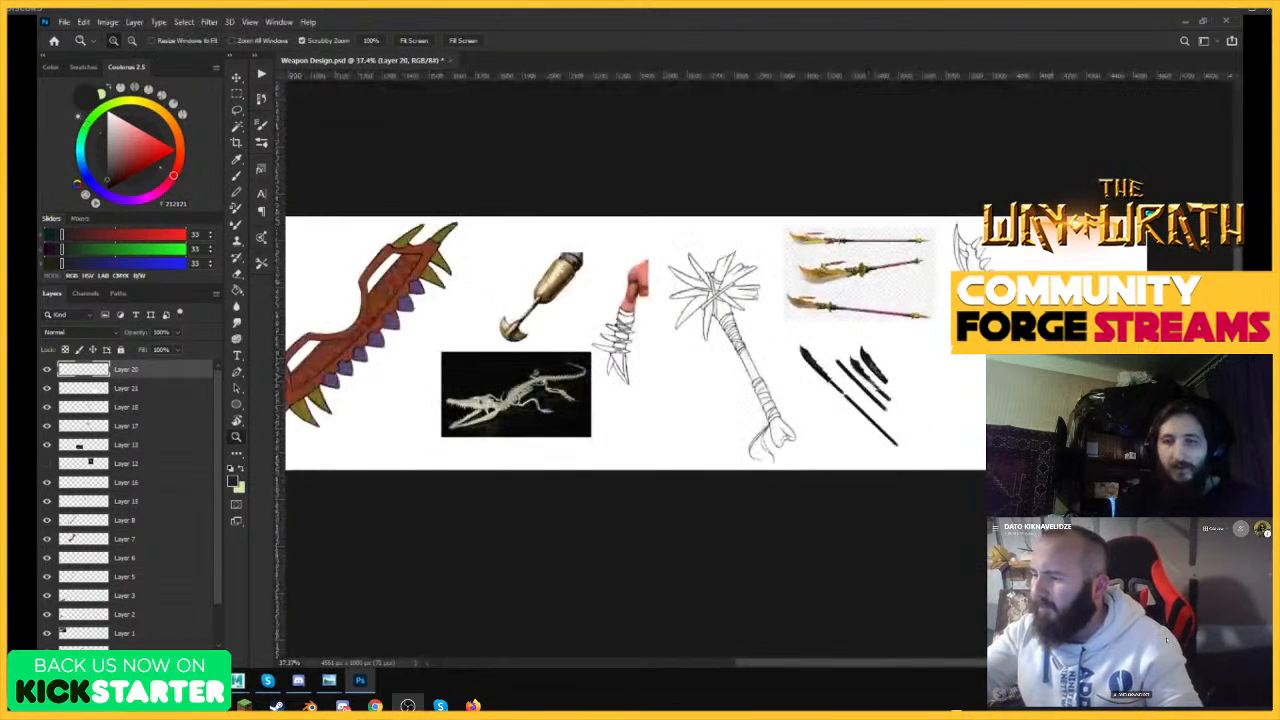
pyautogui.moveTo(1061, 352); pyautogui.dragTo(1108, 350)
pyautogui.hotkey('ctrl', 'space')
pyautogui.moveTo(956, 239); pyautogui.dragTo(1060, 240)
pyautogui.moveTo(806, 364)
pyautogui.mouseDown()
pyautogui.moveTo(880, 282)
pyautogui.moveTo(873, 301)
pyautogui.mouseUp()
pyautogui.moveTo(831, 346); pyautogui.dragTo(873, 284)
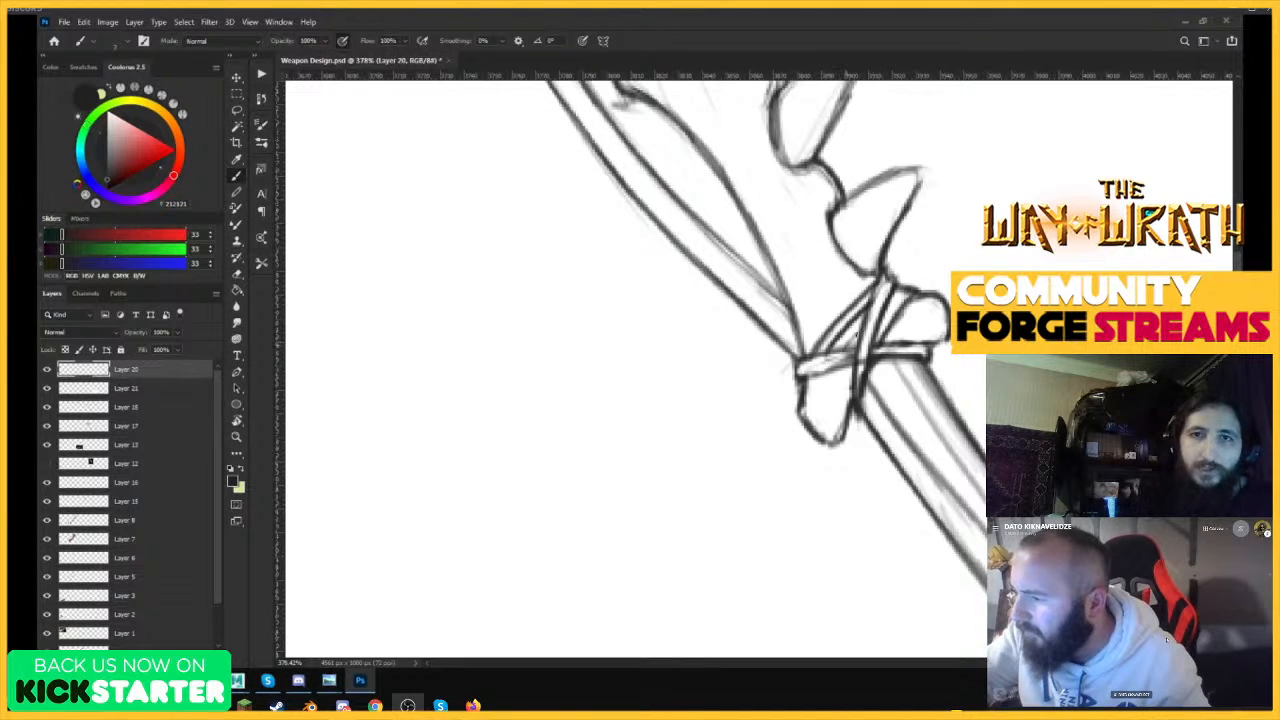
pyautogui.hotkey('ctrl', 'z')
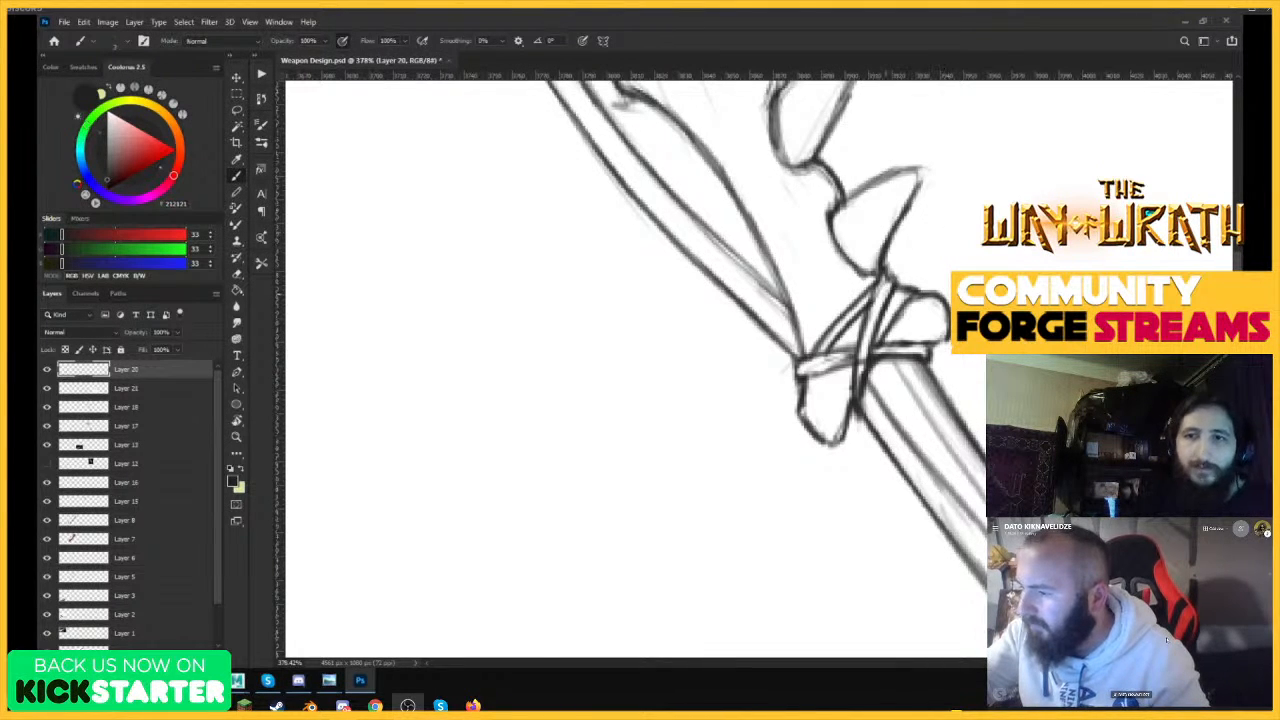
pyautogui.moveTo(828, 350)
pyautogui.mouseDown()
pyautogui.moveTo(882, 288)
pyautogui.moveTo(864, 282)
pyautogui.mouseUp()
pyautogui.moveTo(802, 366); pyautogui.dragTo(884, 268)
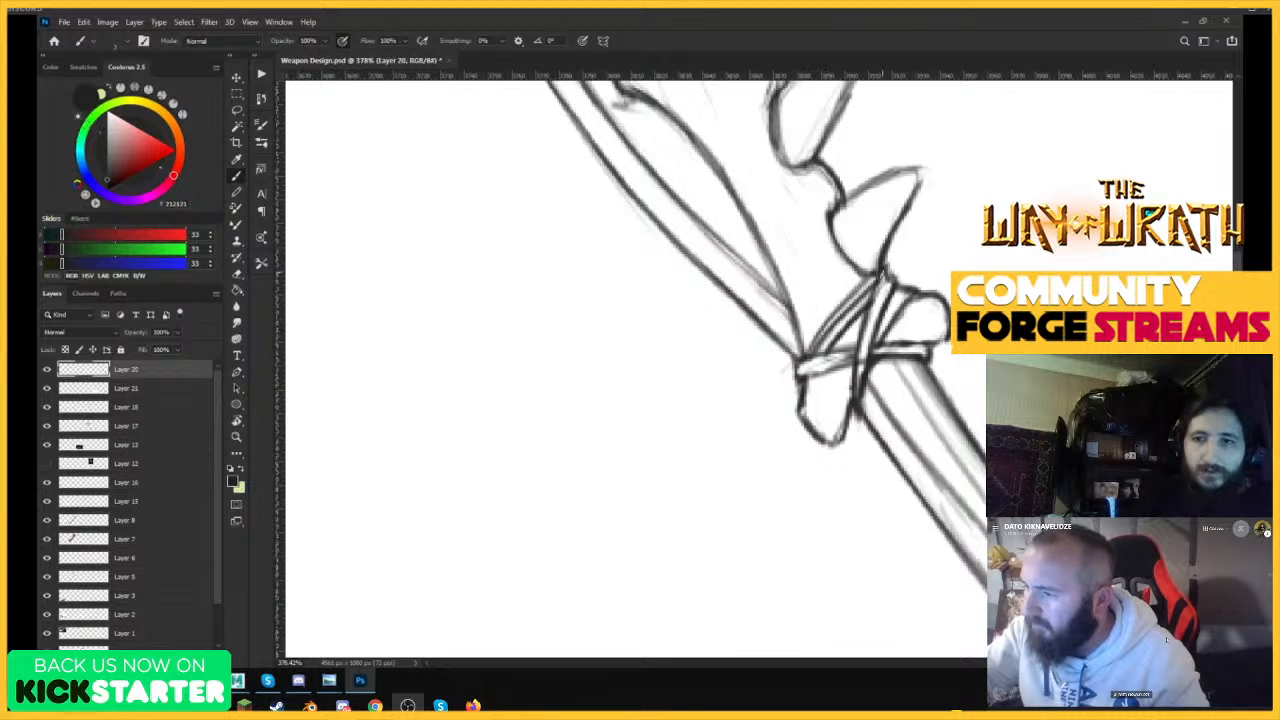
pyautogui.press('e')
pyautogui.moveTo(818, 346)
pyautogui.mouseDown()
pyautogui.moveTo(868, 286)
pyautogui.moveTo(763, 437)
pyautogui.mouseUp()
# Draw the first curved wrap band around the shaft just below the bone and erase the shaft lines beneath it.
pyautogui.hotkey('ctrl', 'space')
pyautogui.hotkey('ctrl', 'space')
pyautogui.moveTo(868, 336); pyautogui.dragTo(965, 270)
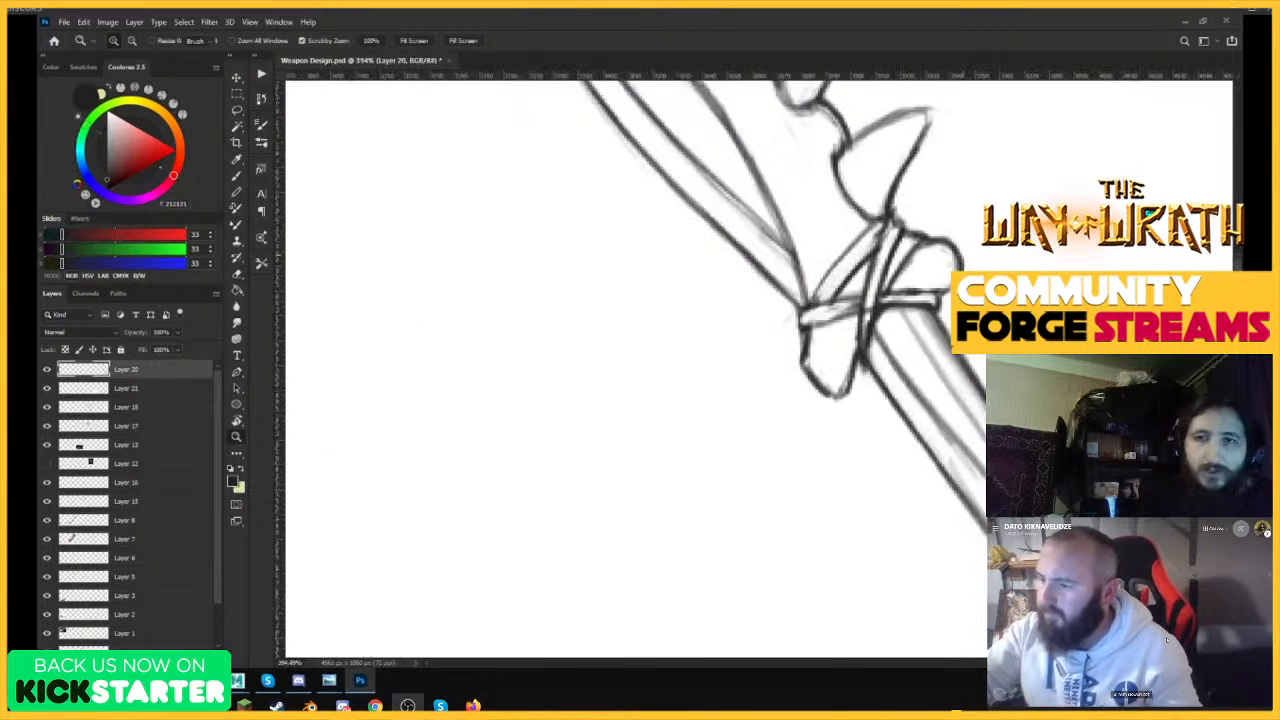
pyautogui.press('b')
pyautogui.moveTo(869, 364)
pyautogui.mouseDown()
pyautogui.moveTo(925, 312)
pyautogui.moveTo(908, 316)
pyautogui.mouseUp()
pyautogui.moveTo(876, 366); pyautogui.dragTo(926, 306)
pyautogui.press('e')
pyautogui.moveTo(866, 356); pyautogui.dragTo(898, 316)
pyautogui.moveTo(870, 358); pyautogui.dragTo(916, 308)
# Draw further curved wrap lines around the shaft below the first band.
pyautogui.press('b')
pyautogui.moveTo(874, 384); pyautogui.dragTo(934, 318)
pyautogui.moveTo(870, 390); pyautogui.dragTo(940, 314)
pyautogui.moveTo(888, 358); pyautogui.dragTo(936, 322)
pyautogui.moveTo(882, 376); pyautogui.dragTo(938, 318)
pyautogui.moveTo(882, 382); pyautogui.dragTo(942, 344)
pyautogui.moveTo(898, 406)
pyautogui.mouseDown()
pyautogui.moveTo(946, 344)
pyautogui.moveTo(897, 385)
pyautogui.mouseUp()
# Erase the shaft lines showing through the wraps and reinforce the shaft and wrap outlines there.
pyautogui.press('e')
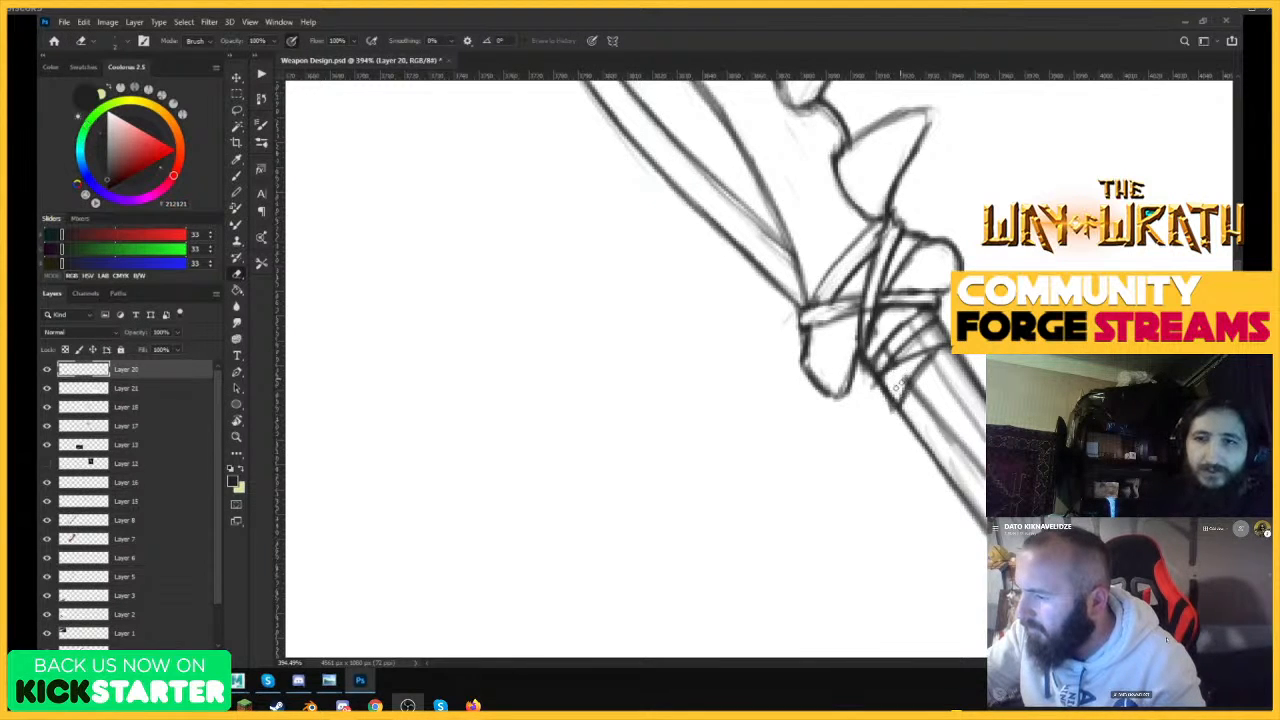
pyautogui.moveTo(929, 337)
pyautogui.mouseDown()
pyautogui.moveTo(886, 357)
pyautogui.moveTo(950, 420)
pyautogui.mouseUp()
pyautogui.press('b')
pyautogui.moveTo(906, 360); pyautogui.dragTo(958, 422)
pyautogui.press('e')
pyautogui.moveTo(960, 358)
pyautogui.mouseDown()
pyautogui.moveTo(915, 392)
pyautogui.moveTo(932, 360)
pyautogui.moveTo(912, 400)
pyautogui.mouseUp()
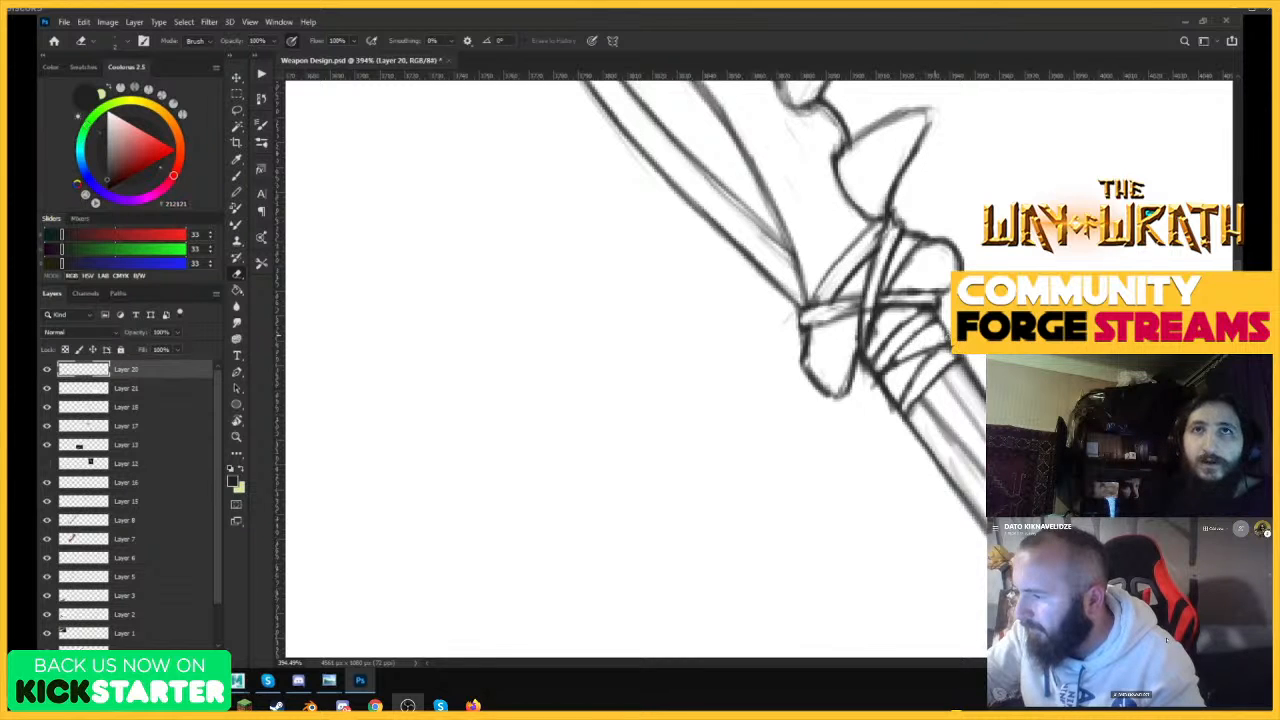
# Draw further crossing curved wrap lines down the shaft below the bone and clean up where they meet the shaft edges.
pyautogui.press('b')
pyautogui.moveTo(904, 382); pyautogui.dragTo(932, 356)
pyautogui.moveTo(914, 430)
pyautogui.mouseDown()
pyautogui.moveTo(976, 376)
pyautogui.moveTo(915, 413)
pyautogui.mouseUp()
pyautogui.press('e')
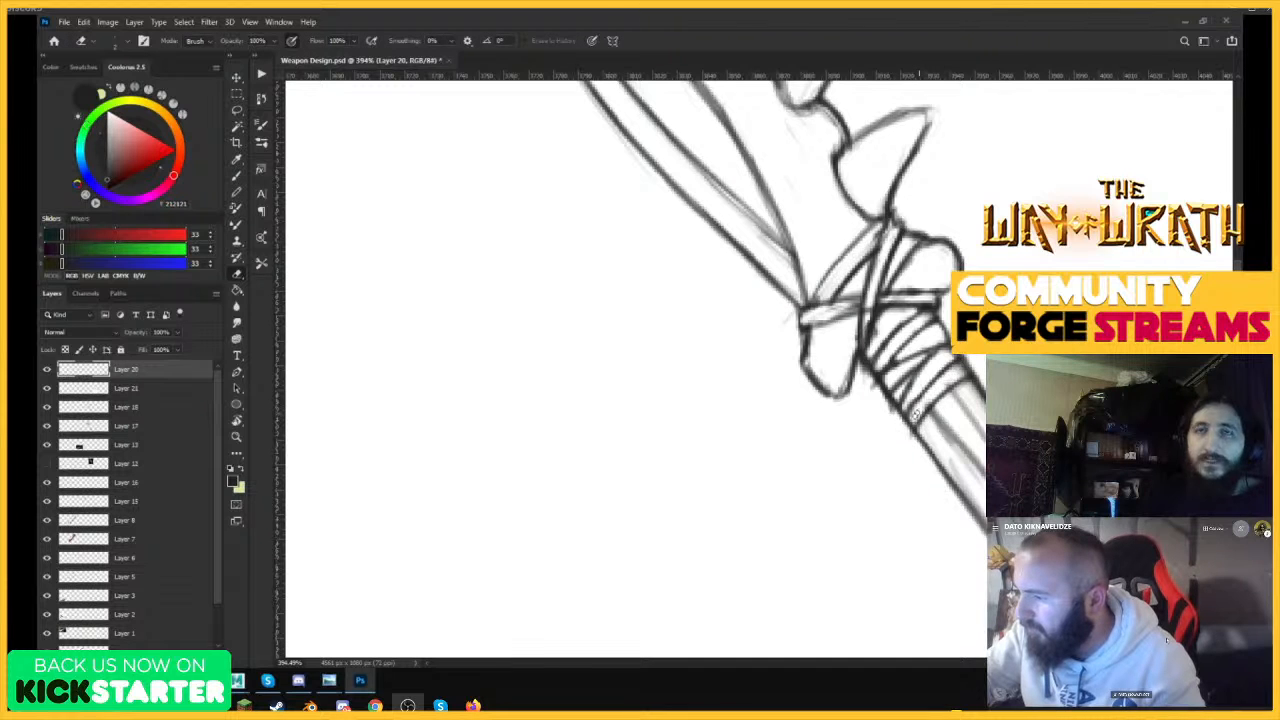
pyautogui.press('b')
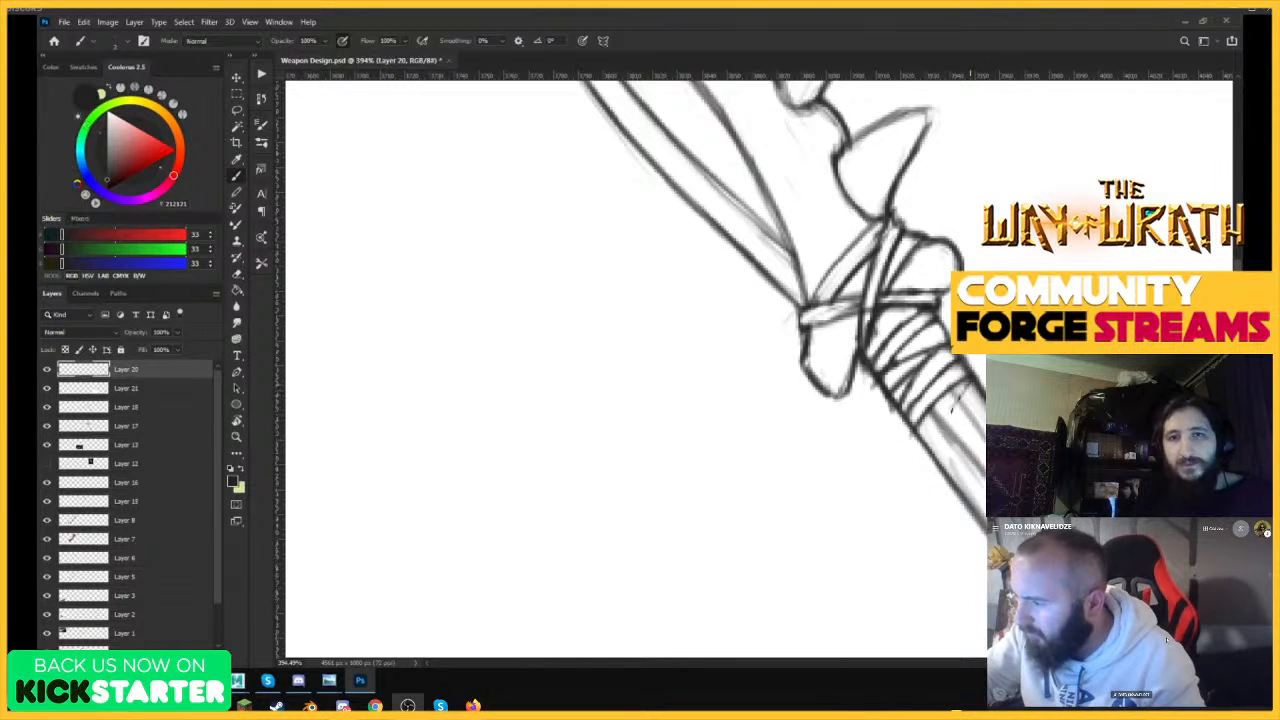
pyautogui.moveTo(936, 466)
pyautogui.mouseDown()
pyautogui.moveTo(972, 384)
pyautogui.moveTo(942, 392)
pyautogui.moveTo(940, 414)
pyautogui.moveTo(969, 379)
pyautogui.mouseUp()
pyautogui.press('e')
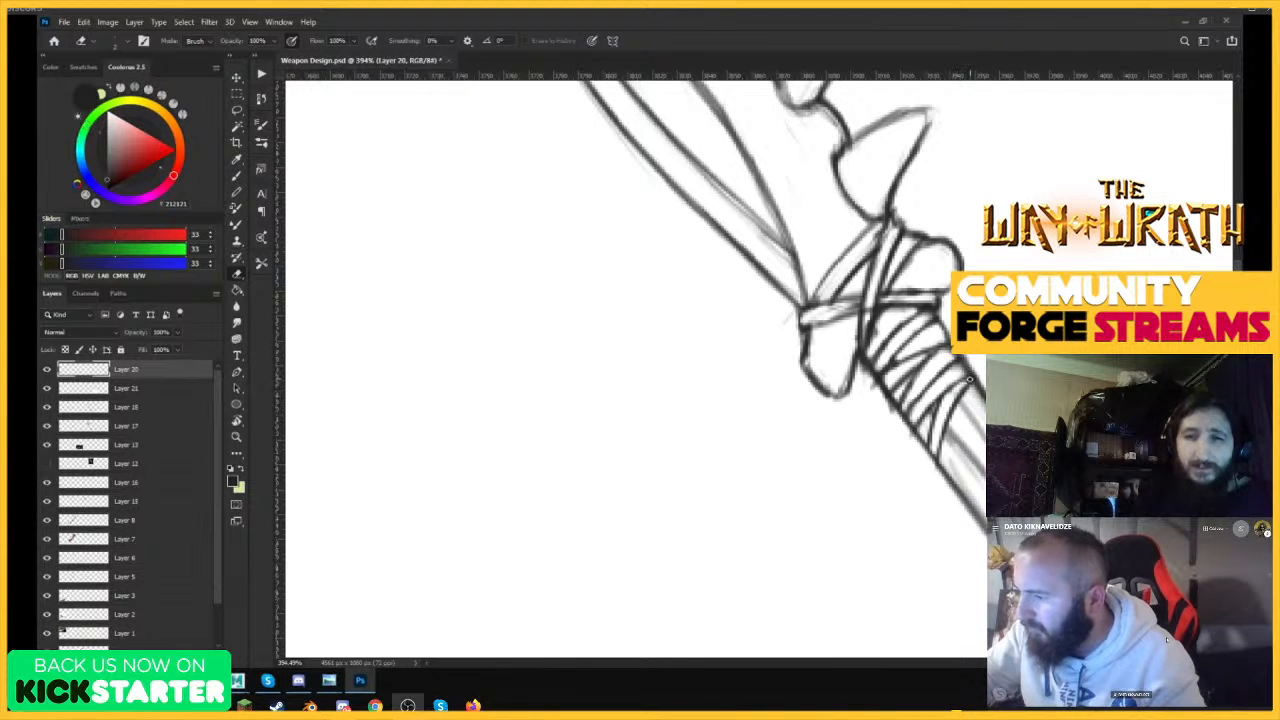
pyautogui.press('b')
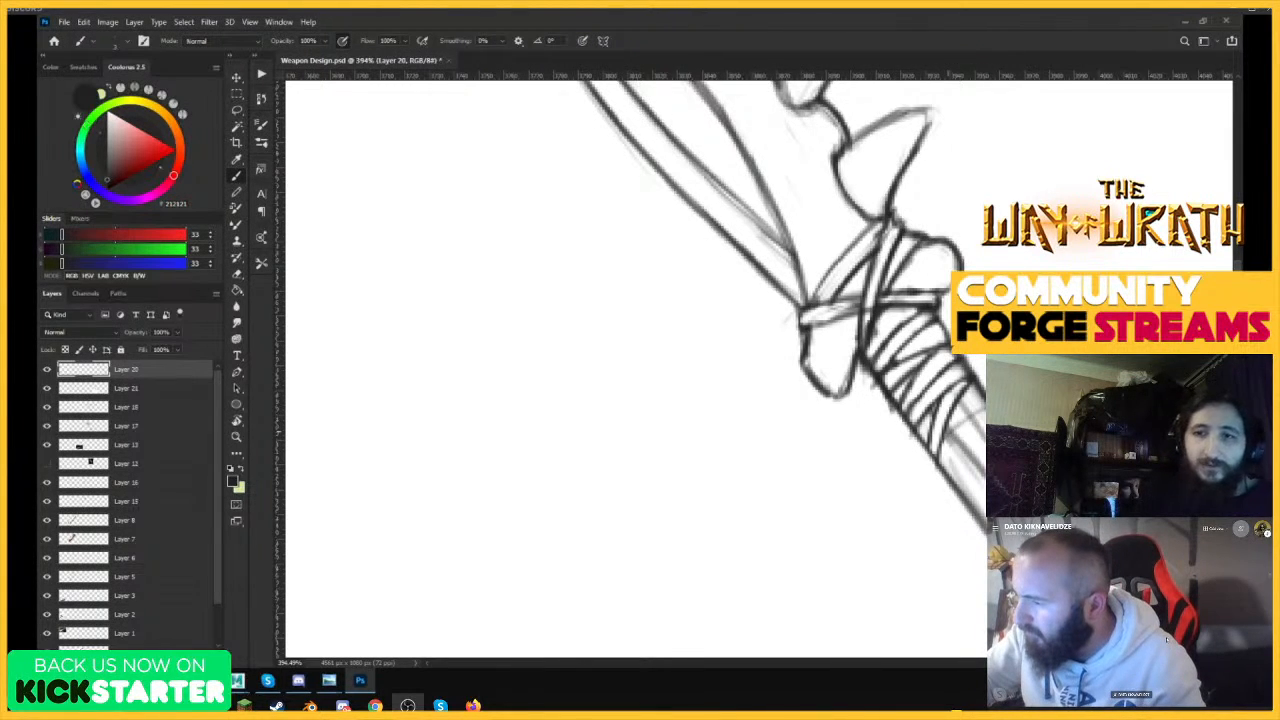
pyautogui.moveTo(946, 436)
pyautogui.mouseDown()
pyautogui.moveTo(986, 411)
pyautogui.moveTo(962, 418)
pyautogui.moveTo(906, 380)
pyautogui.moveTo(968, 366)
pyautogui.moveTo(904, 428)
pyautogui.mouseUp()
pyautogui.press('e')
# Darken the shaft's back outline from the lowest strap wrap down along the bare section with slightly thicker strokes.
pyautogui.hotkey('ctrl', 'space')
pyautogui.hotkey('ctrl', 'space')
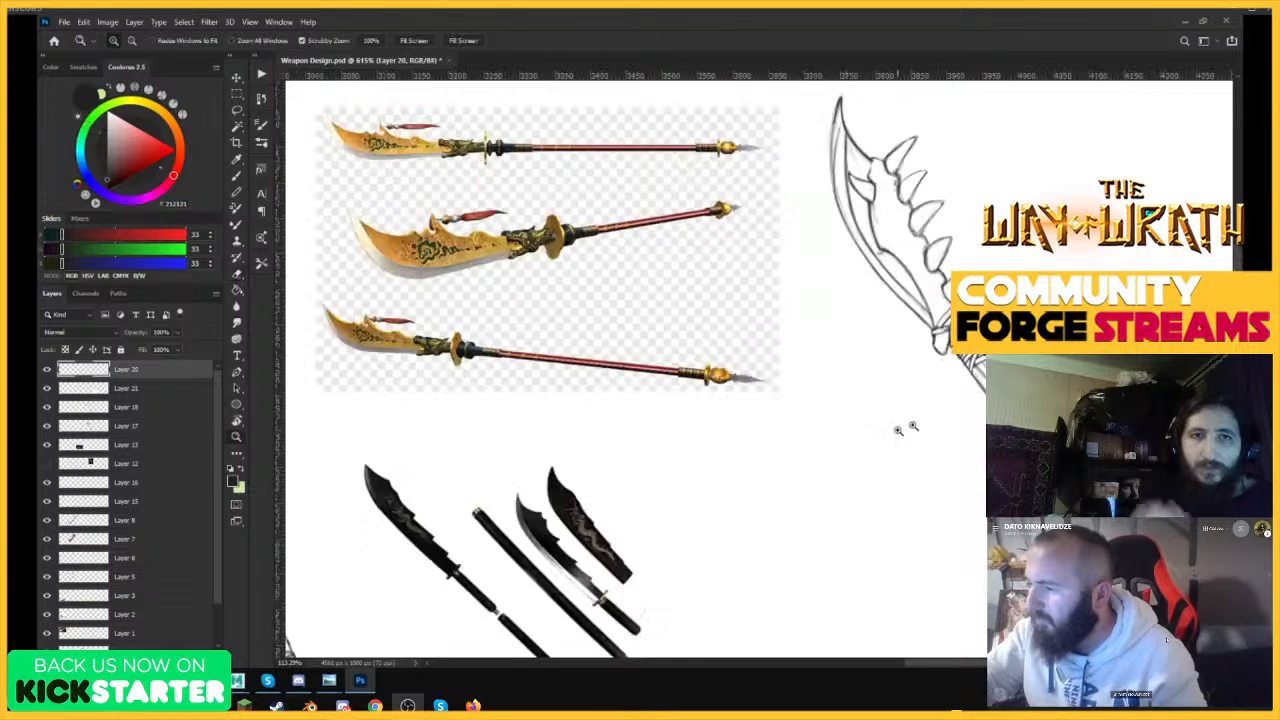
pyautogui.moveTo(990, 411); pyautogui.dragTo(970, 406)
pyautogui.moveTo(1072, 440); pyautogui.dragTo(1112, 424)
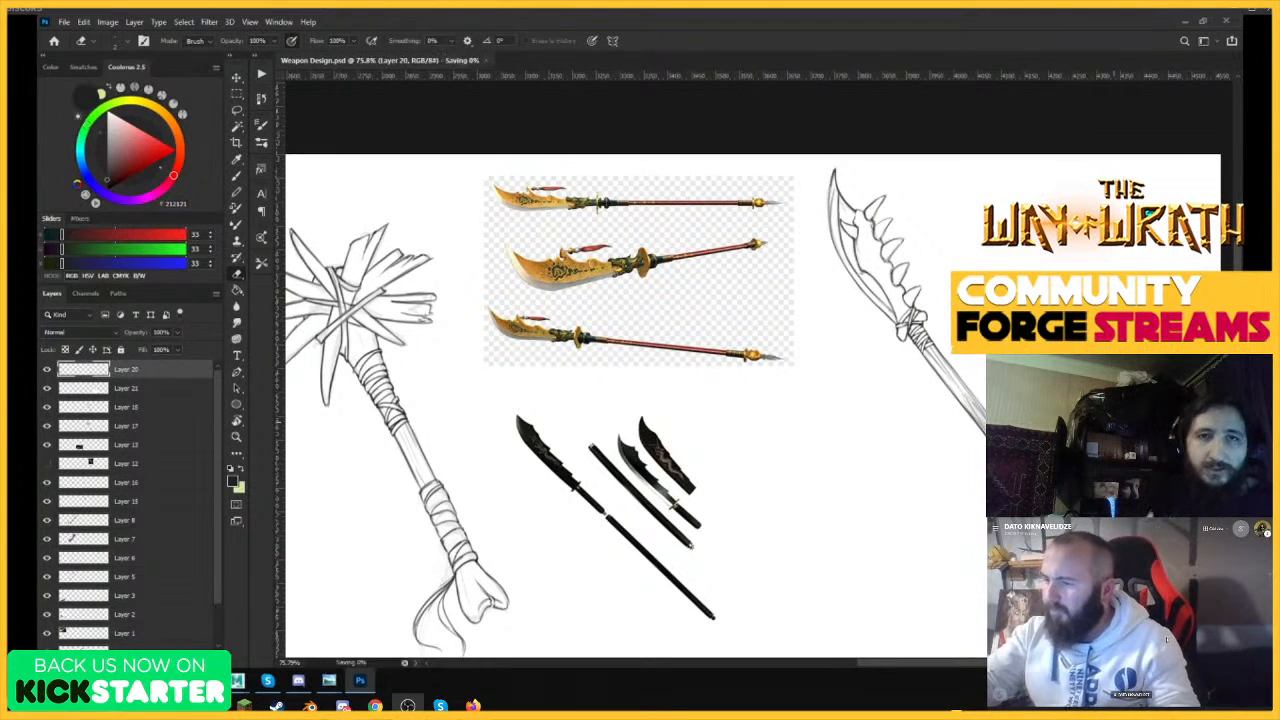
pyautogui.hotkey('ctrl', 'space')
pyautogui.moveTo(990, 410); pyautogui.dragTo(1080, 410)
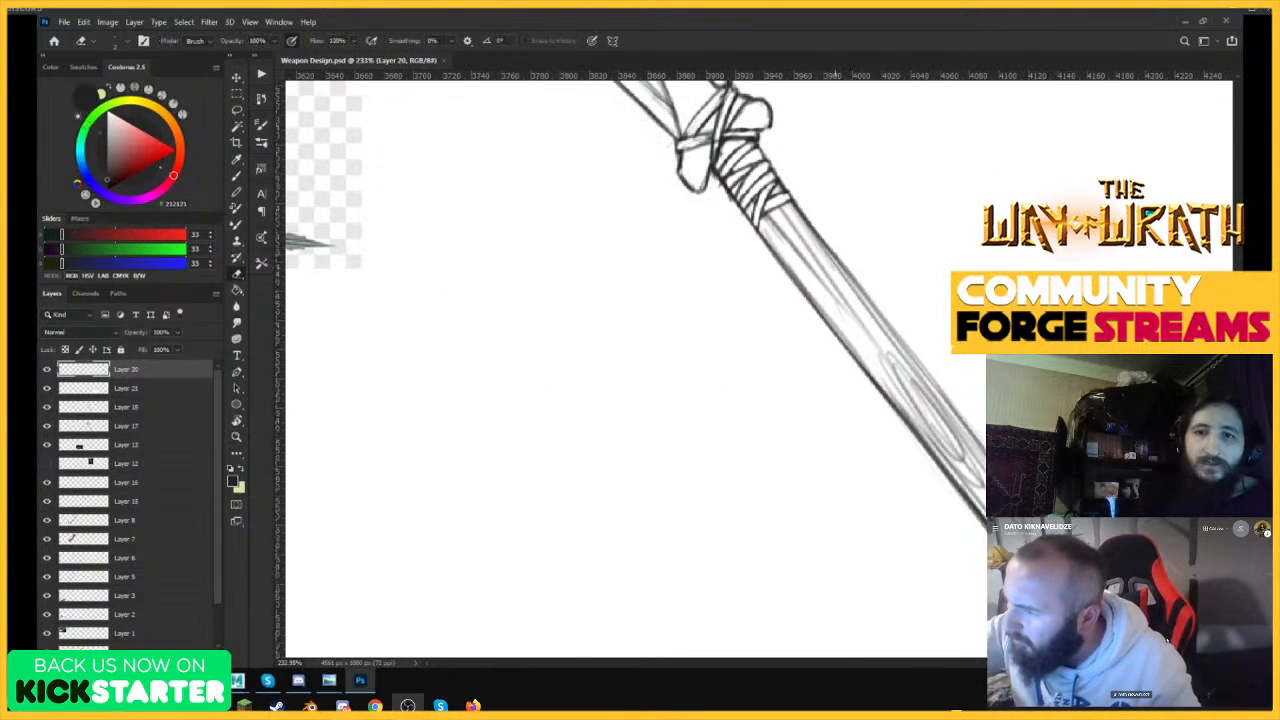
pyautogui.press('b')
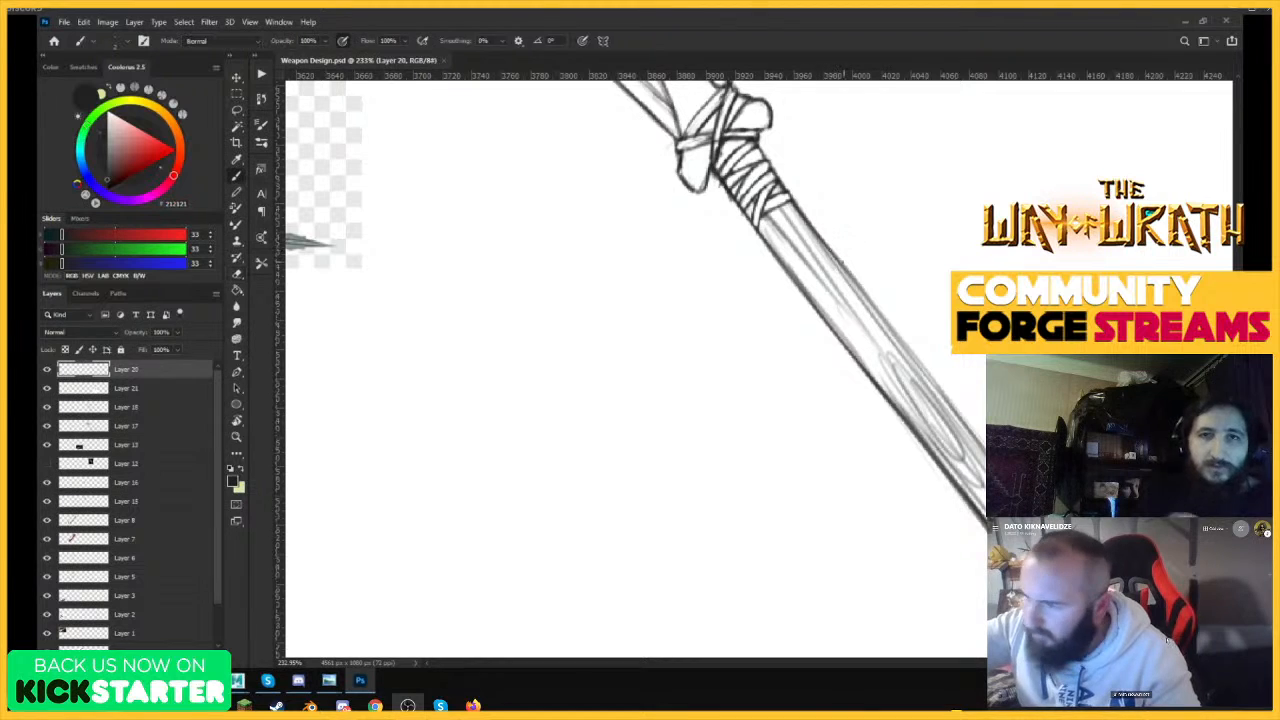
pyautogui.press(']')
pyautogui.moveTo(820, 240); pyautogui.dragTo(903, 342)
pyautogui.moveTo(836, 260); pyautogui.dragTo(927, 374)
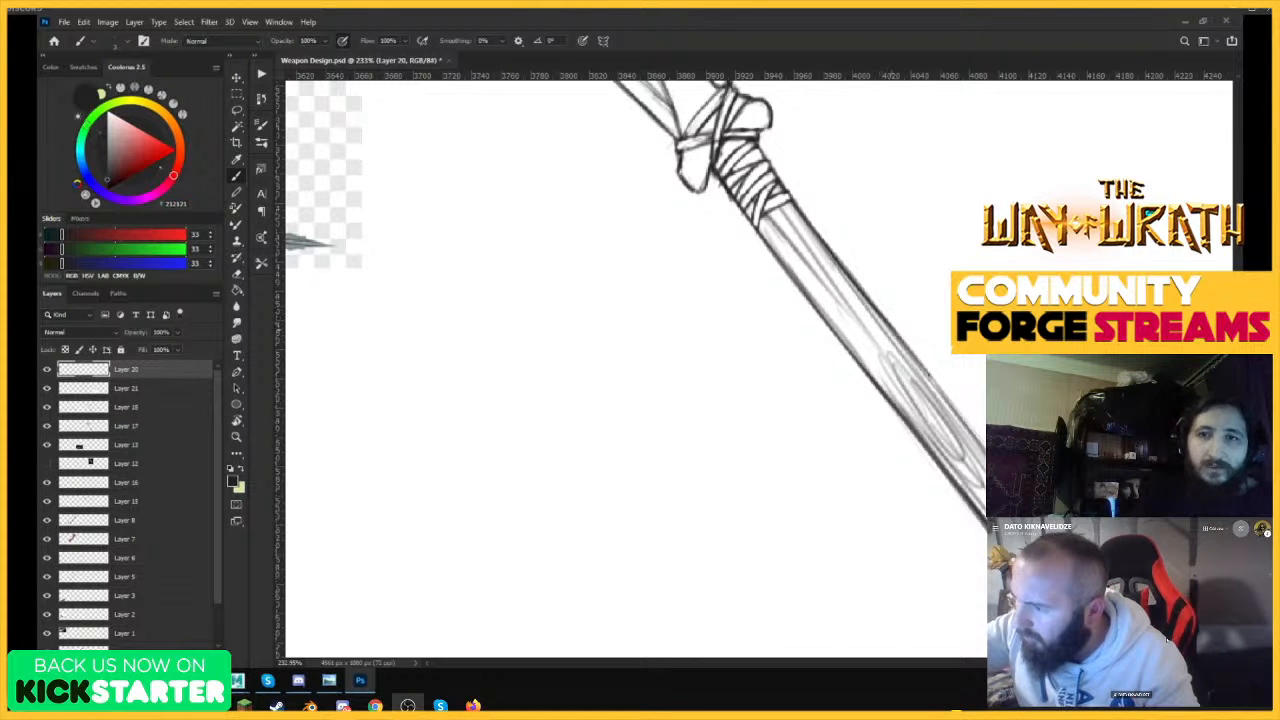
pyautogui.moveTo(870, 306); pyautogui.dragTo(964, 420)
pyautogui.moveTo(892, 326); pyautogui.dragTo(984, 450)
pyautogui.moveTo(920, 366); pyautogui.dragTo(985, 455)
pyautogui.moveTo(944, 397); pyautogui.dragTo(971, 435)
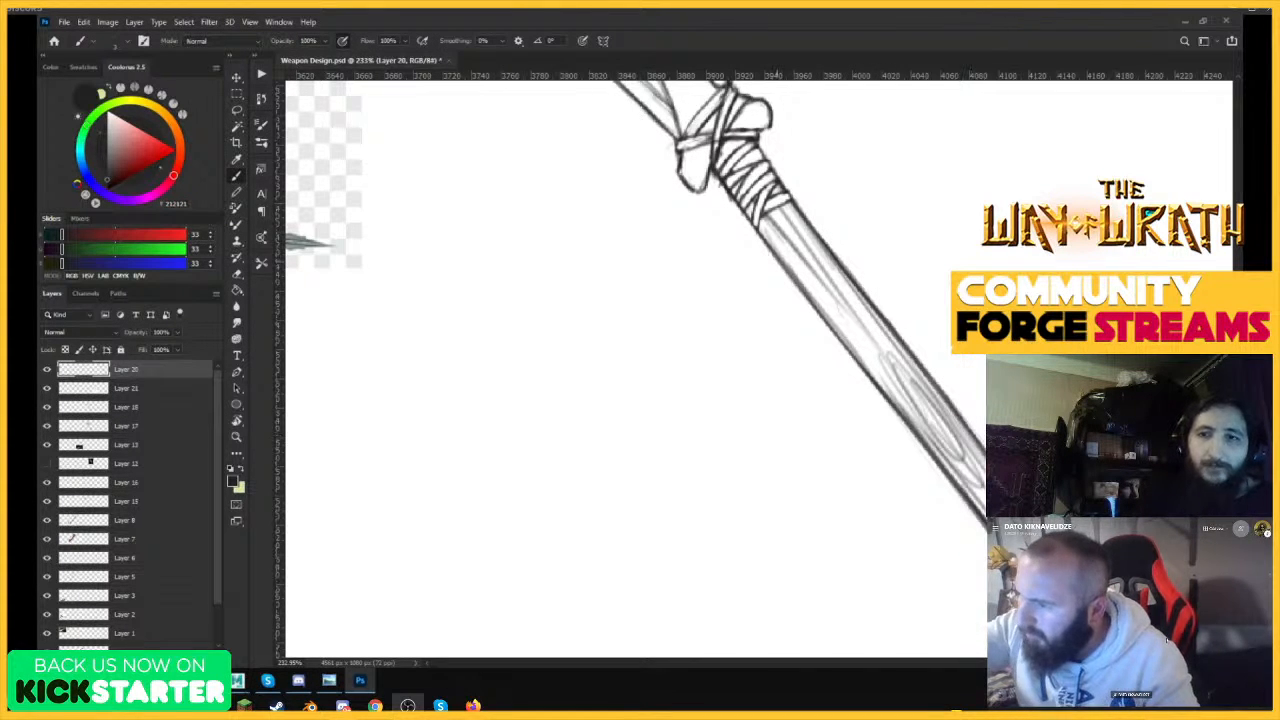
# Add long grain and shading strokes lengthwise inside the bare section of the shaft.
pyautogui.moveTo(766, 234); pyautogui.dragTo(862, 366)
pyautogui.moveTo(810, 302); pyautogui.dragTo(960, 470)
pyautogui.moveTo(888, 340); pyautogui.dragTo(936, 440)
pyautogui.moveTo(846, 296); pyautogui.dragTo(908, 394)
pyautogui.moveTo(782, 208)
pyautogui.mouseDown()
pyautogui.moveTo(894, 382)
pyautogui.moveTo(984, 470)
pyautogui.mouseUp()
pyautogui.moveTo(888, 344); pyautogui.dragTo(972, 462)
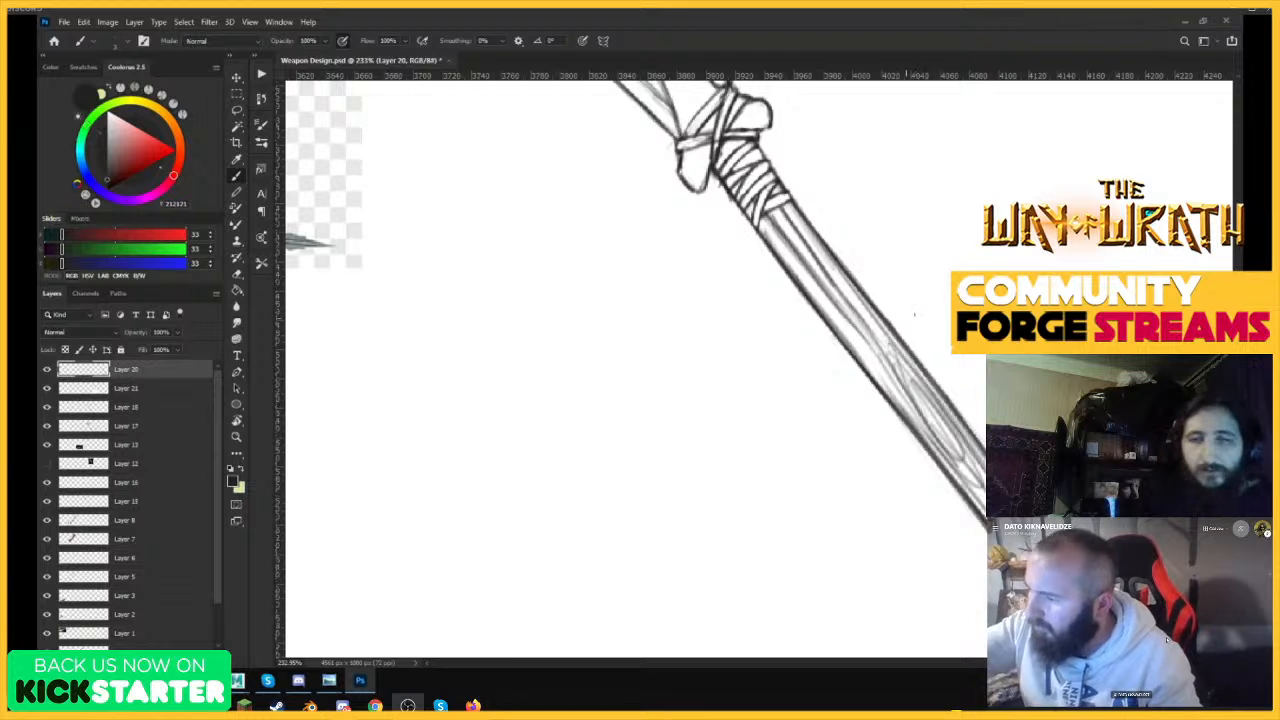
# Examine the wrapped grip on the lower shaft and the polearm drawing as a whole.
pyautogui.hotkey('ctrl', 'space')
pyautogui.moveTo(955, 312)
pyautogui.mouseDown()
pyautogui.moveTo(902, 411)
pyautogui.moveTo(914, 388)
pyautogui.mouseUp()
pyautogui.moveTo(1064, 431); pyautogui.dragTo(1116, 414)
pyautogui.press('e')
pyautogui.hotkey('ctrl', 'space')
pyautogui.moveTo(808, 227); pyautogui.dragTo(828, 225)
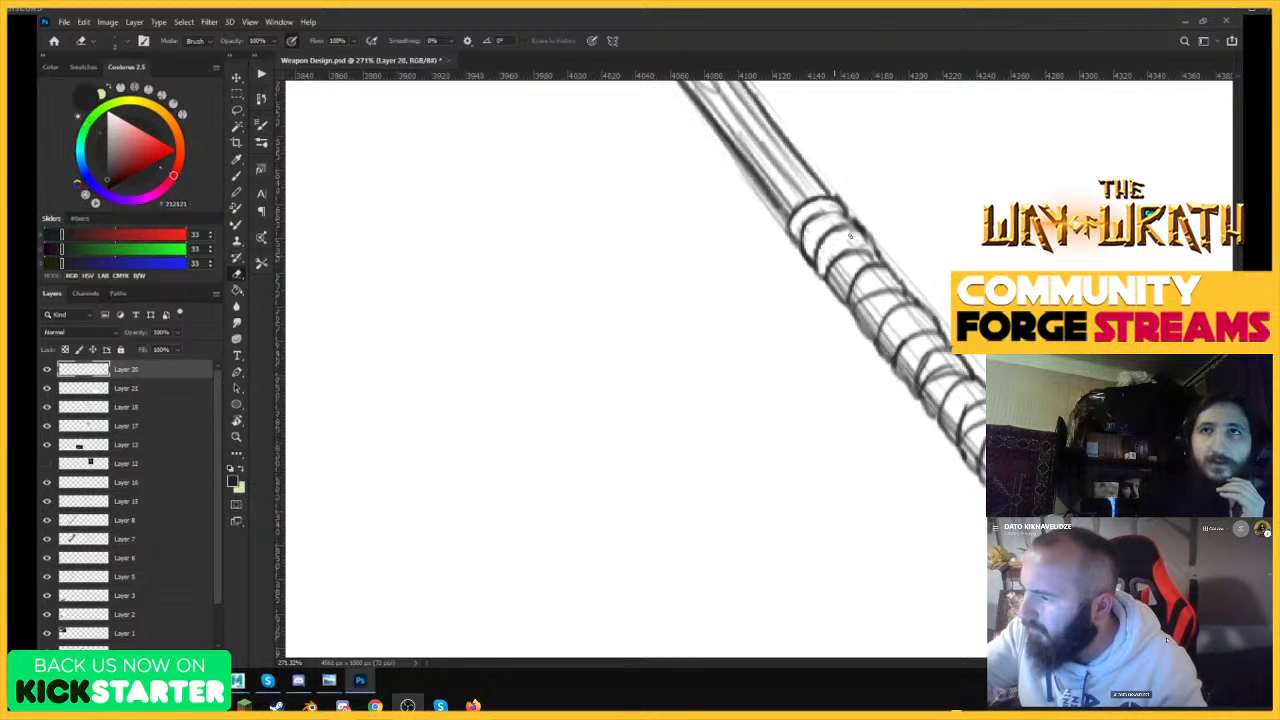
pyautogui.press('z')
pyautogui.moveTo(868, 256)
pyautogui.mouseDown()
pyautogui.moveTo(790, 323)
pyautogui.moveTo(733, 332)
pyautogui.mouseUp()
pyautogui.press('z')
pyautogui.moveTo(940, 260)
pyautogui.mouseDown()
pyautogui.moveTo(1000, 285)
pyautogui.moveTo(945, 300)
pyautogui.moveTo(954, 266)
pyautogui.mouseUp()
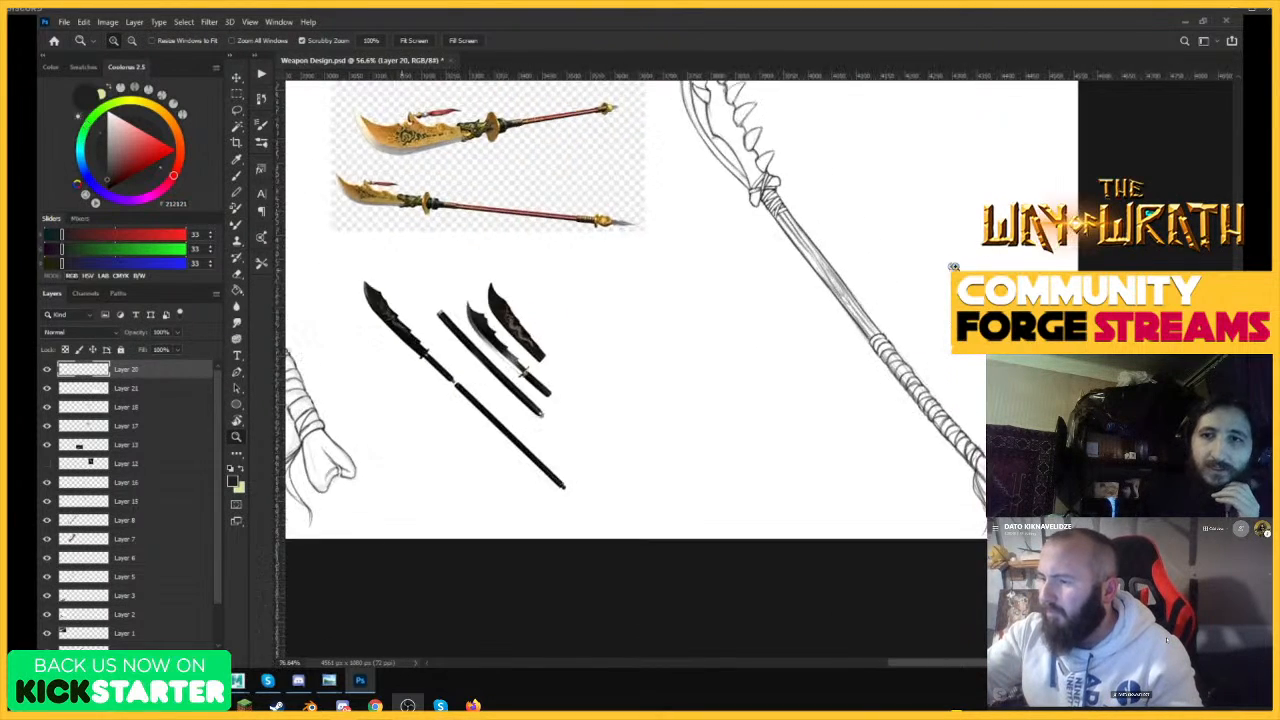
# Erase faint sketch marks inside the blade's cutting edge near the tip.
pyautogui.moveTo(938, 403); pyautogui.dragTo(928, 305)
pyautogui.moveTo(878, 218); pyautogui.dragTo(922, 186)
pyautogui.moveTo(720, 143); pyautogui.dragTo(810, 104)
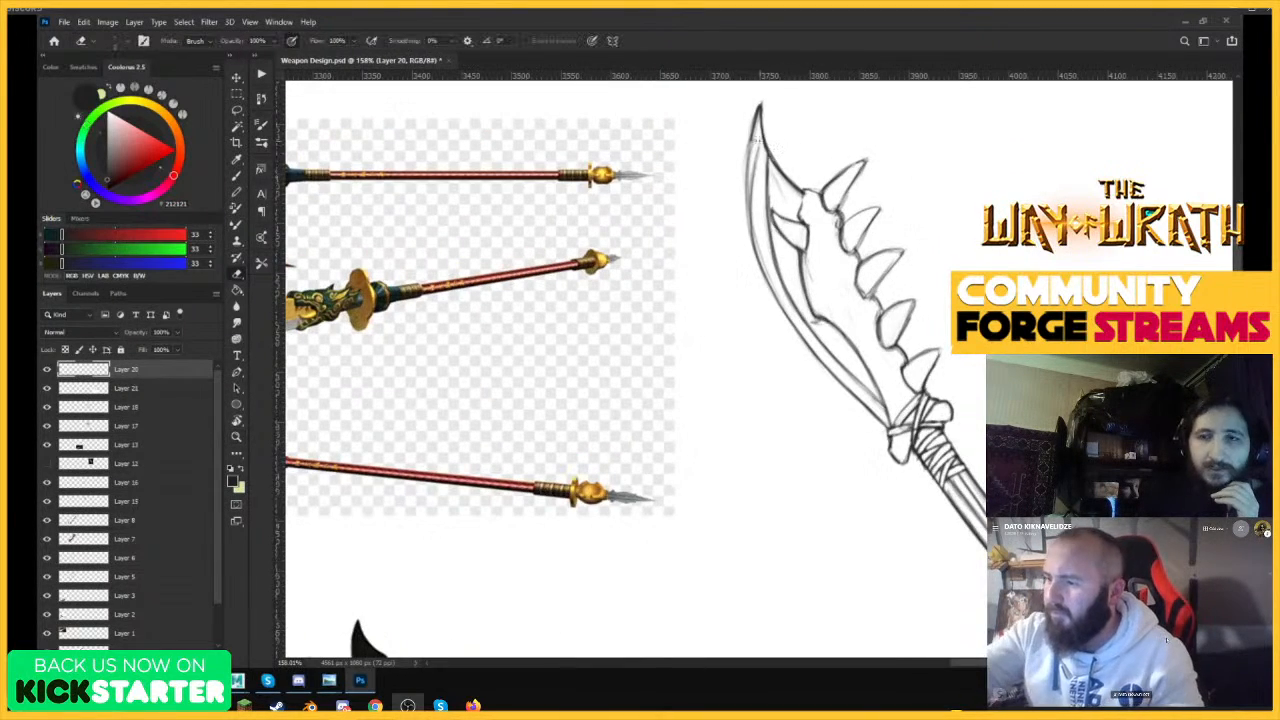
pyautogui.moveTo(756, 197)
pyautogui.mouseDown()
pyautogui.moveTo(755, 145)
pyautogui.moveTo(755, 233)
pyautogui.mouseUp()
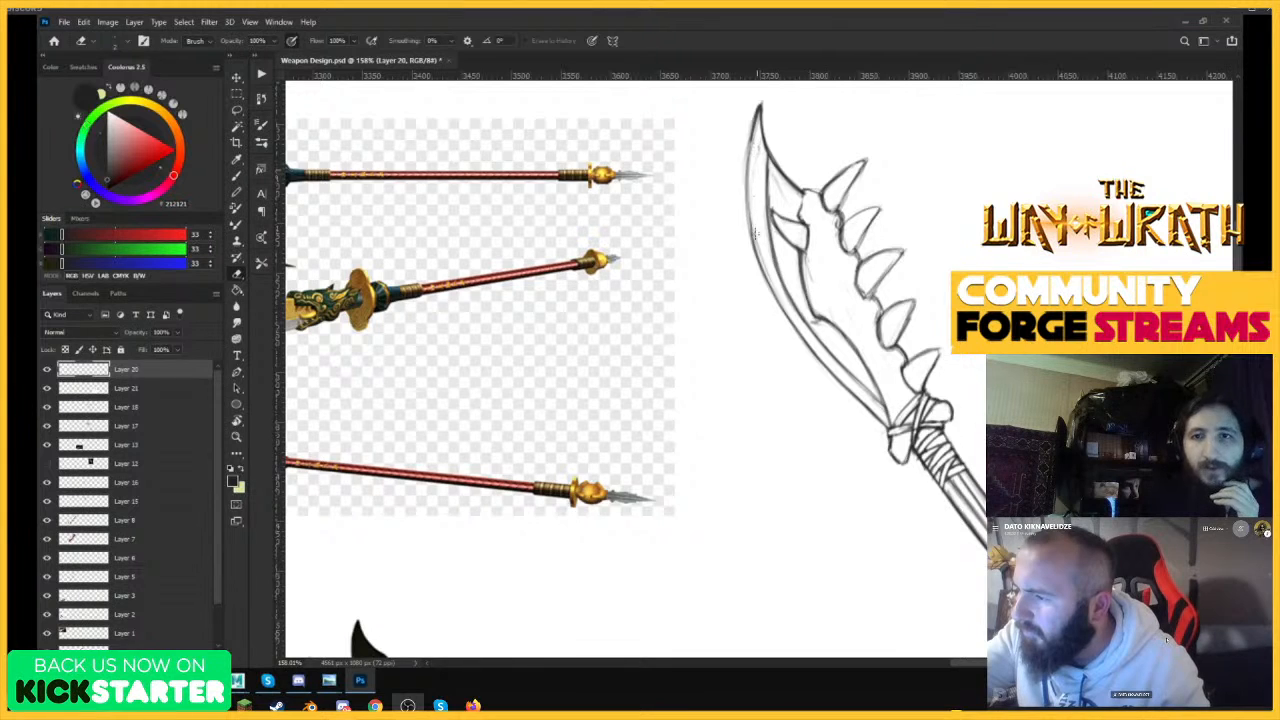
# Redraw the upper part of the blade's curved cutting edge with darker overlapping strokes.
pyautogui.hotkey('ctrl', 'space')
pyautogui.moveTo(757, 131); pyautogui.dragTo(810, 104)
pyautogui.moveTo(762, 274)
pyautogui.mouseDown()
pyautogui.moveTo(780, 396)
pyautogui.moveTo(811, 476)
pyautogui.mouseUp()
pyautogui.press('b')
pyautogui.moveTo(762, 152); pyautogui.dragTo(756, 243)
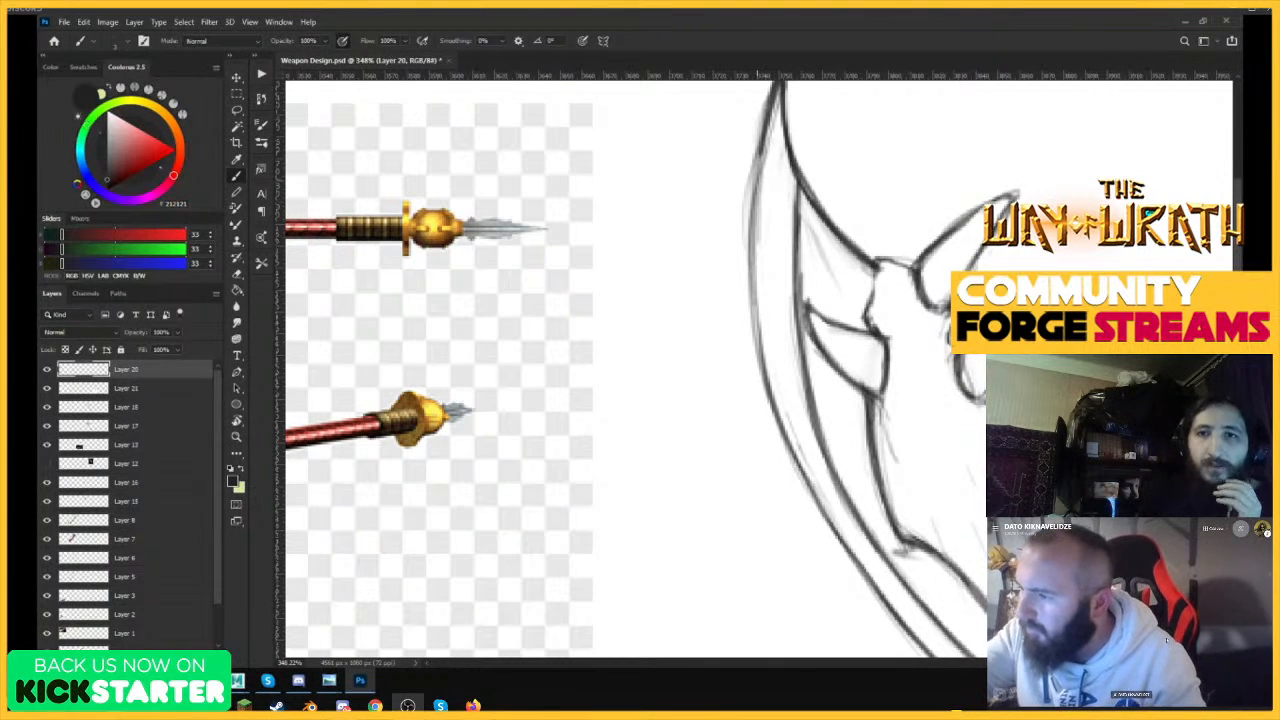
pyautogui.moveTo(766, 130); pyautogui.dragTo(752, 262)
pyautogui.moveTo(759, 156); pyautogui.dragTo(753, 336)
pyautogui.moveTo(755, 200); pyautogui.dragTo(762, 373)
pyautogui.moveTo(755, 260); pyautogui.dragTo(764, 380)
pyautogui.hotkey('ctrl', 'space')
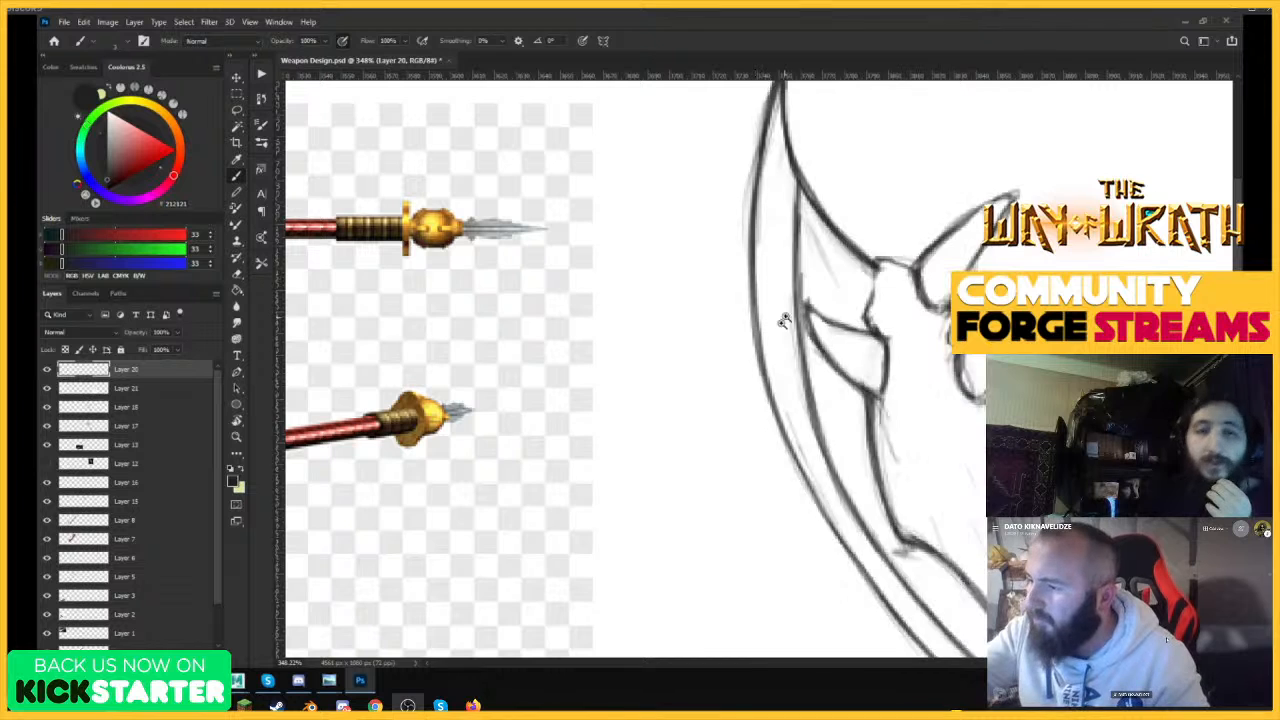
pyautogui.moveTo(786, 317); pyautogui.dragTo(722, 312)
pyautogui.moveTo(806, 293); pyautogui.dragTo(833, 267)
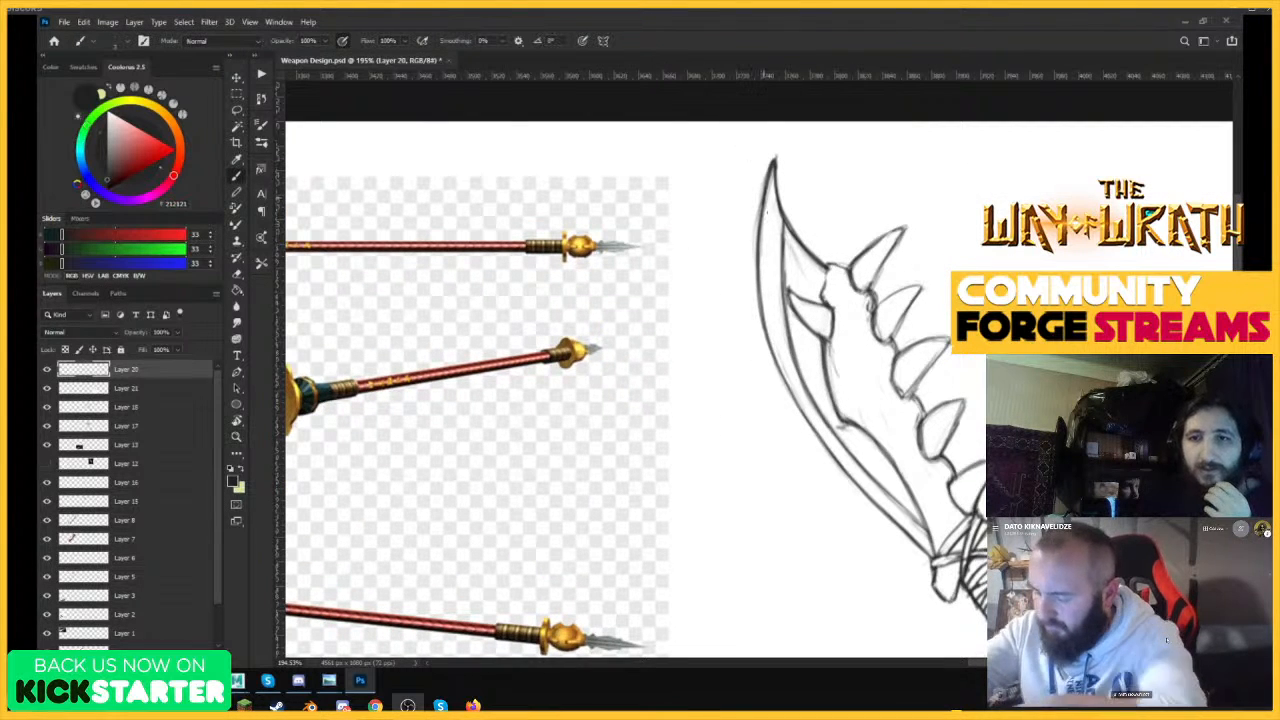
pyautogui.moveTo(775, 226)
pyautogui.mouseDown()
pyautogui.moveTo(768, 172)
pyautogui.moveTo(781, 274)
pyautogui.moveTo(766, 240)
pyautogui.moveTo(768, 228)
pyautogui.moveTo(784, 298)
pyautogui.mouseUp()
pyautogui.hotkey('ctrl', 'z')
pyautogui.press(']')
pyautogui.press('z')
pyautogui.moveTo(787, 287)
pyautogui.mouseDown()
pyautogui.moveTo(745, 355)
pyautogui.moveTo(722, 350)
pyautogui.mouseUp()
pyautogui.moveTo(826, 316); pyautogui.dragTo(850, 316)
pyautogui.press('b')
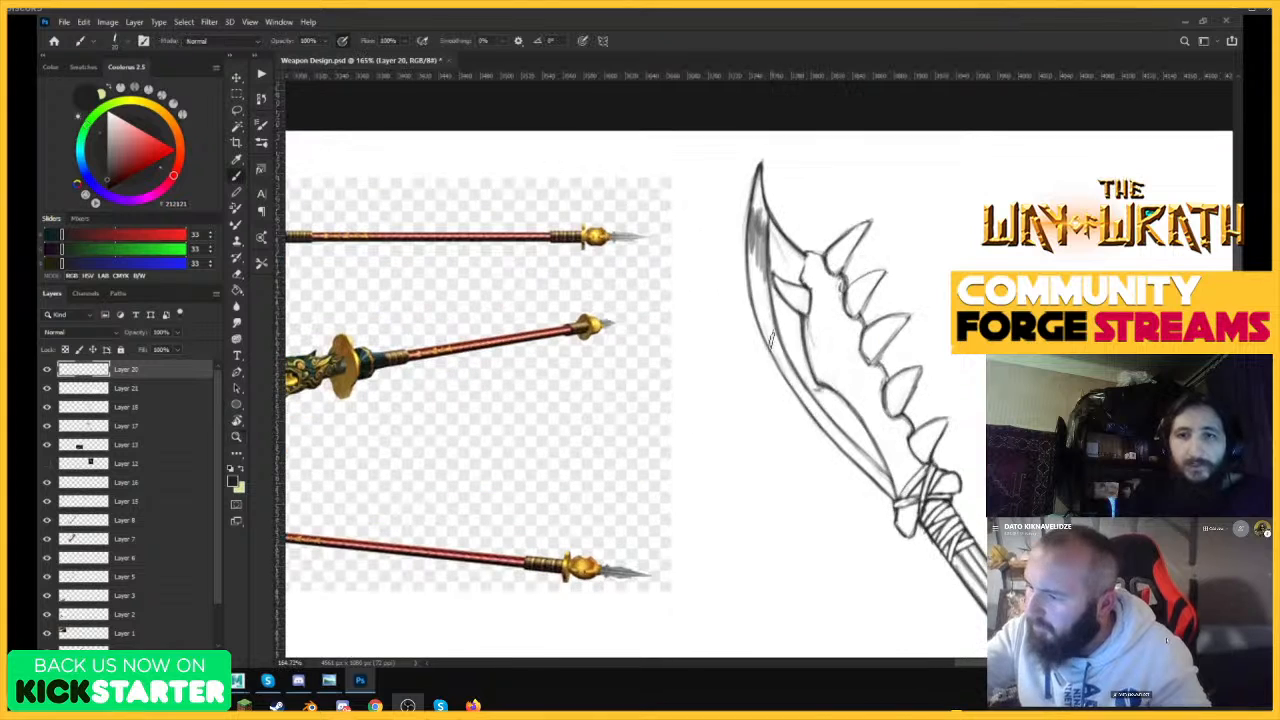
pyautogui.moveTo(775, 330)
pyautogui.mouseDown()
pyautogui.moveTo(790, 385)
pyautogui.moveTo(805, 410)
pyautogui.moveTo(818, 404)
pyautogui.moveTo(766, 471)
pyautogui.mouseUp()
pyautogui.hotkey('ctrl', 'space')
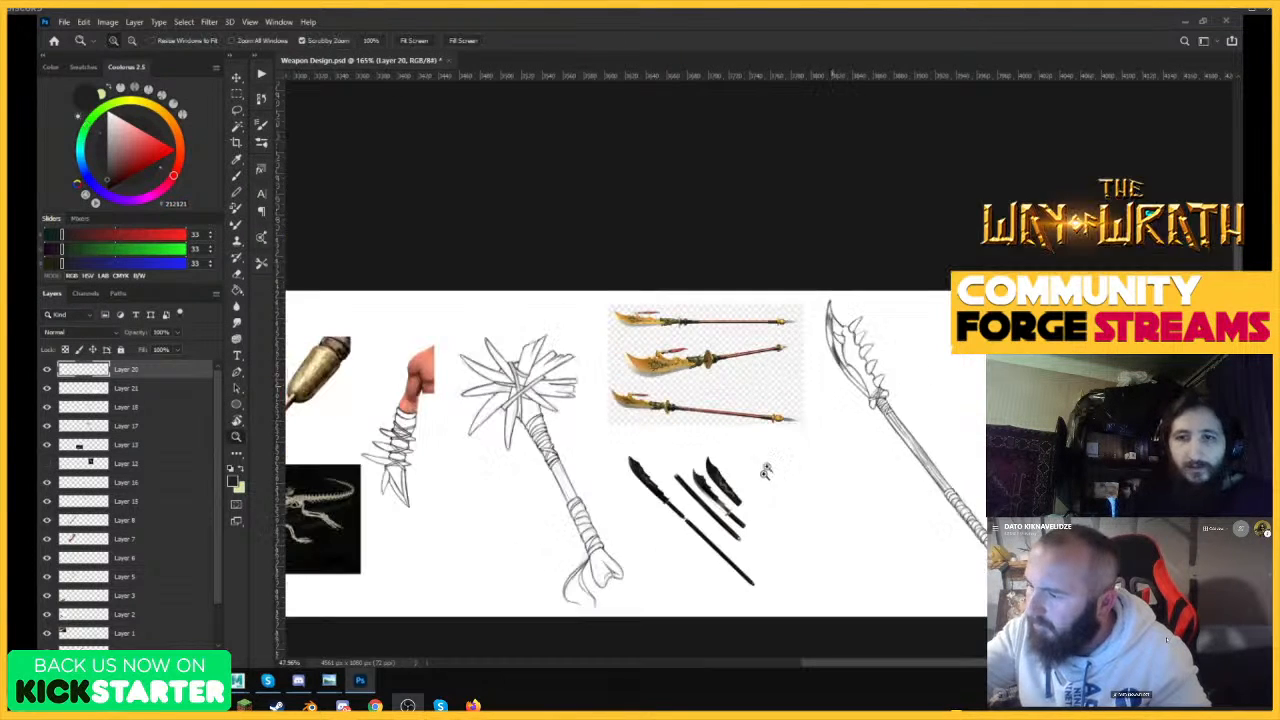
pyautogui.hotkey('ctrl', 'space')
pyautogui.moveTo(848, 360); pyautogui.dragTo(940, 269)
pyautogui.hotkey('ctrl', 'z')
pyautogui.hotkey('ctrl', 'z')
pyautogui.hotkey('ctrl', 'z')
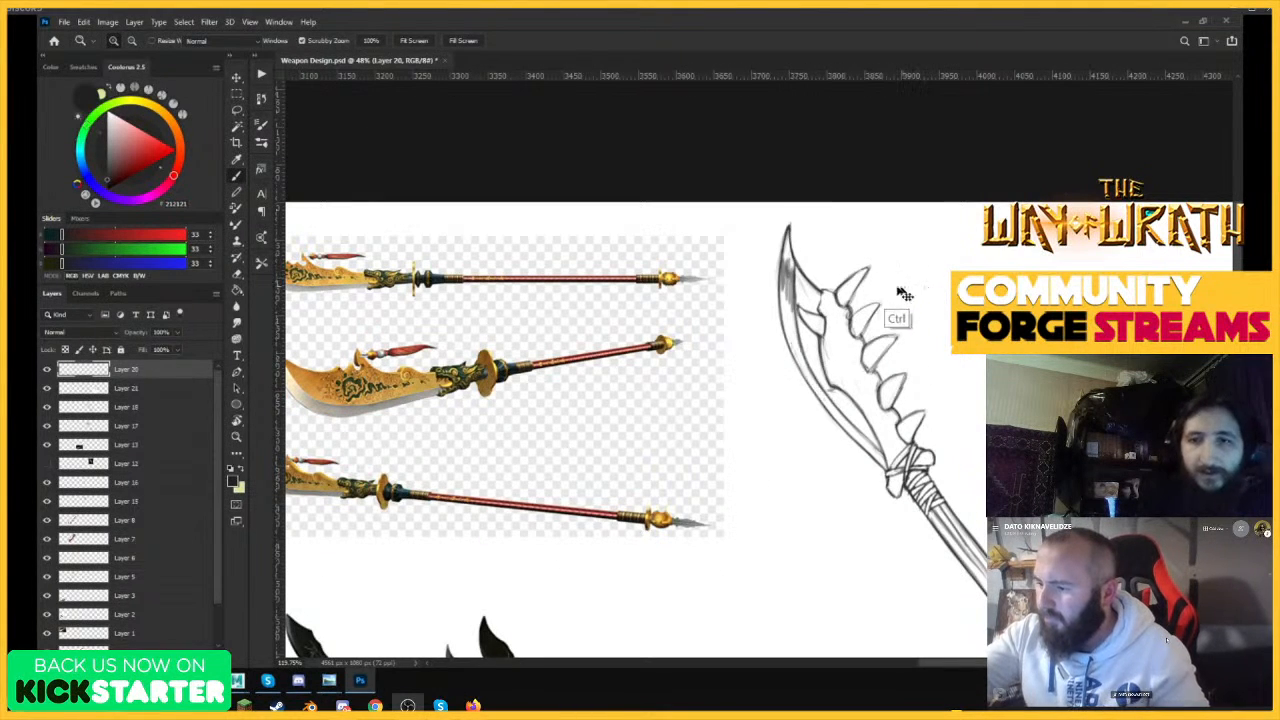
# Review the blade against the other weapon sketches and references across the whole sheet.
pyautogui.moveTo(788, 225); pyautogui.dragTo(785, 242)
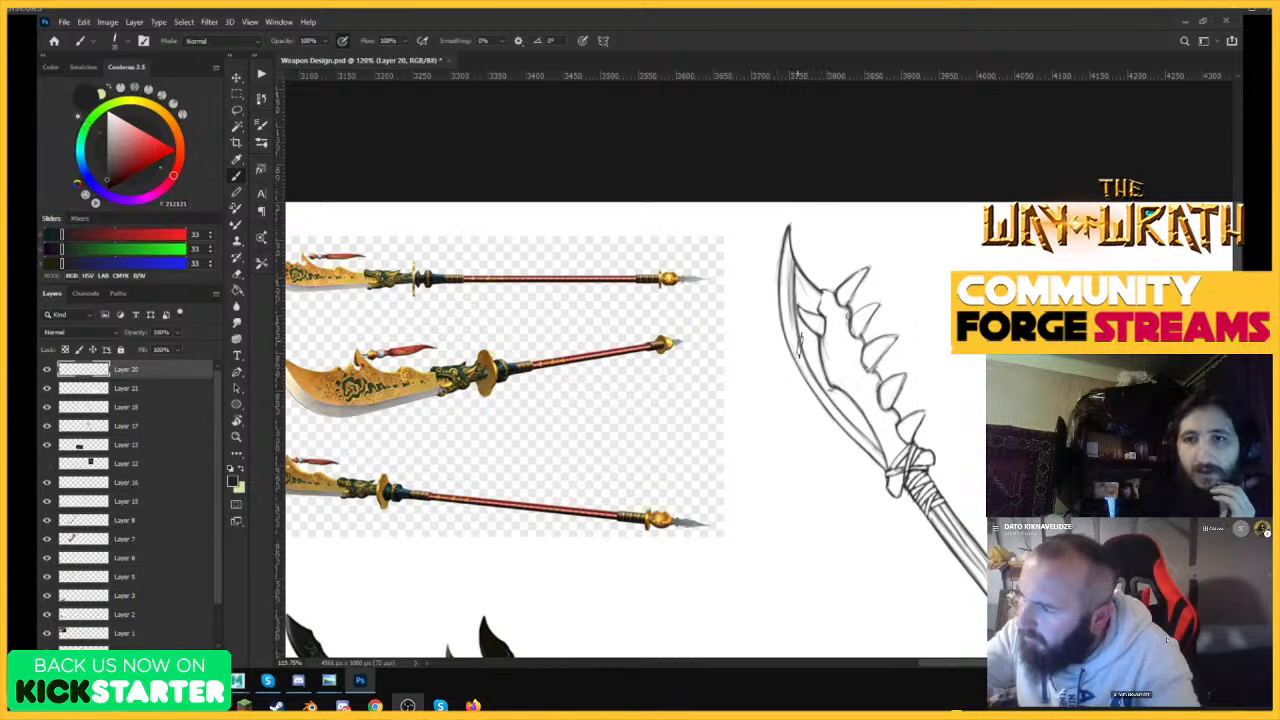
pyautogui.moveTo(791, 326)
pyautogui.mouseDown()
pyautogui.moveTo(868, 448)
pyautogui.moveTo(796, 335)
pyautogui.moveTo(788, 228)
pyautogui.moveTo(787, 306)
pyautogui.mouseUp()
pyautogui.press('z')
pyautogui.moveTo(862, 325); pyautogui.dragTo(840, 491)
pyautogui.moveTo(1047, 375); pyautogui.dragTo(985, 375)
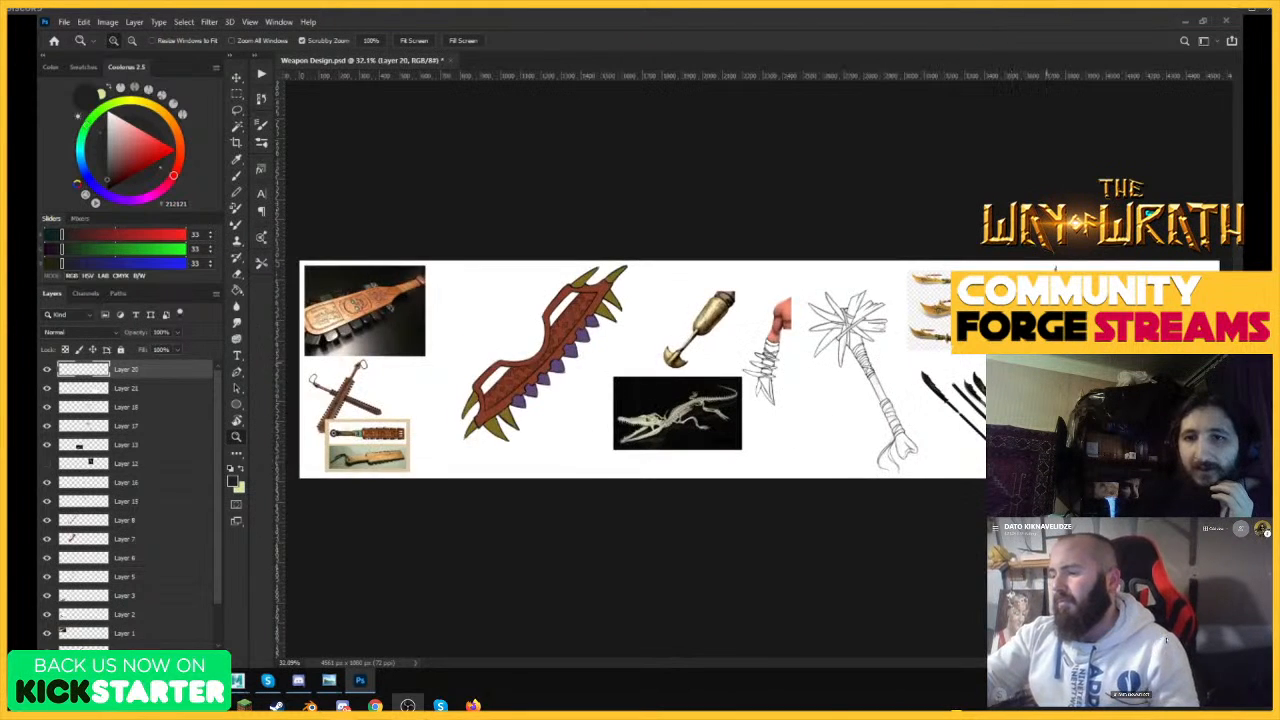
pyautogui.moveTo(1108, 311); pyautogui.dragTo(1159, 311)
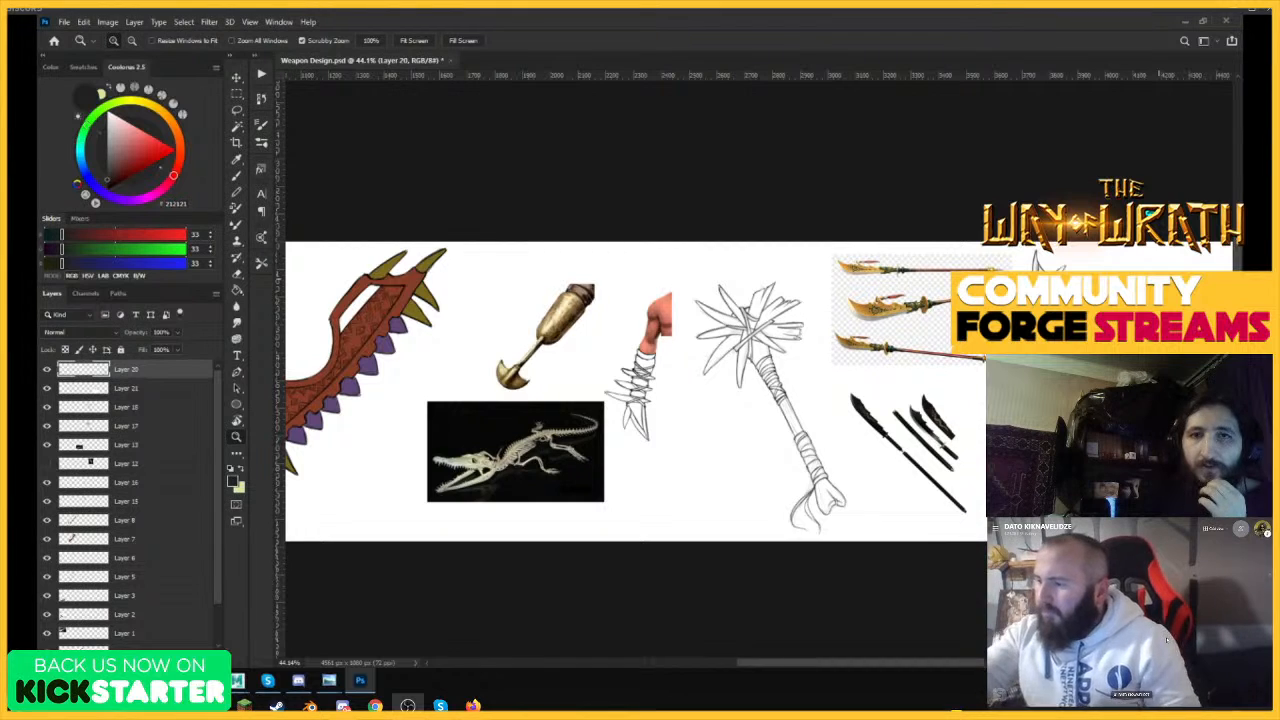
pyautogui.moveTo(1095, 258); pyautogui.dragTo(1160, 258)
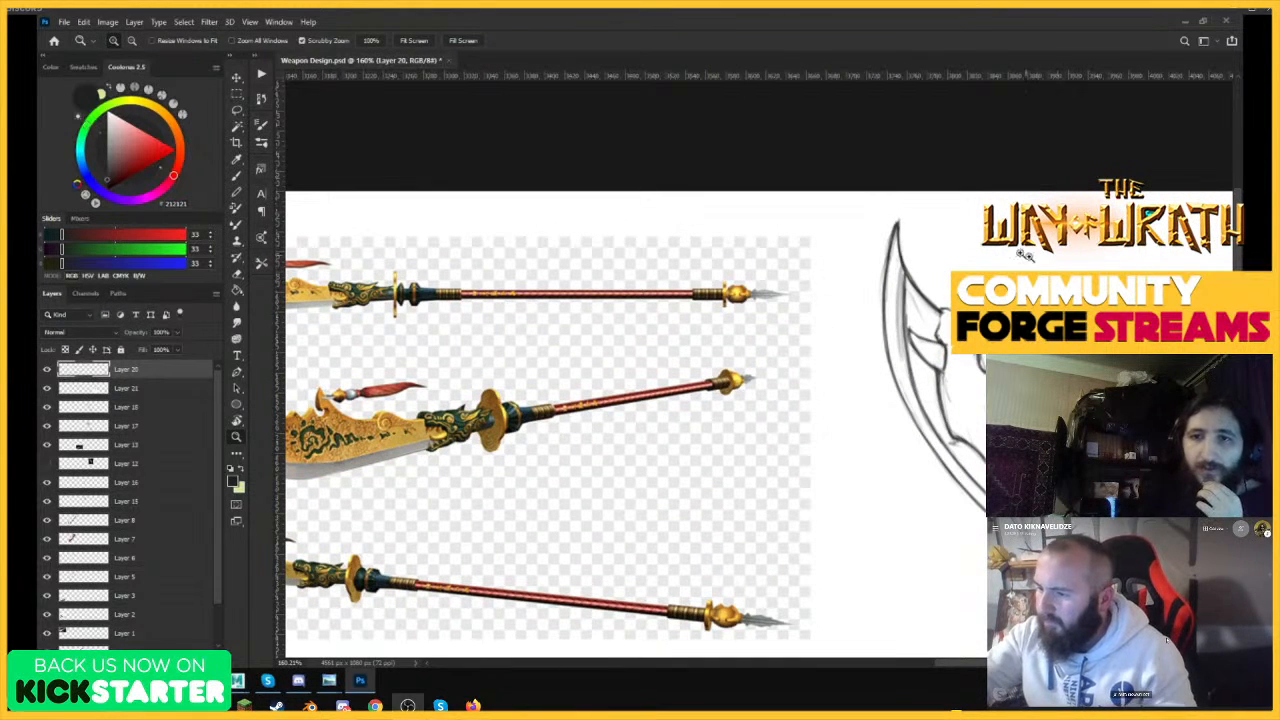
# Sharpen the blade's tip by redrawing the front outline up to the point.
pyautogui.press('b')
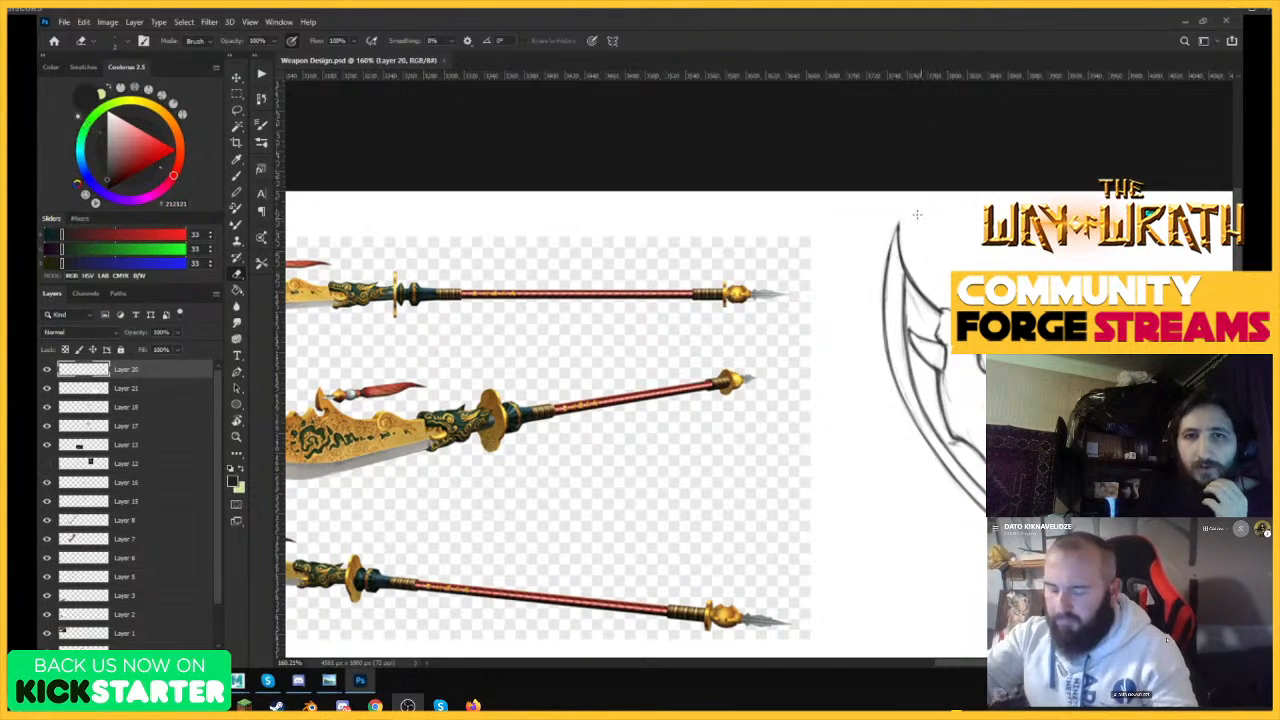
pyautogui.press('b')
pyautogui.scroll(5, 902, 222)
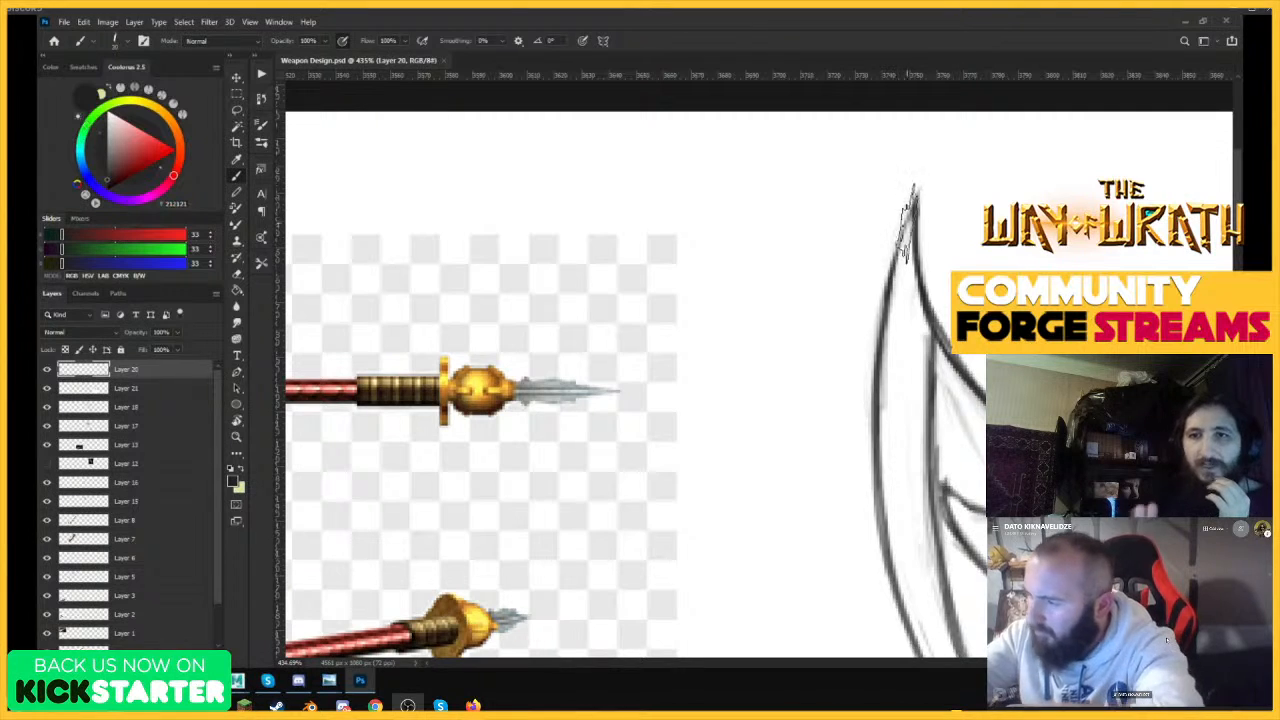
pyautogui.moveTo(913, 208); pyautogui.dragTo(892, 274)
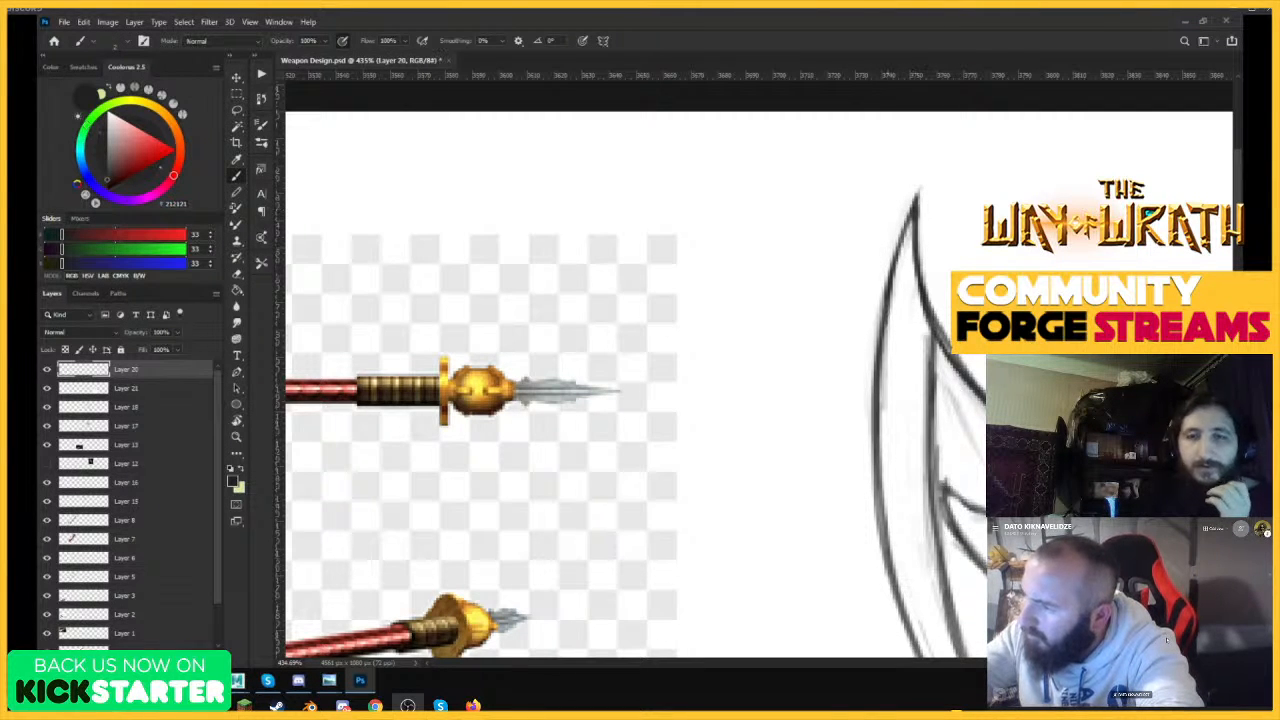
# Hatch shading patches along the bevel between the blade's cutting edge and its inner line.
pyautogui.moveTo(887, 340); pyautogui.dragTo(923, 450)
pyautogui.moveTo(921, 400)
pyautogui.mouseDown()
pyautogui.moveTo(926, 488)
pyautogui.moveTo(929, 356)
pyautogui.mouseUp()
pyautogui.moveTo(952, 299); pyautogui.dragTo(865, 303)
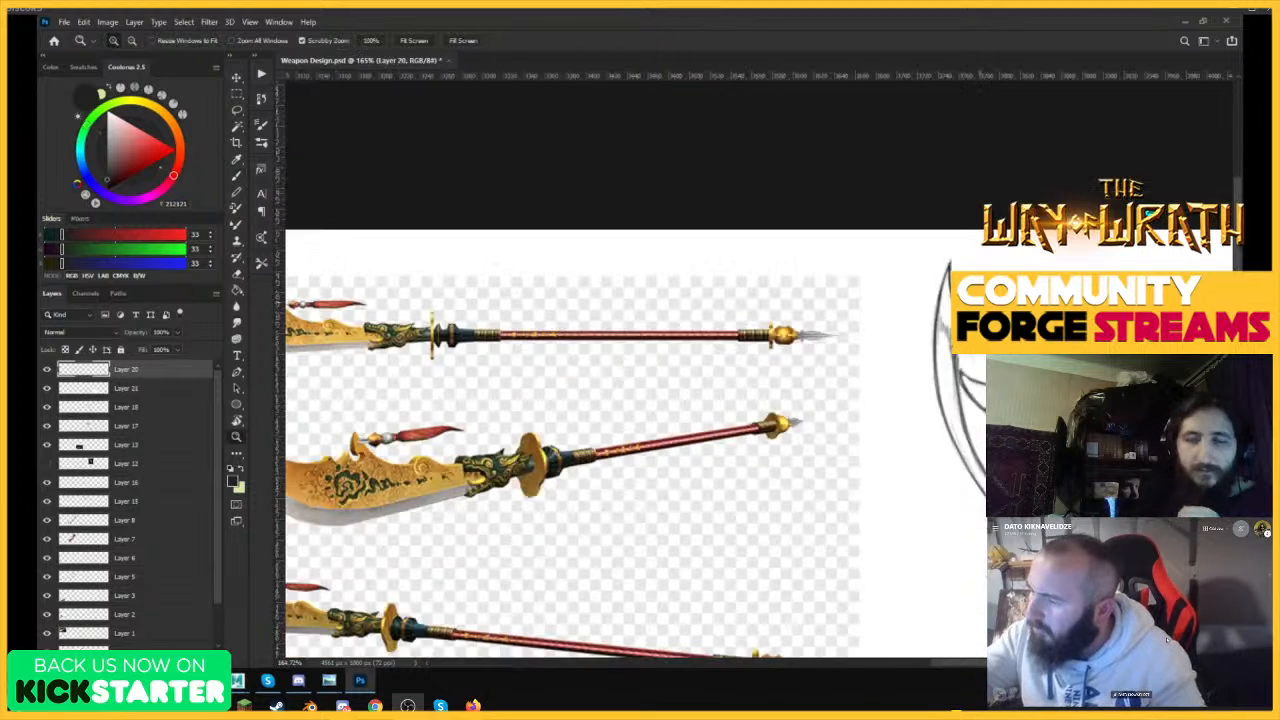
pyautogui.moveTo(956, 405)
pyautogui.mouseDown()
pyautogui.moveTo(994, 405)
pyautogui.moveTo(938, 460)
pyautogui.moveTo(955, 482)
pyautogui.moveTo(940, 385)
pyautogui.moveTo(980, 504)
pyautogui.mouseUp()
pyautogui.moveTo(1014, 327); pyautogui.dragTo(865, 333)
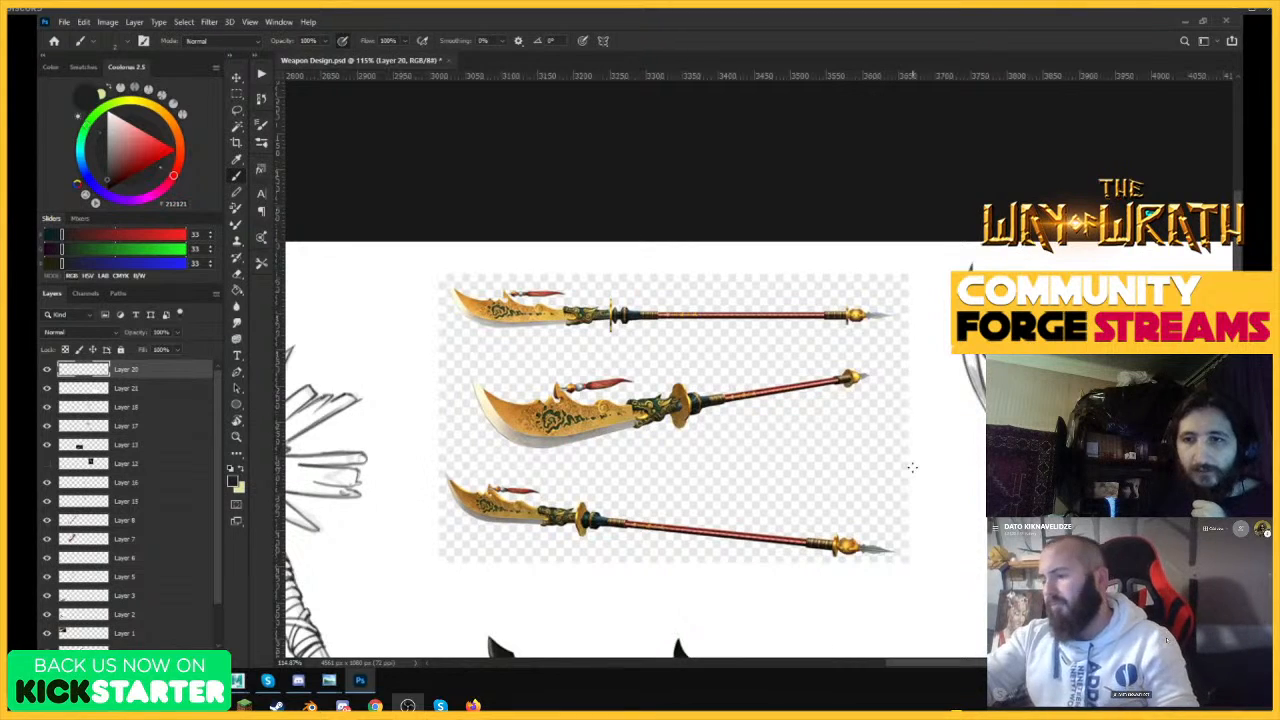
pyautogui.moveTo(1055, 260)
pyautogui.mouseDown()
pyautogui.moveTo(996, 270)
pyautogui.moveTo(1113, 272)
pyautogui.mouseUp()
pyautogui.moveTo(1070, 350); pyautogui.dragTo(1115, 350)
pyautogui.press('e')
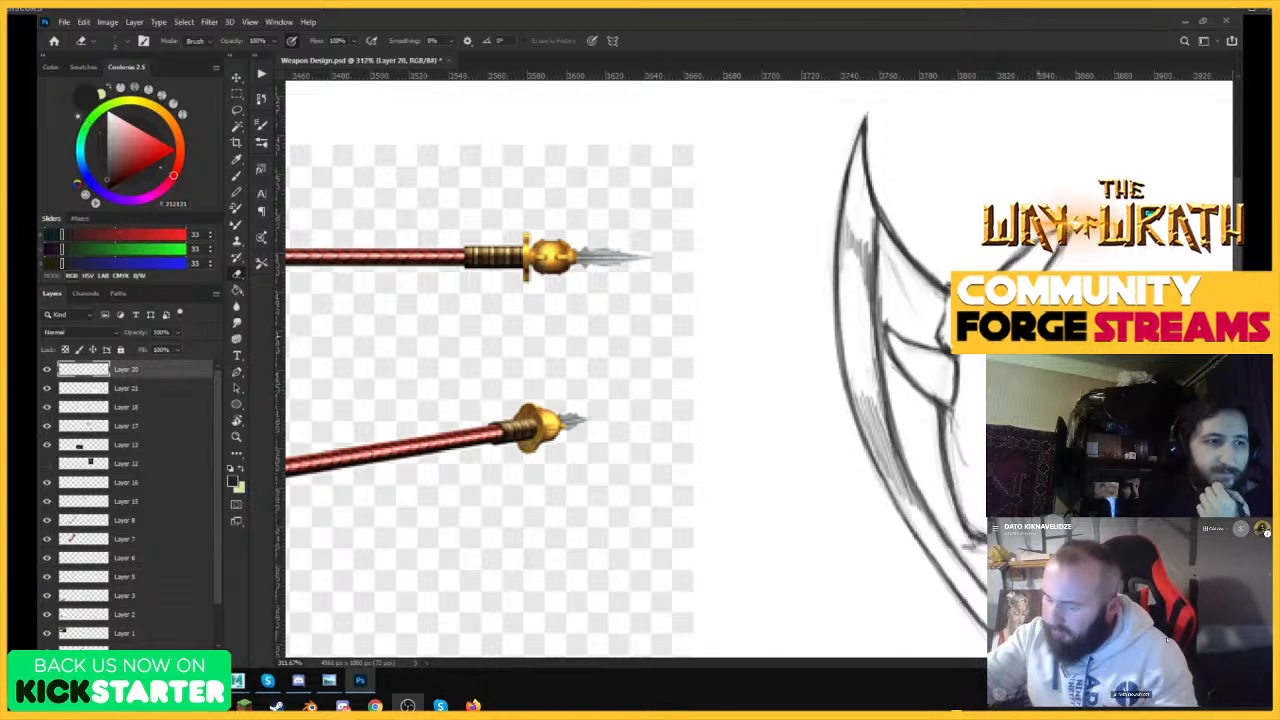
# Shade the teeth along the blade's bone spine with fine hatching.
pyautogui.press('b')
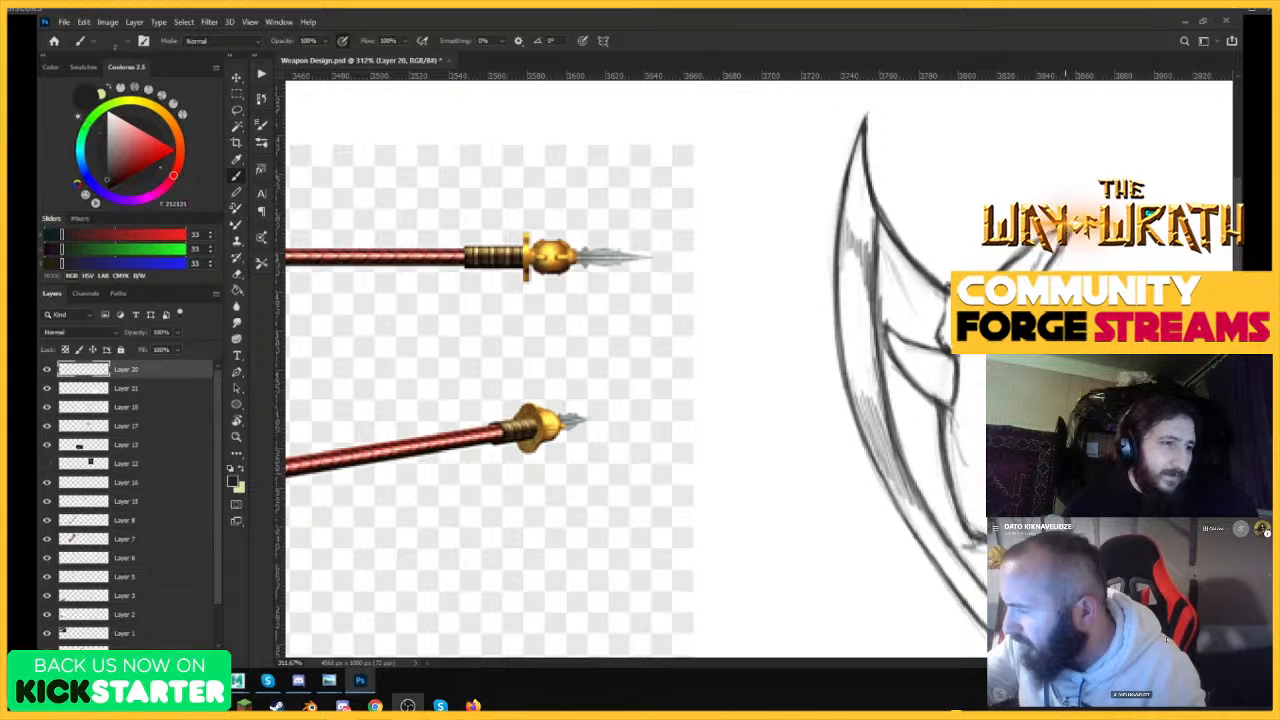
pyautogui.press('z')
pyautogui.moveTo(1085, 410); pyautogui.dragTo(925, 490)
pyautogui.moveTo(1025, 470); pyautogui.dragTo(1071, 437)
pyautogui.press('b')
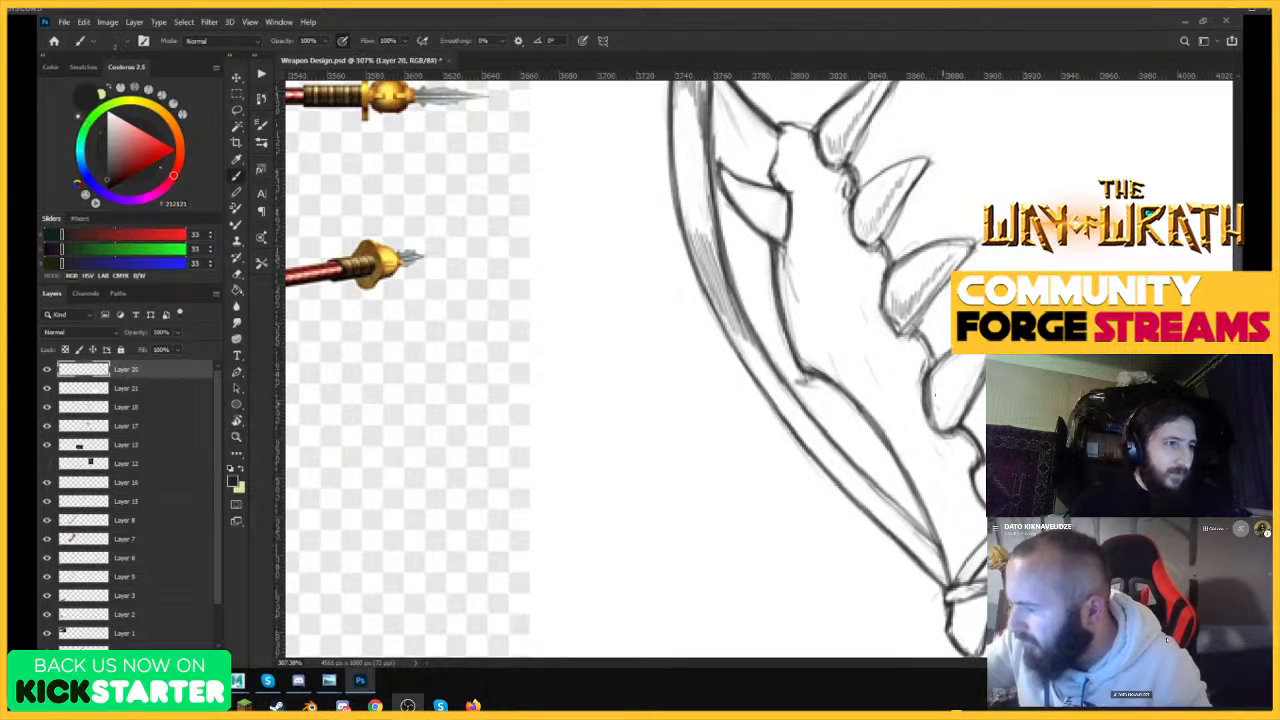
pyautogui.press('e')
pyautogui.moveTo(935, 393)
pyautogui.mouseDown()
pyautogui.moveTo(945, 424)
pyautogui.moveTo(972, 367)
pyautogui.mouseUp()
pyautogui.press('b')
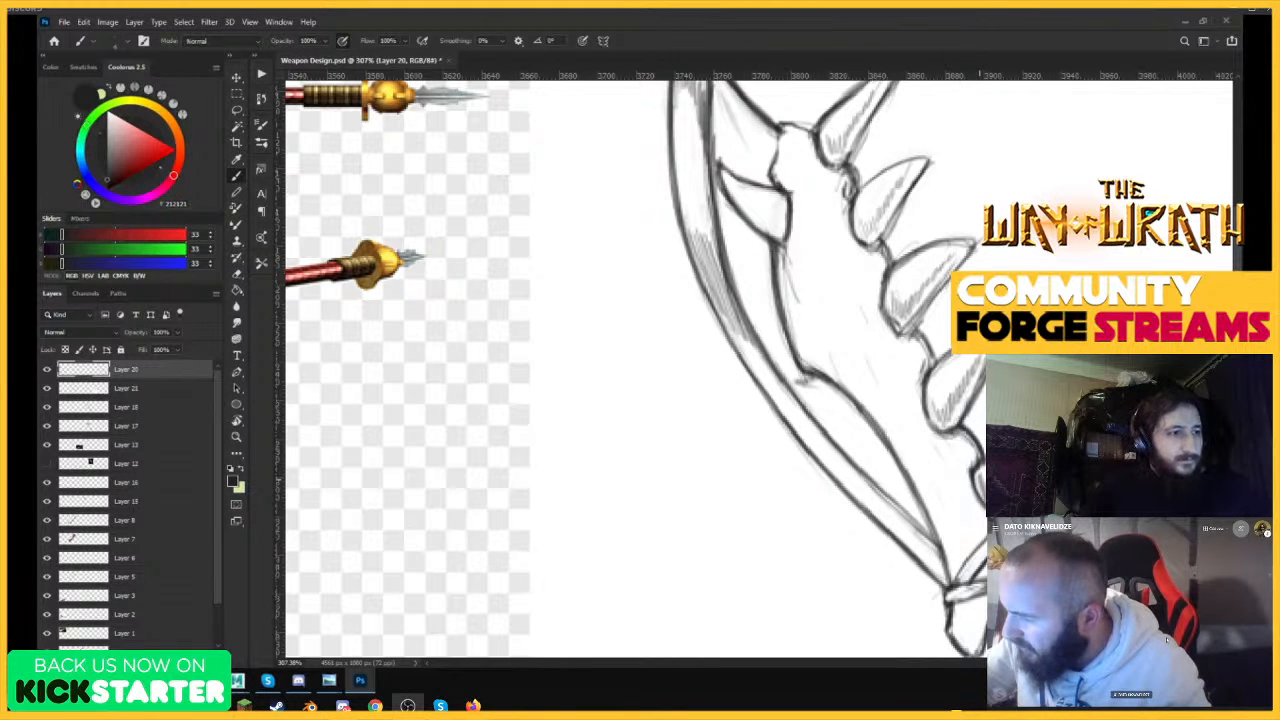
# Shade the small hooked spike on the inner side of the bone and check the whole blade.
pyautogui.moveTo(730, 188)
pyautogui.mouseDown()
pyautogui.moveTo(777, 230)
pyautogui.moveTo(782, 221)
pyautogui.mouseUp()
pyautogui.moveTo(937, 340); pyautogui.dragTo(811, 457)
pyautogui.moveTo(946, 345); pyautogui.dragTo(1032, 345)
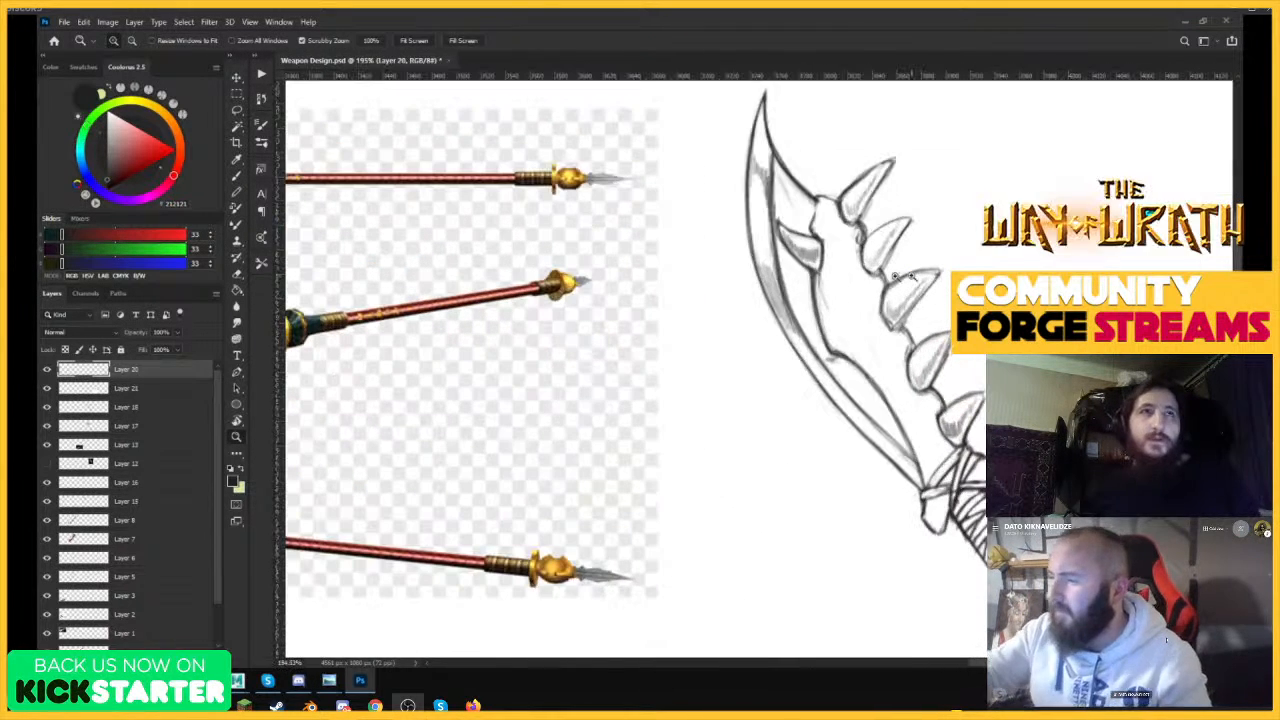
# Hatch shading along the body of the bone spine, from the inner hook down to the binding.
pyautogui.moveTo(820, 285); pyautogui.dragTo(836, 340)
pyautogui.moveTo(832, 312); pyautogui.dragTo(859, 358)
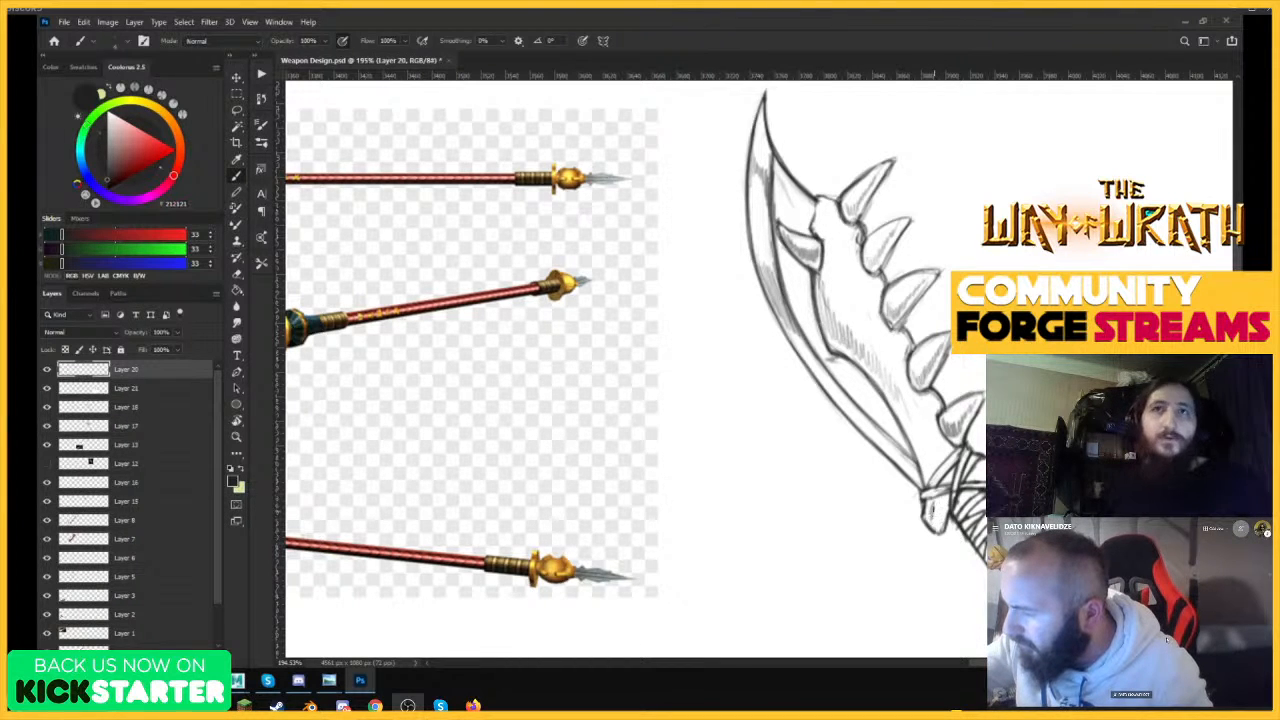
pyautogui.moveTo(909, 412)
pyautogui.mouseDown()
pyautogui.moveTo(931, 478)
pyautogui.moveTo(948, 463)
pyautogui.mouseUp()
pyautogui.moveTo(955, 392); pyautogui.dragTo(900, 388)
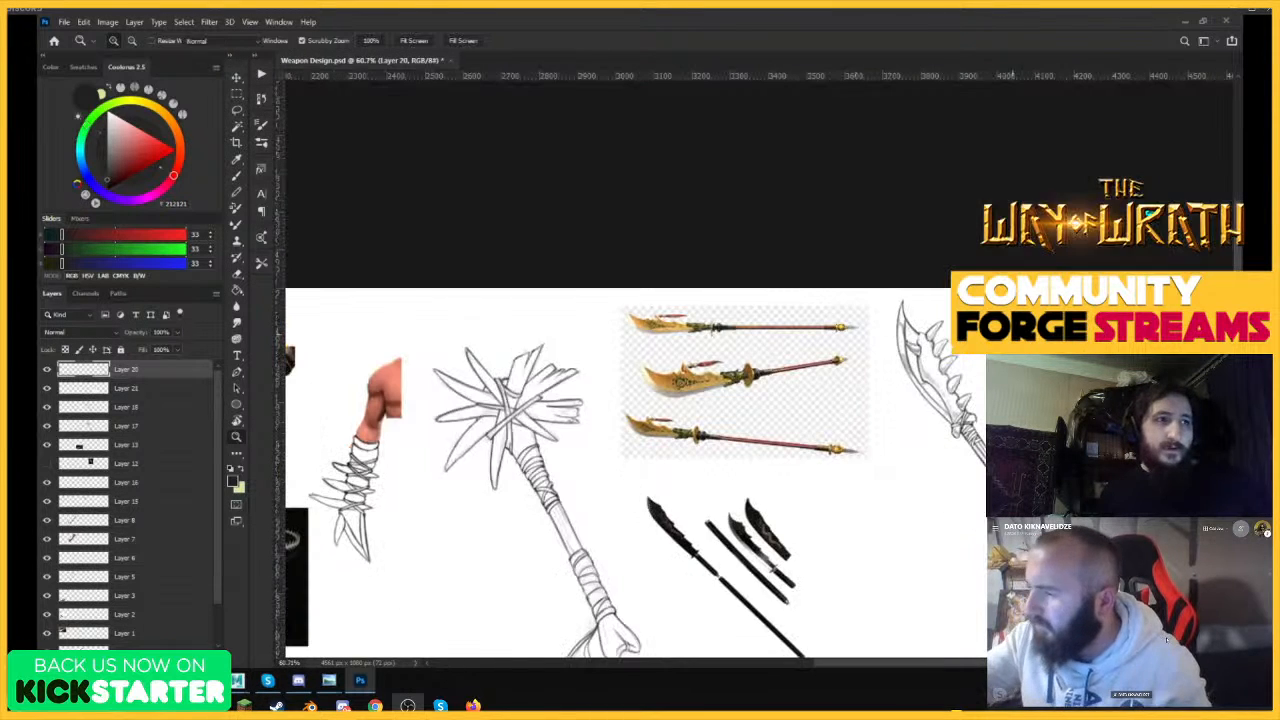
pyautogui.moveTo(974, 367); pyautogui.dragTo(1050, 366)
pyautogui.moveTo(800, 282); pyautogui.dragTo(852, 393)
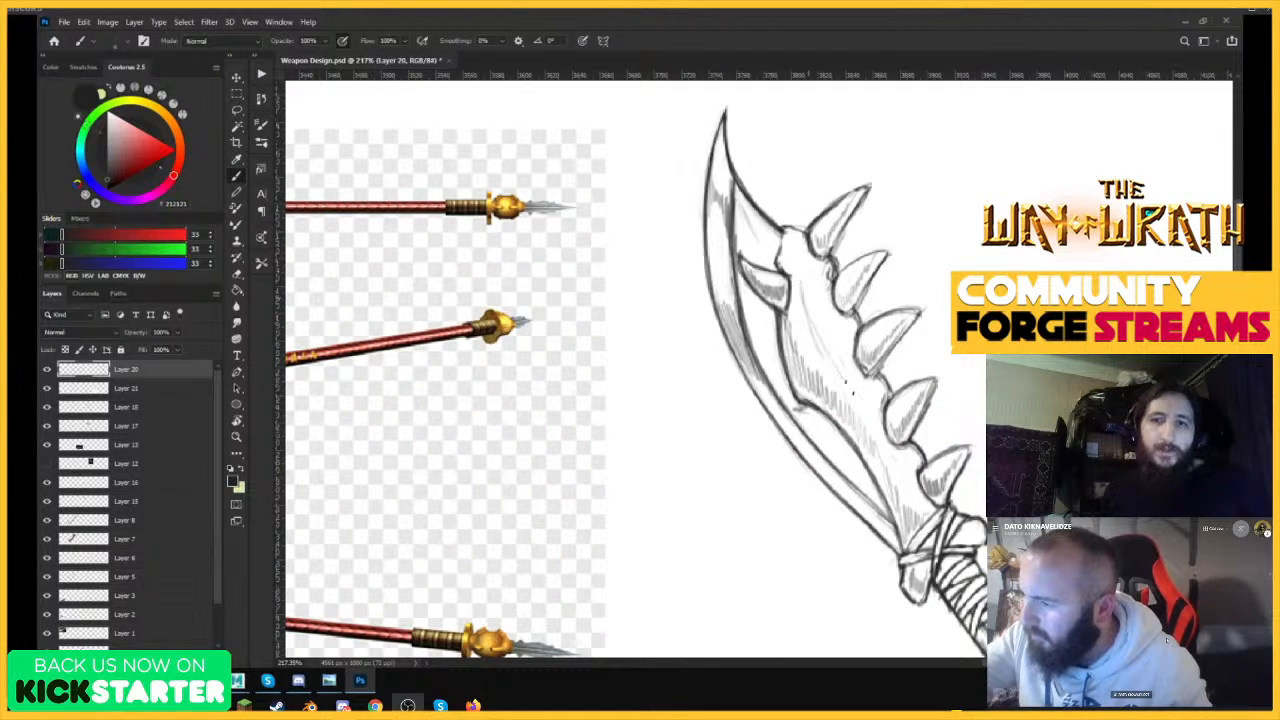
pyautogui.moveTo(818, 298)
pyautogui.mouseDown()
pyautogui.moveTo(833, 360)
pyautogui.moveTo(885, 447)
pyautogui.moveTo(787, 440)
pyautogui.mouseUp()
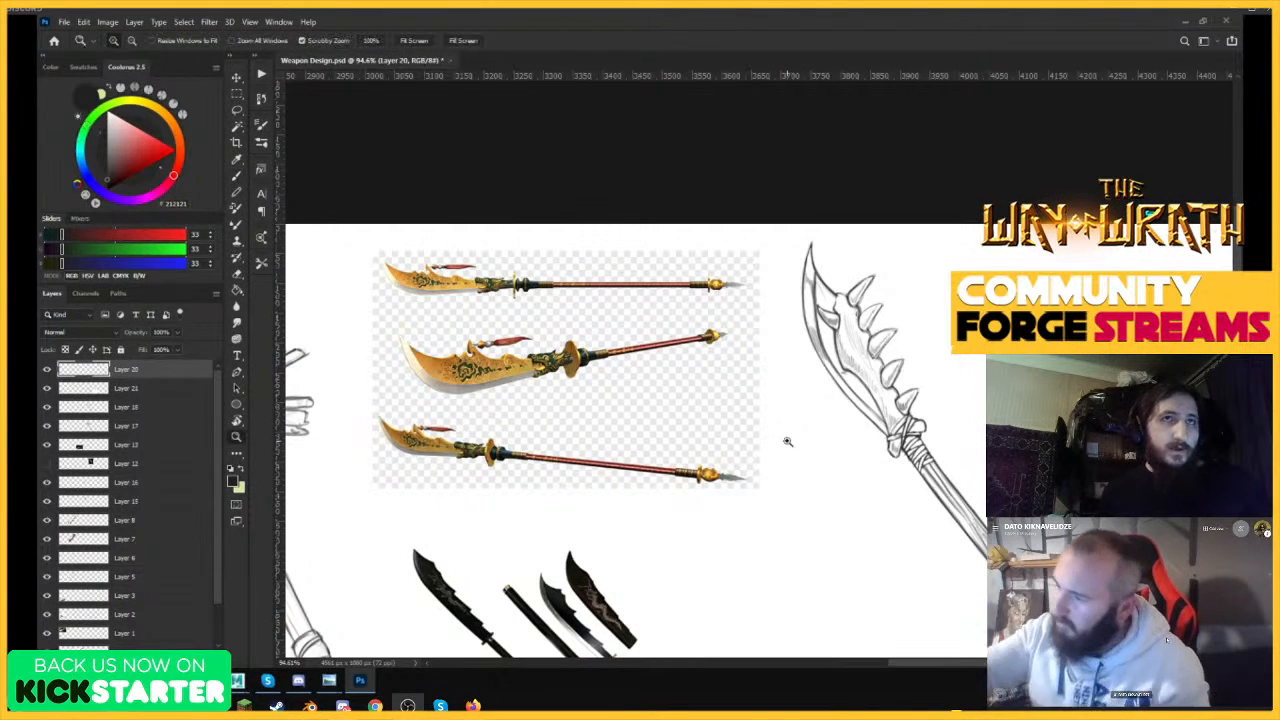
# Darken a shadow on the blade along the bone's inner edge and save the Weapon Design file.
pyautogui.moveTo(852, 368); pyautogui.dragTo(946, 368)
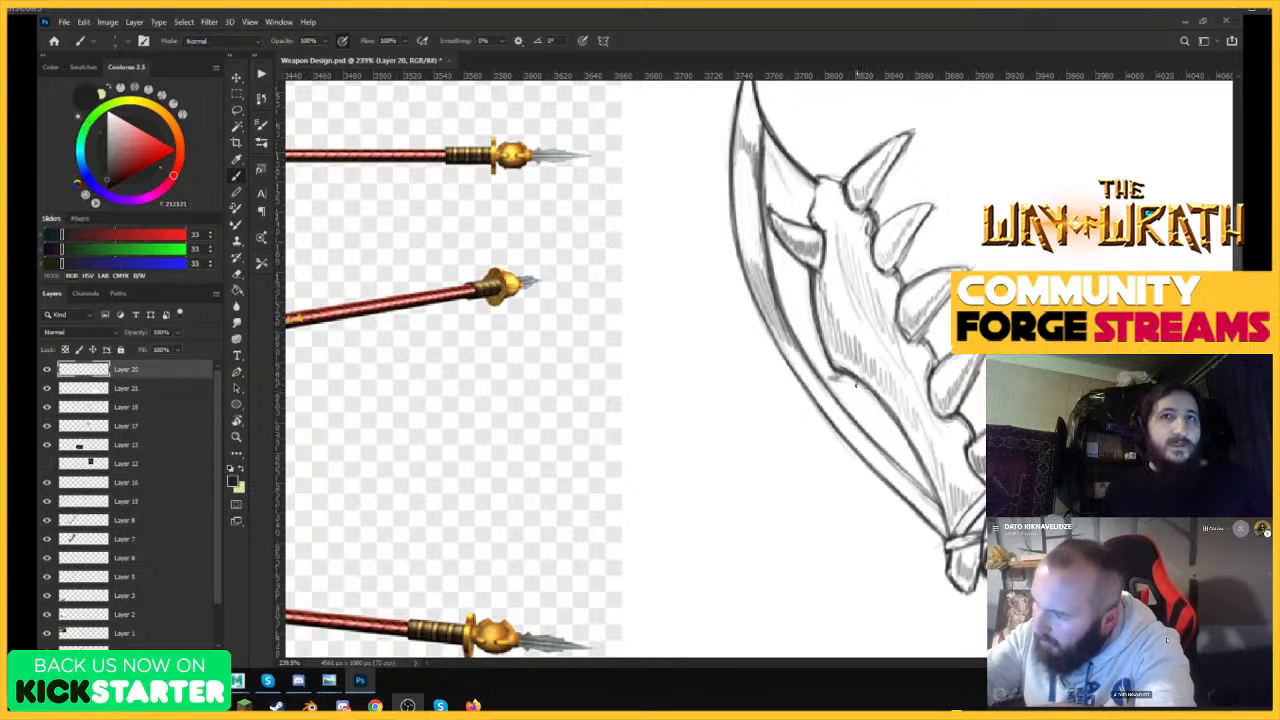
pyautogui.moveTo(855, 385)
pyautogui.mouseDown()
pyautogui.moveTo(890, 418)
pyautogui.moveTo(946, 536)
pyautogui.moveTo(852, 384)
pyautogui.moveTo(826, 366)
pyautogui.moveTo(812, 280)
pyautogui.moveTo(826, 370)
pyautogui.moveTo(780, 236)
pyautogui.moveTo(805, 262)
pyautogui.mouseUp()
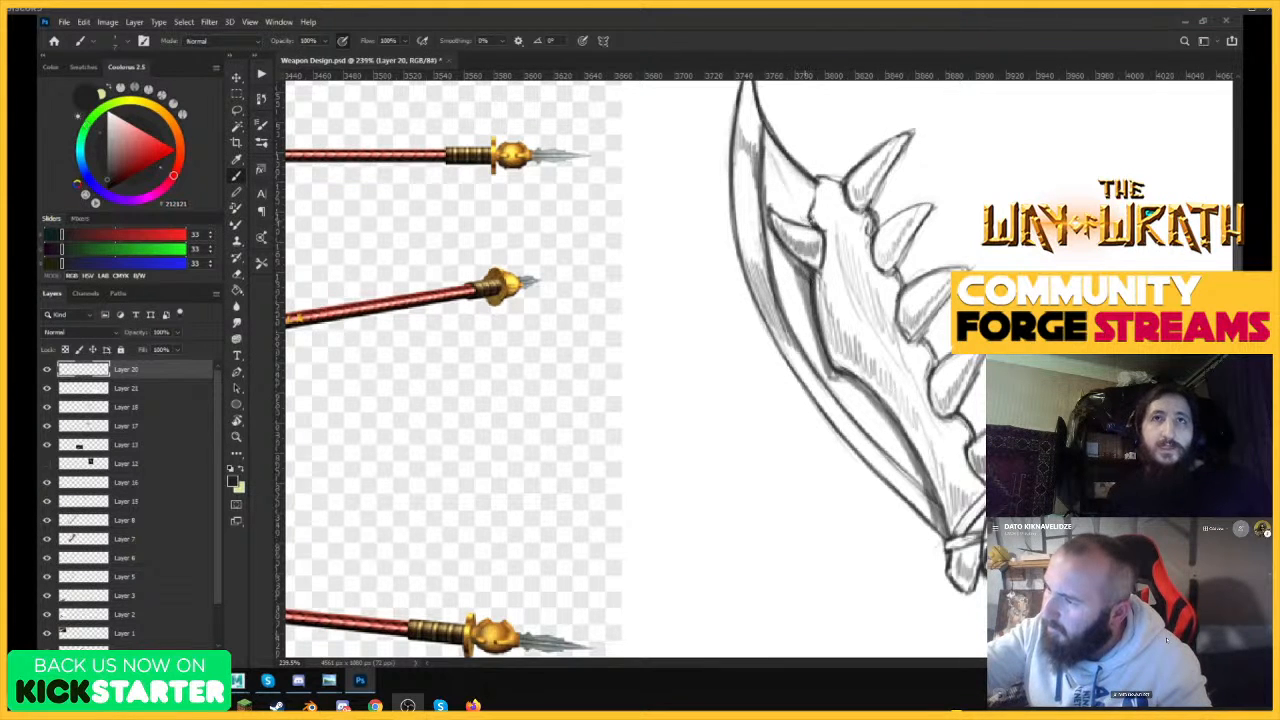
pyautogui.moveTo(884, 258); pyautogui.dragTo(780, 260)
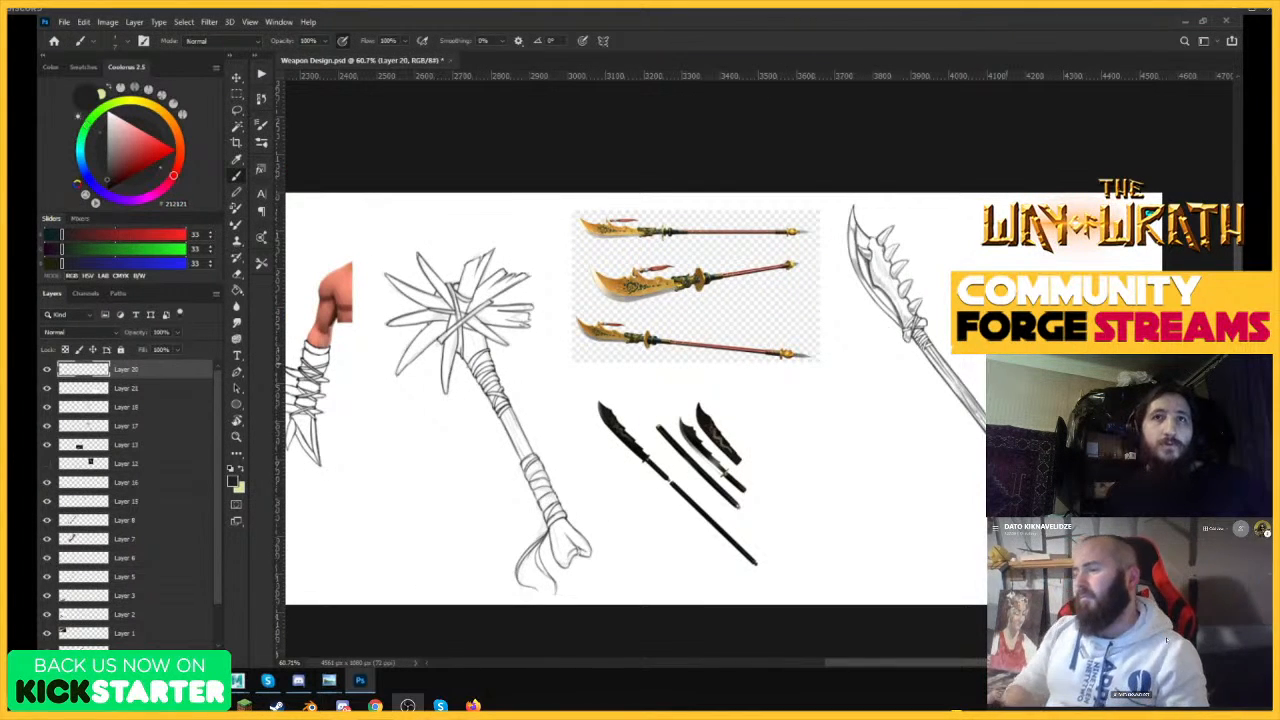
pyautogui.hotkey('ctrl', 's')
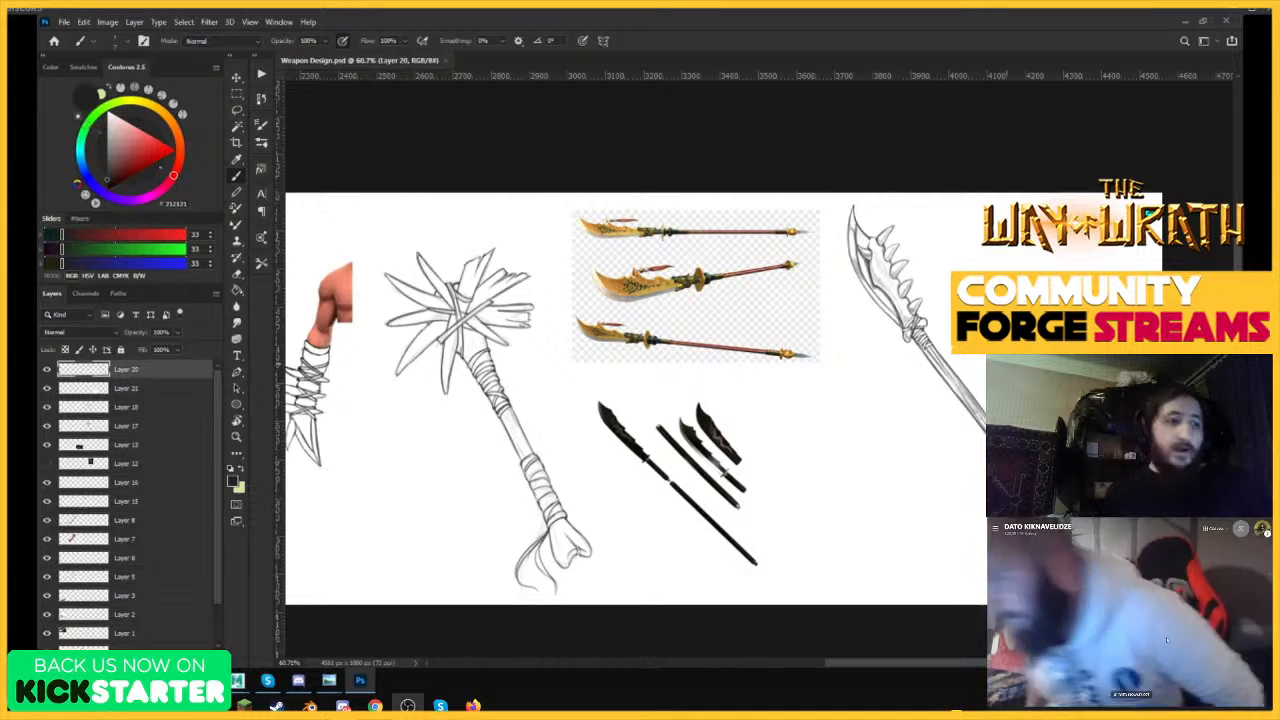
# Strengthen the upper outlines of the second and third teeth on the bone spine.
pyautogui.hotkey('ctrl', 'space')
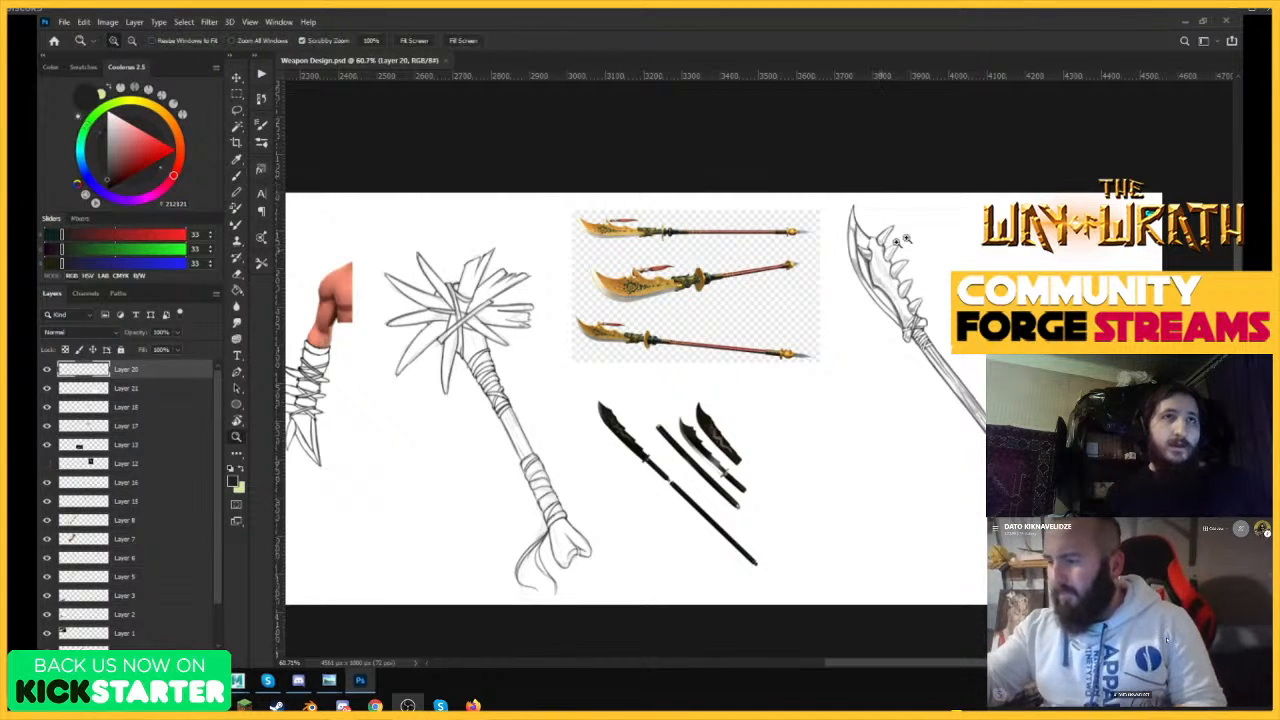
pyautogui.moveTo(897, 240); pyautogui.dragTo(1007, 194)
pyautogui.moveTo(900, 264); pyautogui.dragTo(1060, 190)
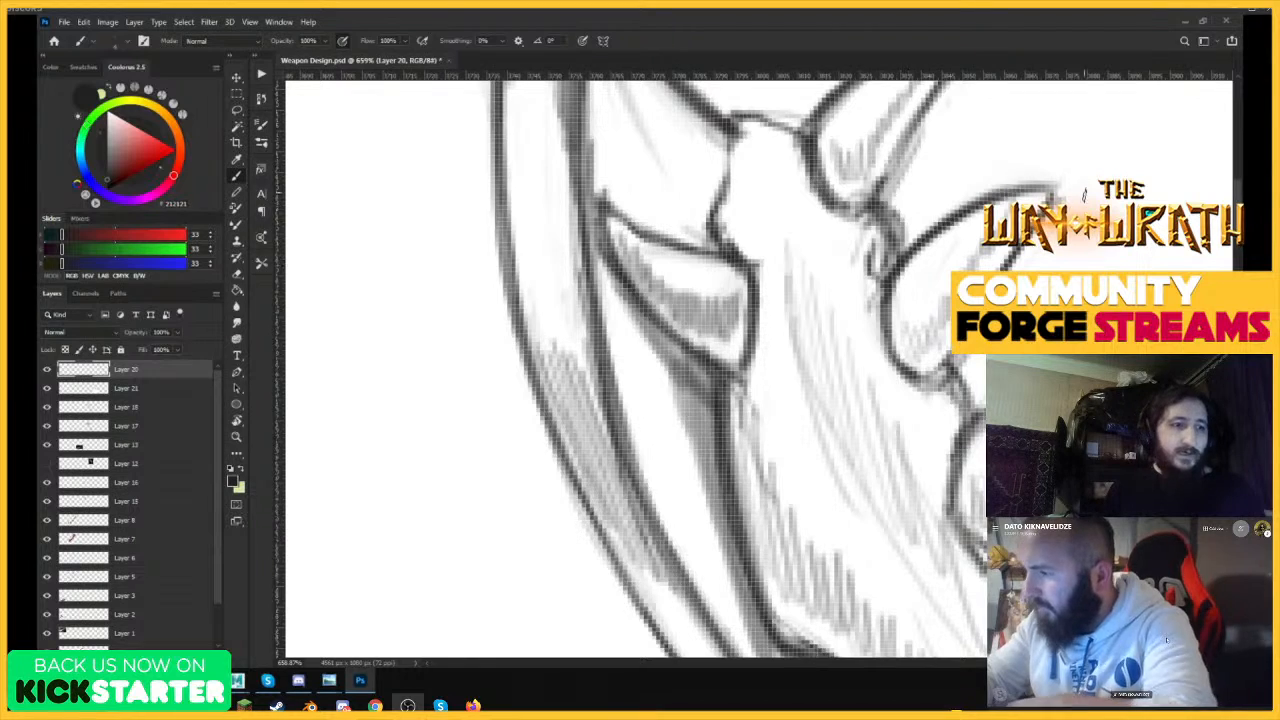
pyautogui.hotkey('ctrl', 'space')
pyautogui.moveTo(956, 202)
pyautogui.mouseDown()
pyautogui.moveTo(890, 204)
pyautogui.moveTo(1020, 216)
pyautogui.mouseUp()
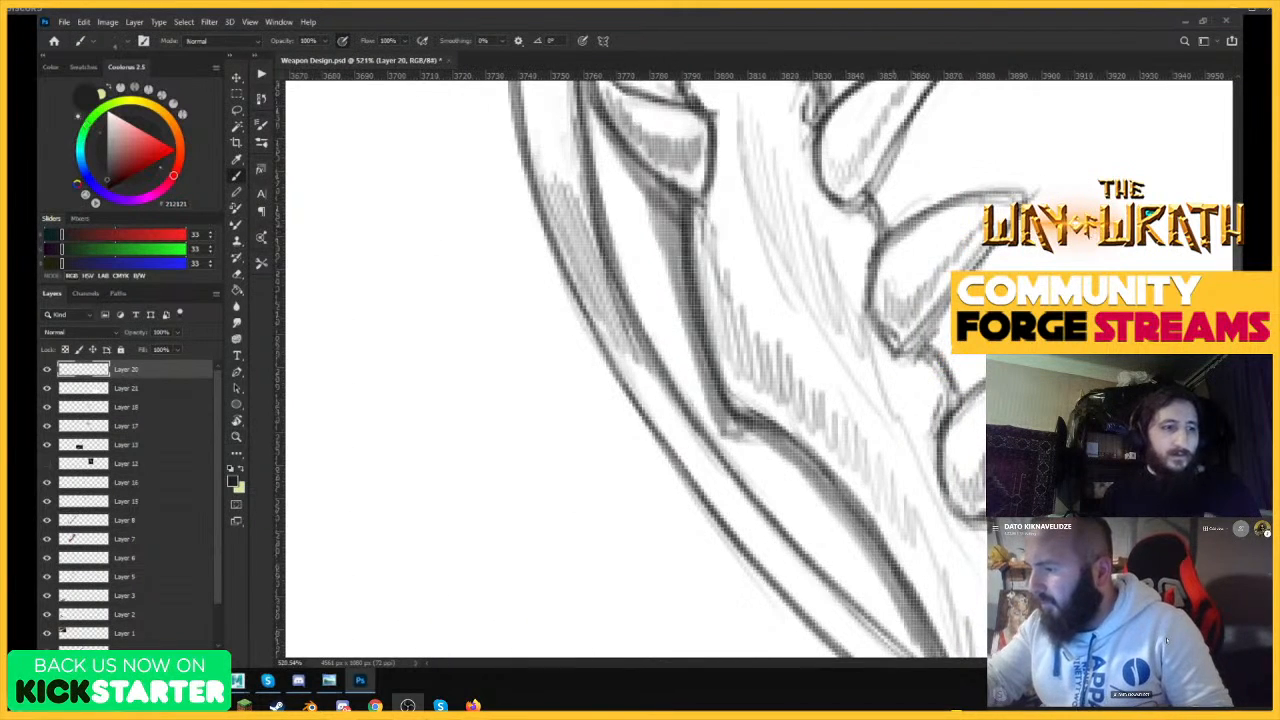
pyautogui.moveTo(878, 254)
pyautogui.mouseDown()
pyautogui.moveTo(1001, 191)
pyautogui.moveTo(1052, 188)
pyautogui.mouseUp()
# Erase the rough upper edge of the third tooth and redraw it as a clean curve to the tip.
pyautogui.hotkey('ctrl', 'space')
pyautogui.moveTo(960, 236)
pyautogui.mouseDown()
pyautogui.moveTo(894, 238)
pyautogui.moveTo(1015, 236)
pyautogui.mouseUp()
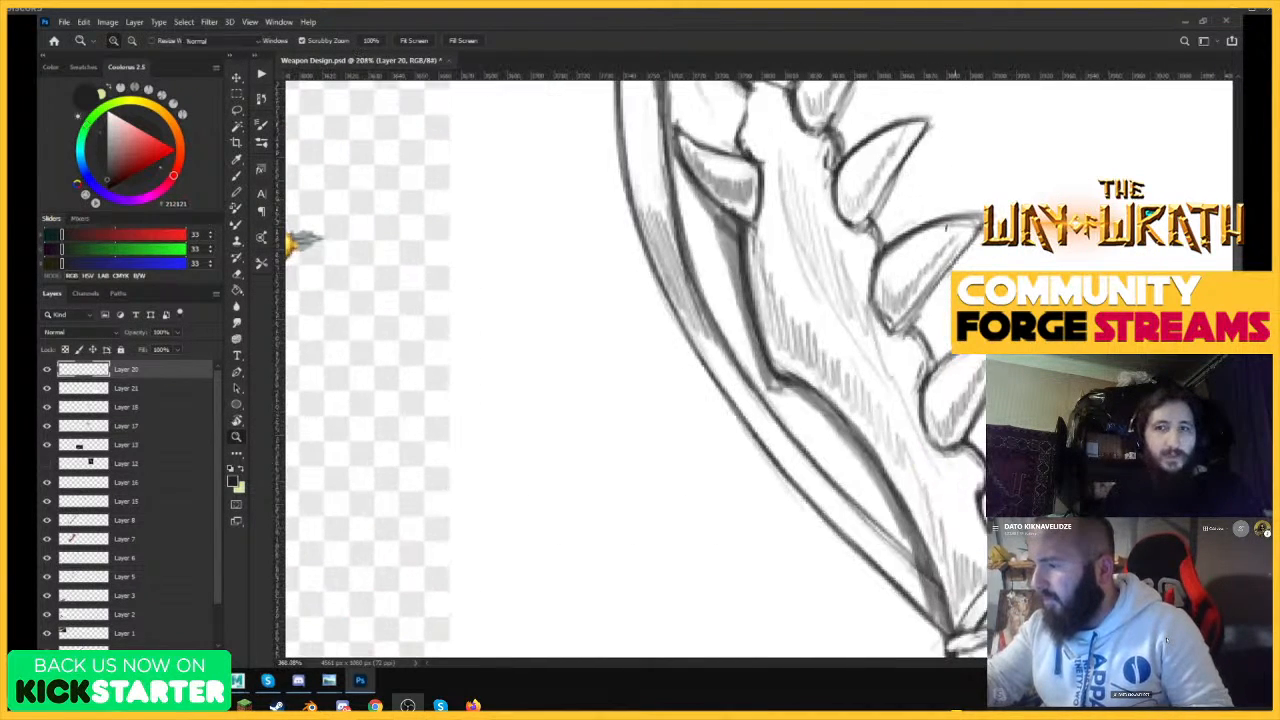
pyautogui.press('e')
pyautogui.moveTo(890, 260); pyautogui.dragTo(978, 215)
pyautogui.press('b')
pyautogui.moveTo(903, 239); pyautogui.dragTo(983, 211)
# Redraw the fourth tooth's outline with darker, cleaner lines.
pyautogui.moveTo(922, 393); pyautogui.dragTo(958, 357)
pyautogui.moveTo(923, 384); pyautogui.dragTo(962, 354)
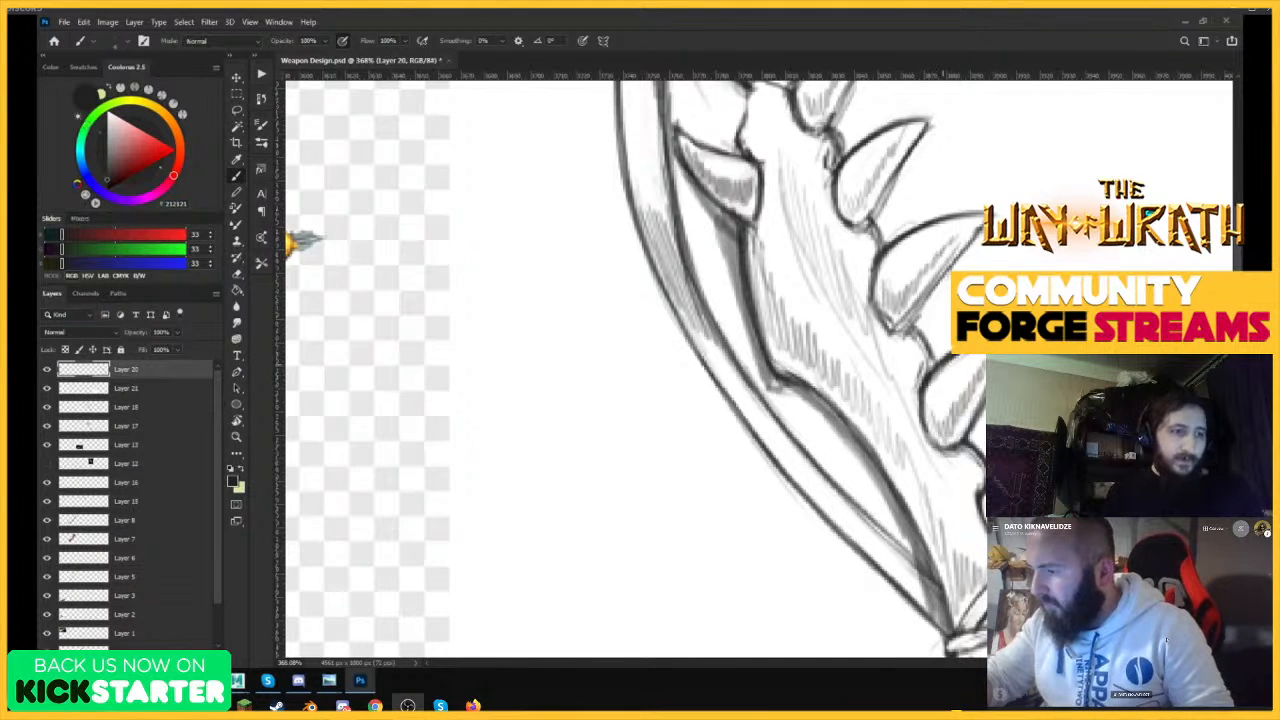
pyautogui.press('e')
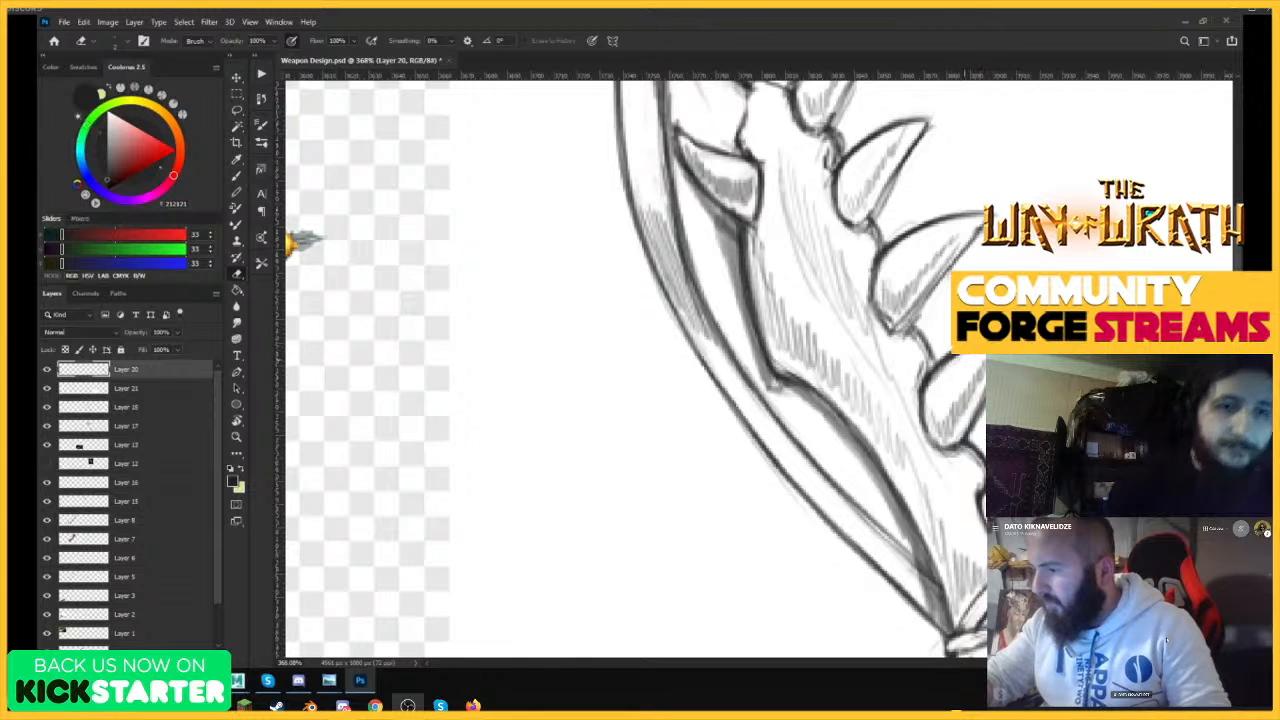
pyautogui.press('b')
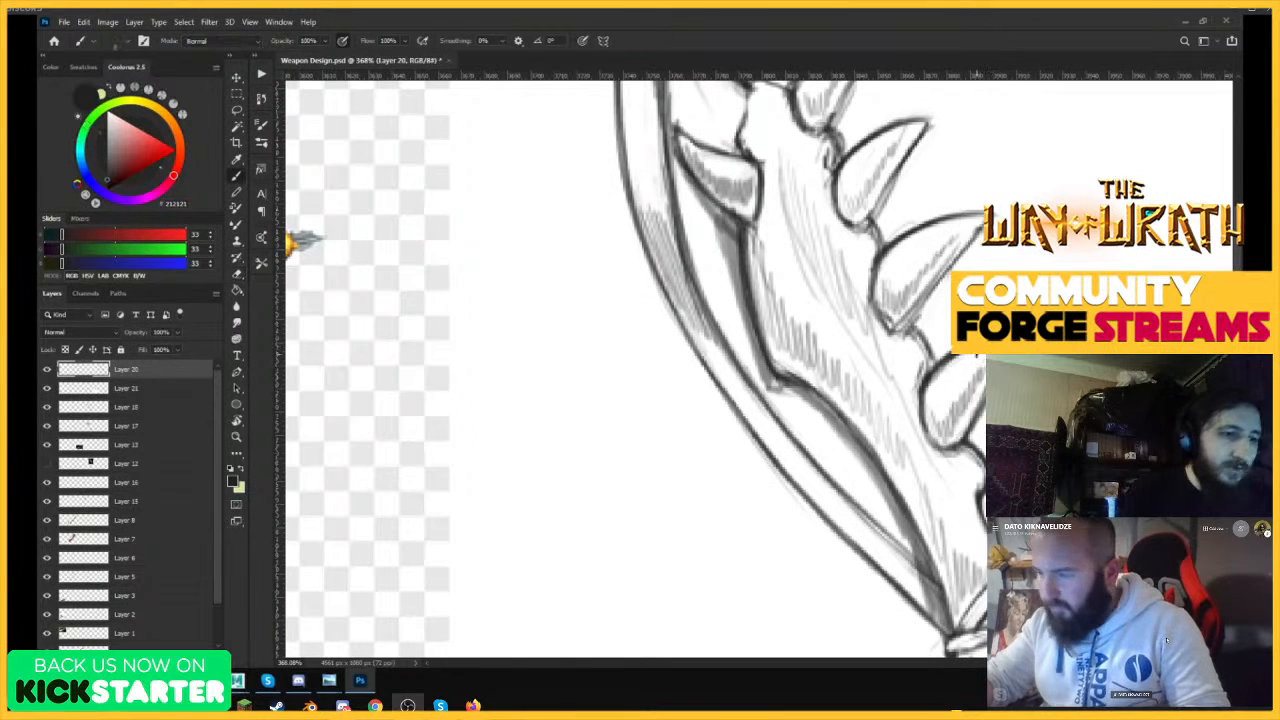
pyautogui.moveTo(985, 389); pyautogui.dragTo(974, 419)
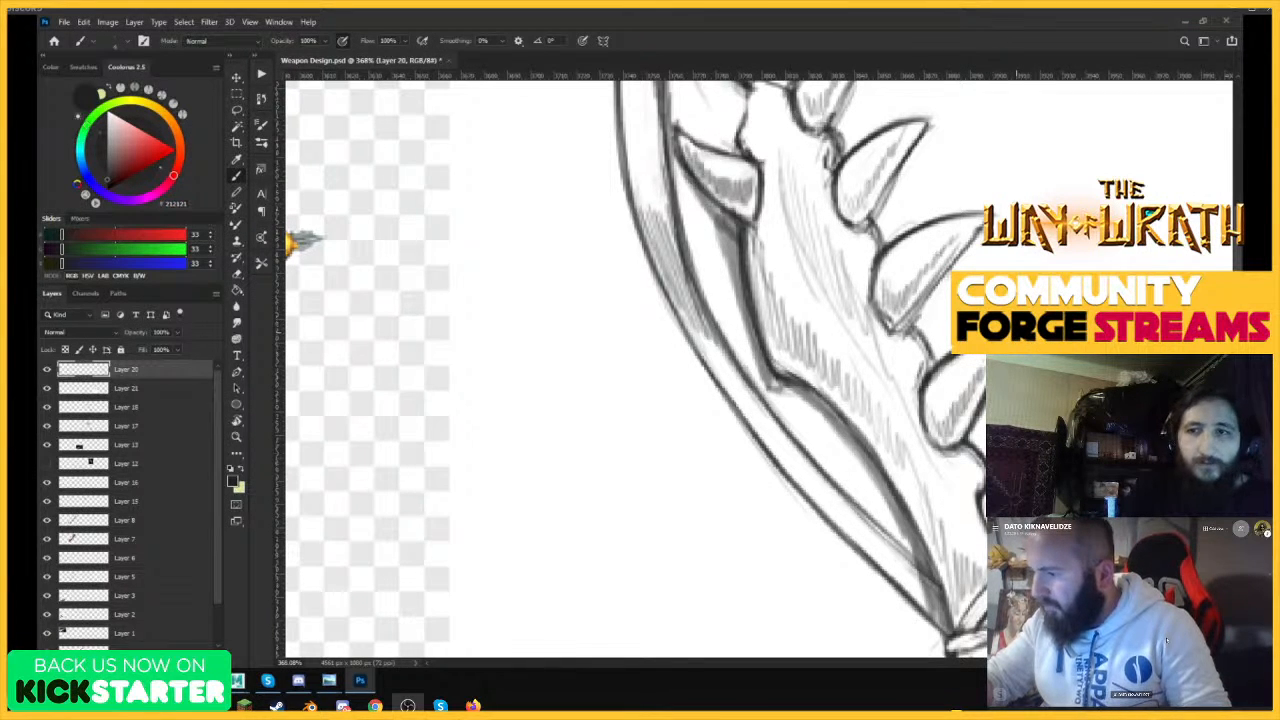
# Clean up the outline of the lowest tooth near the binding with alternating eraser and brush strokes.
pyautogui.press('z')
pyautogui.moveTo(1018, 341)
pyautogui.mouseDown()
pyautogui.moveTo(930, 343)
pyautogui.moveTo(1000, 343)
pyautogui.mouseUp()
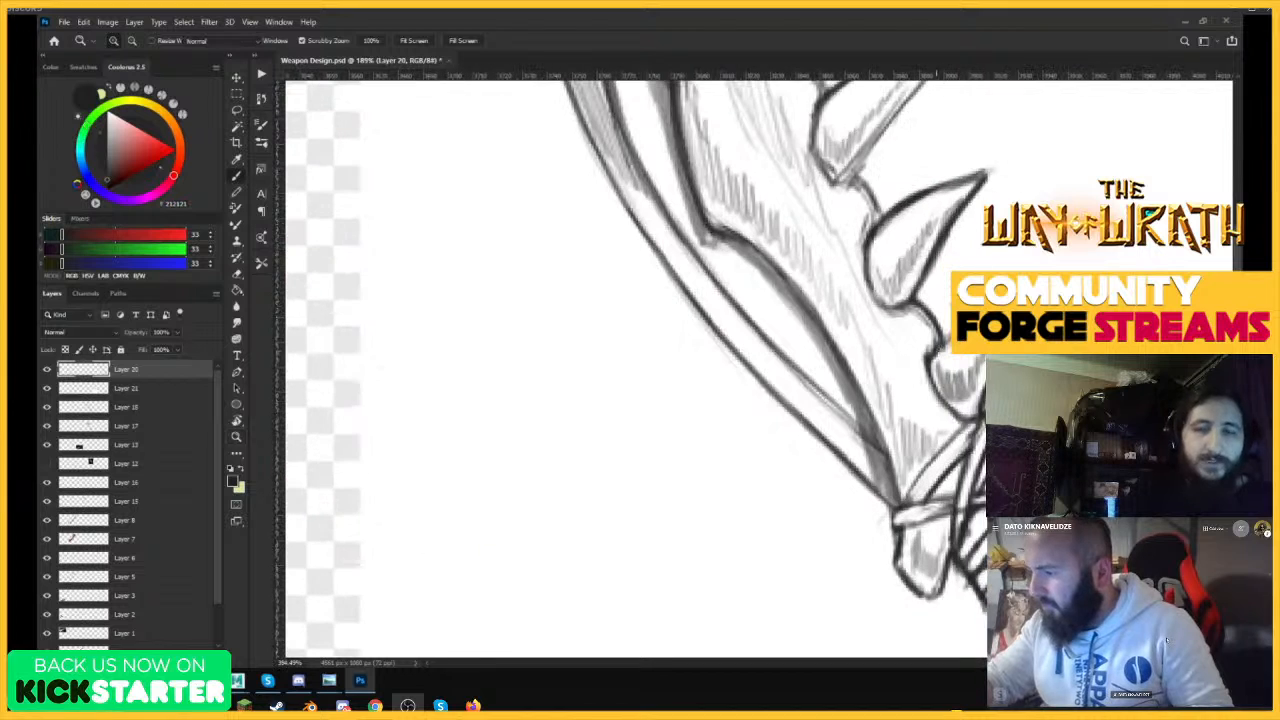
pyautogui.press('b')
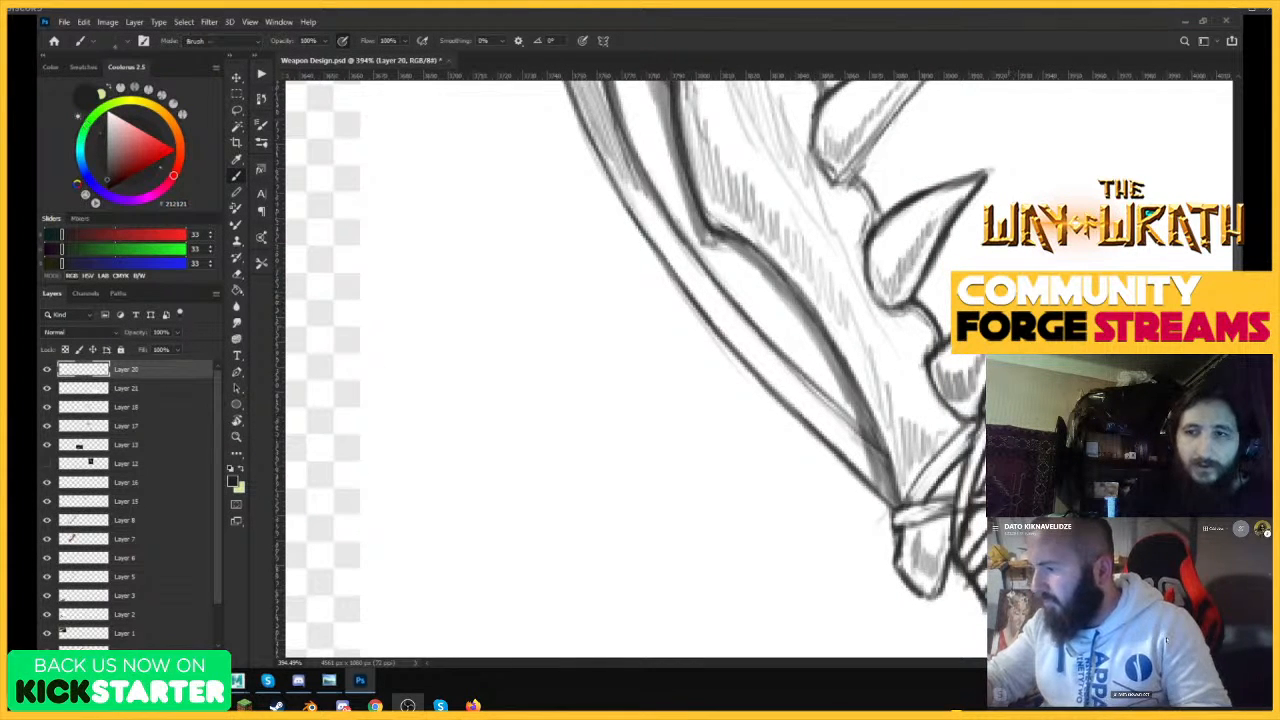
pyautogui.press('e')
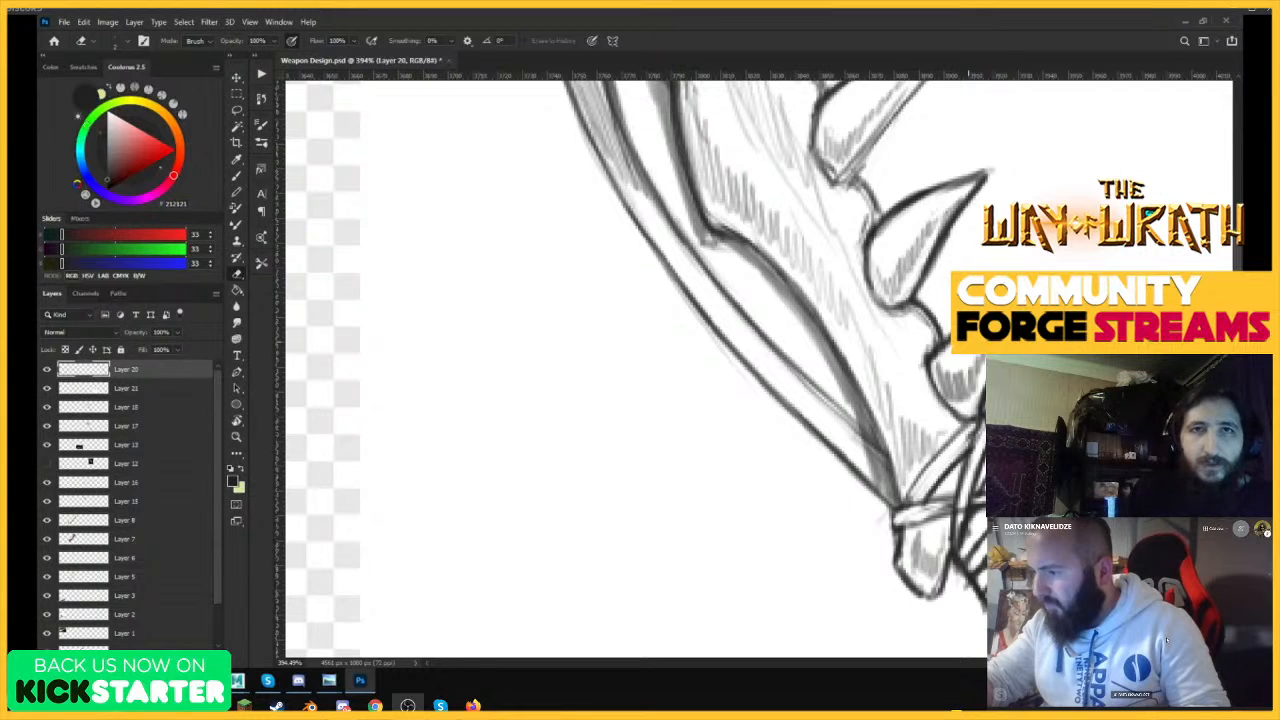
pyautogui.press('b')
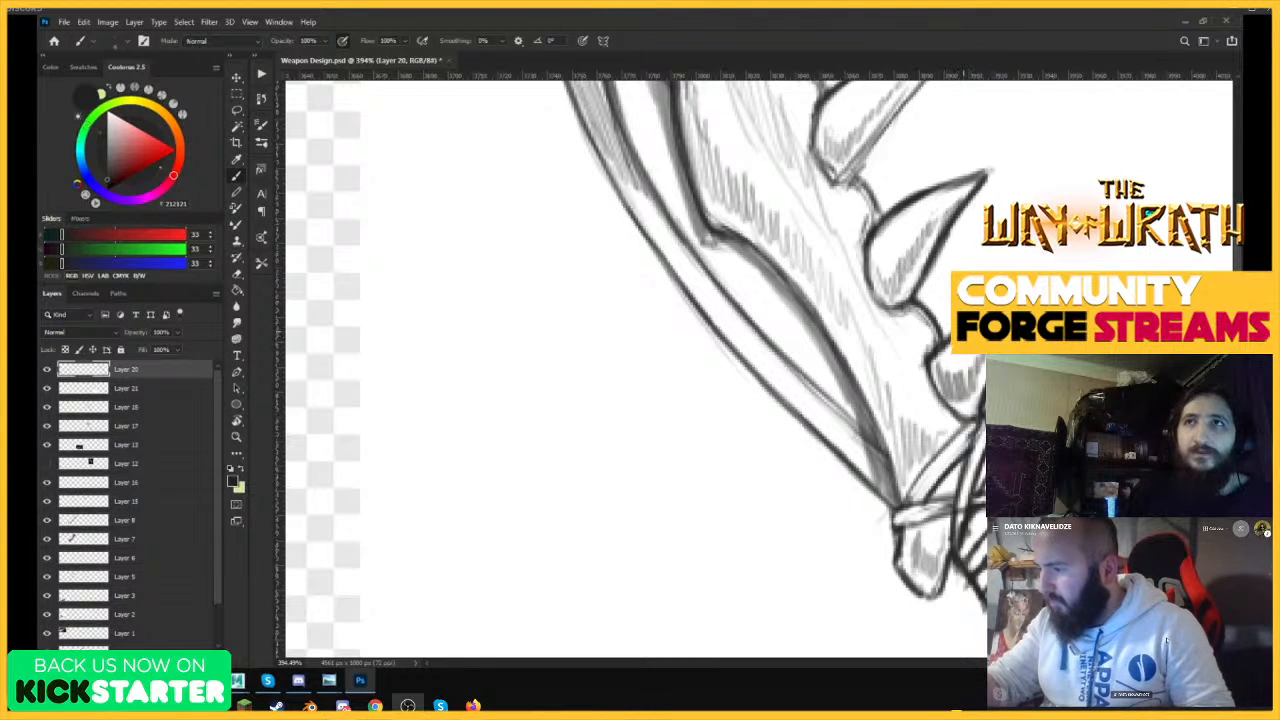
pyautogui.moveTo(1085, 295); pyautogui.dragTo(1131, 287)
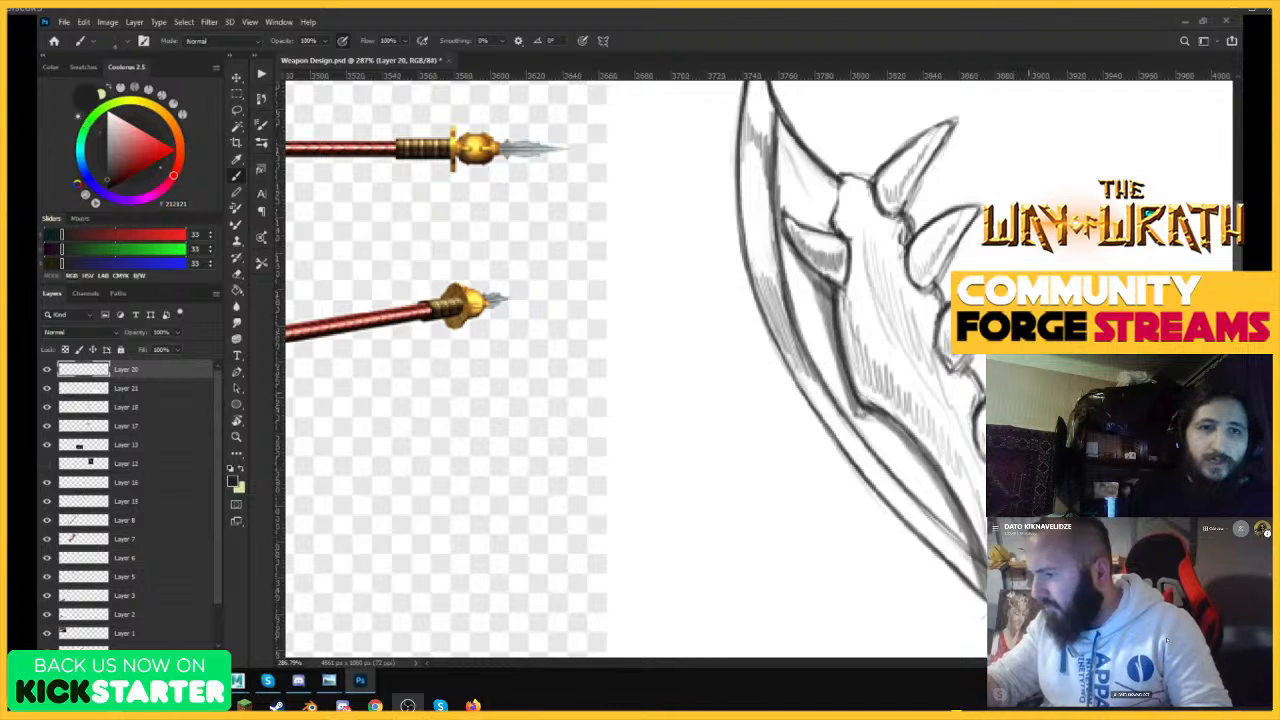
# Touch up the outlines around the middle teeth of the bone spine and save the file.
pyautogui.press('e')
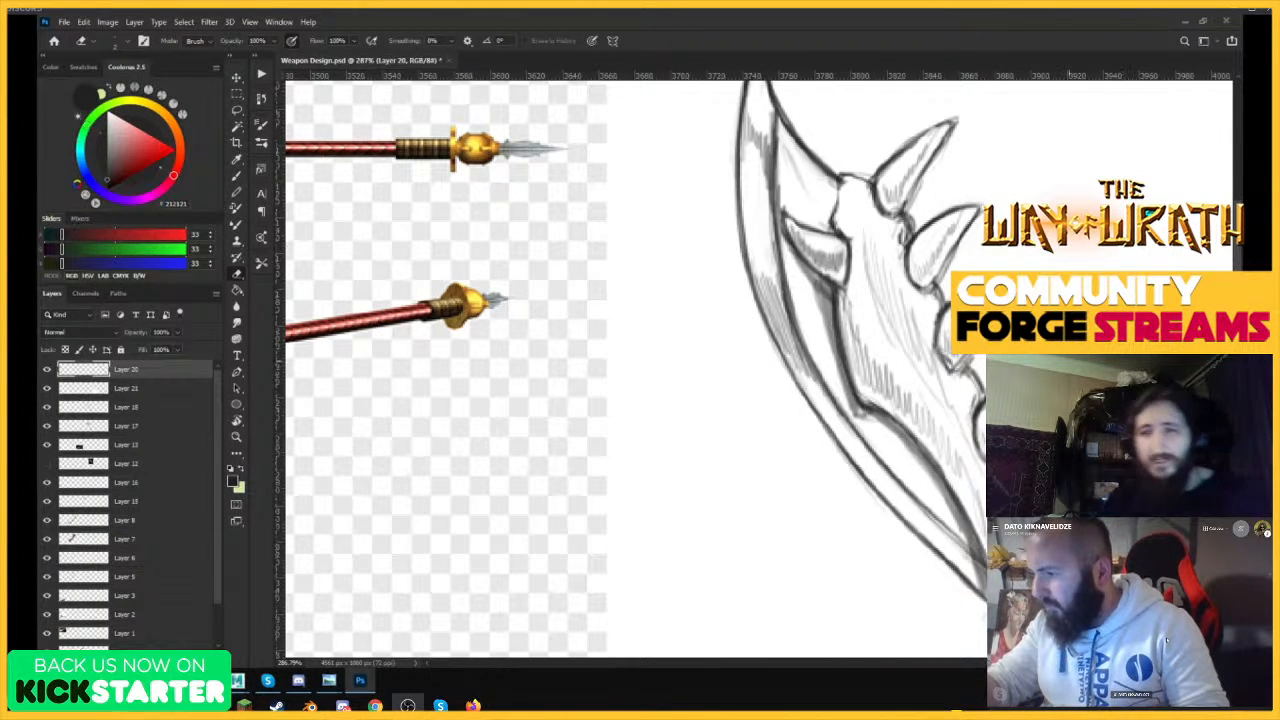
pyautogui.press('b')
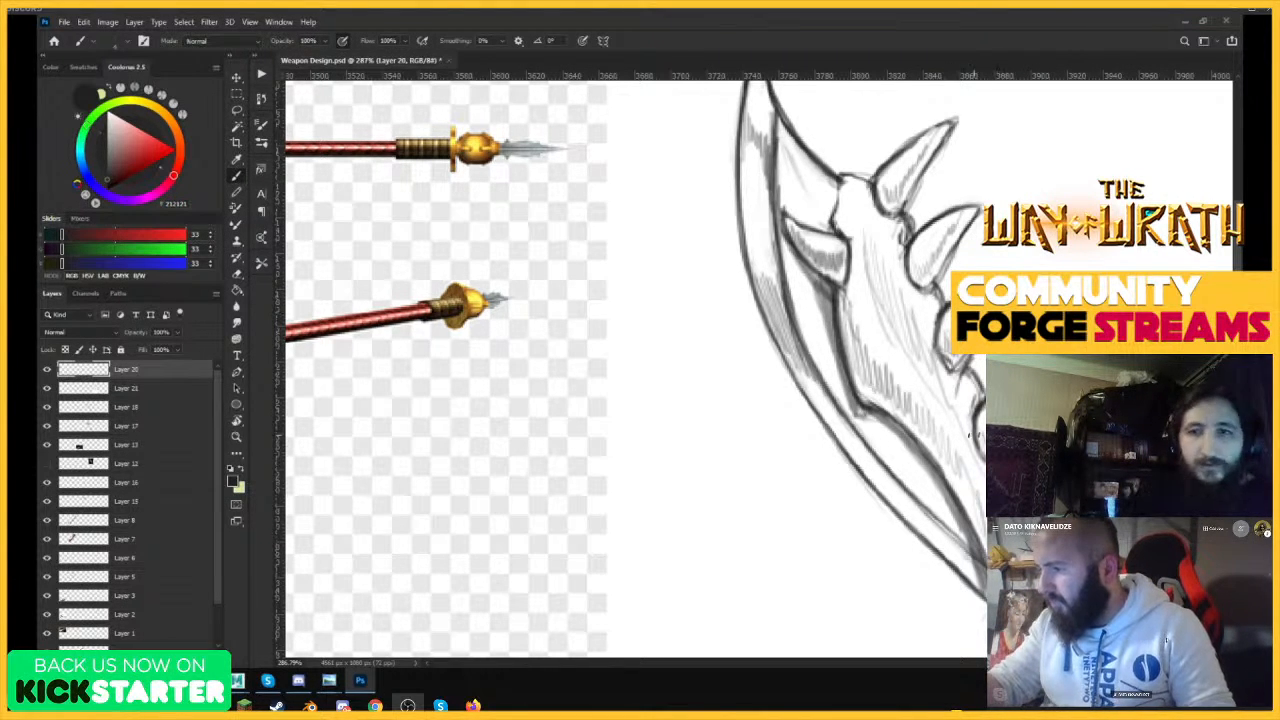
pyautogui.moveTo(1067, 367); pyautogui.dragTo(937, 456)
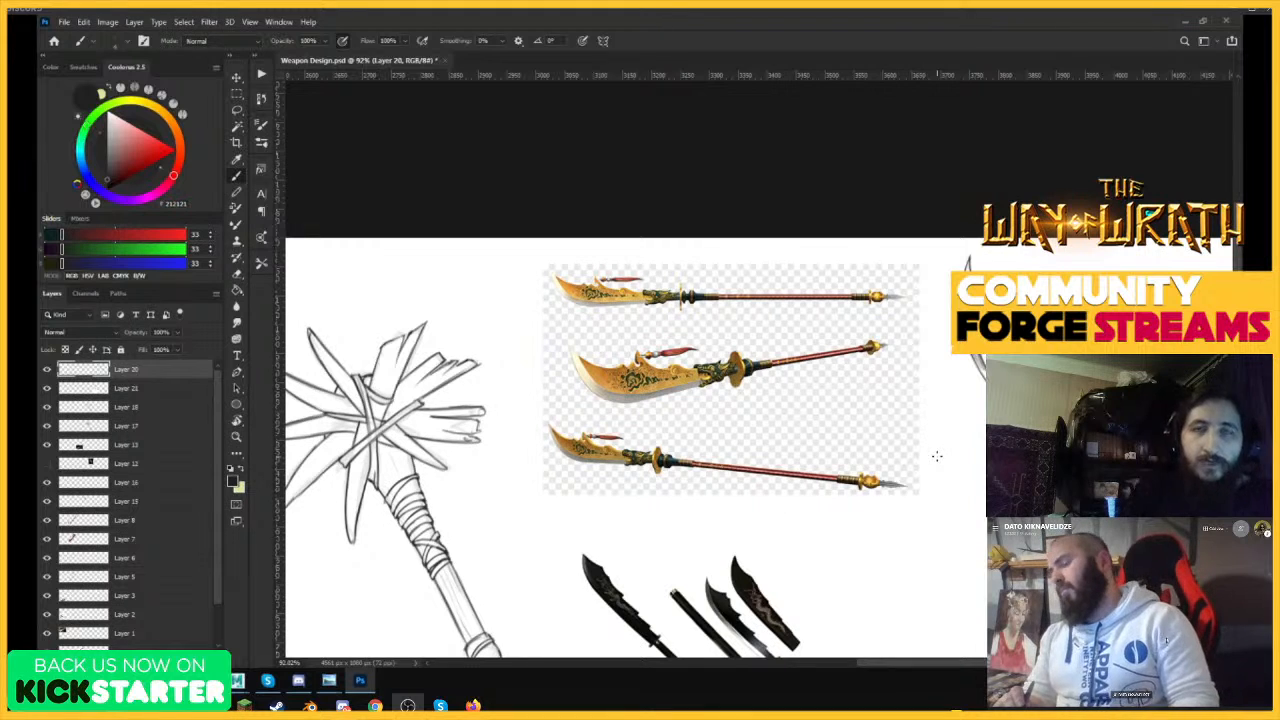
pyautogui.hotkey('ctrl', 's')
# Thicken the outline of the bone's upper end between the blade and the first tooth.
pyautogui.moveTo(988, 284); pyautogui.dragTo(1160, 290)
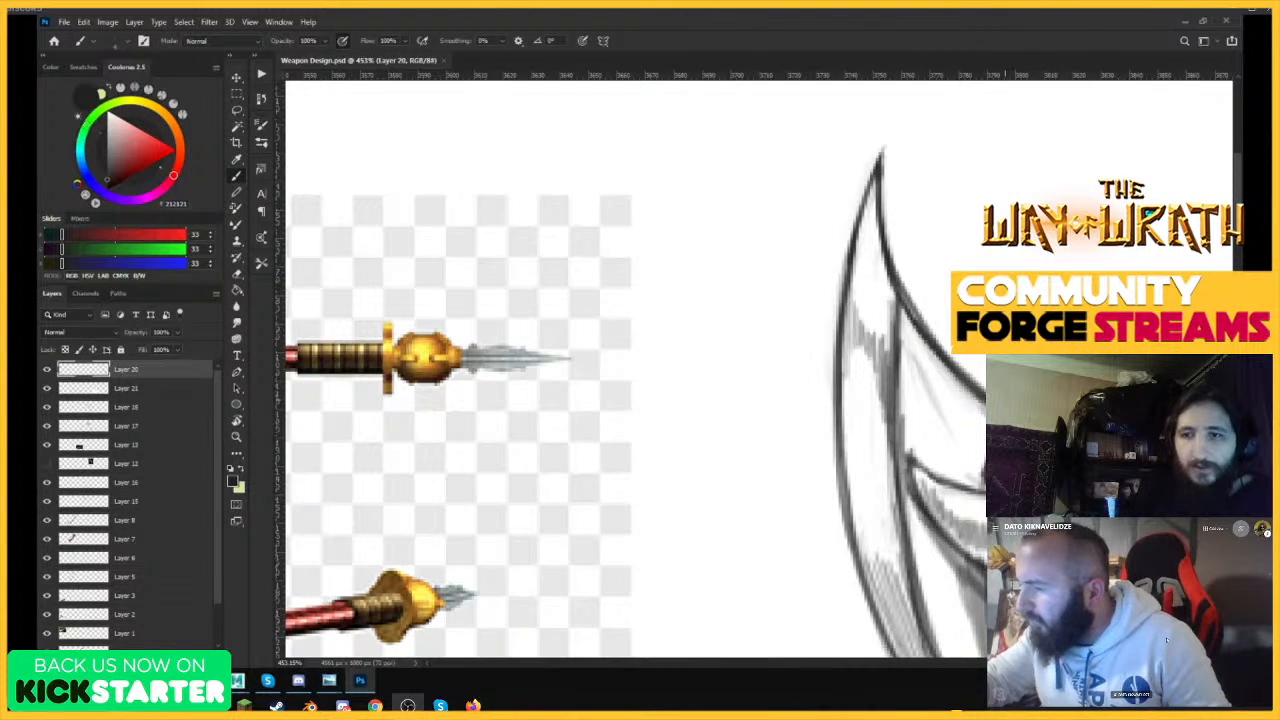
pyautogui.press('e')
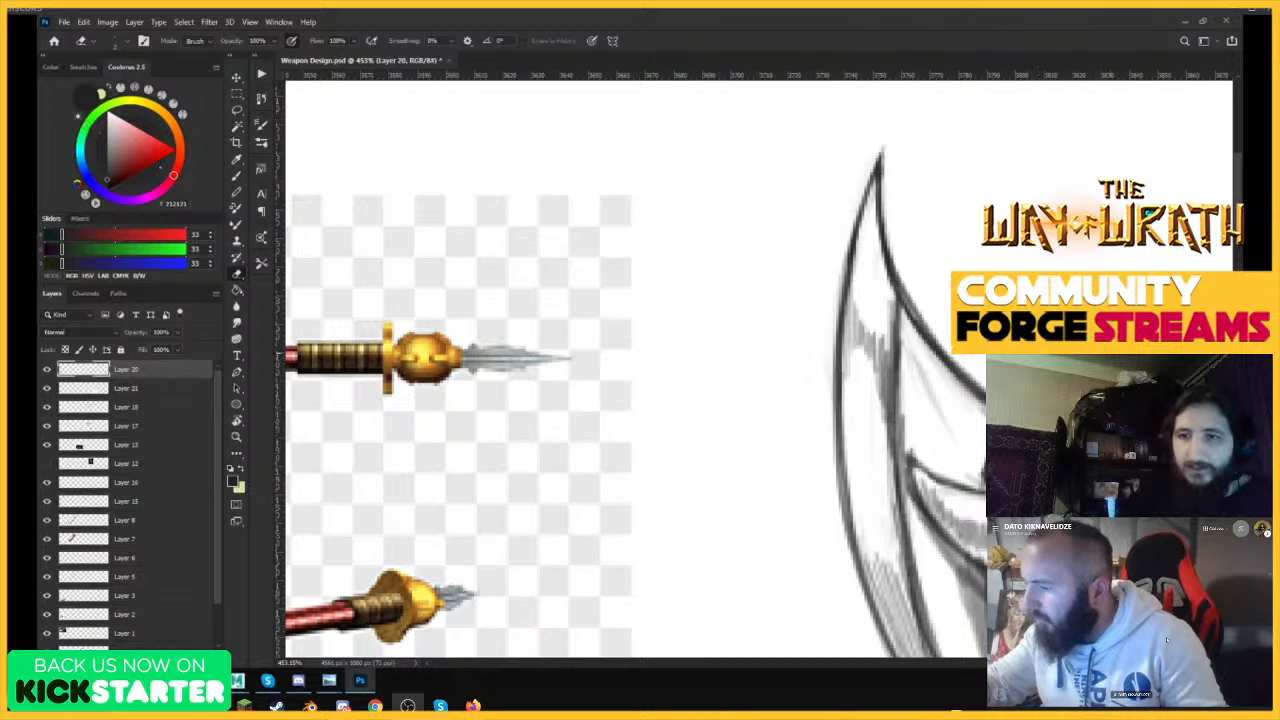
pyautogui.press('b')
pyautogui.moveTo(1022, 399); pyautogui.dragTo(884, 402)
pyautogui.moveTo(1085, 376); pyautogui.dragTo(1225, 378)
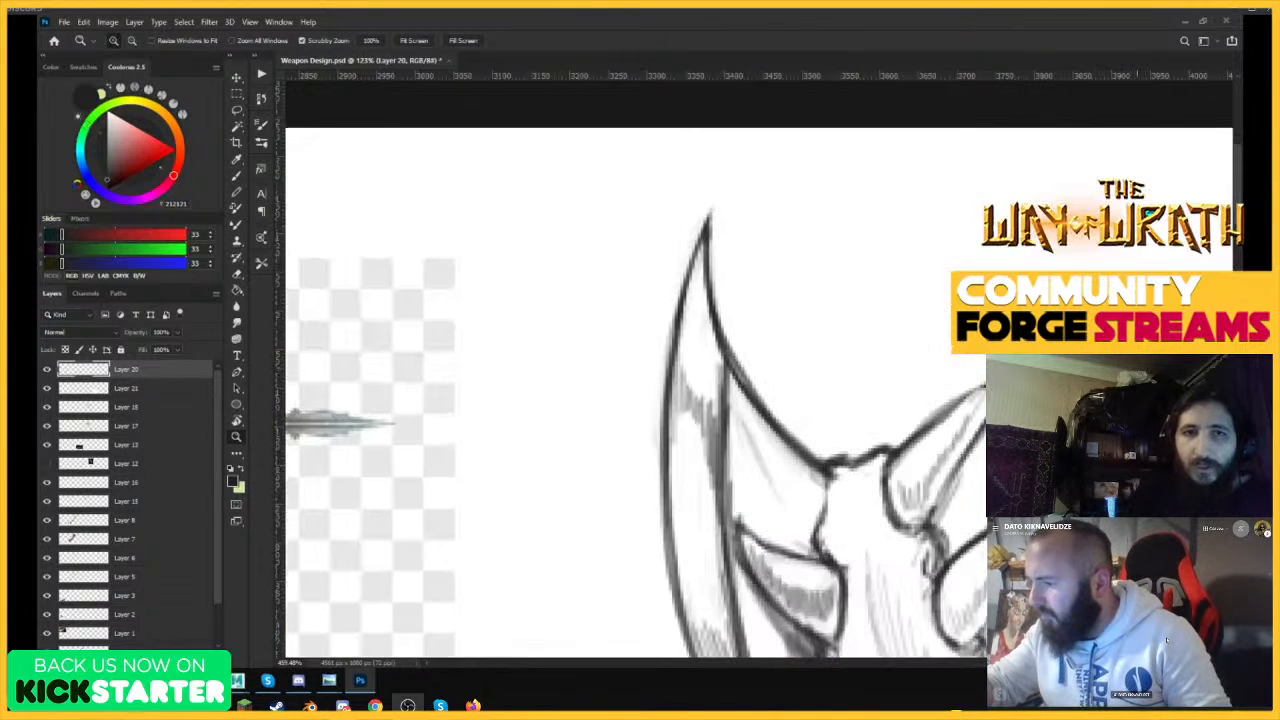
# Redraw the first tooth's upper edge as a darker curve and erase the excess along its inner side.
pyautogui.moveTo(892, 449); pyautogui.dragTo(985, 385)
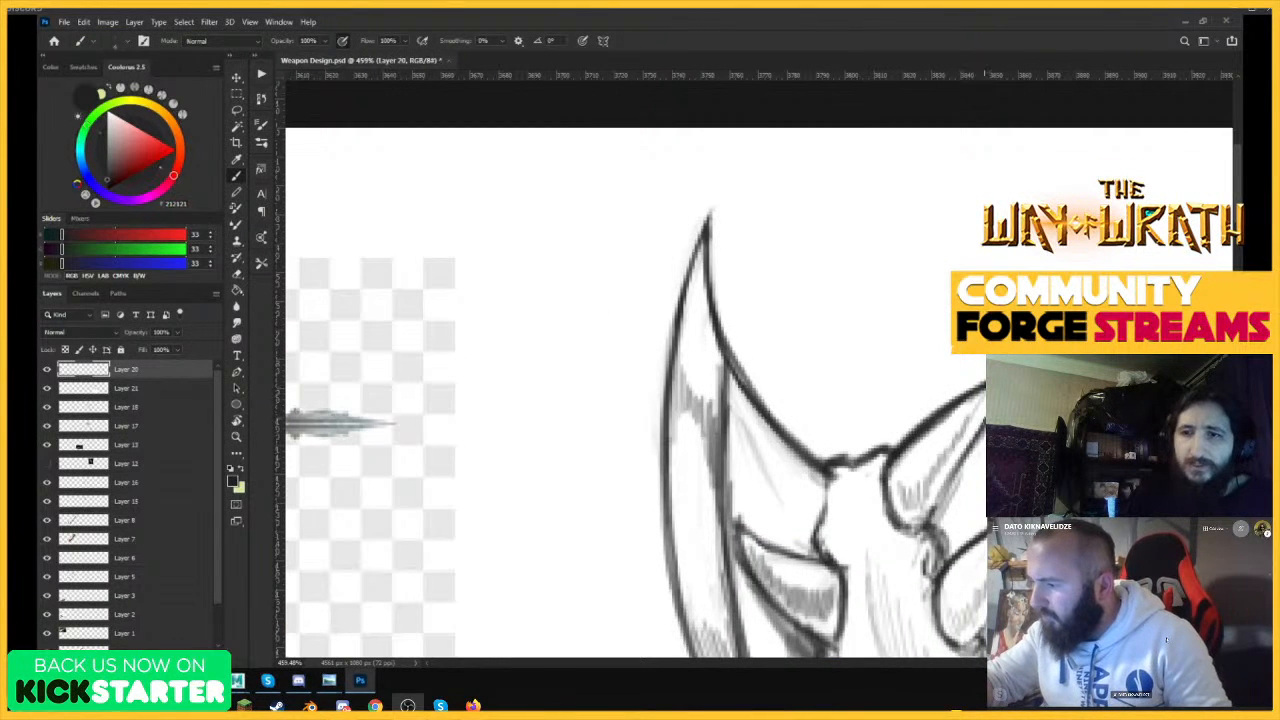
pyautogui.hotkey('ctrl', 'z')
pyautogui.moveTo(893, 448); pyautogui.dragTo(983, 386)
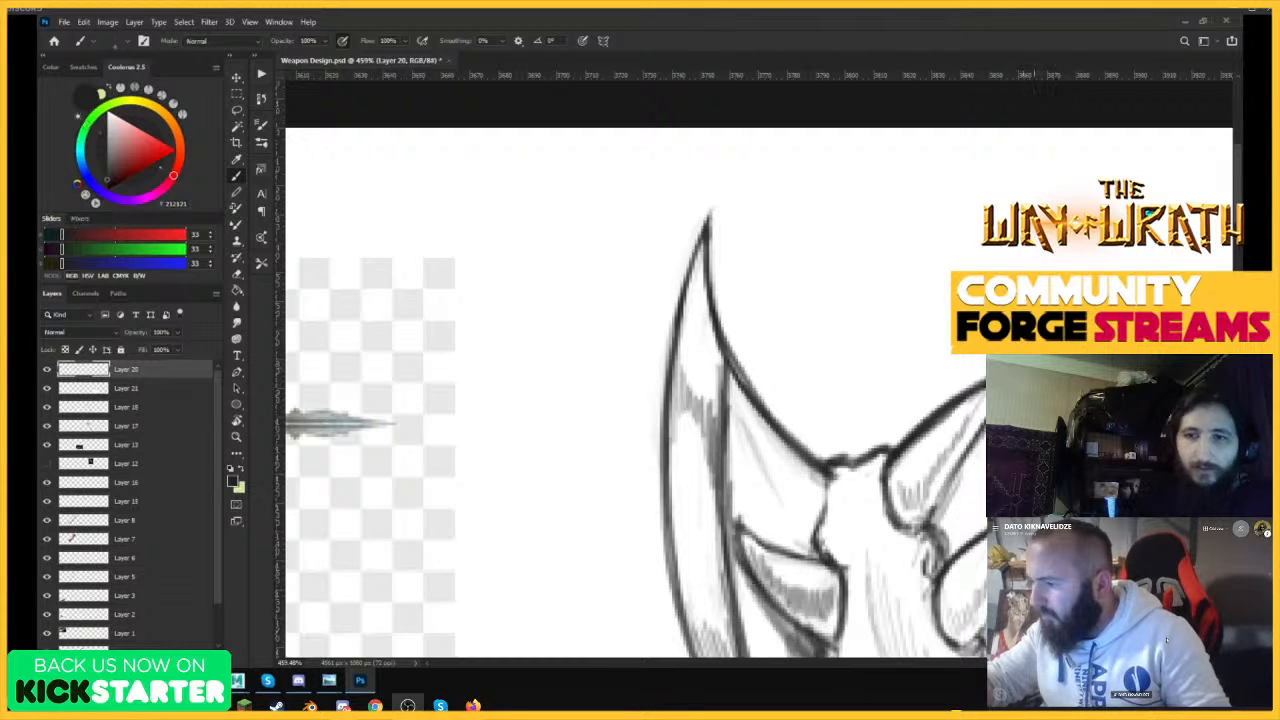
pyautogui.press('e')
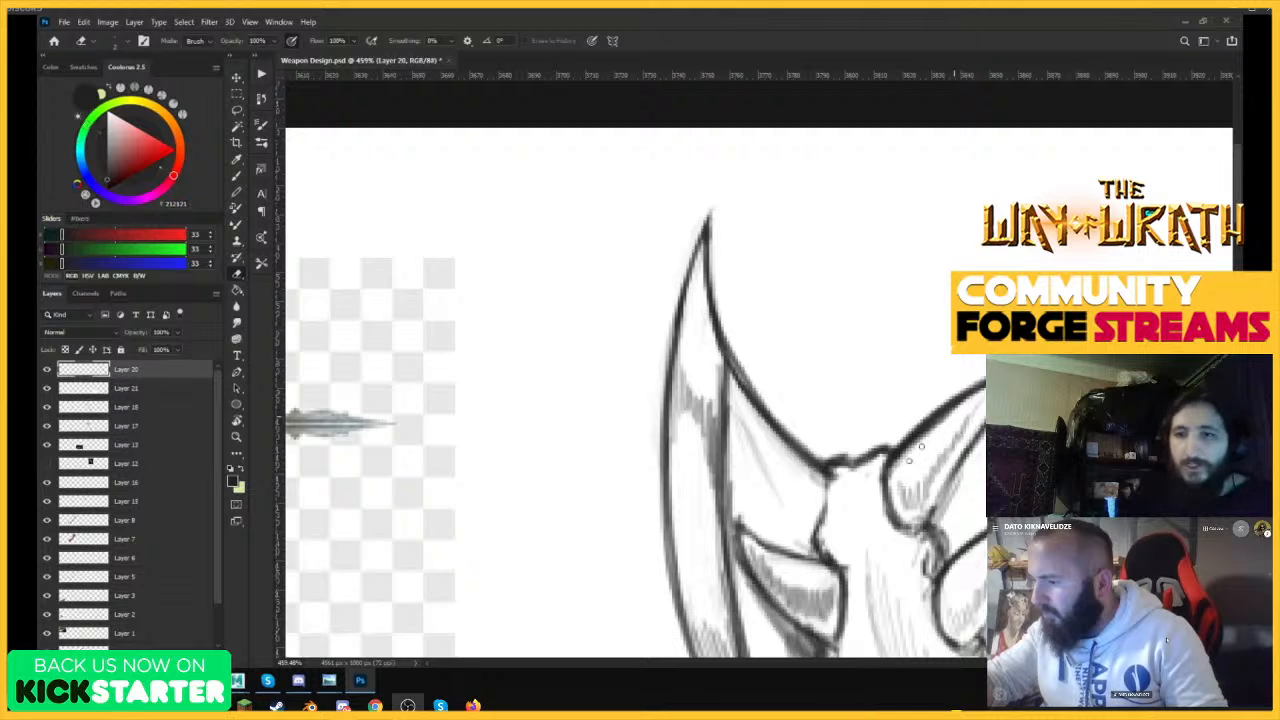
pyautogui.moveTo(921, 446)
pyautogui.mouseDown()
pyautogui.moveTo(898, 470)
pyautogui.moveTo(940, 410)
pyautogui.moveTo(975, 392)
pyautogui.mouseUp()
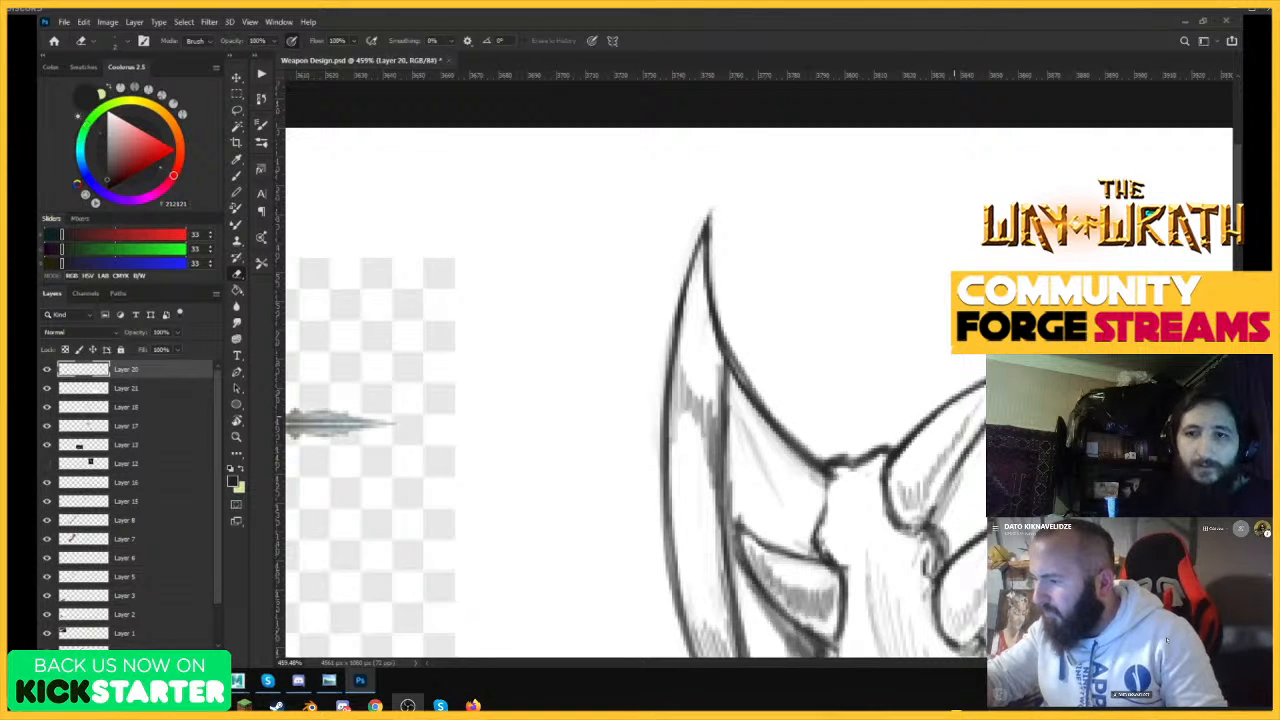
pyautogui.press('b')
pyautogui.moveTo(906, 437)
pyautogui.mouseDown()
pyautogui.moveTo(983, 381)
pyautogui.moveTo(922, 432)
pyautogui.moveTo(965, 425)
pyautogui.mouseUp()
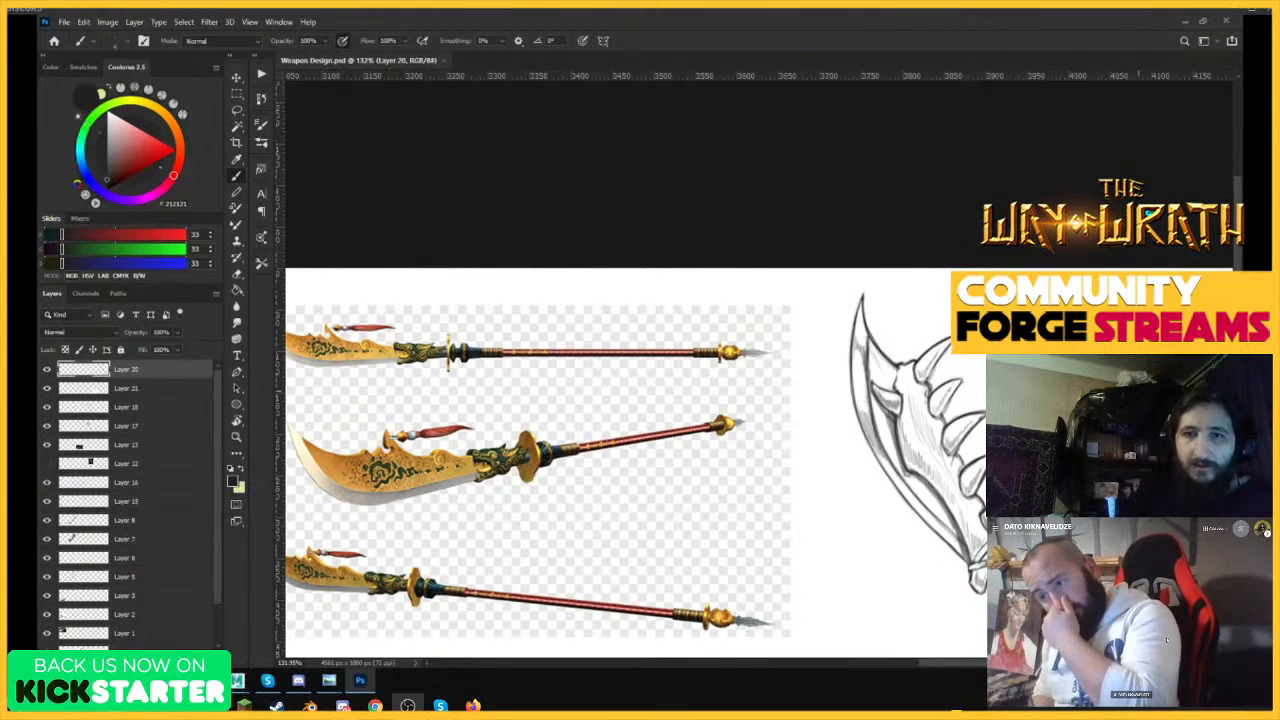
# Darken the third tooth's base and the bone outline between the third and fourth teeth.
pyautogui.moveTo(982, 464); pyautogui.dragTo(1087, 464)
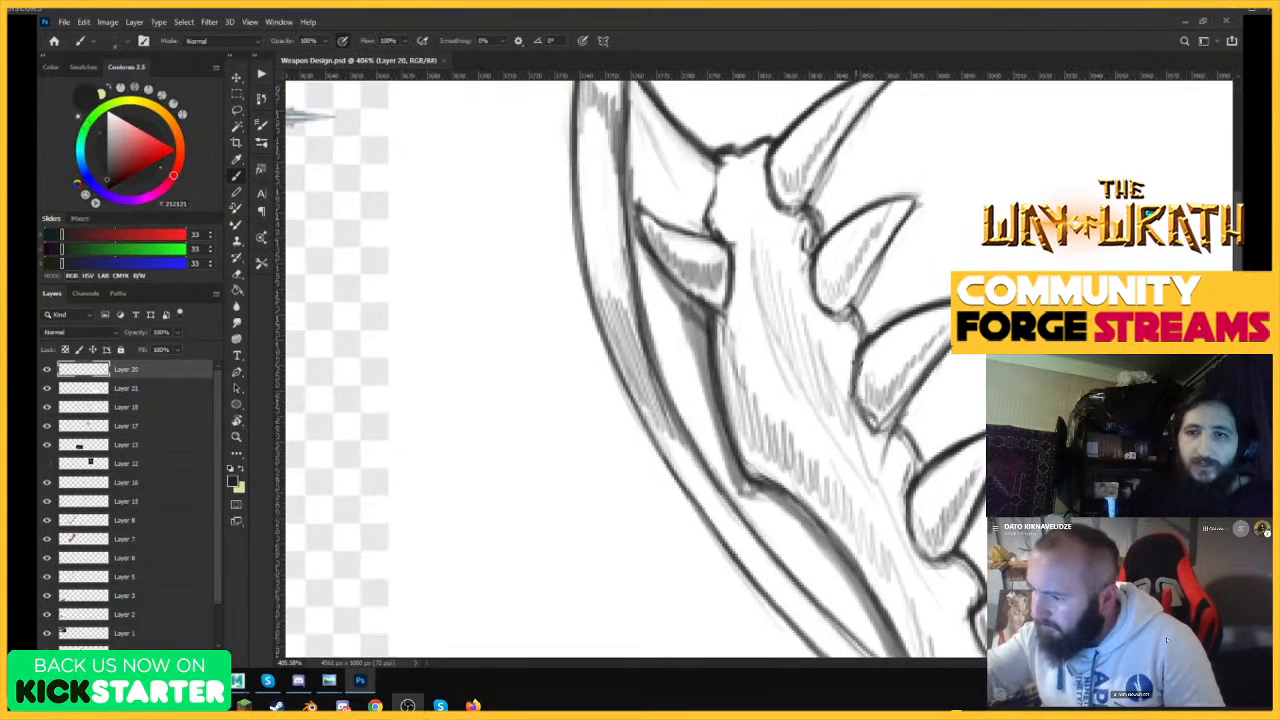
pyautogui.moveTo(861, 358)
pyautogui.mouseDown()
pyautogui.moveTo(876, 430)
pyautogui.moveTo(902, 426)
pyautogui.moveTo(905, 470)
pyautogui.mouseUp()
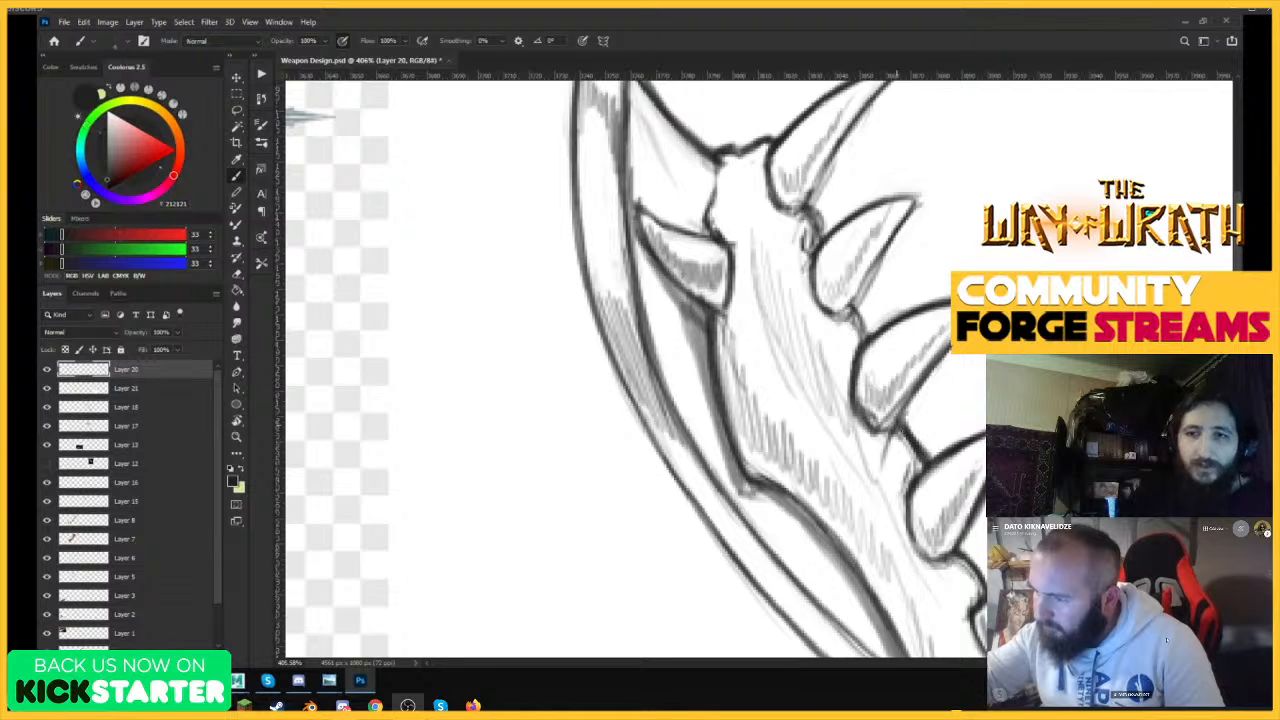
pyautogui.moveTo(982, 384)
pyautogui.mouseDown()
pyautogui.moveTo(869, 384)
pyautogui.moveTo(1010, 392)
pyautogui.mouseUp()
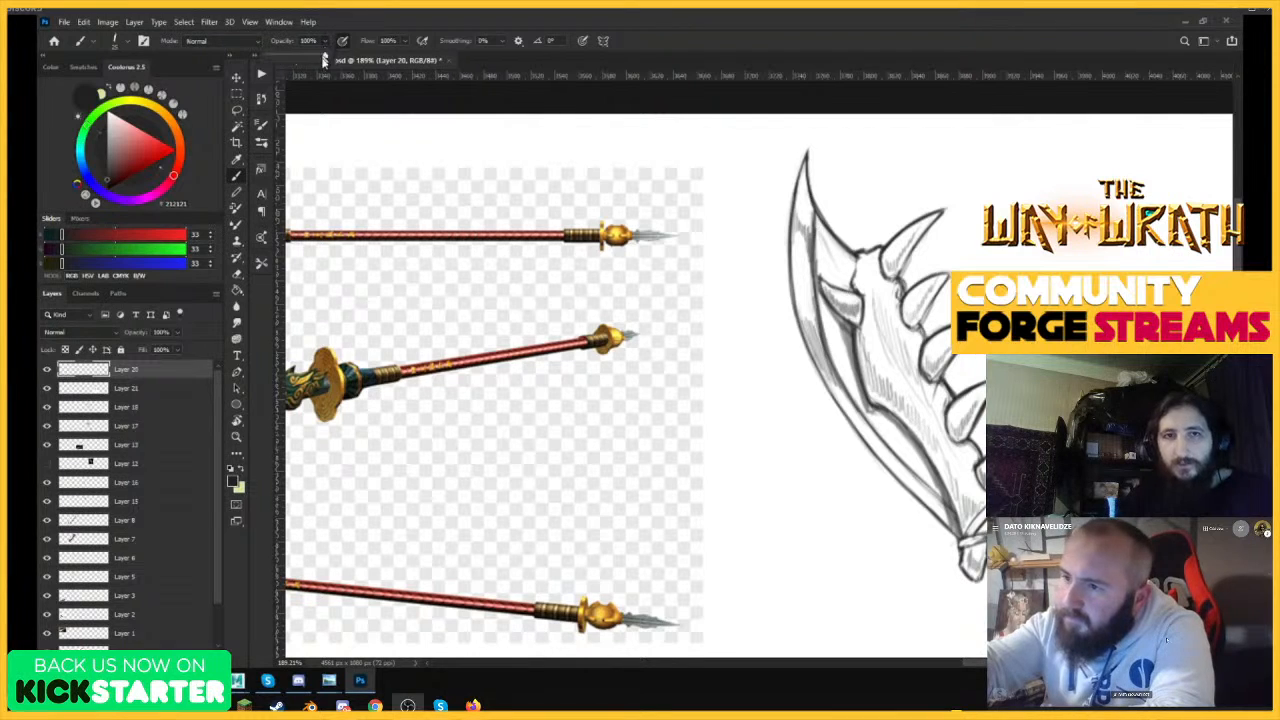
# Shade the blade in translucent grey at 38% brush opacity and brush white highlights along its outer cutting edge.
pyautogui.moveTo(811, 241)
pyautogui.mouseDown()
pyautogui.moveTo(795, 281)
pyautogui.moveTo(793, 221)
pyautogui.moveTo(807, 271)
pyautogui.moveTo(834, 269)
pyautogui.moveTo(837, 256)
pyautogui.moveTo(823, 263)
pyautogui.moveTo(848, 283)
pyautogui.moveTo(847, 261)
pyautogui.moveTo(830, 263)
pyautogui.moveTo(813, 321)
pyautogui.moveTo(829, 381)
pyautogui.moveTo(817, 301)
pyautogui.moveTo(835, 314)
pyautogui.moveTo(857, 406)
pyautogui.moveTo(838, 384)
pyautogui.moveTo(915, 479)
pyautogui.moveTo(922, 466)
pyautogui.moveTo(944, 516)
pyautogui.moveTo(892, 441)
pyautogui.mouseUp()
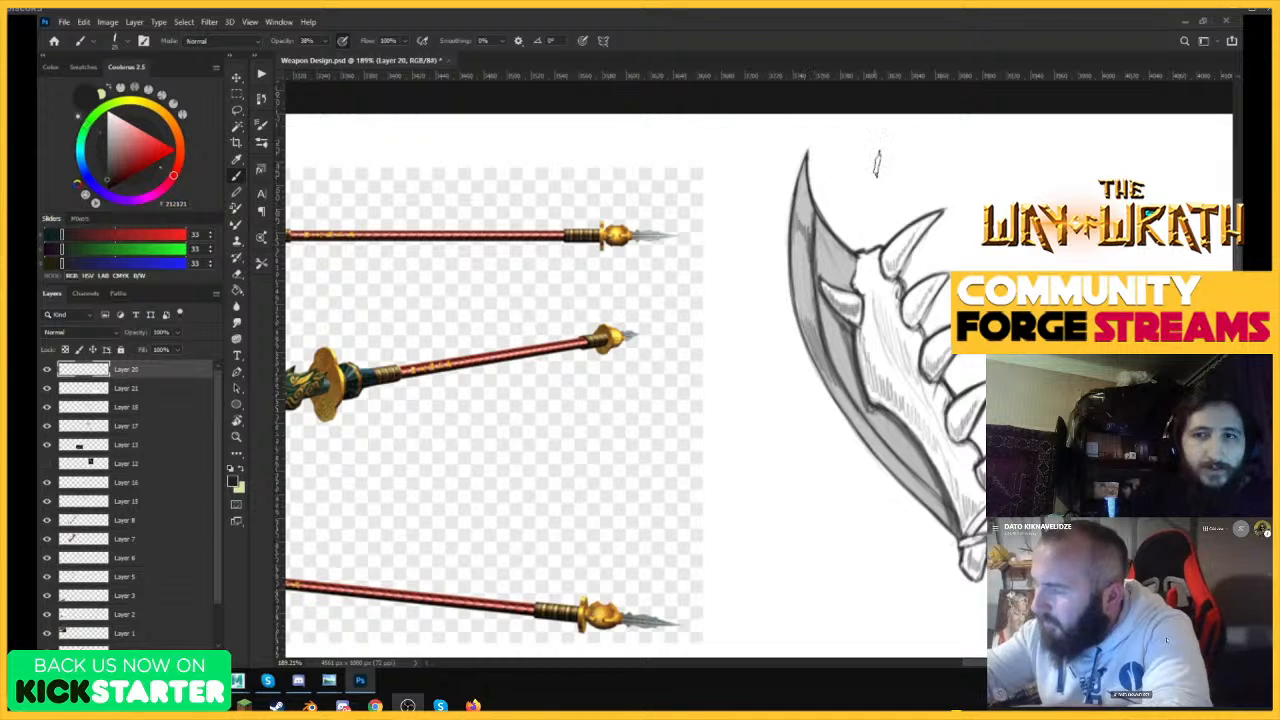
pyautogui.press('x')
pyautogui.moveTo(797, 246); pyautogui.dragTo(816, 328)
pyautogui.moveTo(802, 201)
pyautogui.mouseDown()
pyautogui.moveTo(802, 186)
pyautogui.moveTo(806, 230)
pyautogui.mouseUp()
pyautogui.moveTo(840, 384); pyautogui.dragTo(906, 488)
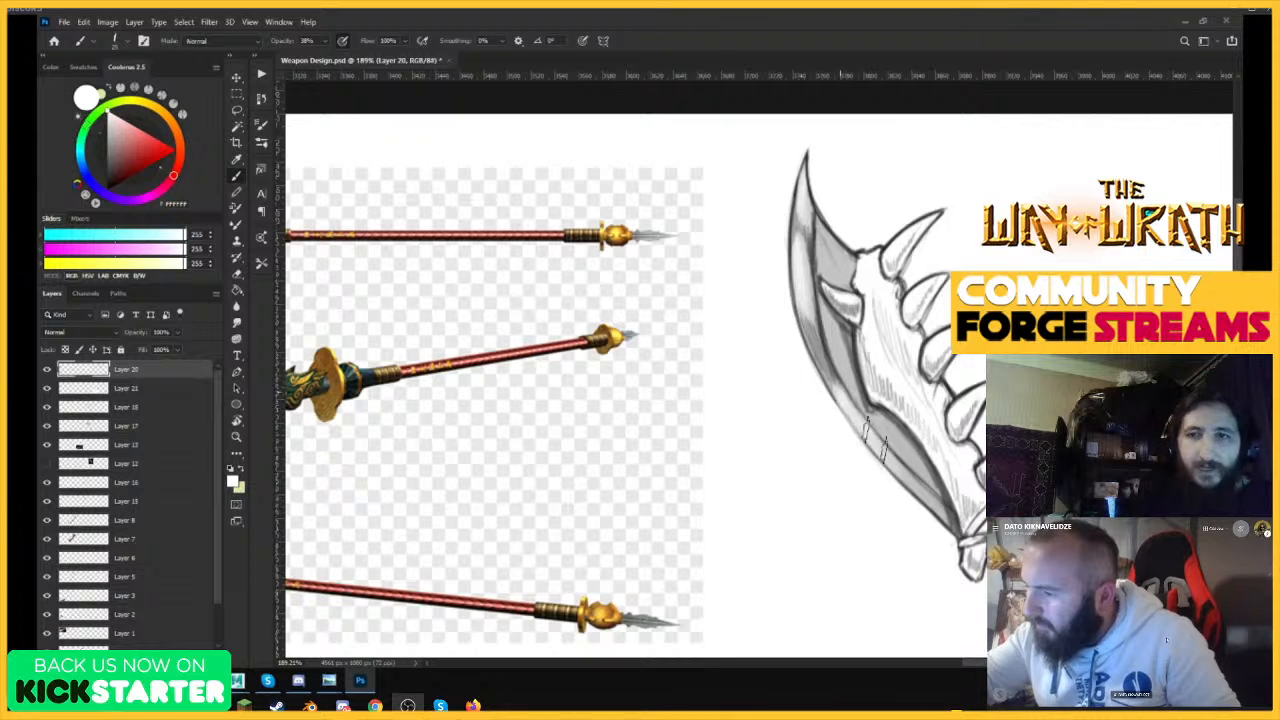
# Undo the latest highlight strokes and repaint the white highlight along the blade's lower part.
pyautogui.moveTo(855, 405); pyautogui.dragTo(905, 478)
pyautogui.hotkey('ctrl', 'z')
pyautogui.hotkey('ctrl', 'z')
pyautogui.hotkey('ctrl', 'z')
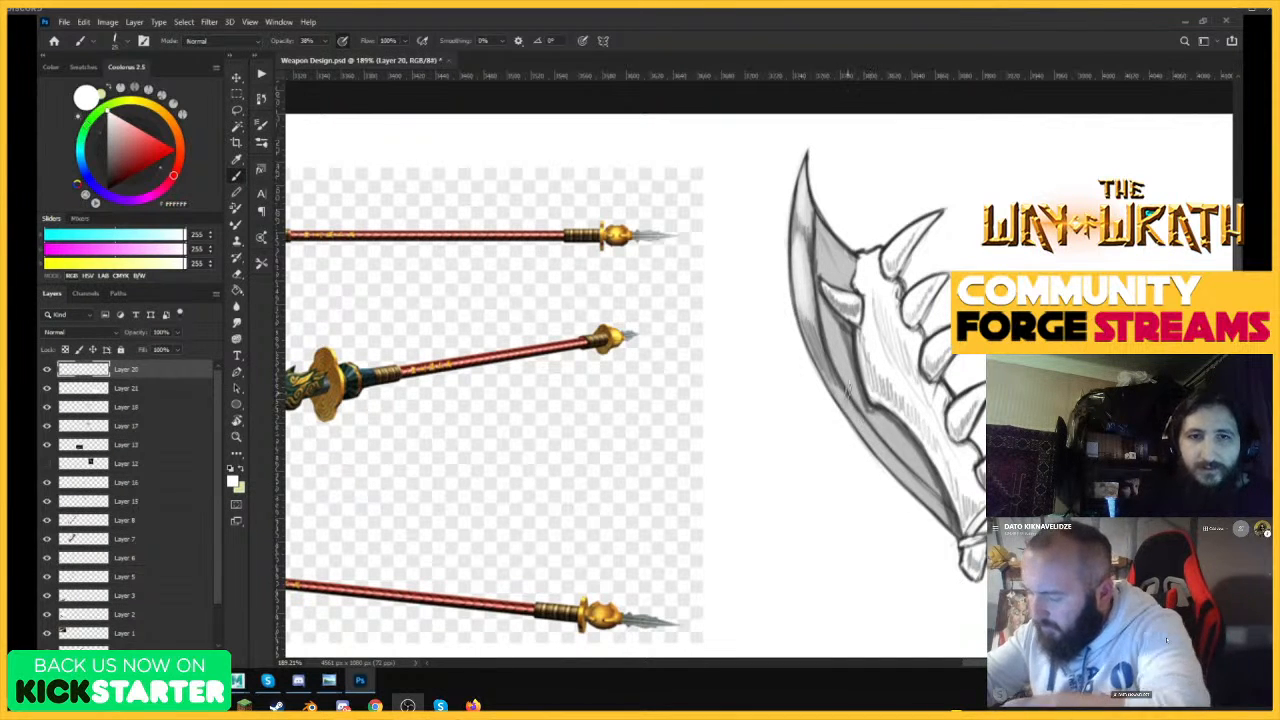
pyautogui.moveTo(843, 398)
pyautogui.mouseDown()
pyautogui.moveTo(870, 436)
pyautogui.moveTo(845, 389)
pyautogui.moveTo(932, 490)
pyautogui.mouseUp()
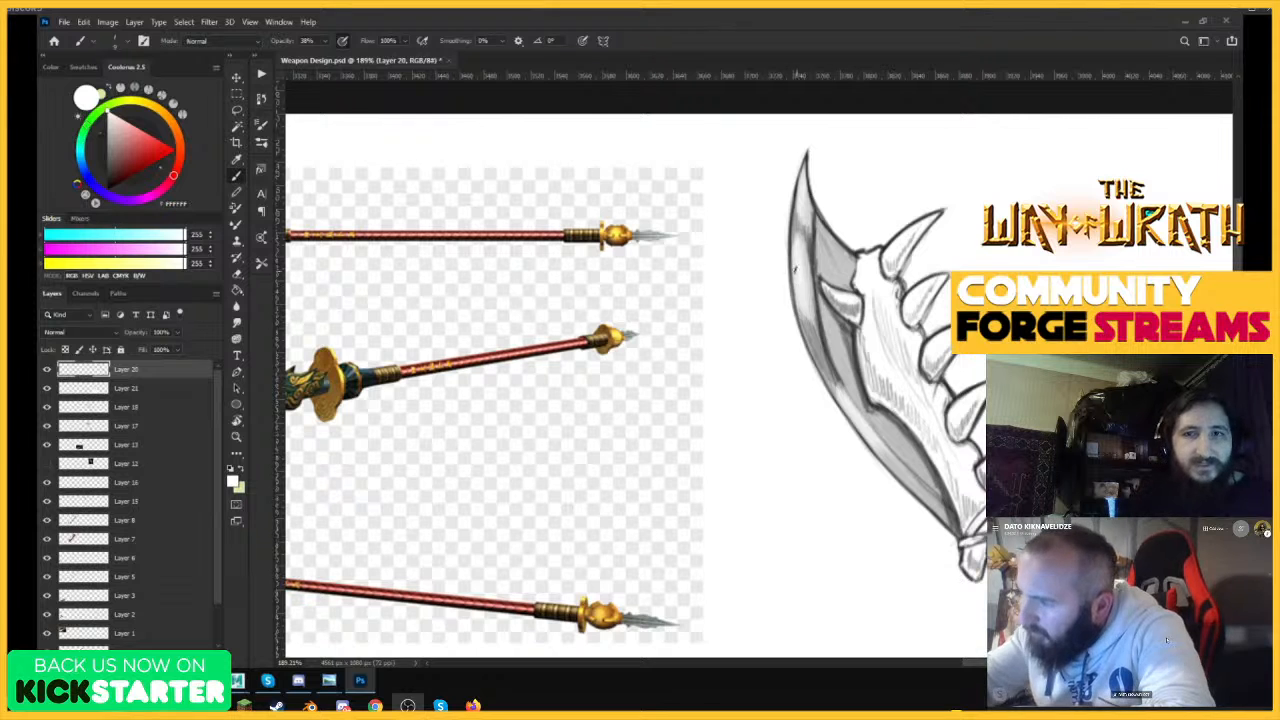
# Save the file with the shaded blade and check the polearm beside the other weapons on the sheet.
pyautogui.moveTo(986, 252); pyautogui.dragTo(840, 327)
pyautogui.moveTo(1001, 459); pyautogui.dragTo(984, 460)
pyautogui.moveTo(1065, 468); pyautogui.dragTo(1092, 468)
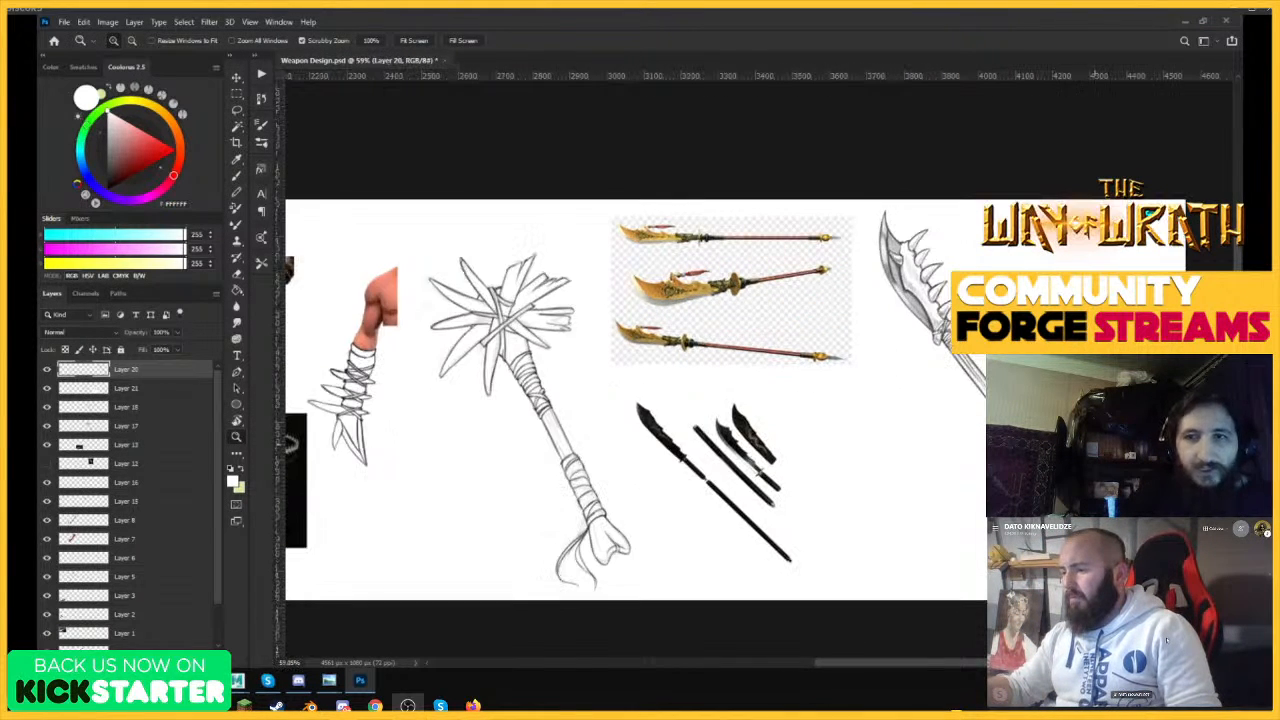
pyautogui.hotkey('ctrl', 's')
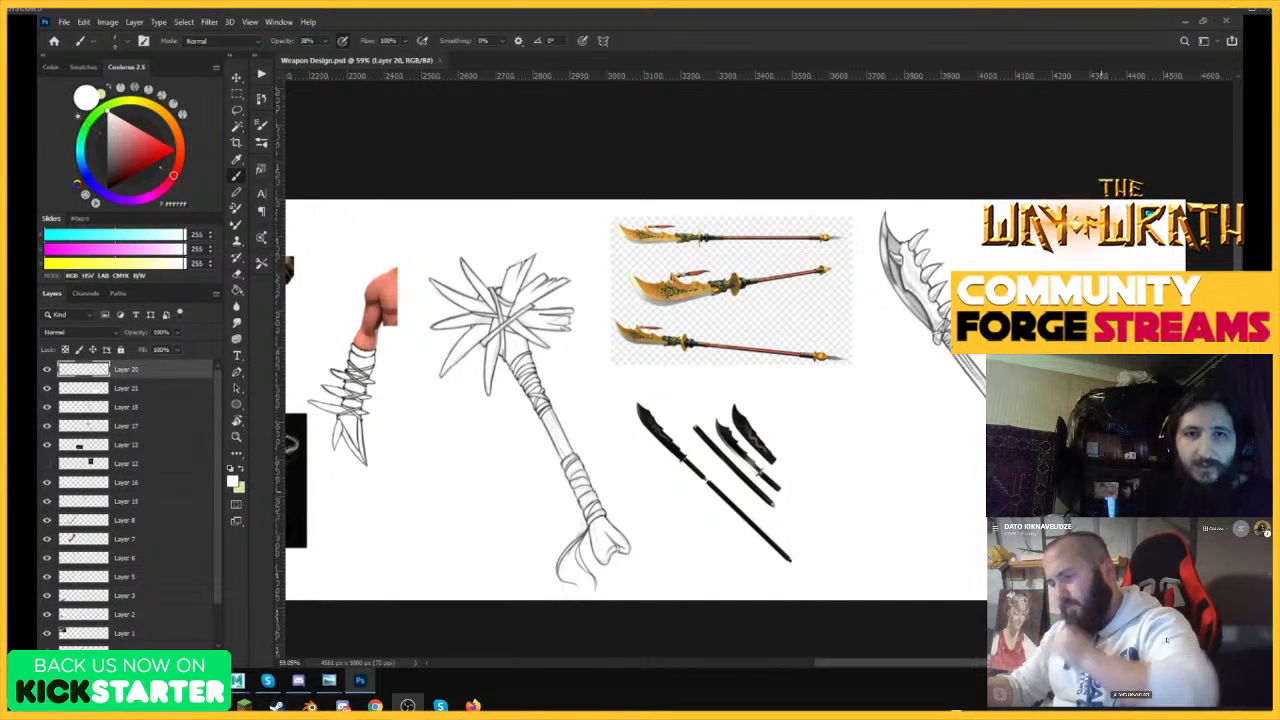
pyautogui.moveTo(889, 368); pyautogui.dragTo(838, 368)
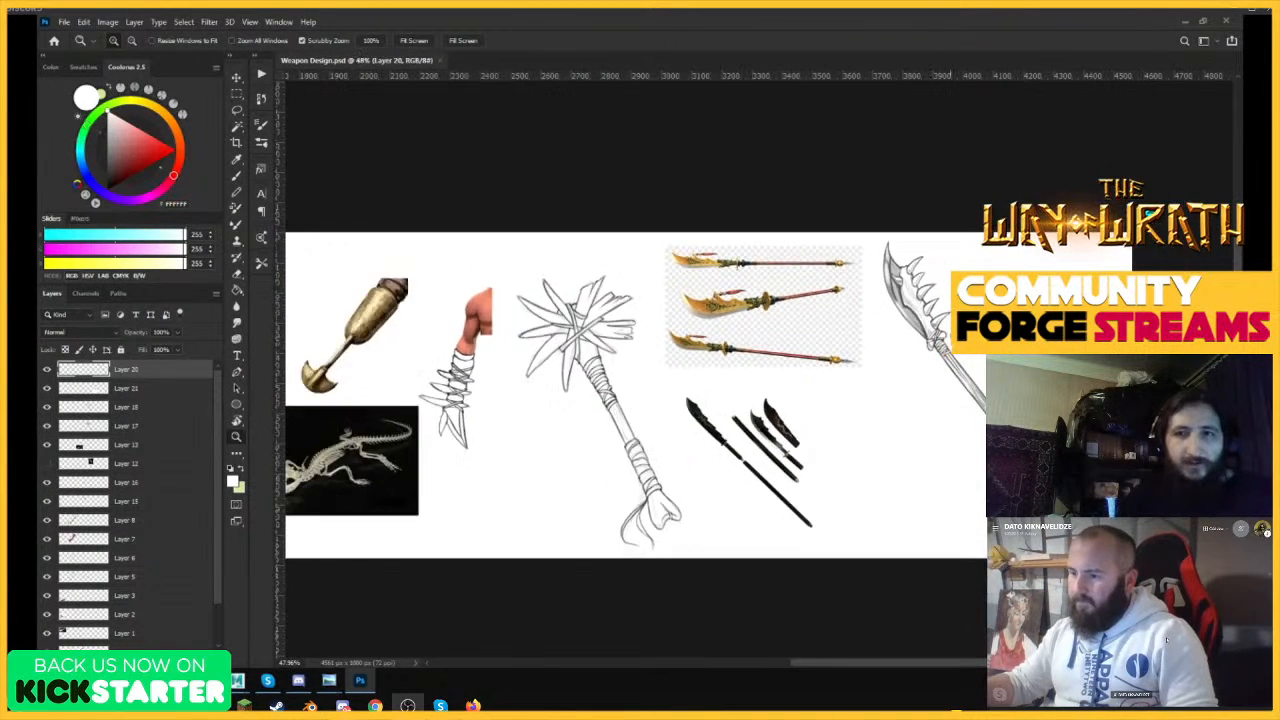
pyautogui.moveTo(942, 334); pyautogui.dragTo(905, 335)
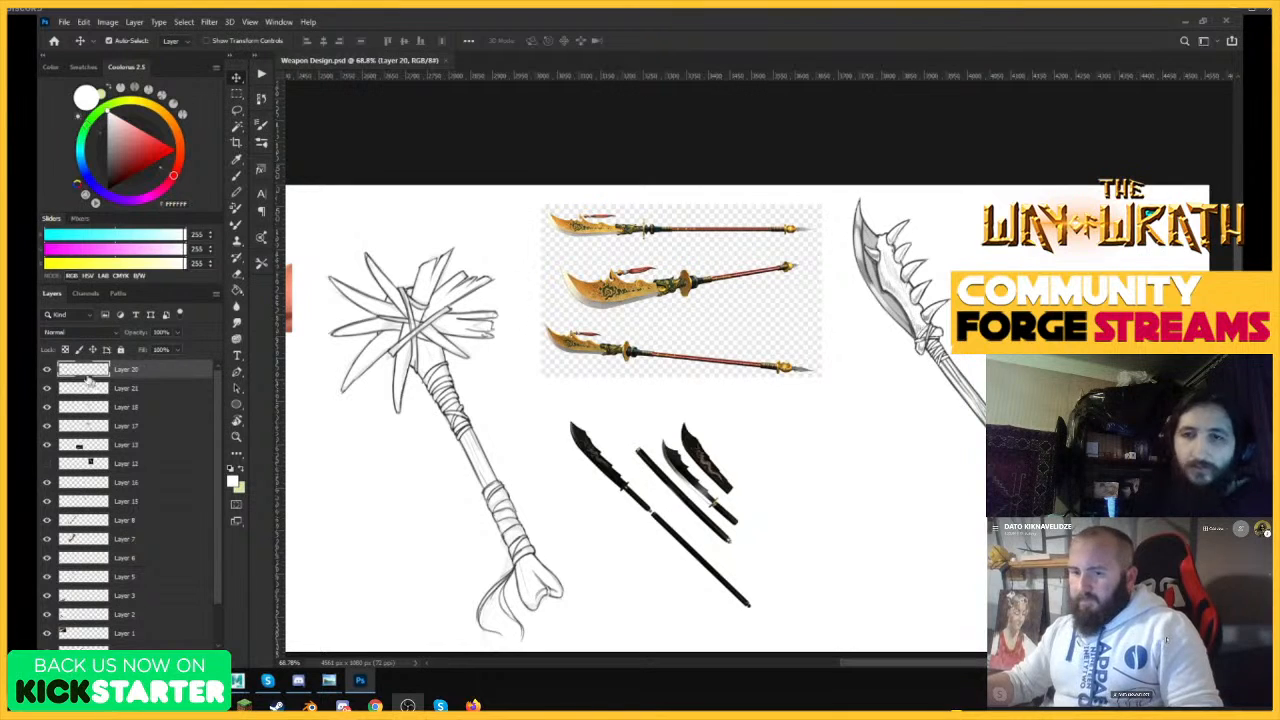
# Flip the polearm drawing on Layer 20 horizontally, shift it slightly toward the reference images and save the file.
pyautogui.click(47, 370)
pyautogui.click(47, 370)
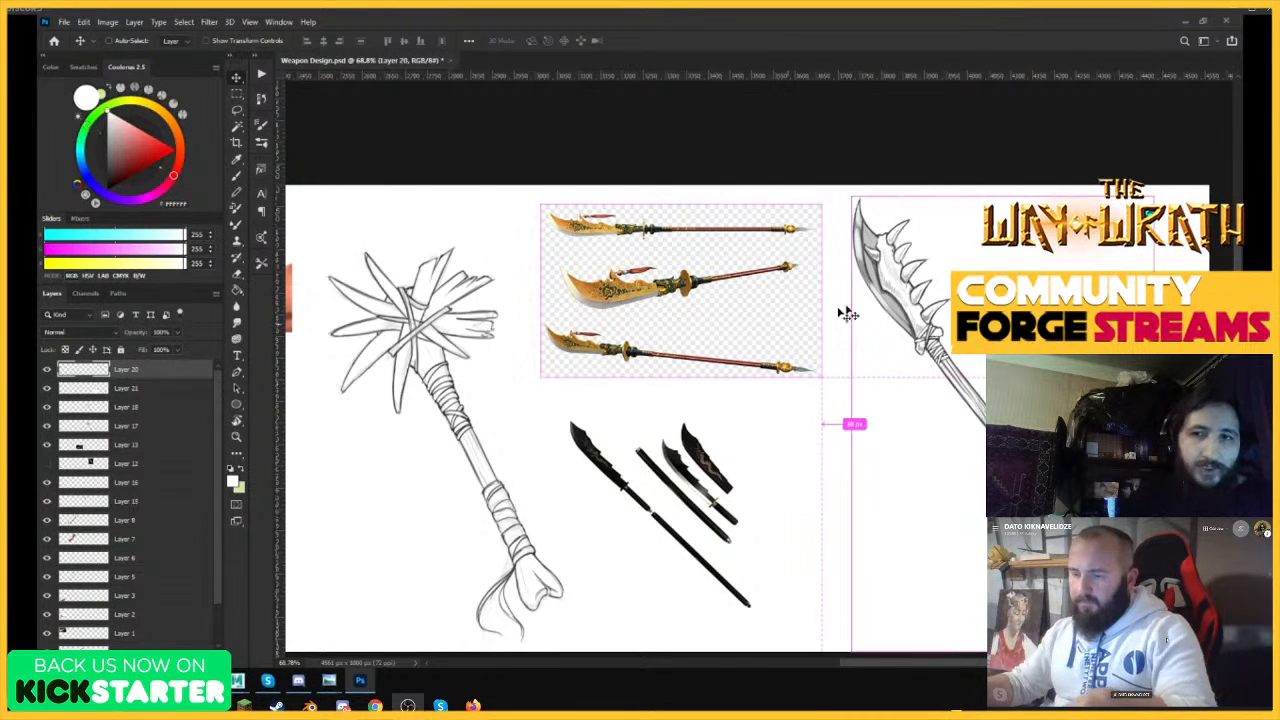
pyautogui.hotkey('ctrl', 't')
pyautogui.rightClick(921, 238)
pyautogui.click(955, 446)
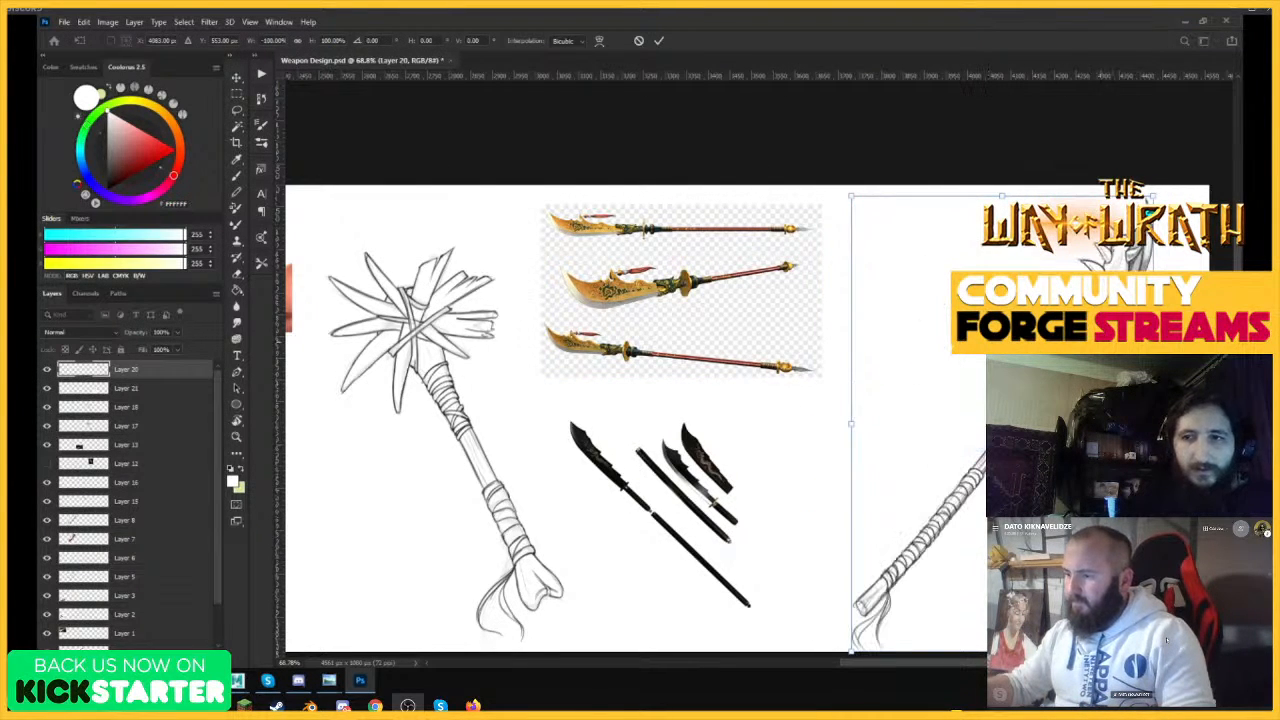
pyautogui.press('Return')
pyautogui.moveTo(1076, 355); pyautogui.dragTo(1060, 354)
pyautogui.hotkey('ctrl', 's')
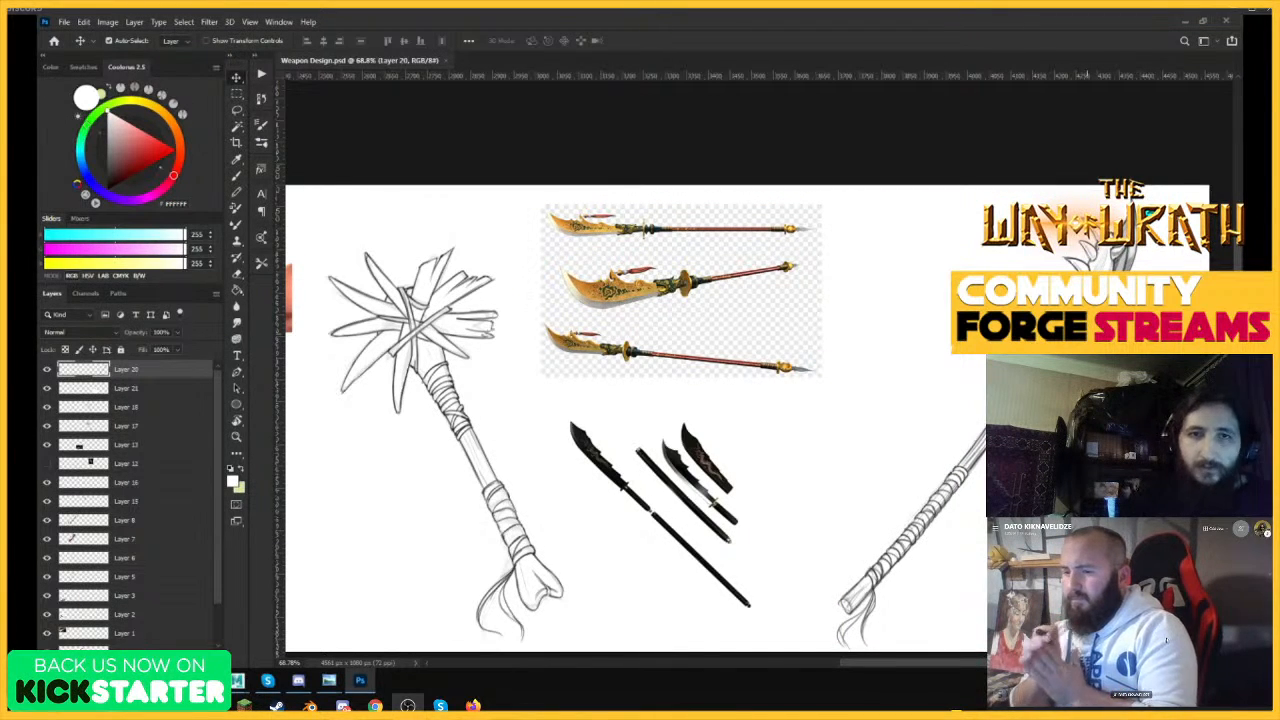
# Delete the golden glaive reference image on Layer 19 and the black glaive reference on Layer 21.
pyautogui.hotkey('ctrl', 'space')
pyautogui.moveTo(1072, 256); pyautogui.dragTo(923, 308)
pyautogui.moveTo(851, 287); pyautogui.dragTo(843, 293)
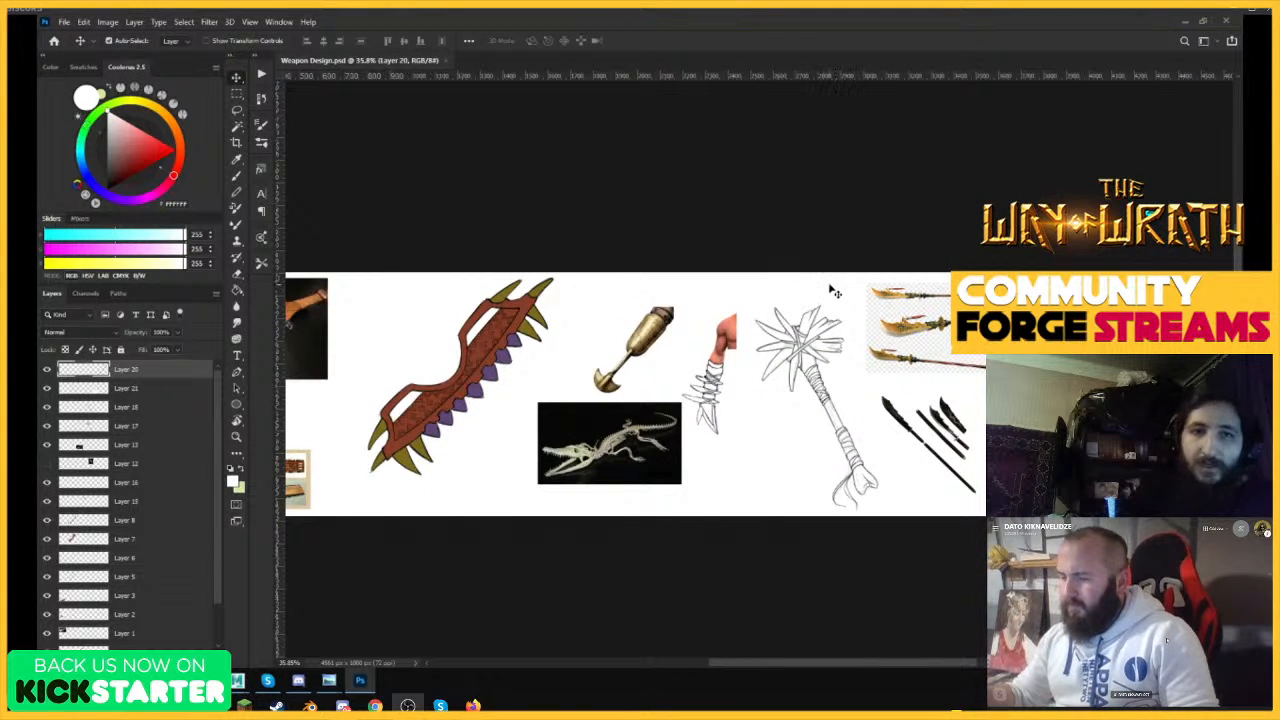
pyautogui.hotkey('ctrl', 'space')
pyautogui.moveTo(708, 408); pyautogui.dragTo(674, 386)
pyautogui.moveTo(1015, 362); pyautogui.dragTo(992, 336)
pyautogui.click(907, 293)
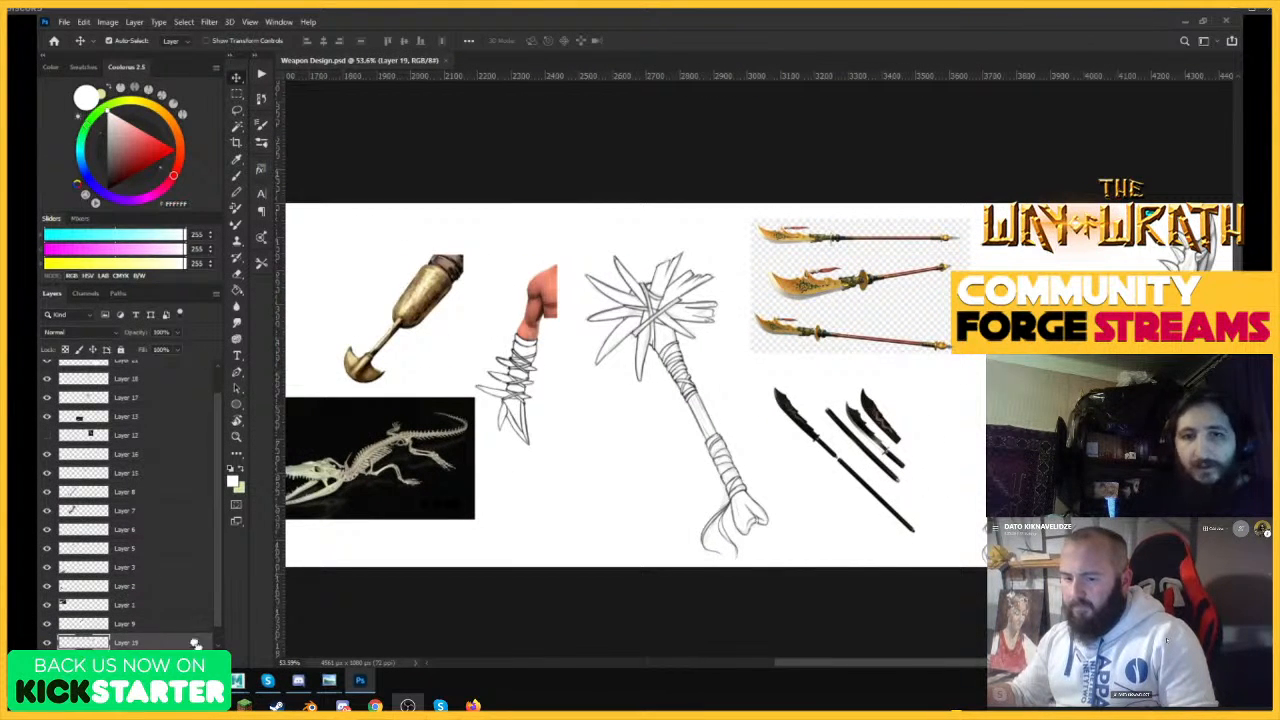
pyautogui.click(175, 364)
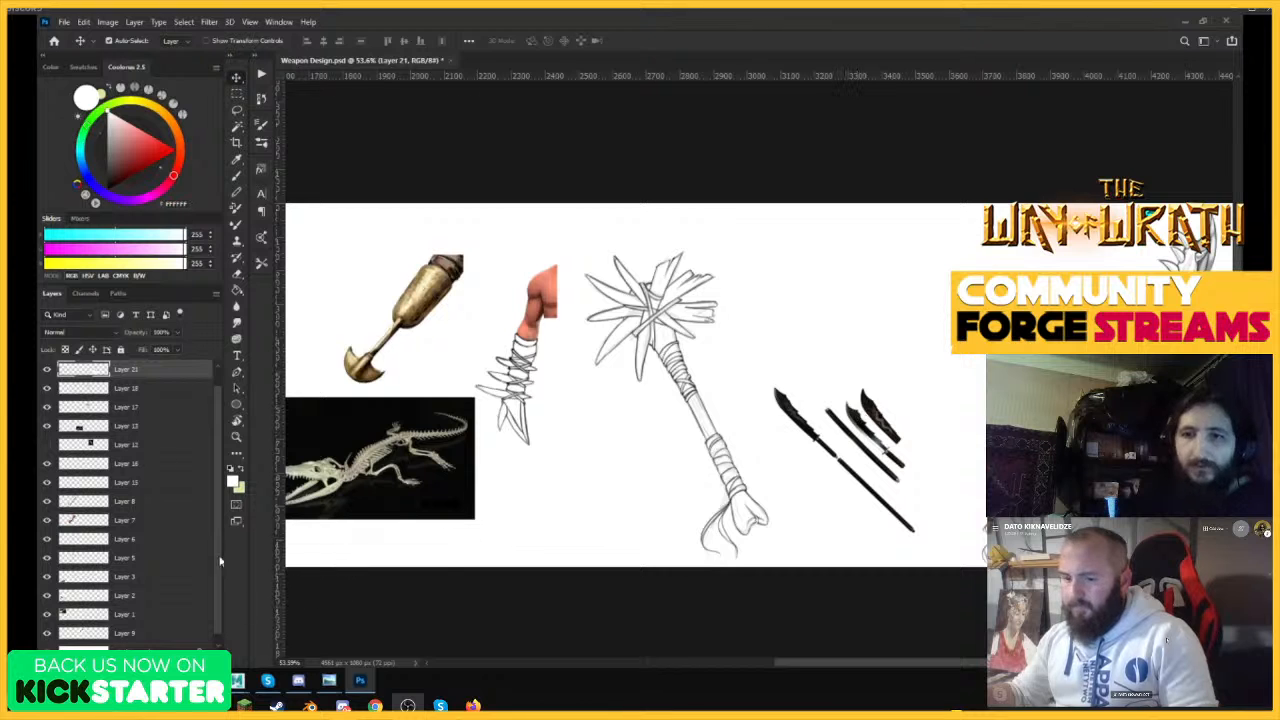
pyautogui.moveTo(175, 370); pyautogui.dragTo(213, 656)
# Delete the crocodile skeleton reference photo on Layer 13.
pyautogui.moveTo(813, 367); pyautogui.dragTo(748, 376)
pyautogui.moveTo(513, 362); pyautogui.dragTo(583, 366)
pyautogui.click(494, 462)
pyautogui.moveTo(157, 422); pyautogui.dragTo(210, 655)
# Delete the toothed wooden club reference pictures at the start of the sheet, including the one on Layer 3.
pyautogui.moveTo(815, 347); pyautogui.dragTo(710, 350)
pyautogui.moveTo(390, 347); pyautogui.dragTo(538, 360)
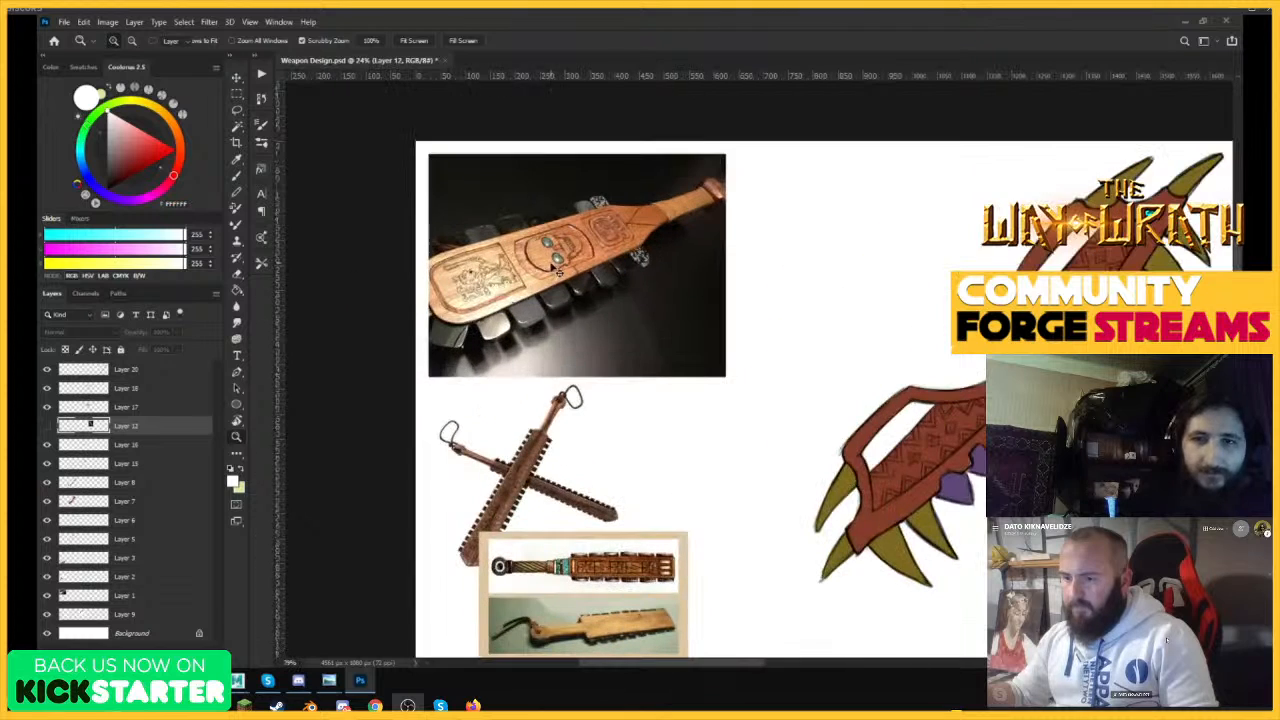
pyautogui.click(541, 440)
pyautogui.moveTo(181, 589); pyautogui.dragTo(208, 653)
pyautogui.click(588, 566)
pyautogui.moveTo(161, 561); pyautogui.dragTo(207, 654)
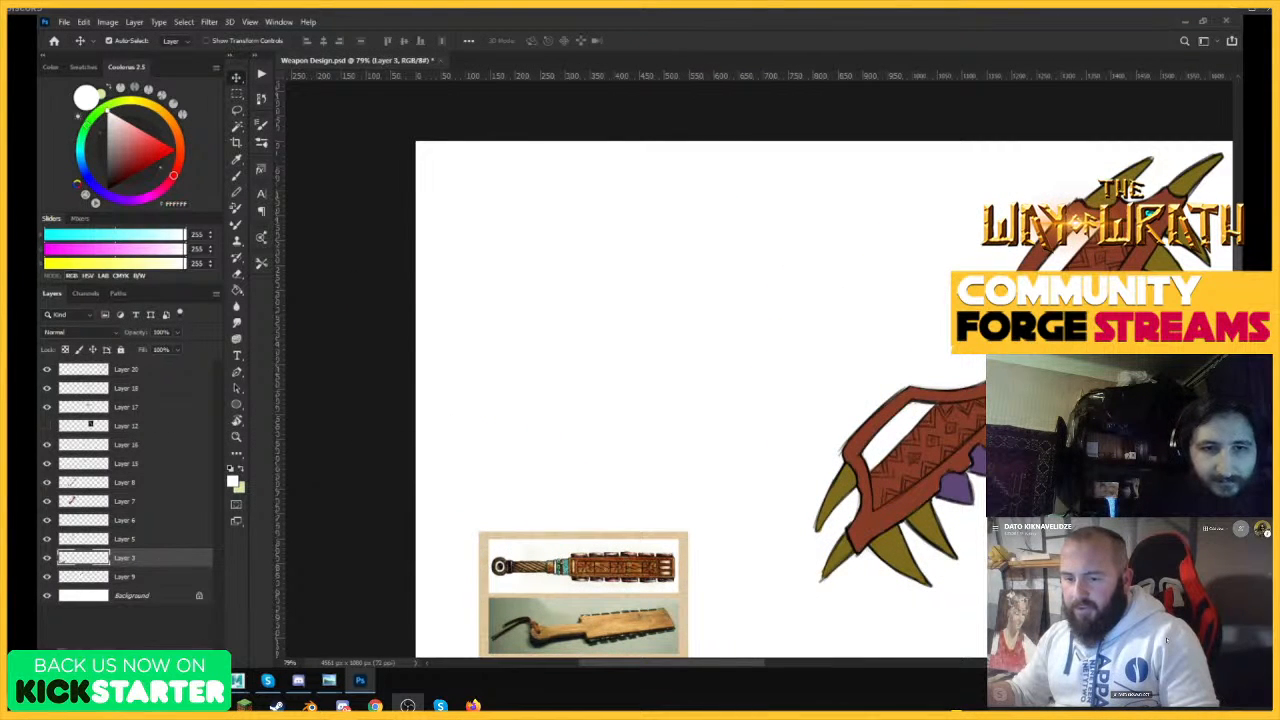
# Look over the remaining drawings across the sheet, from the red toothed weapon to the mirrored polearm.
pyautogui.press('z')
pyautogui.moveTo(758, 314); pyautogui.dragTo(645, 330)
pyautogui.moveTo(815, 345); pyautogui.dragTo(871, 346)
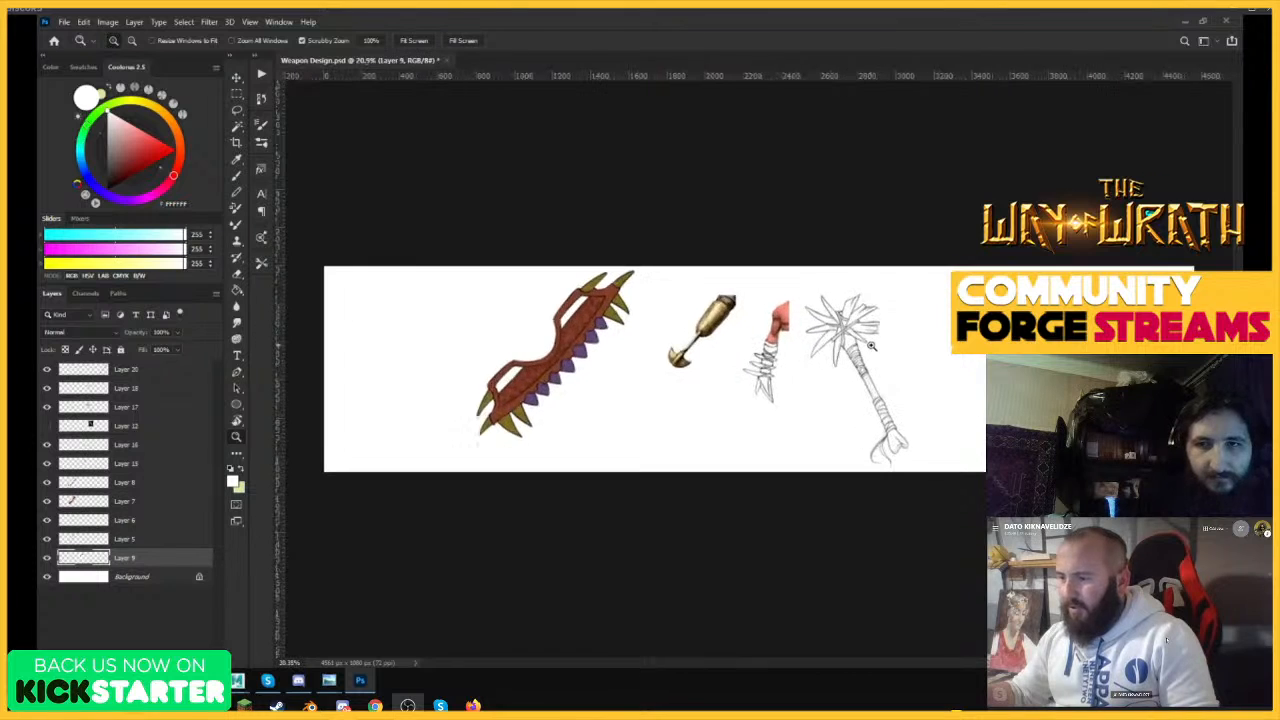
pyautogui.moveTo(700, 336); pyautogui.dragTo(692, 343)
pyautogui.moveTo(1098, 338); pyautogui.dragTo(1215, 335)
pyautogui.moveTo(1030, 230); pyautogui.dragTo(767, 278)
pyautogui.press('v')
pyautogui.hotkey('ctrl', 'z')
pyautogui.press('z')
pyautogui.press('v')
pyautogui.moveTo(913, 295); pyautogui.dragTo(718, 318)
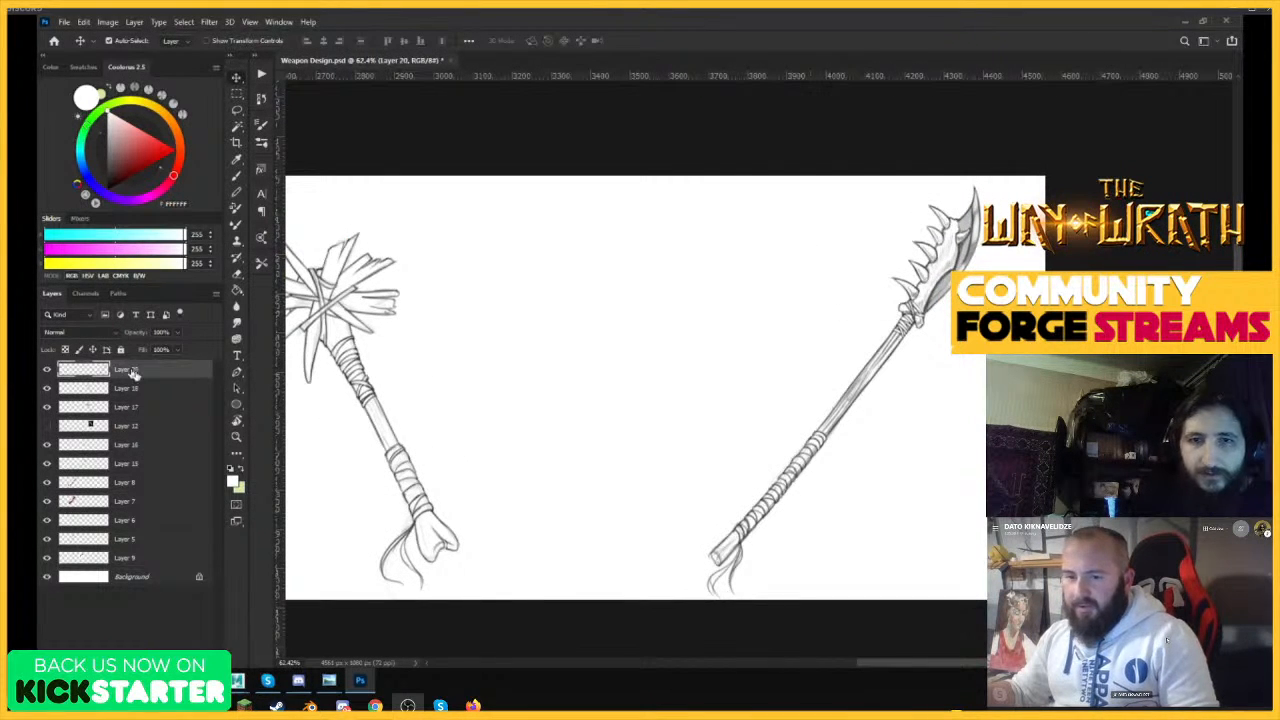
# Save the cleaned-up file and delete Layer 9 directly above the background.
pyautogui.press('z')
pyautogui.moveTo(850, 364)
pyautogui.mouseDown()
pyautogui.moveTo(662, 356)
pyautogui.moveTo(860, 345)
pyautogui.mouseUp()
pyautogui.moveTo(640, 325); pyautogui.dragTo(597, 346)
pyautogui.press('v')
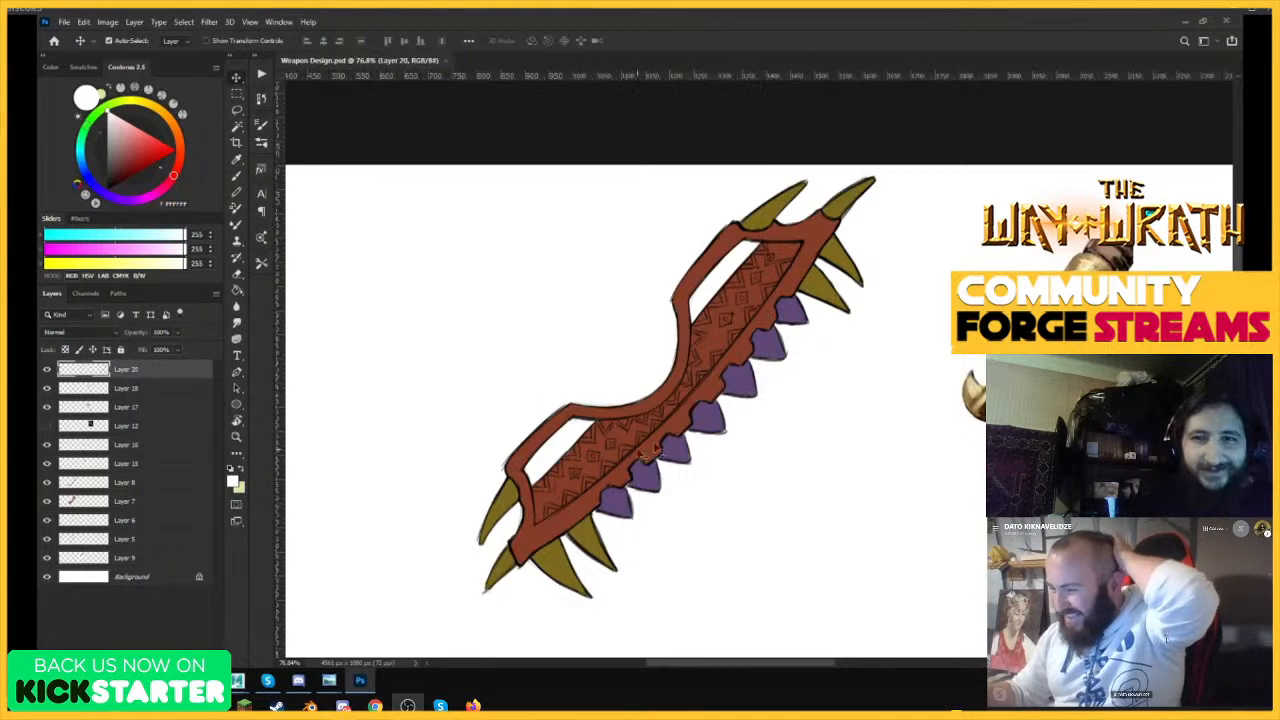
pyautogui.scroll(-1, 534, 329)
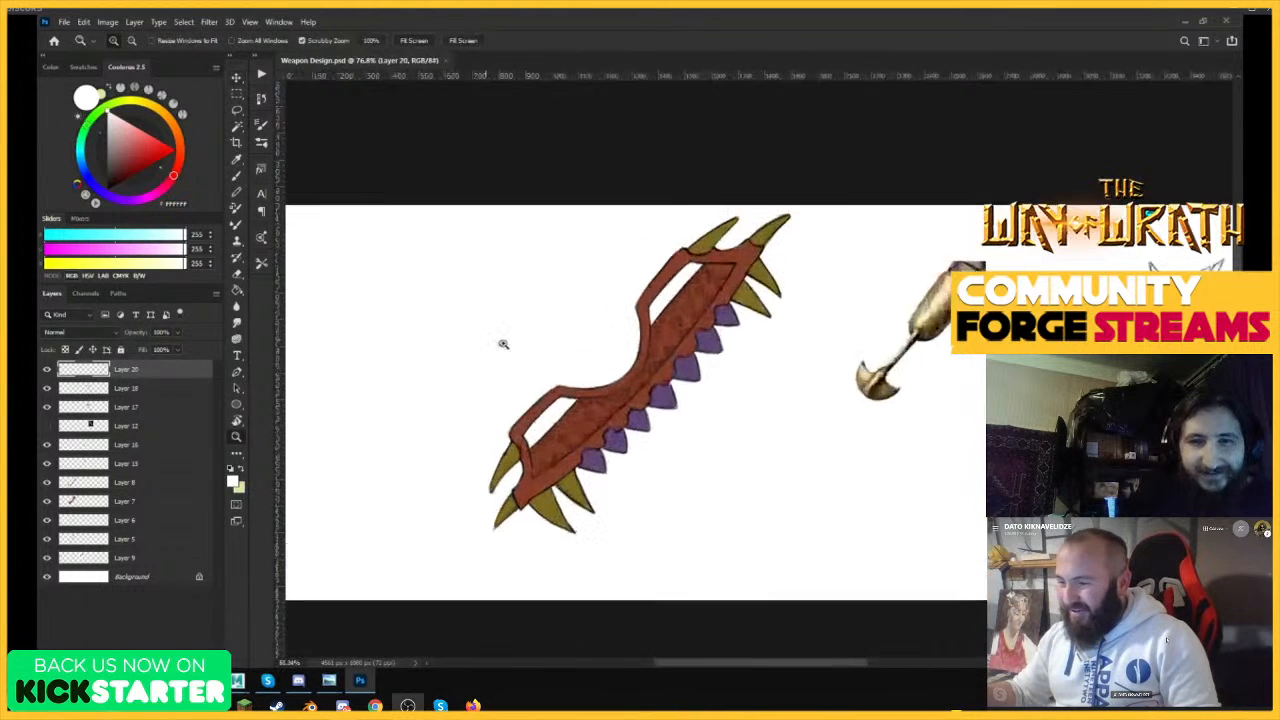
pyautogui.click(75, 557)
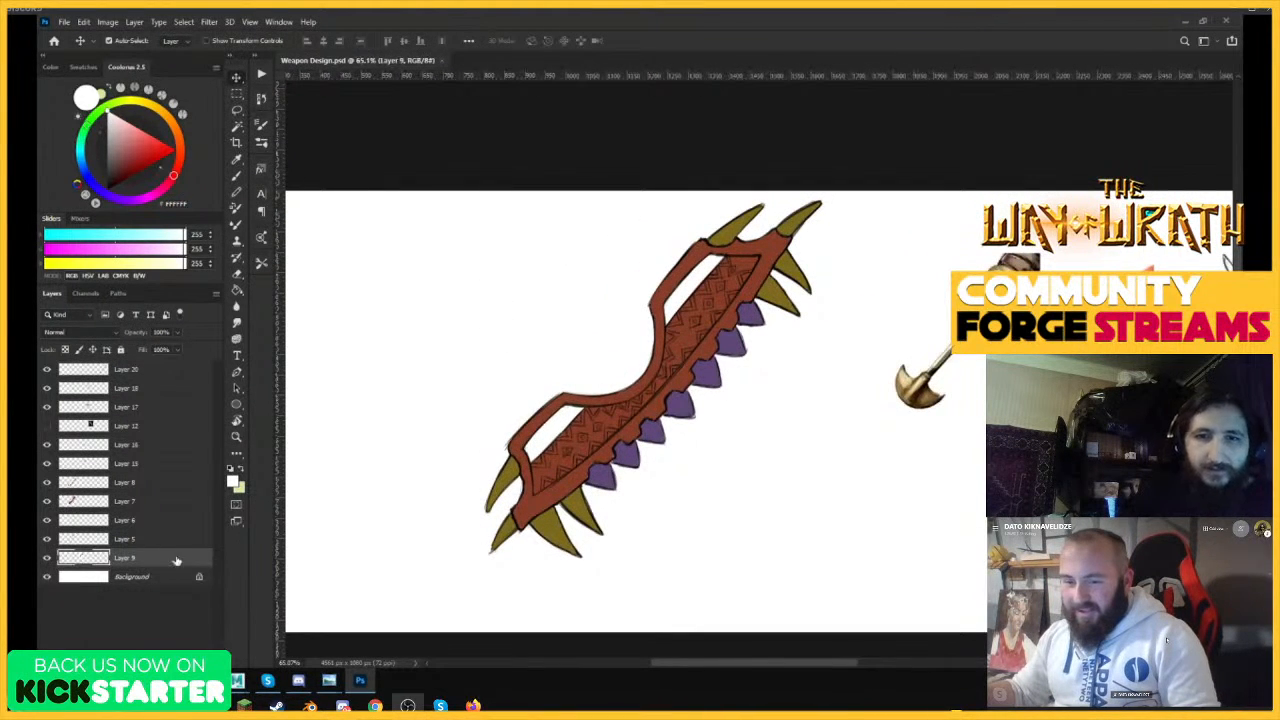
pyautogui.moveTo(176, 560); pyautogui.dragTo(179, 663)
pyautogui.moveTo(593, 387); pyautogui.dragTo(632, 397)
pyautogui.press('v')
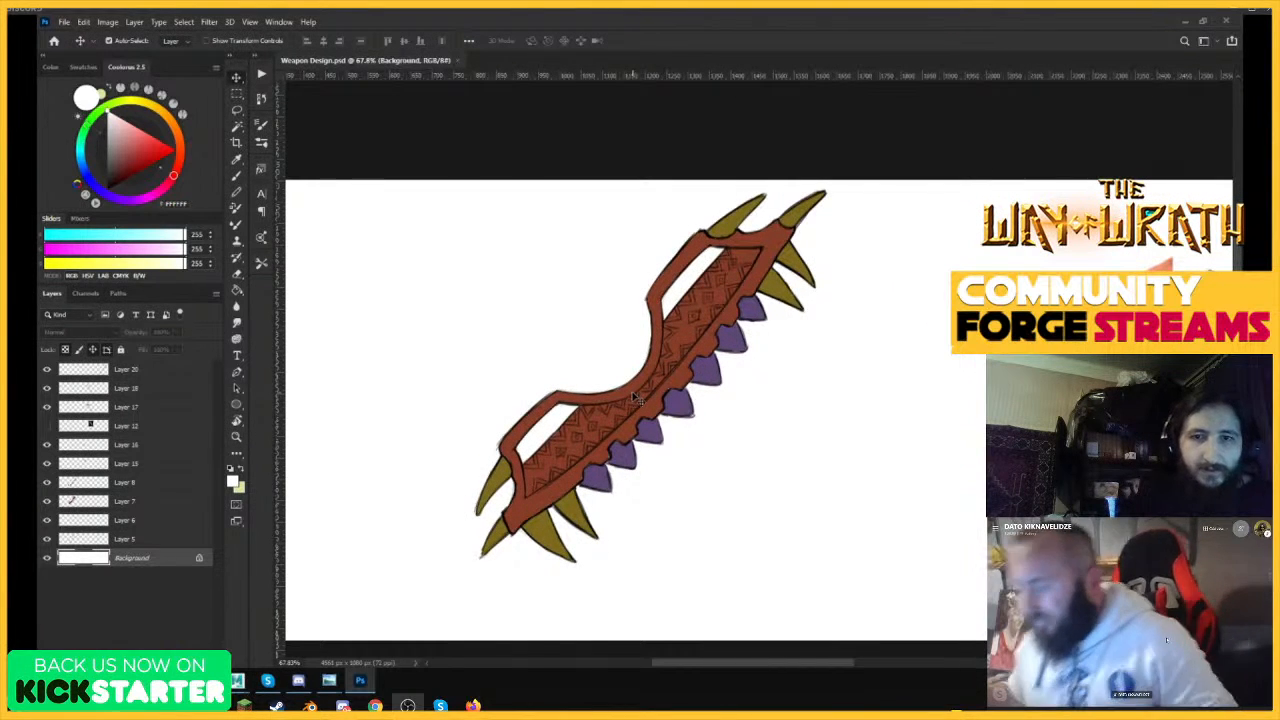
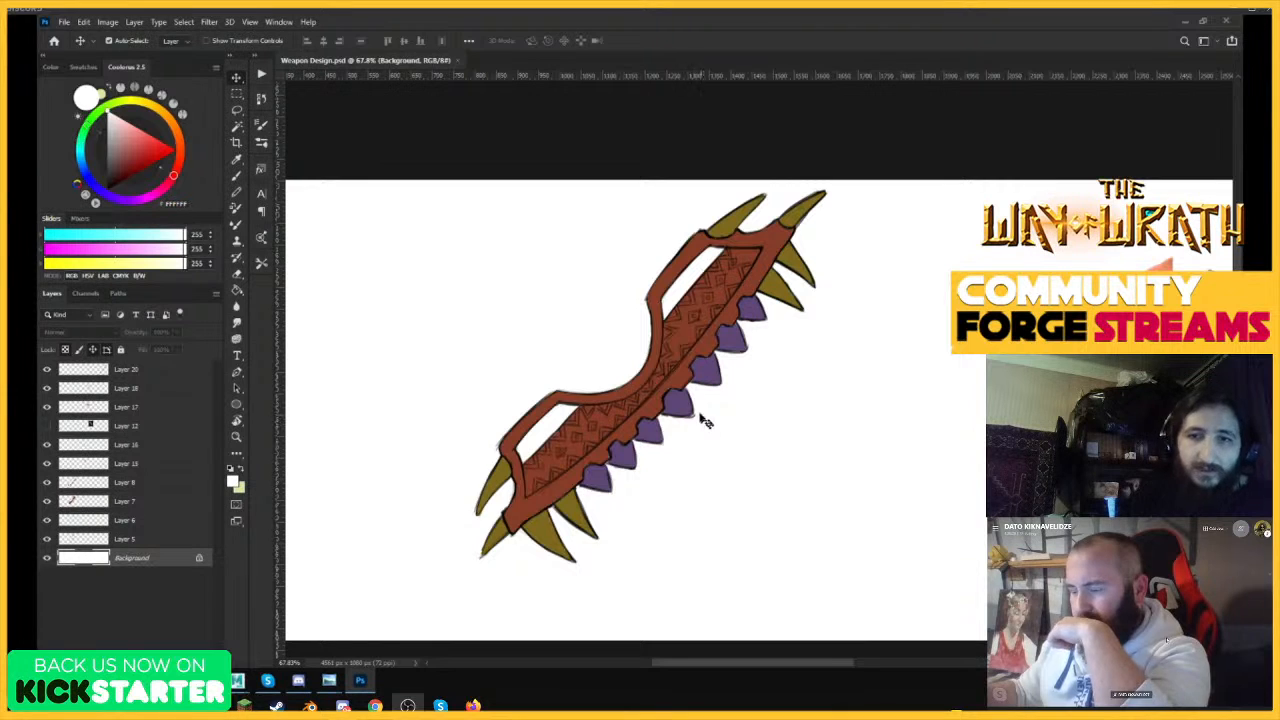
# Examine the red toothed weapon up close, from its horn-like end spikes to the purple teeth along its edge.
pyautogui.scroll(3, 699, 375)
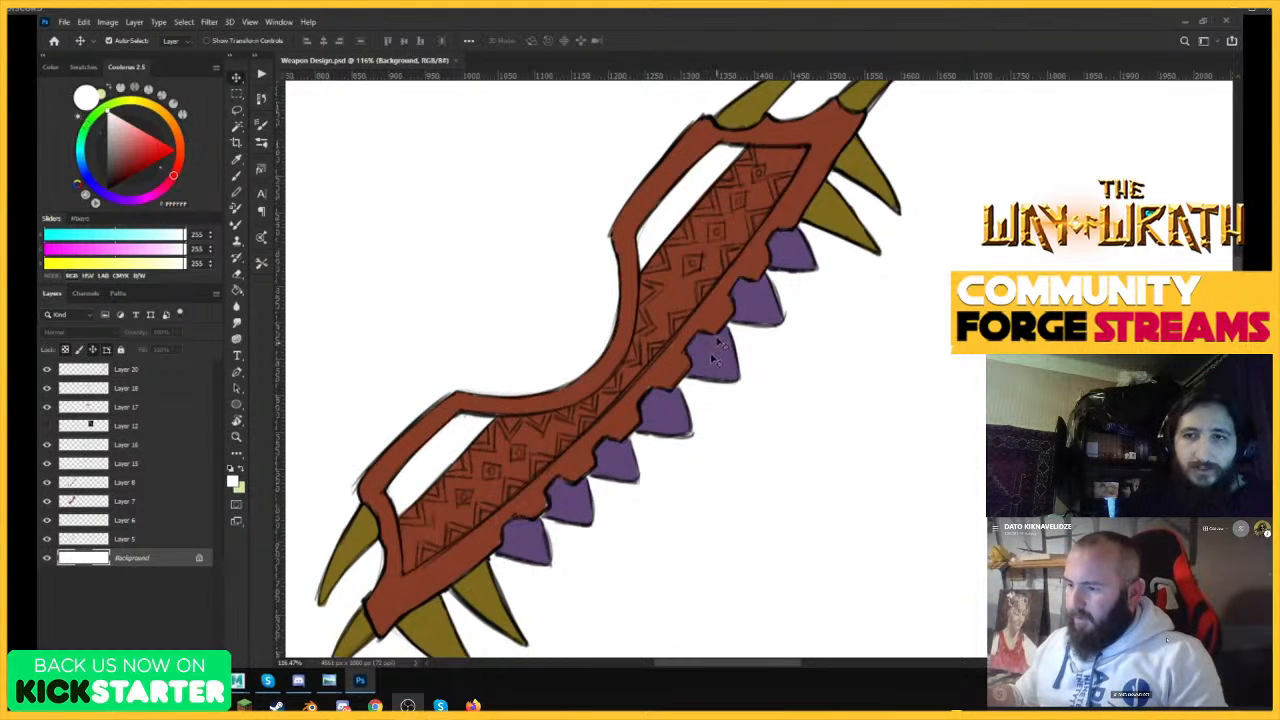
pyautogui.scroll(-2, 793, 284)
pyautogui.scroll(2, 832, 158)
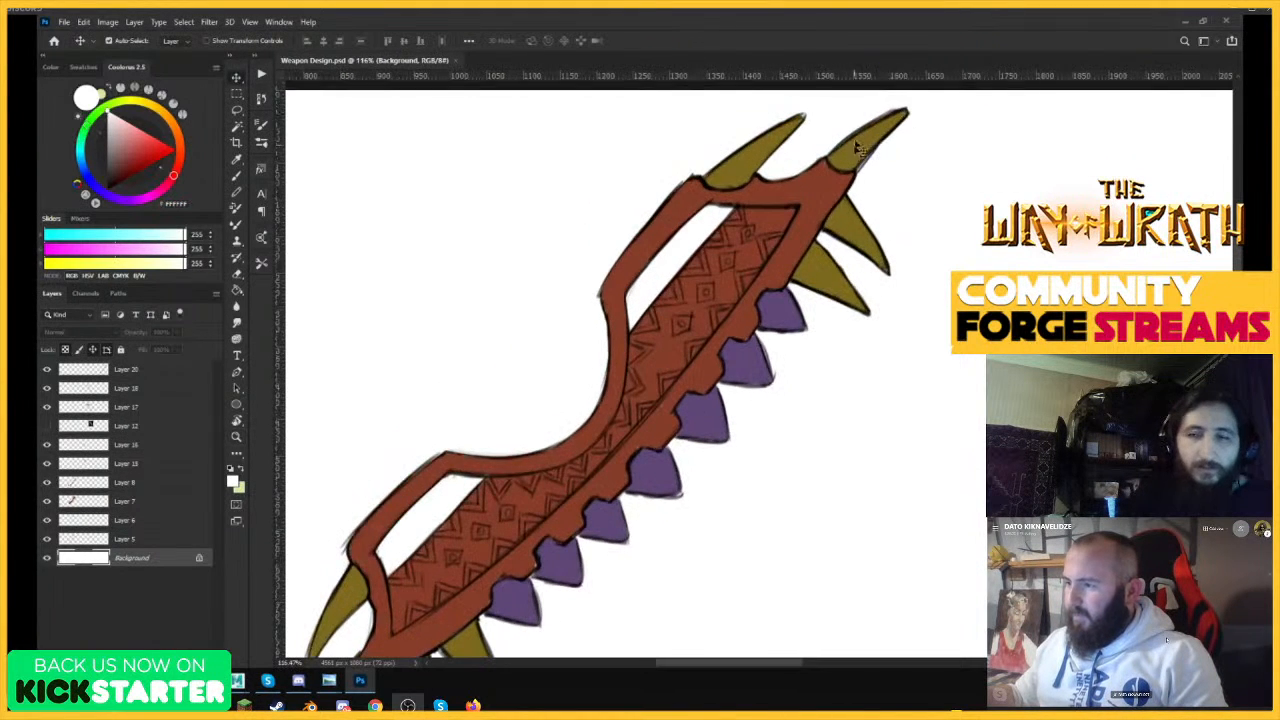
pyautogui.scroll(-4, 868, 268)
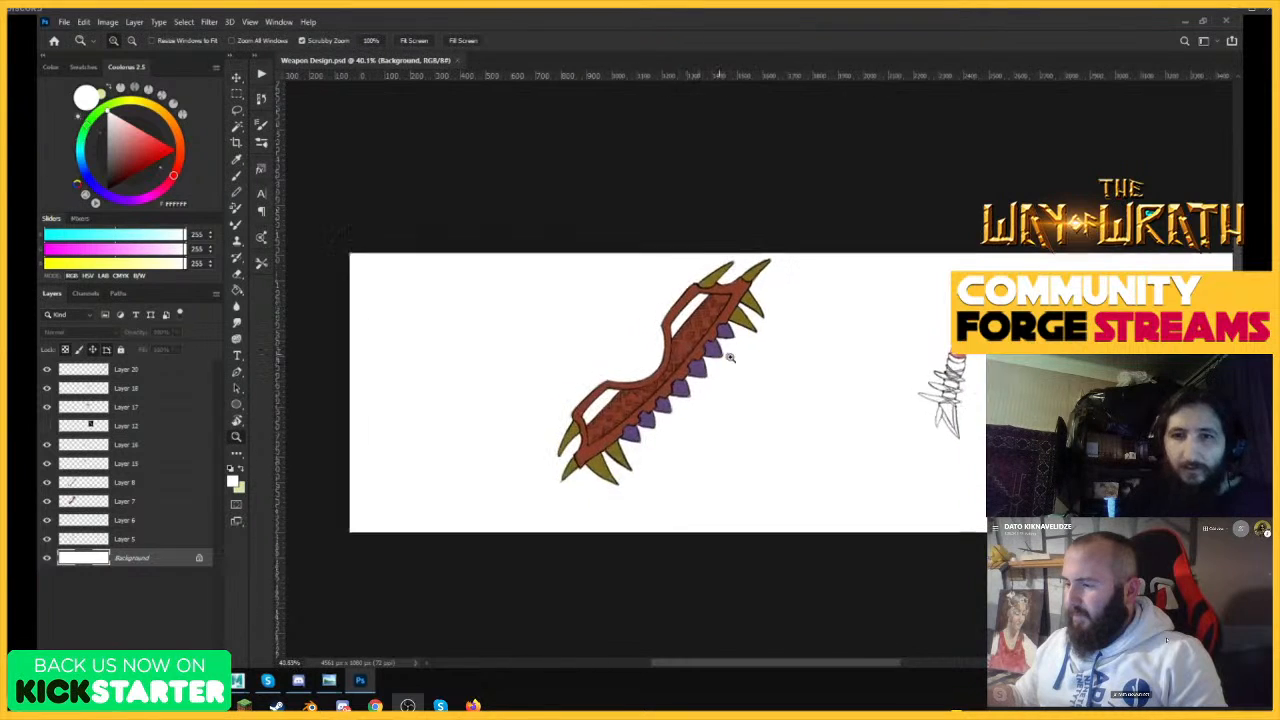
pyautogui.scroll(2, 740, 365)
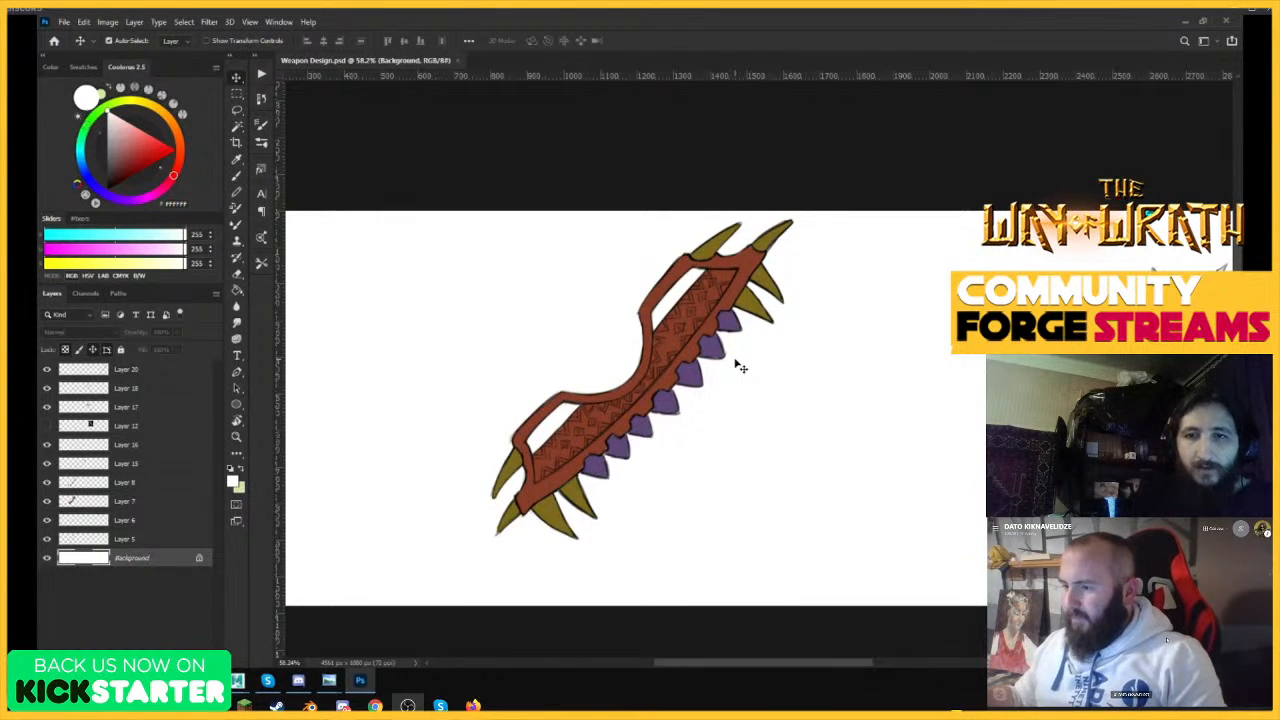
pyautogui.scroll(-1, 658, 366)
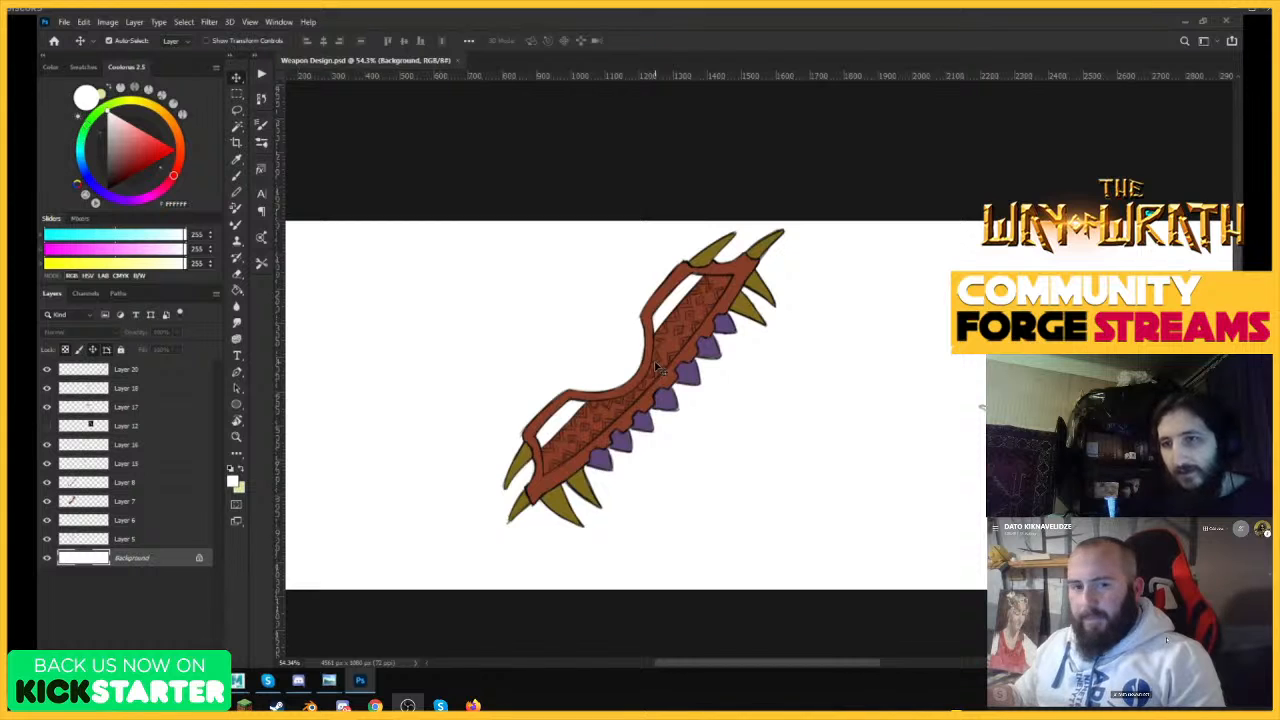
pyautogui.scroll(-1, 658, 368)
pyautogui.scroll(1, 900, 408)
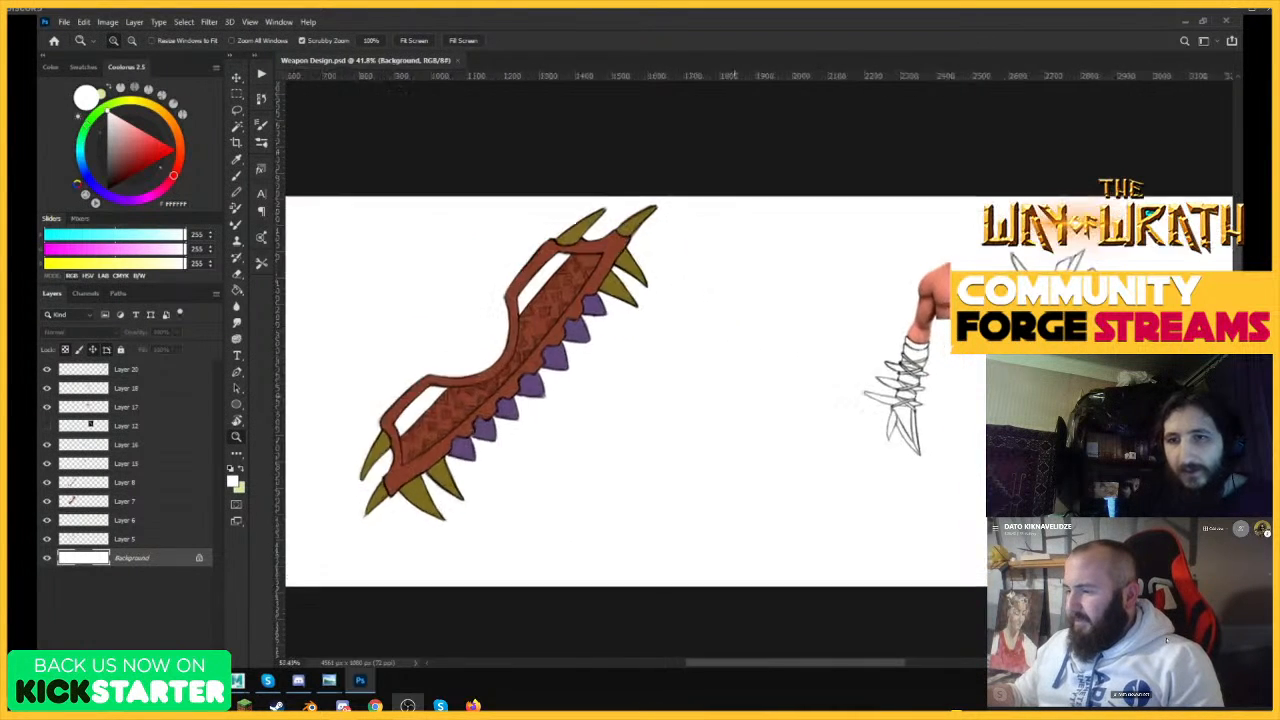
# Inspect the spiked forearm wrap sketch and the spiked bone mace beside it.
pyautogui.moveTo(978, 397); pyautogui.dragTo(1130, 397)
pyautogui.moveTo(734, 397); pyautogui.dragTo(703, 400)
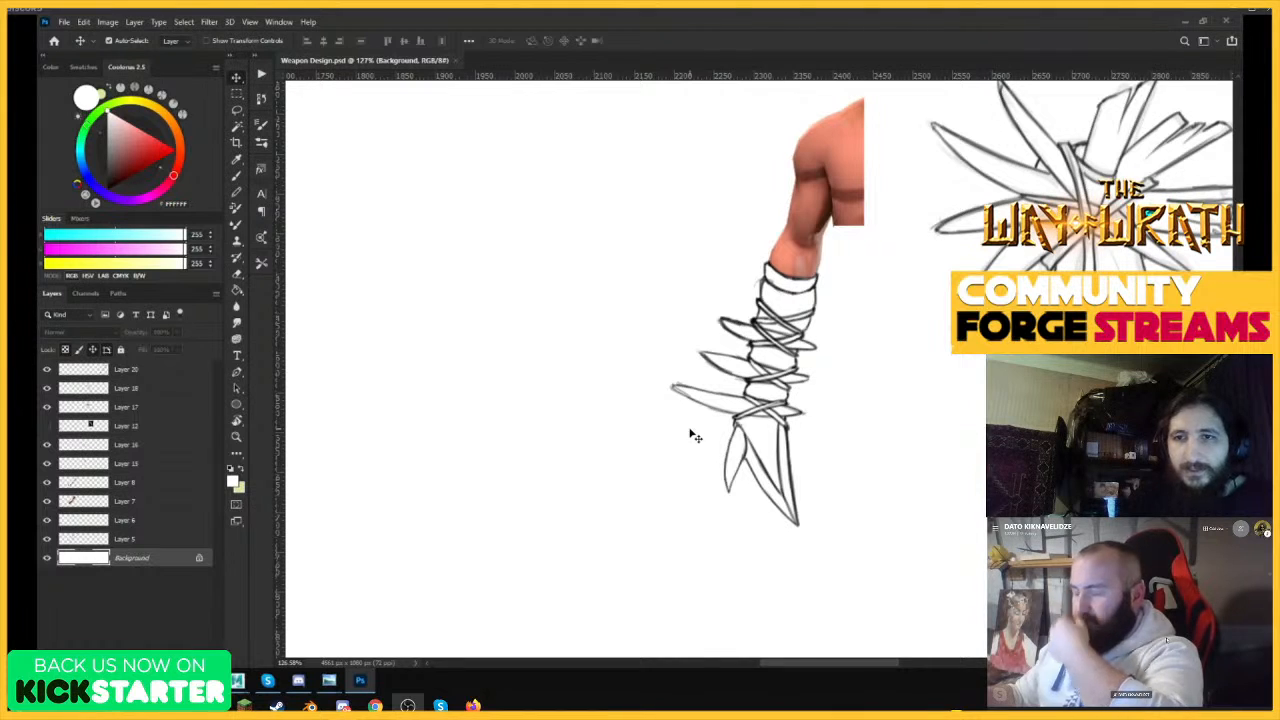
pyautogui.press('z')
pyautogui.moveTo(617, 346); pyautogui.dragTo(574, 347)
pyautogui.moveTo(906, 400); pyautogui.dragTo(932, 410)
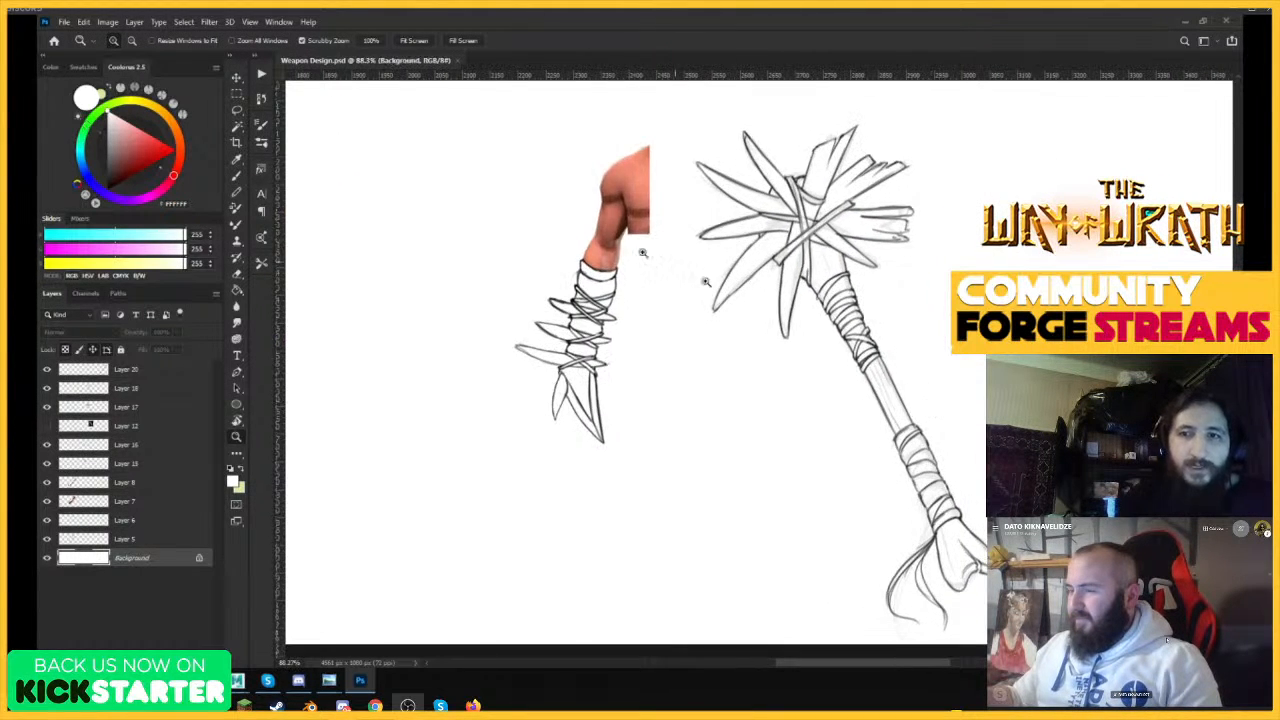
pyautogui.moveTo(603, 247); pyautogui.dragTo(592, 248)
pyautogui.moveTo(884, 356); pyautogui.dragTo(894, 354)
pyautogui.press('v')
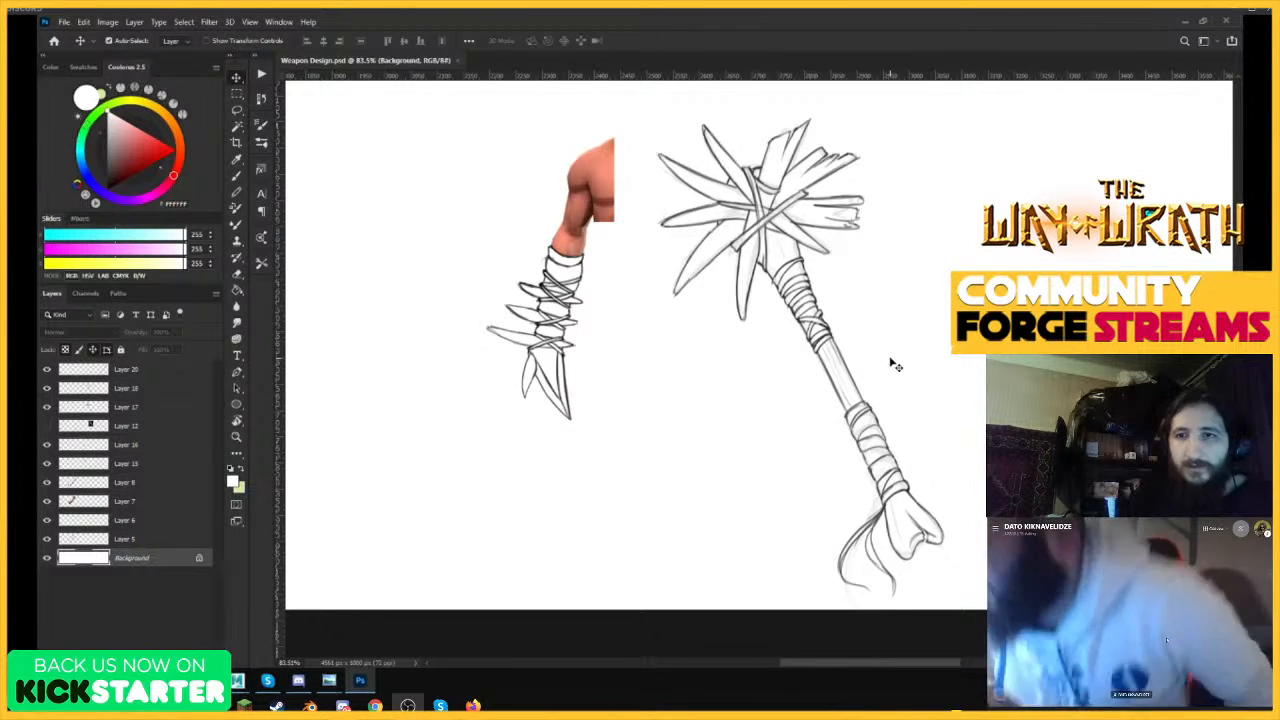
pyautogui.press('z')
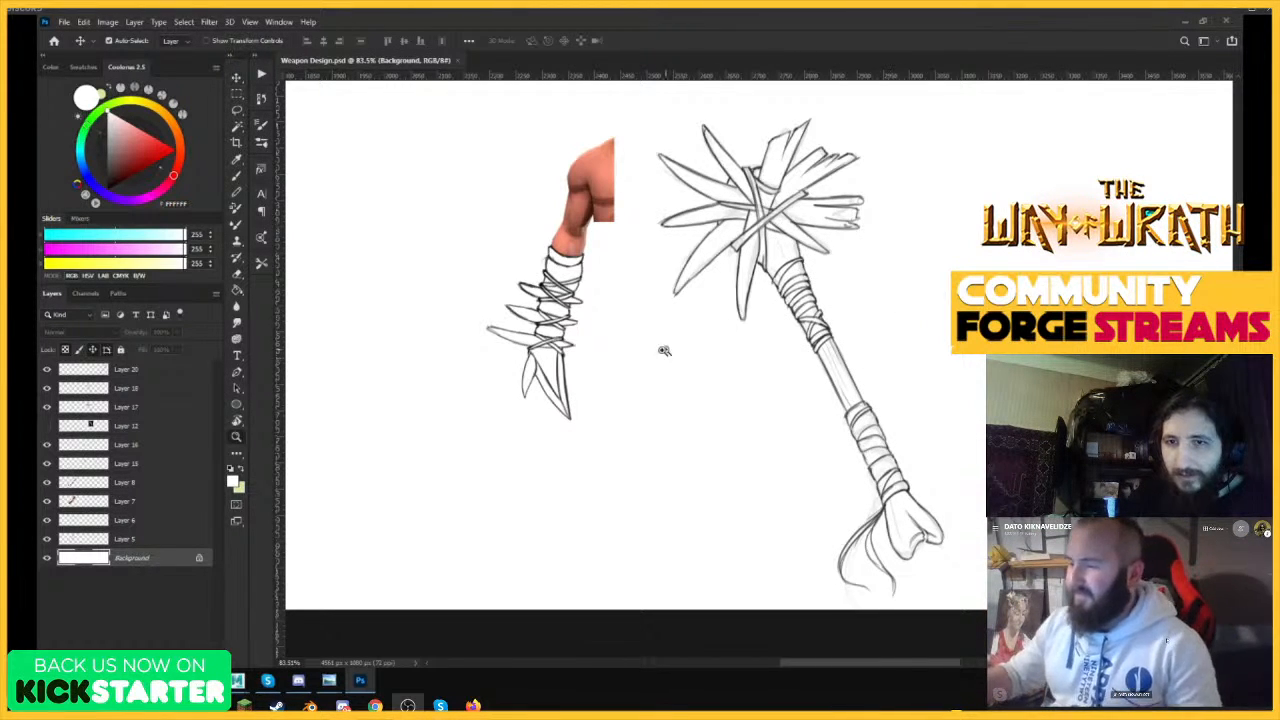
# Look over the shaded bone-spined glaive at the end of the sheet, from its wrapped shaft to the blade.
pyautogui.moveTo(664, 350); pyautogui.dragTo(600, 342)
pyautogui.moveTo(893, 372); pyautogui.dragTo(984, 384)
pyautogui.moveTo(832, 405); pyautogui.dragTo(784, 438)
pyautogui.moveTo(880, 123); pyautogui.dragTo(937, 140)
pyautogui.moveTo(907, 176); pyautogui.dragTo(795, 180)
pyautogui.press('v')
pyautogui.press('z')
pyautogui.press('v')
pyautogui.press('z')
pyautogui.press('v')
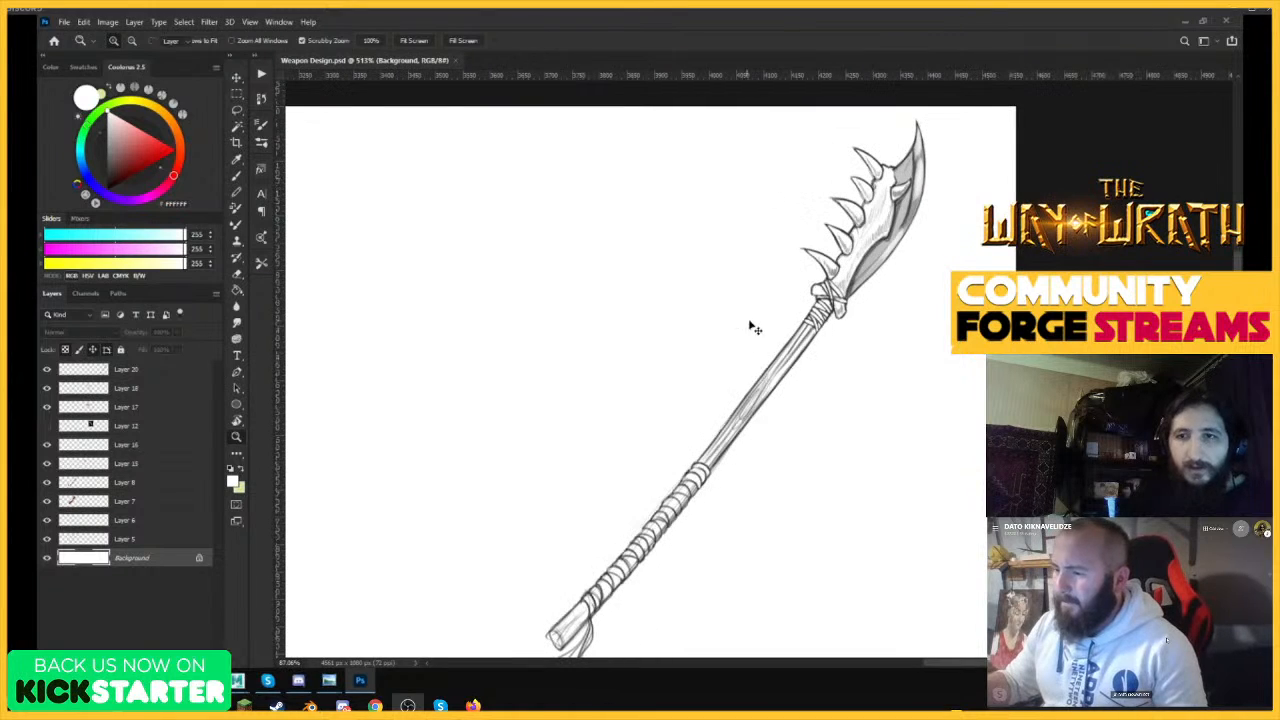
pyautogui.press('z')
pyautogui.moveTo(903, 152); pyautogui.dragTo(942, 147)
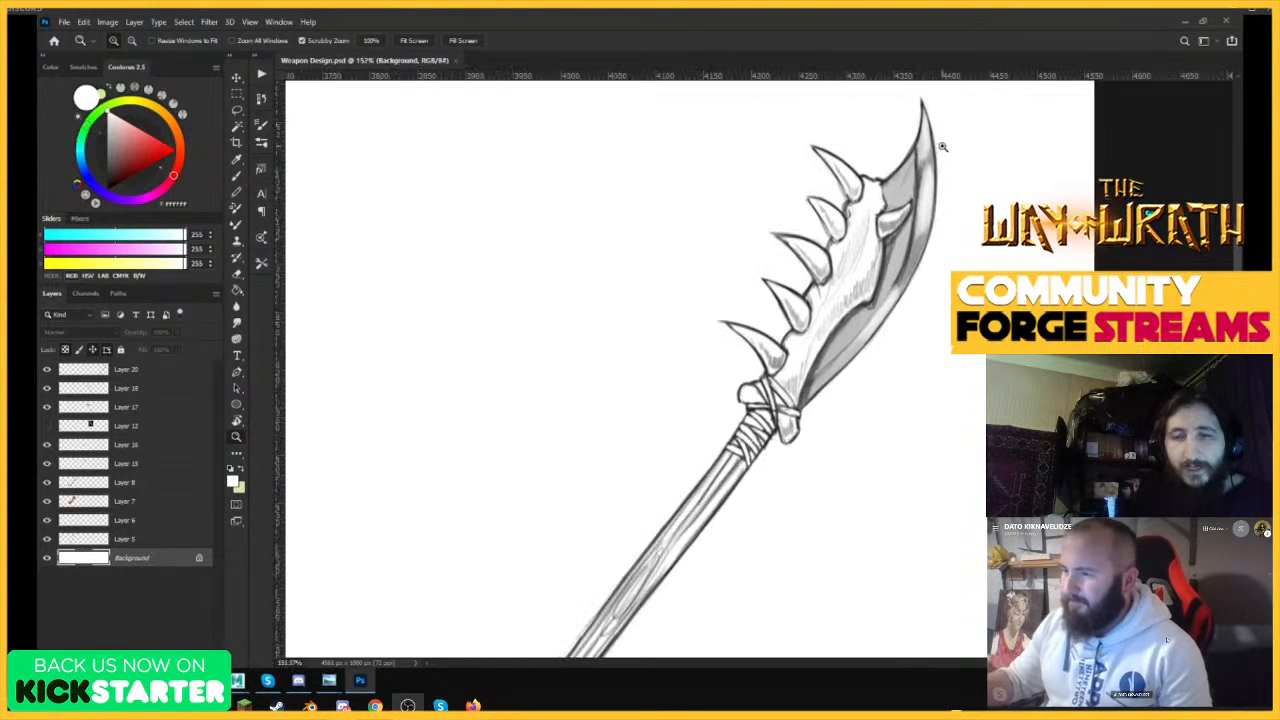
pyautogui.press('v')
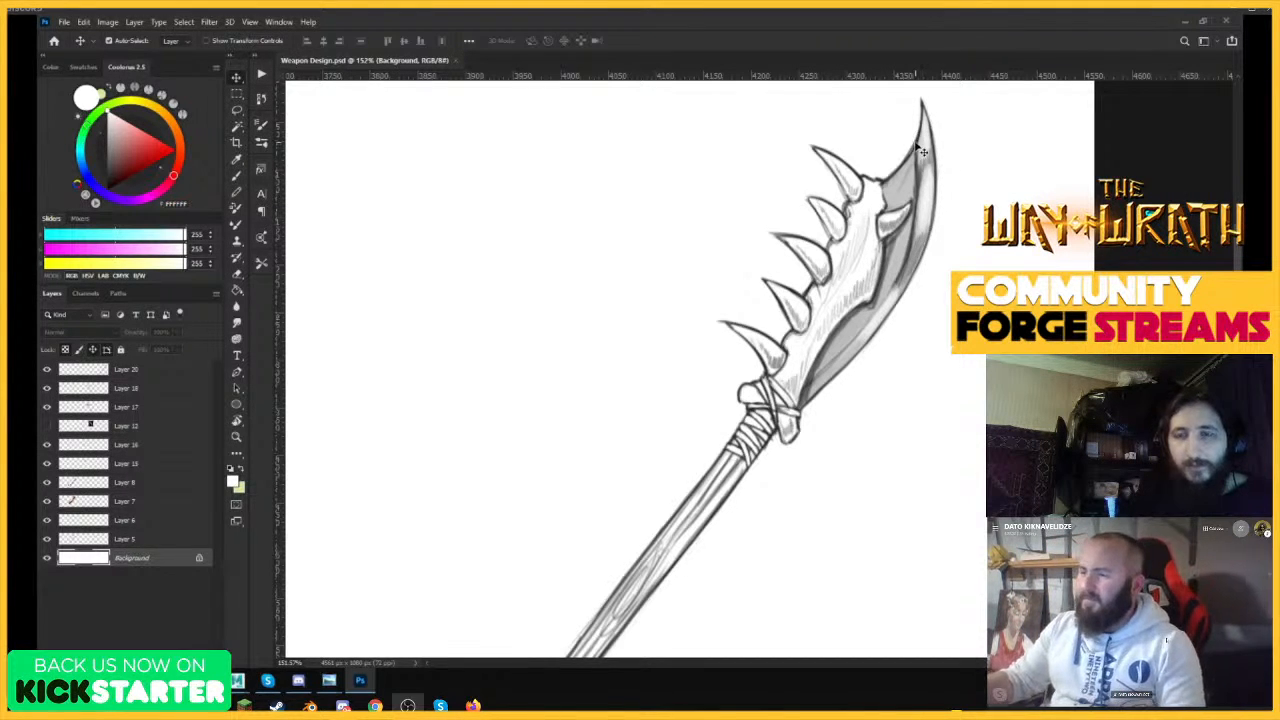
# Examine the glaive's spined blade and full length, and return to an overview of the whole sheet.
pyautogui.press('z')
pyautogui.moveTo(922, 150); pyautogui.dragTo(905, 147)
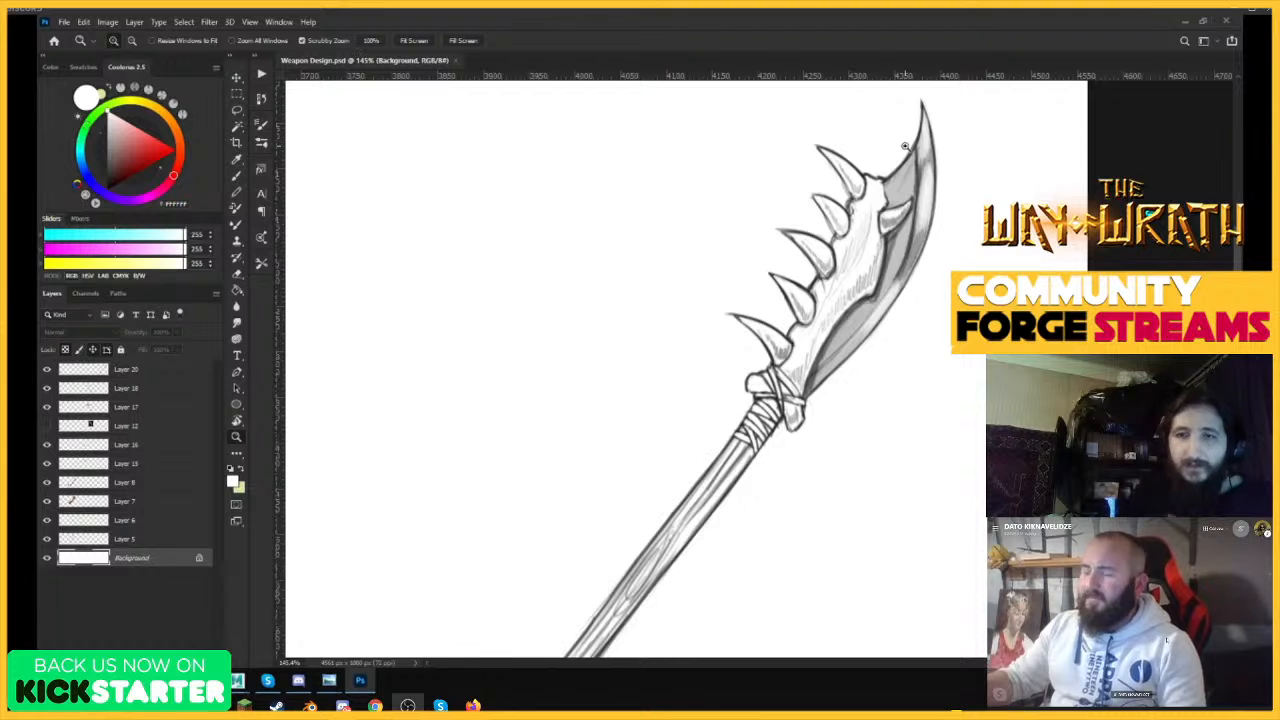
pyautogui.press('z')
pyautogui.moveTo(941, 207); pyautogui.dragTo(936, 207)
pyautogui.press('v')
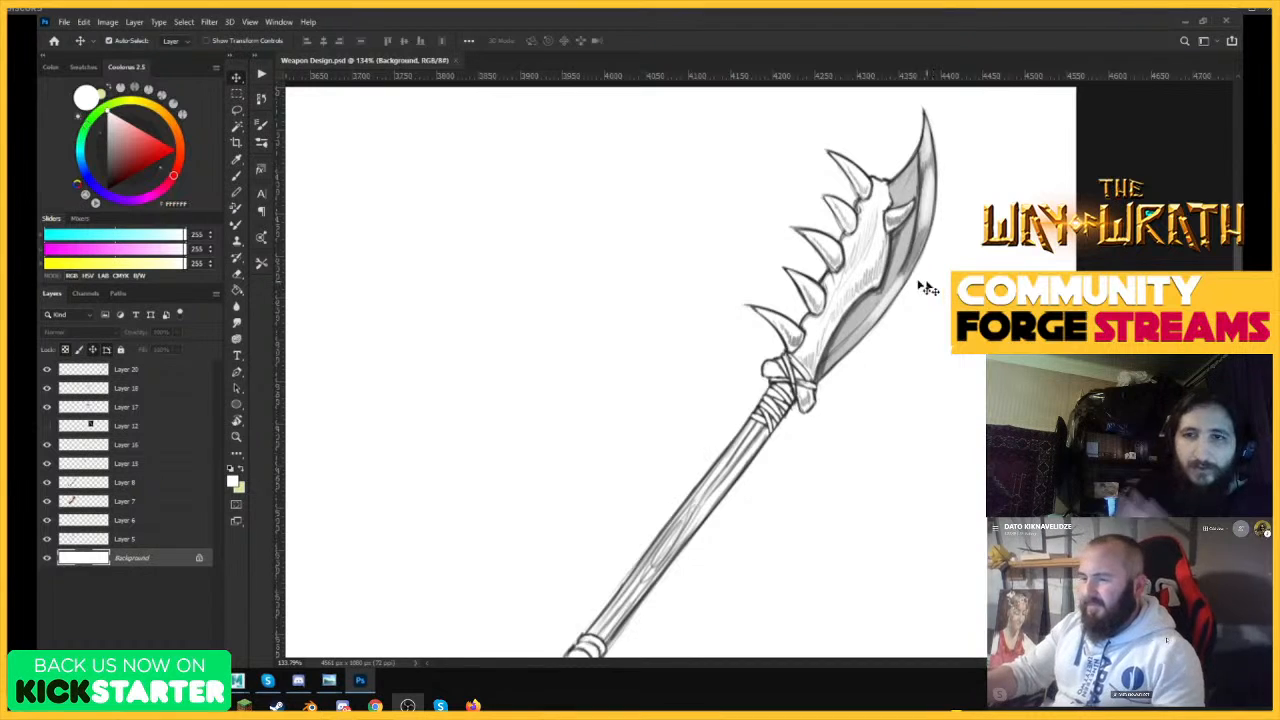
pyautogui.press('z')
pyautogui.moveTo(772, 351); pyautogui.dragTo(760, 358)
pyautogui.moveTo(888, 199); pyautogui.dragTo(926, 210)
pyautogui.moveTo(716, 197); pyautogui.dragTo(702, 206)
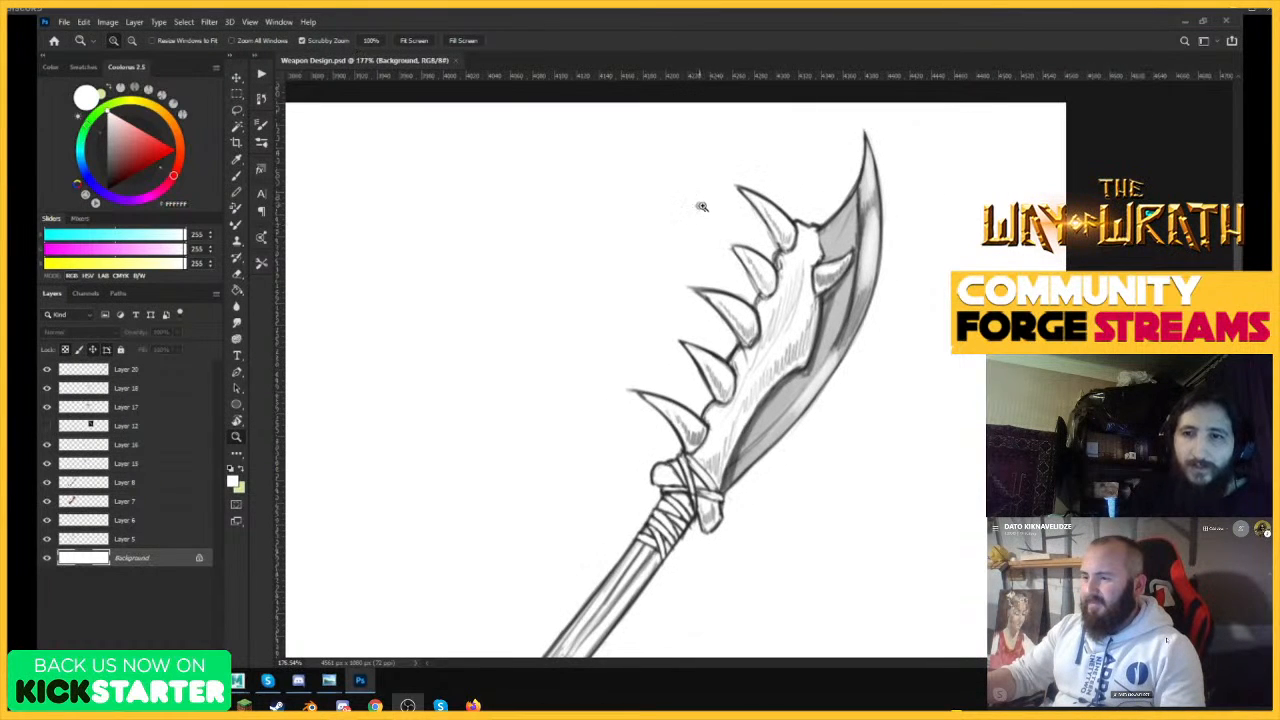
pyautogui.press('v')
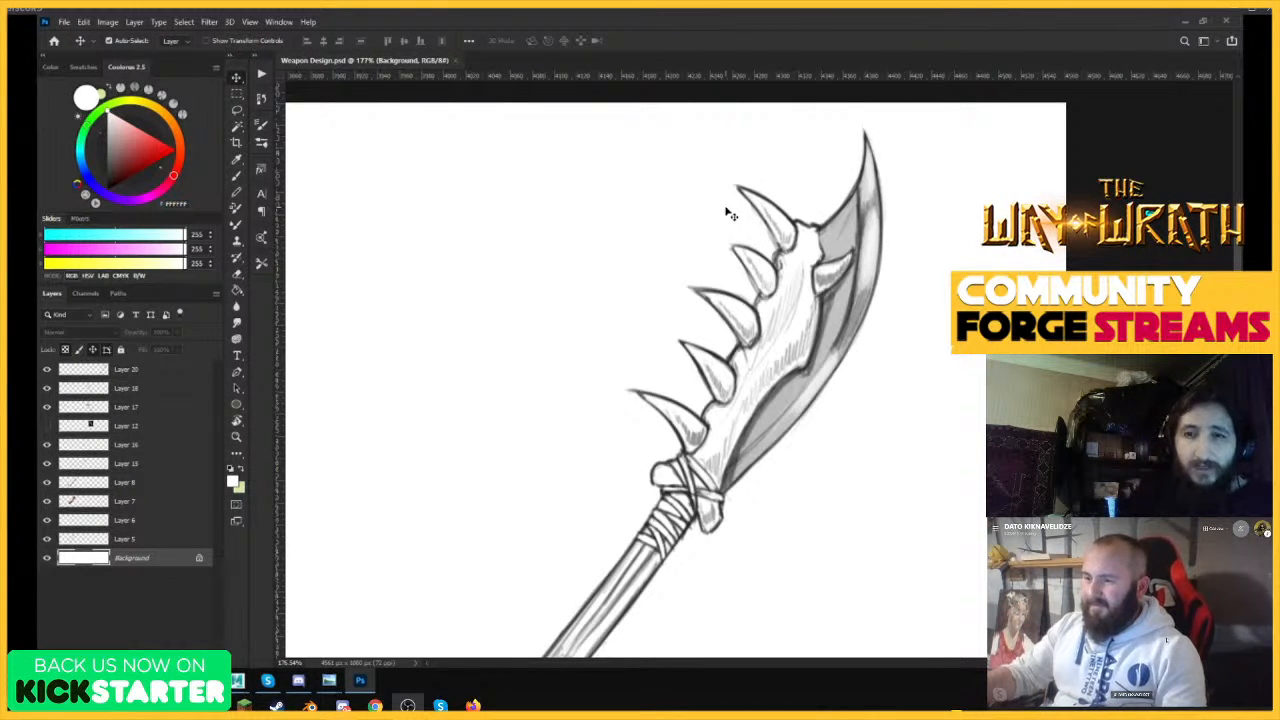
pyautogui.press('z')
pyautogui.moveTo(825, 187); pyautogui.dragTo(790, 194)
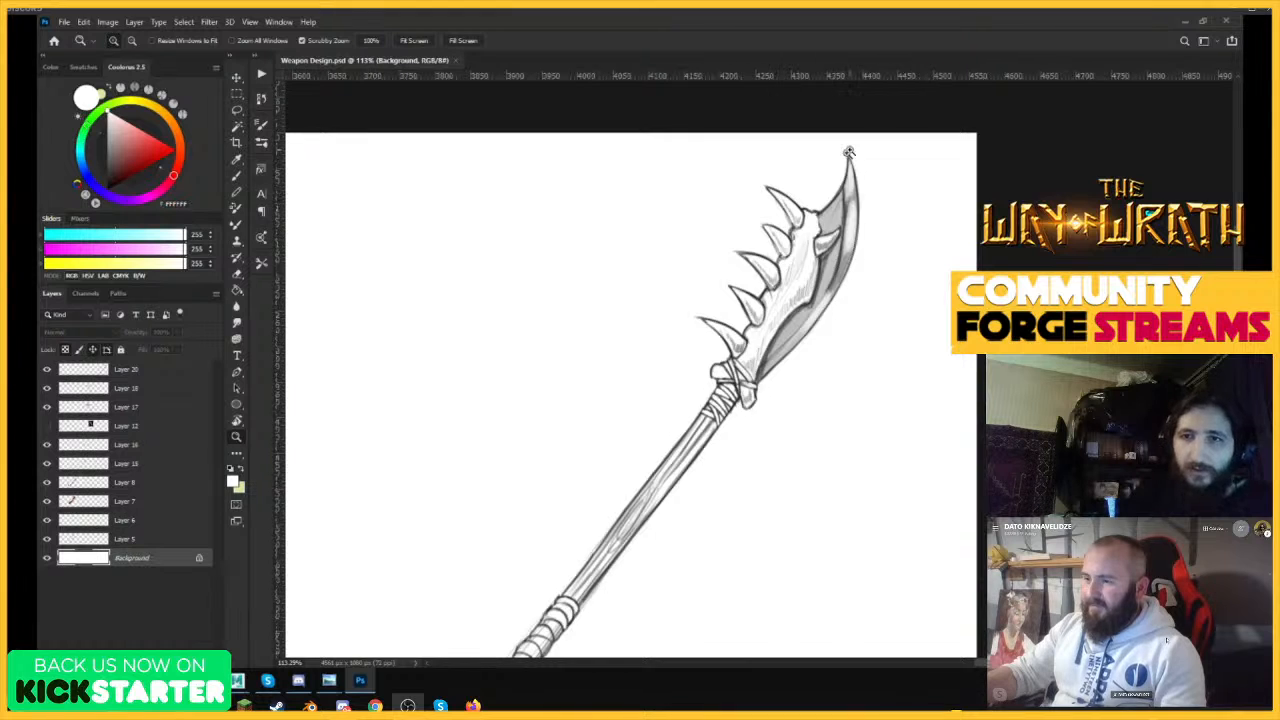
pyautogui.moveTo(847, 153); pyautogui.dragTo(804, 176)
pyautogui.press('v')
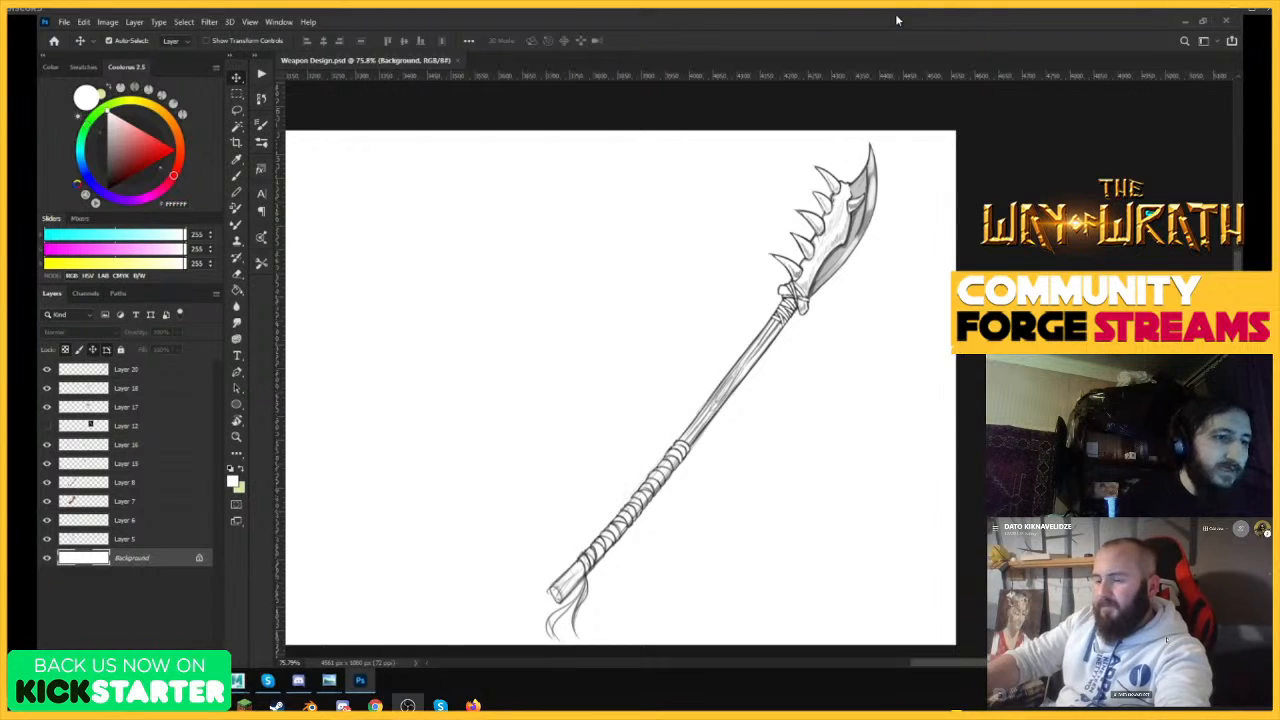
pyautogui.press('z')
pyautogui.moveTo(752, 262); pyautogui.dragTo(692, 285)
pyautogui.moveTo(745, 237); pyautogui.dragTo(707, 292)
pyautogui.press('v')
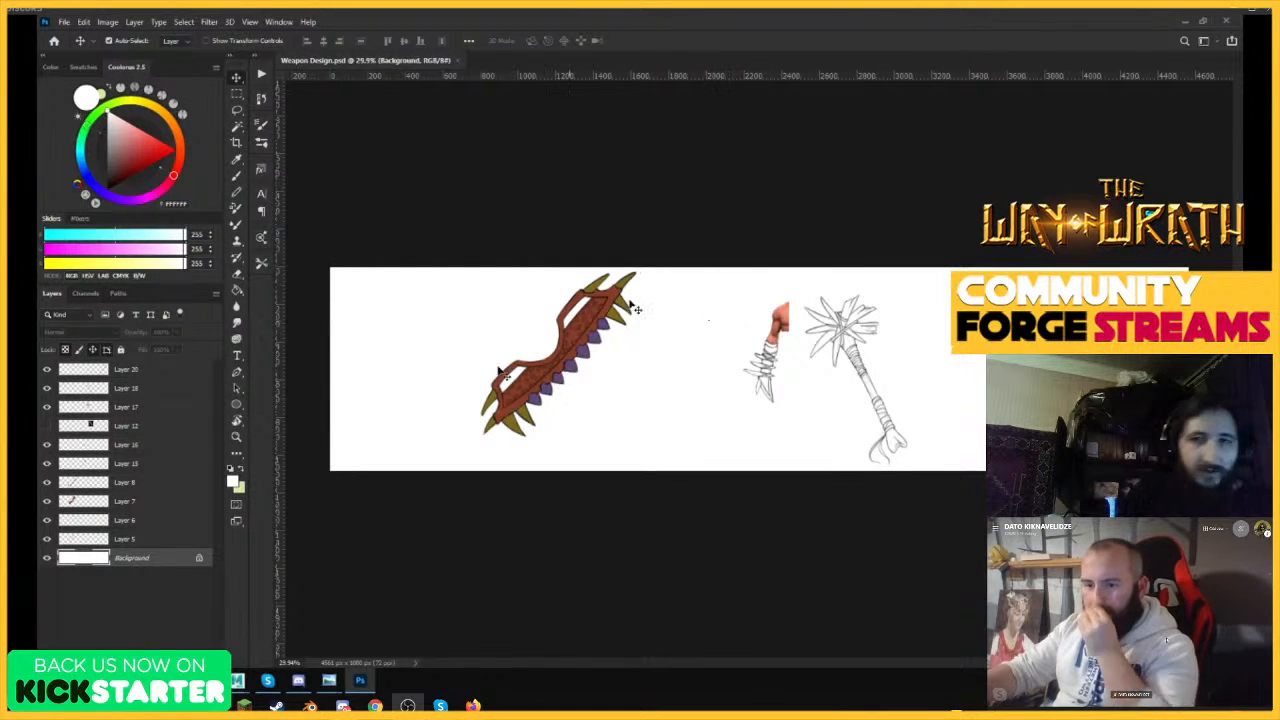
# Open Sowrd_Obsidian_1_2.jpg from the Community Forge Stream folder as a separate document and view its finished weapons.
pyautogui.moveTo(237, 681)
pyautogui.click(201, 621)
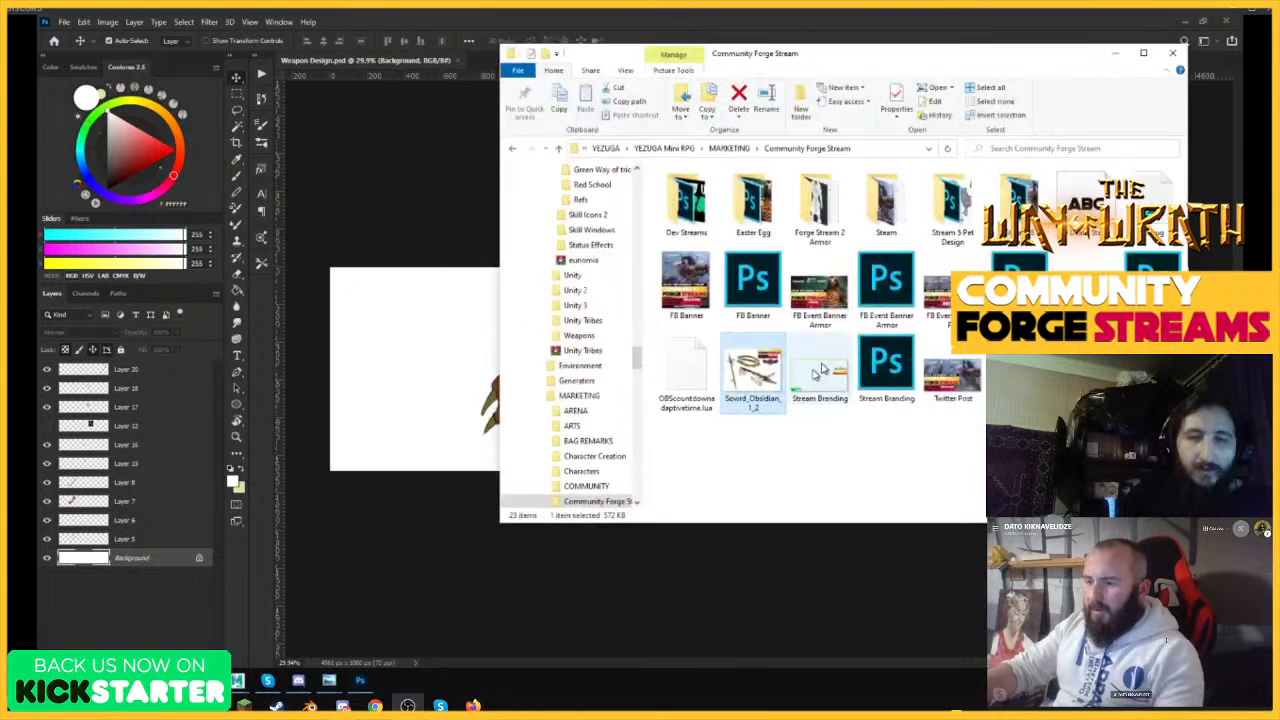
pyautogui.moveTo(865, 62); pyautogui.dragTo(793, 203)
pyautogui.moveTo(659, 516); pyautogui.dragTo(784, 60)
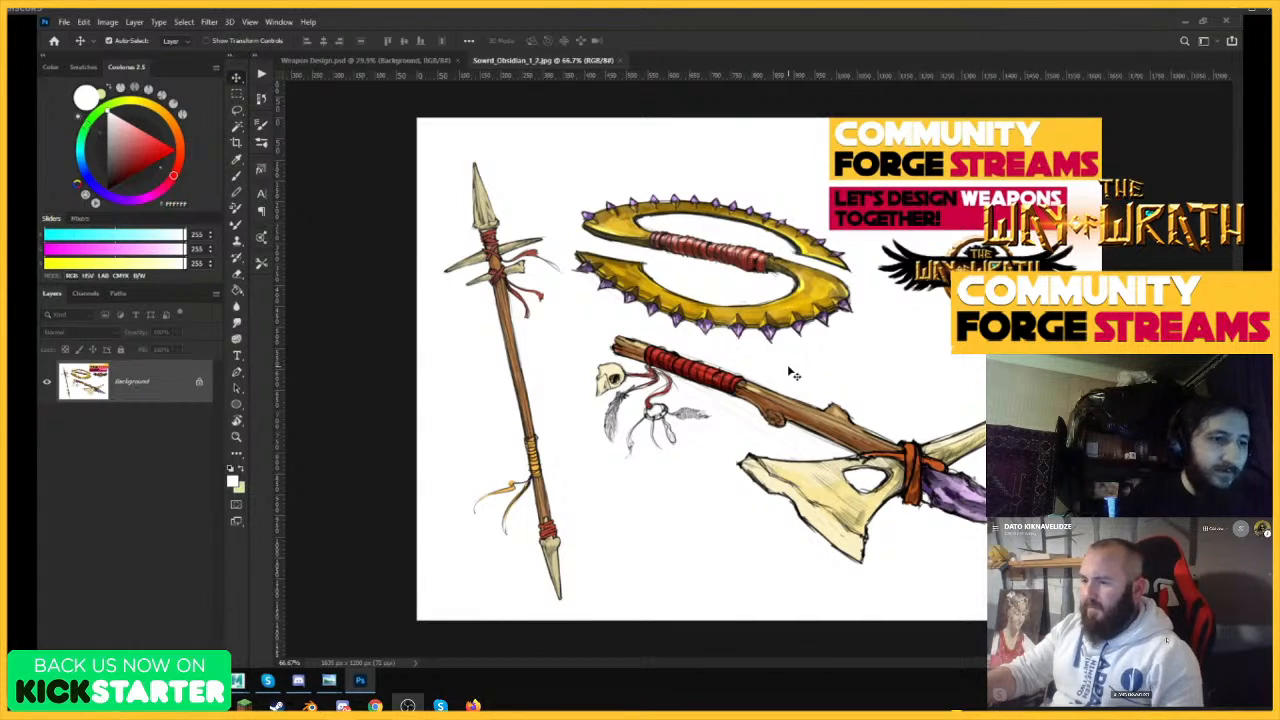
pyautogui.hotkey('ctrl', 'space')
pyautogui.moveTo(766, 366)
pyautogui.mouseDown()
pyautogui.moveTo(850, 366)
pyautogui.moveTo(776, 366)
pyautogui.mouseUp()
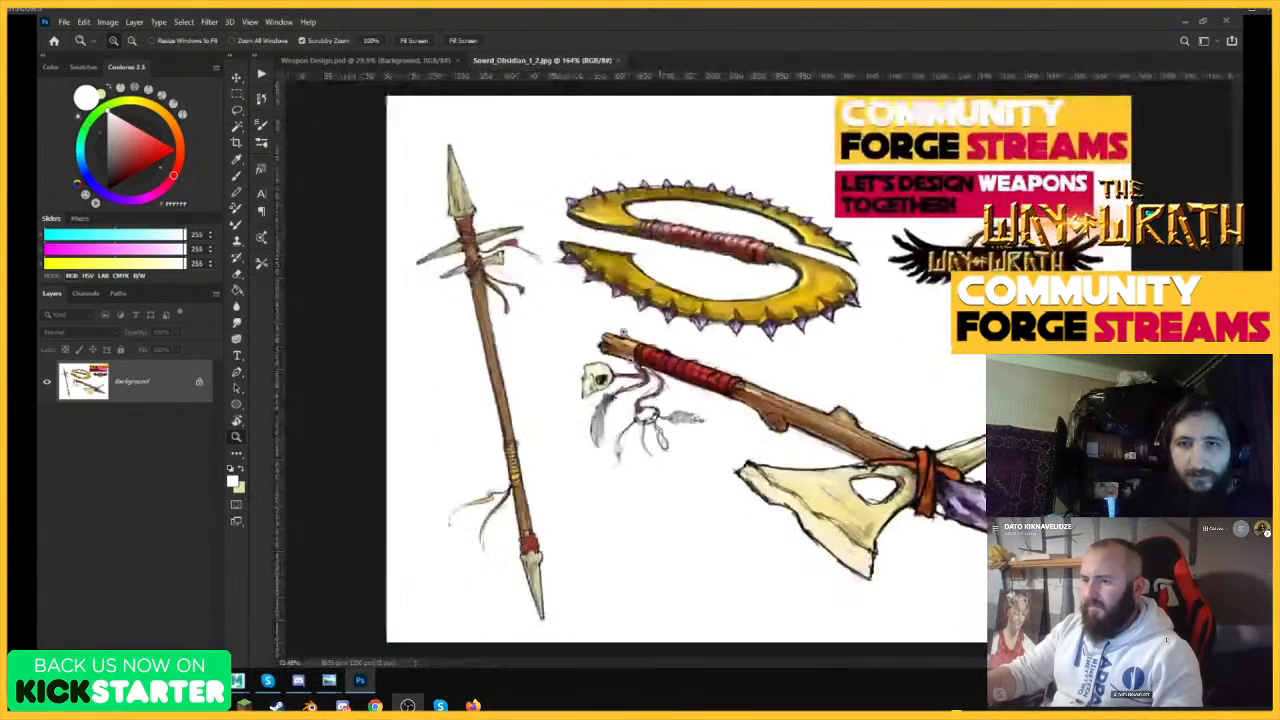
# Return to Weapon Design.psd, select Layer 5 and survey the weapon concepts across the sheet.
pyautogui.click(413, 62)
pyautogui.hotkey('ctrl', 'space')
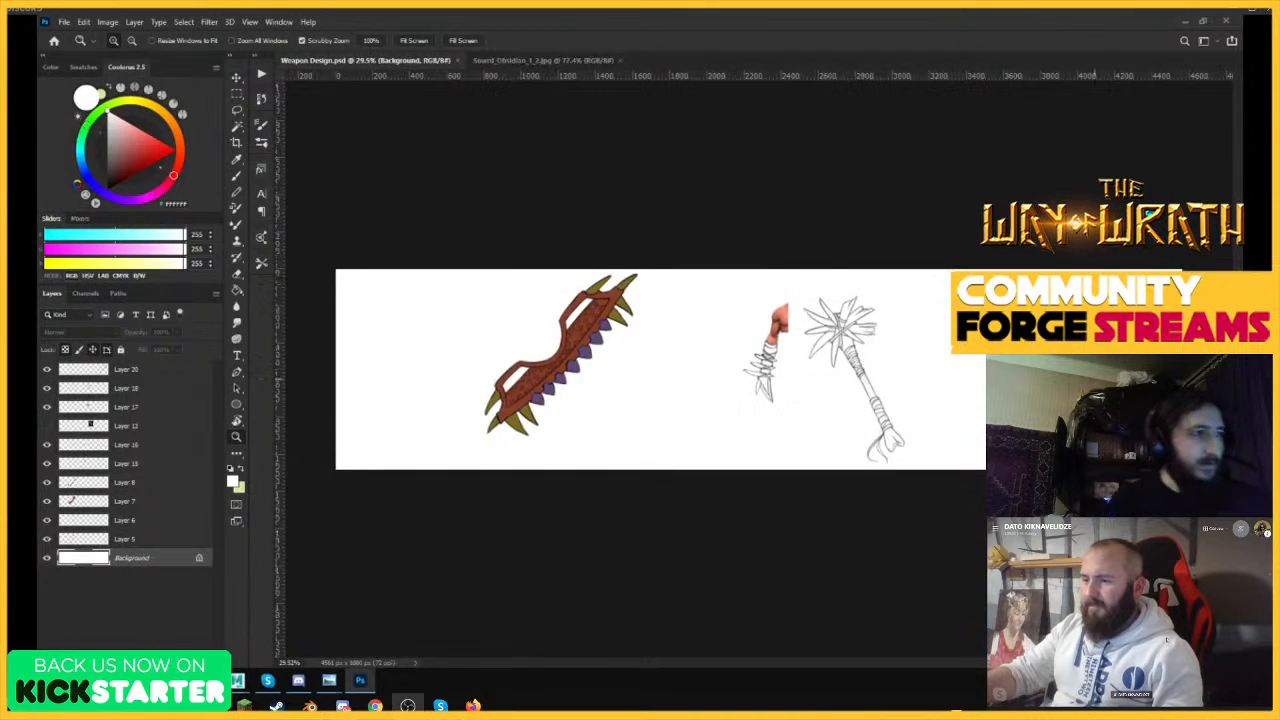
pyautogui.moveTo(1122, 351); pyautogui.dragTo(1192, 351)
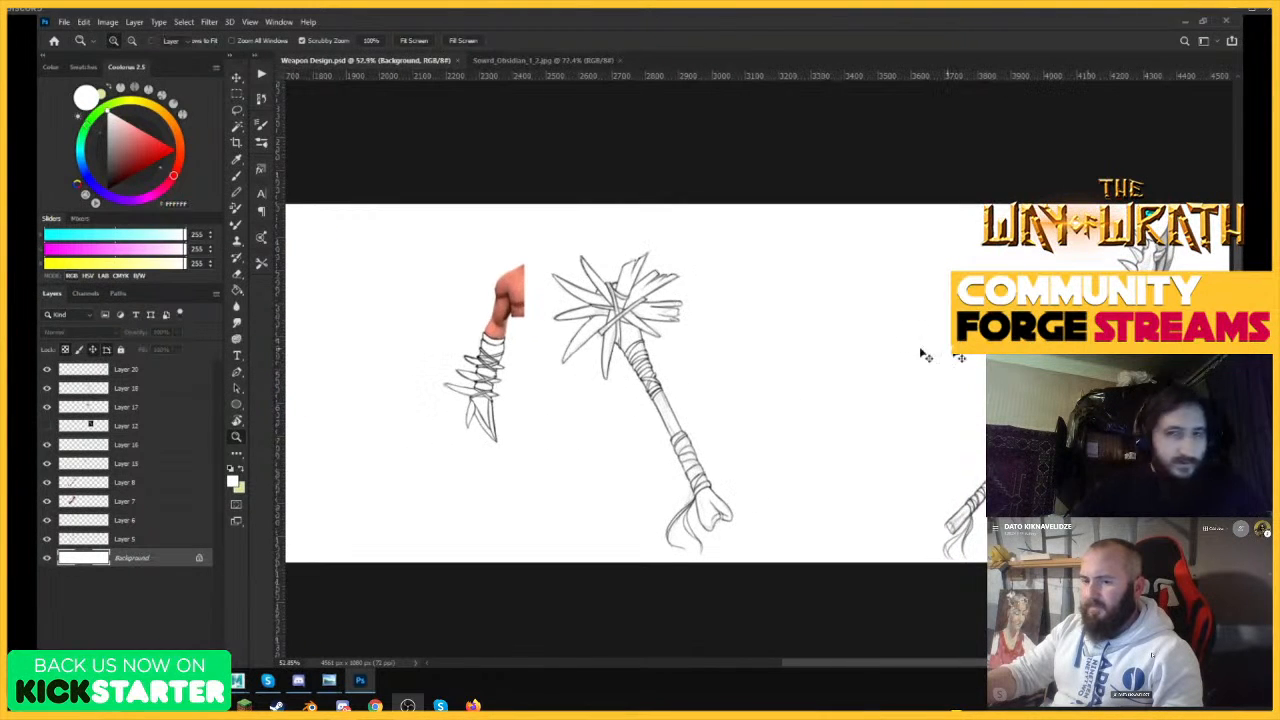
pyautogui.click(67, 543)
pyautogui.hotkey('ctrl', 'space')
pyautogui.moveTo(820, 325); pyautogui.dragTo(786, 331)
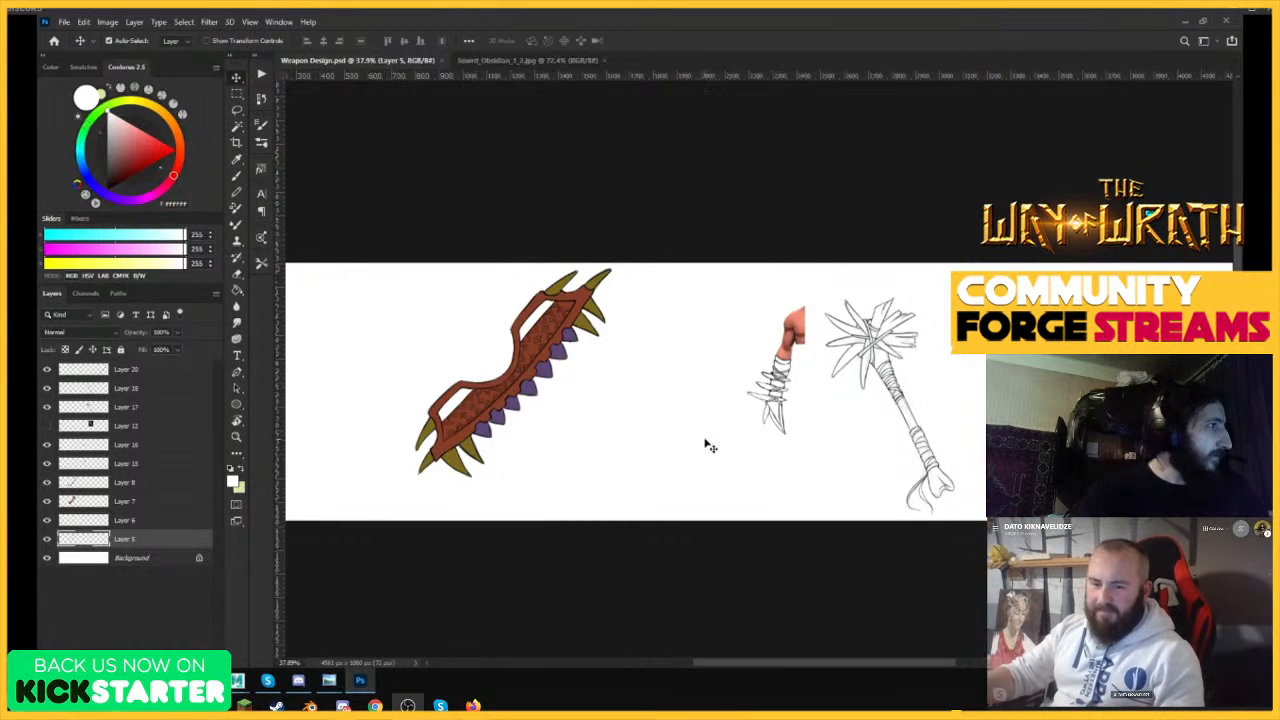
pyautogui.hotkey('ctrl', 'space')
pyautogui.moveTo(548, 342)
pyautogui.mouseDown()
pyautogui.moveTo(523, 346)
pyautogui.moveTo(537, 346)
pyautogui.mouseUp()
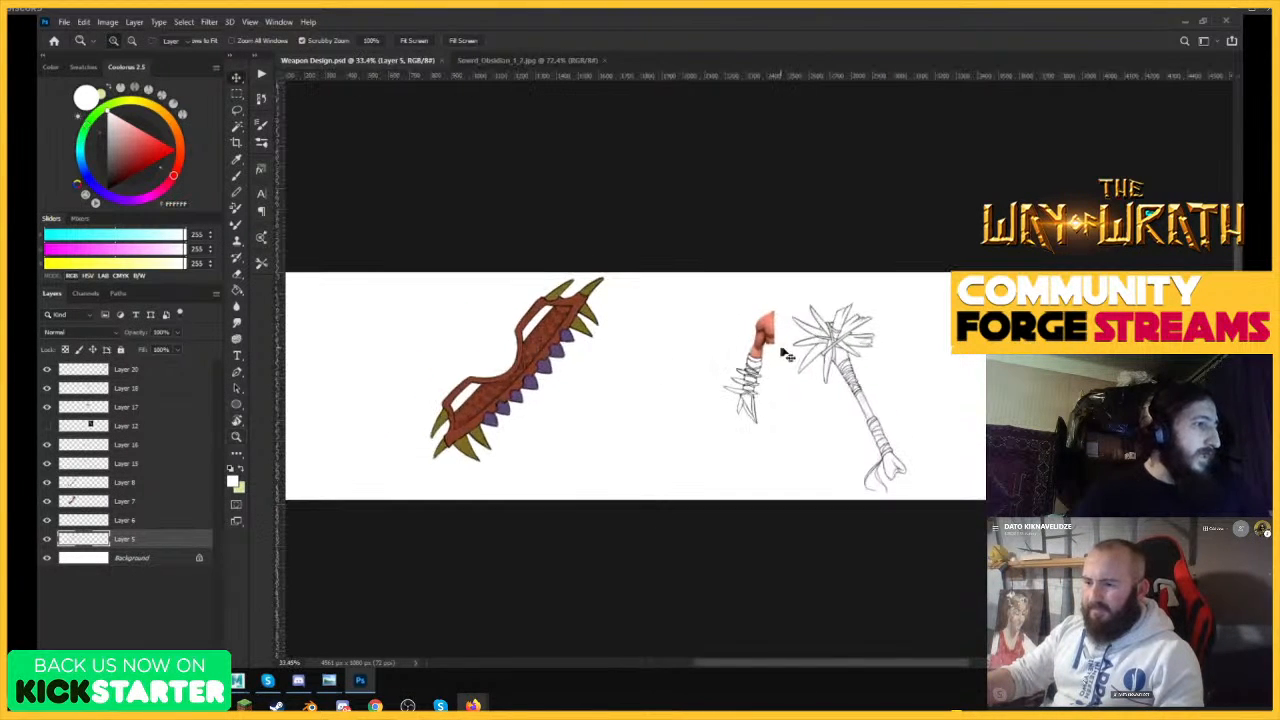
# Undo the deletion of the golden hook-arm reference on Layer 9 and delete that layer again.
pyautogui.click(831, 360)
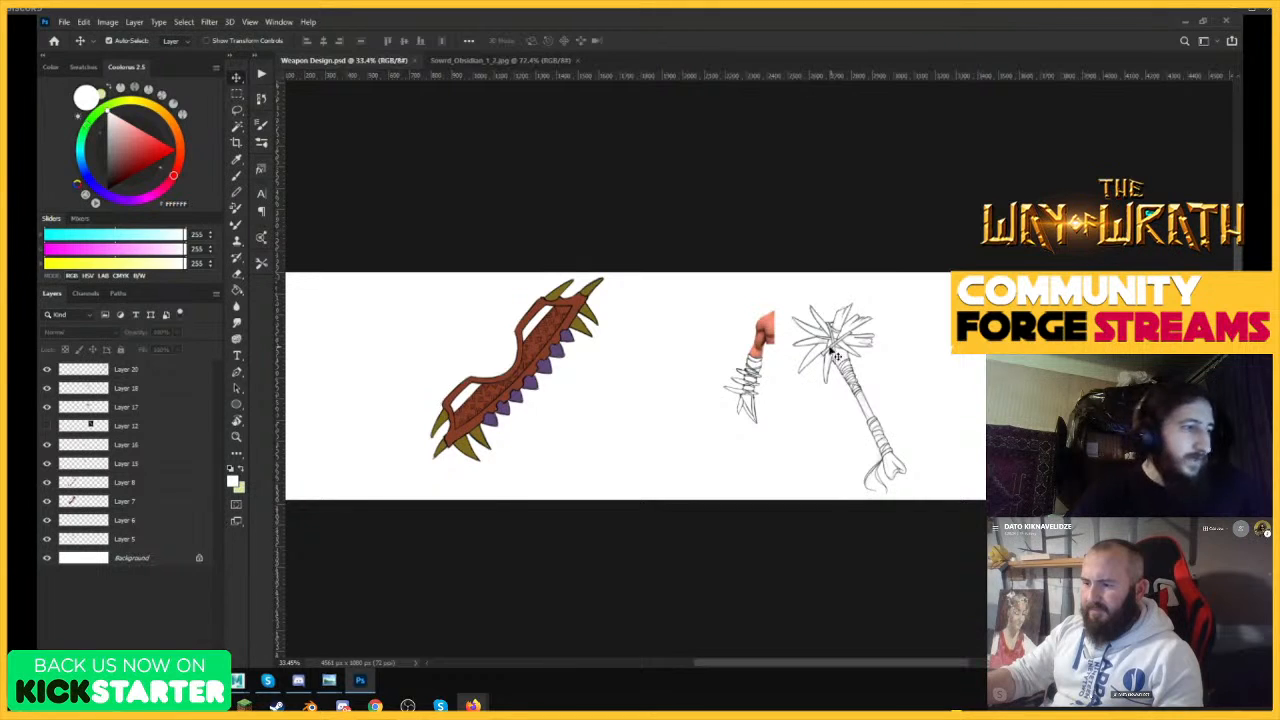
pyautogui.moveTo(831, 351); pyautogui.dragTo(857, 340)
pyautogui.hotkey('ctrl', 'z')
pyautogui.hotkey('ctrl', 'space')
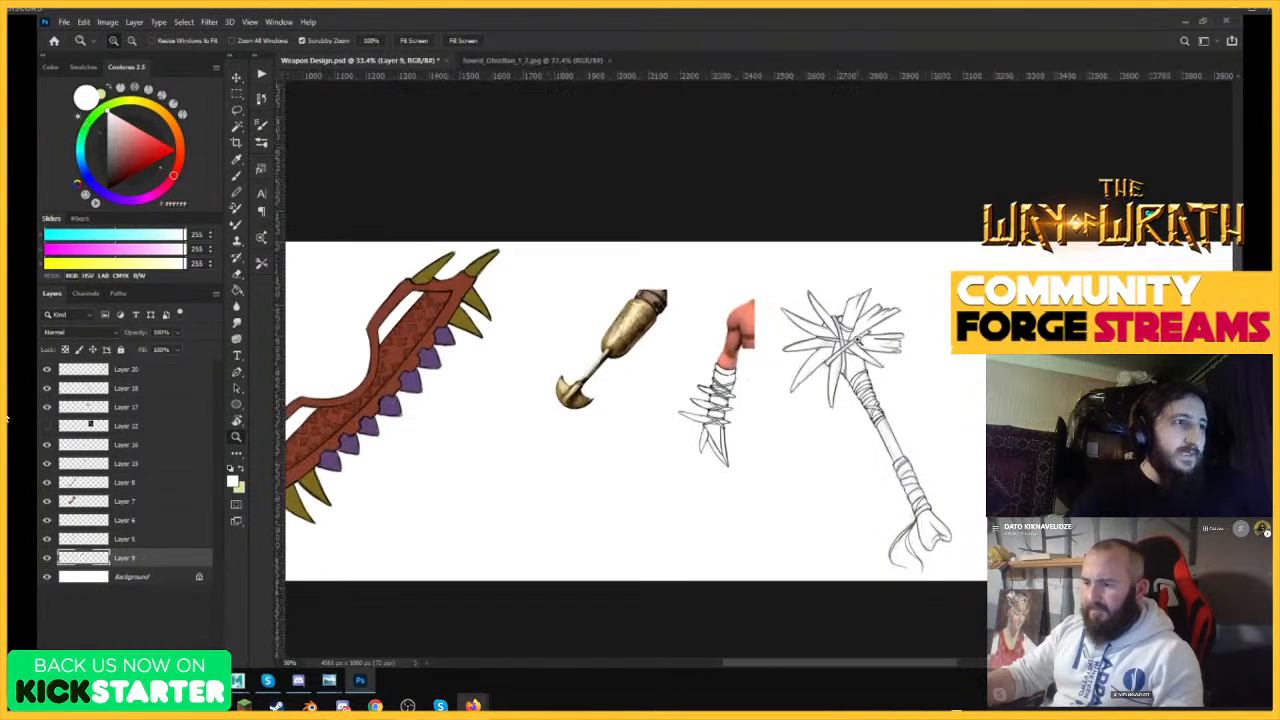
pyautogui.press('Delete')
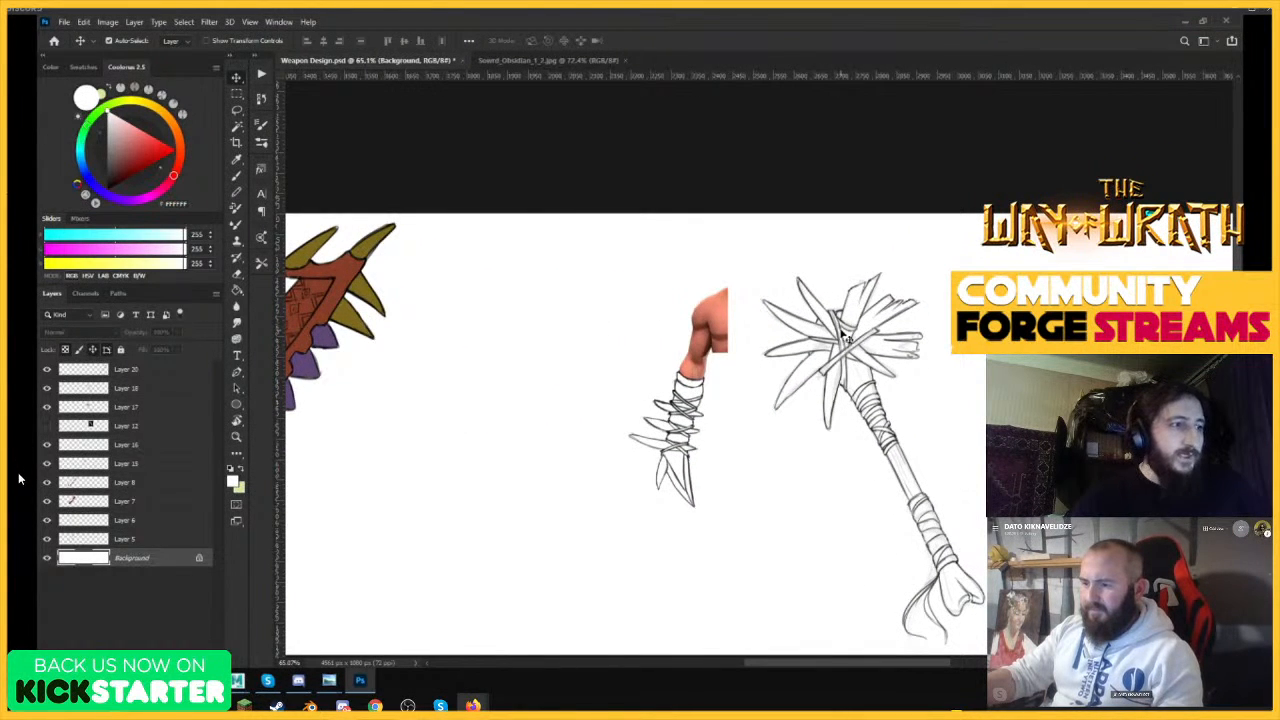
# Move the spiked bone mace line art into the gap before the arm and delete its faint rough sketch on Layer 17.
pyautogui.moveTo(842, 338); pyautogui.dragTo(477, 318)
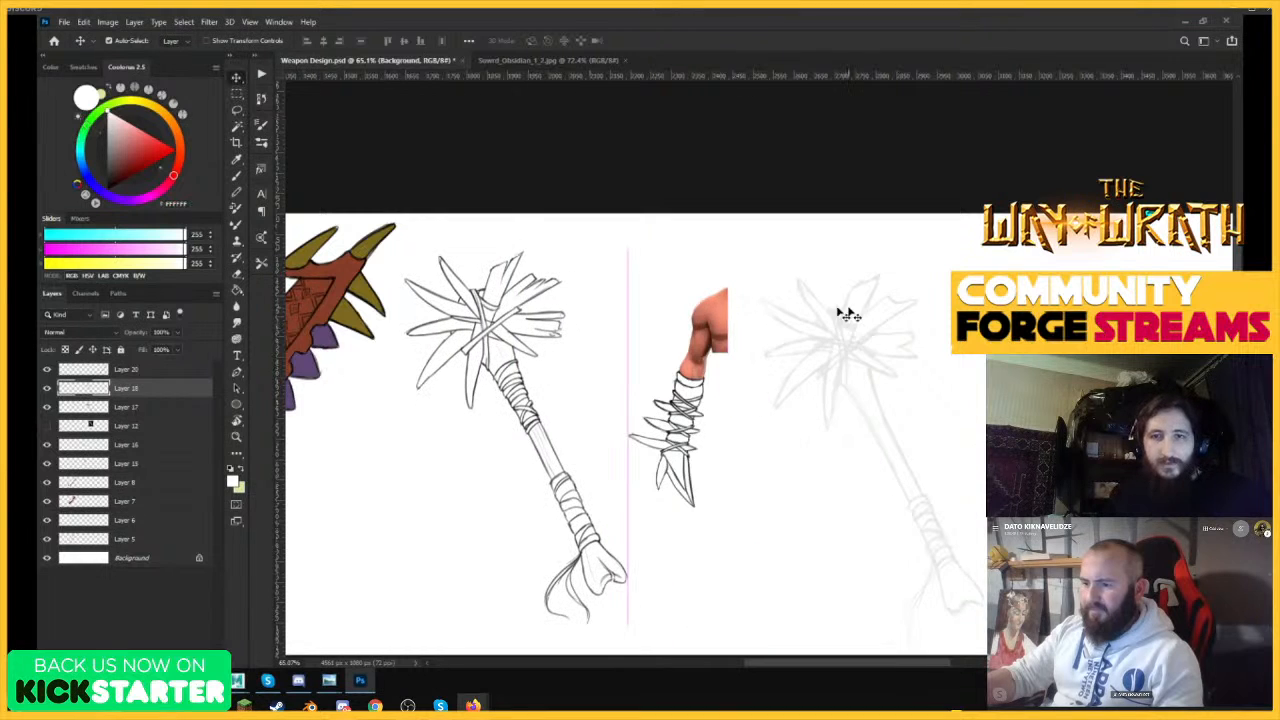
pyautogui.click(838, 322)
pyautogui.moveTo(136, 408)
pyautogui.mouseDown()
pyautogui.moveTo(180, 511)
pyautogui.moveTo(209, 660)
pyautogui.mouseUp()
# Move the spiked bone mace line art on Layer 18 further toward the red toothed weapon.
pyautogui.press('z')
pyautogui.moveTo(868, 311); pyautogui.dragTo(828, 315)
pyautogui.moveTo(553, 311); pyautogui.dragTo(582, 323)
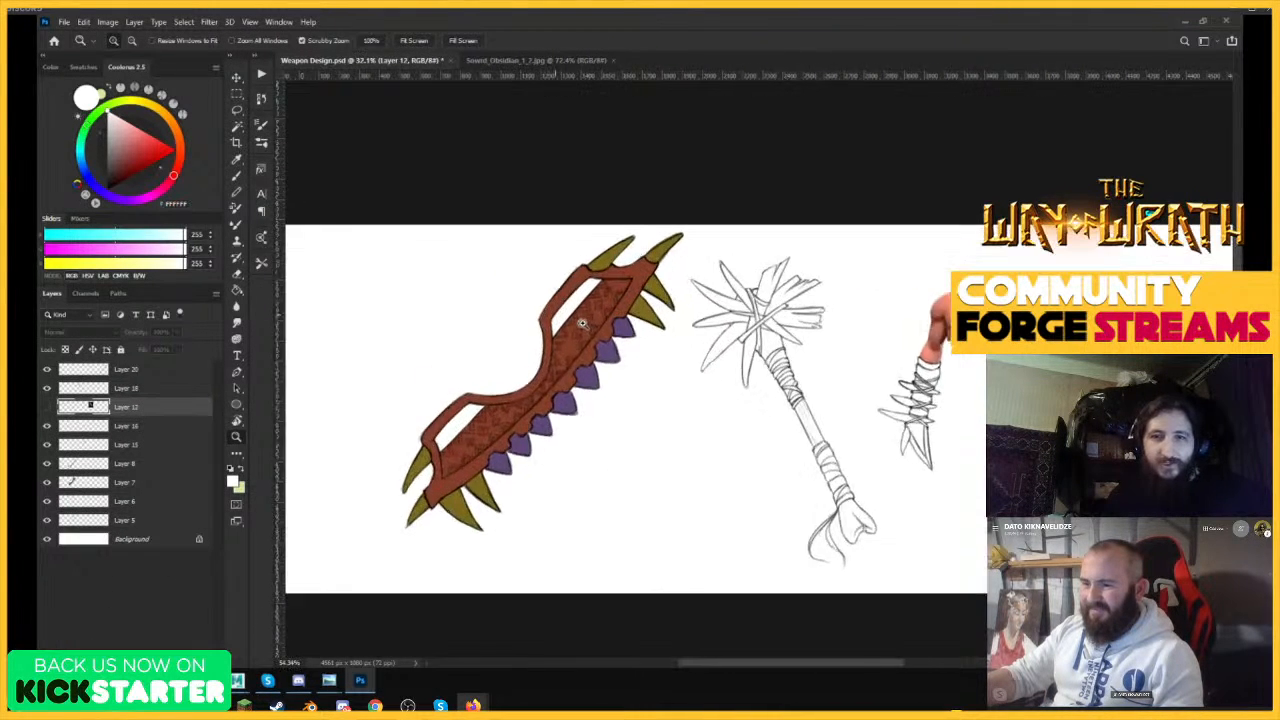
pyautogui.moveTo(700, 318)
pyautogui.mouseDown()
pyautogui.moveTo(830, 278)
pyautogui.moveTo(392, 273)
pyautogui.mouseUp()
pyautogui.press('v')
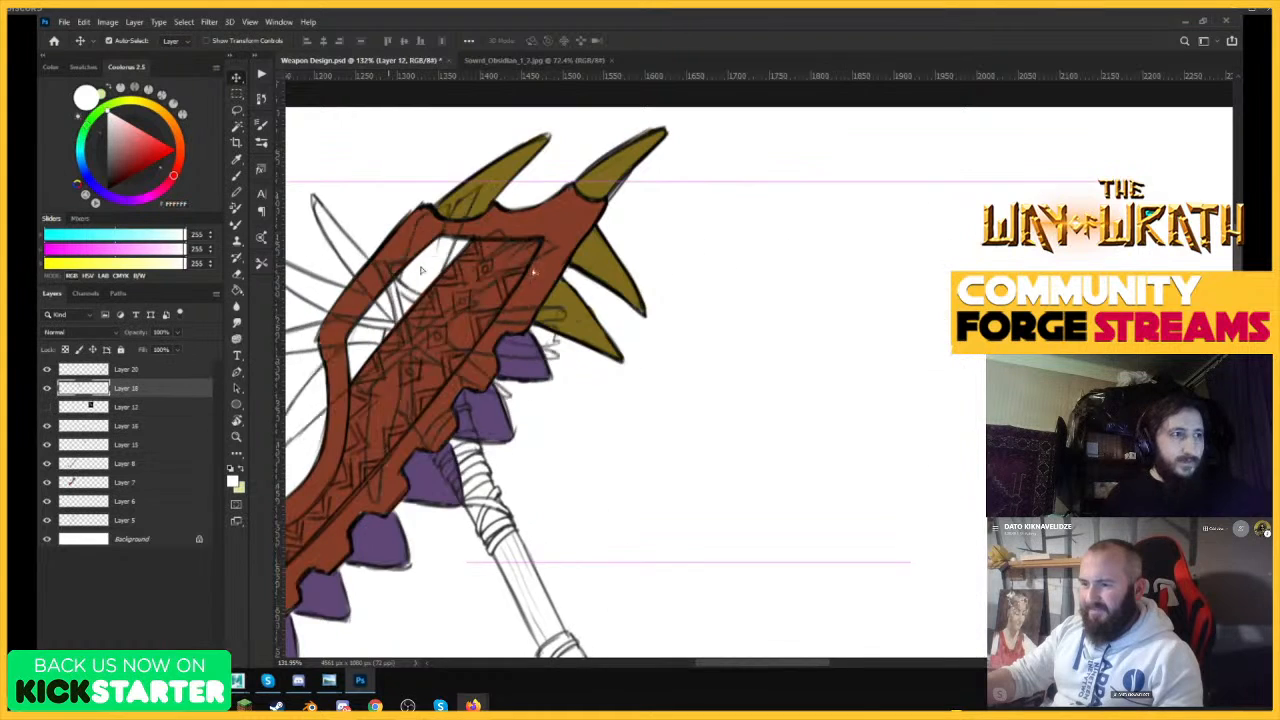
# Go to the spiked forearm wrap drawing and select Layer 15, followed by Layer 16 directly above it.
pyautogui.press('z')
pyautogui.moveTo(813, 260)
pyautogui.mouseDown()
pyautogui.moveTo(563, 289)
pyautogui.moveTo(811, 377)
pyautogui.moveTo(808, 343)
pyautogui.moveTo(391, 340)
pyautogui.moveTo(474, 355)
pyautogui.moveTo(611, 298)
pyautogui.moveTo(740, 352)
pyautogui.mouseUp()
pyautogui.press('v')
pyautogui.press('z')
pyautogui.moveTo(977, 376); pyautogui.dragTo(1180, 376)
pyautogui.press('v')
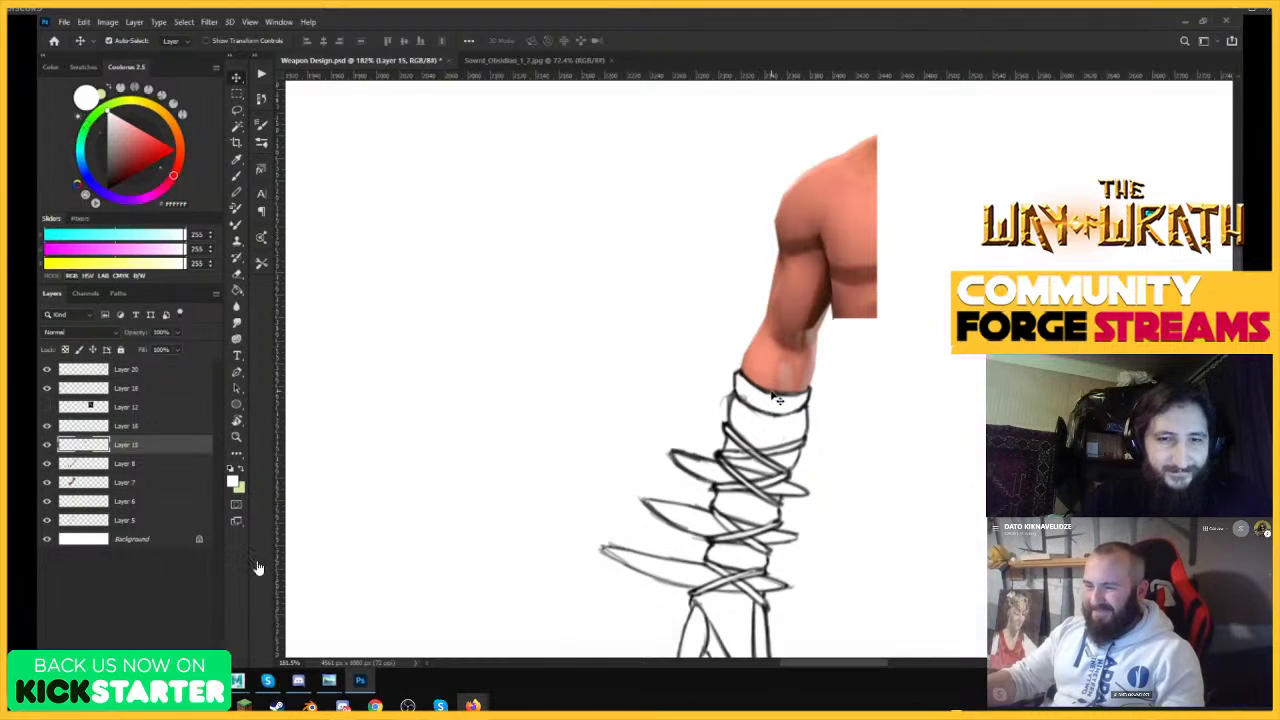
pyautogui.click(130, 425)
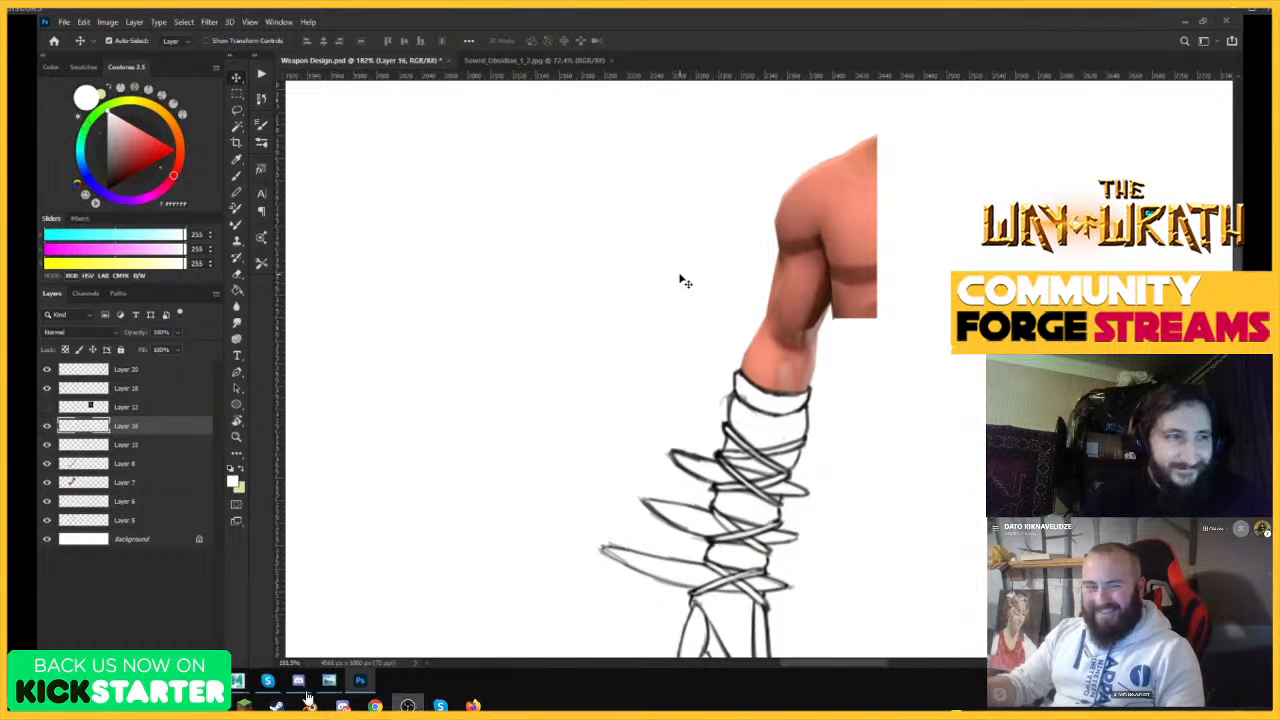